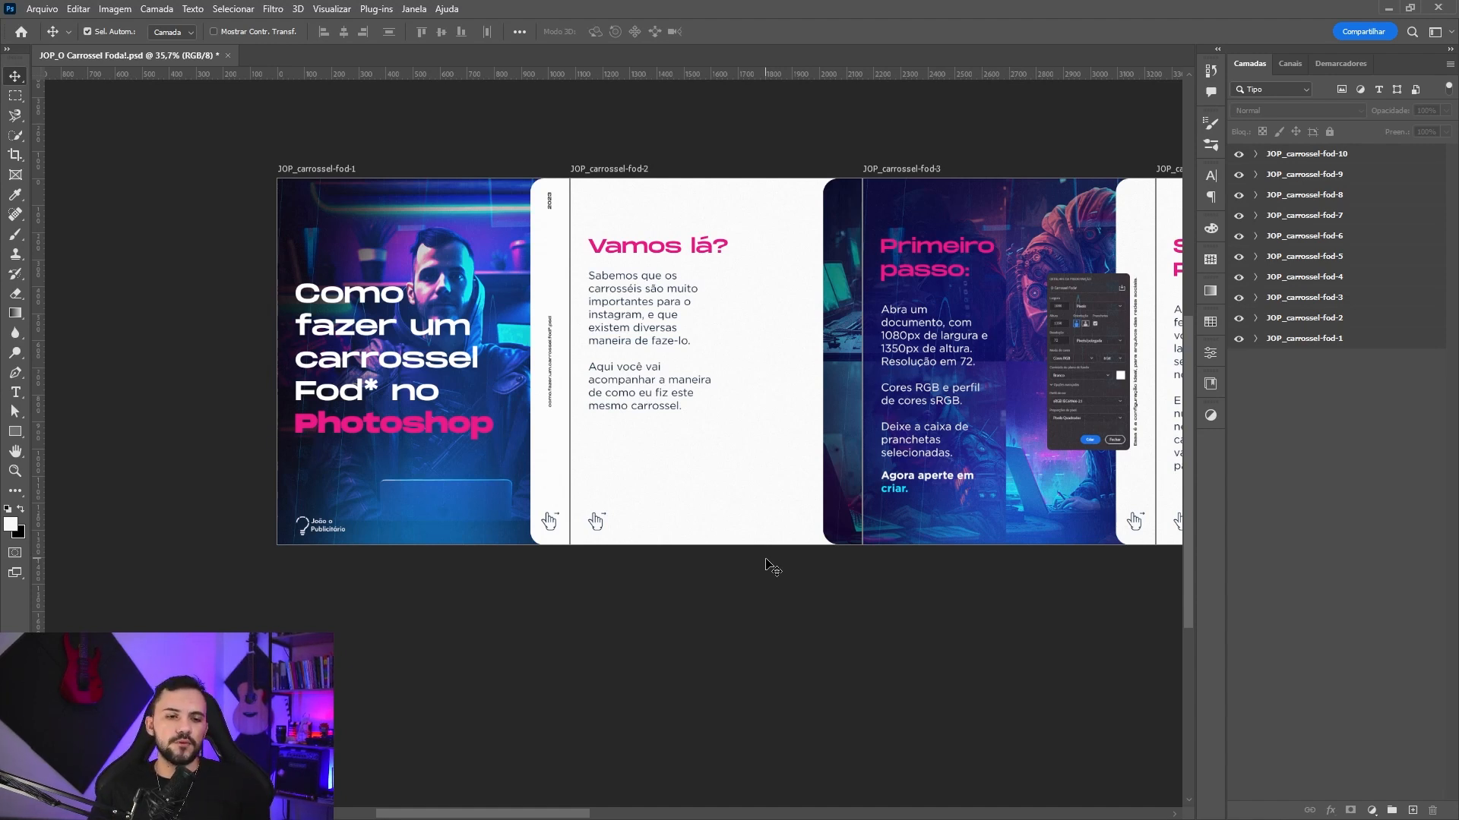
- Look through the finished carousel's artboards from the cover to the ninth slide and back to the cover
scroll(410, 386, "up", 2)
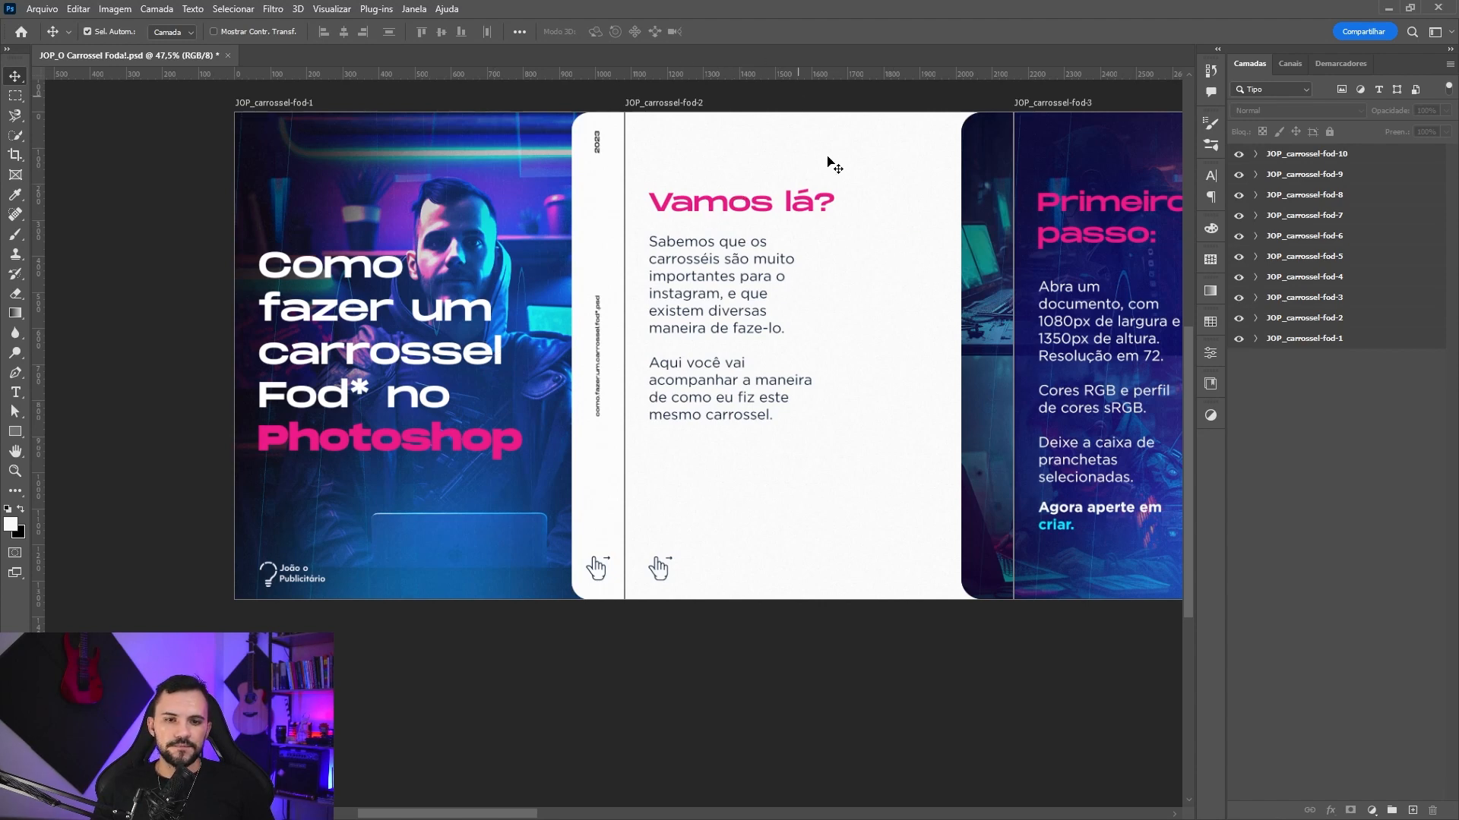
scroll(674, 284, "right", 6)
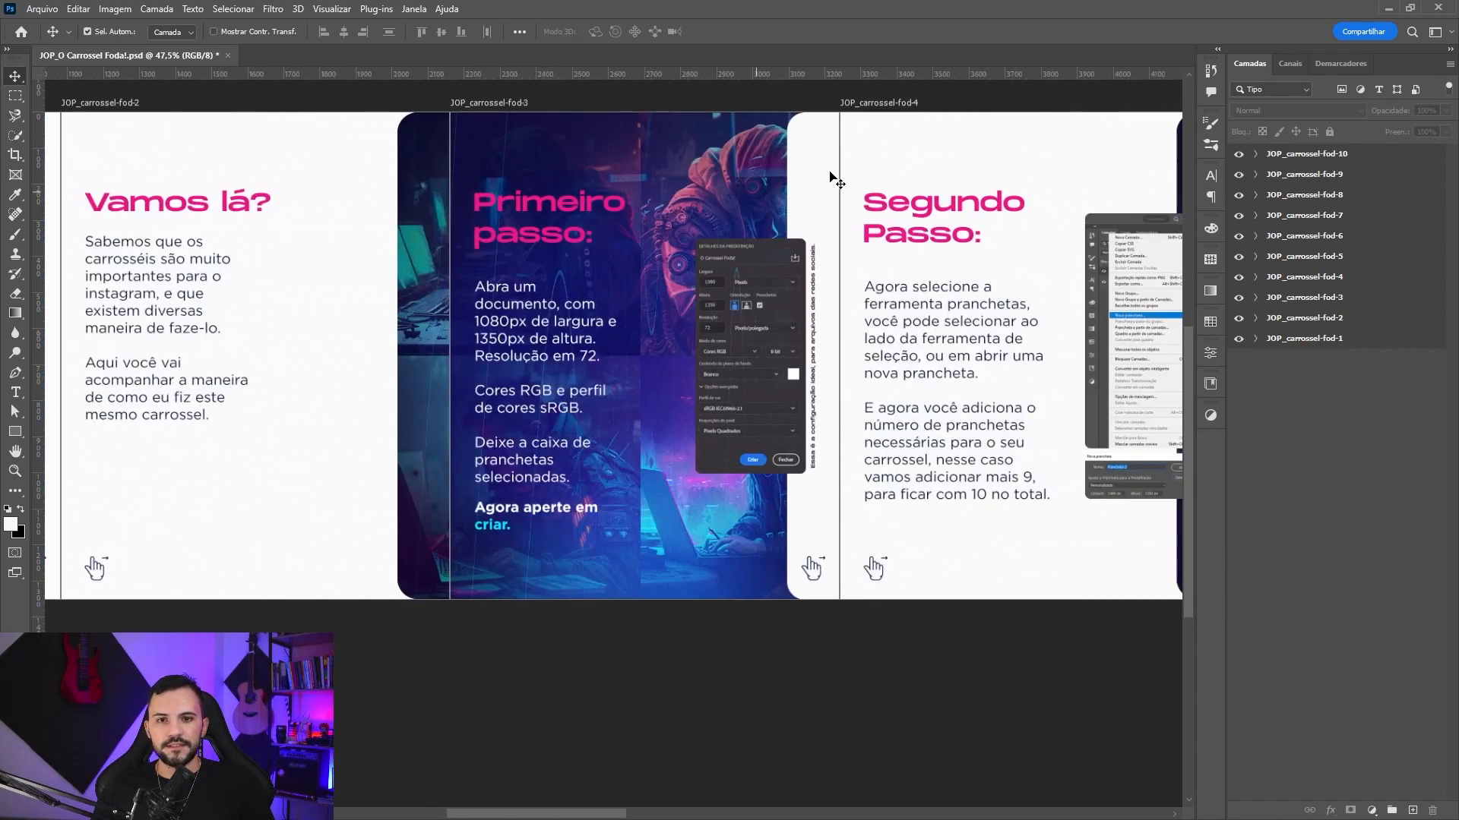
scroll(794, 181, "right", 10)
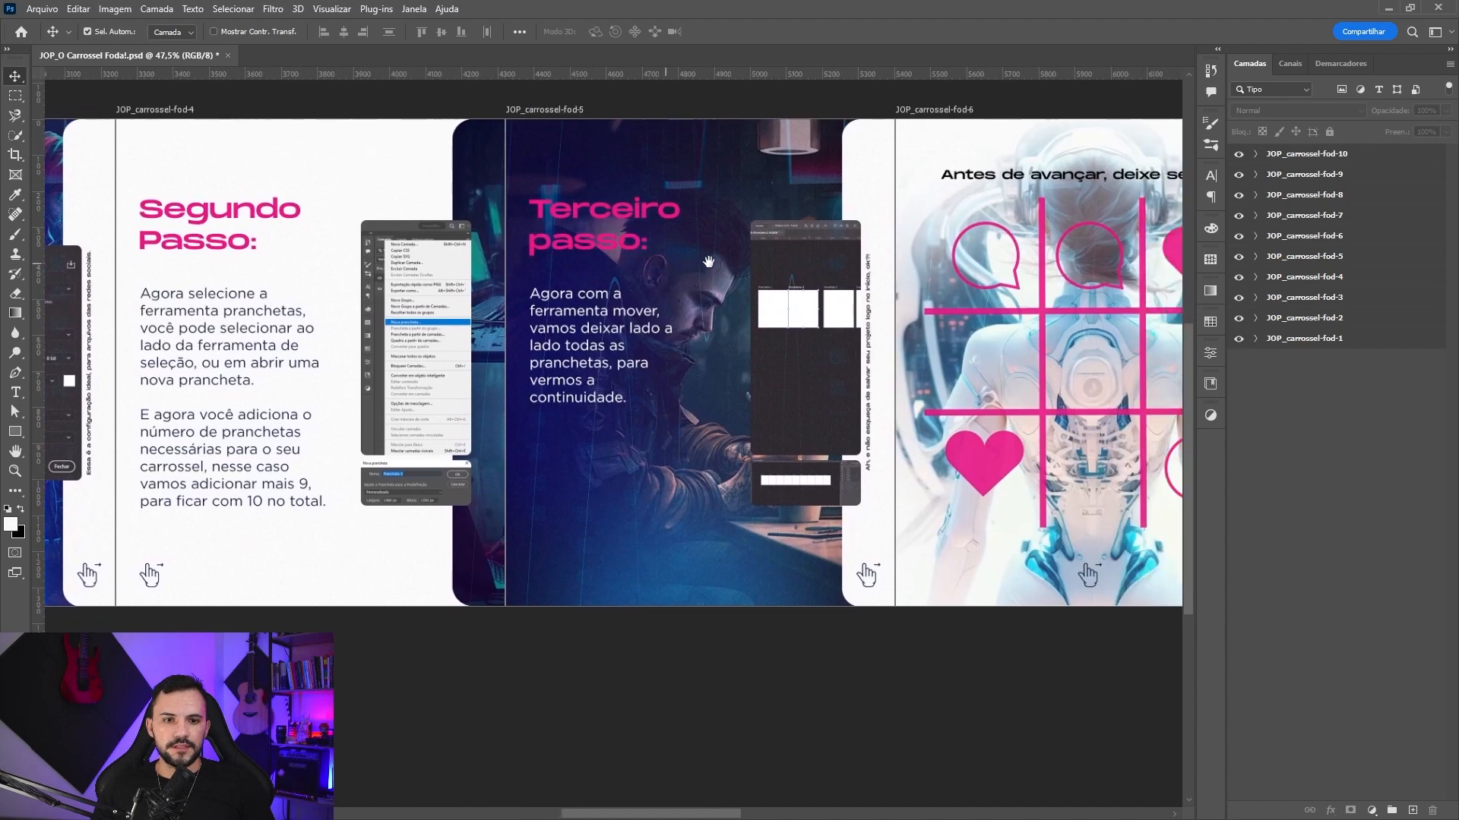
scroll(708, 261, "right", 1)
scroll(538, 288, "right", 7)
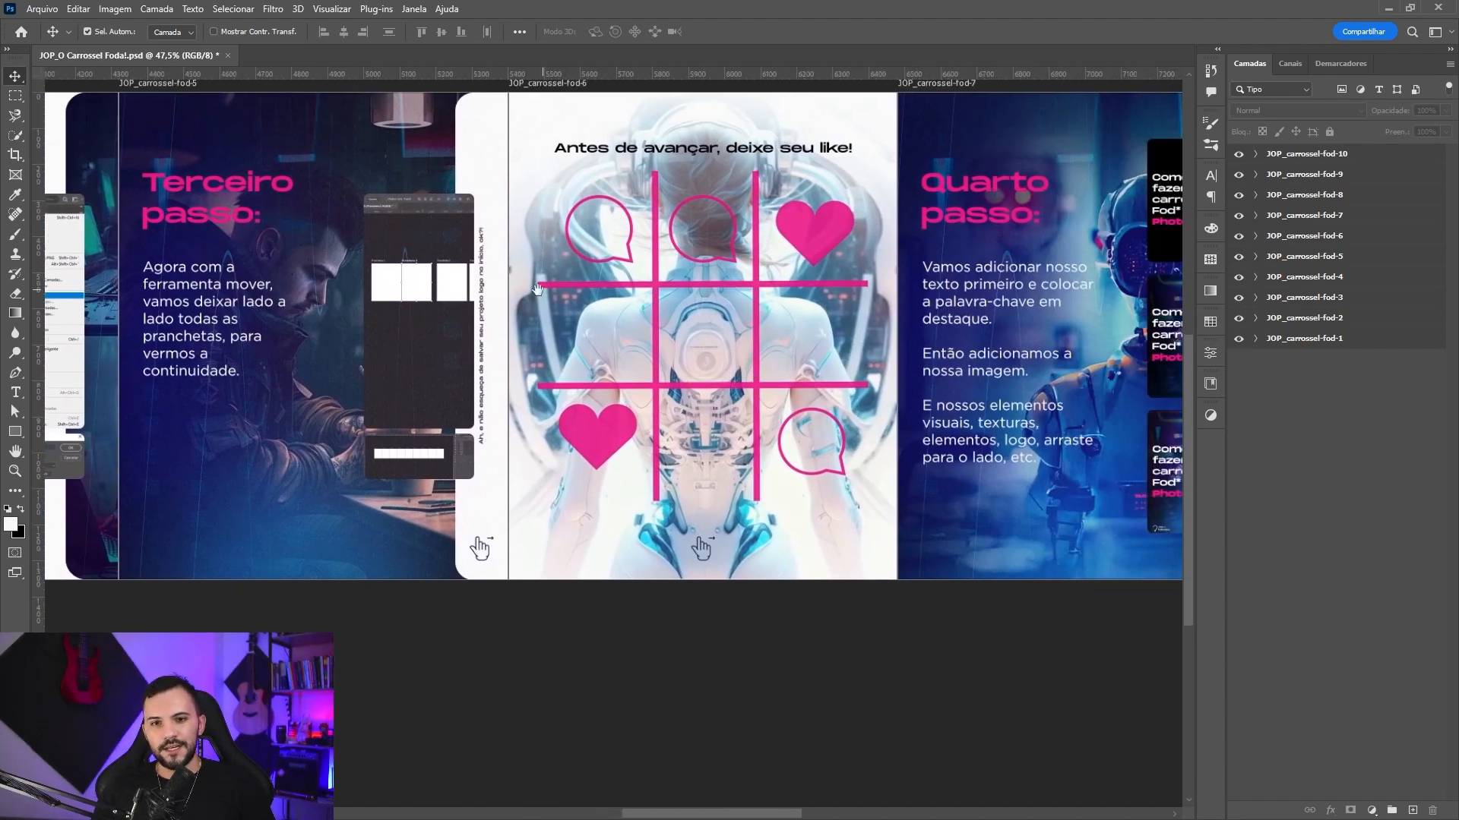
left_click_drag(538, 289, 548, 320)
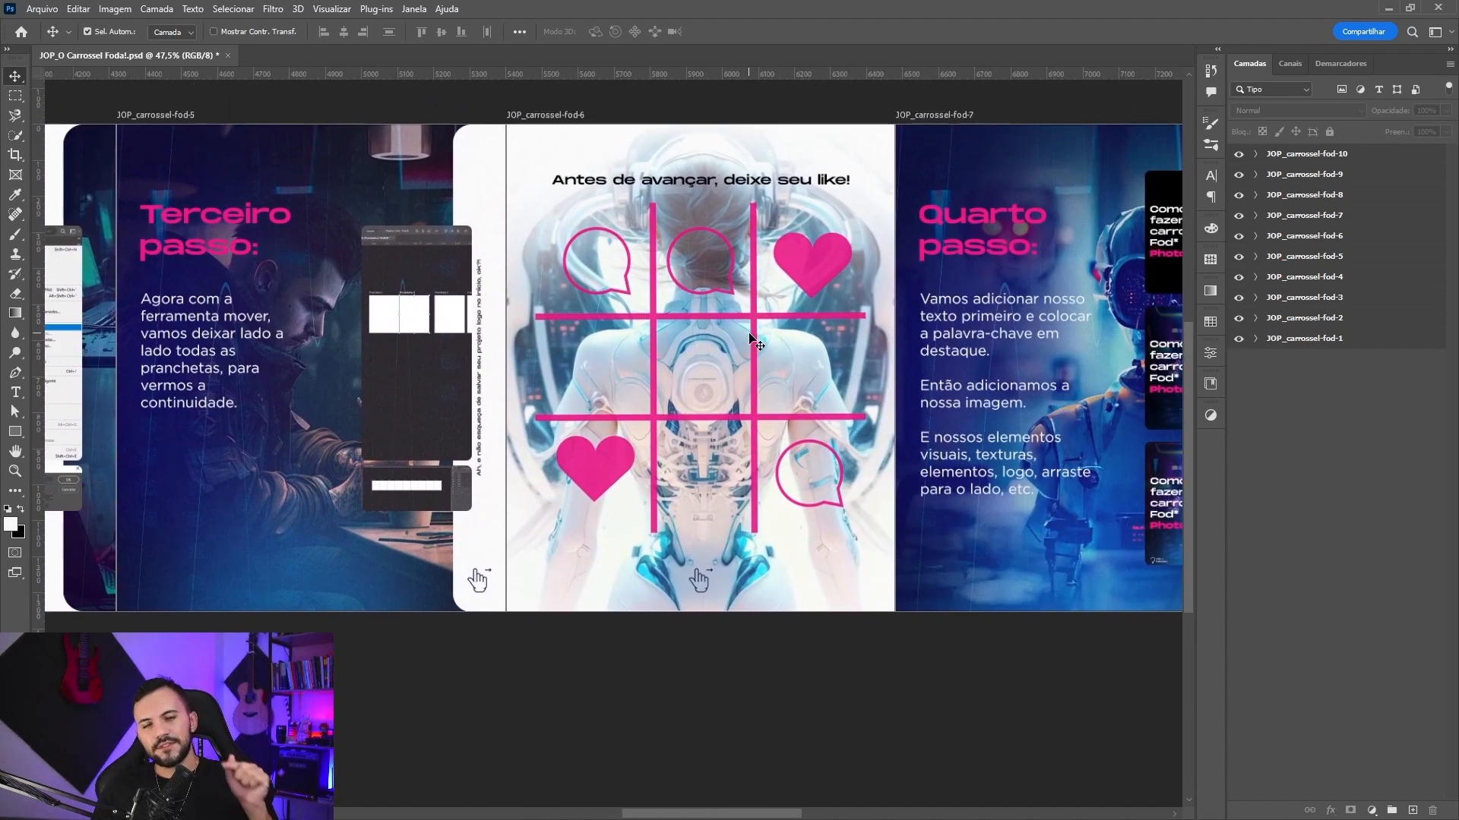
scroll(874, 335, "right", 8)
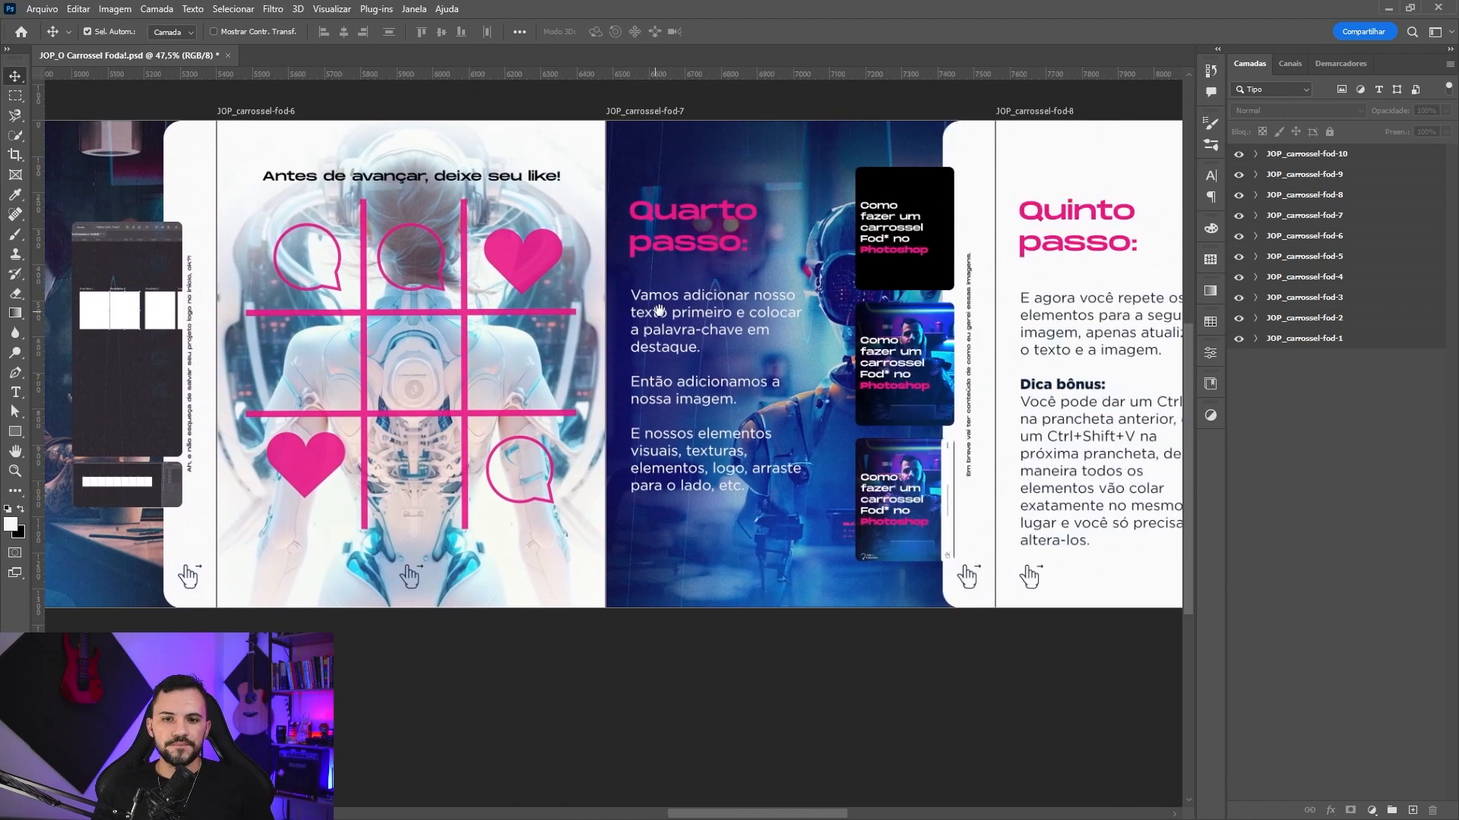
scroll(953, 278, "down", 1)
left_click_drag(953, 278, 598, 271)
left_click_drag(1045, 269, 1170, 408)
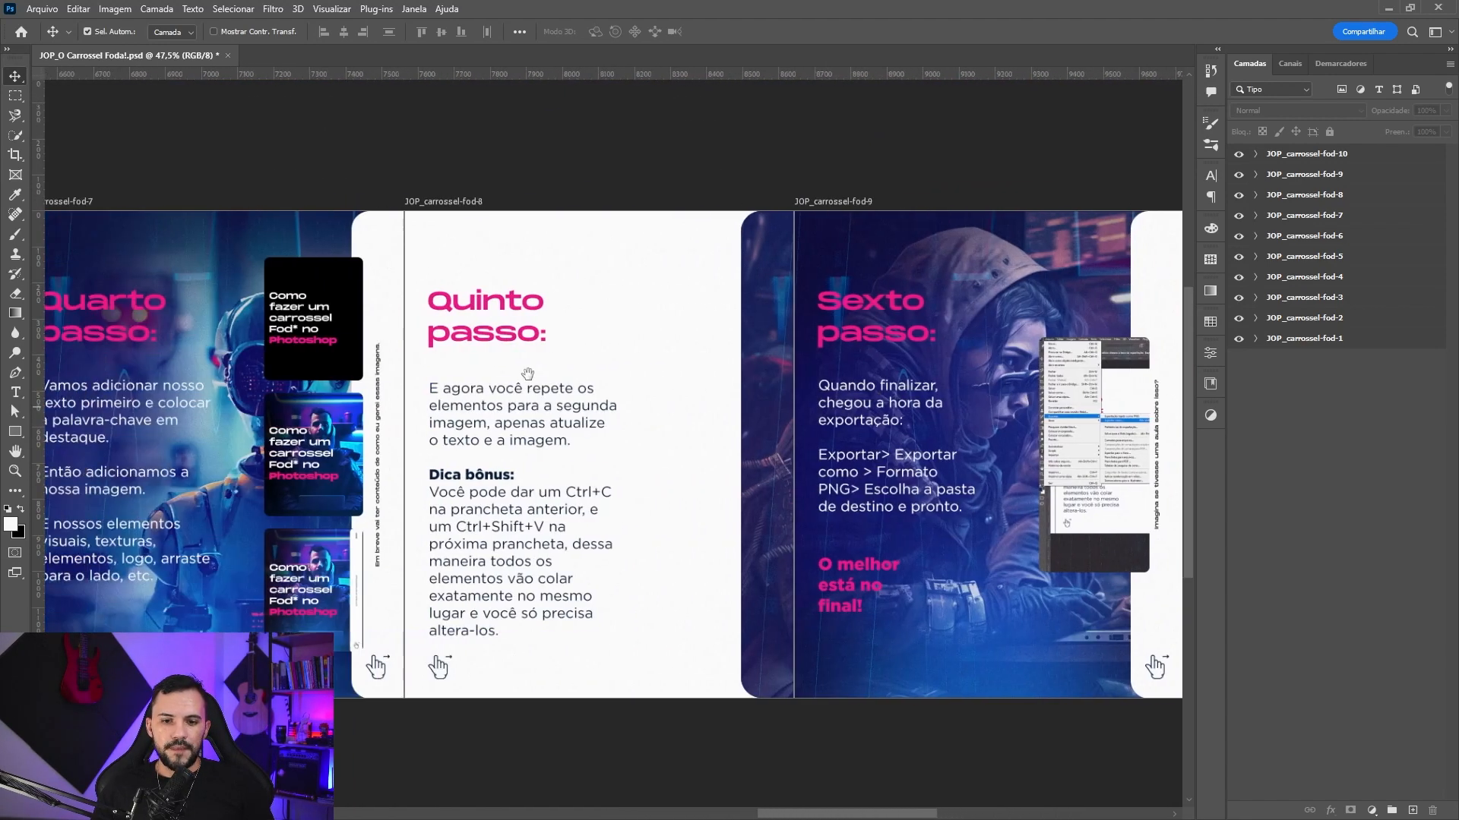
left_click_drag(527, 375, 1166, 366)
left_click_drag(354, 309, 1163, 273)
left_click_drag(516, 298, 1029, 254)
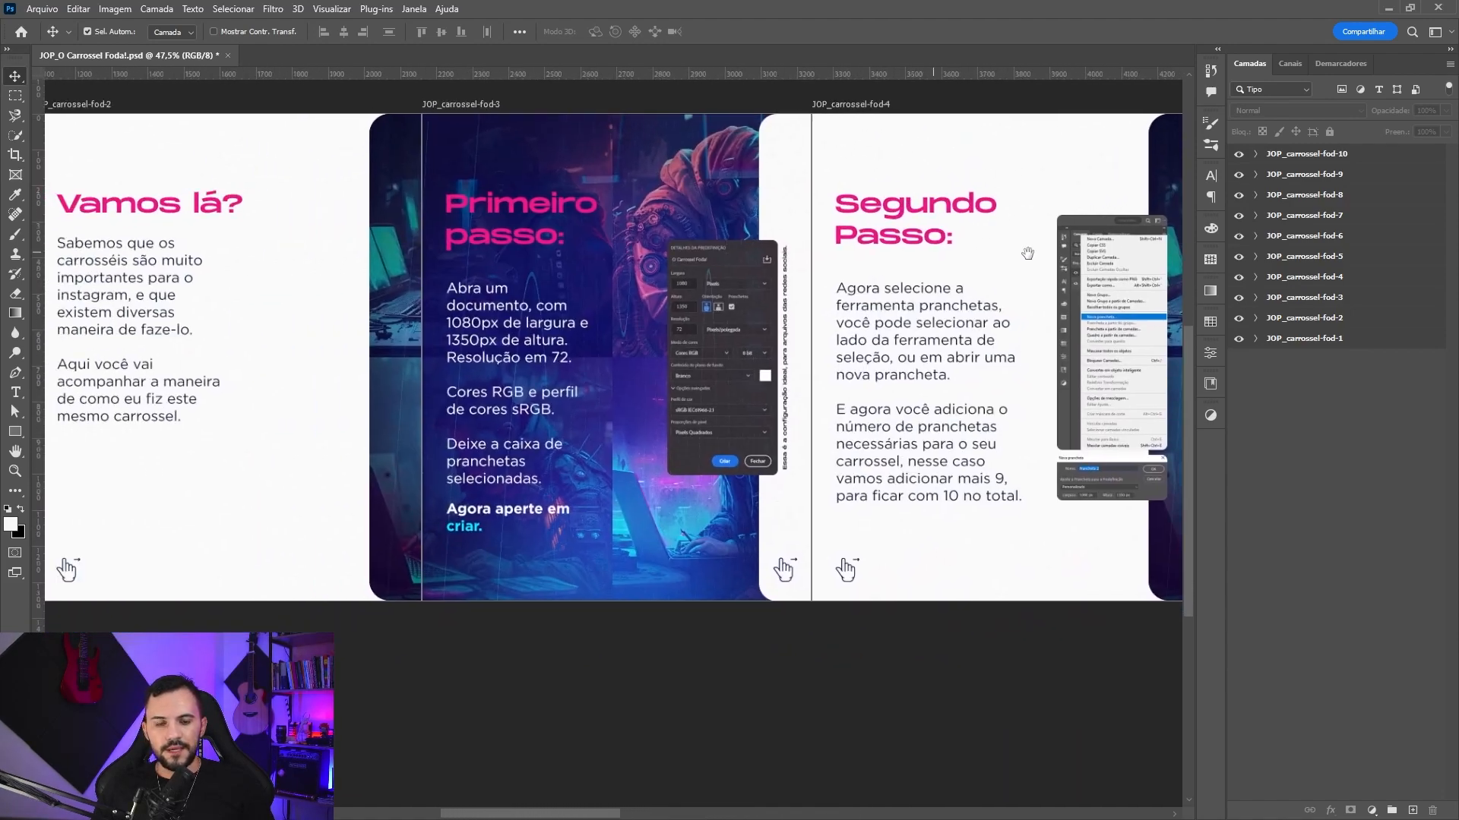
left_click_drag(465, 258, 851, 258)
left_click_drag(624, 284, 694, 282)
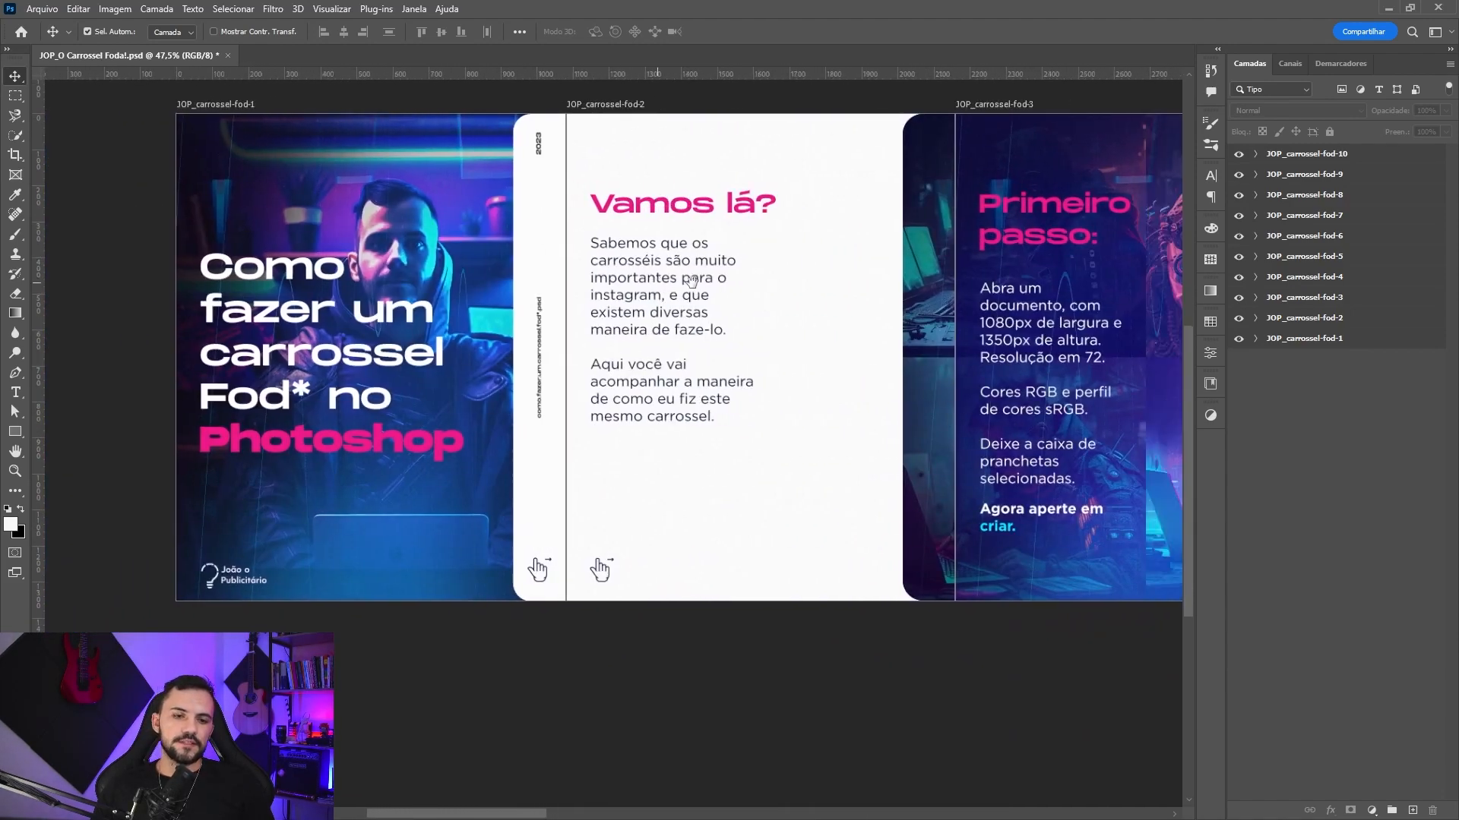
- Examine the cover and the first step-by-step slides again, checking how elements continue from one artboard to the next
scroll(694, 287, "up", 1)
scroll(694, 286, "up", 1)
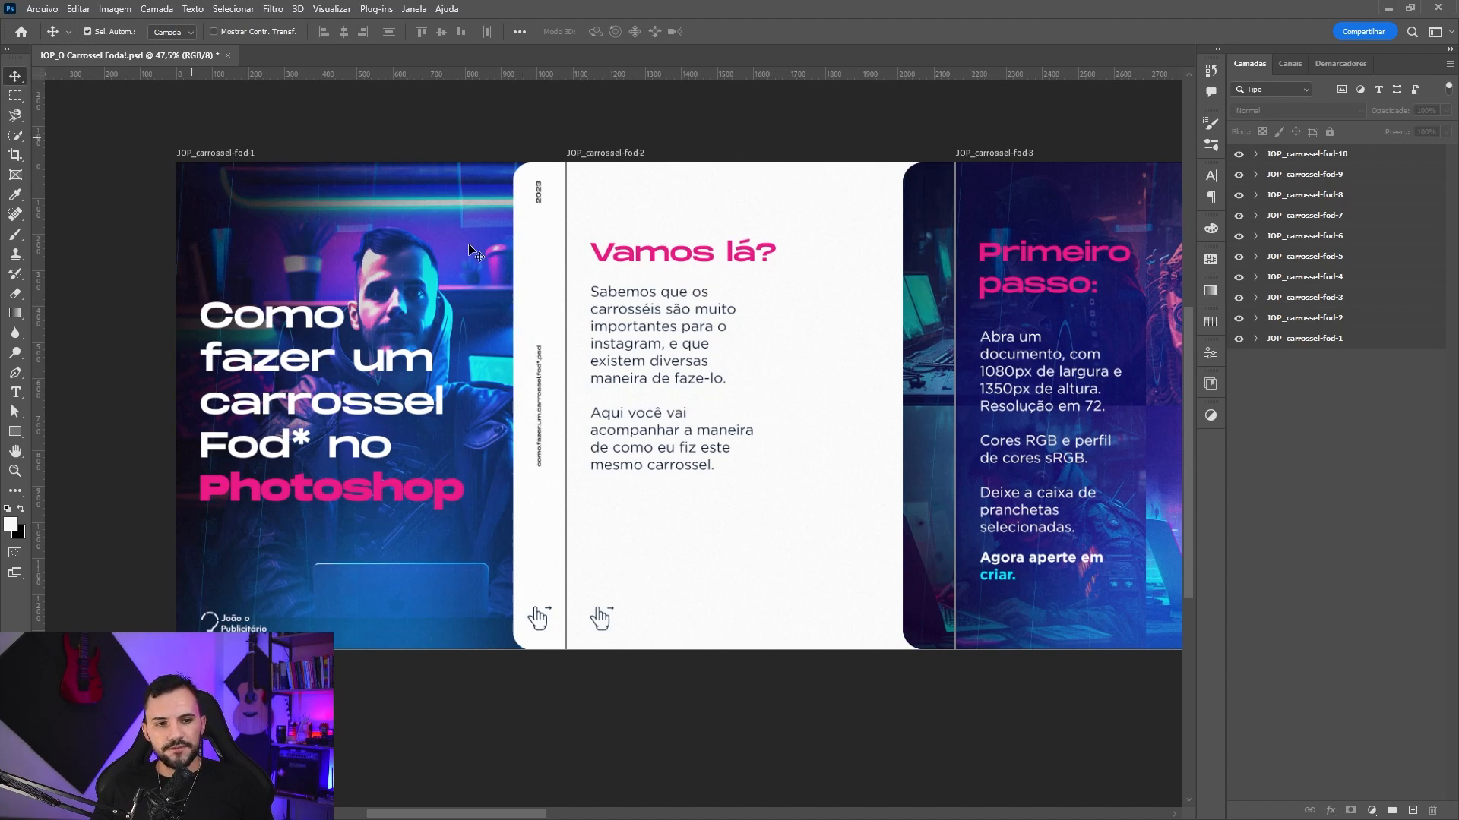
left_click_drag(830, 356, 326, 347)
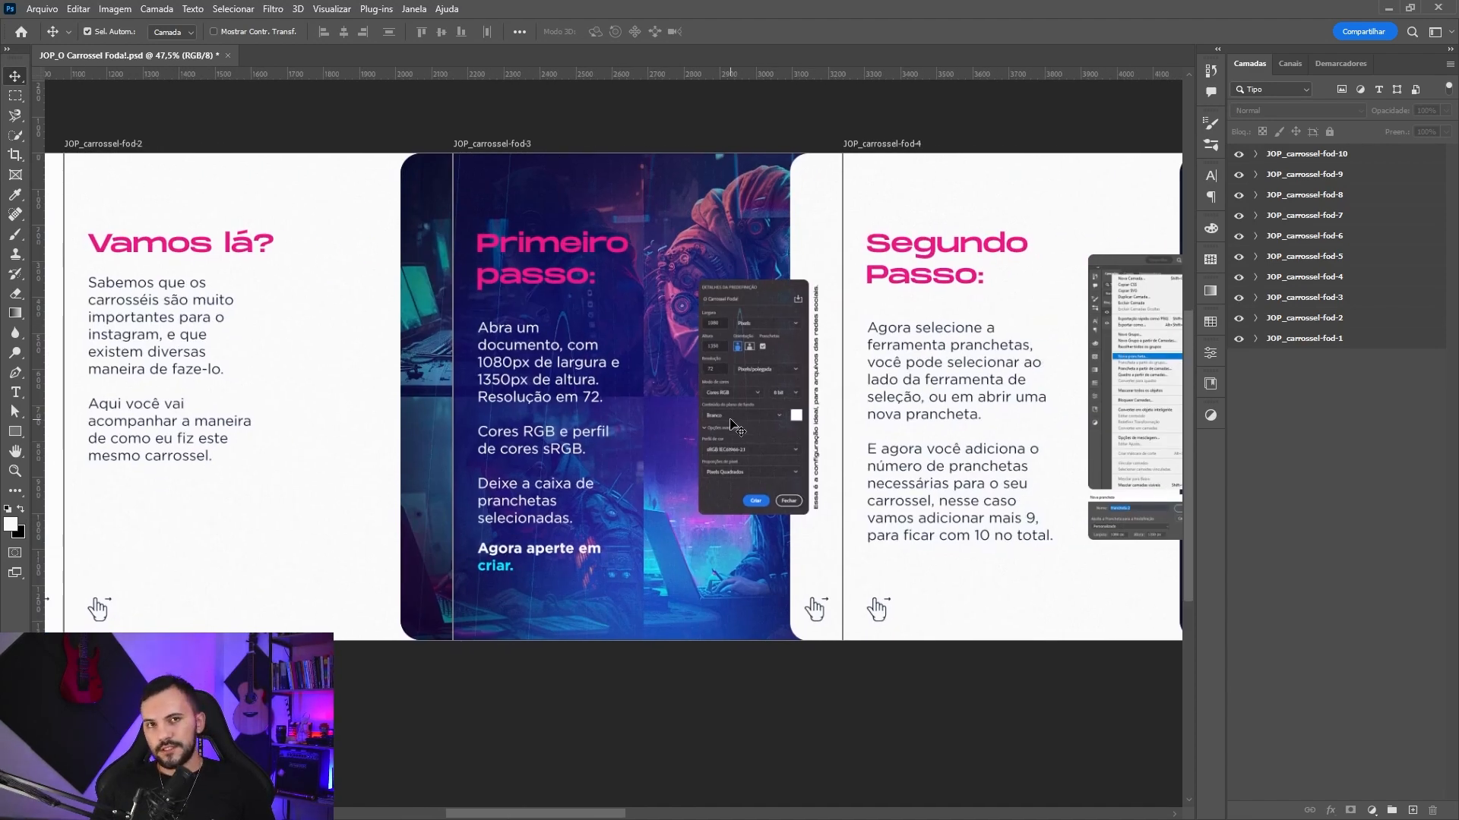
left_click_drag(729, 419, 174, 405)
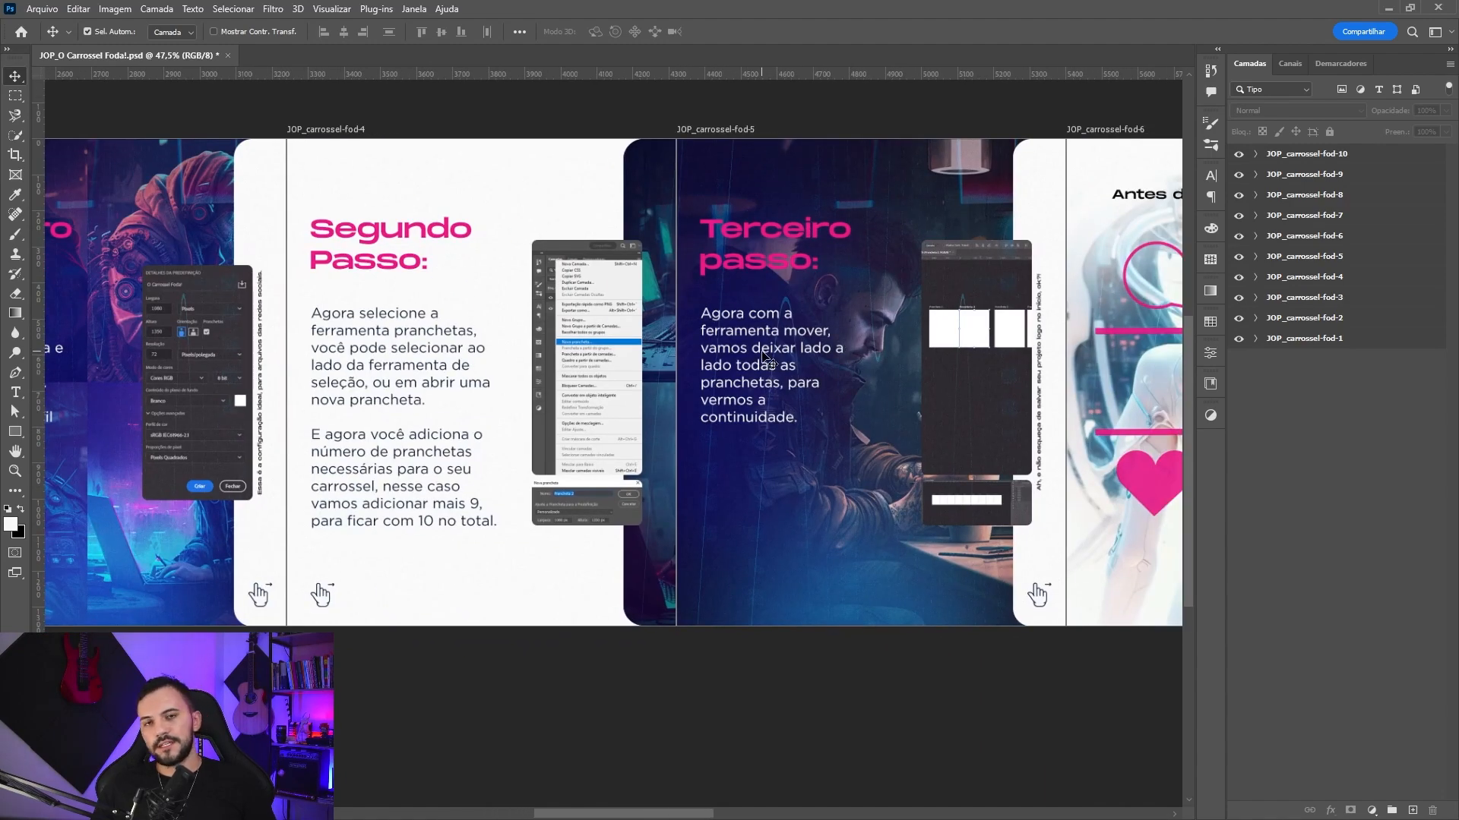
scroll(812, 344, "up", 1)
scroll(808, 338, "up", 1)
scroll(807, 338, "down", 3)
left_click_drag(449, 388, 891, 384)
left_click_drag(225, 339, 538, 337)
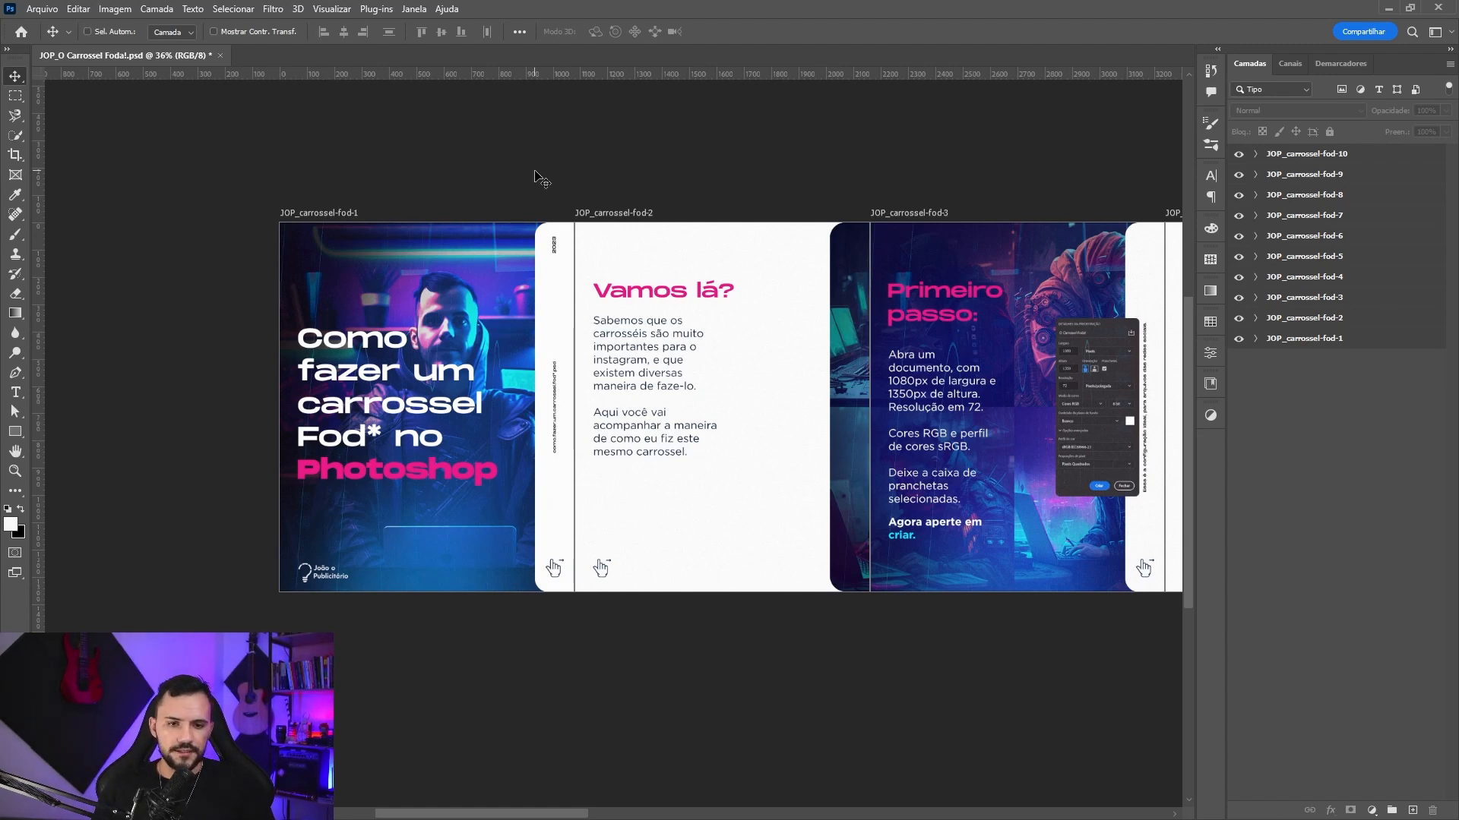
- Create a 1080 x 1350 px, 72 ppi RGB artboard document and add a solid colour fill layer in black (000000)
key("ctrl+n")
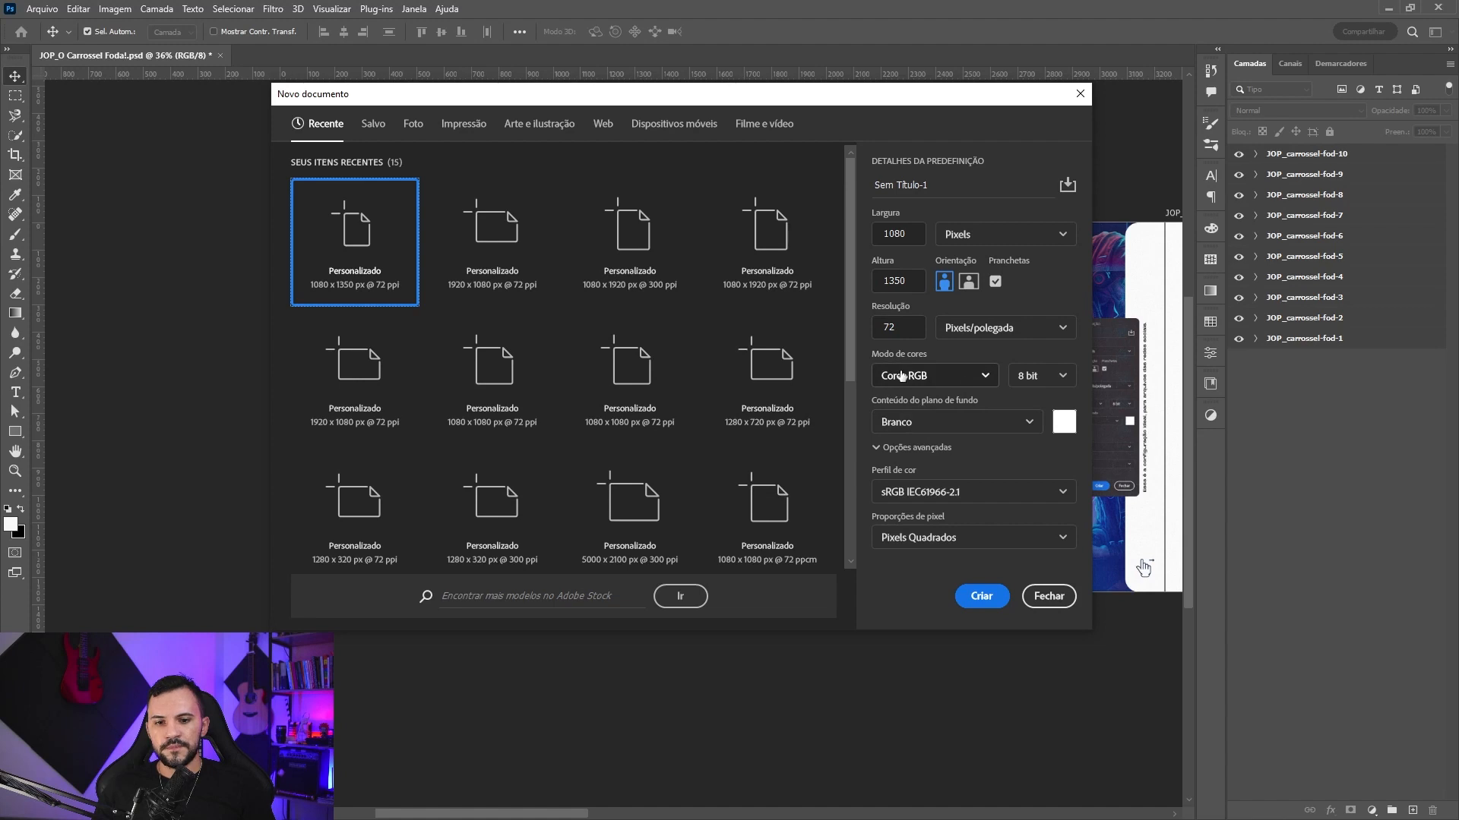
left_click(983, 596)
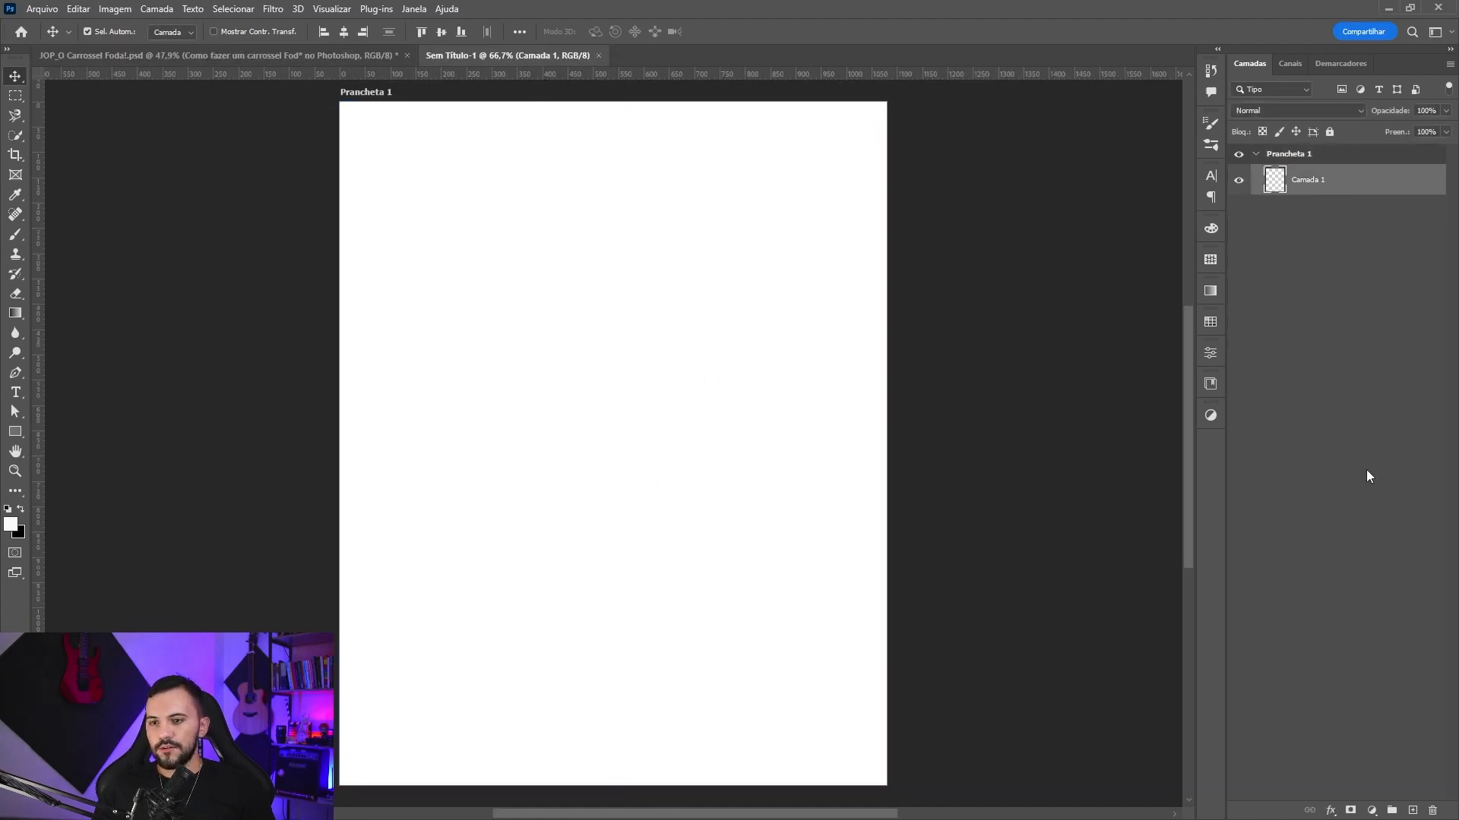
left_click(1372, 810)
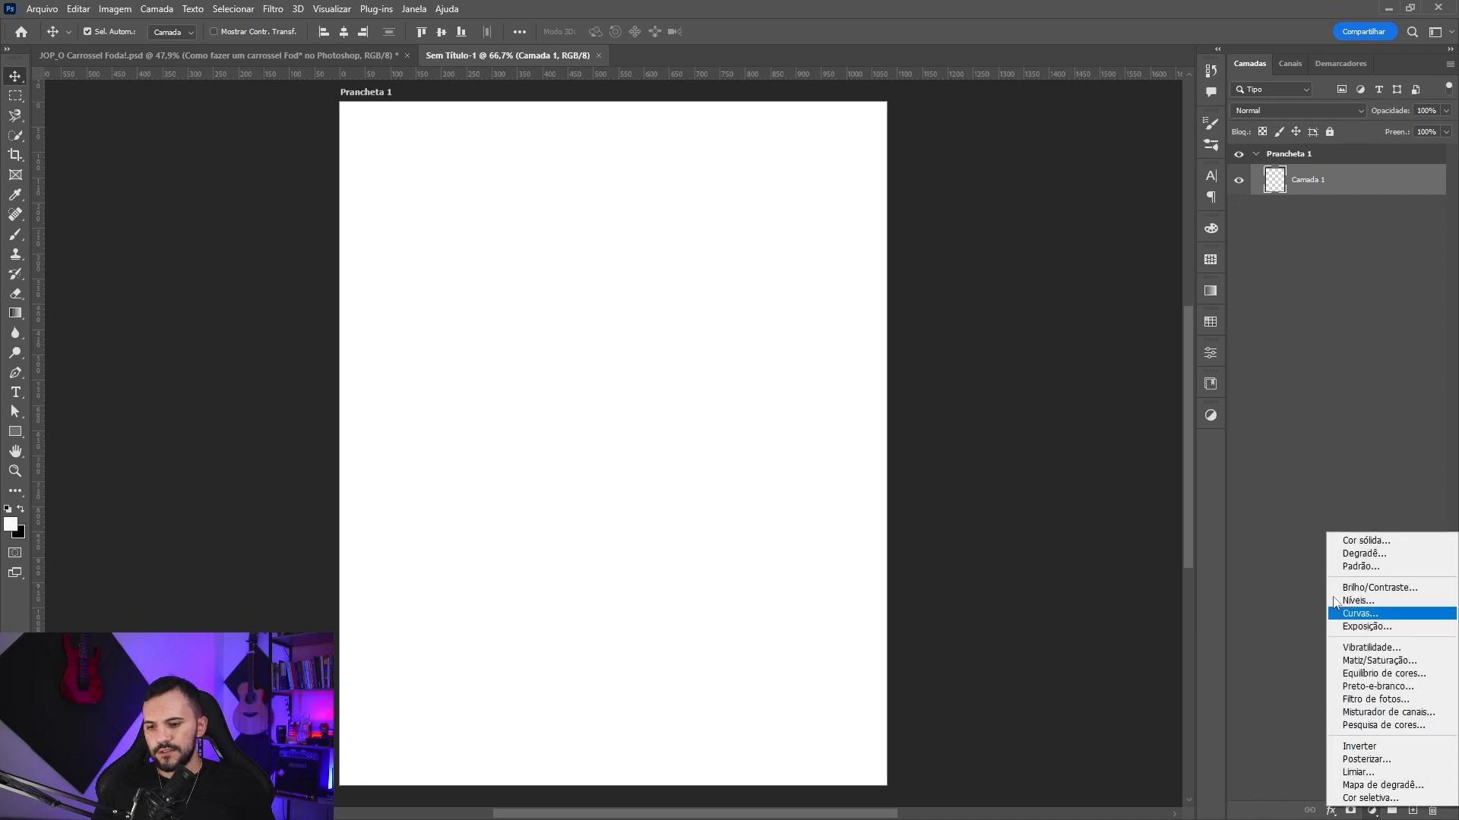
left_click(1363, 540)
left_click_drag(607, 619, 465, 784)
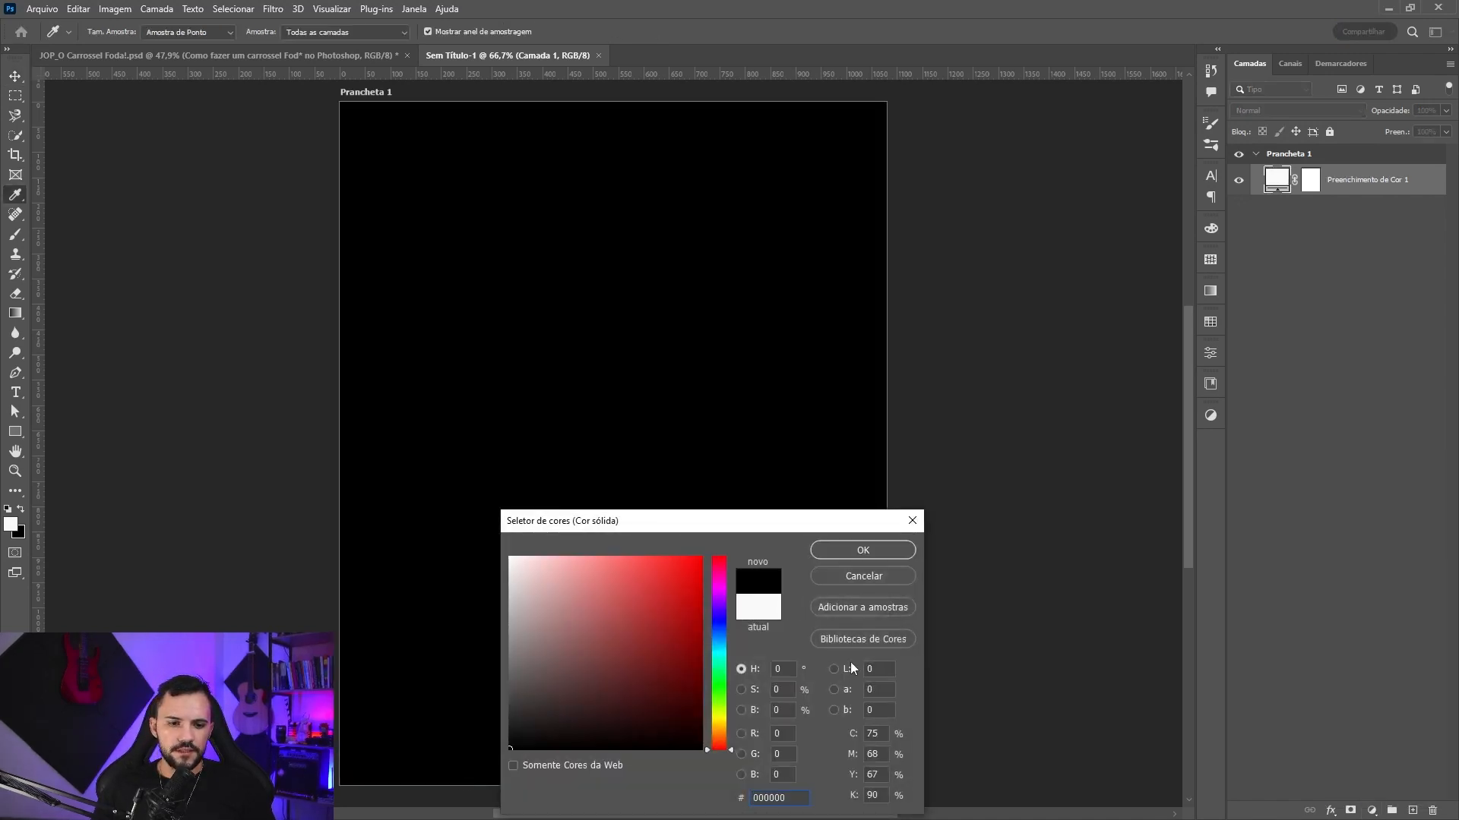
left_click(884, 550)
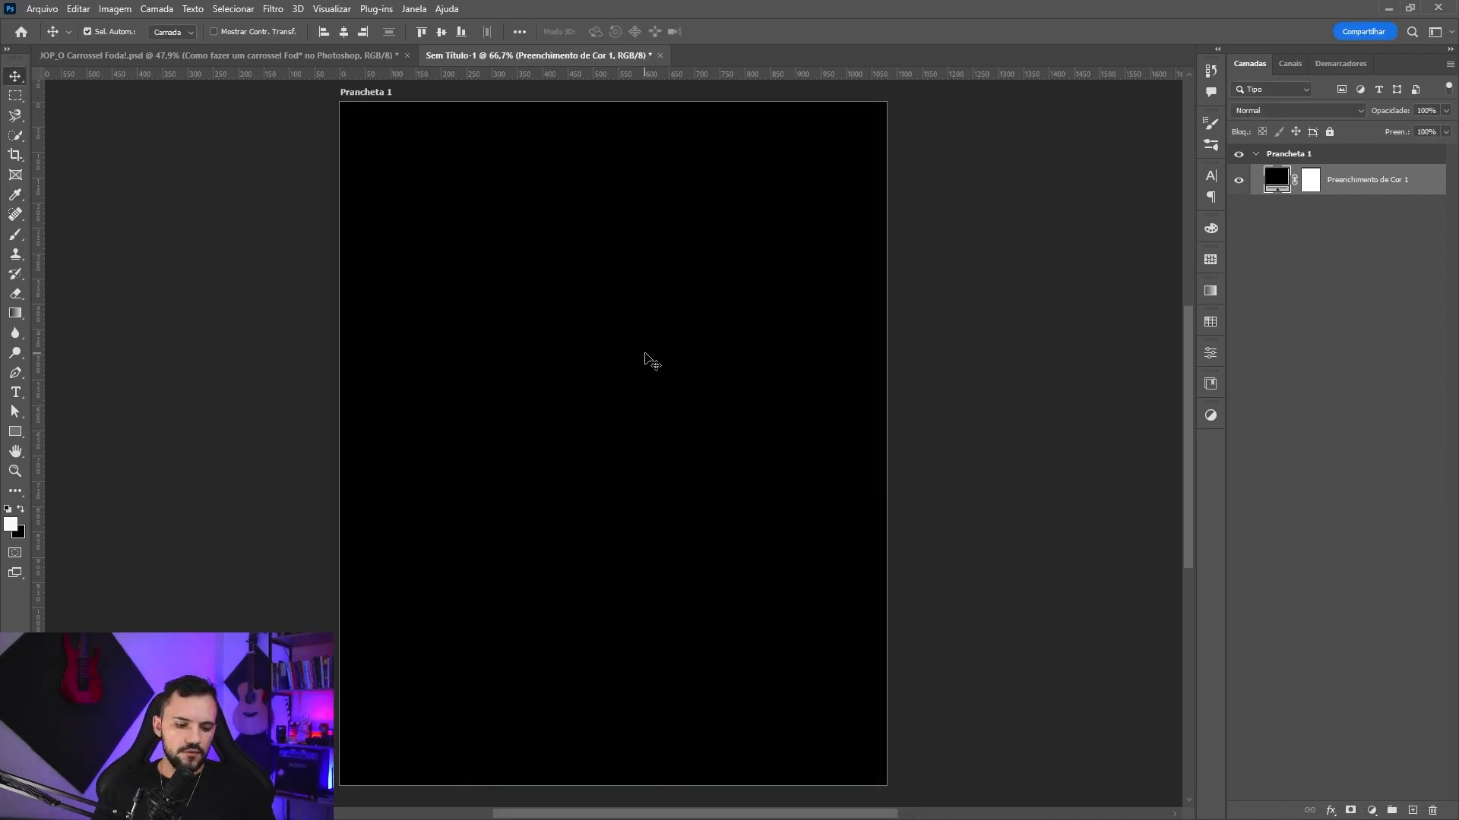
- Paste the title "Como fazer um carrossel Fod* no Photoshop" onto the artboard and check the fonts of its white and pink words
key("ctrl")
key("ctrl+v")
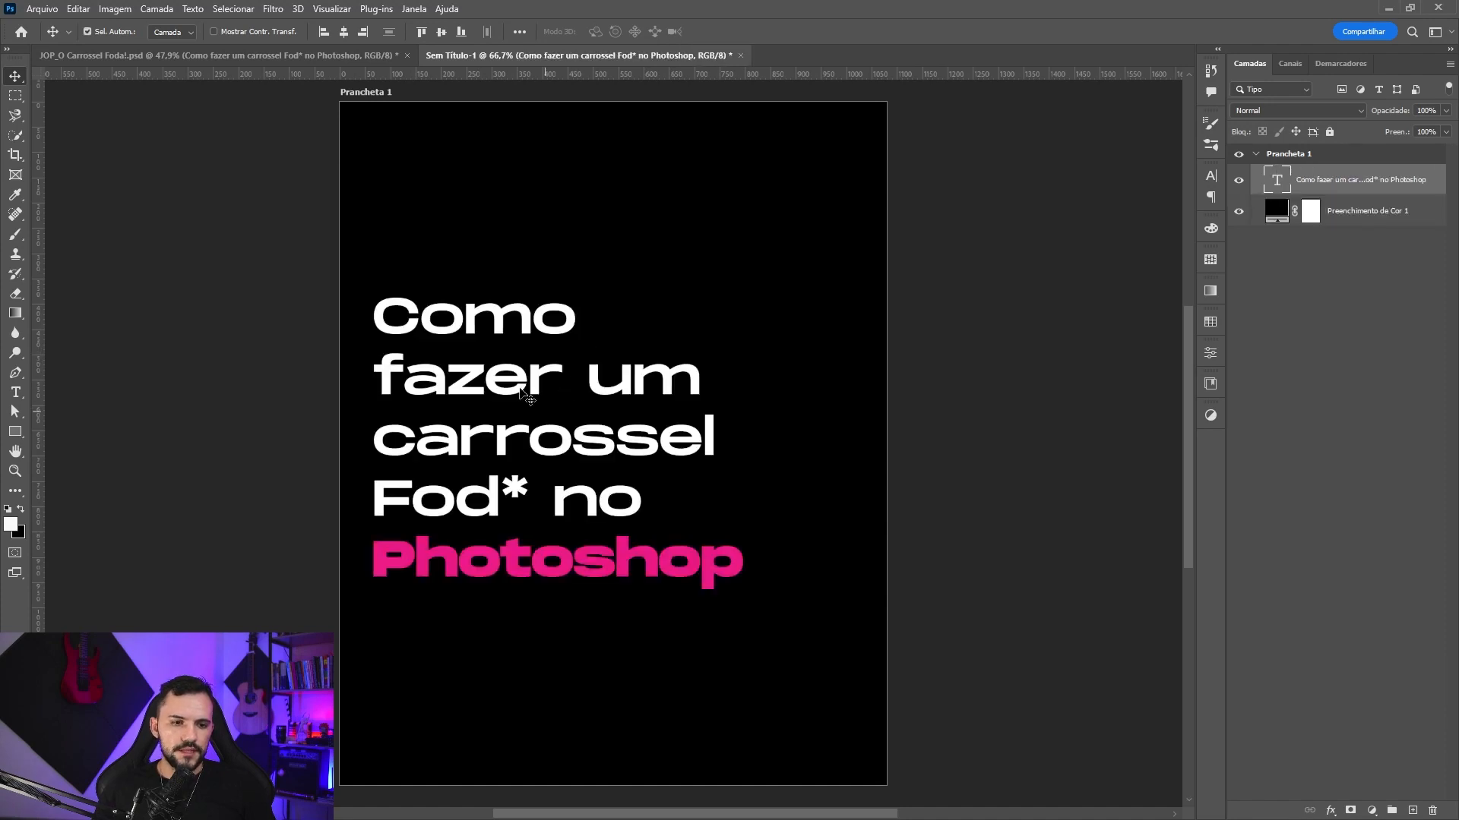
double_click(484, 375)
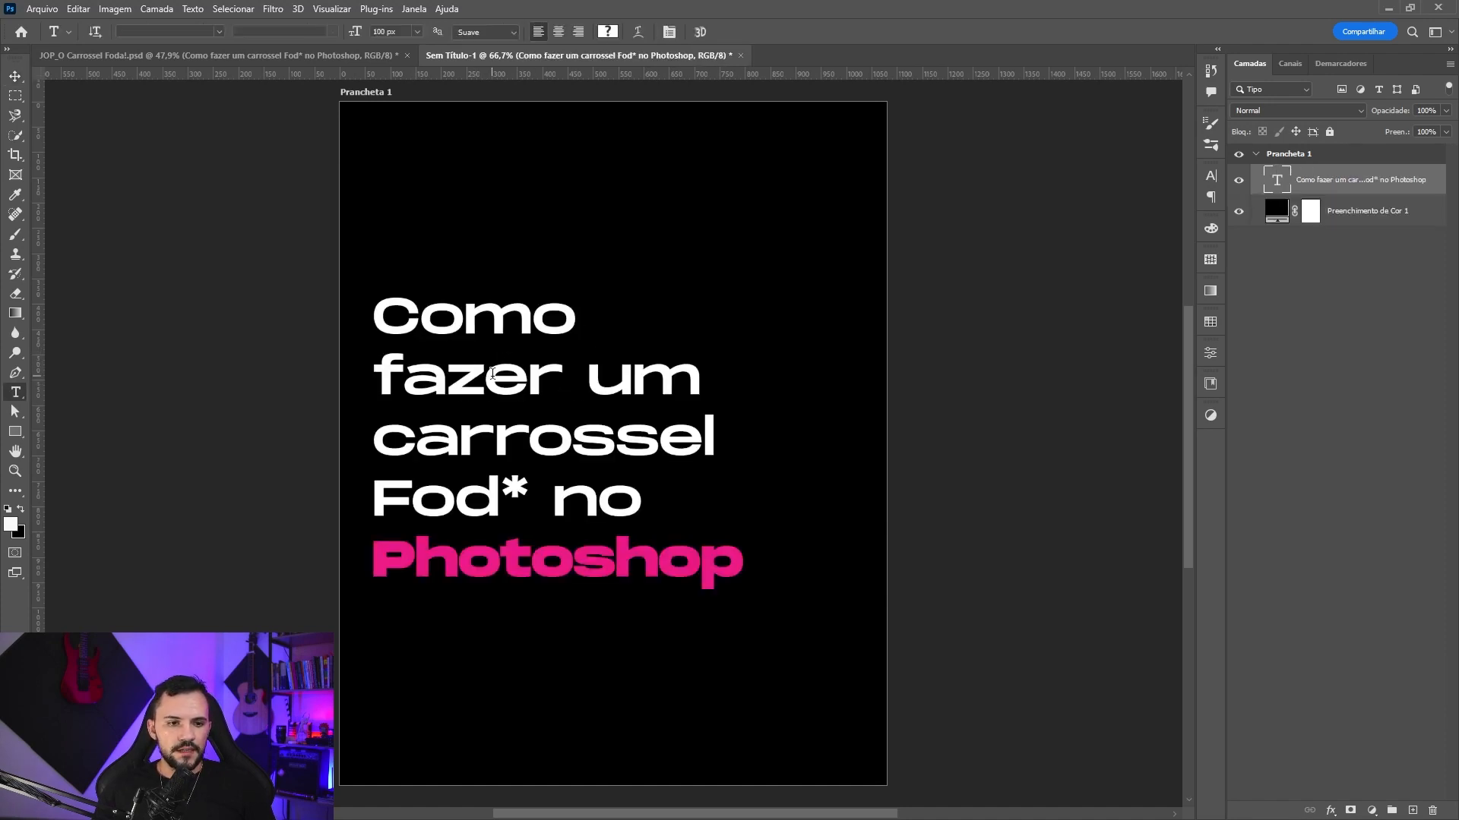
left_click_drag(484, 375, 419, 315)
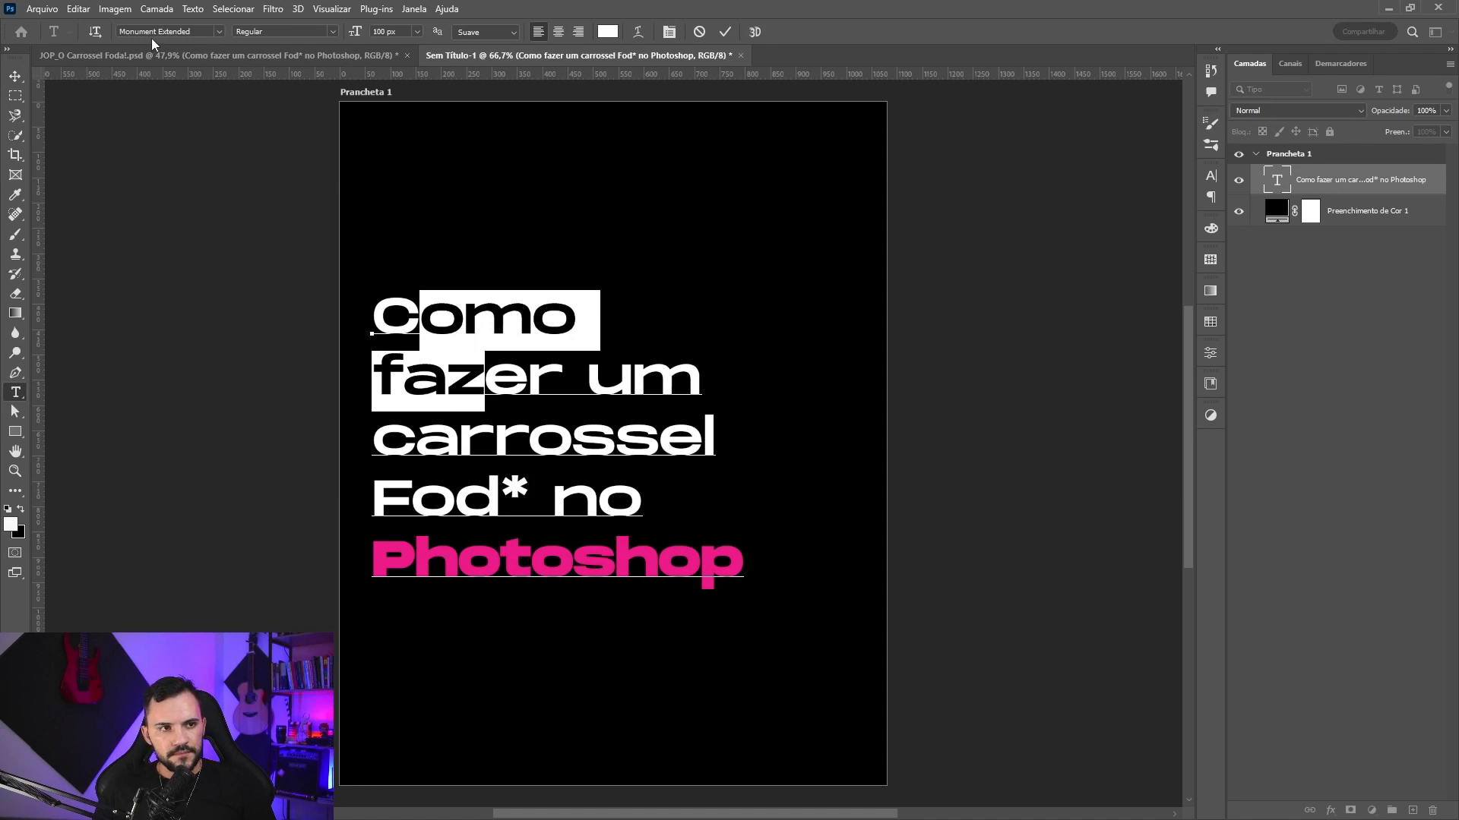
left_click_drag(510, 564, 684, 554)
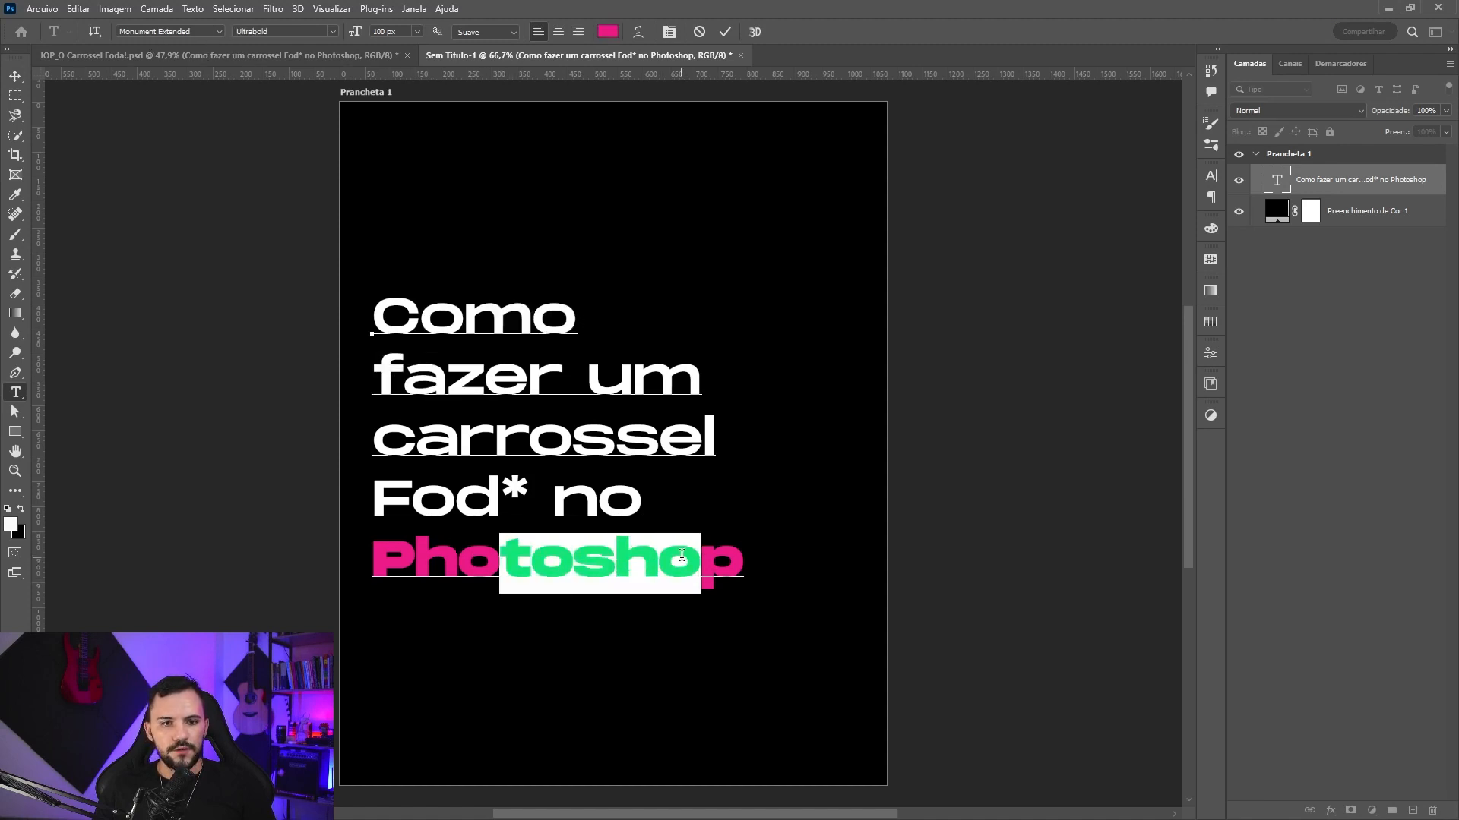
left_click(789, 633)
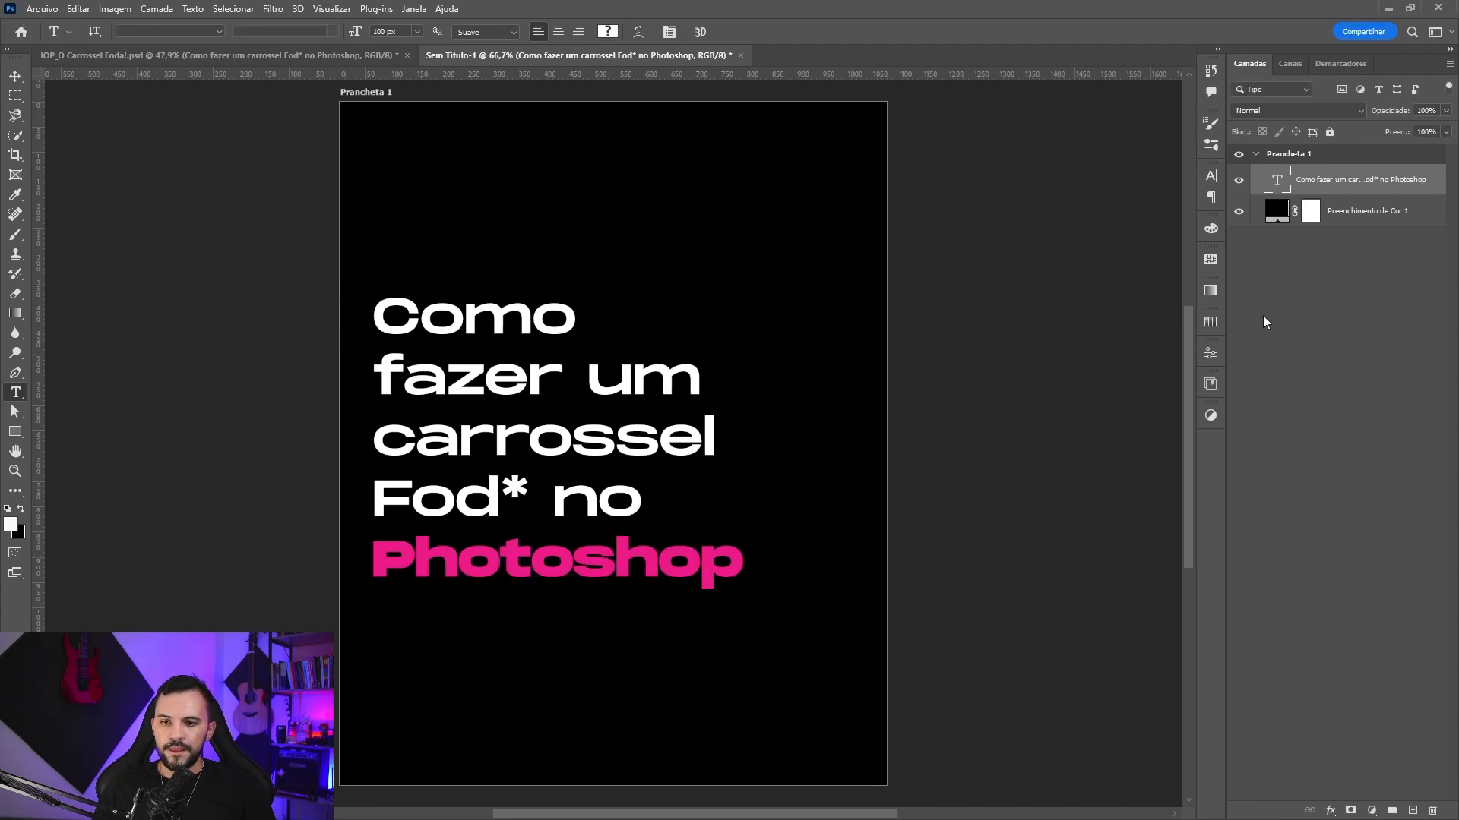
- Examine the colours saved in the JOP swatch group, then return to the Move tool
left_click(1210, 322)
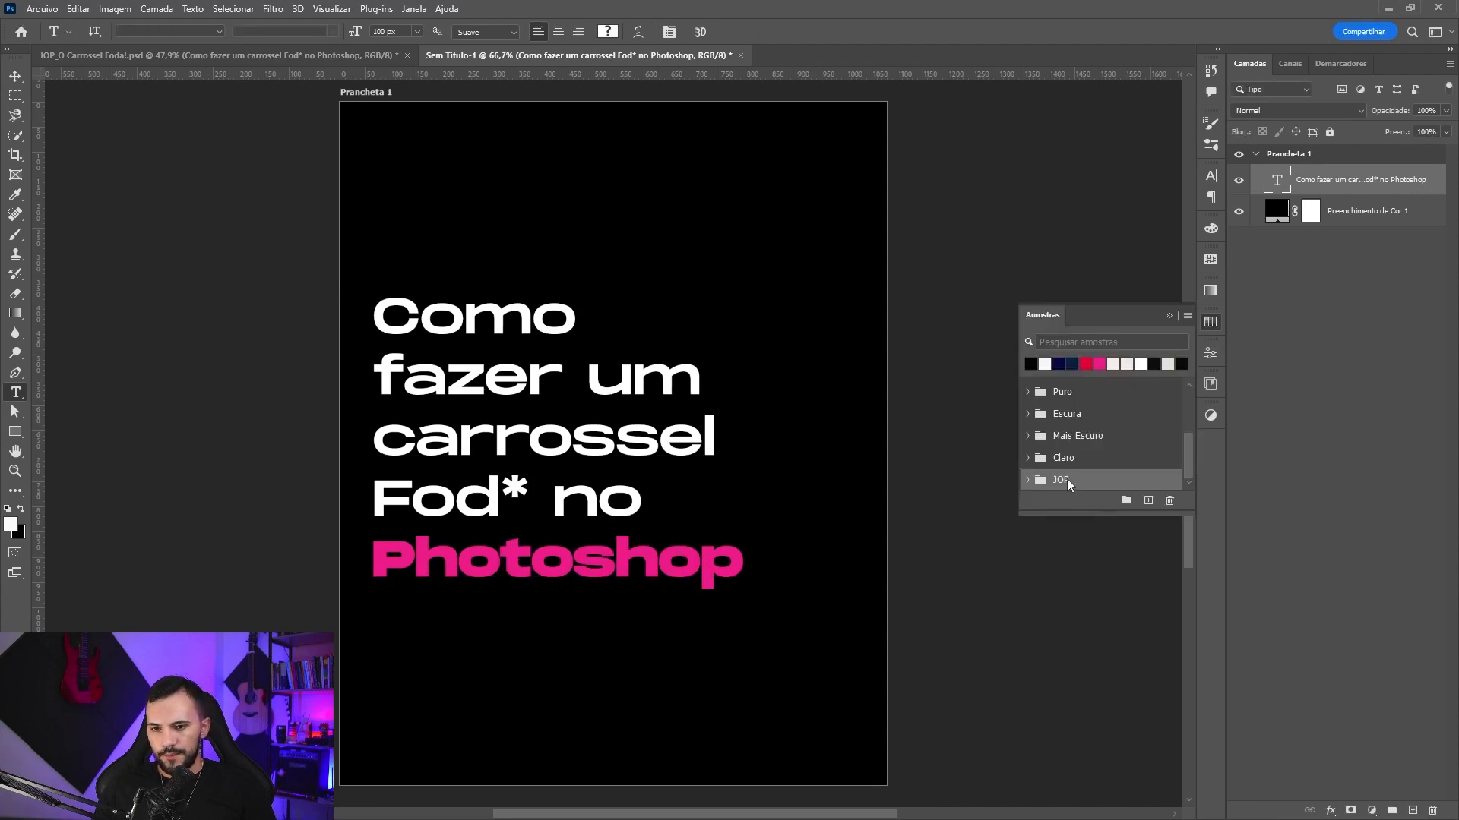
left_click(1028, 480)
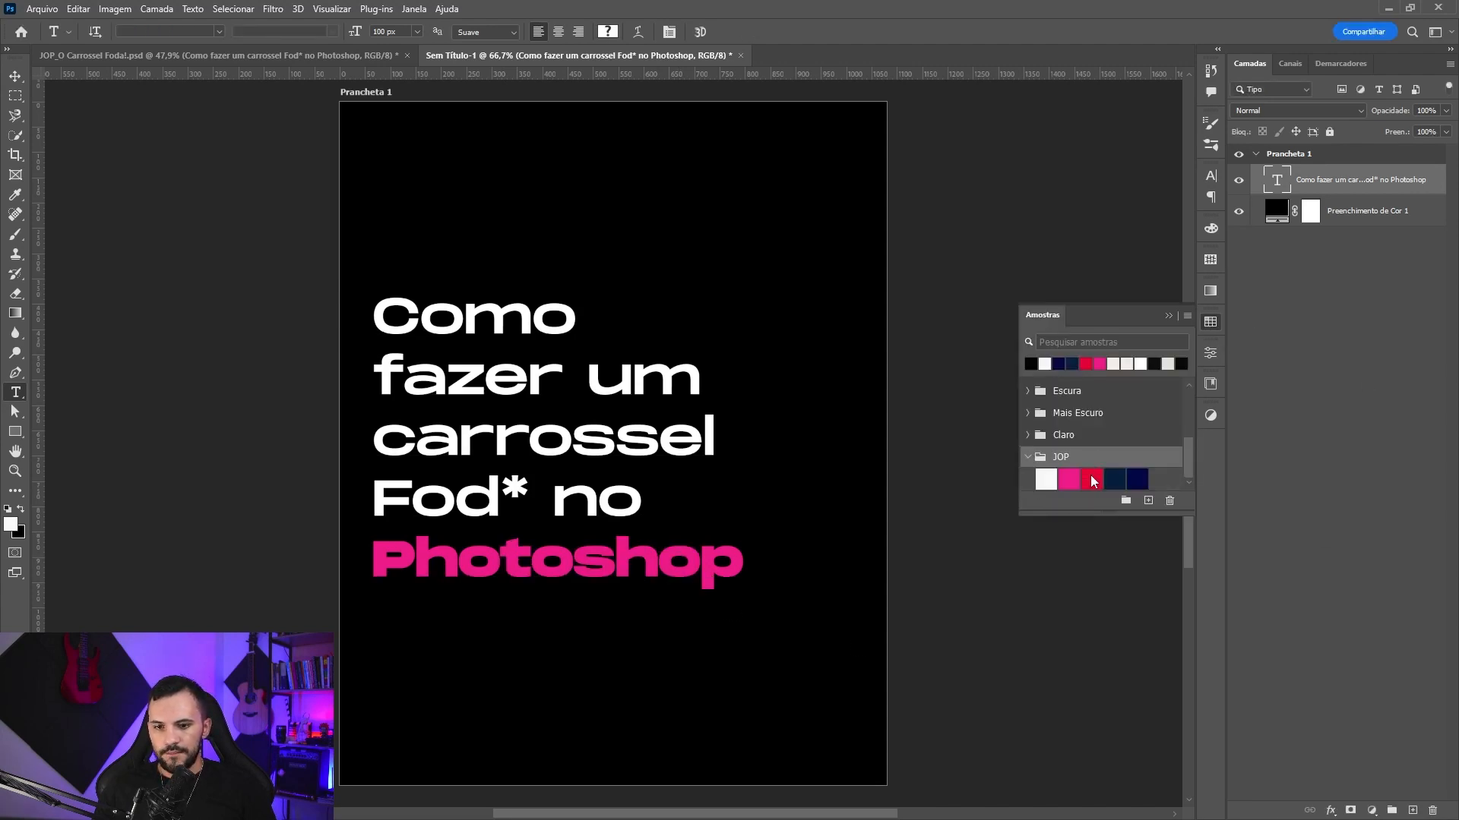
left_click(1029, 458)
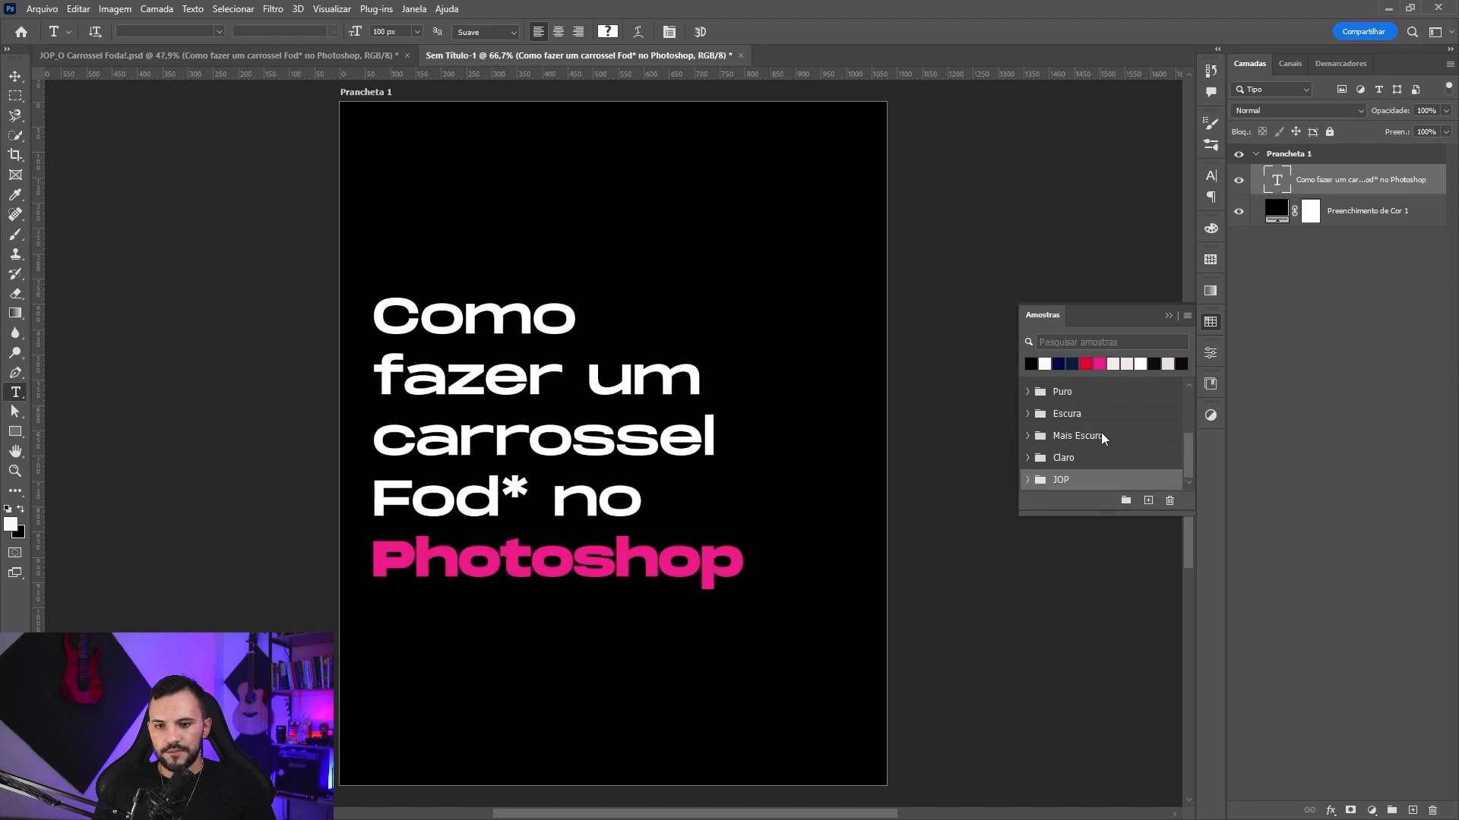
left_click(1166, 318)
key("v")
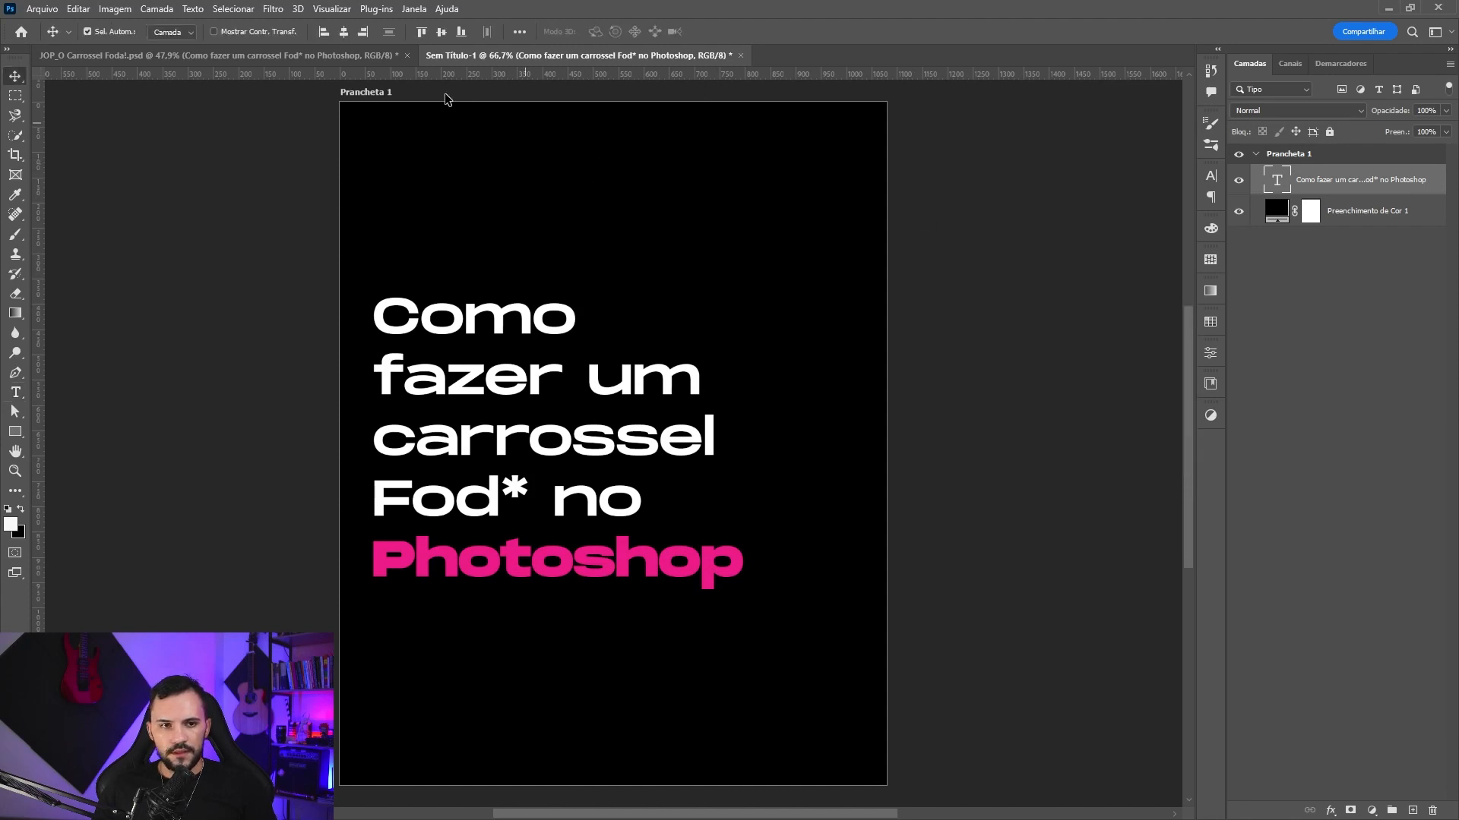
- Copy the "colors" group from the finished carousel's first artboard into the new document, above the title layer
left_click(370, 63)
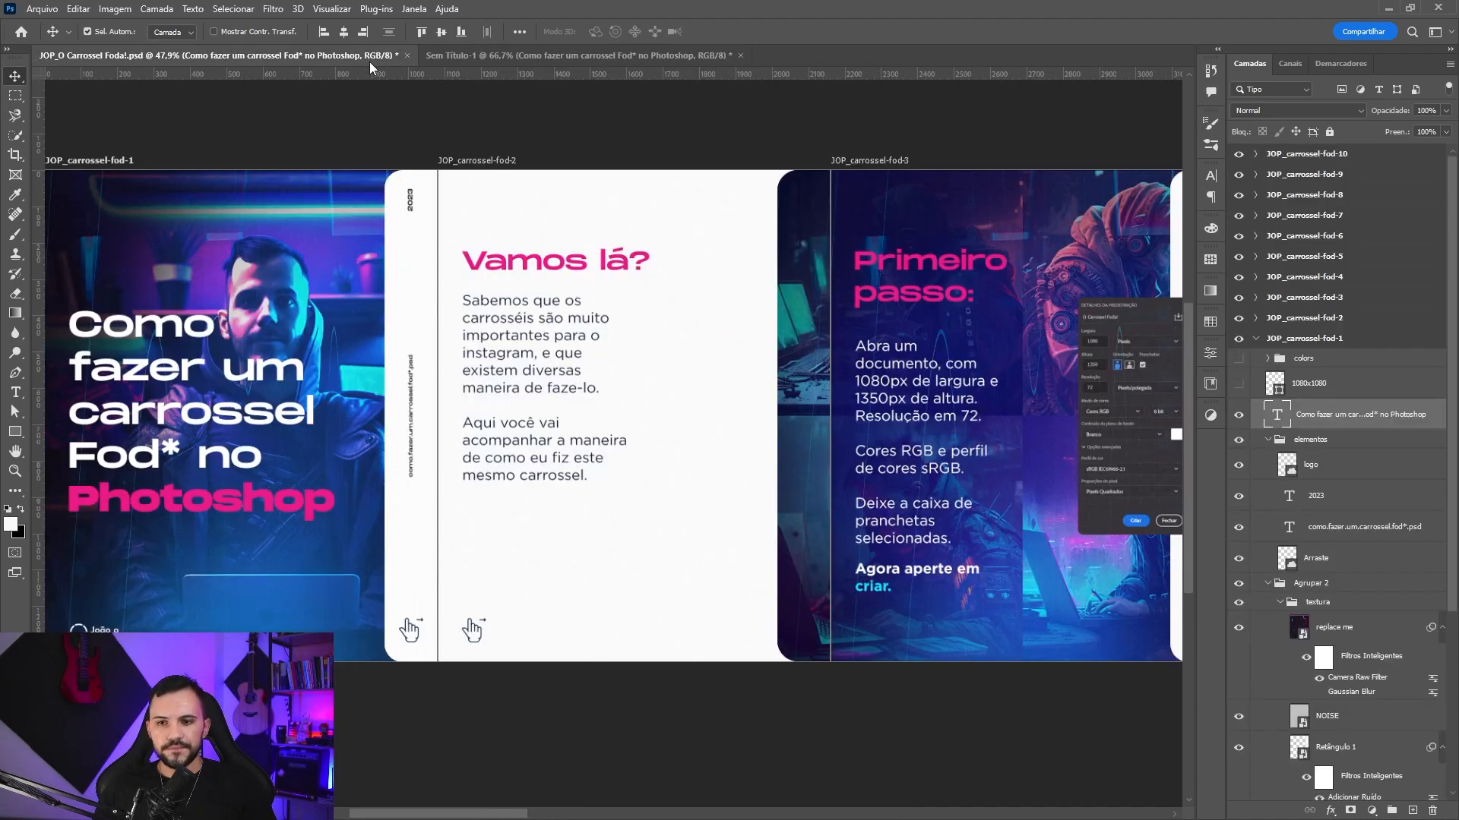
left_click(1303, 362)
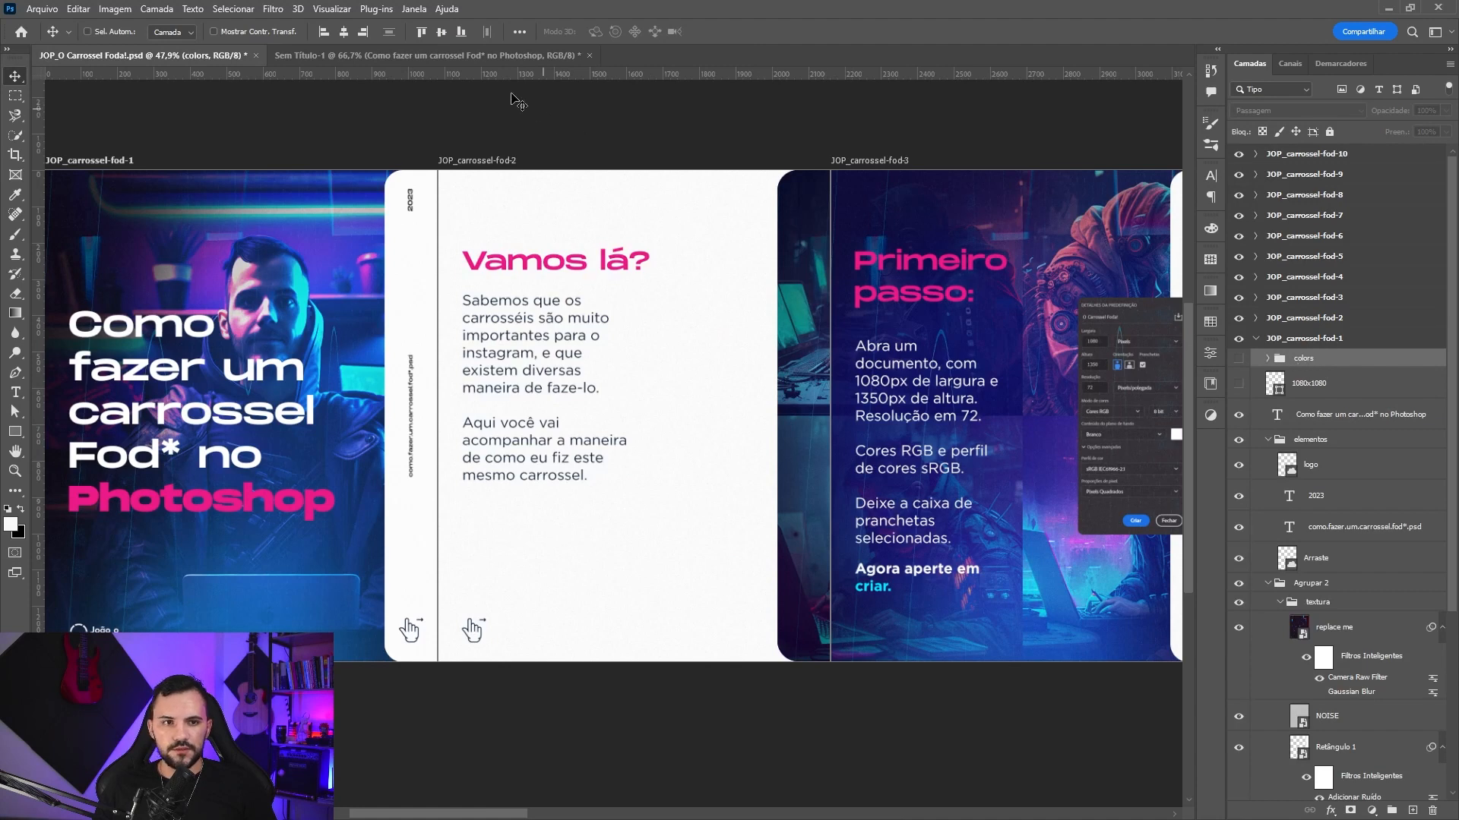
left_click_drag(526, 368, 606, 371)
left_click(468, 55)
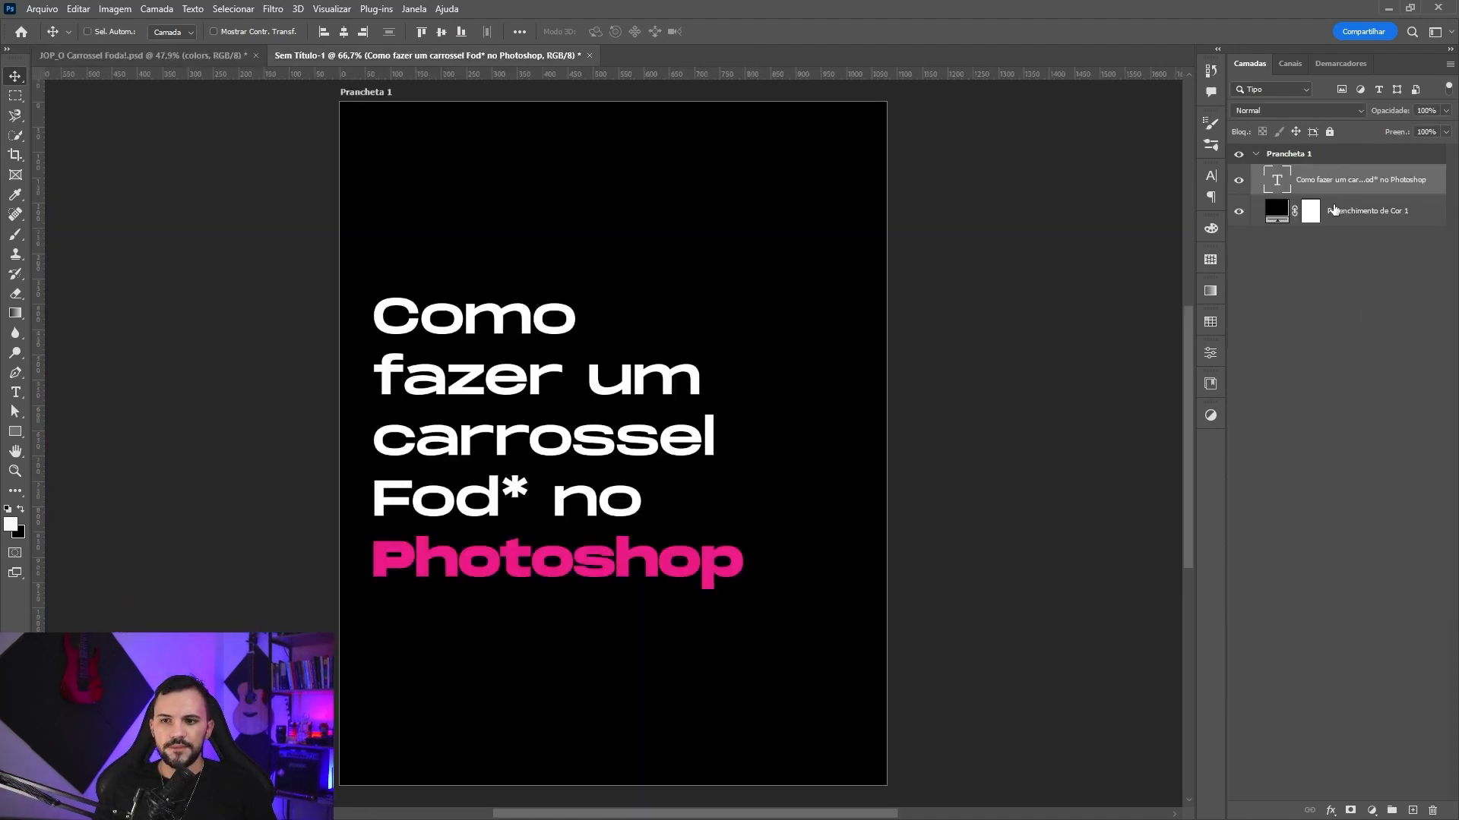
key("ctrl+v")
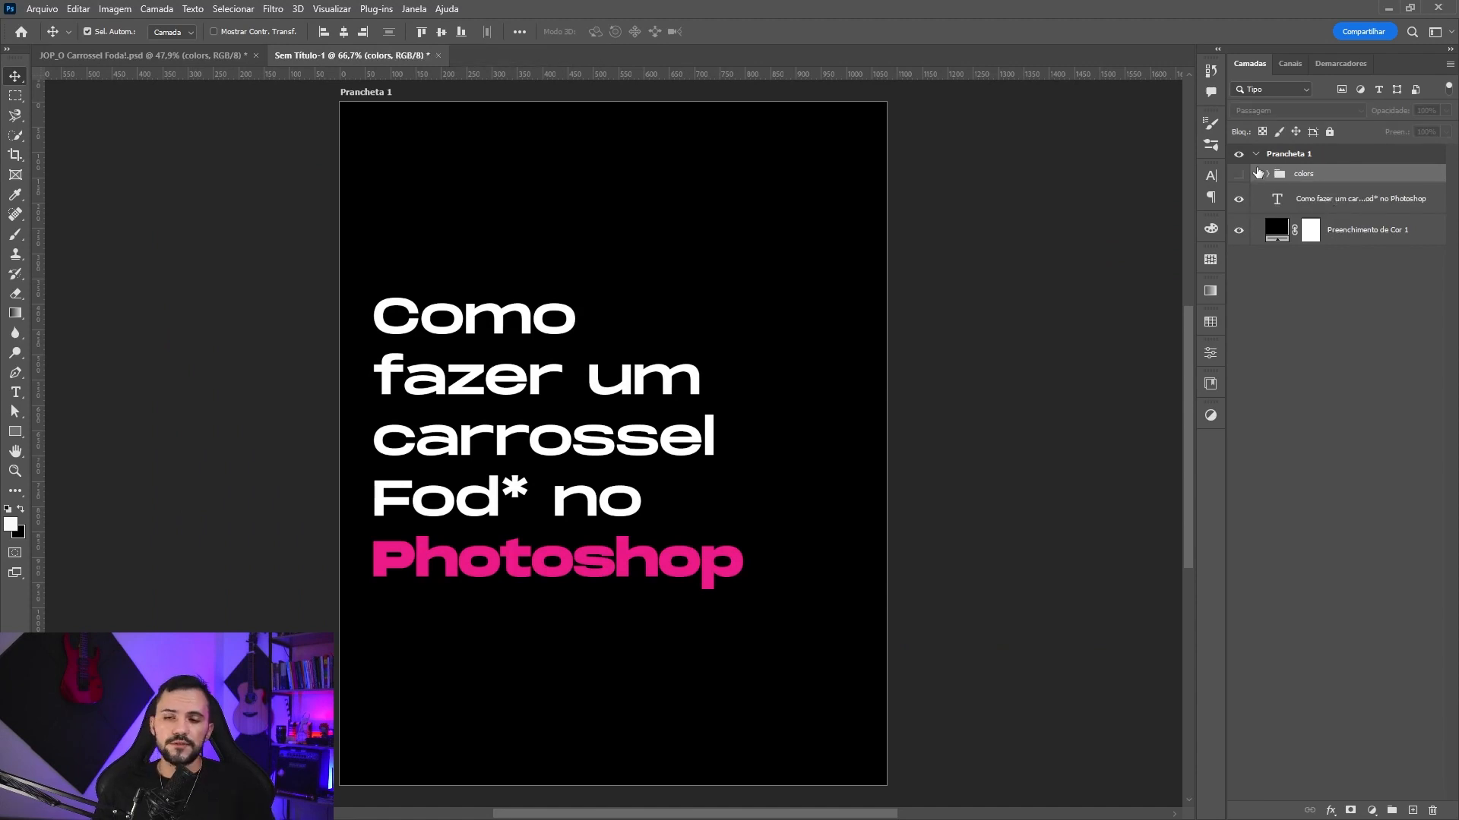
- Show the "colors" group, move its swatch row above the title near the artboard's upper edge, and hide the group again
left_click(1241, 175)
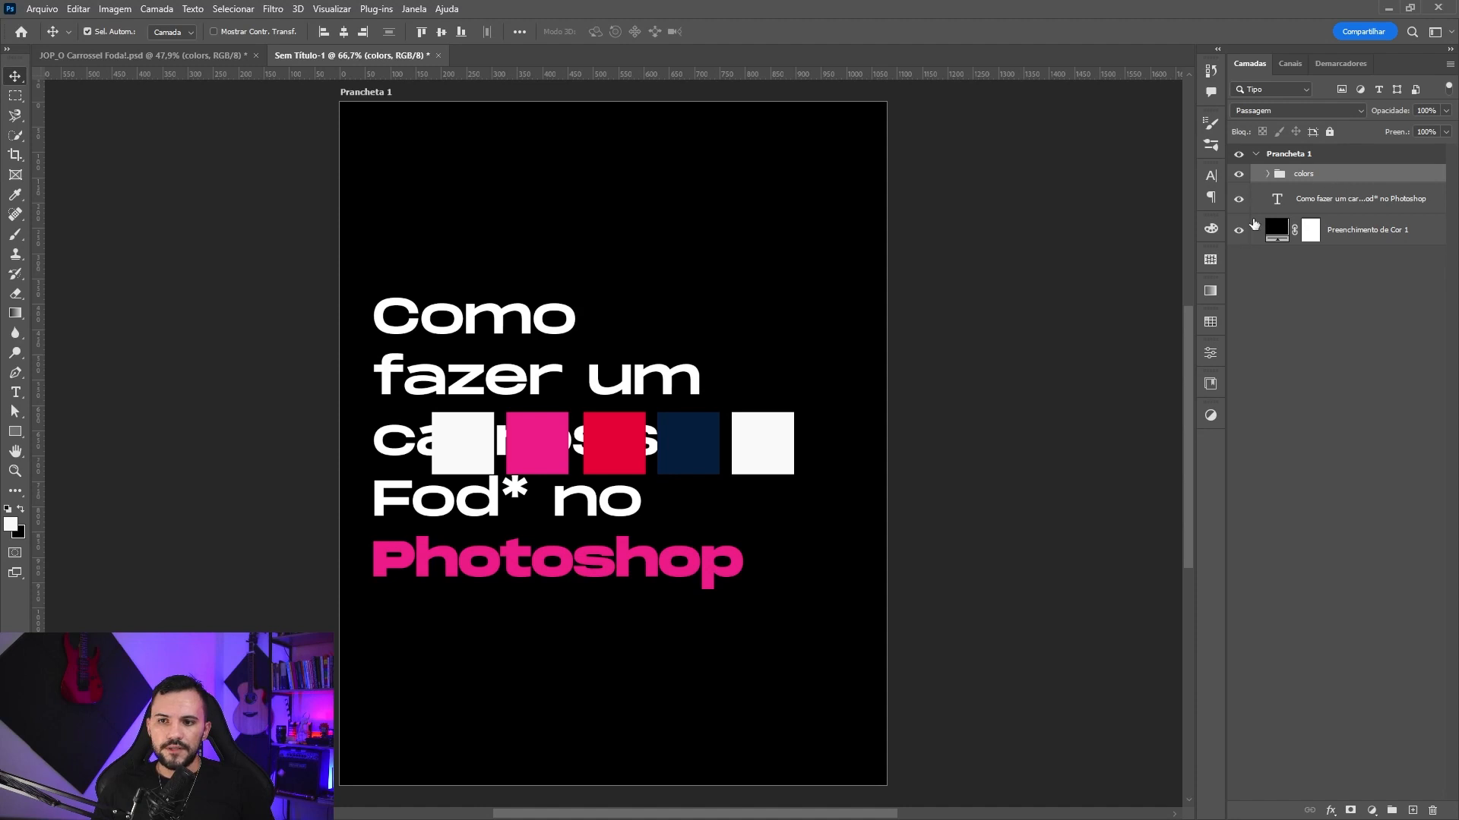
key("ctrl+t")
left_click_drag(696, 445, 654, 156)
key("Return")
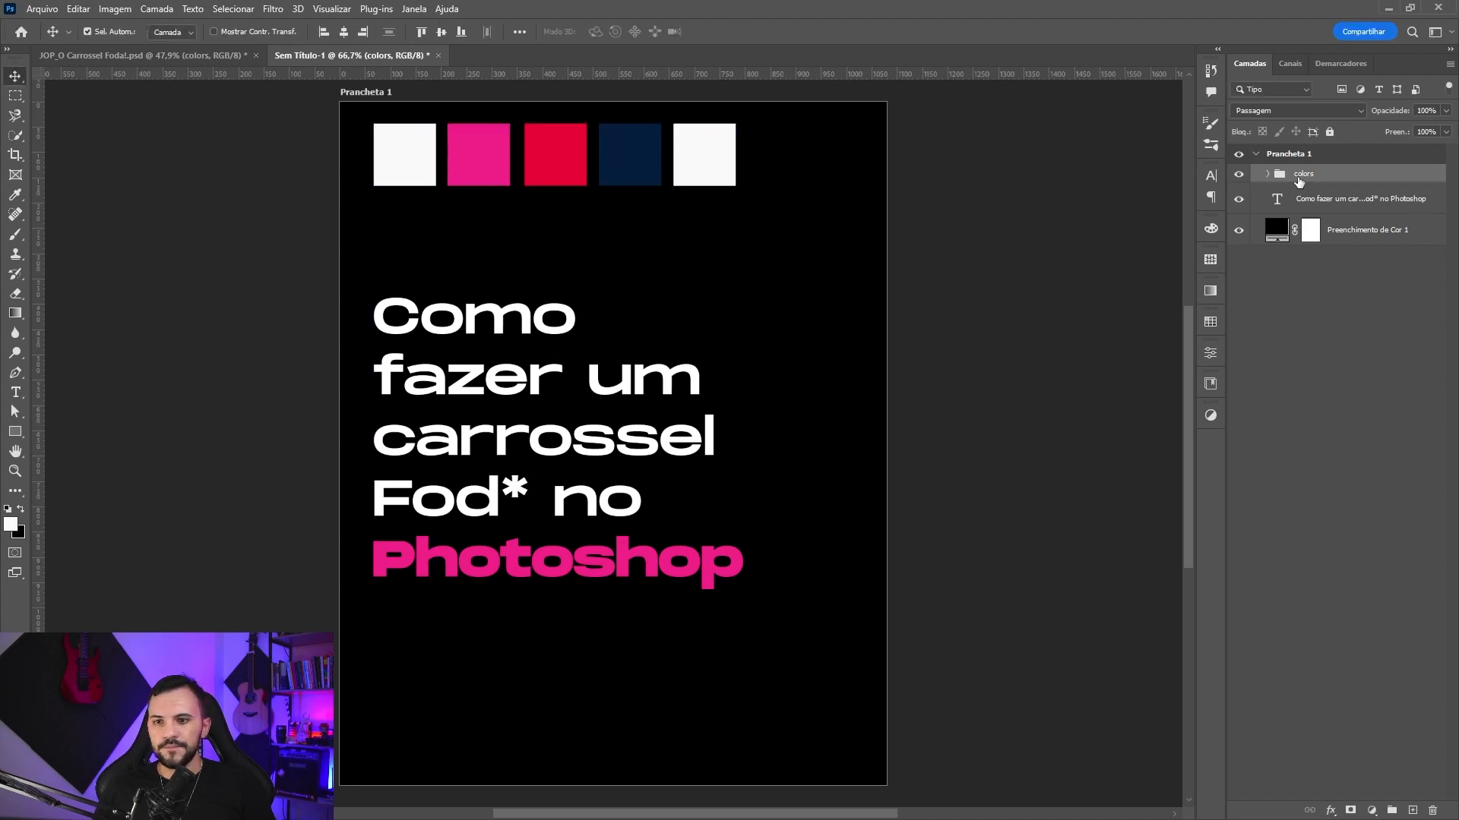
left_click(1240, 175)
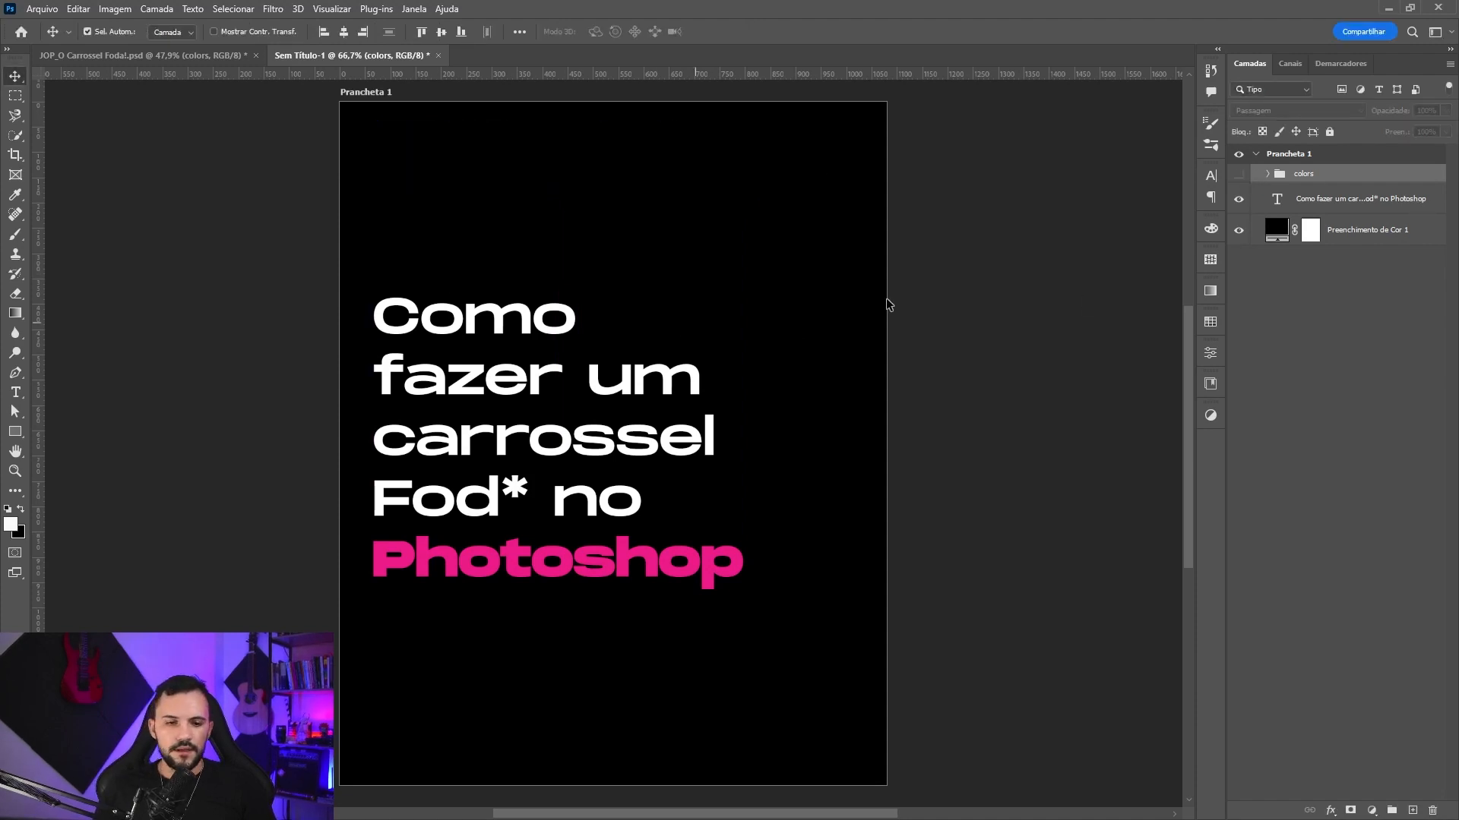
- Select the black fill layer, find the cyberpunk graduation-outfit portrait in the "links" folder, and preview it
left_click(1338, 235)
left_click_drag(1458, 133, 692, 75)
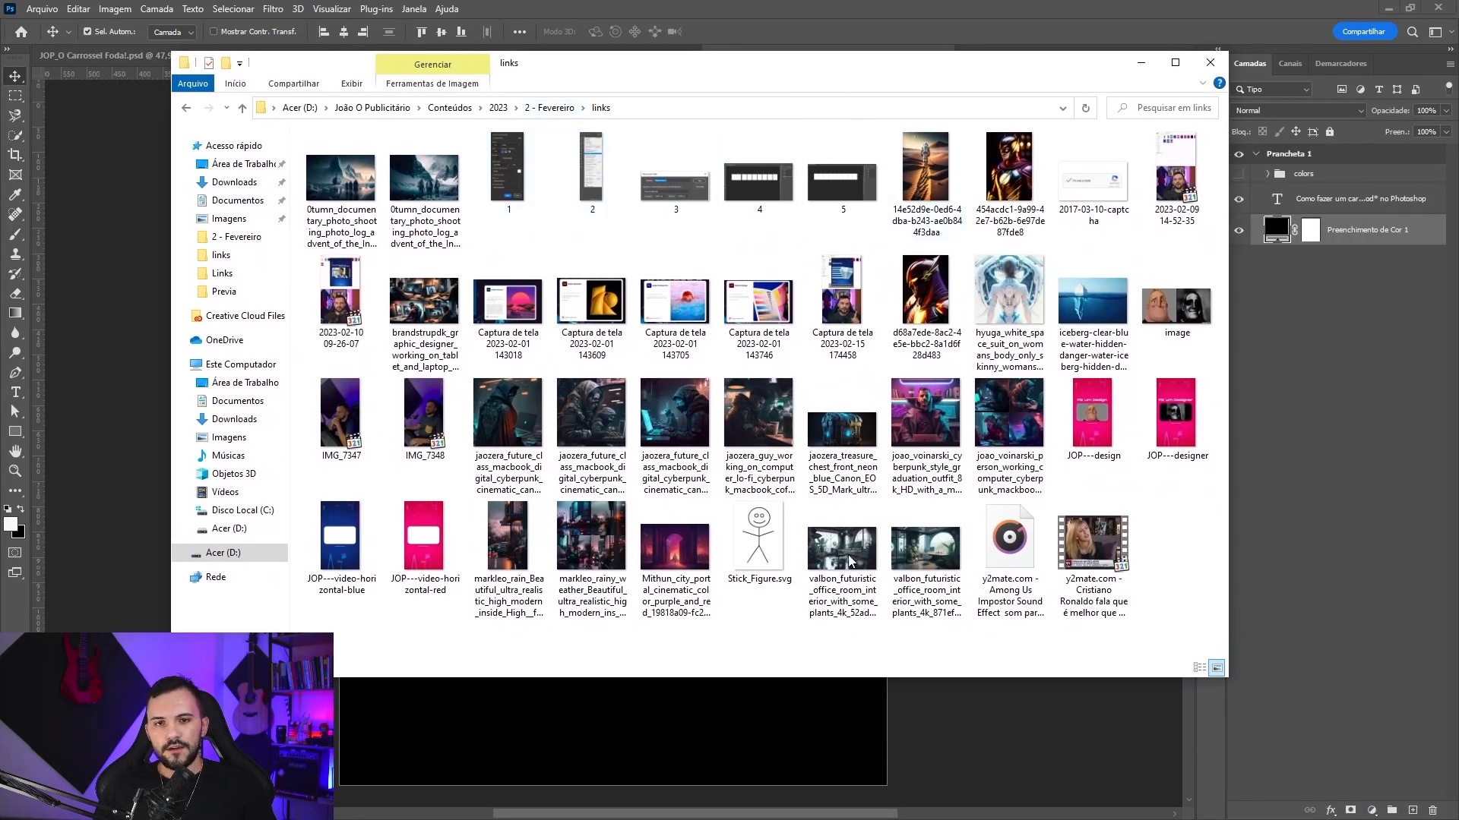
left_click_drag(883, 678, 884, 460)
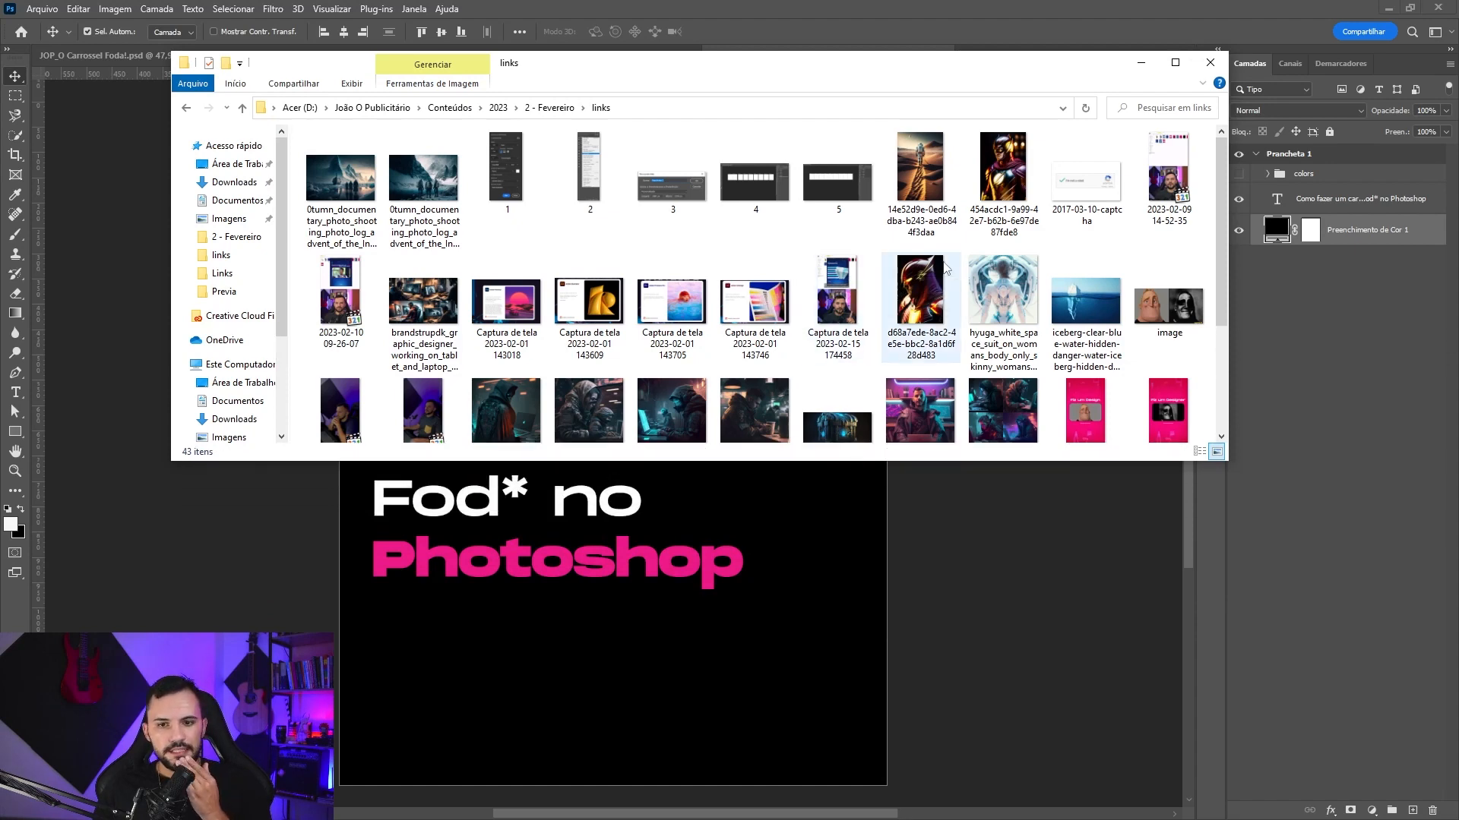
scroll(980, 353, "down", 1)
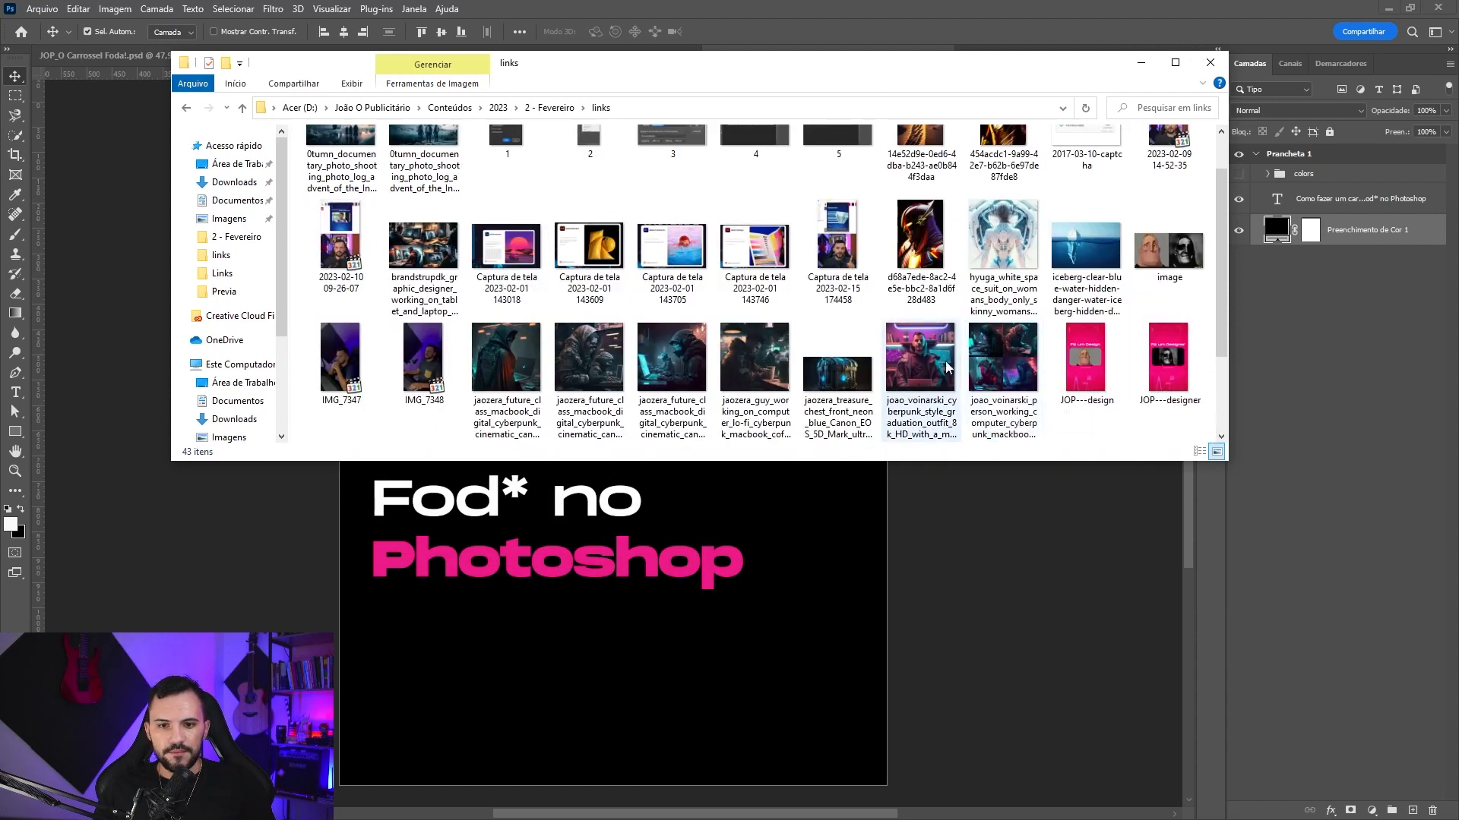
left_click(923, 364)
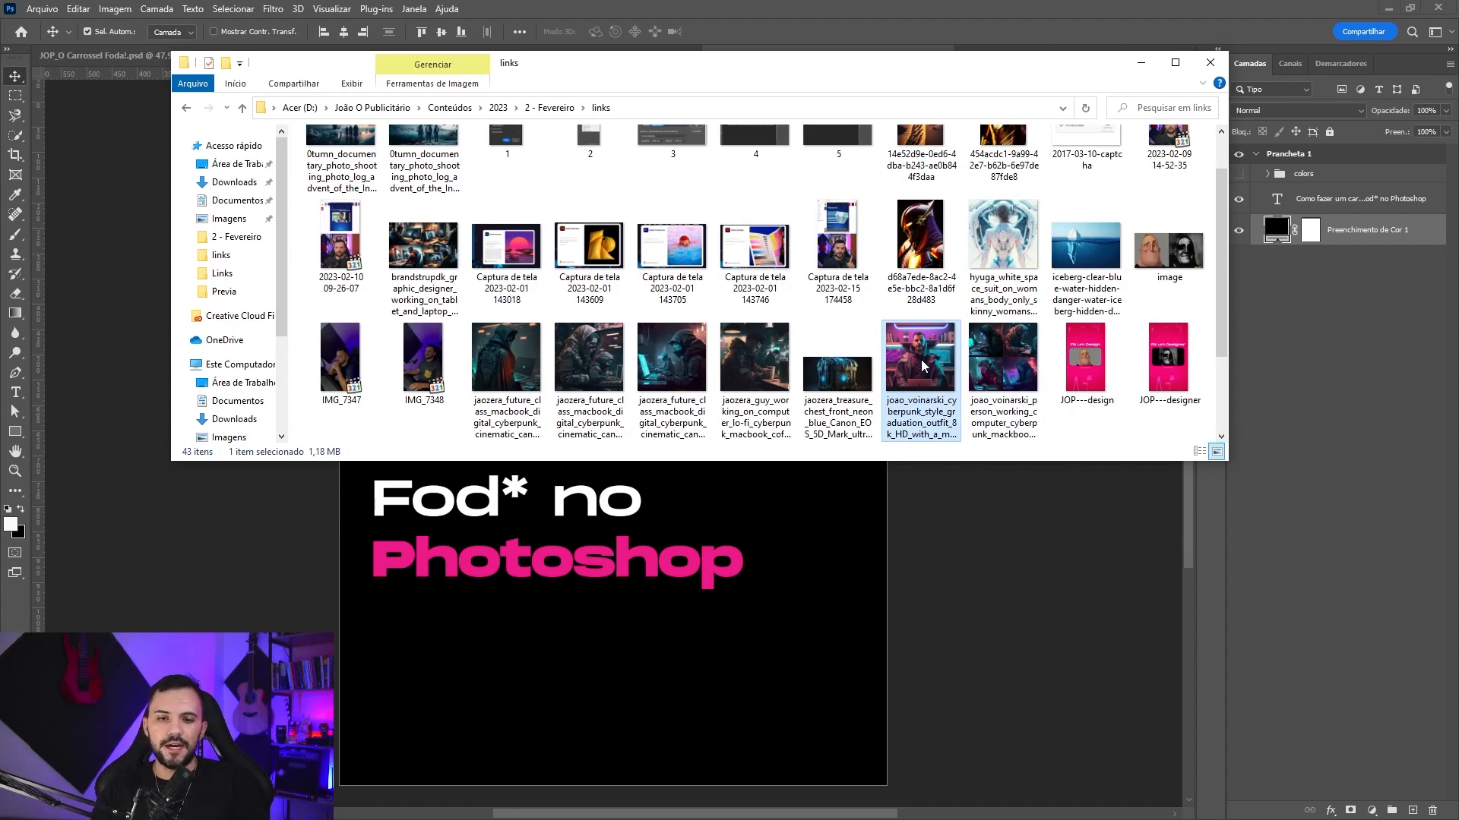
double_click(923, 365)
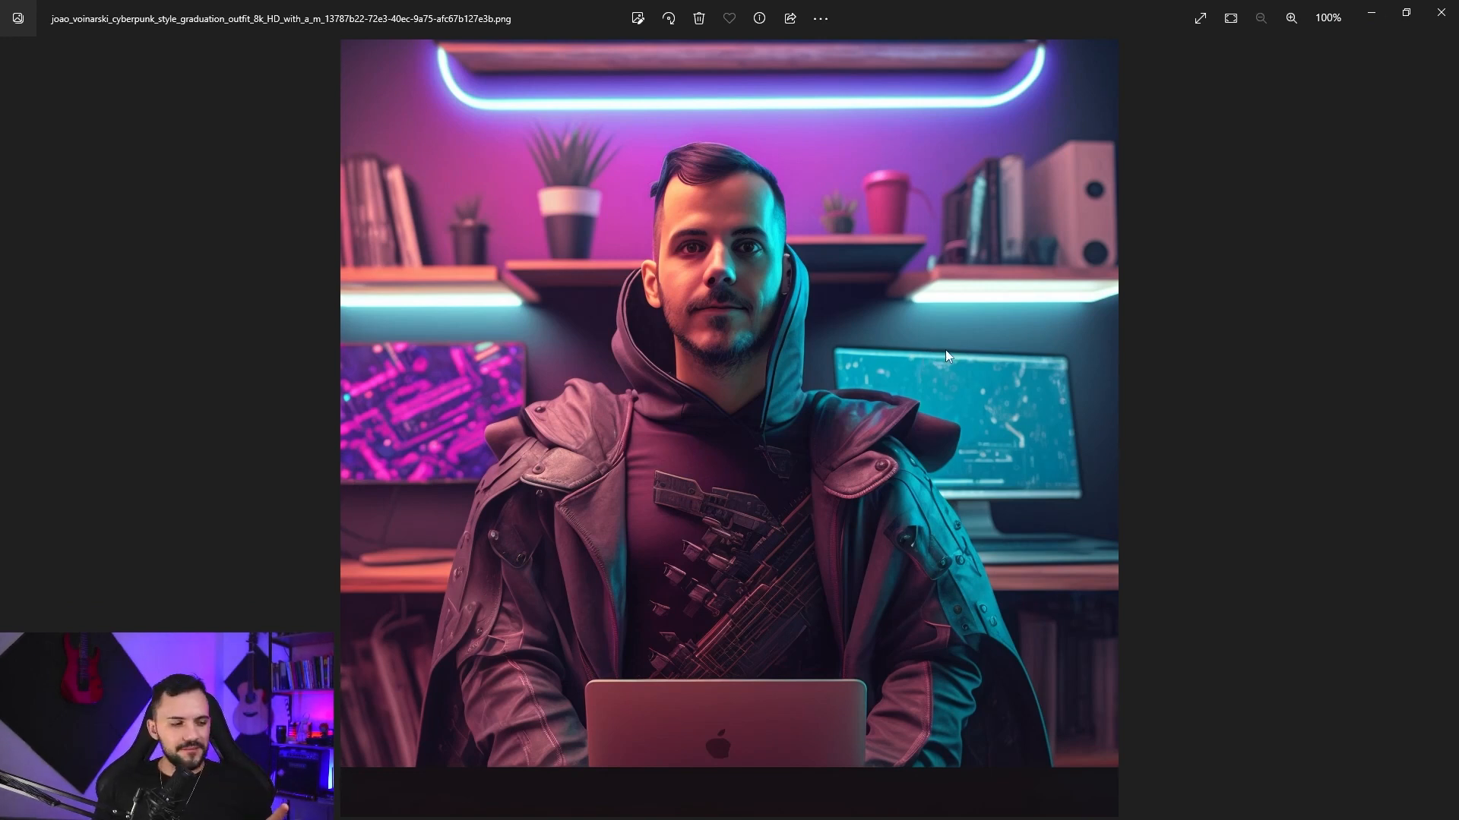
left_click(1453, 6)
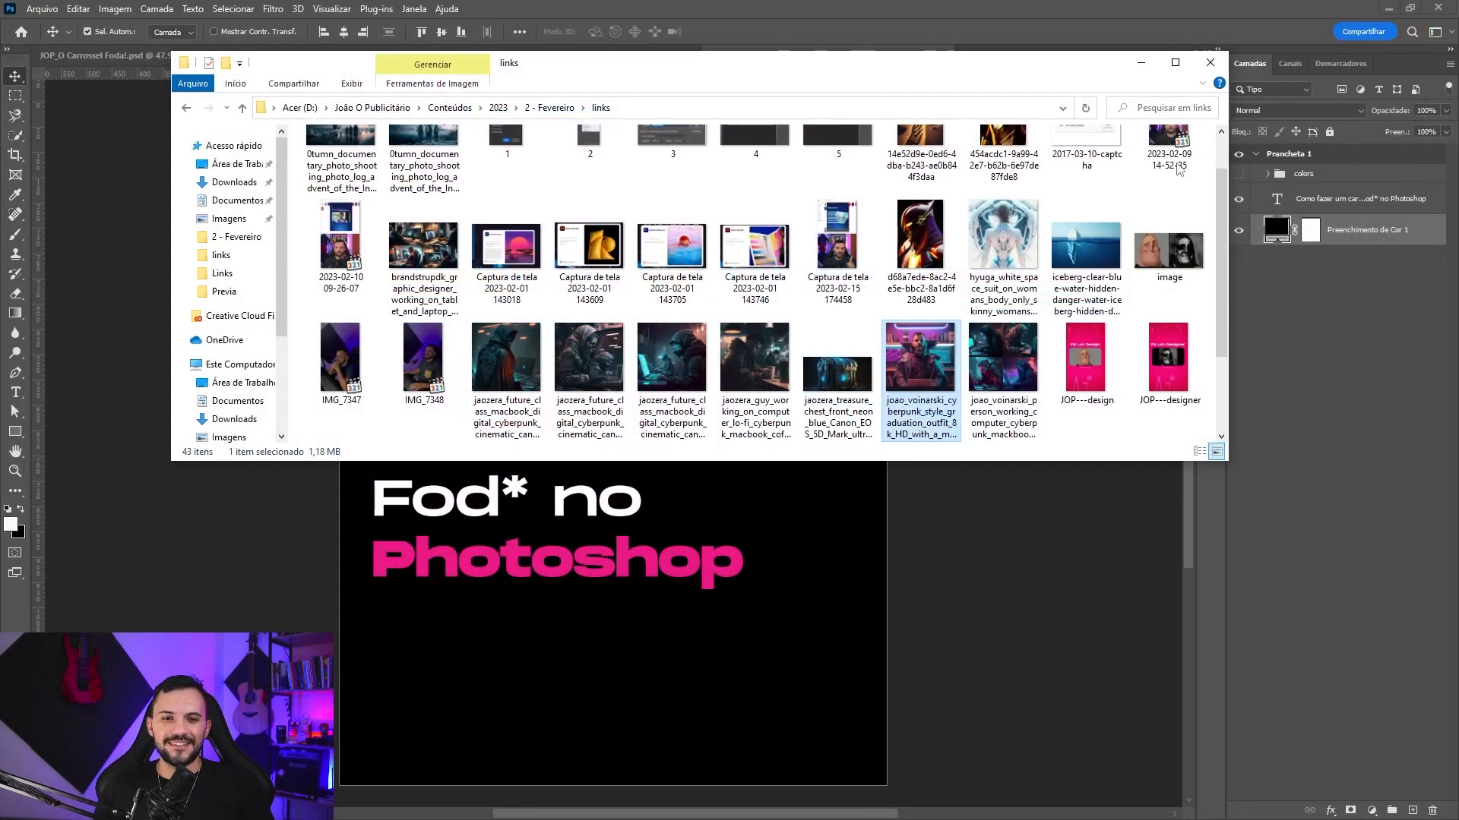
- Place the cyberpunk portrait above the black fill layer, scaled to about 132% to cover the artboard and shifted right of centre
left_click_drag(924, 345, 690, 696)
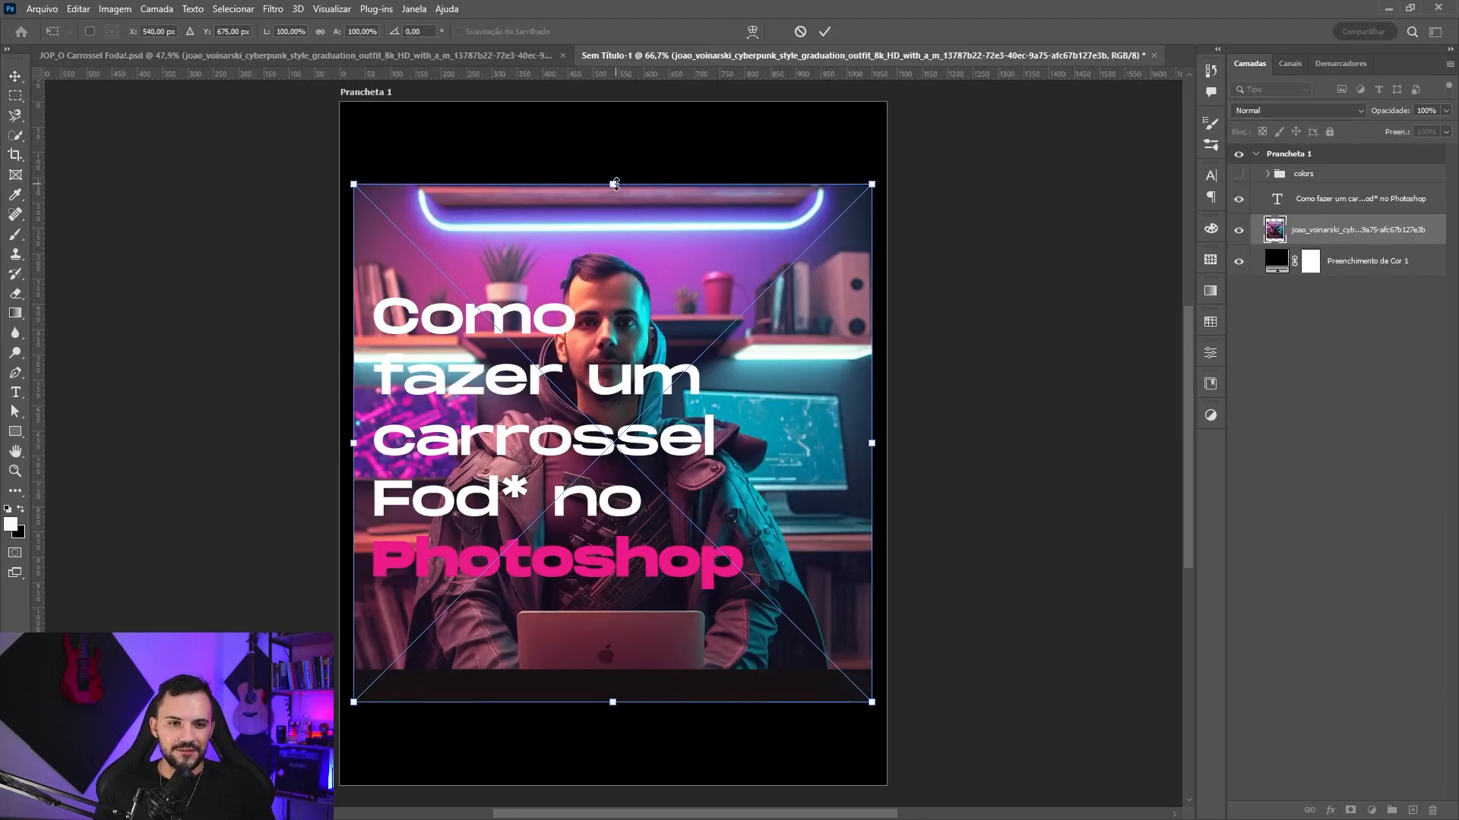
left_click_drag(616, 183, 617, 103)
left_click_drag(606, 210, 642, 208)
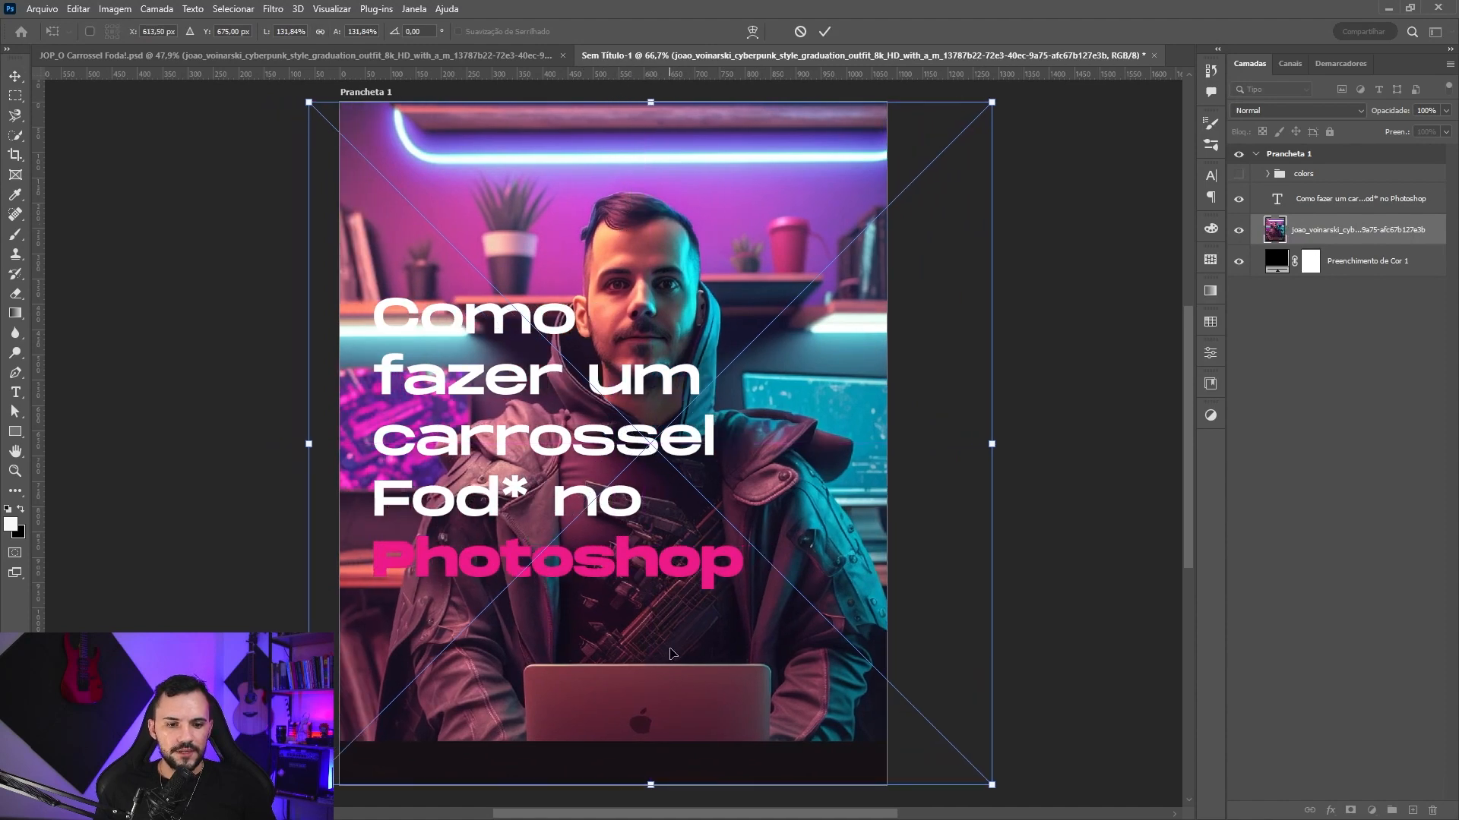
left_click_drag(650, 788, 651, 788)
left_click_drag(673, 698, 687, 698)
key("Return")
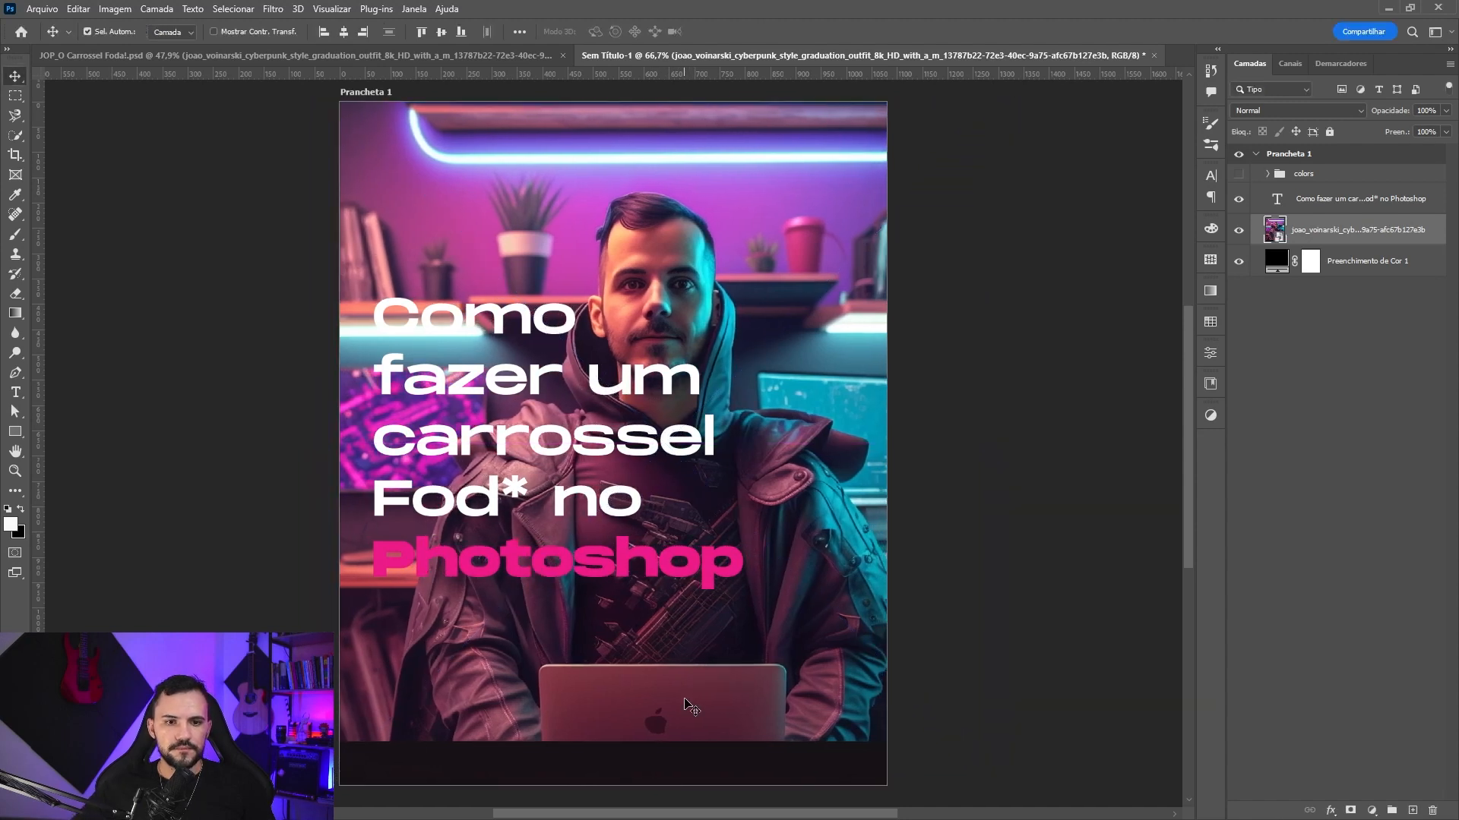
- Duplicate the black fill layer, show the "colors" group, and recolour the copy with its navy swatch, 051e3c
left_click(1355, 260)
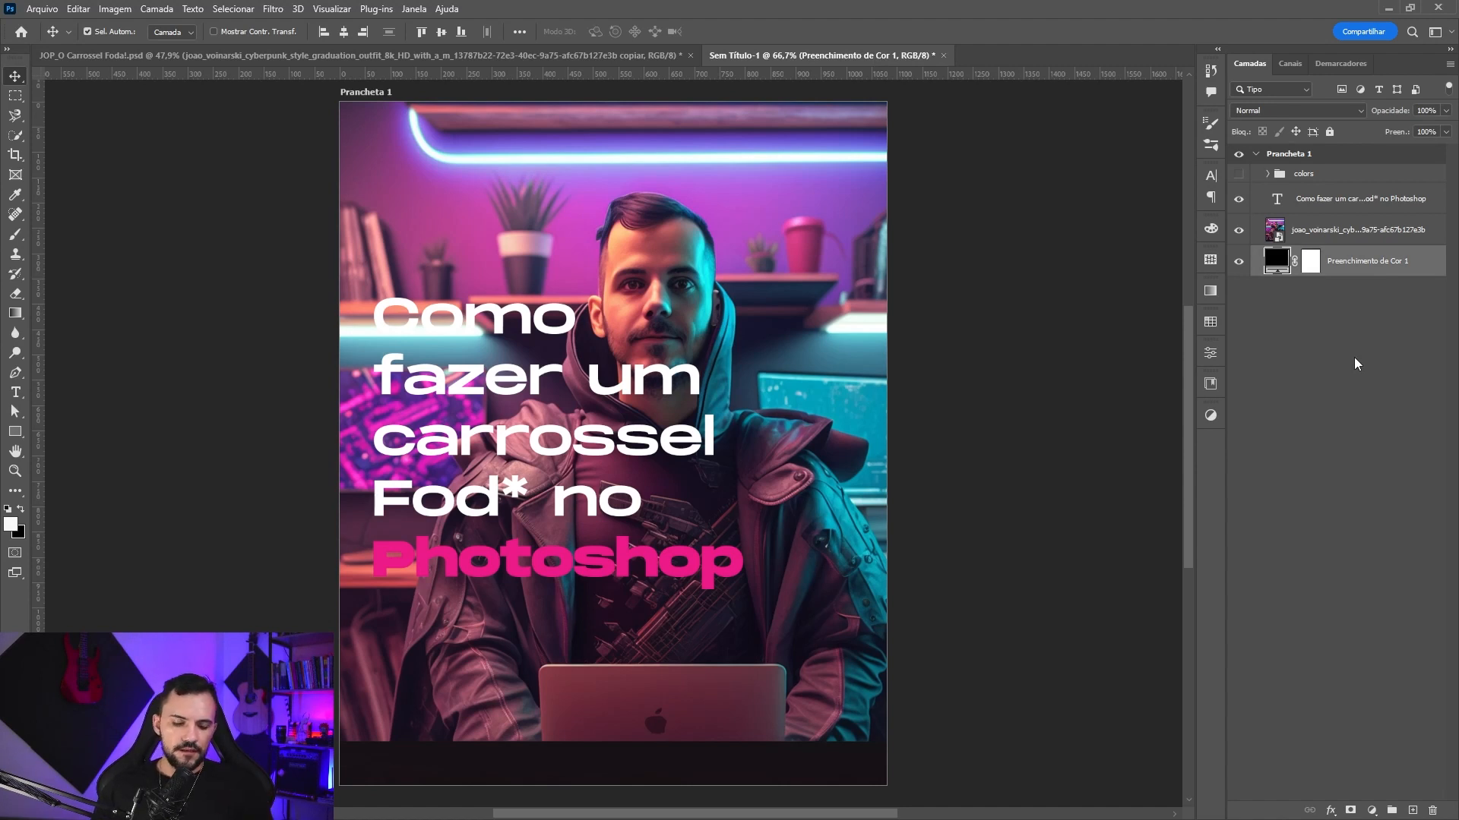
key("ctrl+j")
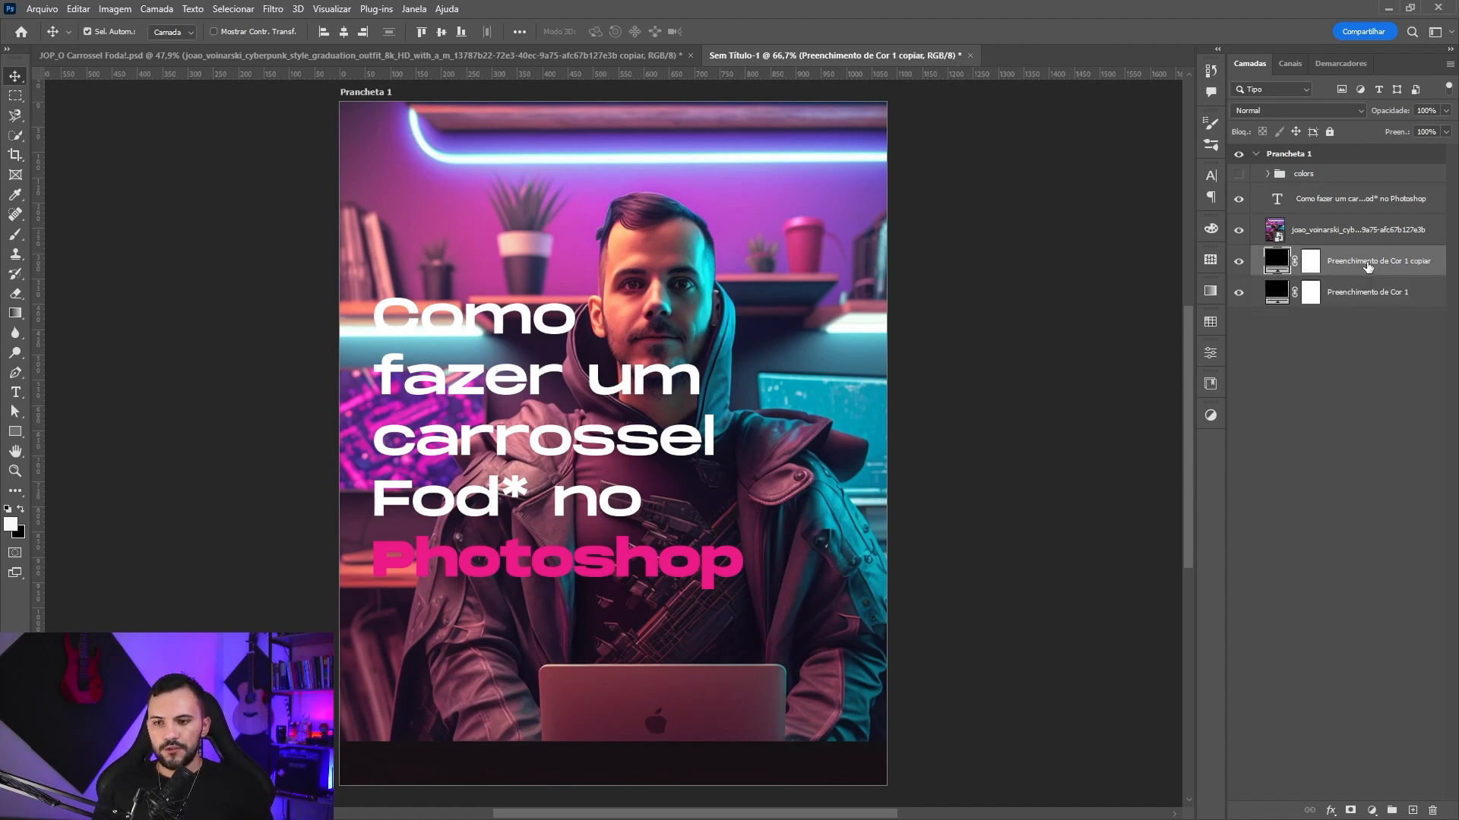
left_click(1240, 175)
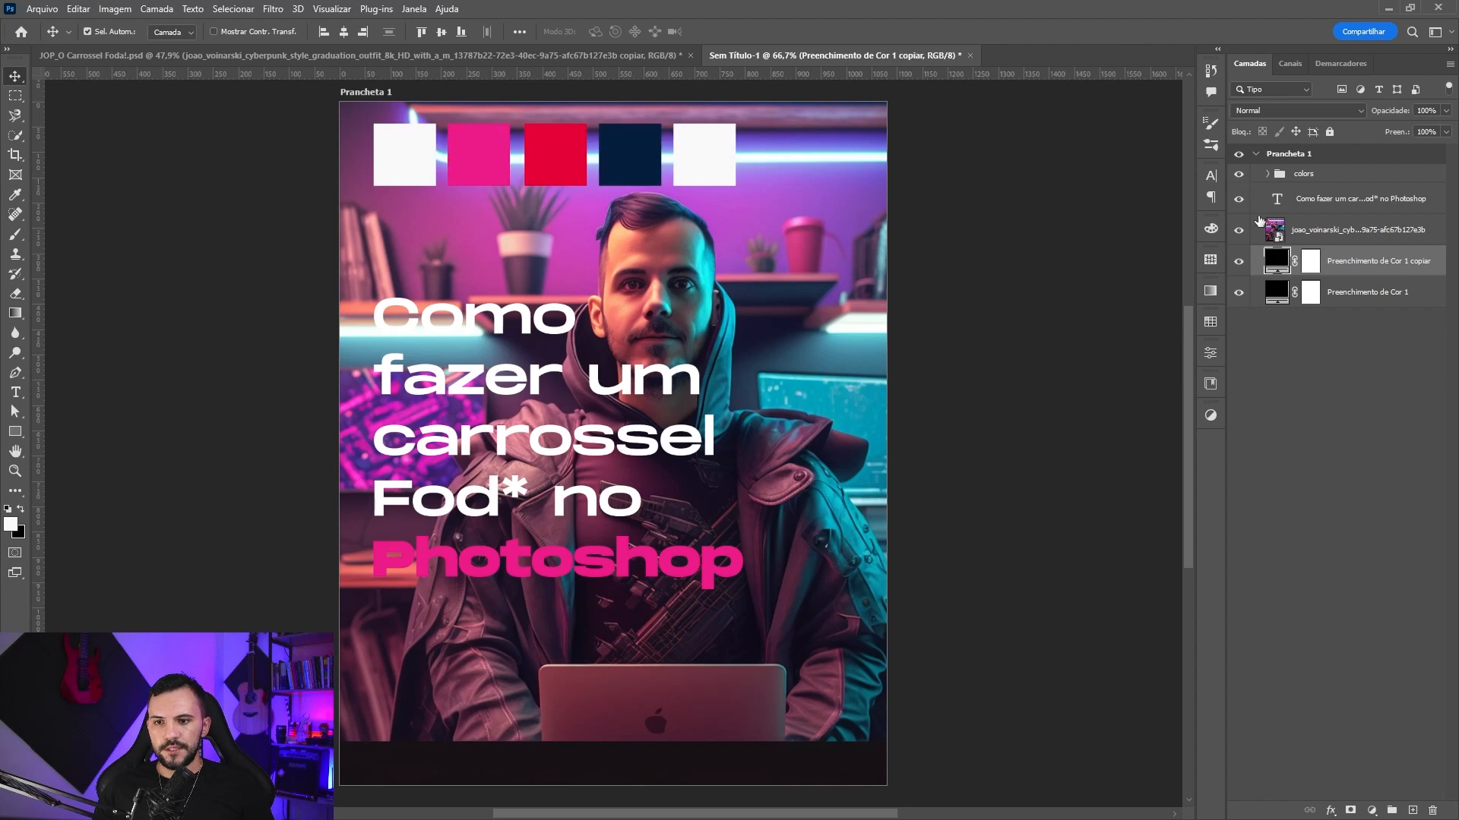
double_click(1276, 266)
left_click(636, 161)
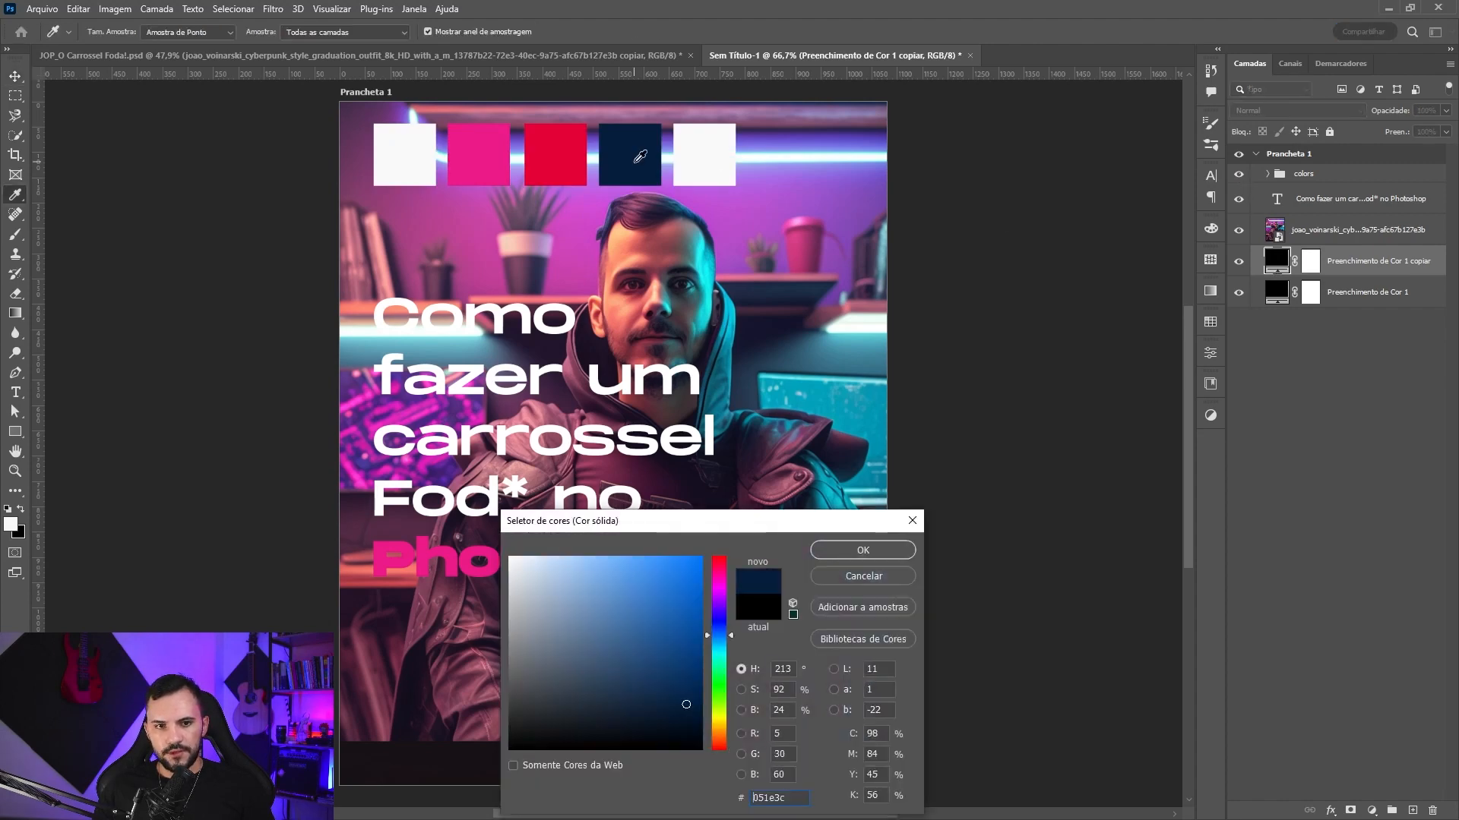
left_click(854, 553)
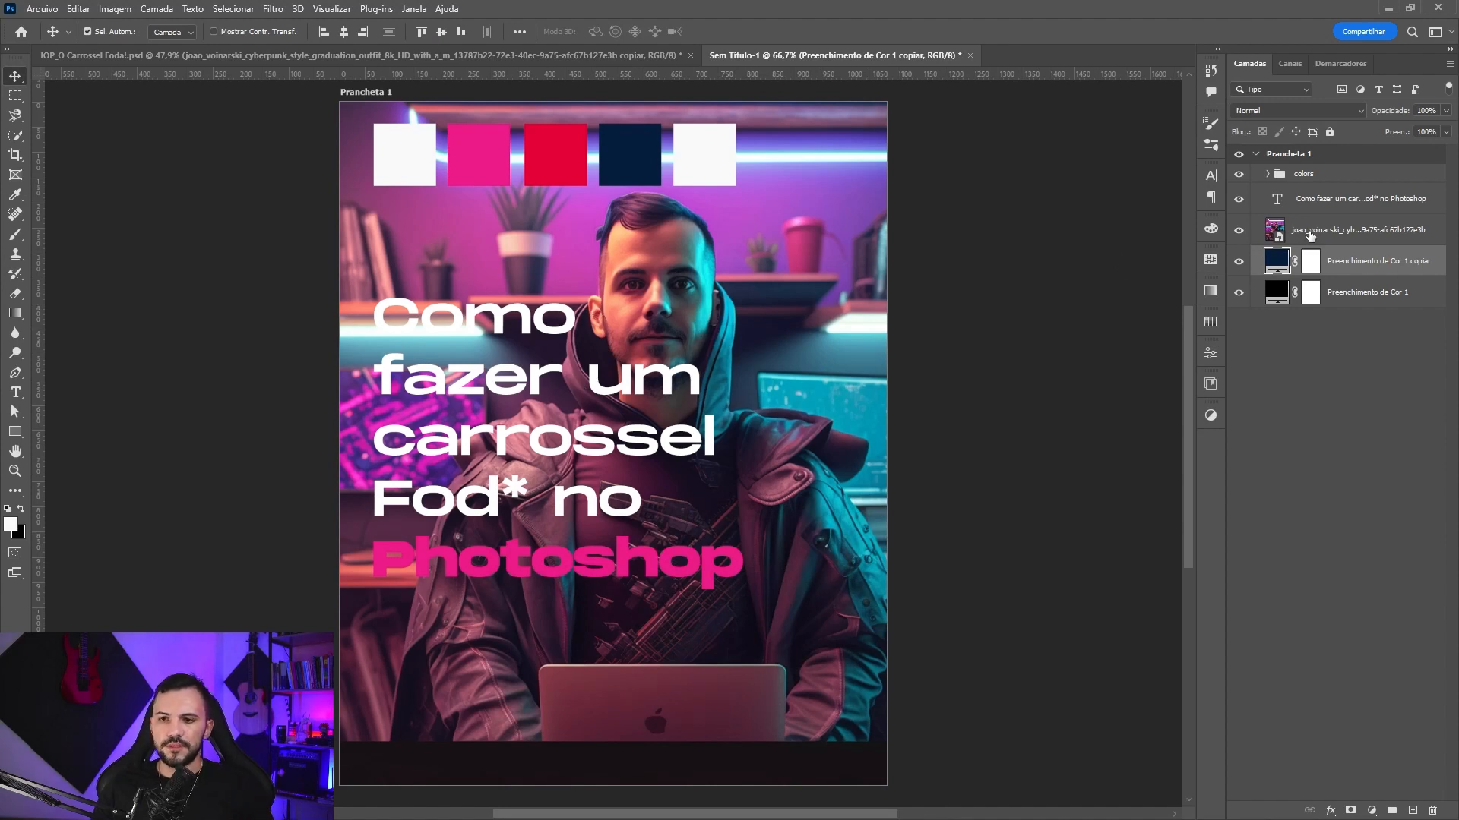
- Set the portrait layer's blend mode to Subexposição de Cores and duplicate the layer
left_click(1310, 236)
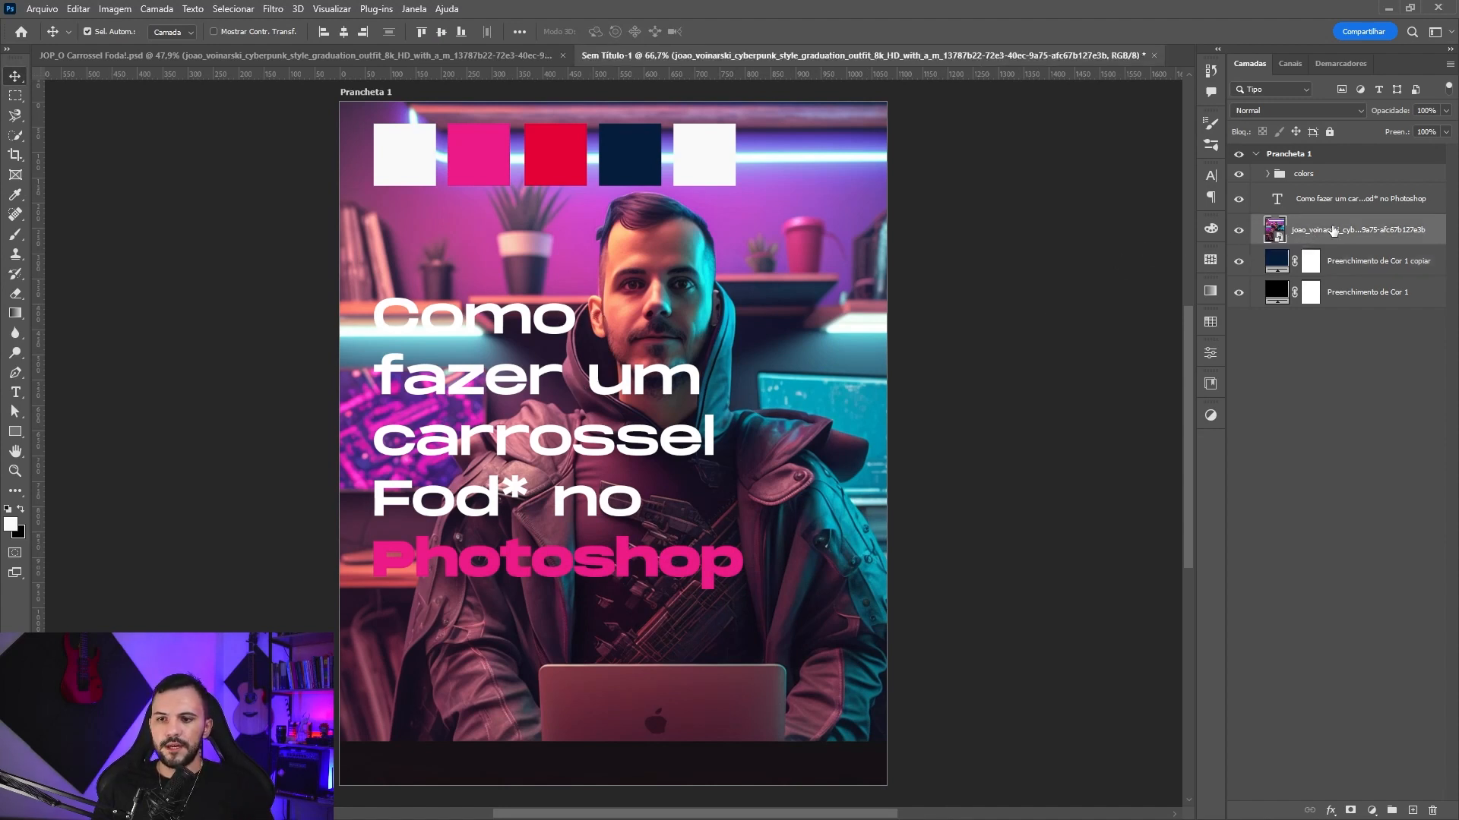
left_click(1293, 111)
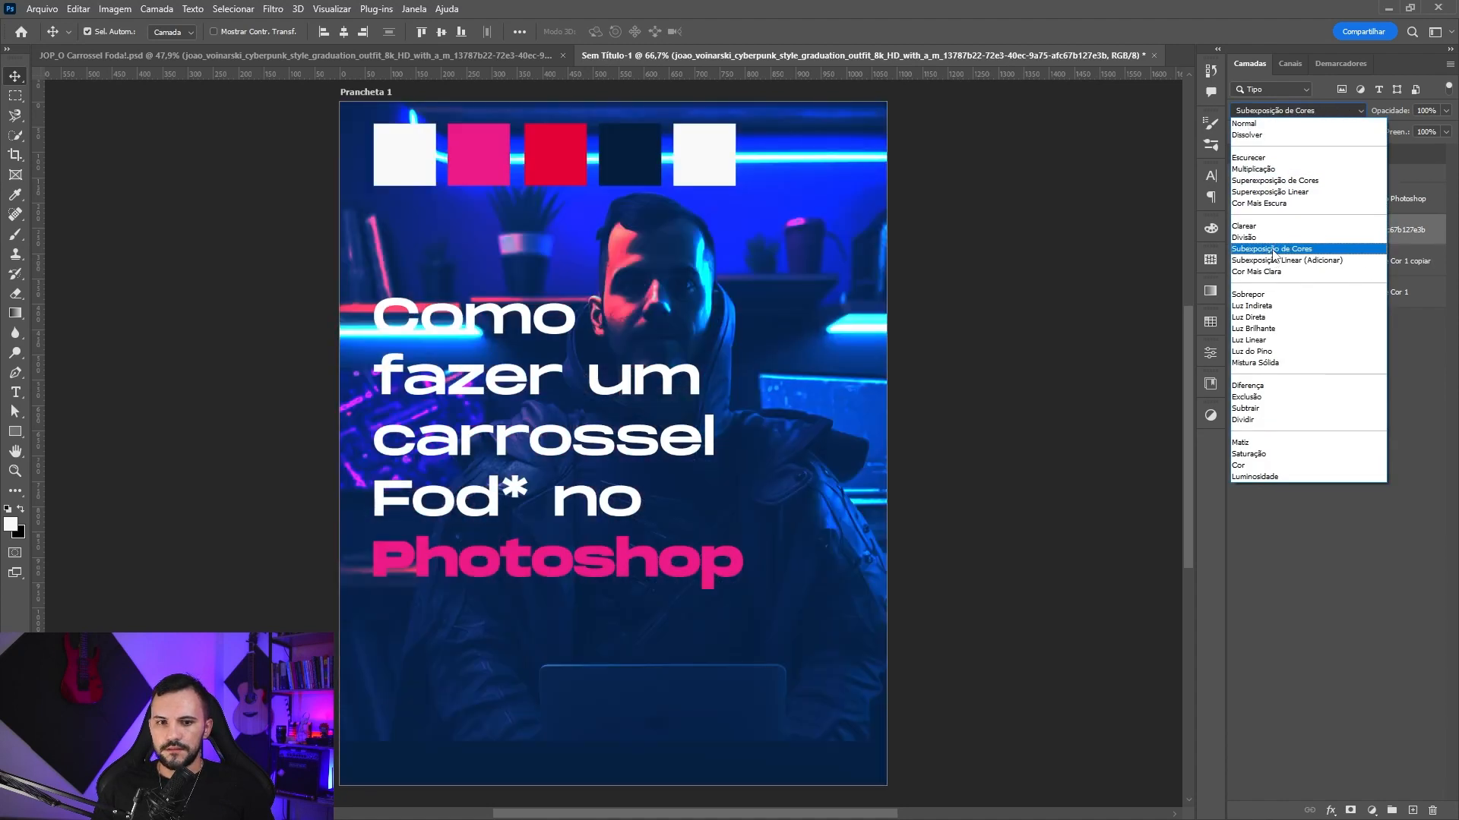
left_click(1273, 249)
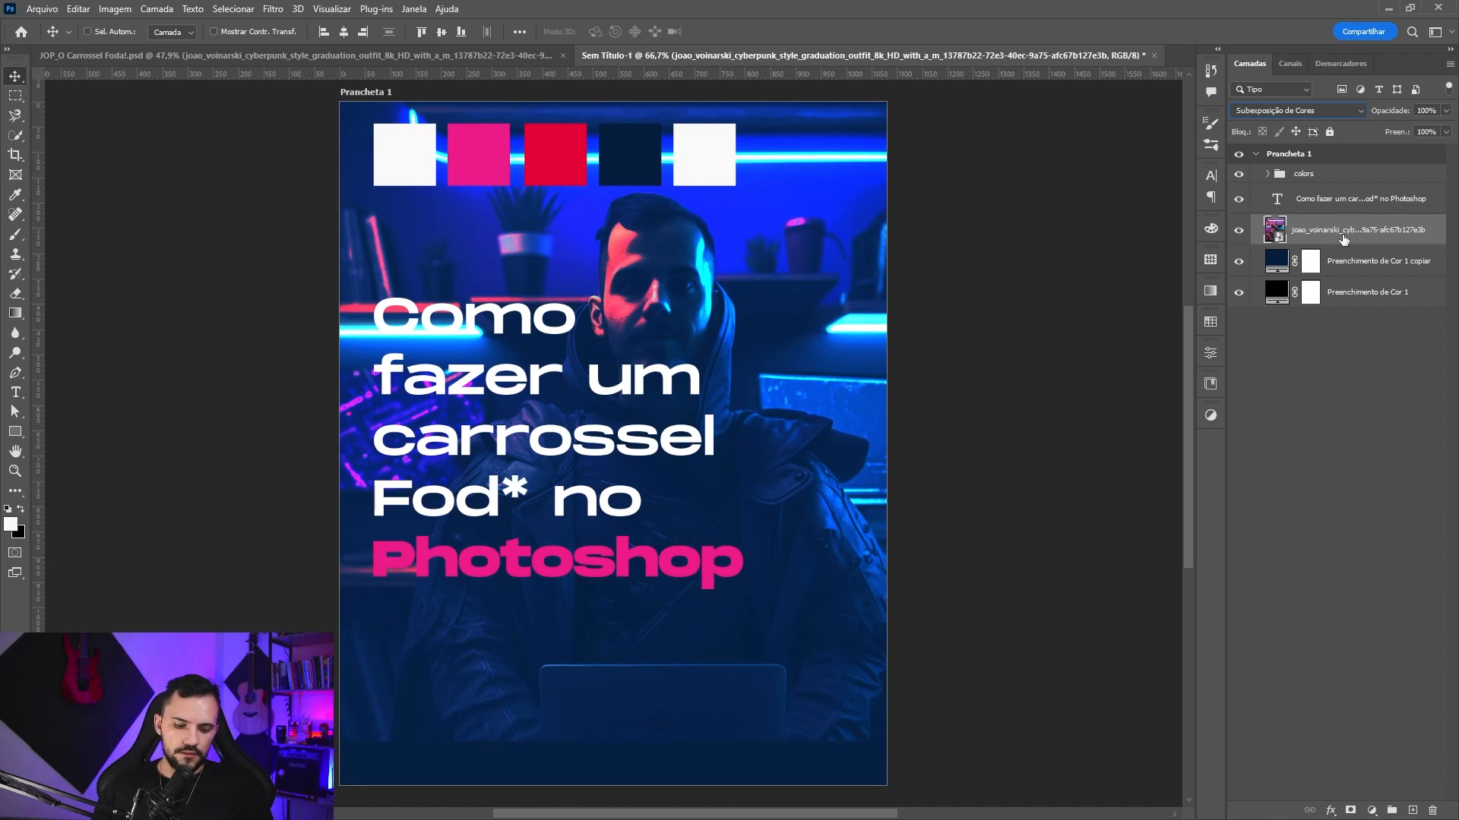
key("ctrl+j")
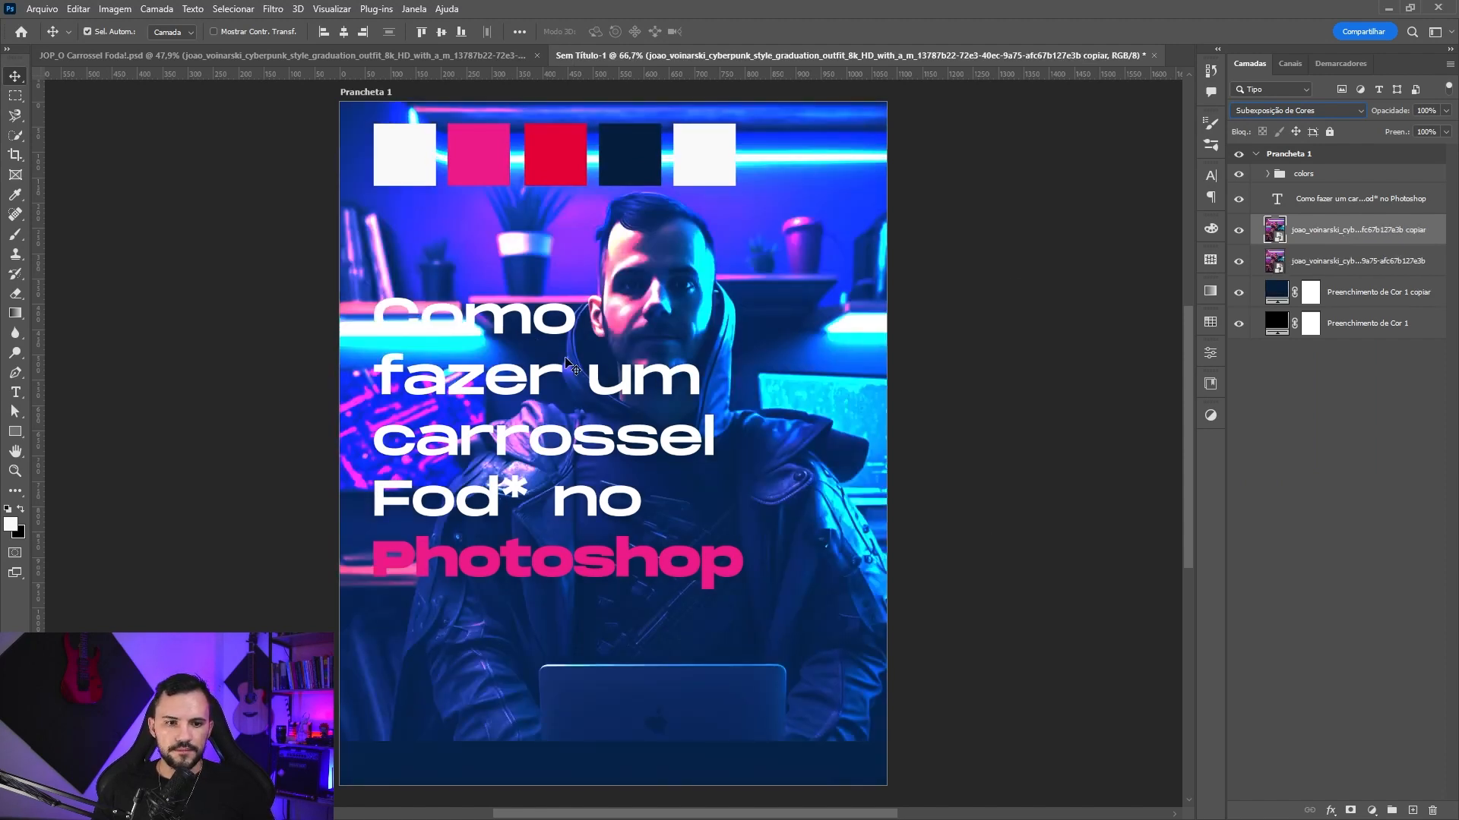
- Group the navy fill layer with both portrait layers and add a layer mask to the group
left_click(1383, 294)
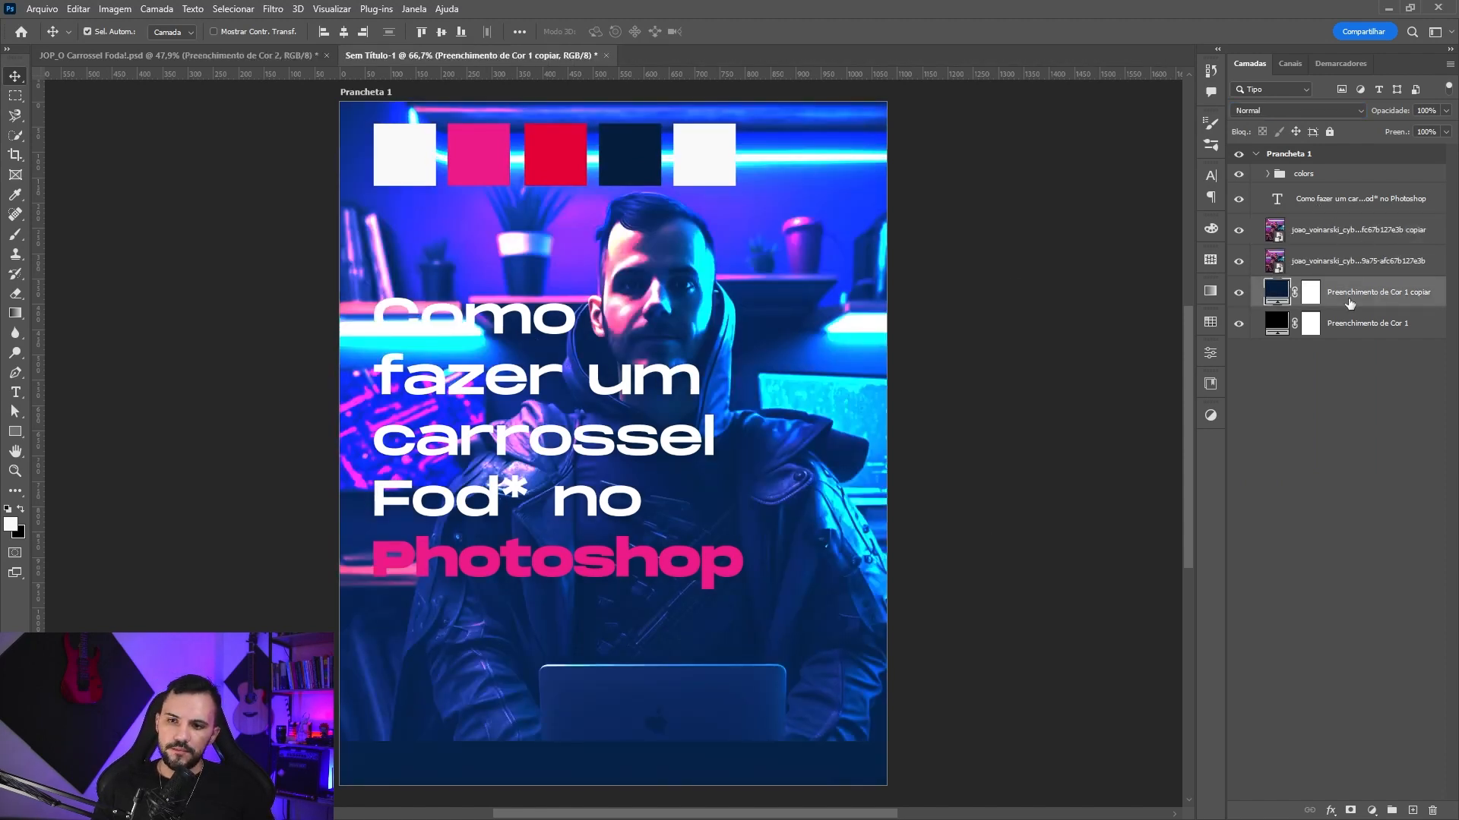
left_click(1310, 236, "shift")
key("ctrl+g")
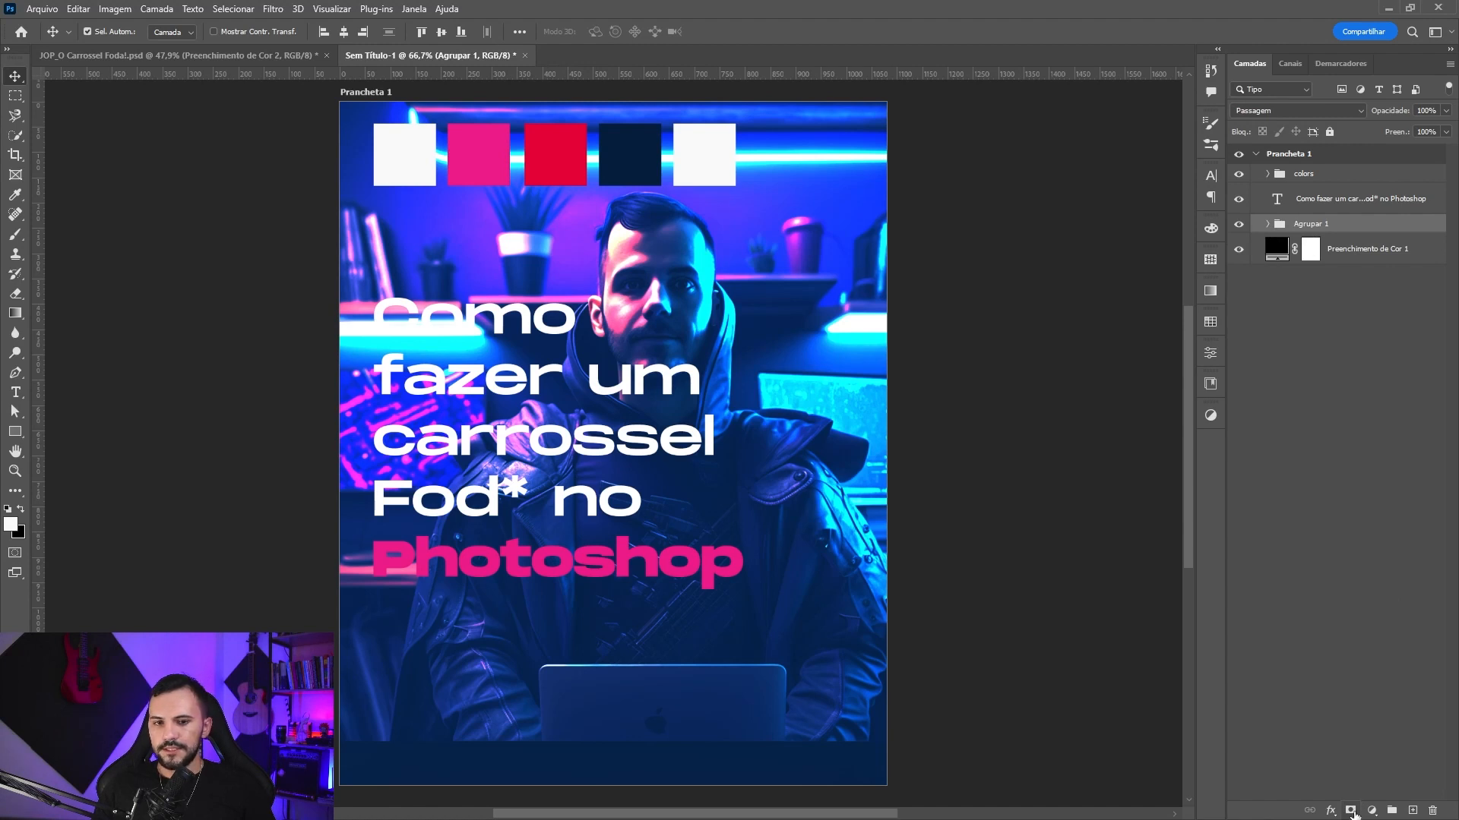
left_click(1351, 810)
- Paint black down the left side of the group's mask with a soft round 900 px brush at 59% opacity
key("b")
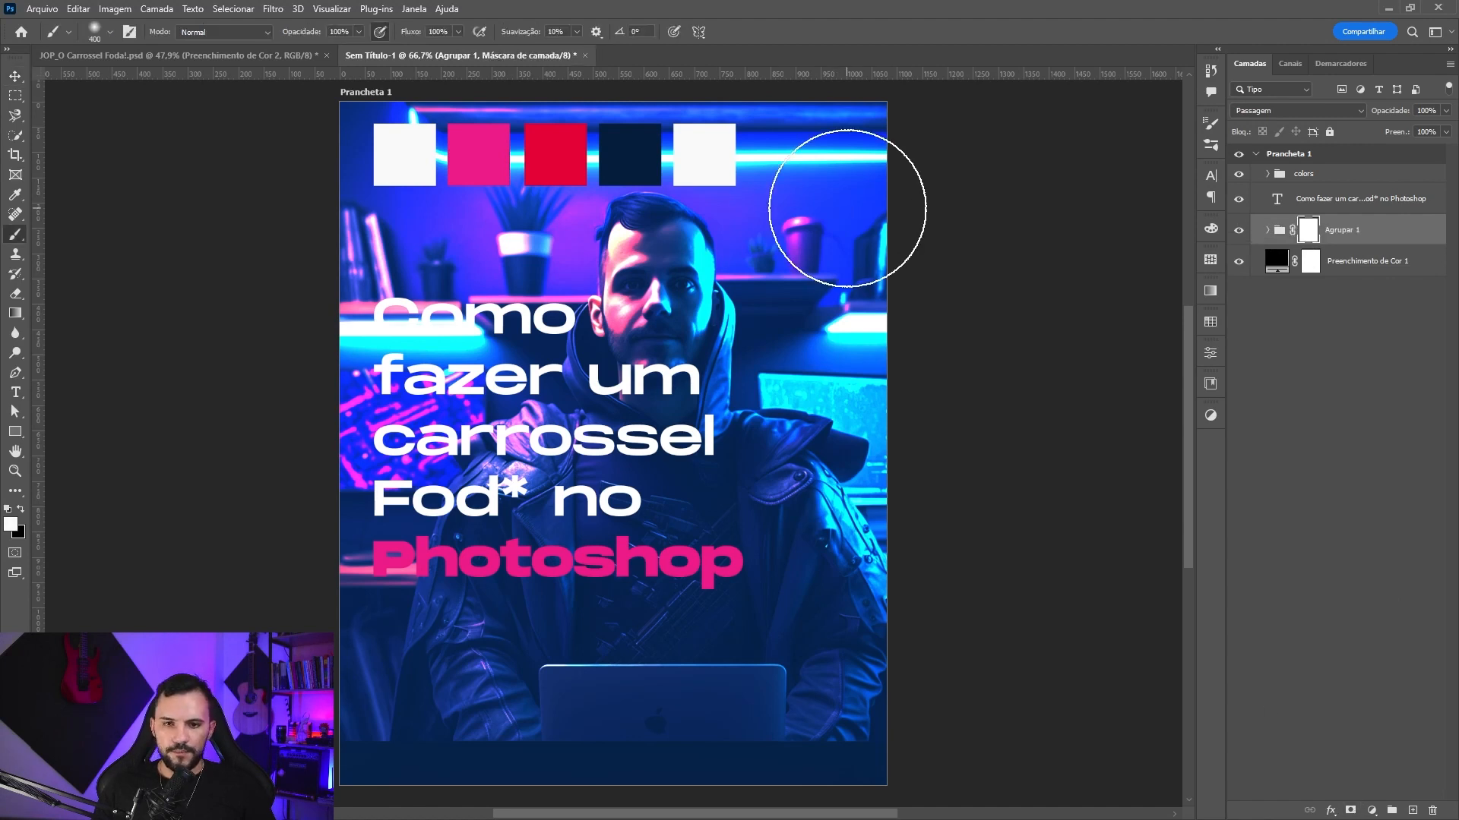
key("bracketright")
key("bracketright")
key("bracketright")
key("bracketright")
key("bracketright")
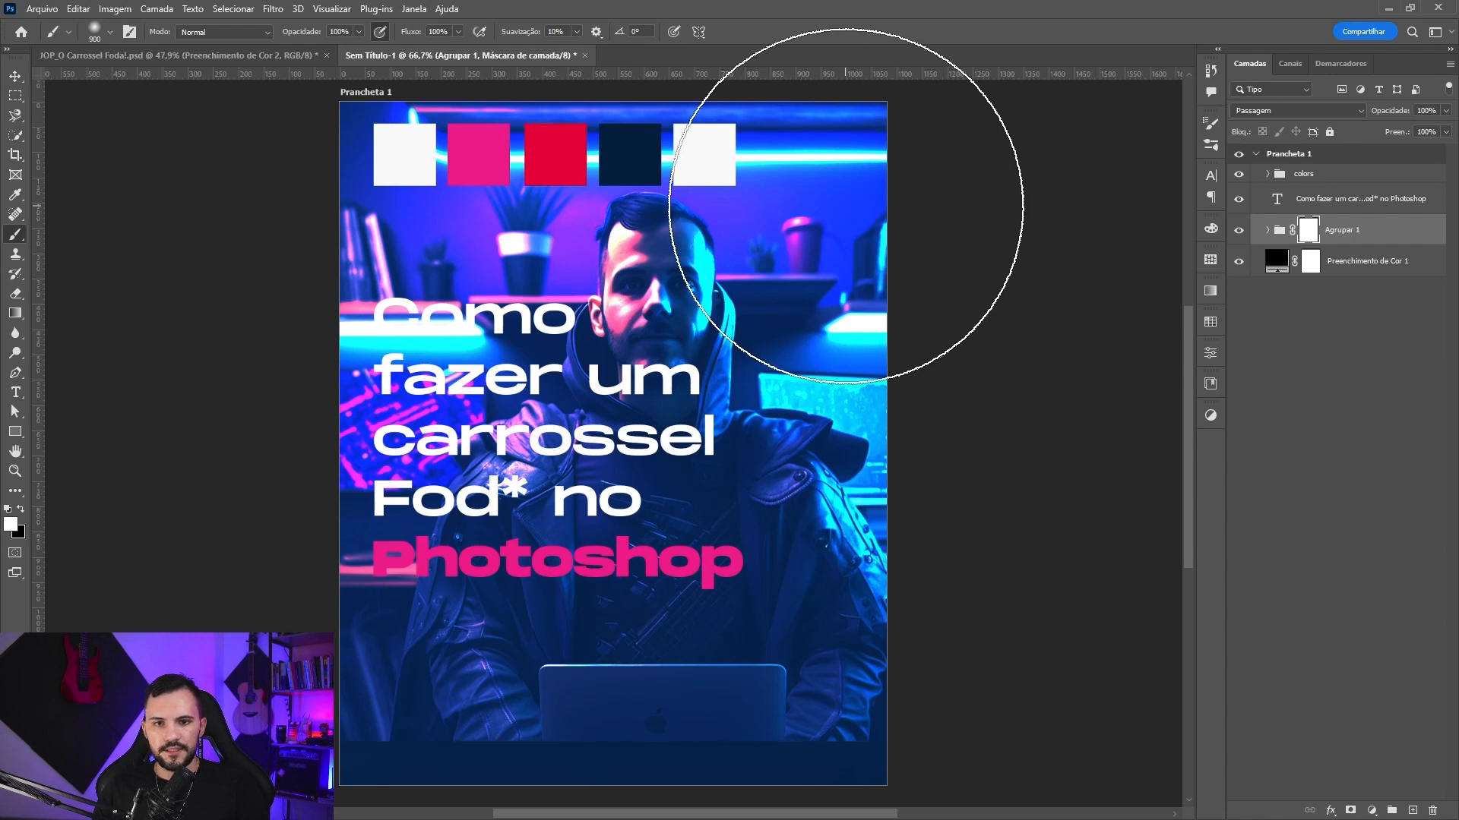
right_click(853, 203)
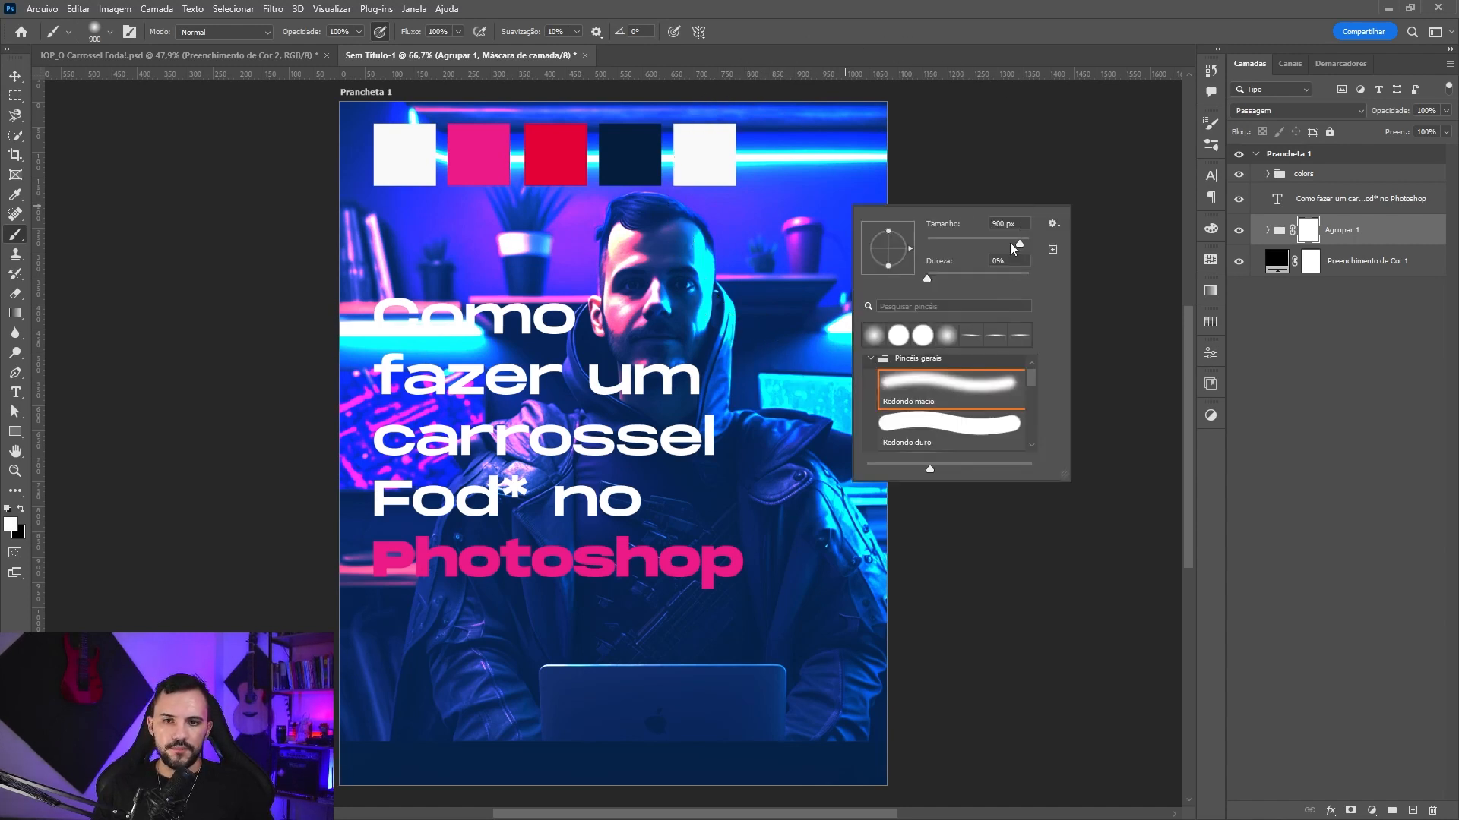
left_click(358, 33)
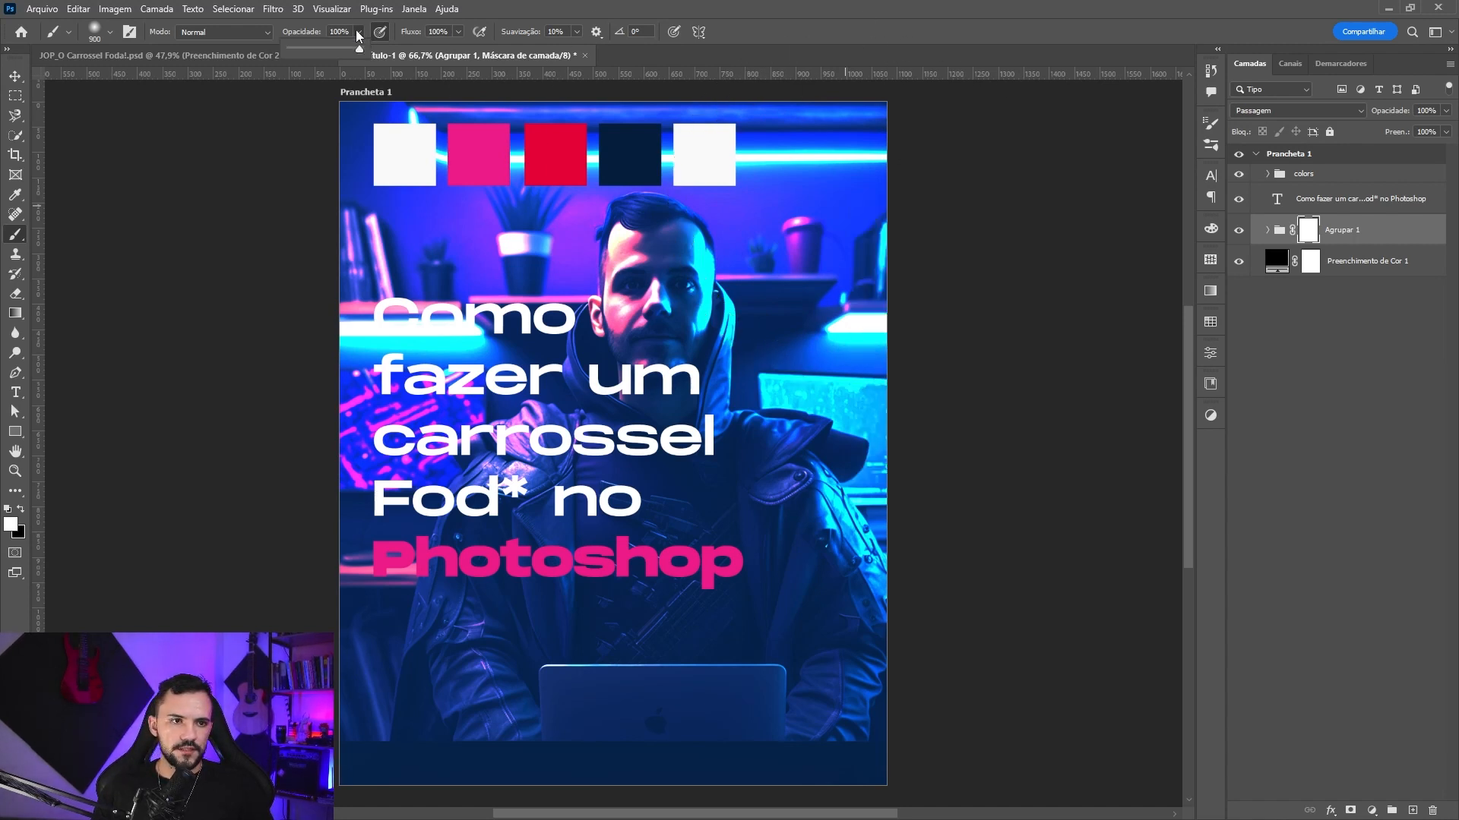
left_click(331, 48)
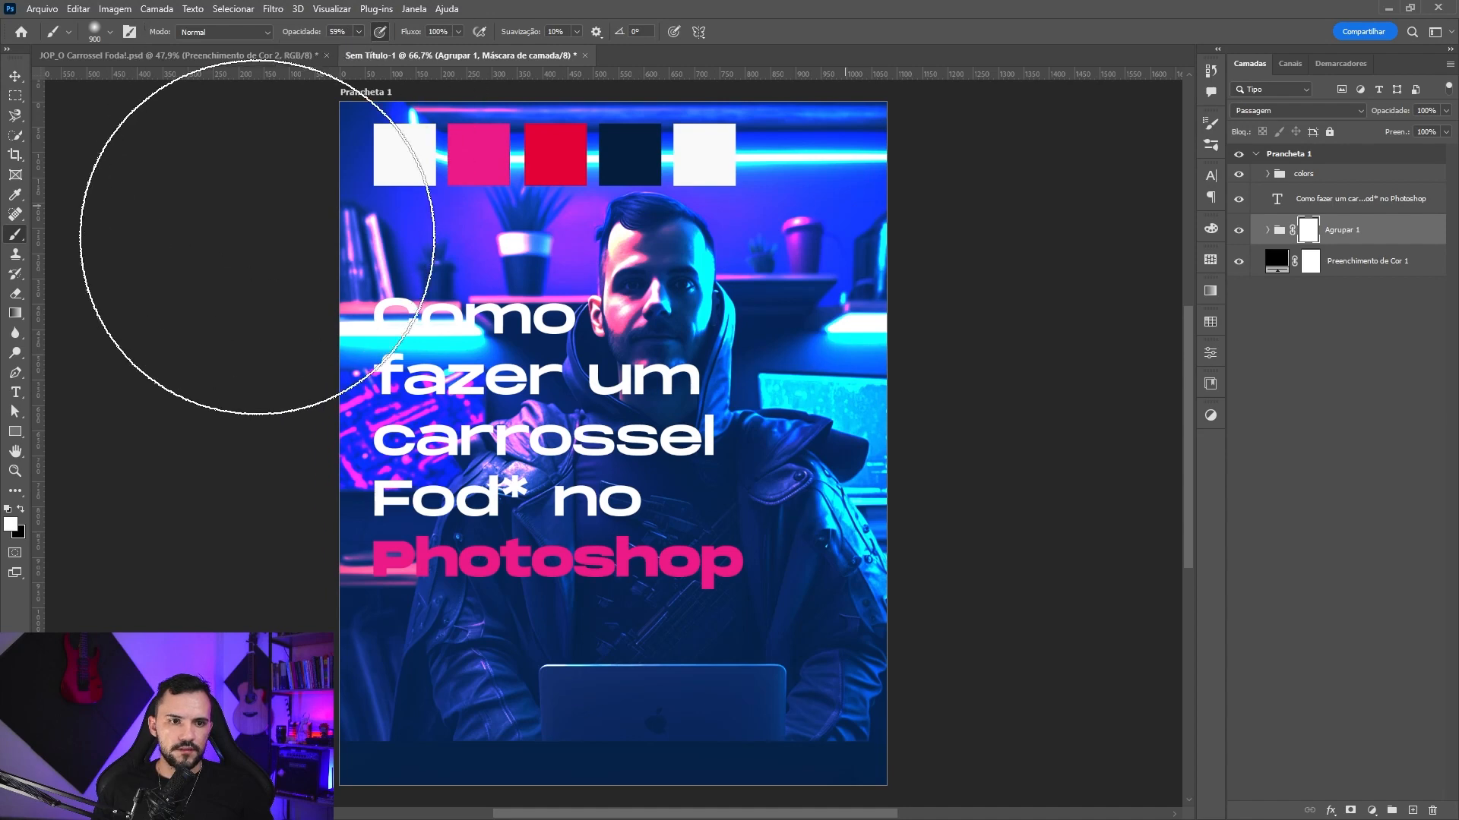
key("x")
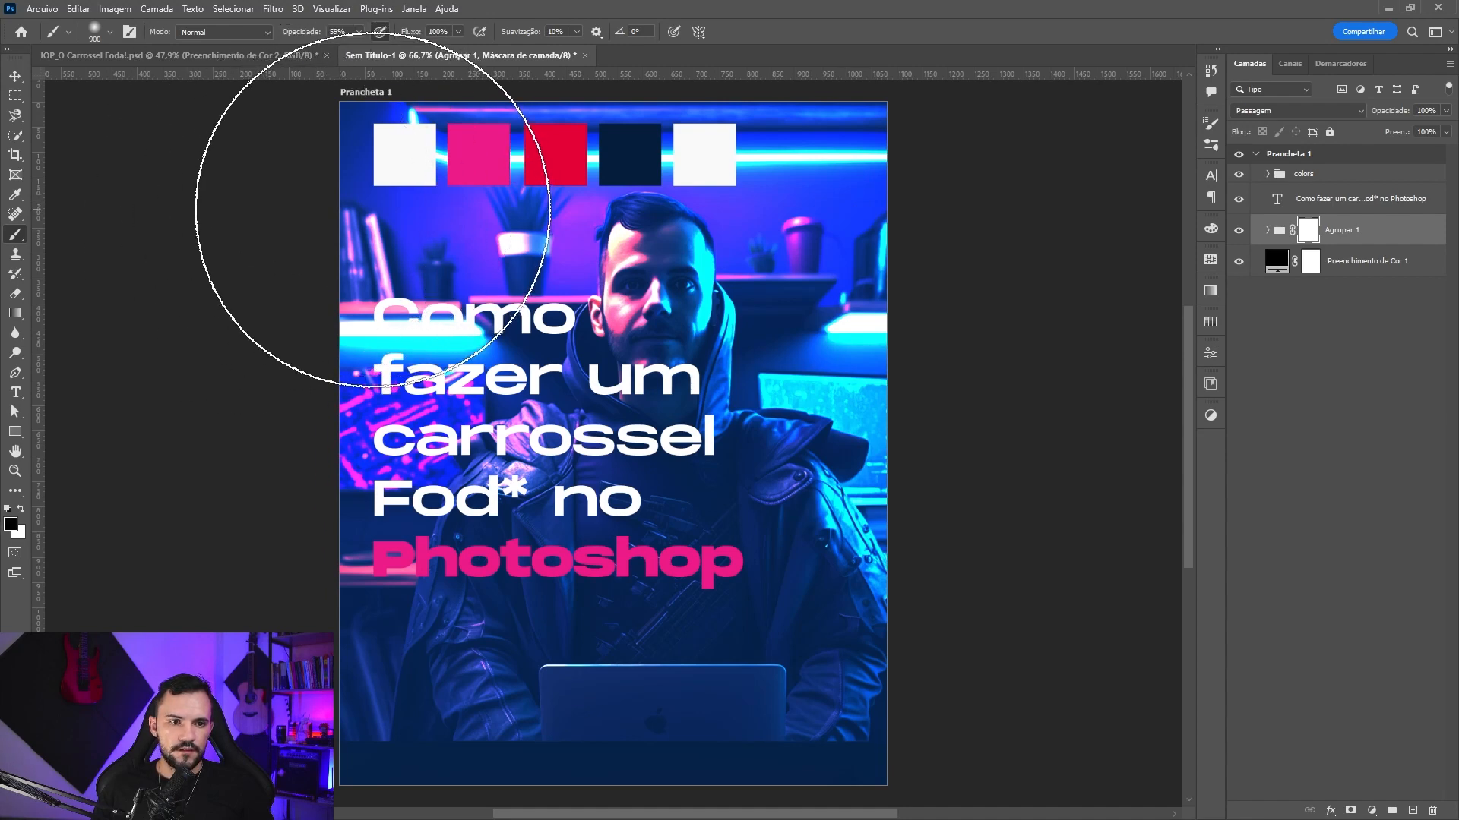
left_click_drag(371, 206, 327, 775)
left_click_drag(380, 152, 342, 819)
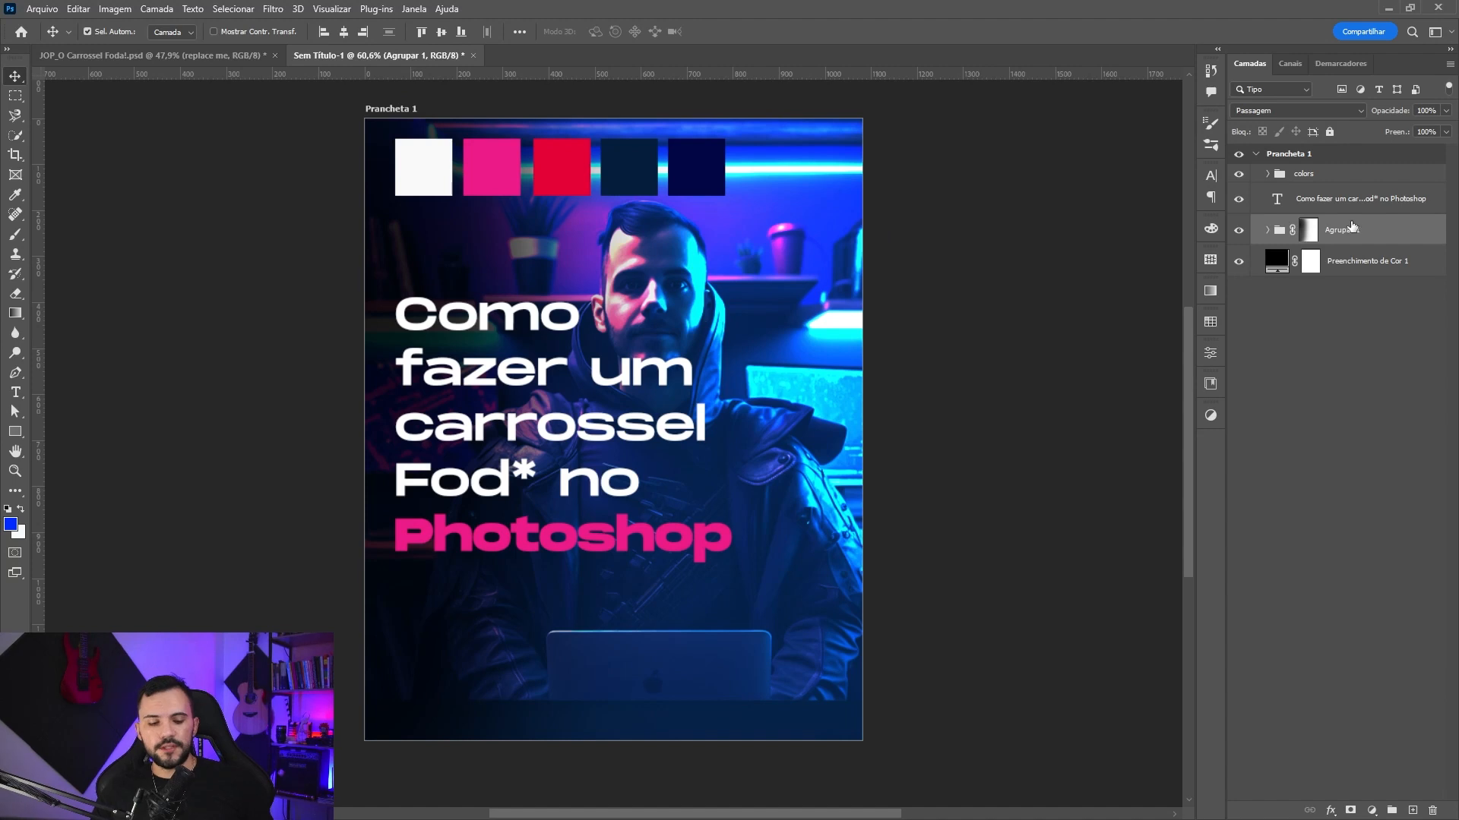
- Paste the "replace me" texture layer above Agrupar 1 and toggle its visibility to compare the effect
key("ctrl+v")
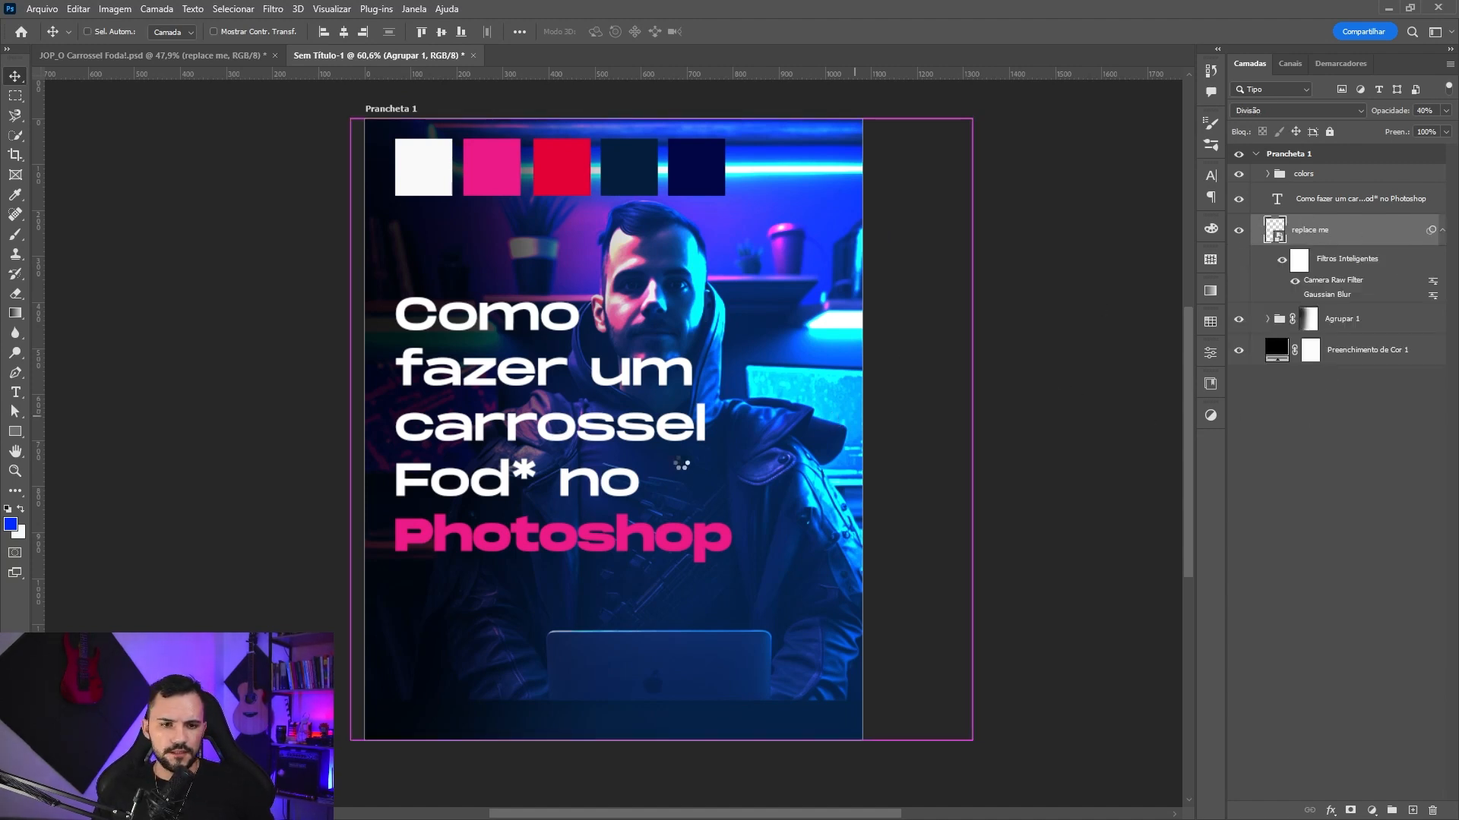
key("Return")
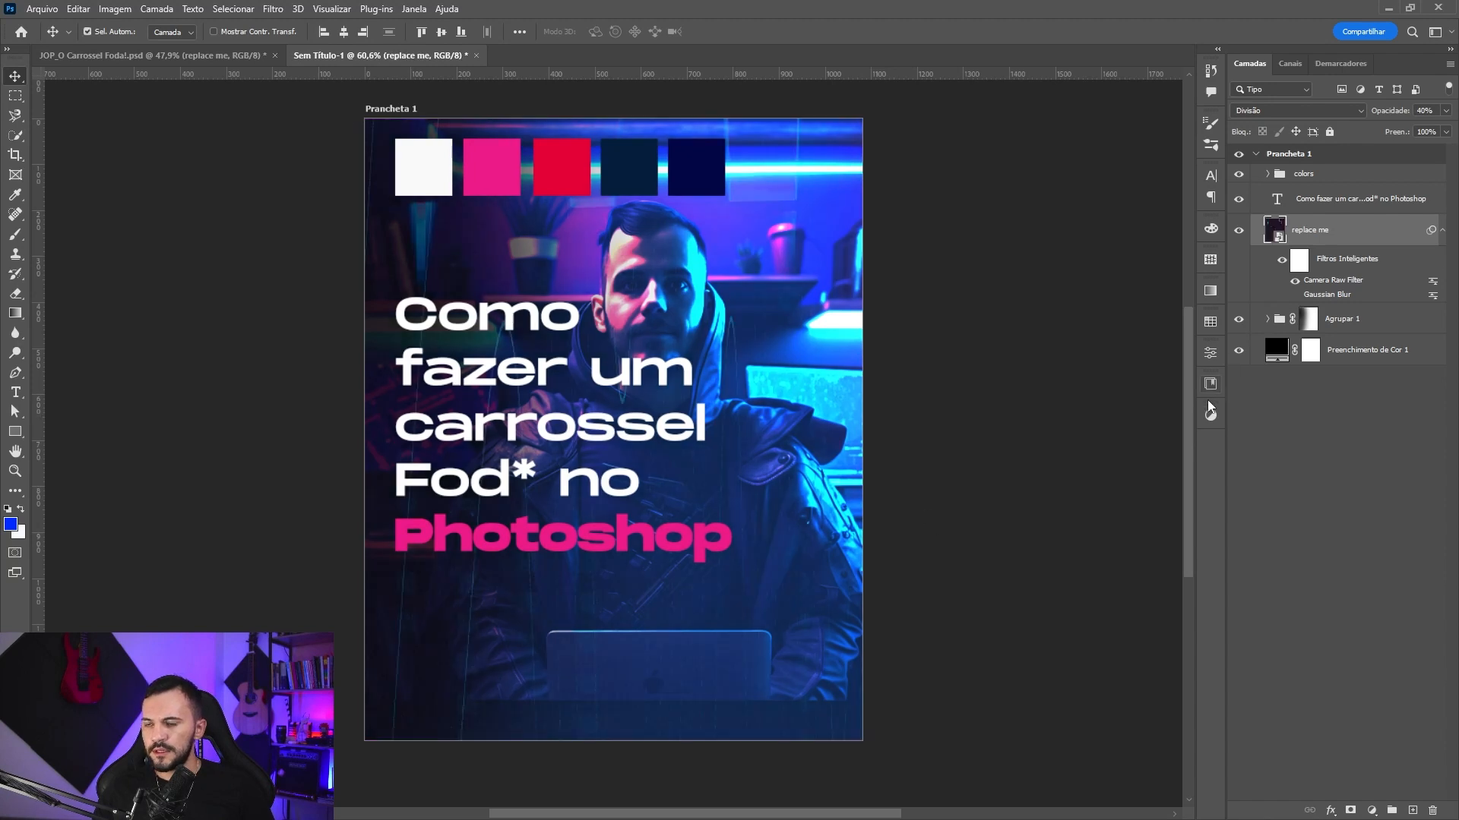
left_click(1239, 231)
left_click(1240, 232)
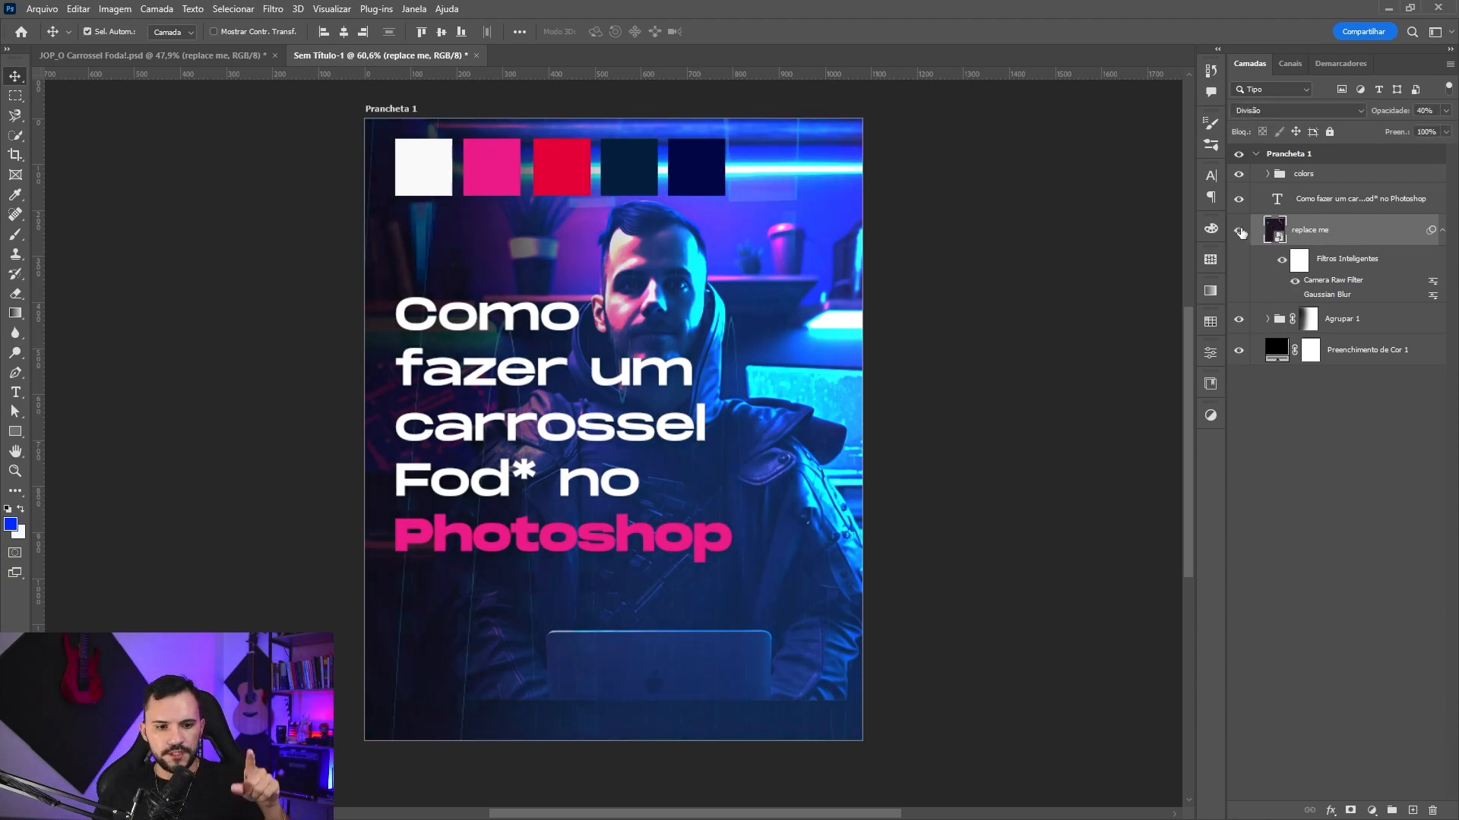
left_click(1240, 231)
left_click(1240, 232)
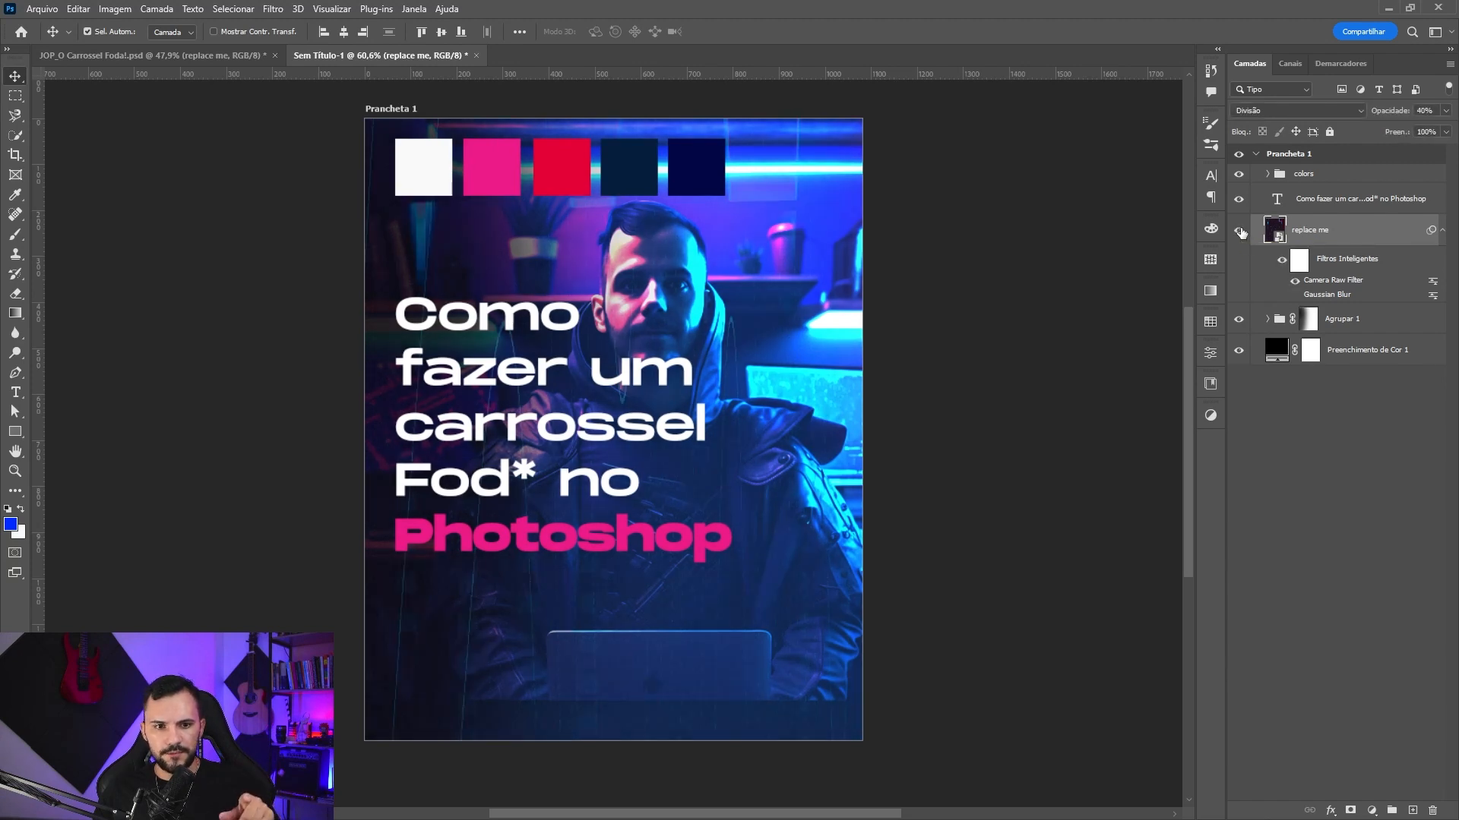
- Paste the NOISE layer directly above Agrupar 1, below "replace me", and reselect the mask of Agrupar 1
left_click(1354, 320)
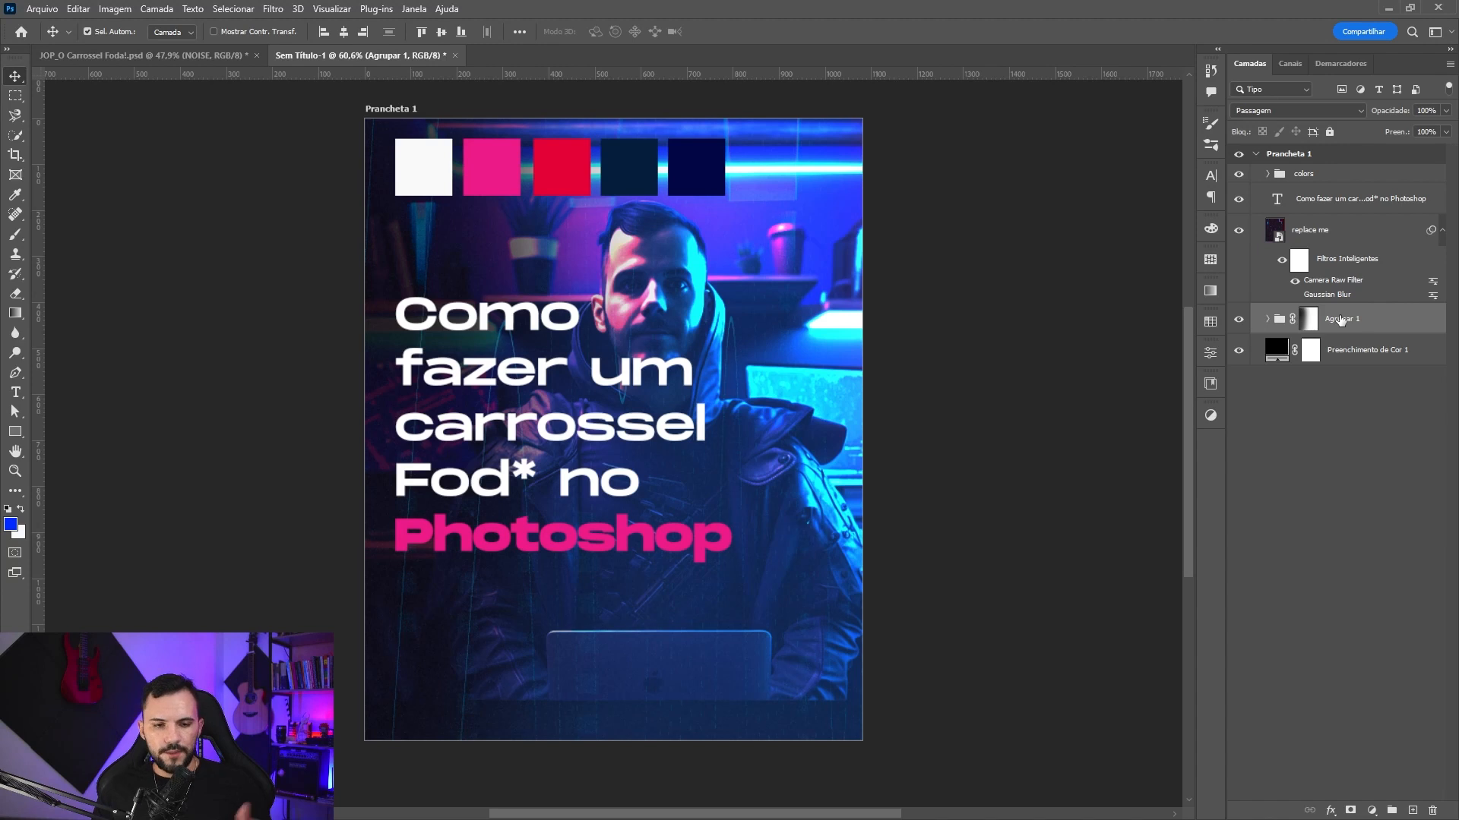
key("ctrl")
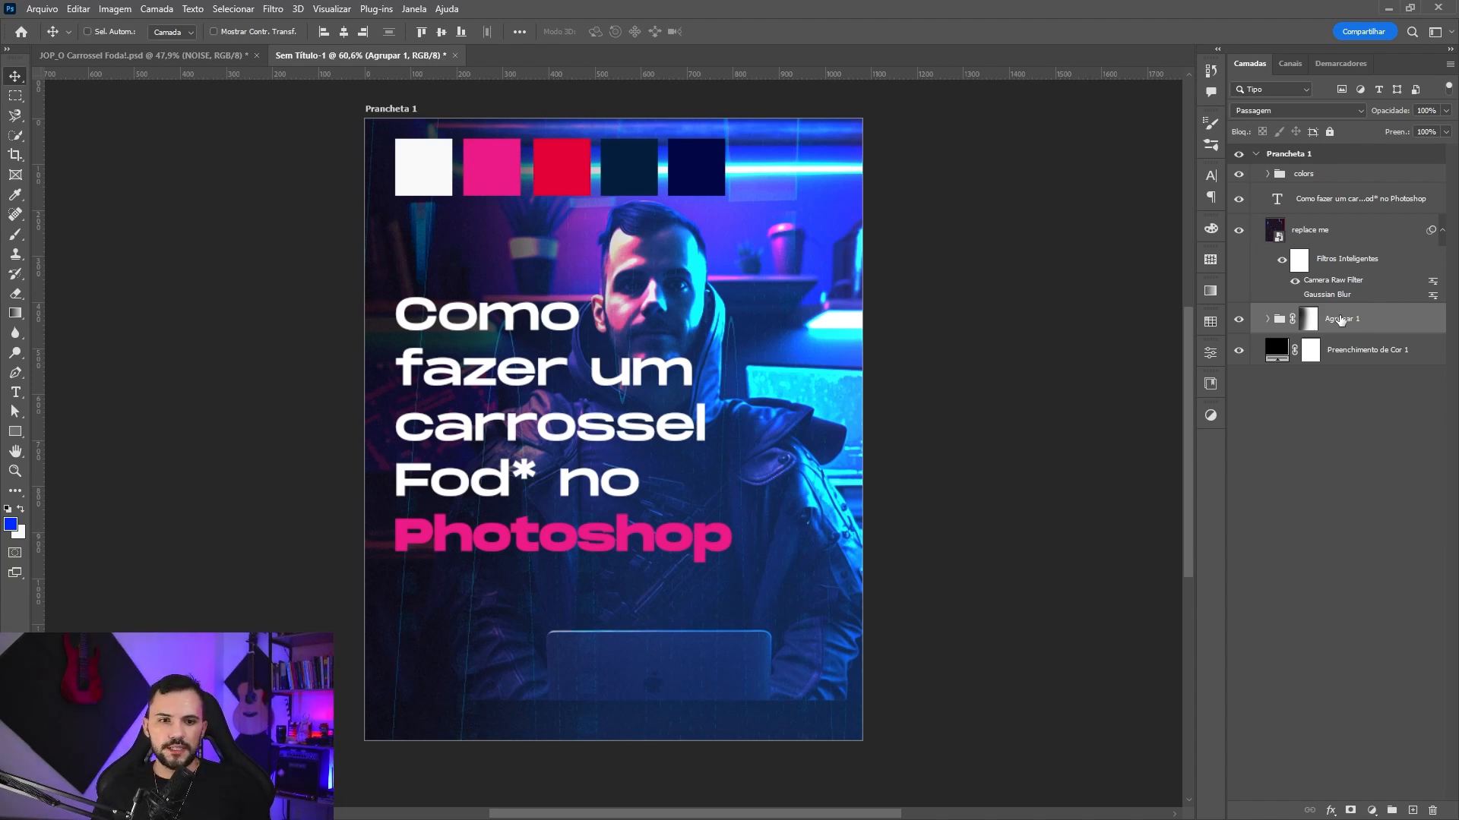
key("ctrl+v")
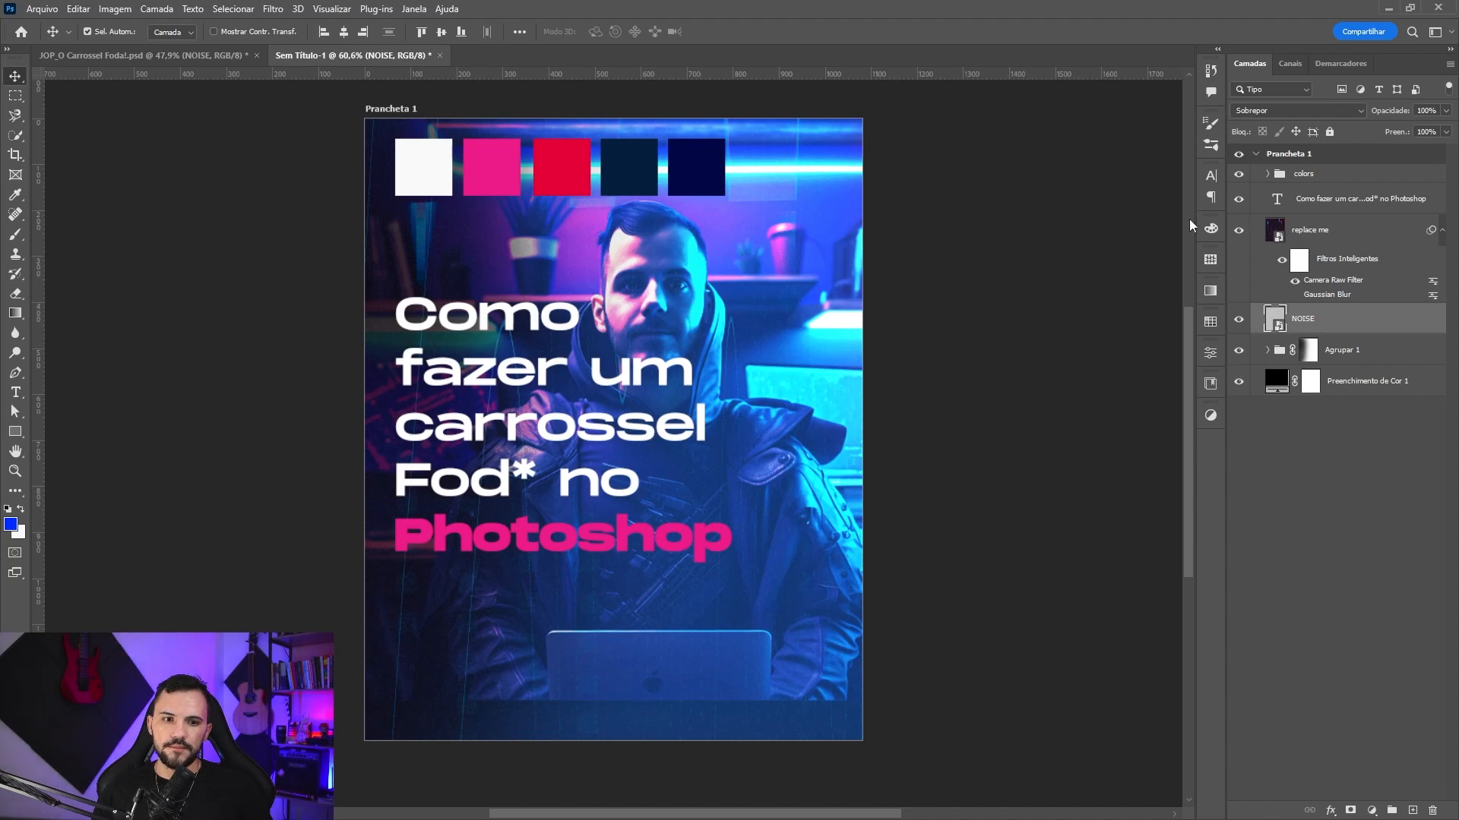
left_click(1337, 361)
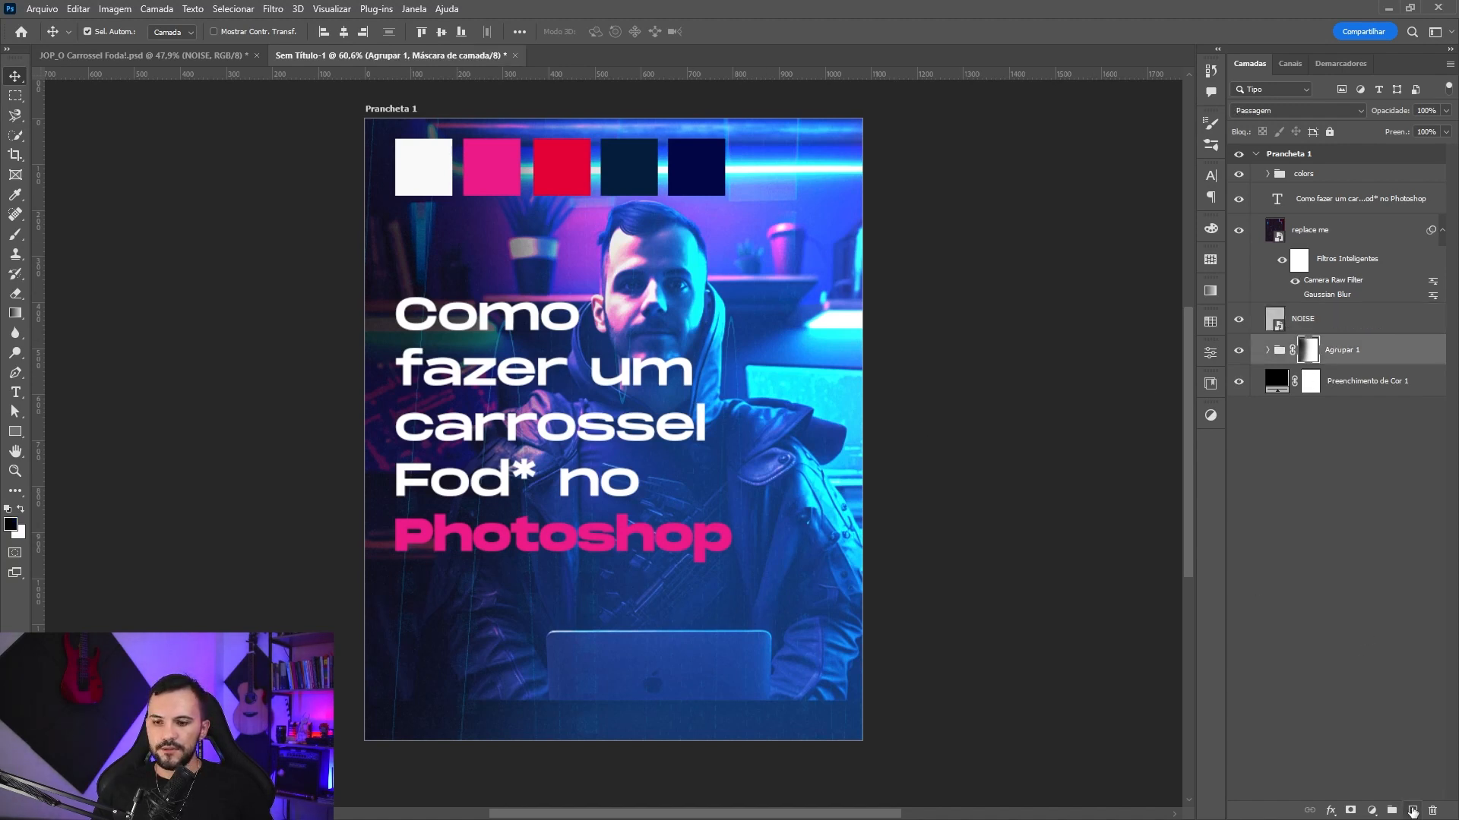
- Add a new layer above Agrupar 1 and paint black around the cover's edges with a soft round 1200 px brush at 59% opacity
left_click(1413, 811)
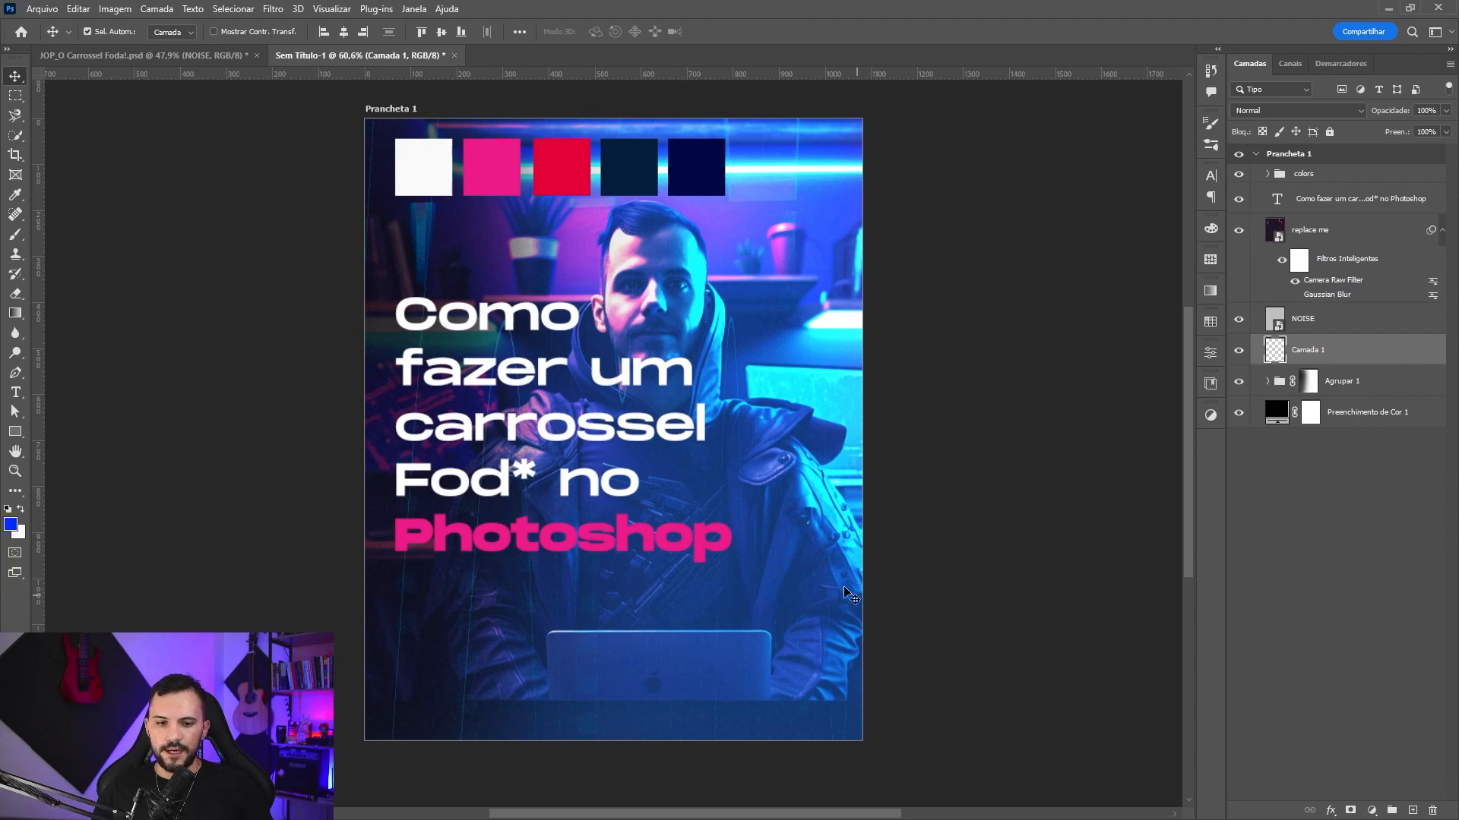
key("b")
right_click(750, 536)
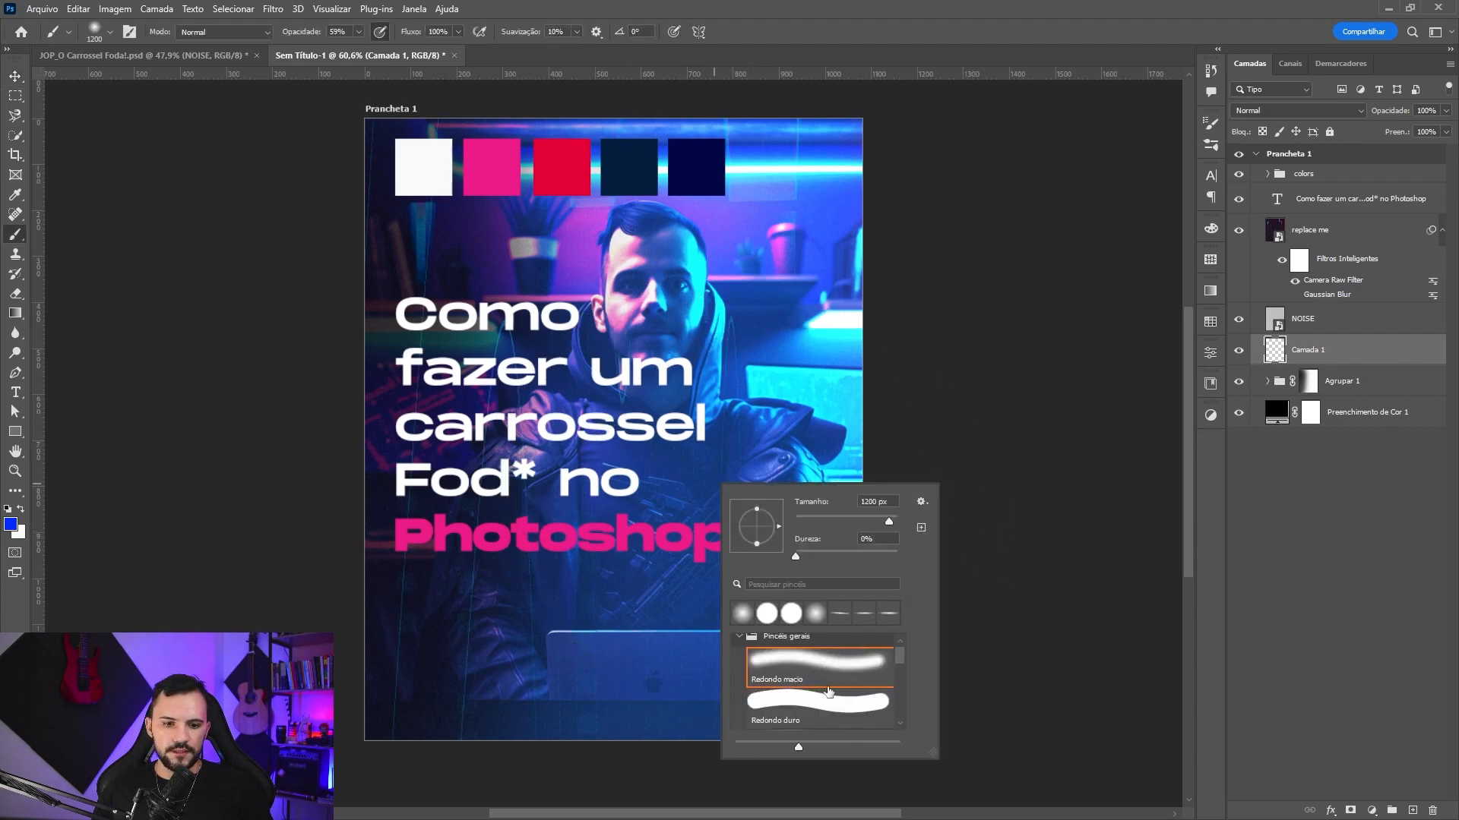
left_click(463, 616)
key("ctrl+z")
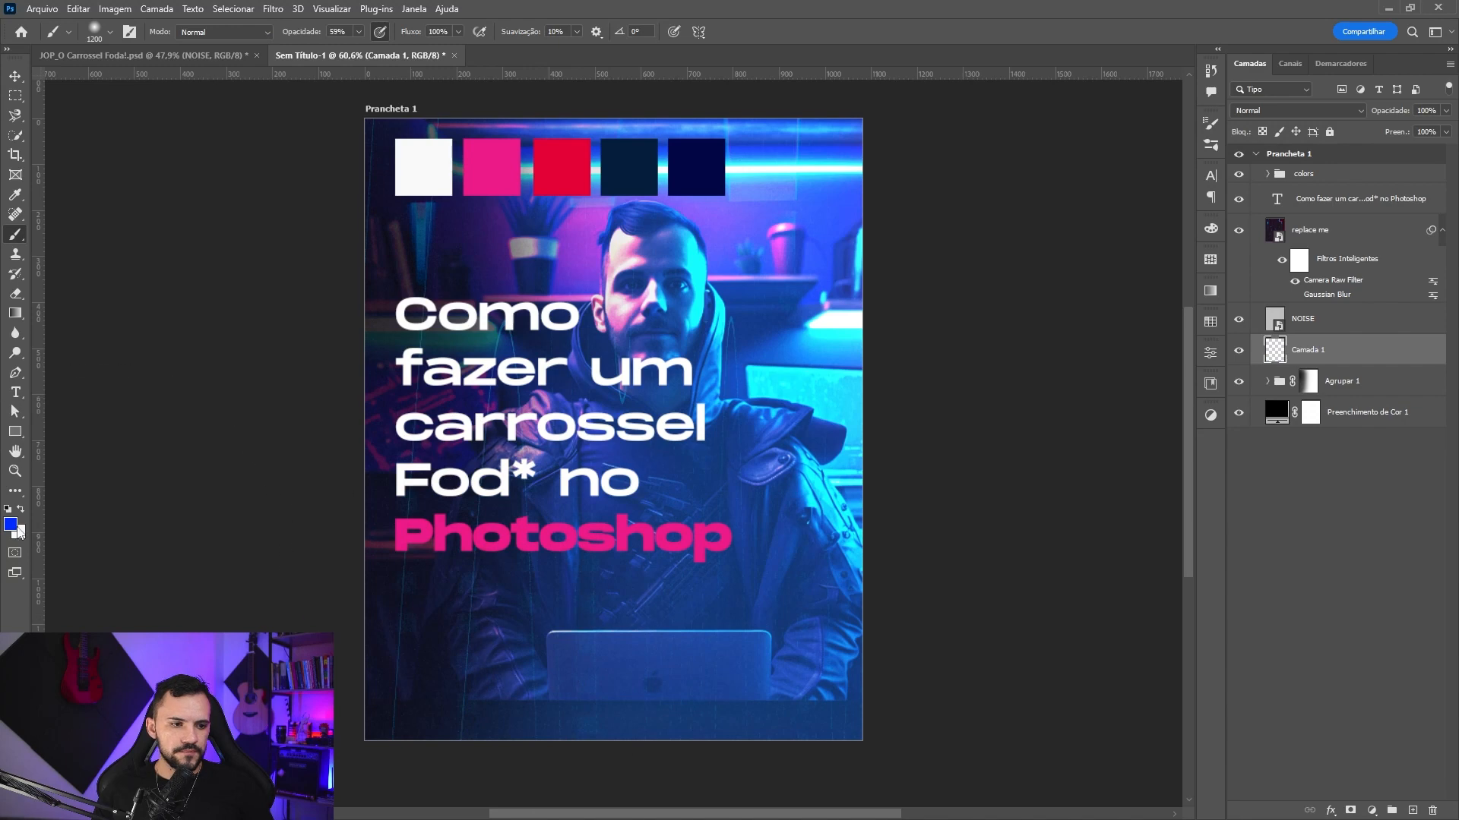
left_click(14, 529)
left_click(510, 738)
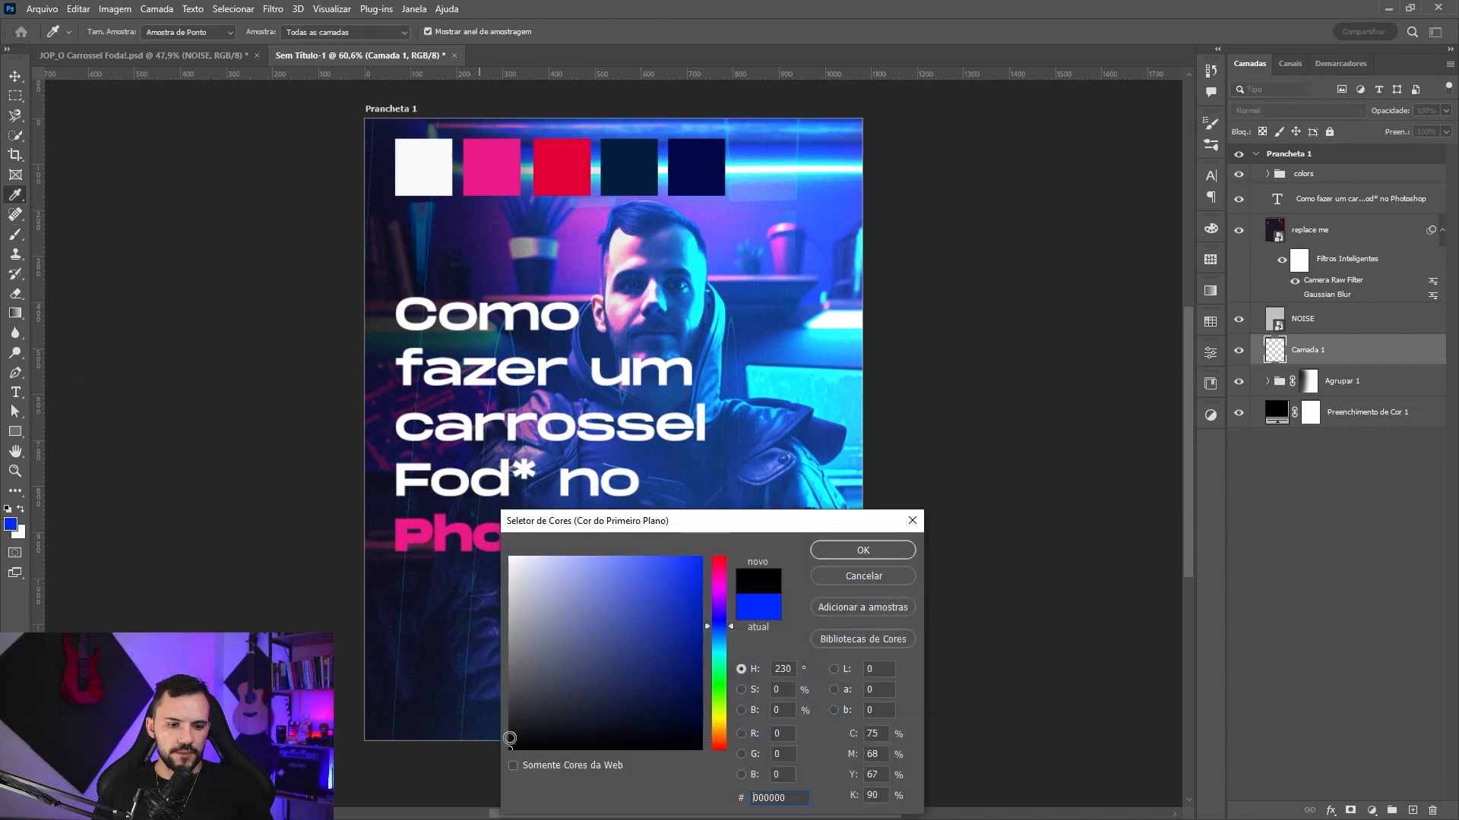
left_click(863, 550)
scroll(879, 618, "down", 1)
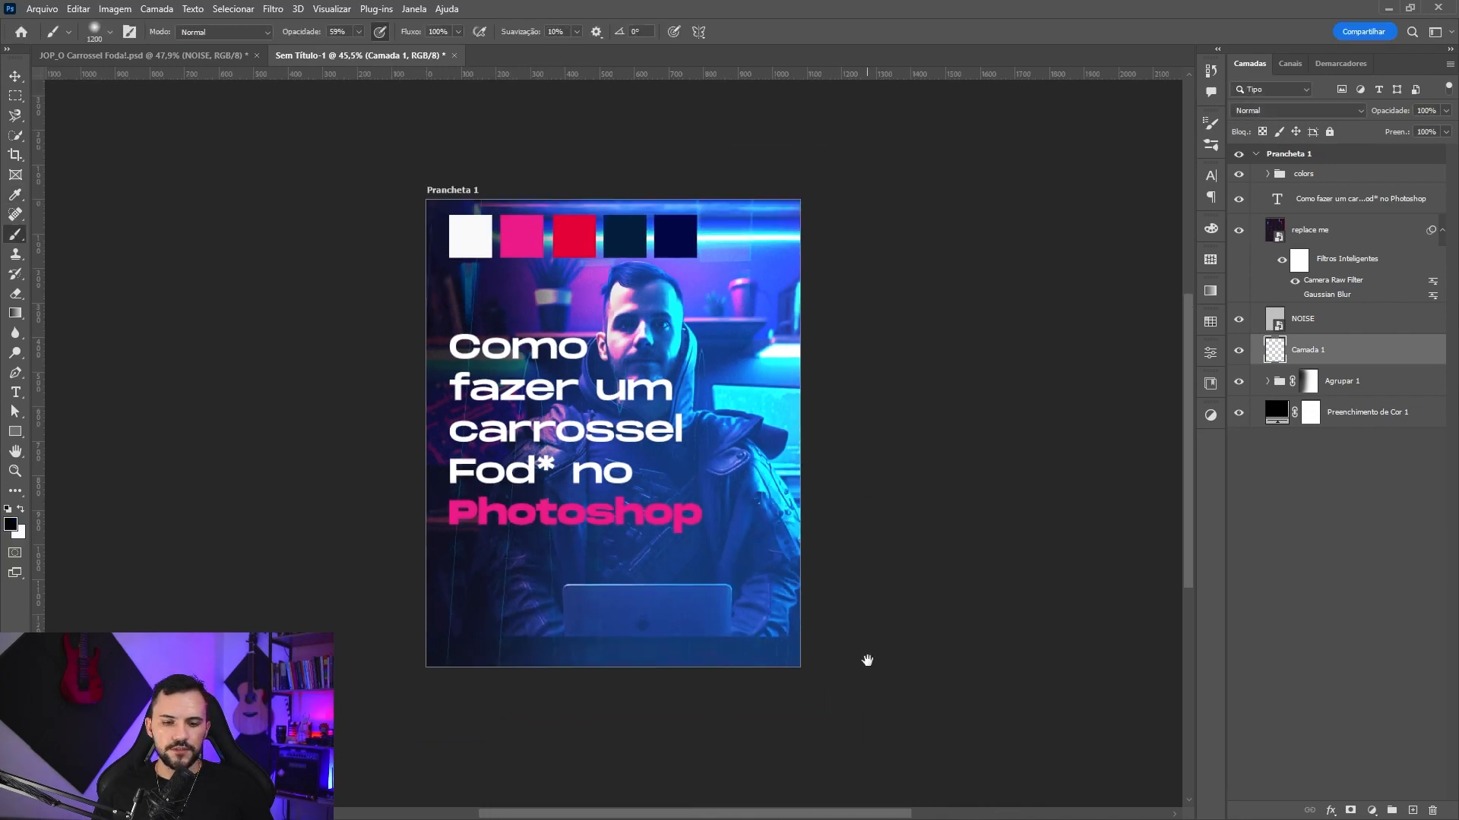
left_click_drag(866, 661, 831, 520)
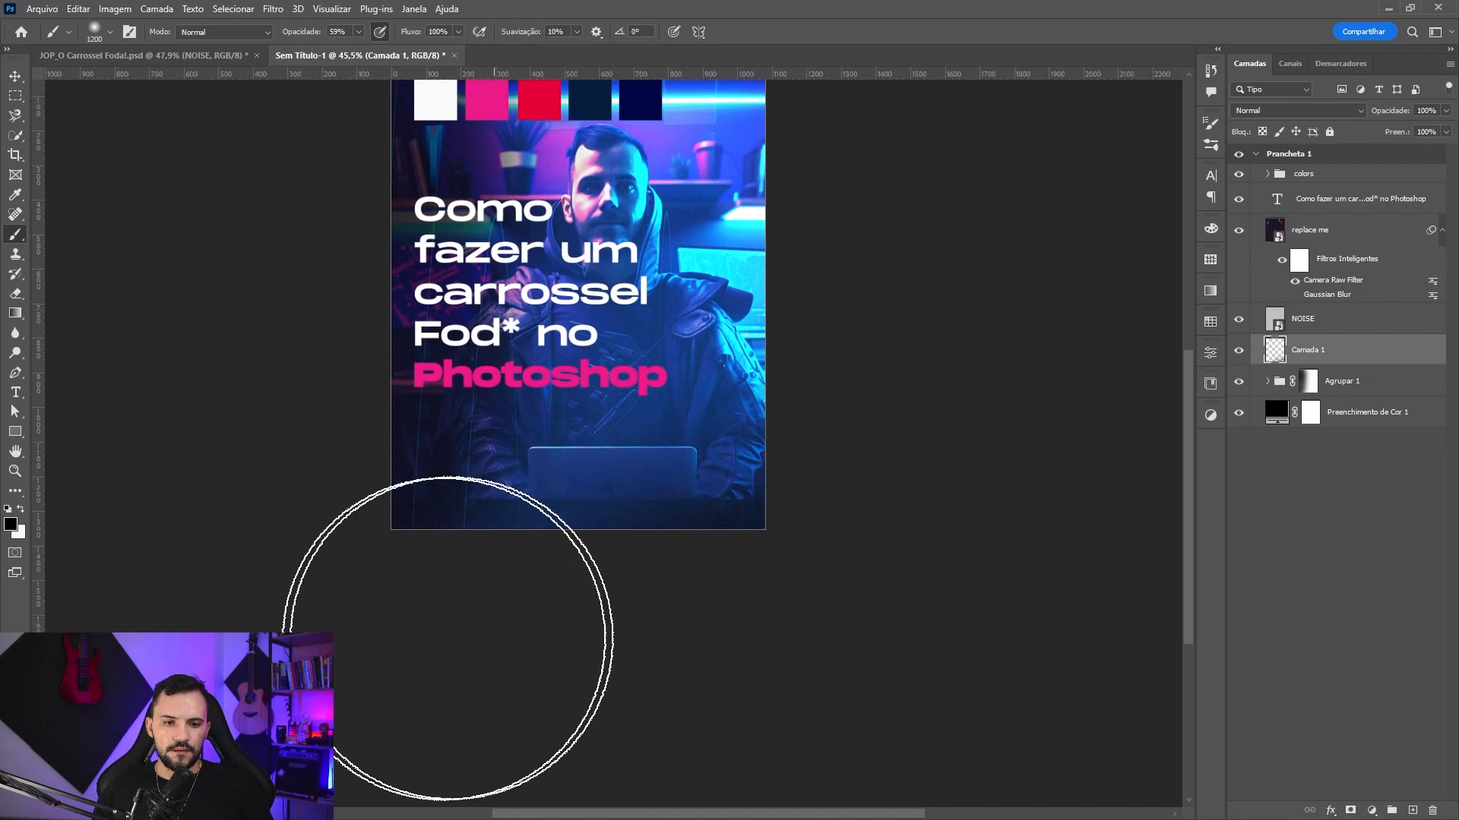
left_click_drag(817, 562, 860, 739)
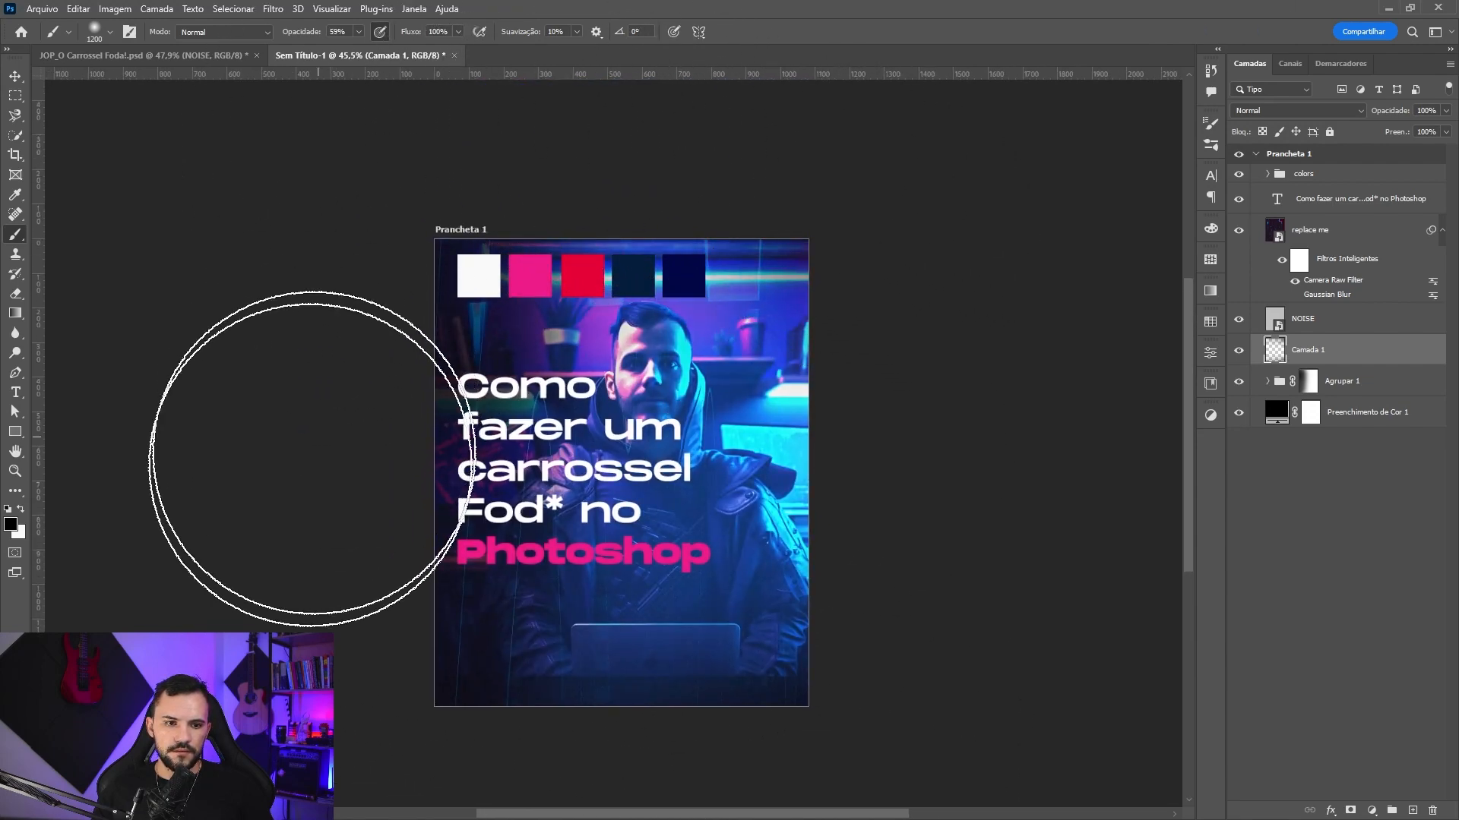
left_click_drag(950, 615, 978, 401)
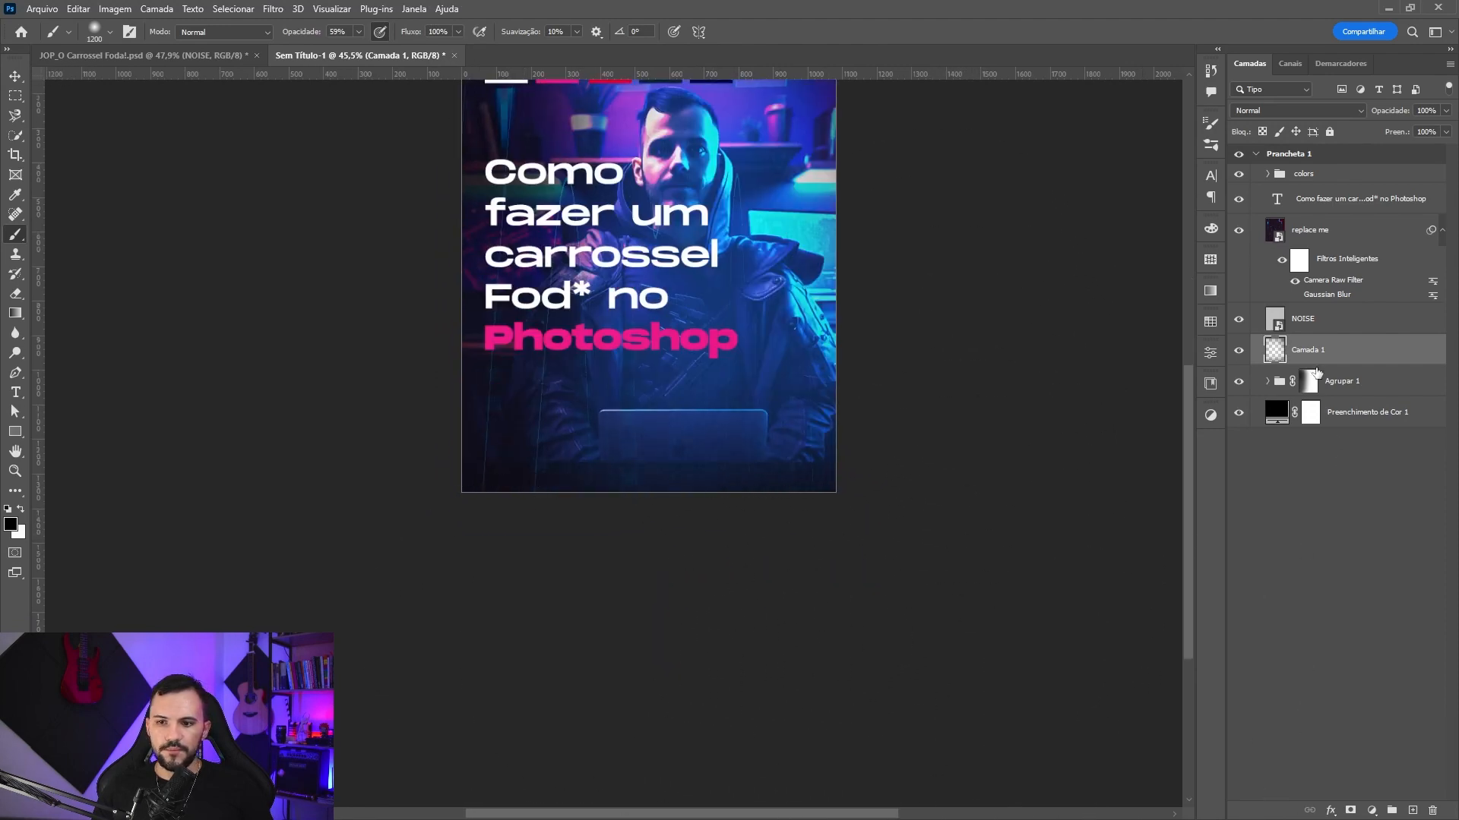
- Set the black-painted layer Camada 1 to 80% opacity and toggle its visibility to compare the effect
left_click(1446, 112)
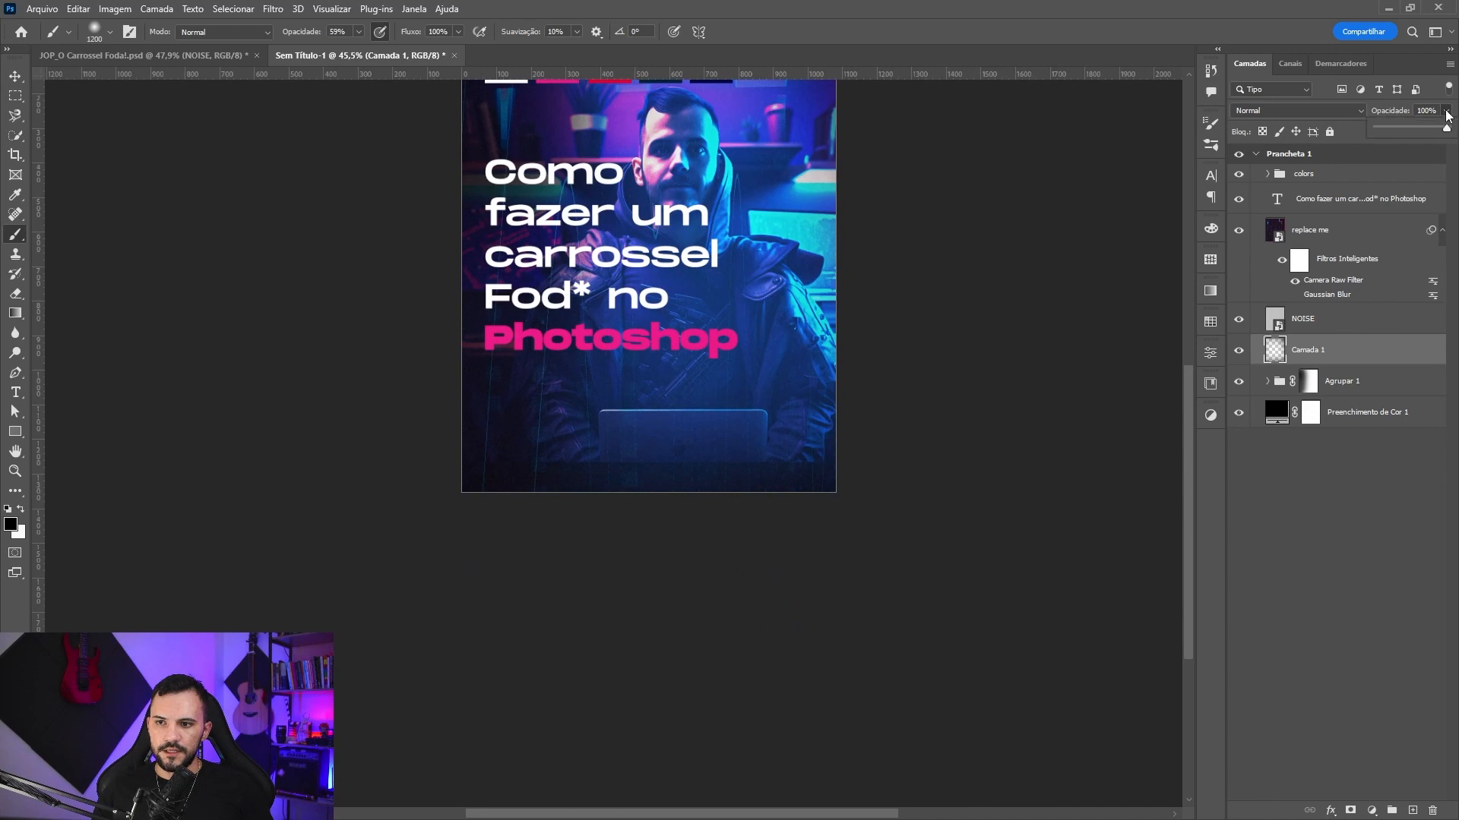
left_click(1434, 111)
type("80")
key("Return")
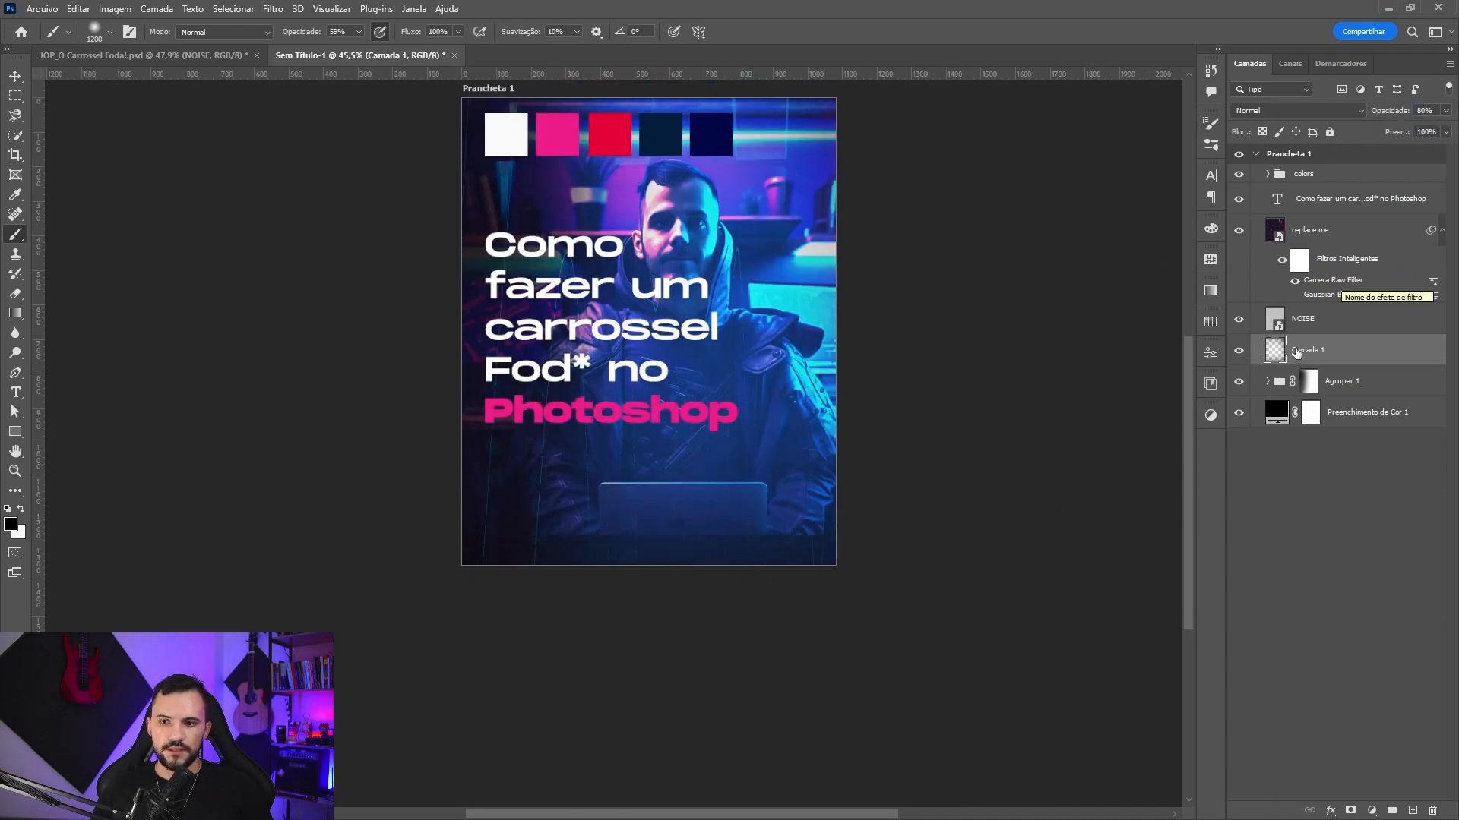
left_click(1239, 351)
left_click(1239, 351)
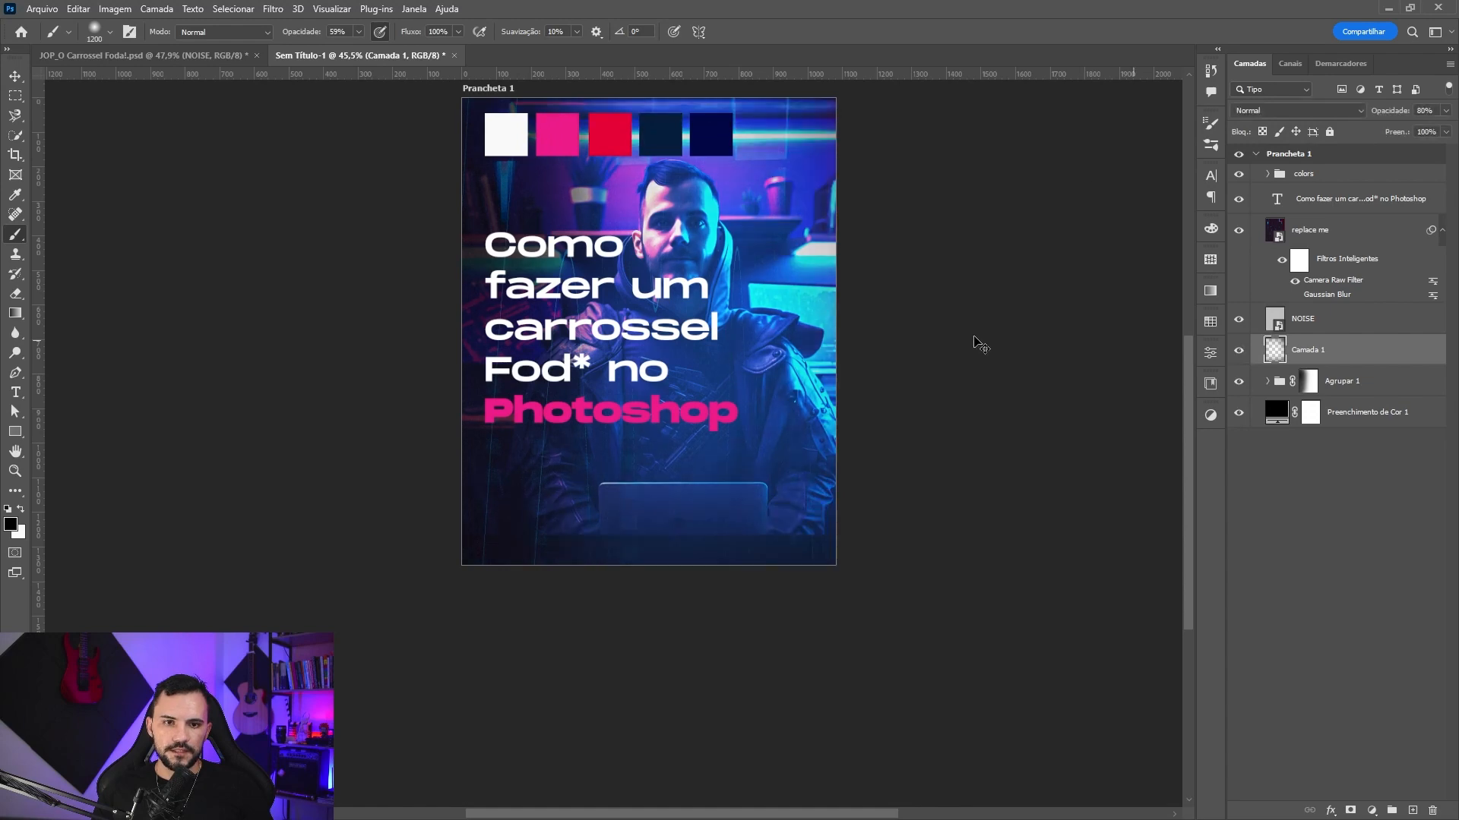
- Add a new layer directly above Agrupar 1 and paint the bottom of the cover with the dark blue sampled from the fourth swatch
key("v")
scroll(766, 306, "up", 2)
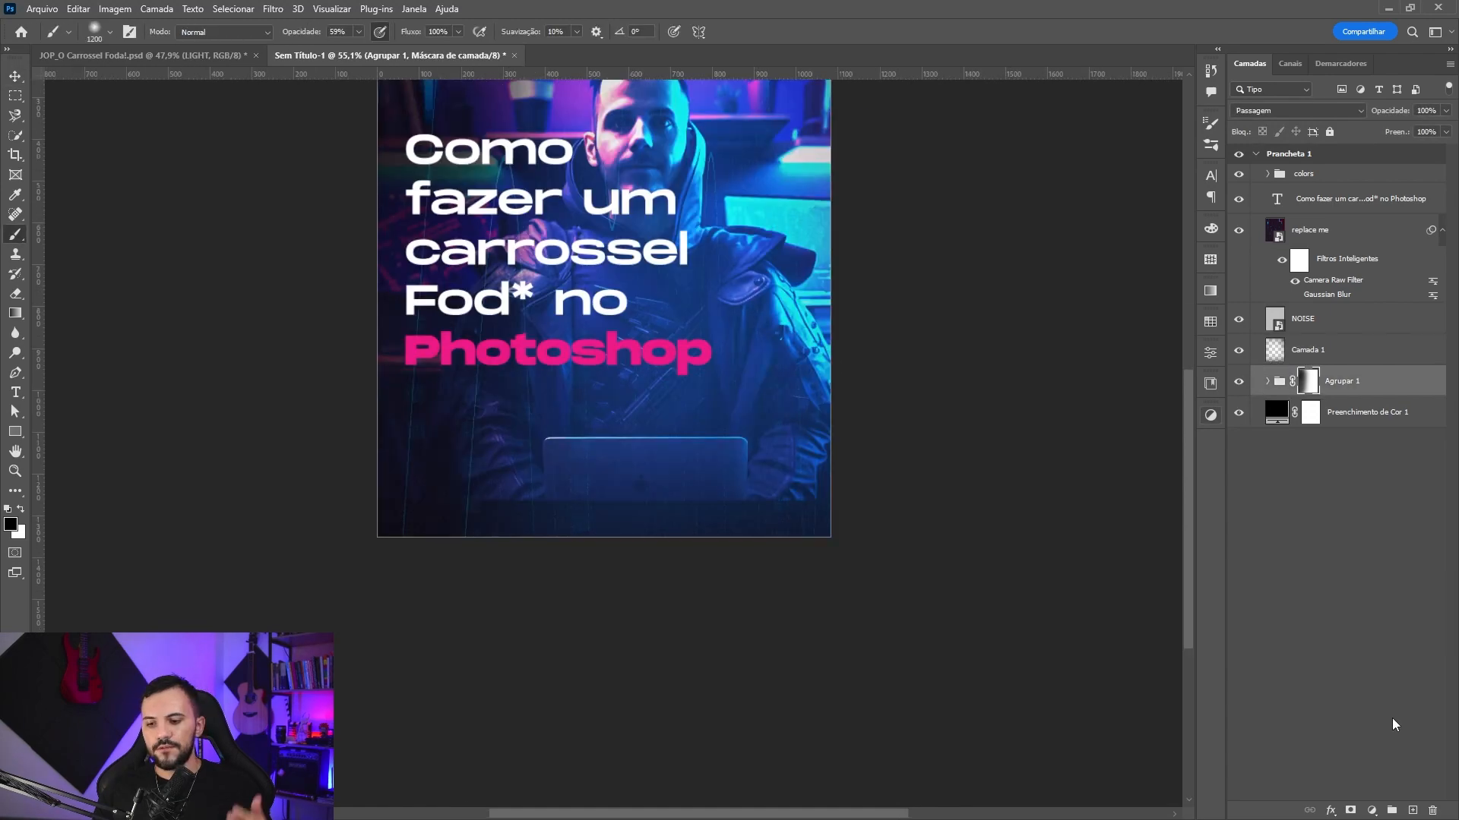
left_click(1411, 810)
scroll(866, 512, "up", 2)
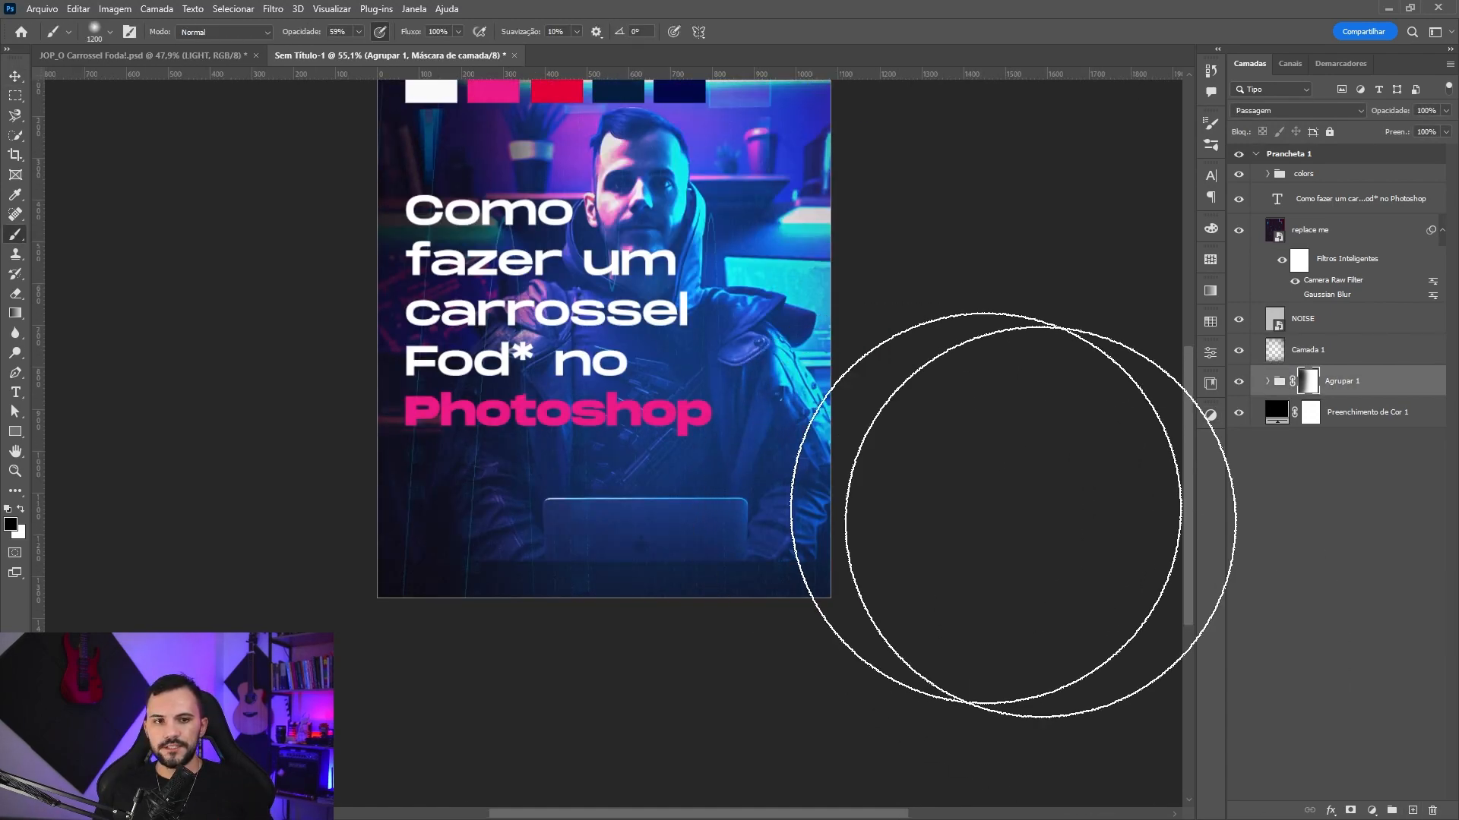
scroll(619, 446, "up", 1)
scroll(651, 476, "down", 2)
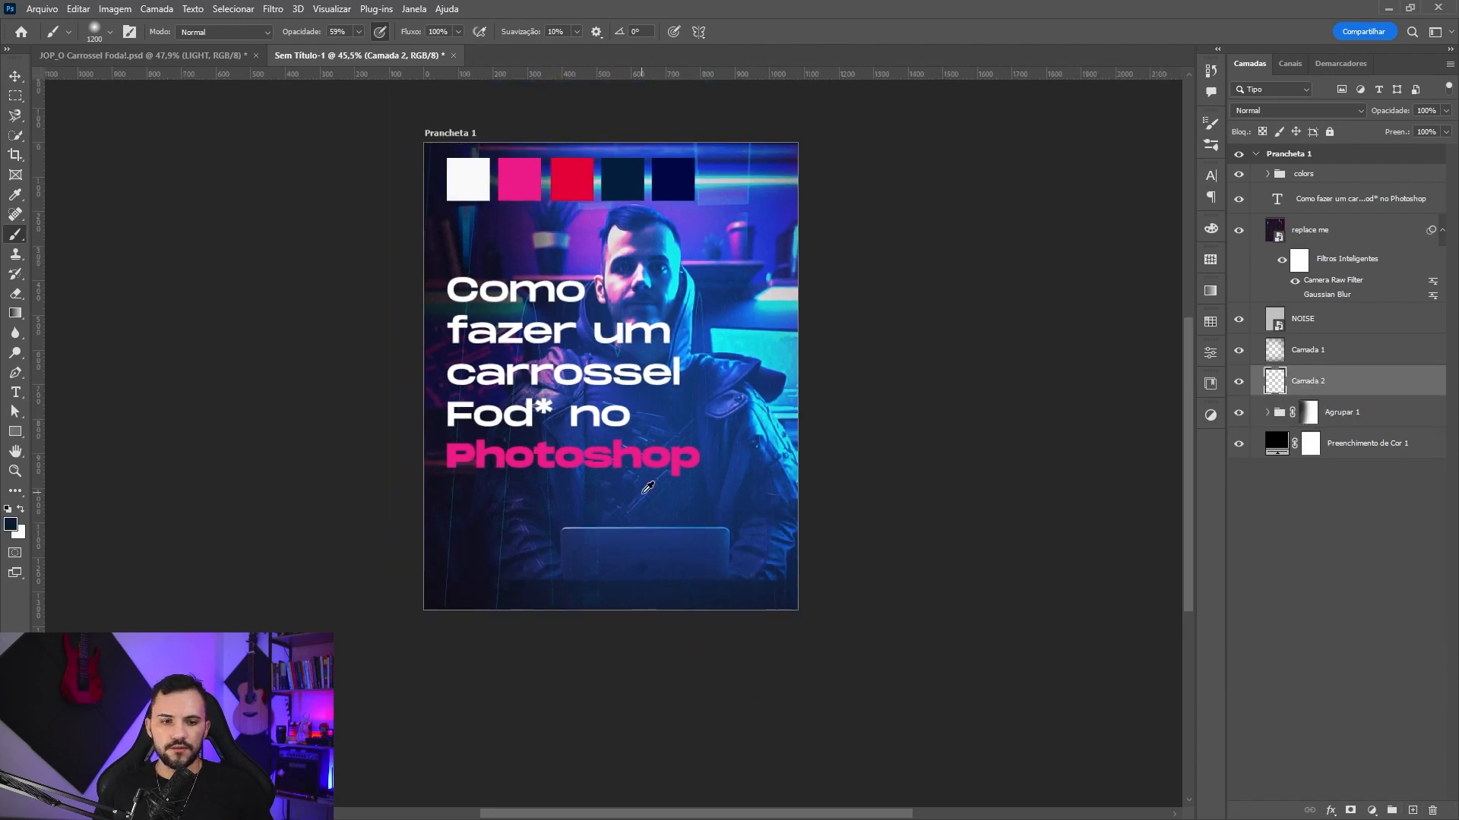
key("i")
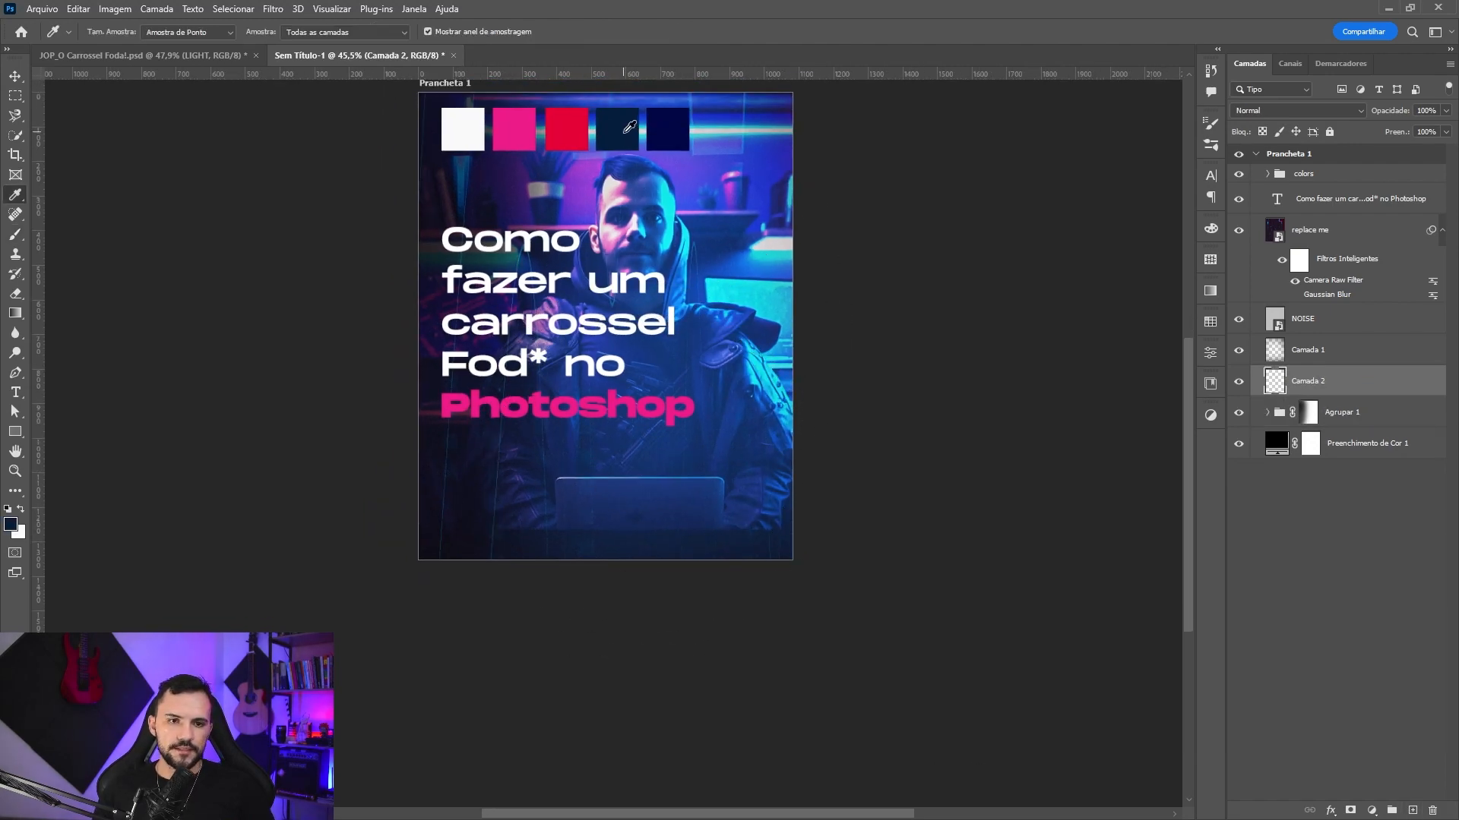
key("b")
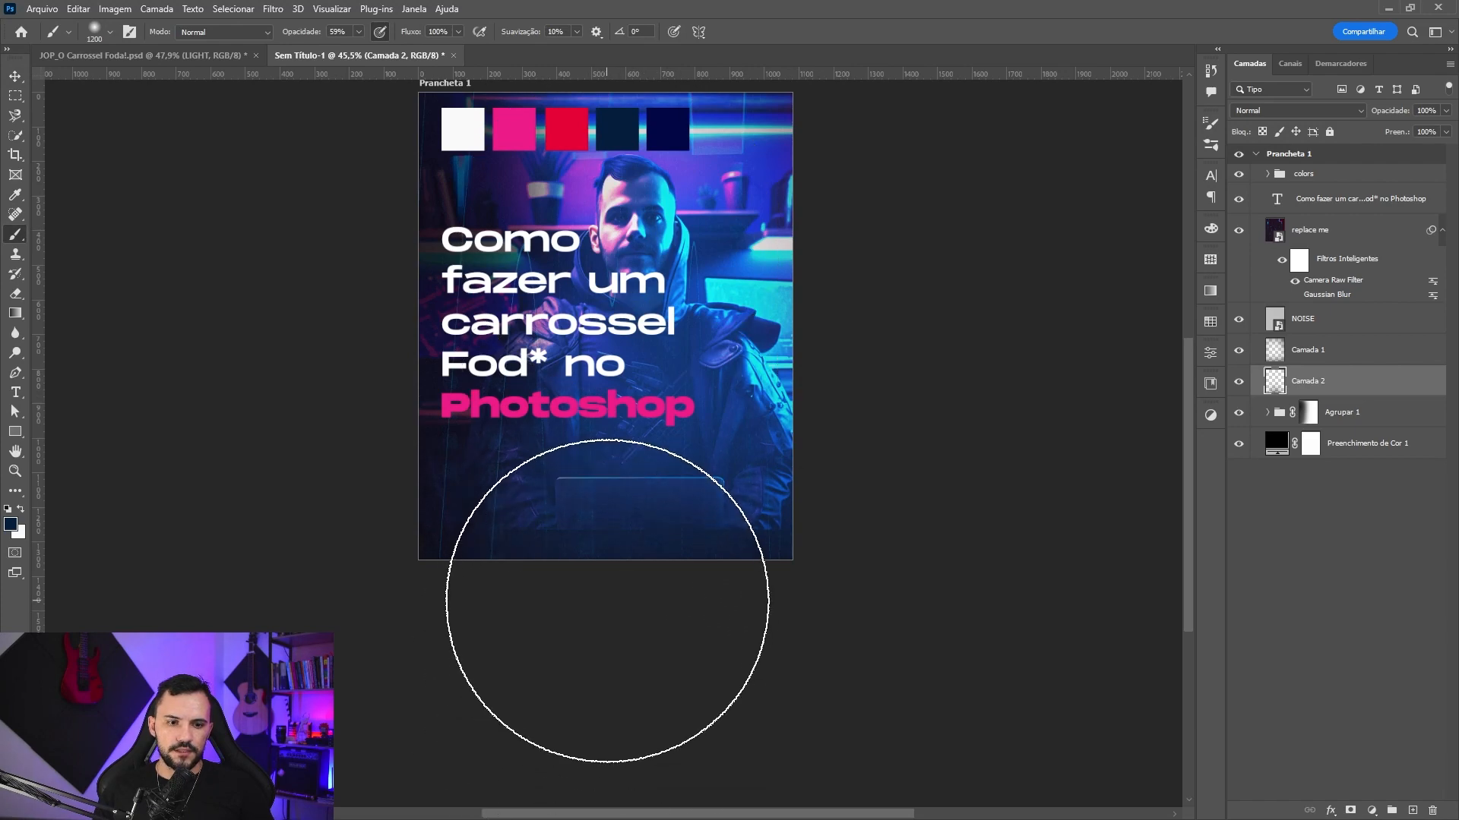
- Set the blend mode of Camada 2 to Subexposição Linear (Adicionar) and toggle its visibility to compare the glow
left_click(1290, 112)
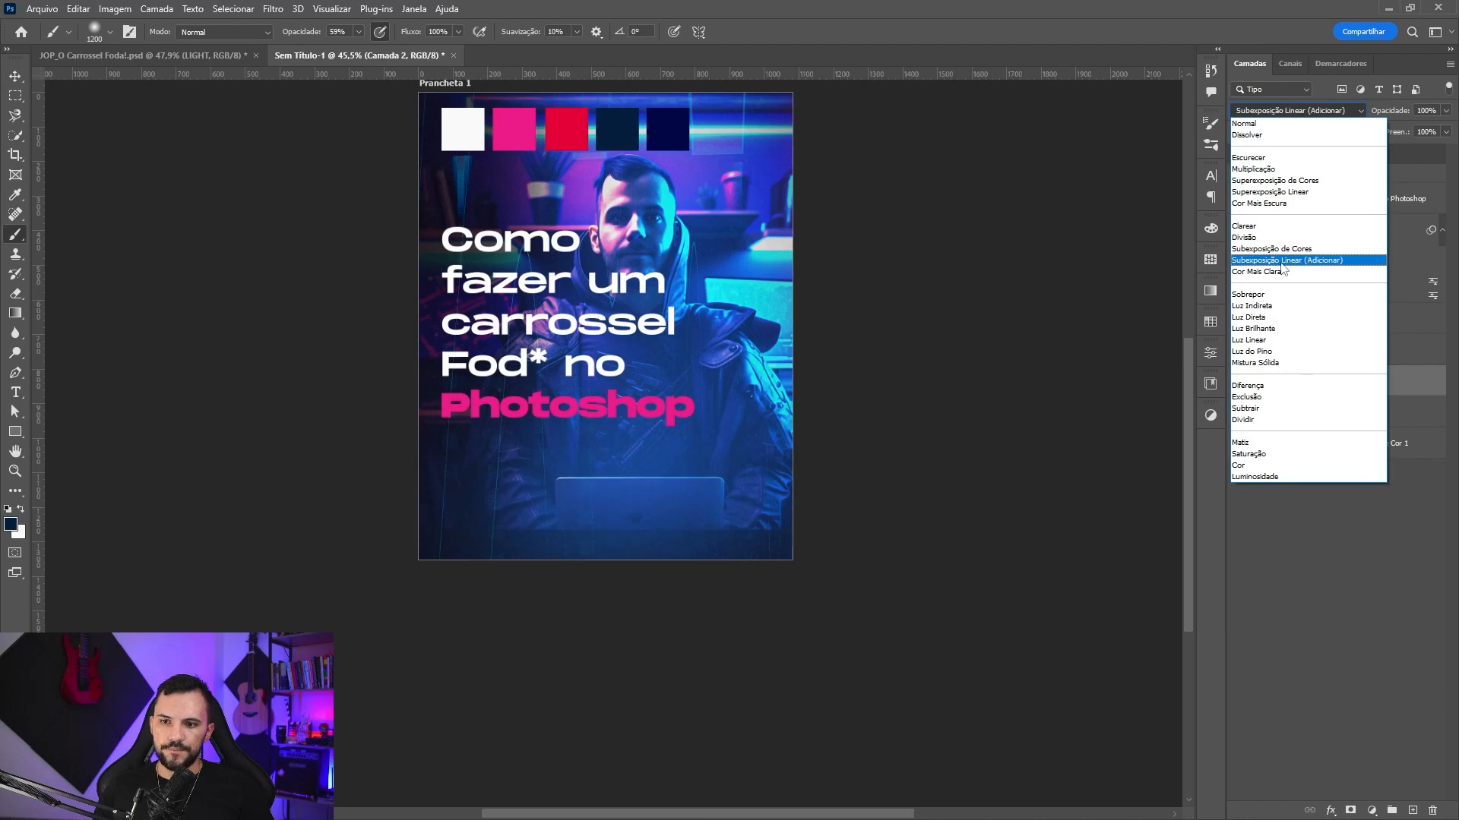
left_click(1310, 260)
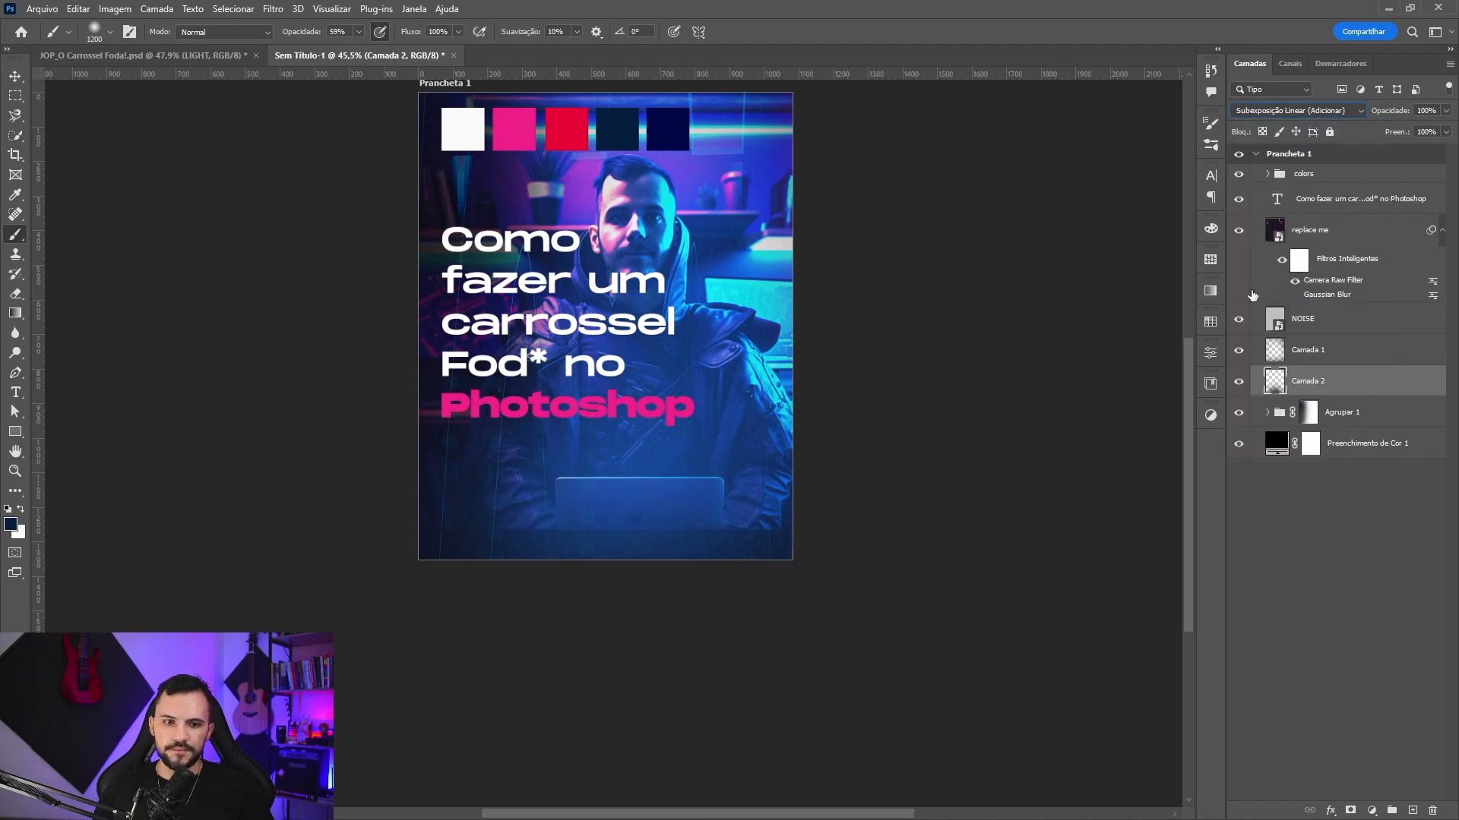
left_click(1238, 381)
left_click(1238, 381)
key("v")
key("alt+v")
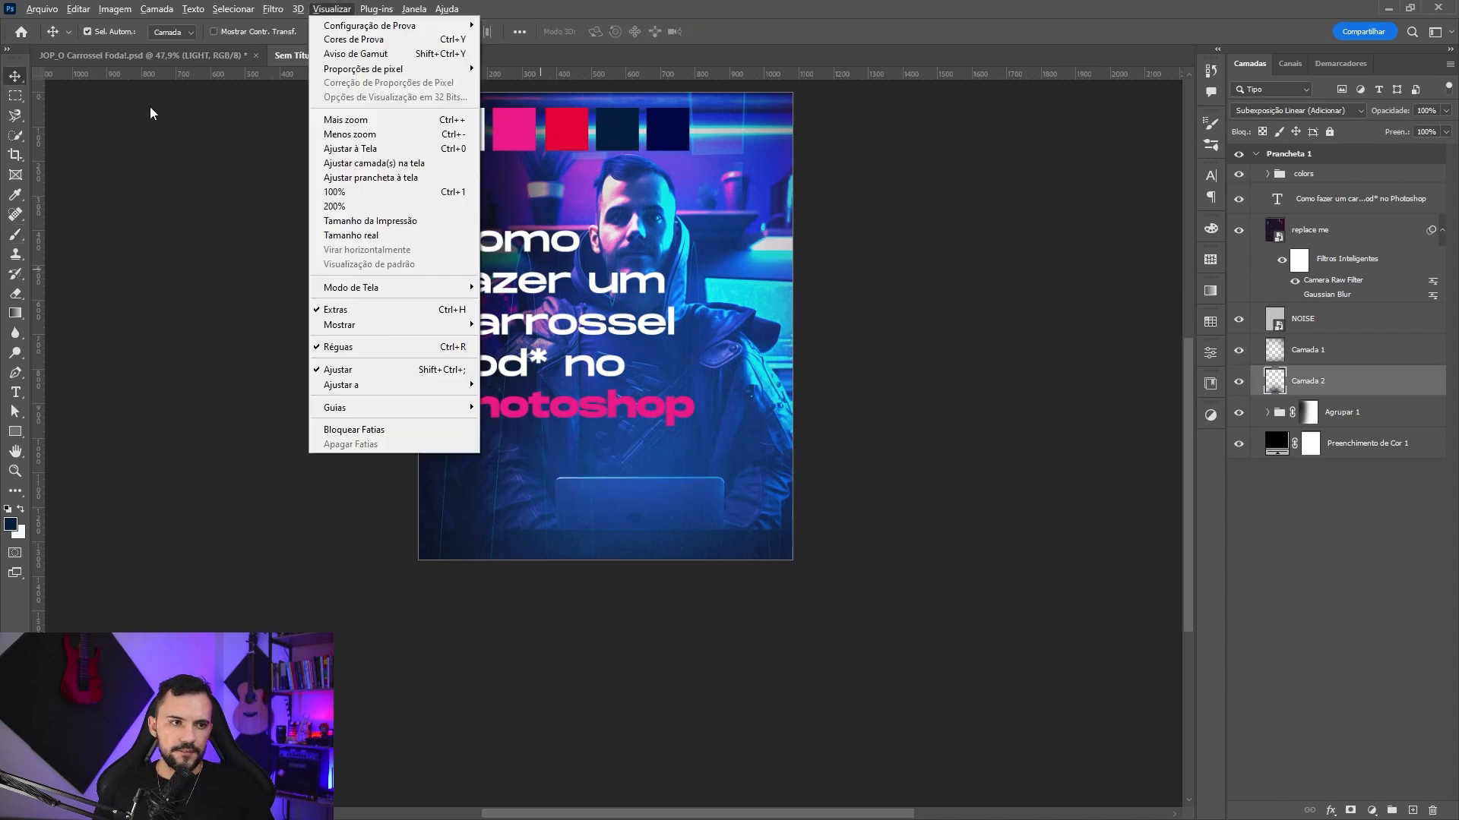
left_click(20, 75)
scroll(752, 334, "up", 1)
scroll(818, 287, "up", 2)
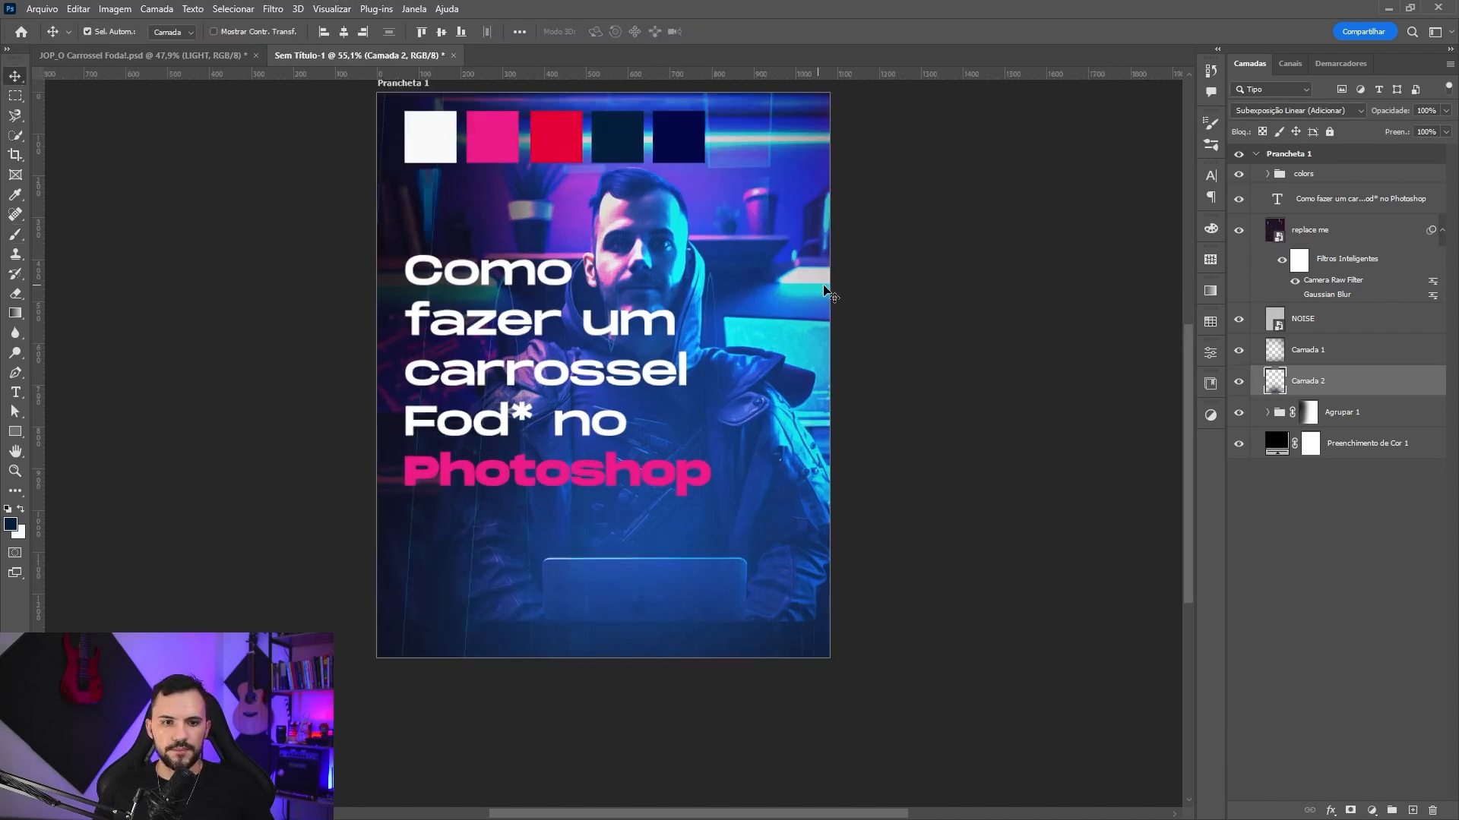
scroll(949, 294, "up", 1)
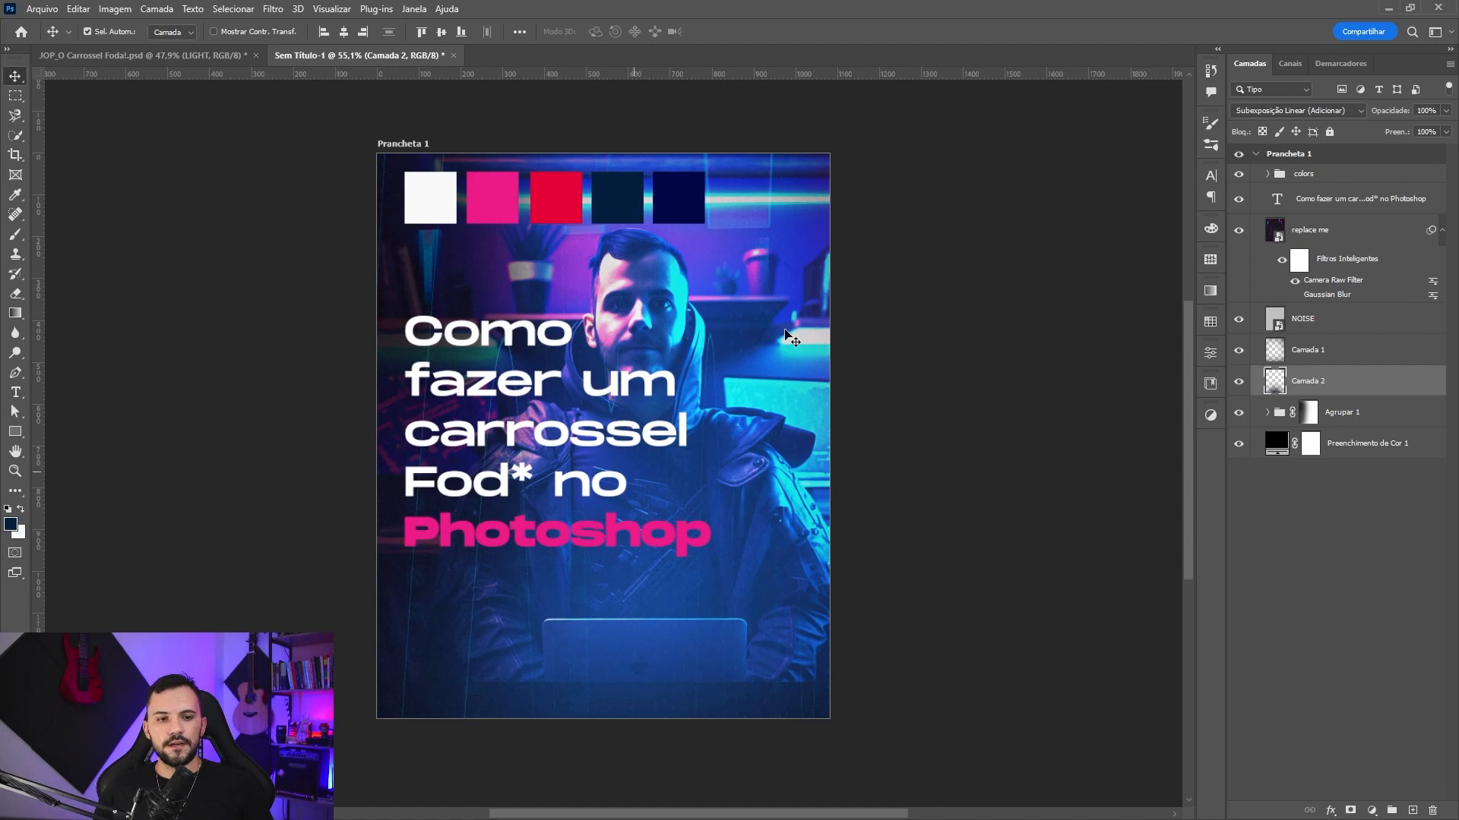
- Duplicate the Preenchimento de Cor 1 layer above Agrupar 1 and give the copy the Divisão blend mode at 5% opacity
left_click(1360, 413)
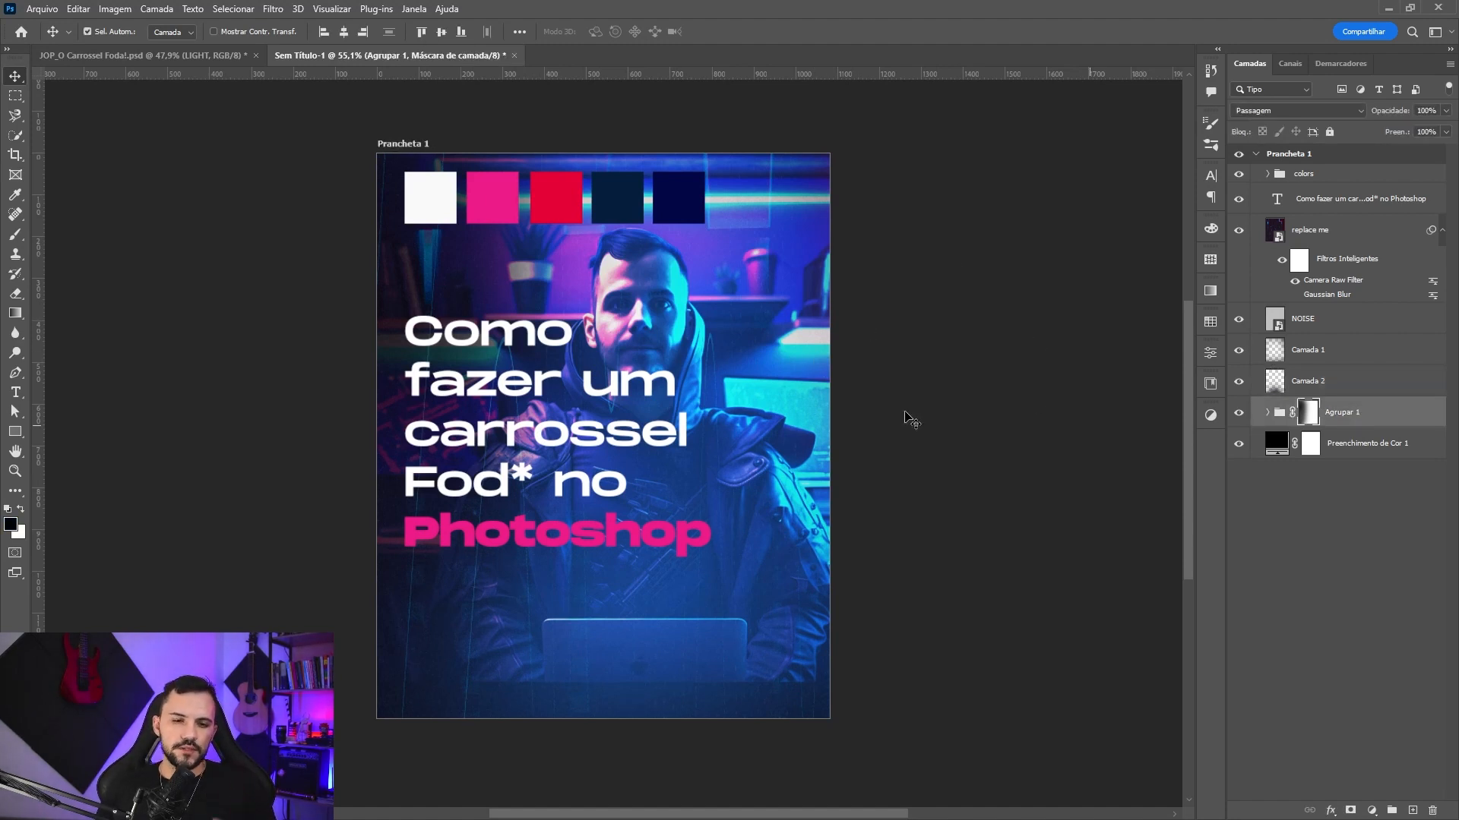
left_click(1364, 447)
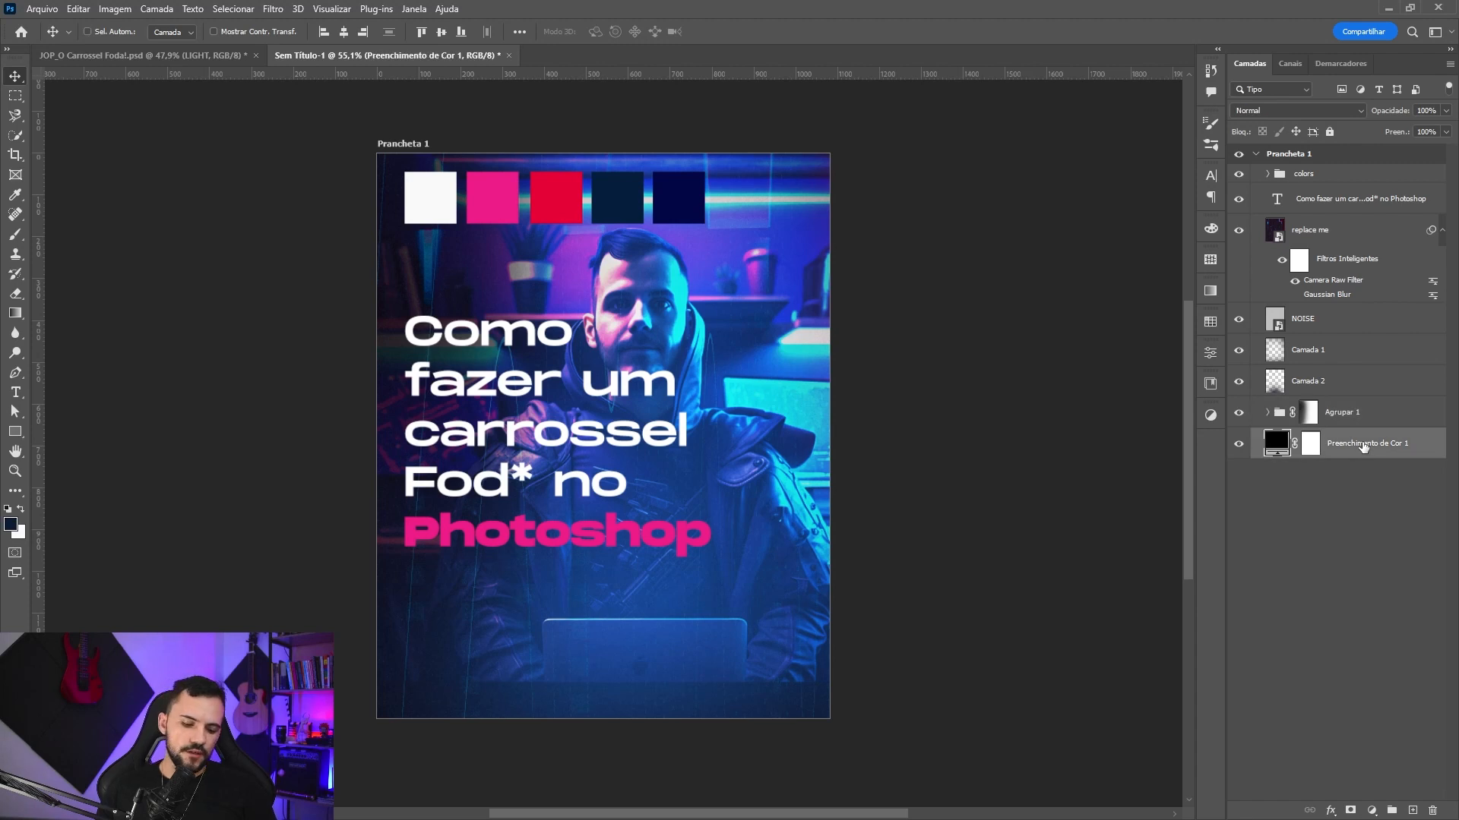
key("ctrl+j")
left_click_drag(1342, 444, 1329, 395)
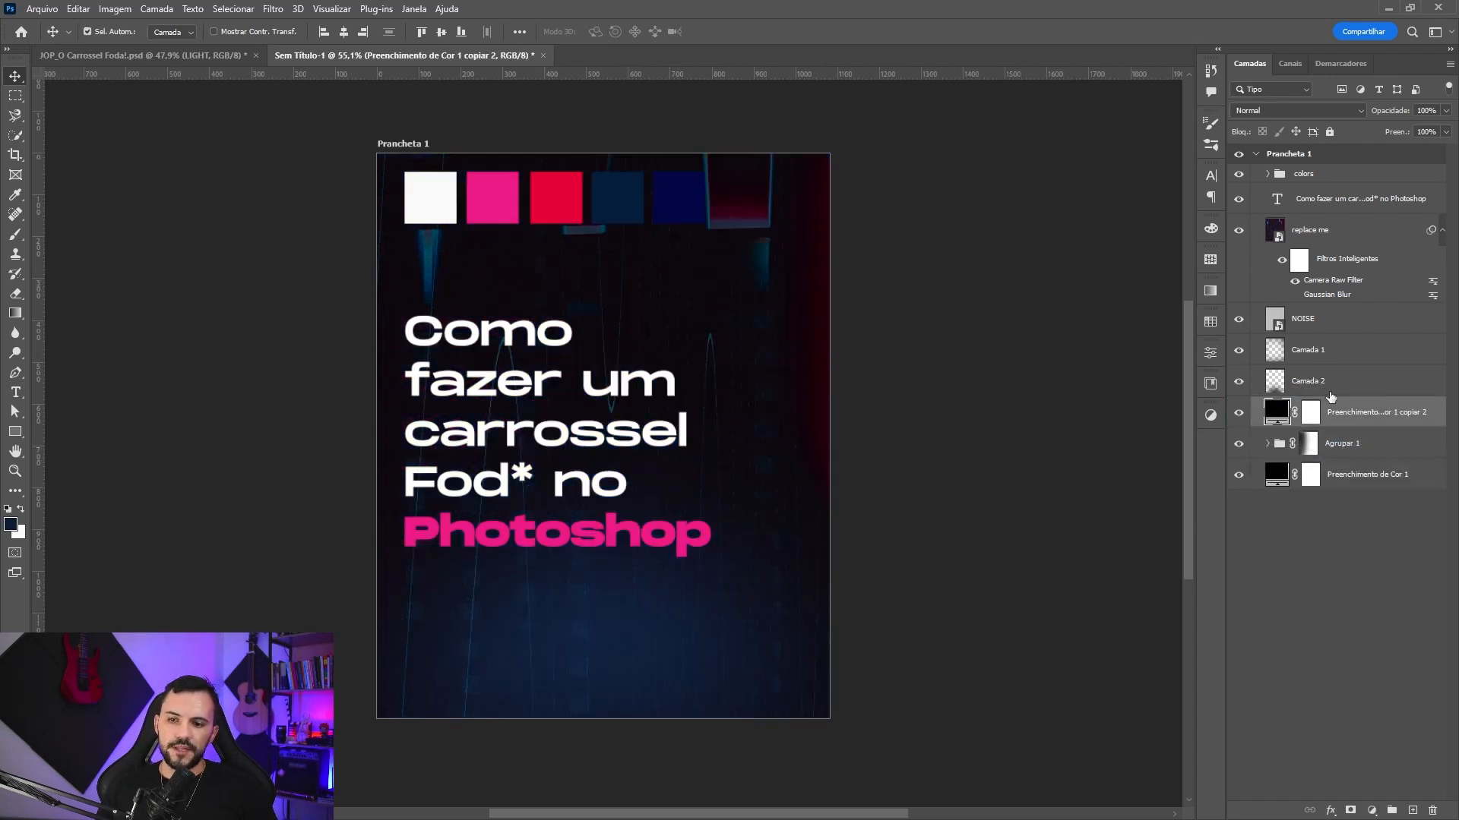
type("5")
key("Return")
left_click(1358, 628)
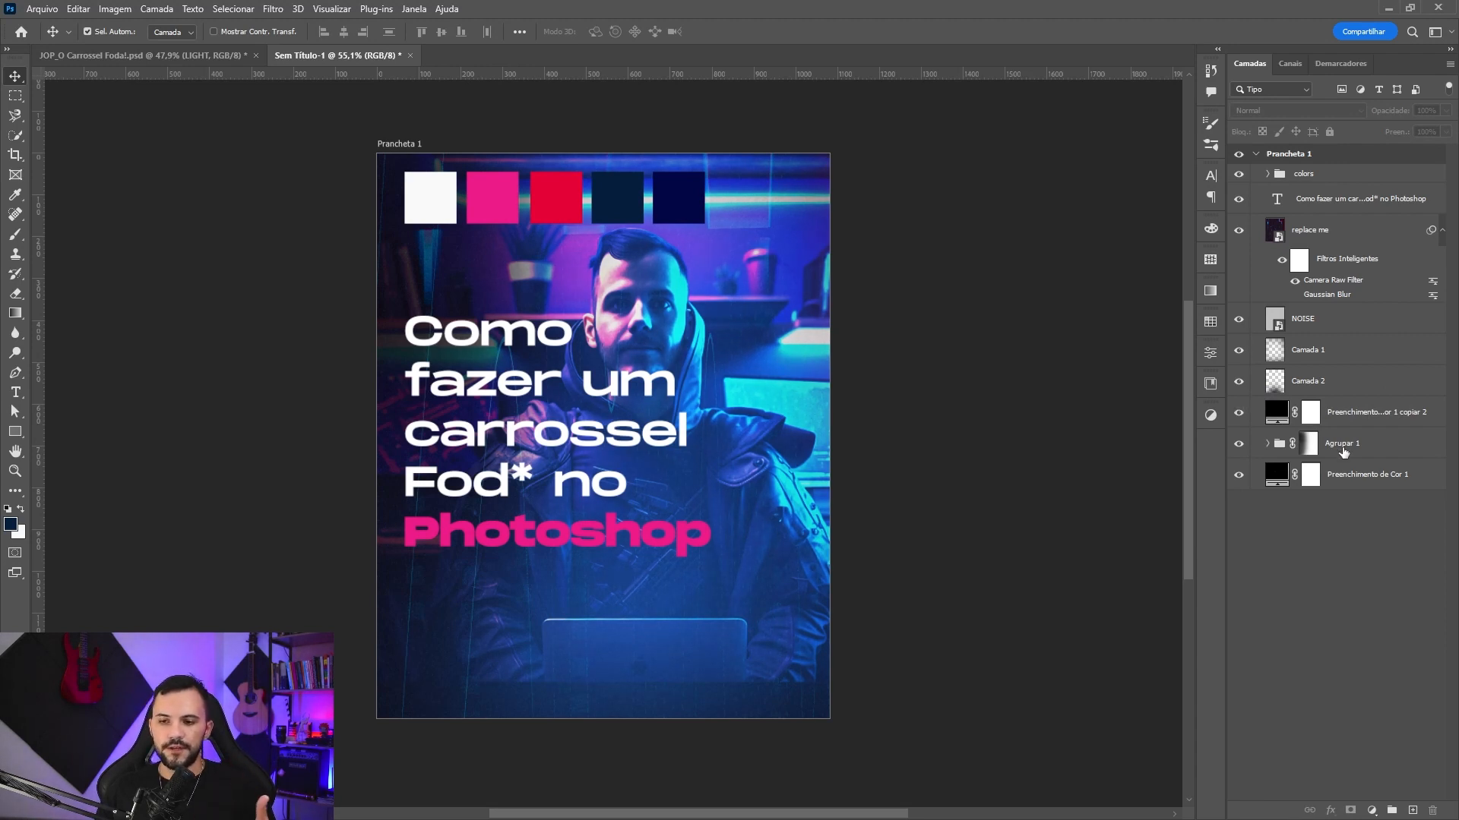
left_click(1339, 417)
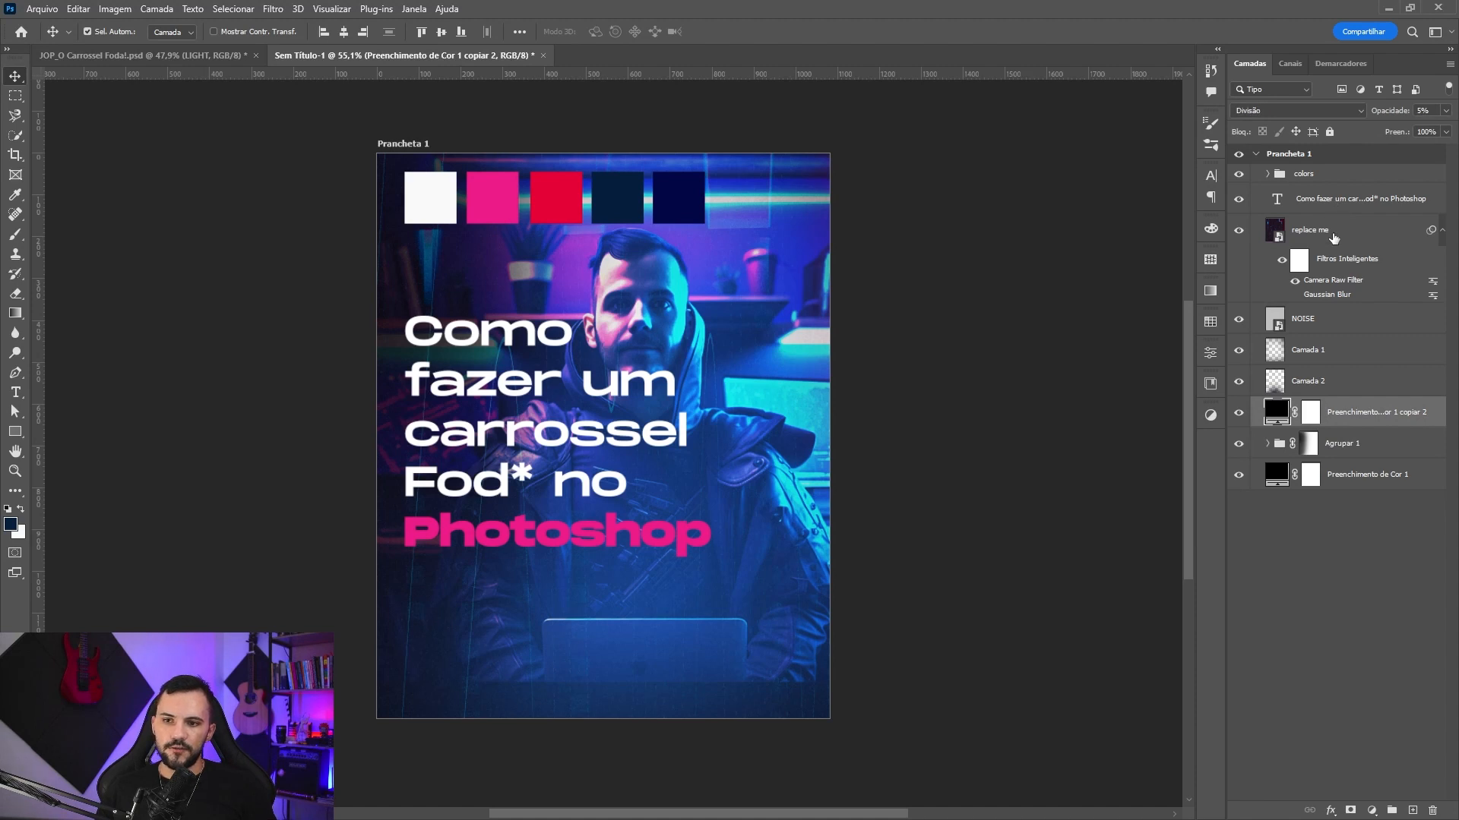
- Group all layers from "replace me" down to Preenchimento de Cor 1, name the group "background" and toggle its visibility
left_click(1333, 237)
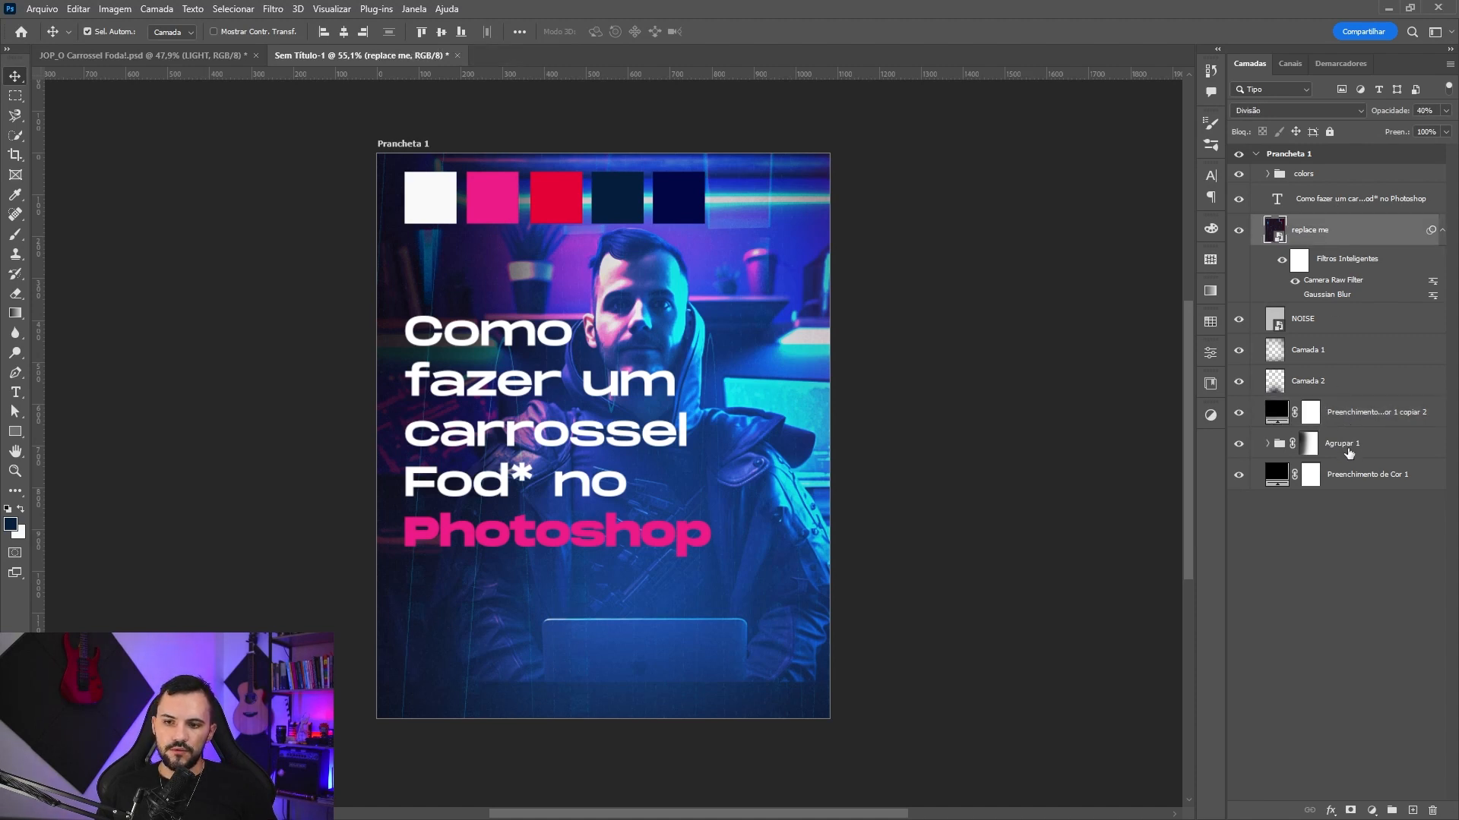
left_click(1350, 477, "shift")
key("ctrl")
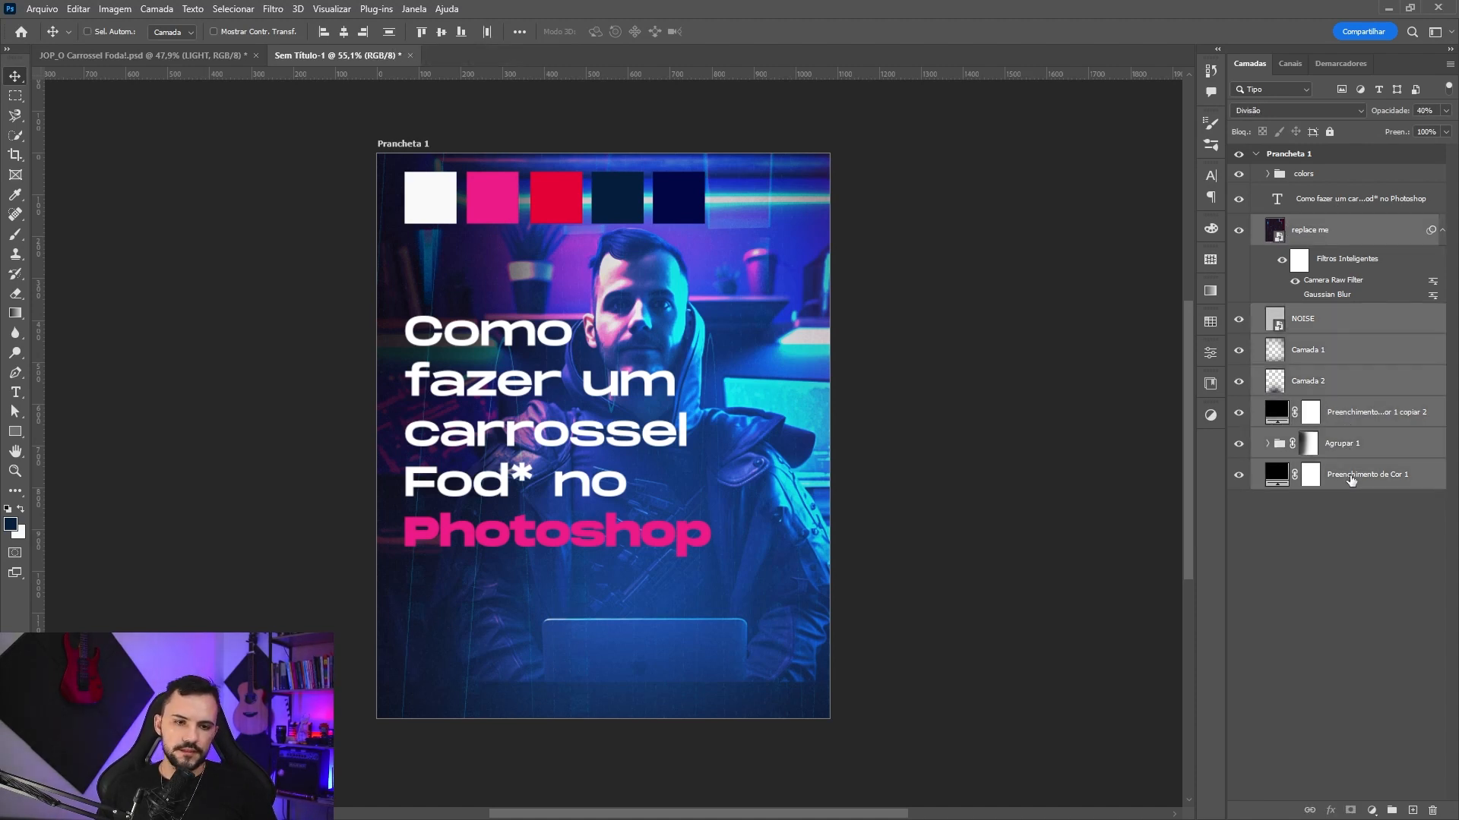
key("ctrl+g")
double_click(1308, 225)
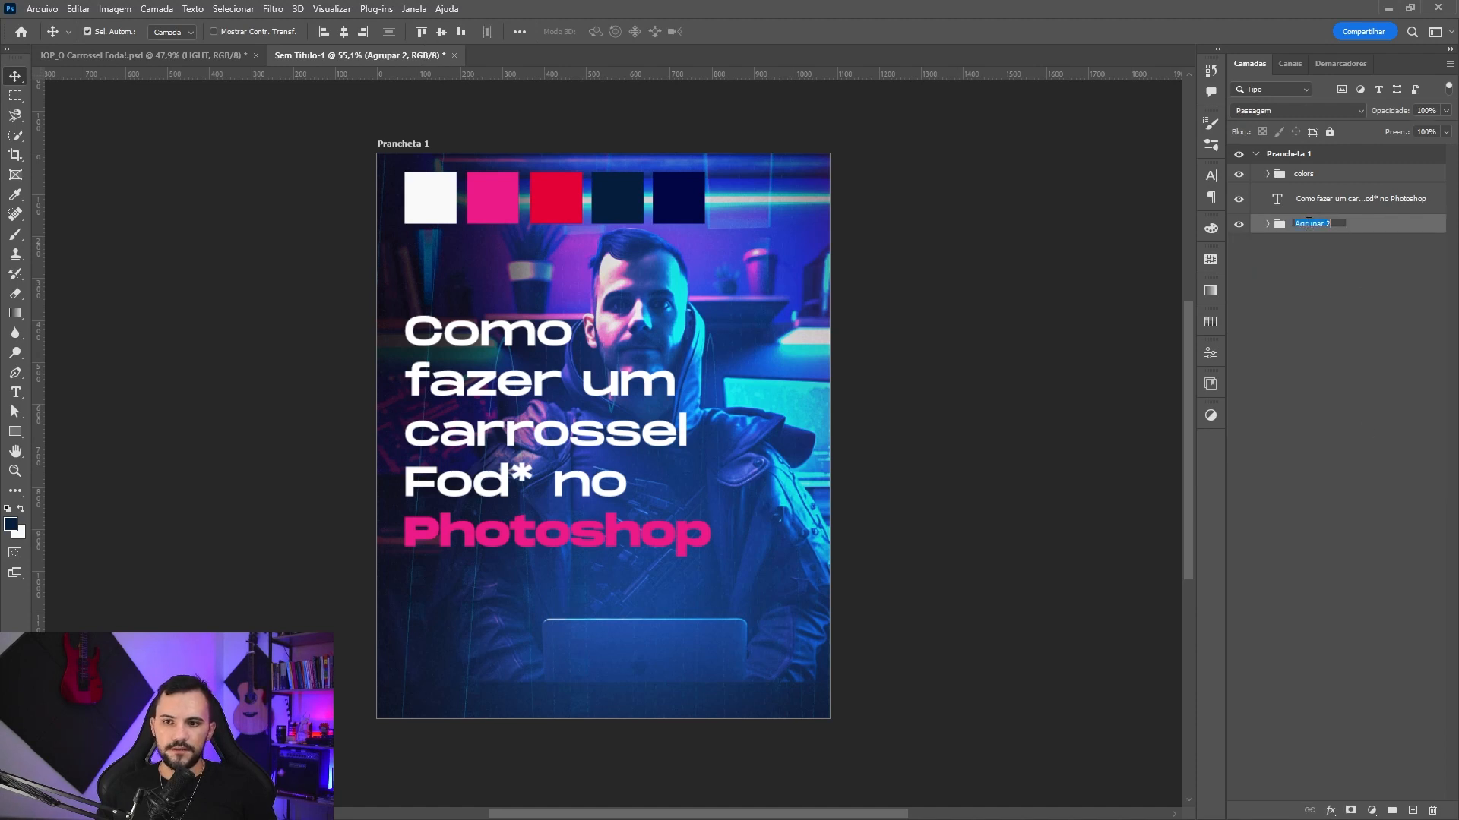
type("background")
key("Return")
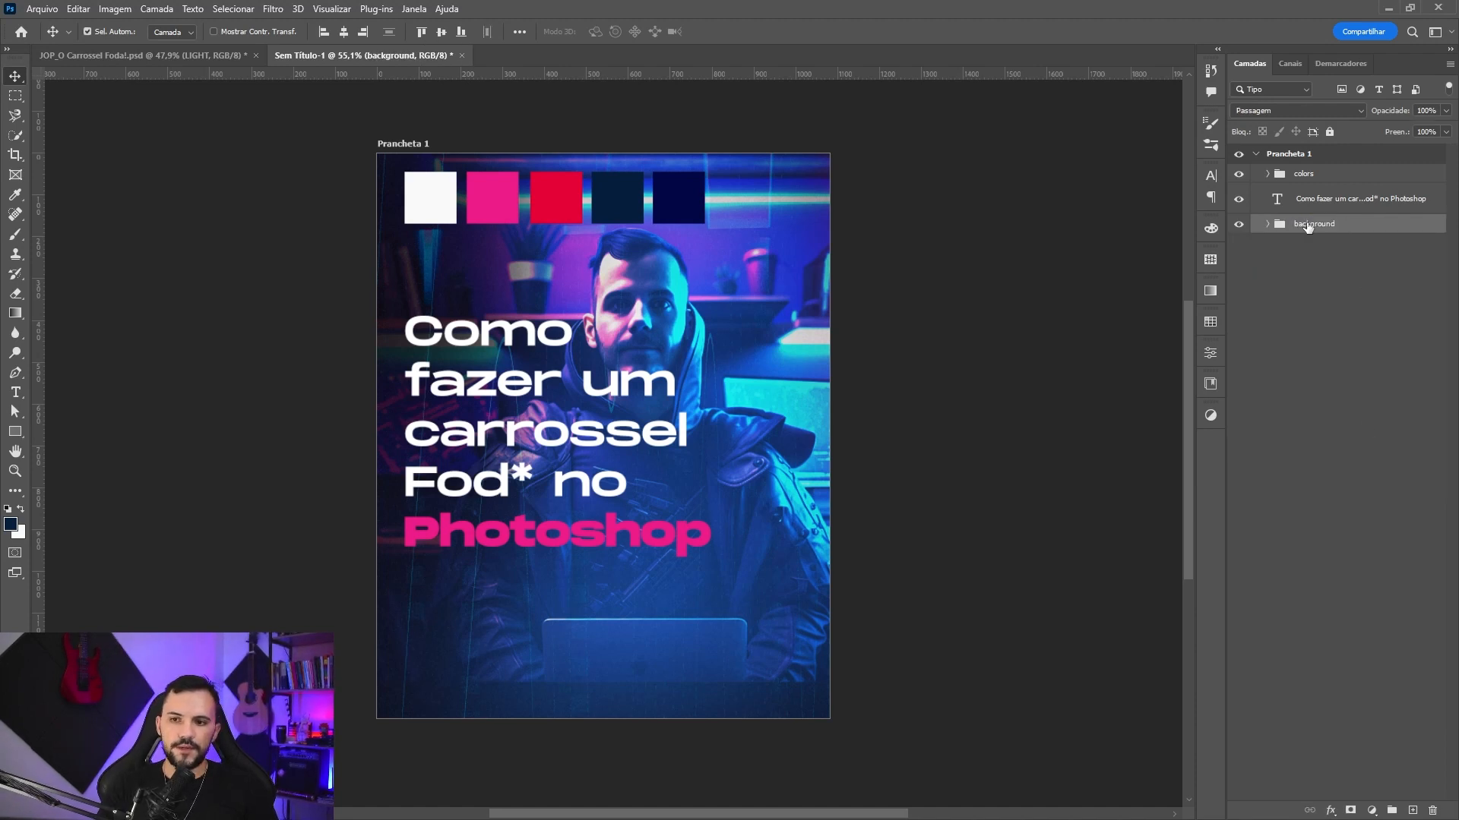
left_click(1238, 225)
left_click(1239, 226)
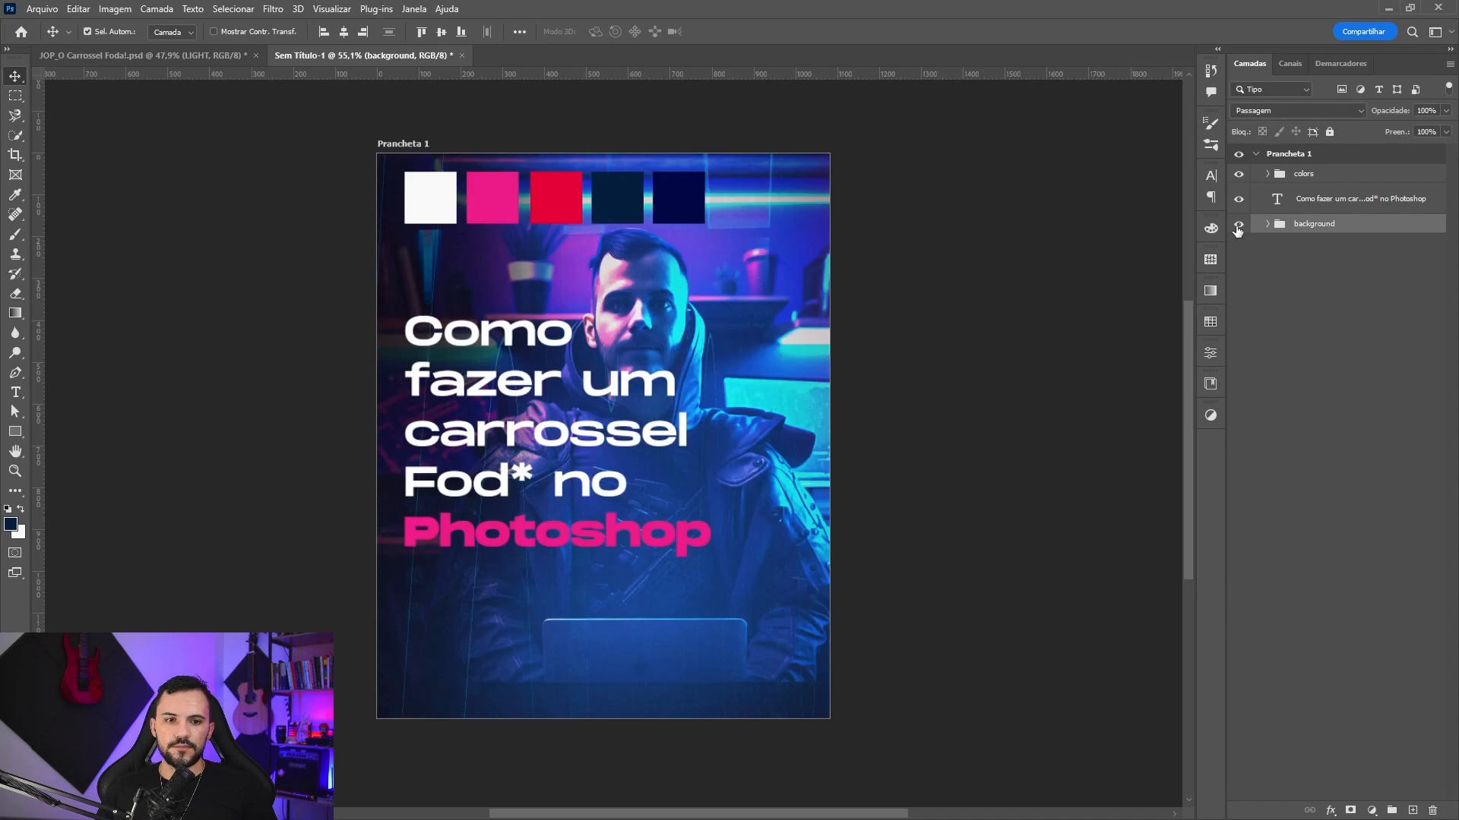
- Paste the copied logo layer directly above the background group
left_click(1307, 200)
left_click(1307, 224)
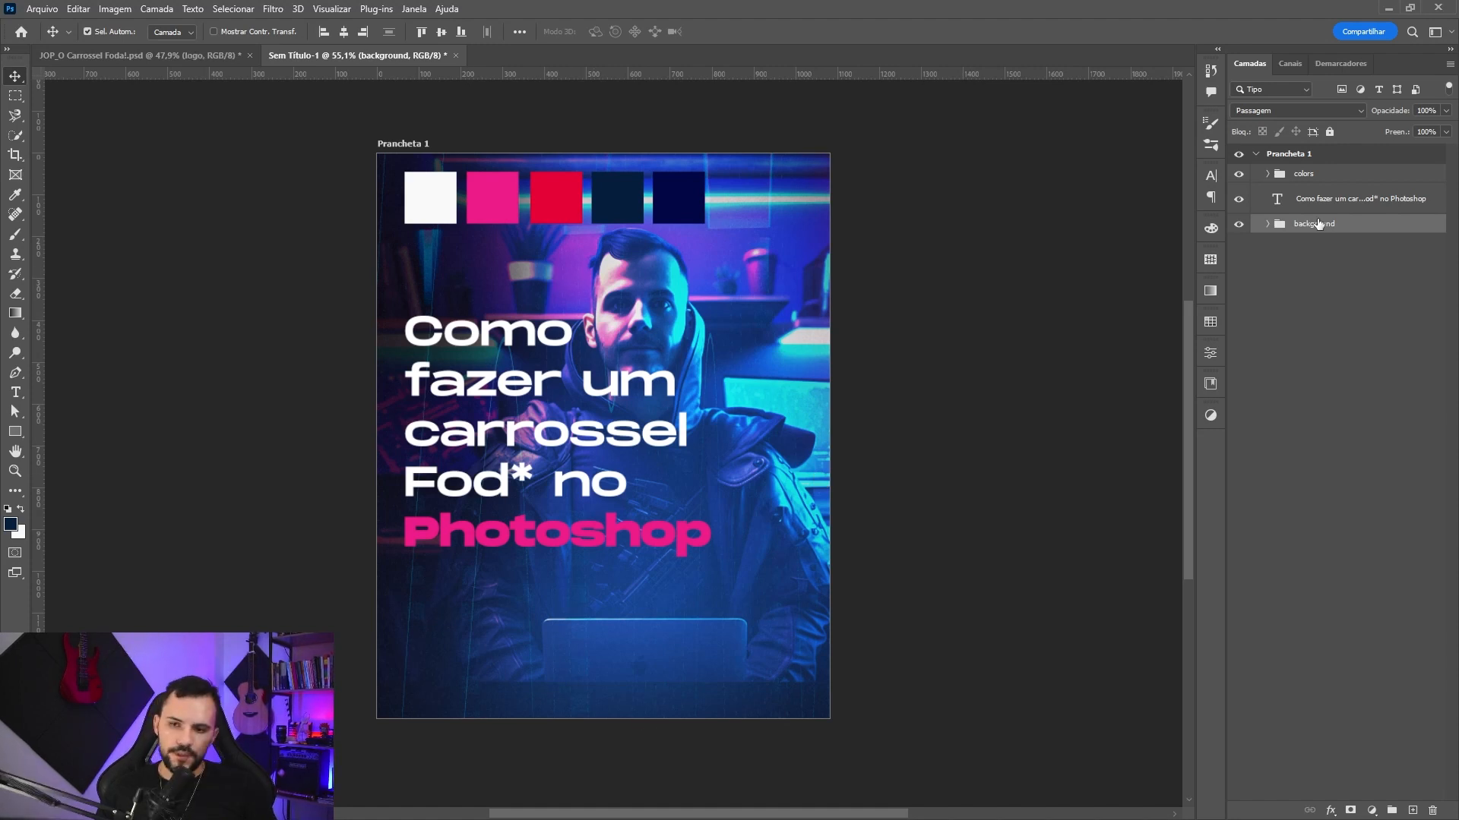
key("ctrl+v")
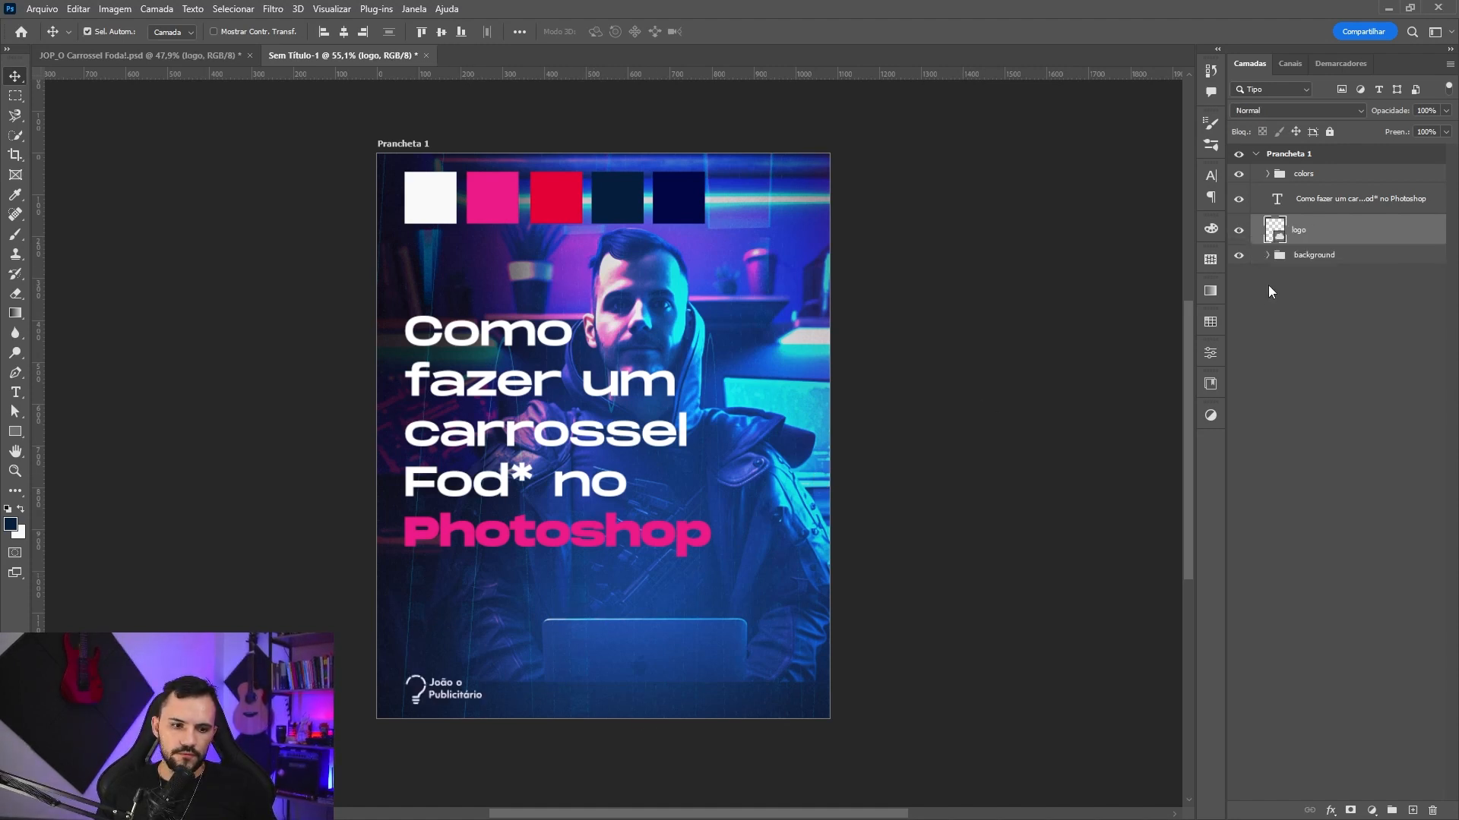
- Draw a vertical rectangle about 121 px wide and 1352 px high along the artboard's right edge, without a stroke
left_click_drag(42, 441, 36, 274)
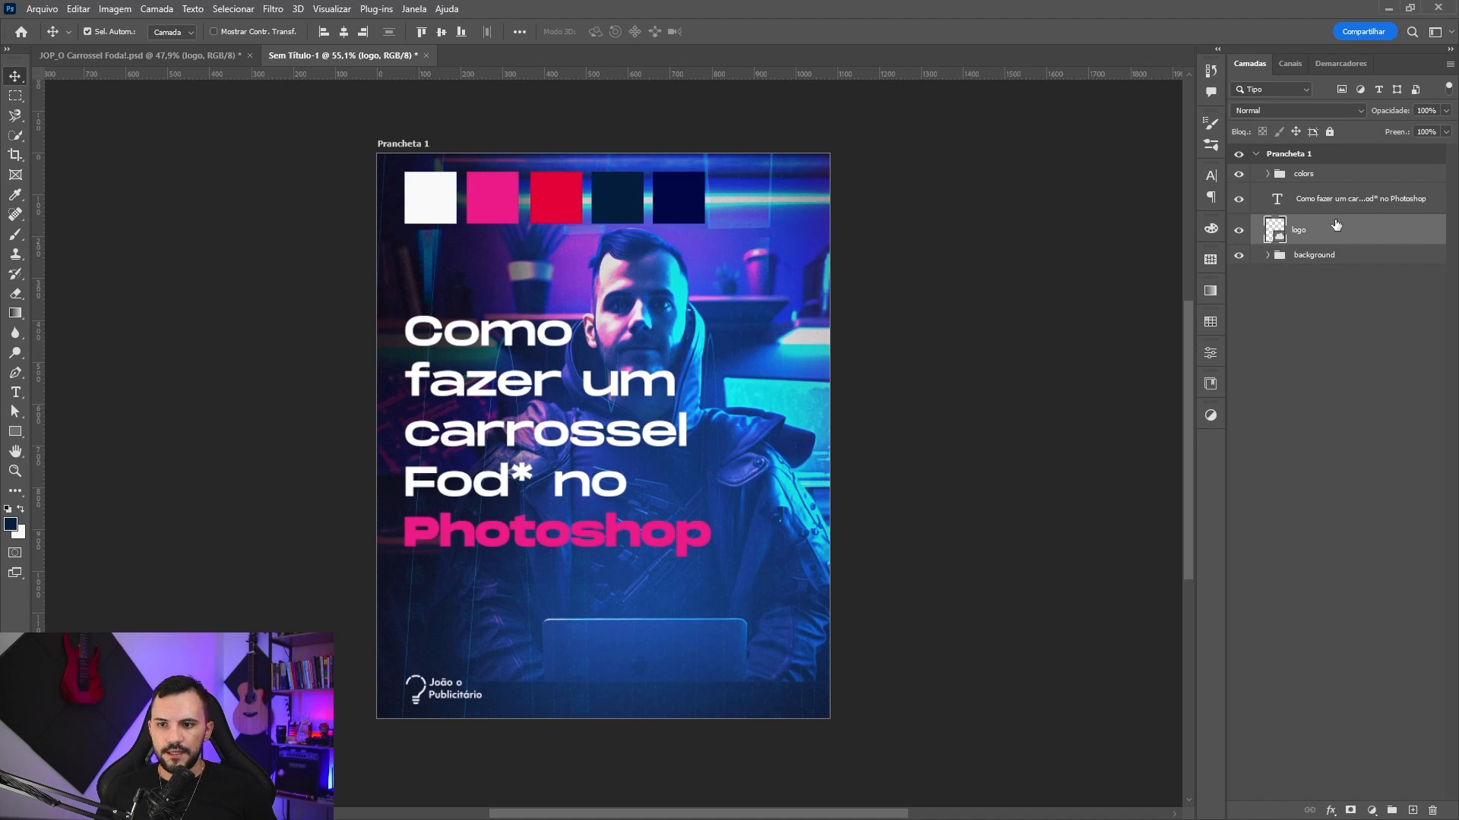
left_click(15, 432)
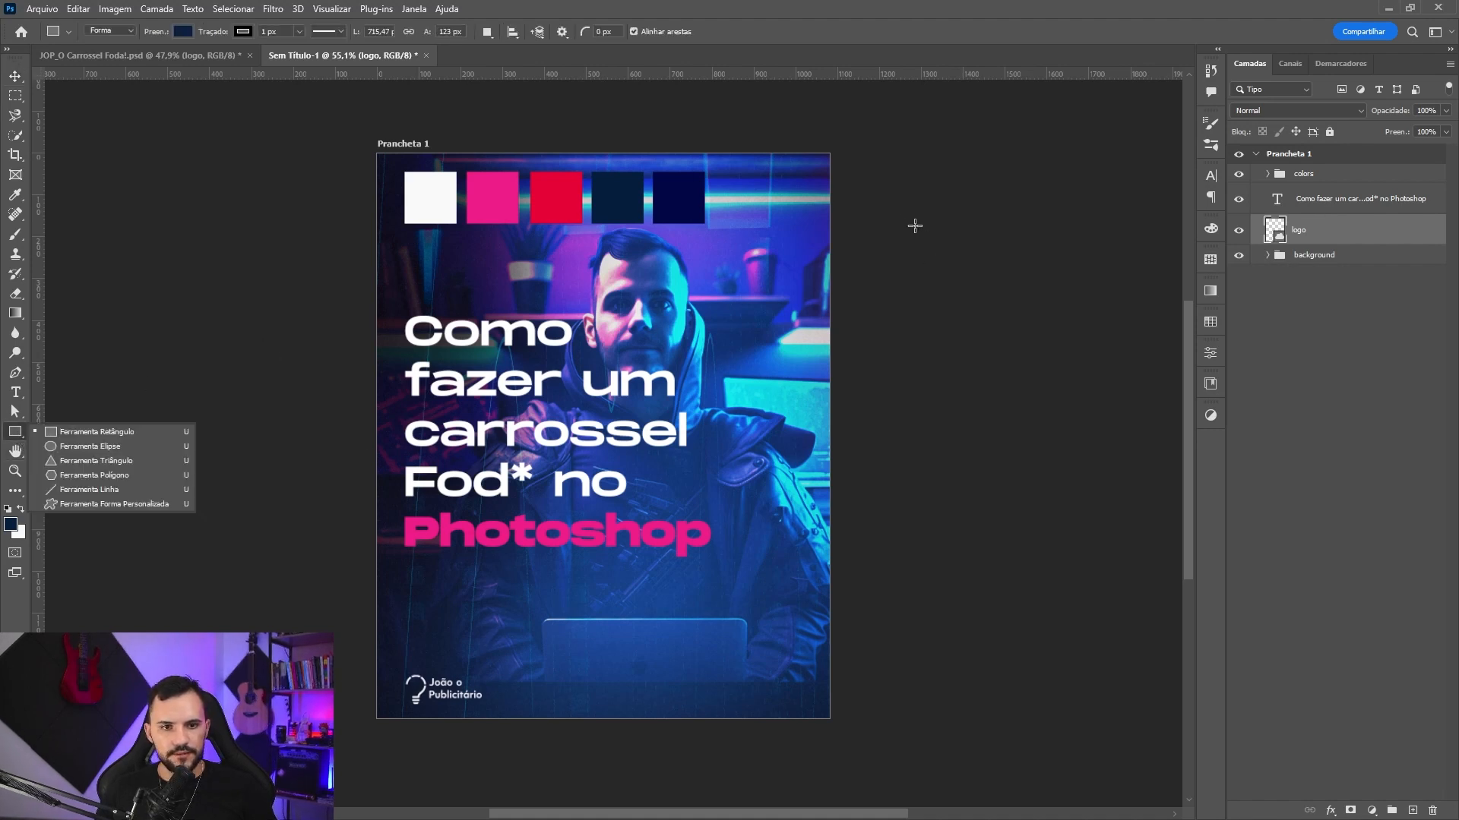
left_click_drag(783, 155, 831, 719)
left_click(1036, 527)
left_click(1004, 553)
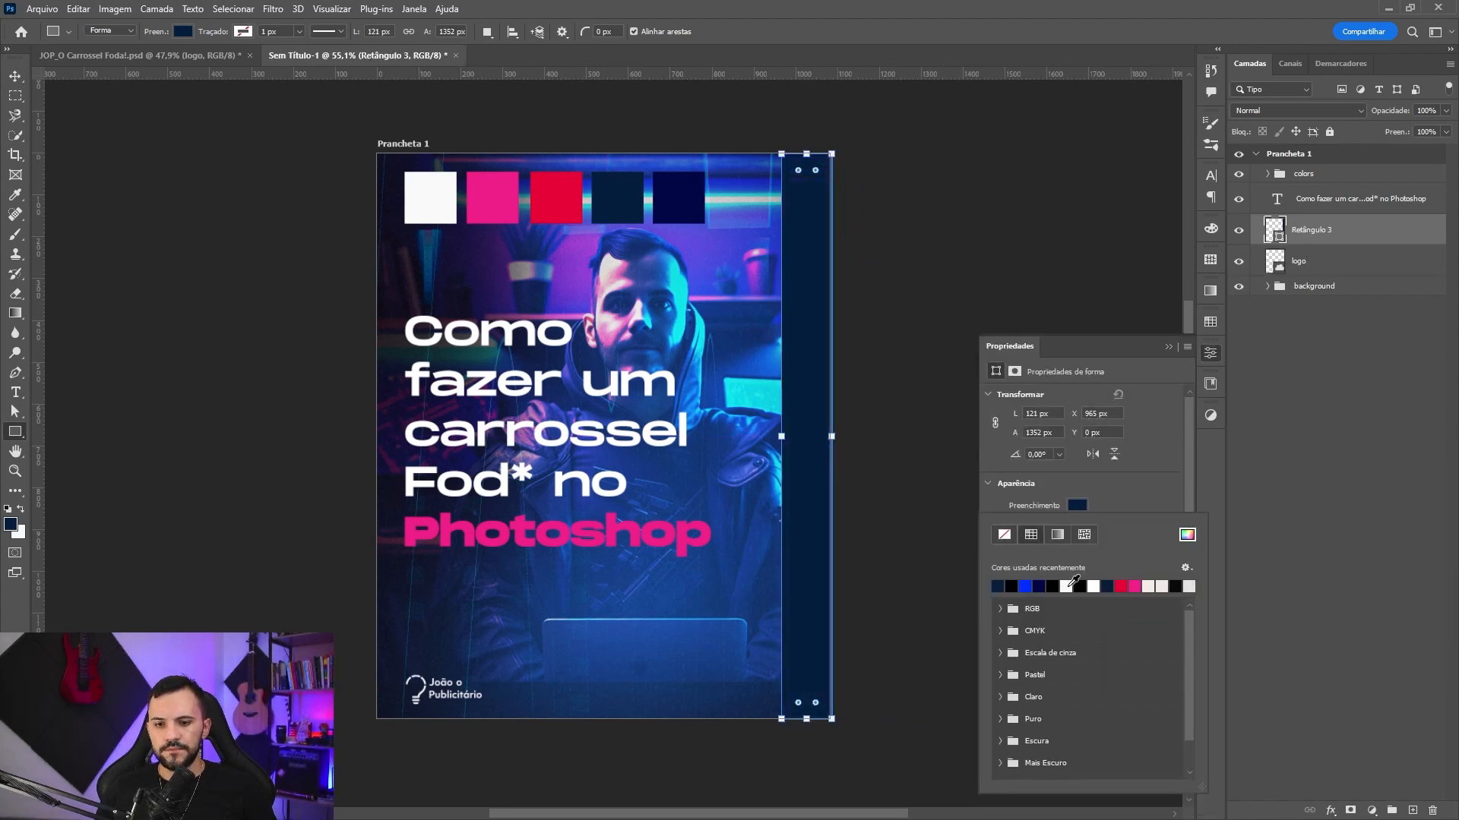
- Fill the tall rectangle with the recently used off-white f9f9f9 and check its colour value
double_click(1065, 585)
left_click(1077, 505)
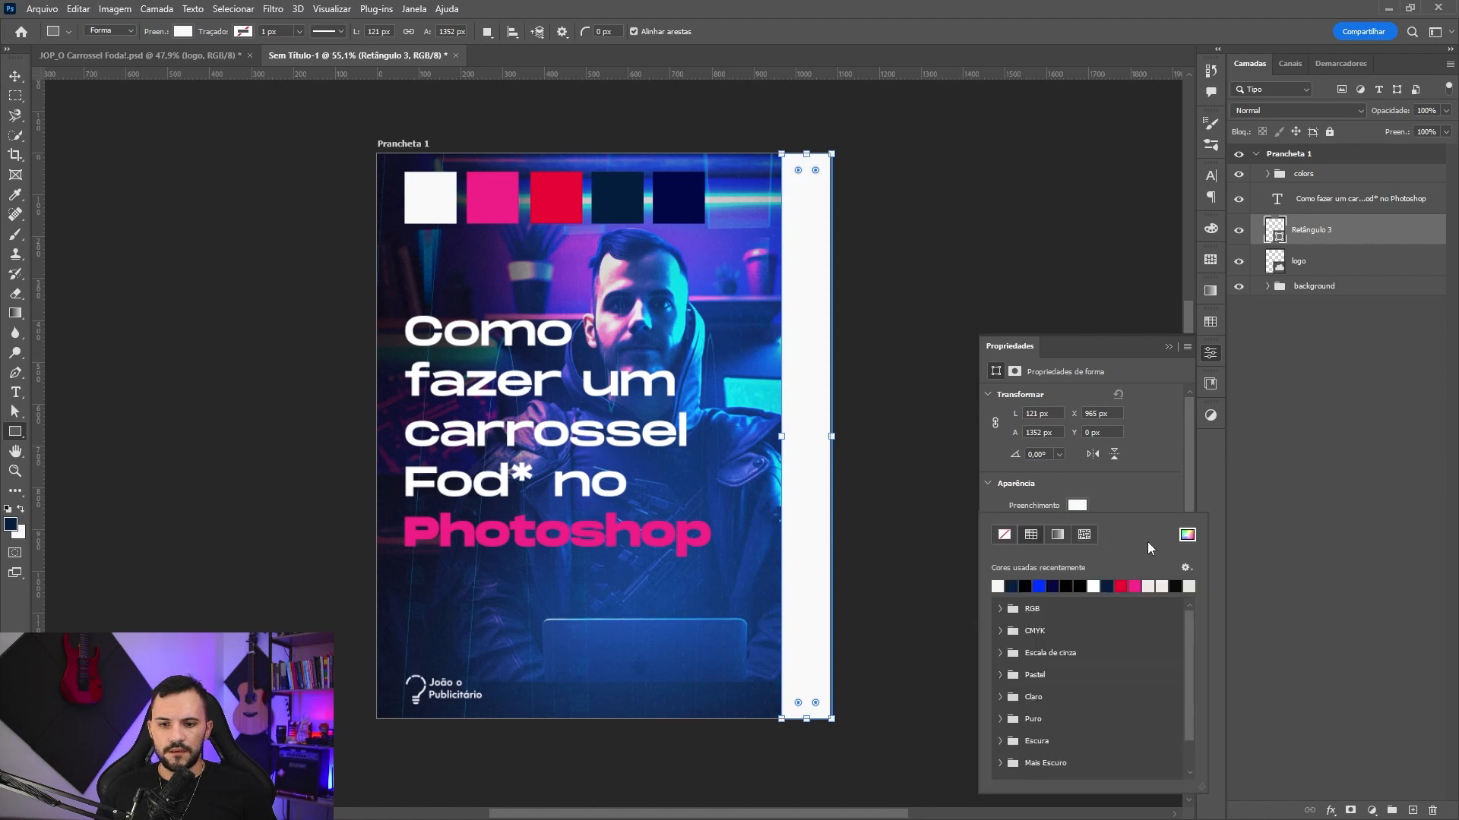
left_click(1183, 537)
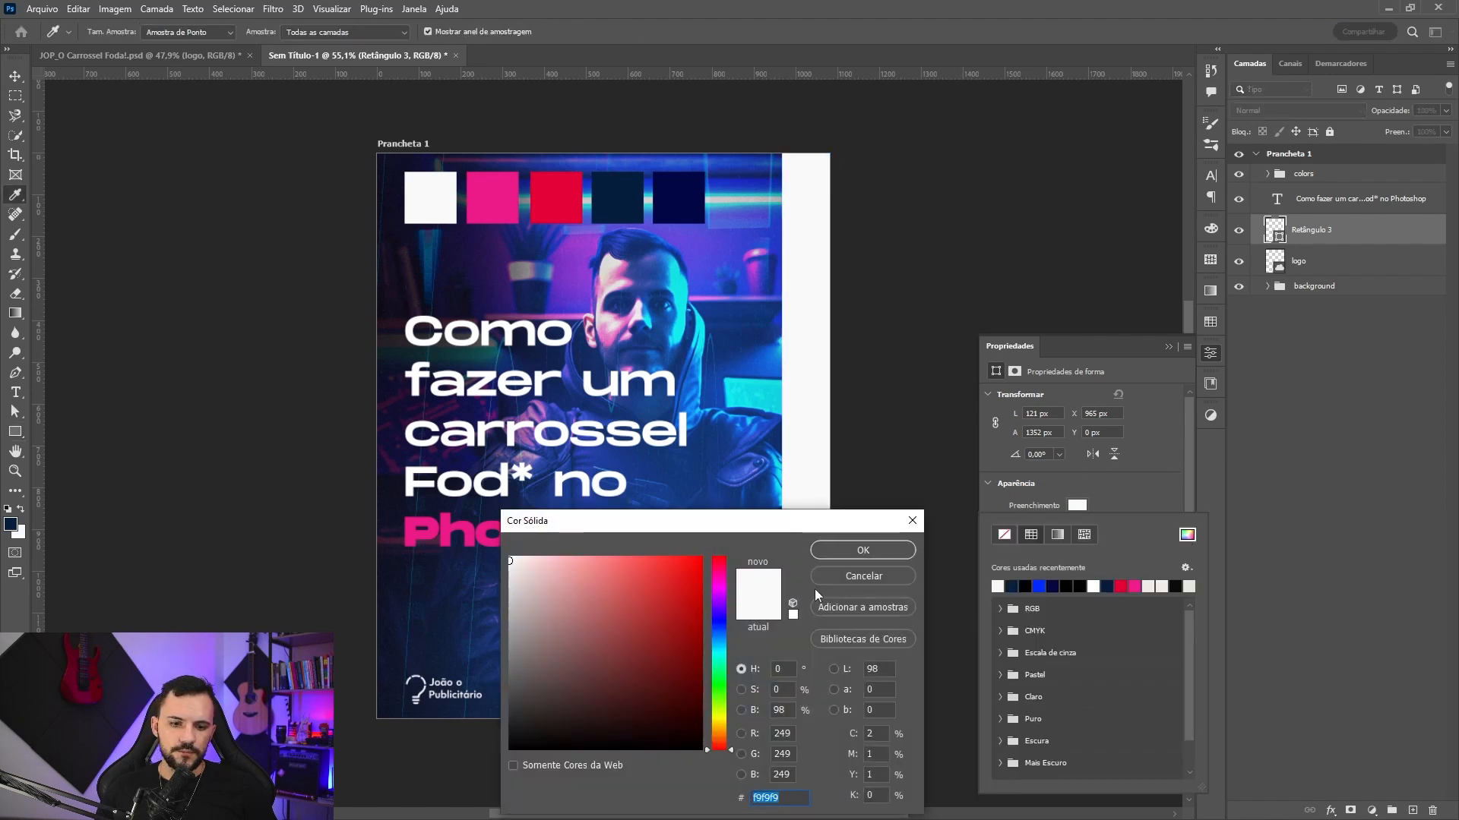
left_click(865, 576)
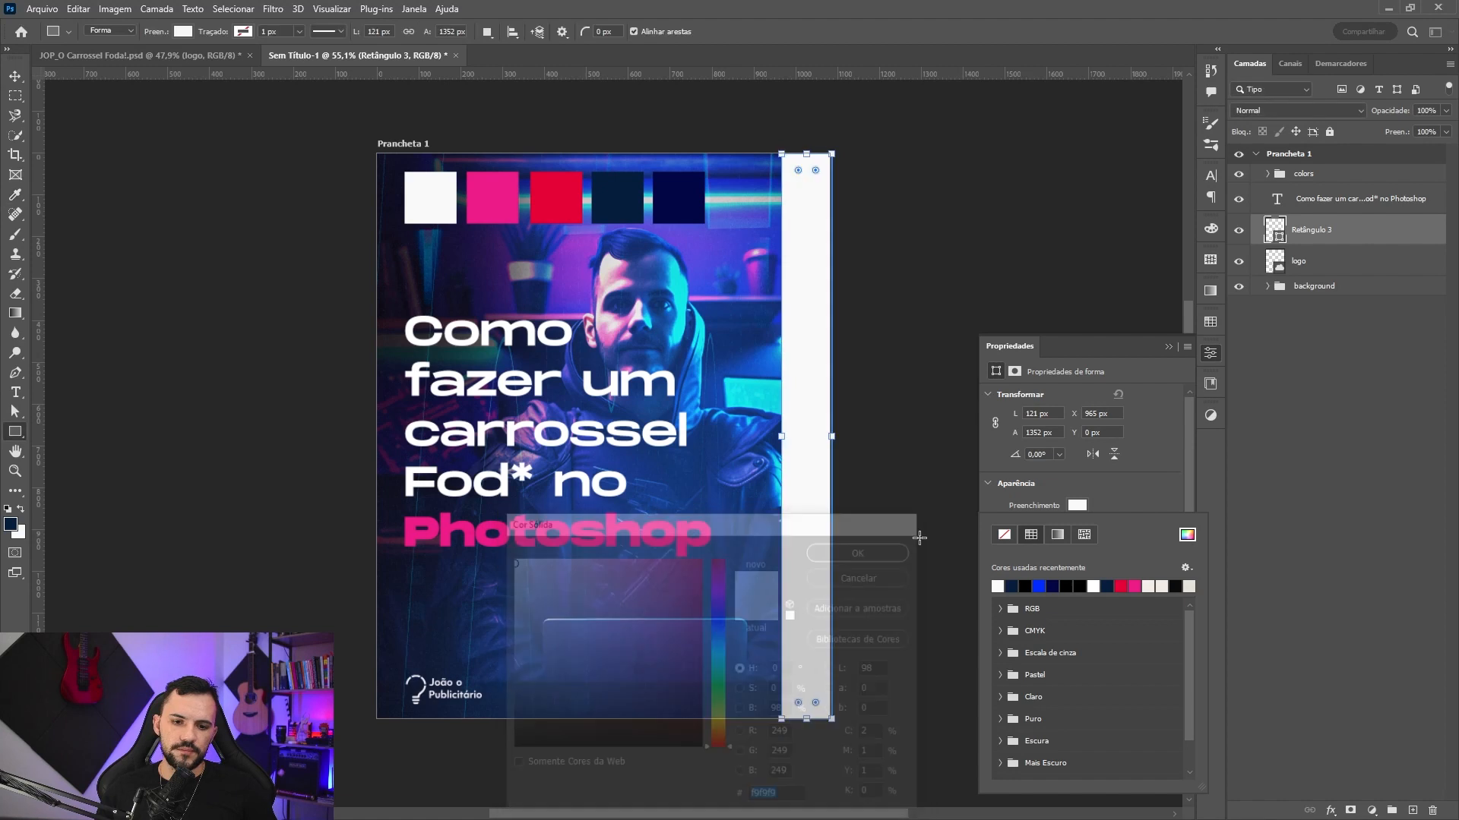
- Widen the off-white rectangle to about 240 px, extending past the artboard's right edge, and round its corners about 54 px
left_click_drag(778, 439, 770, 438)
left_click_drag(787, 171, 793, 176)
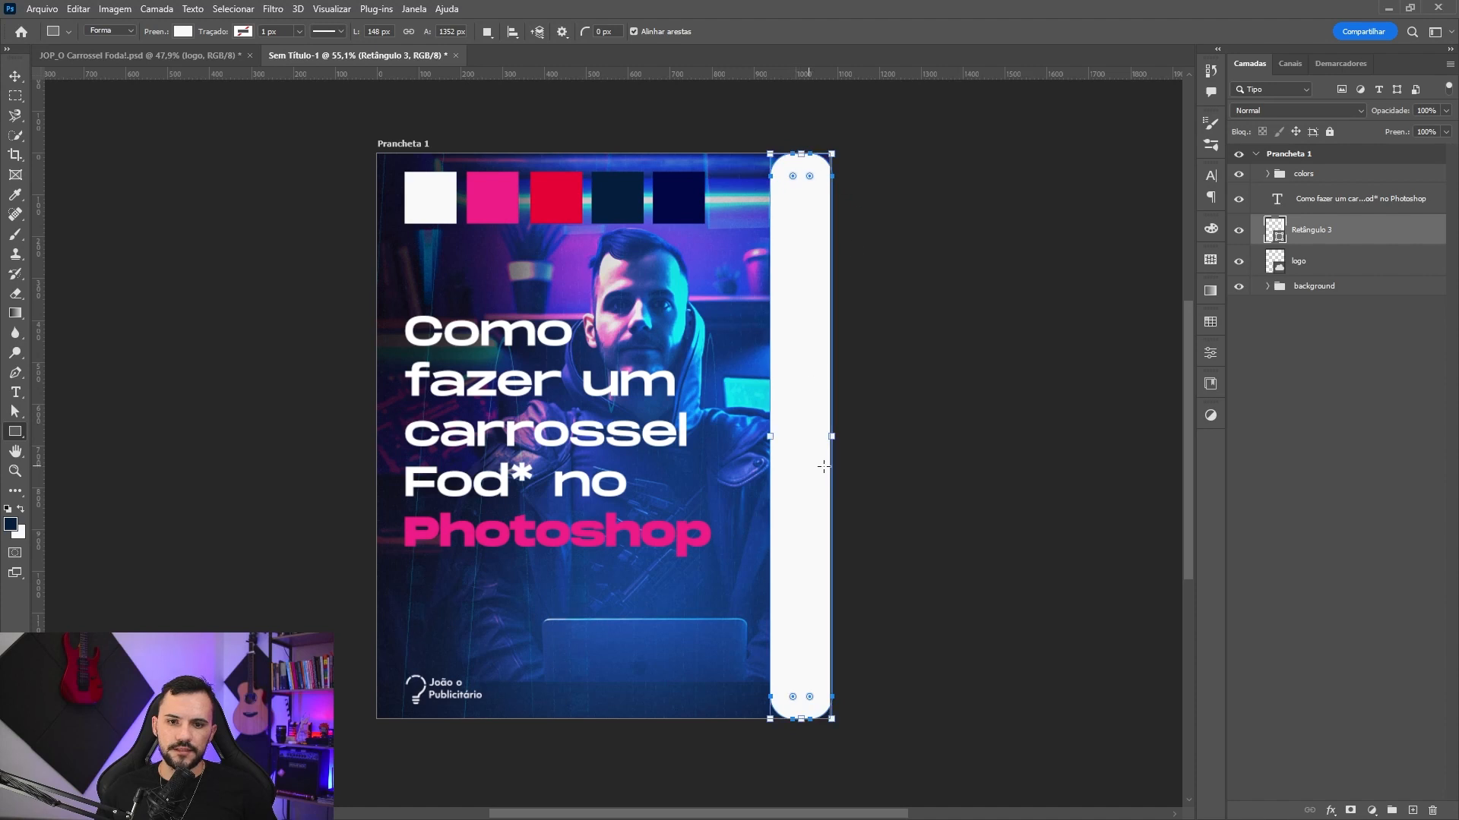
left_click_drag(834, 439, 869, 437)
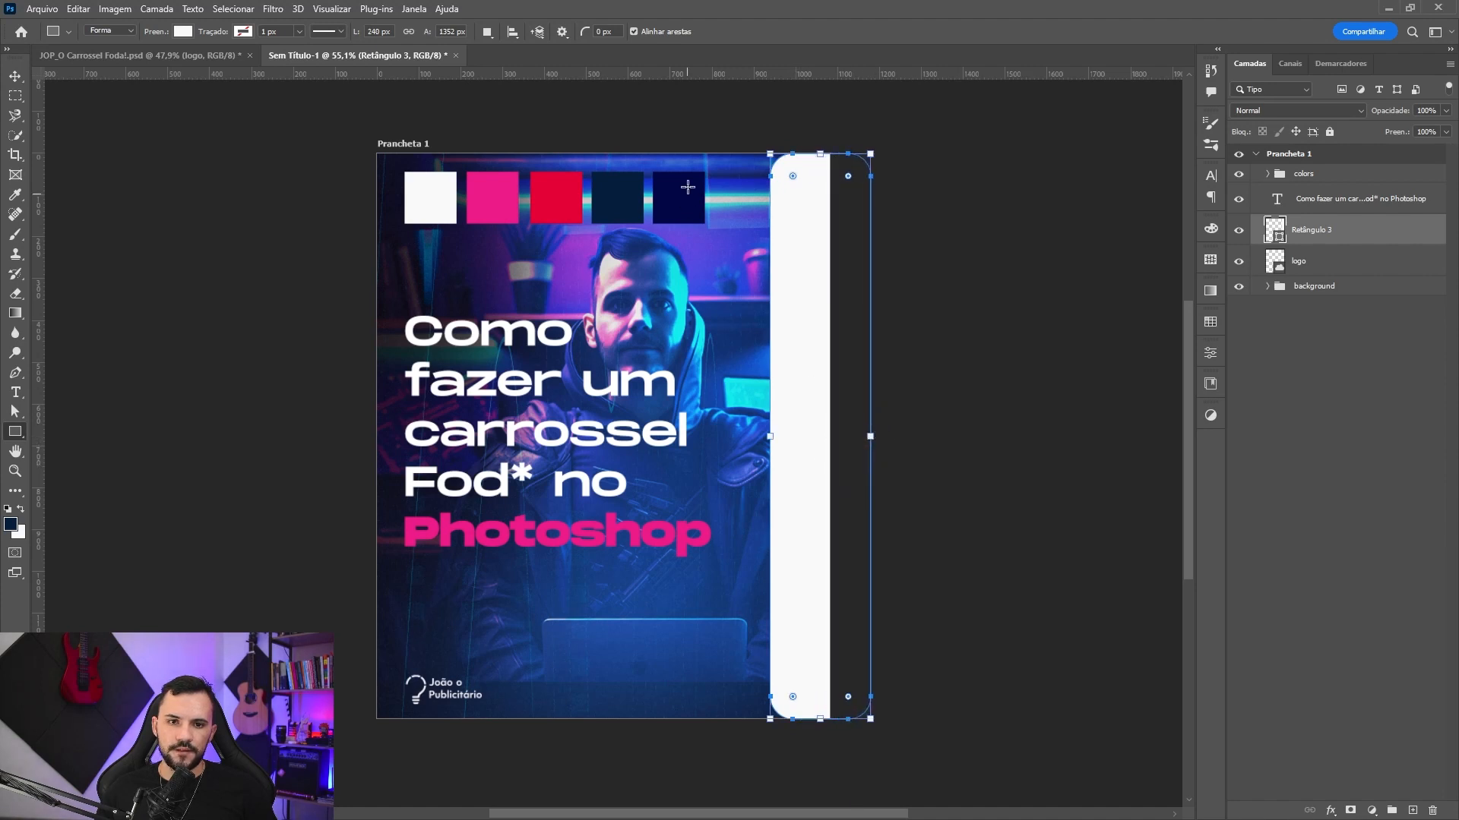
- Set all four corner radii of Retângulo 3 to 50 px and shift the strip slightly further into the artboard
left_click(1211, 350)
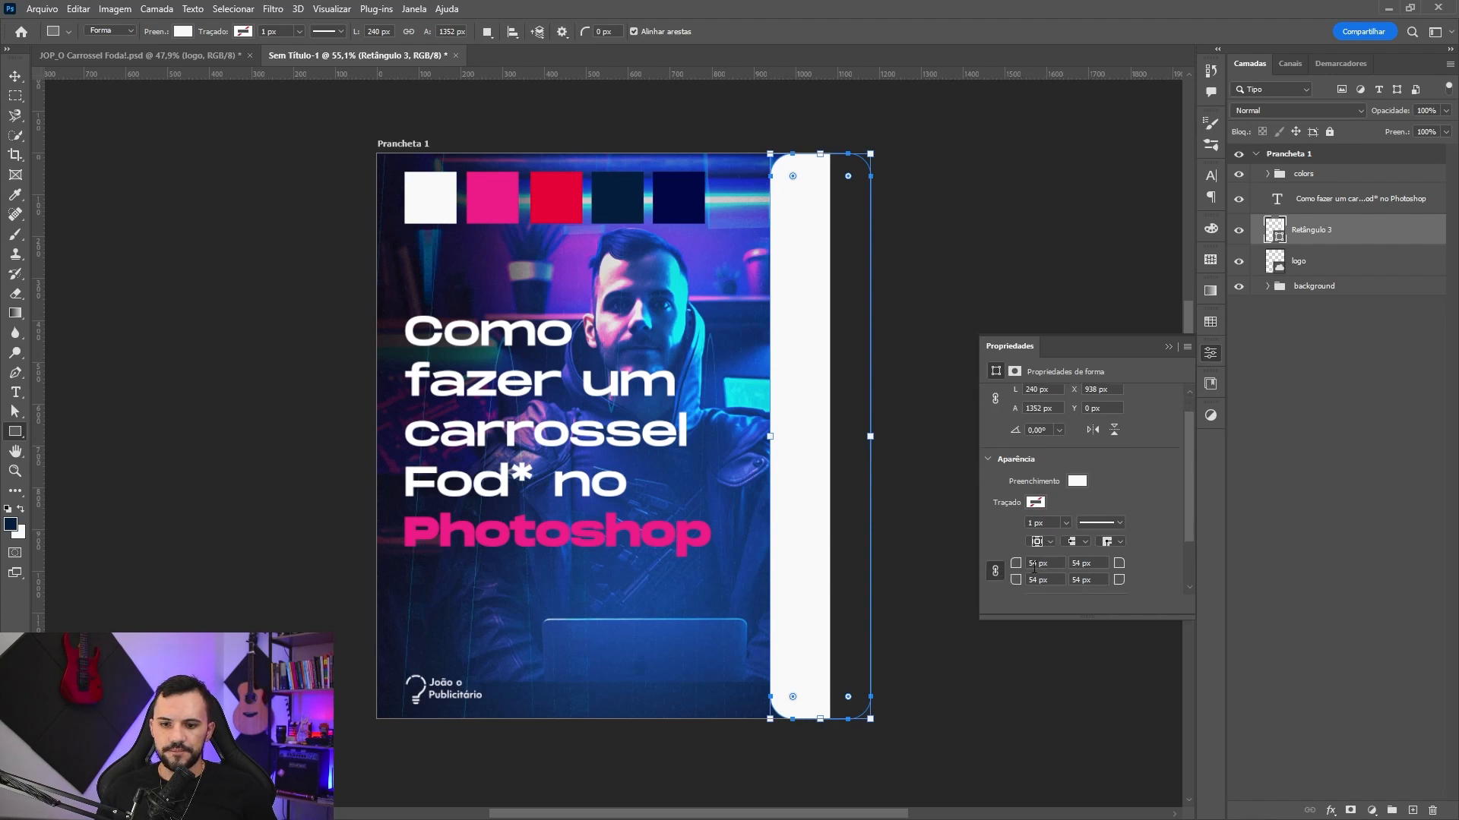
key("ctrl+a")
key("Return")
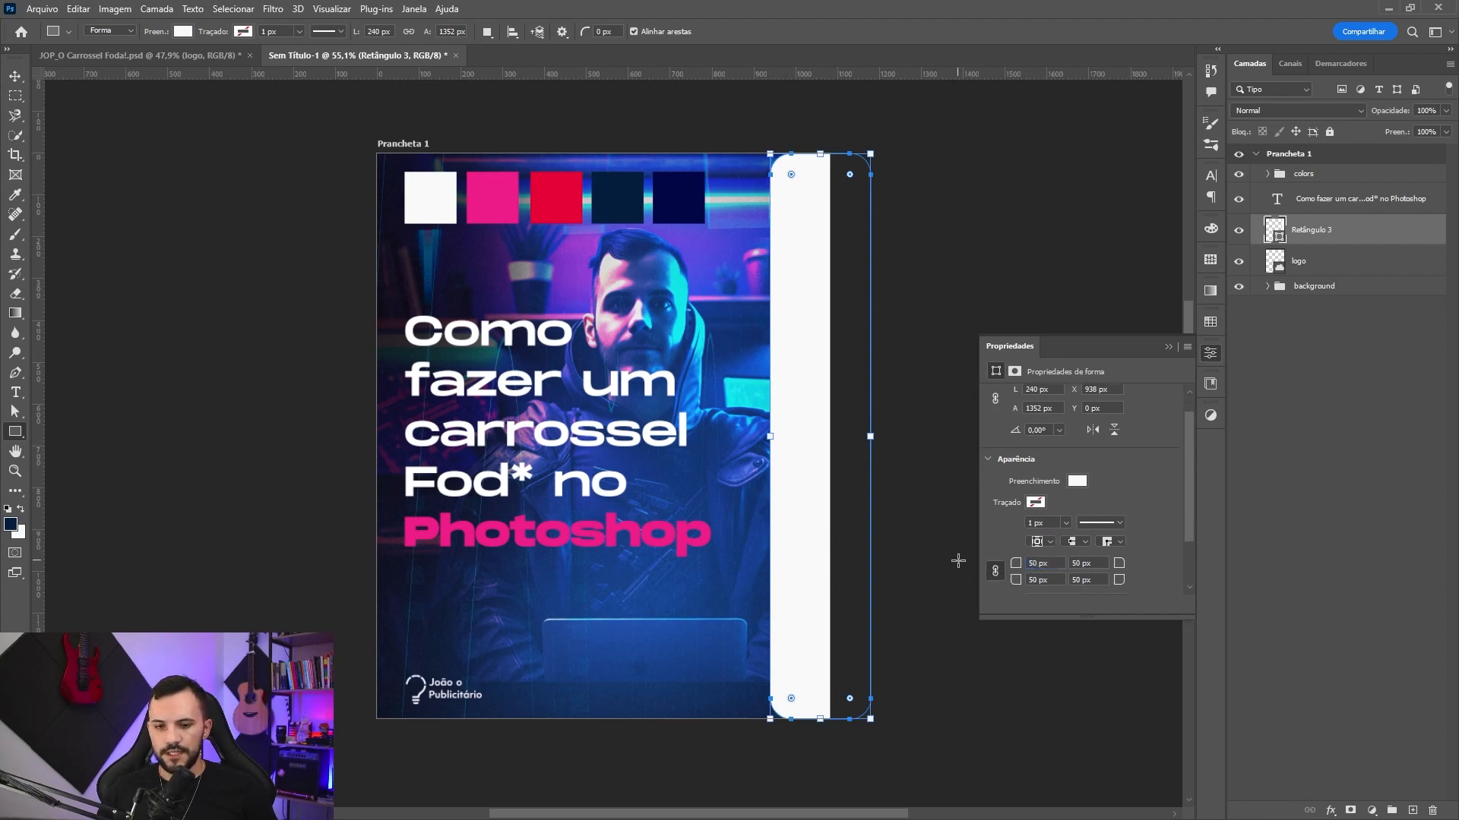
key("v")
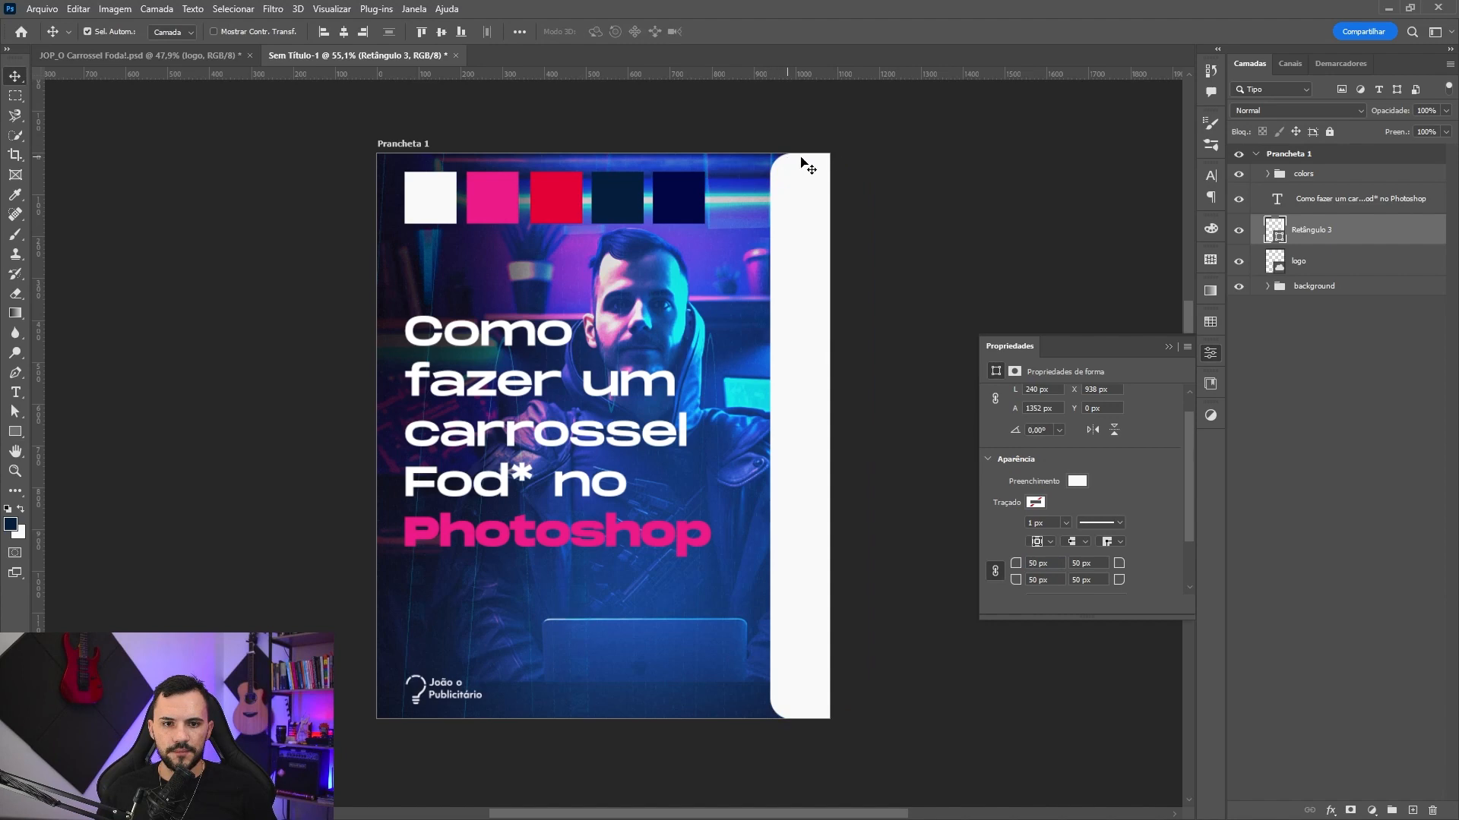
left_click(813, 466)
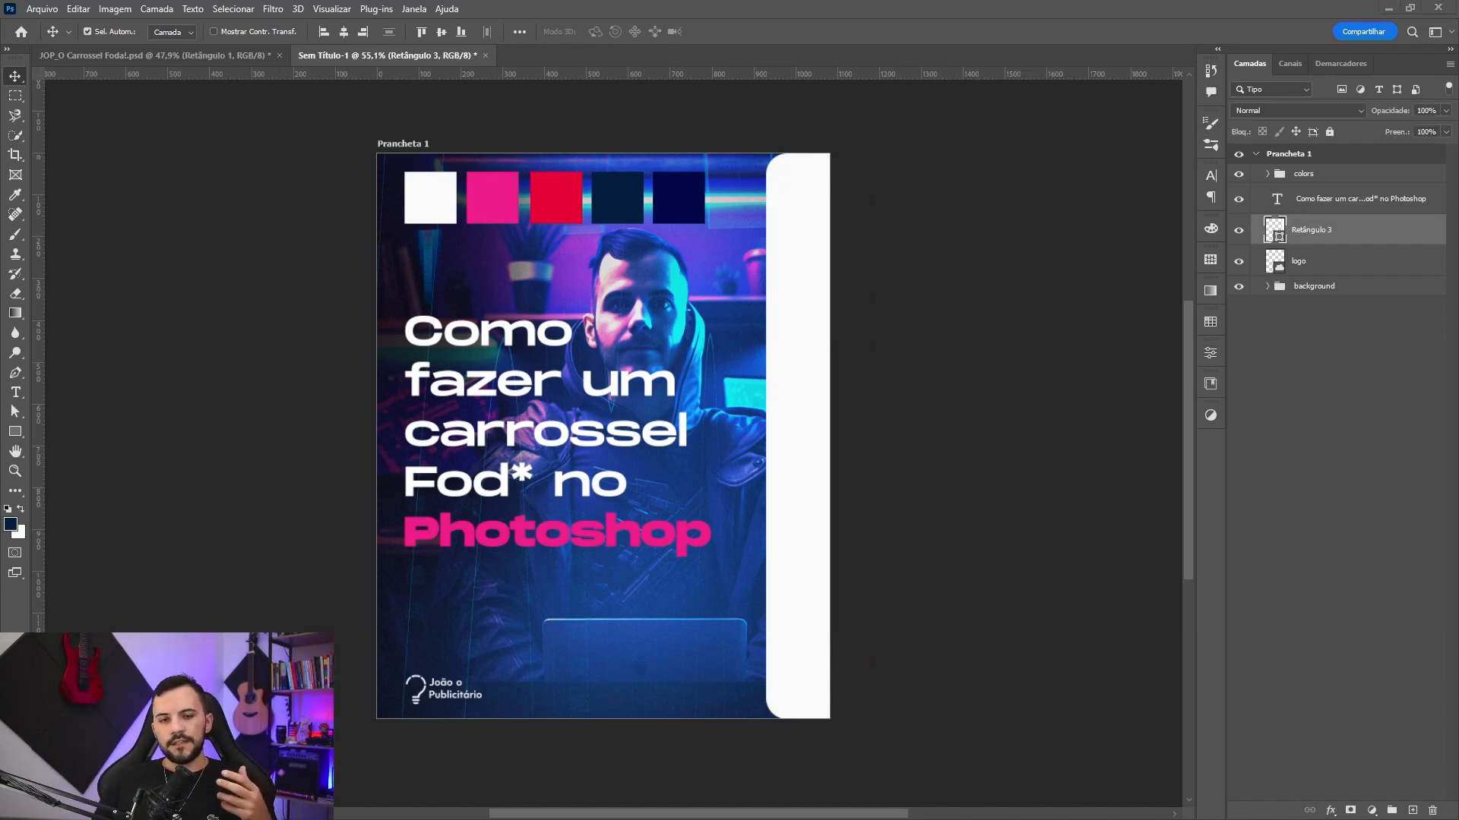
- Look through the social media icons in the PNG folder in File Explorer
left_click_drag(1458, 760, 580, 65)
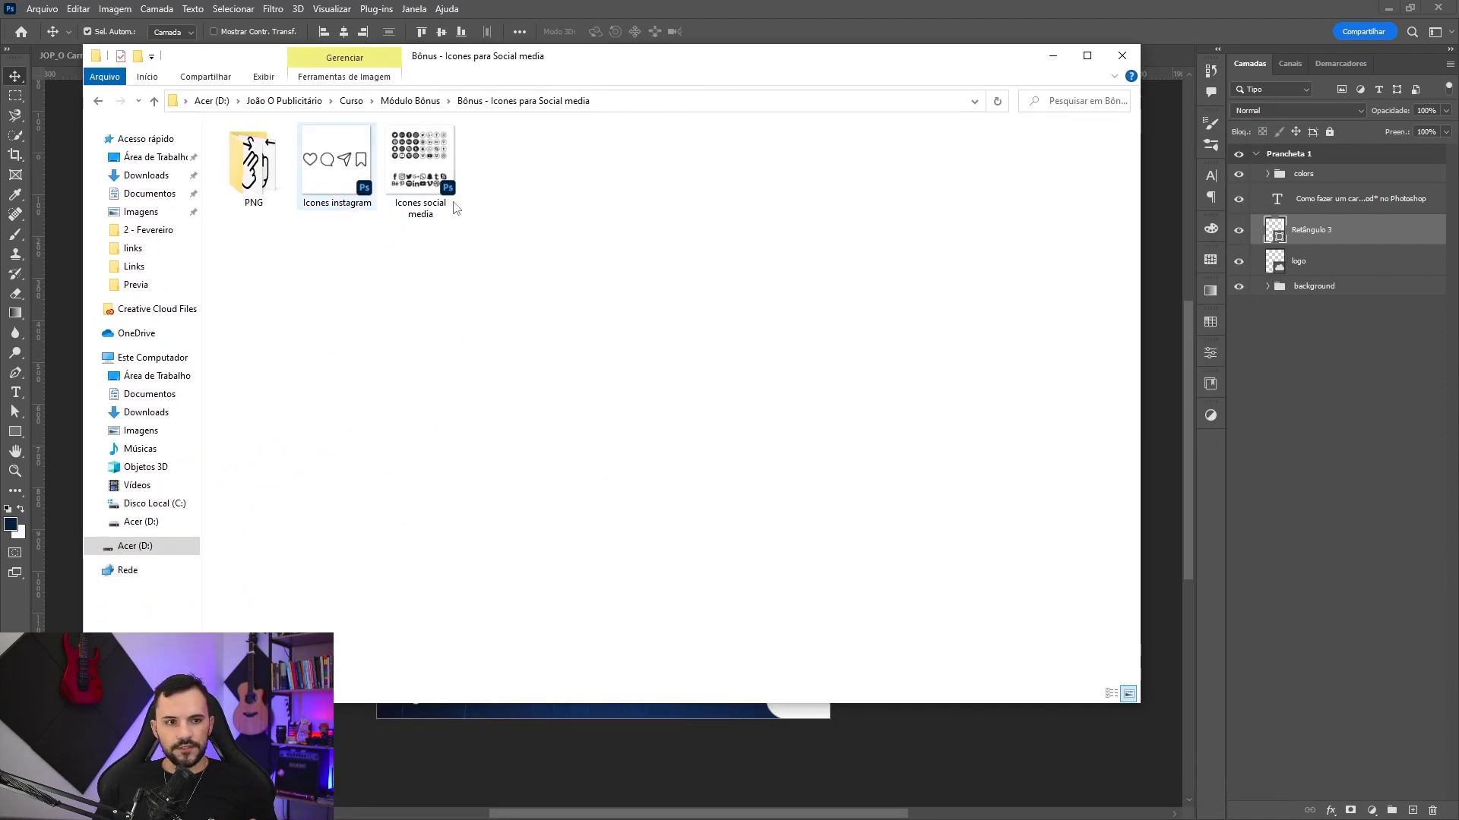
double_click(256, 181)
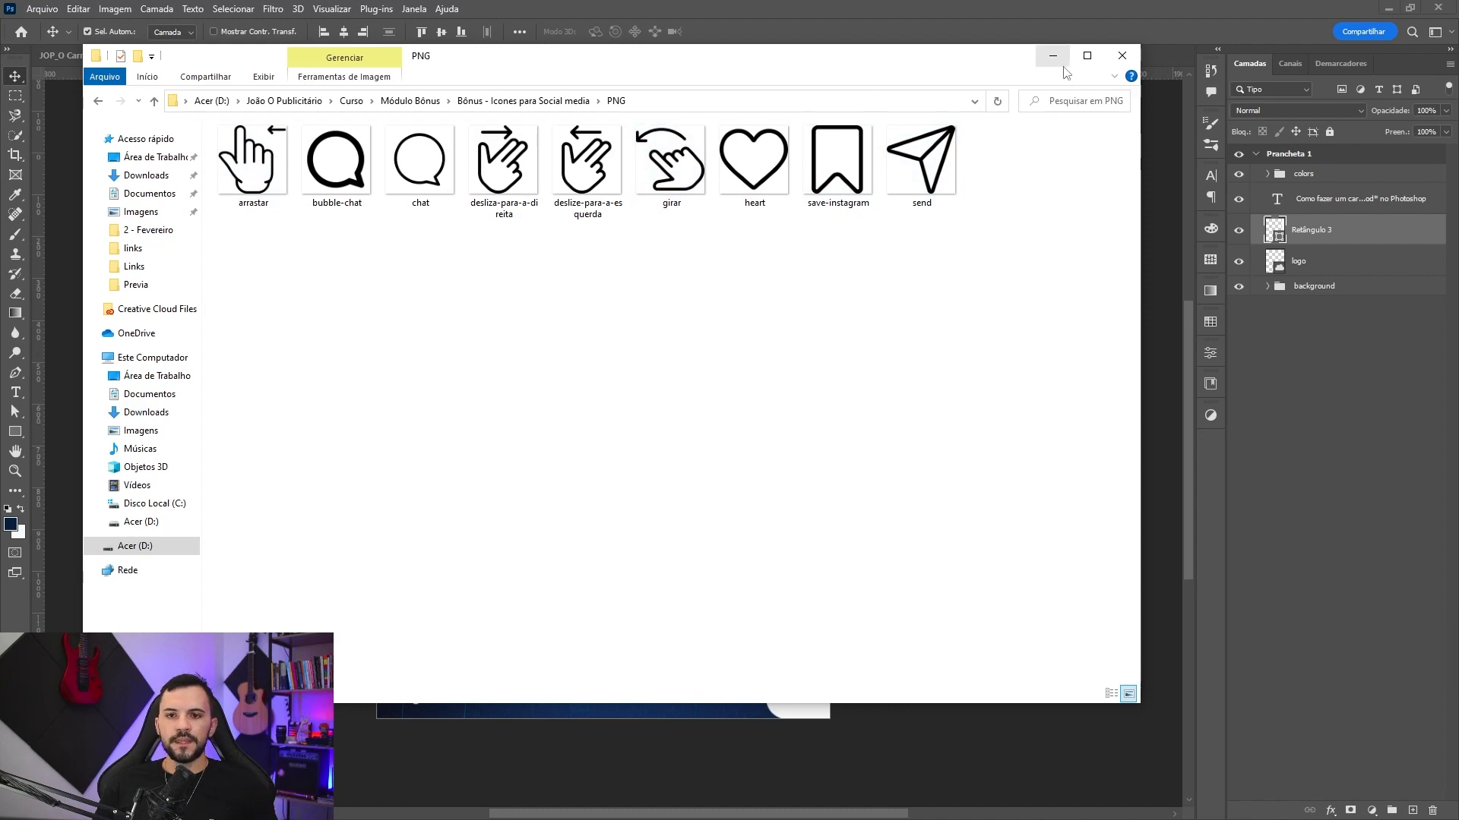
left_click_drag(956, 61, 1458, 32)
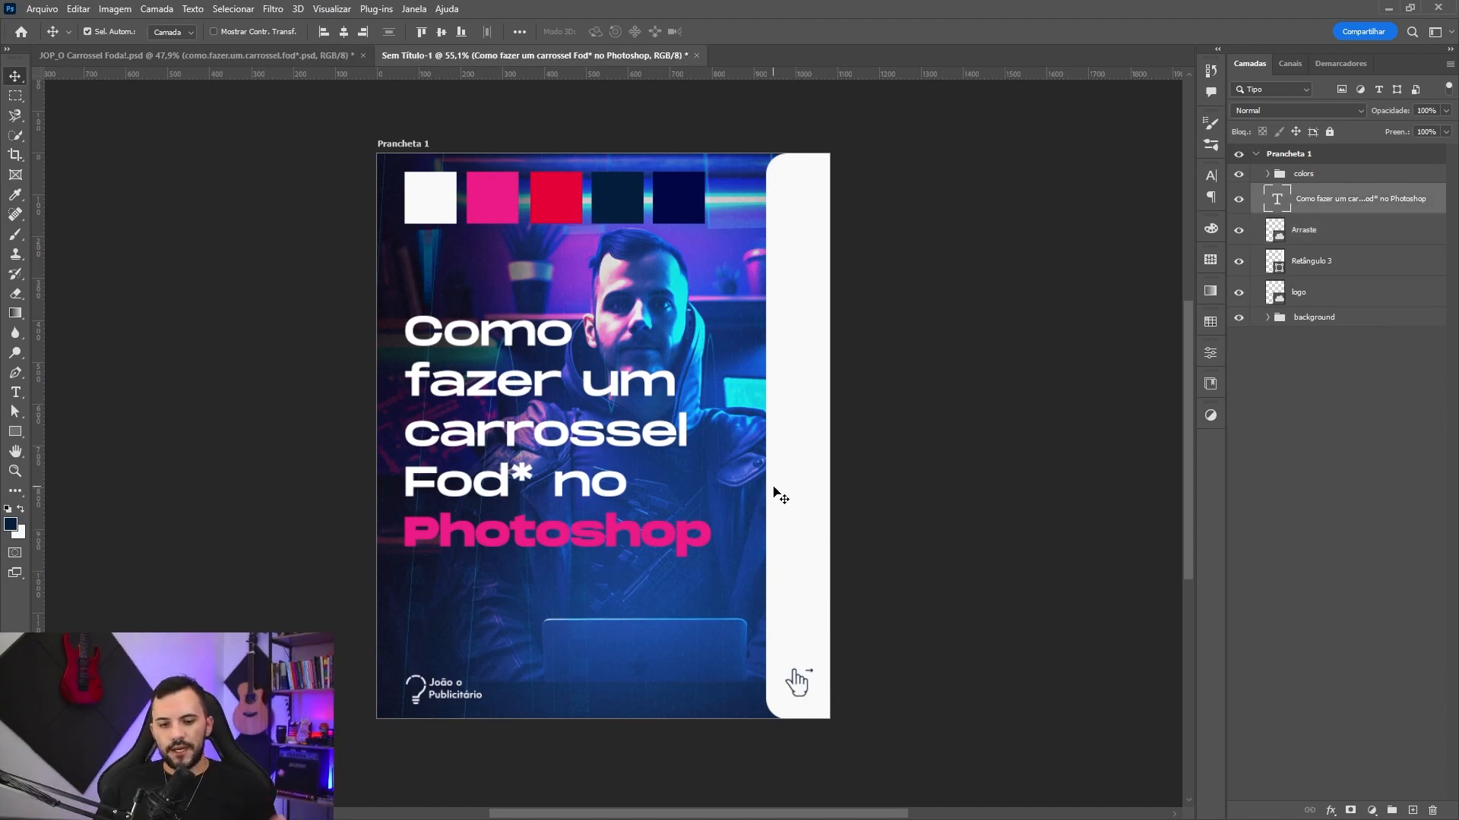
- Add a text layer below the pink title line reading "como.fazer.um.carrossel.fod*.psd"
key("t")
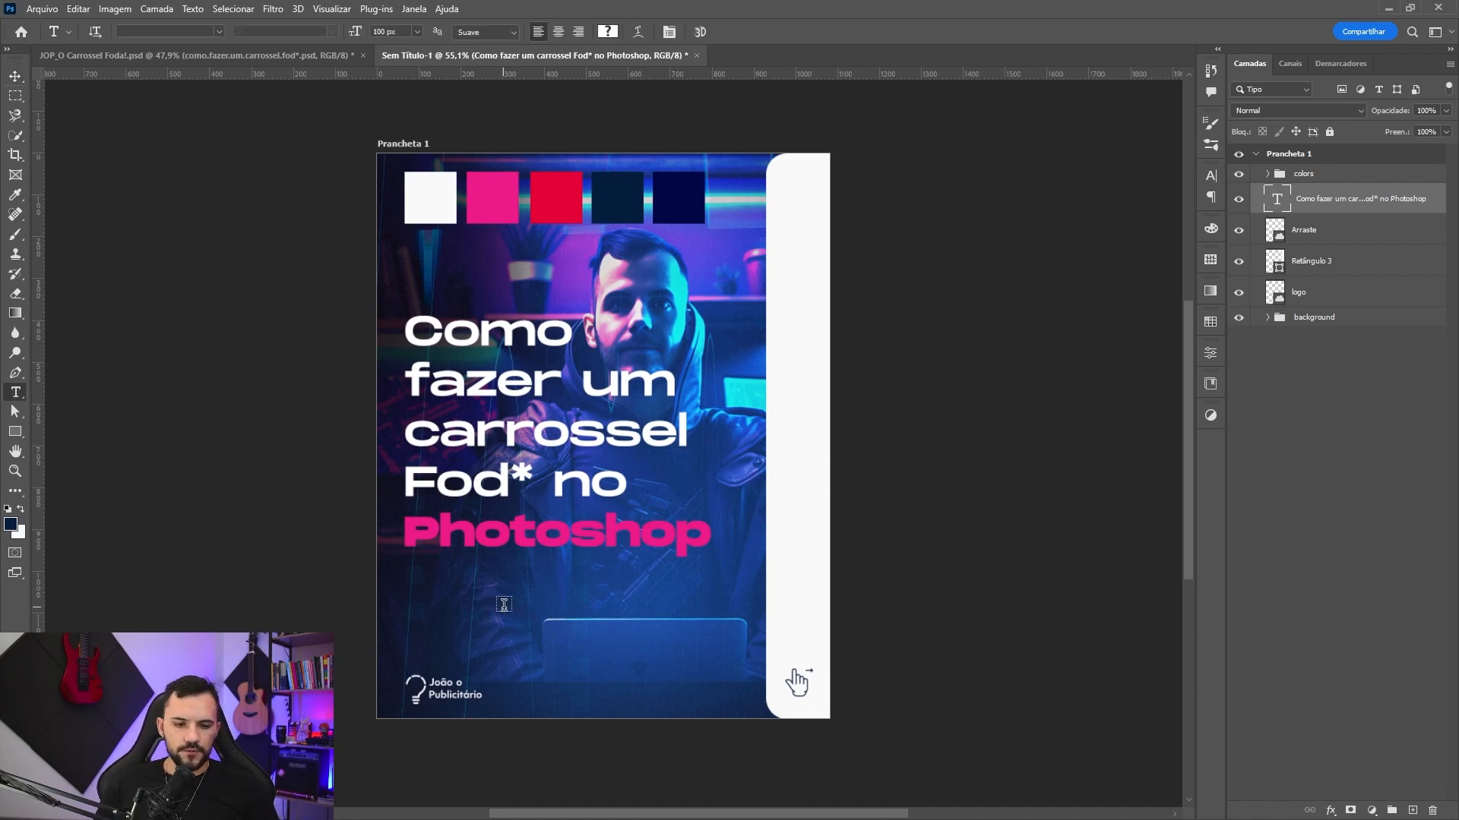
left_click(504, 605)
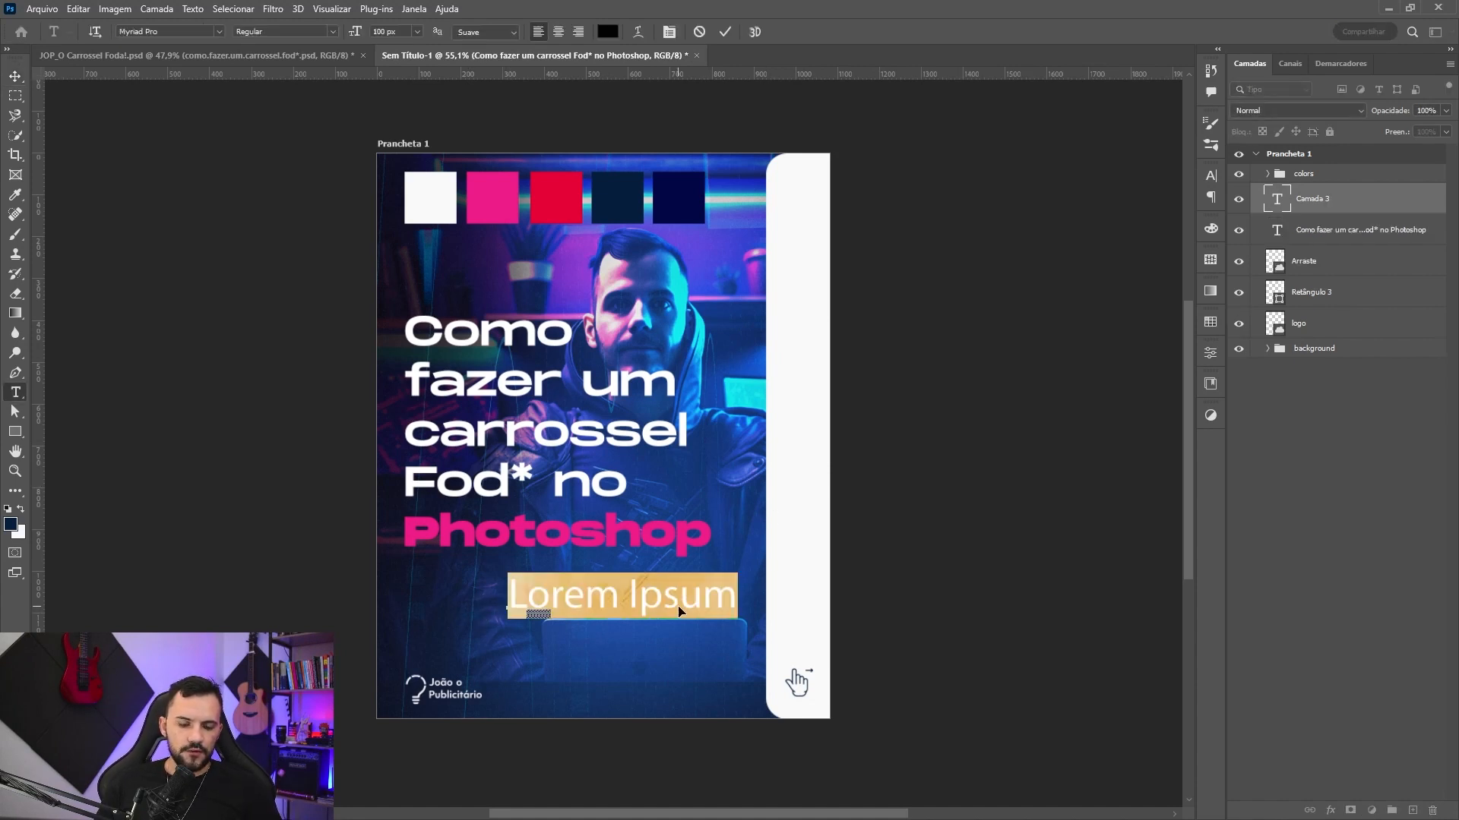
key("ctrl+v")
key("ctrl+Return")
key("v")
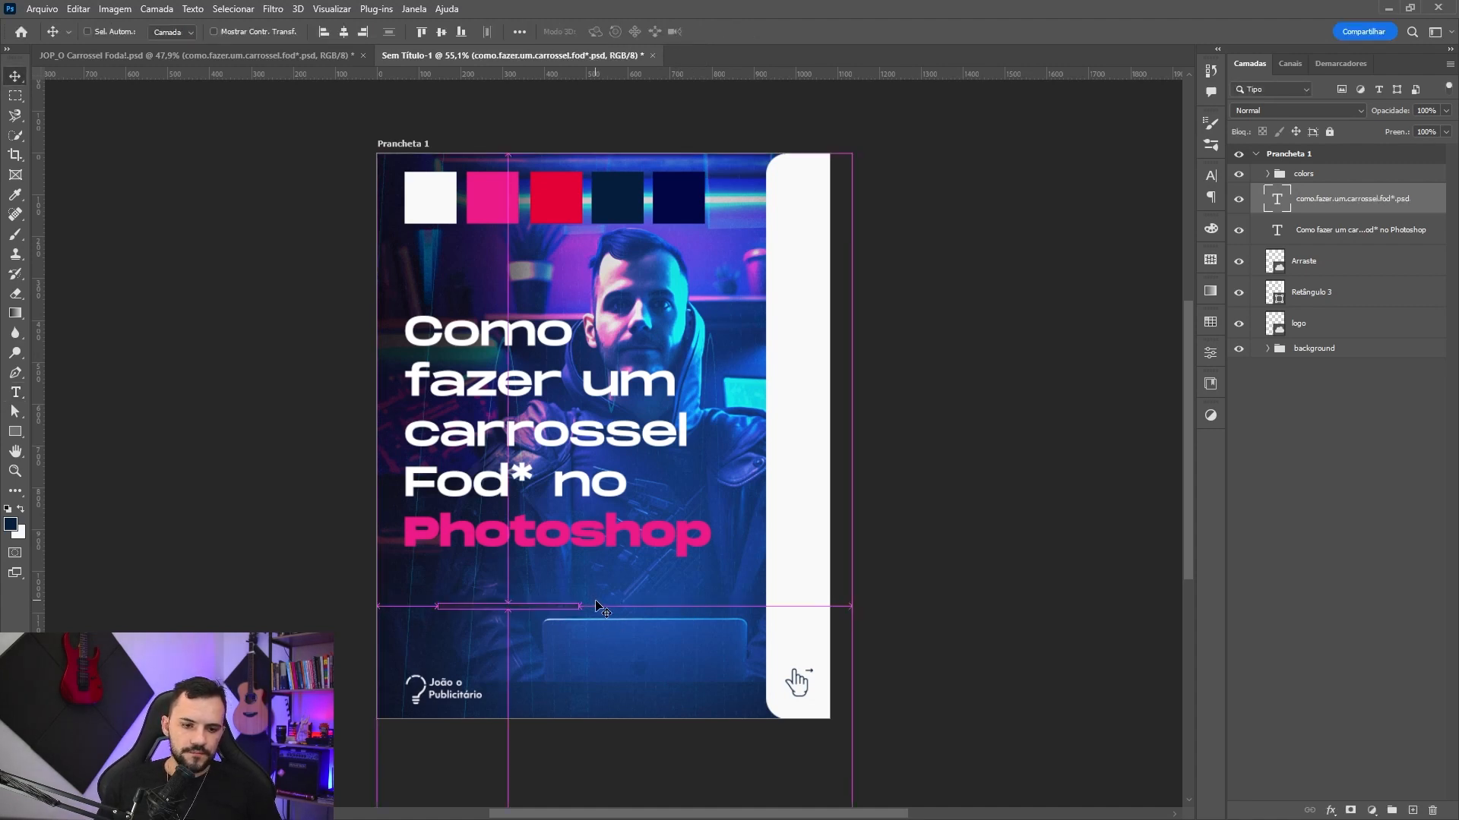
- Rotate the file-name text -90° and place it on the off-white strip
key("ctrl+t")
left_click_drag(586, 593, 802, 393)
key("ctrl+z")
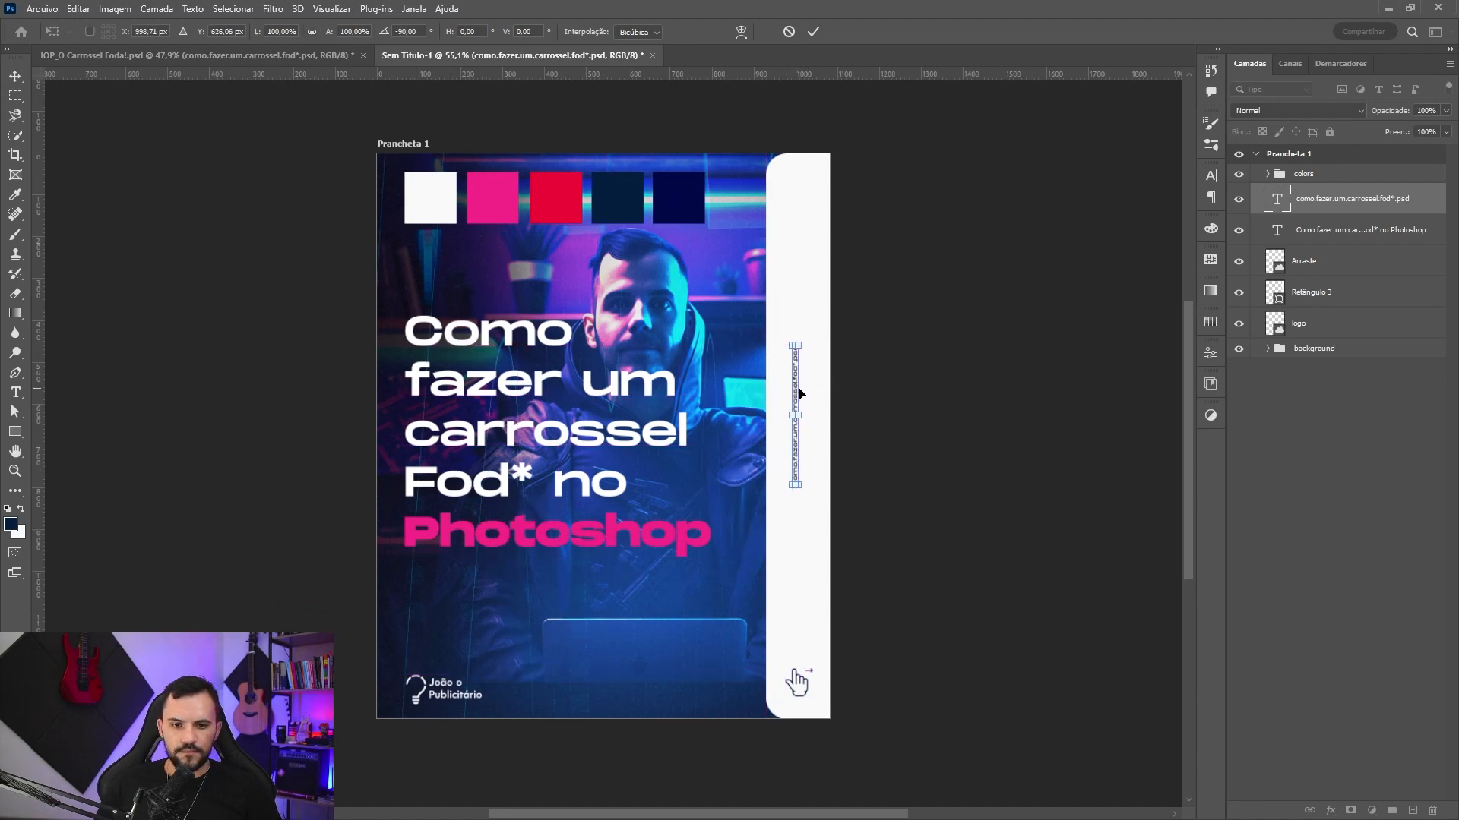
key("Return")
- Centre the file-name text vertically on the artboard and align its horizontal centre with the Arraste icon
scroll(807, 471, "up", 5)
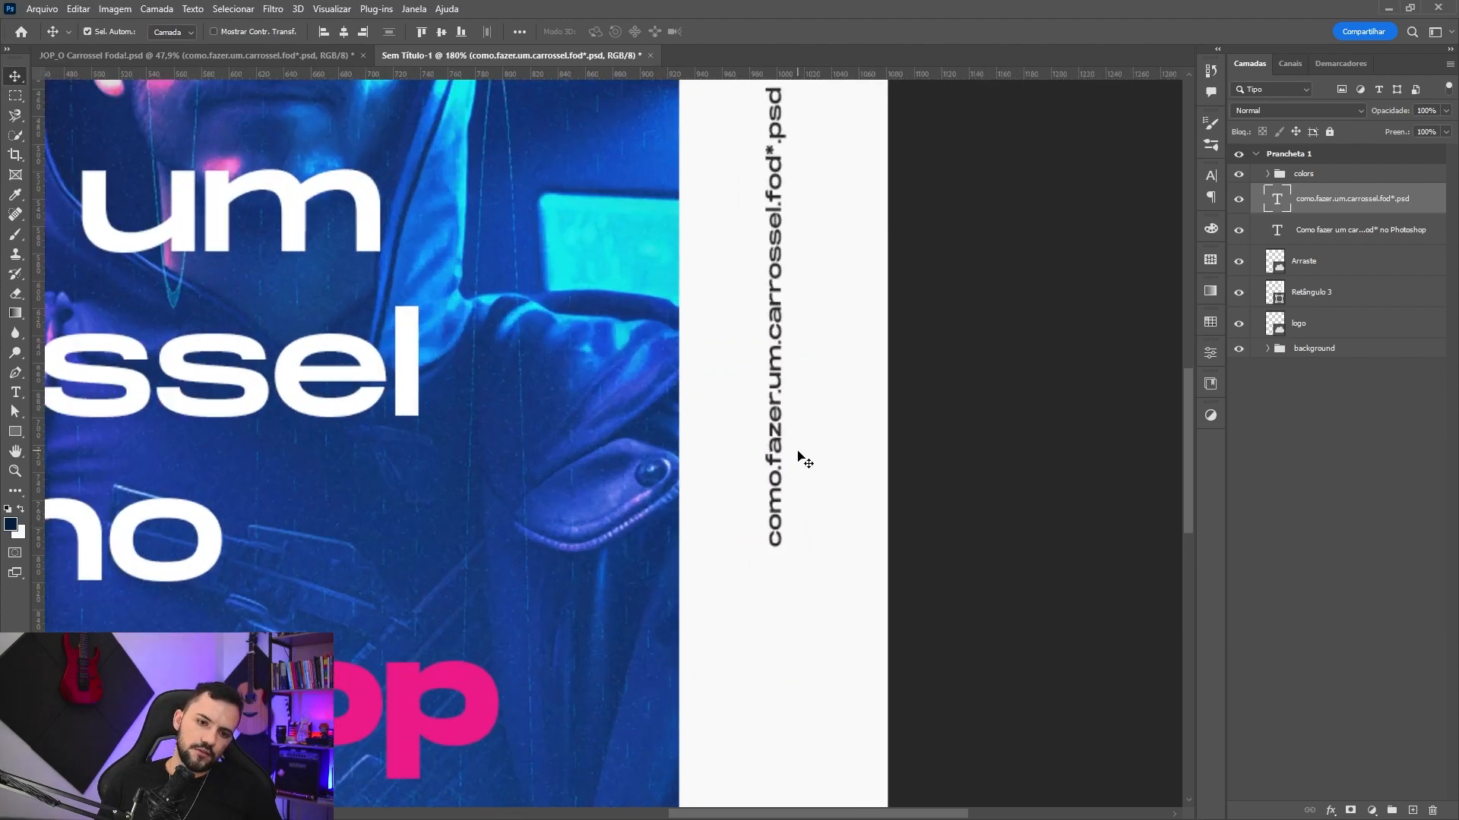
scroll(790, 456, "up", 5)
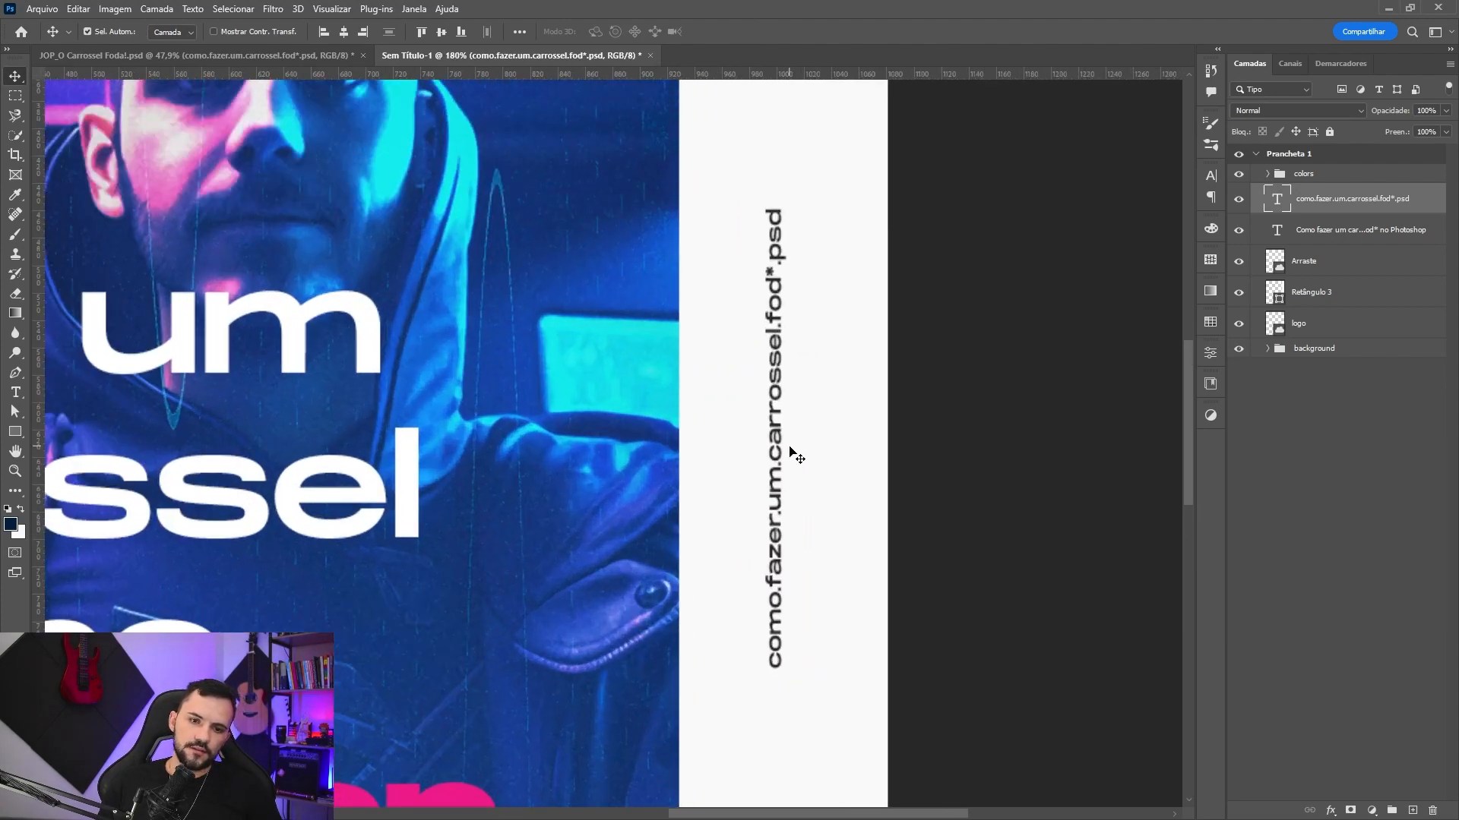
scroll(791, 431, "down", 5)
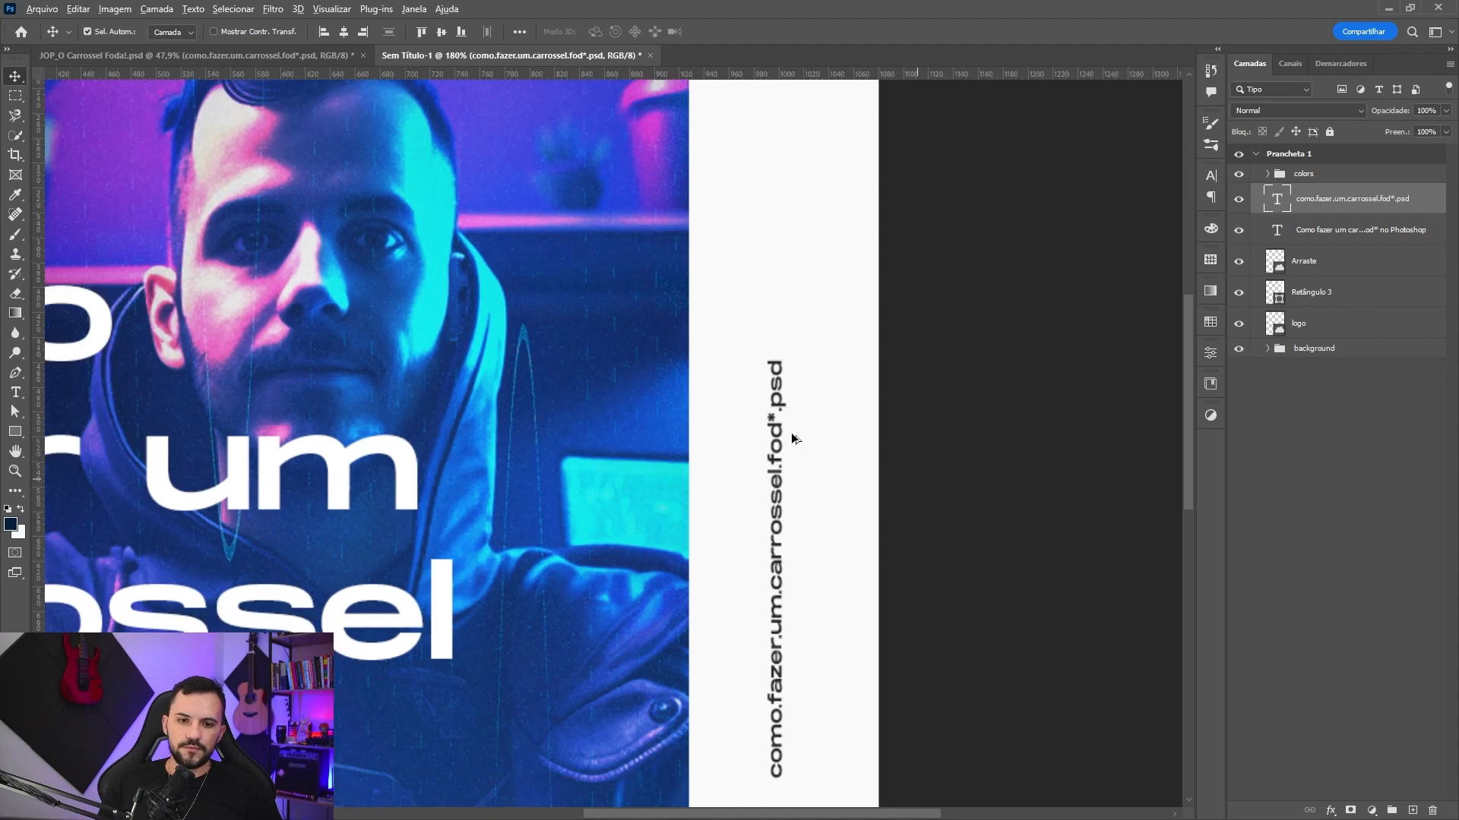
scroll(791, 452, "up", 3)
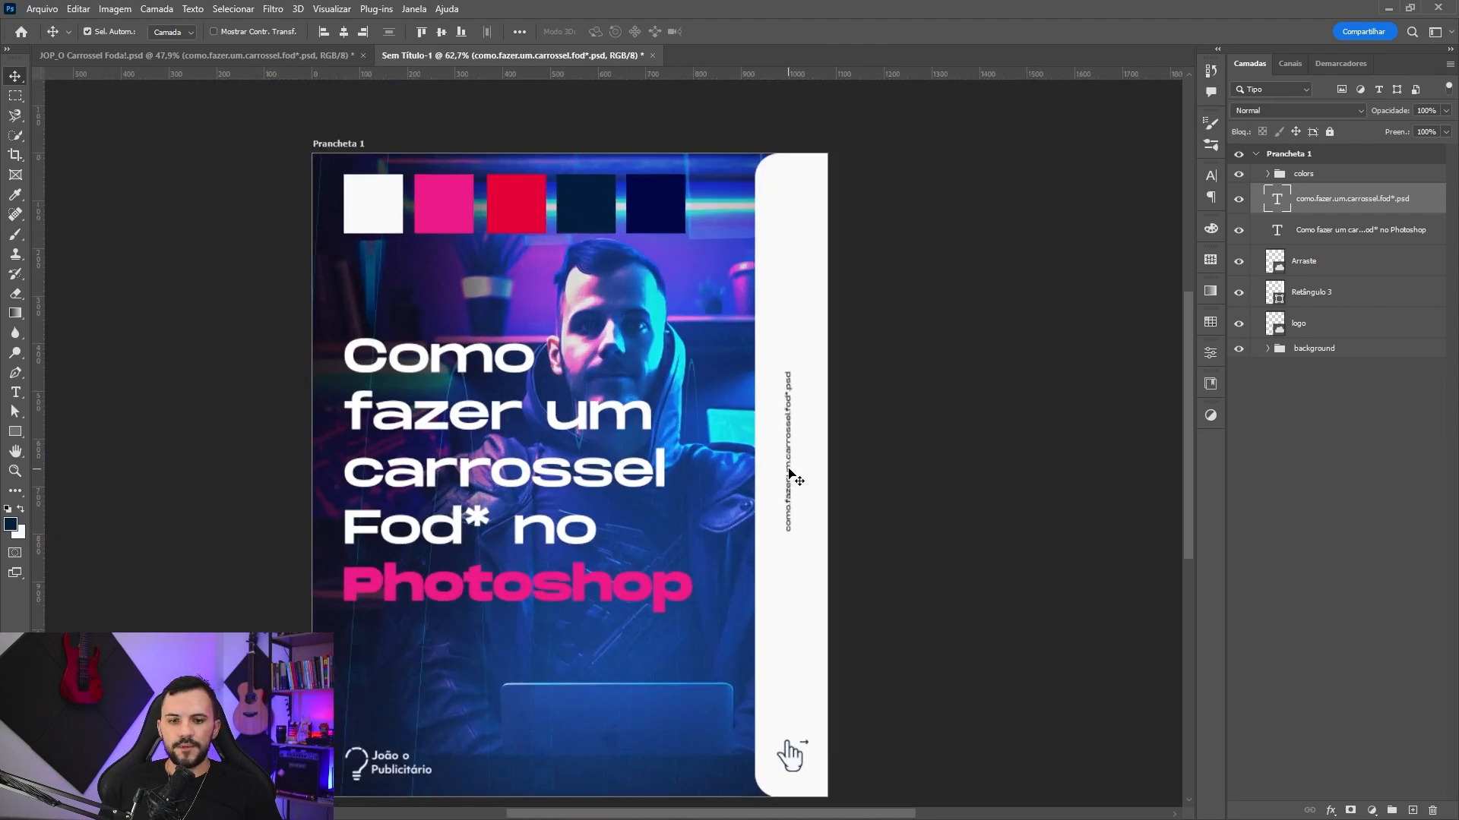
left_click(443, 32)
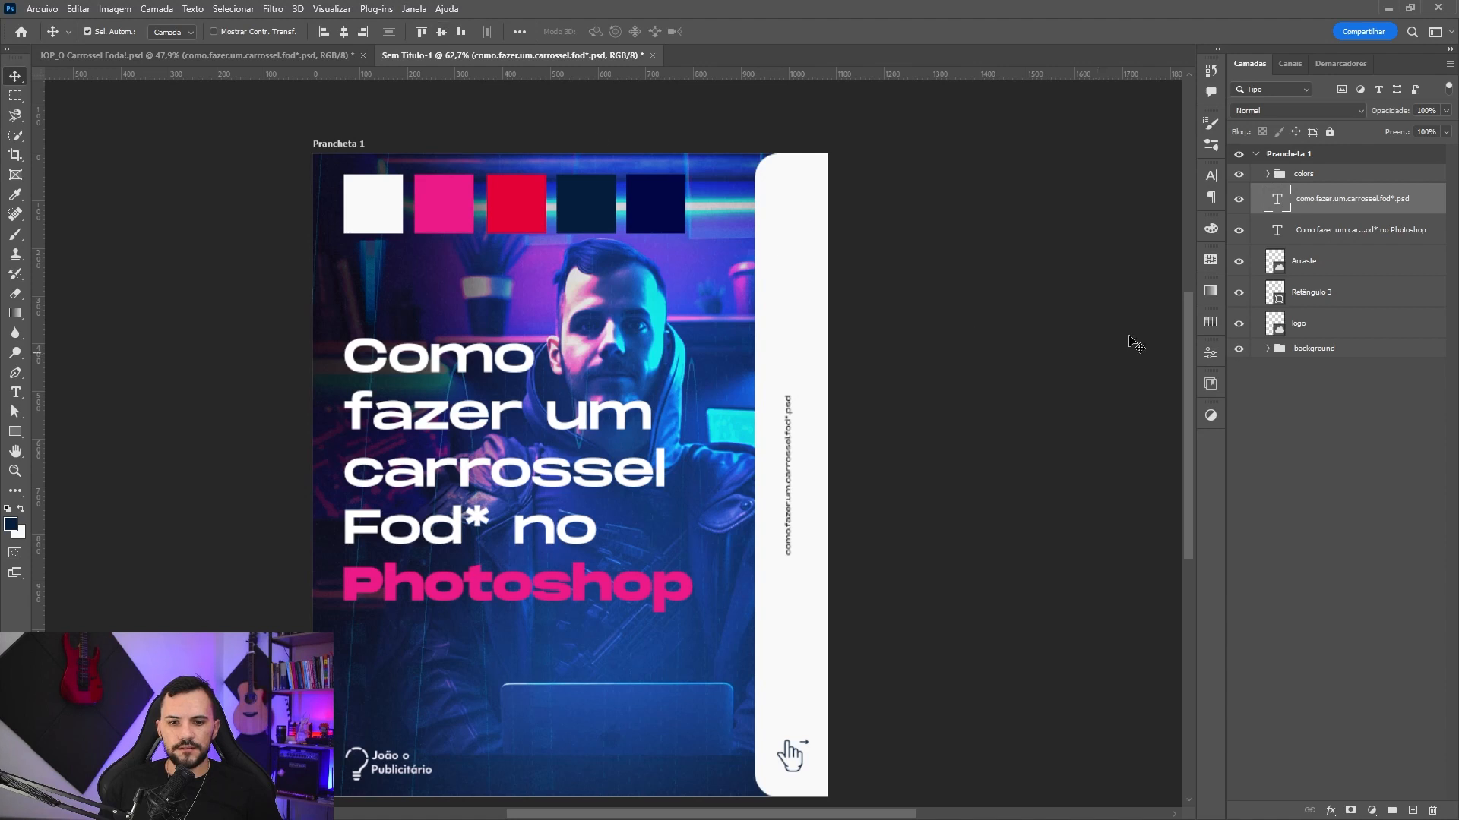
left_click(1331, 266, "ctrl")
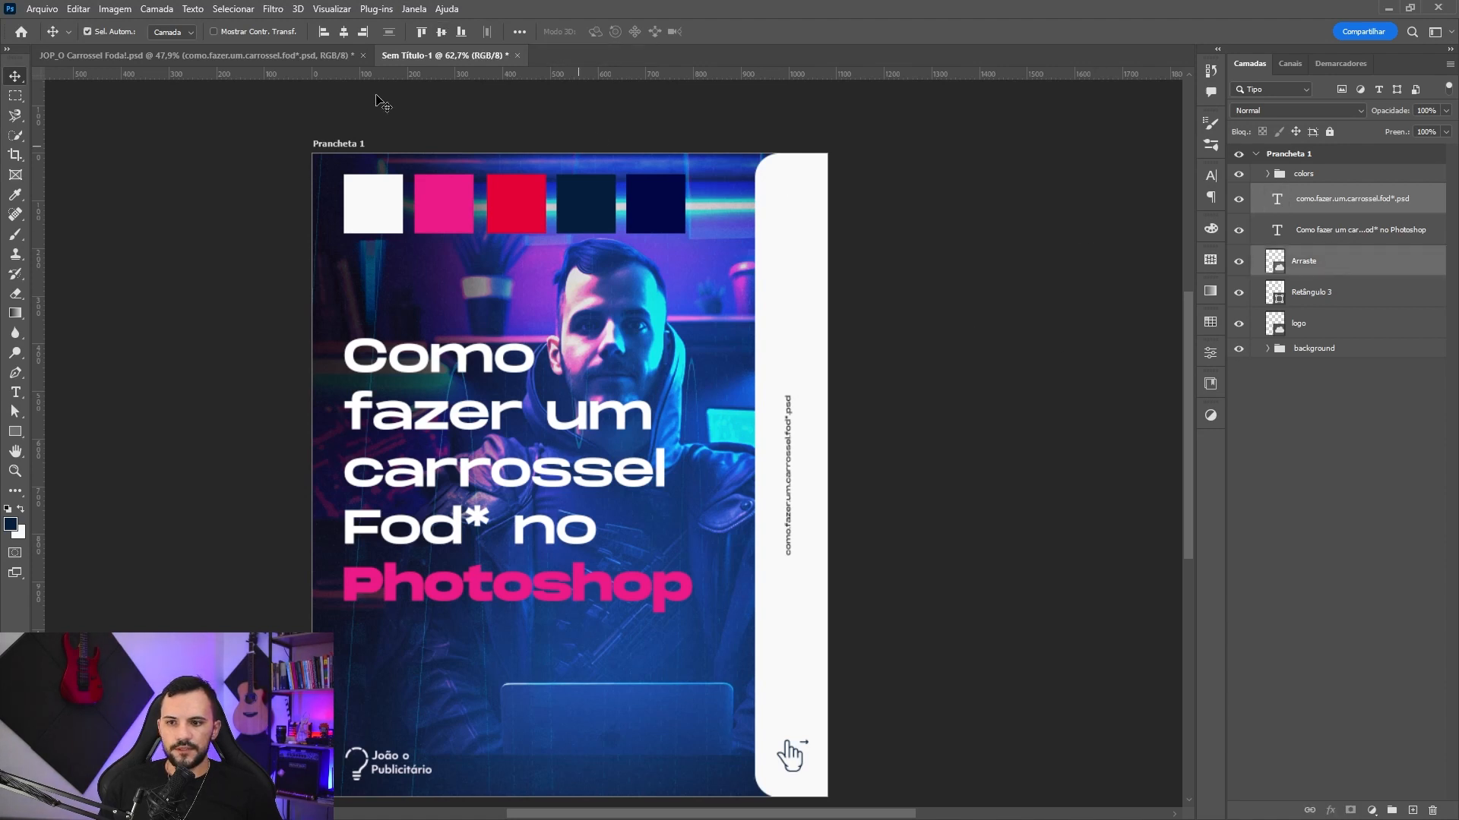
left_click(344, 31)
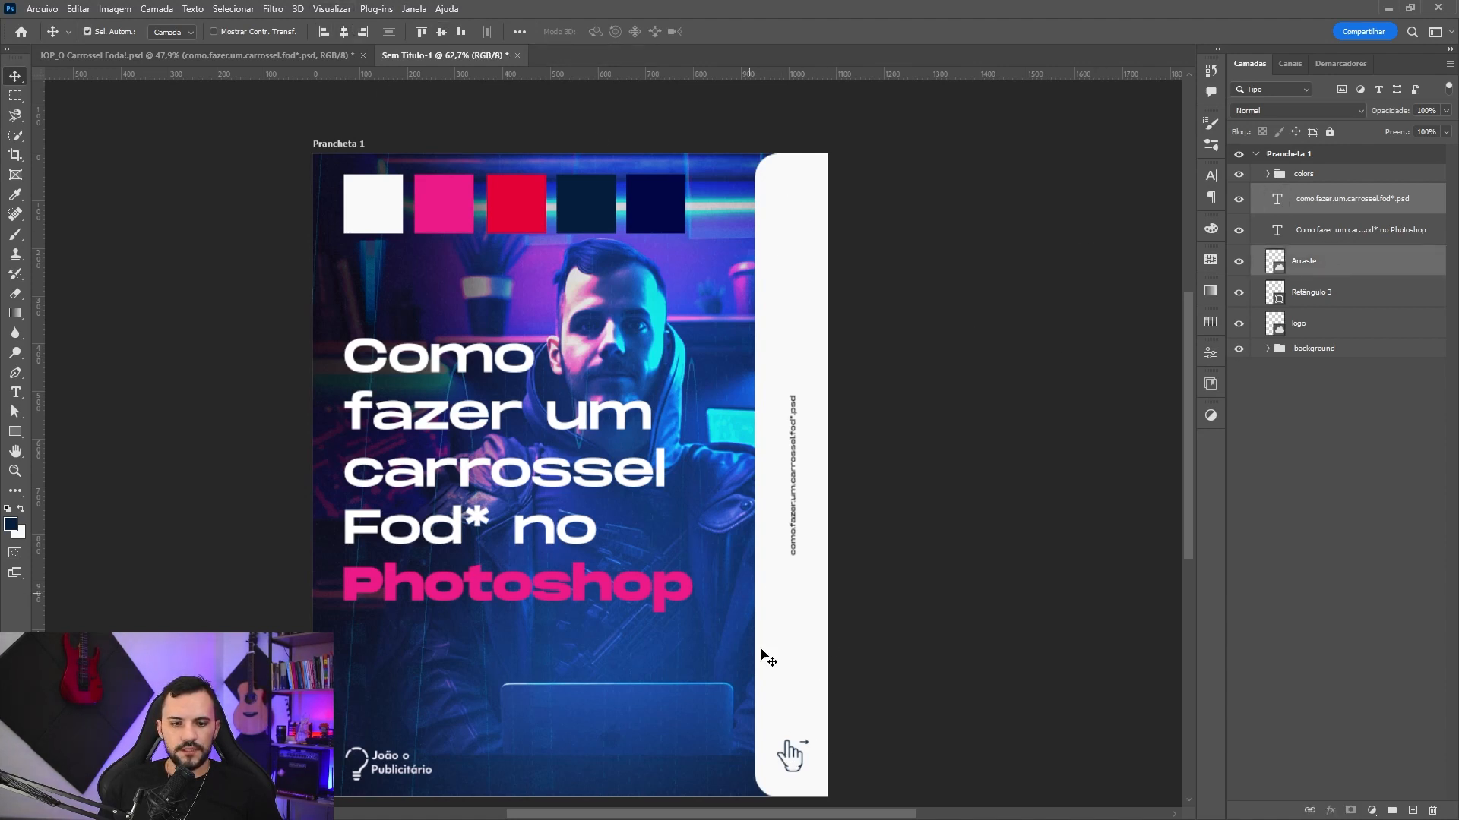
- Move the file-name text layer below the title layer and place a duplicate of it near the top of the strip
double_click(1349, 201)
left_click_drag(1432, 202, 1351, 224)
key("ctrl+j")
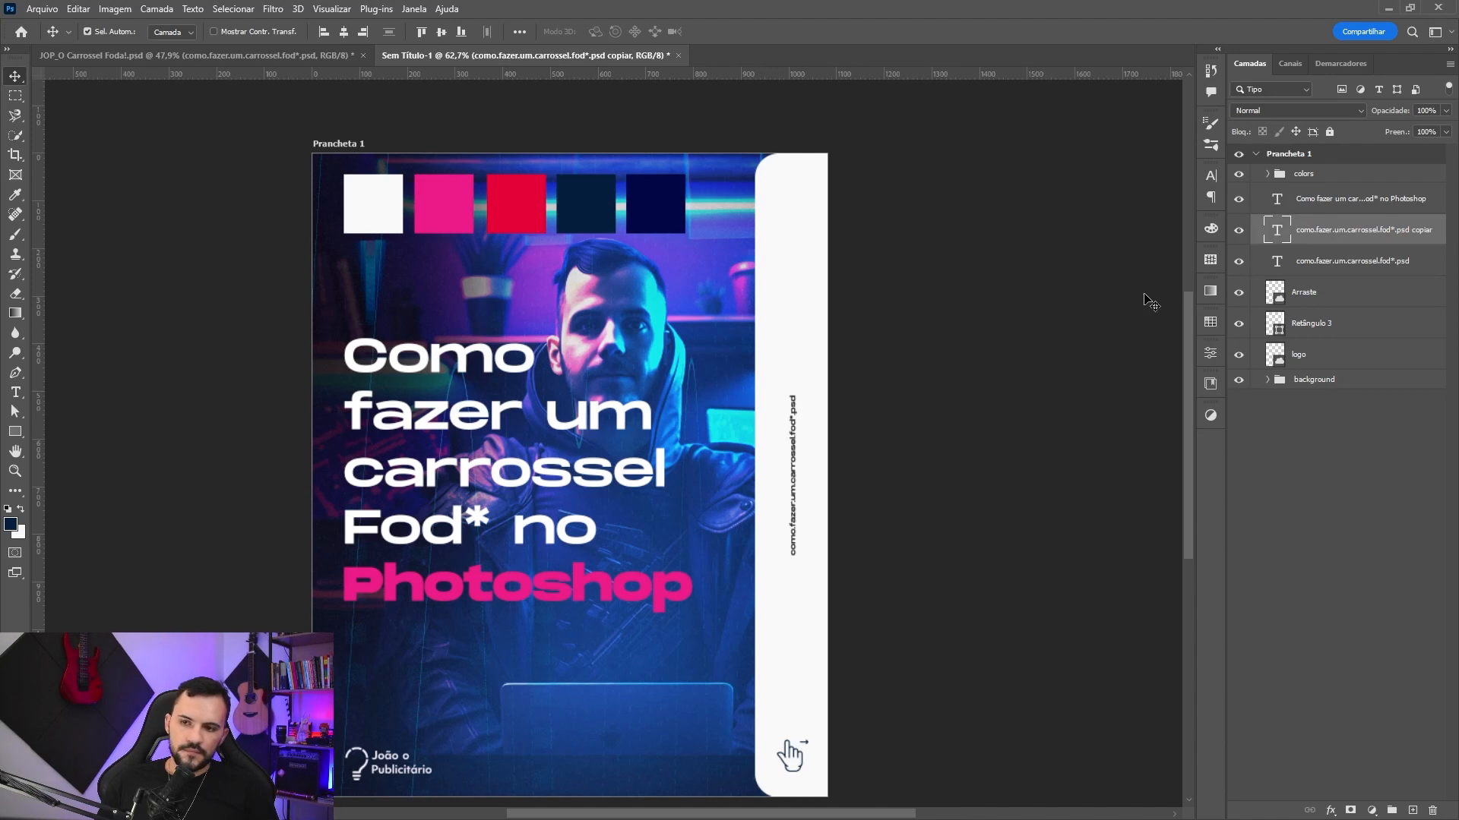
key("ctrl+t")
left_click_drag(793, 446, 791, 223)
key("Return")
- Replace the text of the duplicated vertical line with "2023"
key("t")
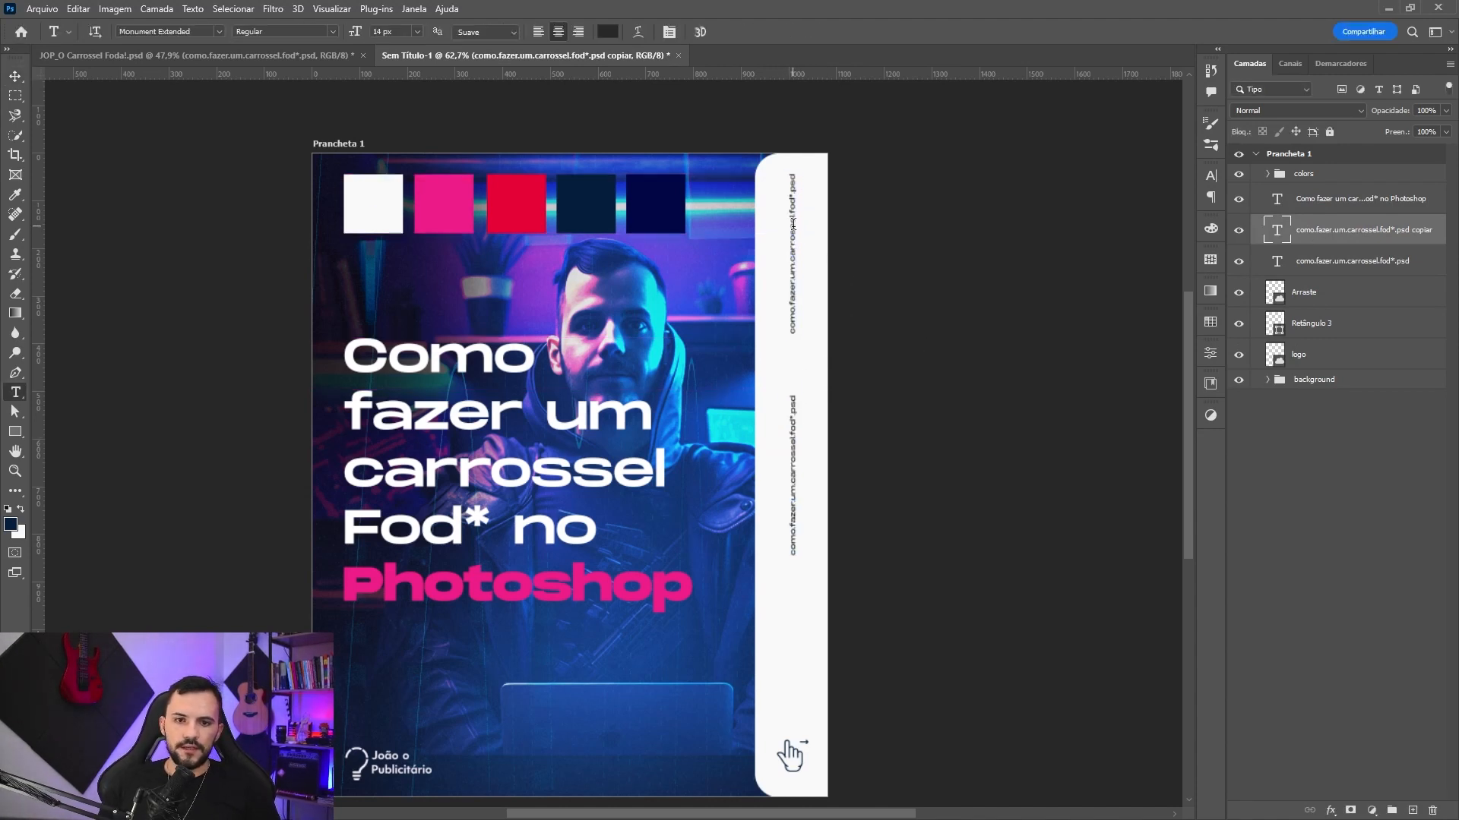
triple_click(793, 224)
type("jo")
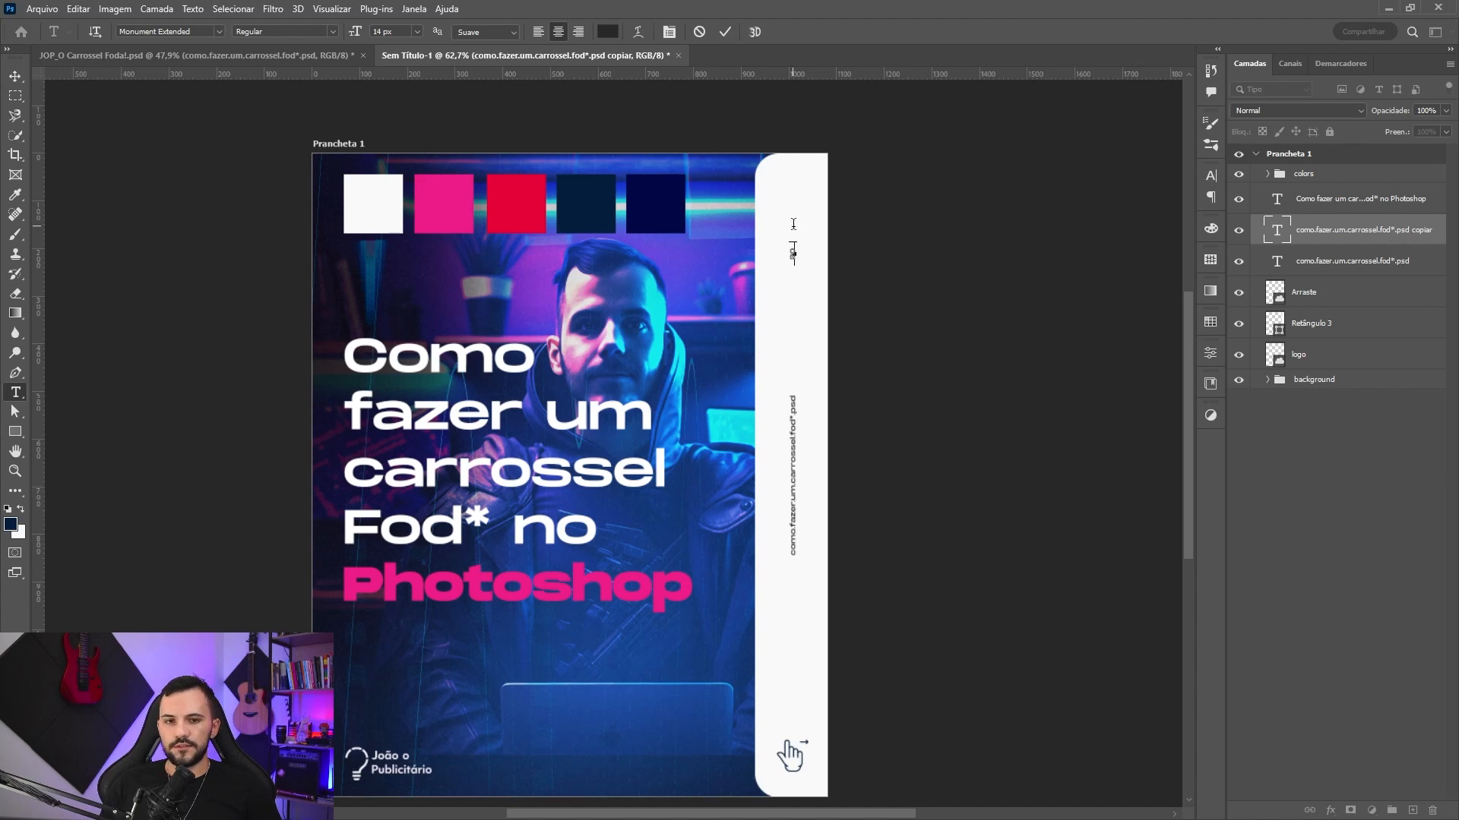
key("ctrl+Return")
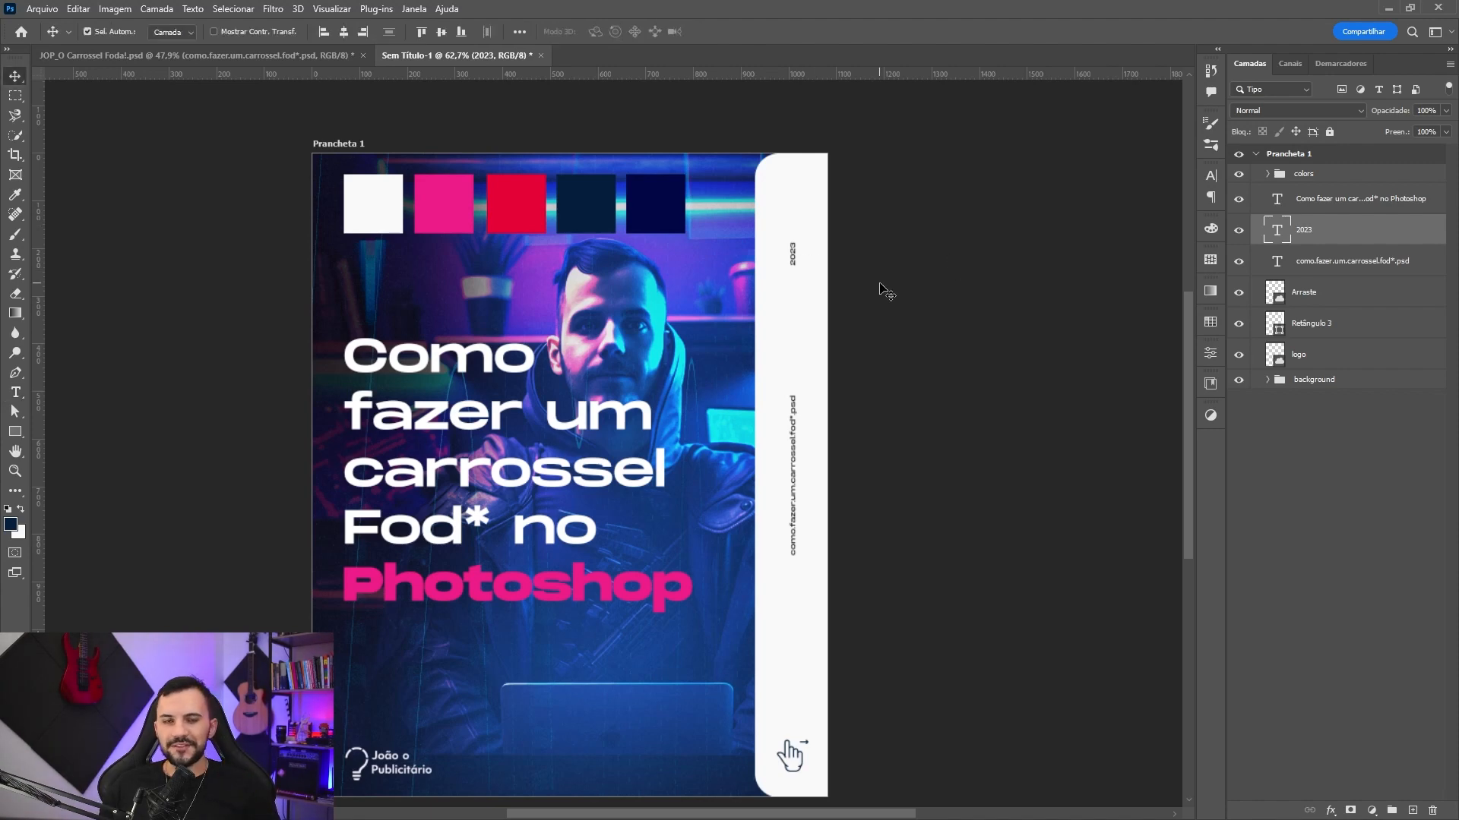
- Move the "2023" text up near the top of the off-white strip, to about Y 105 px
key("ctrl+t")
scroll(791, 259, "up", 3)
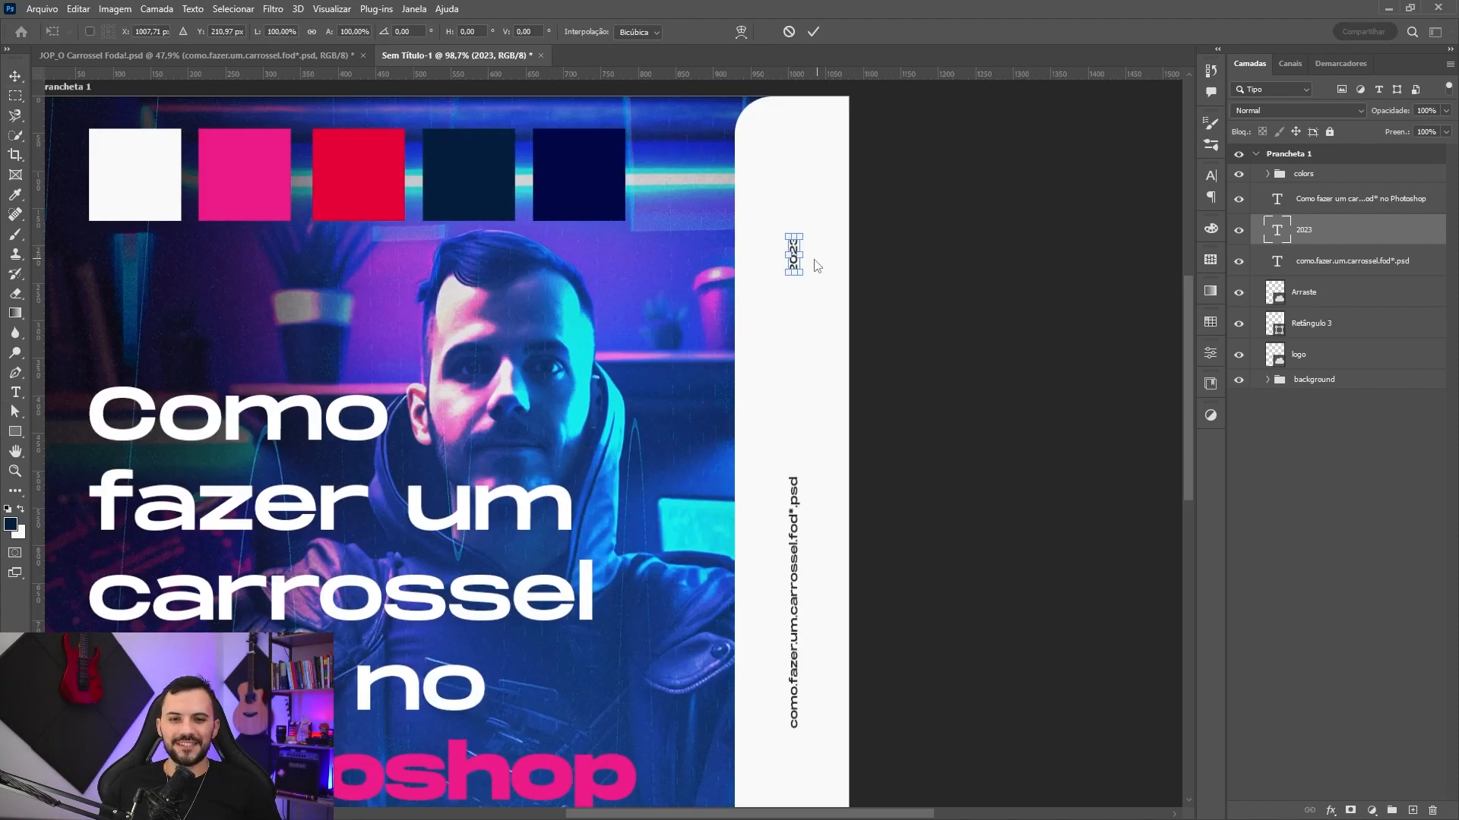
left_click_drag(796, 260, 795, 182)
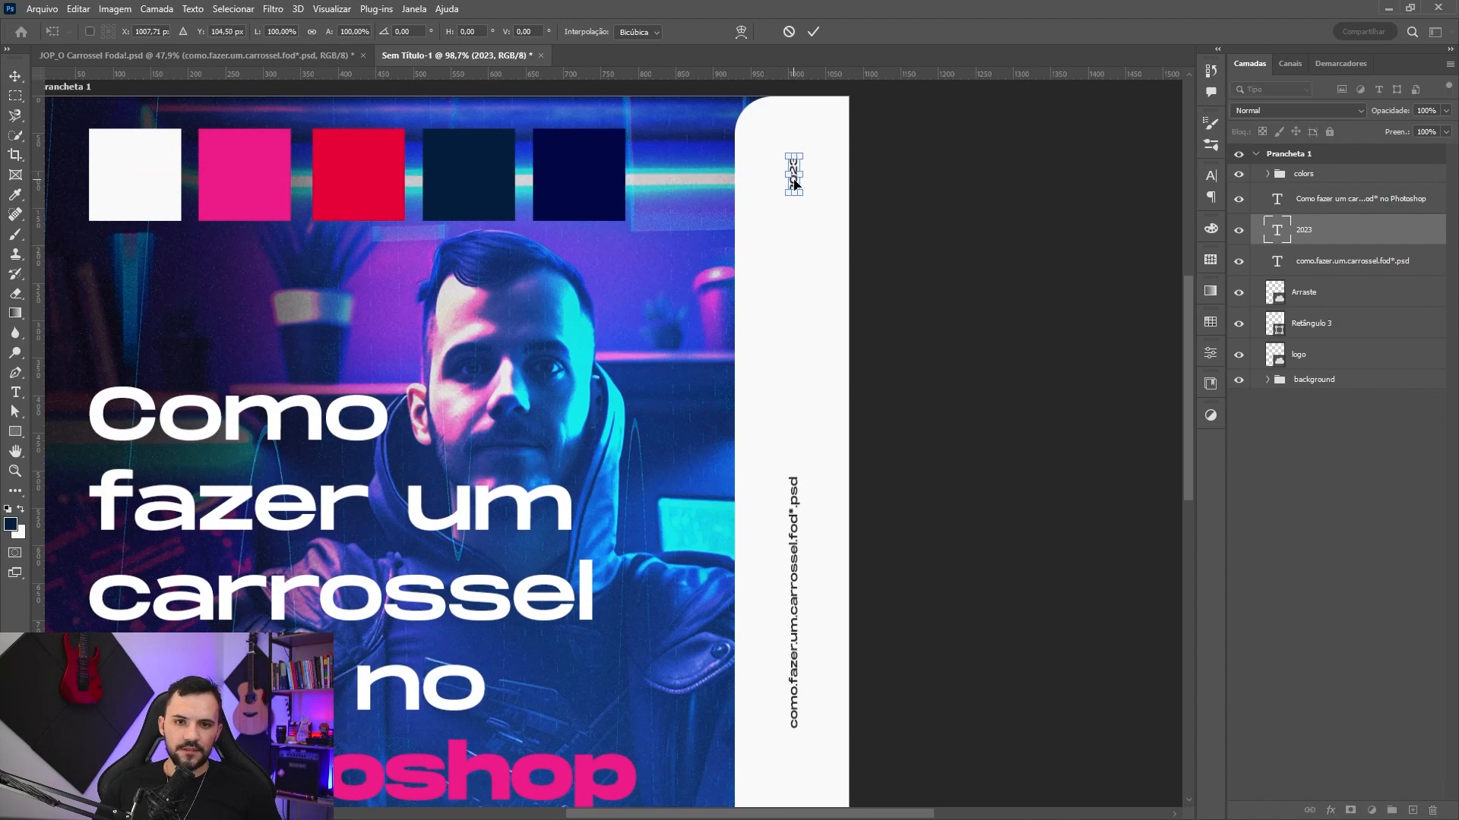
key("Return")
scroll(795, 182, "down", 3)
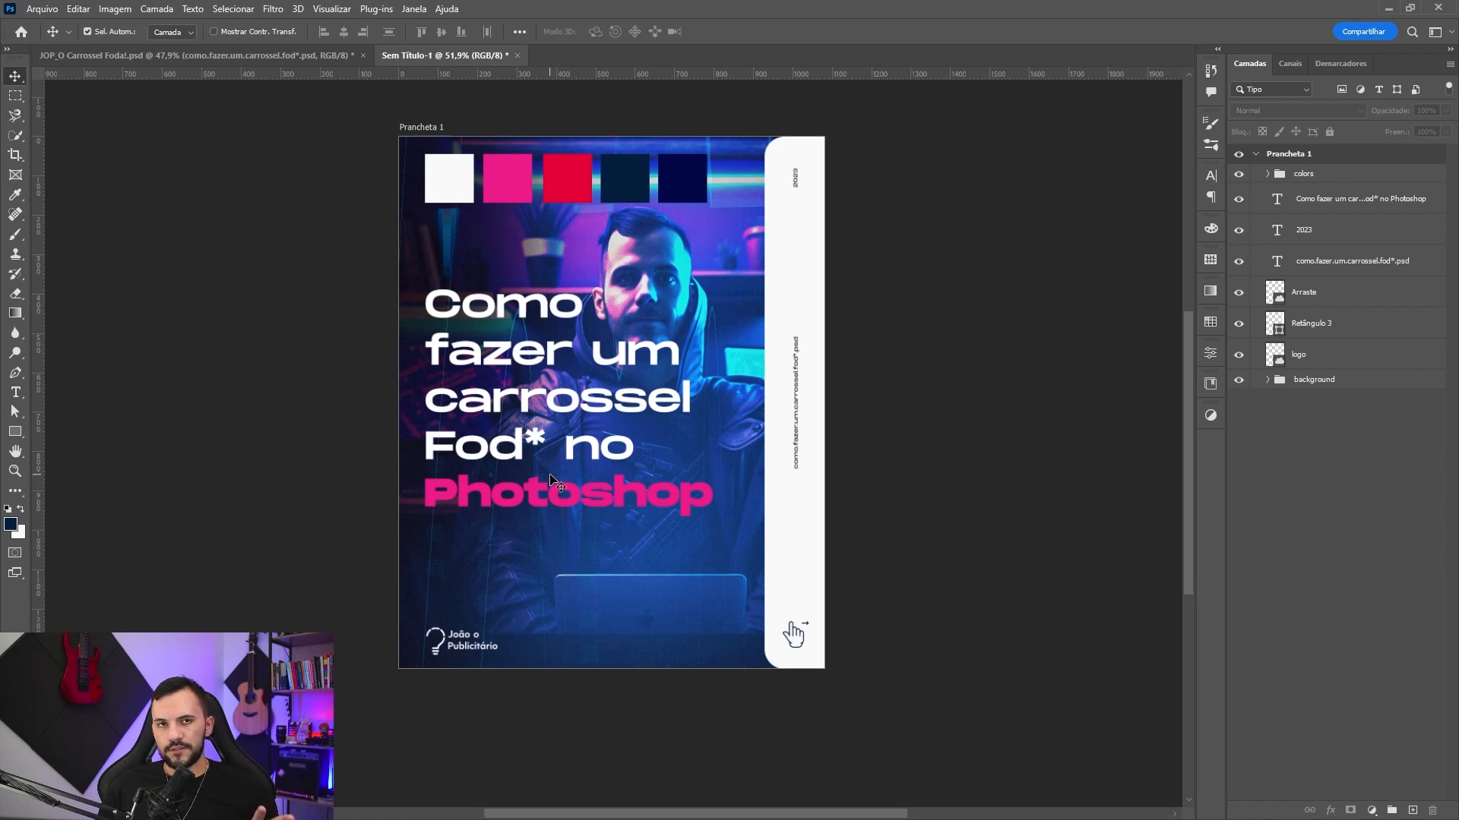
- Create a 1080 x 1080 px rectangle shape with 0 px corner radii on the artboard
key("u")
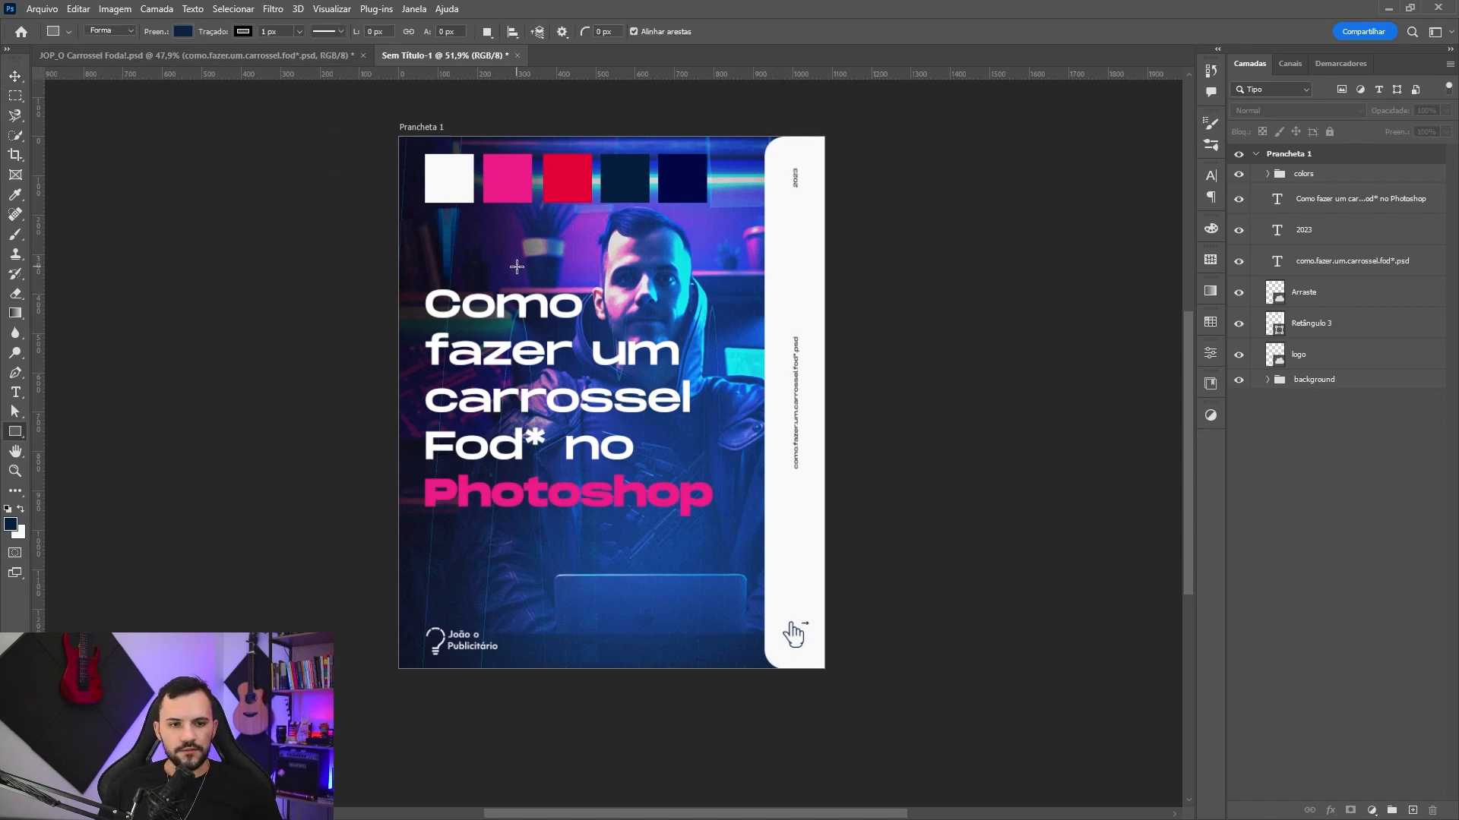
left_click(517, 266)
type("10")
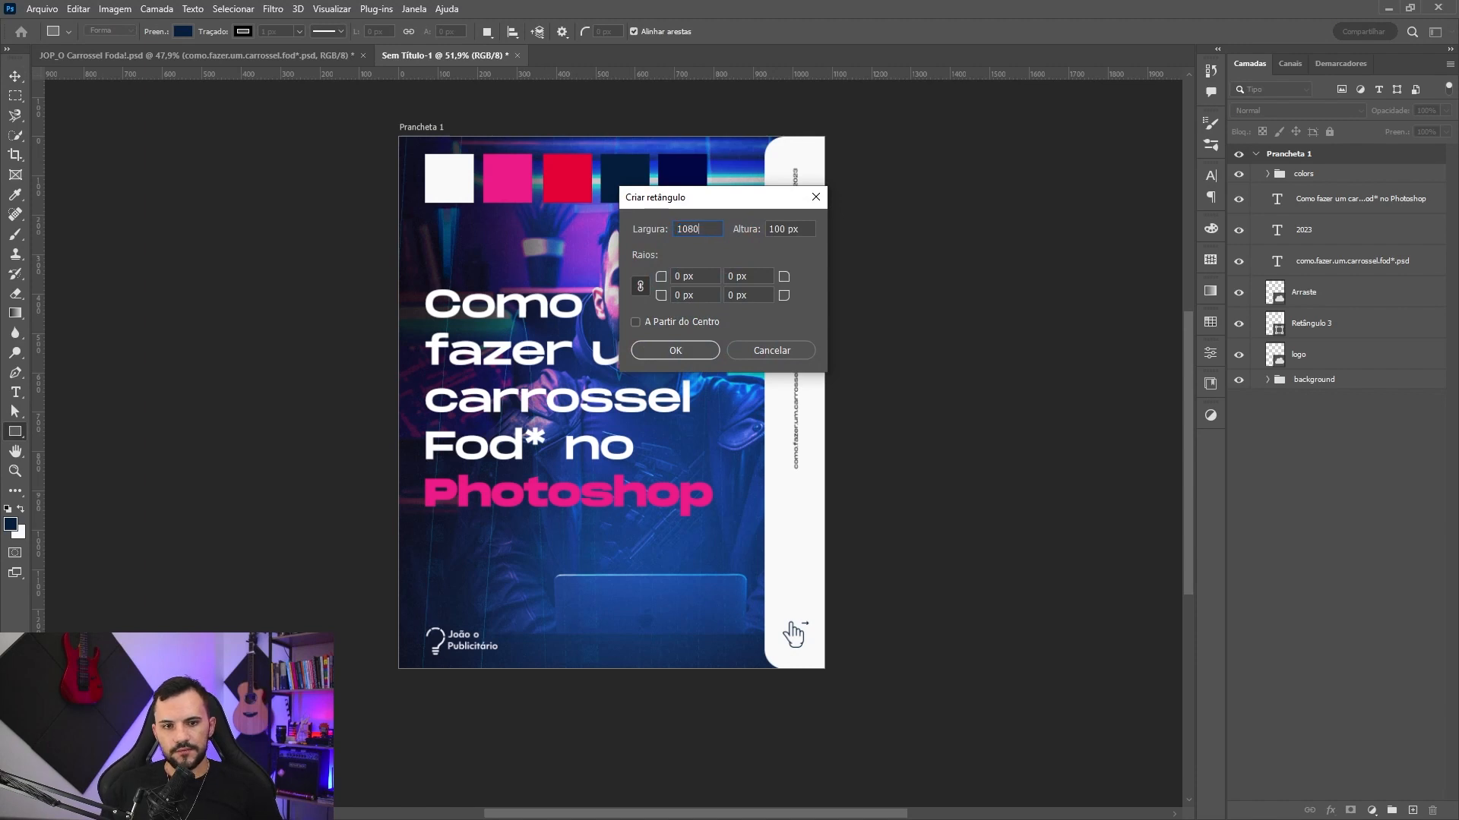
type("80")
key("Tab")
type("1080")
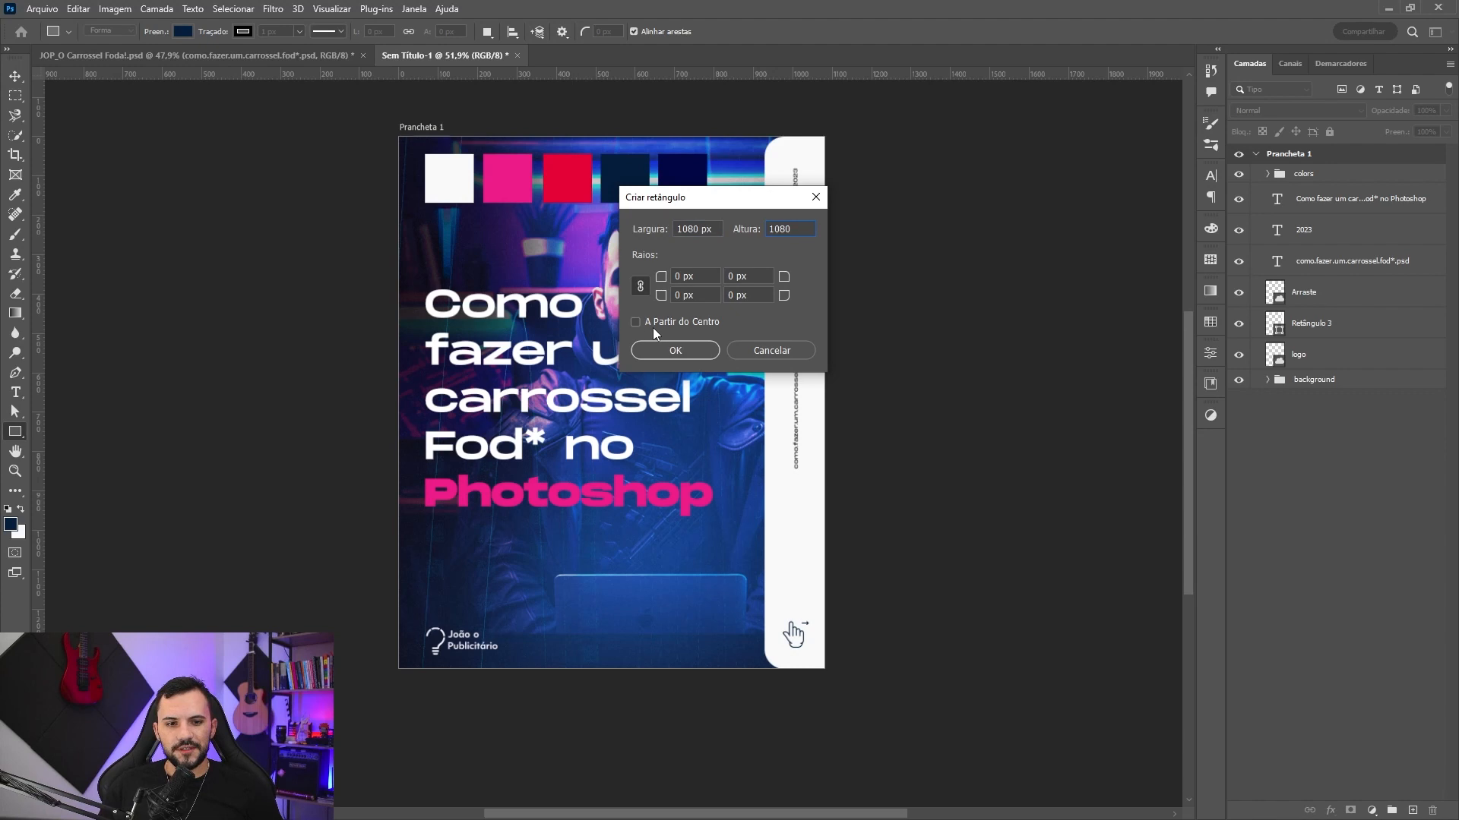
left_click(674, 349)
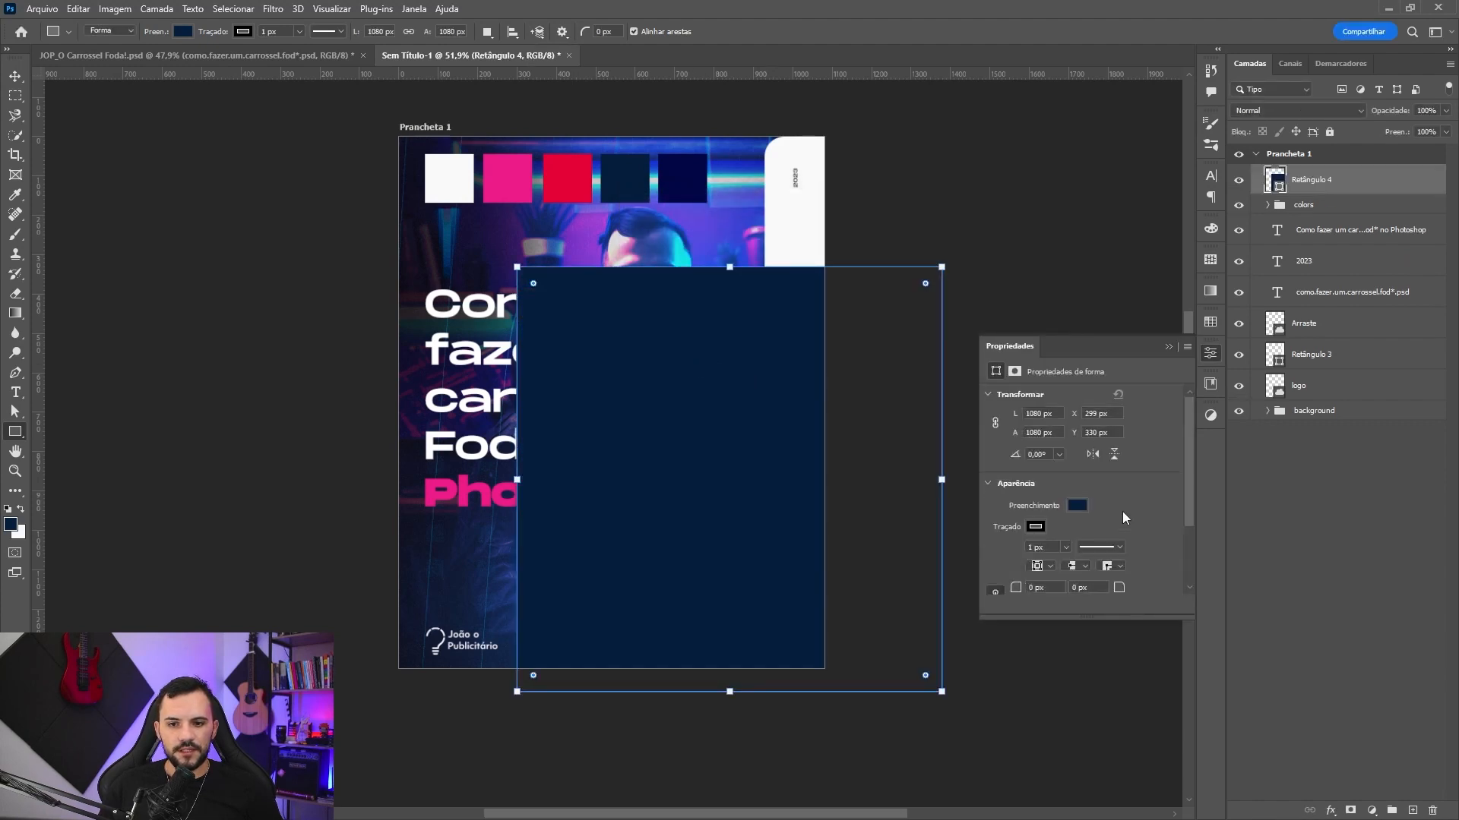
- Remove the square's fill and centre the square on the artboard as an outline guide
left_click(1078, 505)
left_click(1003, 534)
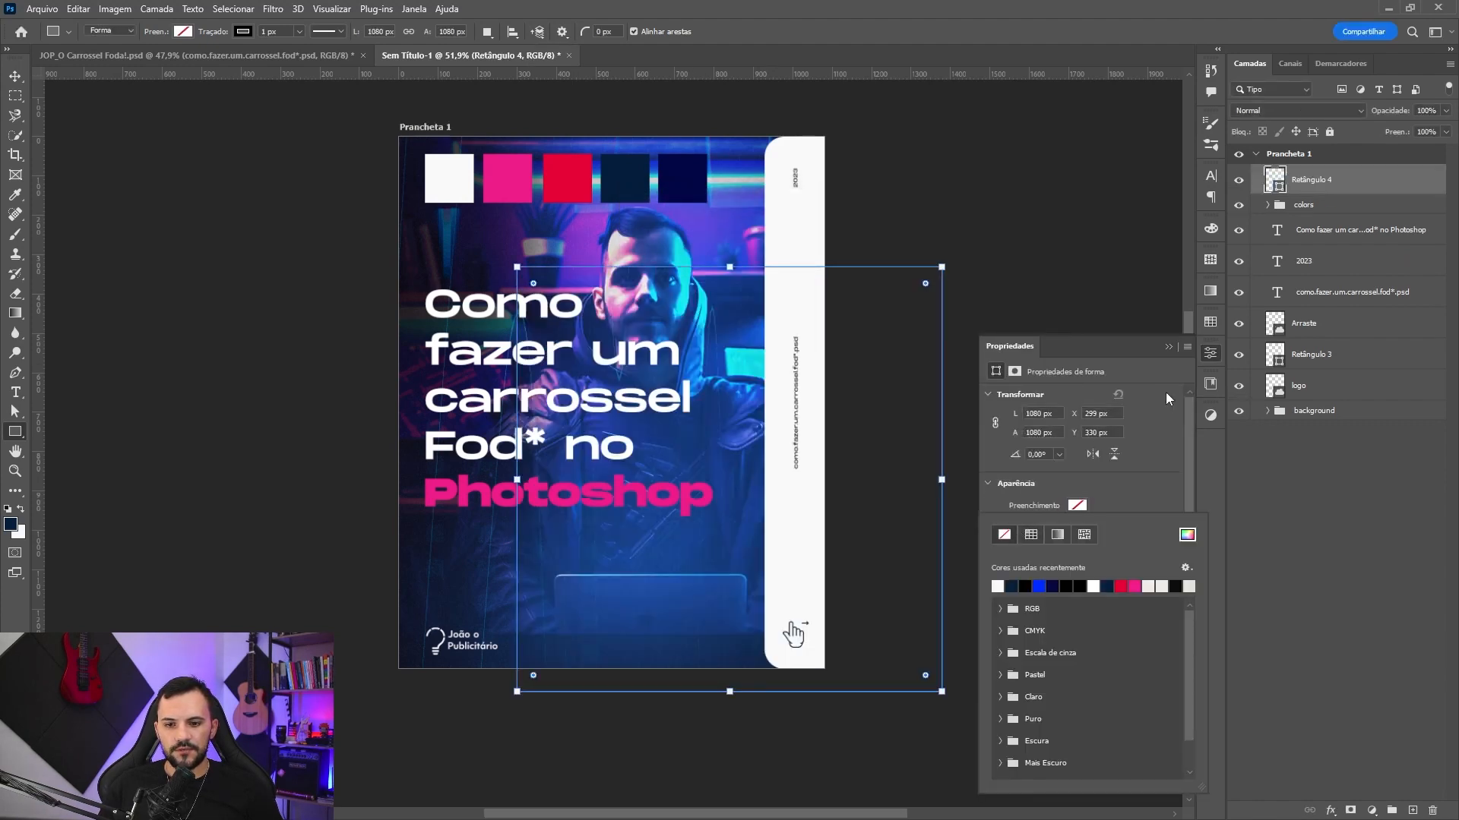
left_click(1168, 348)
key("ctrl+t")
left_click_drag(760, 324, 662, 337)
key("Return")
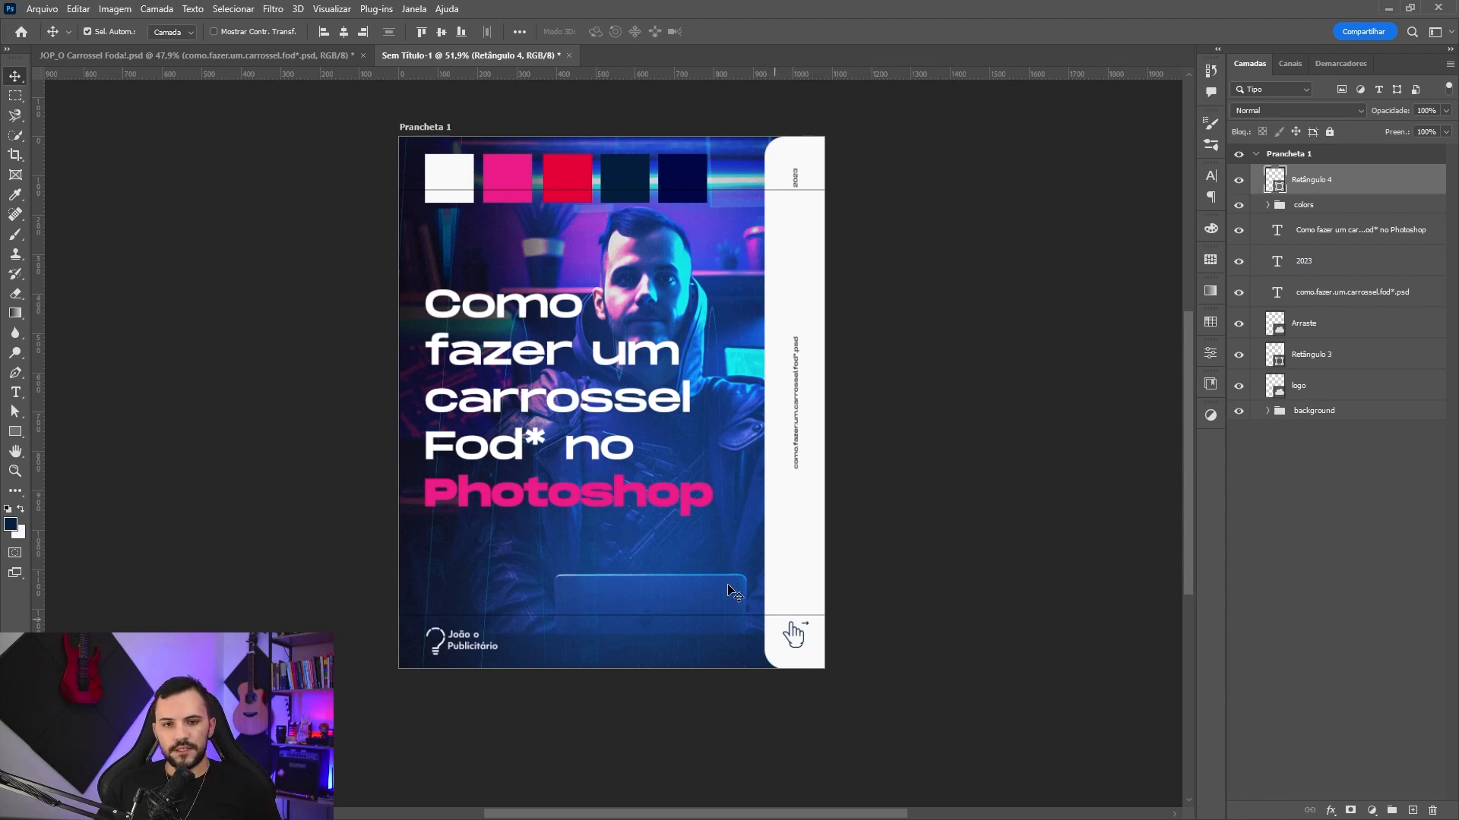
- Set the vertical "2023" text to size 18 and move it up above the square outline's upper line
key("t")
double_click(796, 175)
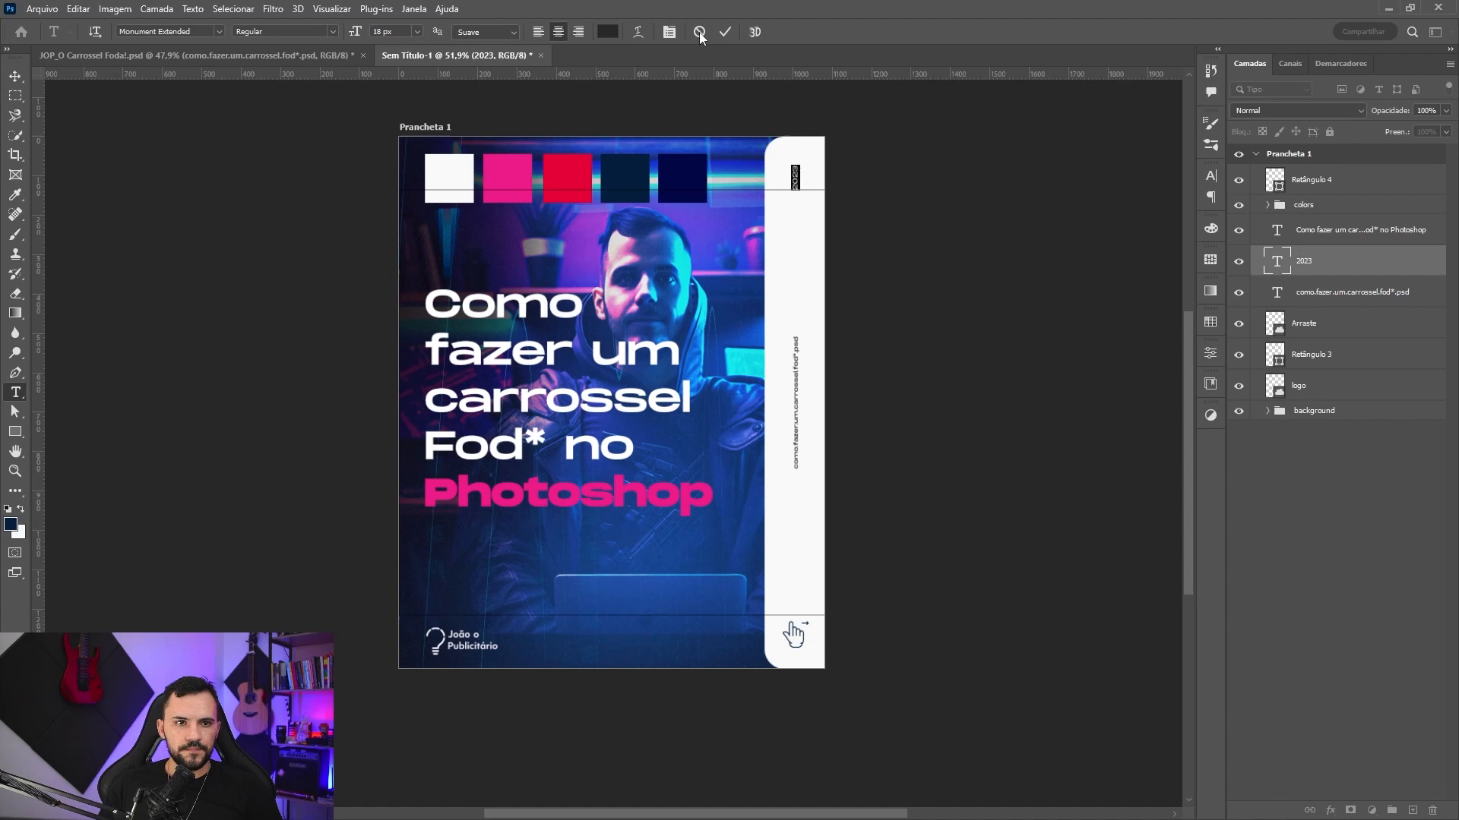
left_click(726, 31)
key("v")
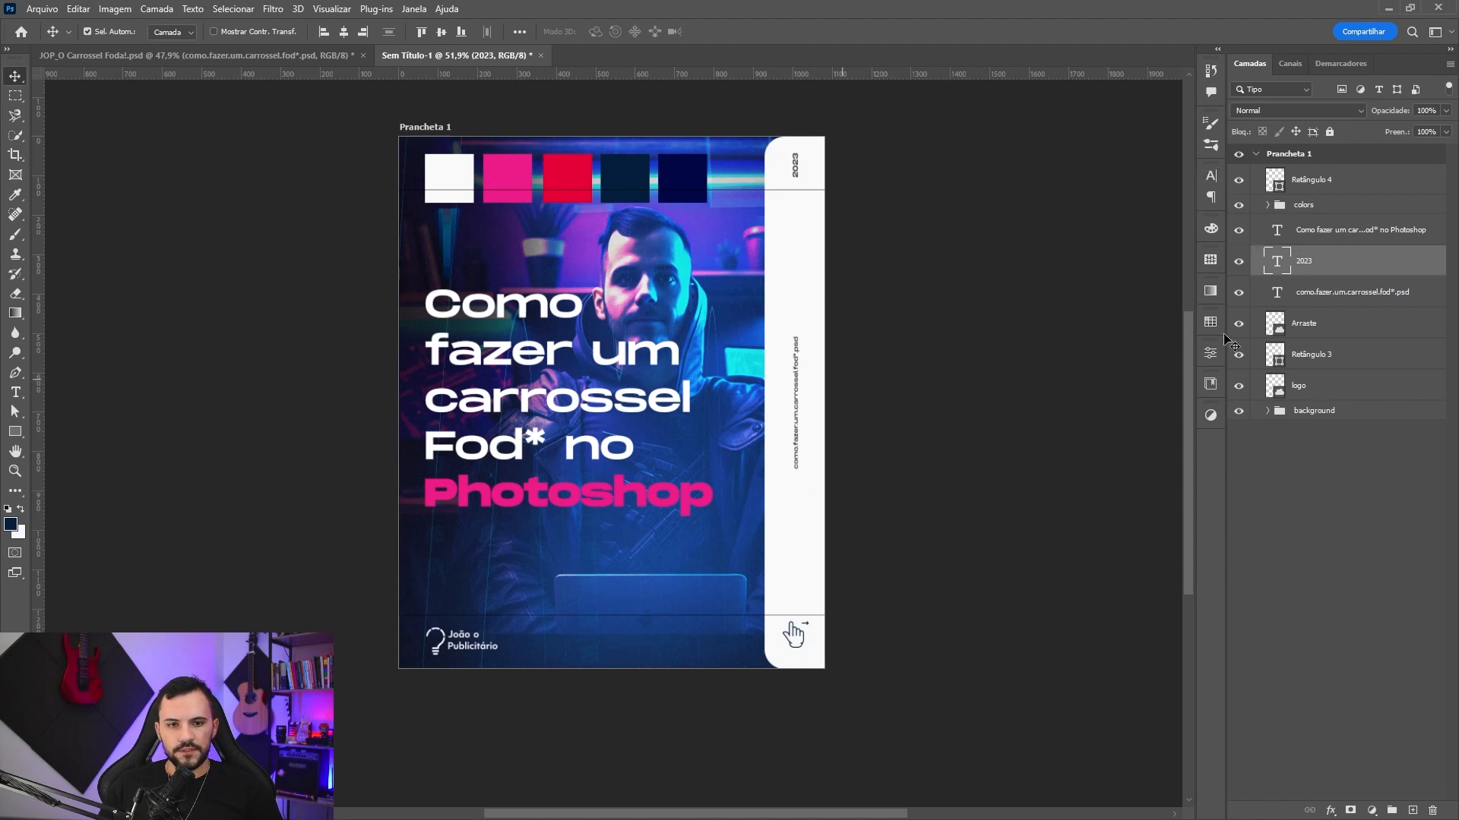
- Add a second 1080 x 1350 px artboard on the right side of the cover artboard
left_click(1322, 207)
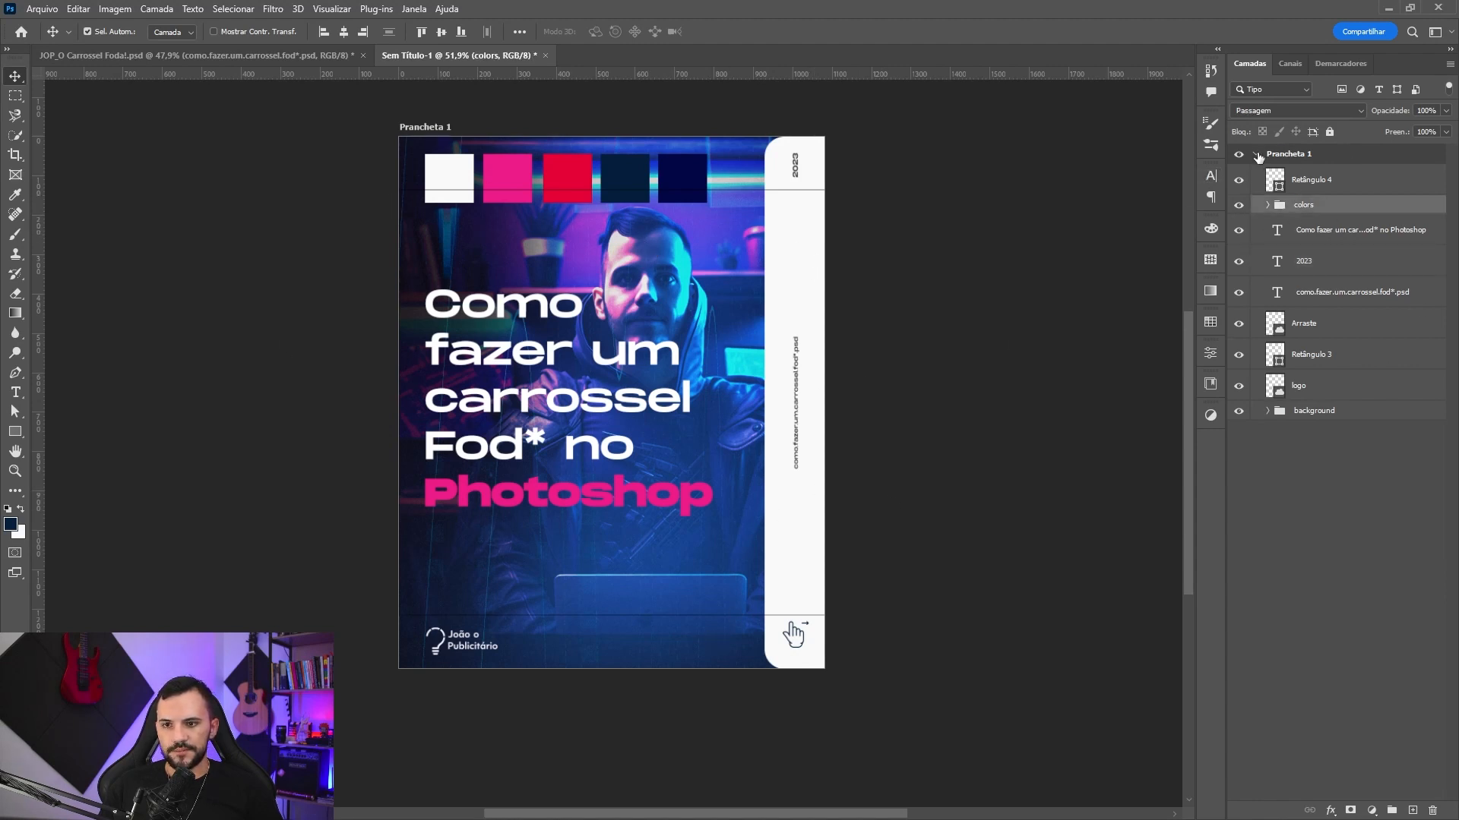
left_click(1258, 157)
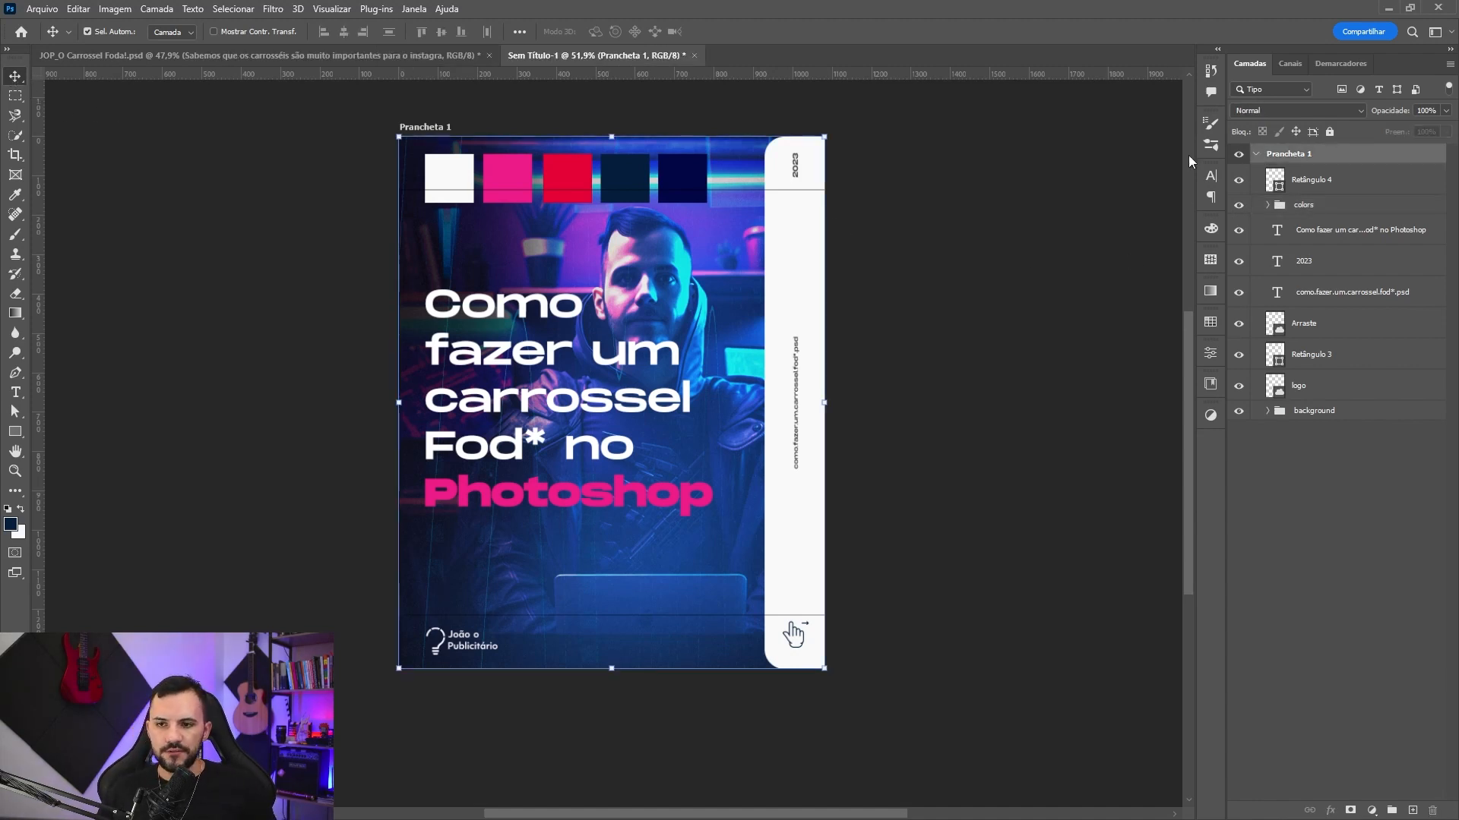
right_click(15, 78)
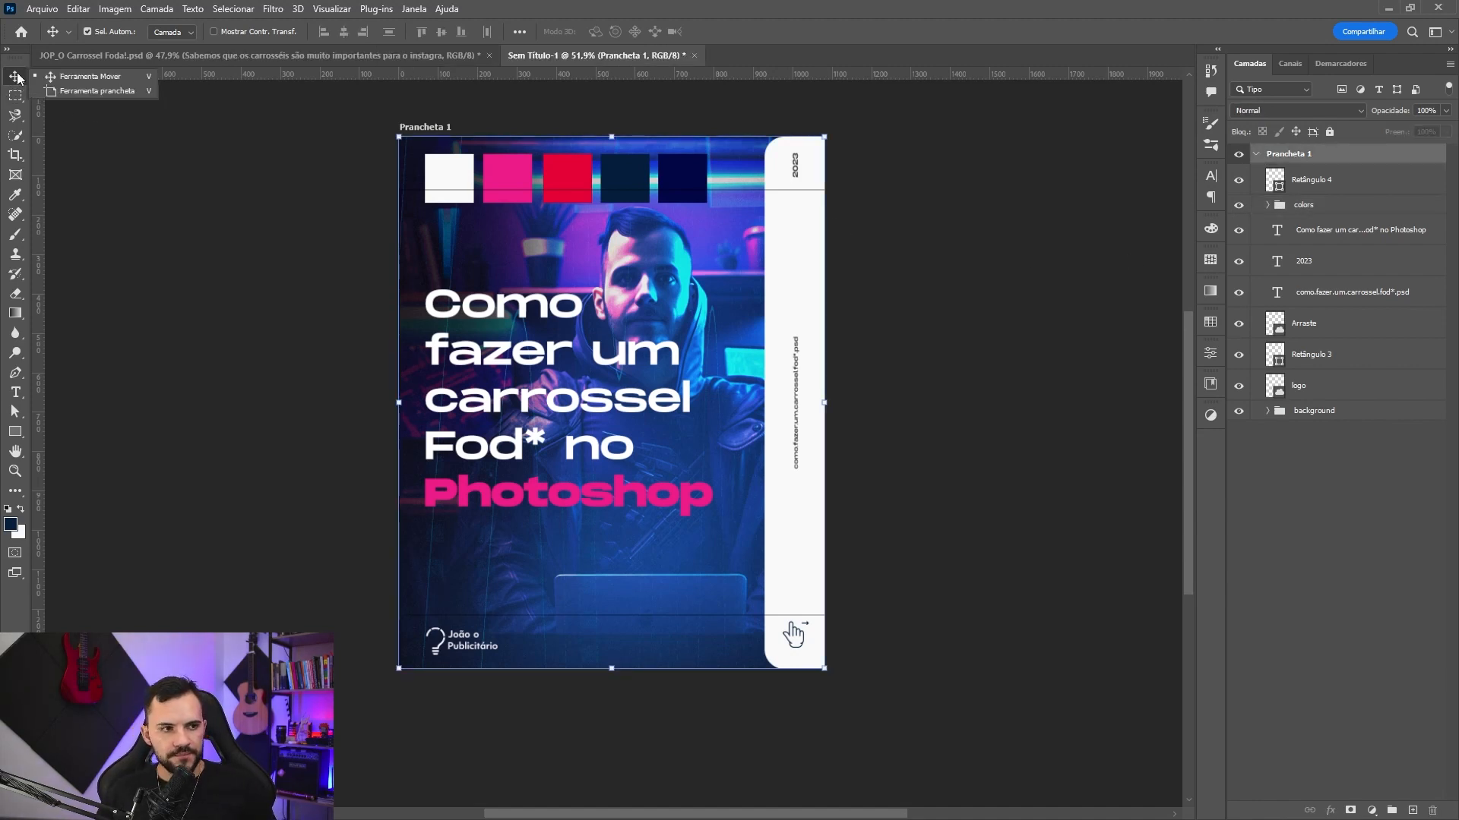
left_click(84, 92)
left_click(859, 403)
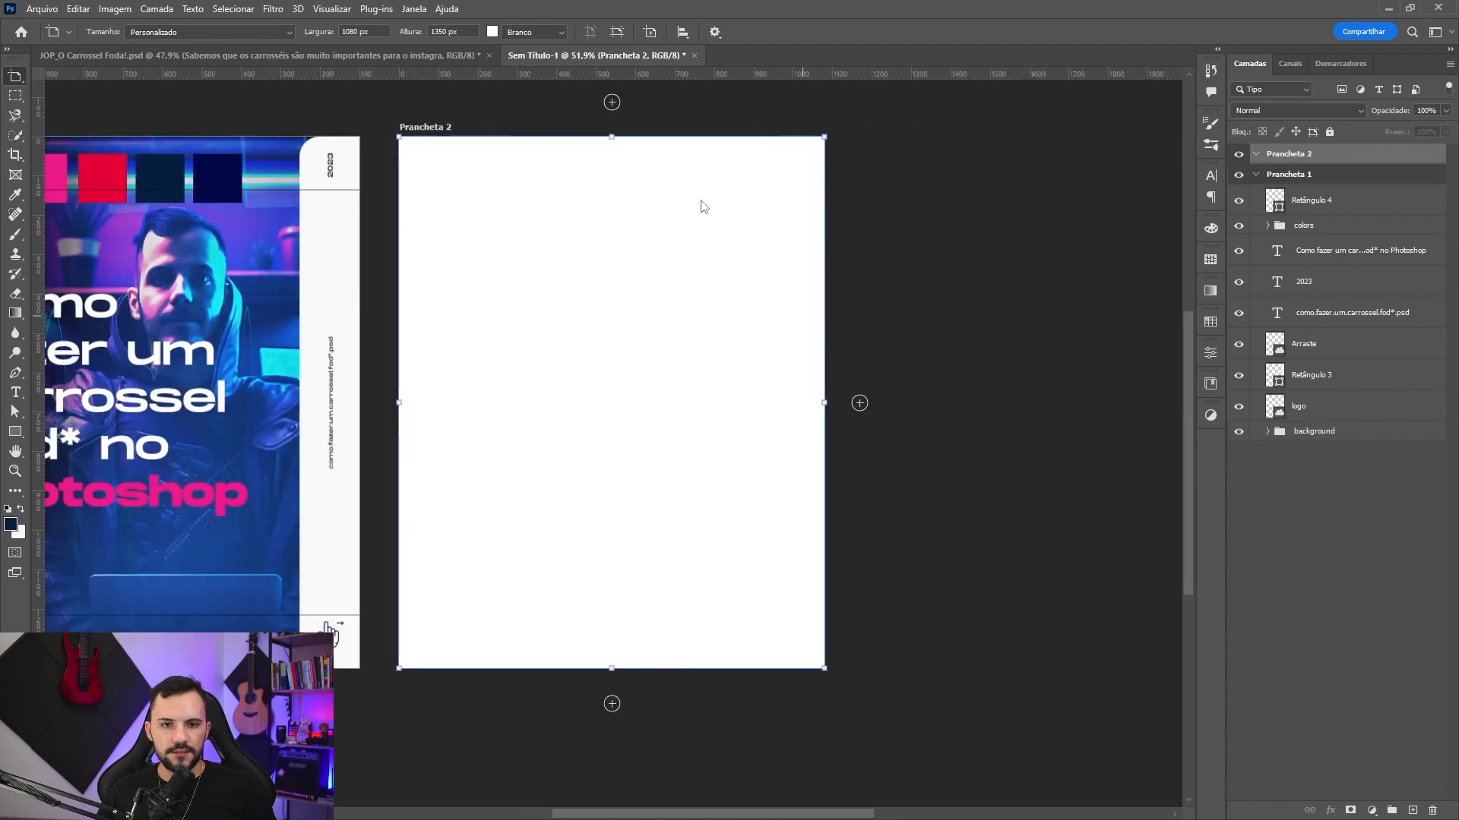
- Move the second artboard left until it touches the cover artboard's right edge without a gap
key("v")
left_click(668, 152)
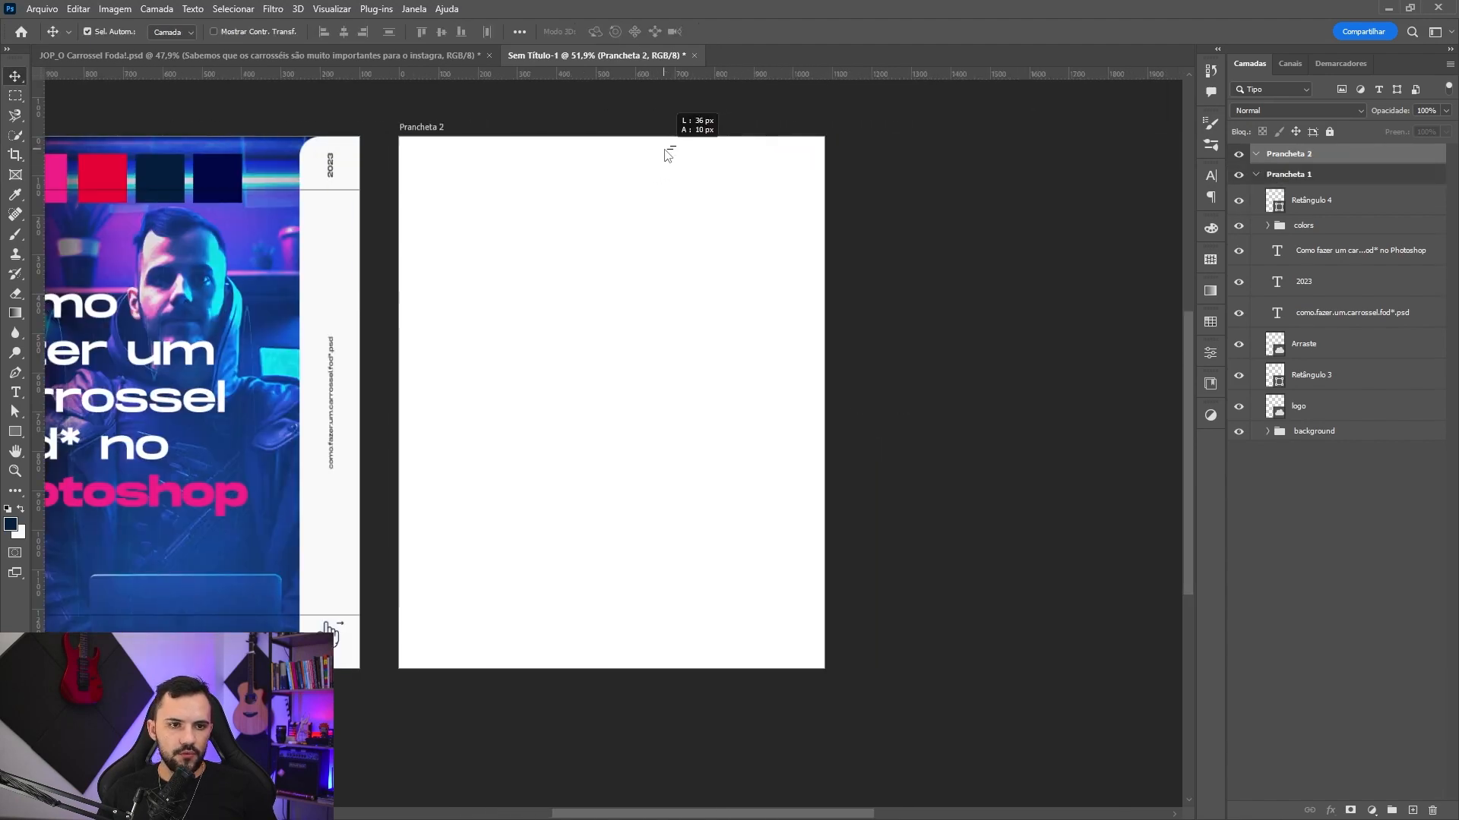
left_click(1302, 157)
left_click_drag(681, 172, 641, 169)
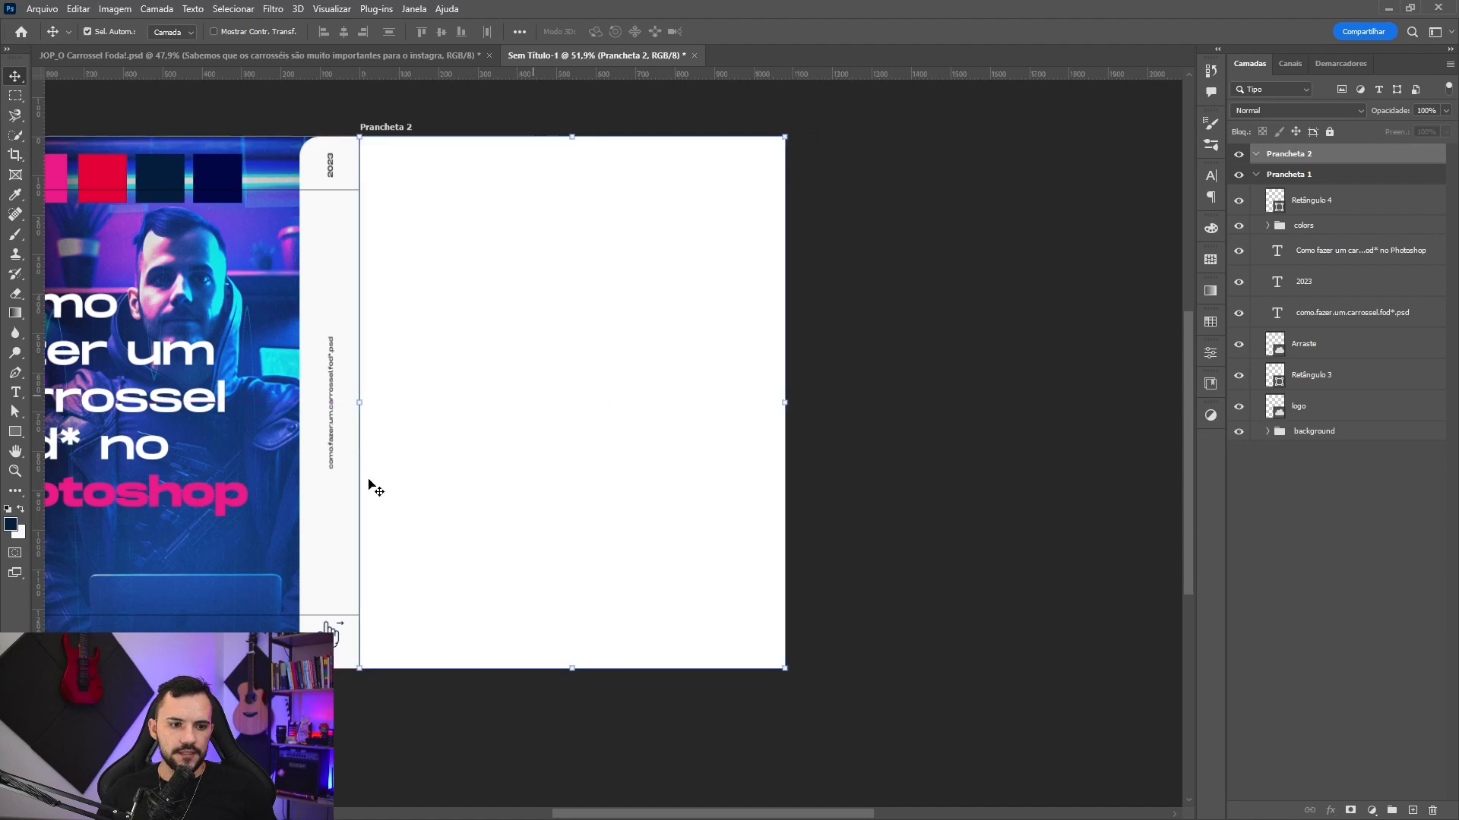
- Add a solid colour fill layer with colour f9f9f9 to the second artboard
left_click_drag(394, 413, 577, 421)
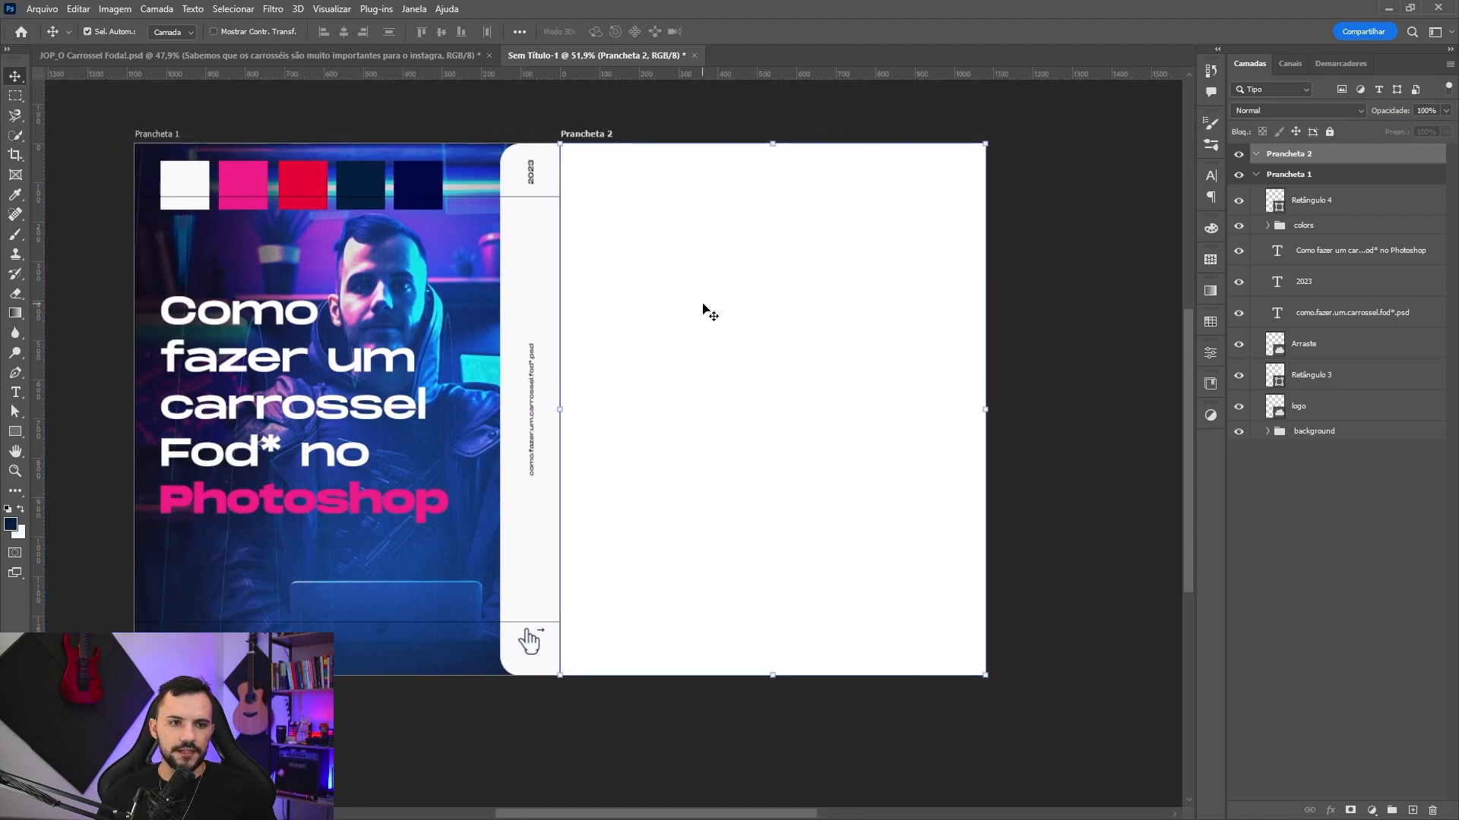
scroll(707, 313, "down", 1)
scroll(736, 208, "right", 2)
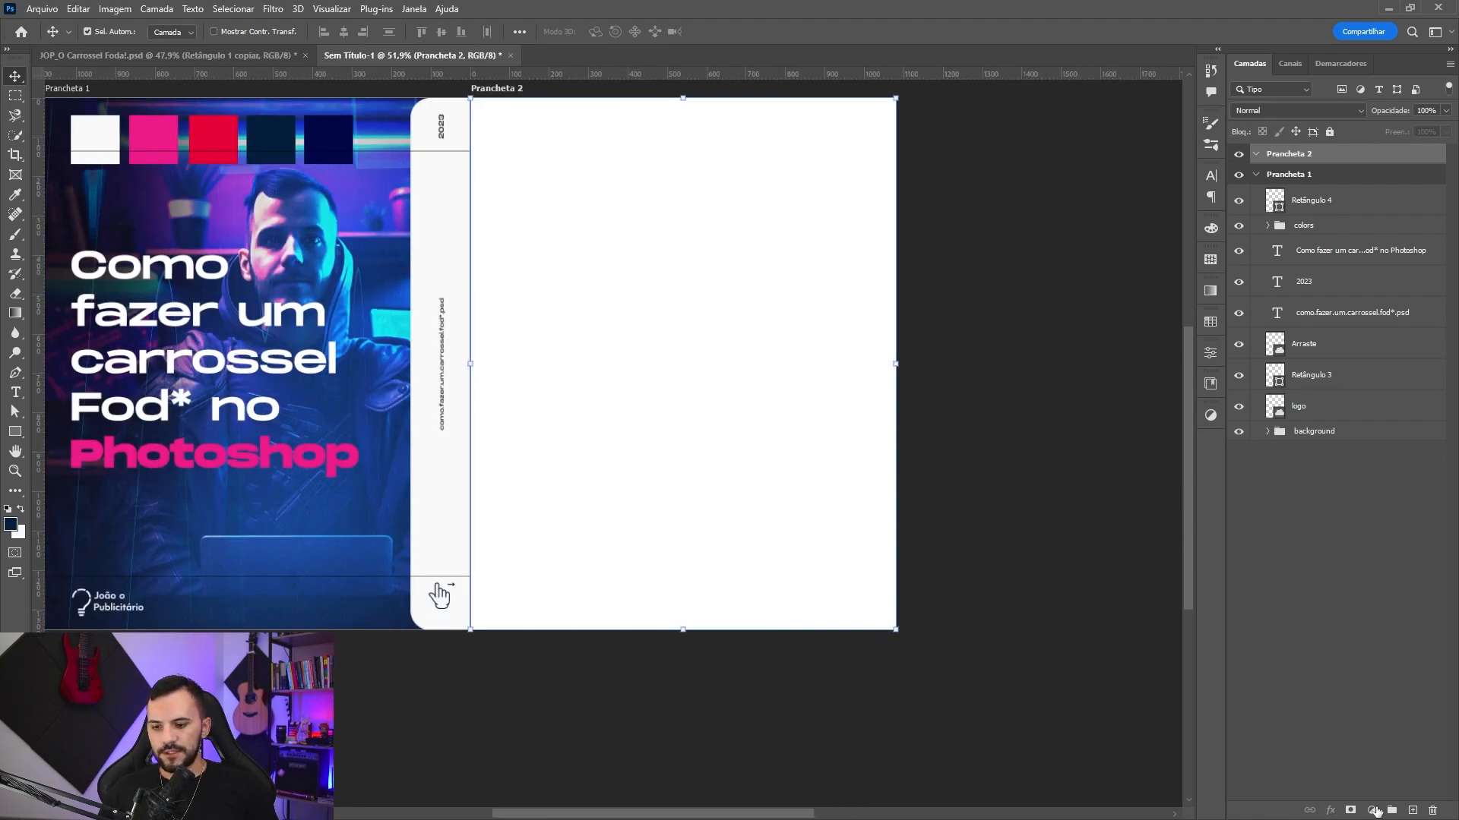
left_click(1373, 811)
left_click(1374, 542)
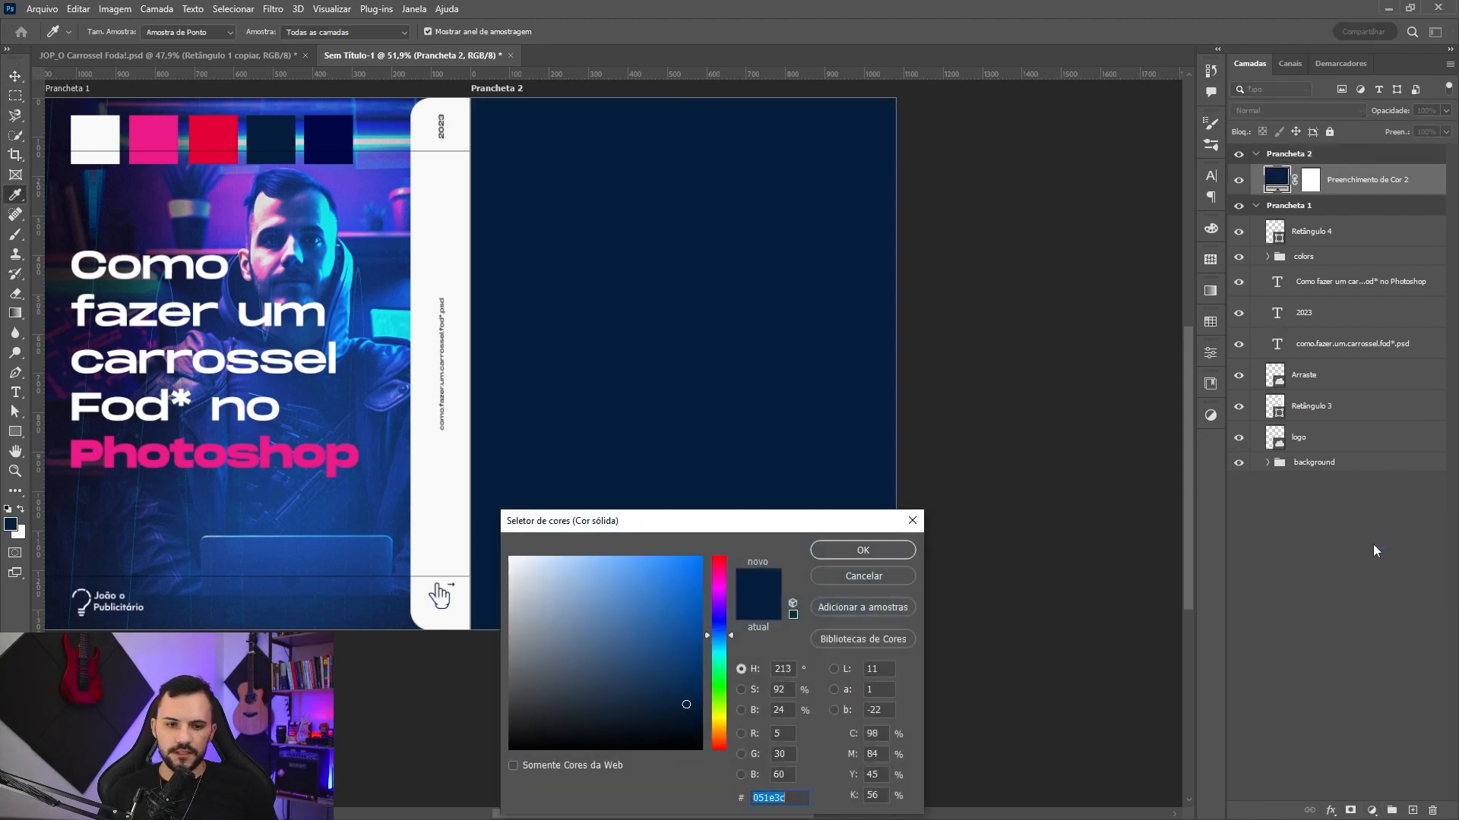
type("f9f9f9")
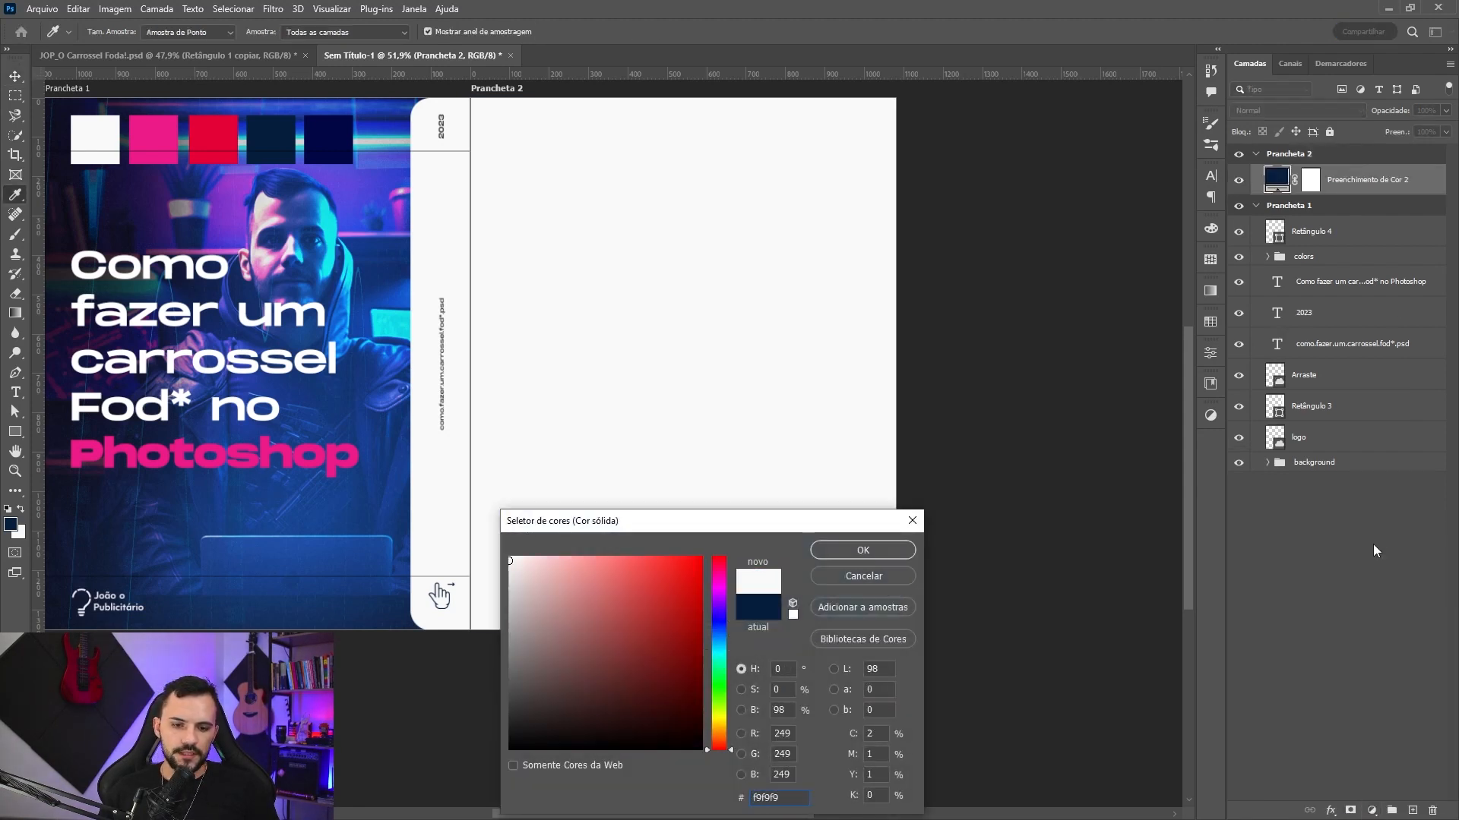
key("Return")
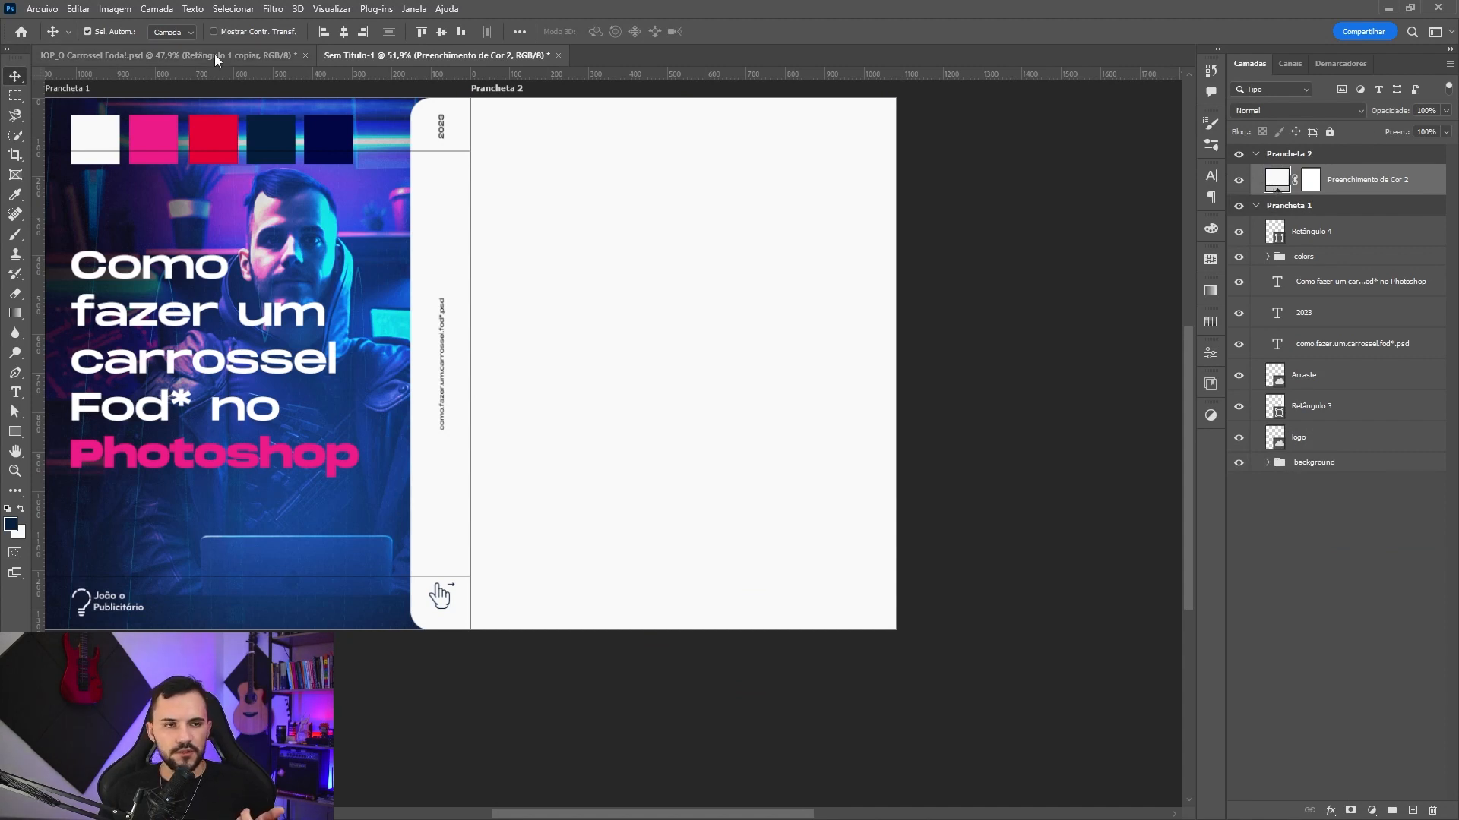
- Convert the second artboard's fill layer to a smart object and add uniform noise at 7.73%
left_click(275, 9)
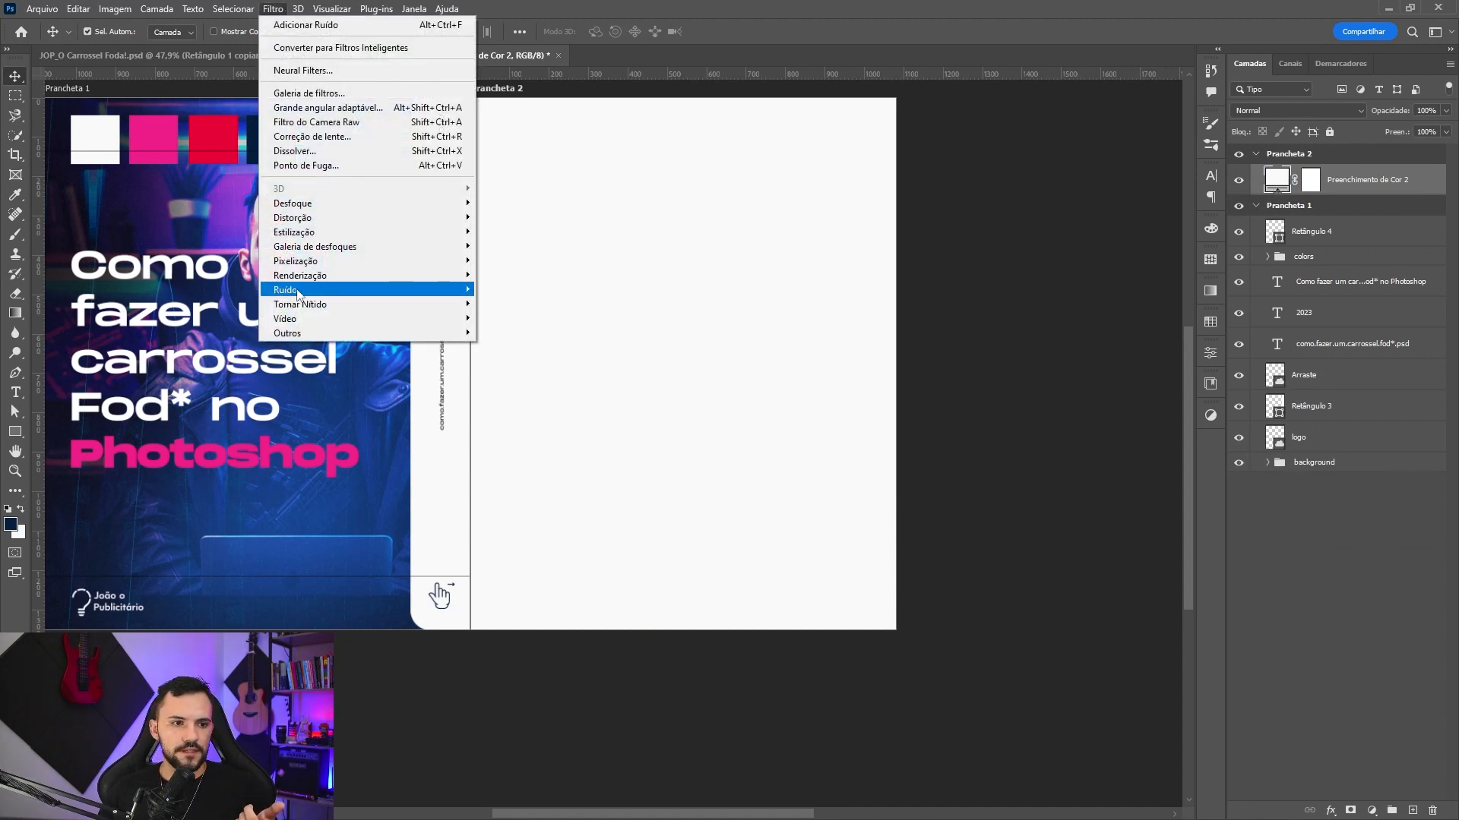
mouse_move(296, 290)
left_click(553, 292)
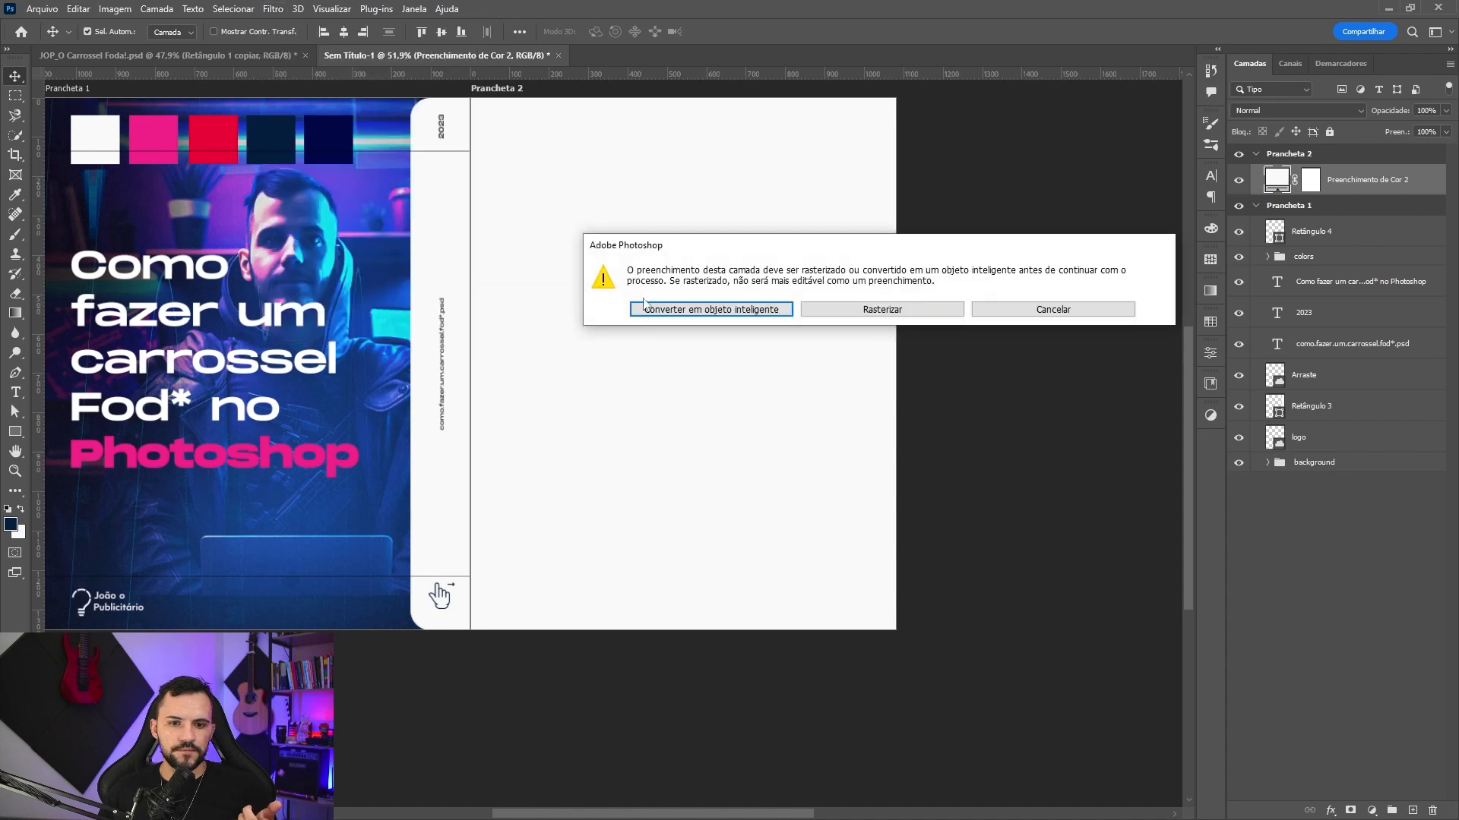
left_click(679, 311)
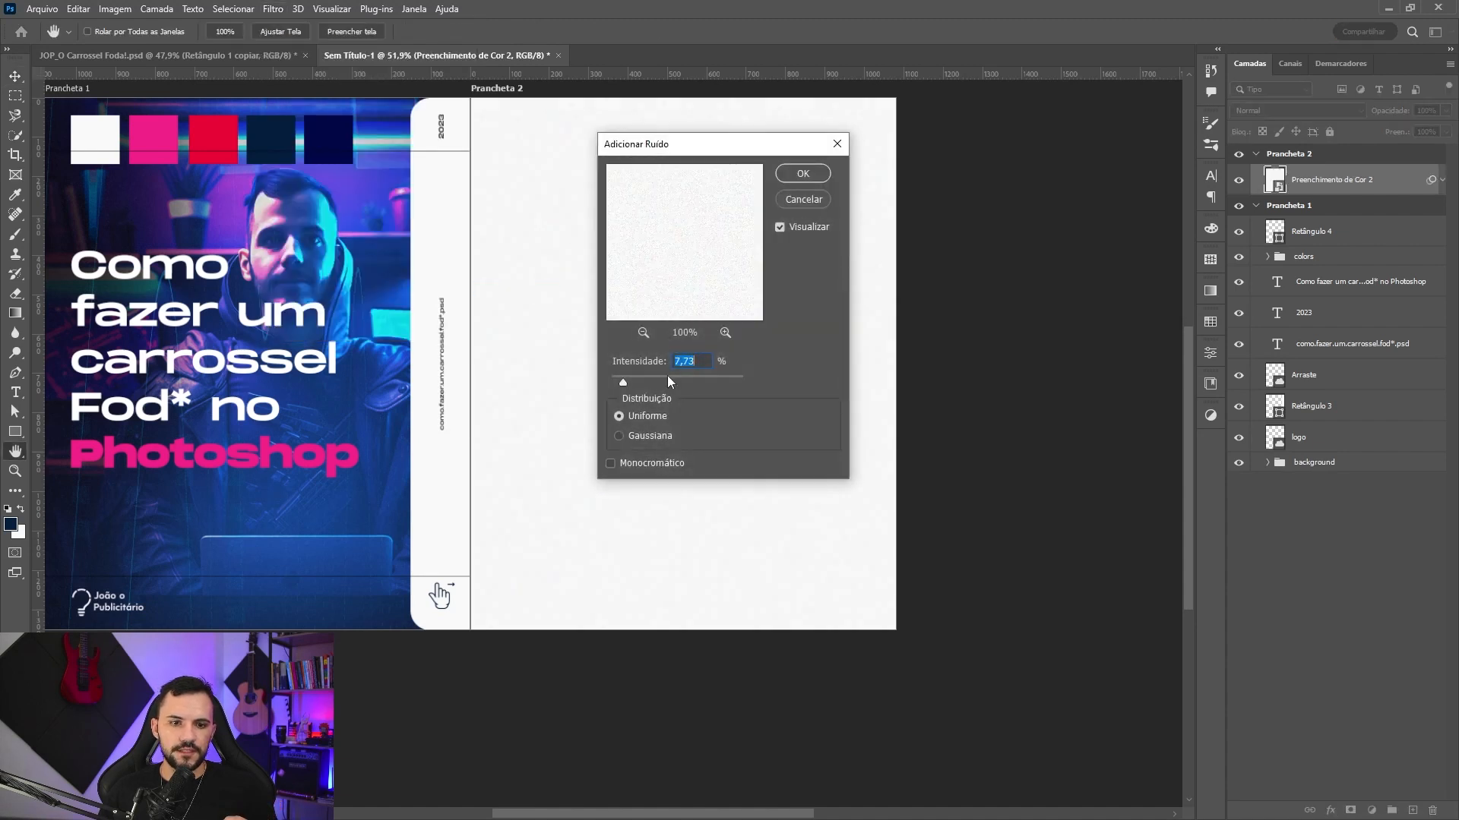
left_click(818, 179)
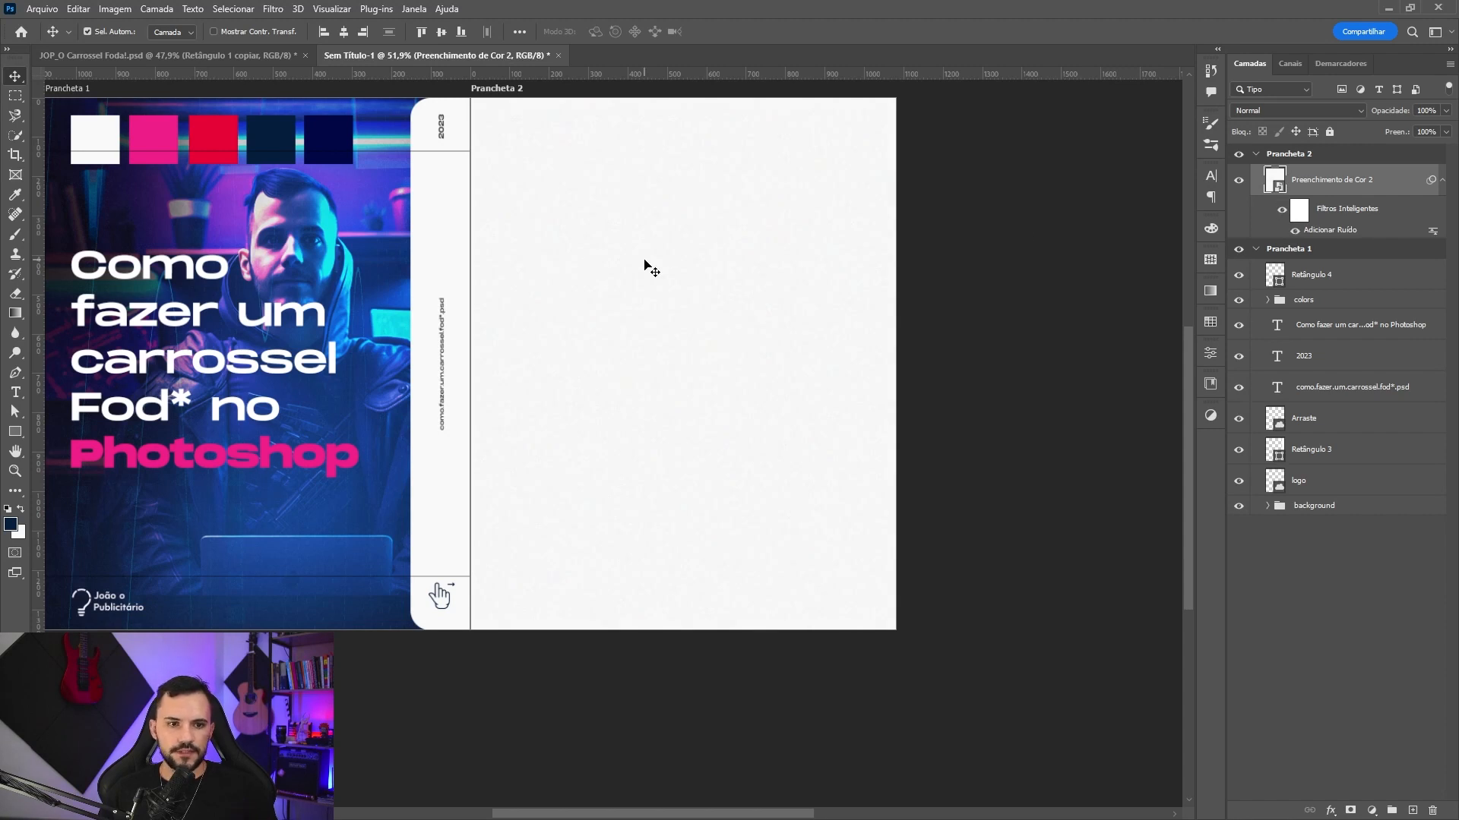
- Convert the cover's off-white side strip to a smart object and add uniform noise at 7.73%
left_click(444, 230)
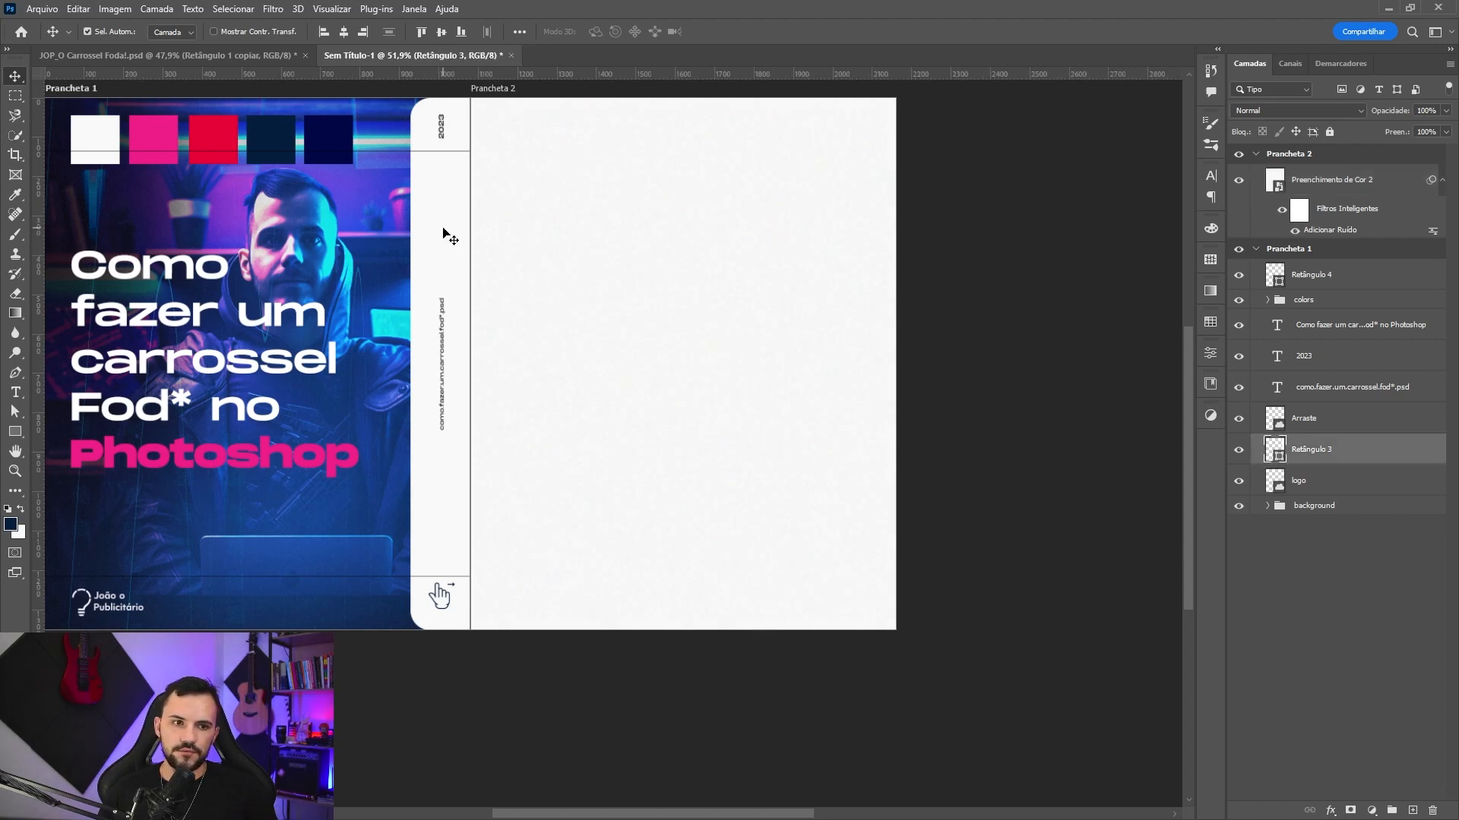
left_click(1325, 187)
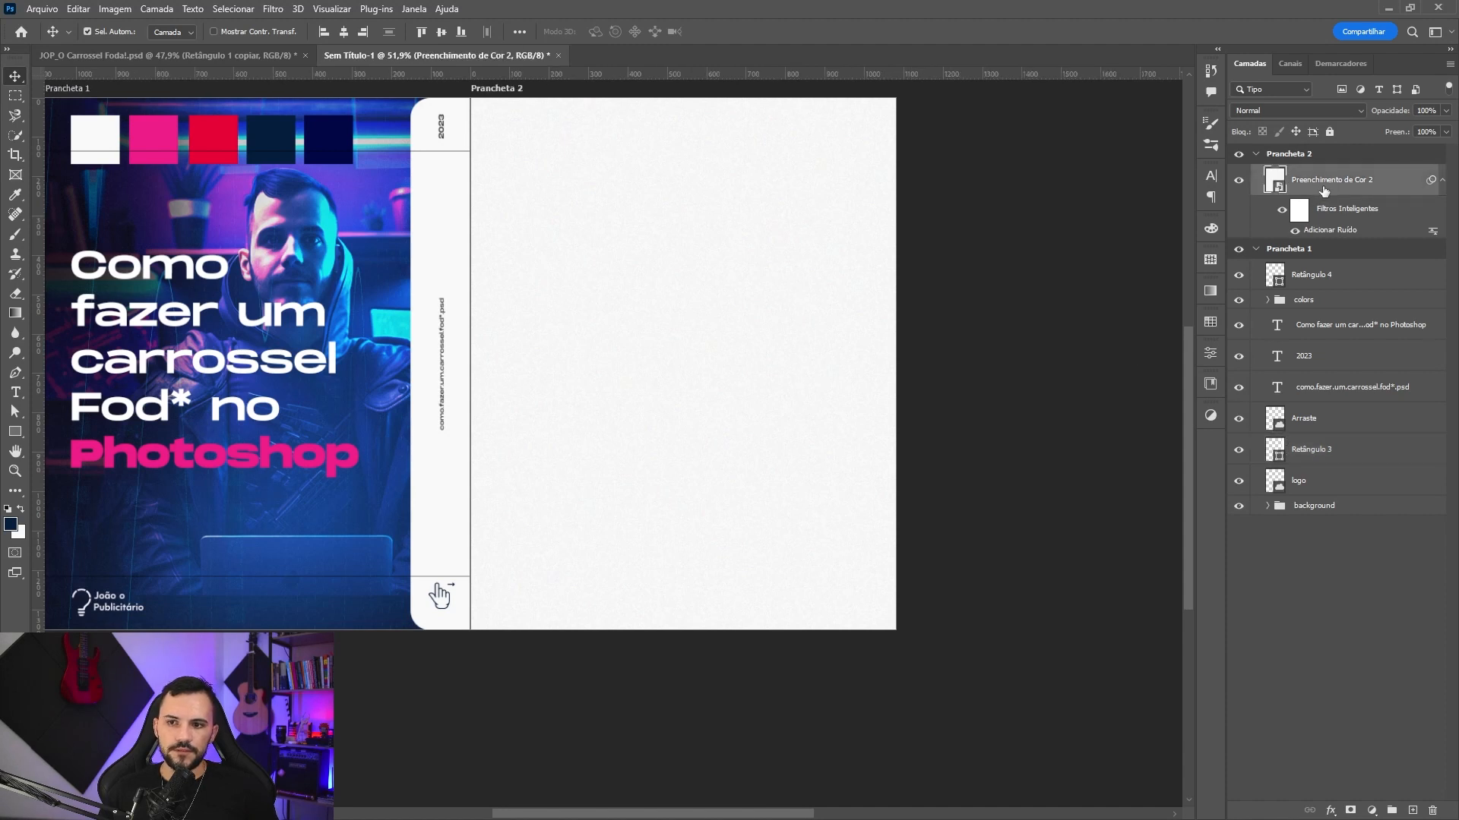
left_click(430, 242)
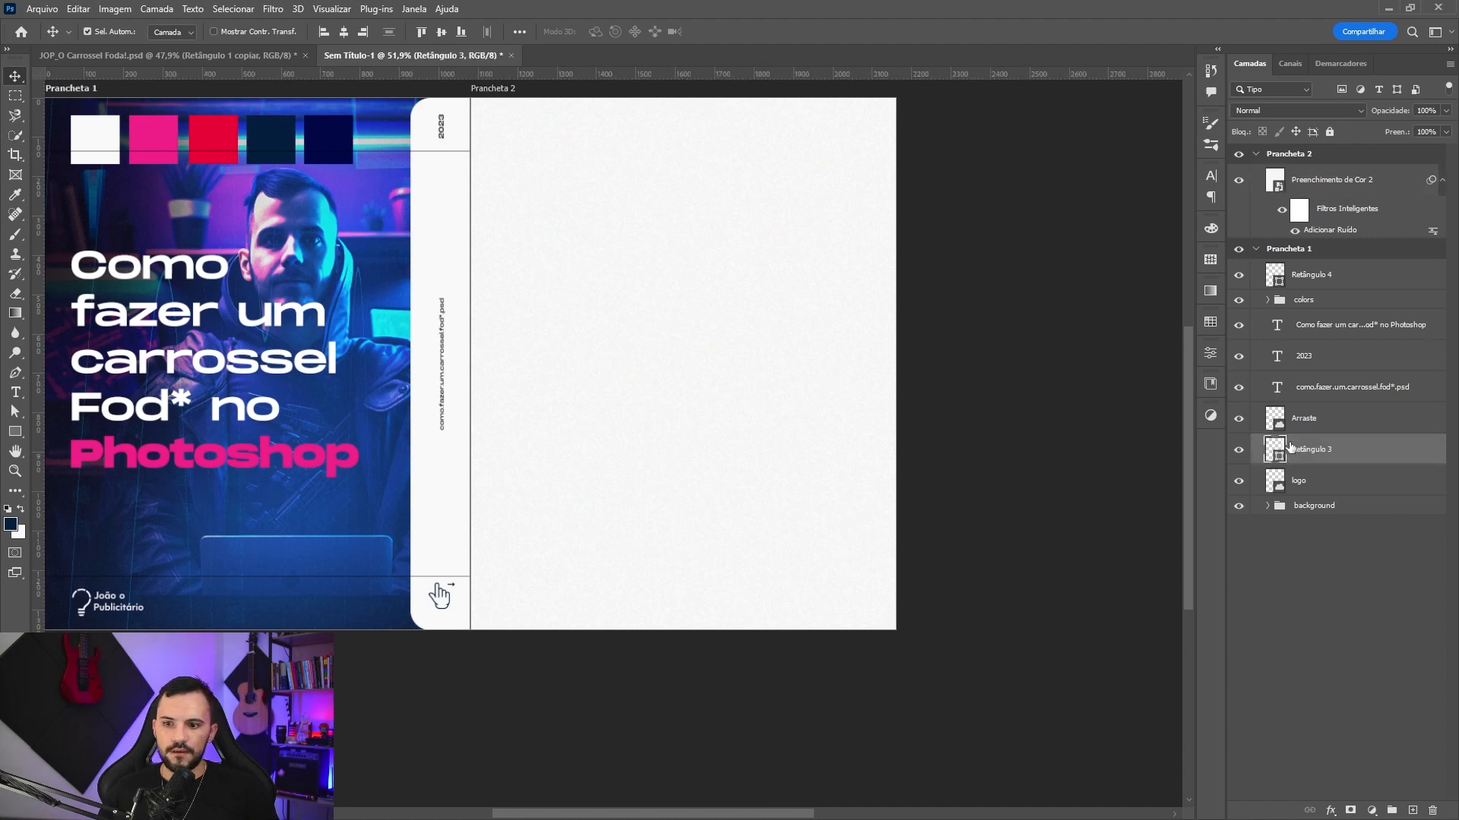
left_click(266, 10)
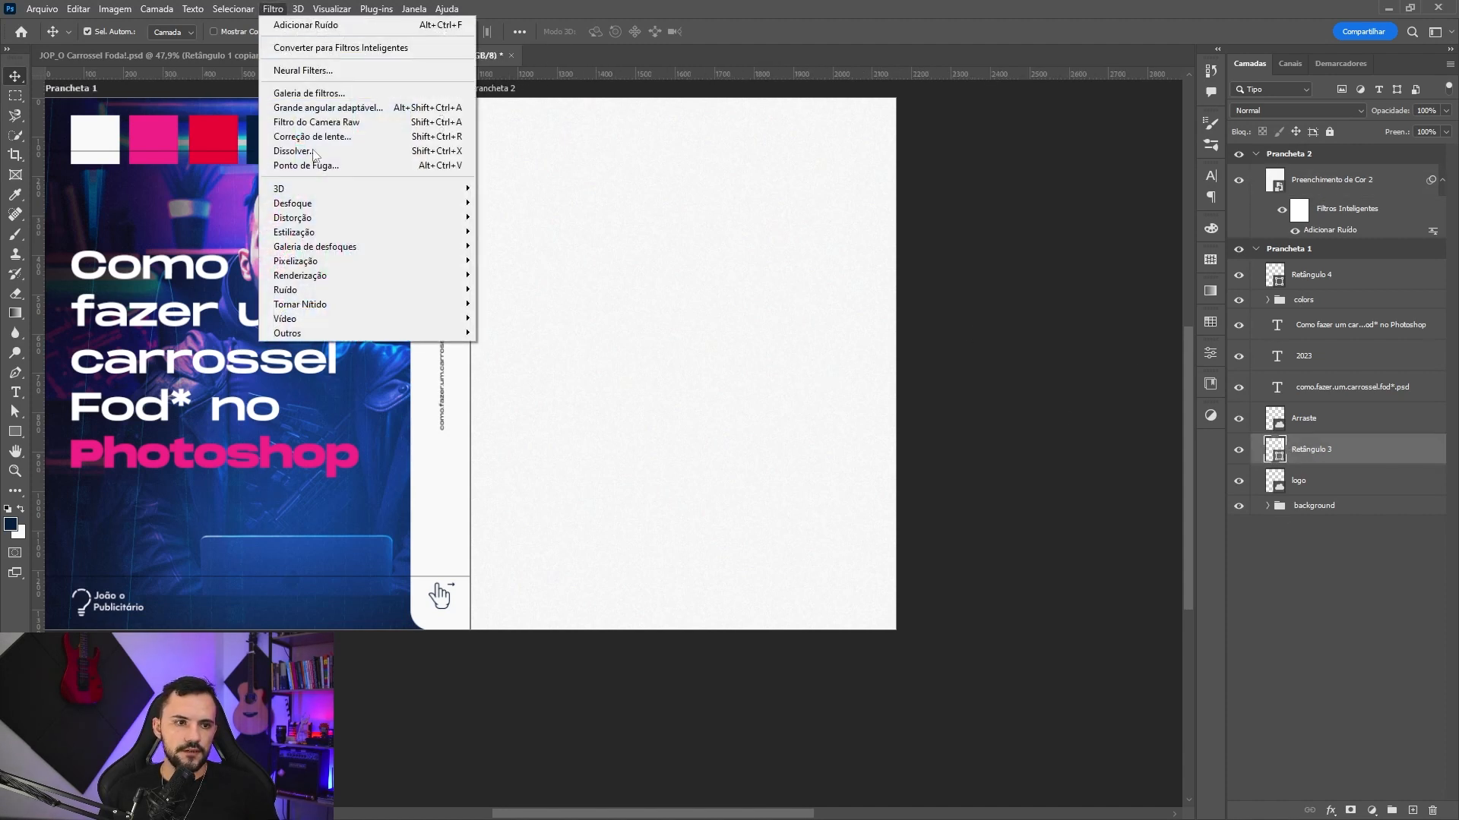
mouse_move(328, 289)
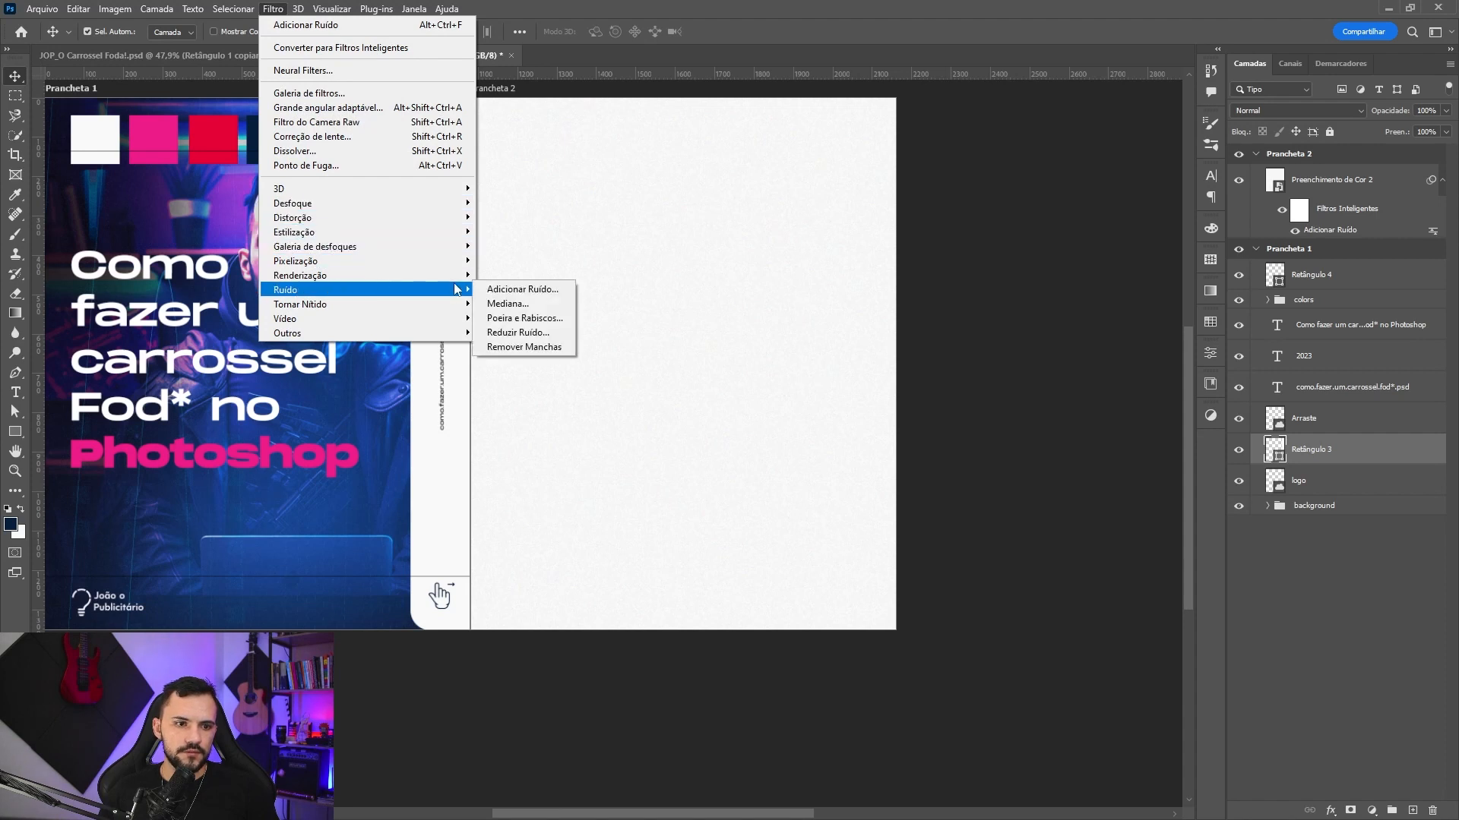
left_click(505, 290)
left_click(734, 313)
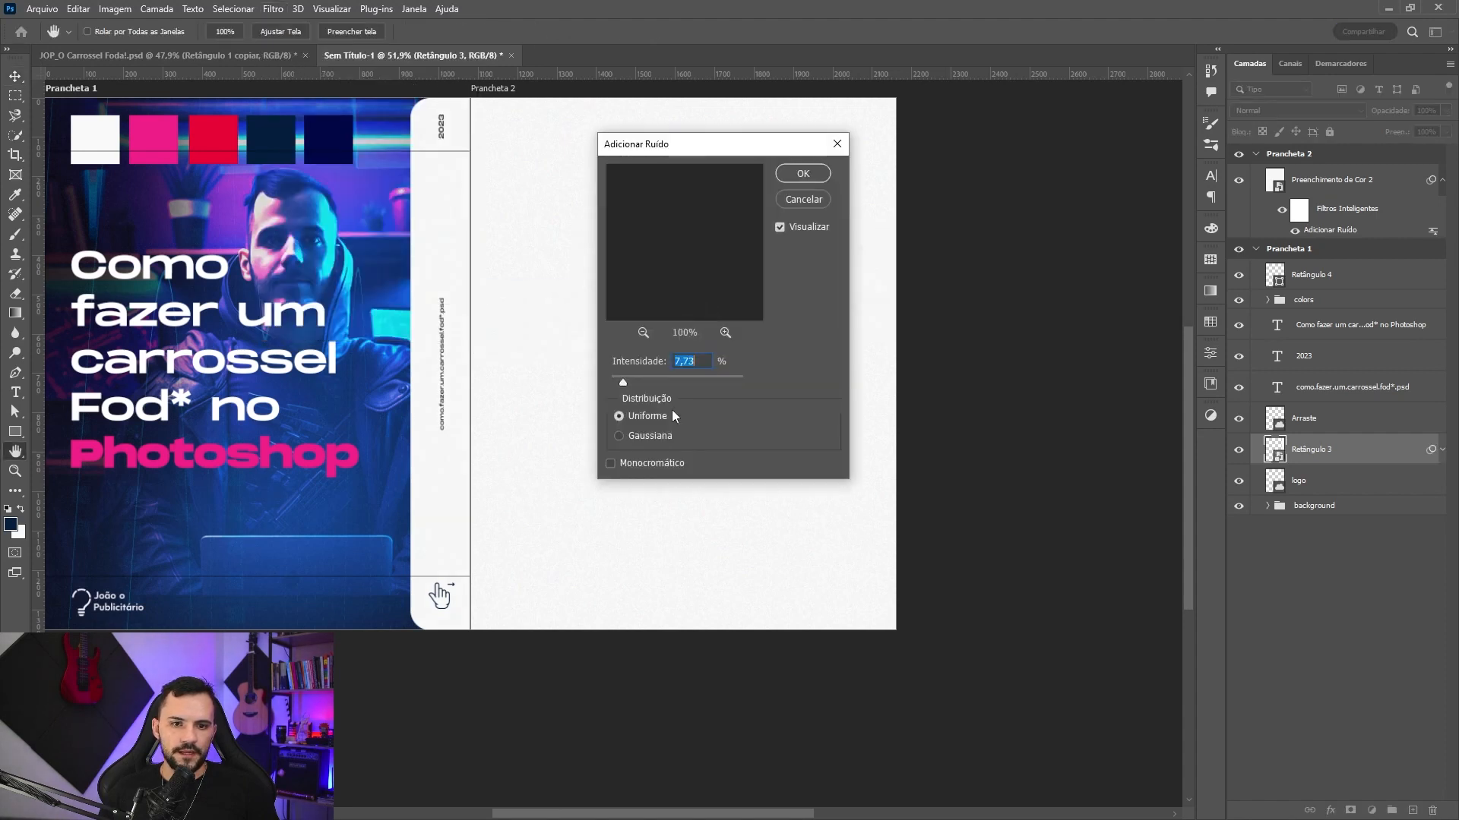
left_click(804, 176)
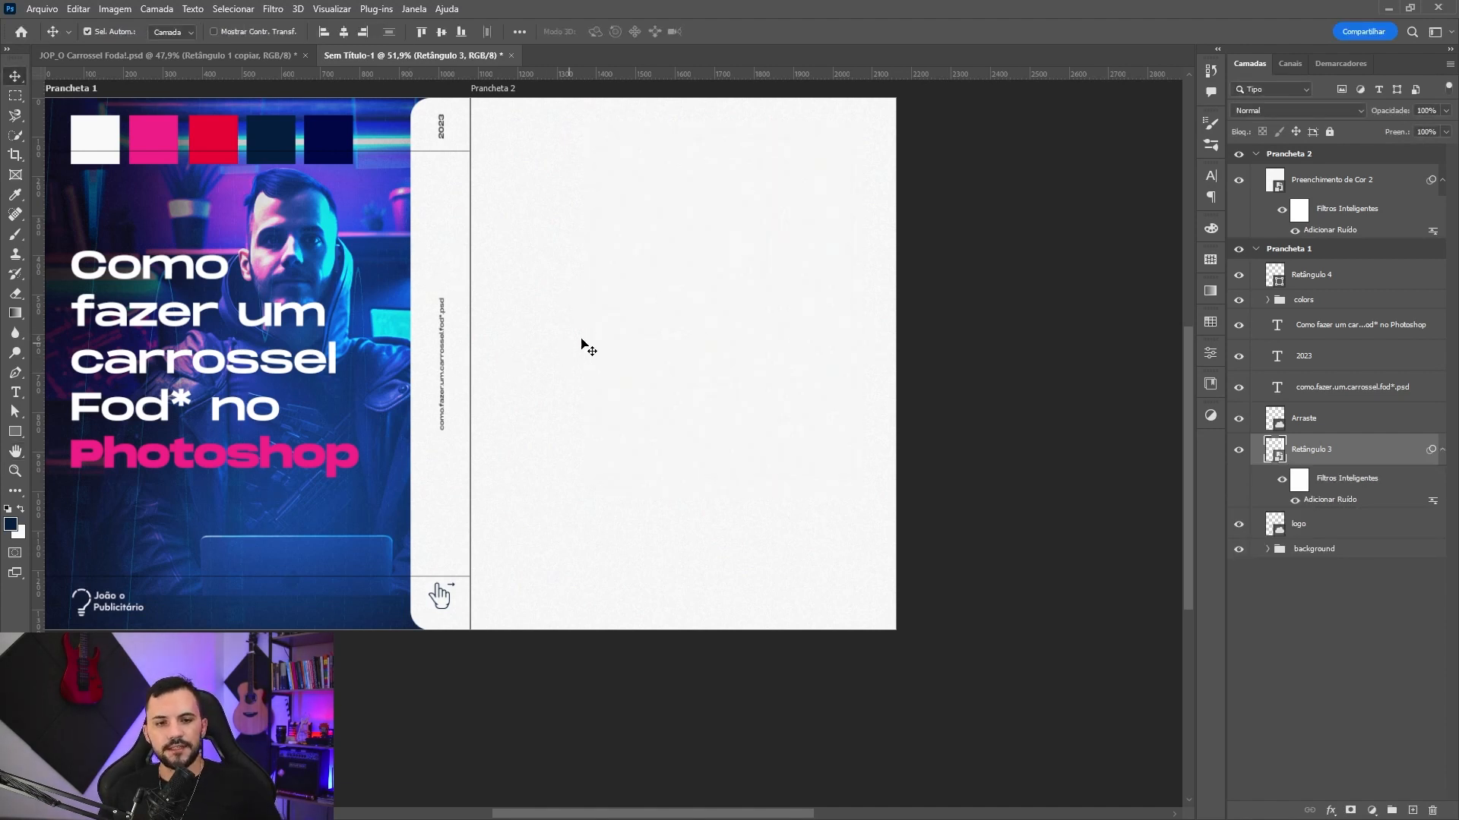
- Paste the "Vamos lá?" heading and its body paragraph onto the second artboard and check the font settings of both
left_click(528, 168)
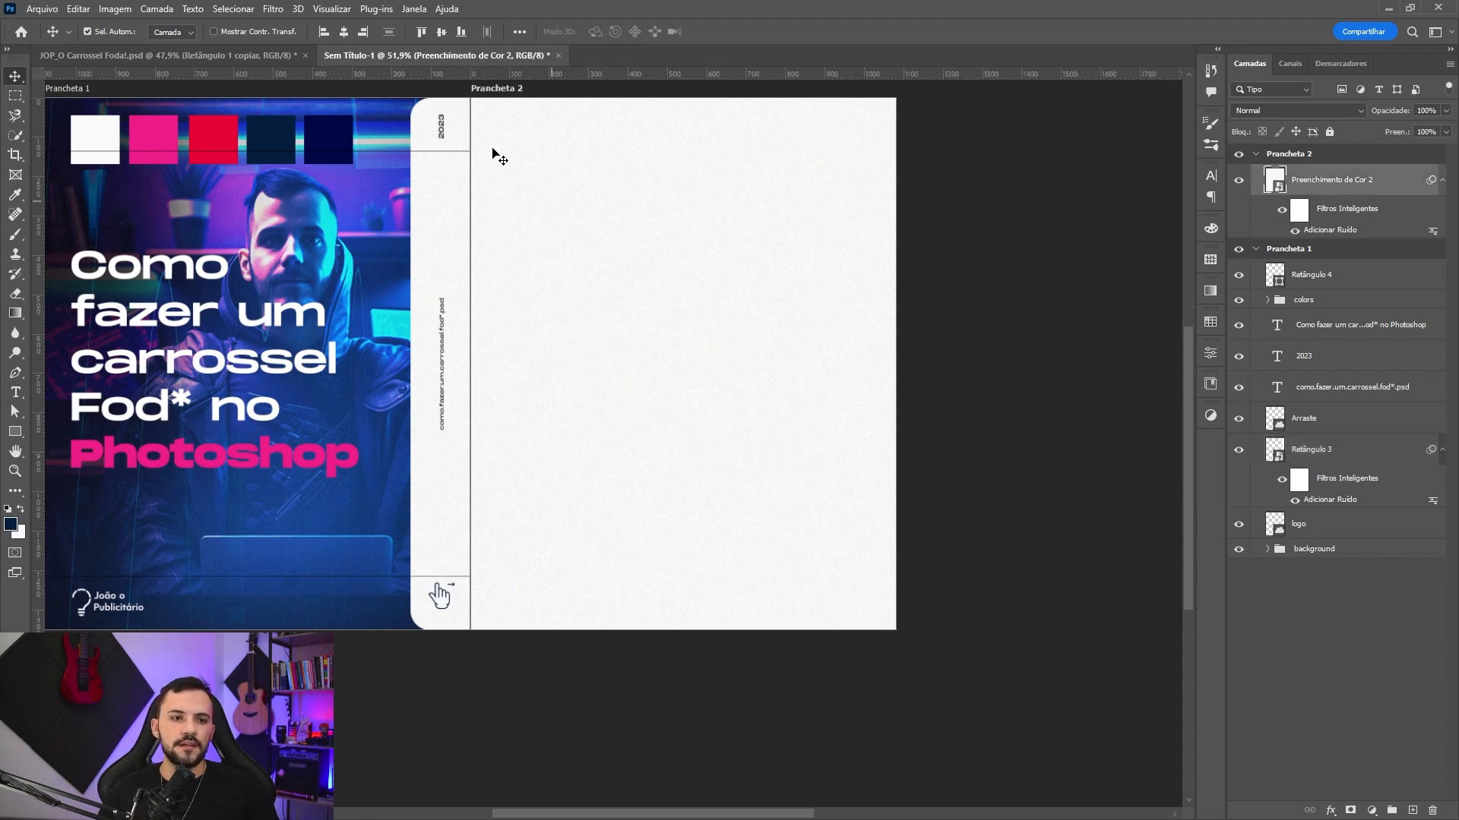
key("ctrl+v")
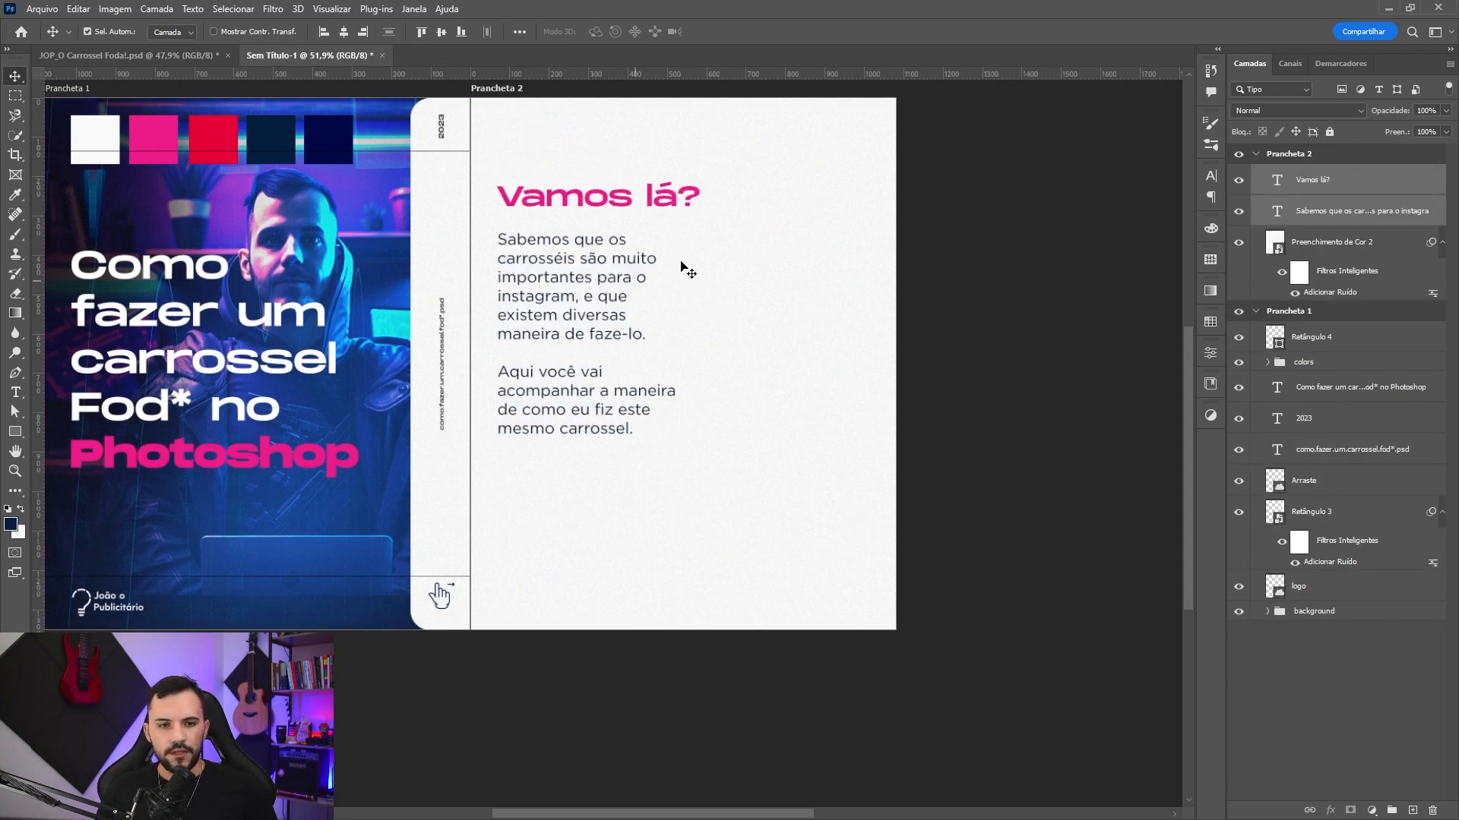
left_click(567, 195)
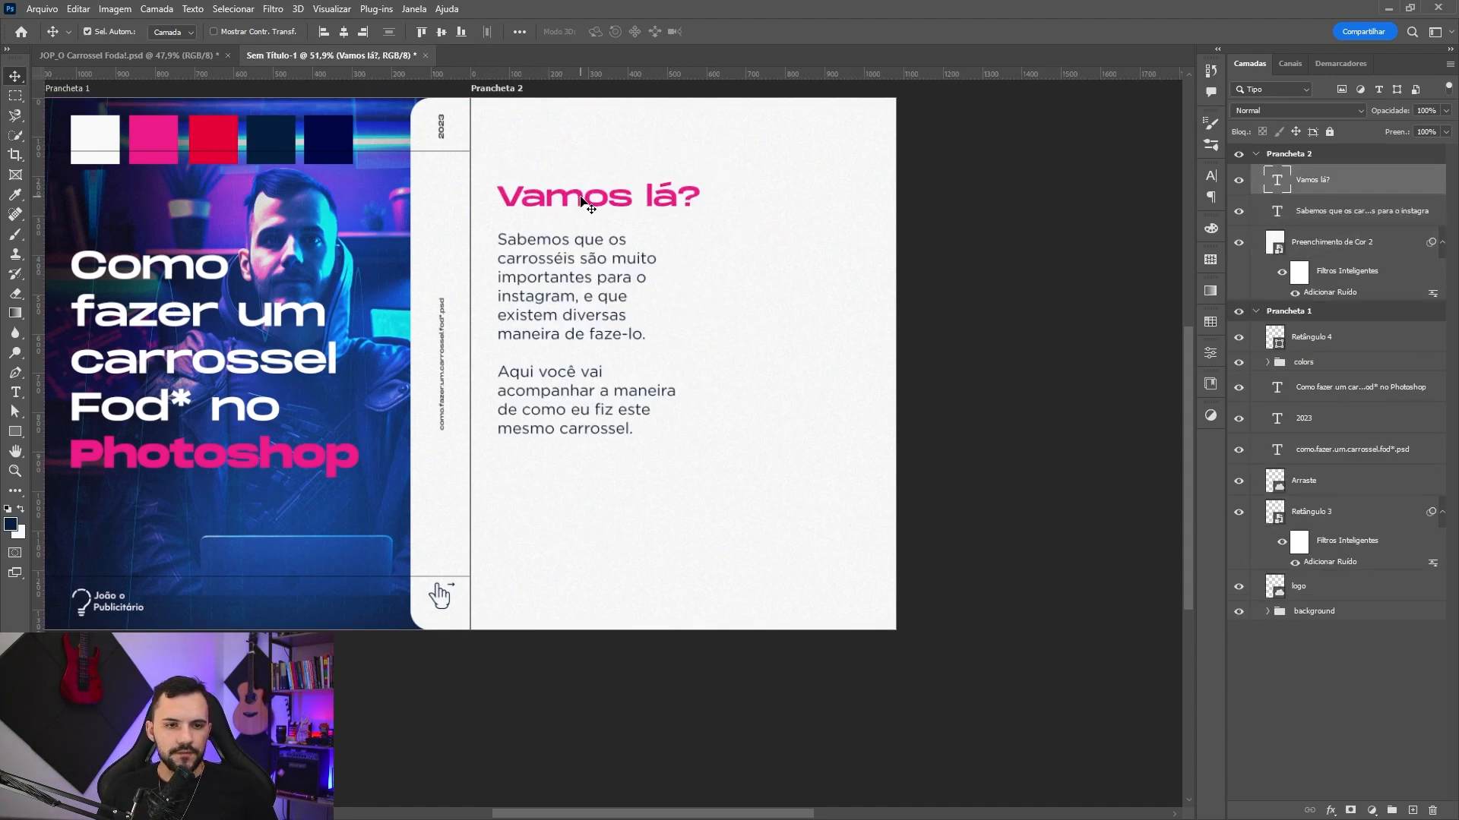
double_click(582, 194)
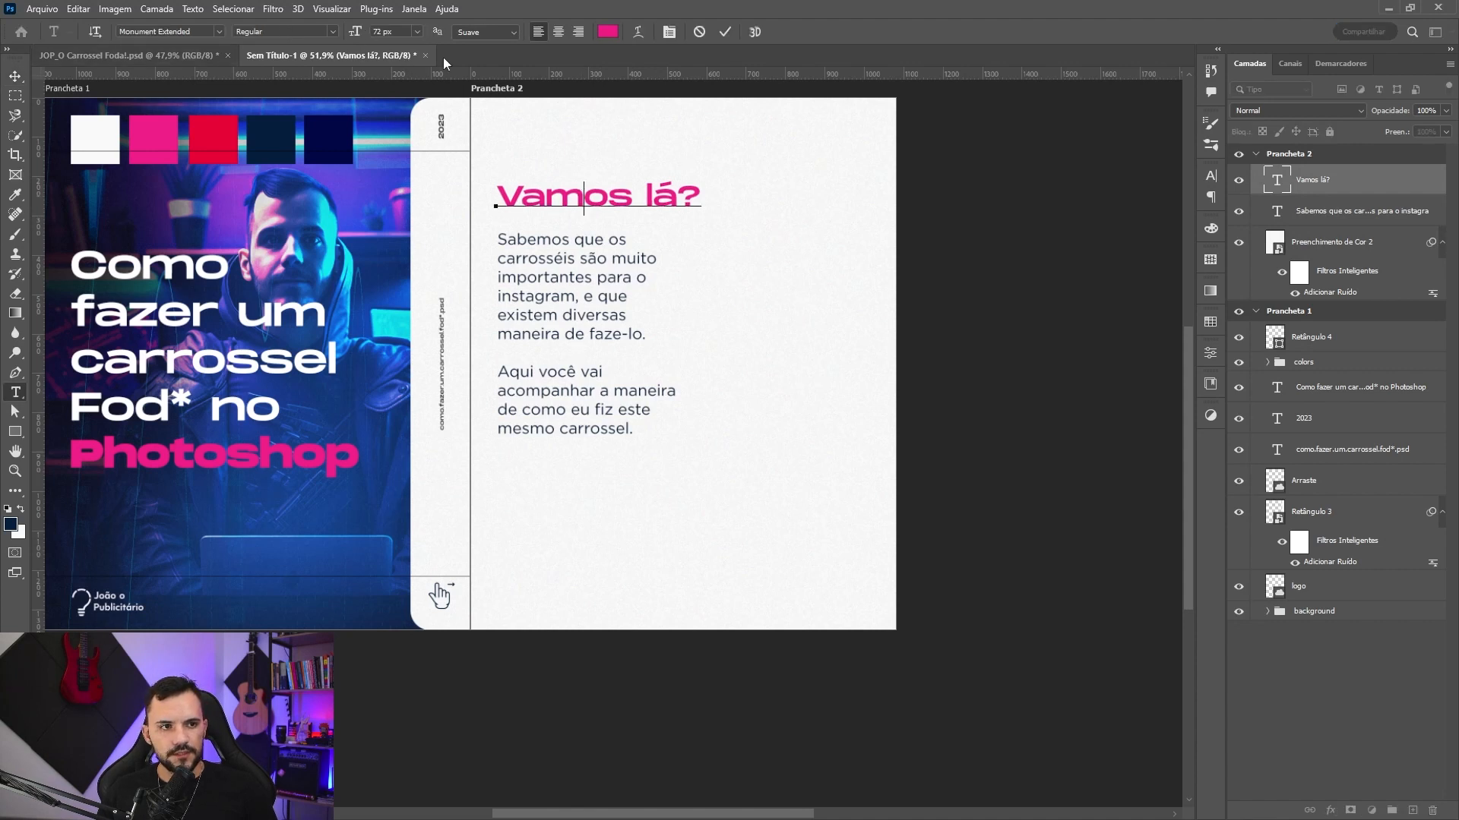
left_click(563, 258)
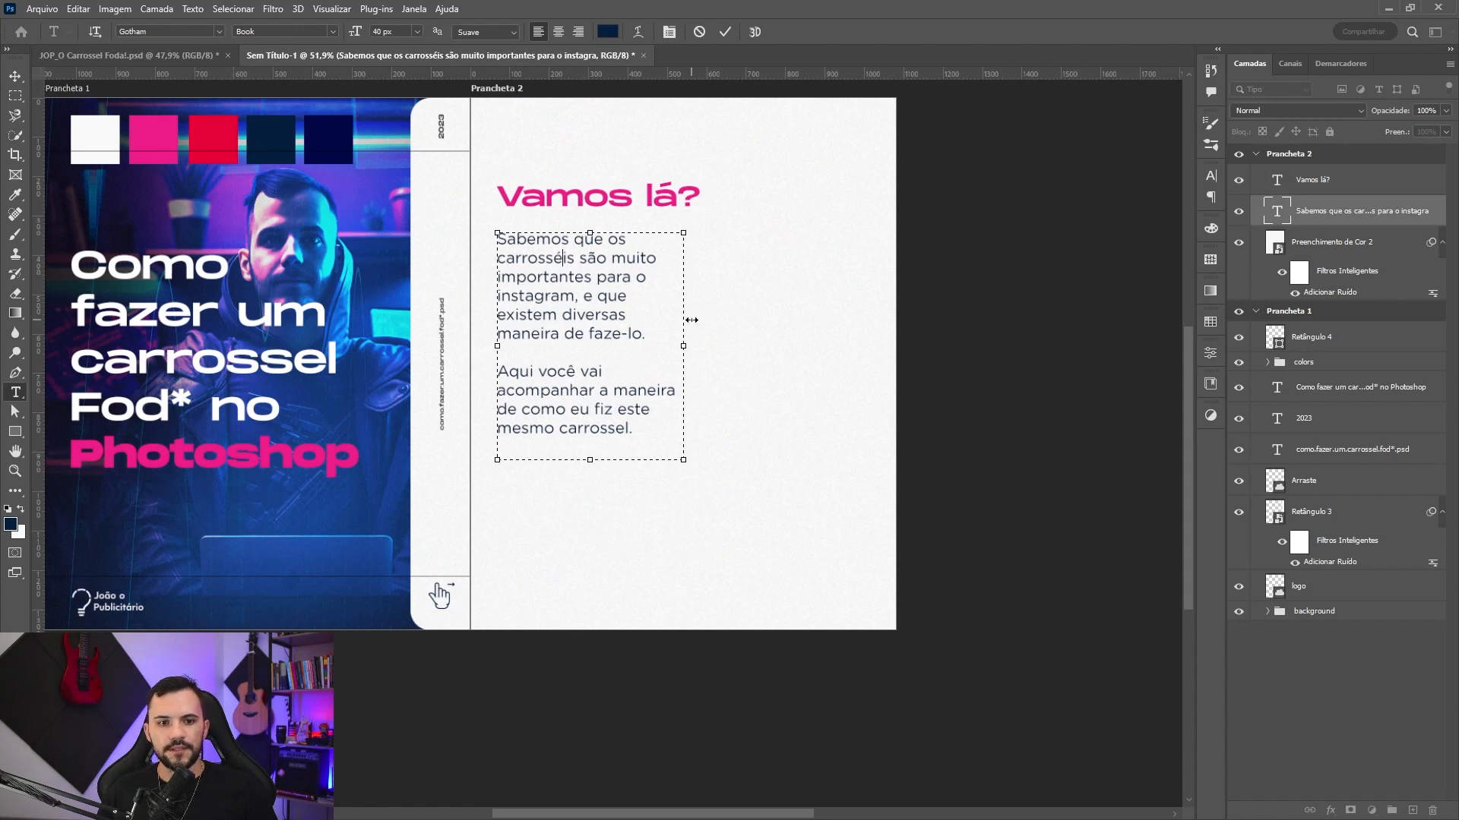
- Copy the swipe-hand icon from the cover to the matching position near the lower right corner of the second artboard
key("Escape")
key("v")
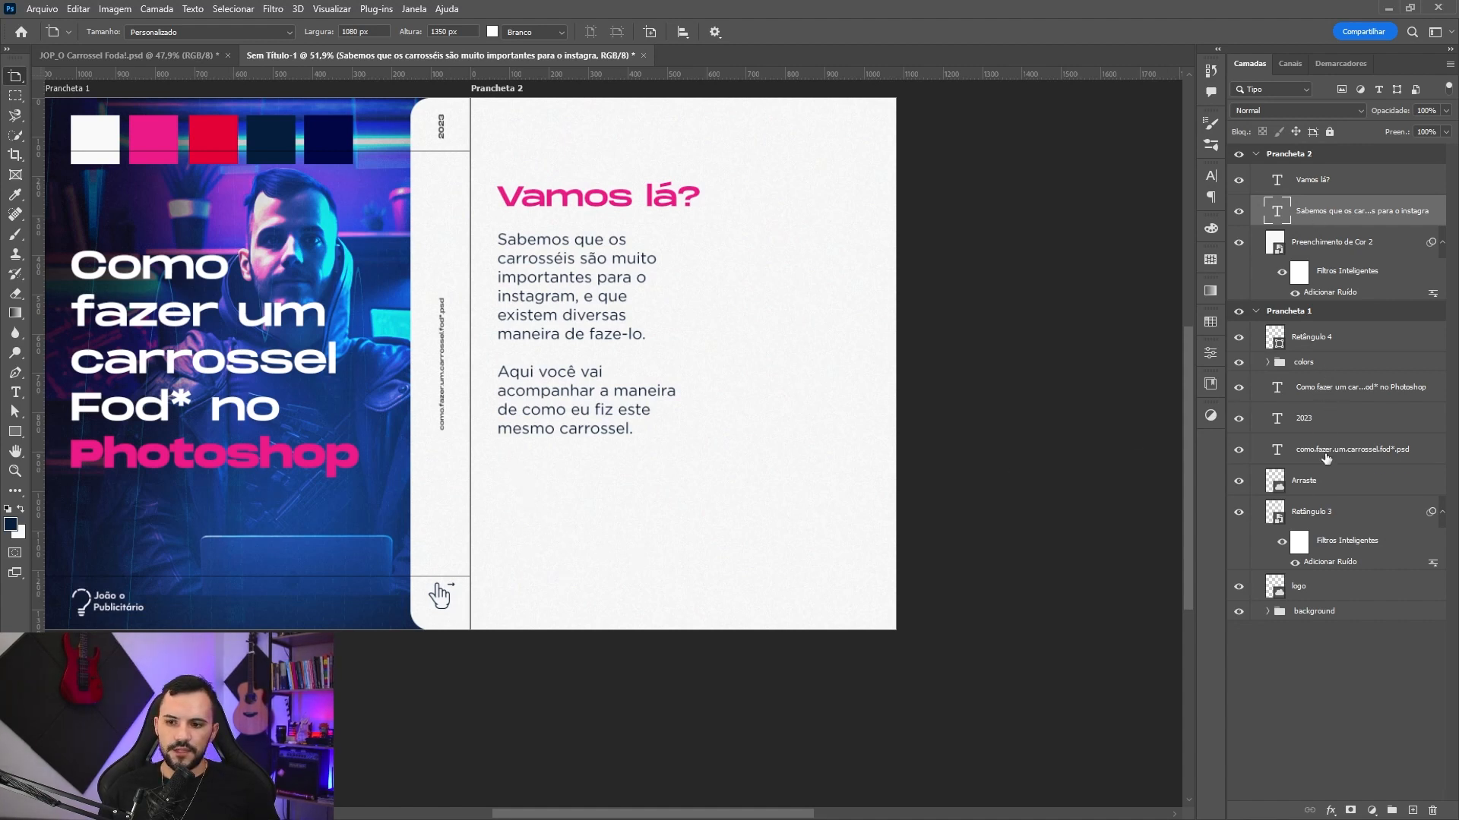
left_click(1318, 487)
key("v")
left_click_drag(1318, 249, 1296, 263)
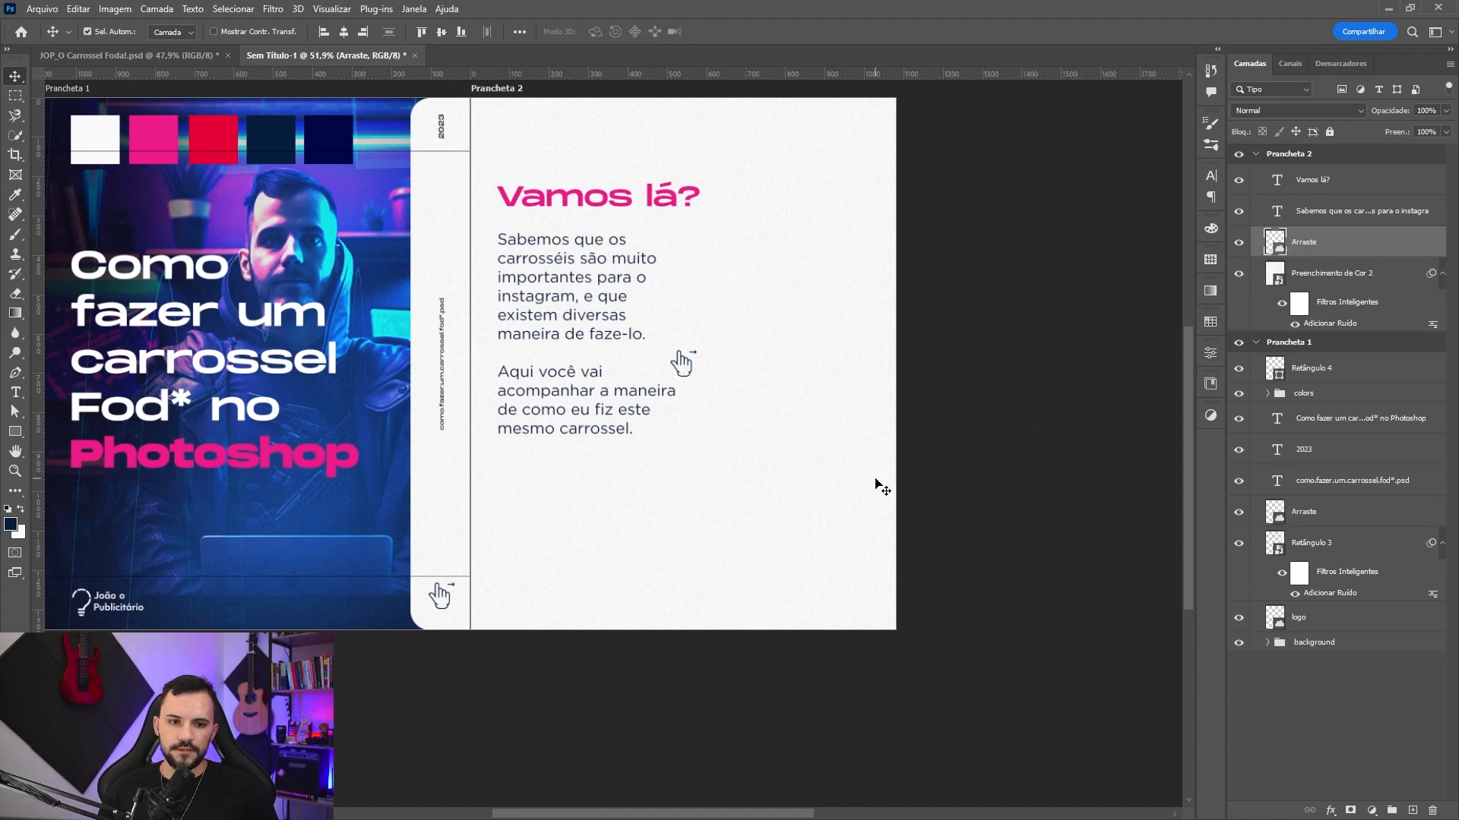
key("z")
key("Delete")
key("shift+v")
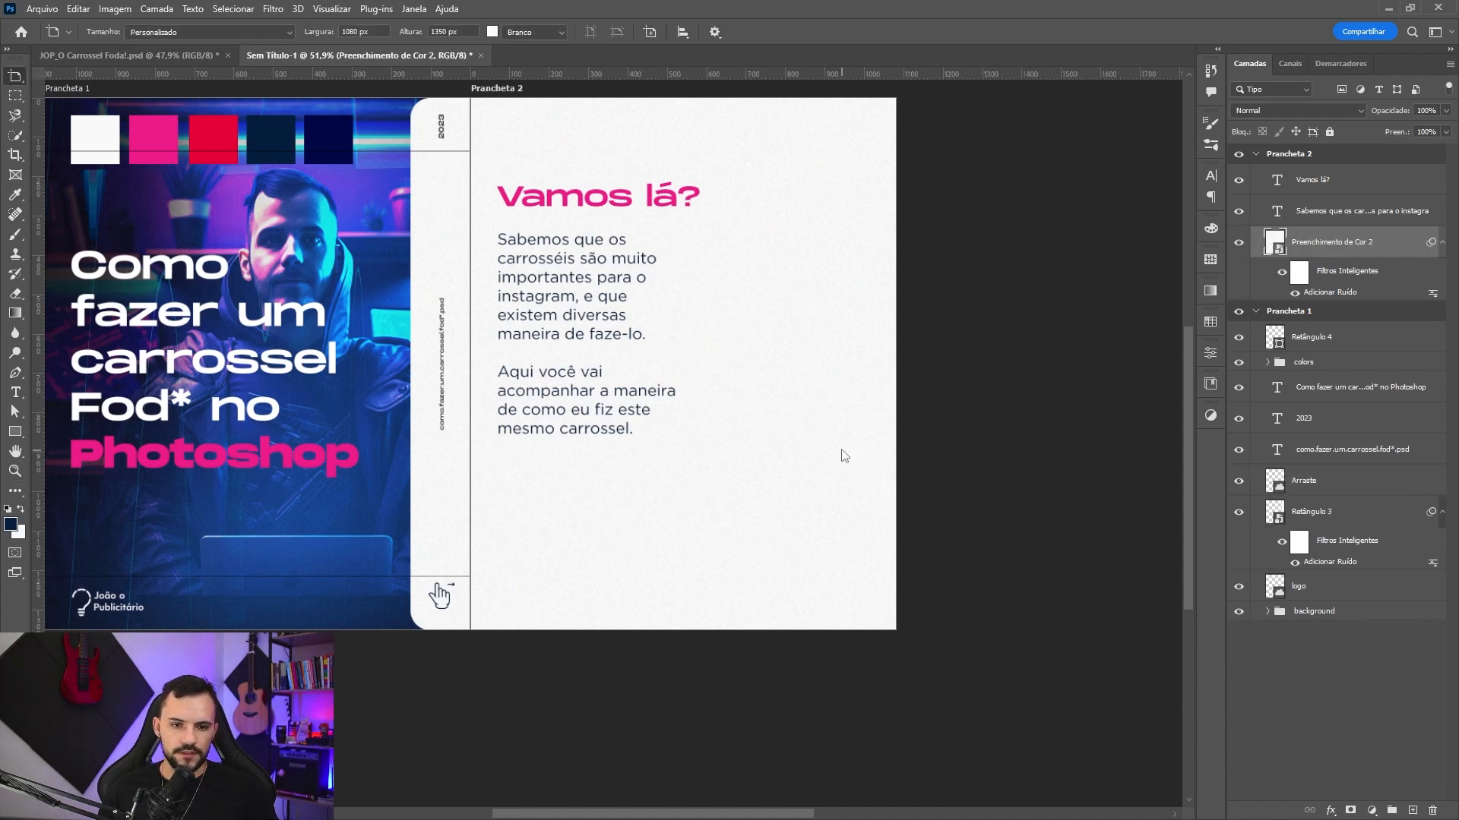
key("ctrl+z")
key("v")
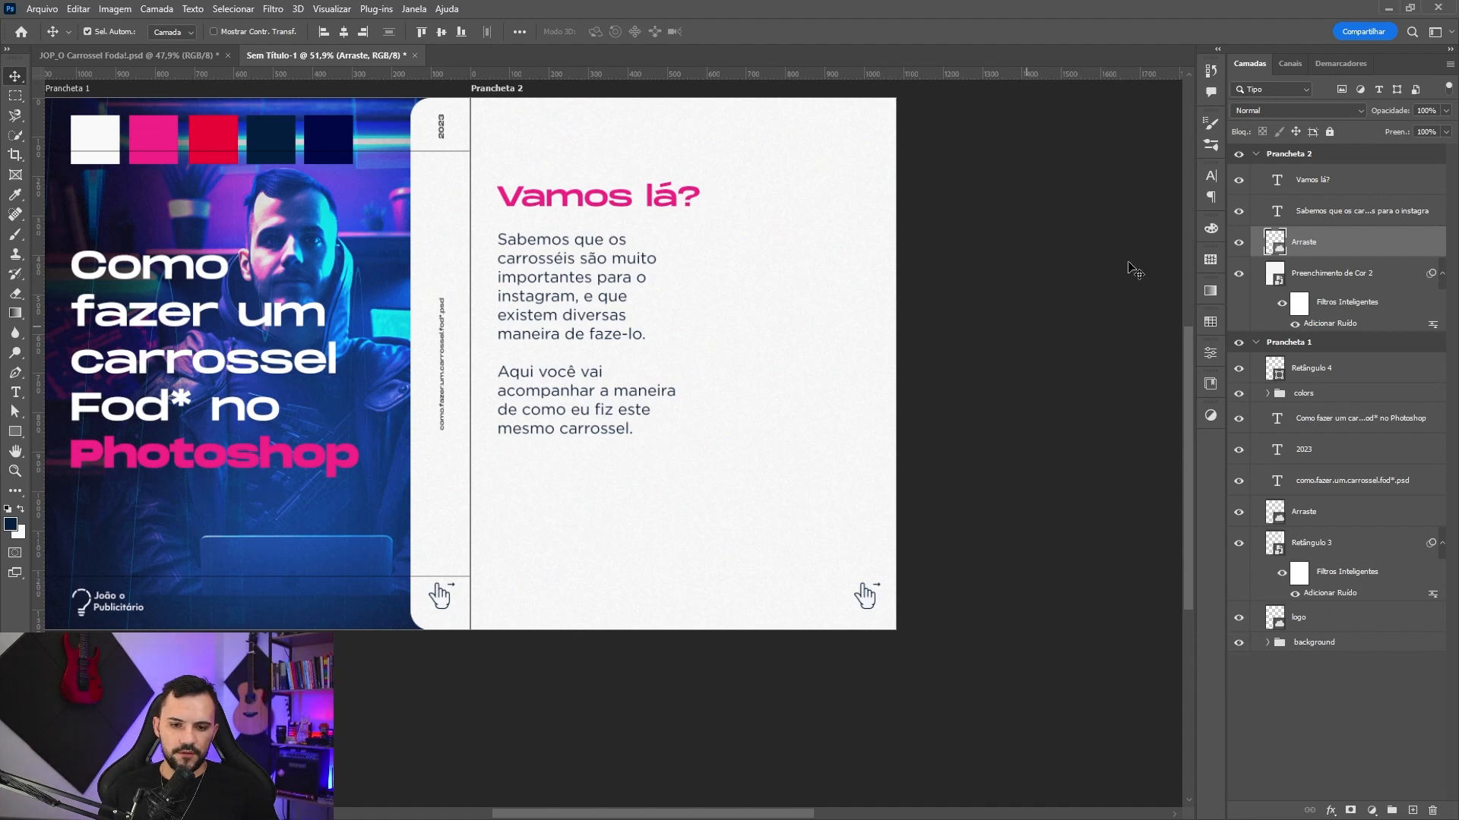
- Align the second artboard's hand icon with the left edge of the body paragraph
left_click(1312, 211, "shift")
left_click(323, 31)
left_click(739, 381)
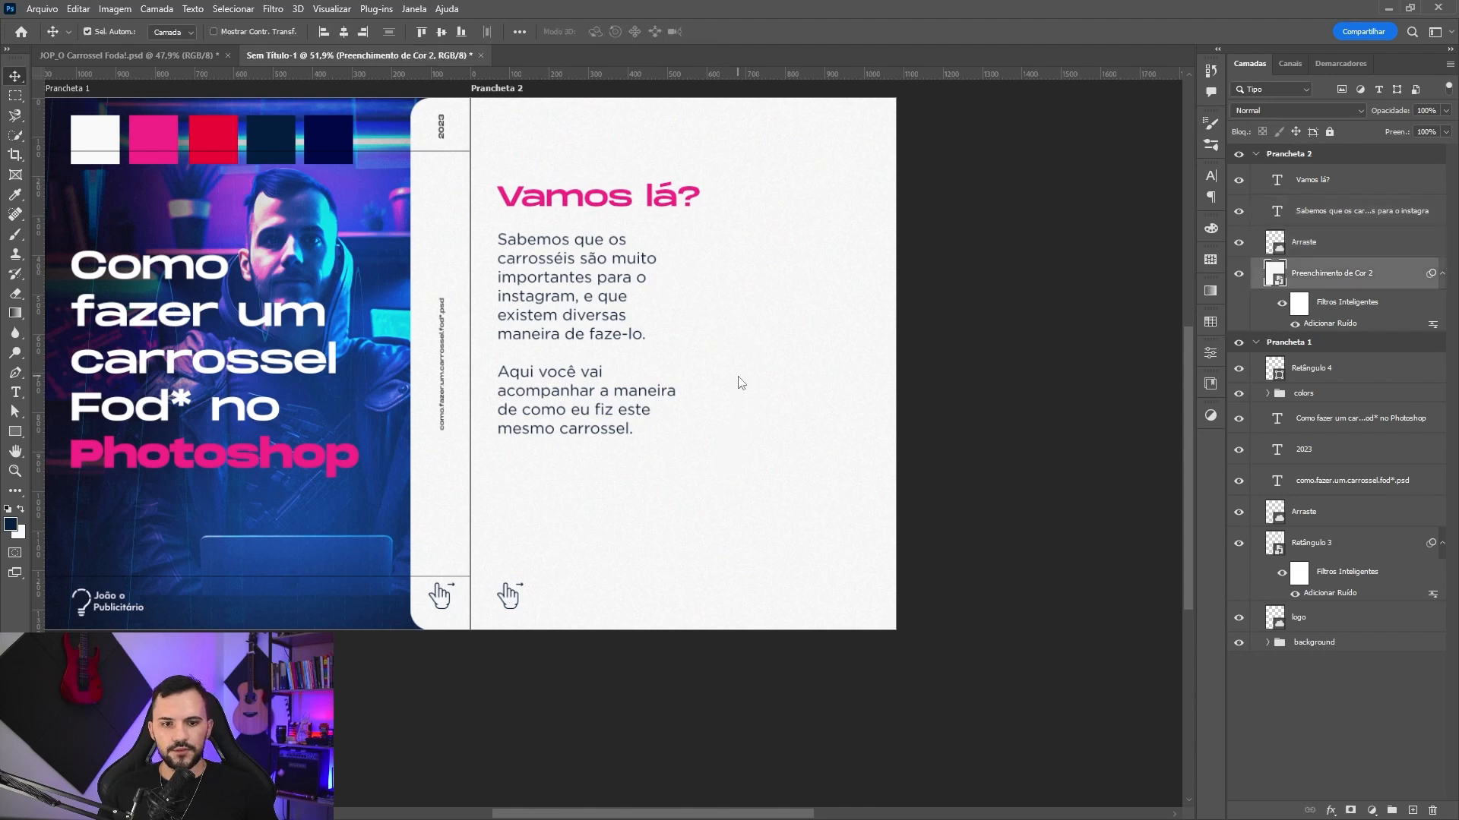
- Collapse both artboards' layers and duplicate the cover artboard, placing the copy directly beside the second artboard as the third slide
left_click(1256, 153)
left_click(1256, 175)
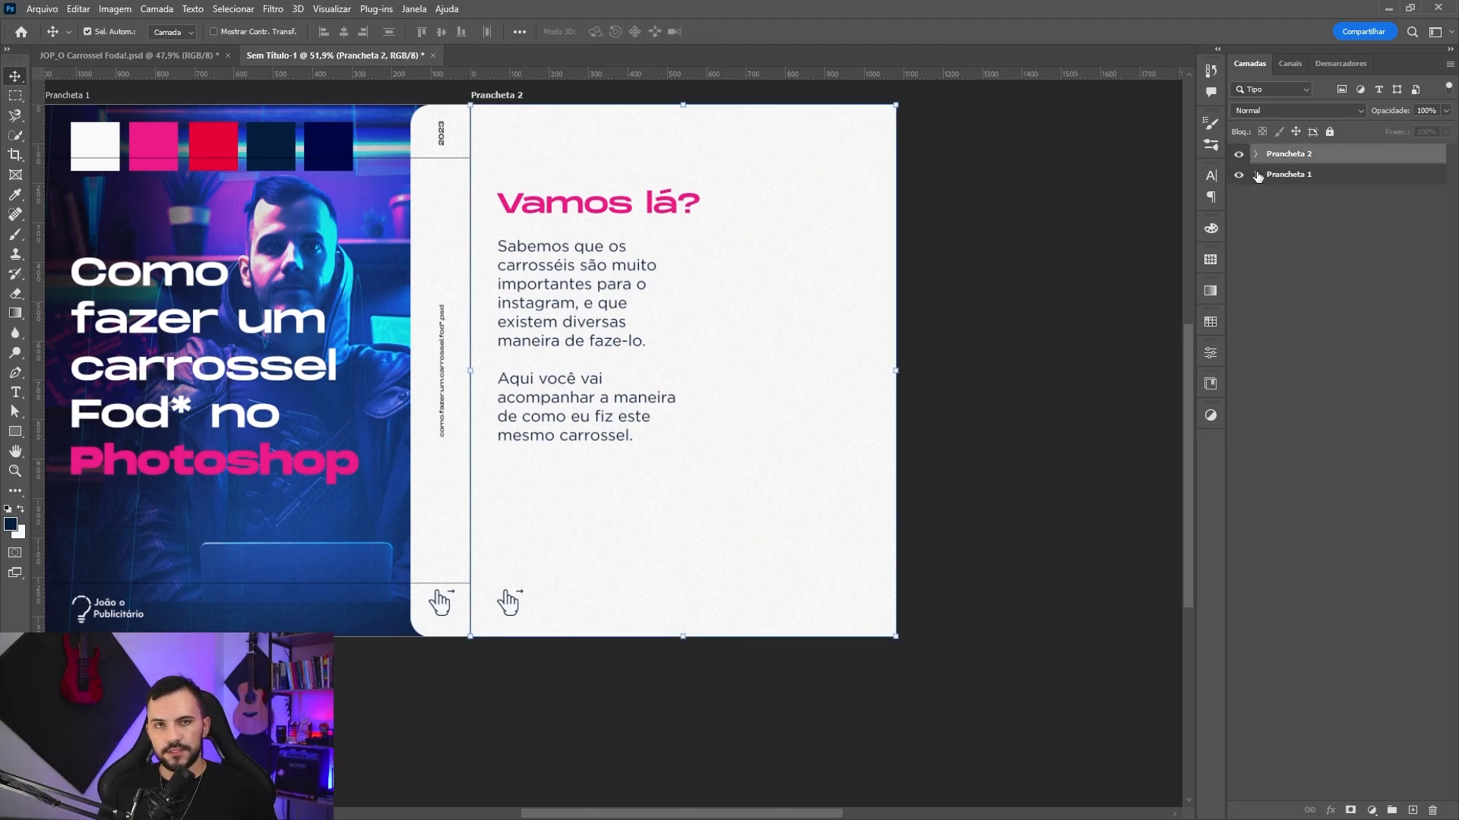
left_click(1289, 176)
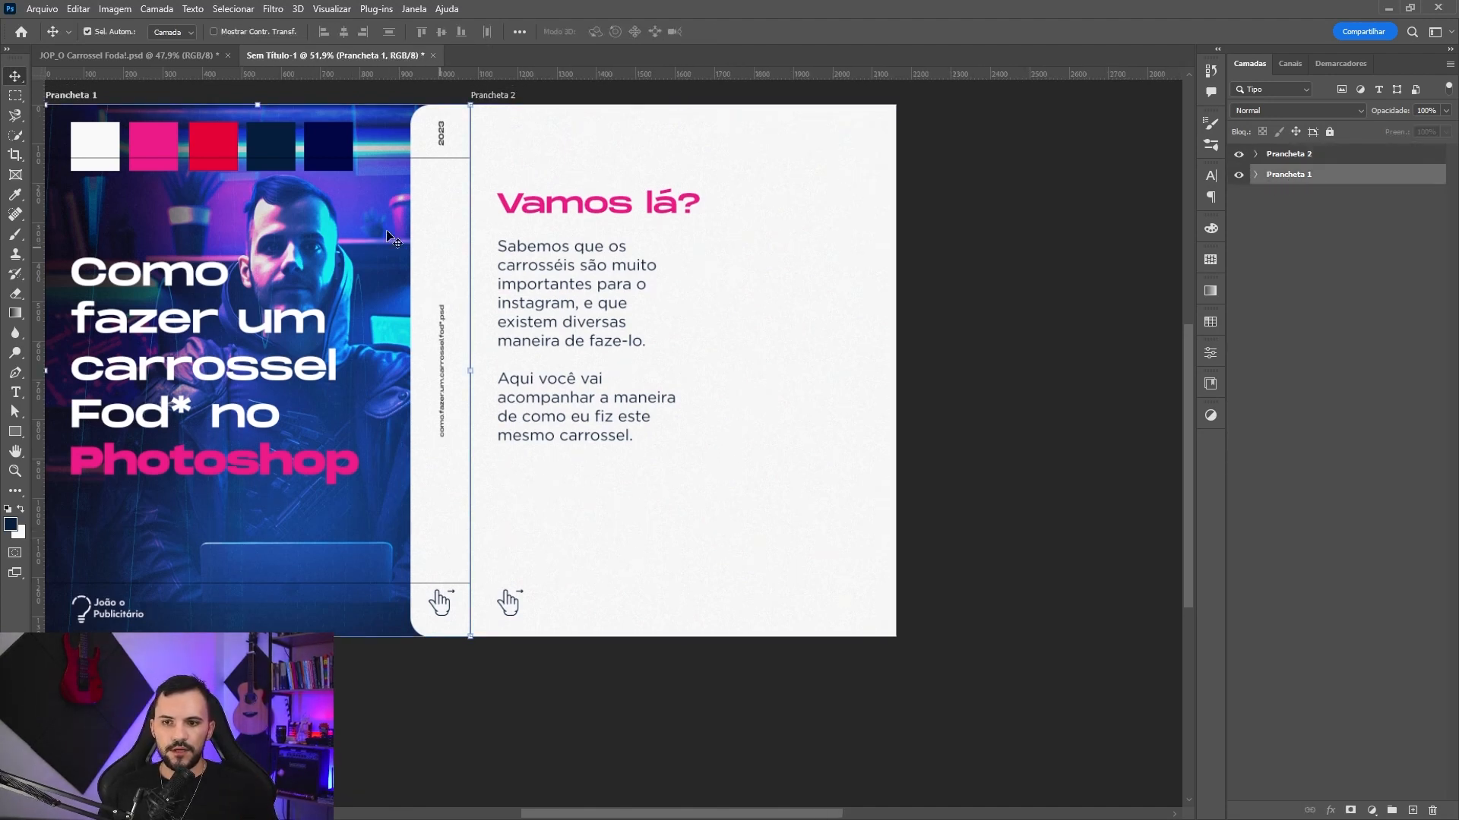
right_click(17, 82)
left_click(39, 91)
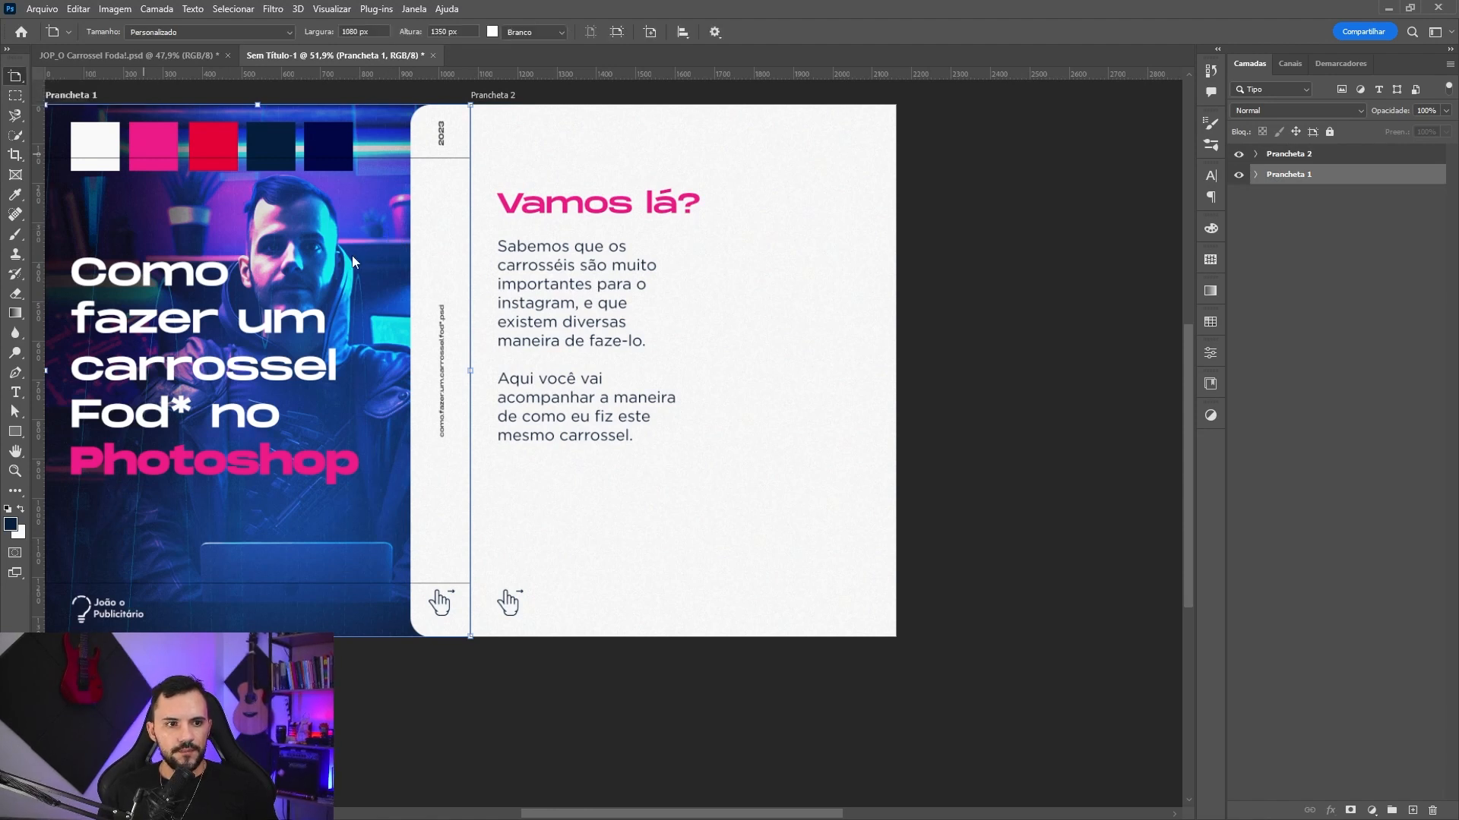
scroll(489, 308, "down", 3)
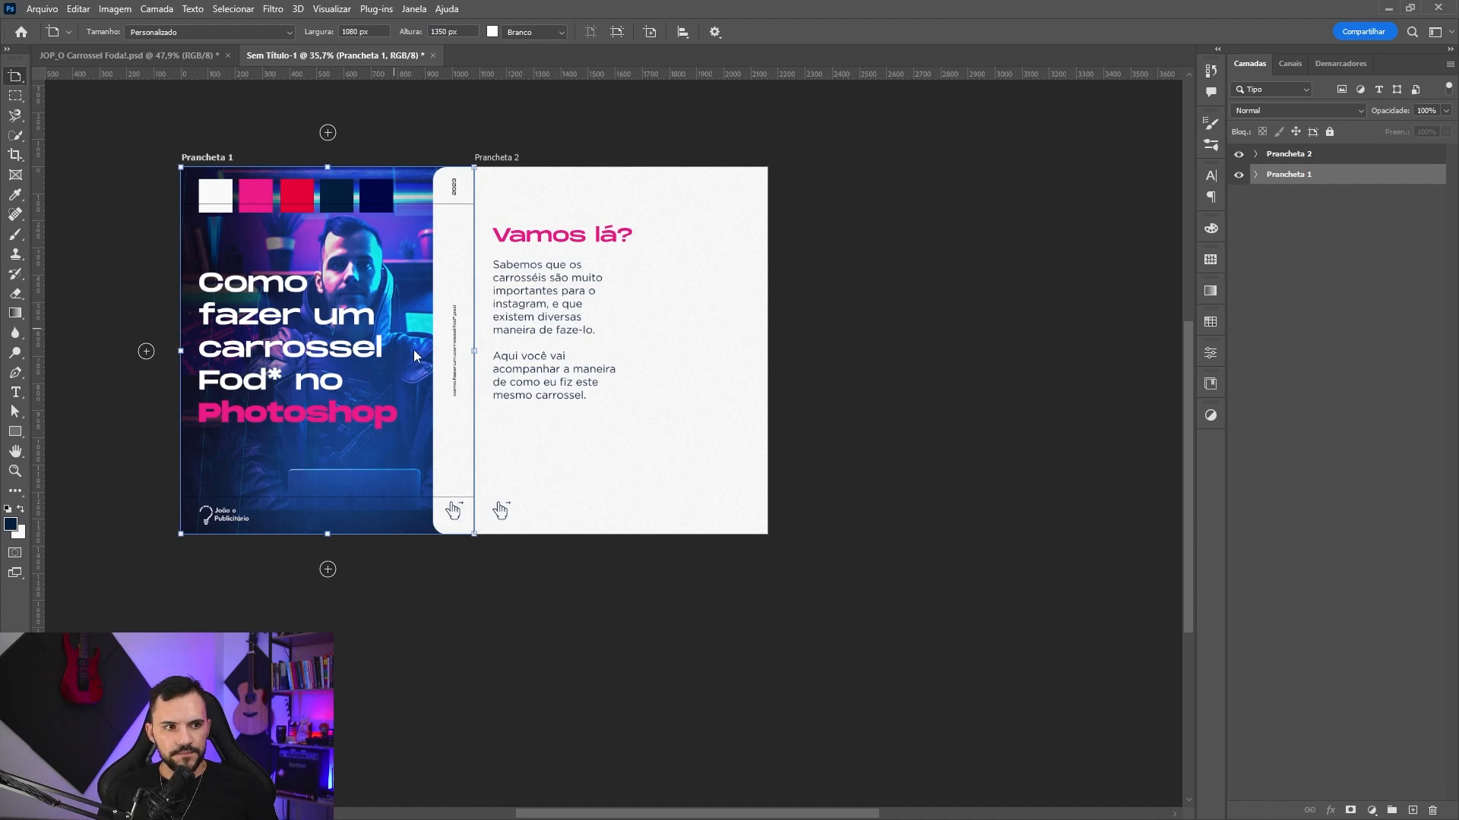
left_click_drag(314, 306, 899, 313)
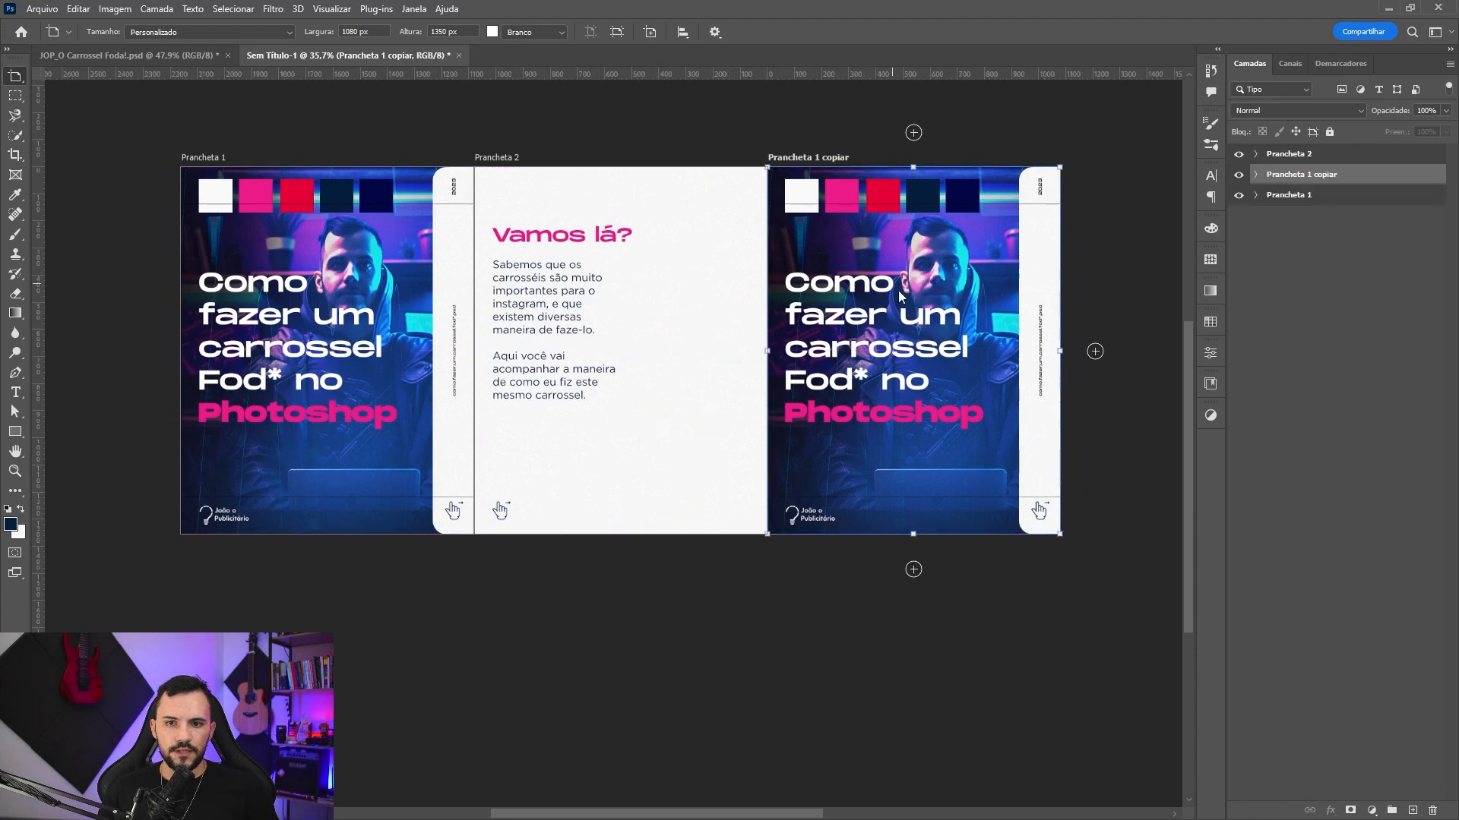
- Select the upper portrait photo layer in the third artboard's background group and check its content replacement options
scroll(988, 336, "up", 3)
left_click_drag(987, 337, 827, 344)
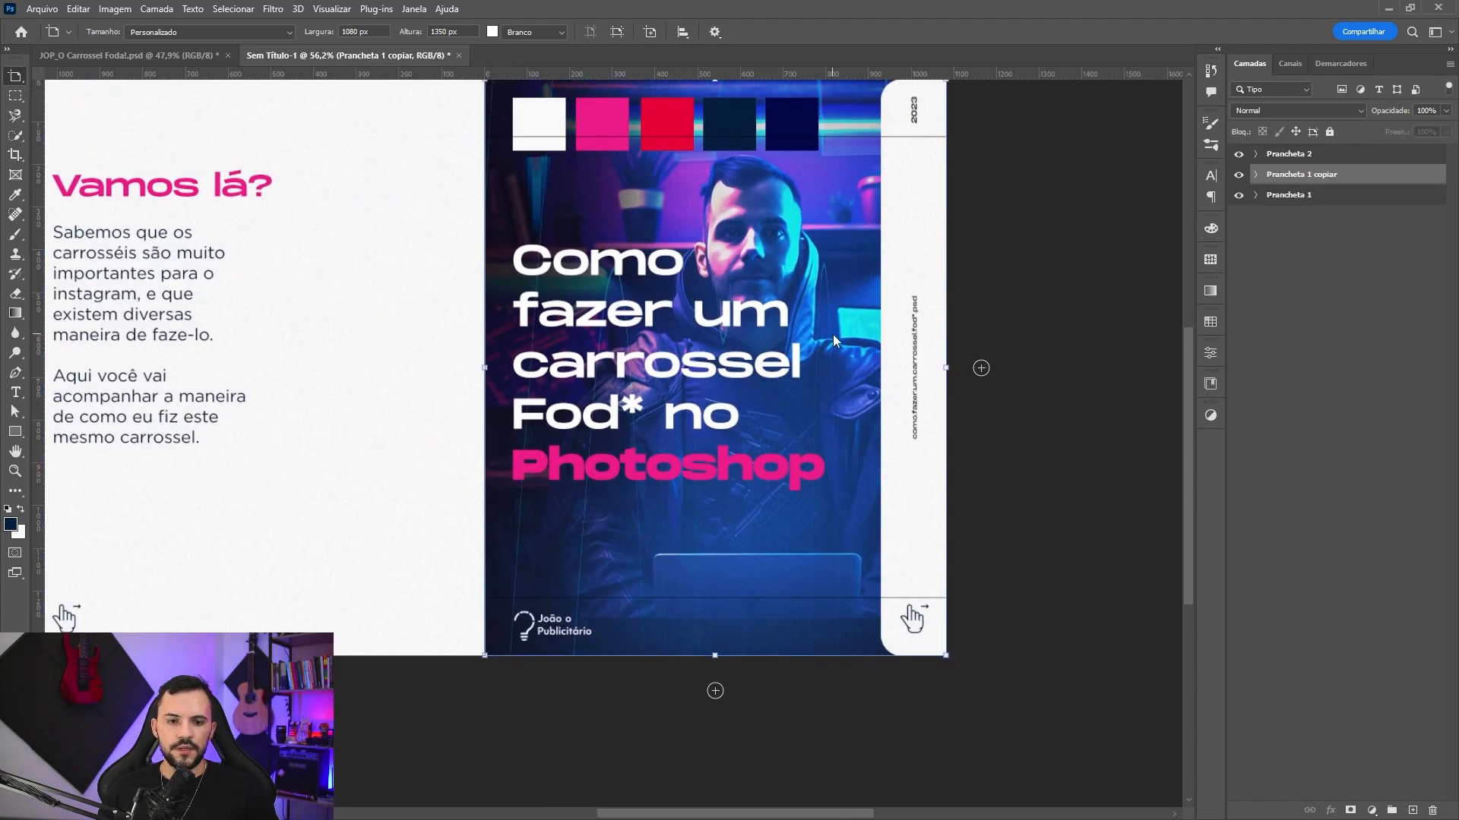
left_click(836, 277, "ctrl")
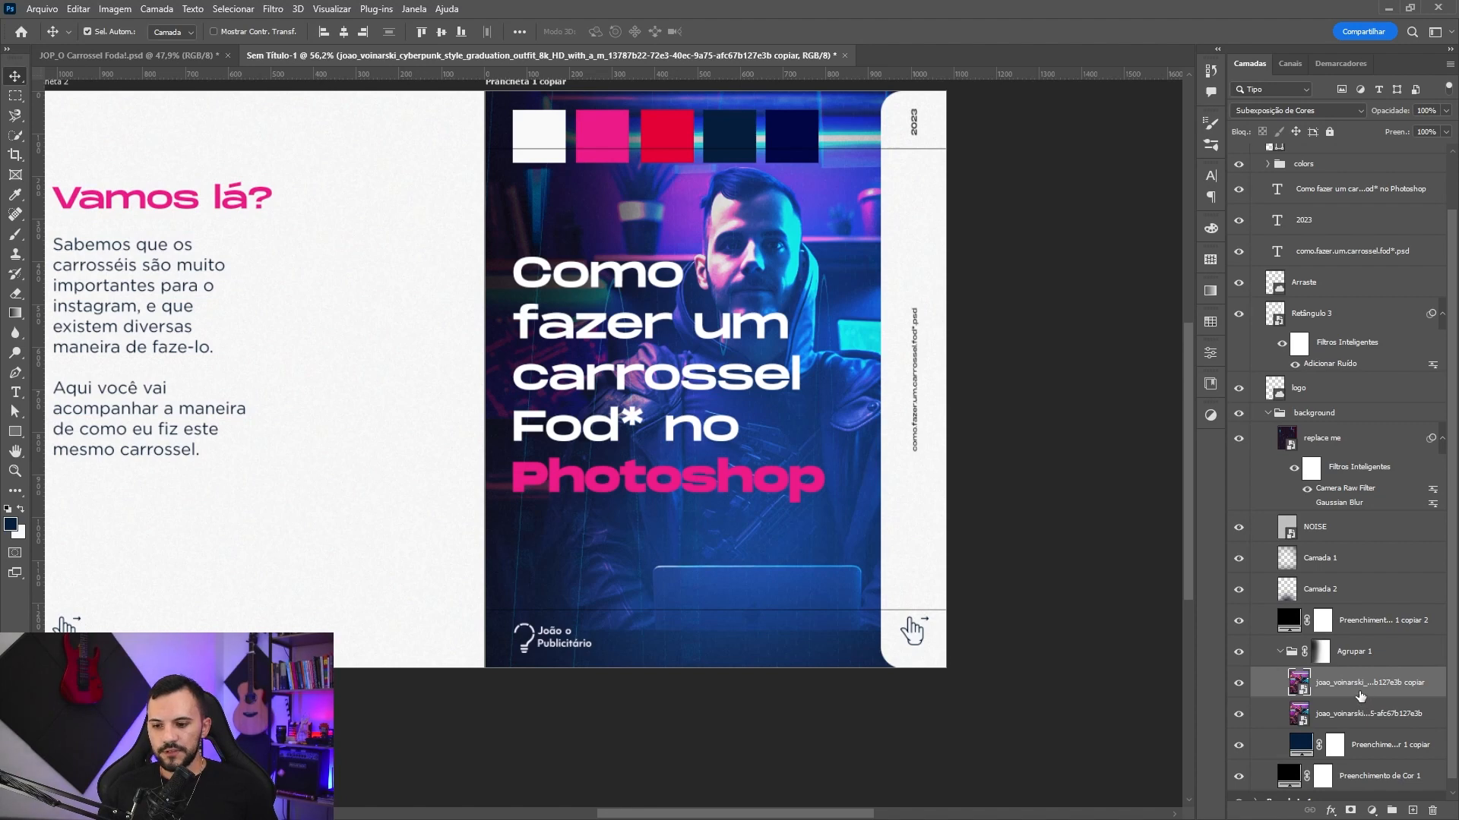
right_click(1359, 697)
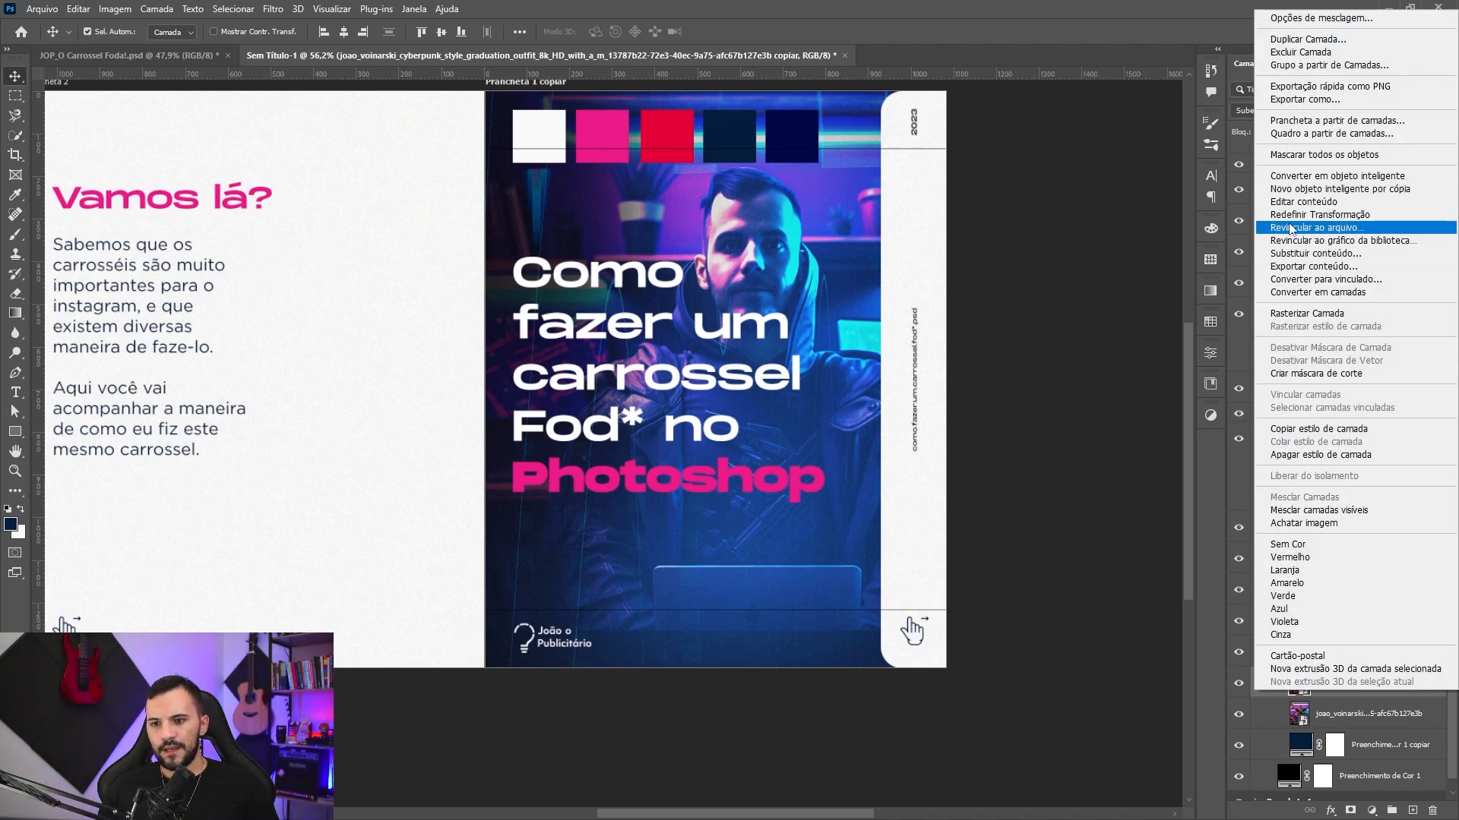
left_click(1380, 718)
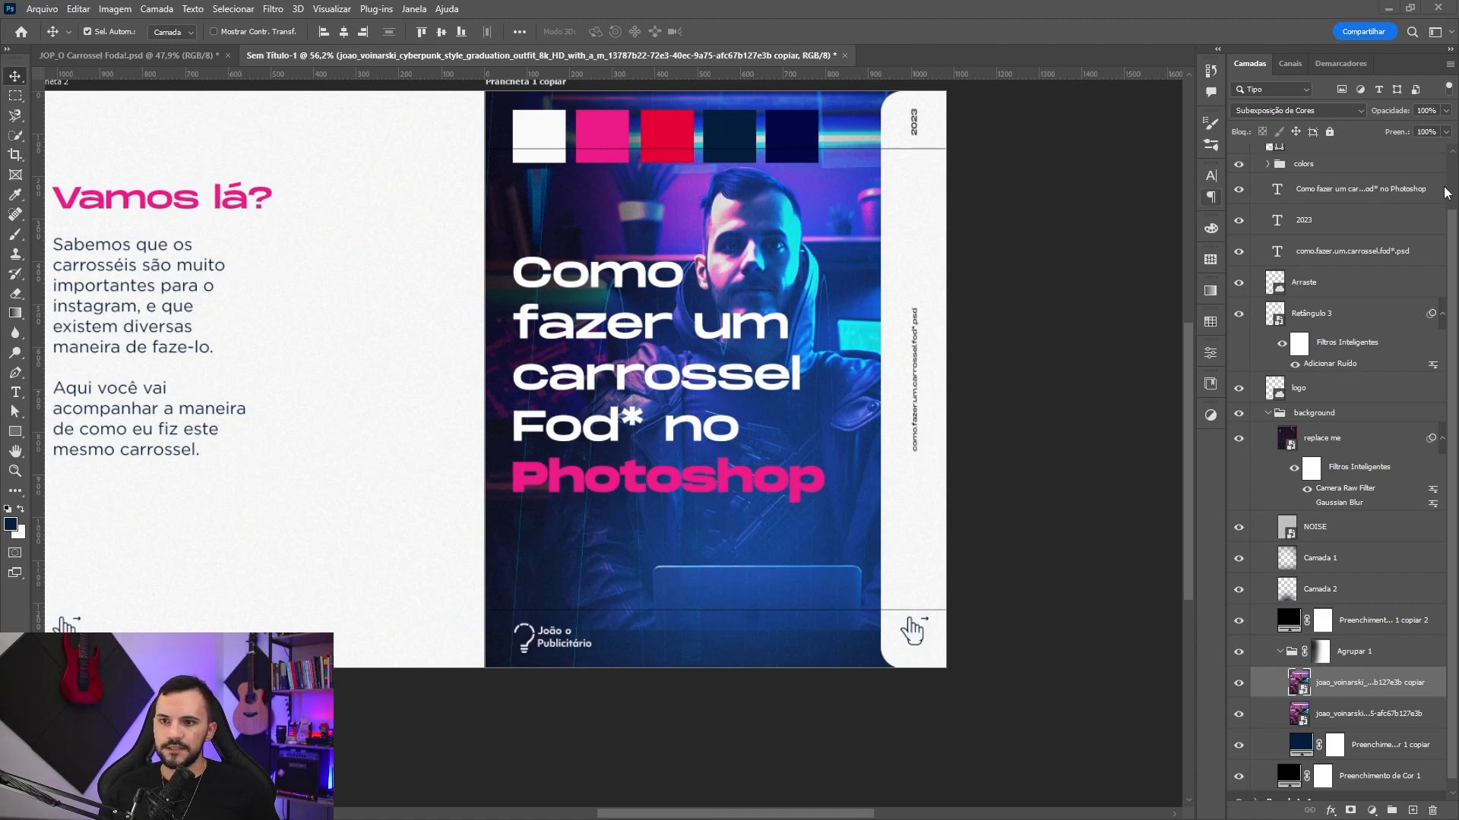
- Place the cyberpunk person-working-on-computer image from the links folder on the third artboard, scaled to 131.64% to fill its height
left_click_drag(1458, 251, 752, 57)
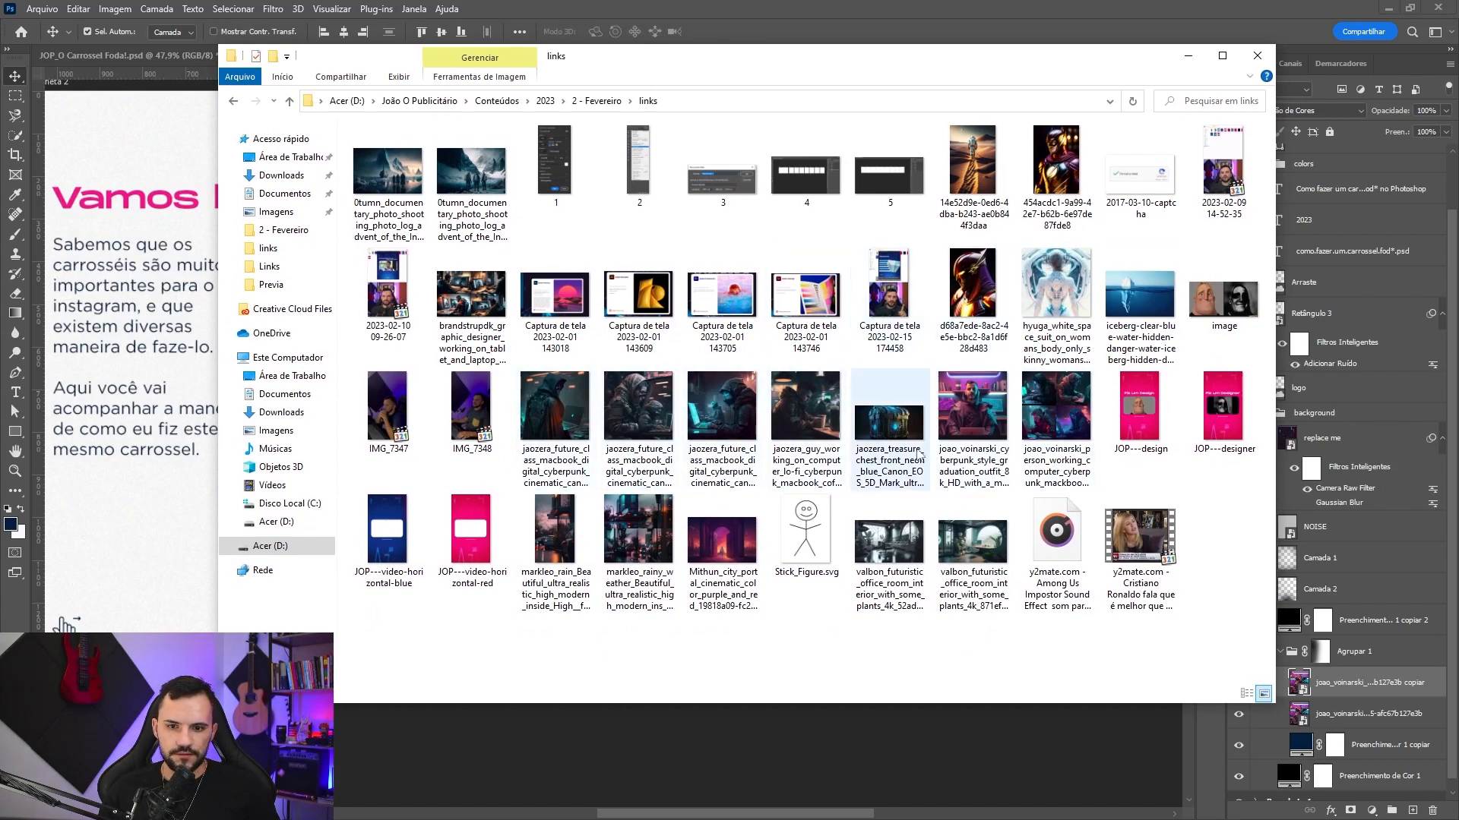
left_click(1060, 421)
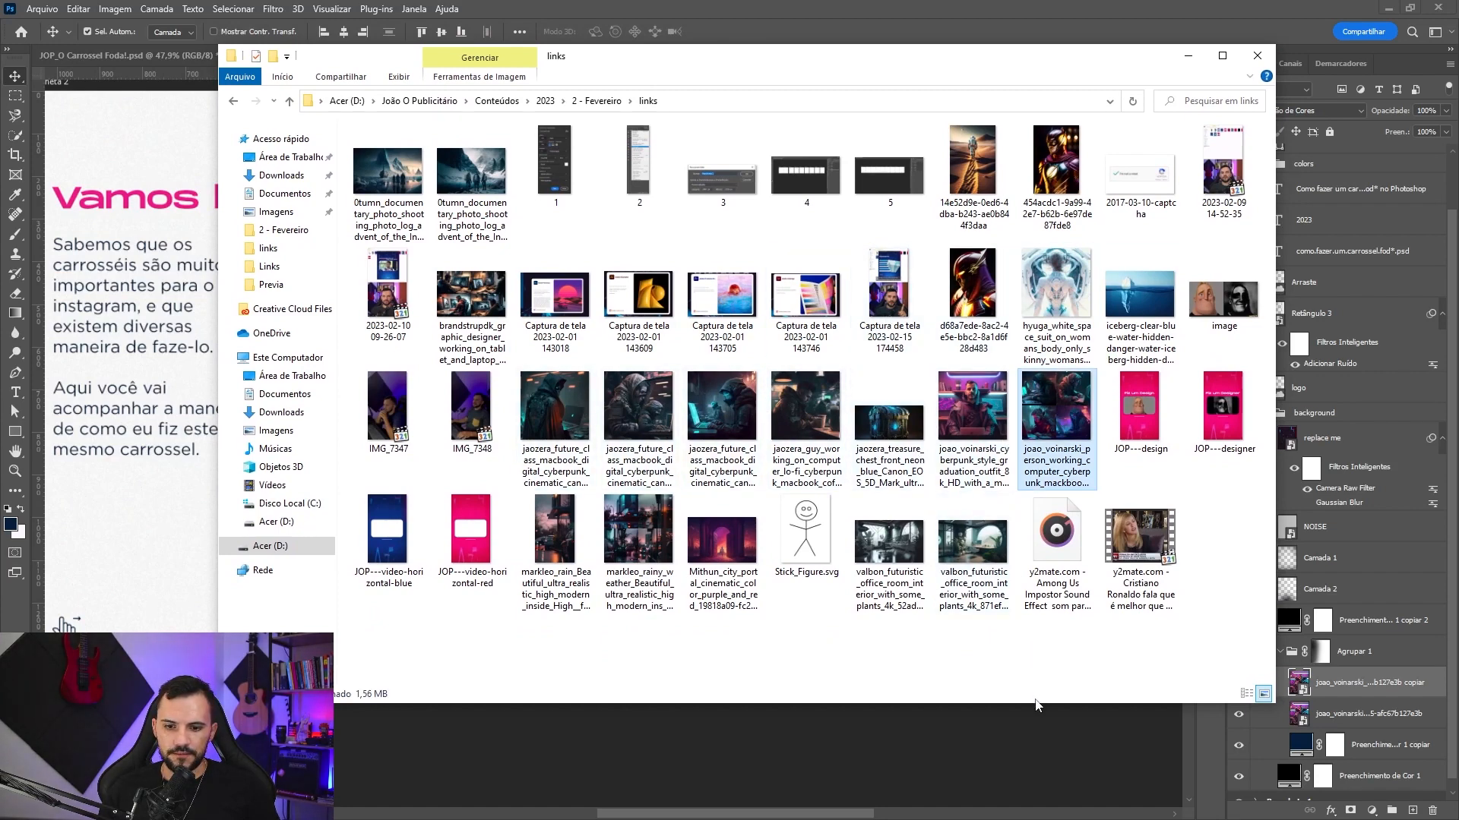
left_click_drag(1036, 703, 1053, 631)
left_click_drag(1277, 539, 904, 540)
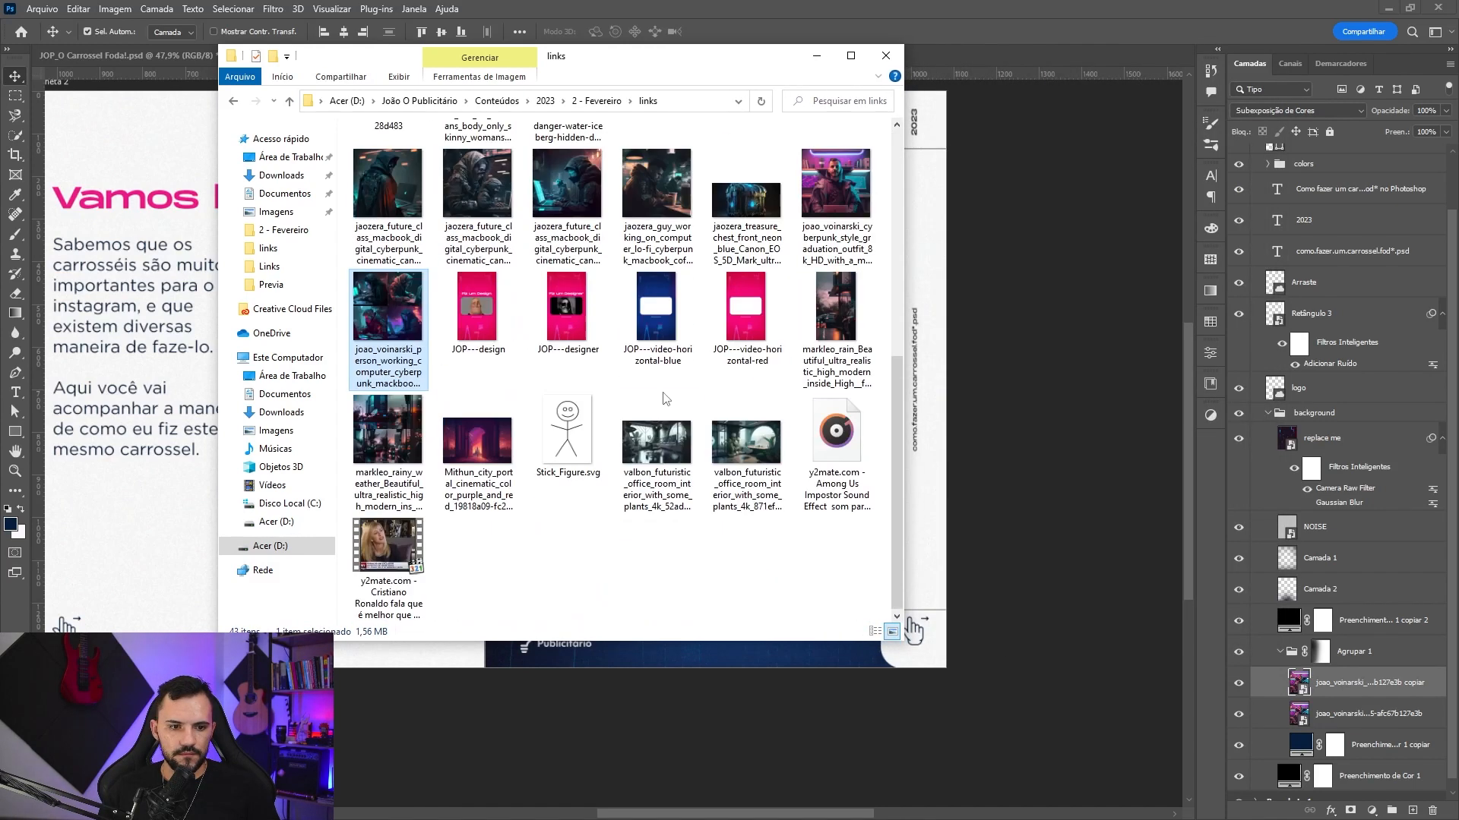
left_click_drag(394, 341, 771, 571)
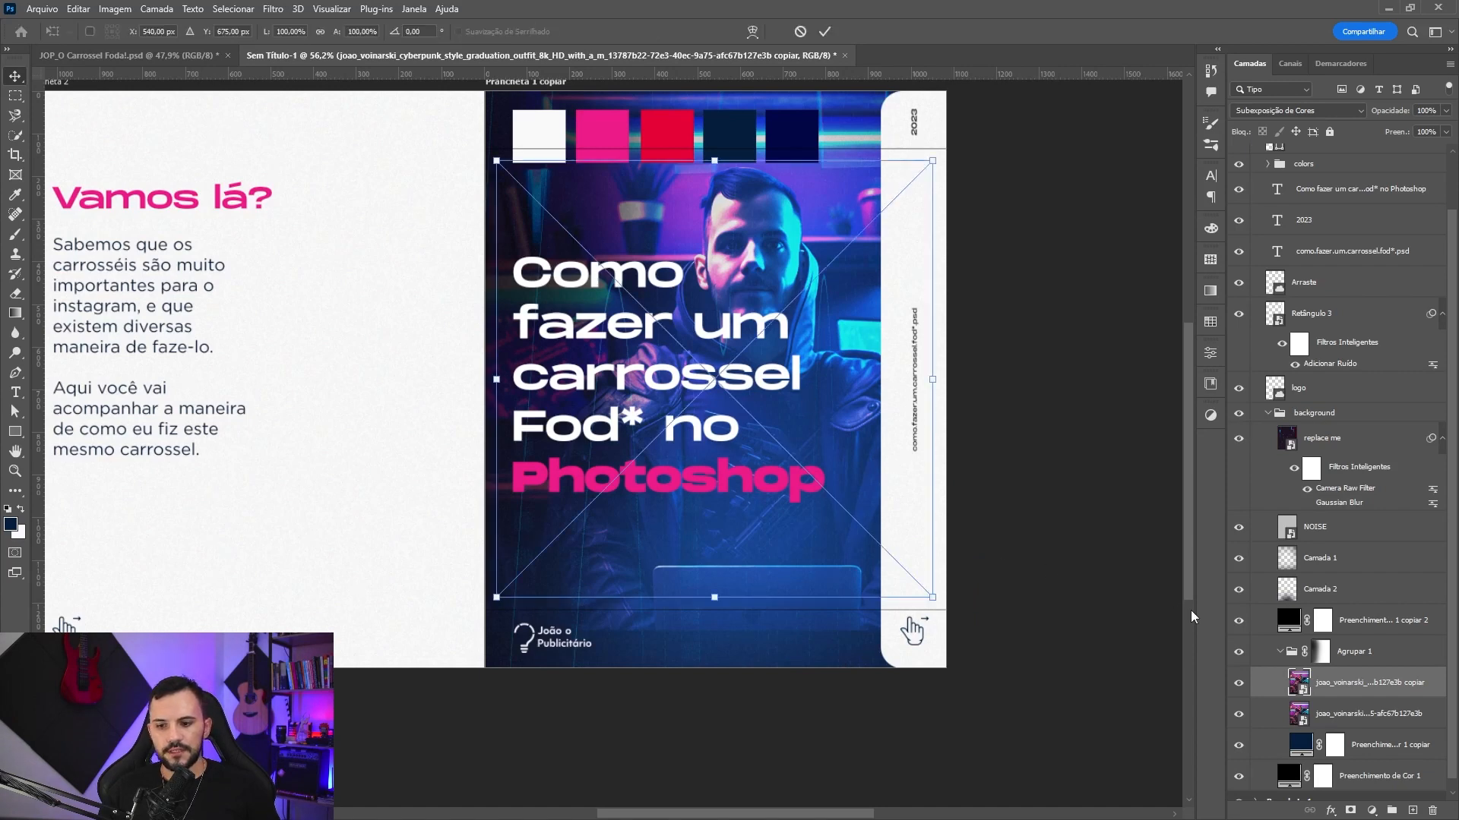
left_click_drag(717, 162, 718, 99)
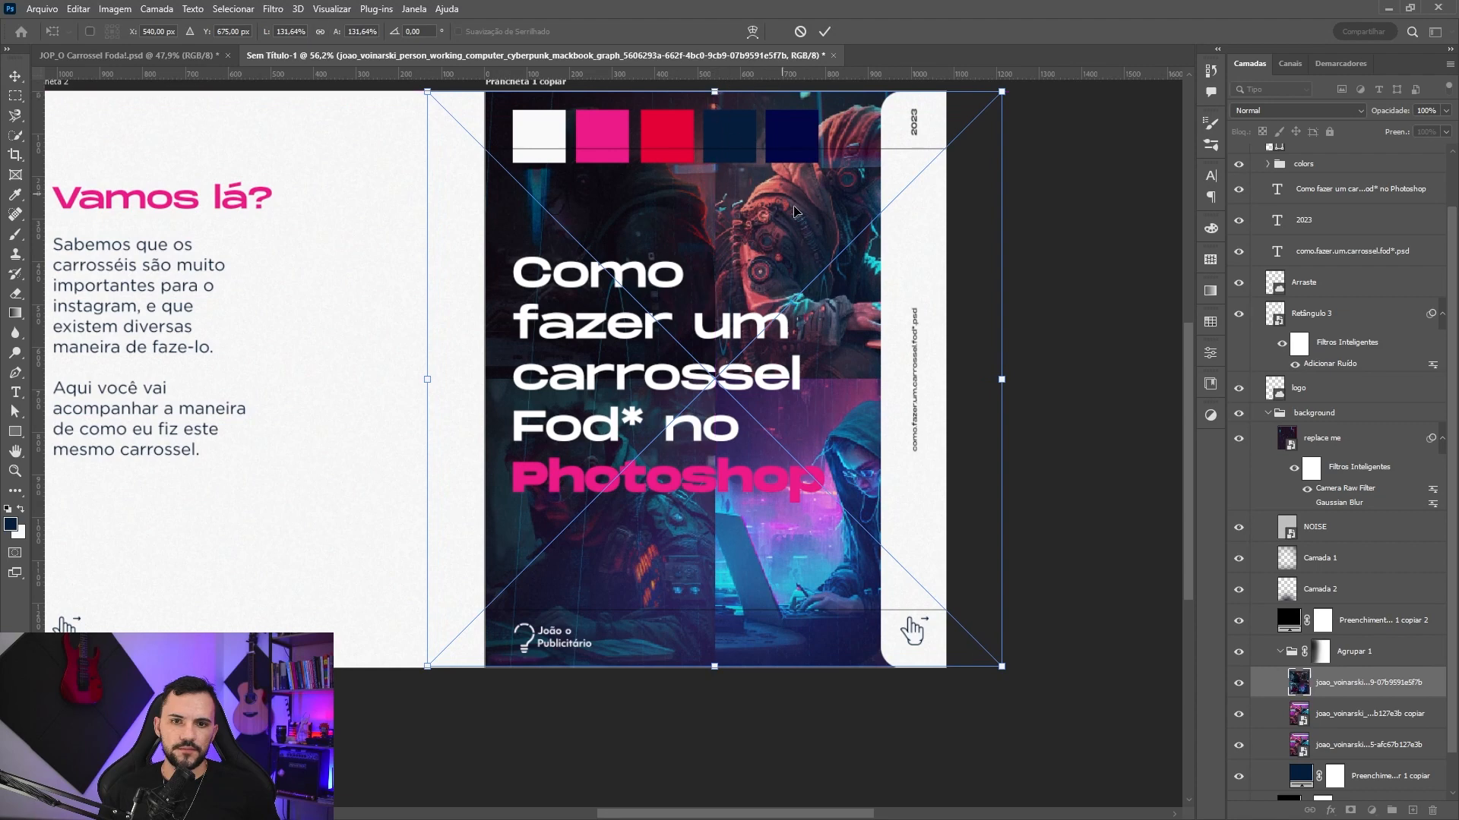
key("Return")
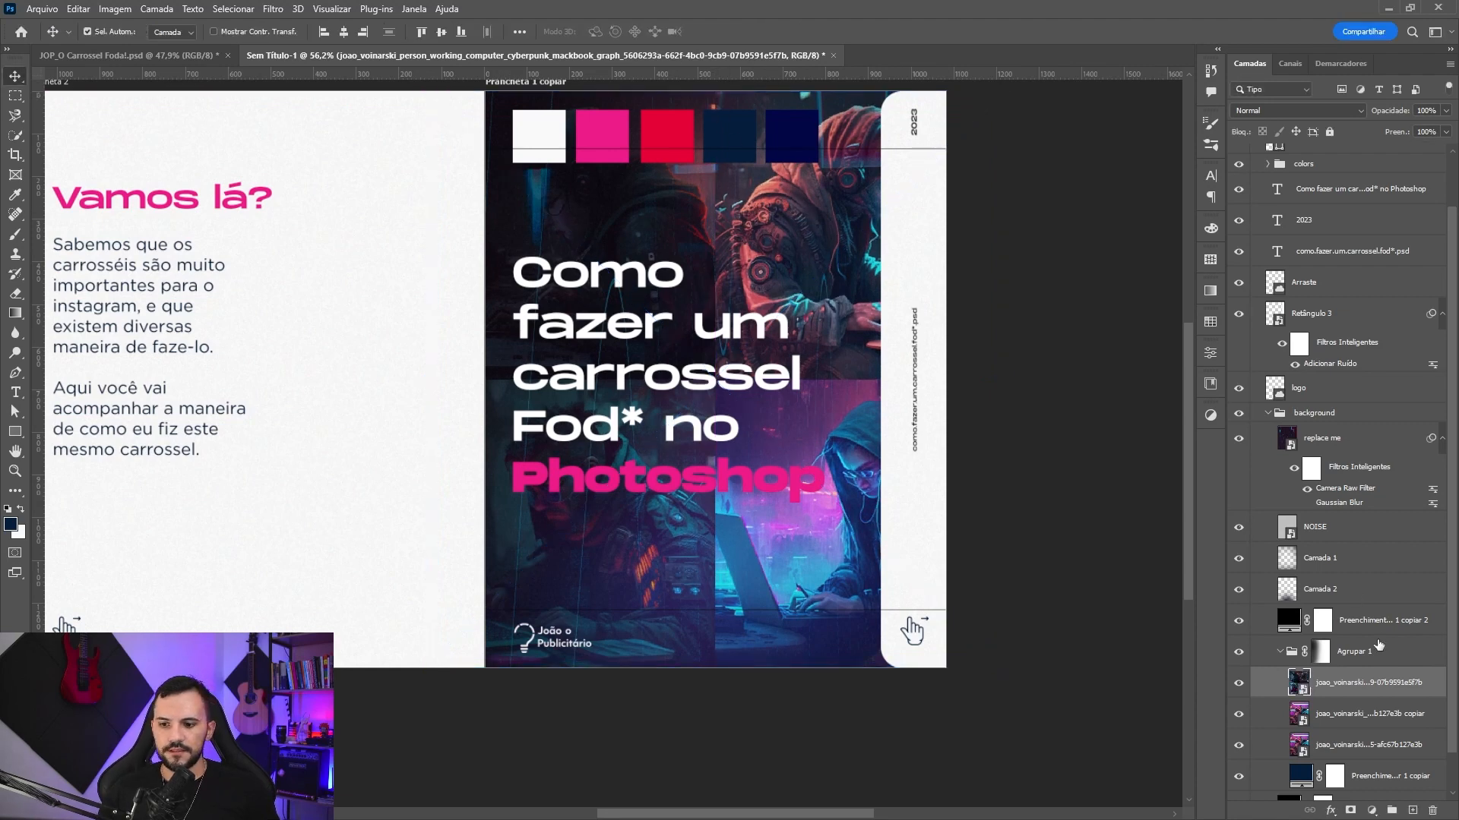
- Set the placed cyberpunk image's blend mode to Subexposição de Cores, like the portrait photo layer
left_click(1354, 724)
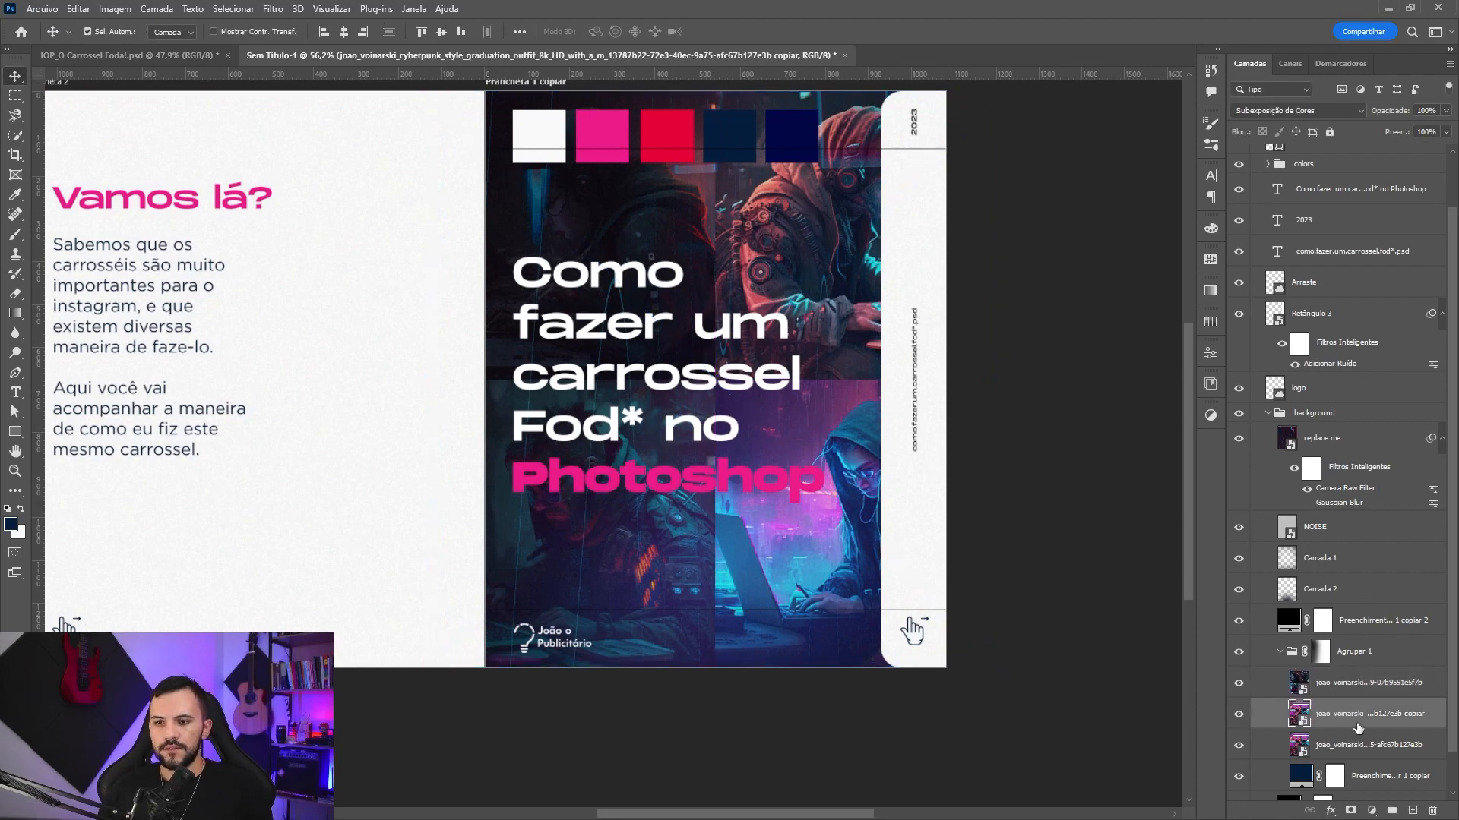
left_click(1370, 690)
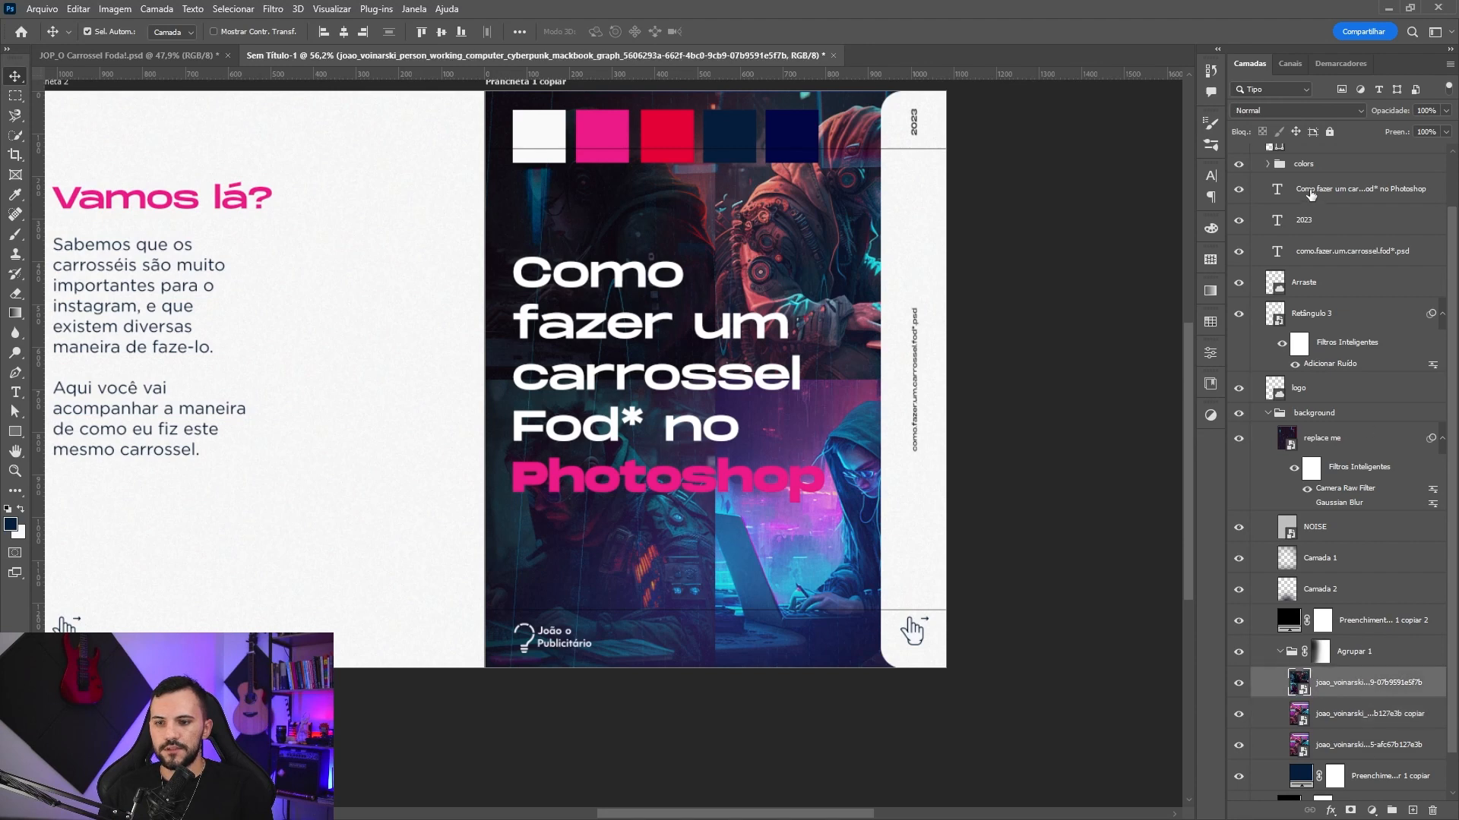
left_click(1297, 111)
left_click(1291, 248)
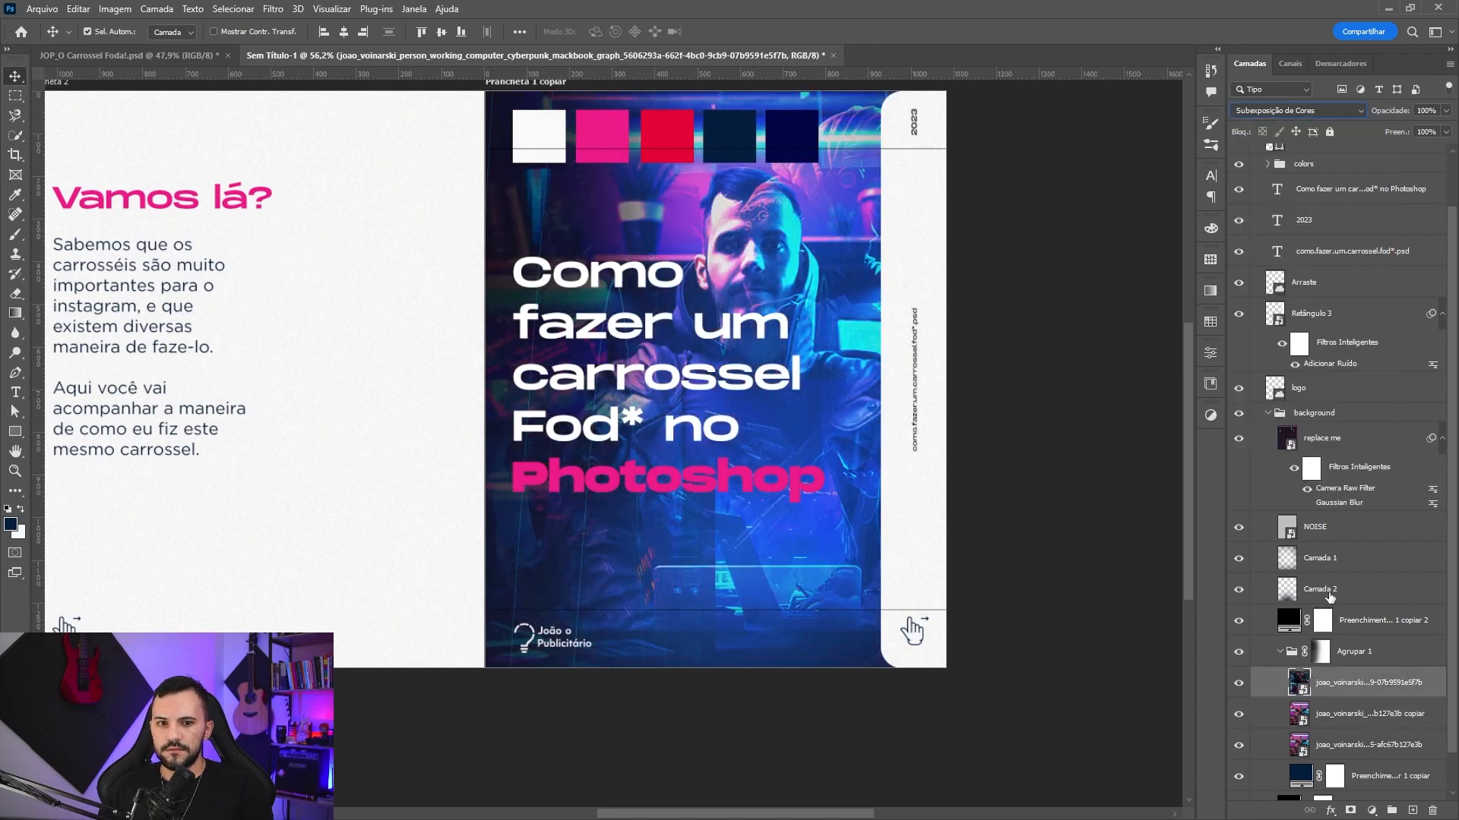
- Delete the two old portrait photo layers from the Agrupar 1 group of the third artboard
left_click(1370, 722)
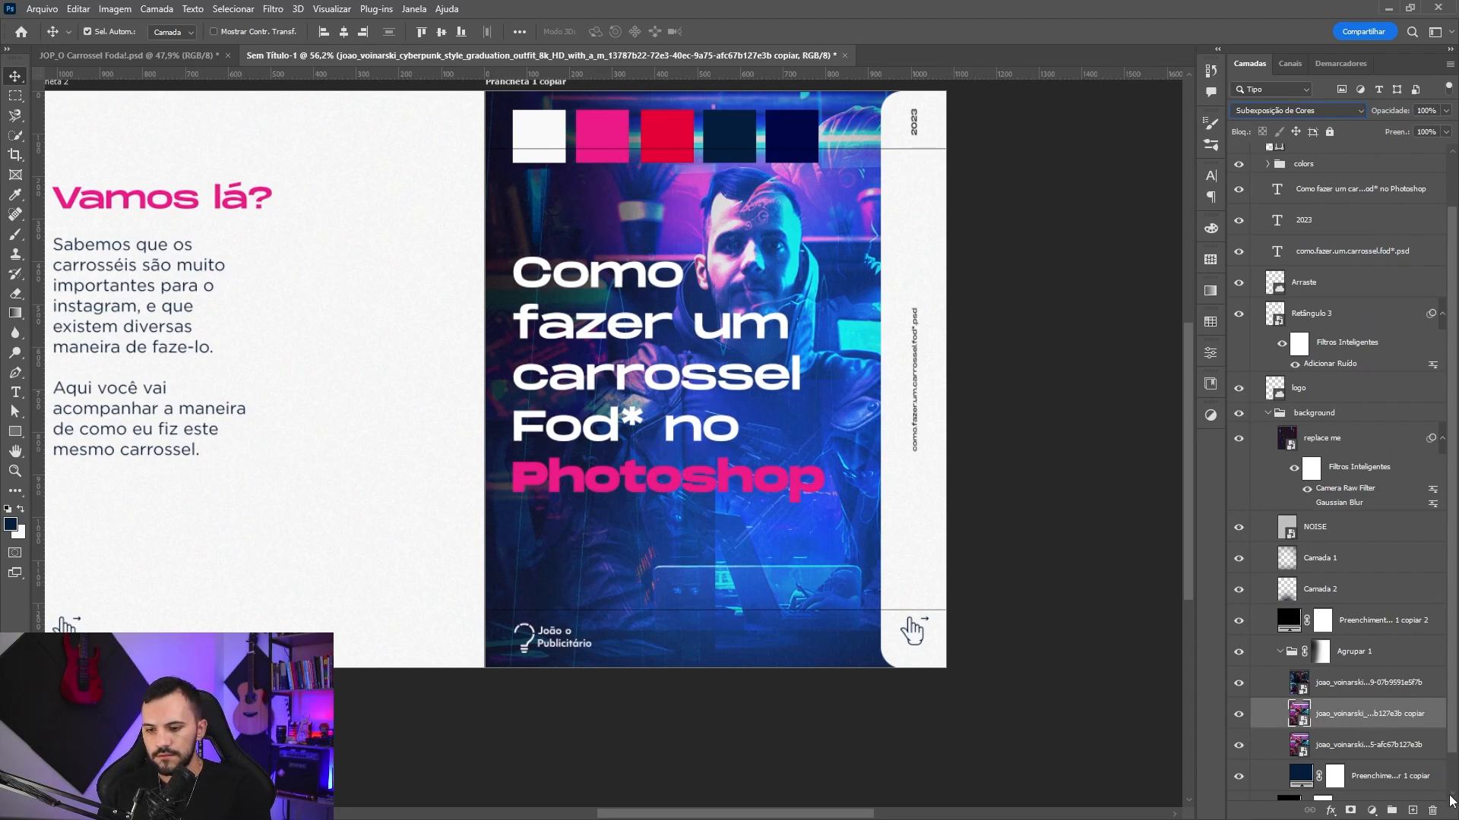
left_click(1433, 811)
left_click(1433, 810)
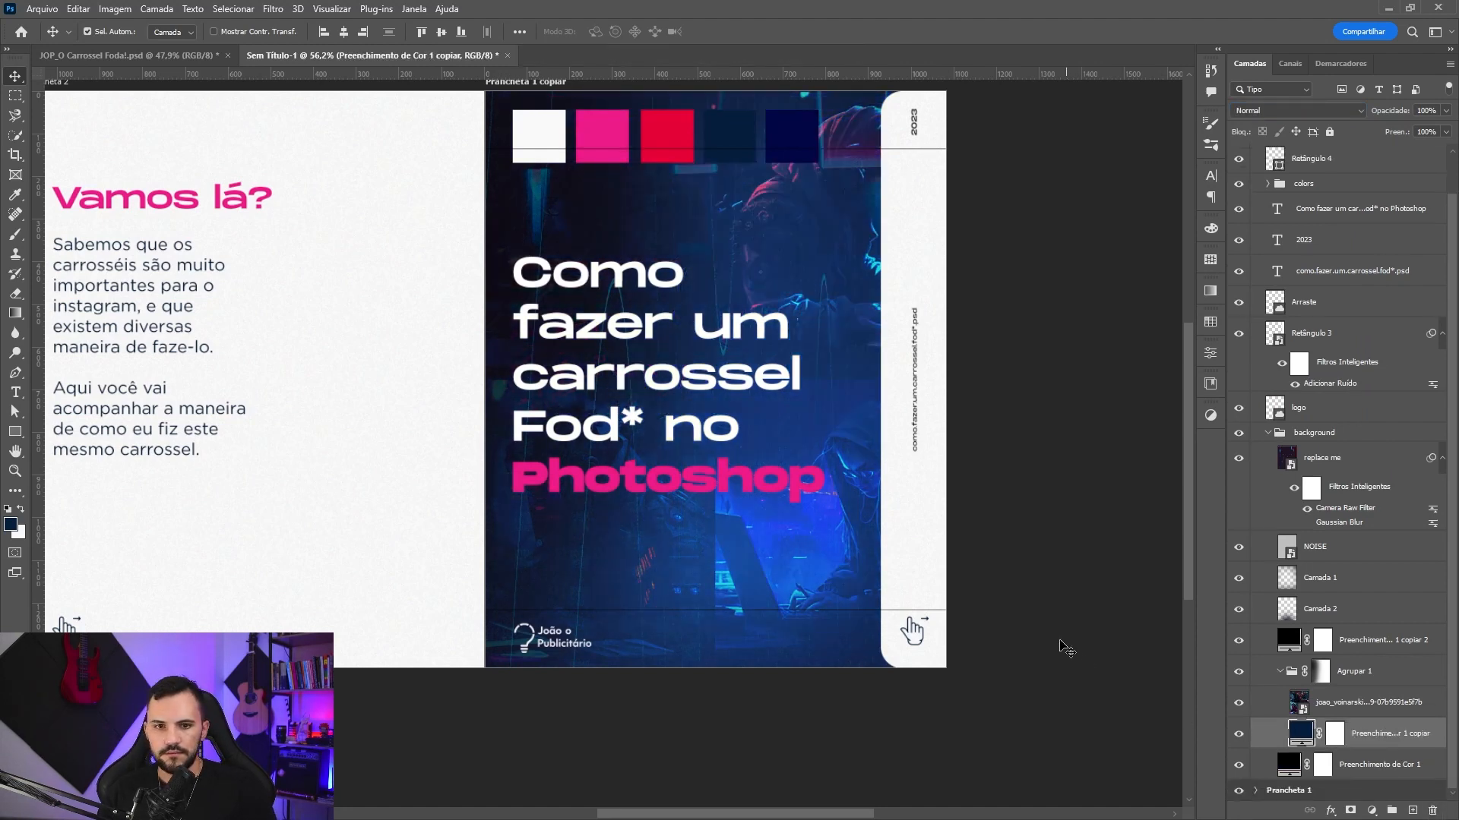
- Change the black fill layer at the base of the third artboard's background to 030644, sampled from the dark blue swatch
left_click(1353, 714)
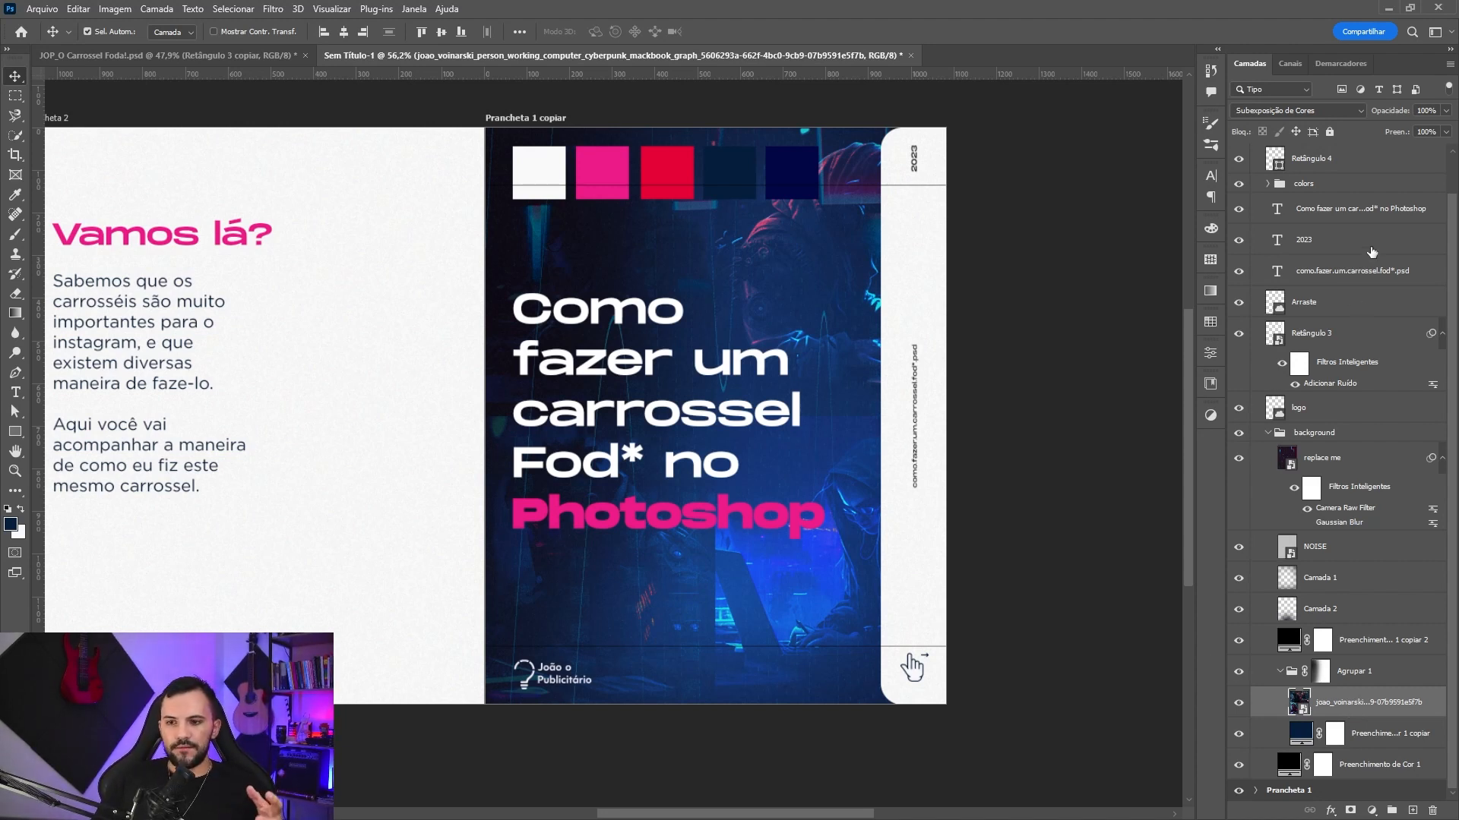
left_click(1238, 187)
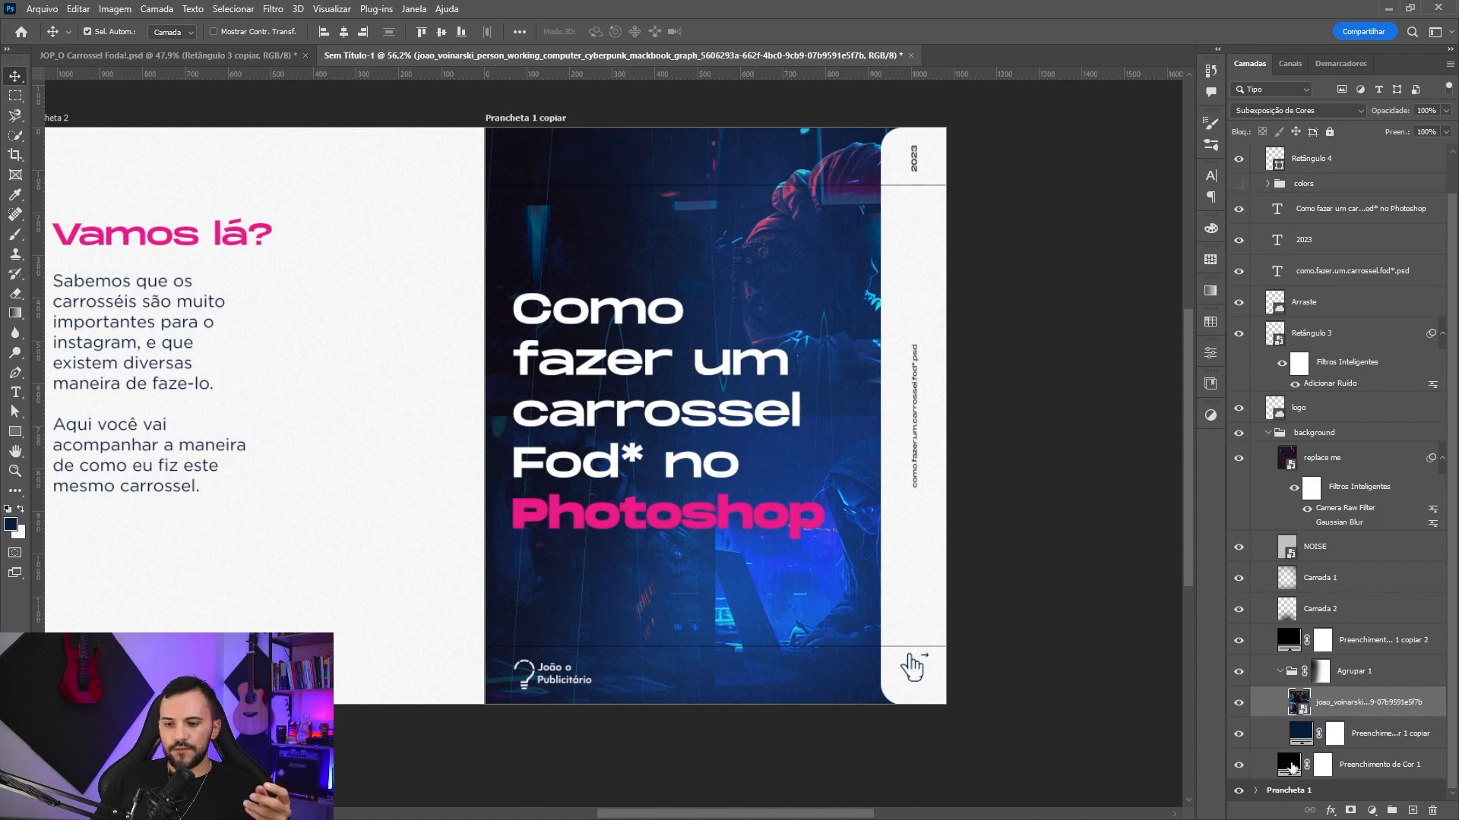
left_click(1238, 183)
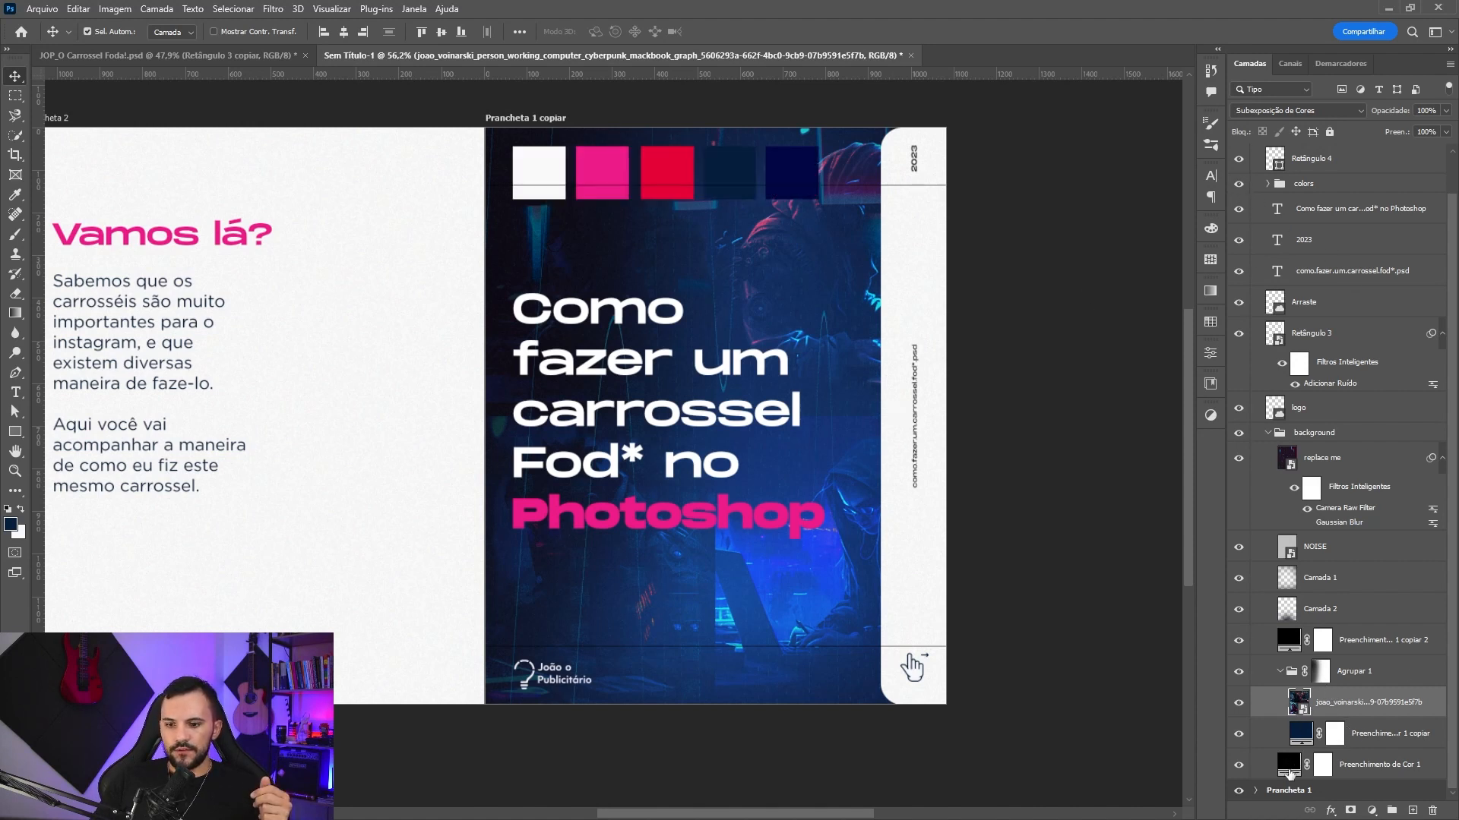
double_click(1289, 767)
left_click(792, 156)
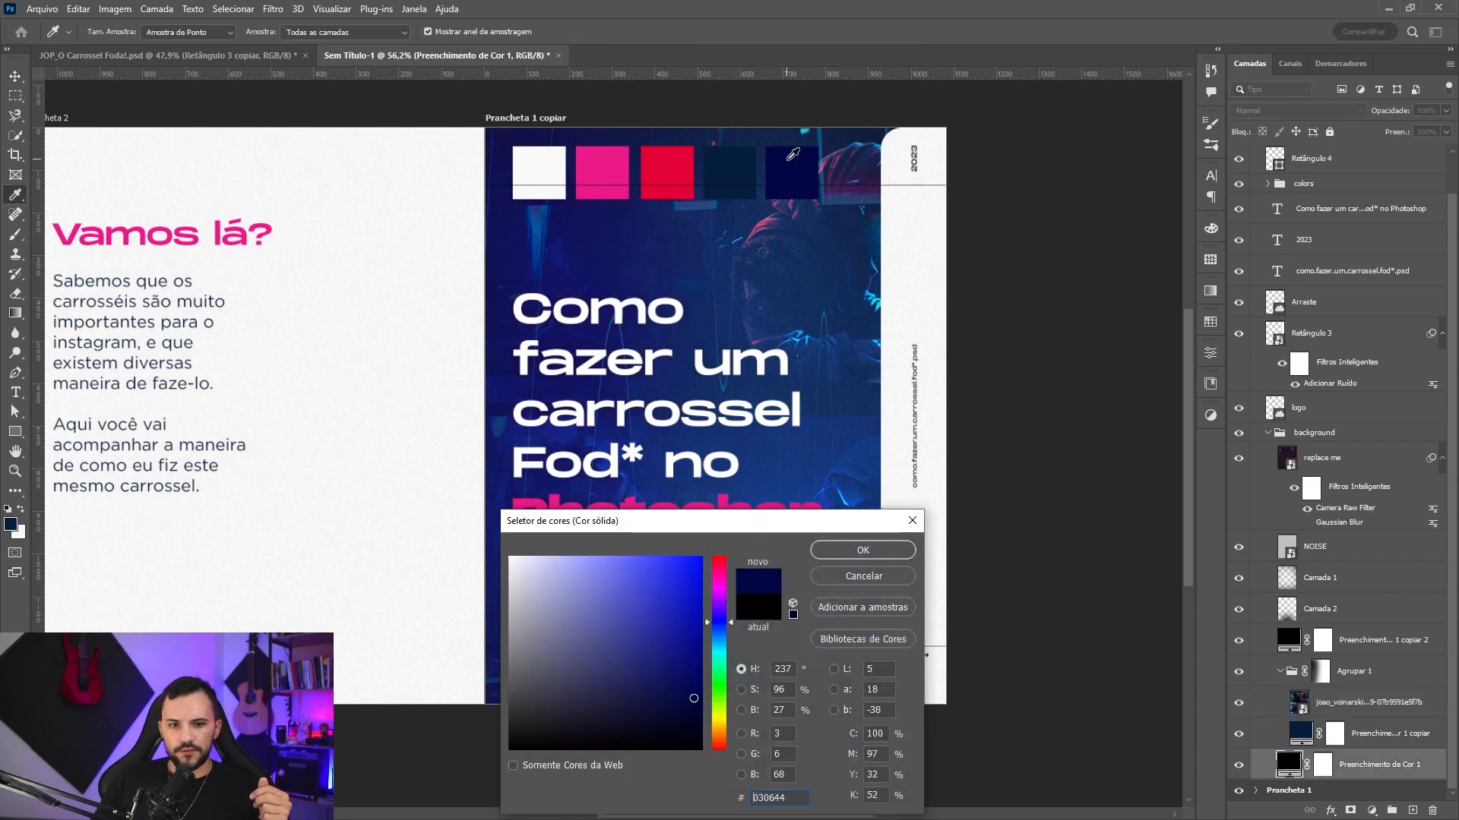
left_click(863, 550)
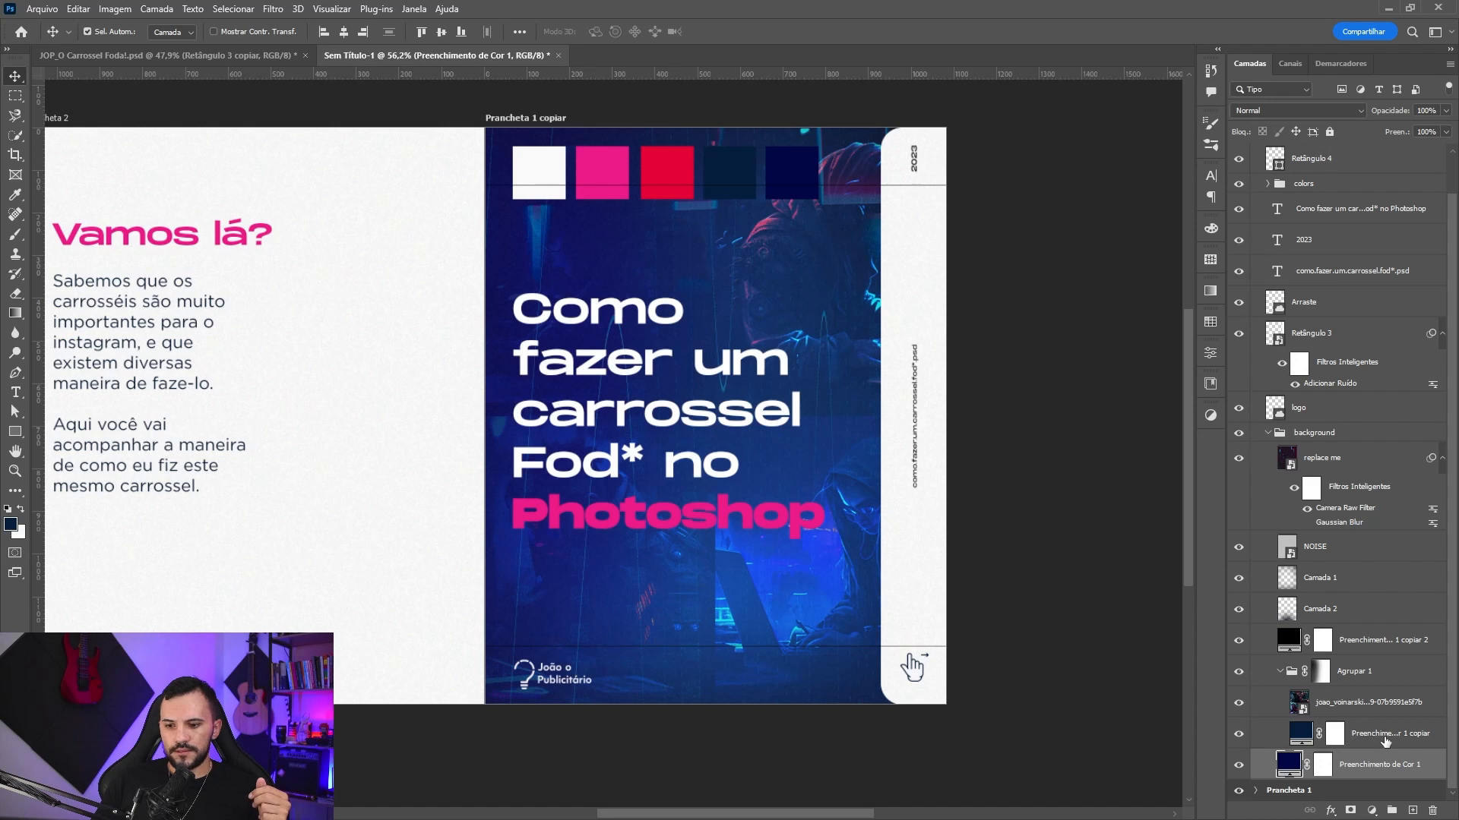
- Hide the navy fill layer in the Agrupar 1 group and set the cyberpunk image's blend mode to Divisão
left_click(1360, 741)
left_click(1240, 735)
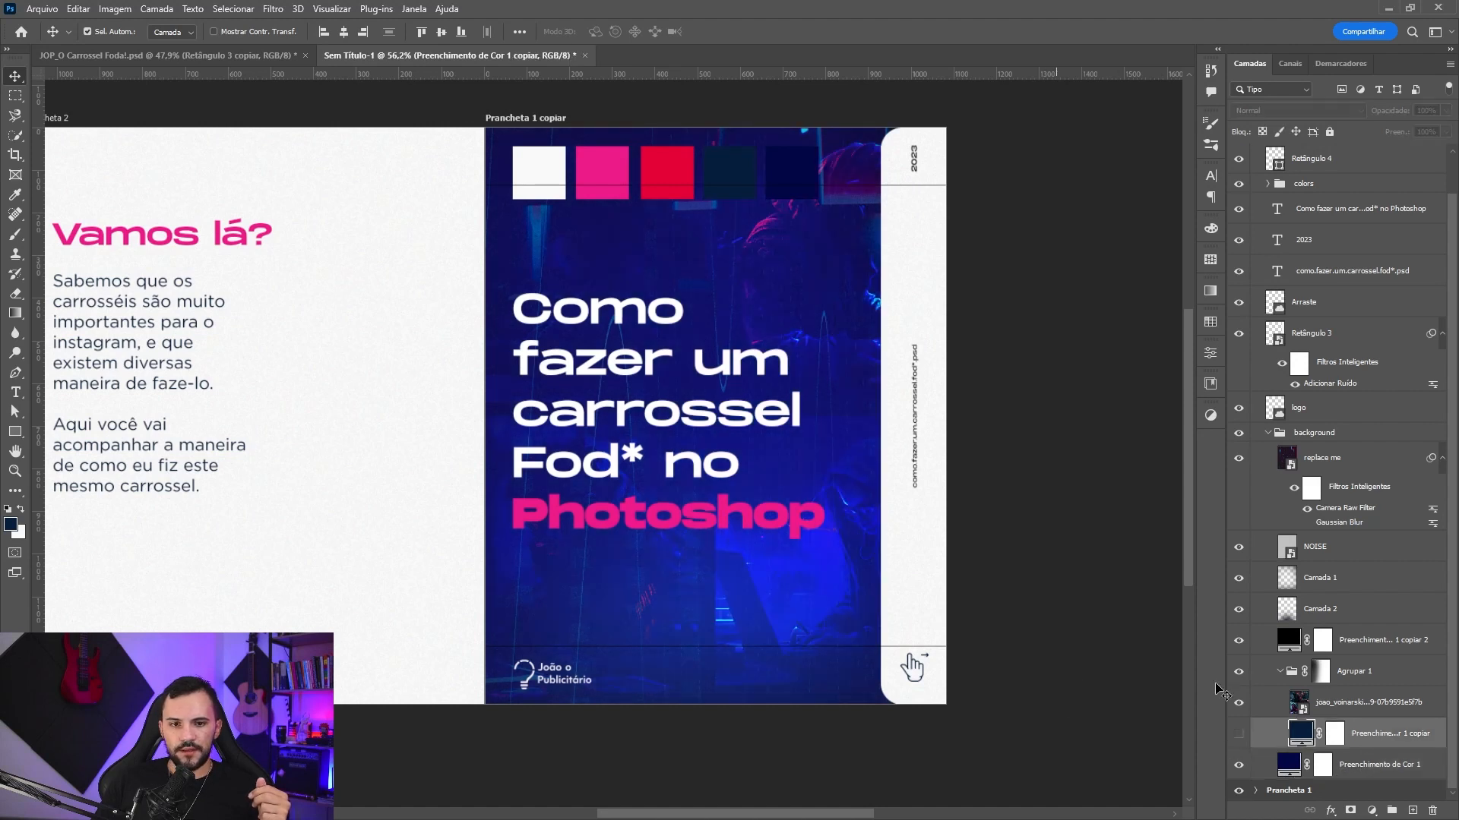
left_click(1374, 710)
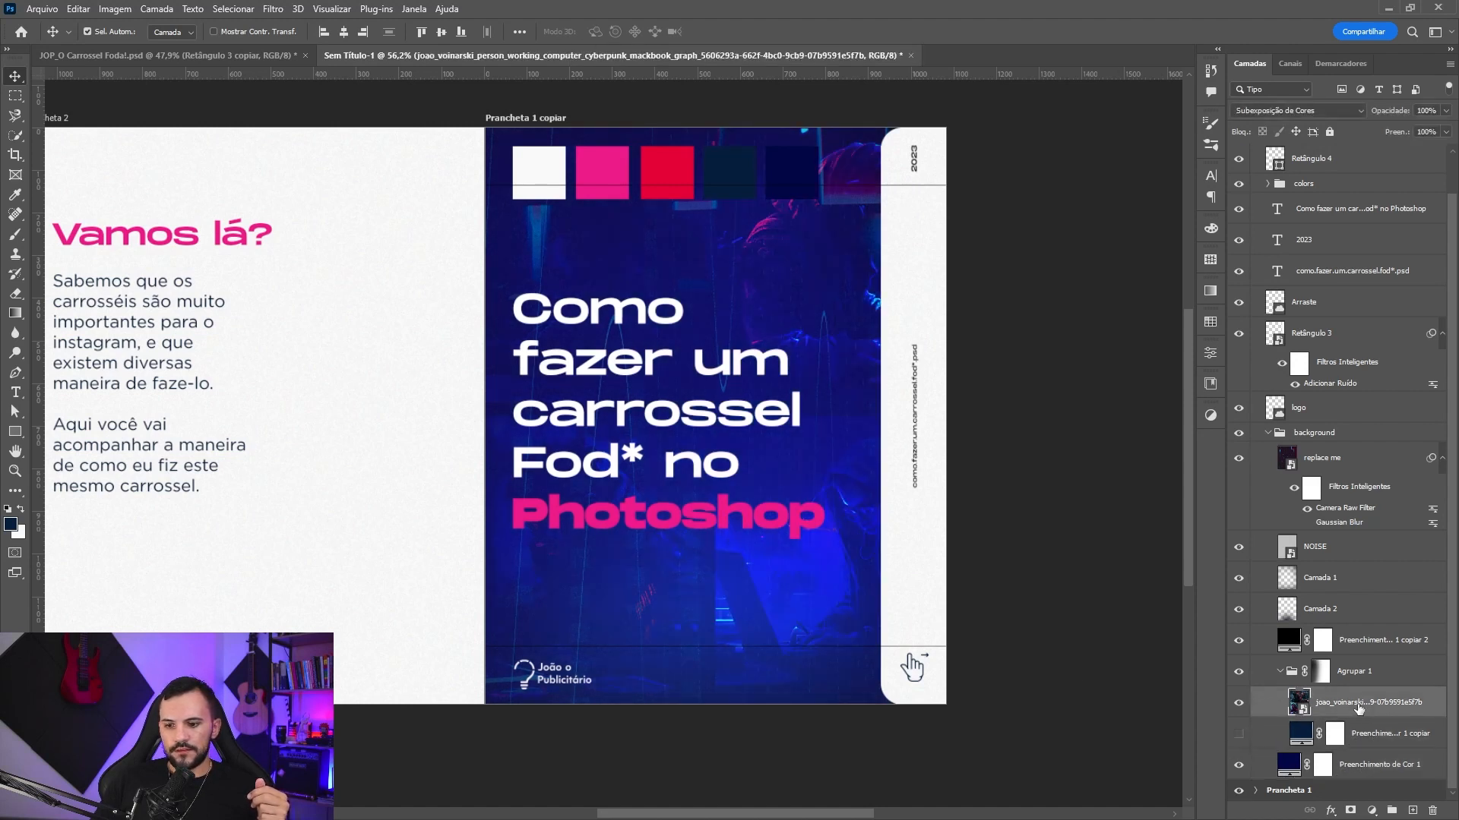
left_click(1295, 111)
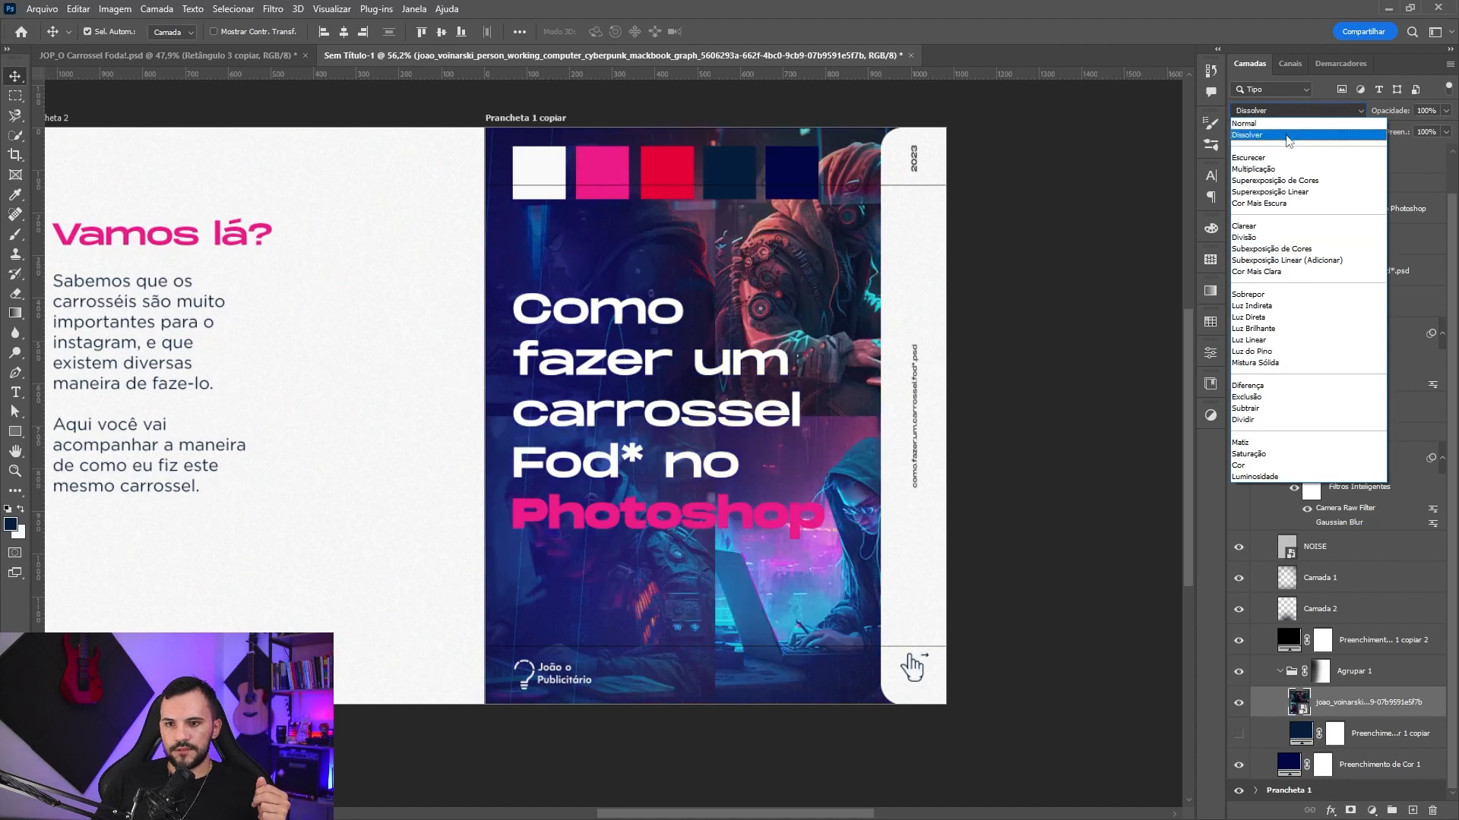
left_click(1255, 239)
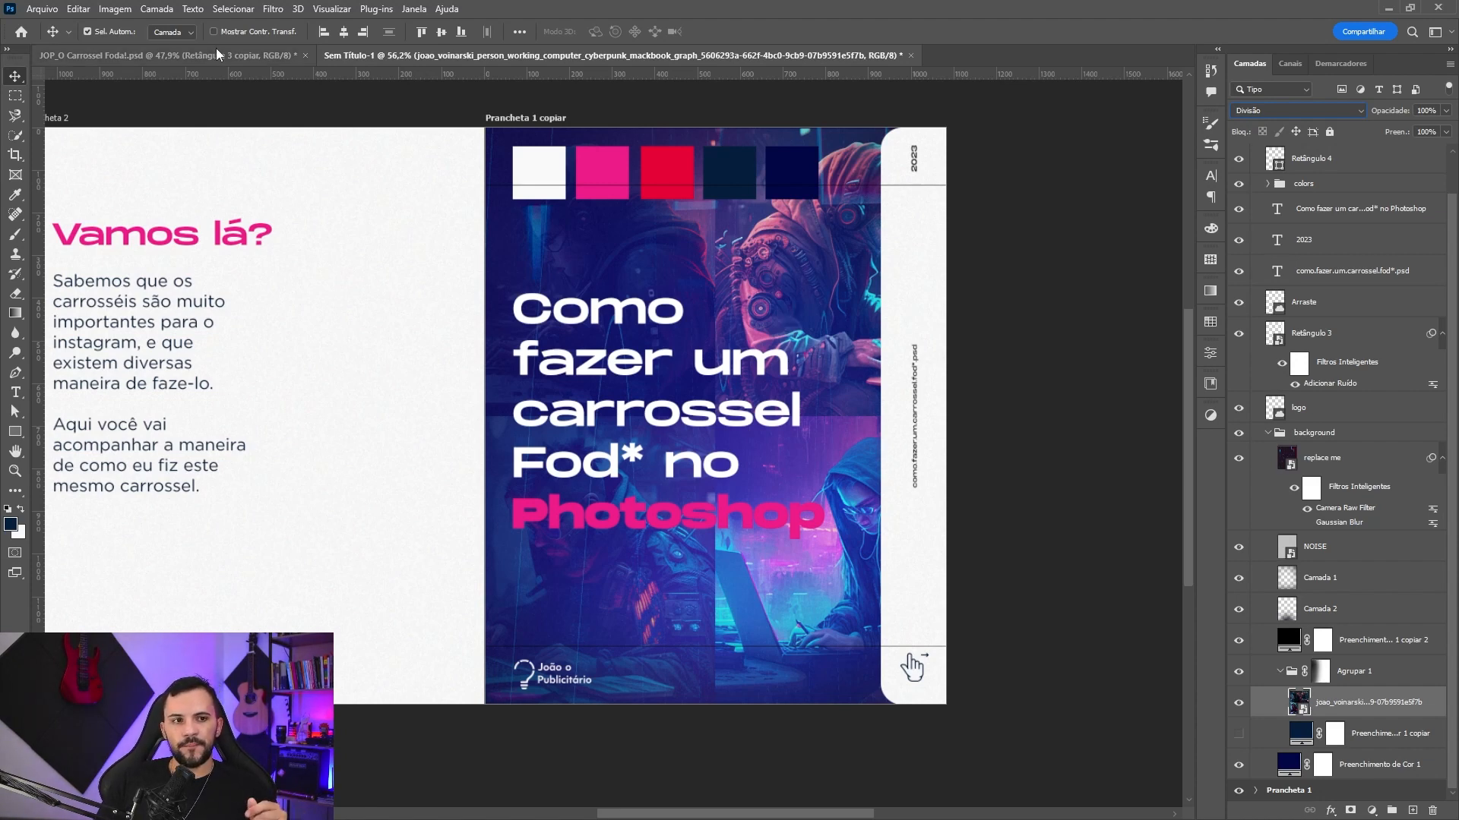
- Delete the white cover title and the colors swatch group from the third artboard
left_click(726, 372)
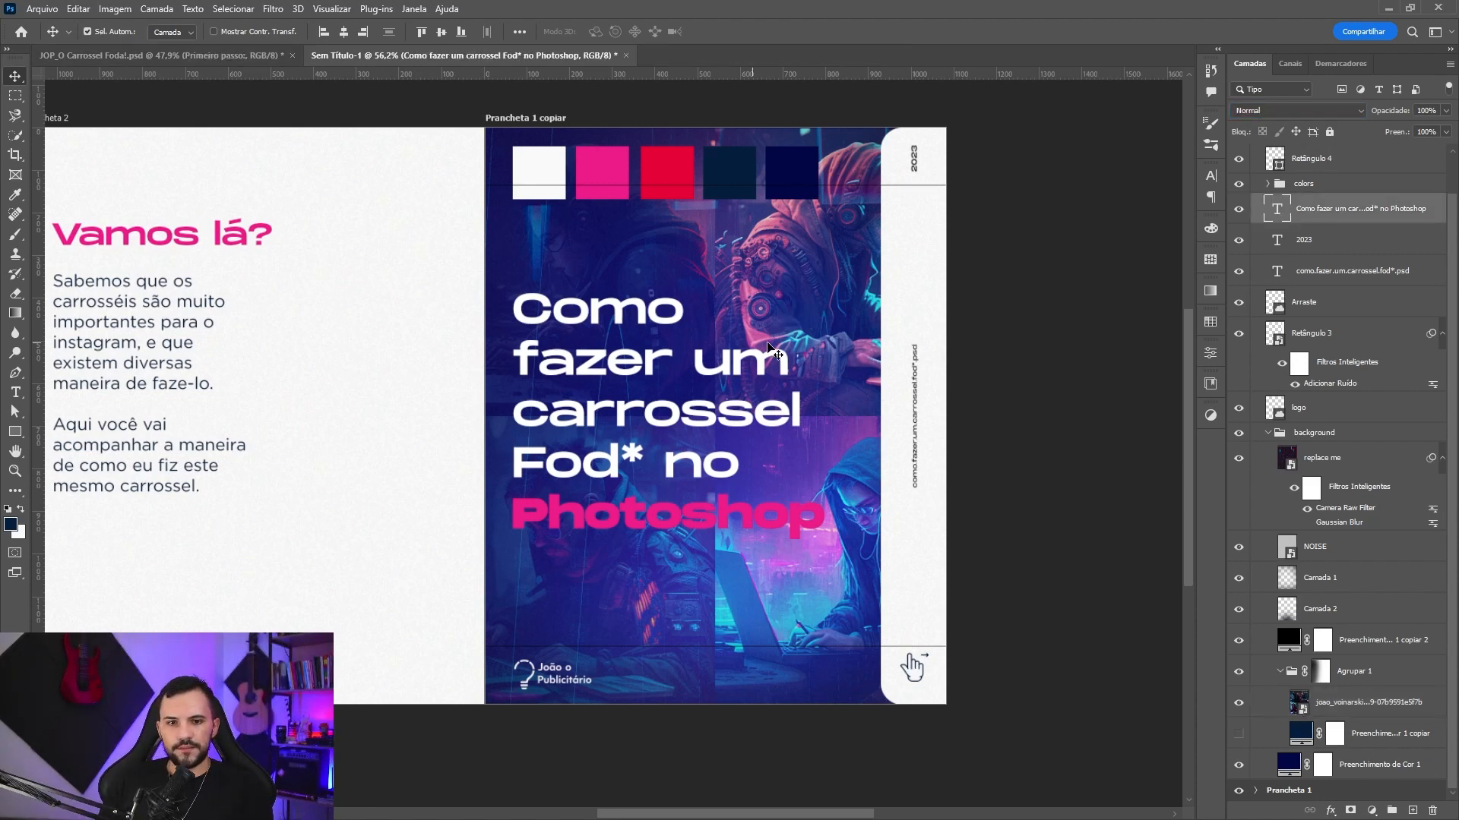
key("Delete")
left_click(802, 179)
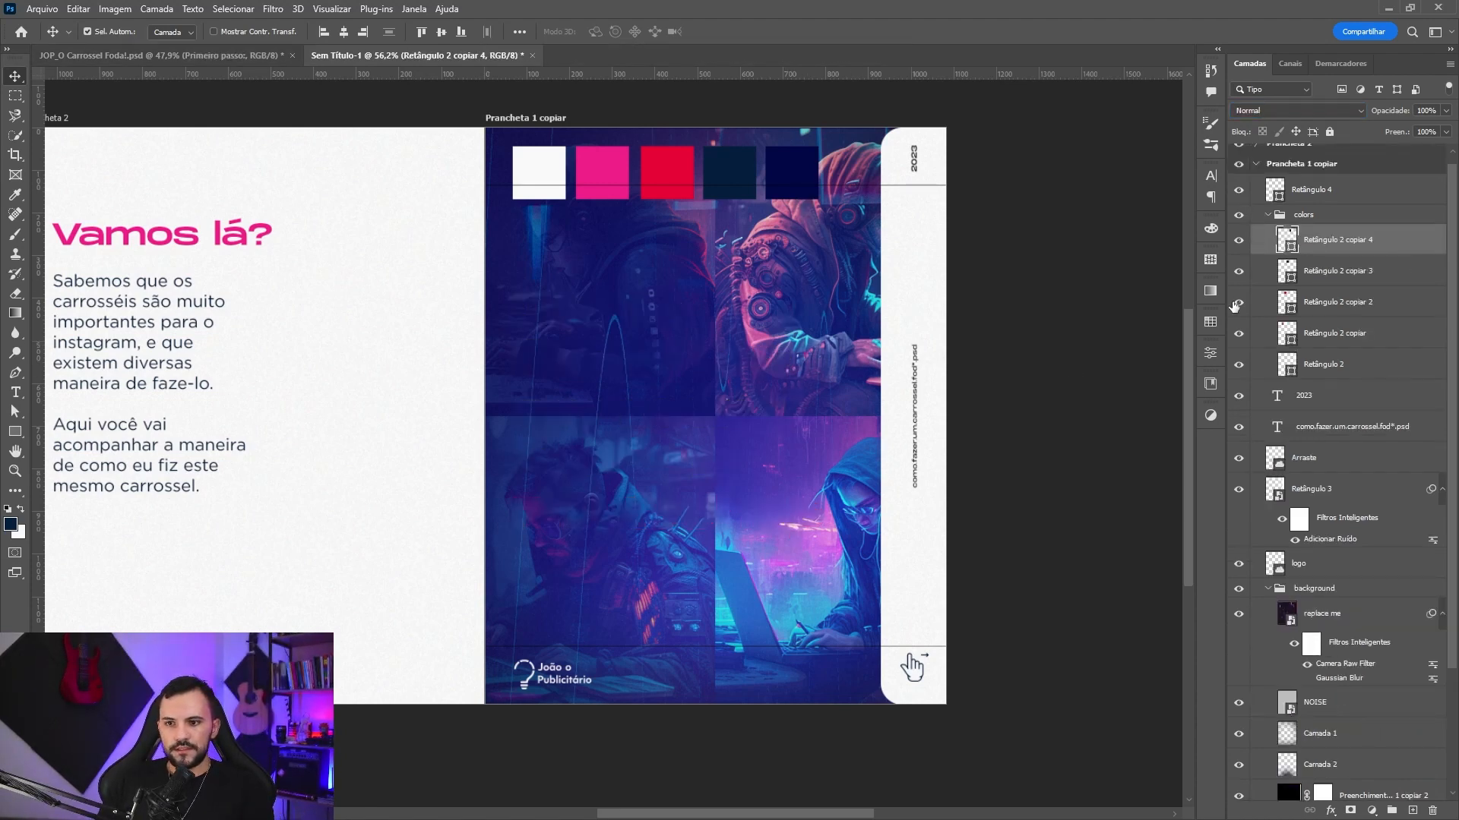
left_click(1296, 220)
key("Delete")
- Select the "Vamos lá?" heading and its body text on the second artboard for copying
left_click_drag(598, 371, 771, 353)
left_click(444, 301)
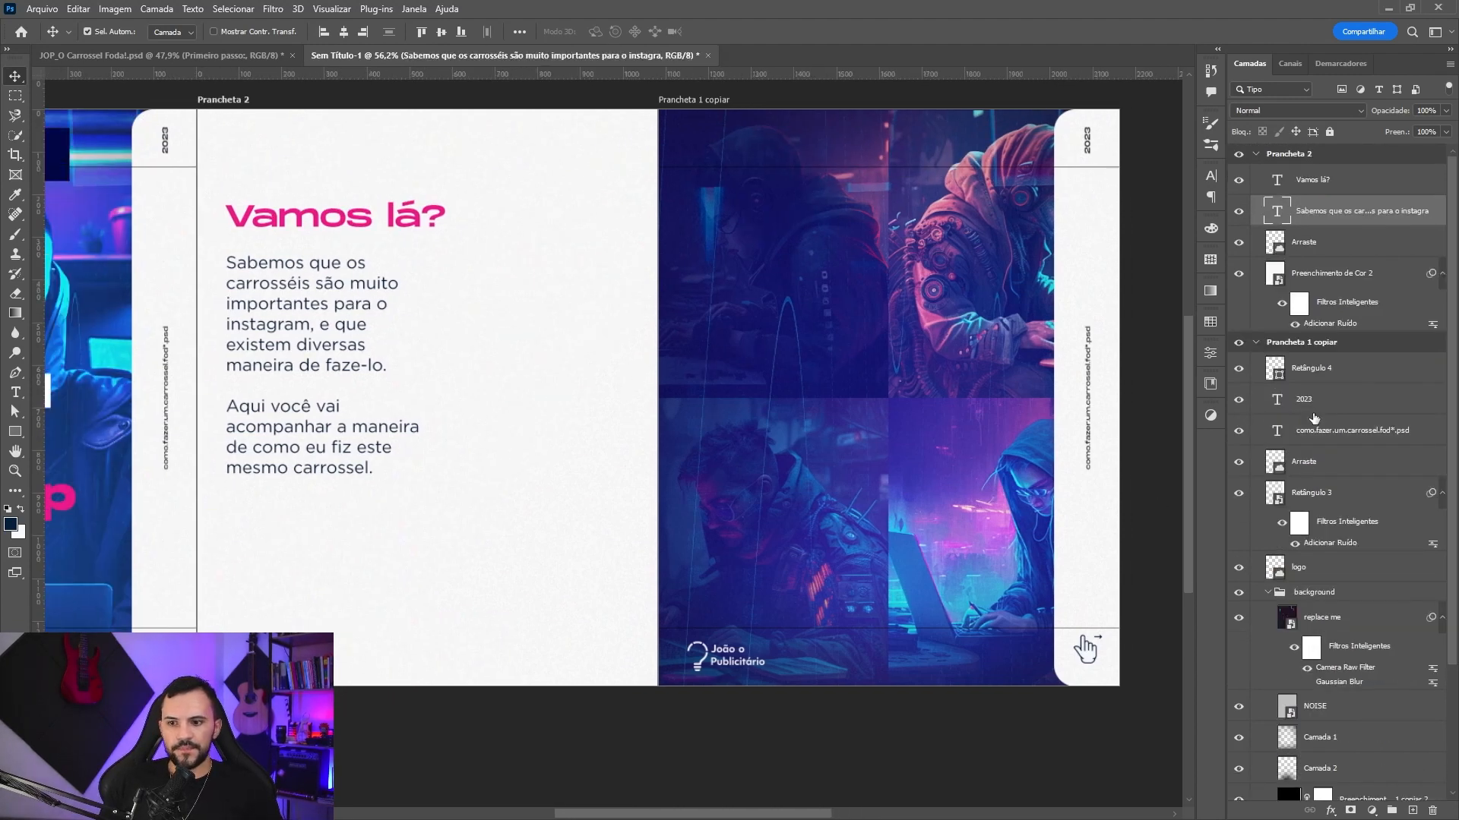
left_click(1323, 187, "shift")
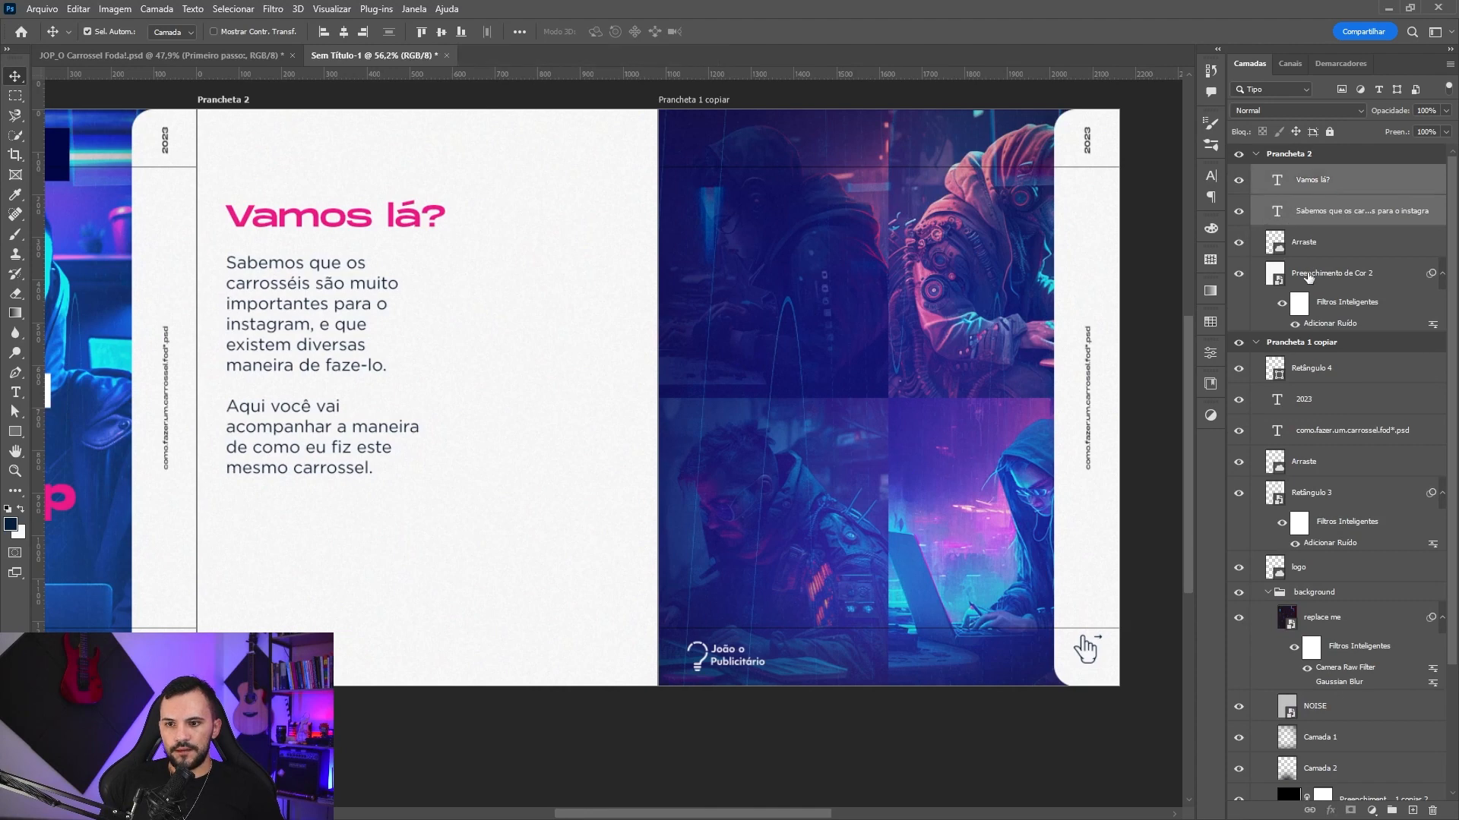
- Collapse the artboards in the layer list and move Prancheta 1 copiar above Prancheta 2
left_click(1256, 155)
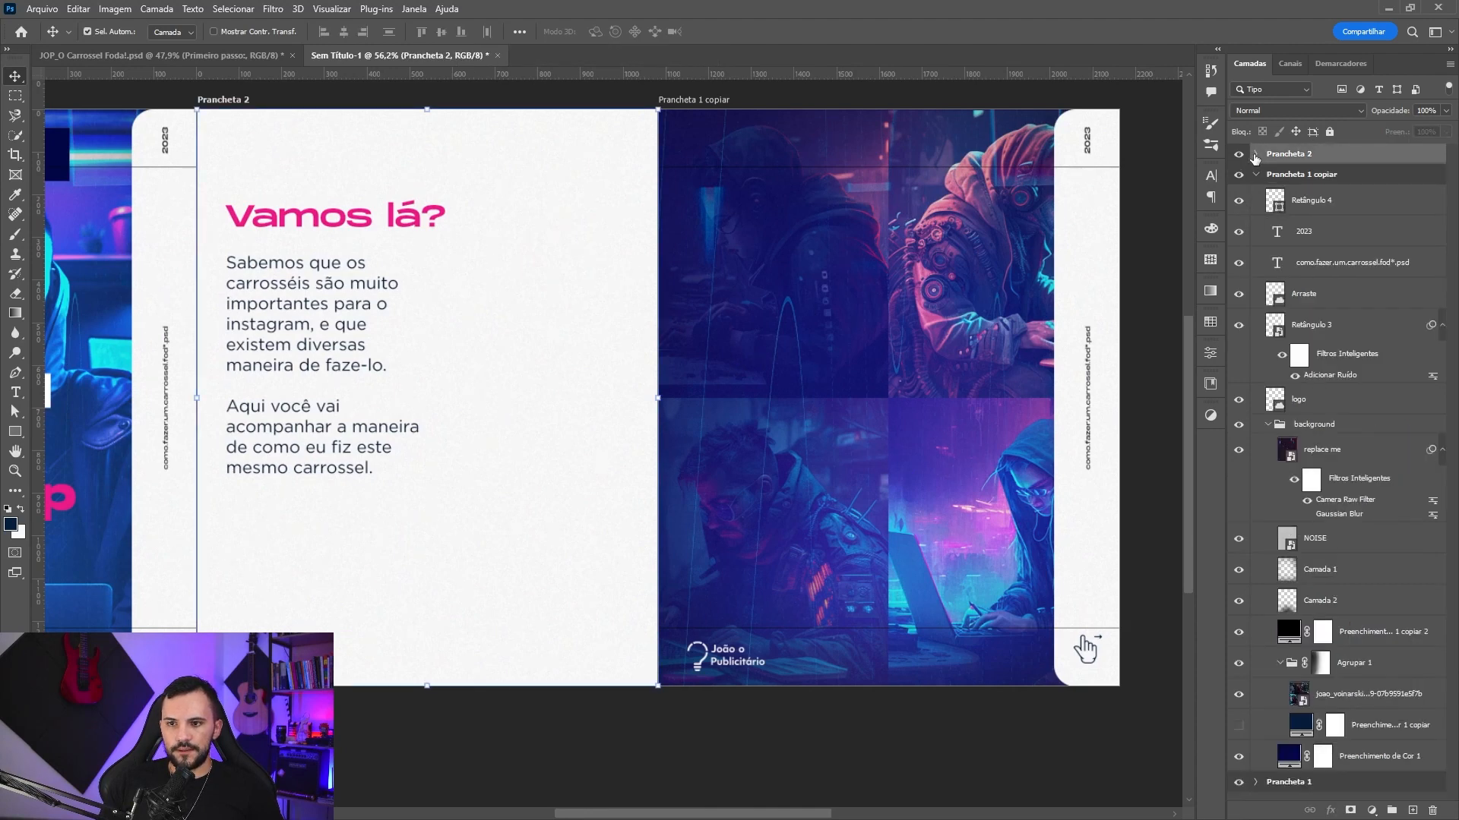
left_click(1256, 174)
left_click(1255, 195)
left_click(1255, 195)
left_click(1328, 177)
left_click_drag(1329, 178, 1328, 150)
- Rename the three artboards 3, 2 and 1 in order from the top of the layer list
double_click(1316, 155)
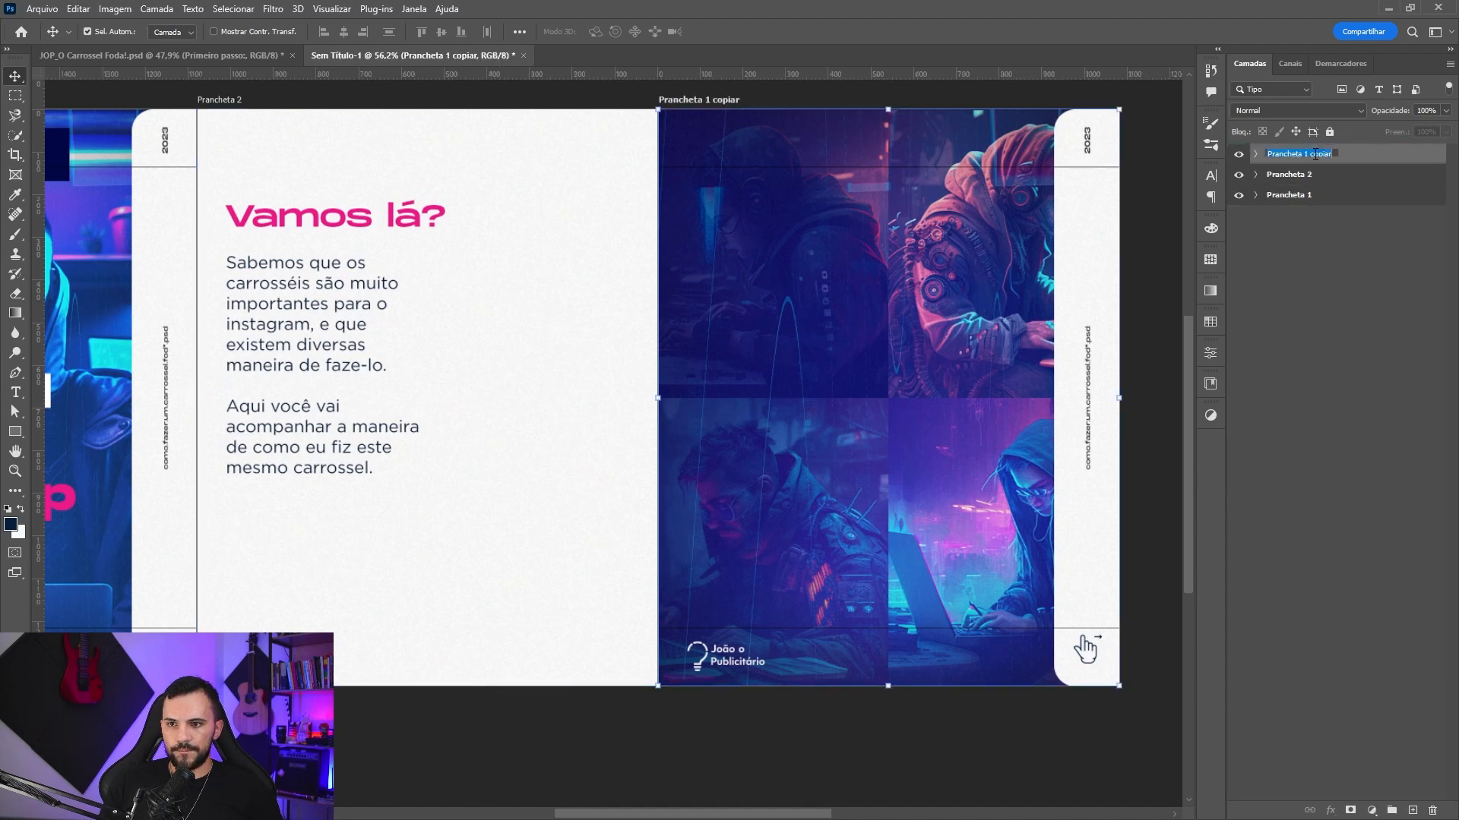
type("3")
key("Return")
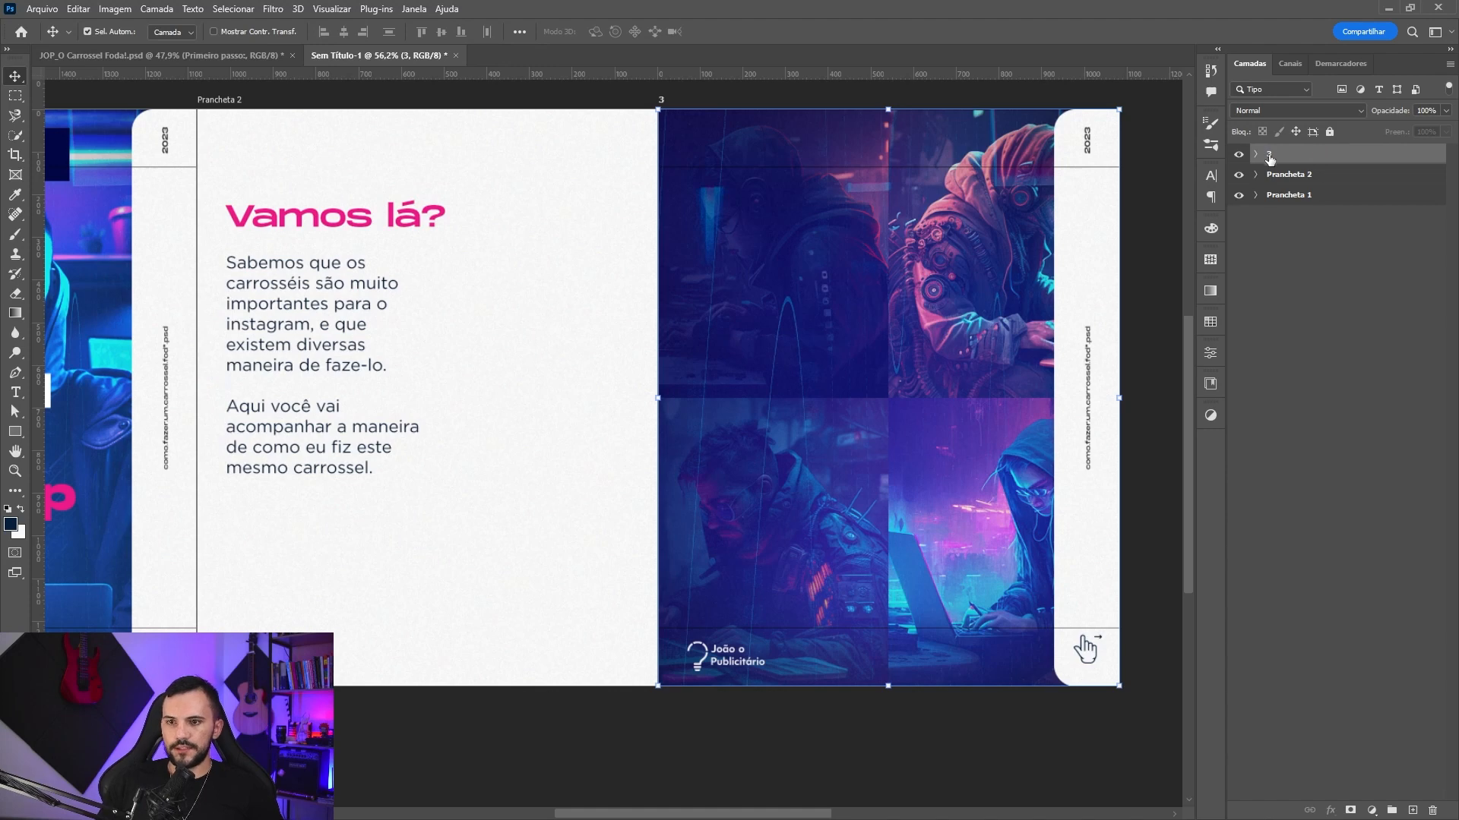
left_click(1239, 155)
left_click(1239, 155)
double_click(1287, 176)
type("2")
key("Return")
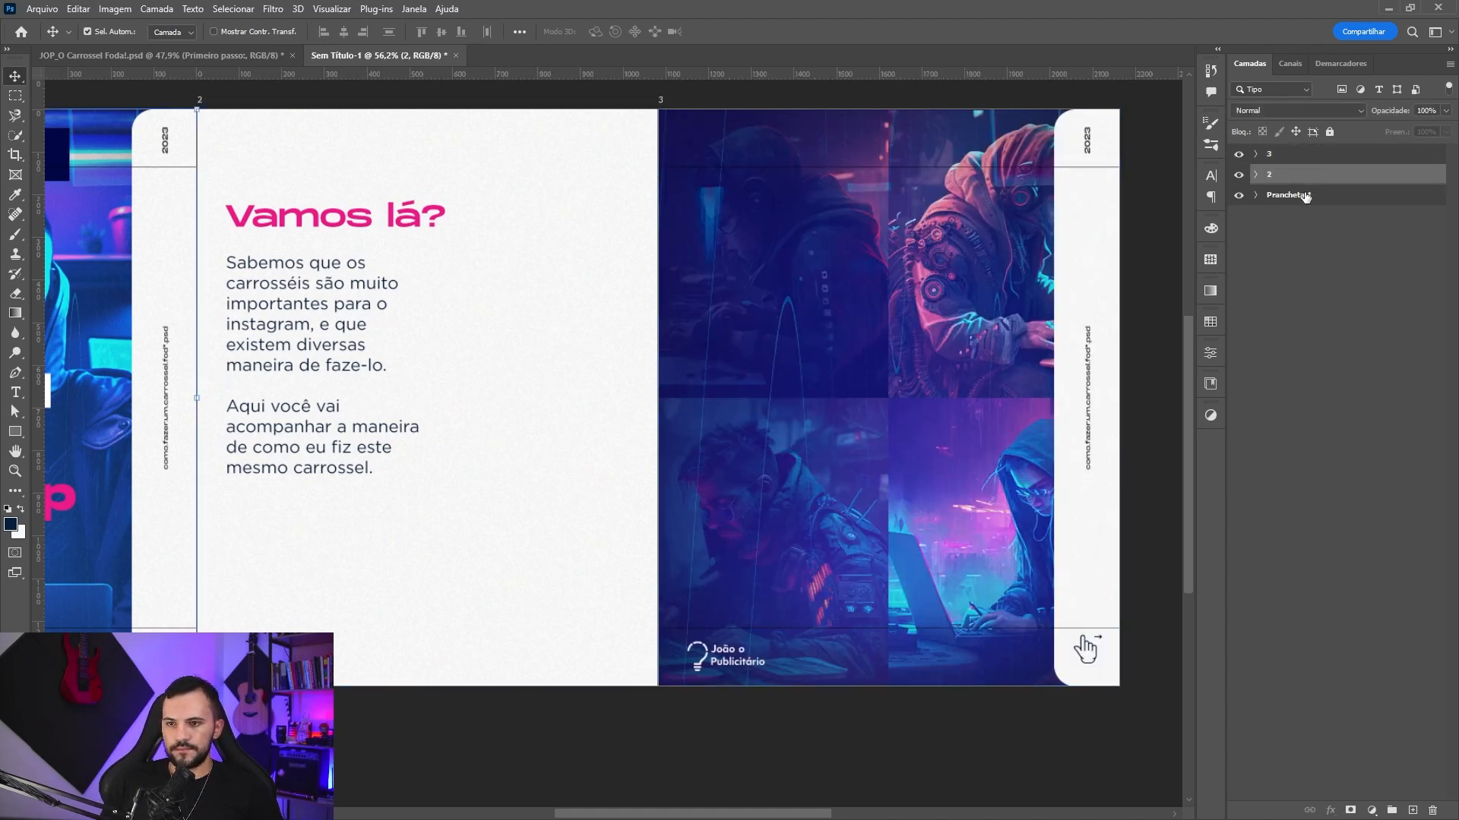
double_click(1304, 196)
type("1")
key("Return")
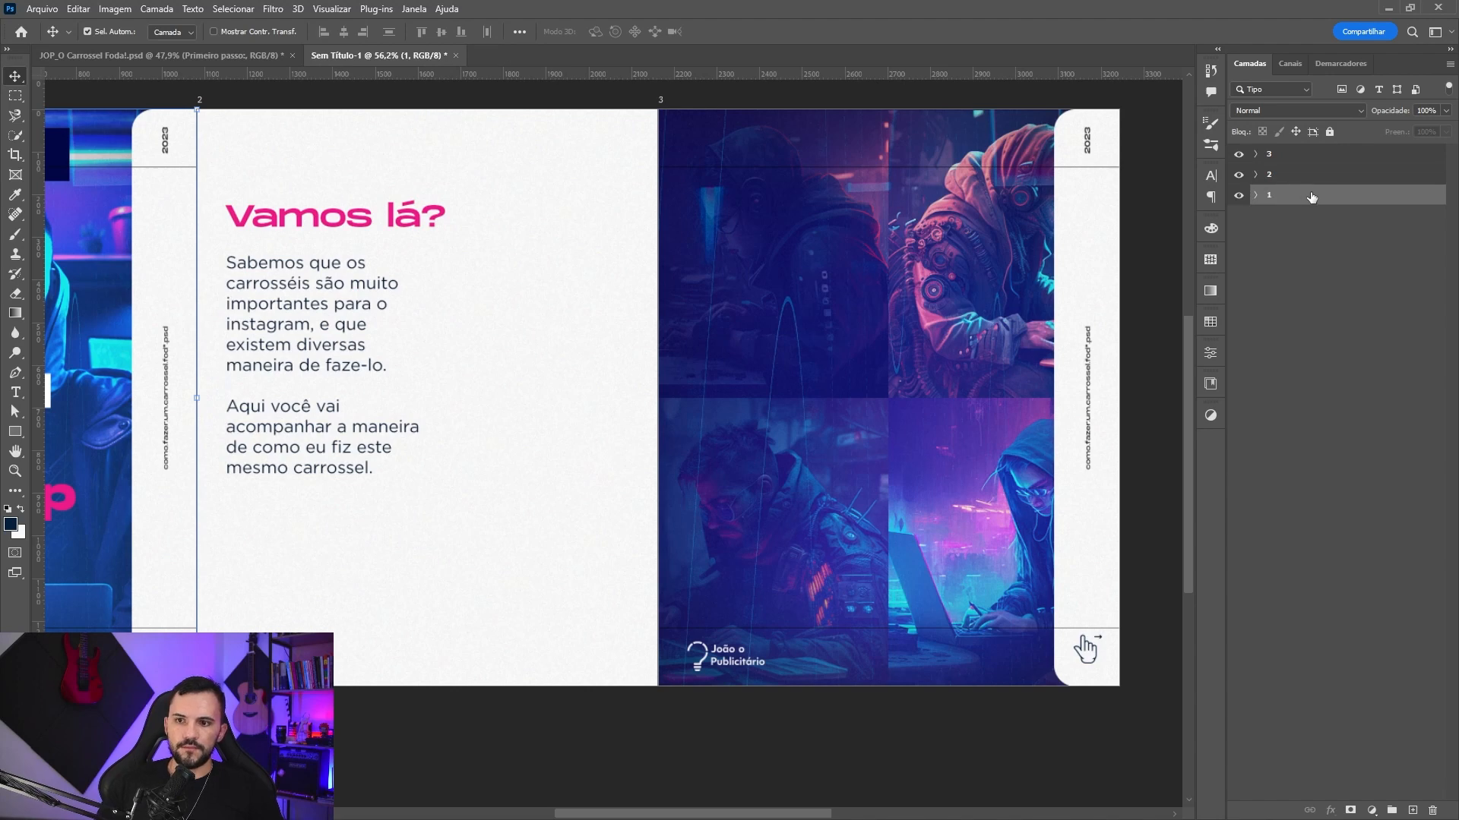
- Group artboard 3's layers from logo up to the 2023 text and name the group elementos
left_click(1271, 156)
left_click(1255, 154)
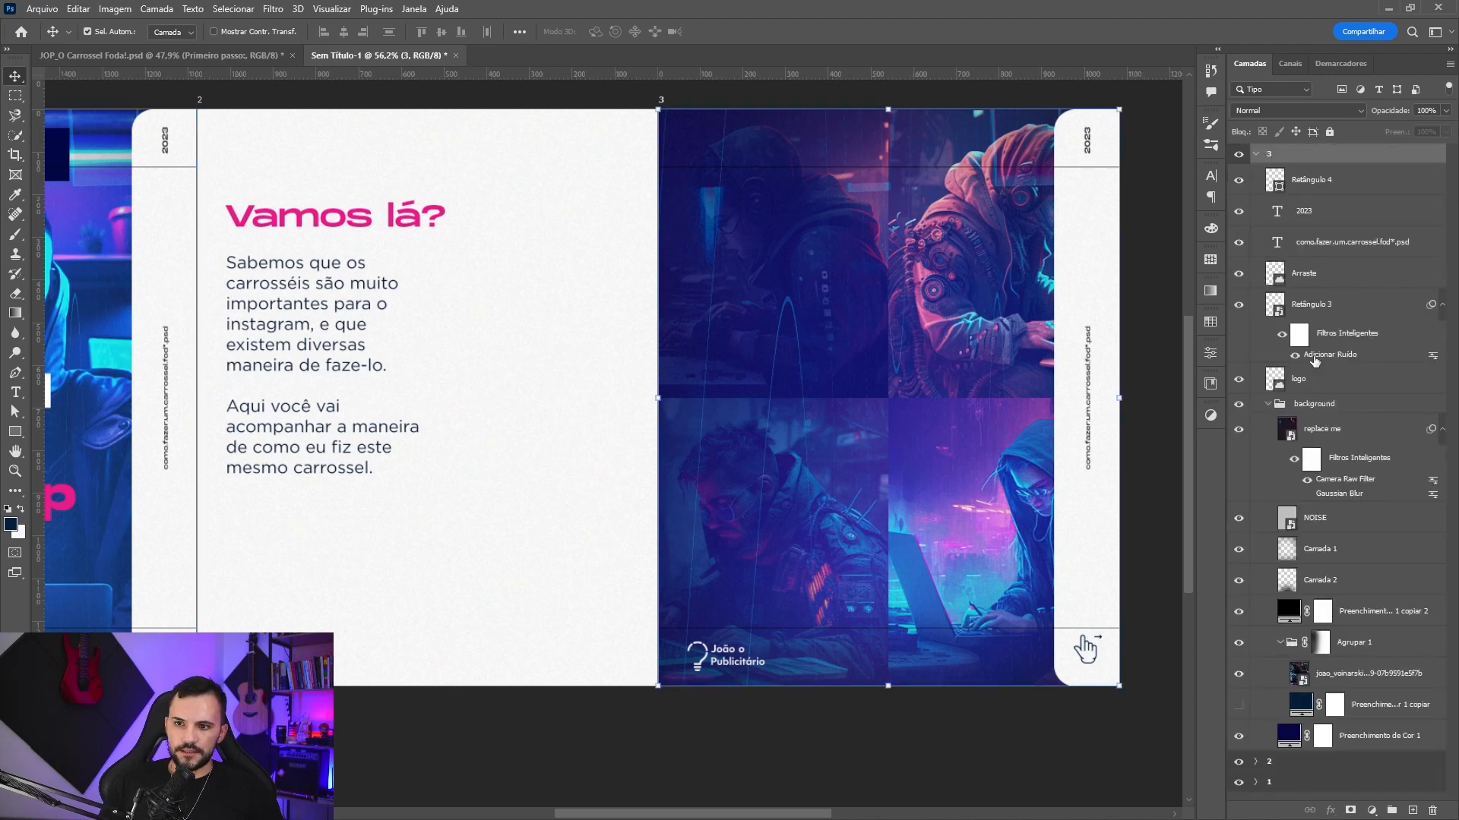
left_click(1268, 405)
left_click(1322, 388)
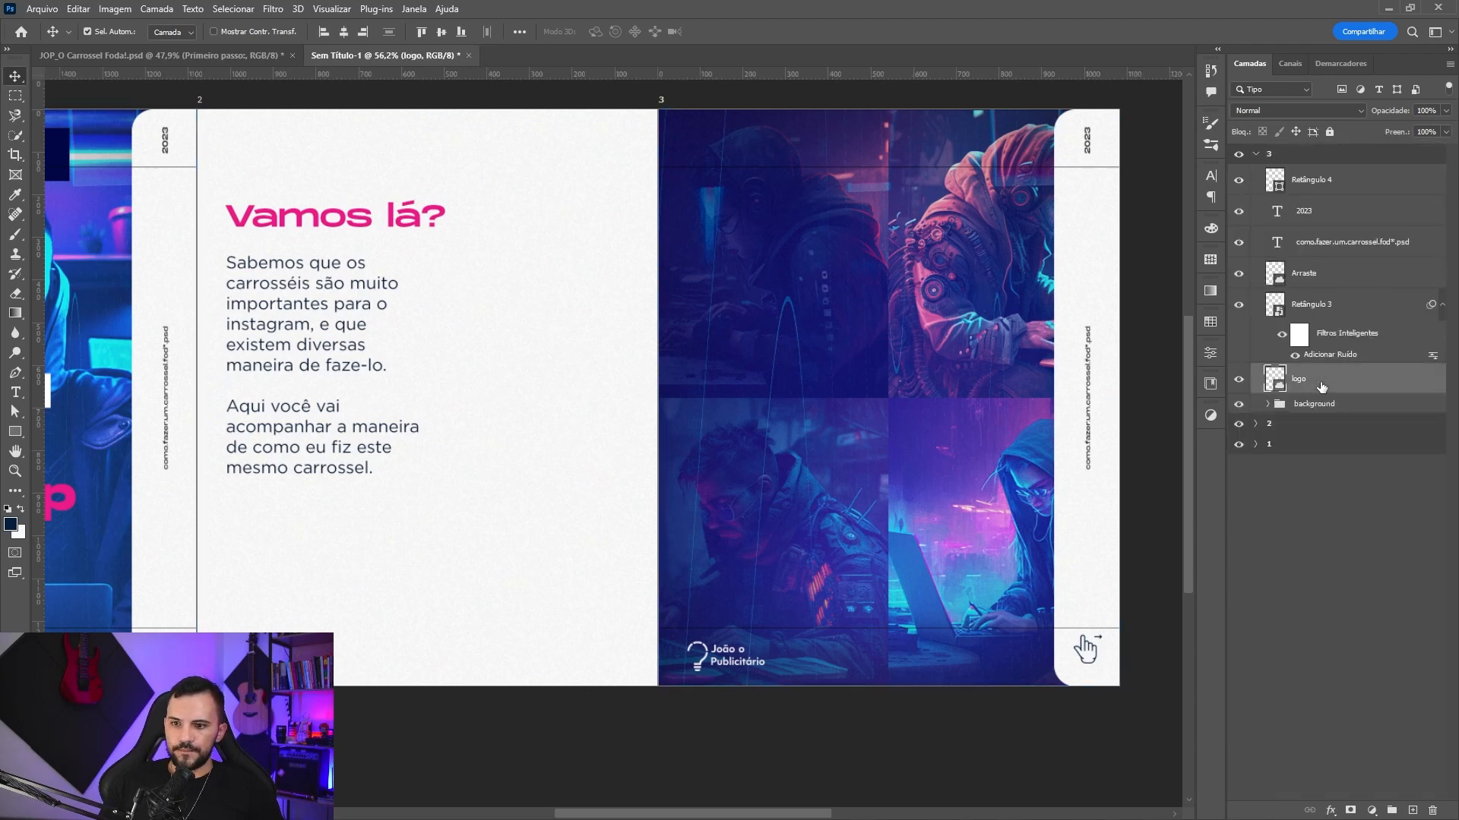
left_click(1329, 226, "shift")
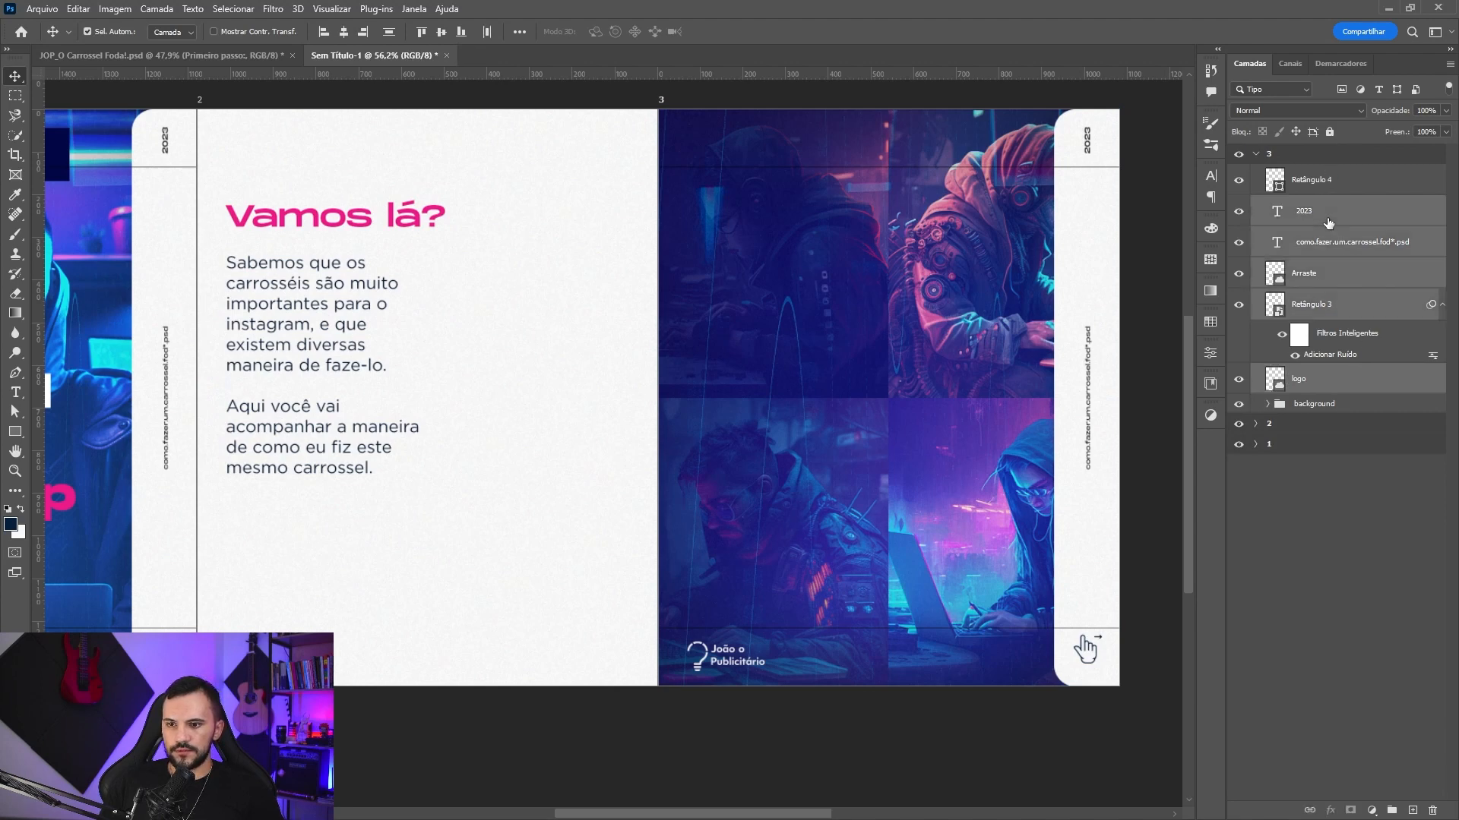
key("ctrl+g")
double_click(1311, 205)
type("elementos")
key("Return")
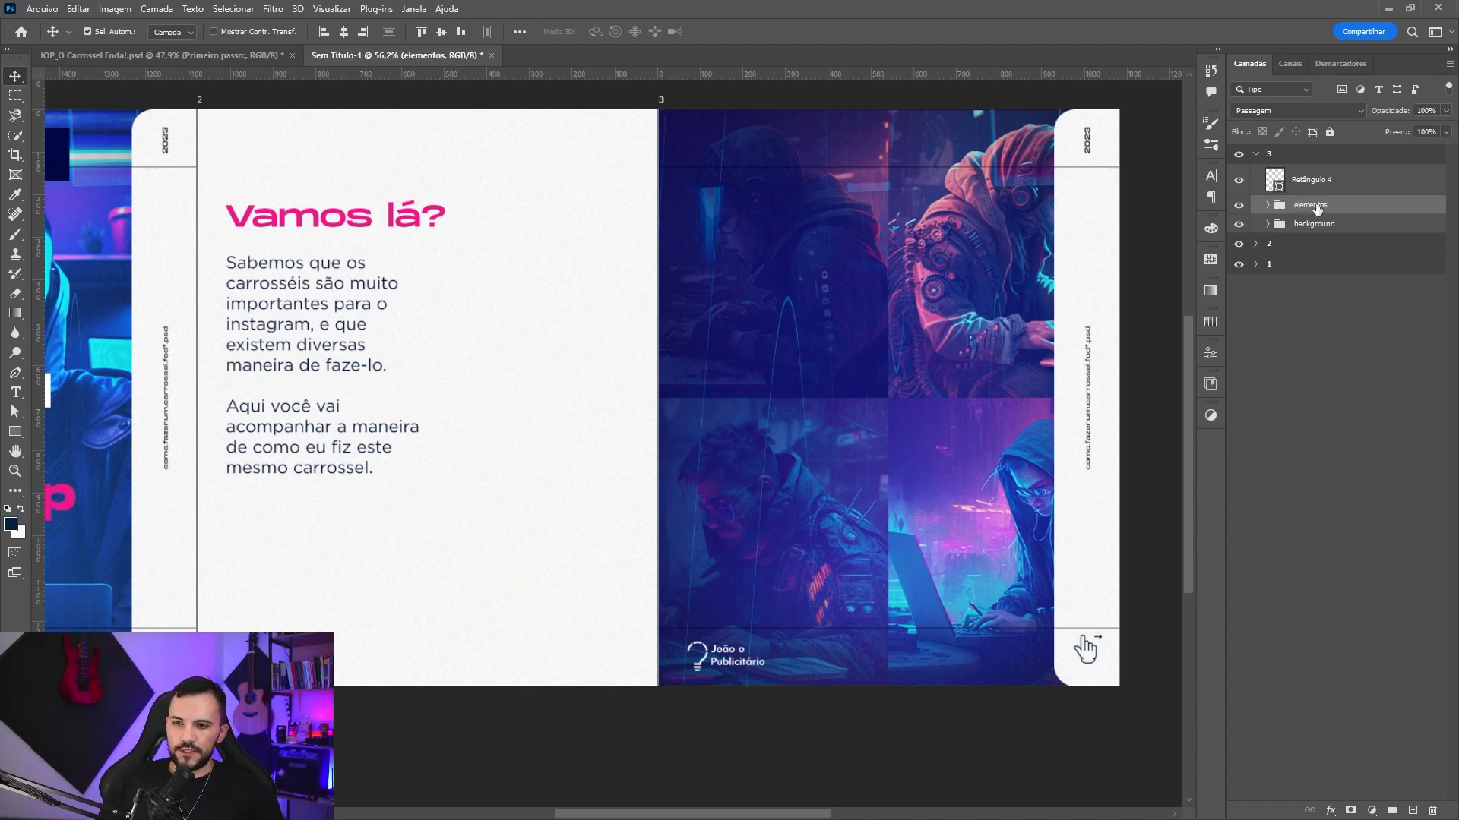
- Paste the copied heading and body text in place on artboard 3 and recolour the body text to f7f5f4
key("ctrl+shift+v")
left_click_drag(885, 336, 718, 344)
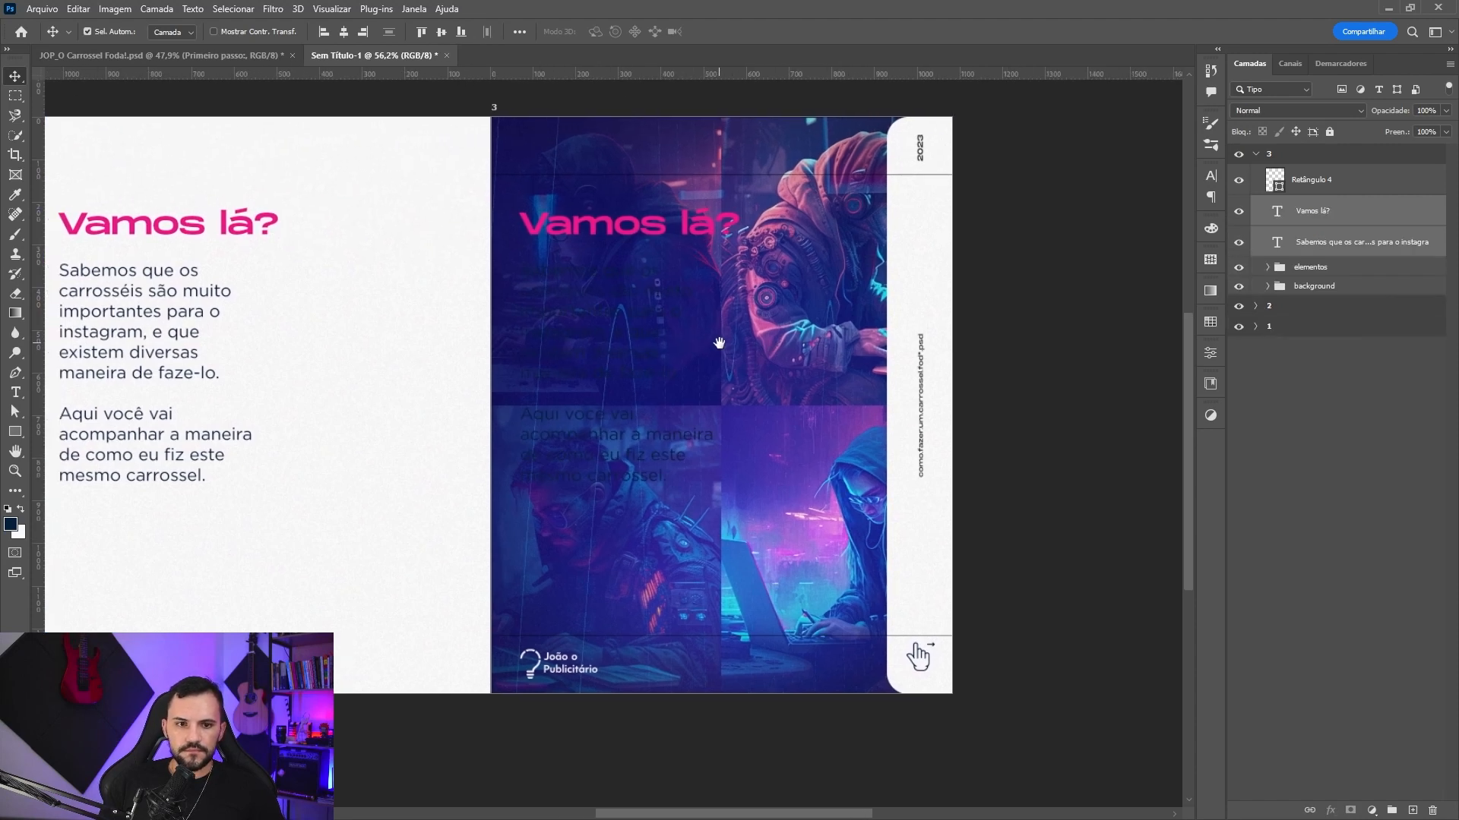
double_click(626, 348)
left_click(608, 31)
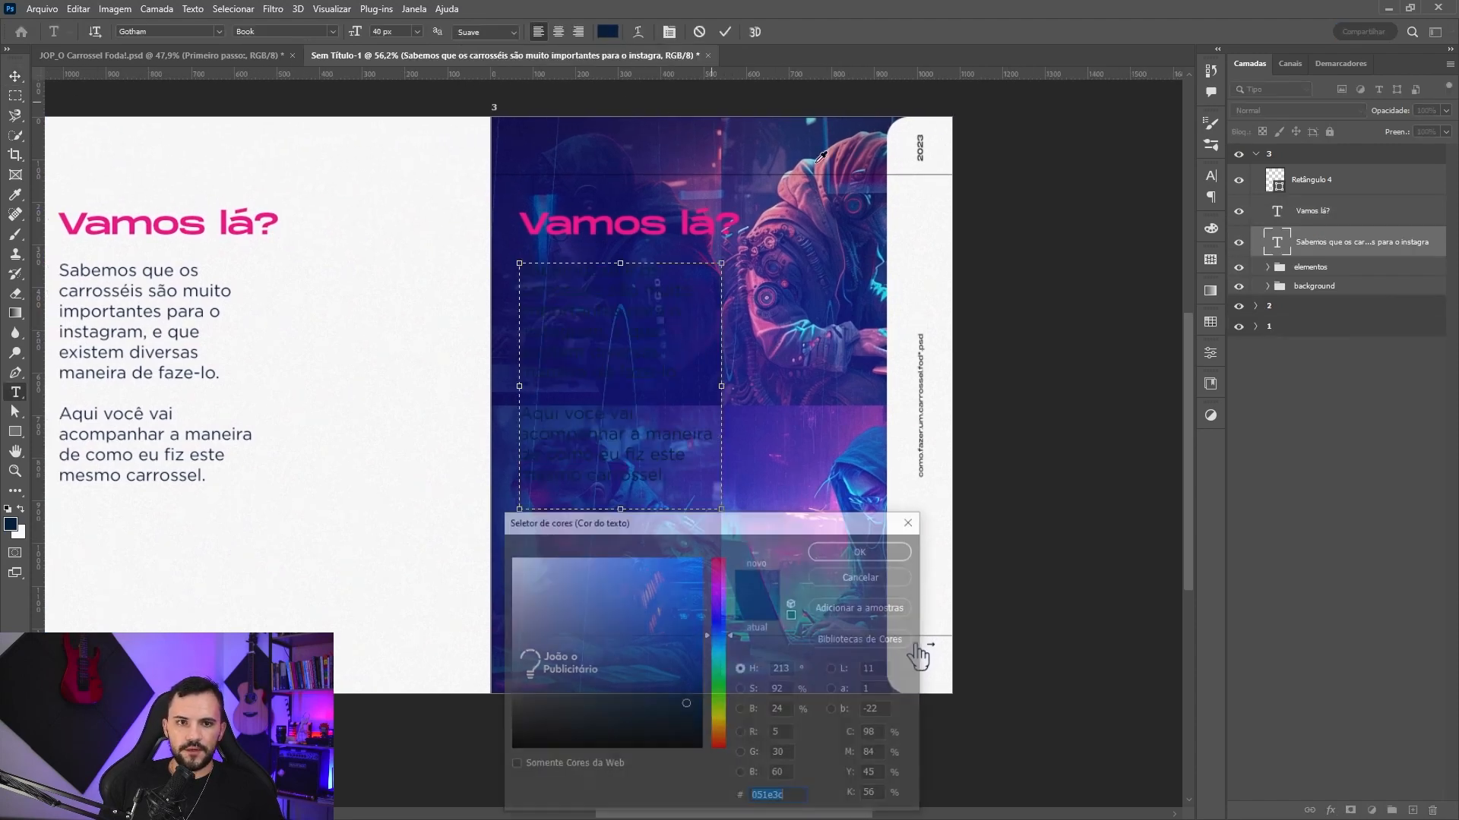
type("f7f5f4")
left_click(863, 561)
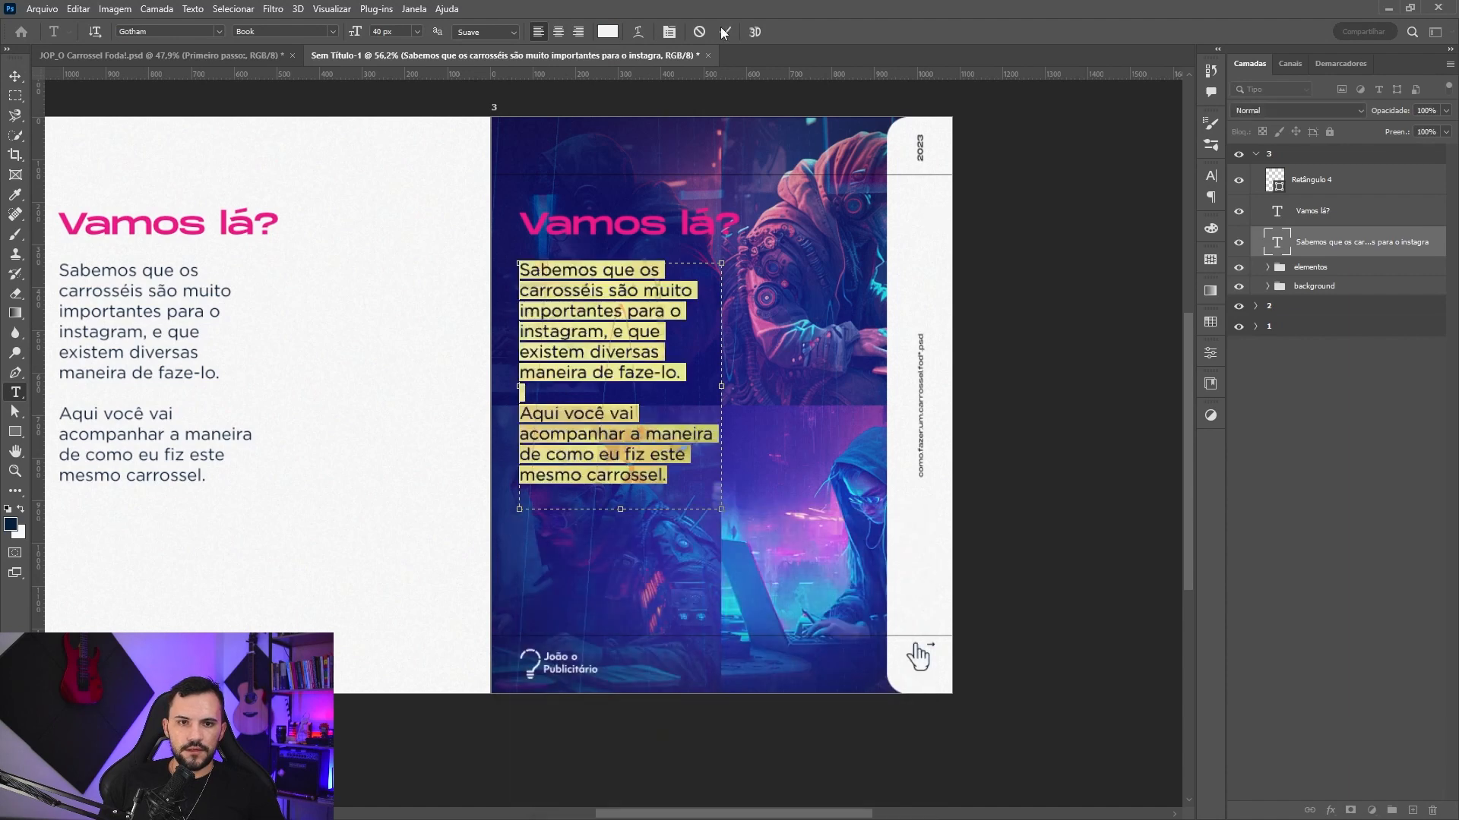
left_click(725, 31)
key("v")
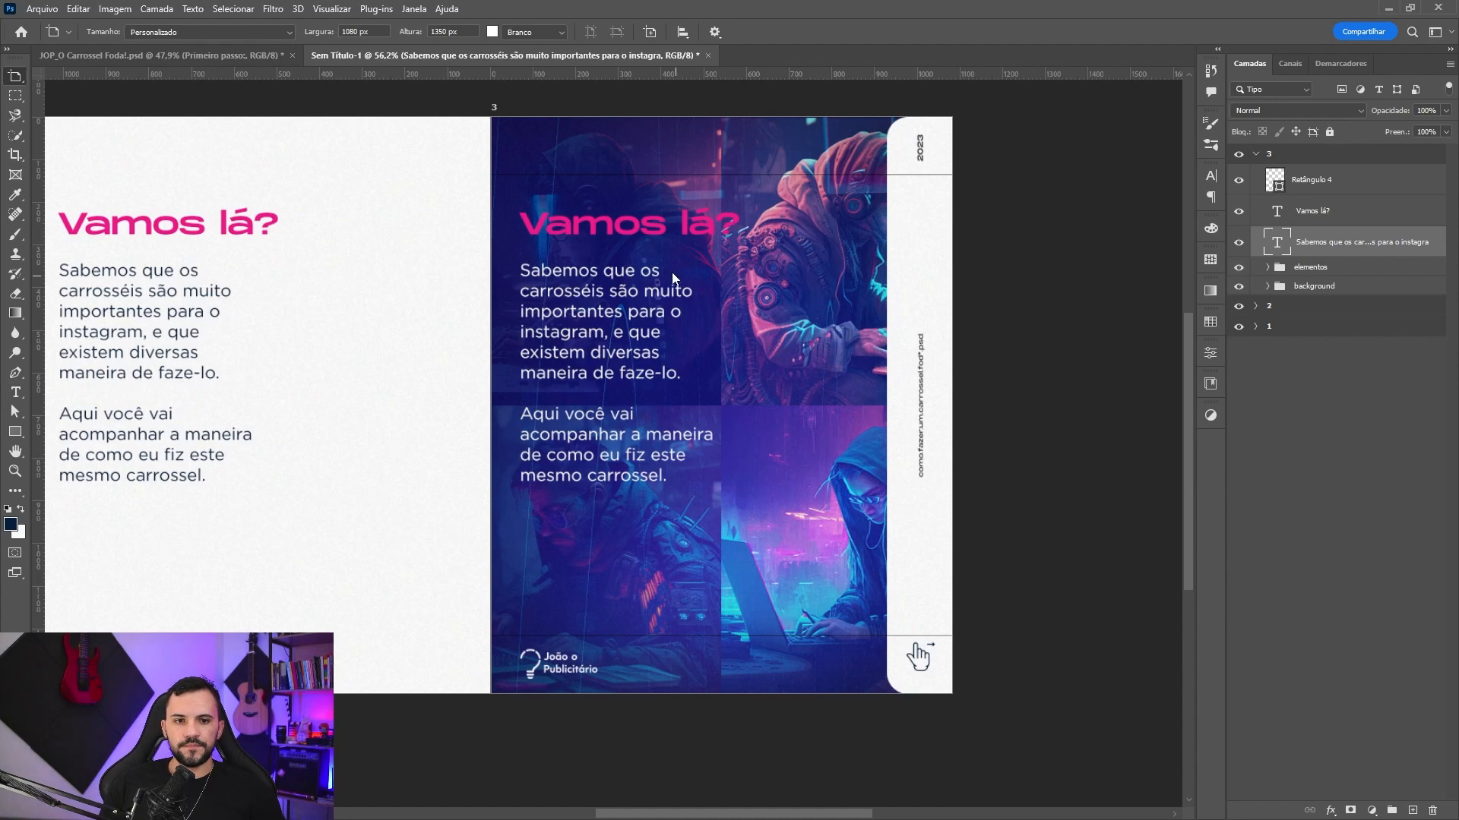
- Replace the pink heading on artboard 3 with "Primeiro passo:"
key("t")
left_click(653, 226)
key("ctrl+a")
type("Primeiro ")
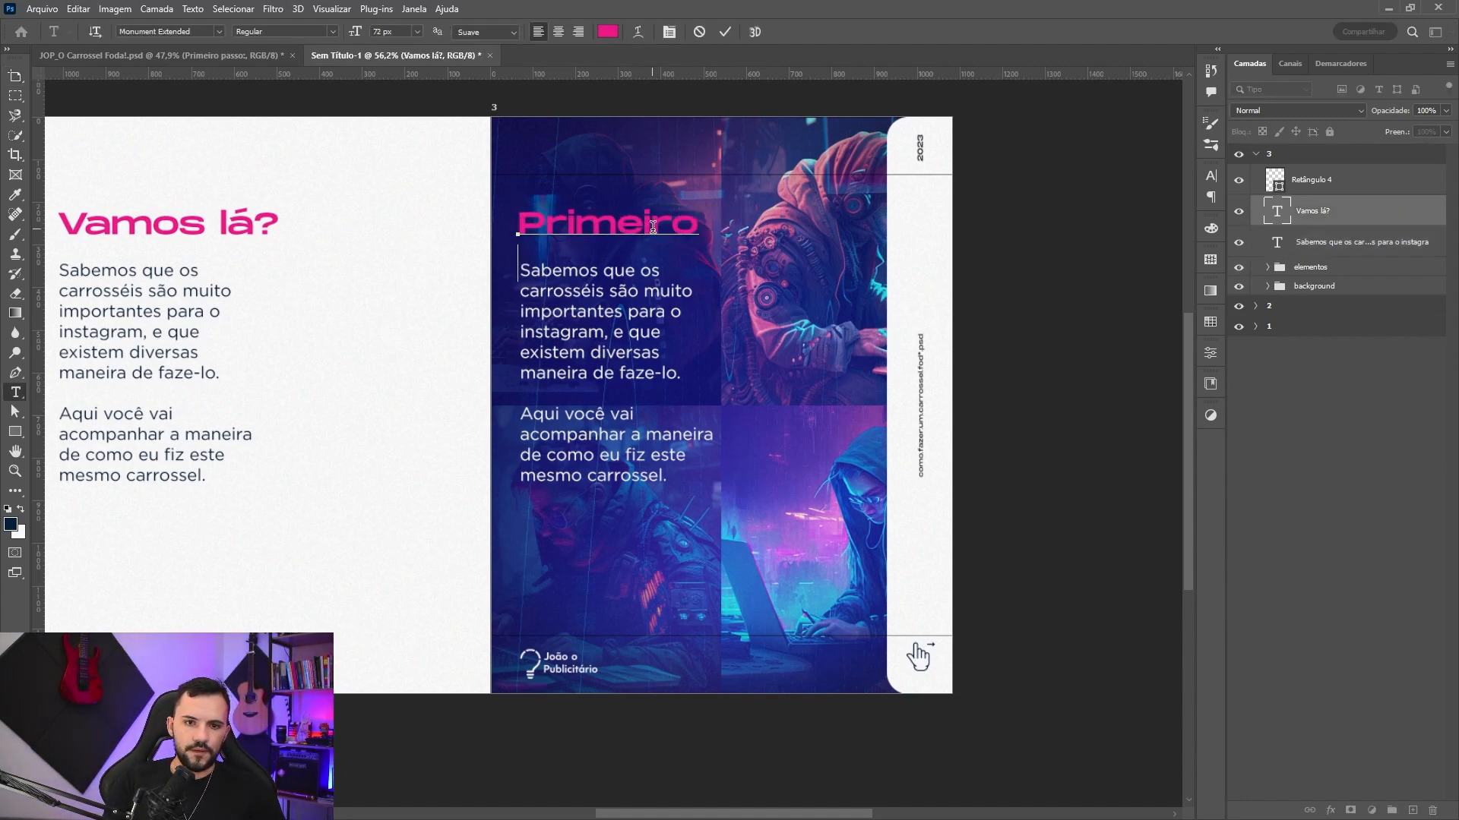
type("passo:")
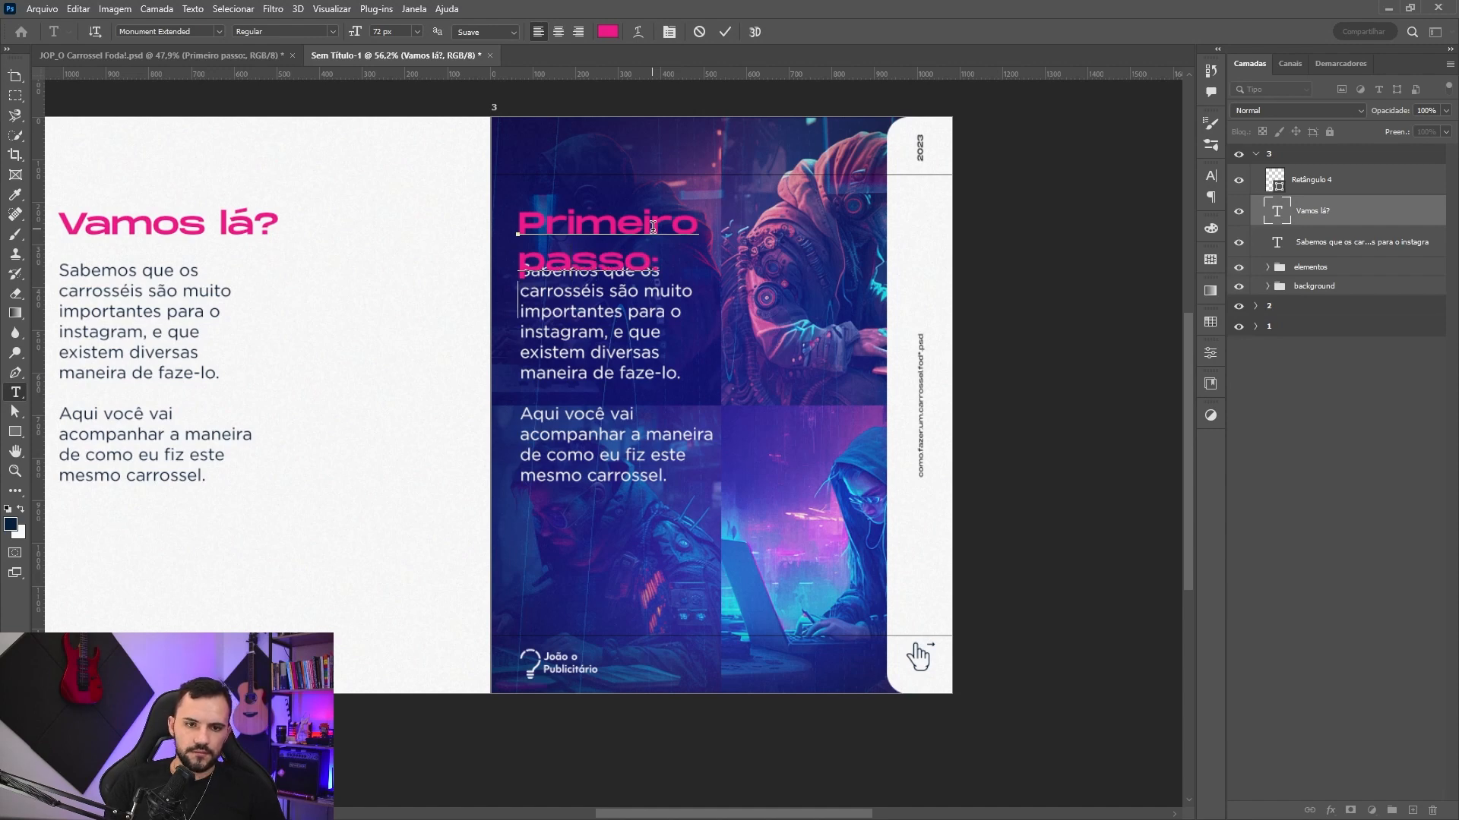
key("ctrl+Return")
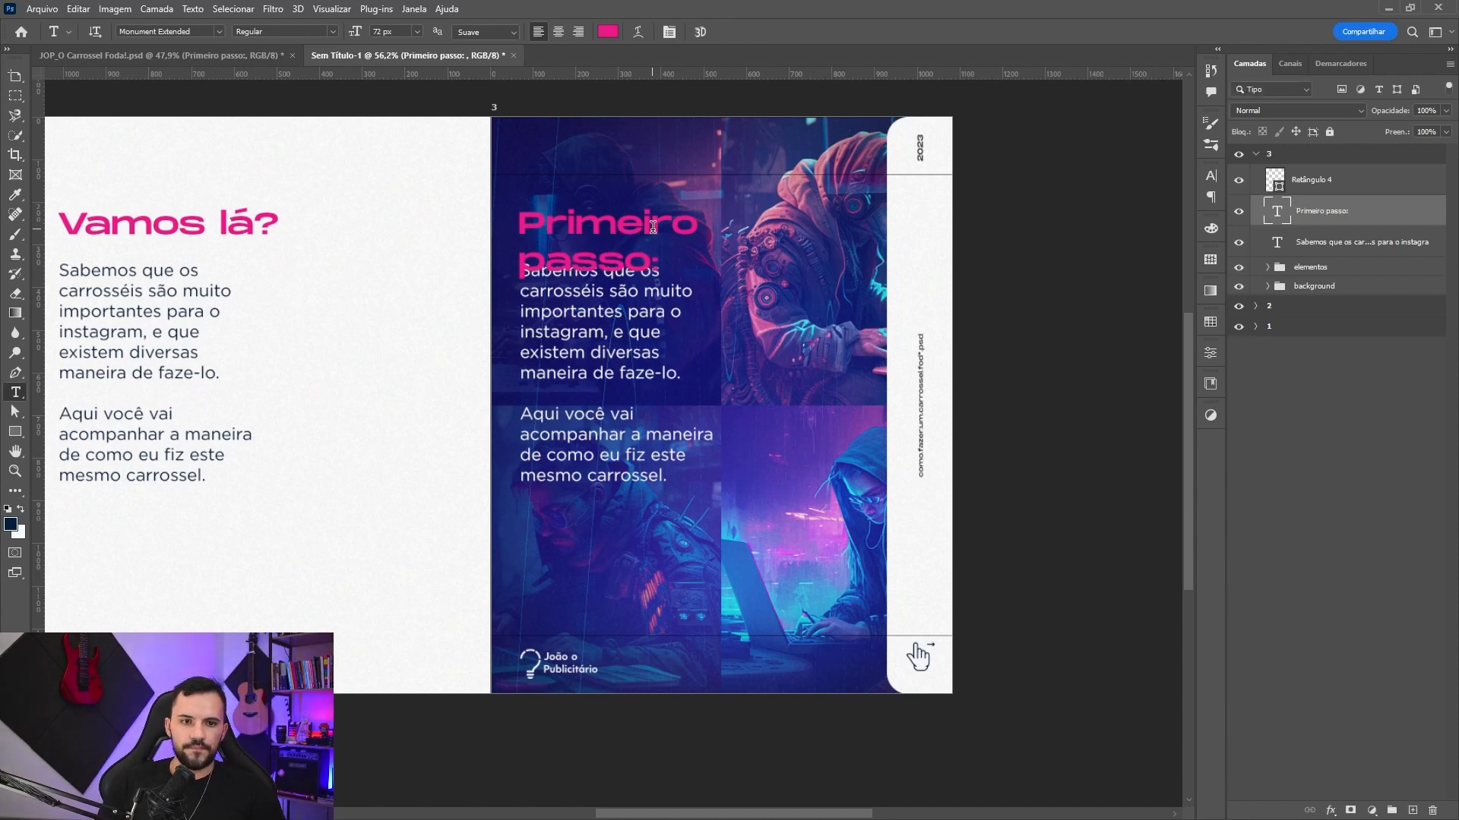
left_click(643, 261)
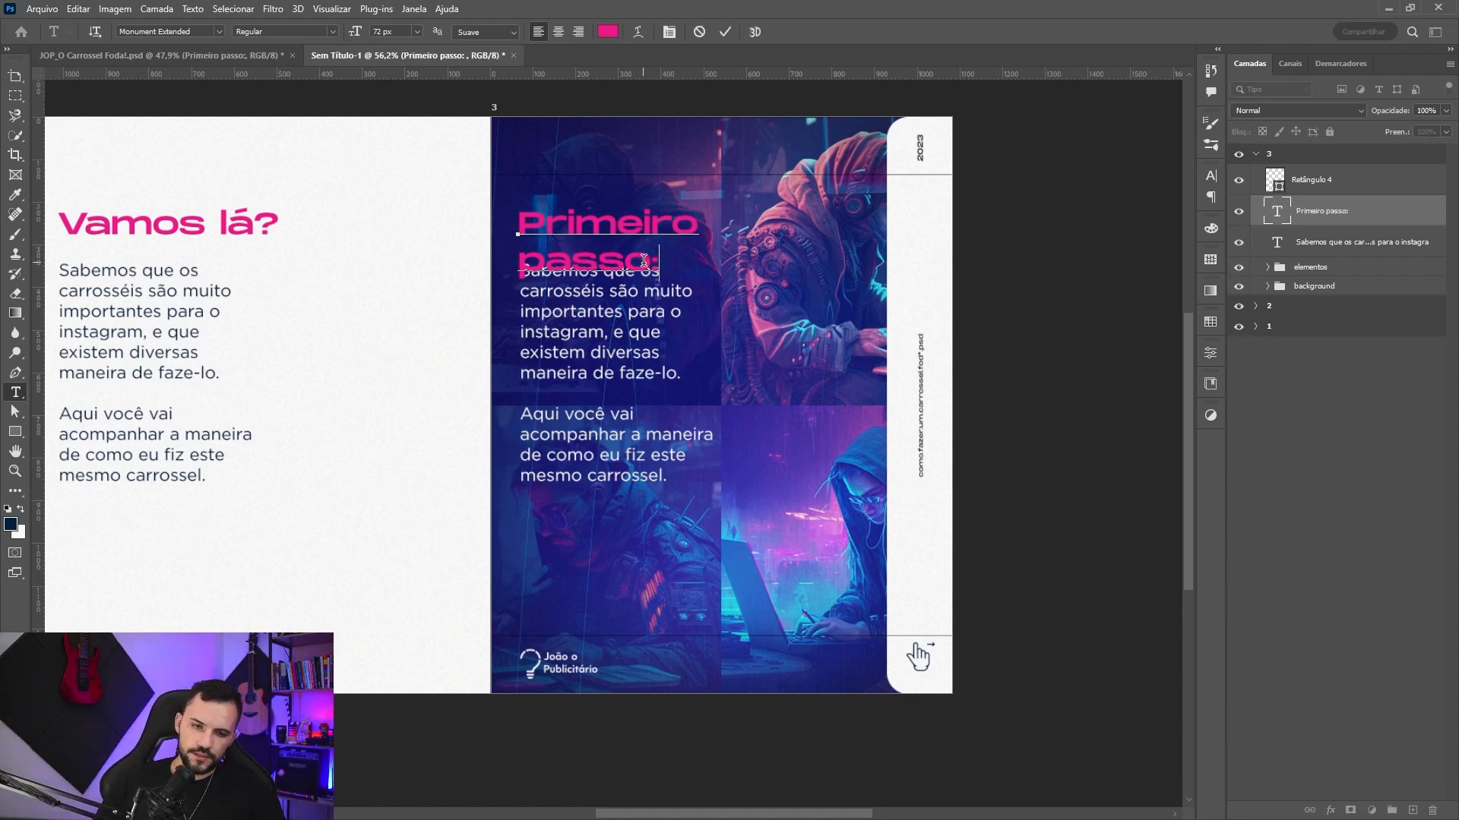
key("ctrl+Return")
- Move artboard 3's body text below the heading and replace it with the instructions running from "Abra um documento, com 1080px de largura" to "Agora aperte em criar."
key("v")
left_click_drag(622, 308, 628, 369)
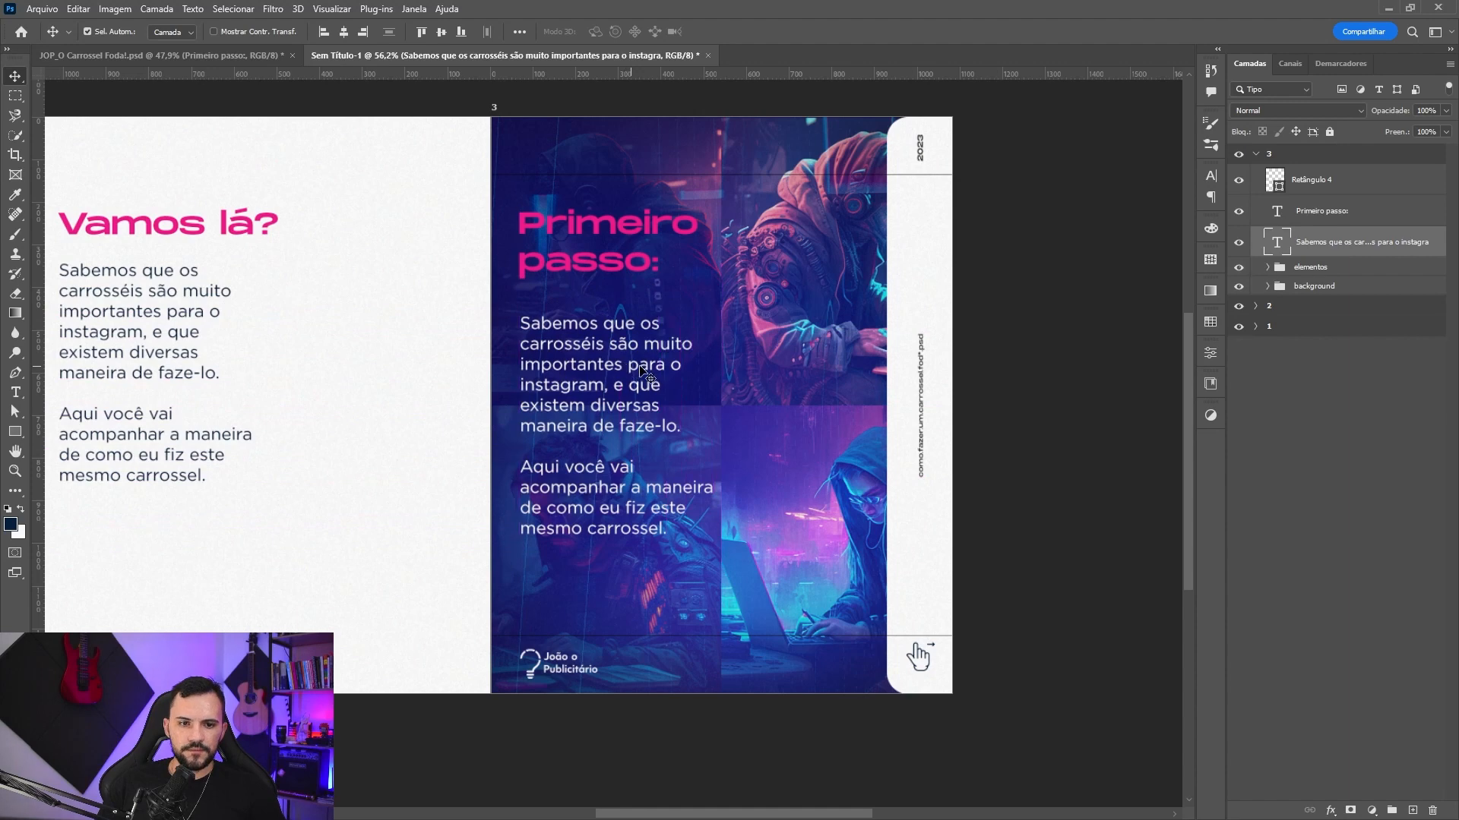
double_click(630, 372)
type("Abra um documento, com 1080px de largura e 1350px de altura. Resolução em 72.  Cores RGB e perfil de cores sRGB.  Deixe a caixa de pranchetas selecionadas.")
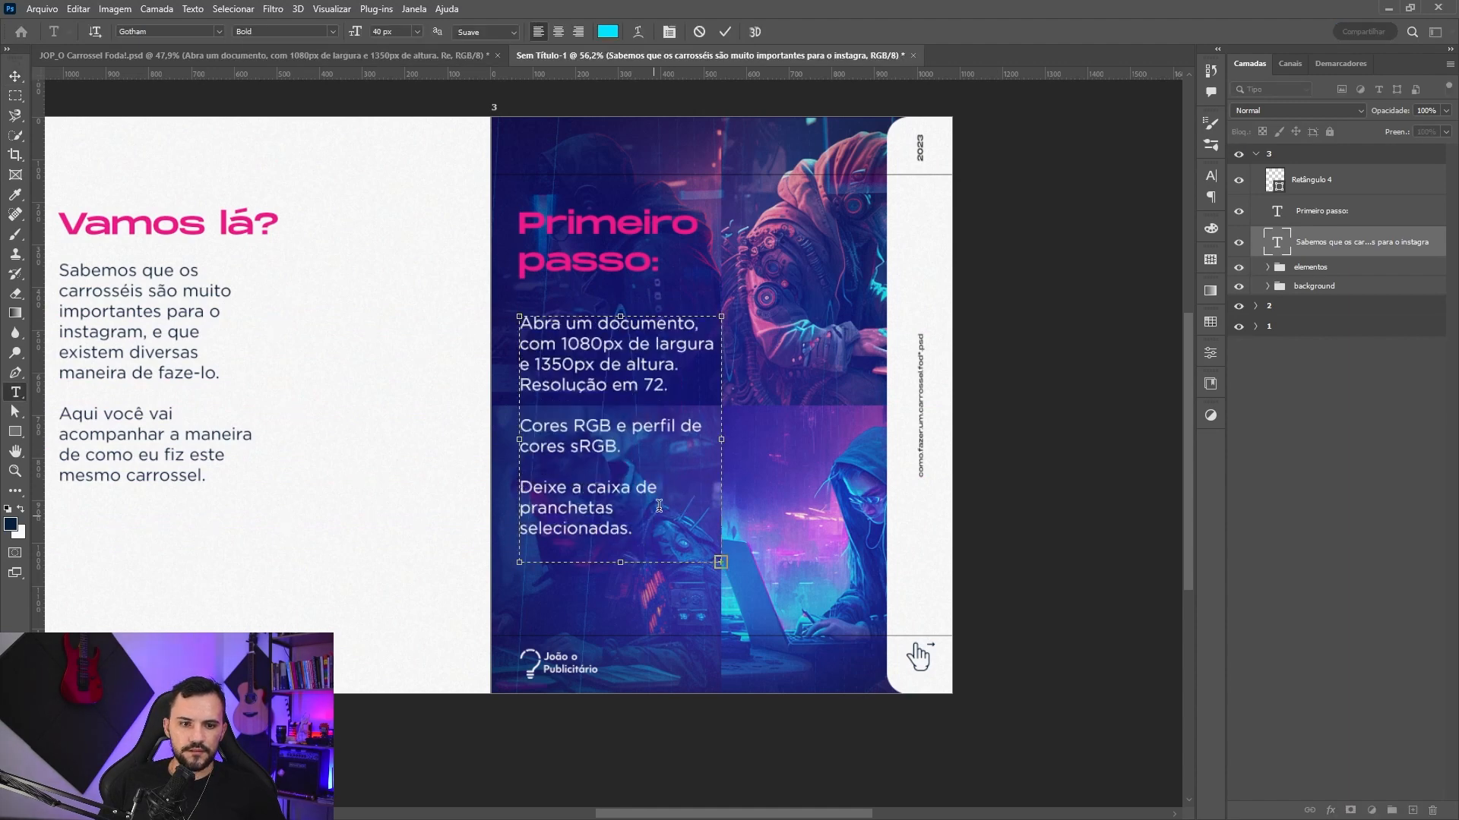
- Make the body text box taller to fit every line, narrow it slightly, and nudge the text up toward the heading
mouse_move(621, 563)
left_mouse_down()
mouse_move(615, 604)
mouse_move(616, 588)
left_mouse_up()
left_click_drag(721, 459, 705, 456)
mouse_move(615, 586)
left_mouse_down()
mouse_move(615, 623)
mouse_move(620, 607)
left_mouse_up()
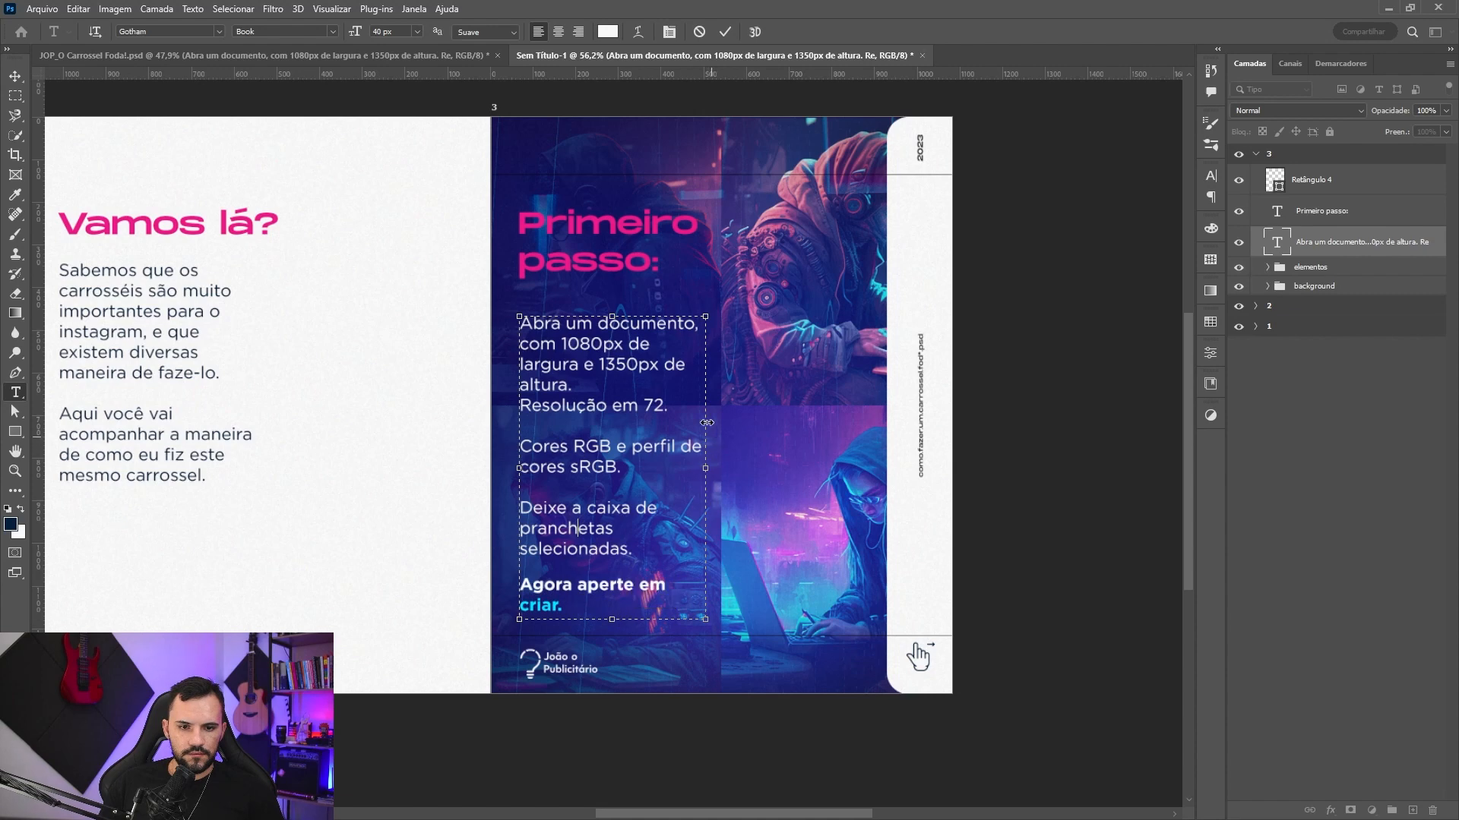
left_click(725, 31)
key("v")
left_click_drag(620, 352, 619, 346)
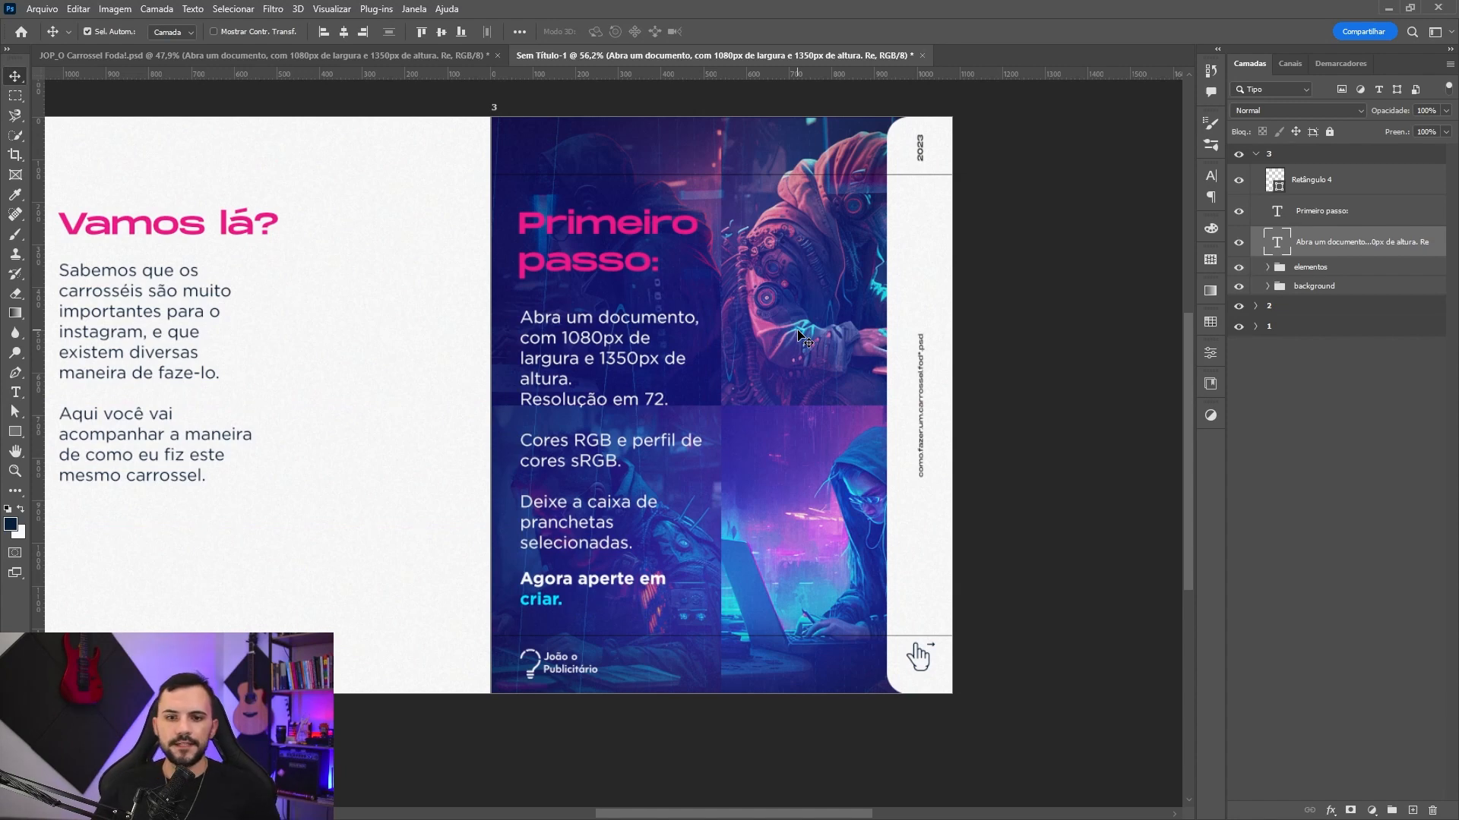
left_click(987, 339)
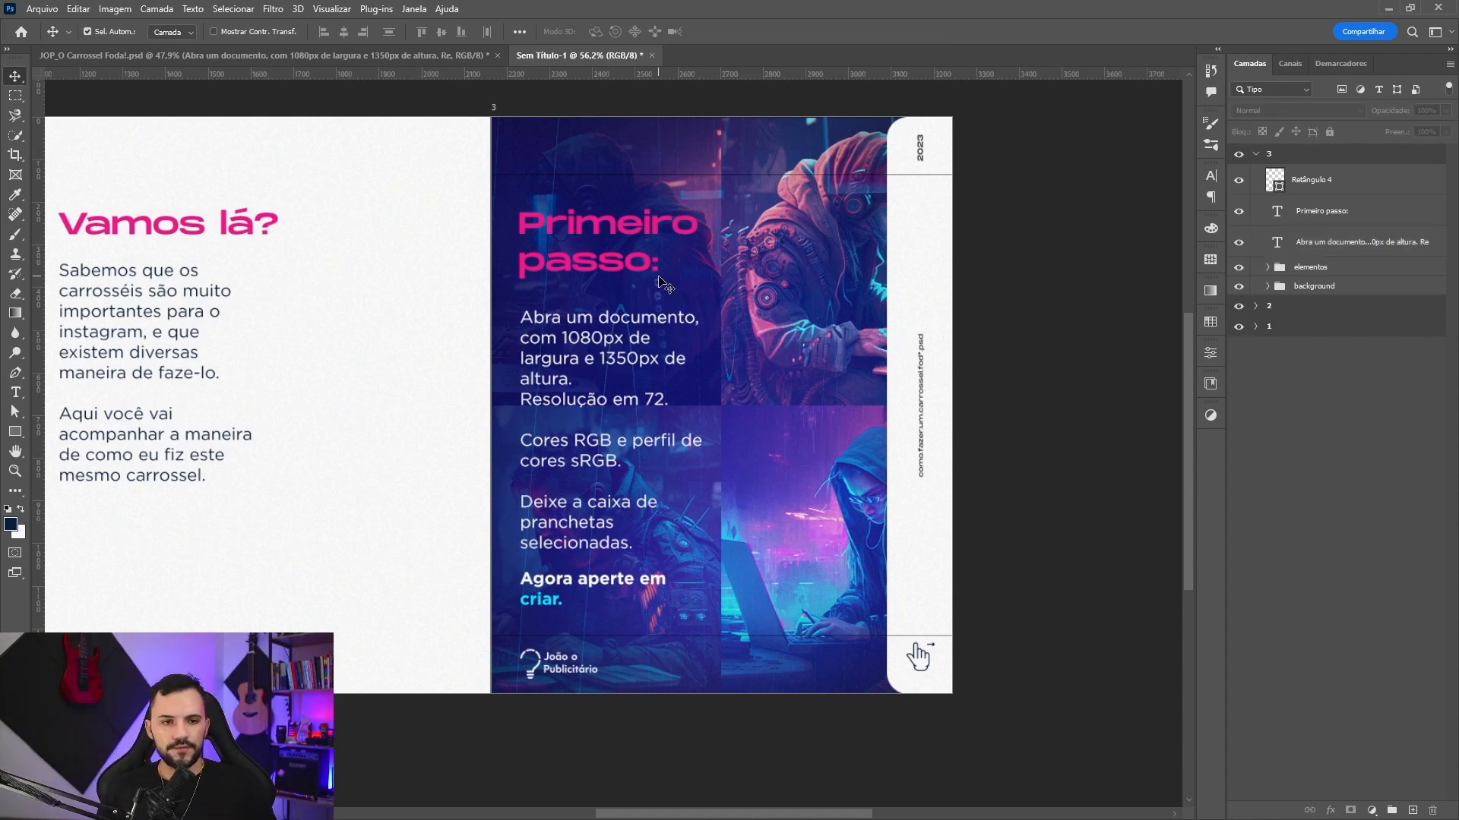
- Delete the vertical 2023 label from the white side strip of artboard 3
left_click_drag(351, 415, 707, 411)
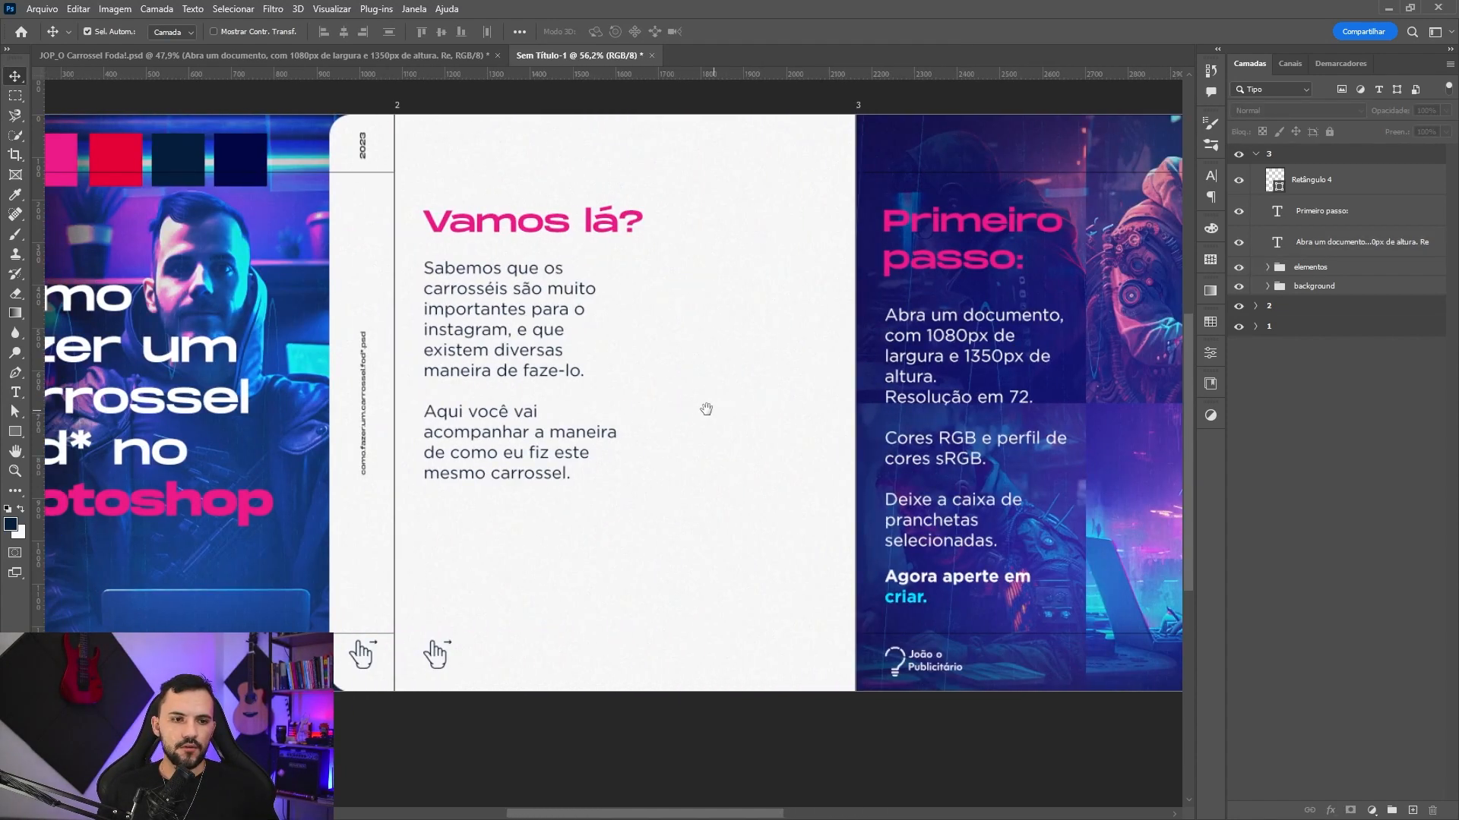
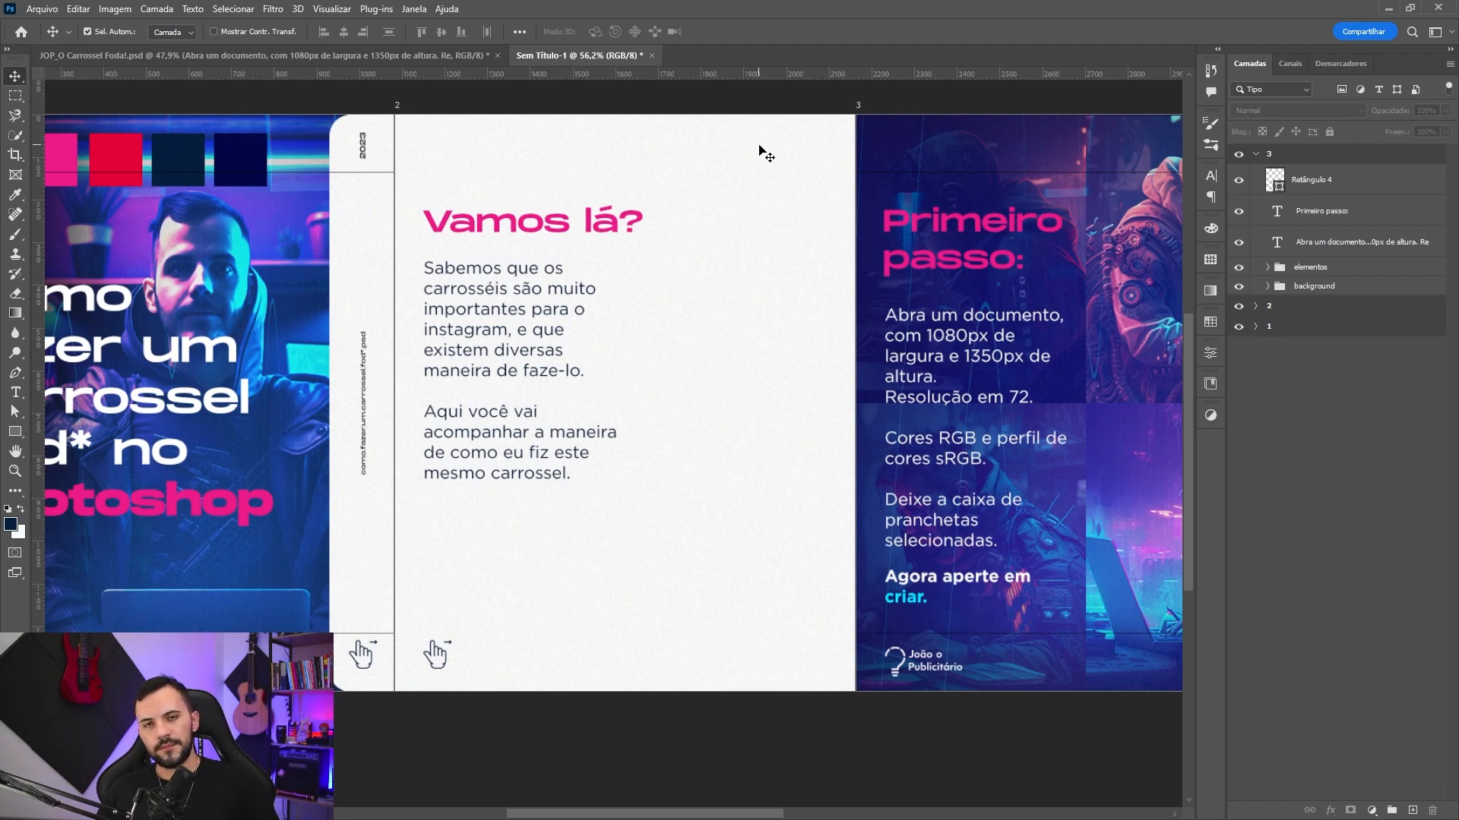
scroll(885, 184, "right", 6)
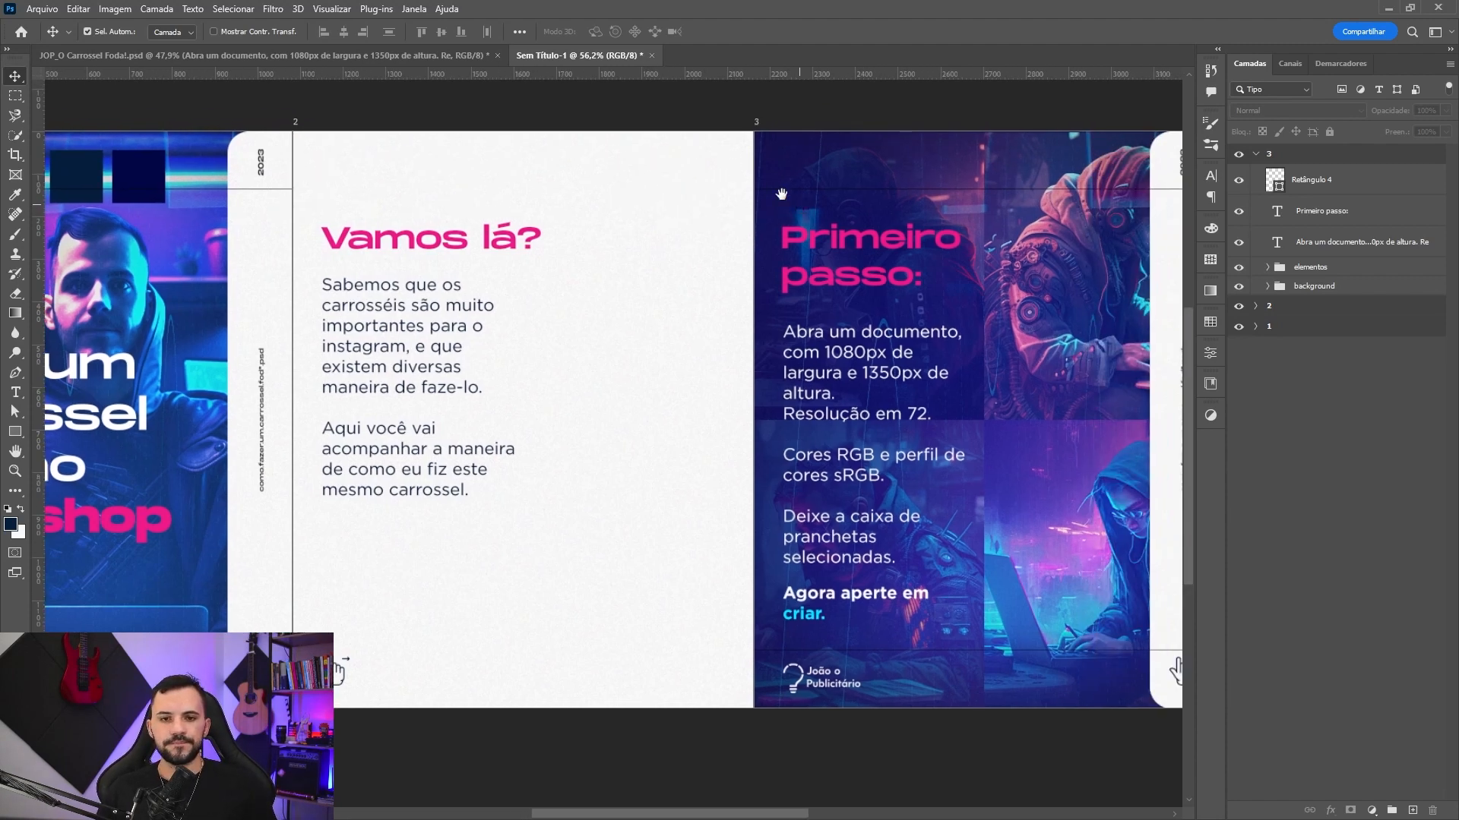
left_click(1016, 138)
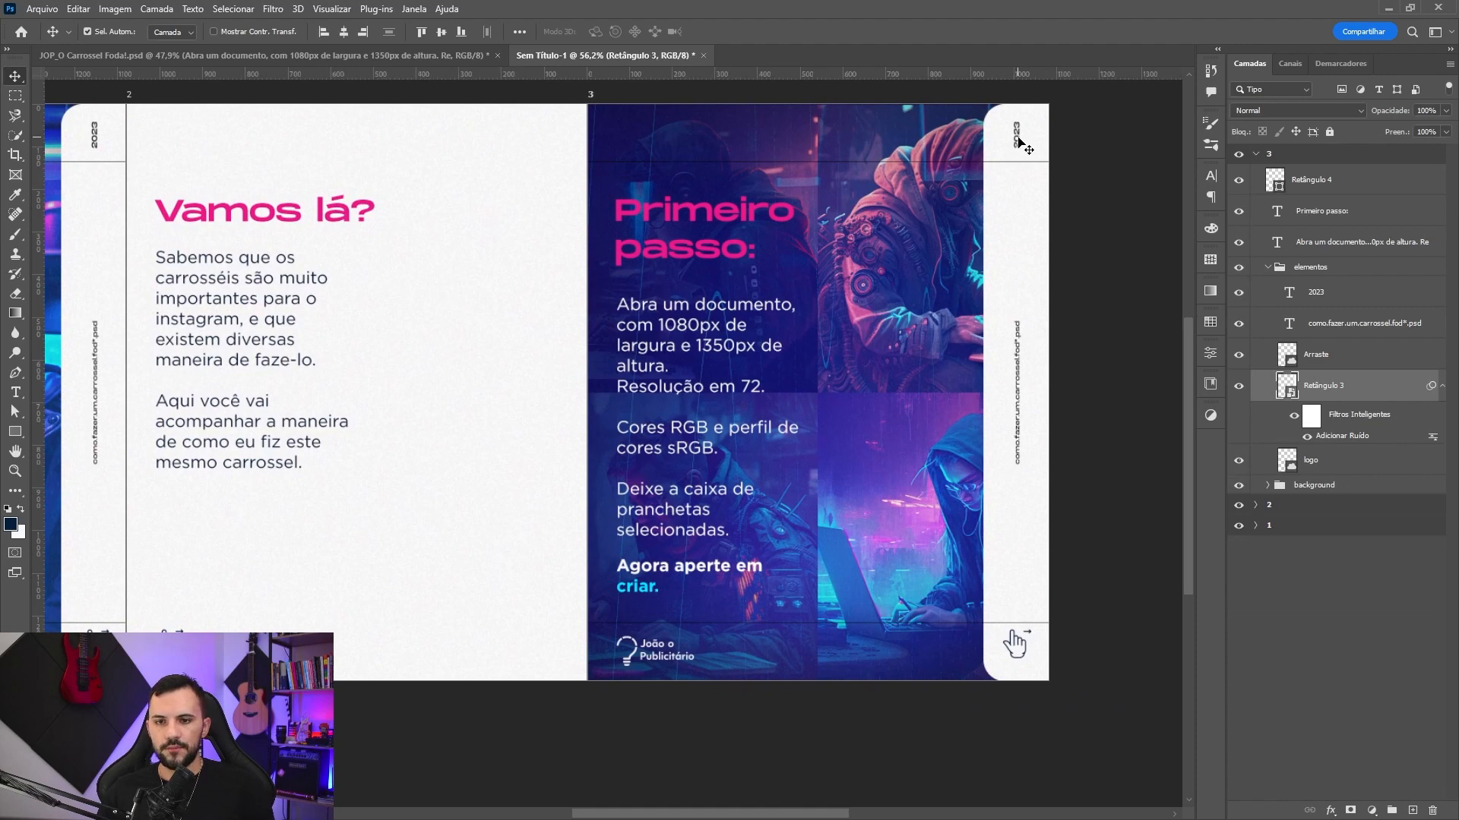
key("Delete")
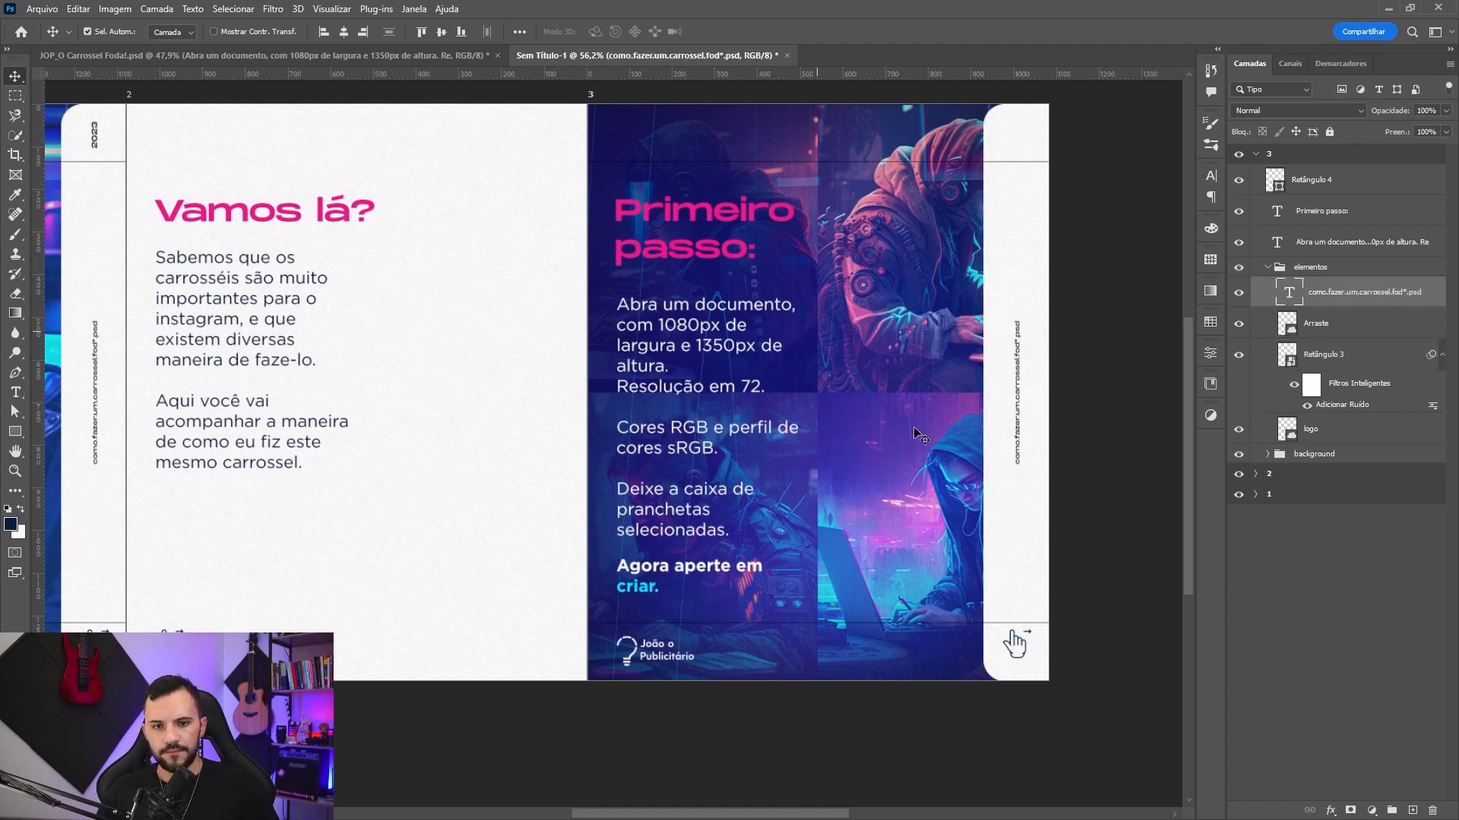
left_click(1314, 454)
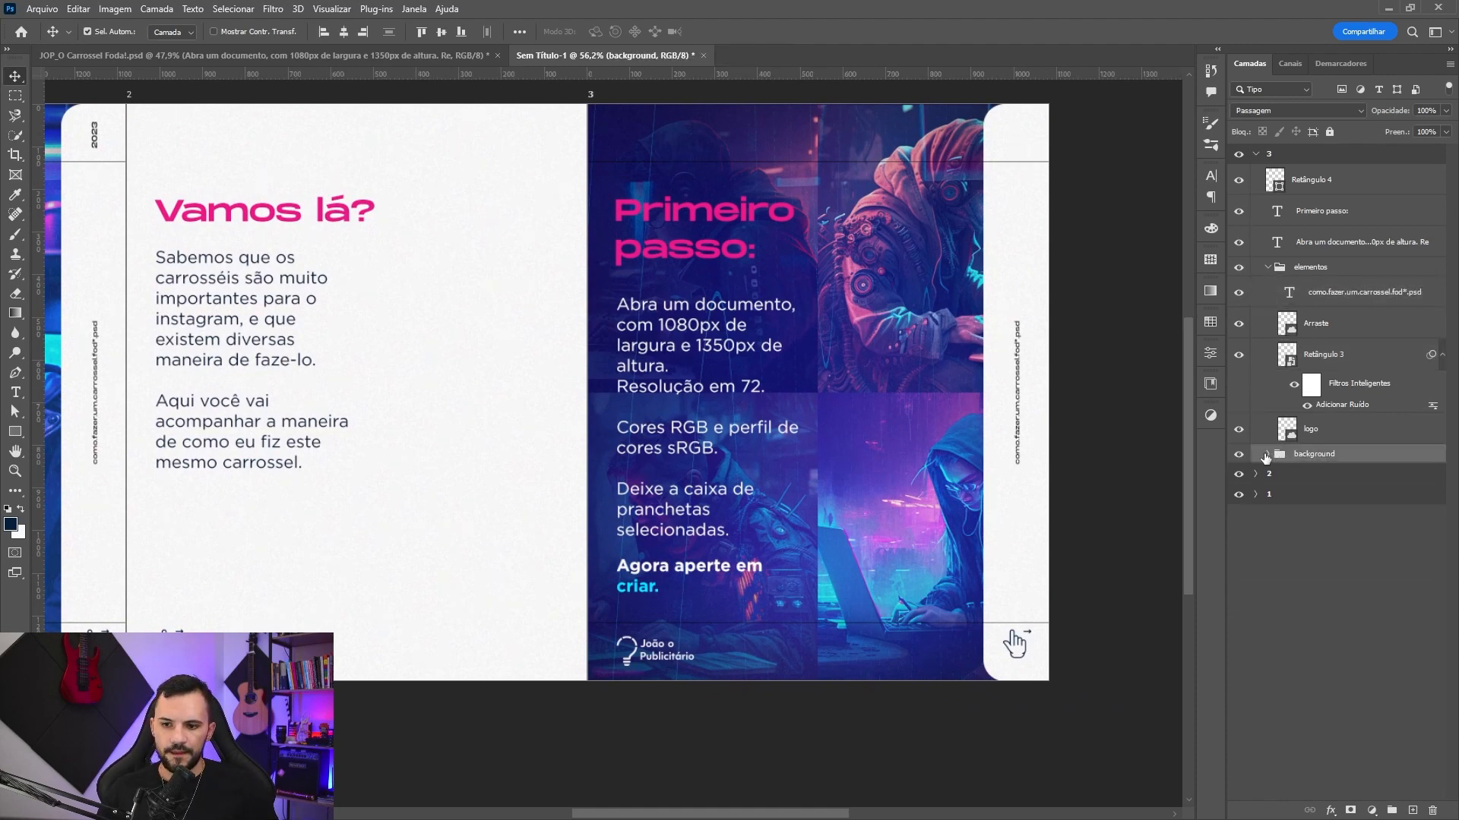
left_click(1268, 455)
left_click(1267, 455)
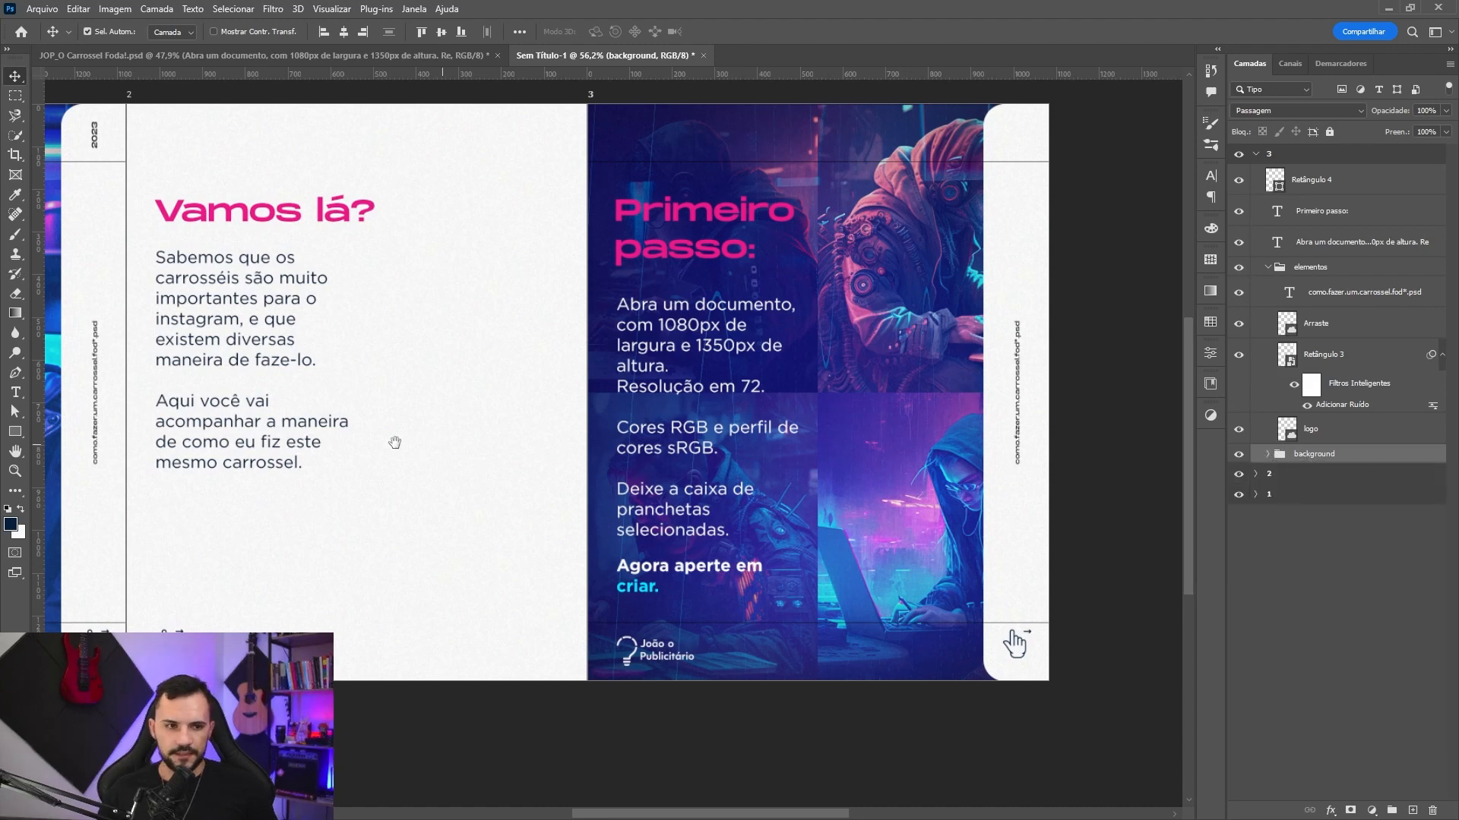
- Copy the white side strip Retângulo 3 from artboard 1 and paste it into artboard 2 above Preenchimento de Cor 2
scroll(527, 446, "left", 2)
left_click(240, 498)
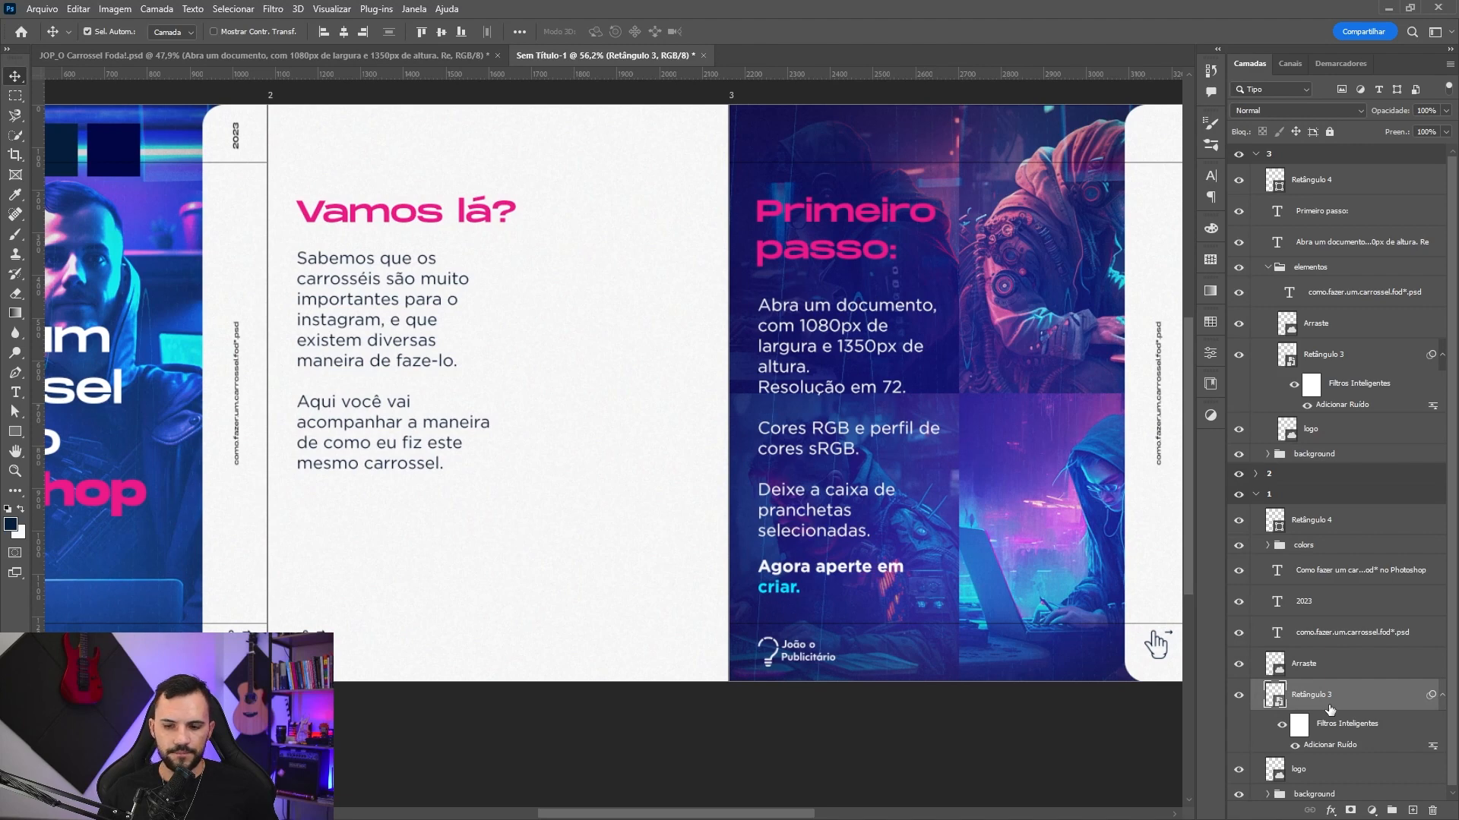
left_click(718, 513)
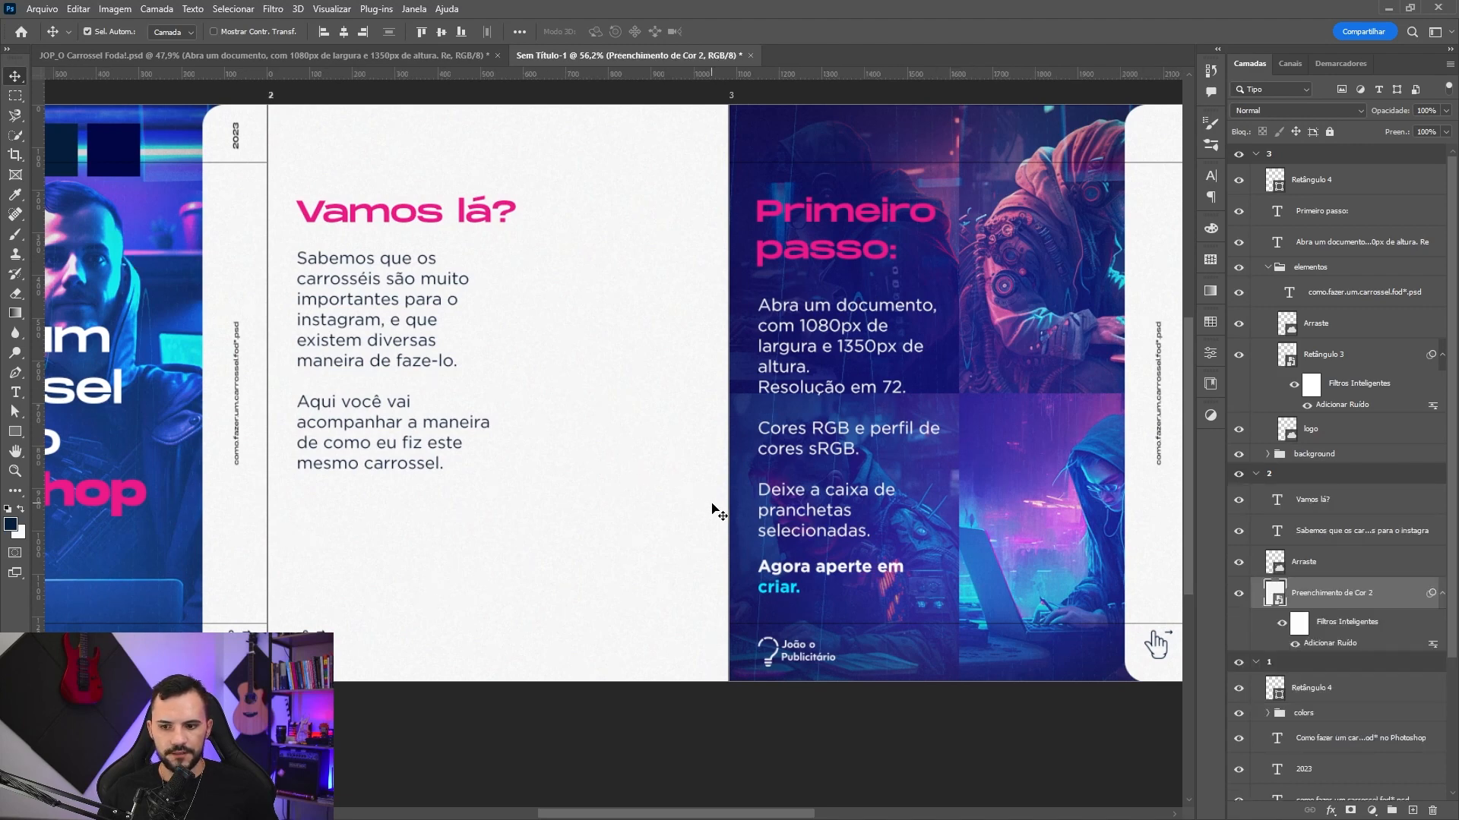
key("ctrl+v")
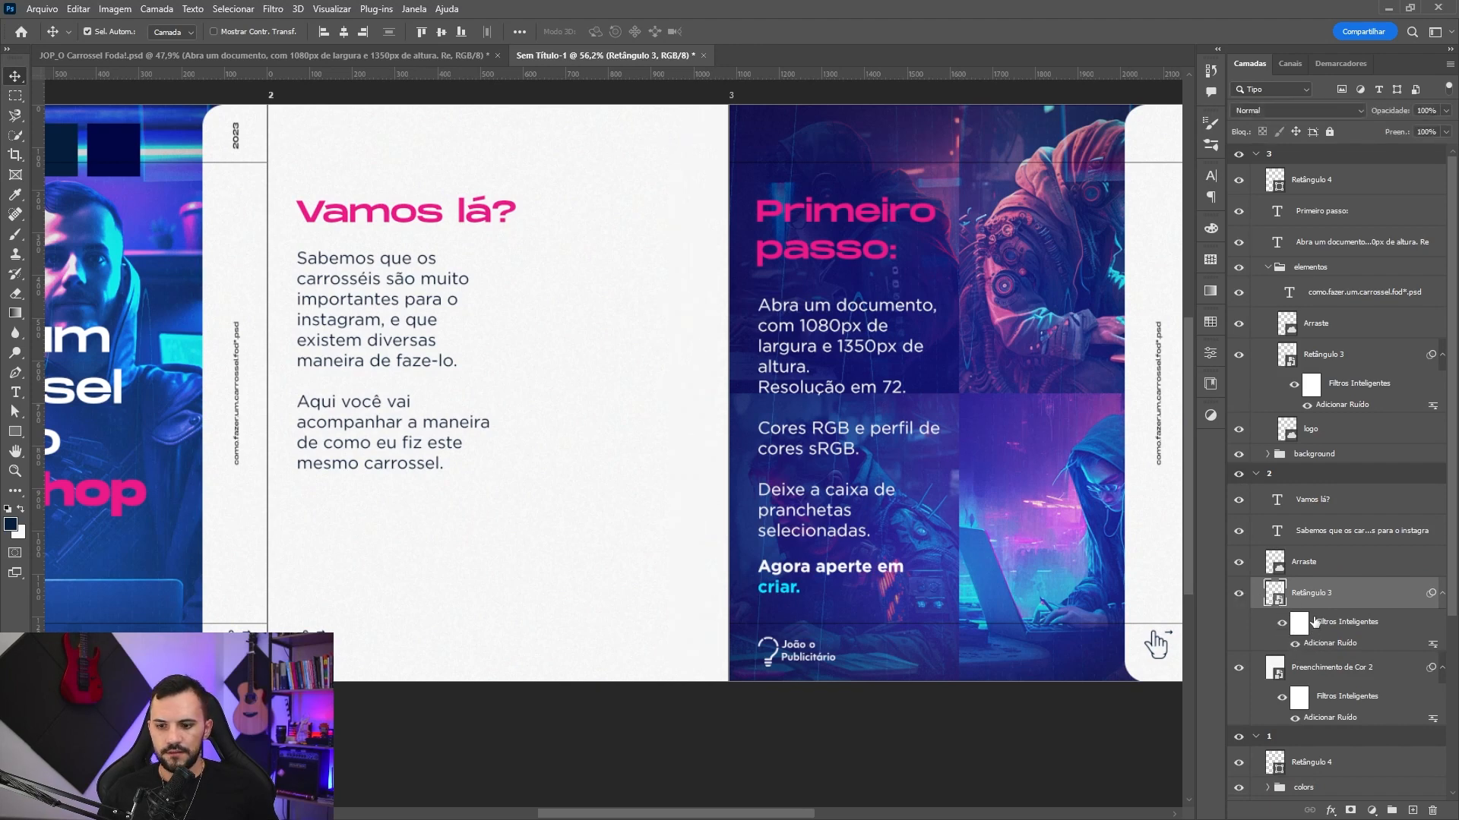
- Recolor the rectangle inside artboard 2's Retângulo 3 smart object bright blue, saving and closing its contents
double_click(1276, 595)
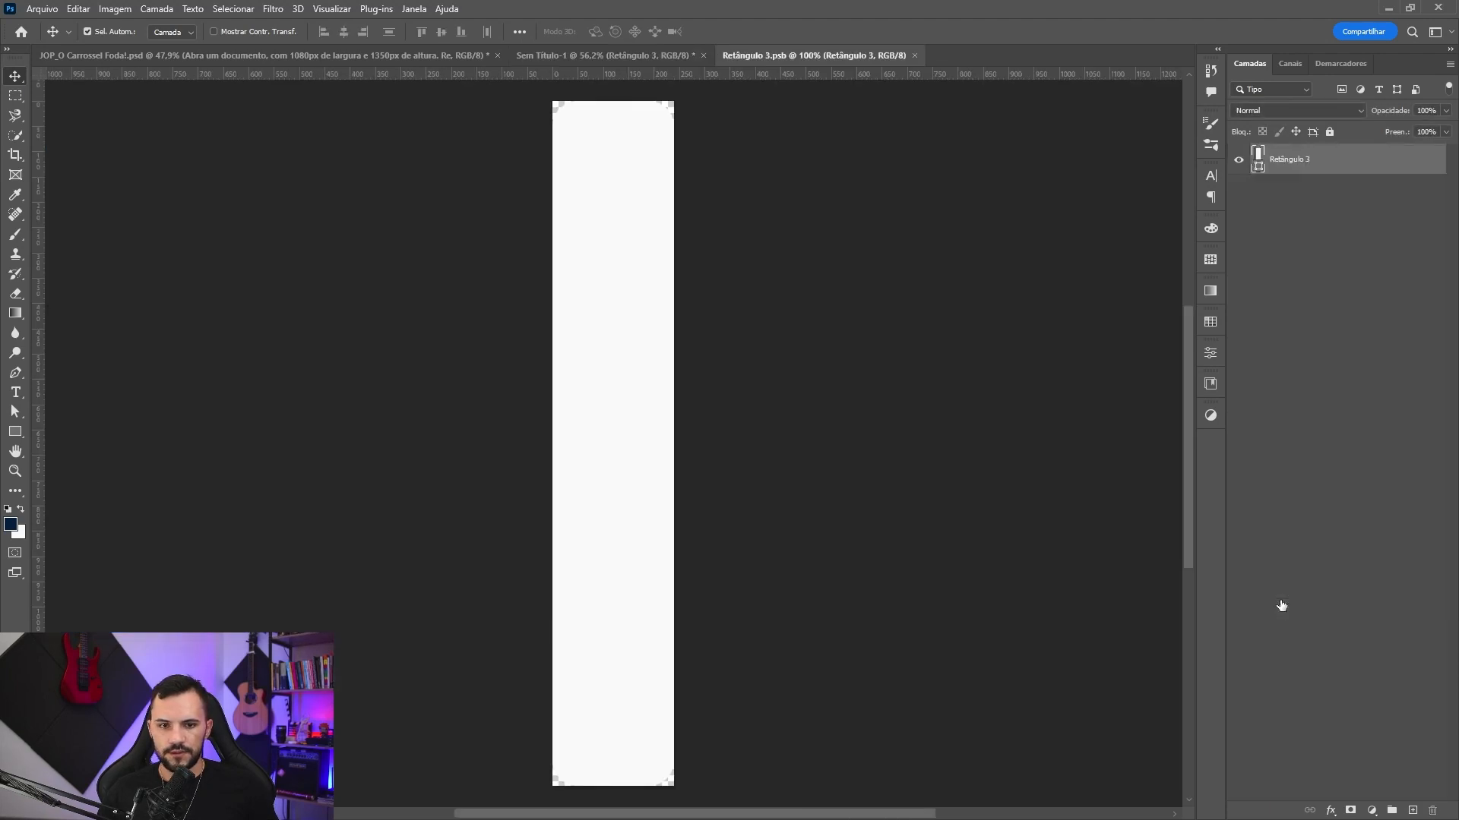
double_click(1258, 166)
left_click(719, 634)
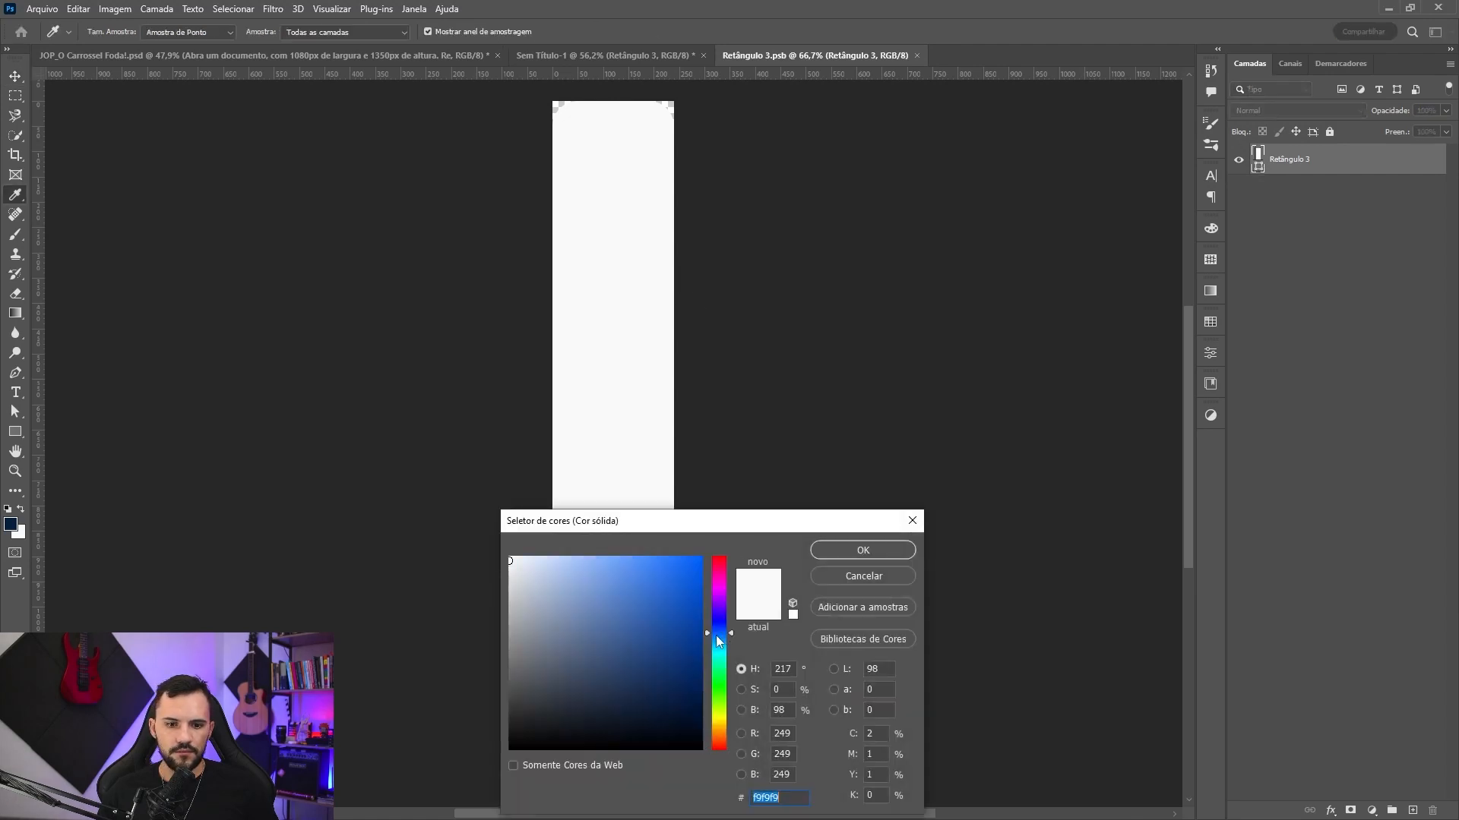
left_click(681, 598)
left_click_drag(683, 595, 695, 572)
left_click(844, 550)
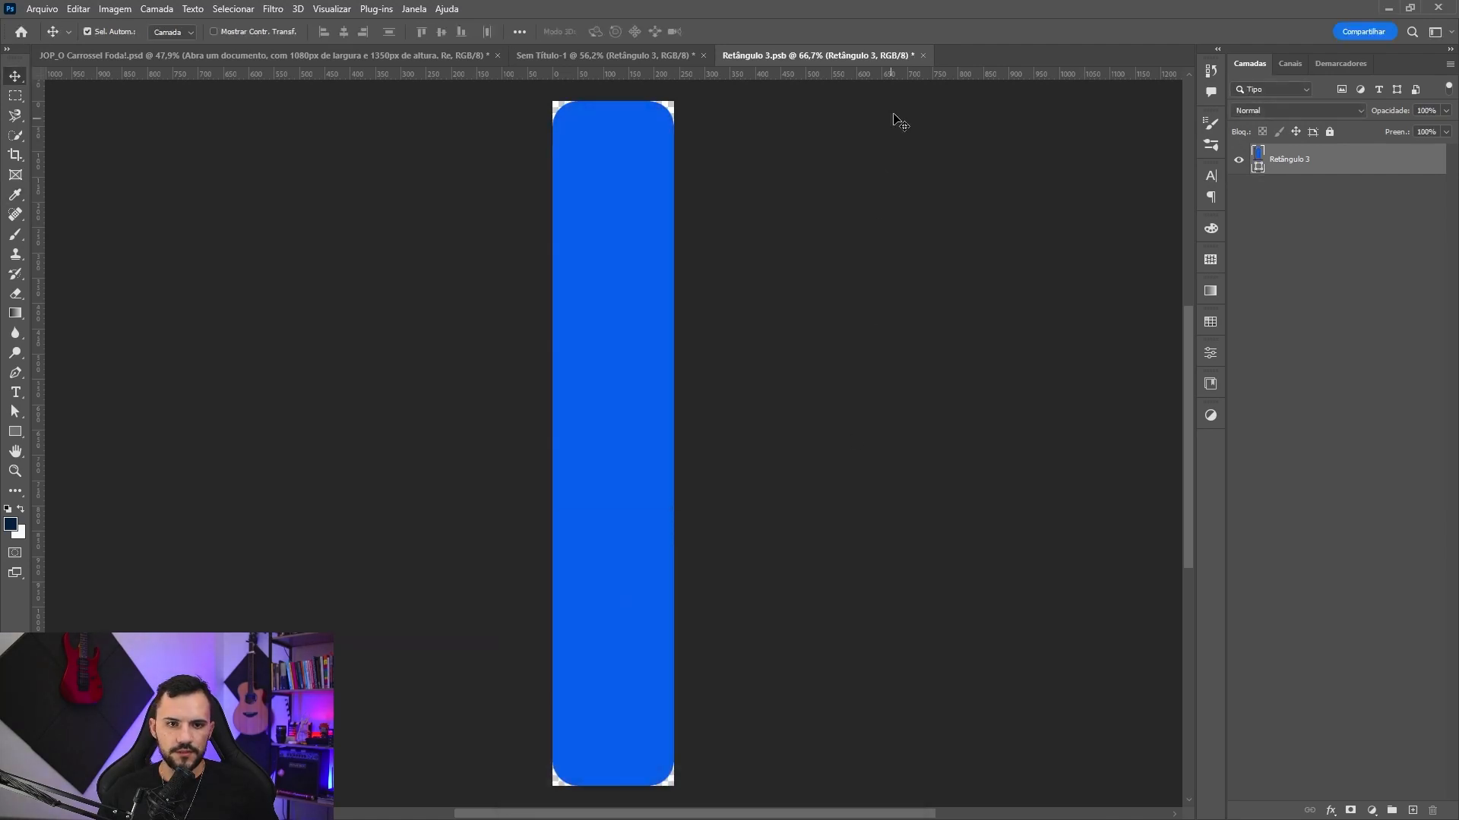
left_click(923, 56)
left_click(676, 313)
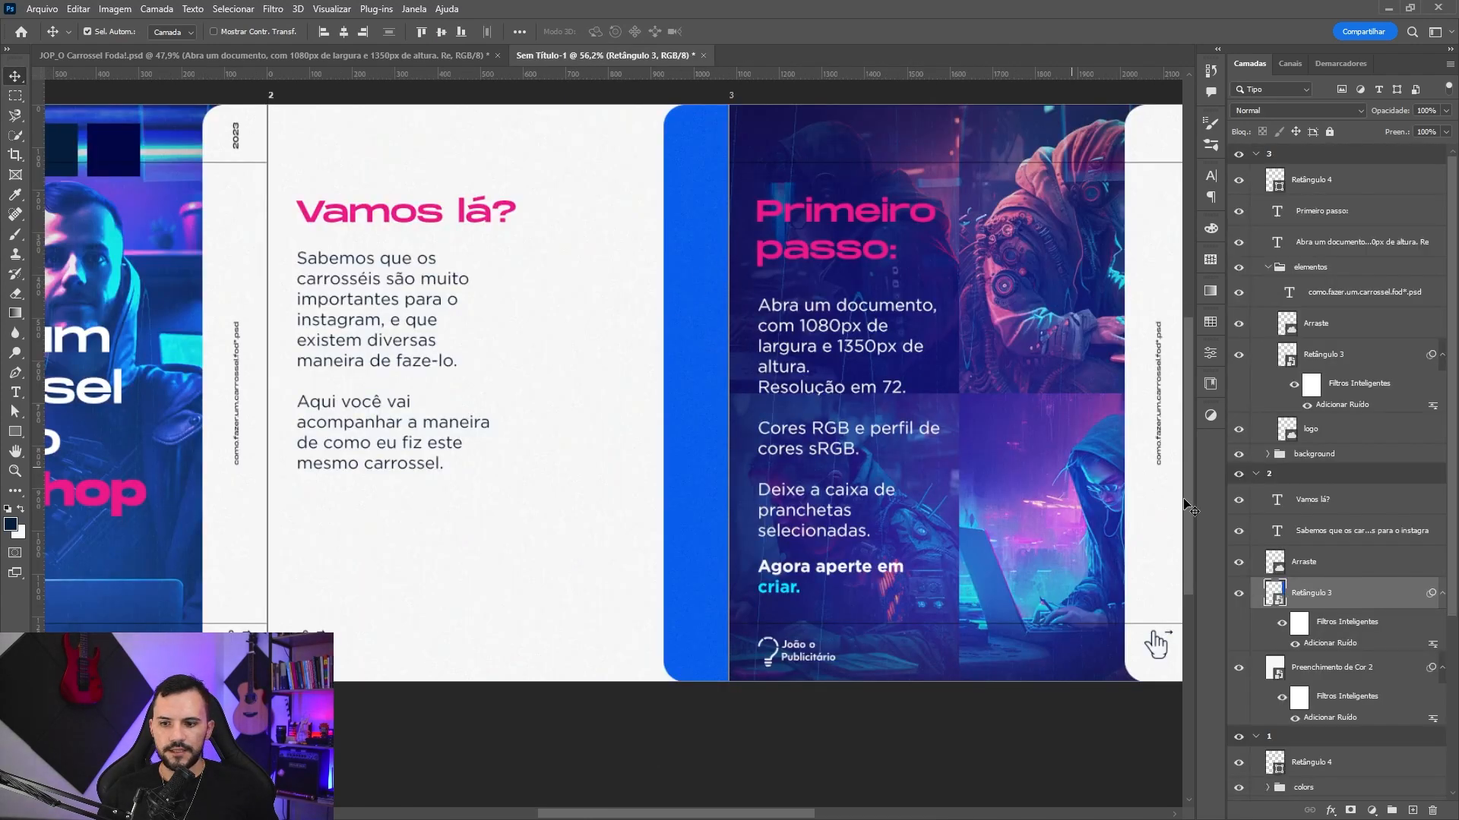
- Duplicate artboard 3's background group, try moving the copy into artboard 2 above Retângulo 3, and undo that move
left_click(1319, 455)
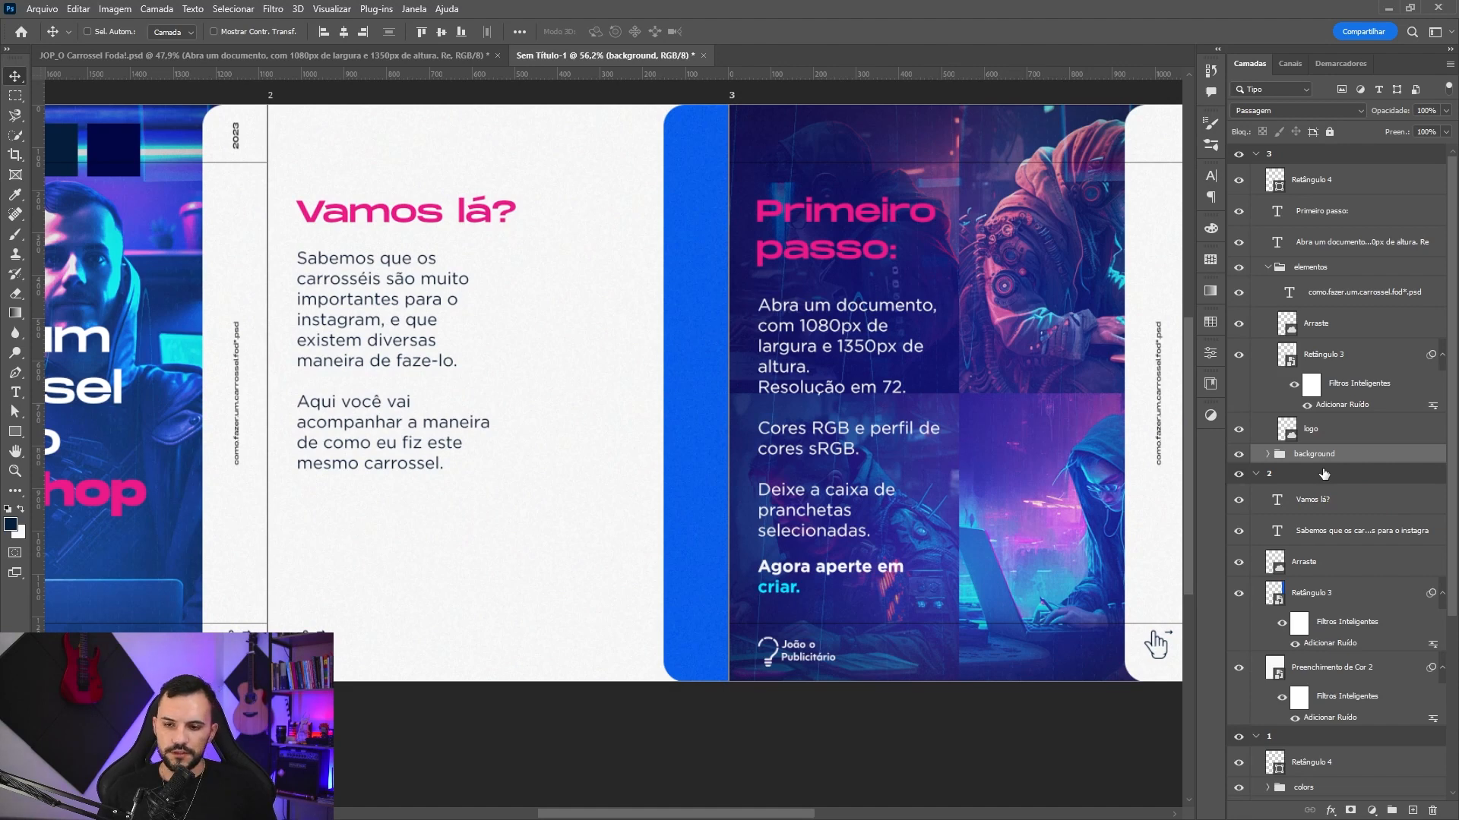
left_click_drag(1324, 475, 1326, 470)
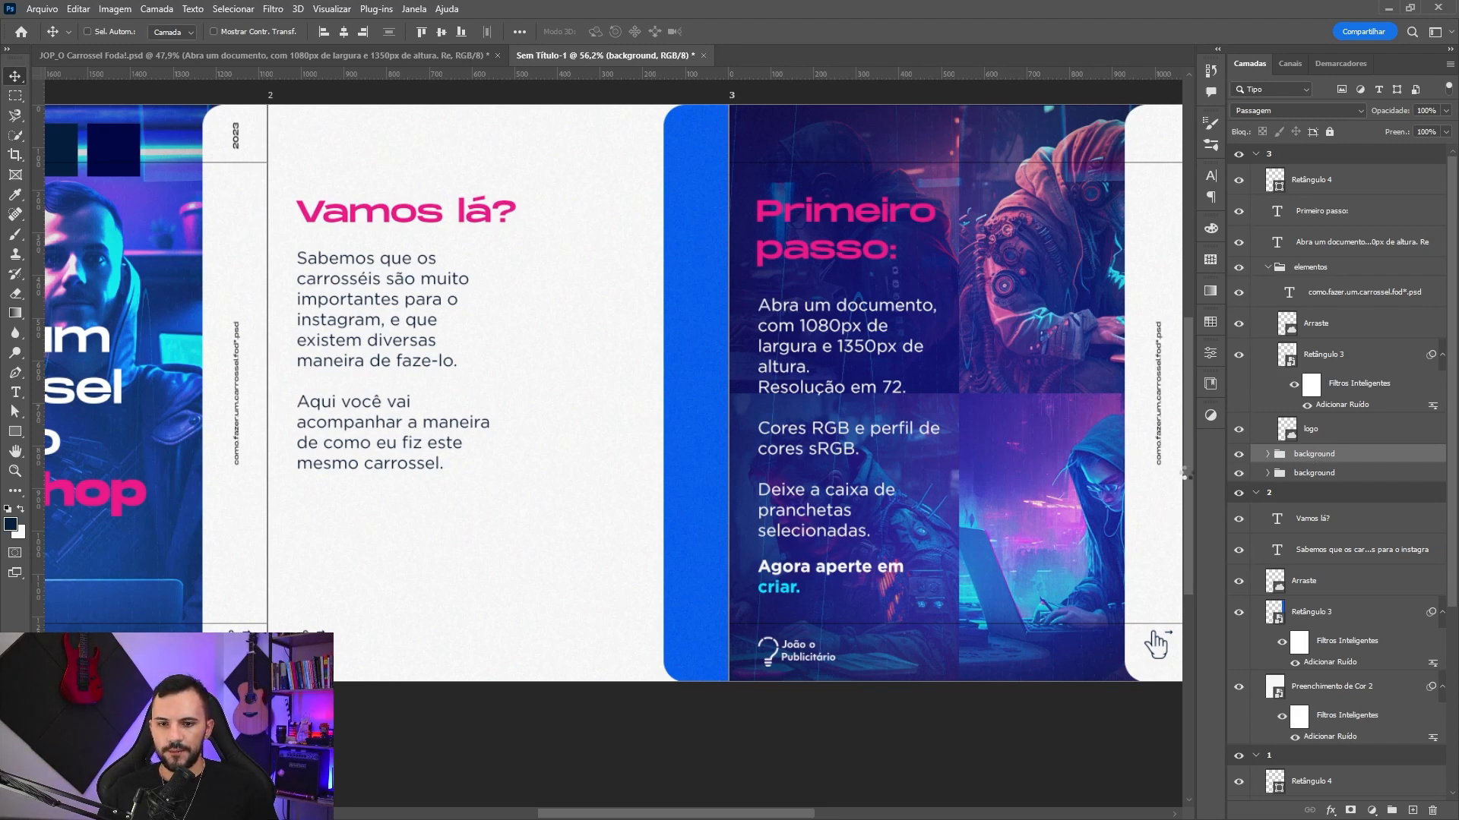
left_click_drag(1323, 460, 1314, 593)
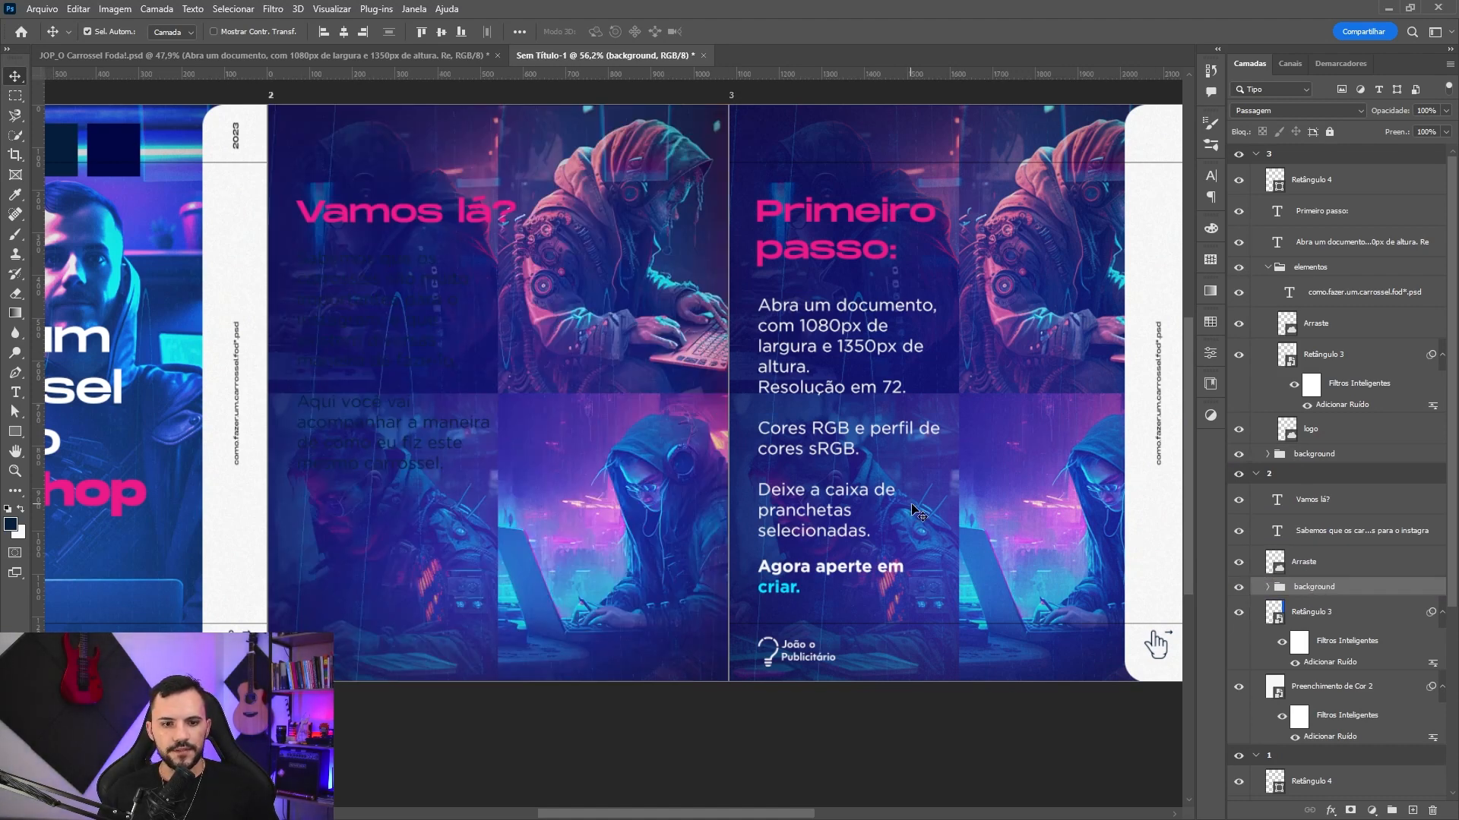
key("ctrl+z")
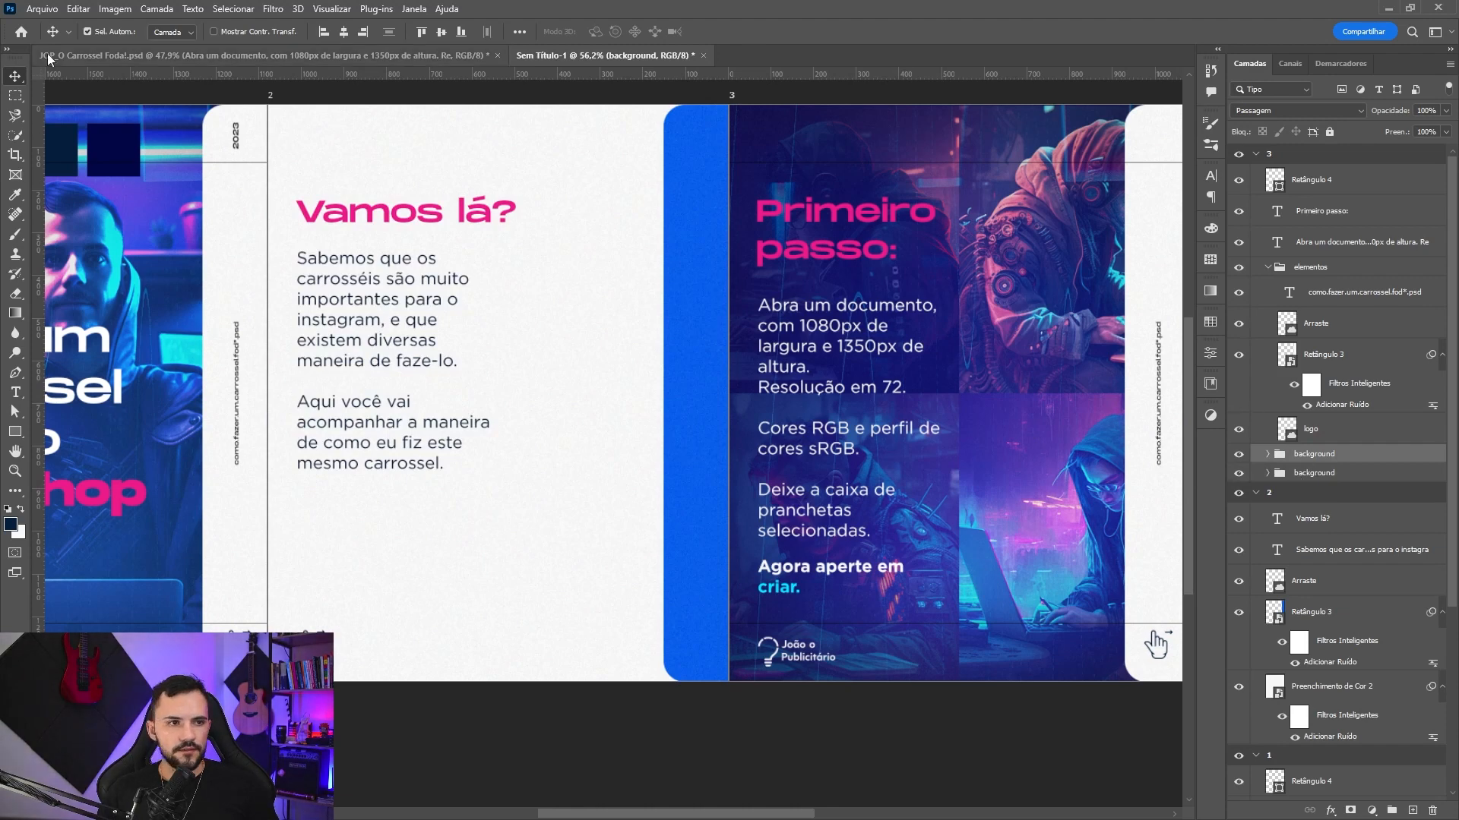
- Disable the artboard option "Manter a posição relativa durante reordenação da camada"
right_click(15, 77)
left_click(97, 91)
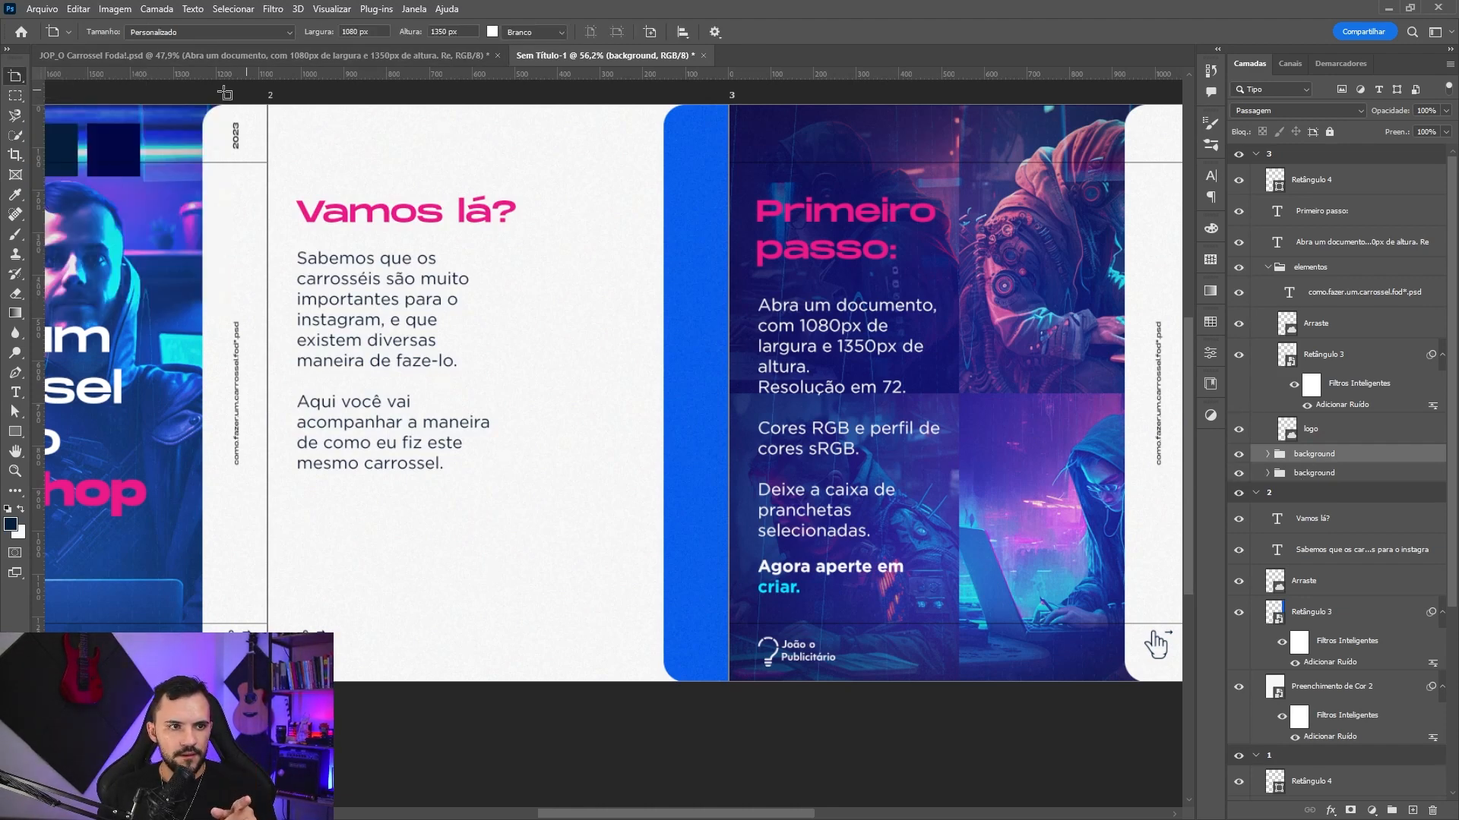
left_click(716, 33)
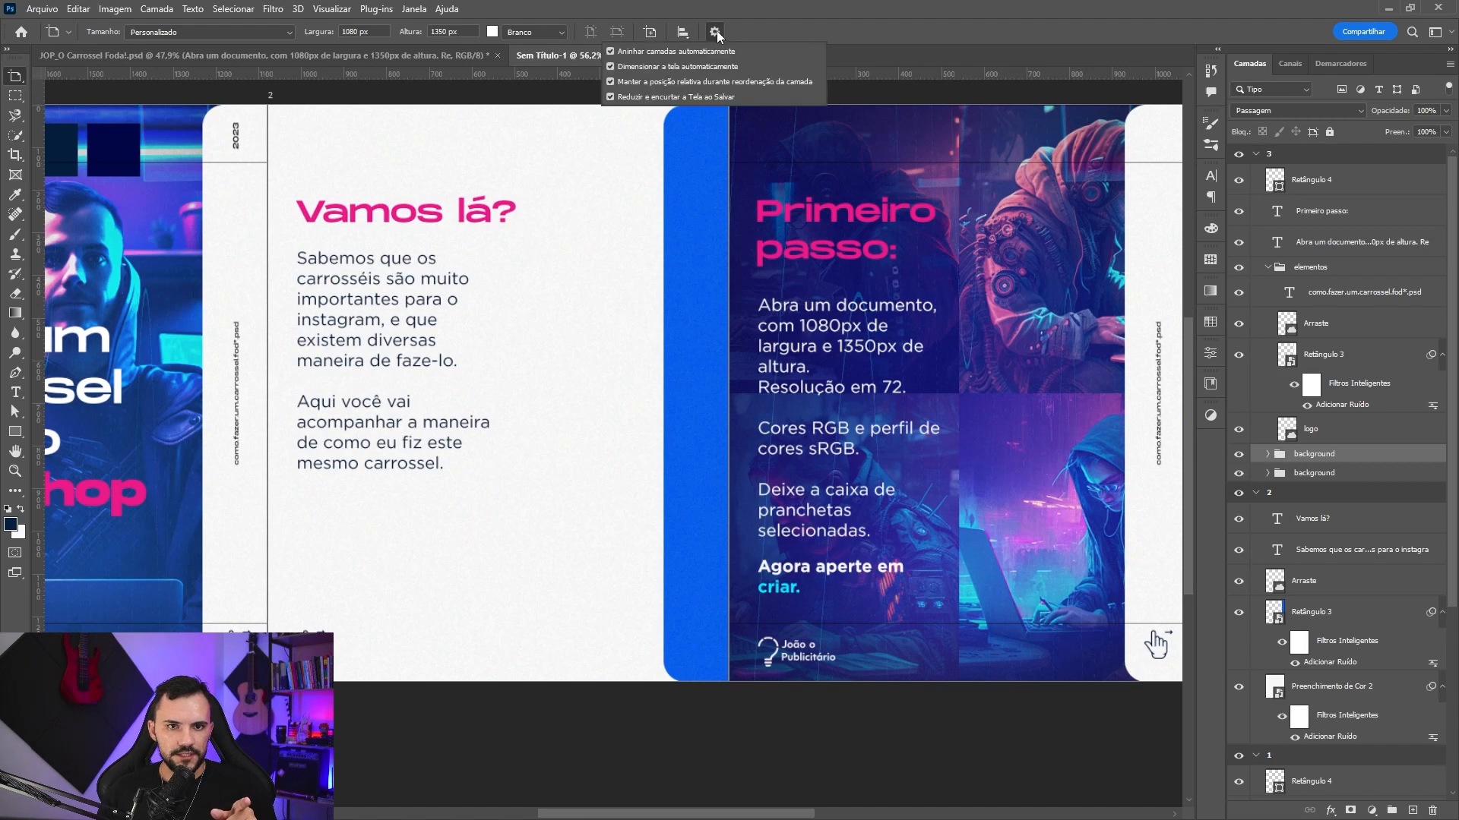
left_click(617, 83)
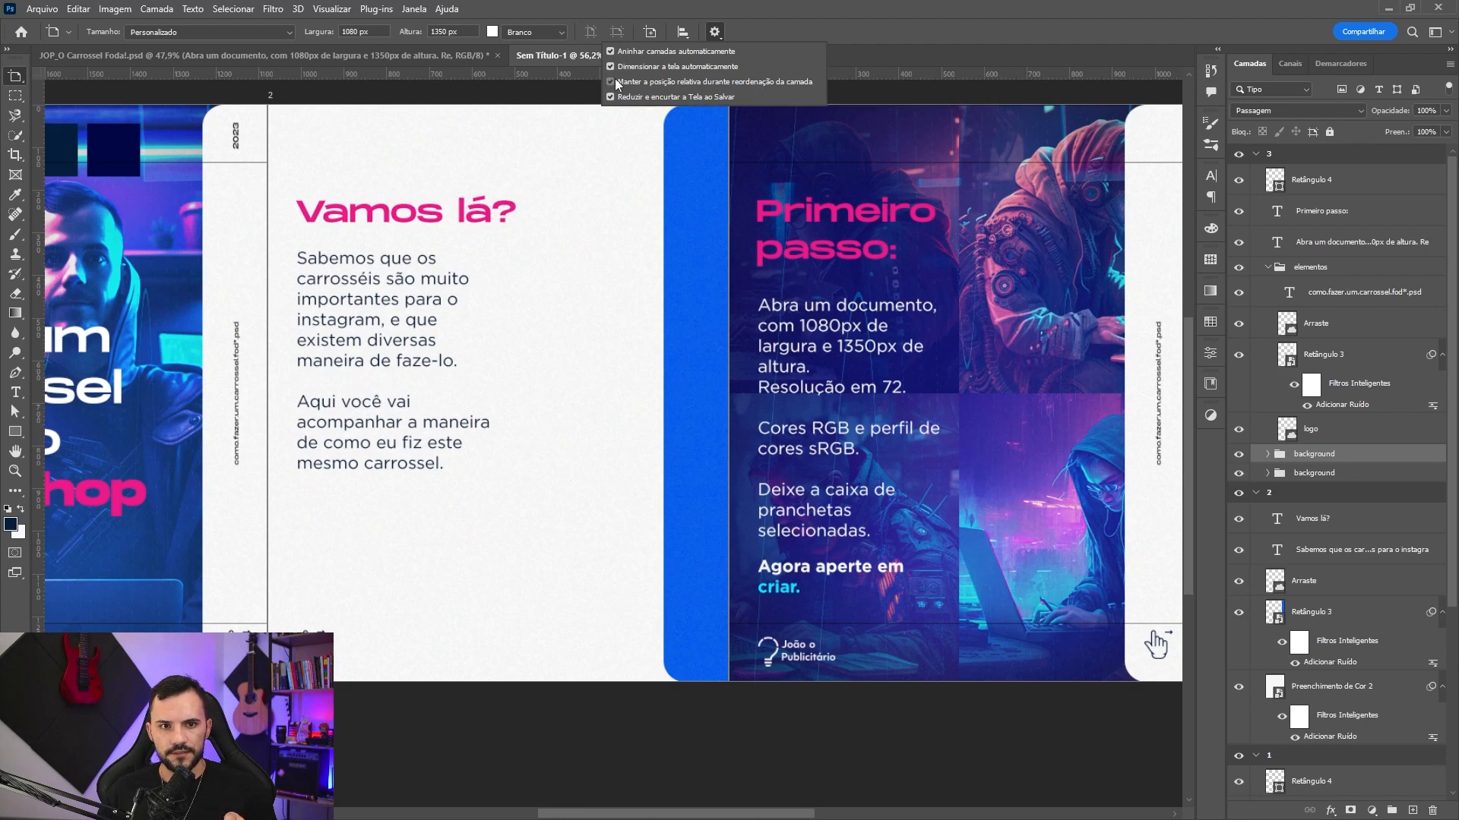
left_click(716, 32)
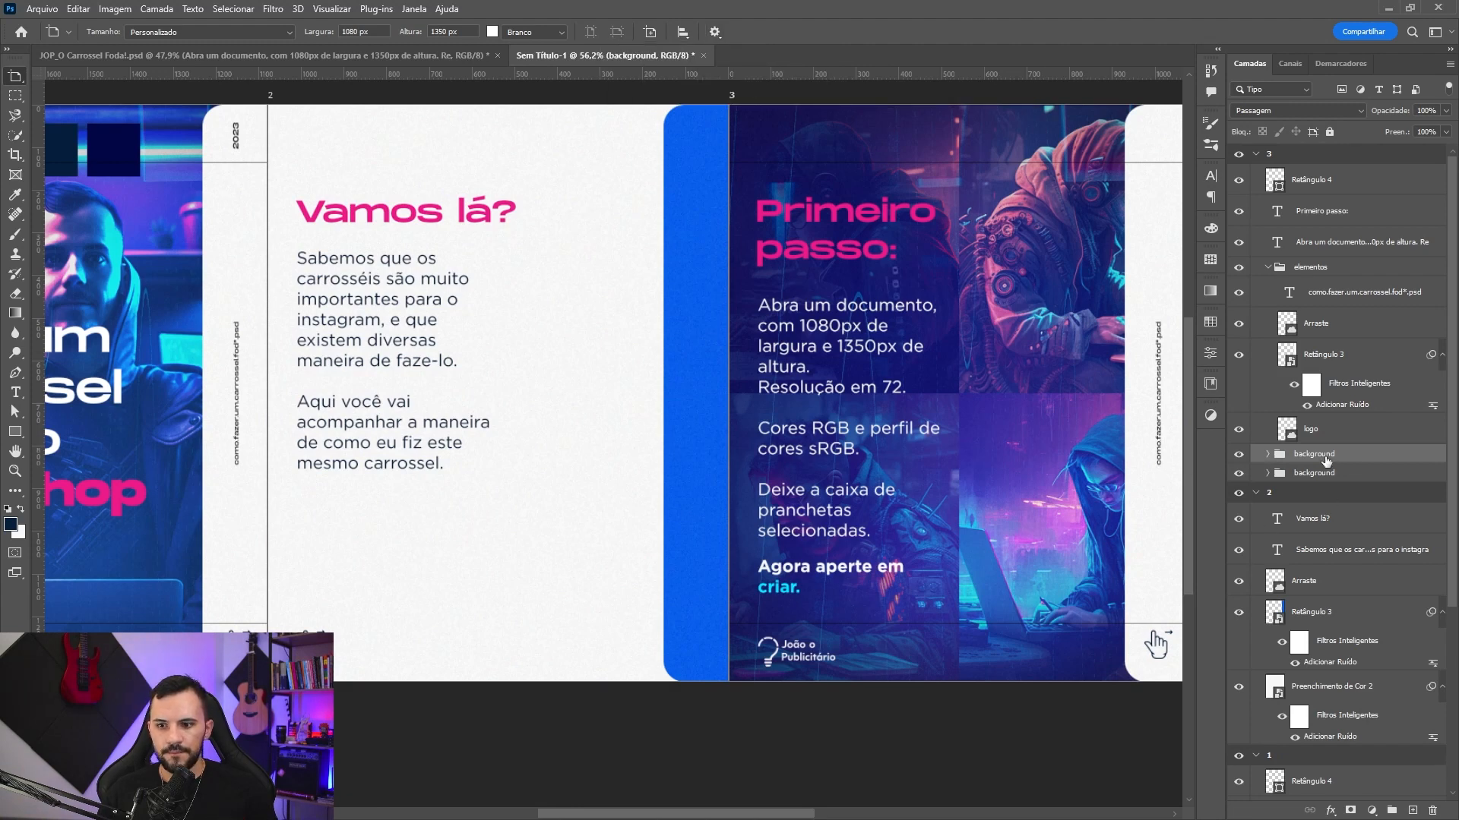
- Move the duplicated background group from artboard 3 into artboard 2, directly above the blue Retângulo 3
left_click_drag(1325, 461, 1318, 590)
key("v")
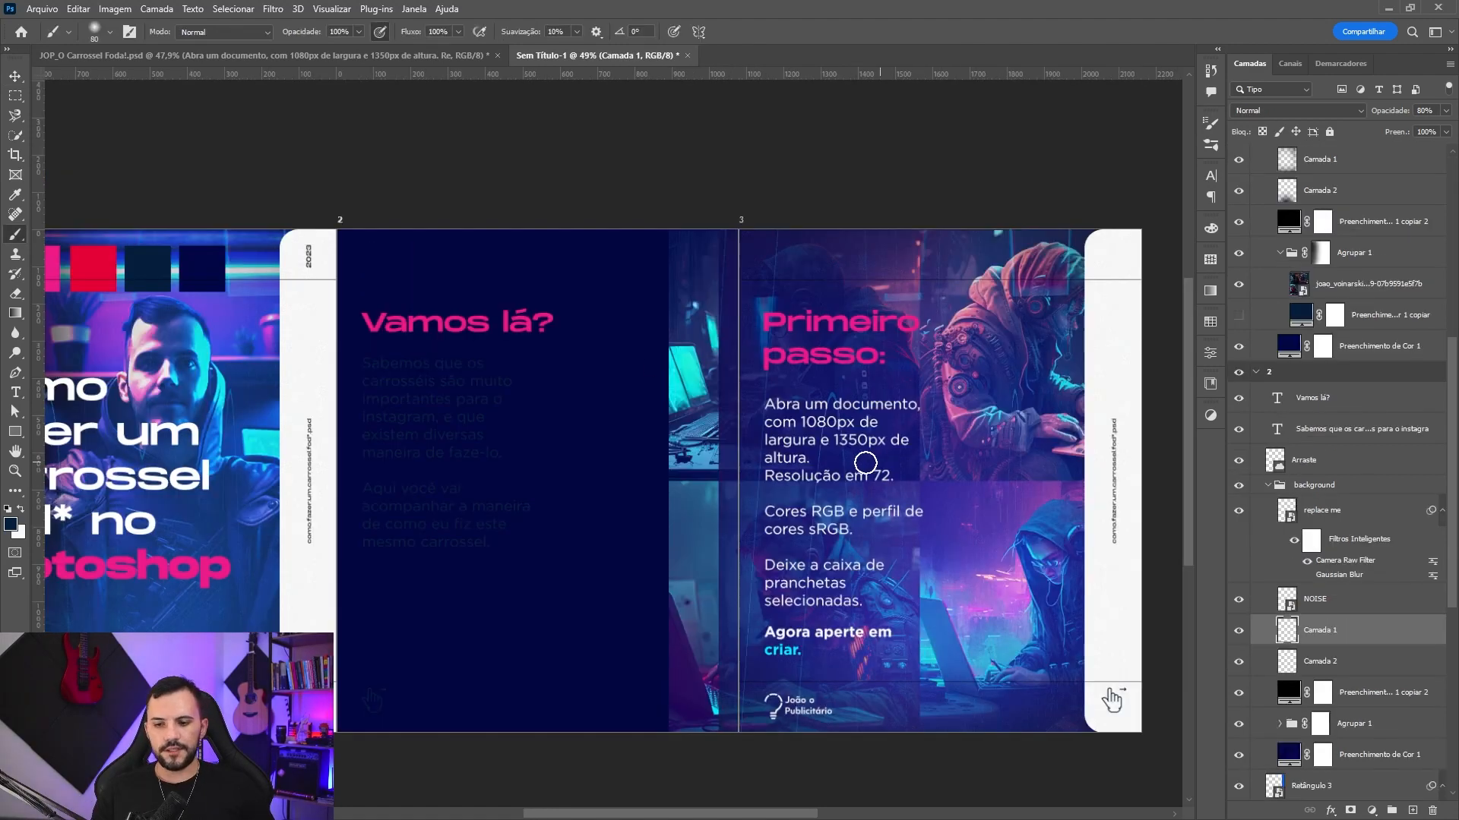
scroll(1315, 649, "down", 1)
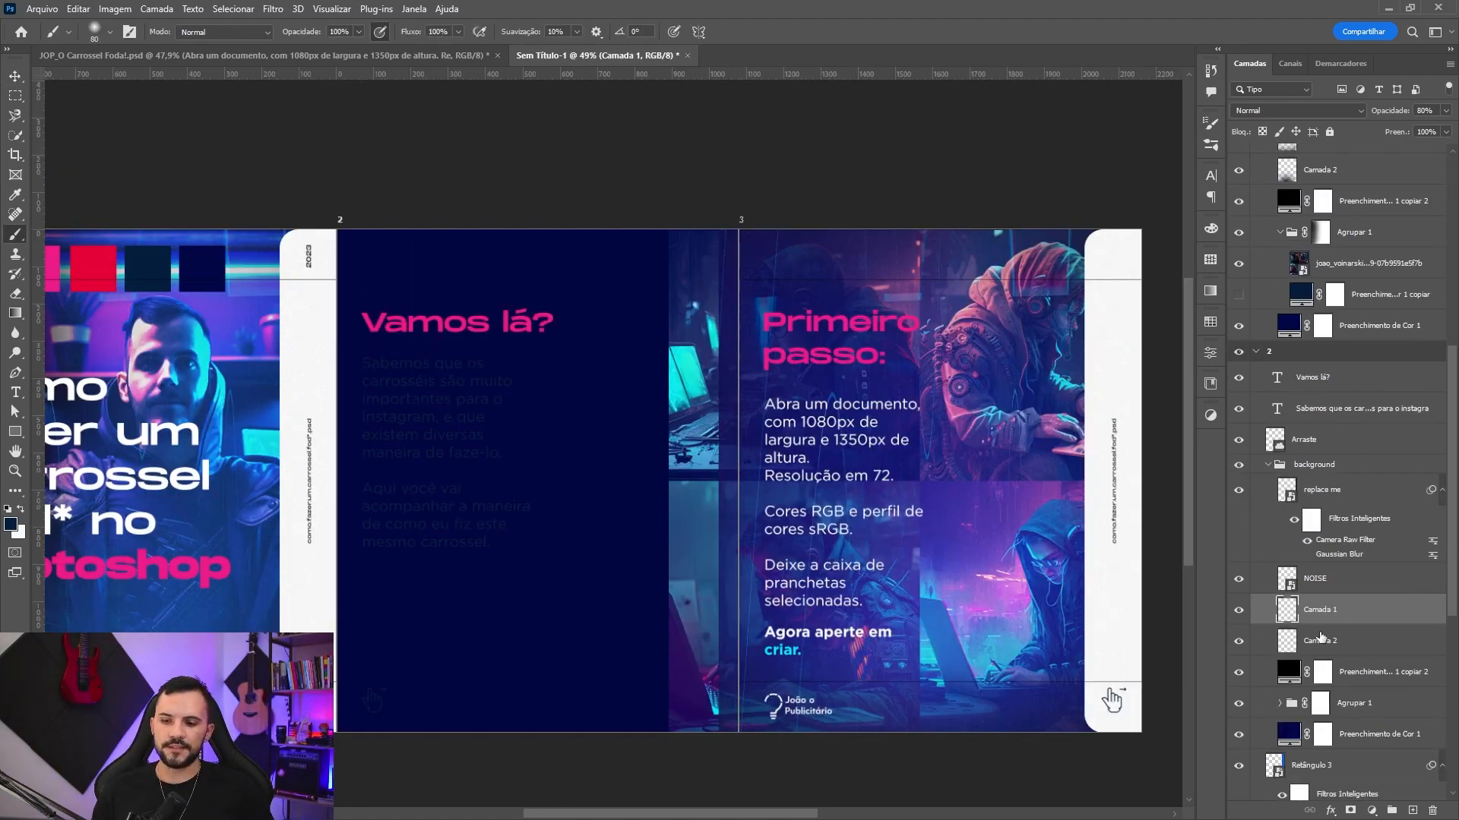
key("v")
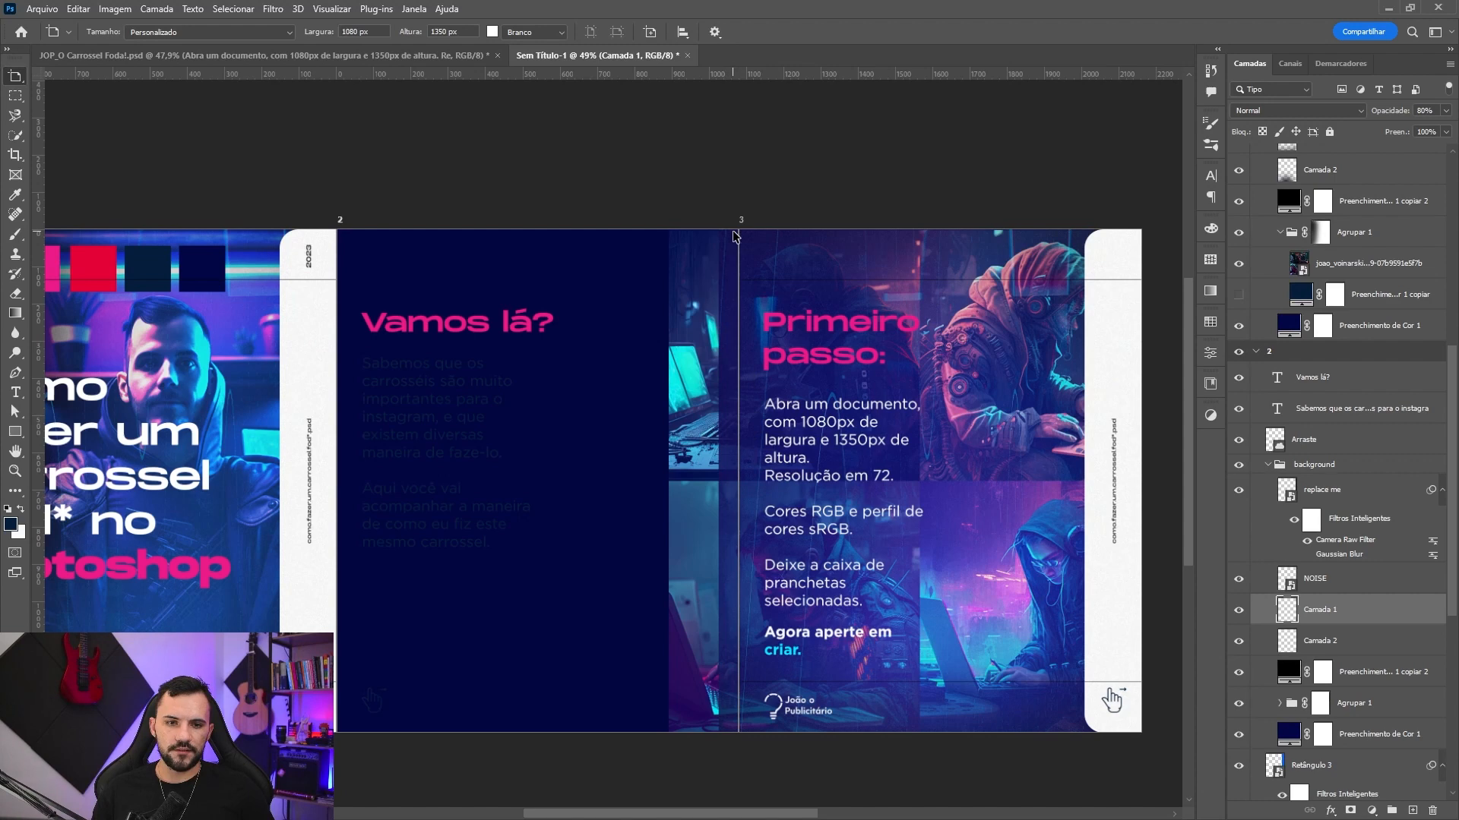
- Replace the layer mask on Agrupar 1 in artboard 2's background group with a new blank mask
left_click(1330, 707)
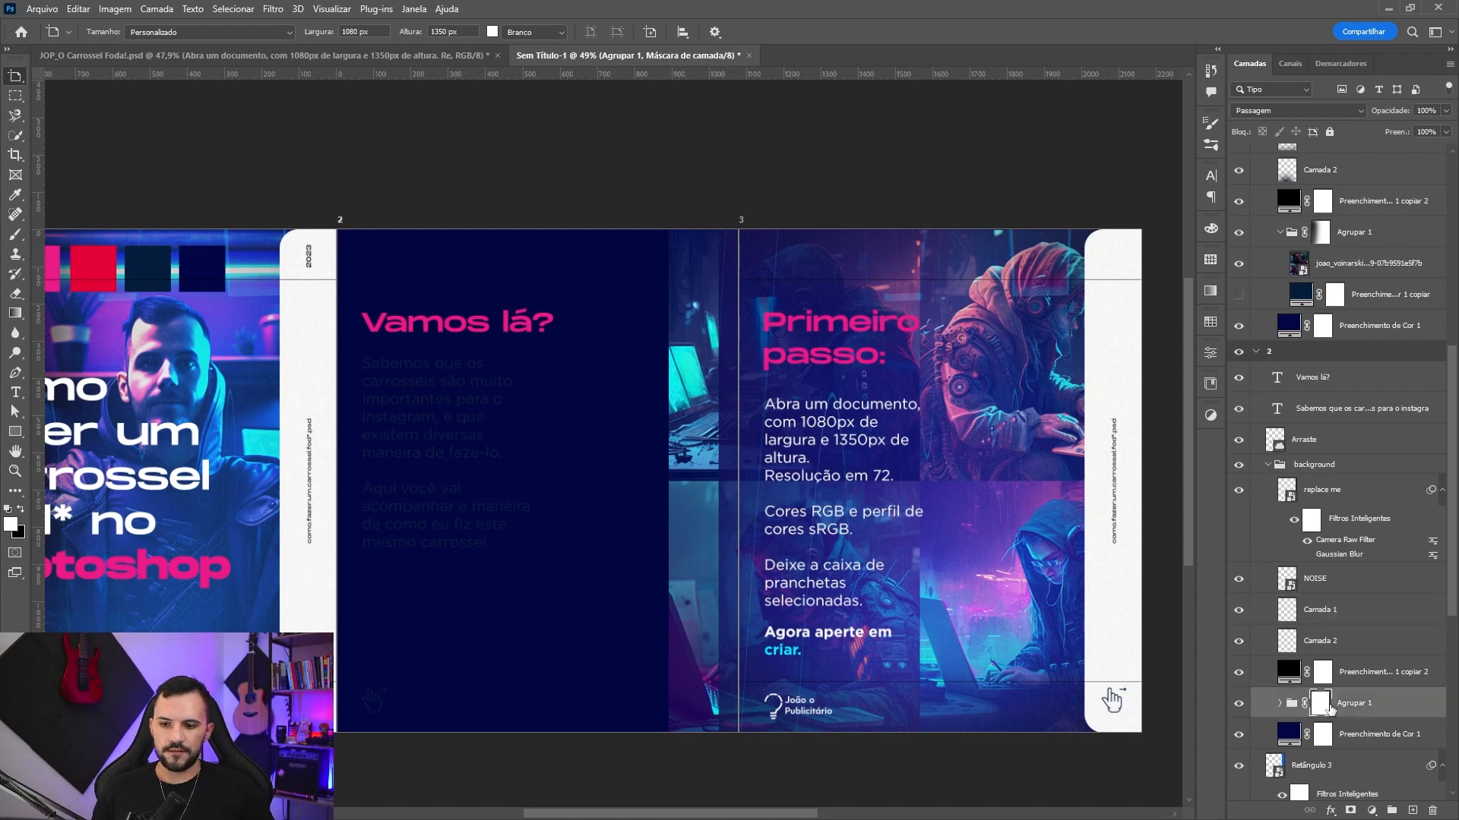
key("Delete")
key("v")
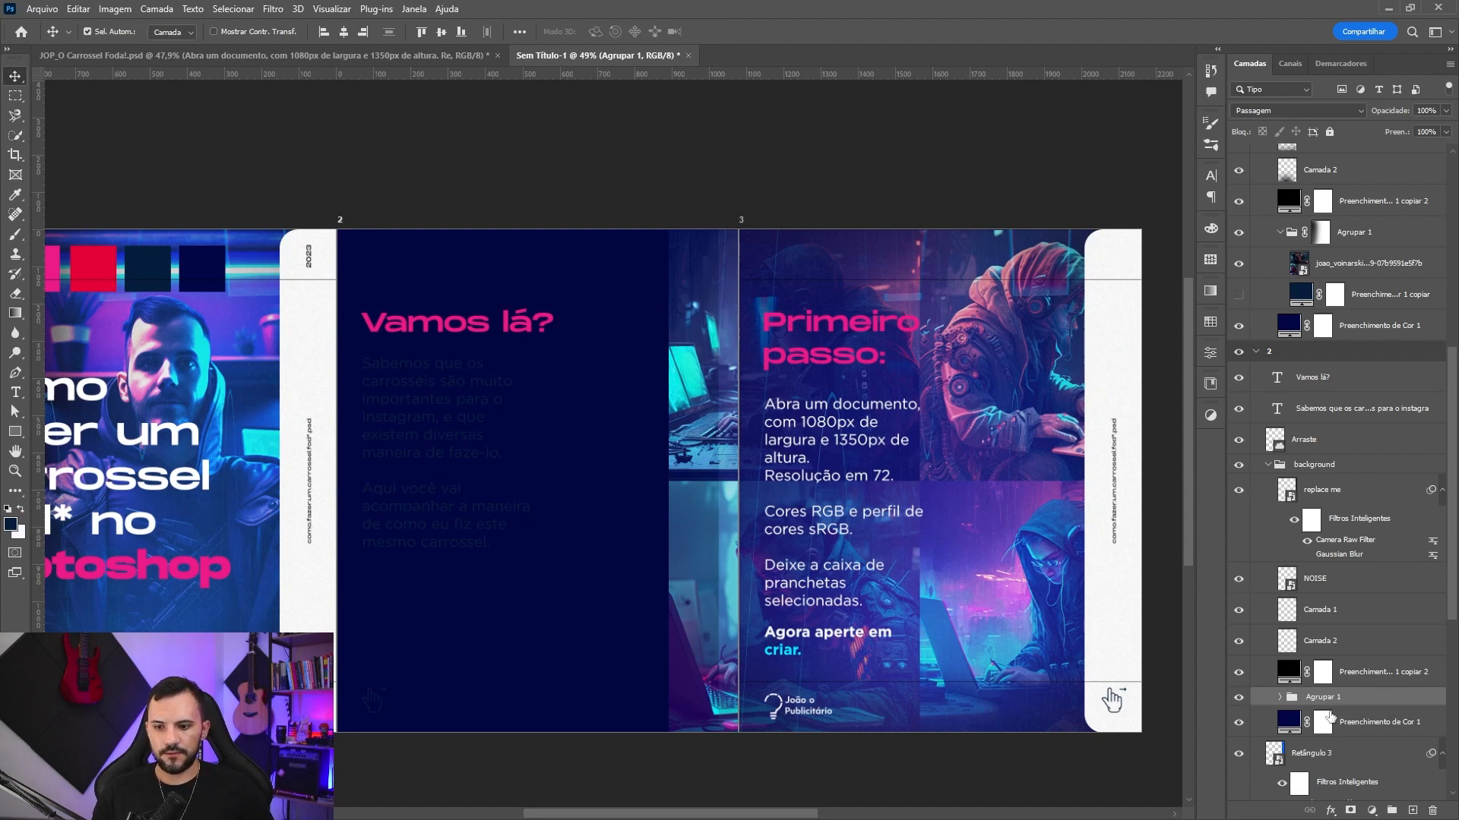
left_click(1350, 810)
- Paint black on the Agrupar 1 mask with a 900 px soft brush, fading the images toward the navy area of artboard 2
key("d")
key("b")
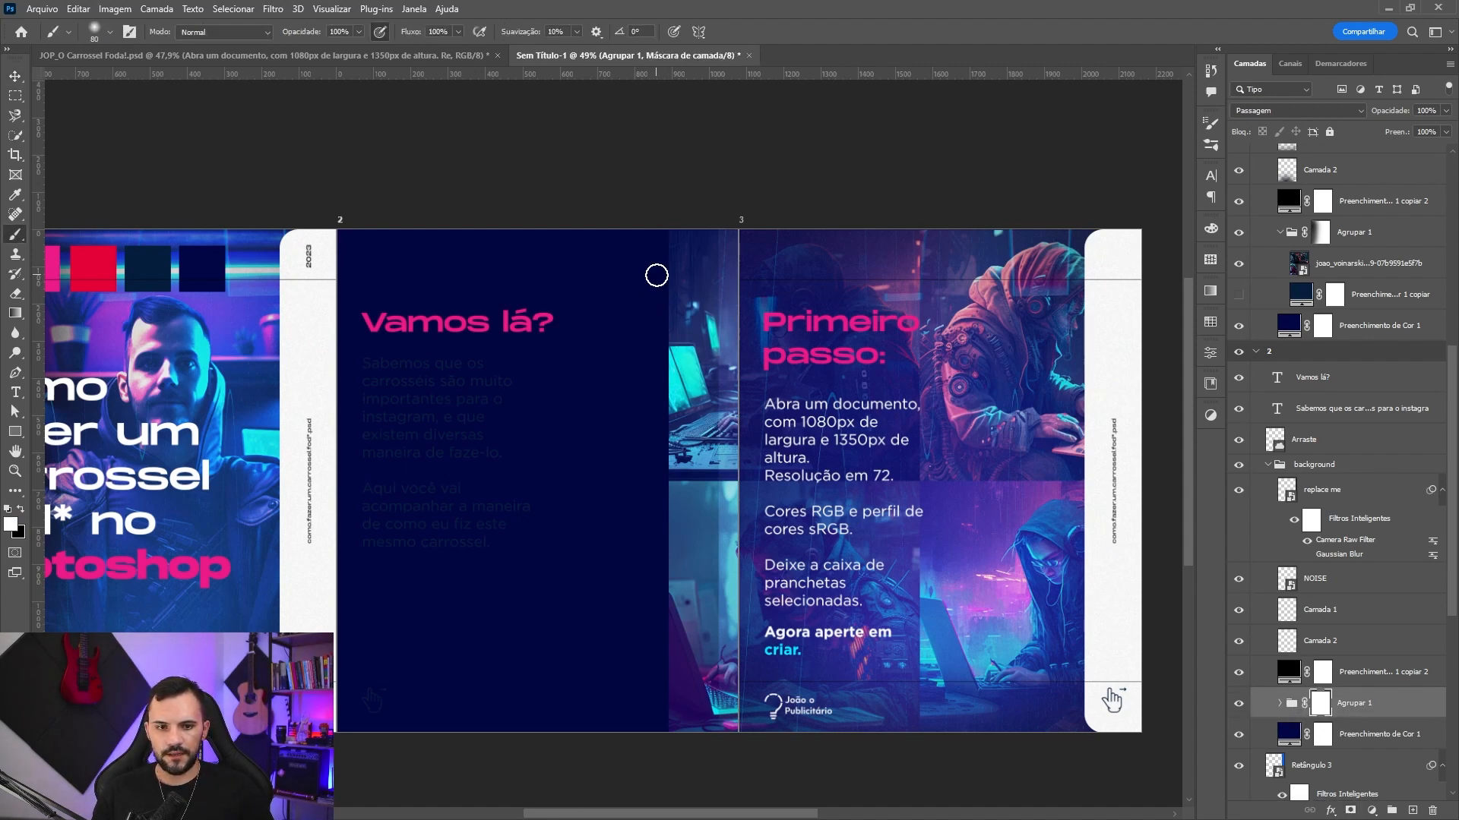
key("bracketright")
key("bracketright")
key("bracketright")
key("bracketright")
key("bracketright")
key("bracketright")
key("bracketright")
key("bracketright")
key("bracketright")
key("bracketright")
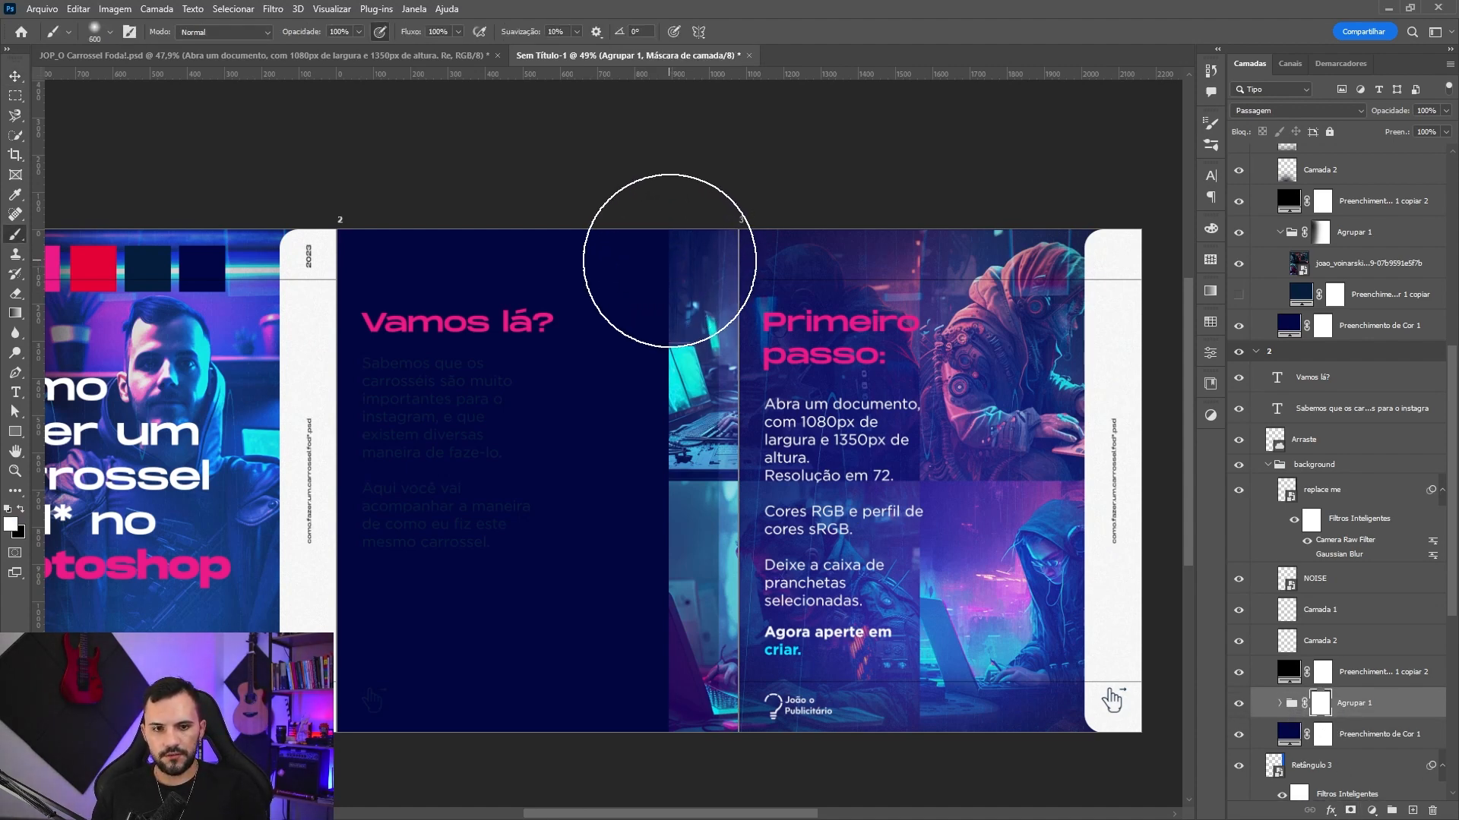
key("x")
mouse_move(684, 358)
left_mouse_down()
mouse_move(678, 672)
mouse_move(651, 716)
left_mouse_up()
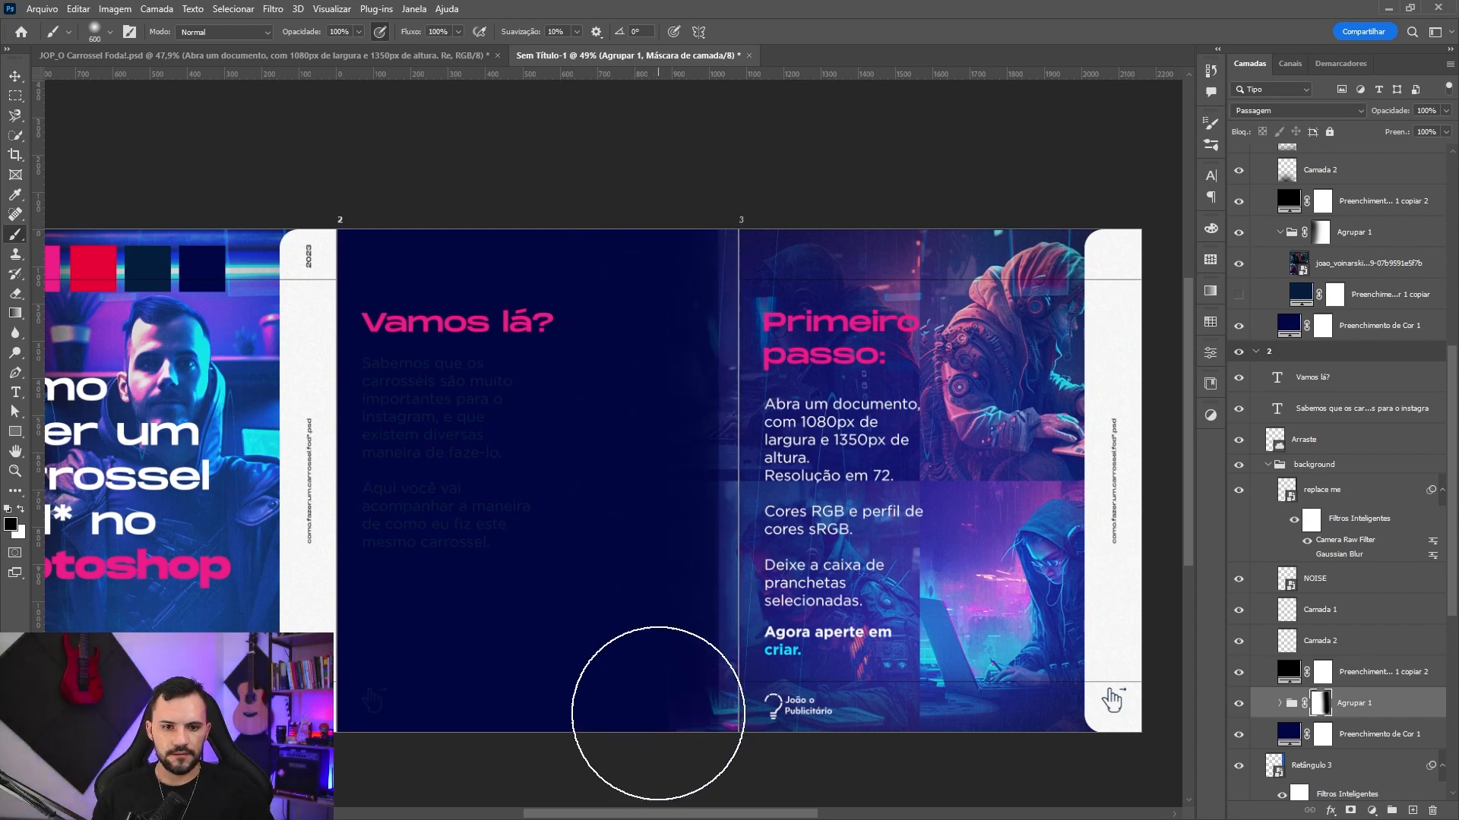
key("ctrl+z")
key("bracketright")
key("bracketright")
key("bracketright")
left_click_drag(612, 235, 544, 589)
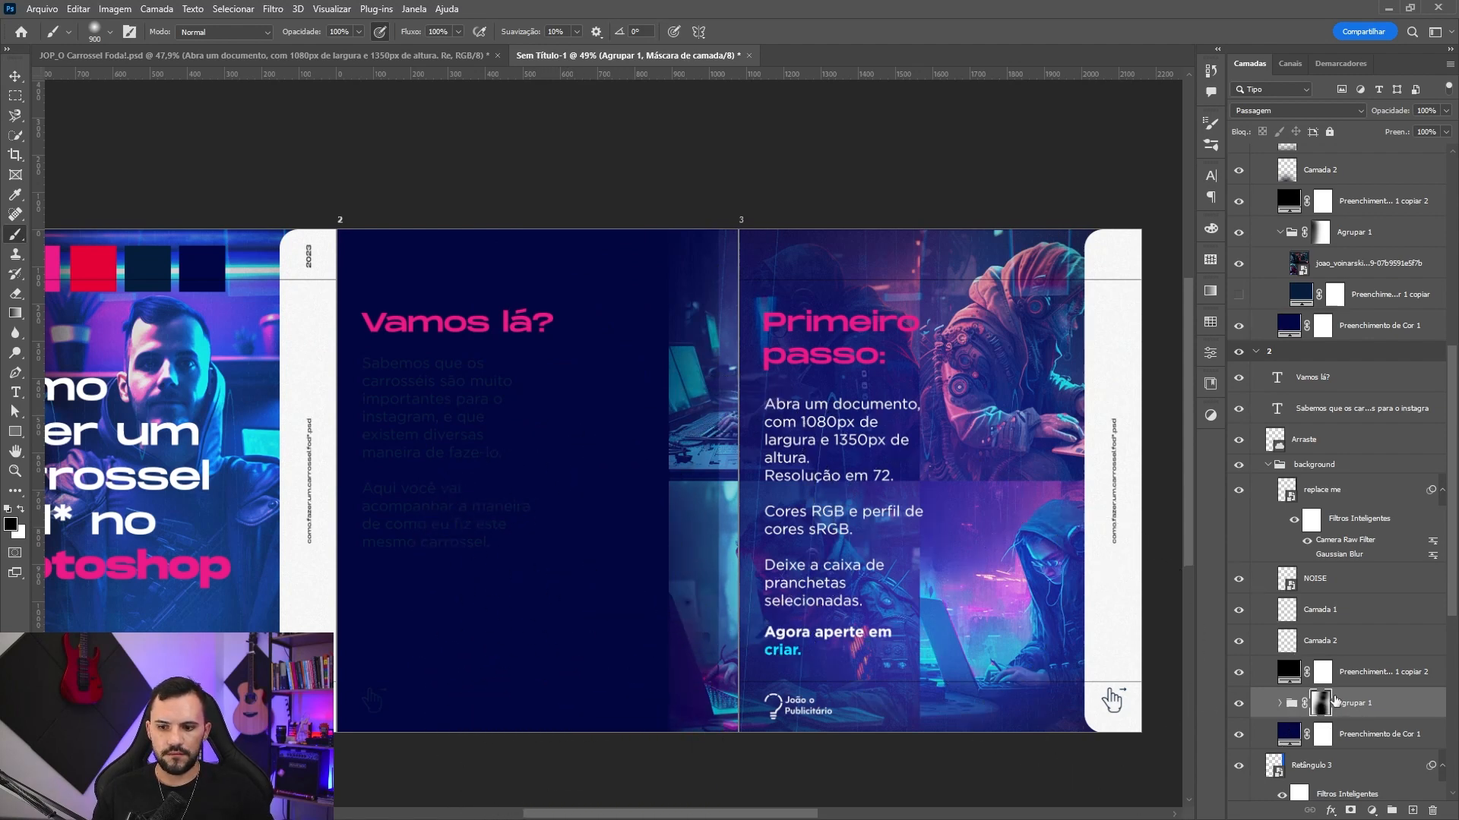
- Shift the replace me, NOISE and Camada 1 layers of artboard 2's background together to the left
left_click(1323, 584)
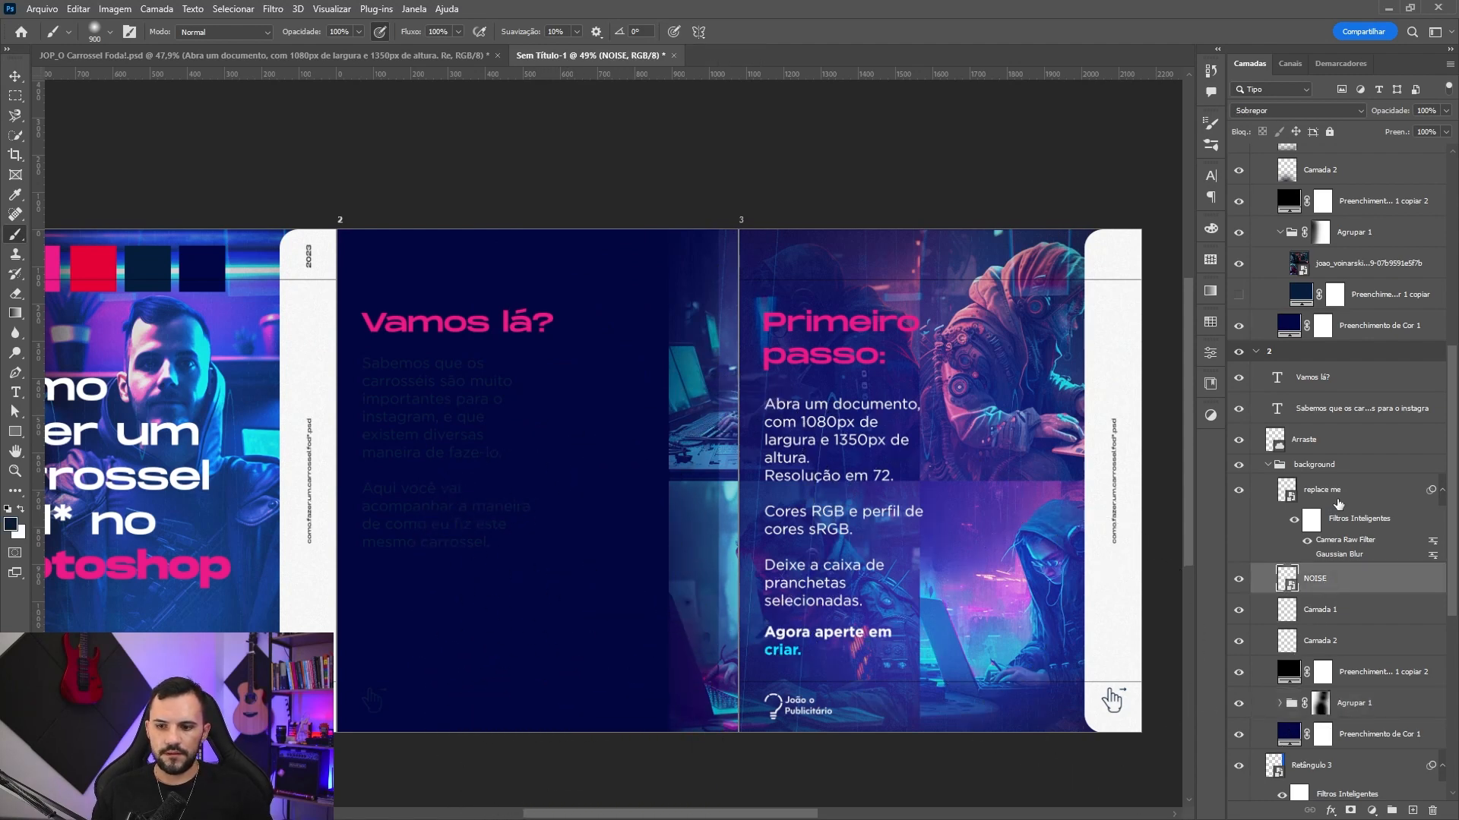
left_click(1337, 500, "ctrl")
left_click(1322, 616, "ctrl")
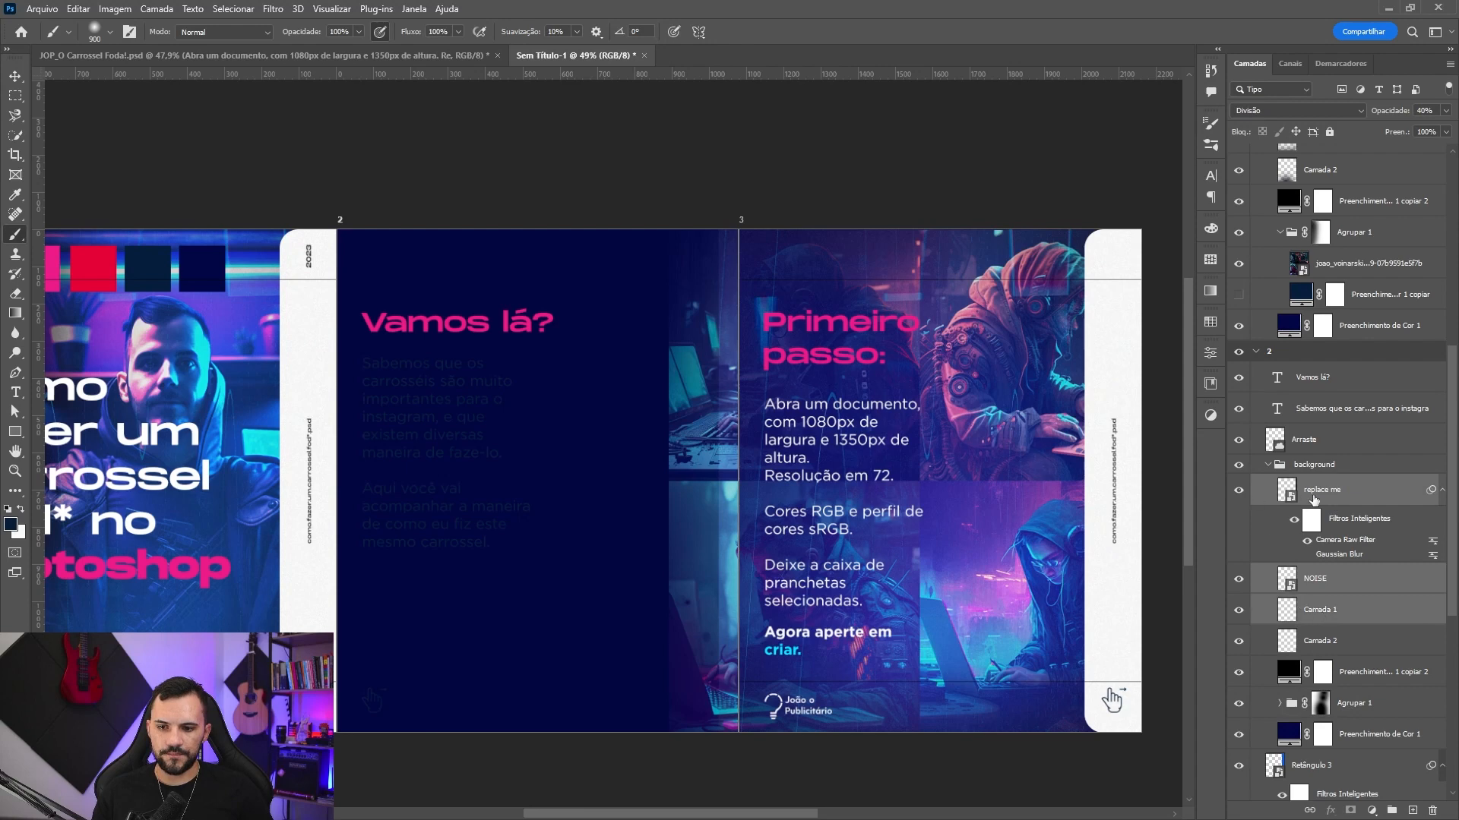
key("ctrl+t")
left_click(763, 338)
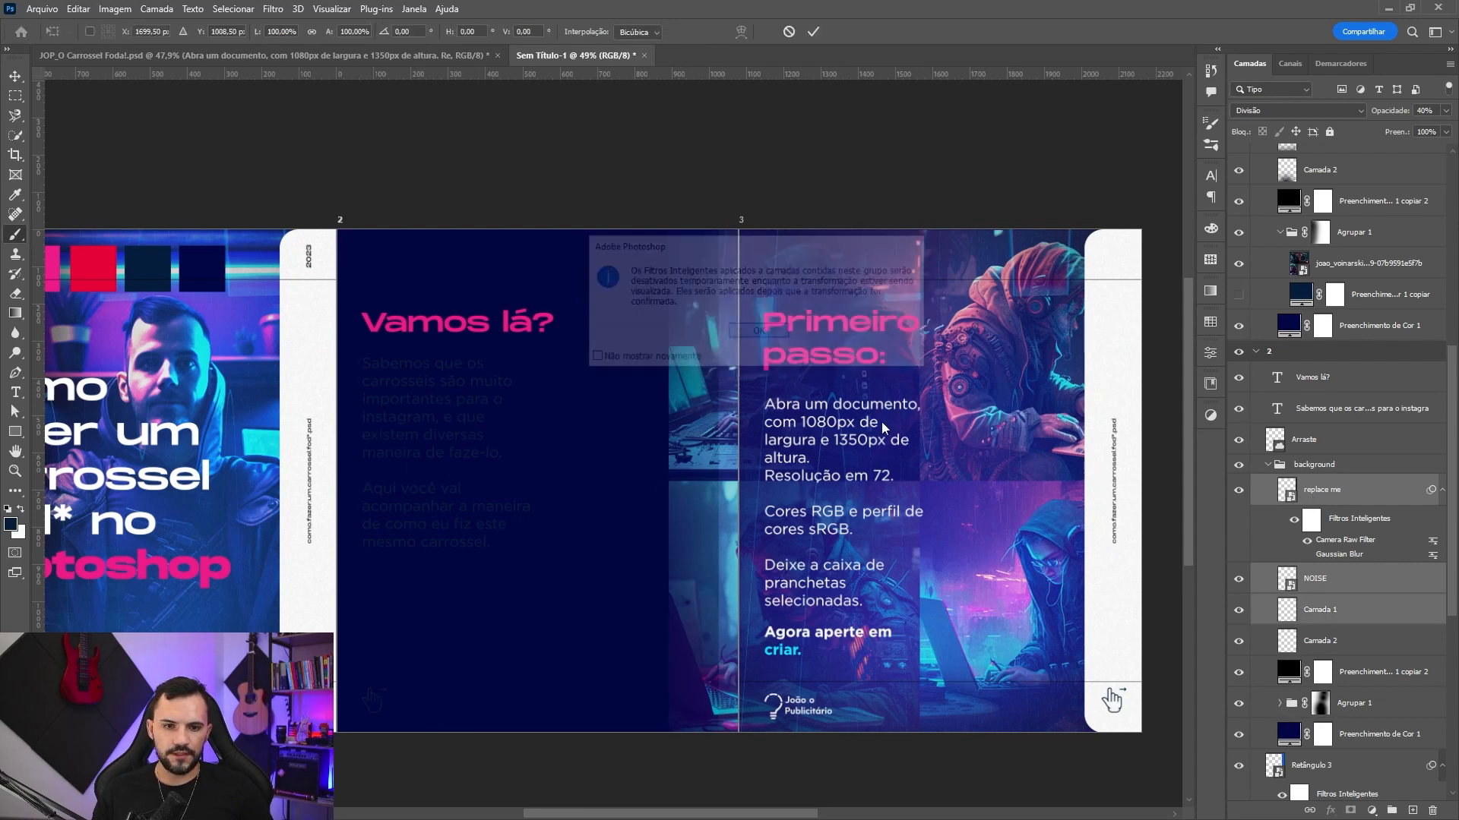
left_click_drag(909, 439, 924, 435)
key("Return")
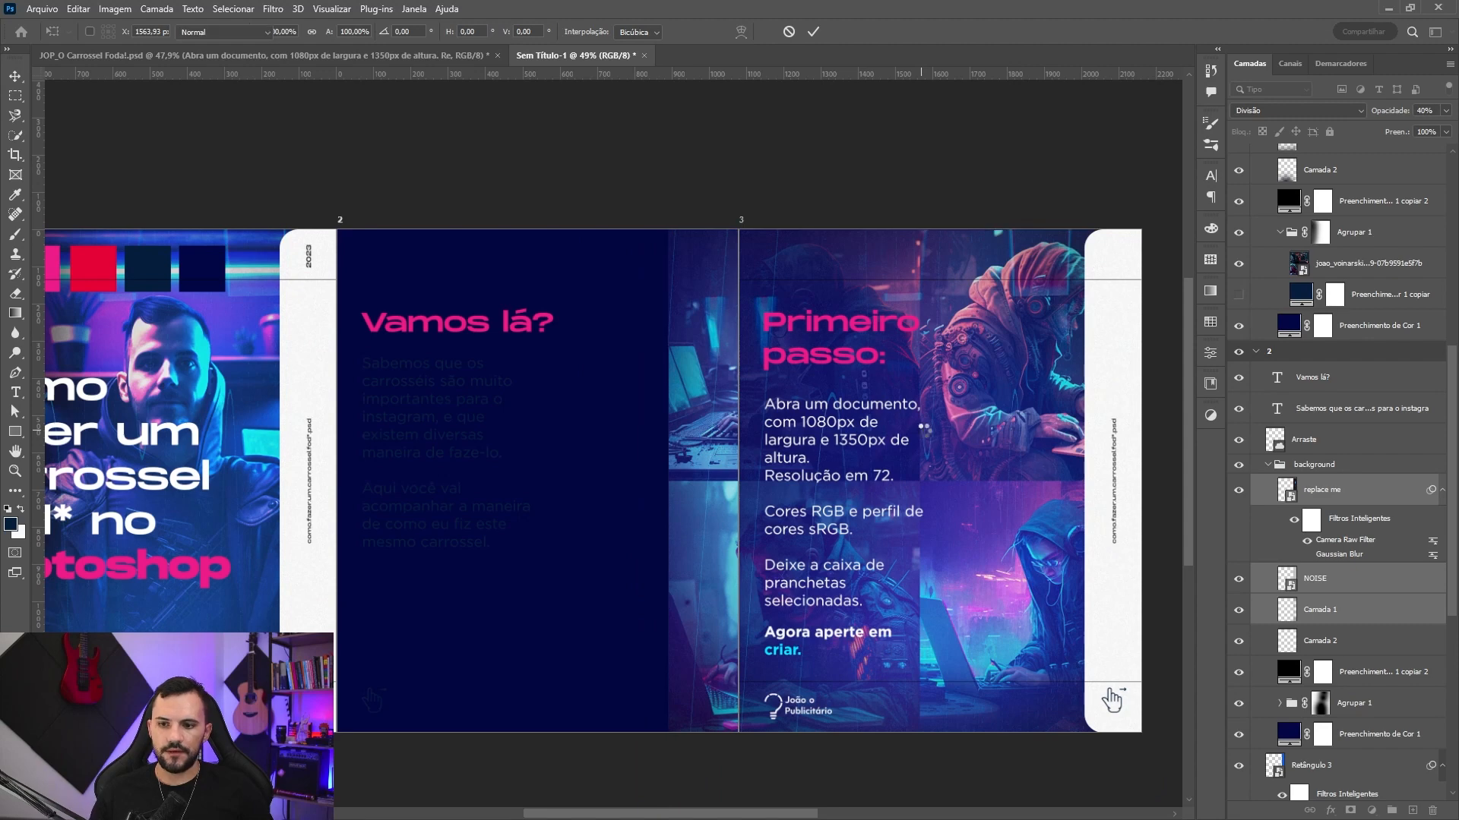
- Convert artboard 2's background group into a smart object and rasterize it as a single layer
left_click(1268, 465)
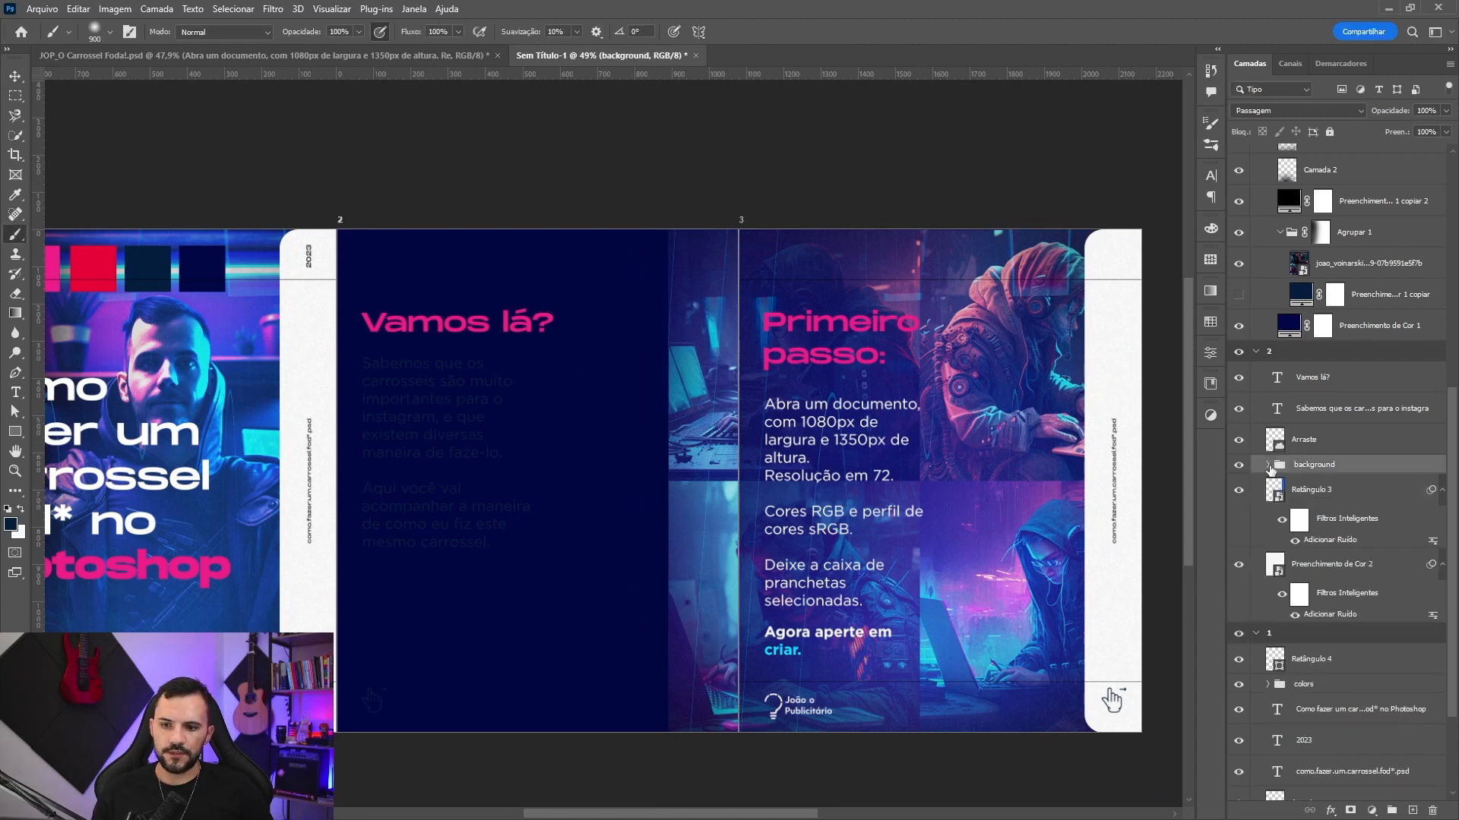
right_click(1312, 469)
left_click(1215, 400)
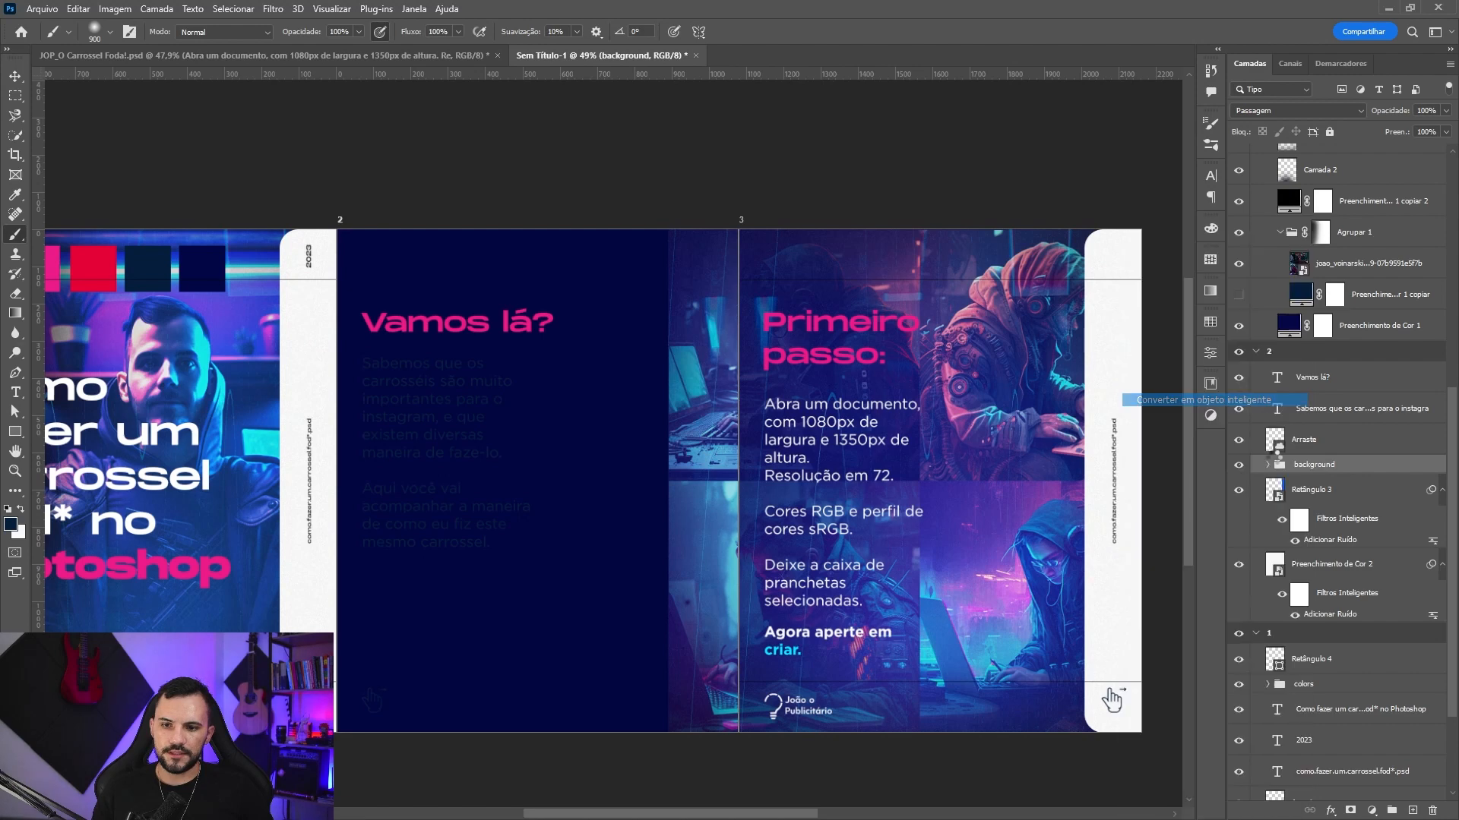
right_click(1296, 471)
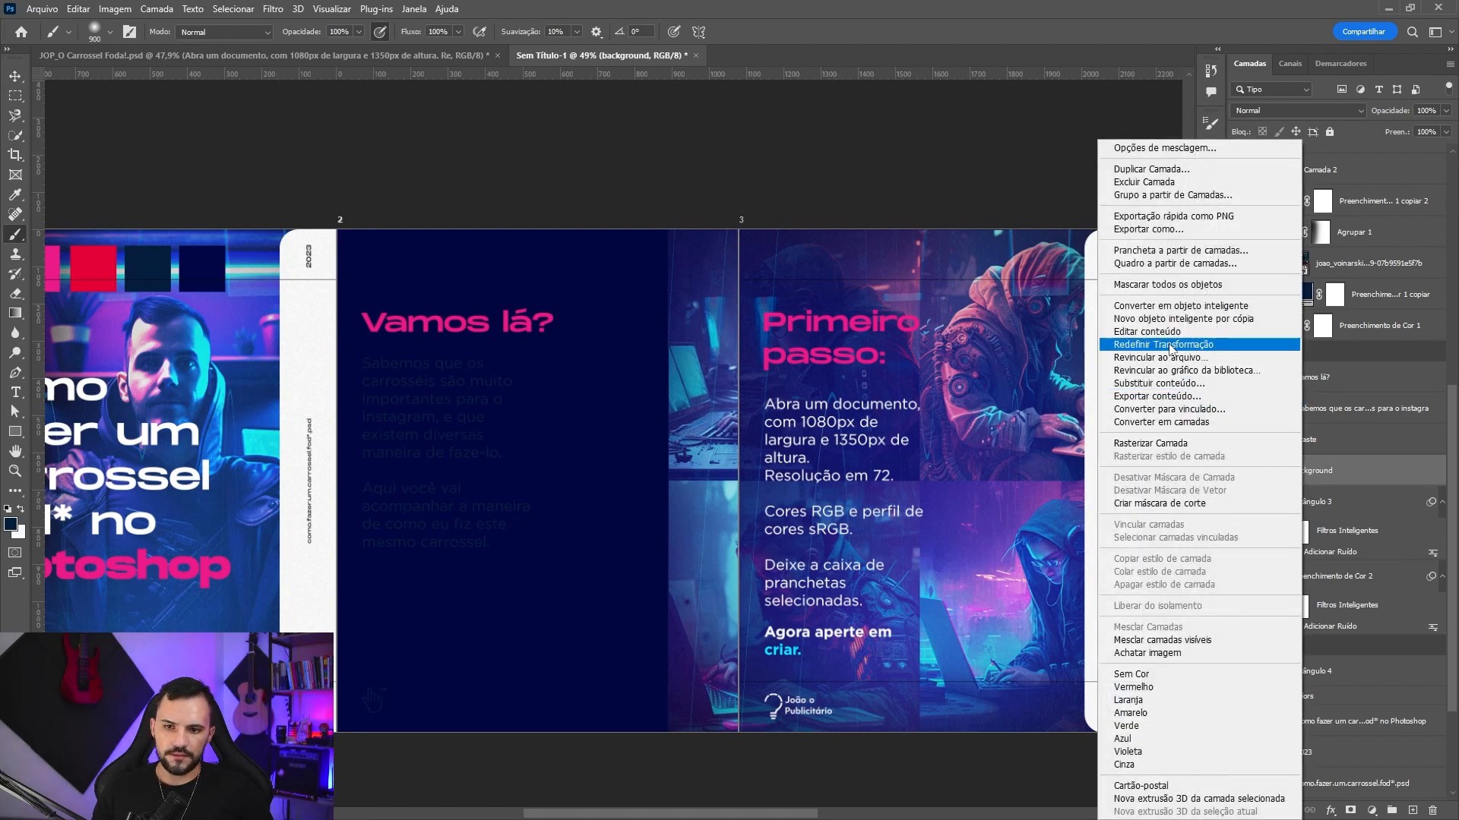
left_click(1150, 443)
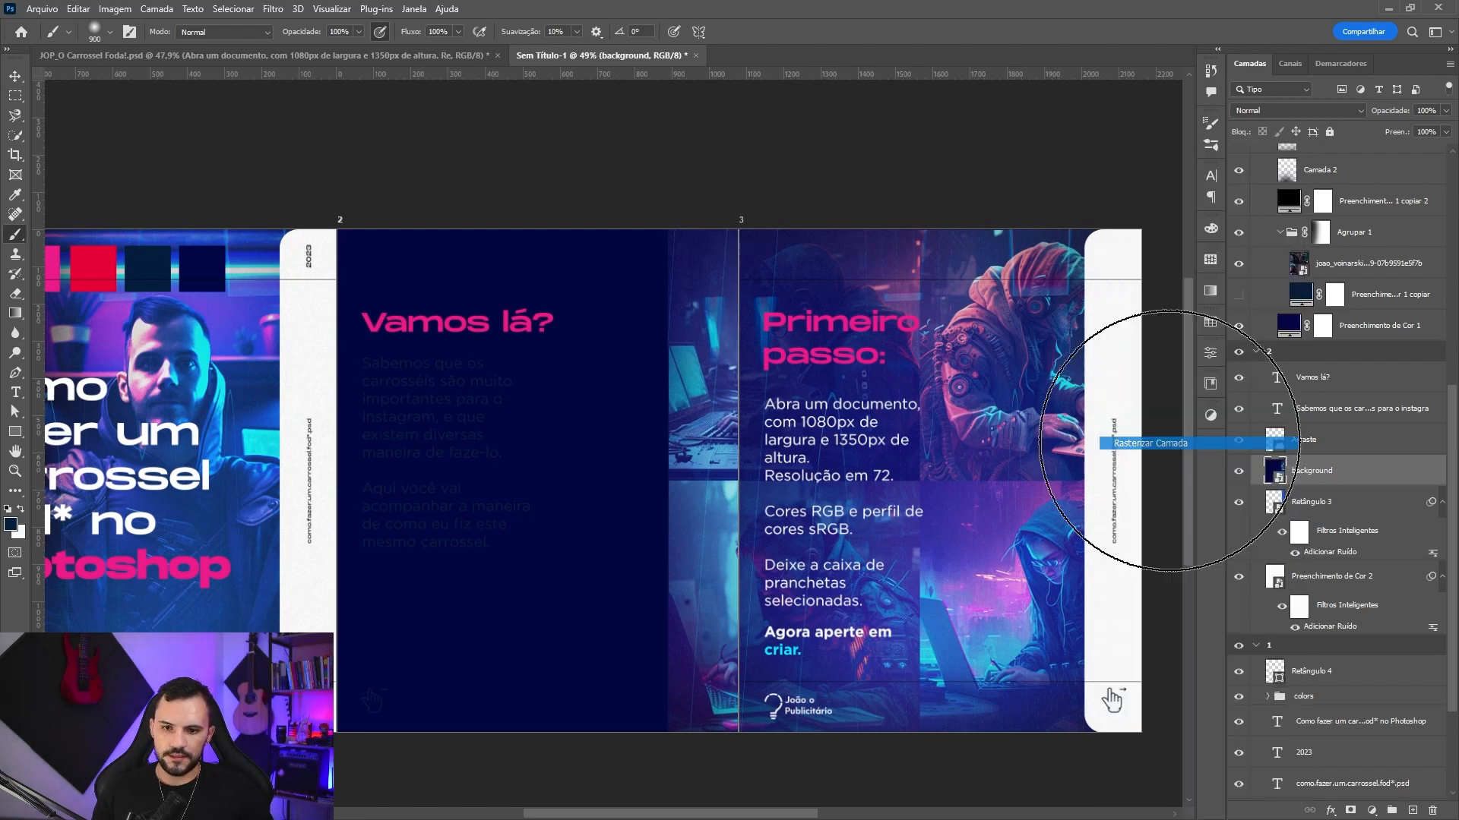
- Clip artboard 2's rasterized background layer to the blue Retângulo 3 strip with a clipping mask
left_click(1281, 486, "alt")
key("v")
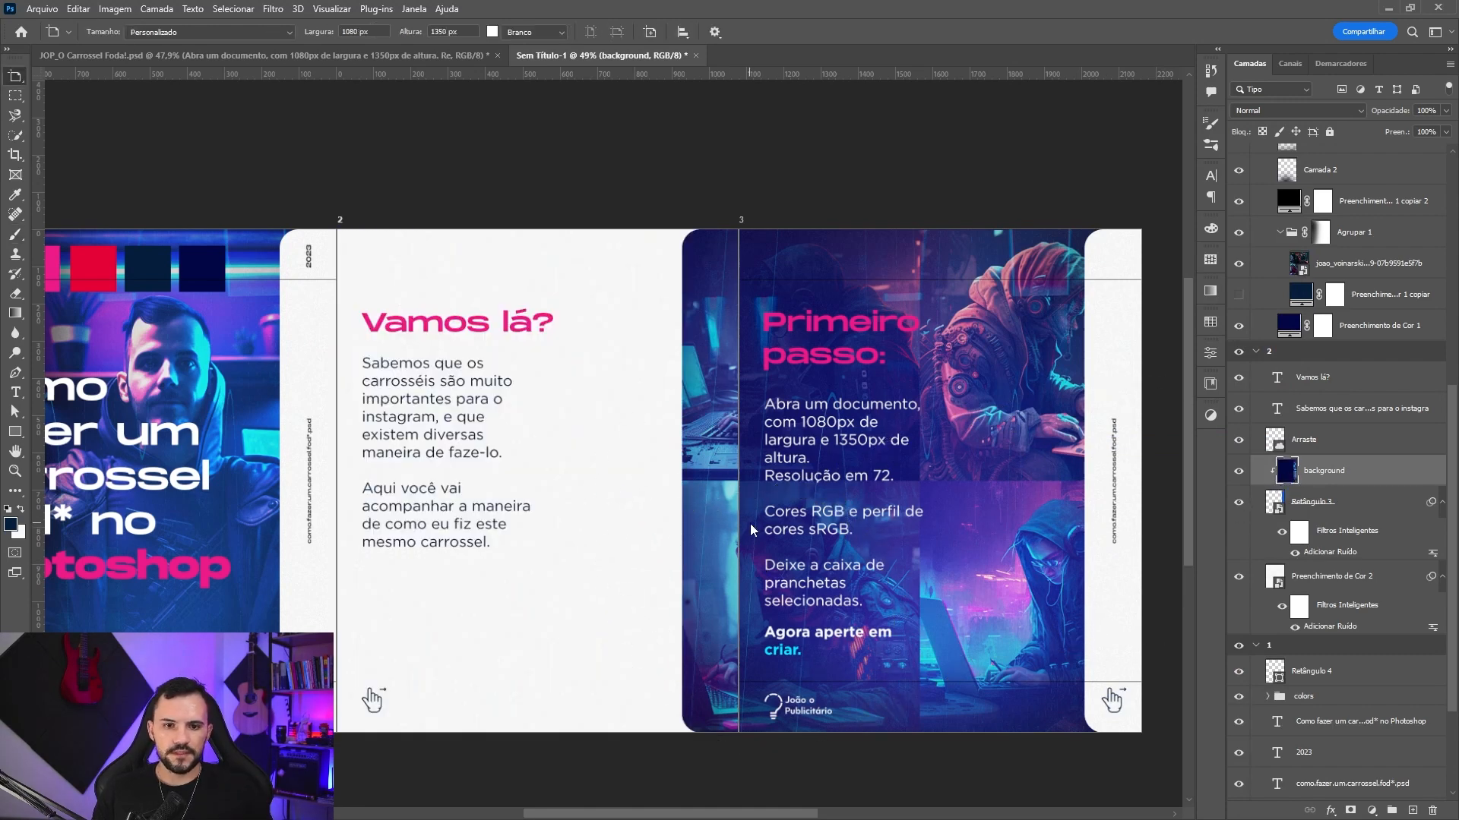
left_click_drag(1025, 521, 908, 500)
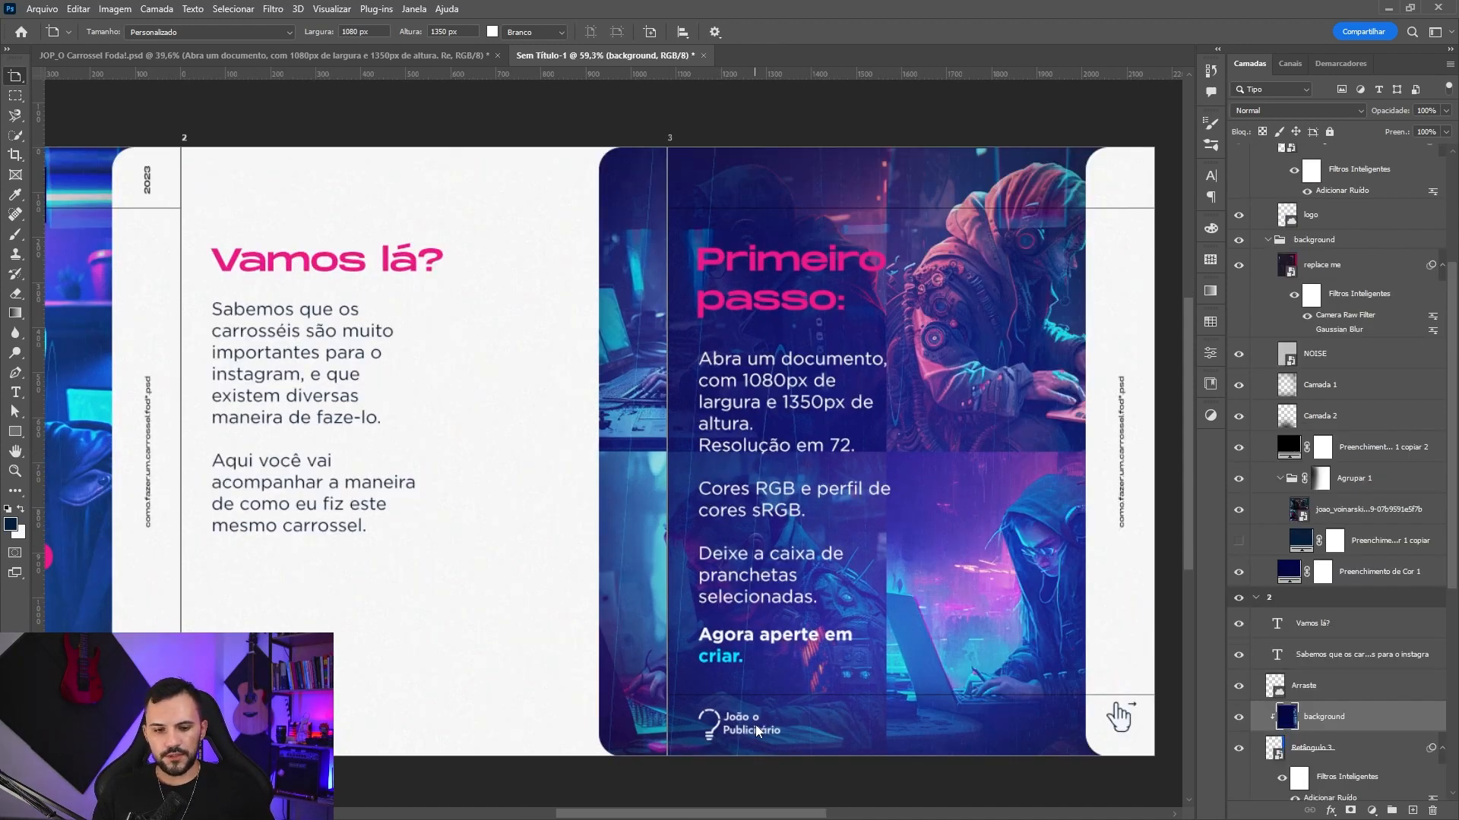
- Delete the logo below the instructions on artboard 3
key("v")
left_click(764, 734)
key("Delete")
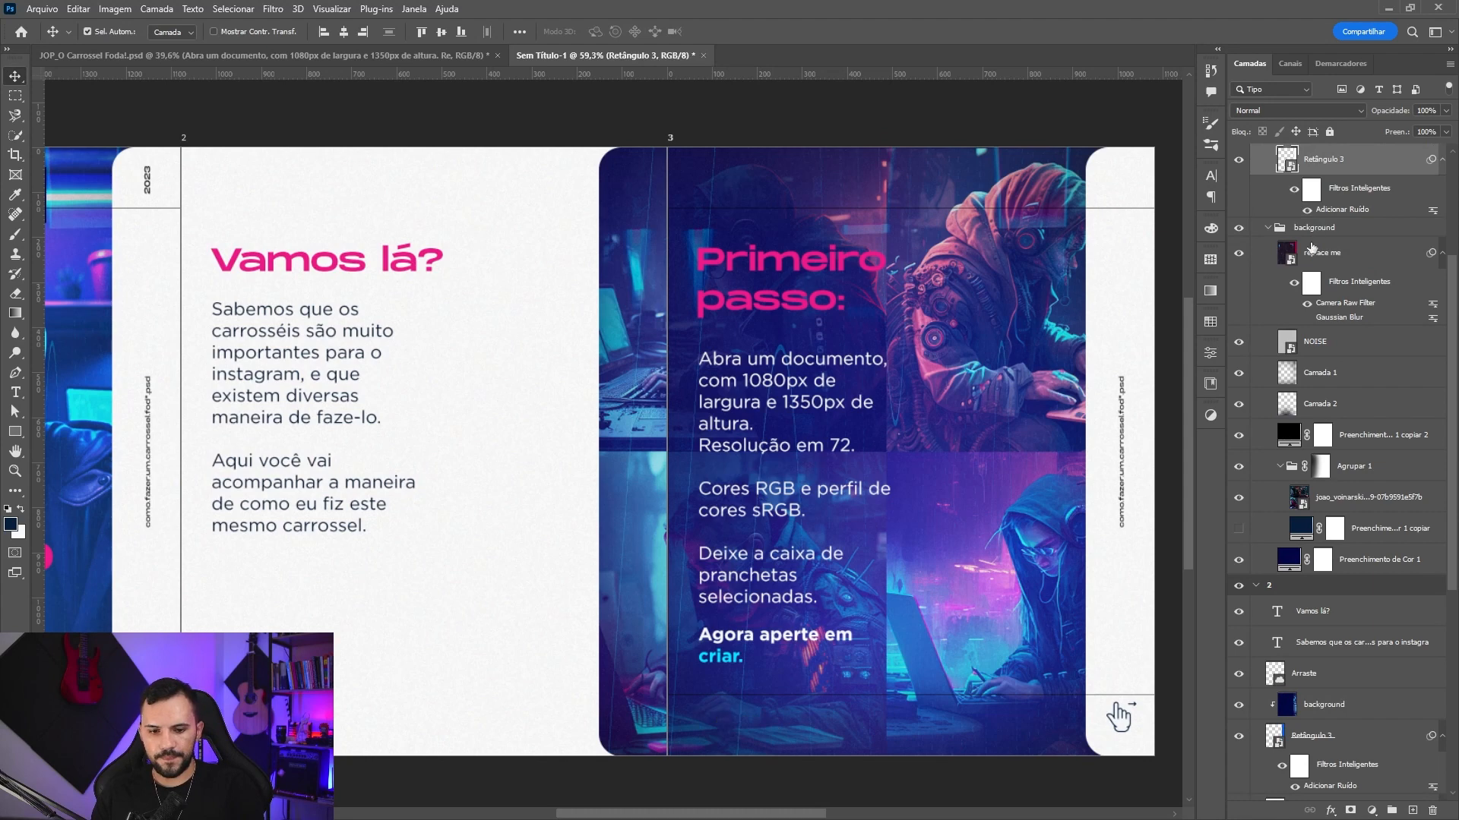
- Delete the Retângulo 4 outline layer from artboard 3
left_click_drag(936, 547, 825, 537)
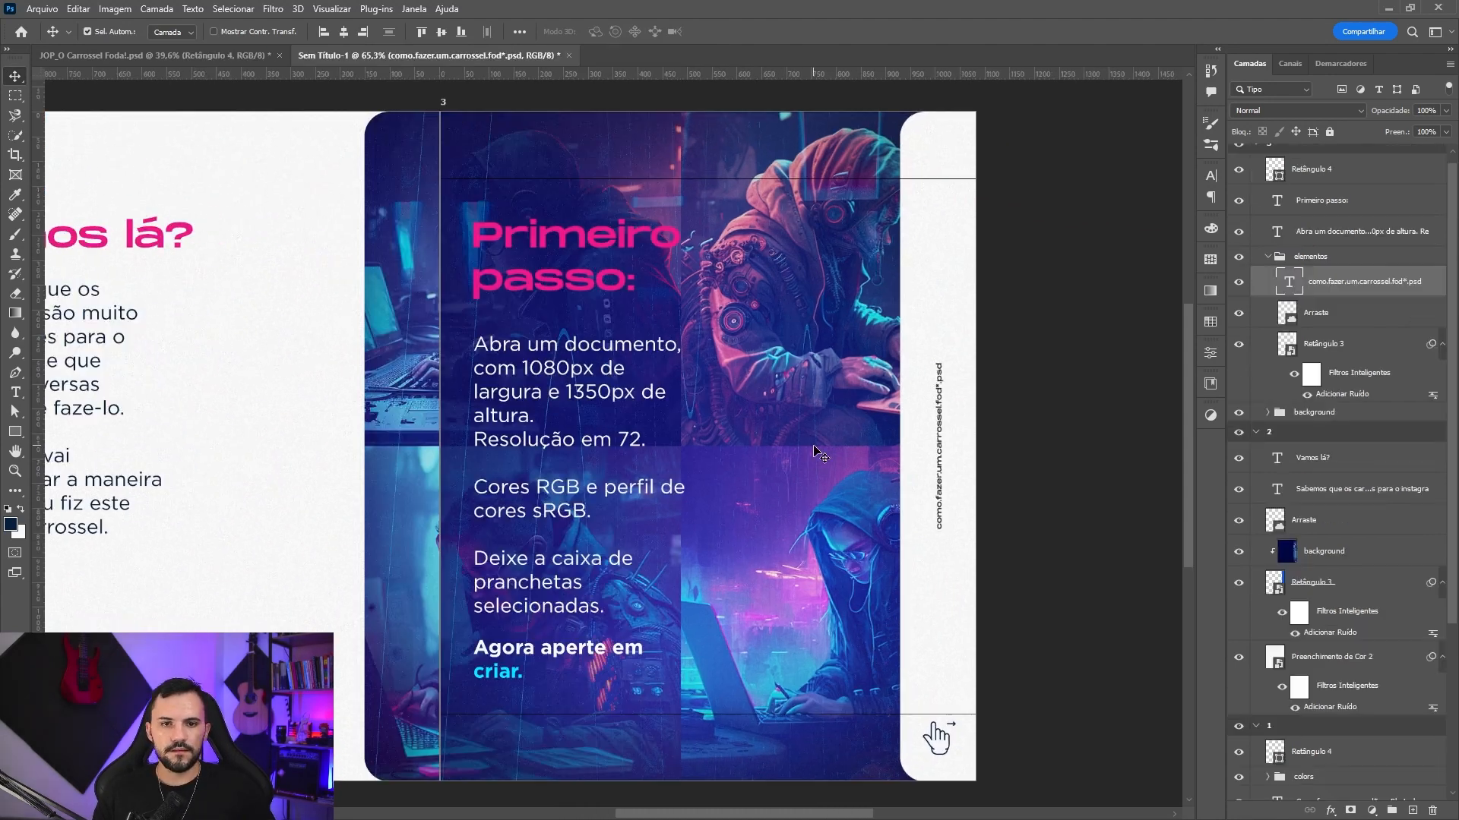
scroll(819, 454, "down", 1)
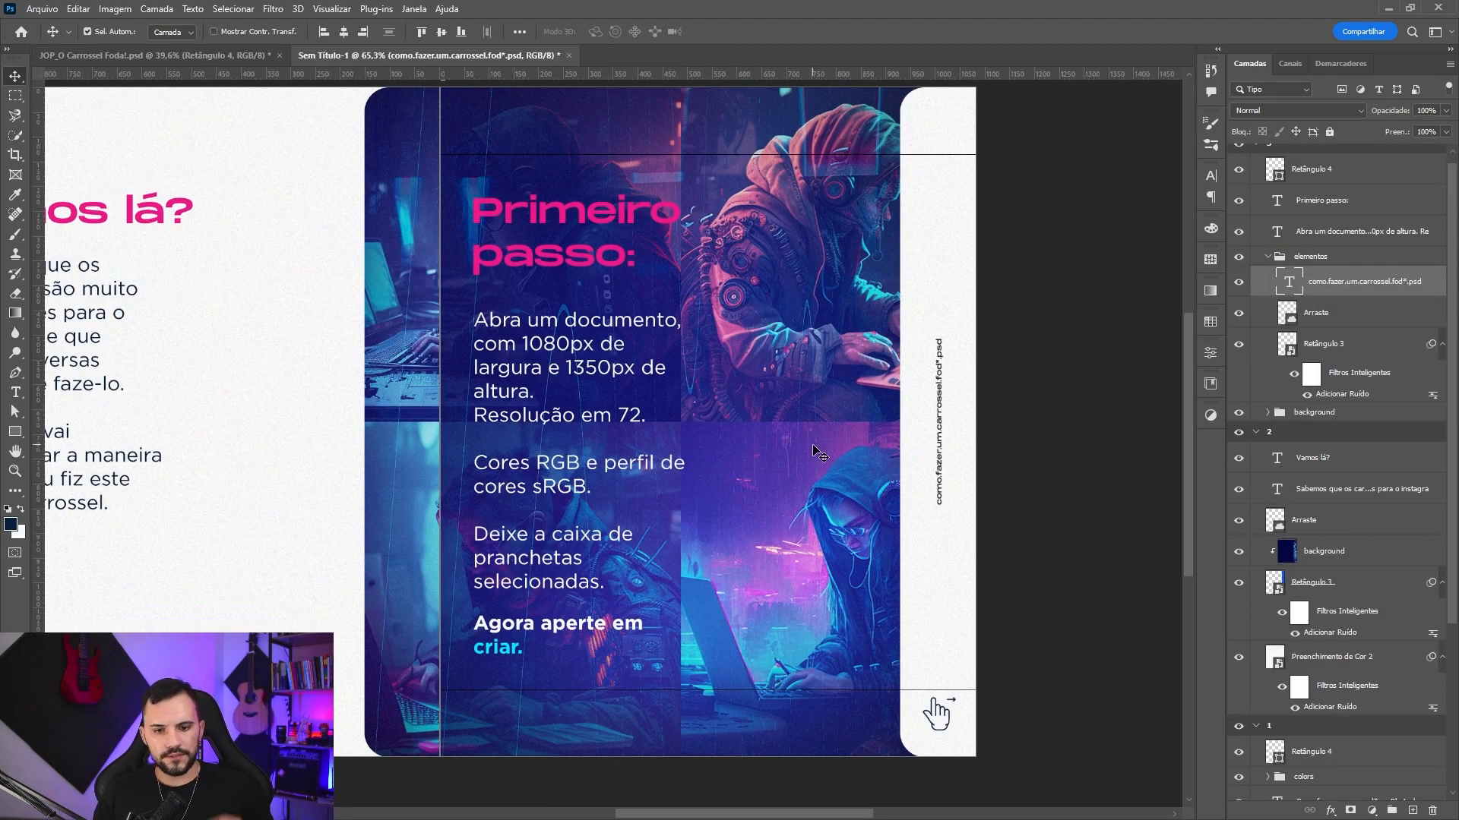
left_click(1325, 179)
key("Delete")
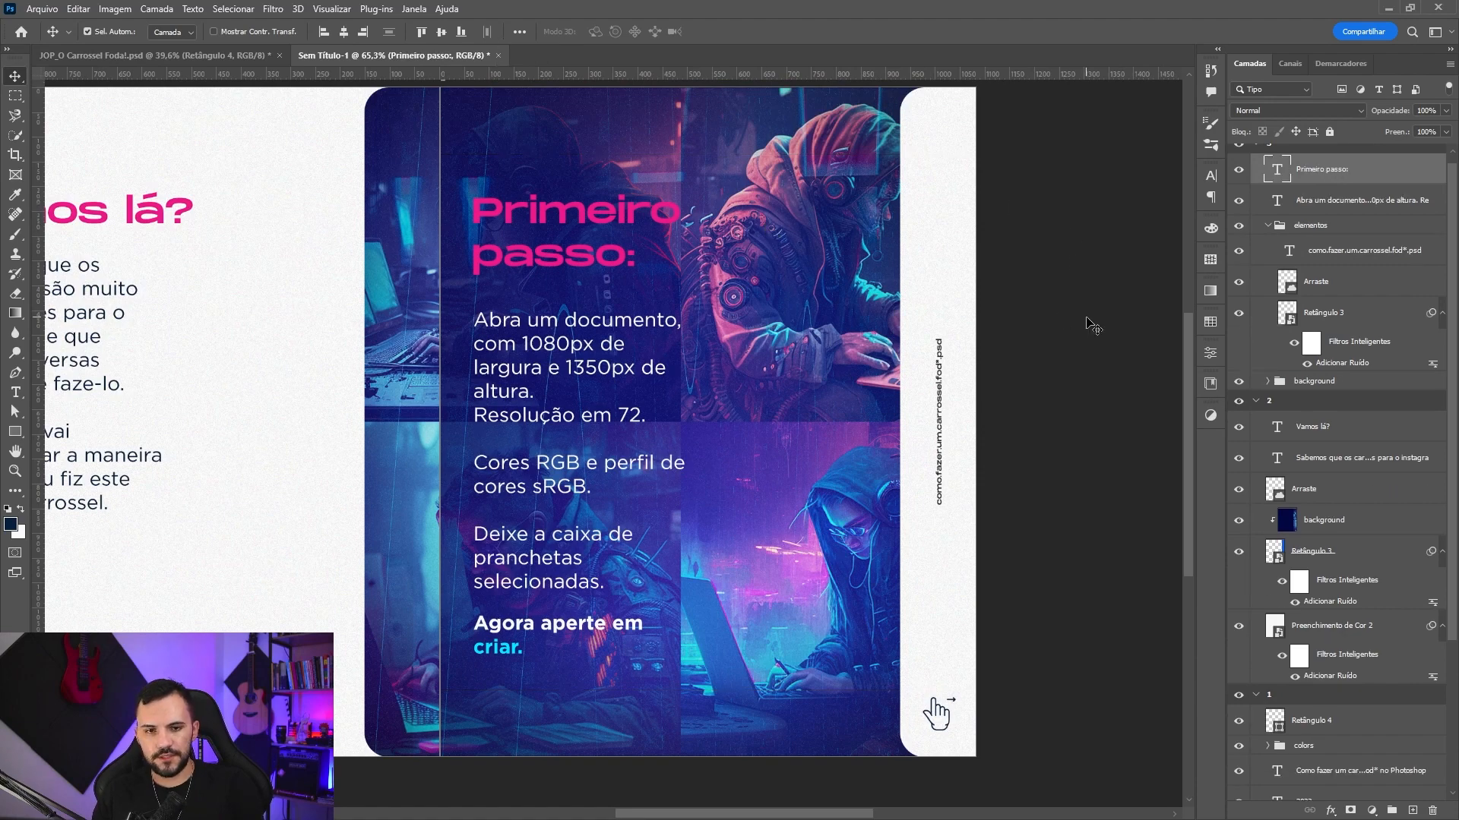
- Draw a black rectangle about 252 x 671 px beside artboard 3's instructions and remove its stroke
left_click(14, 431)
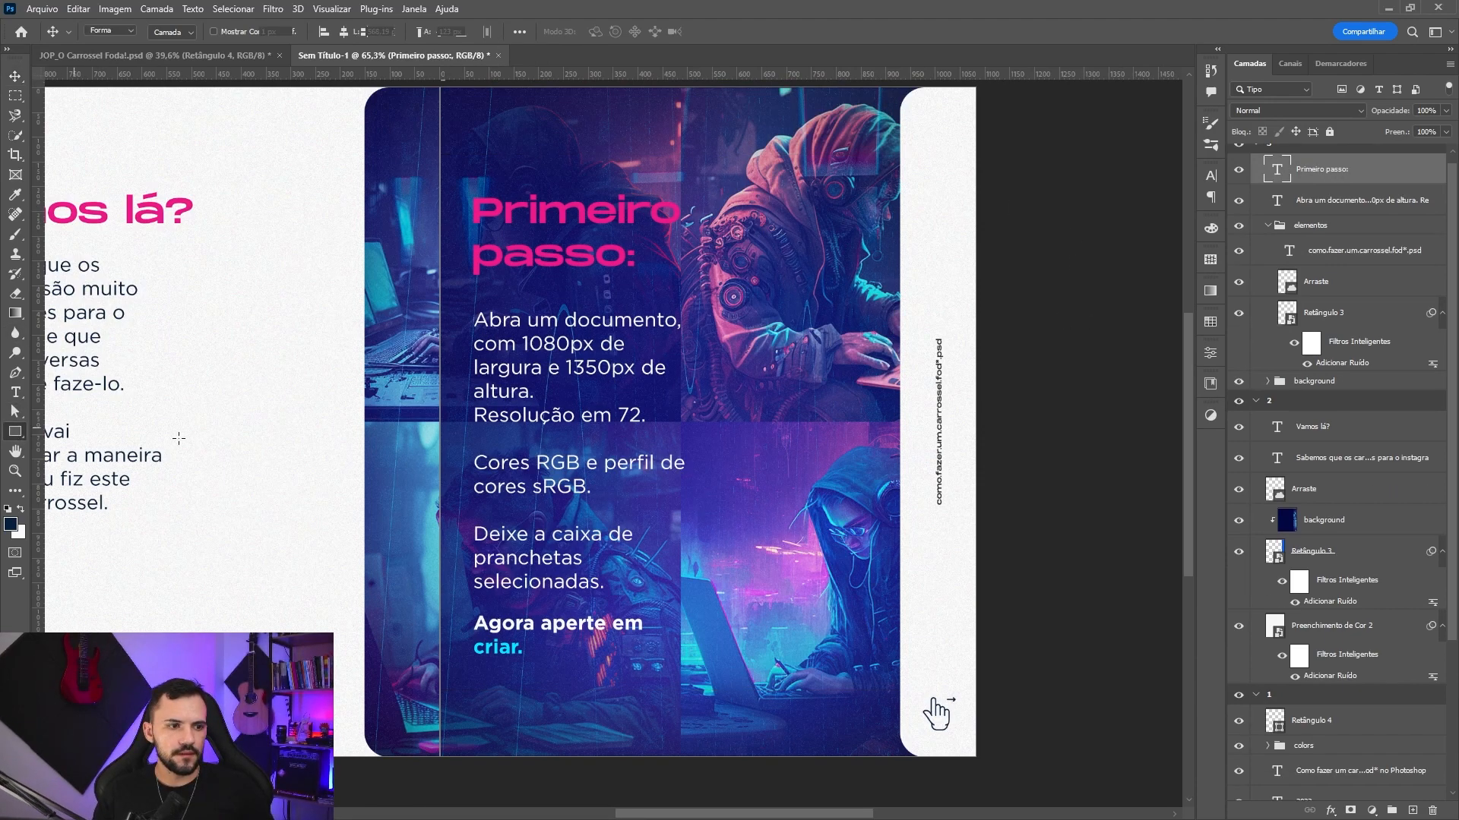
left_click_drag(803, 270, 926, 601)
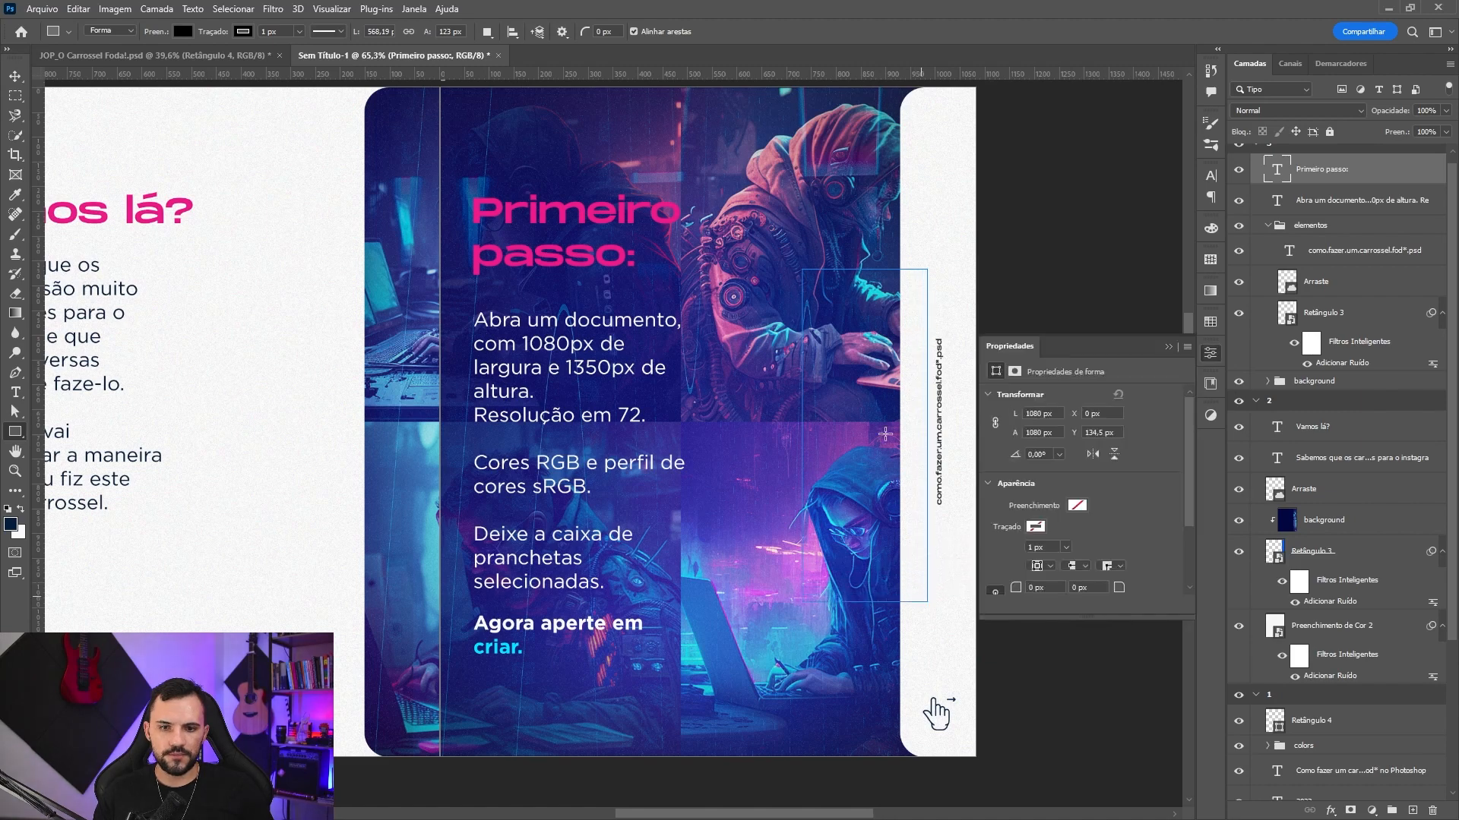
left_click(1036, 528)
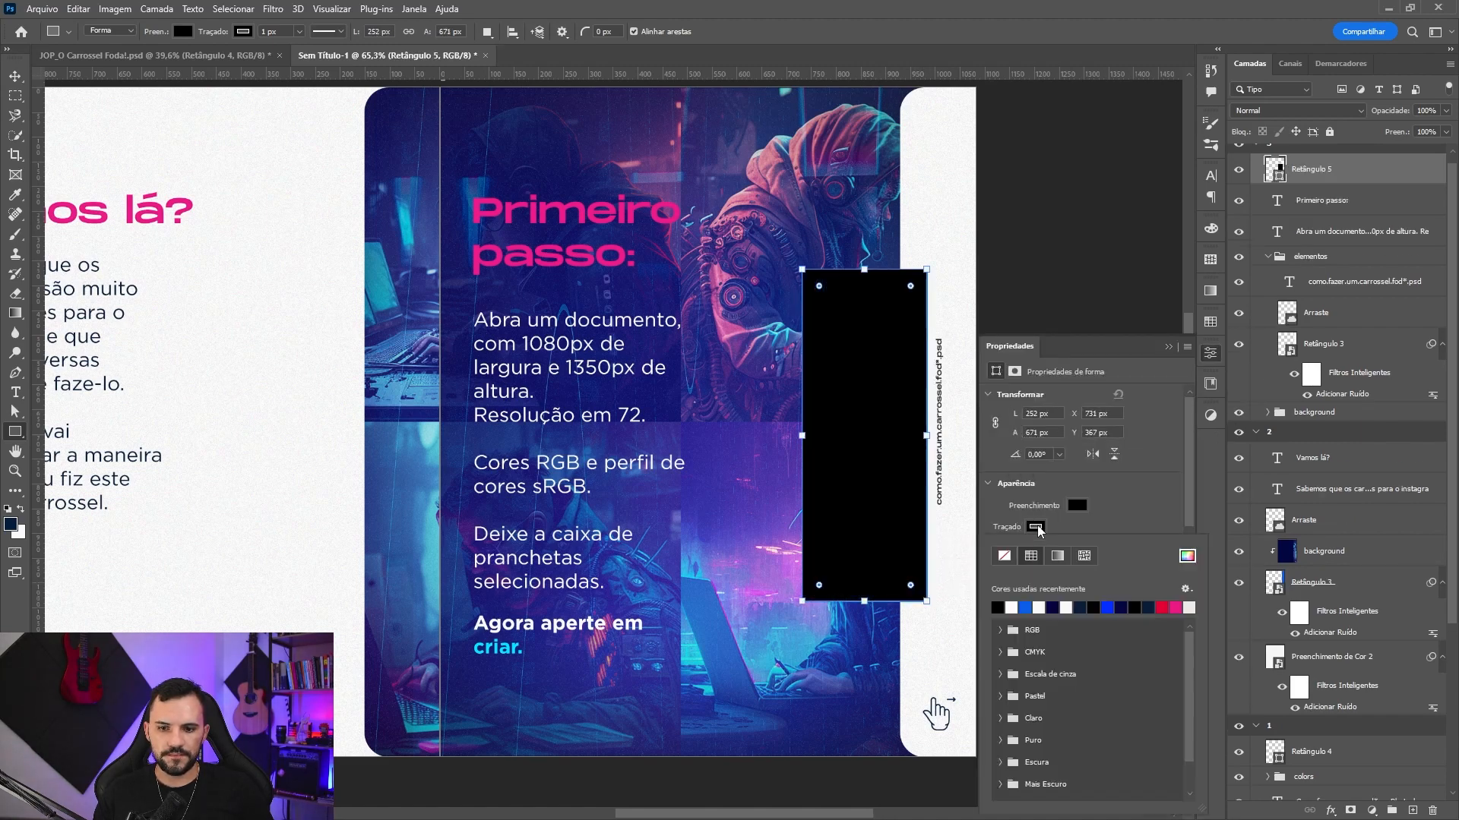
left_click(1005, 555)
left_click(1141, 488)
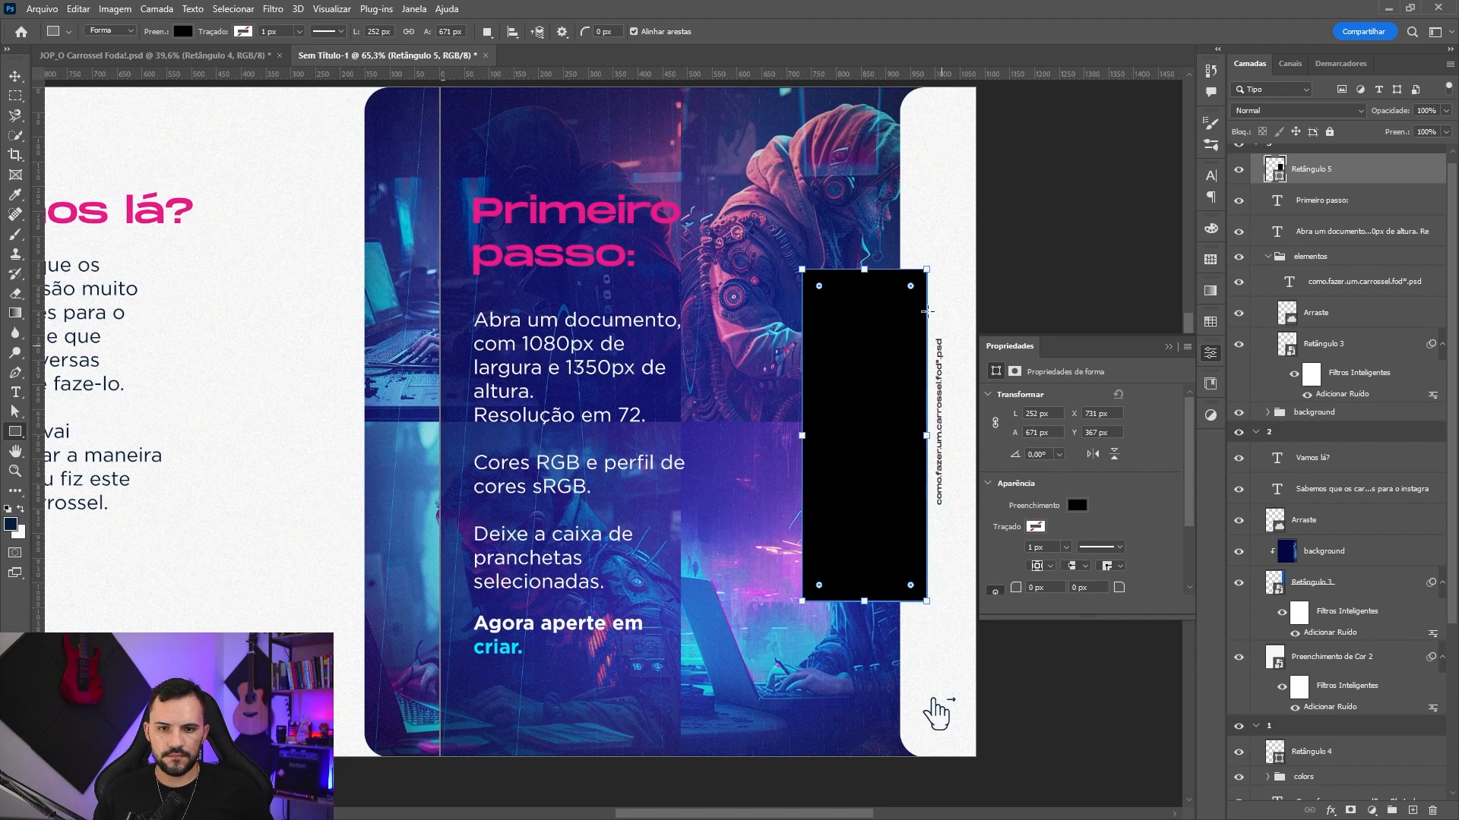
- Round the black rectangle's corners to about 35 px and widen it to about 286 px
left_click_drag(909, 288, 908, 297)
left_click_drag(805, 438, 787, 444)
key("v")
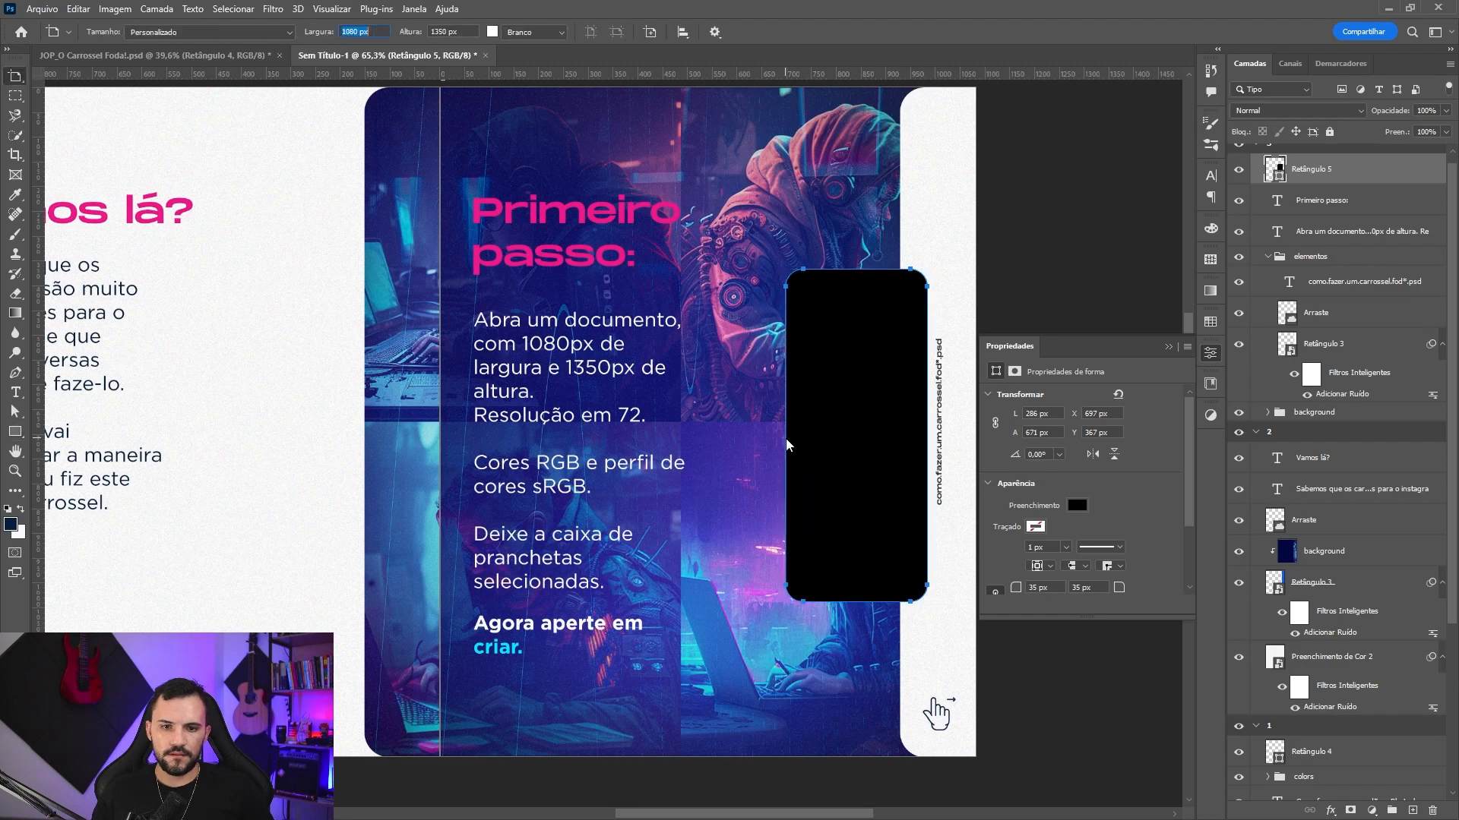
key("v")
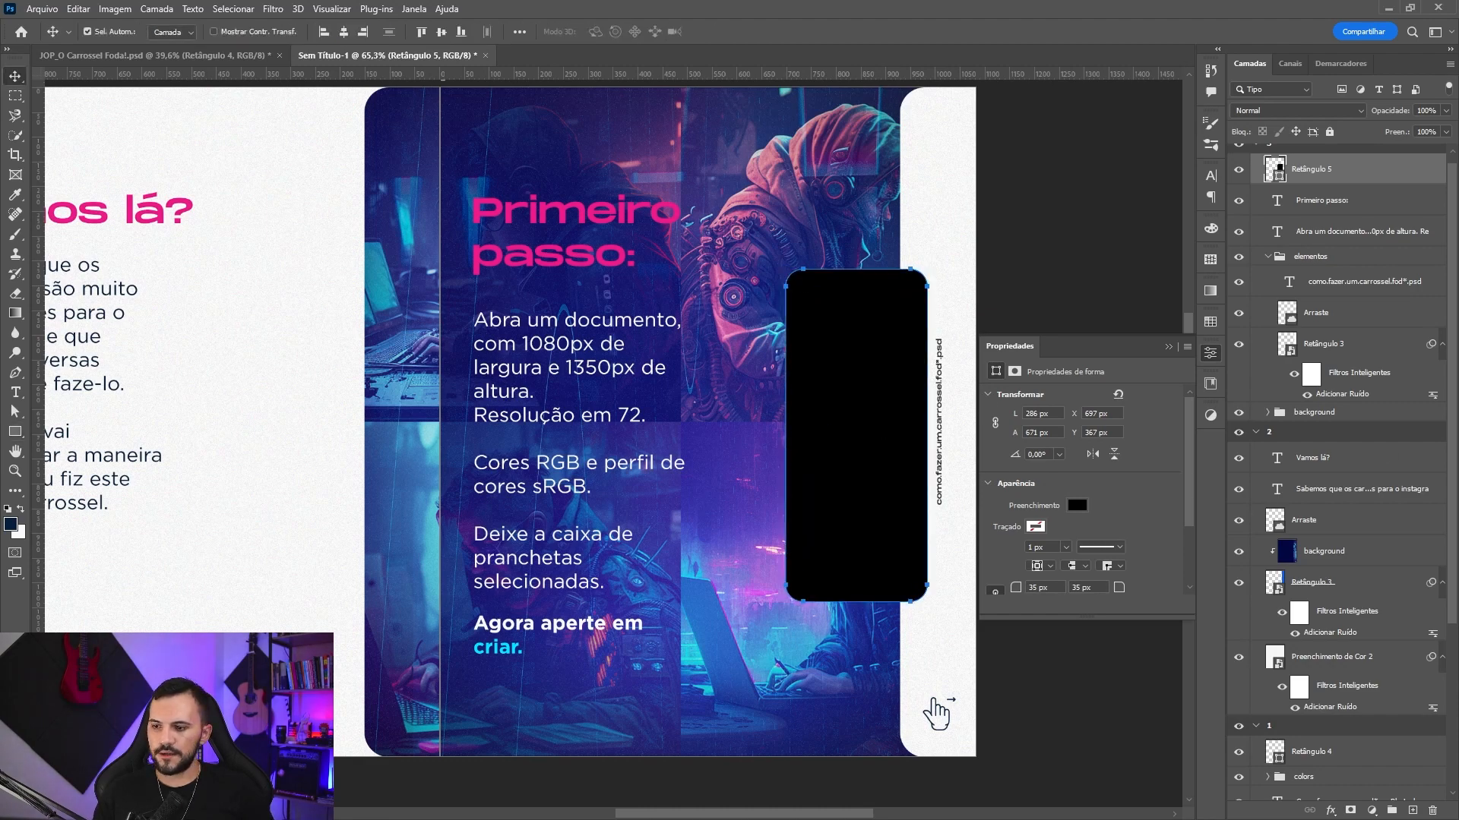
- Place the 1.png settings screenshot from the links folder over the black rectangle and scale it to about 124.21%, matching the rectangle's width
key("alt+Tab")
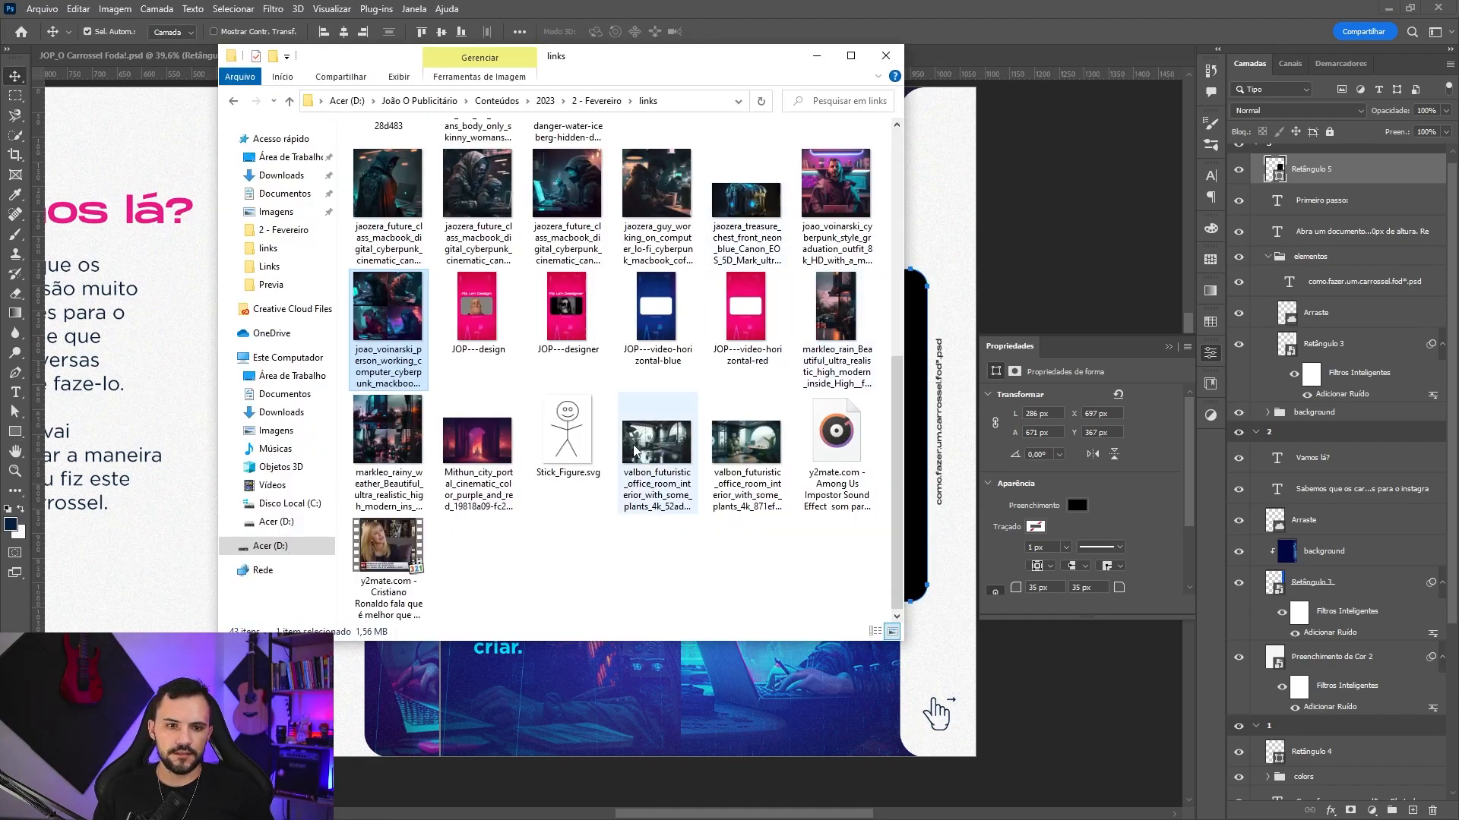
scroll(501, 376, "up", 5)
left_click(570, 156)
left_click_drag(658, 64, 344, 90)
left_click_drag(259, 197, 879, 478)
left_click_drag(721, 391, 879, 391)
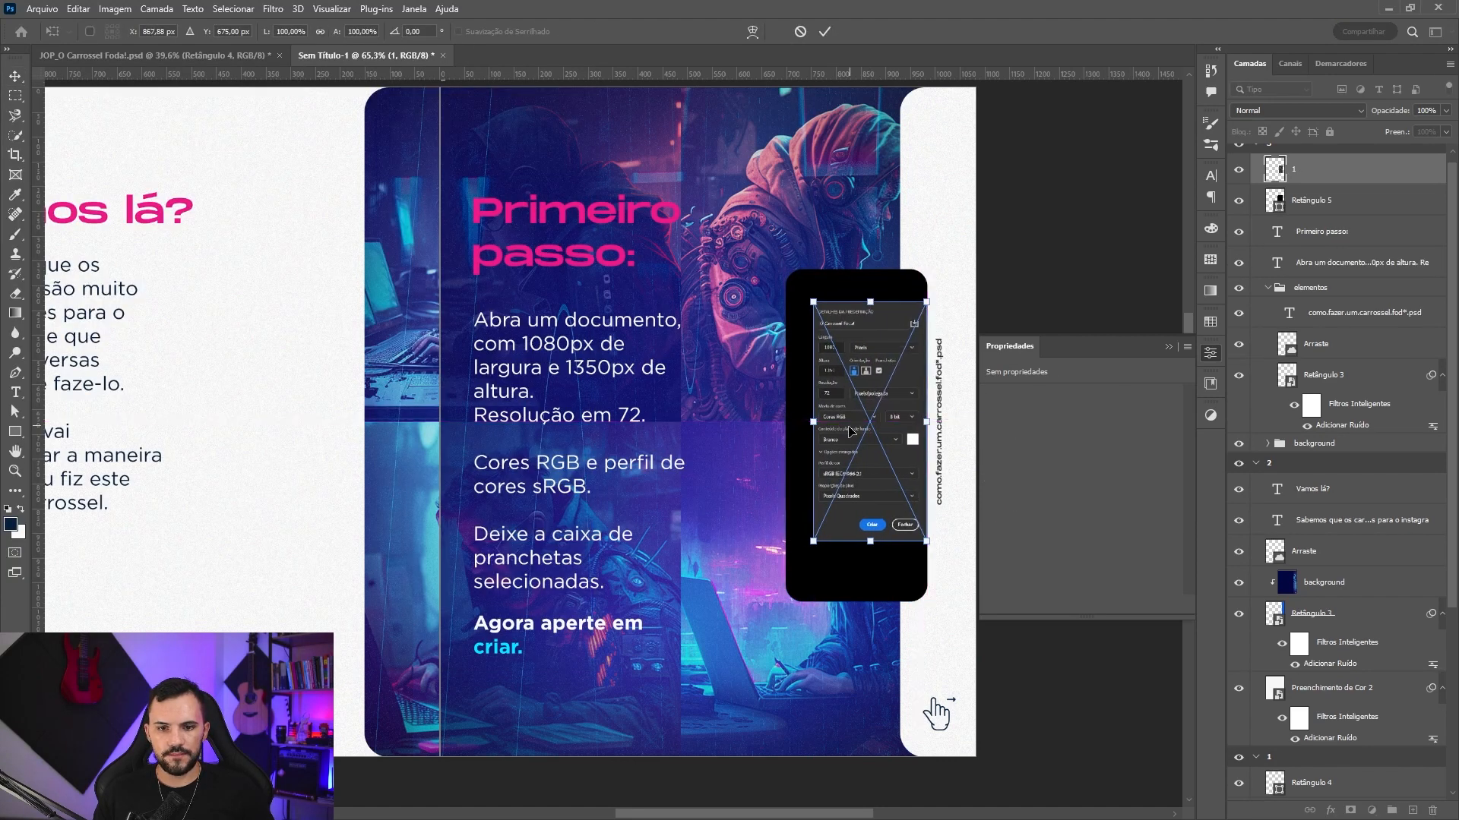
left_click_drag(813, 423, 785, 423)
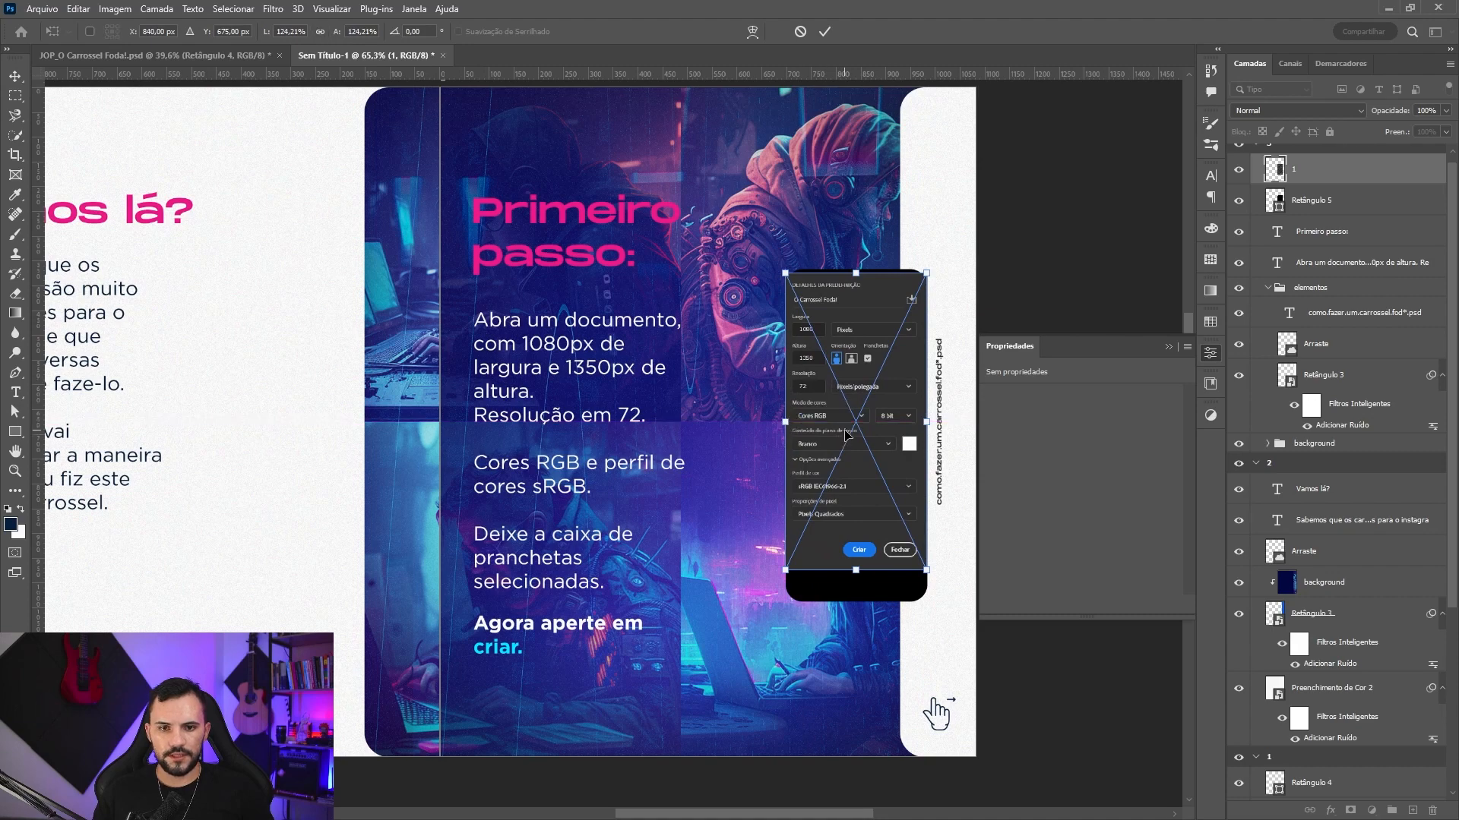
key("Return")
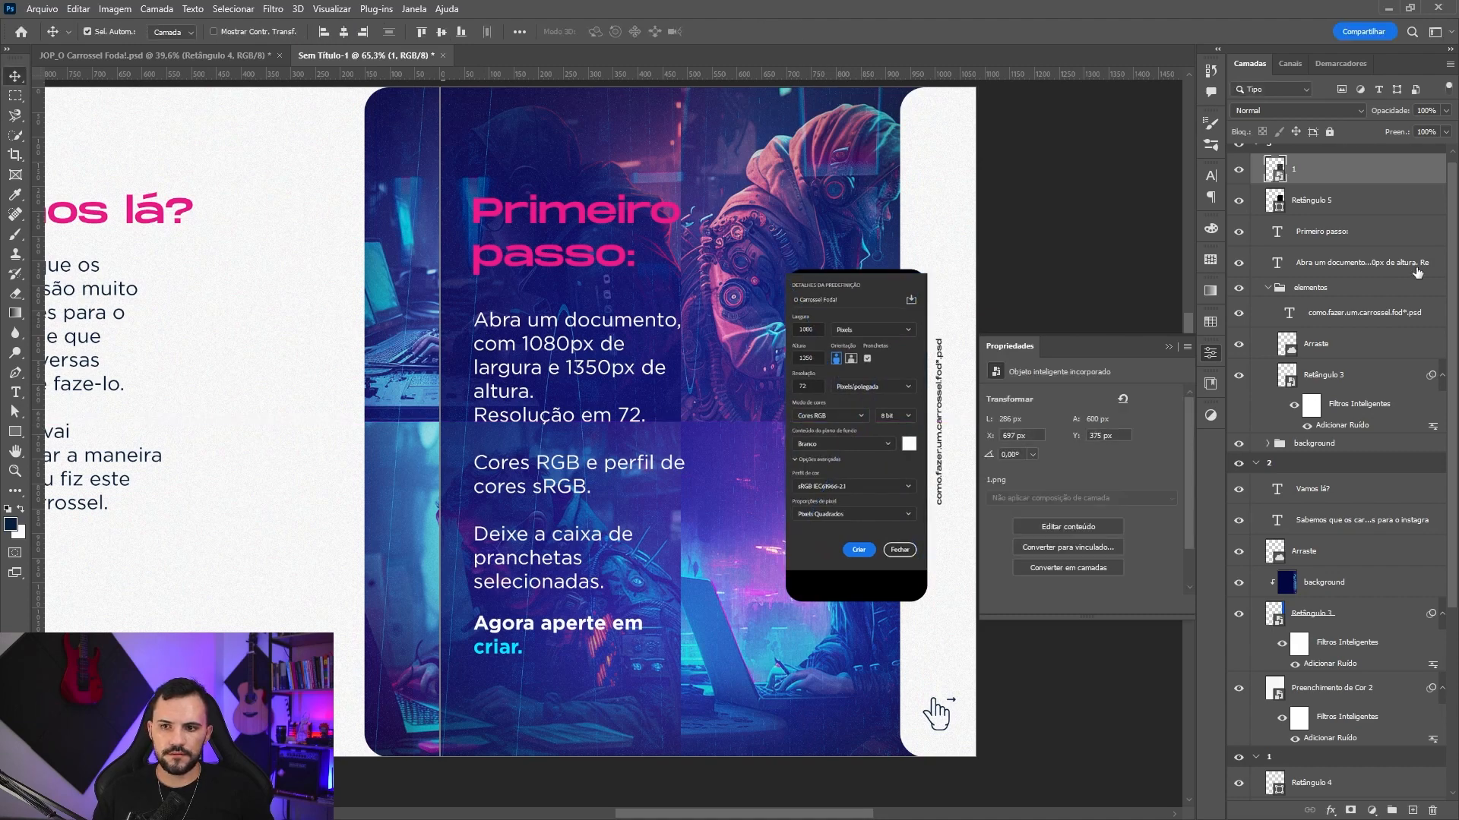
- Clip the screenshot to the rounded rectangle and enlarge it to about 138.92%, nudging it sideways to cover the shape
left_click(1282, 177, "alt")
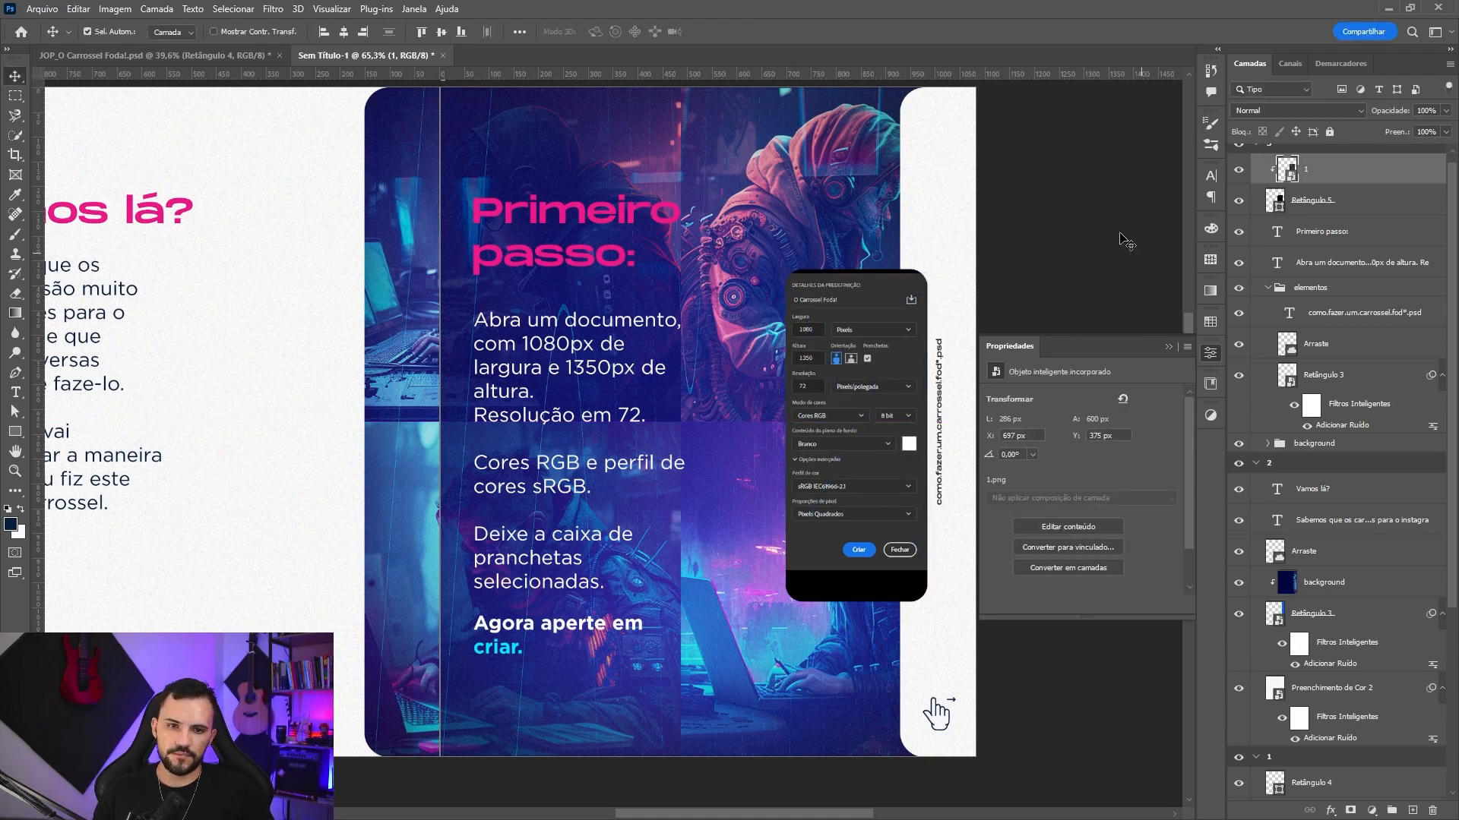
key("ctrl+t")
left_click_drag(855, 272, 856, 269)
left_click_drag(858, 579, 857, 602)
key("shift+Right")
key("shift+Right")
key("shift+Left")
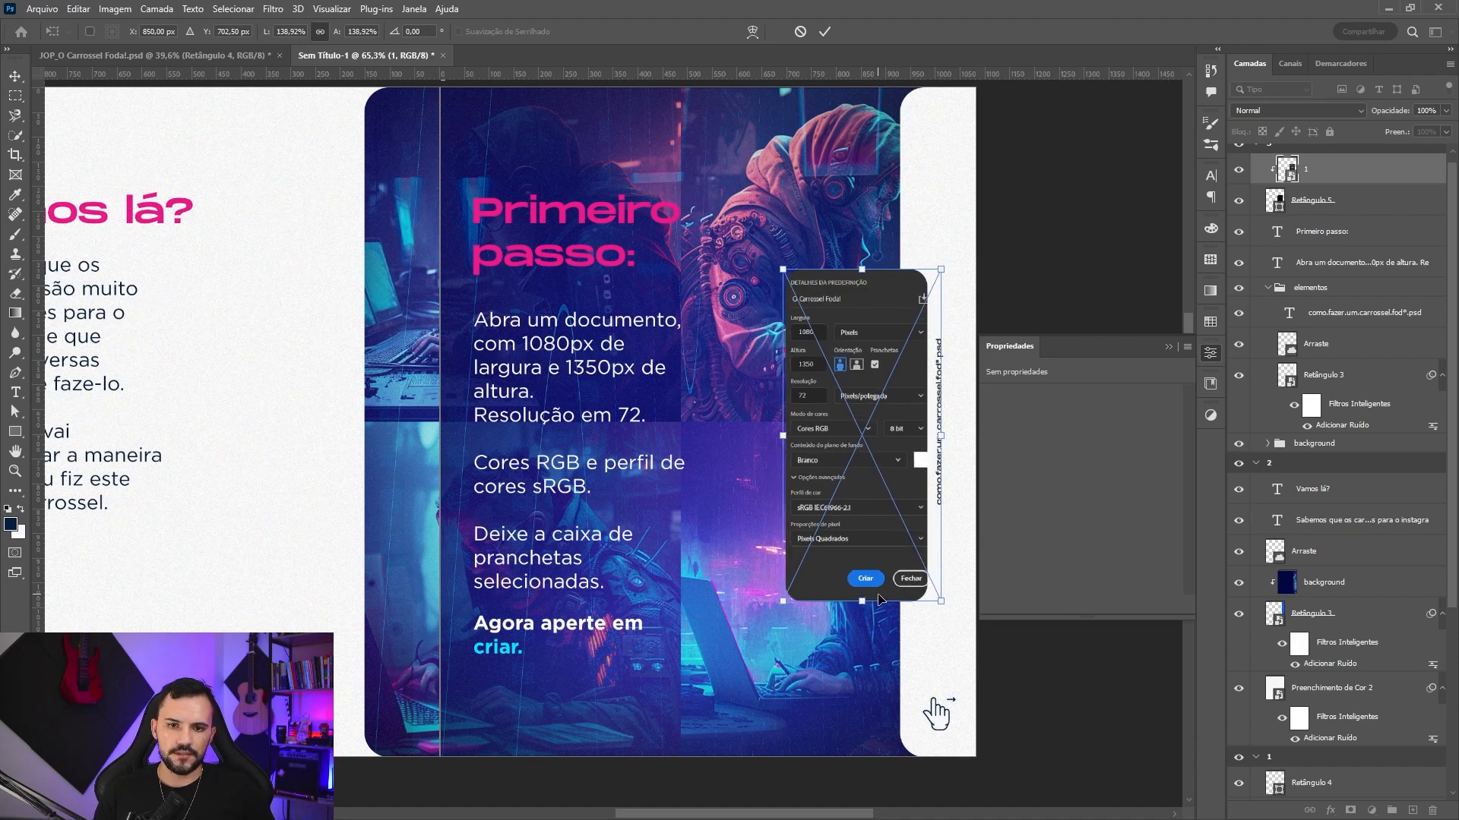
key("Return")
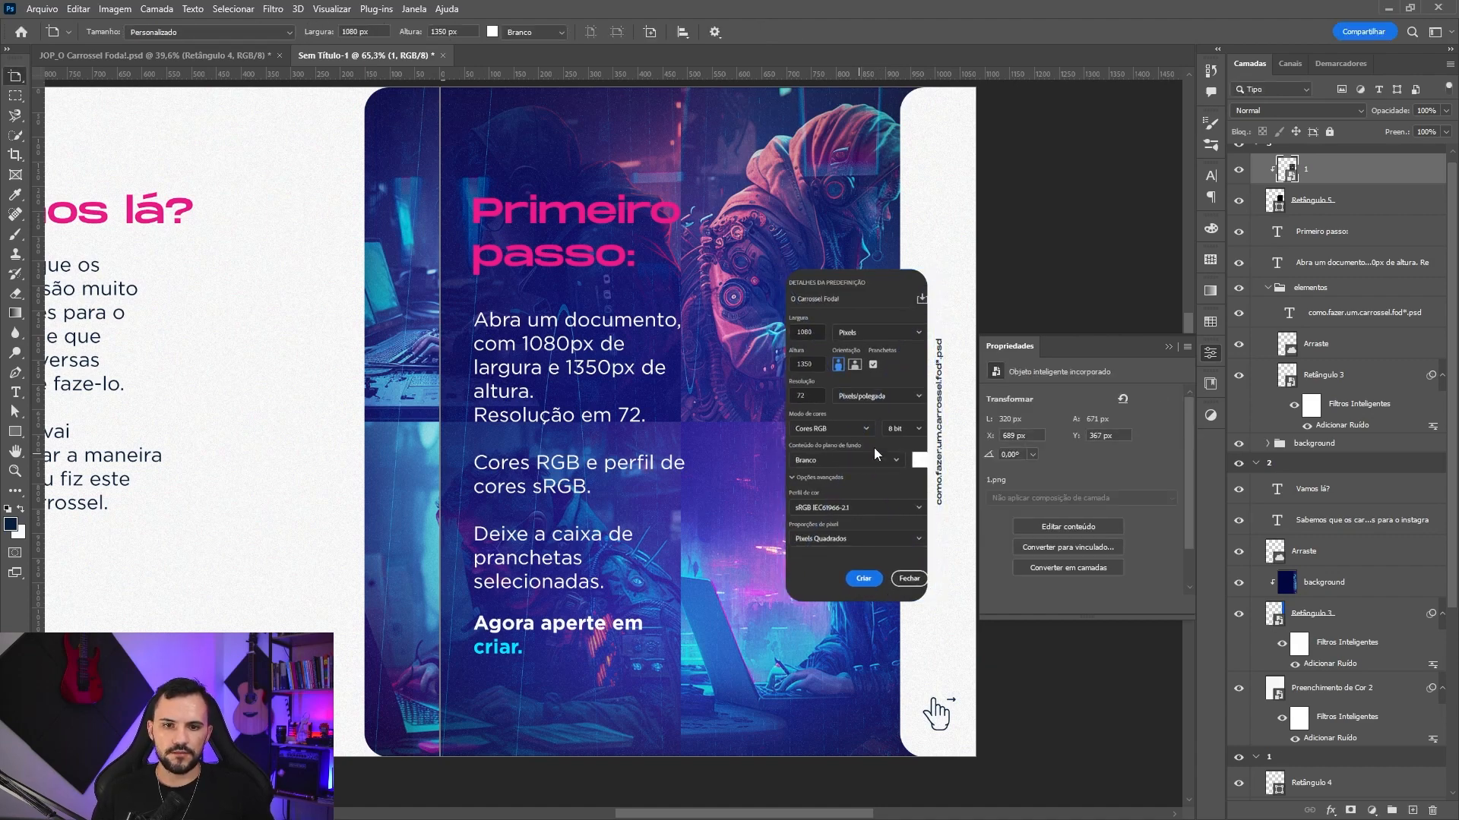
- Group the screenshot with its rounded rectangle and name the group imagem
left_click(1169, 347)
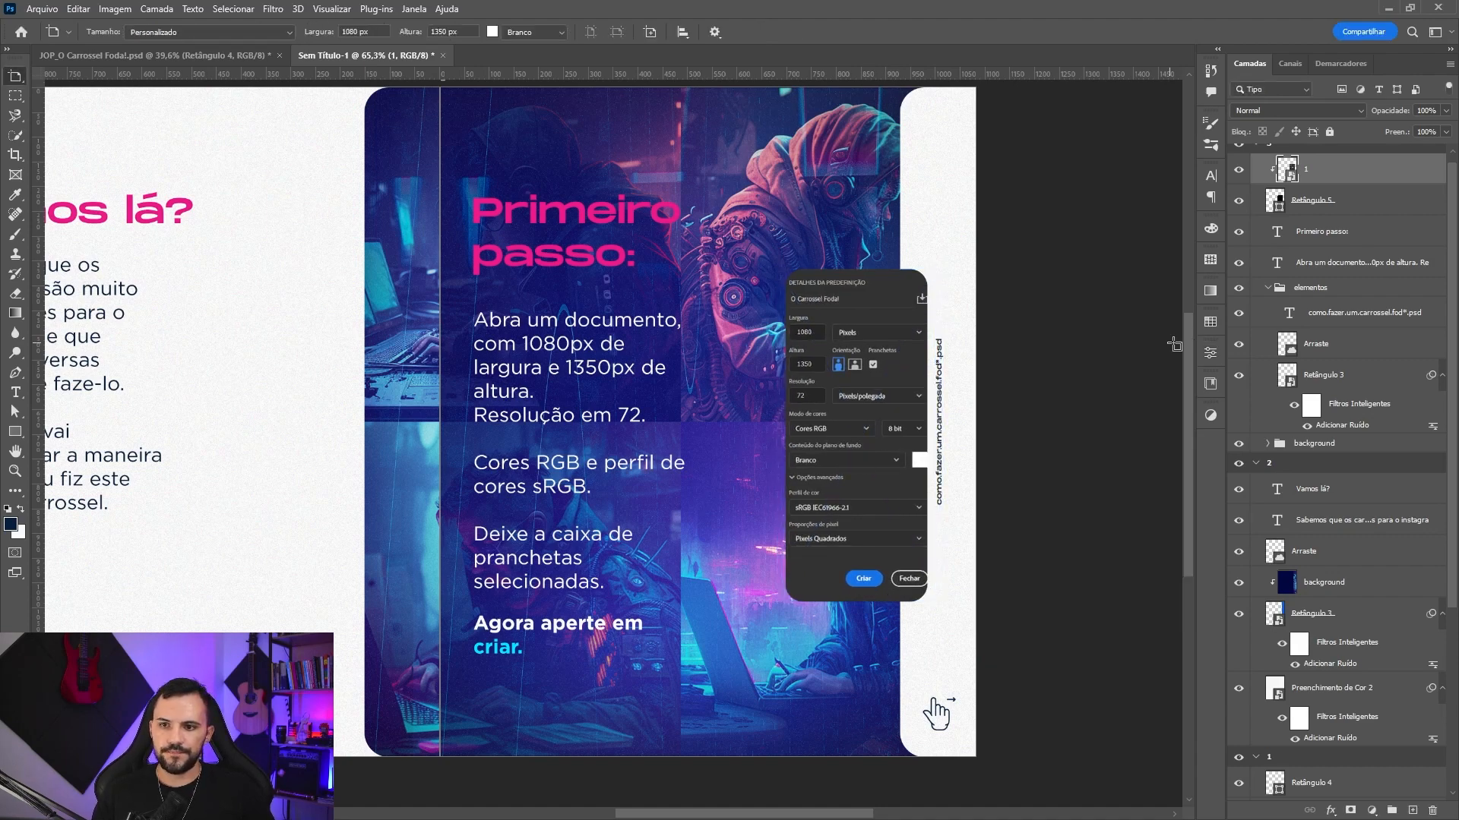
left_click(1321, 210, "shift")
key("ctrl+g")
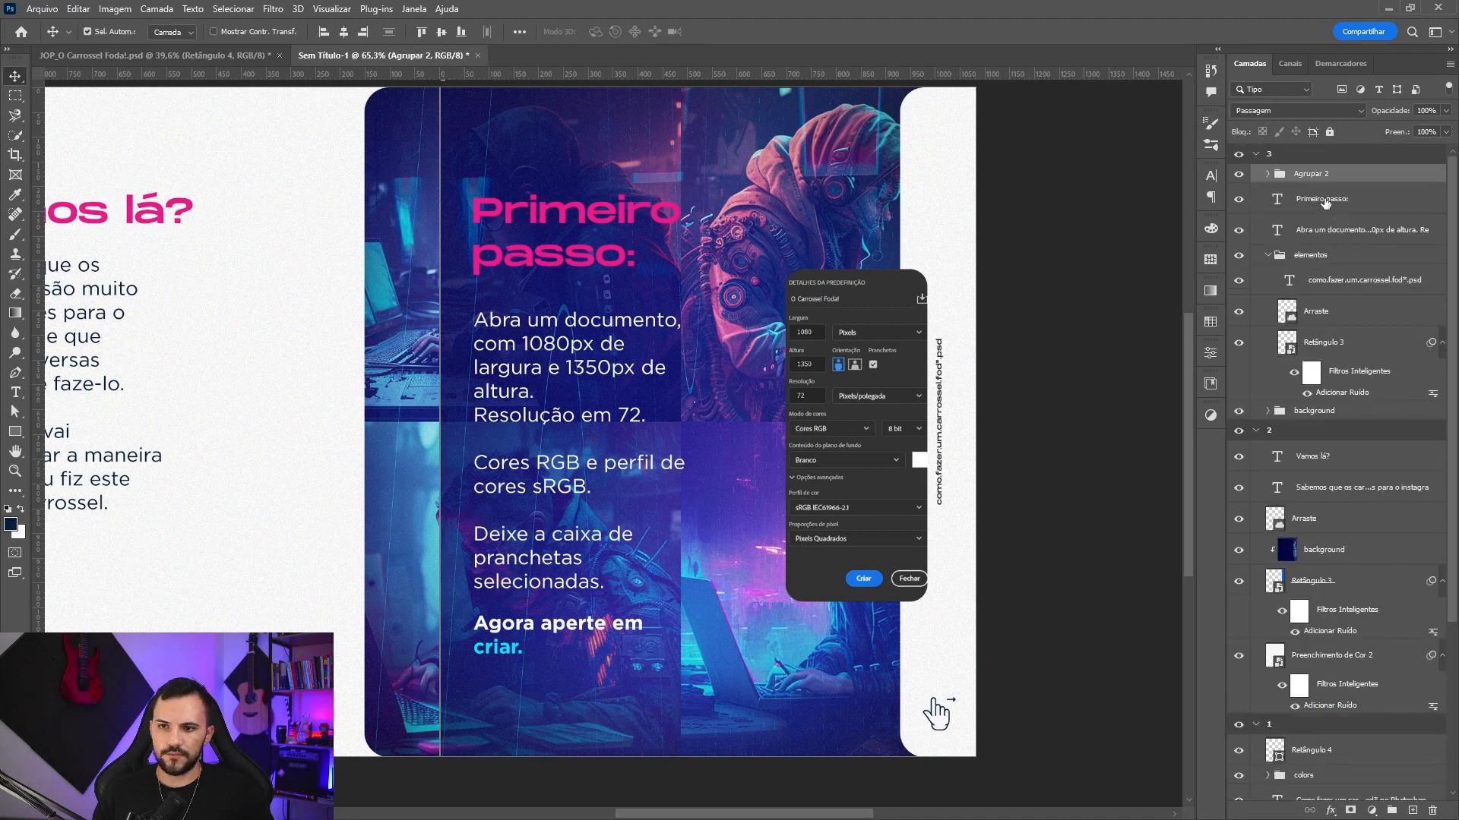
double_click(1319, 175)
type("imagem")
key("Return")
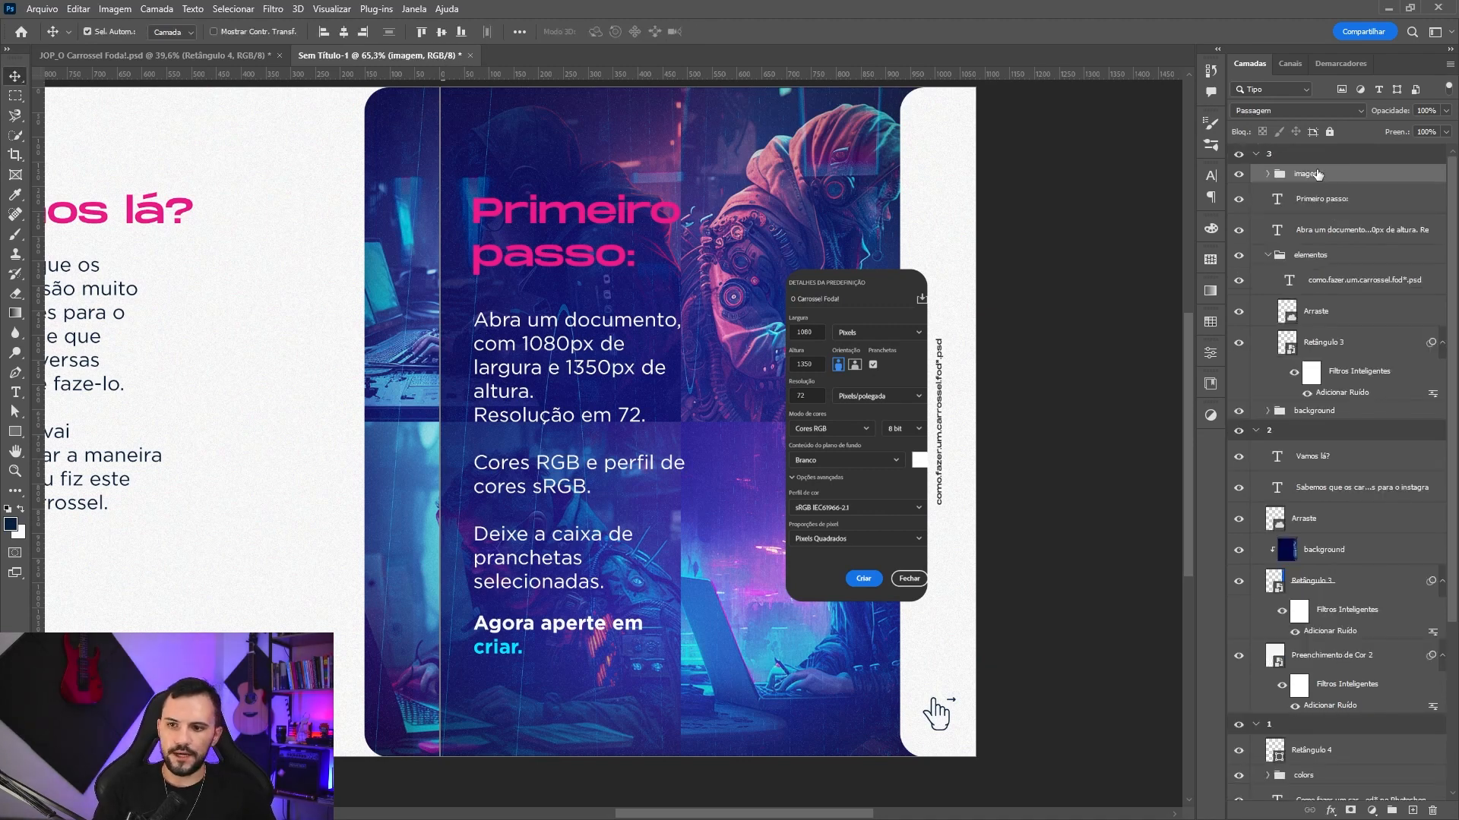
- Reorder artboard 3's background group so the imagem group sits below NOISE and the white Retângulo 3 strip sits below imagem
left_click(1267, 411)
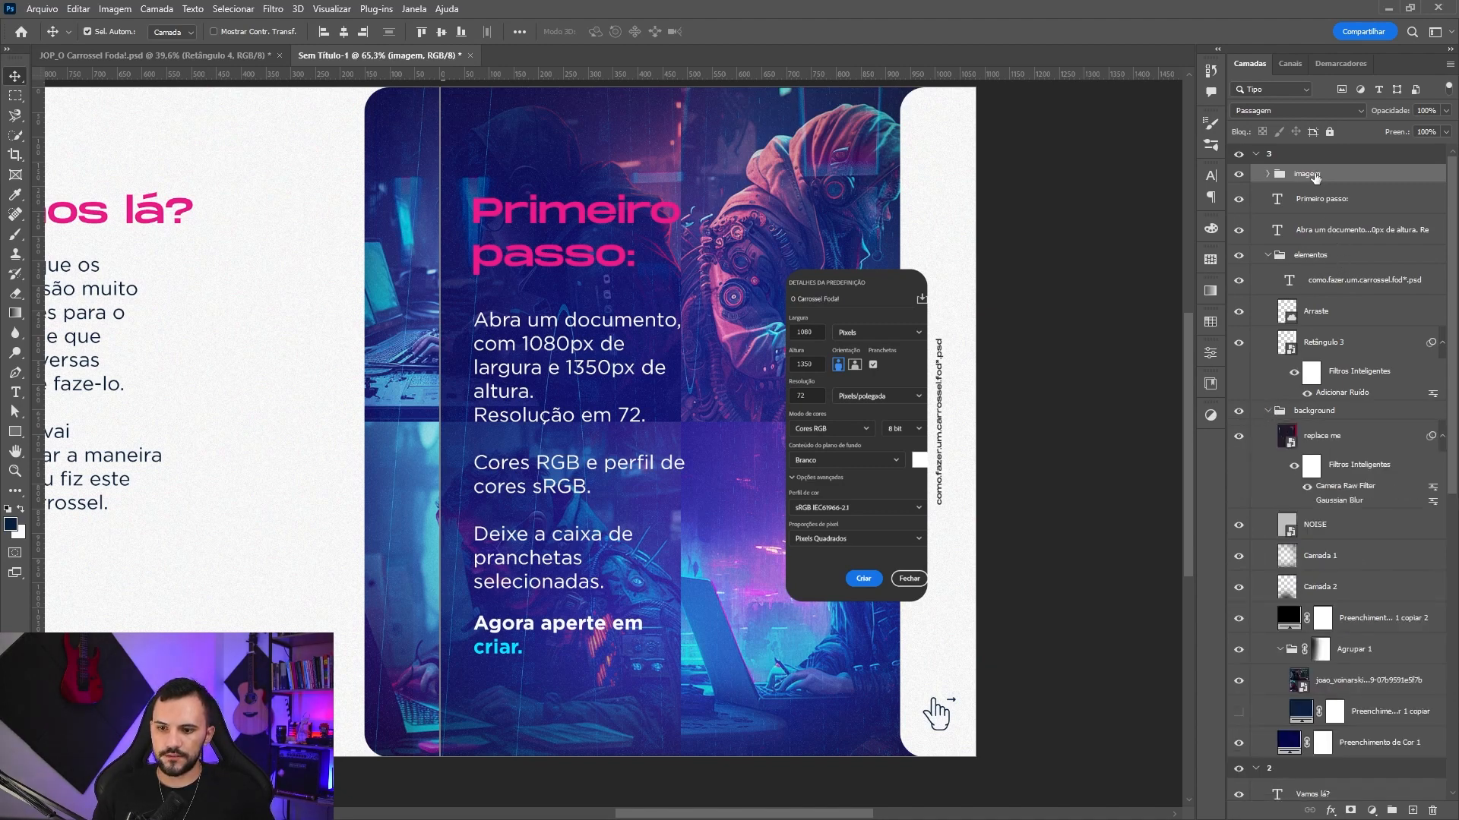
left_click_drag(1315, 177, 1324, 534)
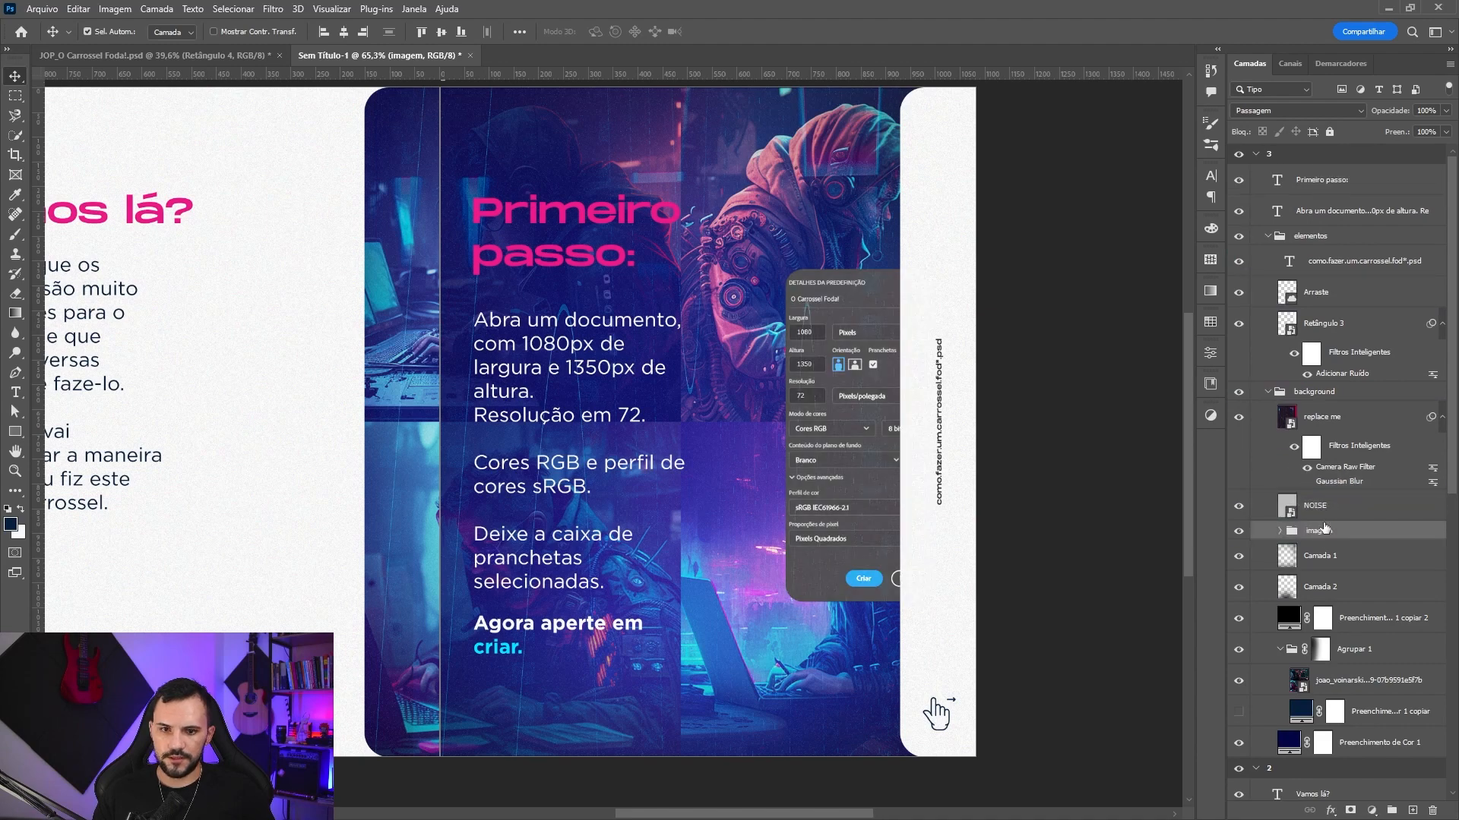
left_click(940, 268)
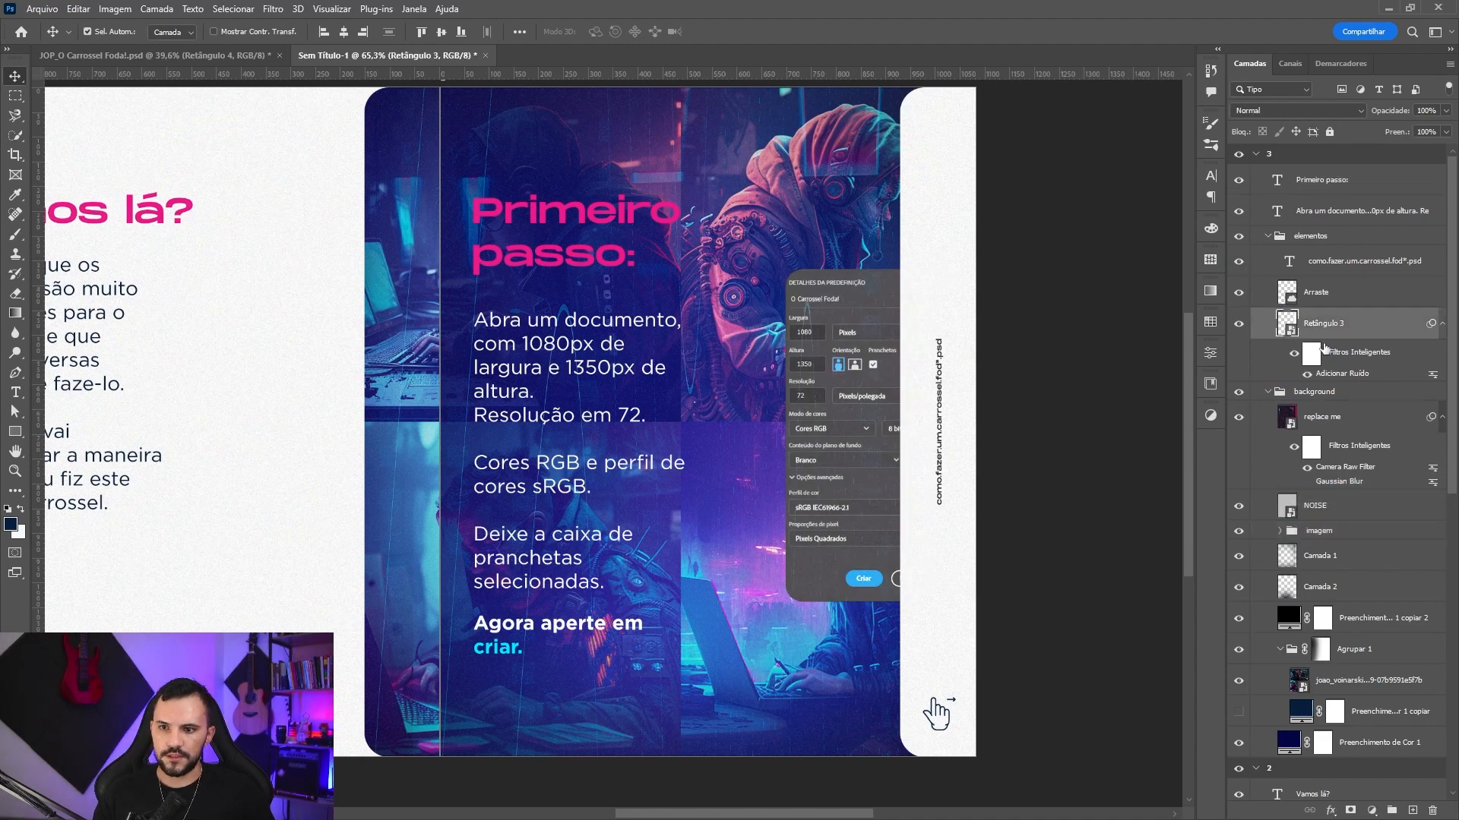
left_click_drag(1326, 331, 1304, 550)
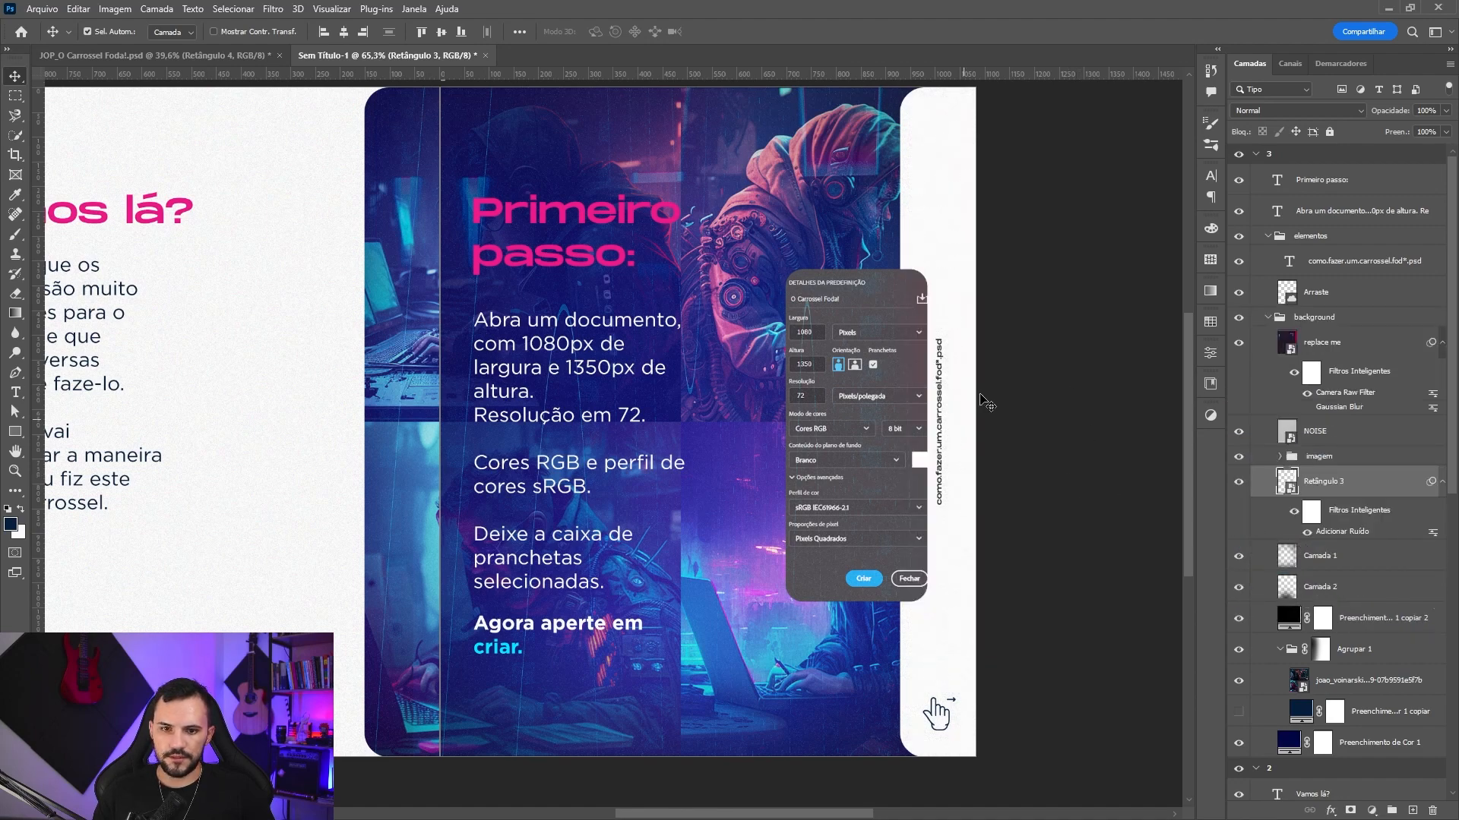
- Replace artboard 3's vertical side text with "Essa é a configuração ideal, para arquivos das redes sociais."
double_click(939, 422)
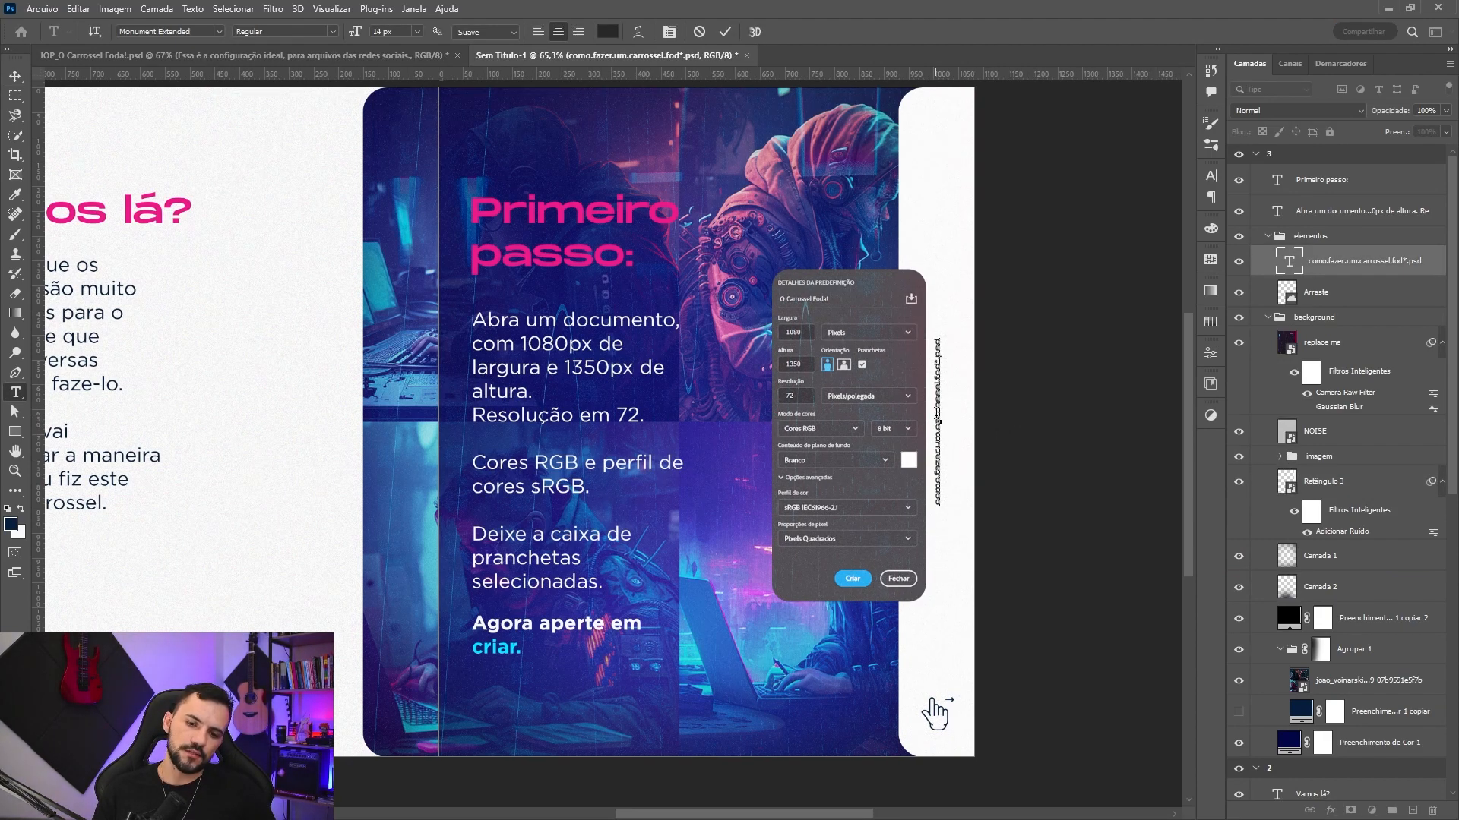
key("ctrl+a")
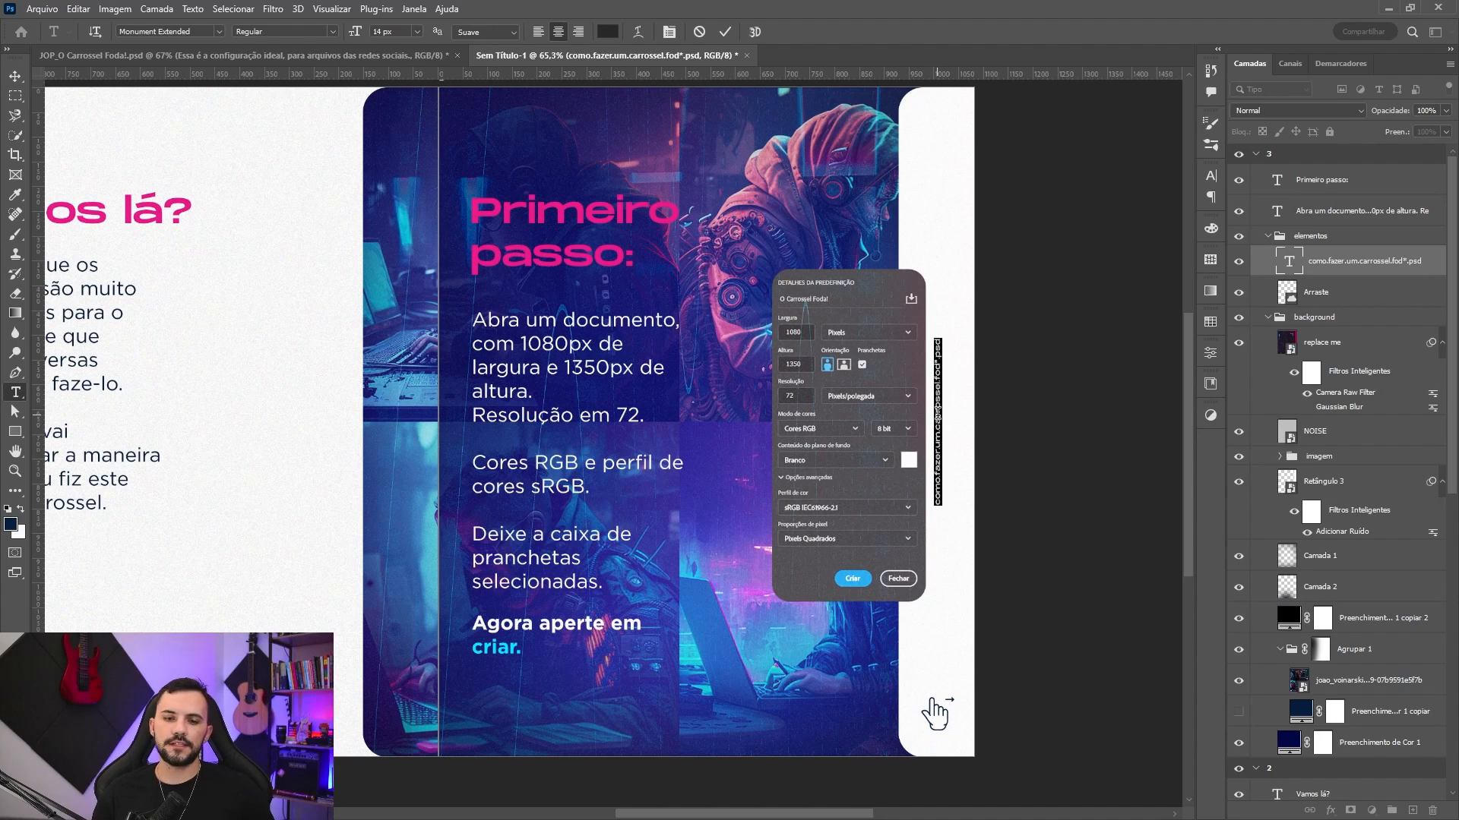
type("Essa é a configuração ideal, para arquivos das redes sociais.")
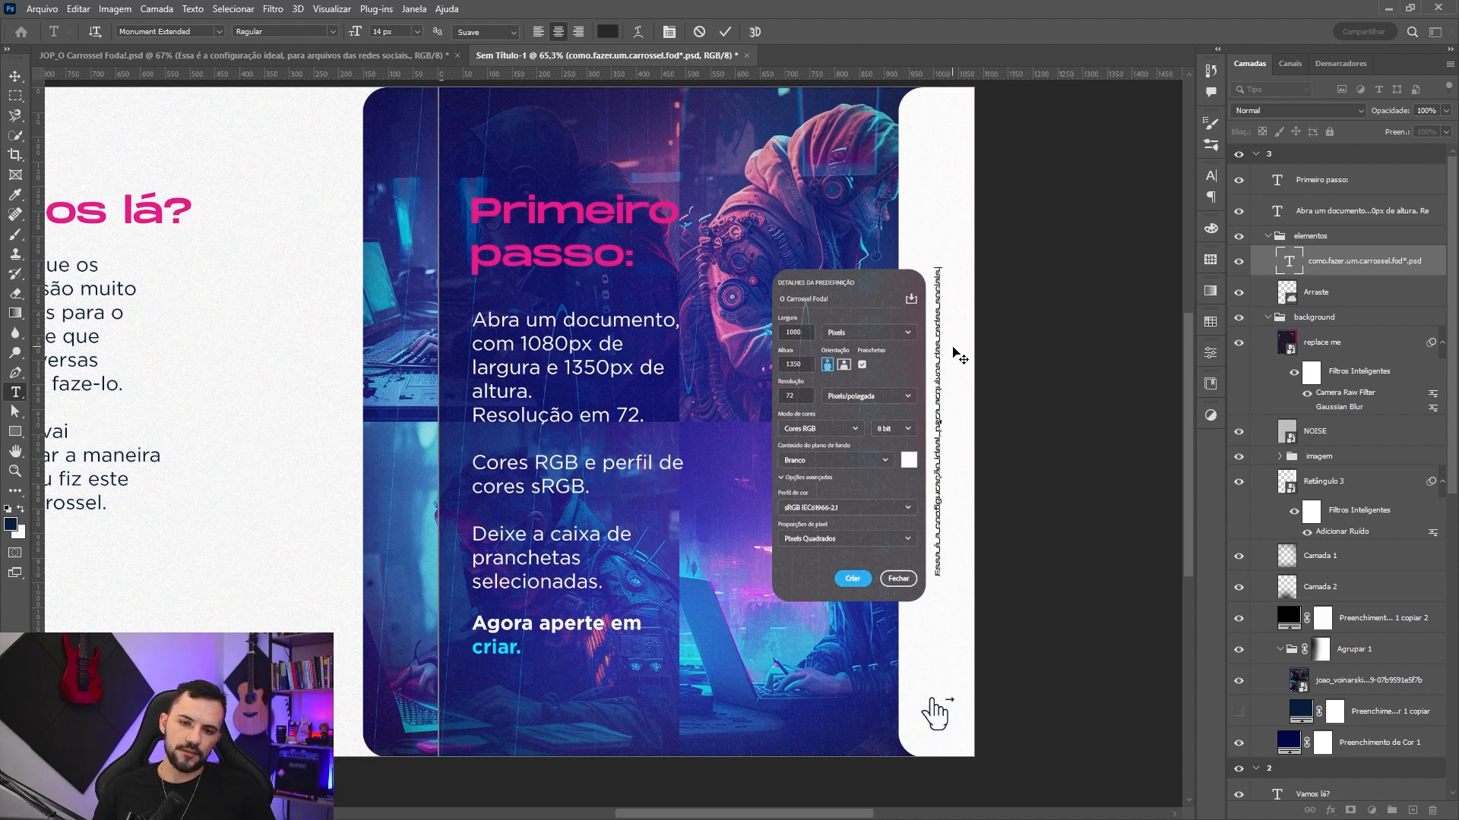
key("ctrl+Return")
key("v")
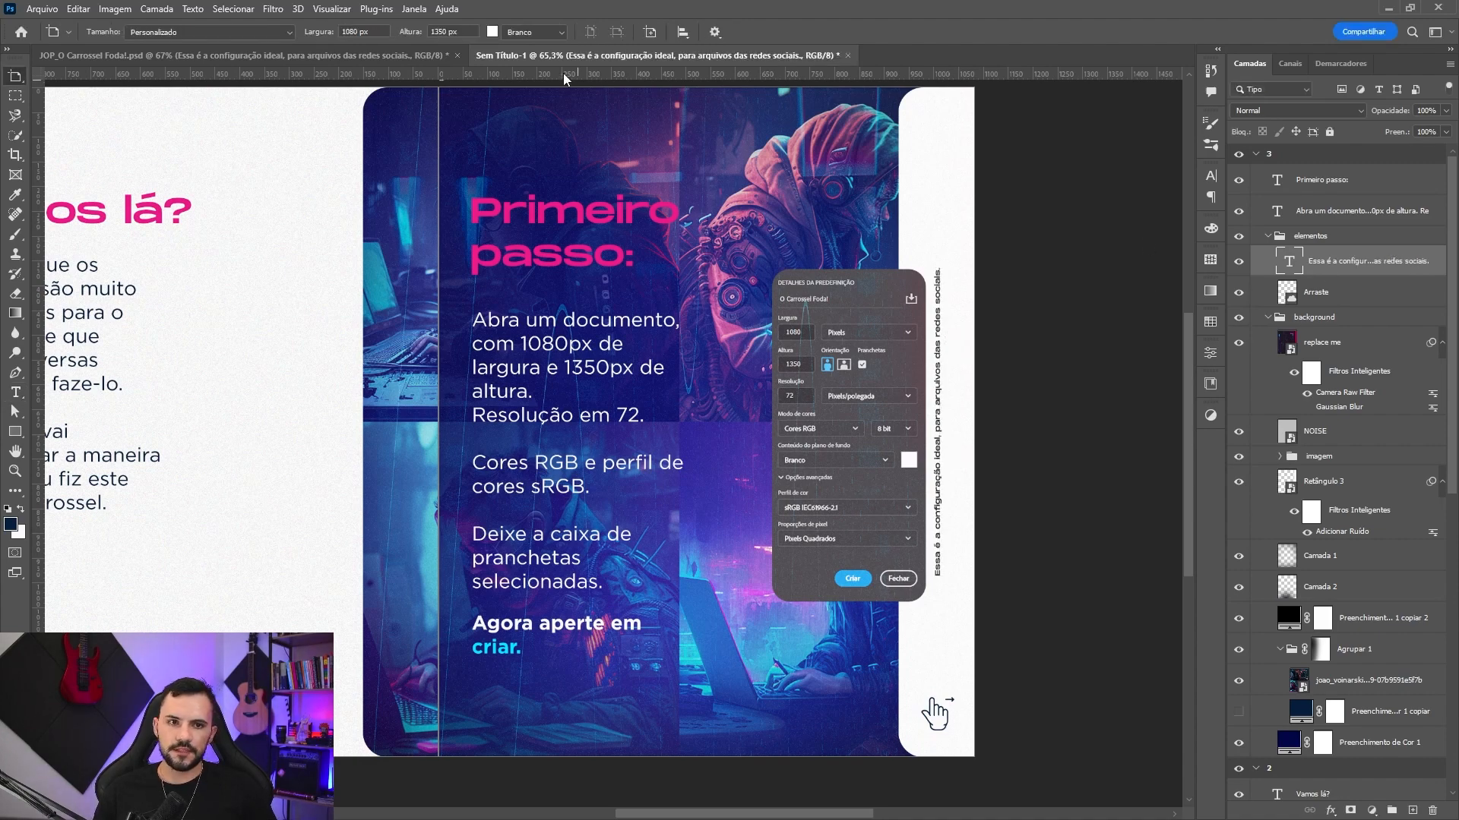
key("v")
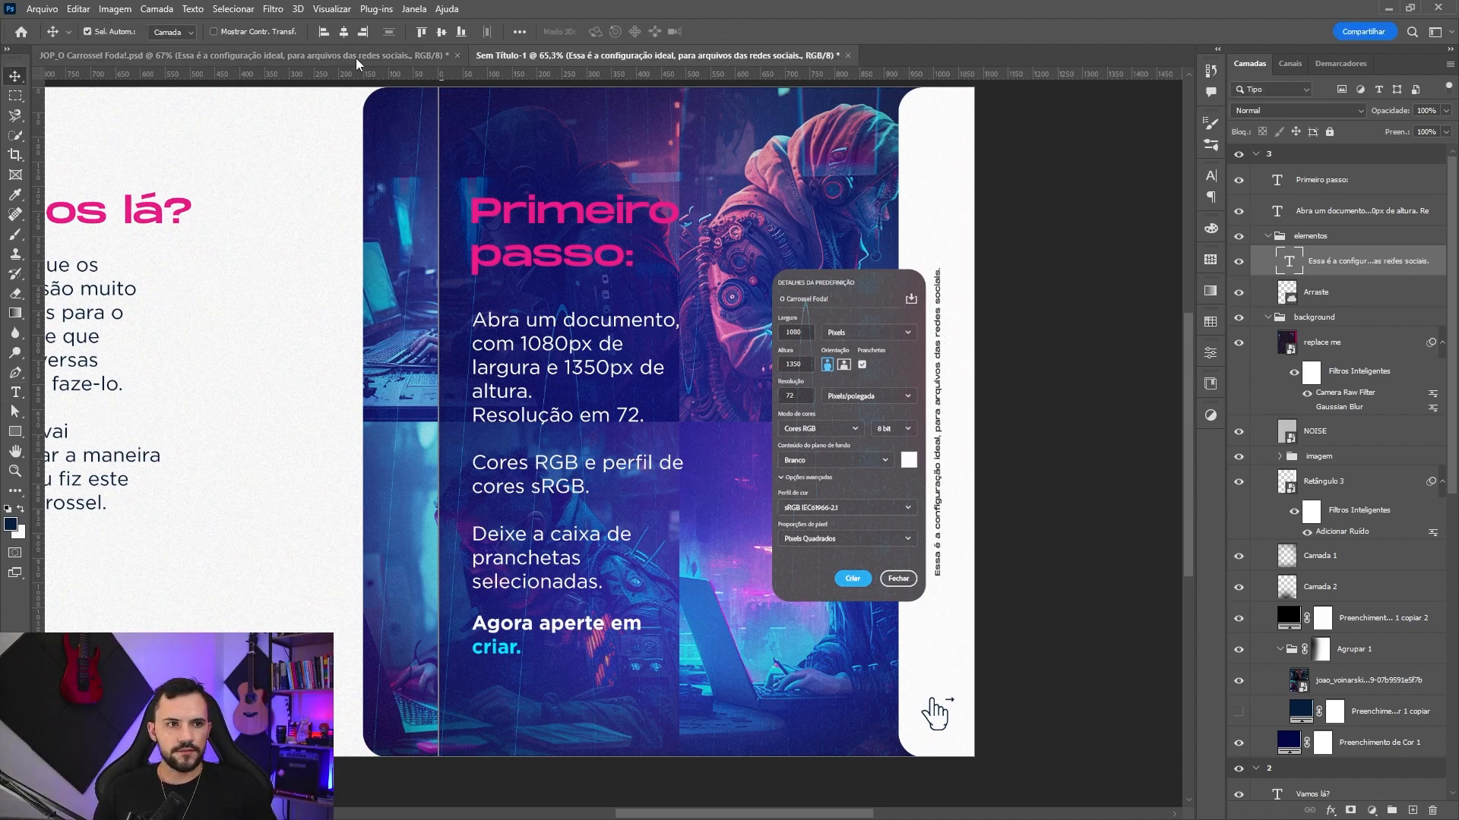
- Align the vertical side text and the imagem group to artboard 3's vertical center
left_click(444, 32)
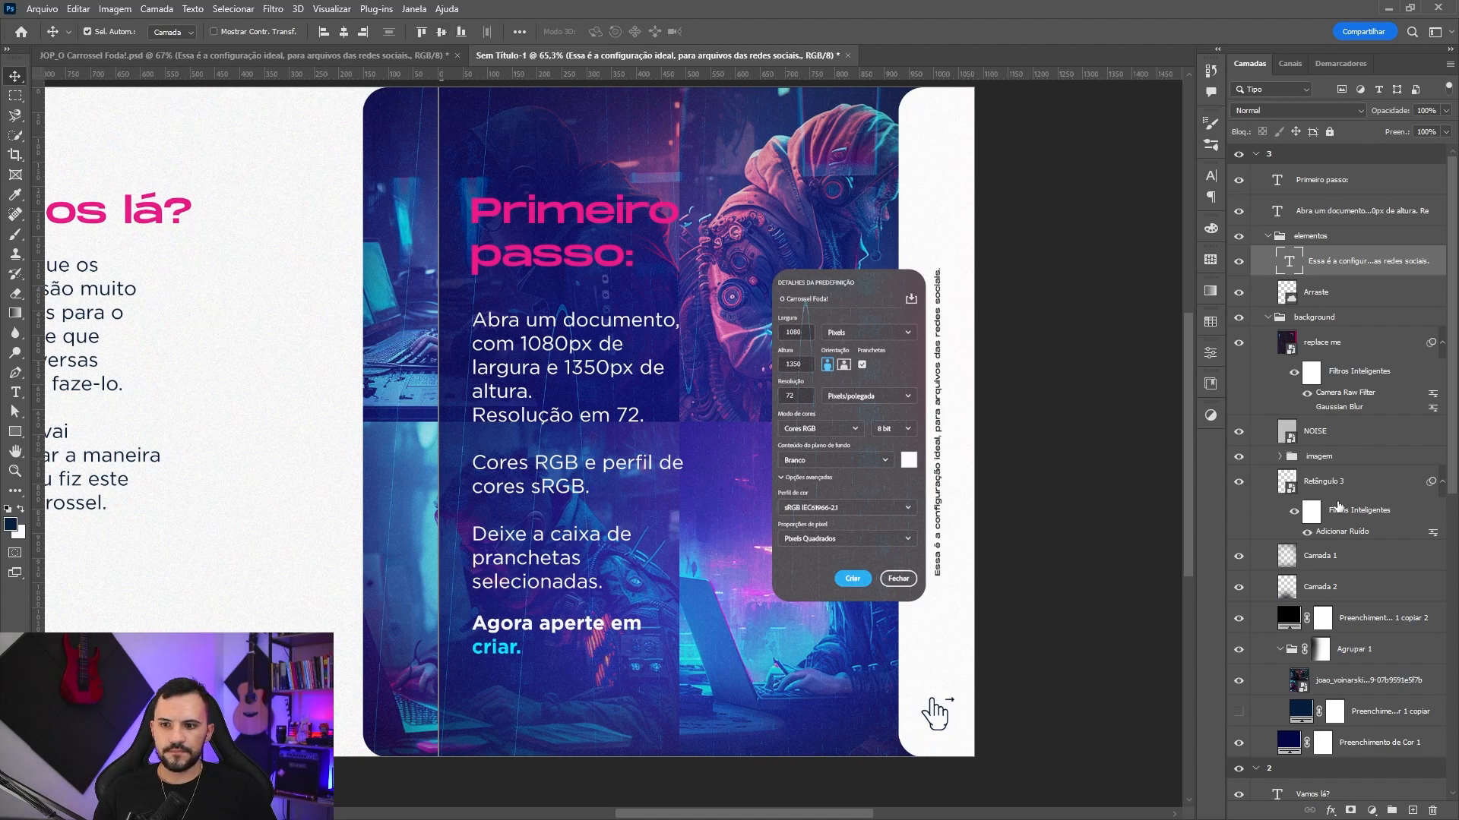
left_click(1318, 458)
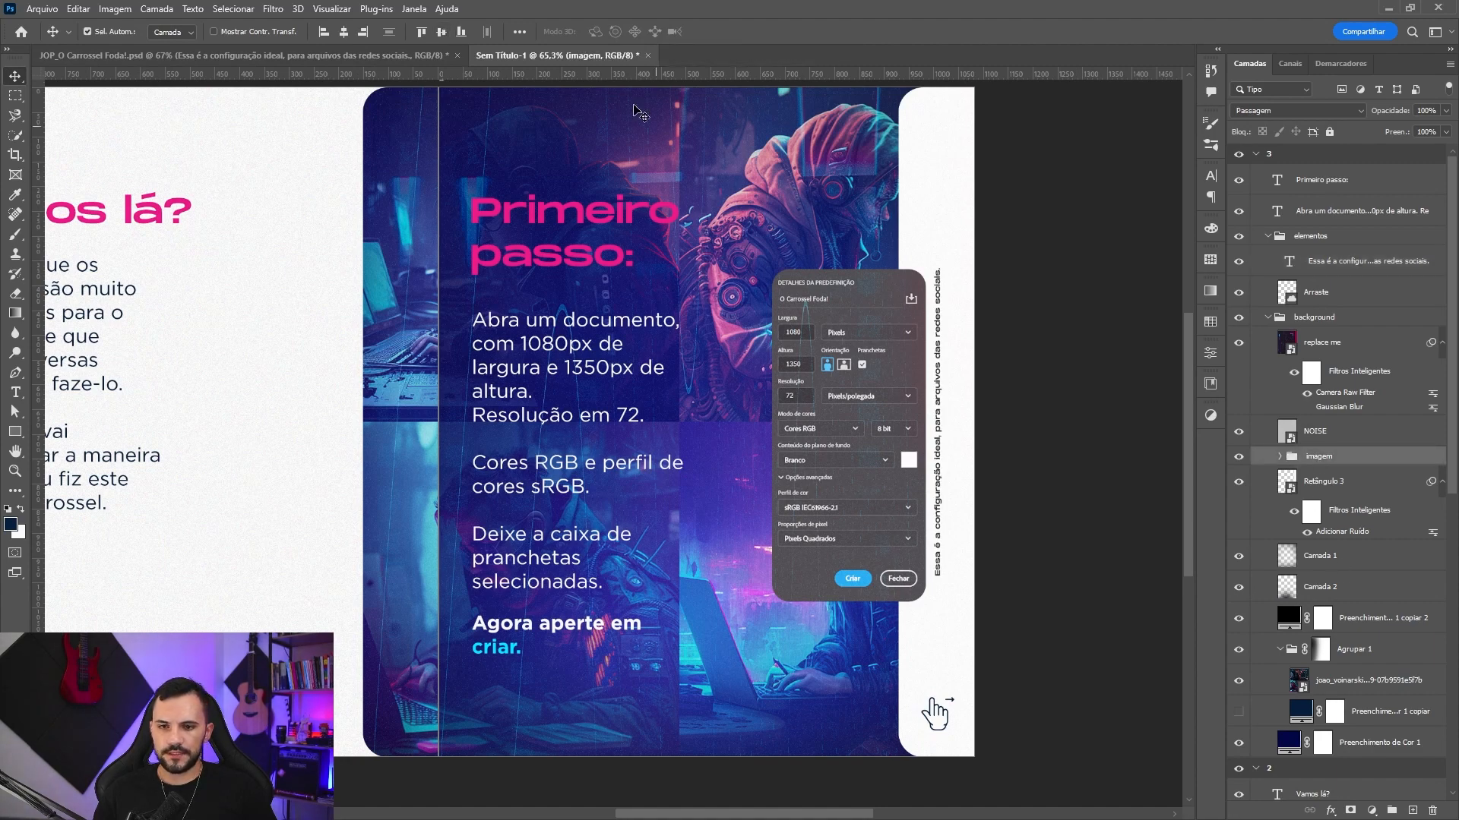
left_click(441, 35)
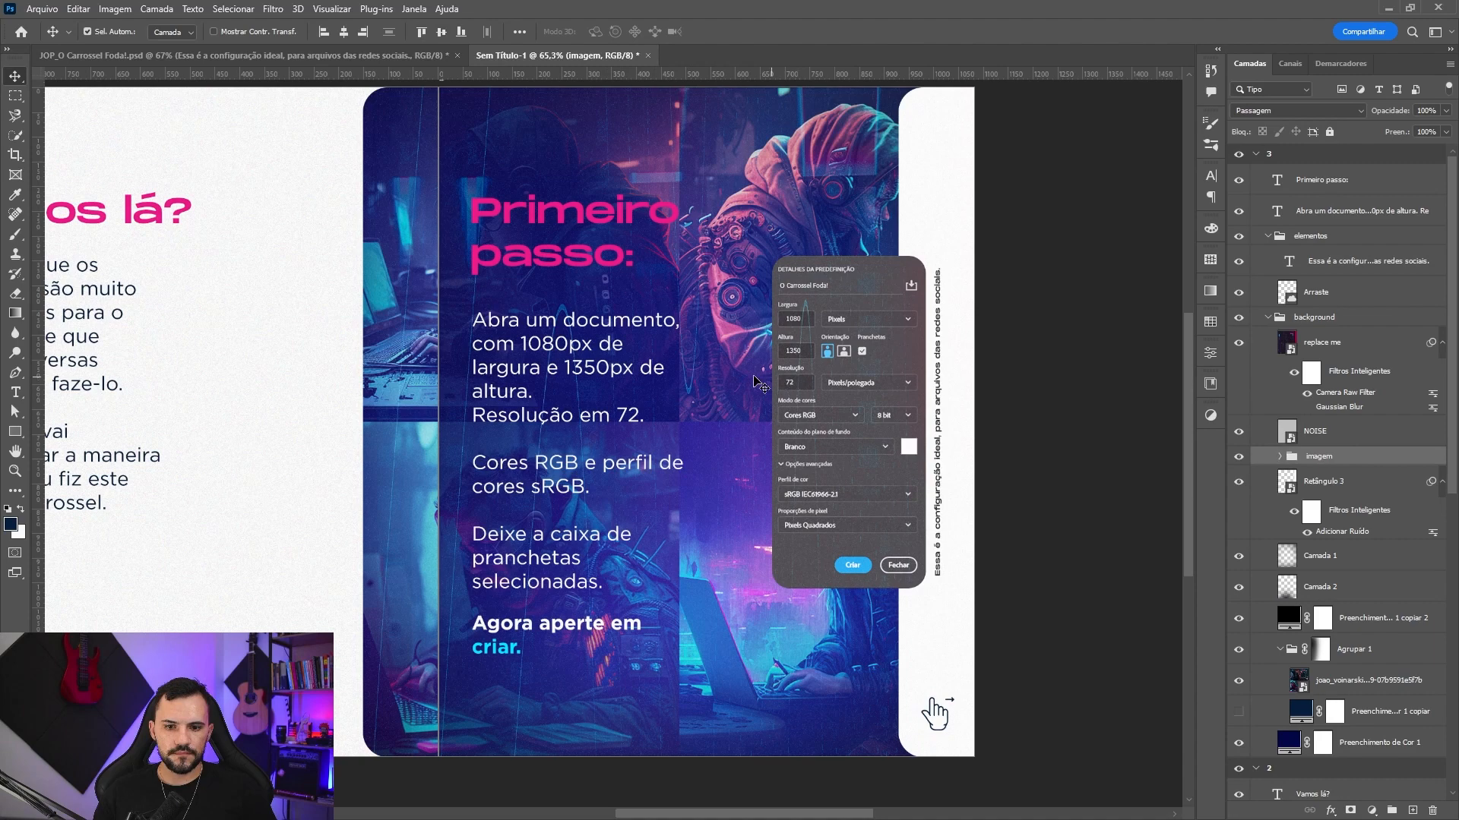
- Collapse the layer contents of artboards 3, 2 and 1
scroll(815, 499, "up", 1)
scroll(815, 498, "down", 3)
key("shift+v")
left_click(1255, 155)
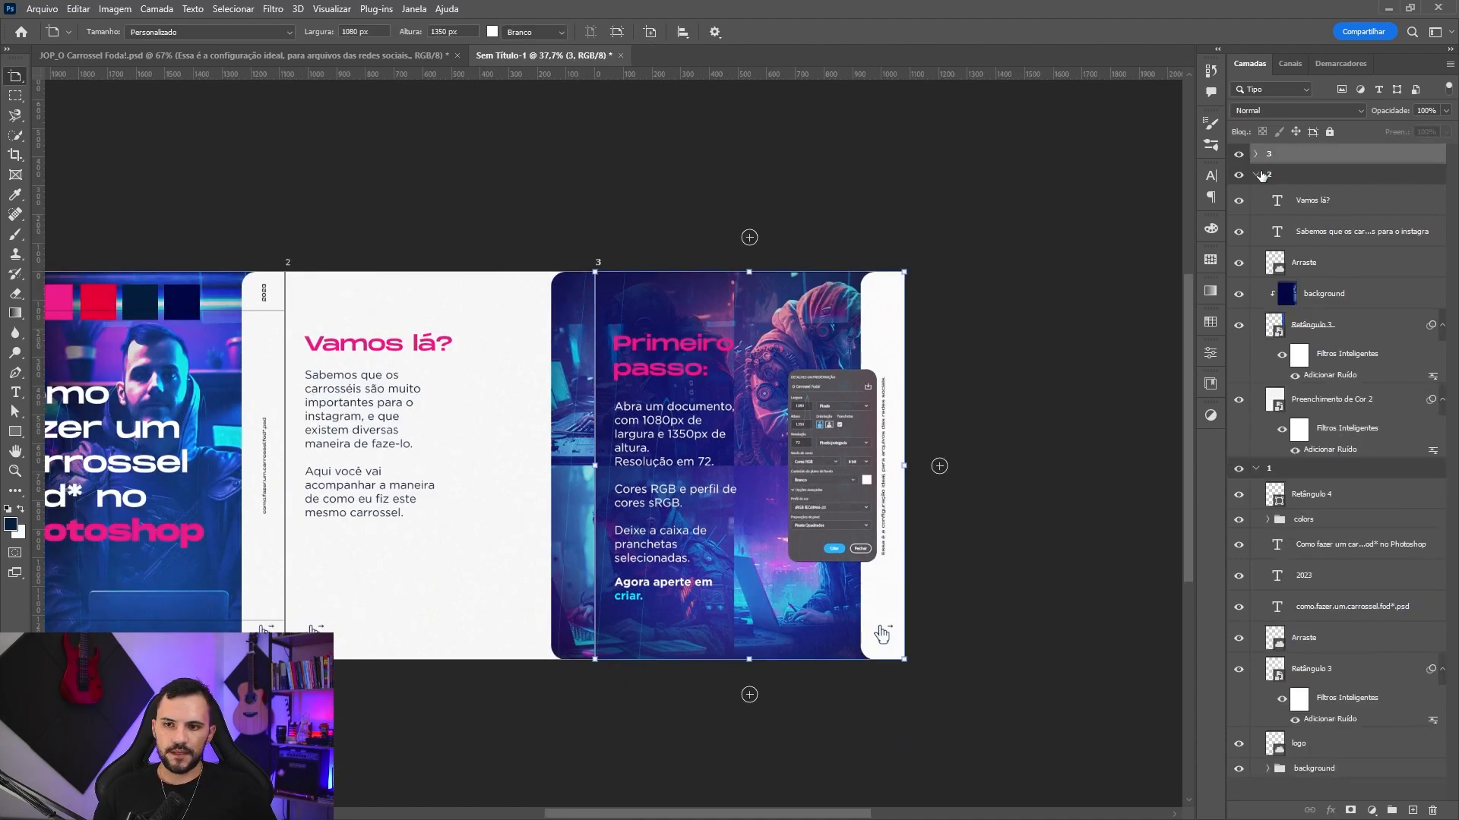
left_click(1261, 177)
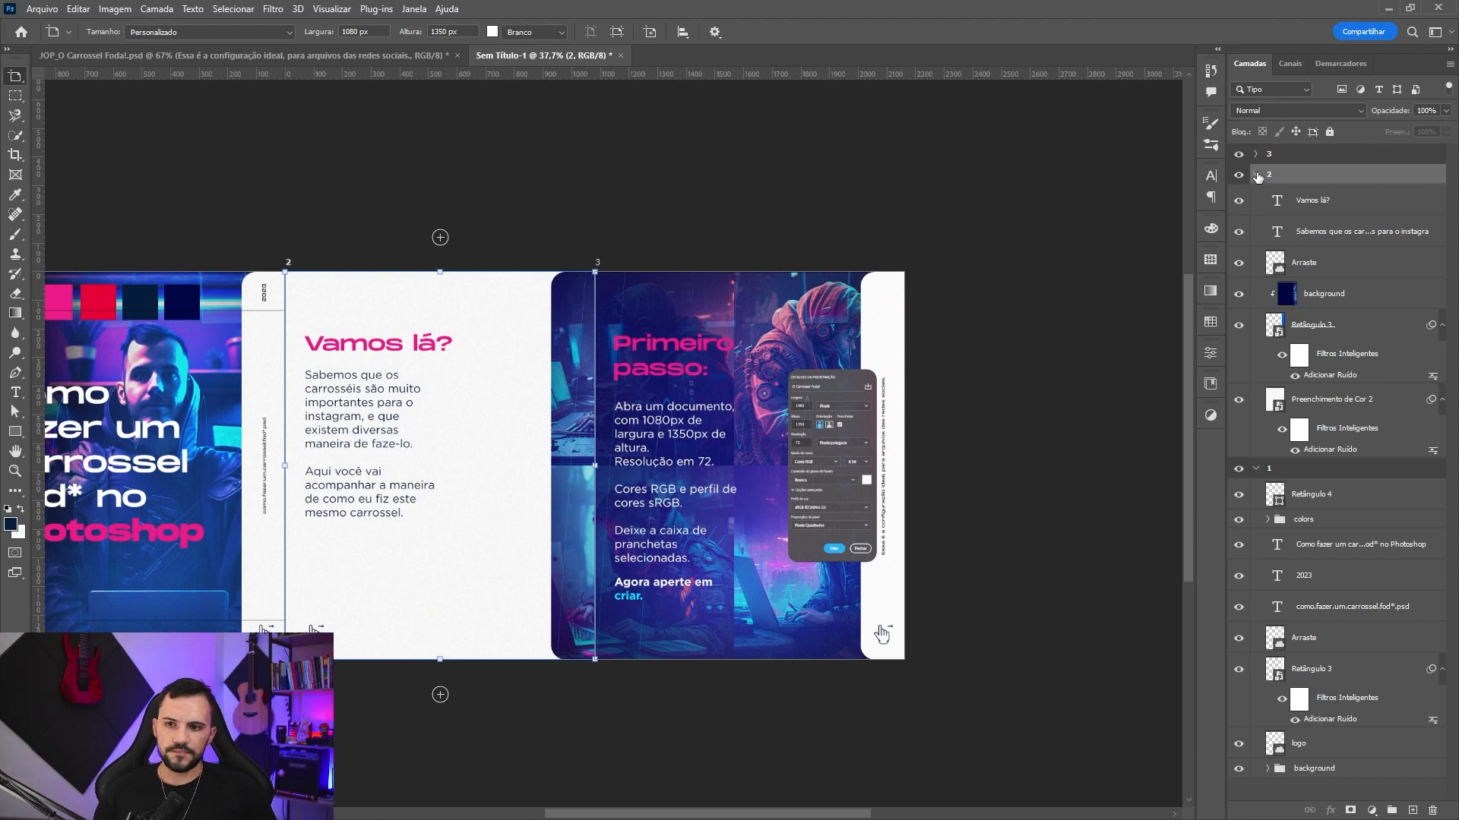
left_click(1257, 175)
left_click(1255, 196)
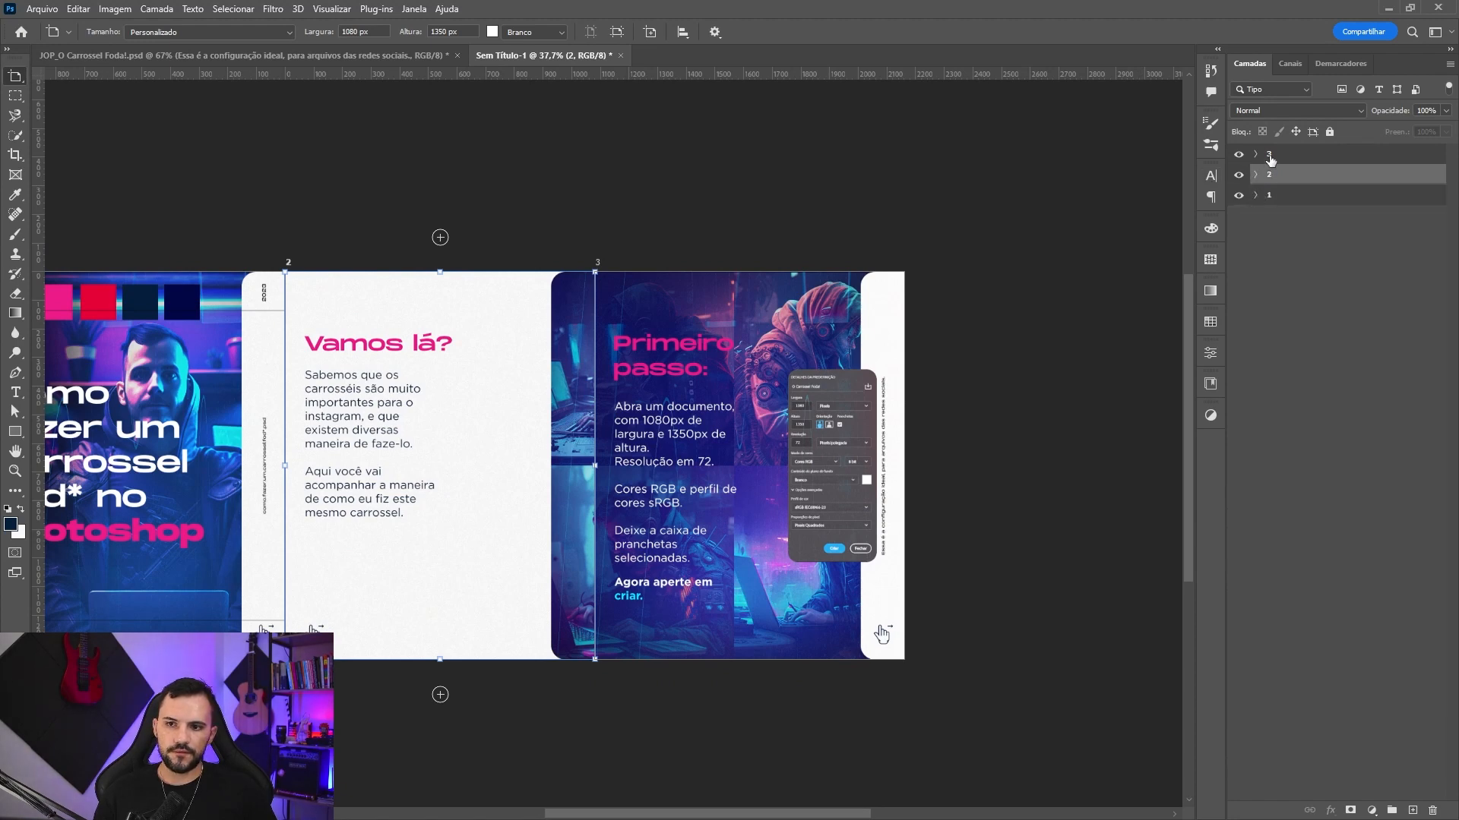
- Move artboards 2 and 3 together about 968 px to the right, away from artboard 1
left_click(1271, 156, "shift")
scroll(558, 411, "down", 2)
left_click_drag(16, 76, 84, 92)
scroll(650, 494, "down", 1)
left_click_drag(461, 419, 303, 376)
key("v")
left_click_drag(408, 307, 581, 316)
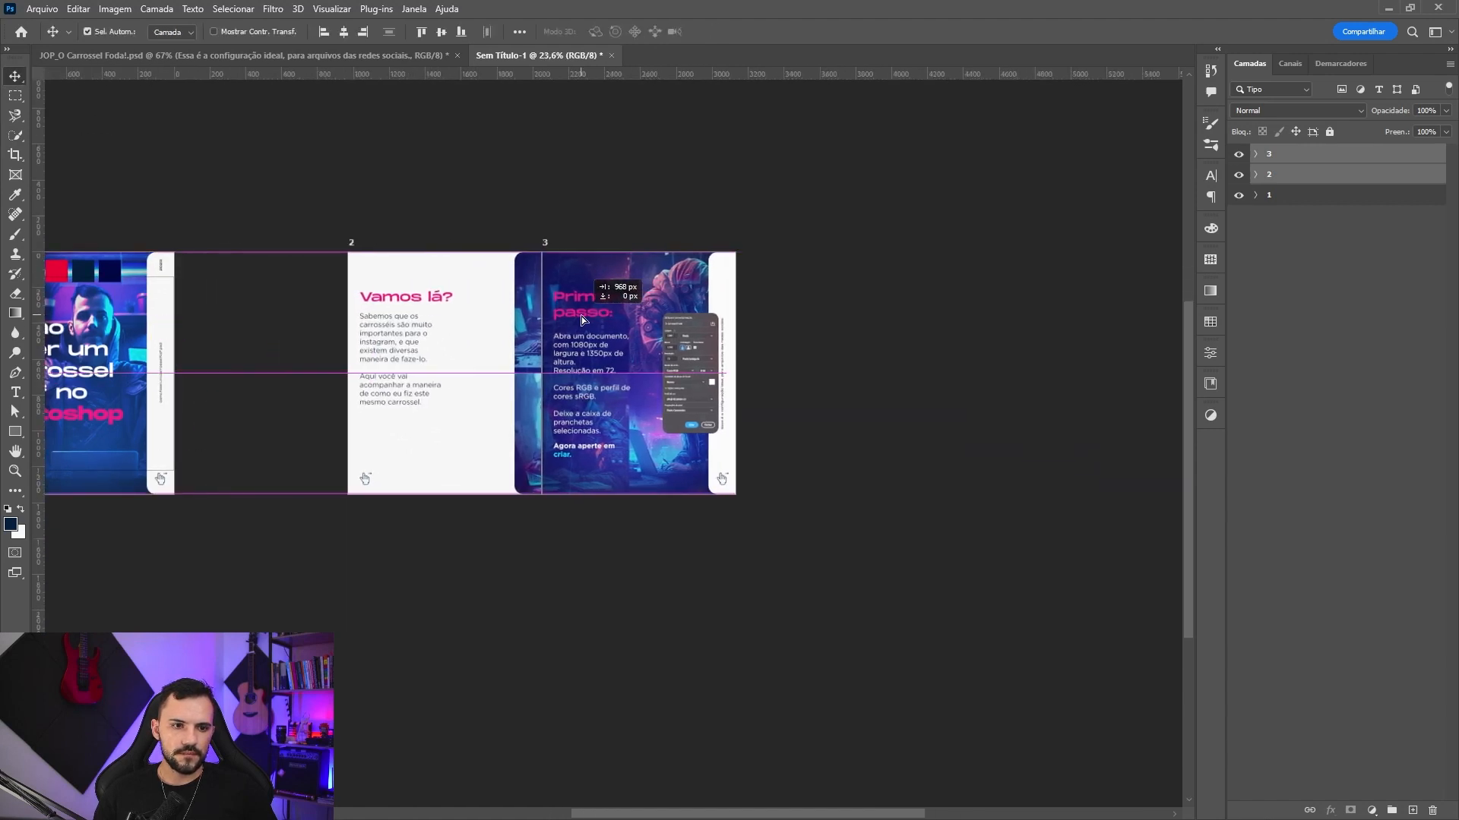
- Undo the last artboard move, duplicate artboards 2 and 3 to the right of artboard 3, and close the gaps beside the copies
key("ctrl+z")
left_click_drag(357, 312, 734, 328)
scroll(568, 377, "up", 6)
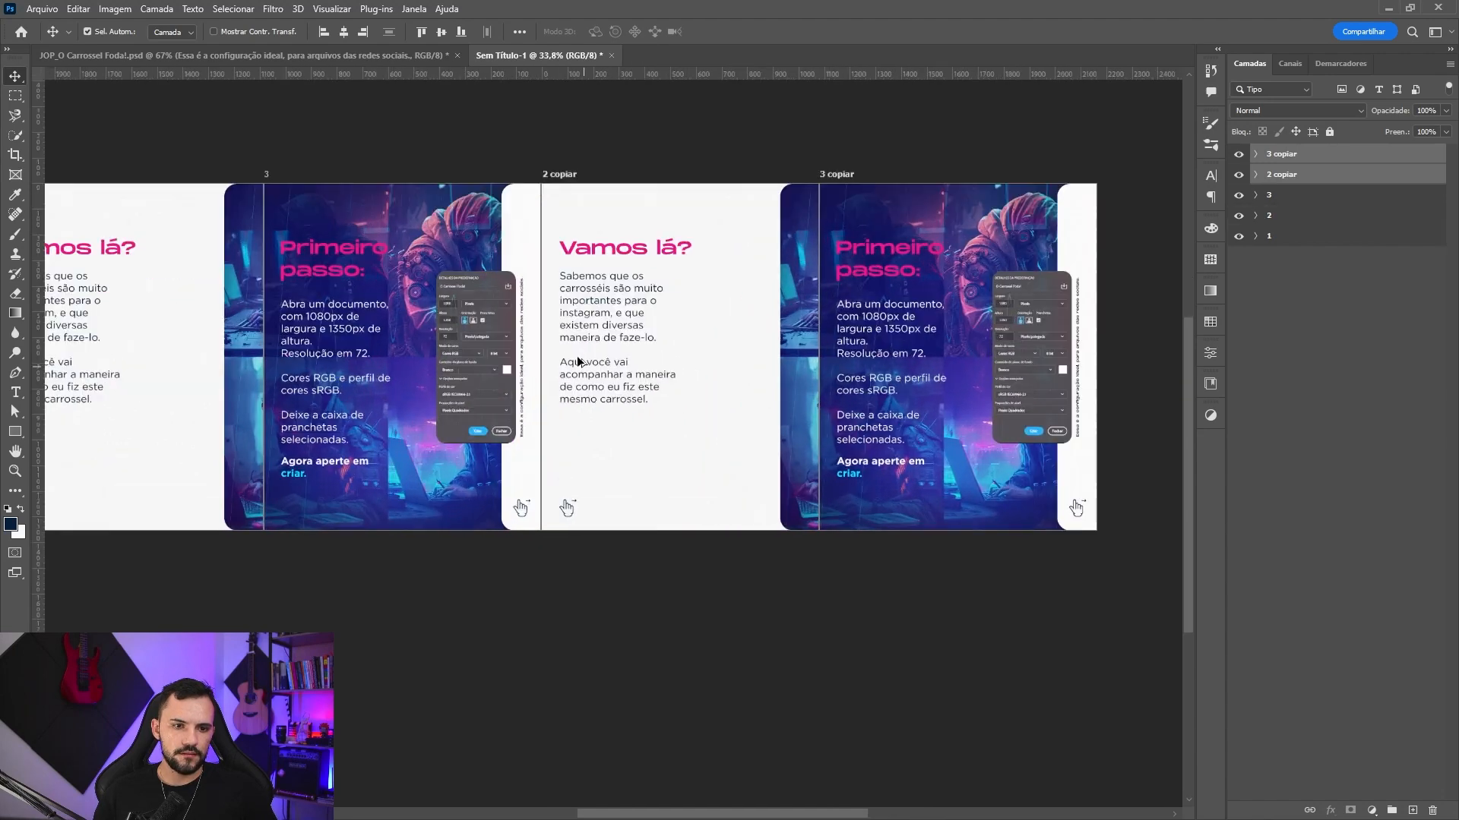
scroll(562, 375, "up", 3)
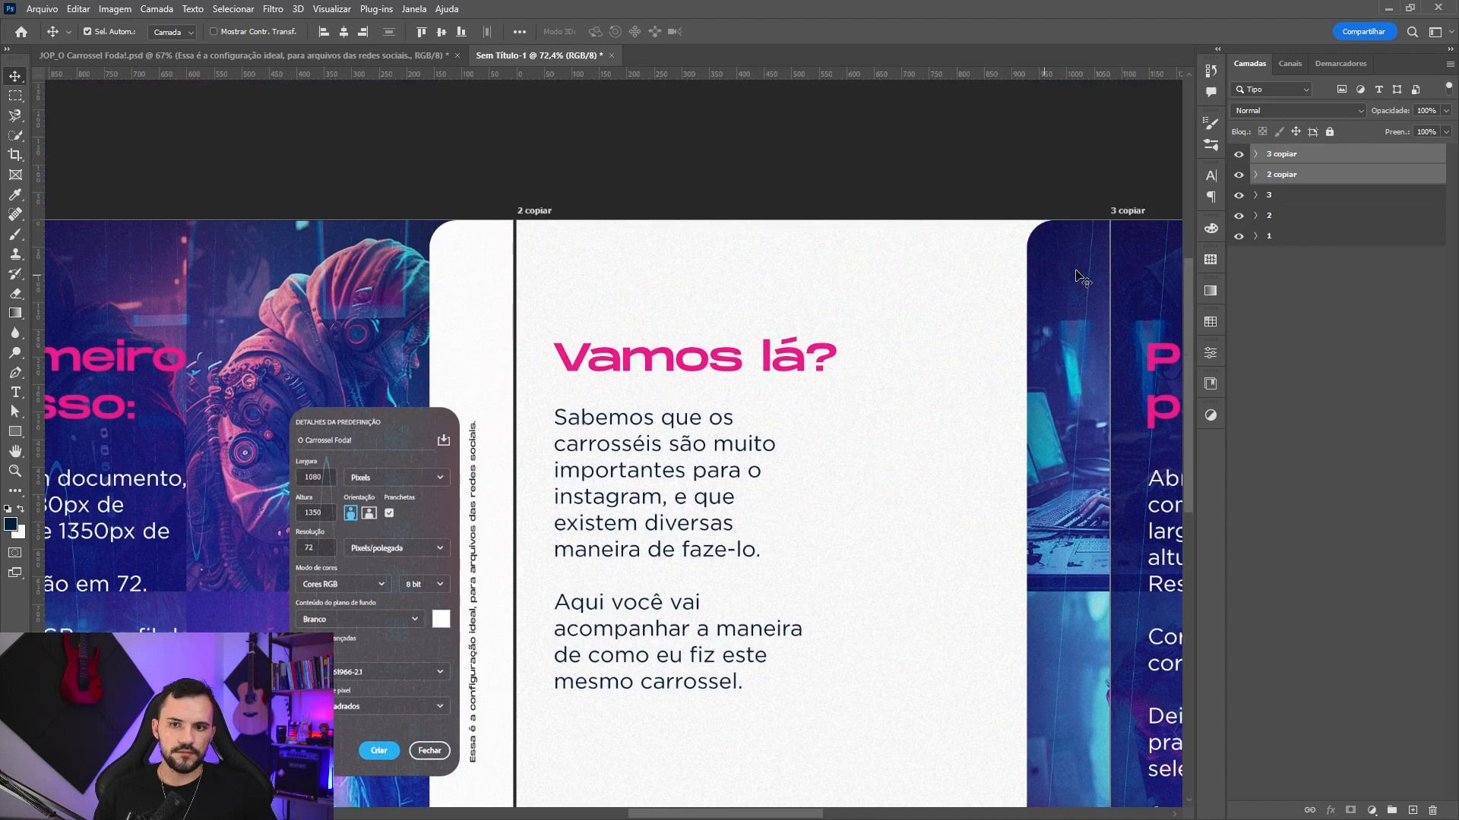
key("shift+v")
left_click_drag(1110, 253, 1110, 253)
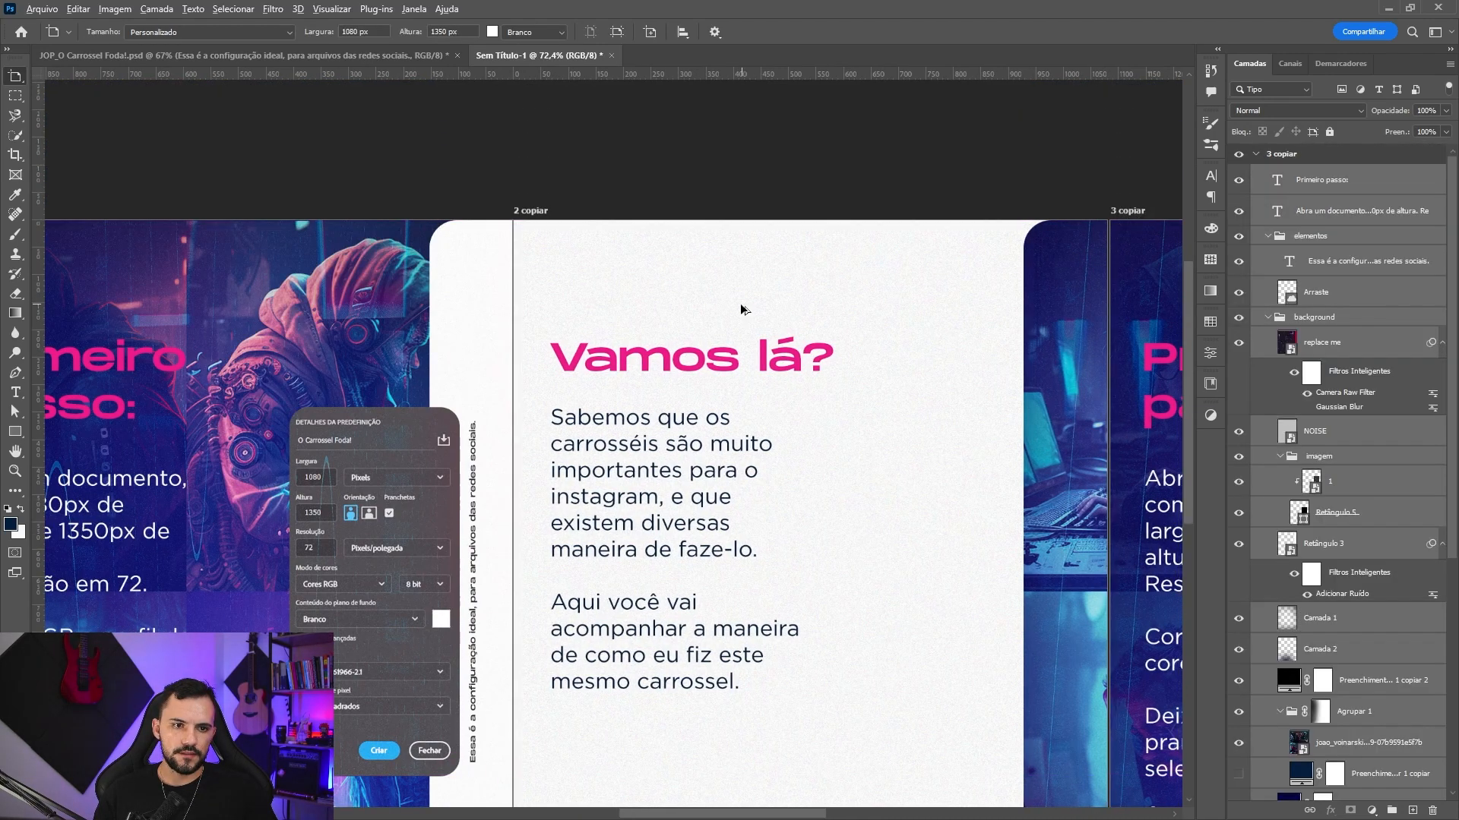
scroll(741, 305, "down", 3)
- Collapse the two copied artboards' layer contents and rename "2 copiar" to 4 and "3 copiar" to 5
key("v")
left_click(1256, 154)
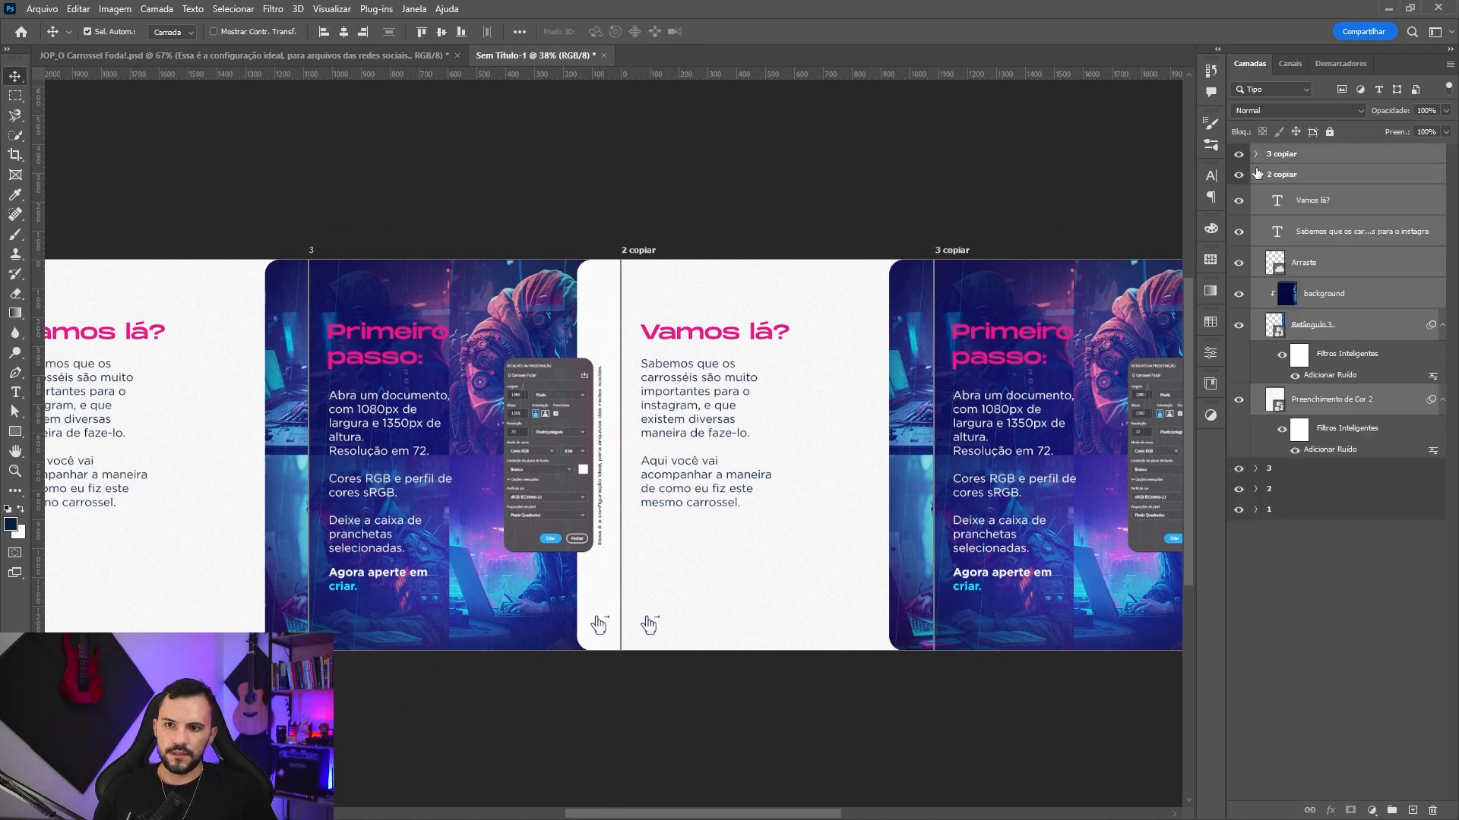
left_click(1256, 175)
double_click(1282, 175)
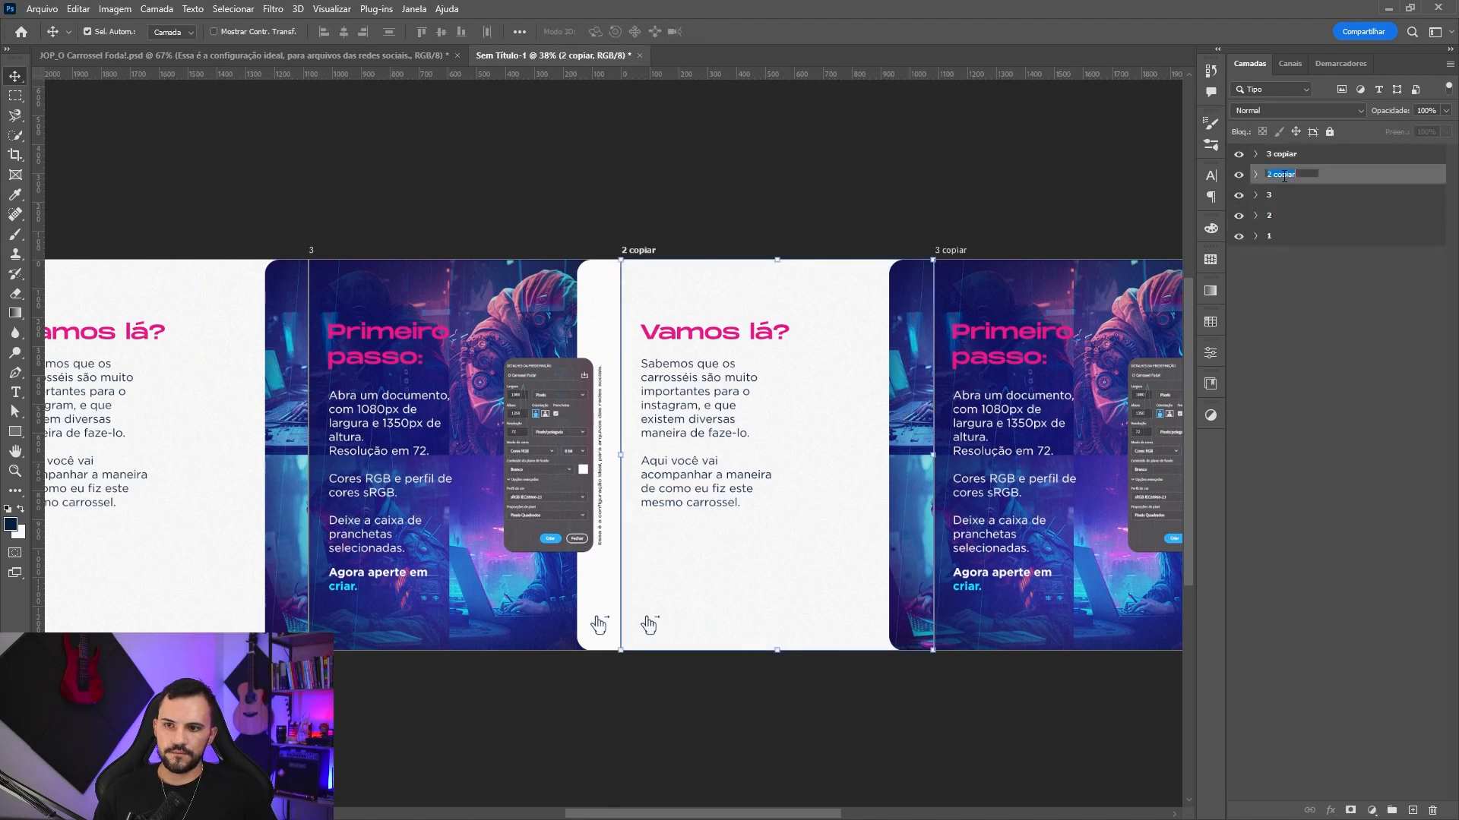
key("Return")
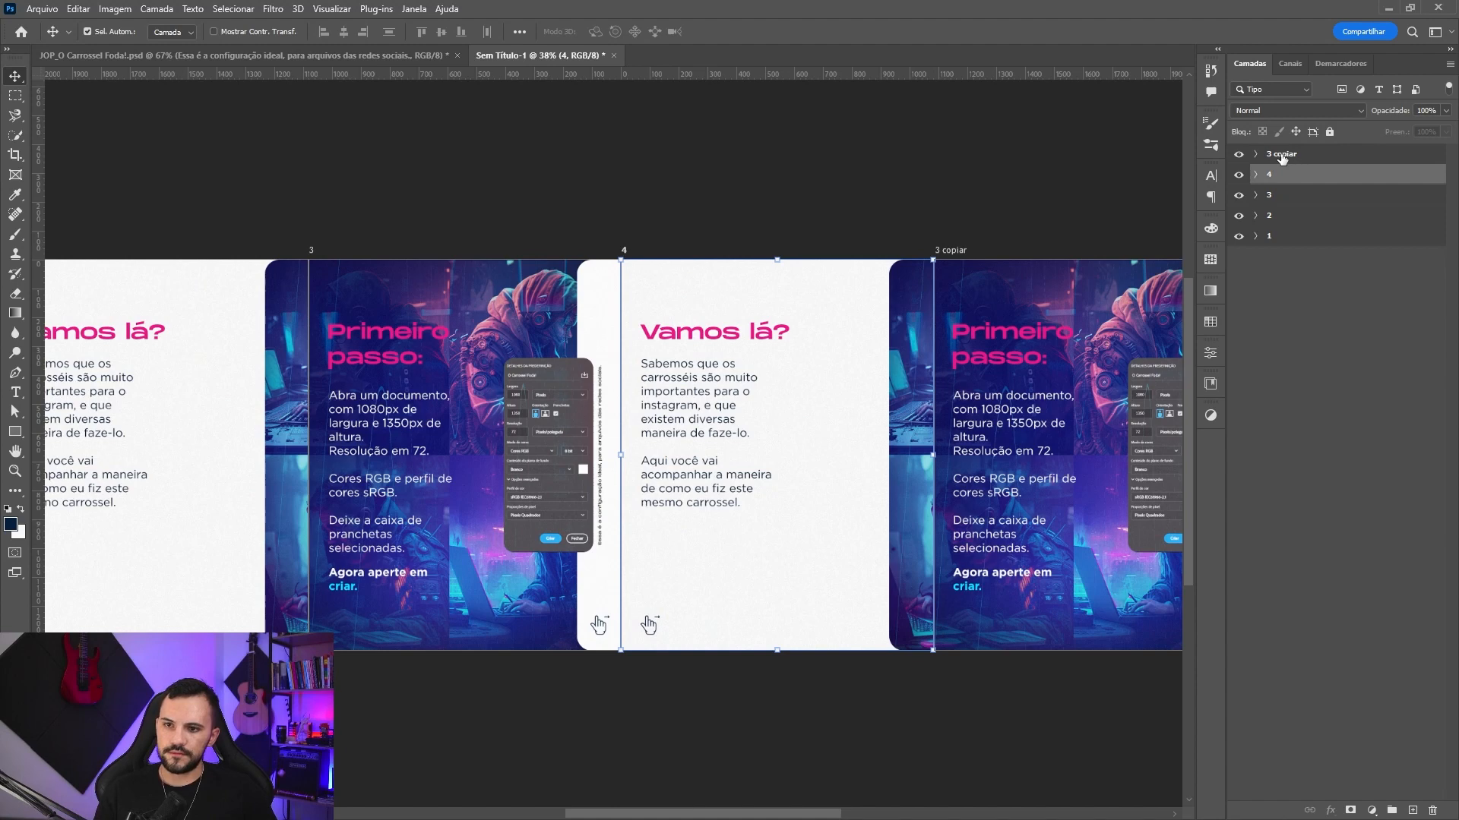
double_click(1283, 154)
key("Return")
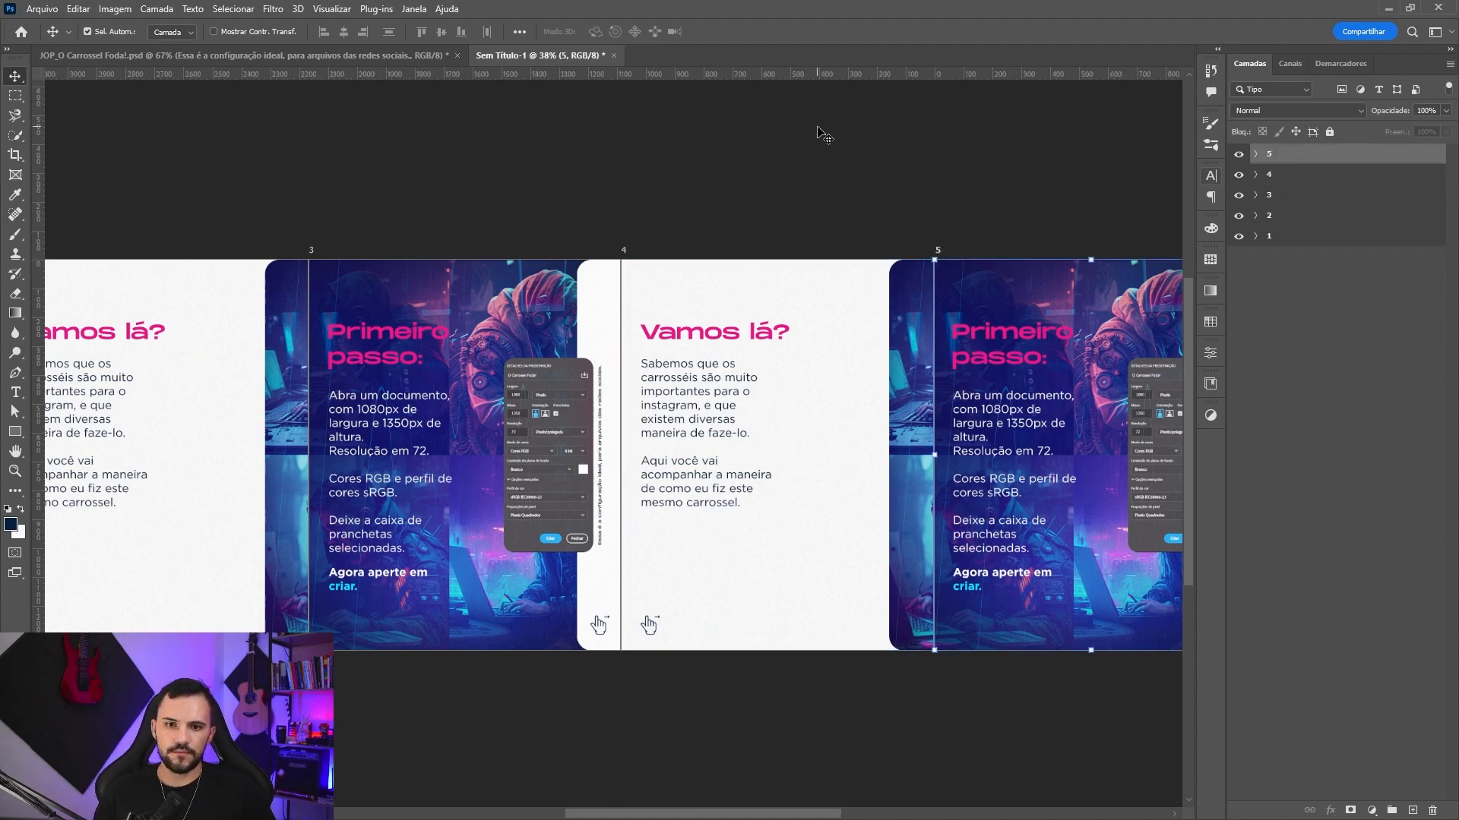
- Move artboard 4's body text down to a temporary horizontal guide level with artboard 3's body text
left_click(718, 365)
left_click_drag(686, 74, 389, 376)
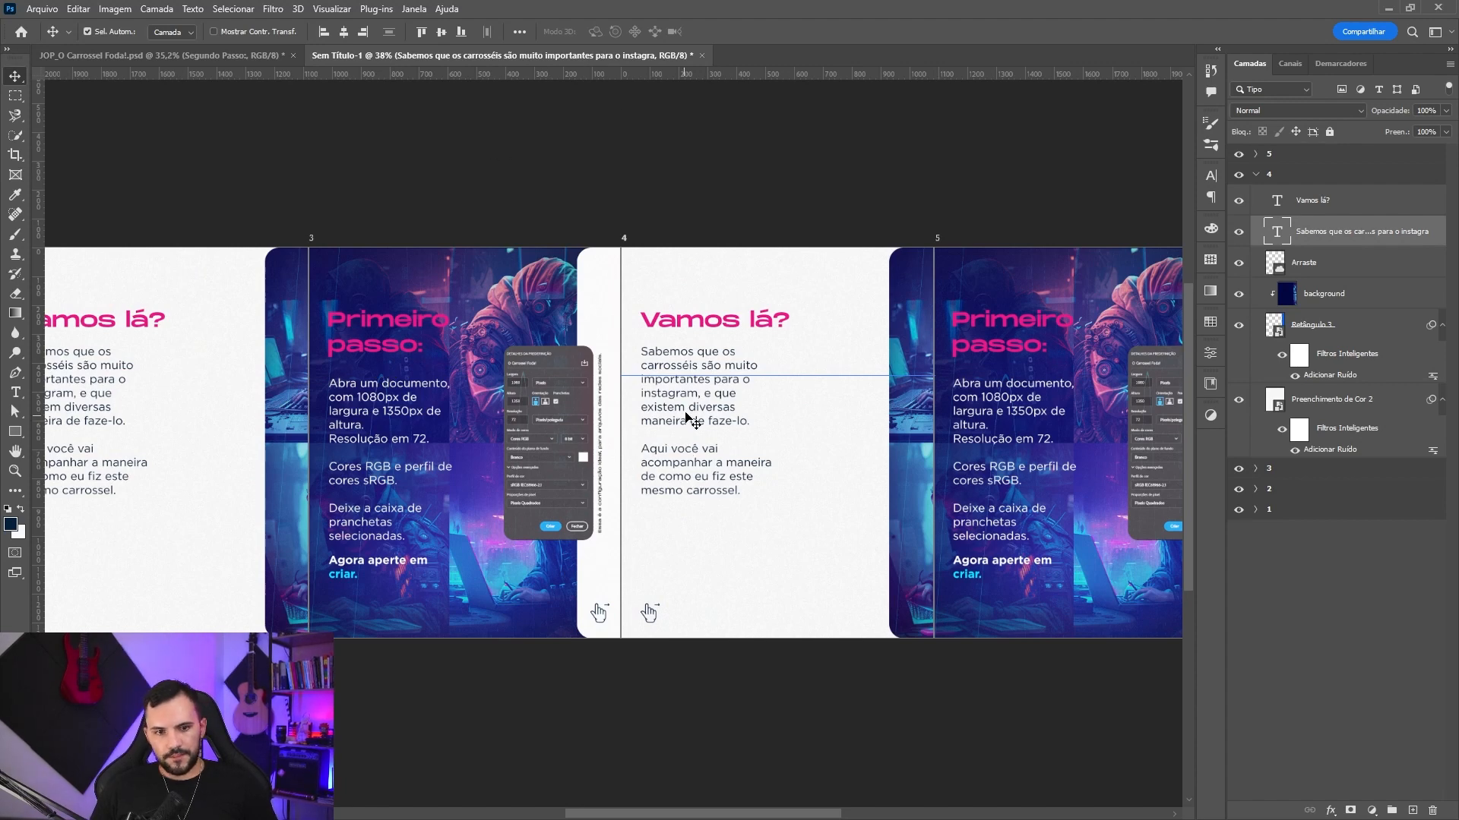
left_click_drag(697, 411, 699, 438)
left_click_drag(712, 75, 712, 76)
- Replace artboard 4's title with "Segundo Passo:" and its body with the text beginning "Agora selecione a ferramenta pranchetas, você pode selecionar"
double_click(702, 325)
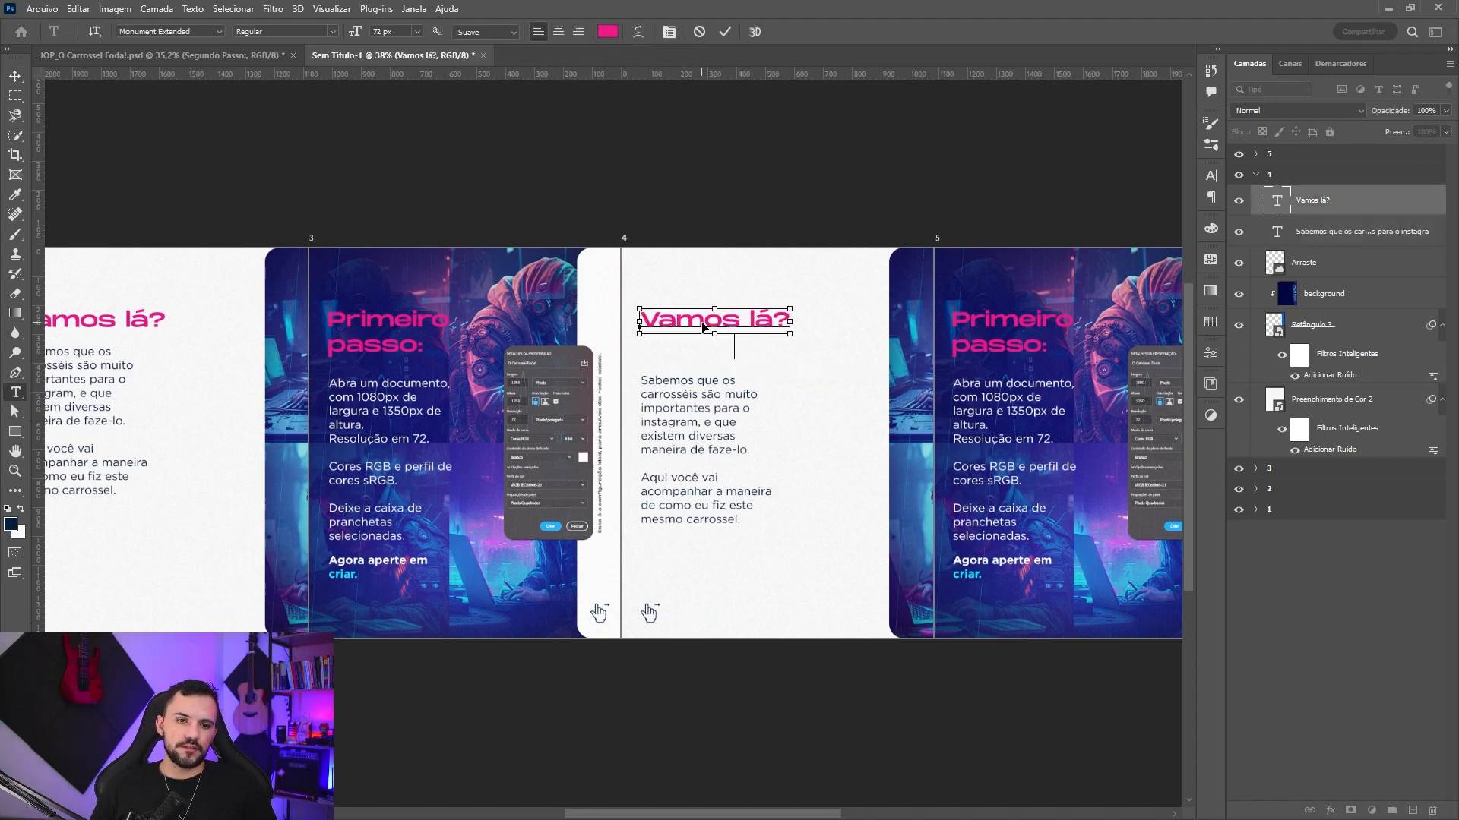
key("ctrl+a")
type("Segundo Passo:")
key("ctrl+Return")
key("v")
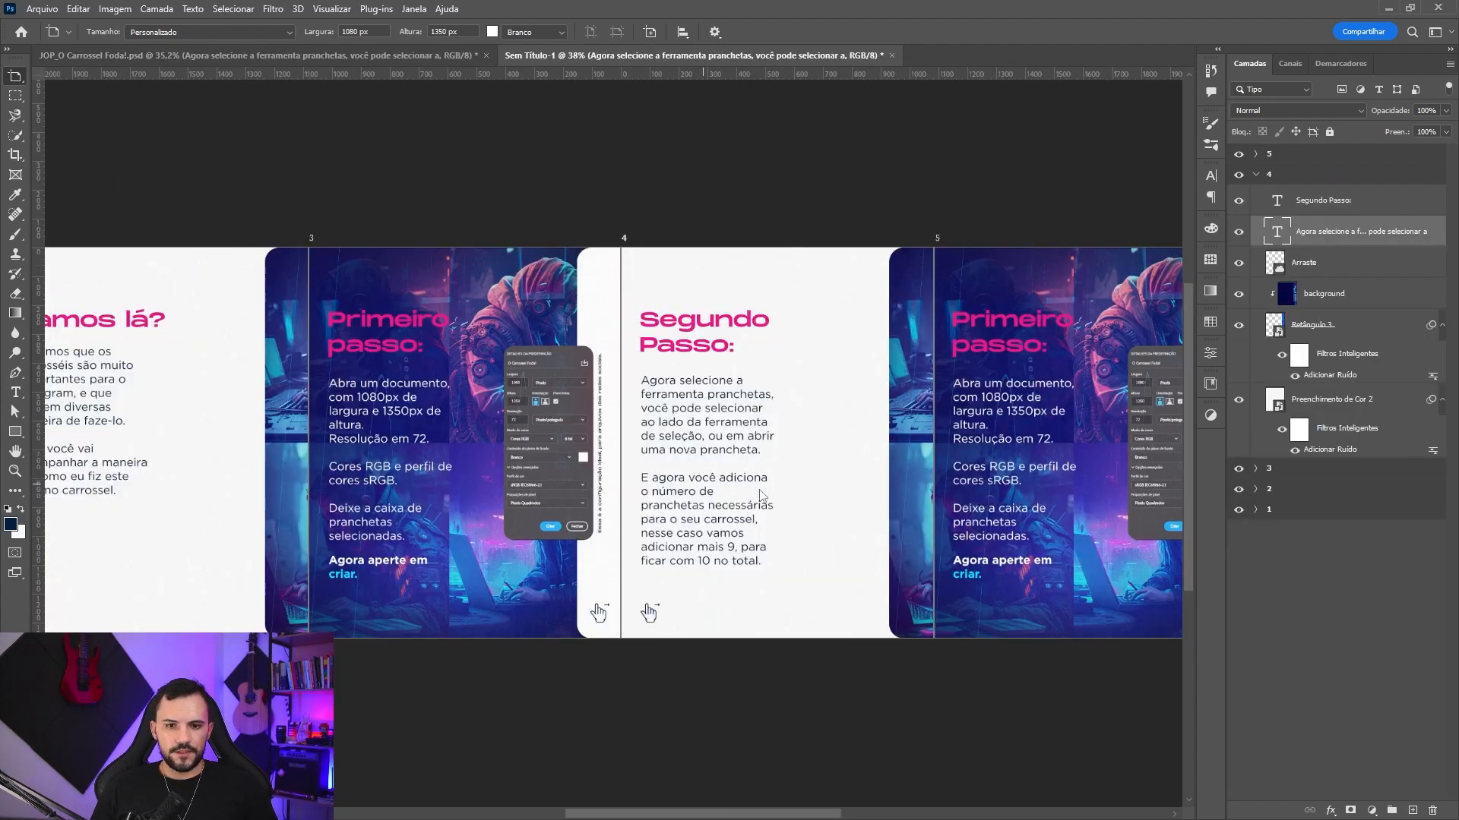
- Change artboard 5's title to "Terceiro passo:" and replace its body with the text beginning "Agora com a ferramenta mover, vamos deixar lado a lado"
left_click_drag(759, 490, 677, 487)
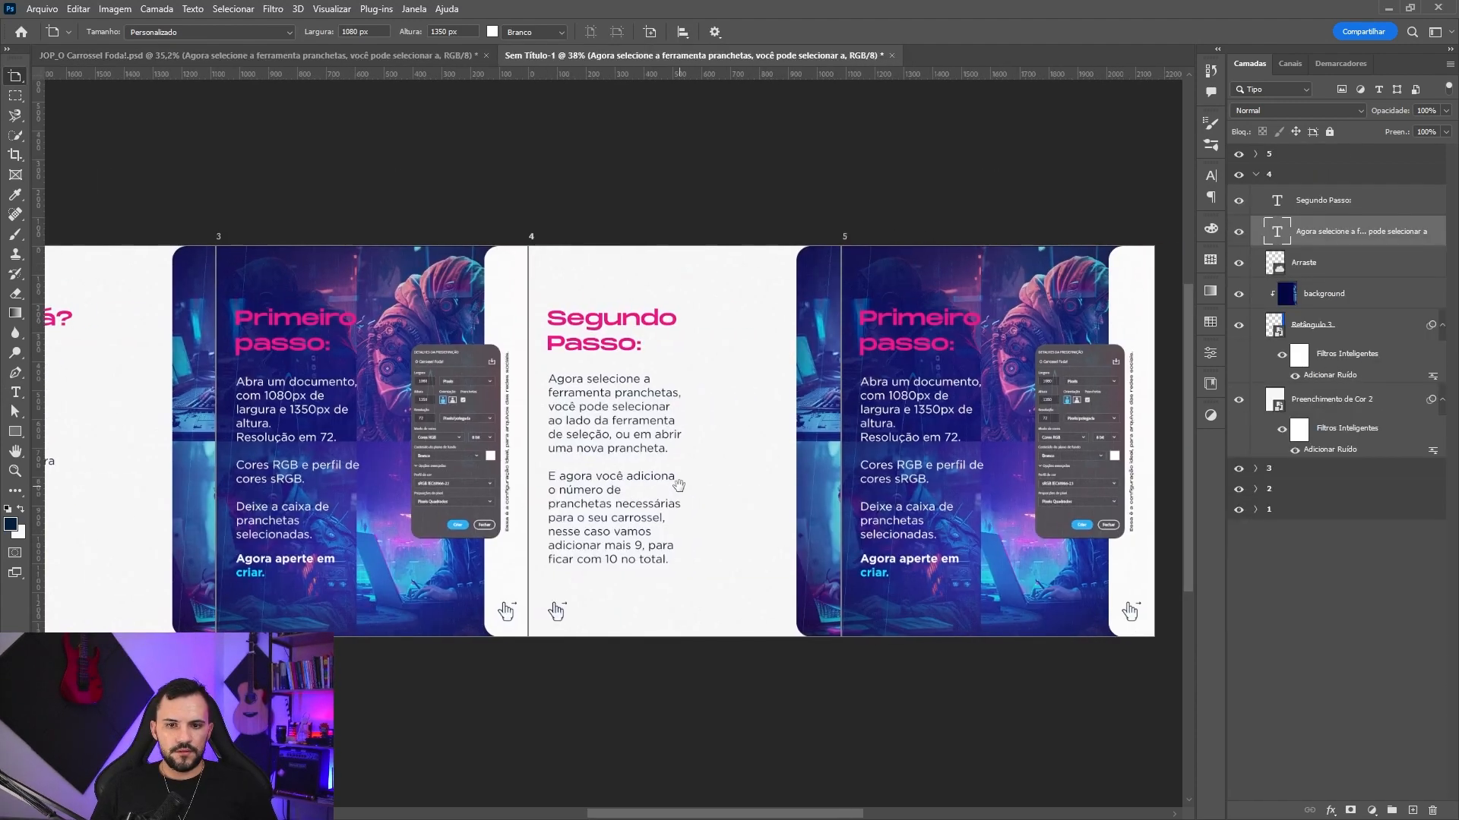
key("v")
left_click(1033, 312)
left_click_drag(1038, 335, 825, 335)
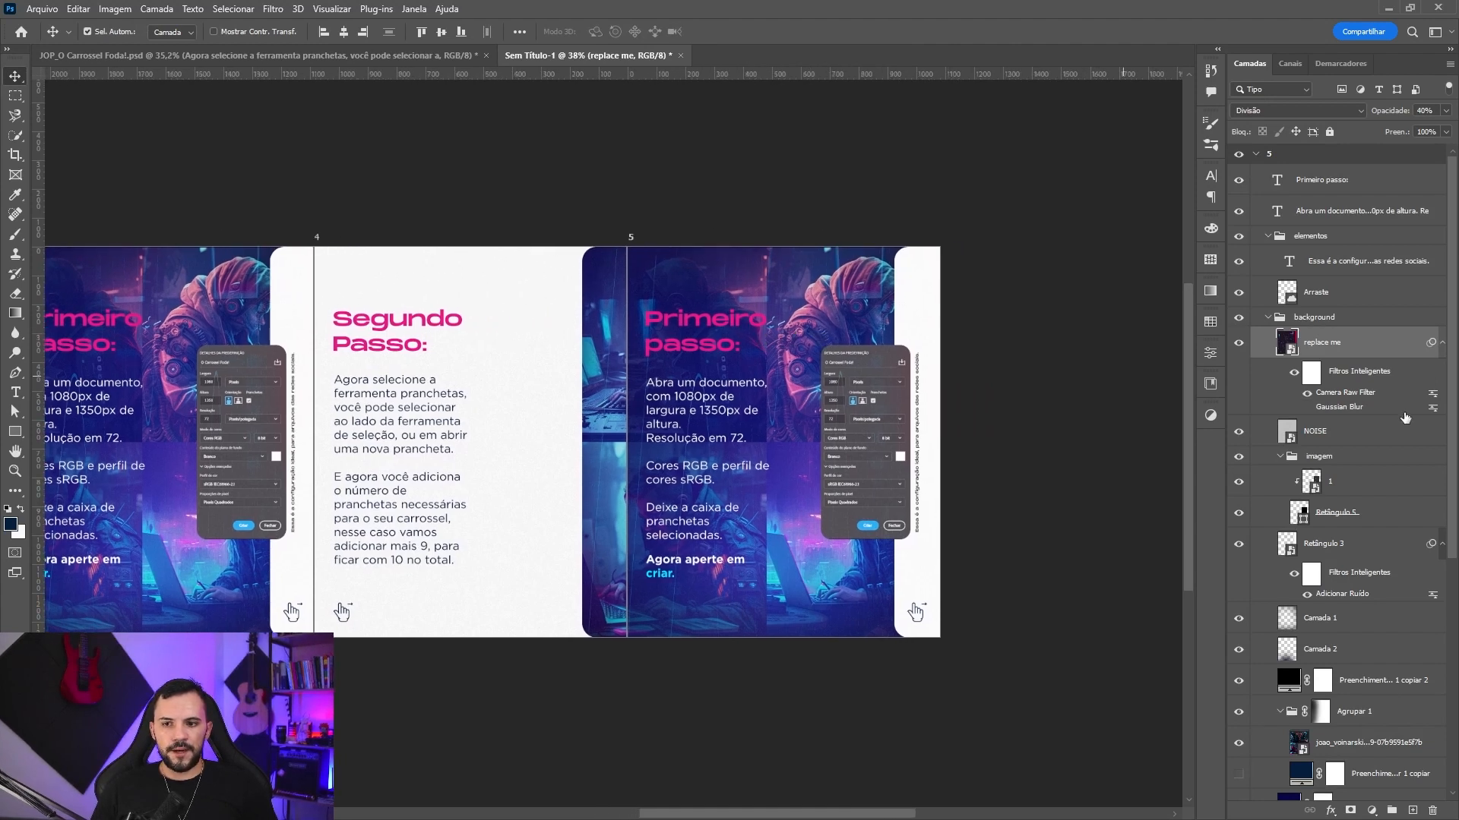
scroll(839, 434, "down", 1)
scroll(838, 433, "up", 3)
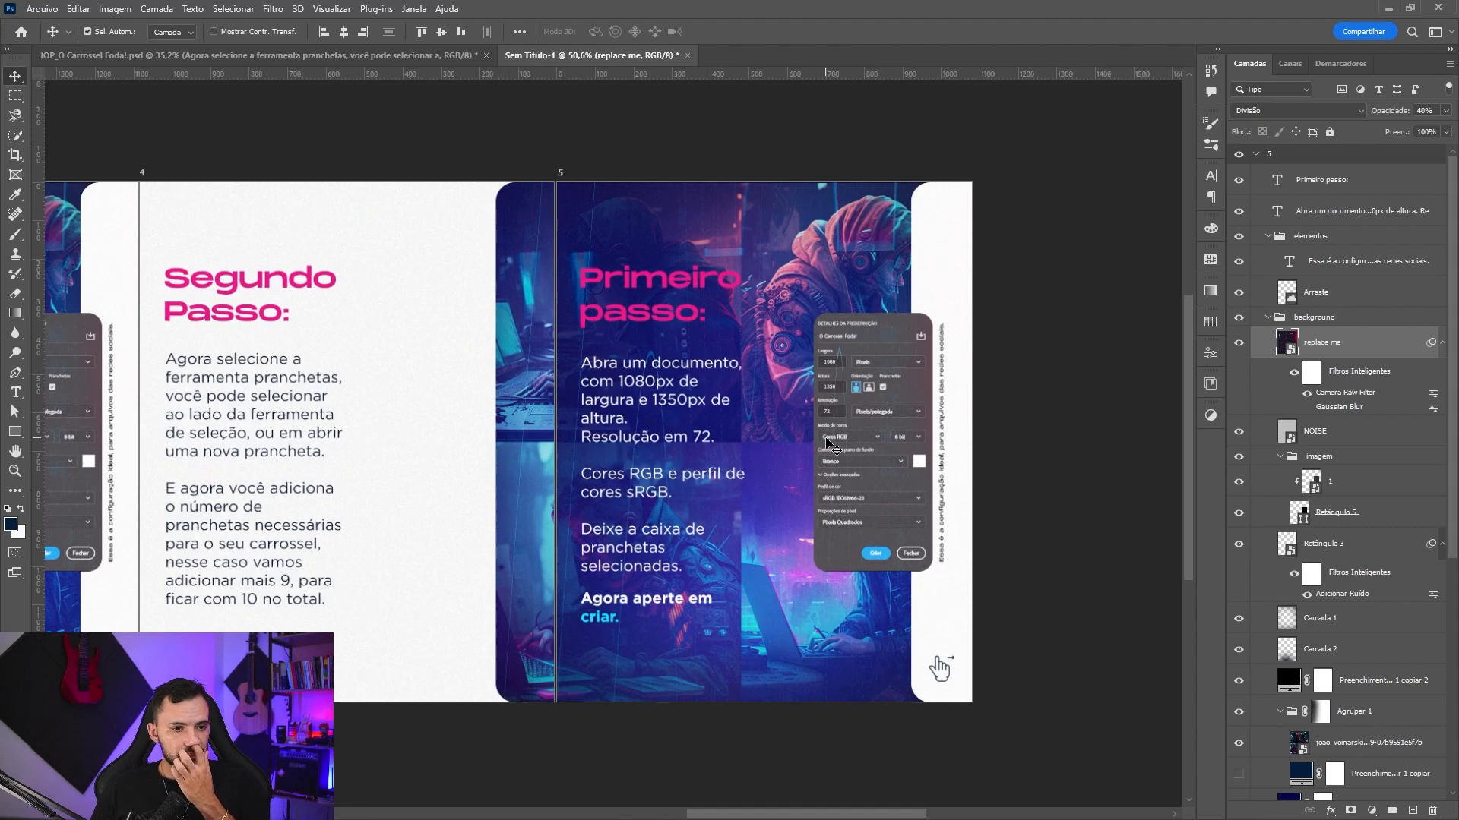
double_click(742, 275)
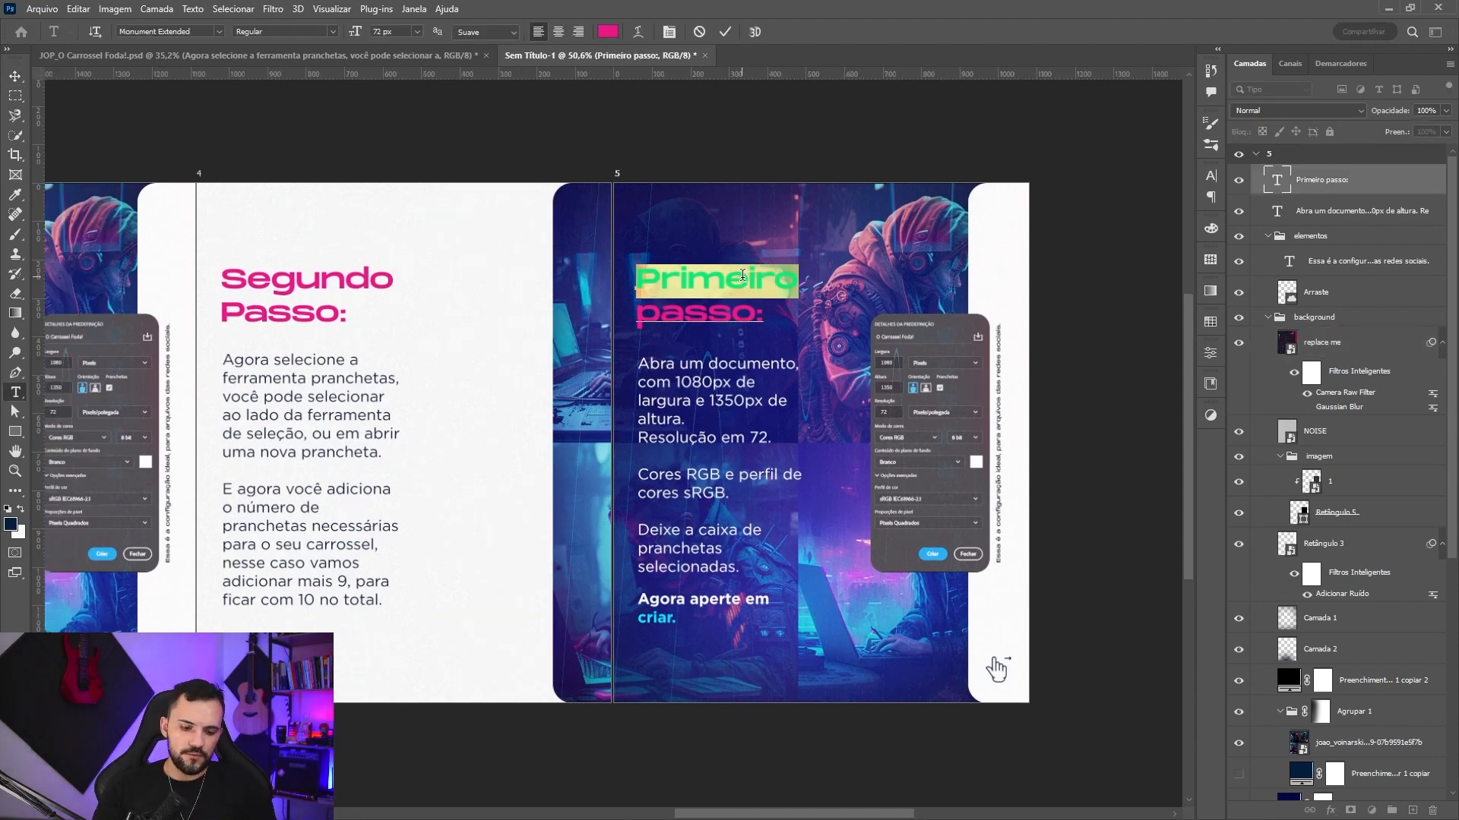
type("Terceiro")
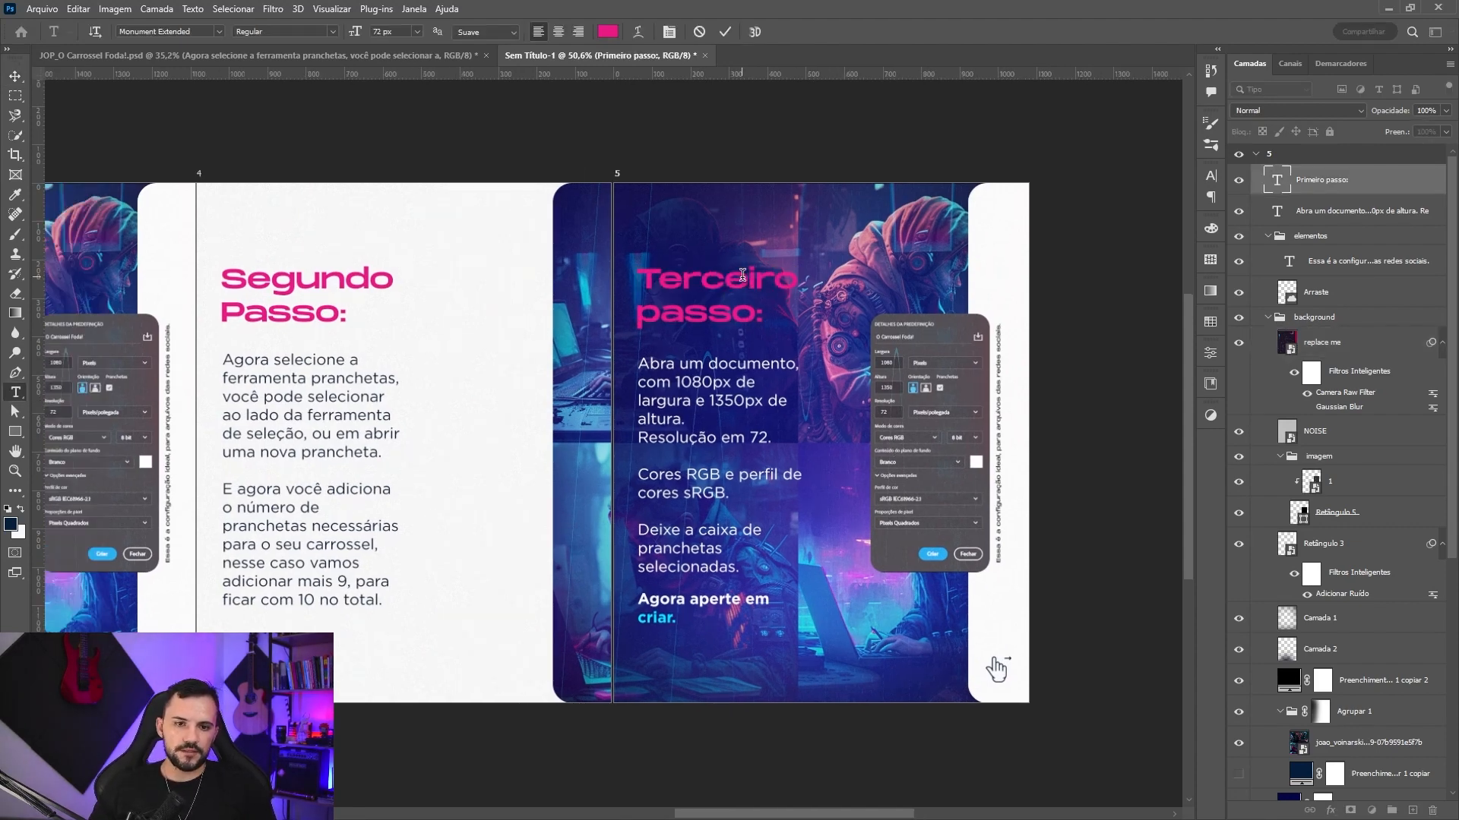
key("ctrl+Return")
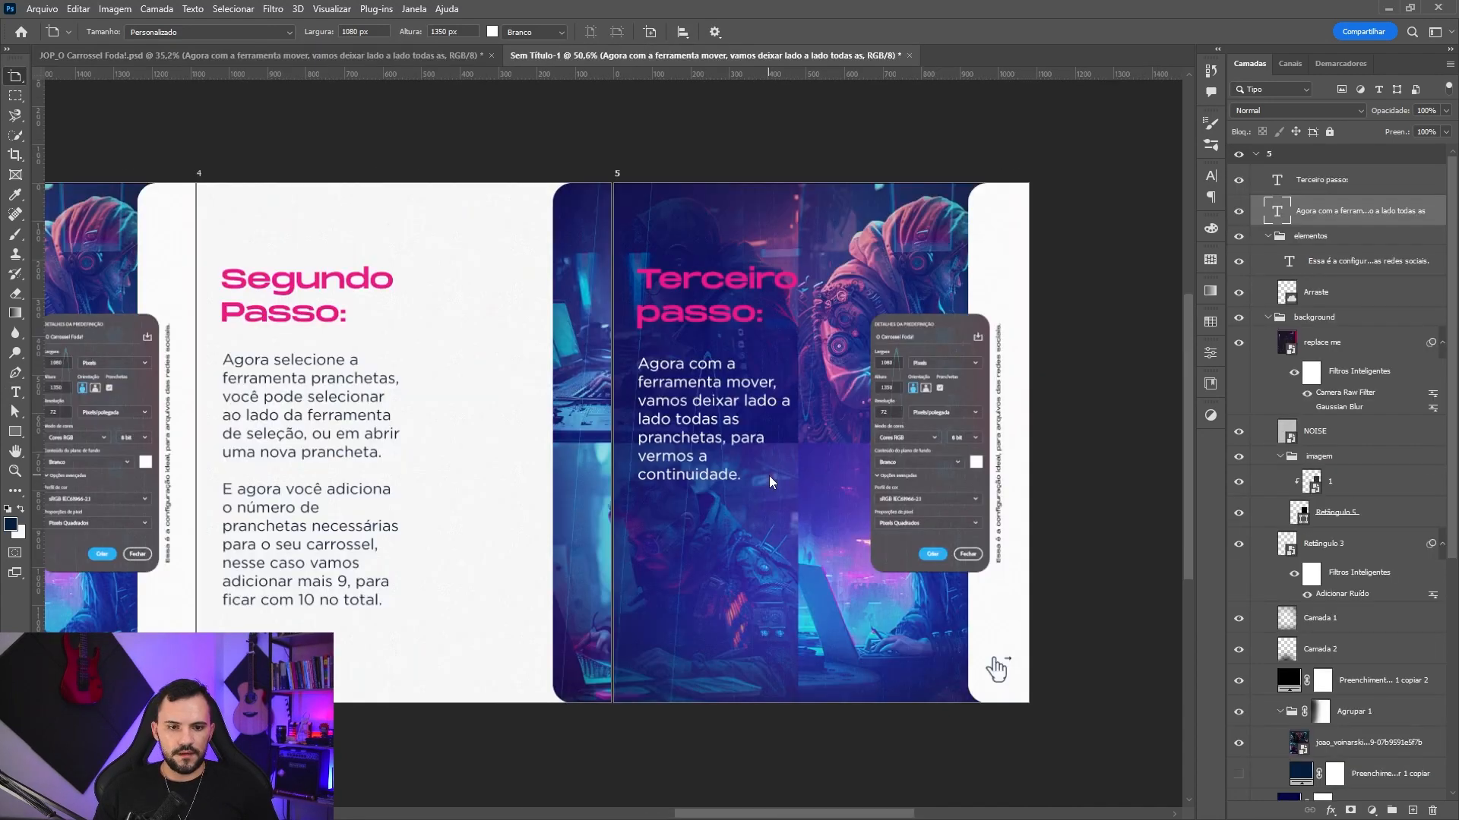
- Place the picture of the guy working on a computer from the links folder above the photo in artboard 5's Agrupar 1 group
scroll(769, 476, "down", 2)
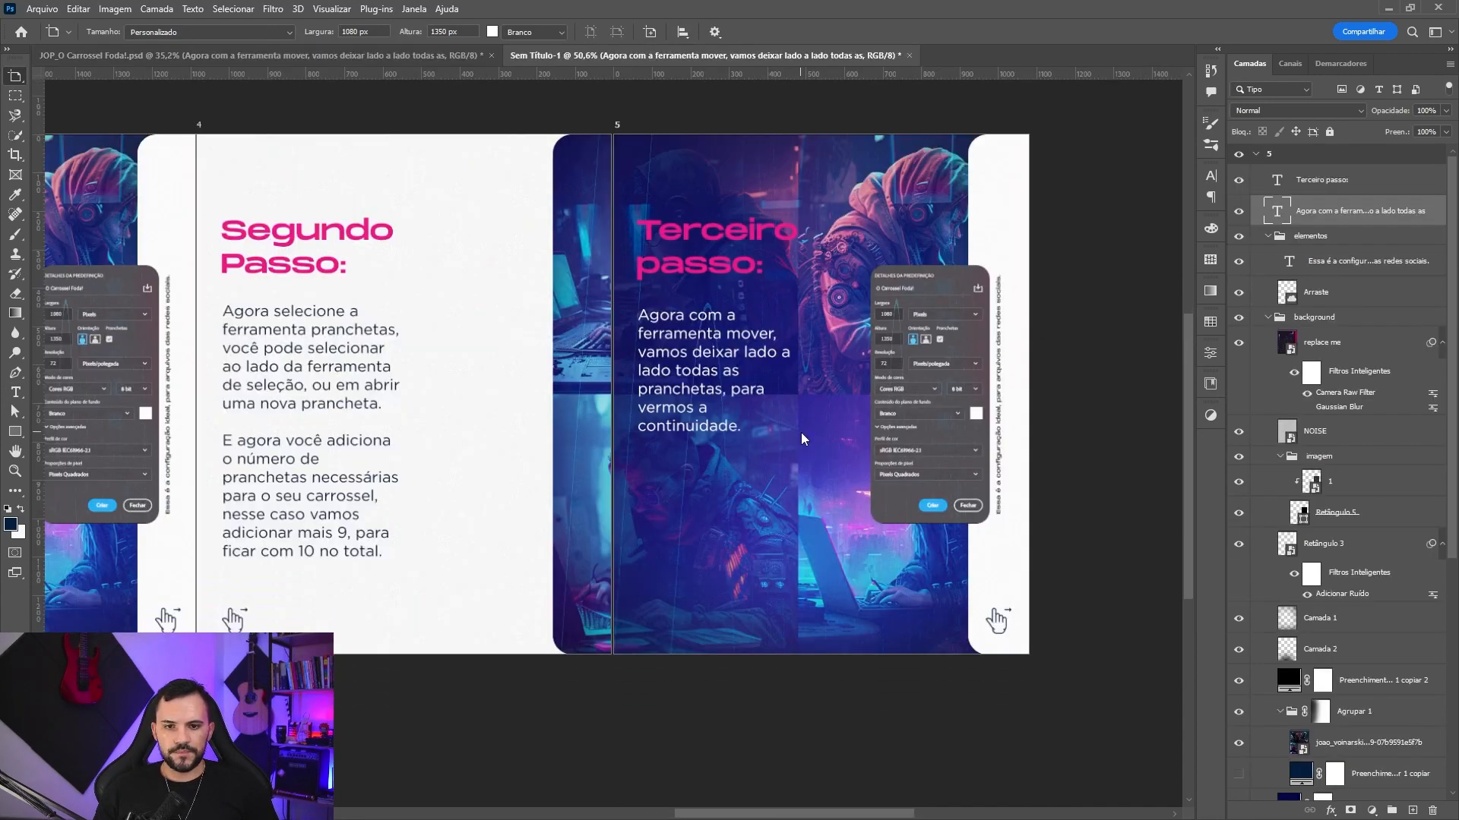
scroll(800, 439, "up", 1)
key("v")
left_click(814, 446)
scroll(1347, 647, "down", 3)
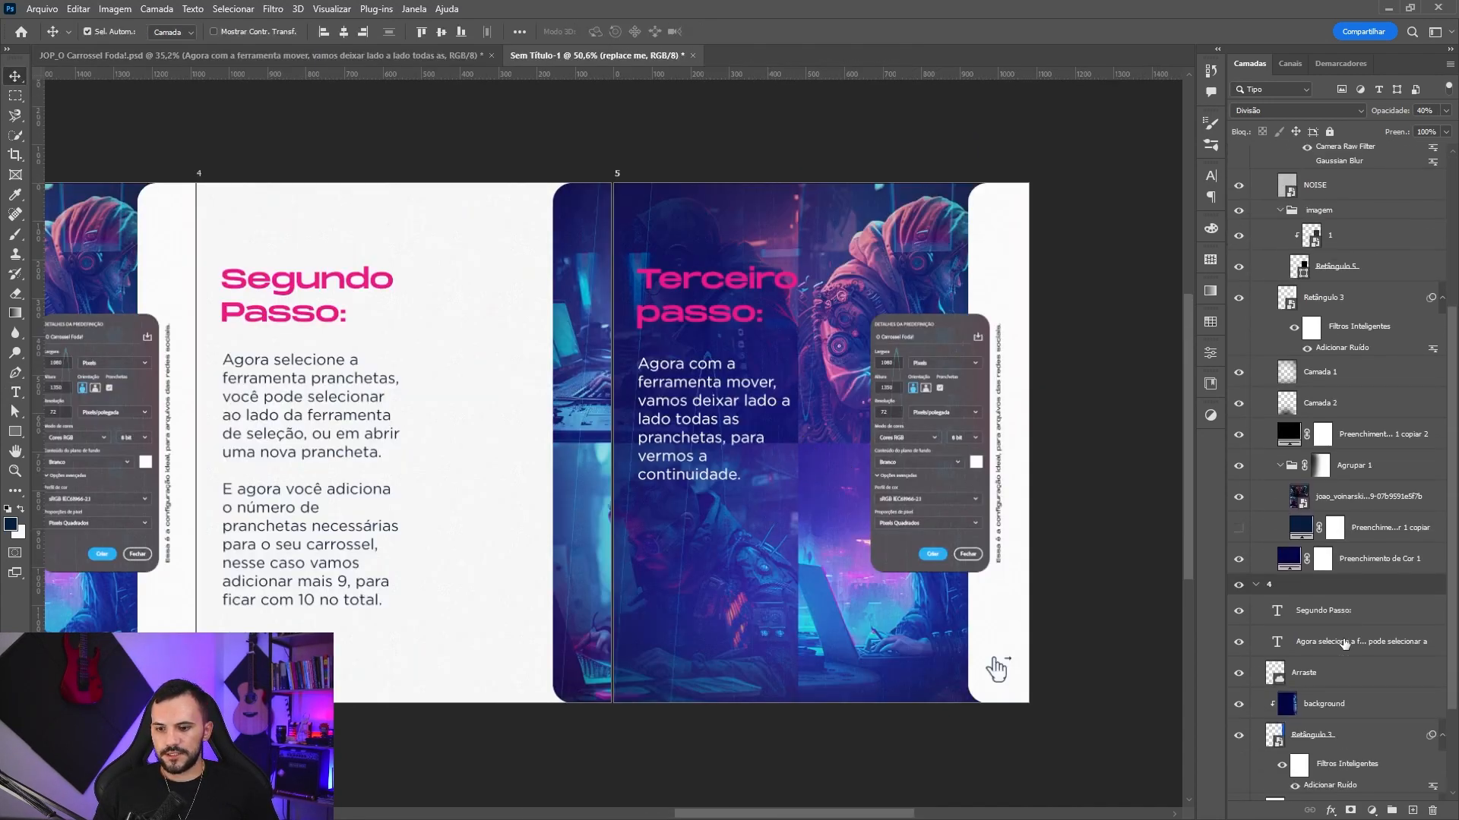
left_click(1357, 498)
key("alt+Tab")
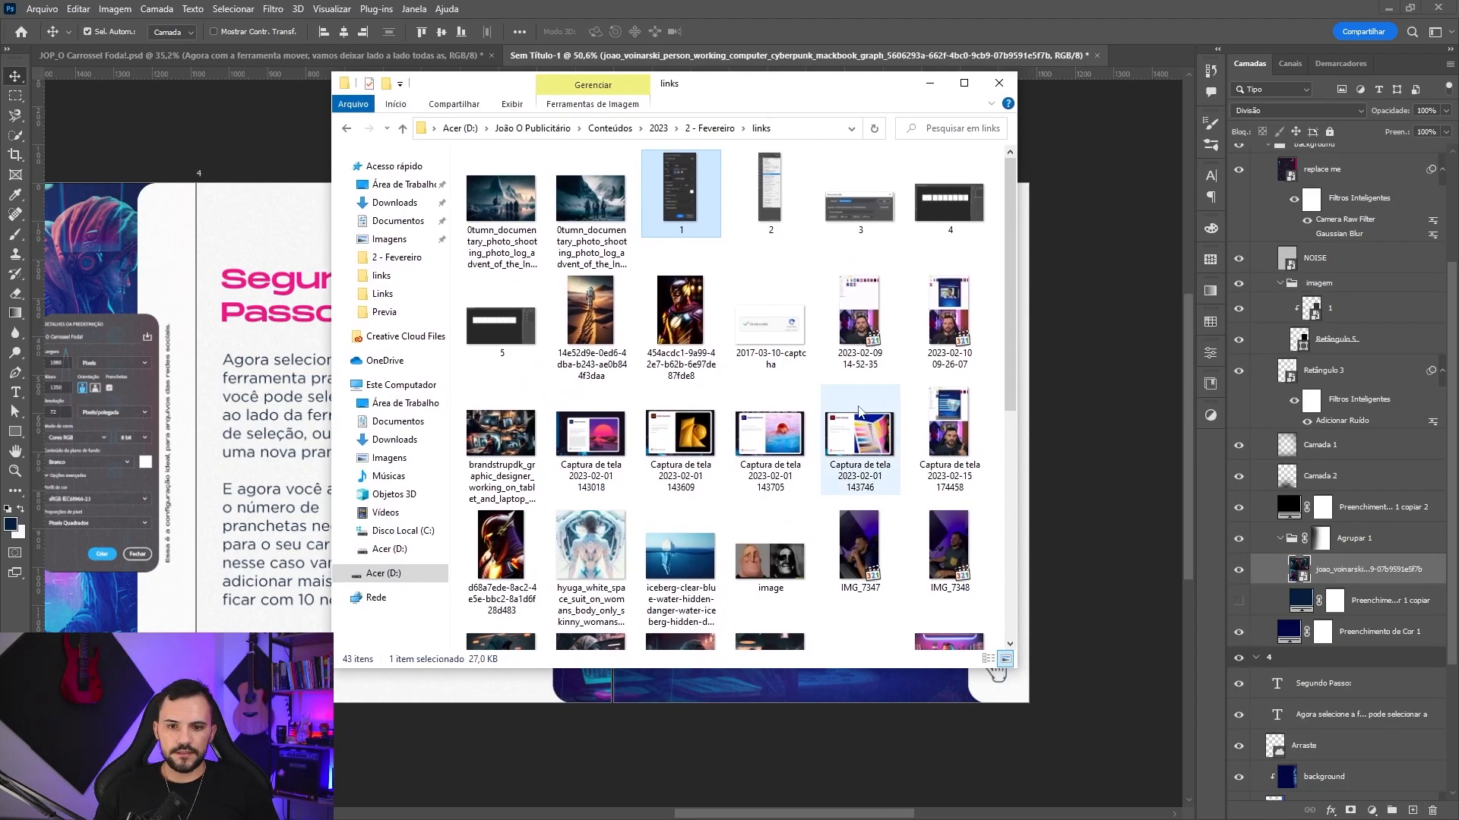
scroll(658, 483, "down", 5)
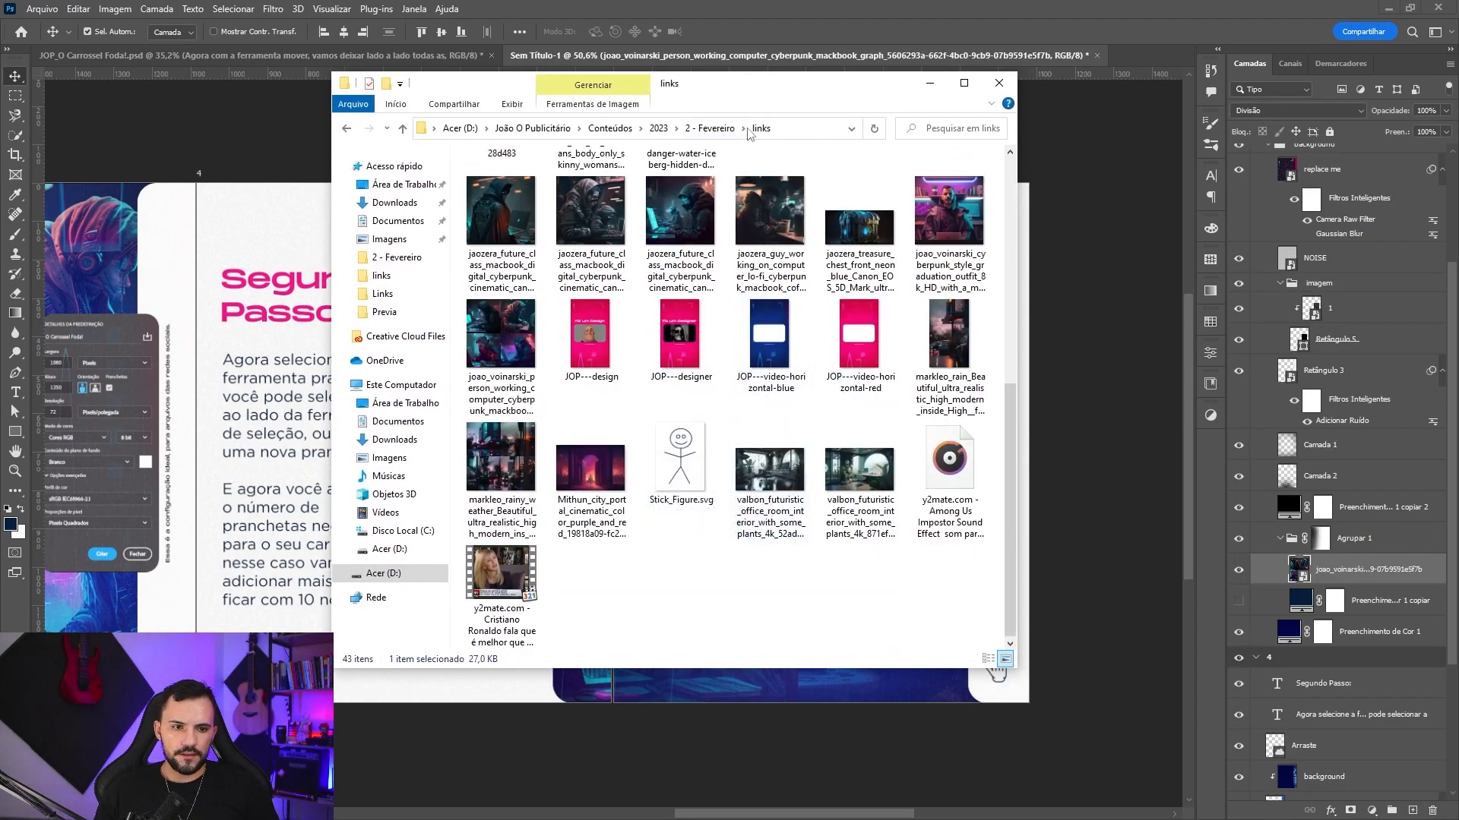
left_click_drag(752, 97, 369, 92)
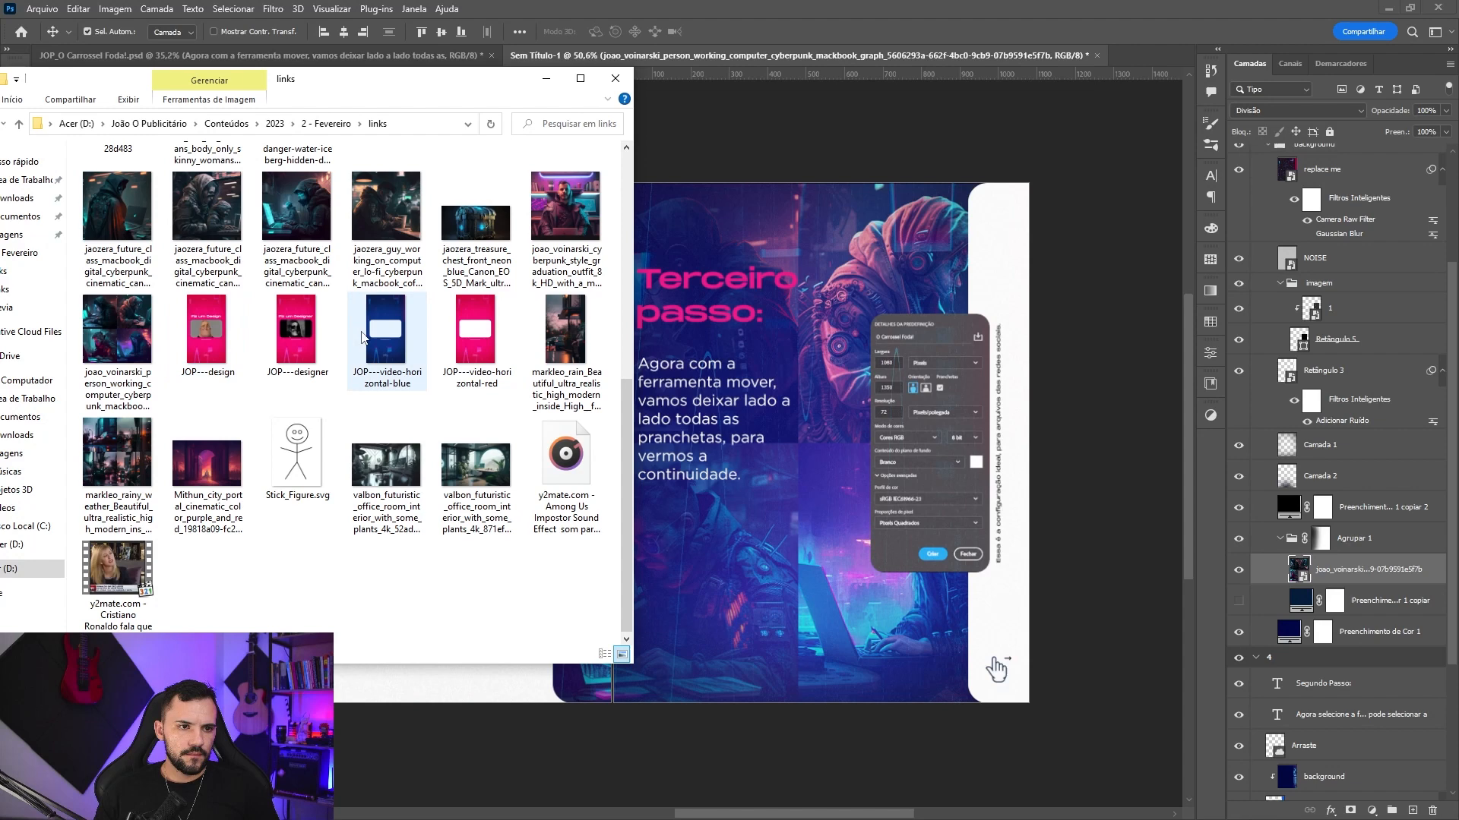
left_click_drag(398, 215, 782, 532)
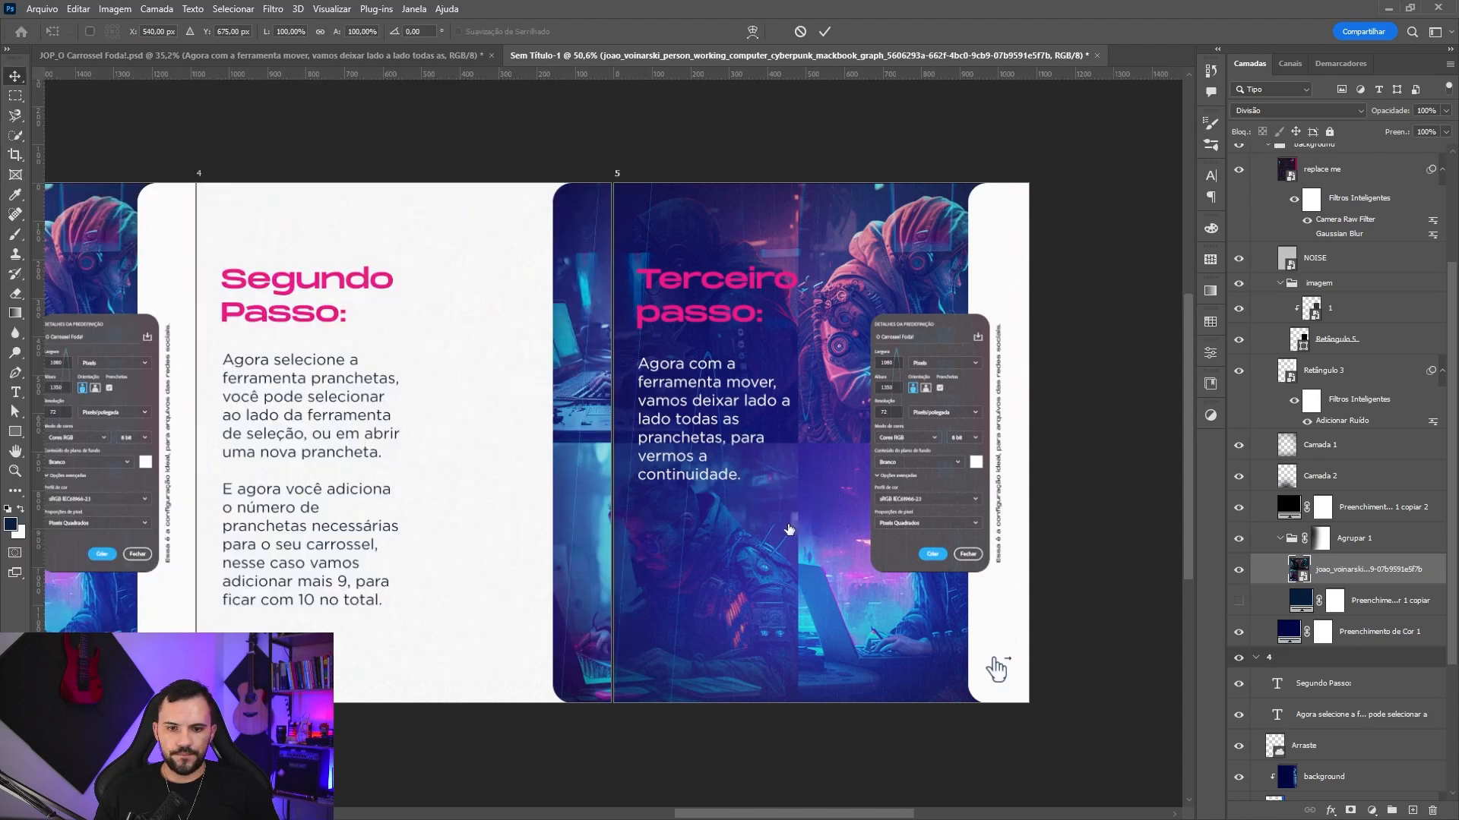
- Scale the placed picture to about 131.64% and shift it left to X 507 px so it fills artboard 5
left_click_drag(817, 247, 818, 184)
left_click_drag(871, 306, 861, 309)
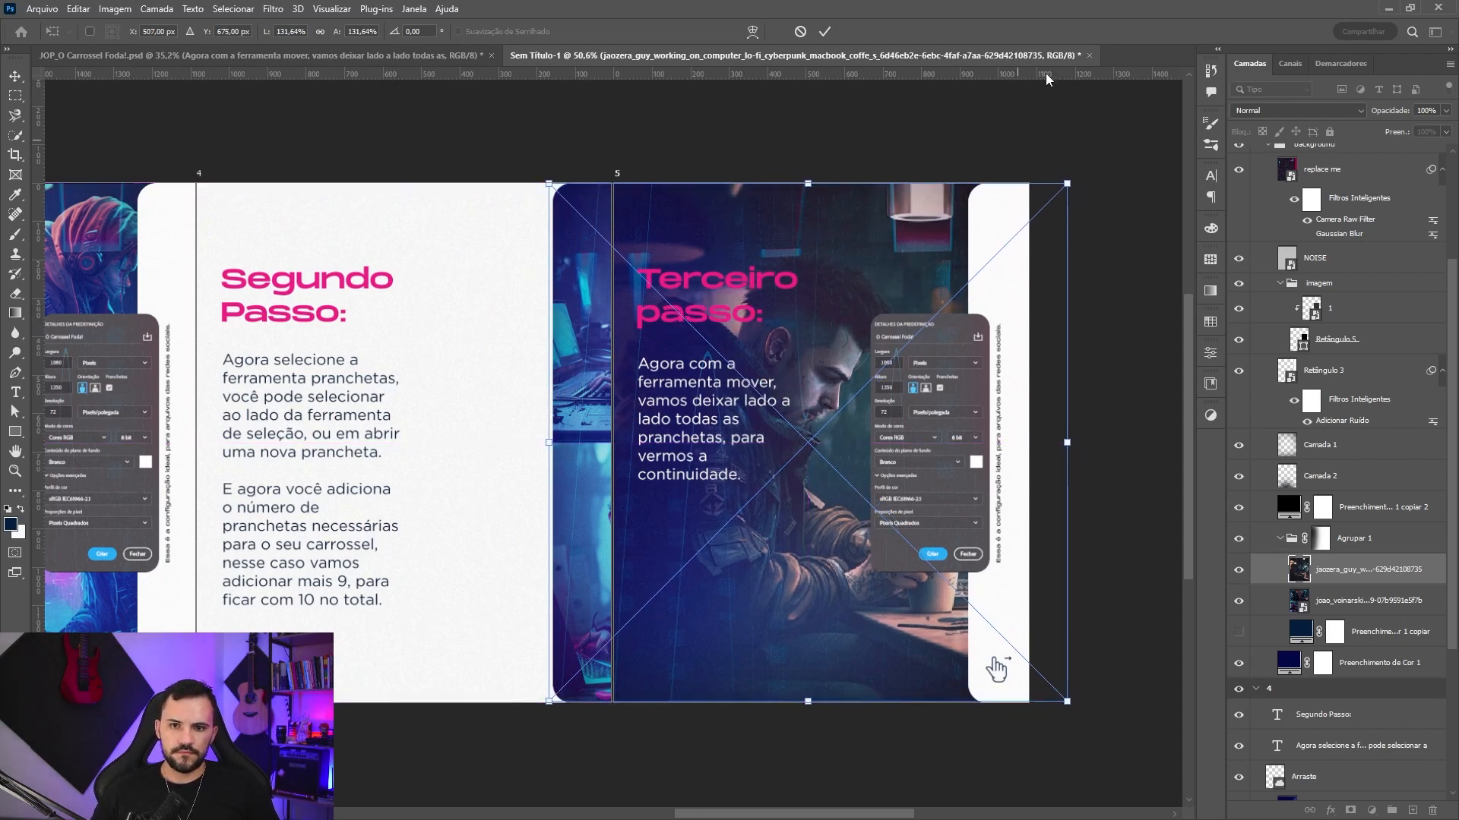
key("Return")
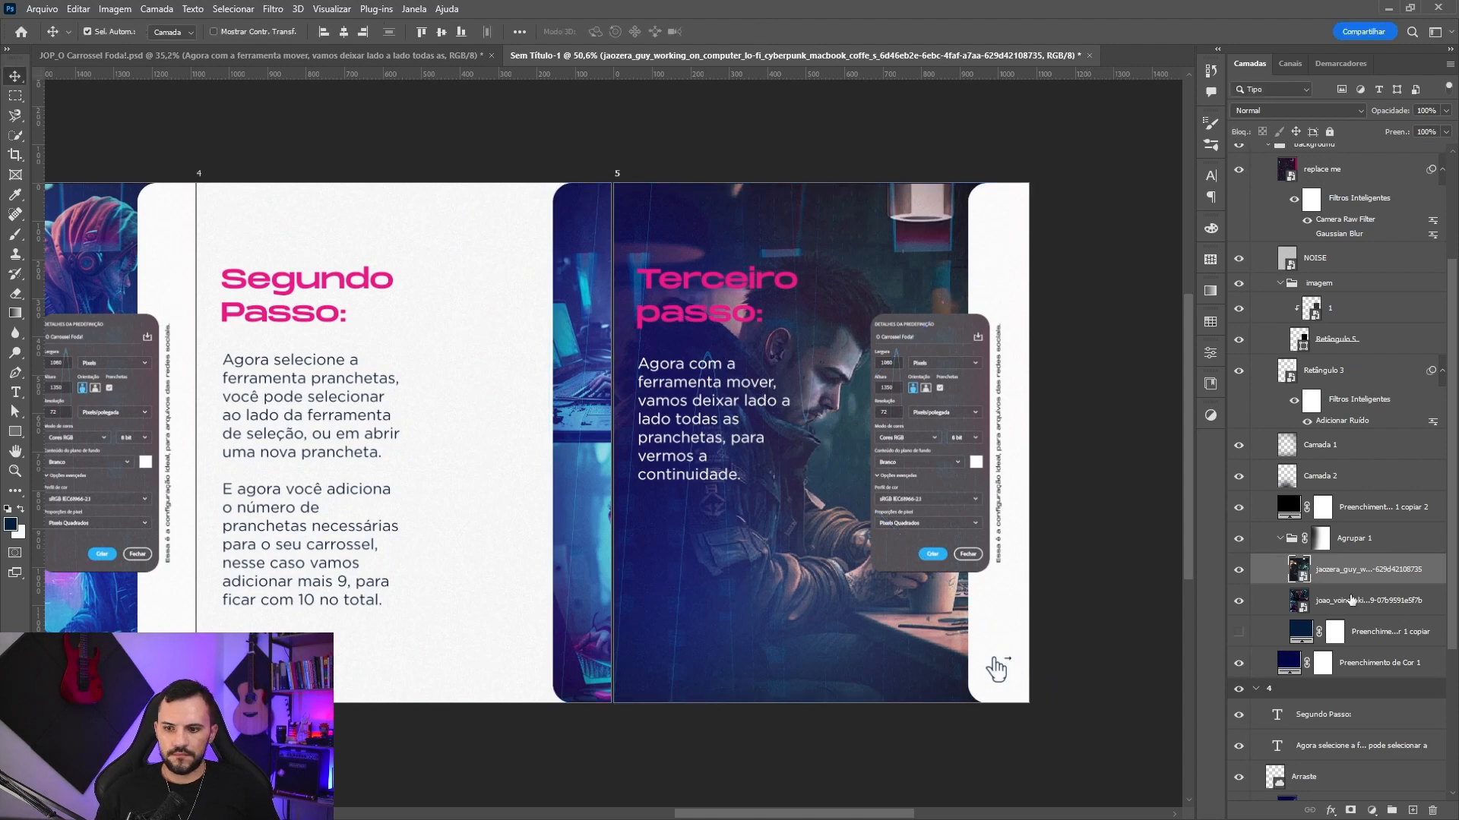
left_click(1351, 600)
key("Delete")
left_click(1344, 582)
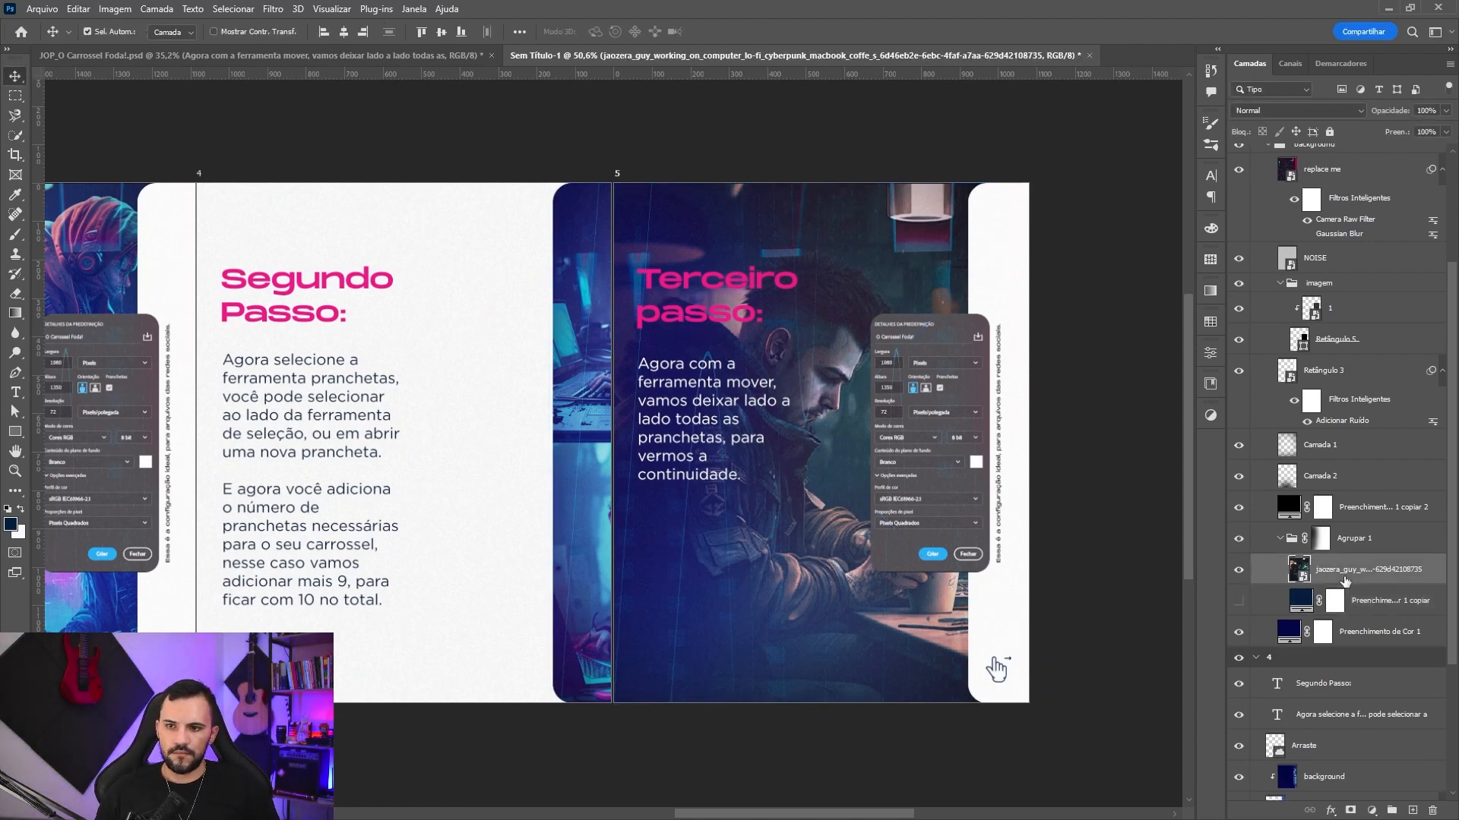
key("ctrl+z")
left_click(1349, 577)
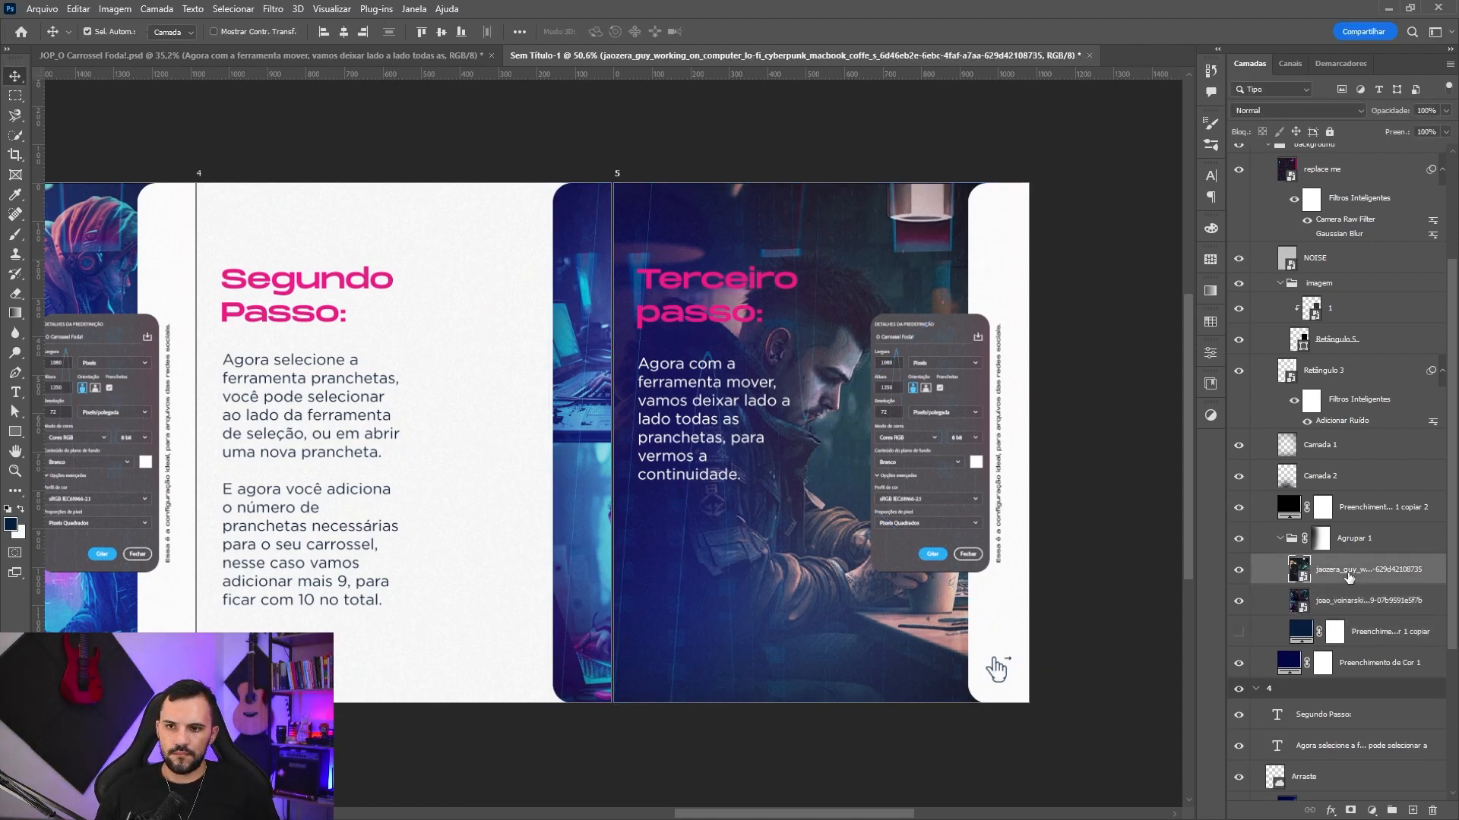
- Delete the old background photo from artboard 5's Agrupar 1 group and set the new picture's blend mode to Divisão
left_click(1350, 602)
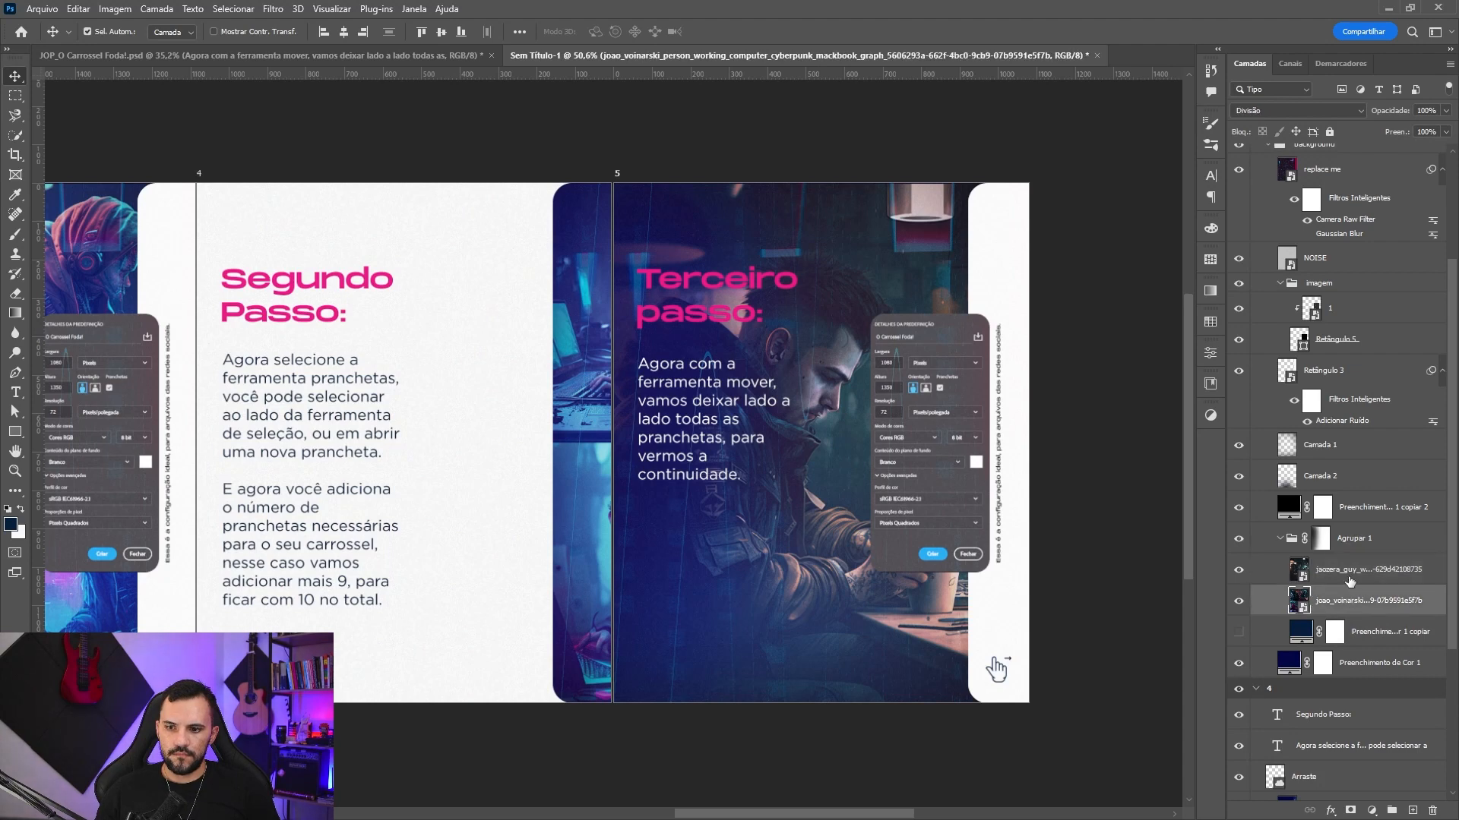
left_click(1349, 581)
left_click(1351, 603)
key("Delete")
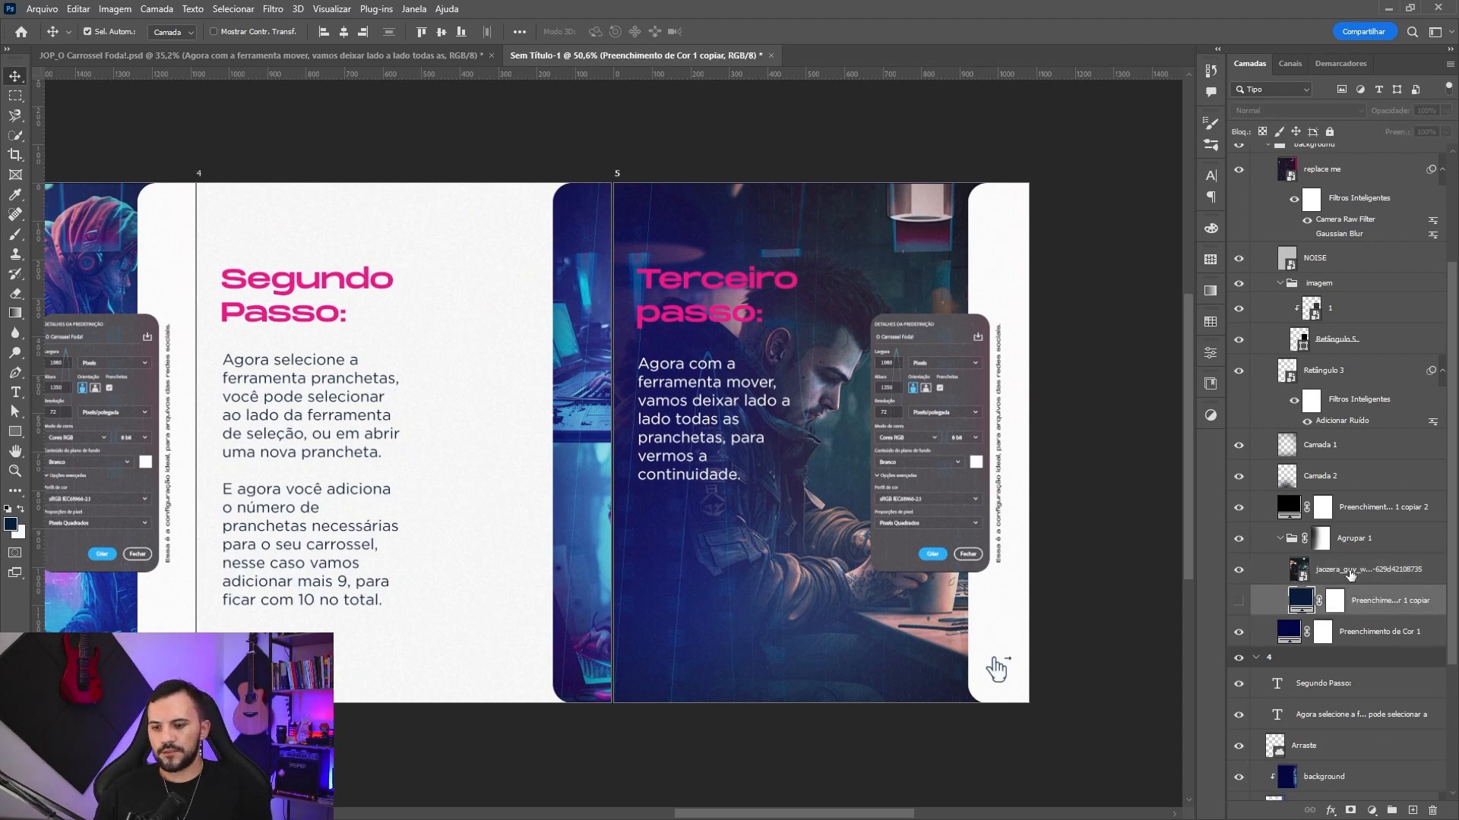
left_click(1299, 112)
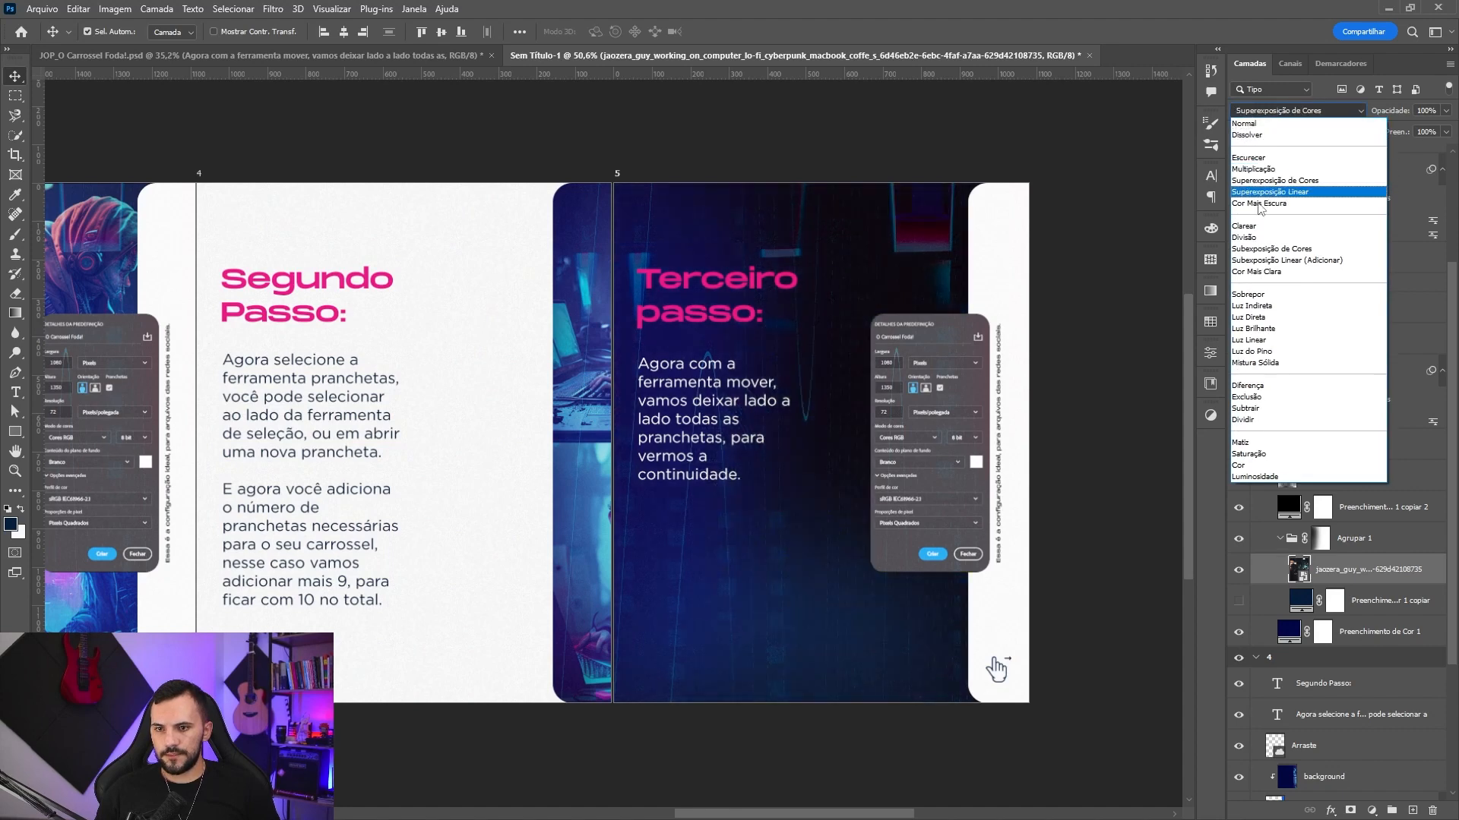
left_click(1251, 238)
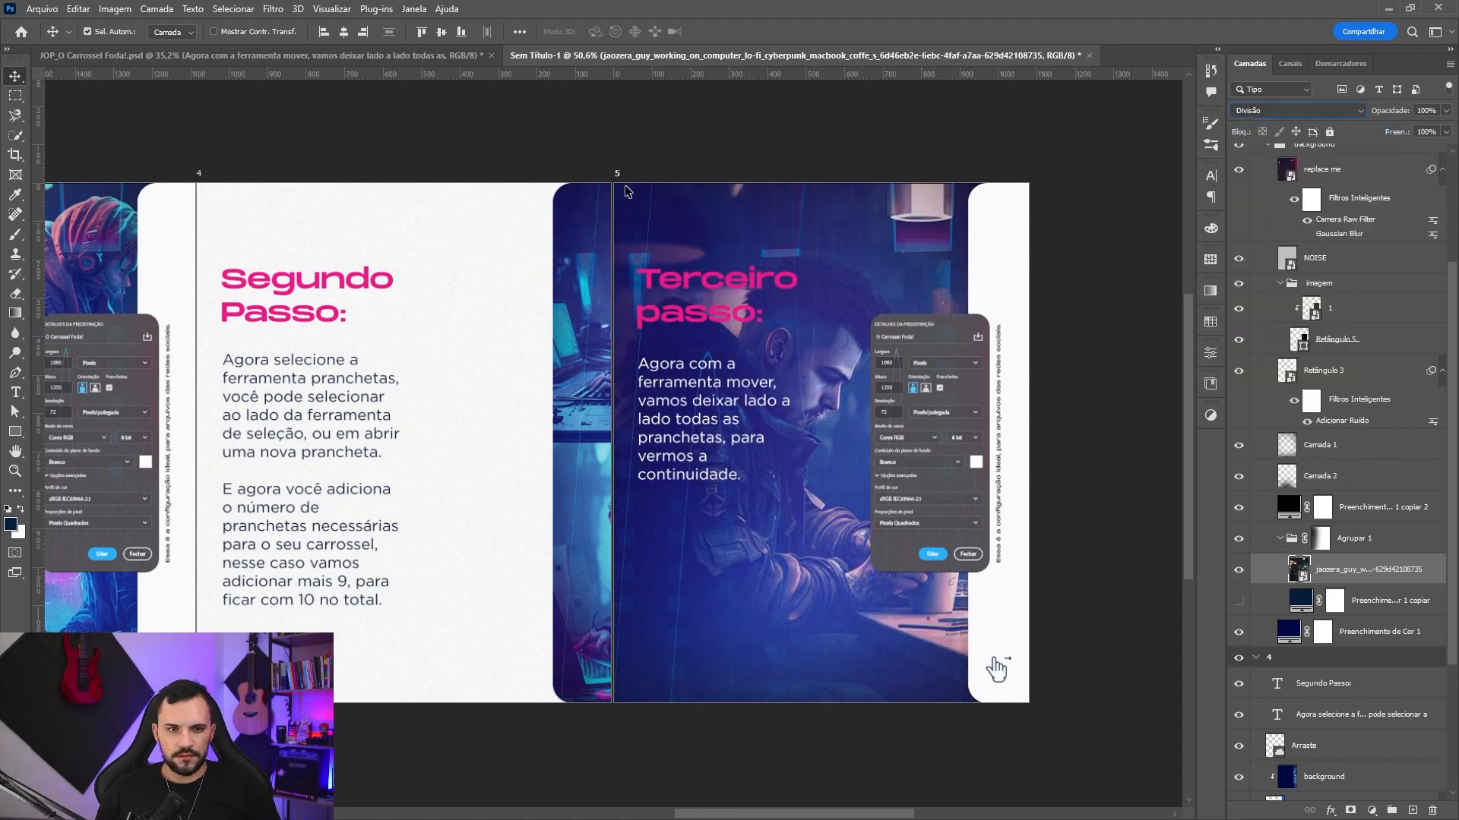
- Select artboard 5 as a whole and nudge it left until it sits flush against artboard 4
scroll(1307, 197, "up", 3)
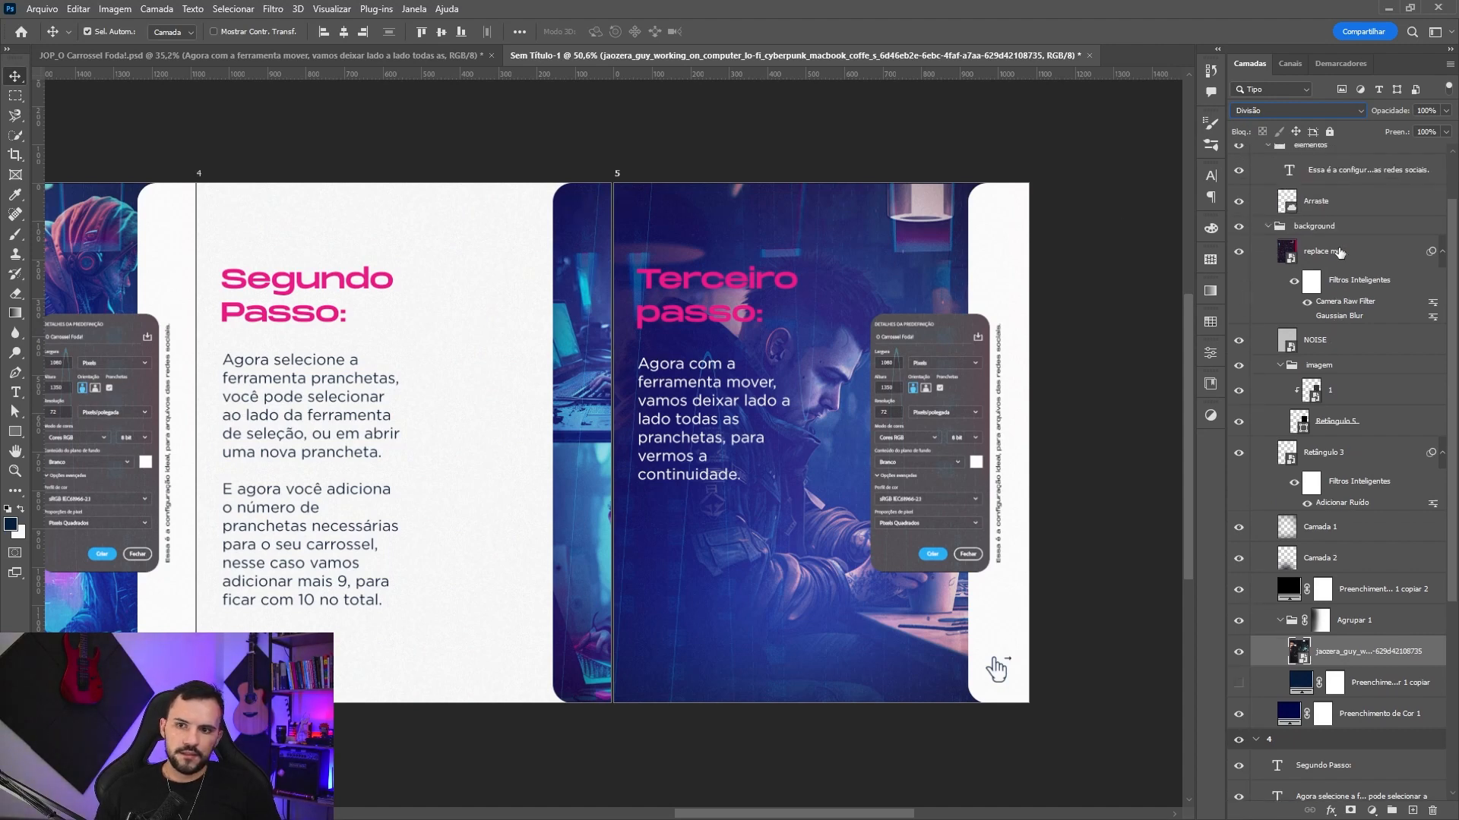
left_click(1282, 152)
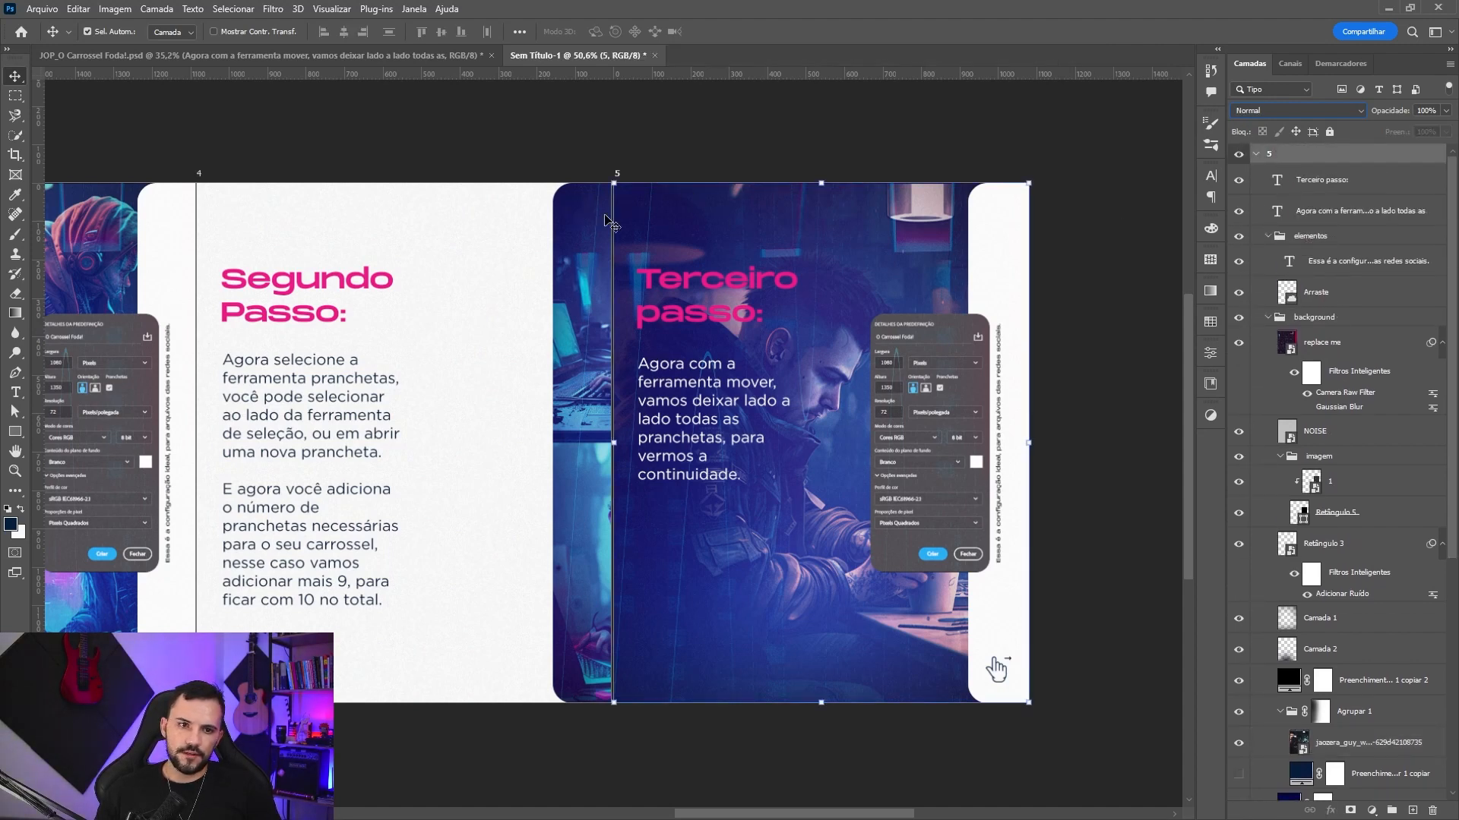
left_click(638, 206)
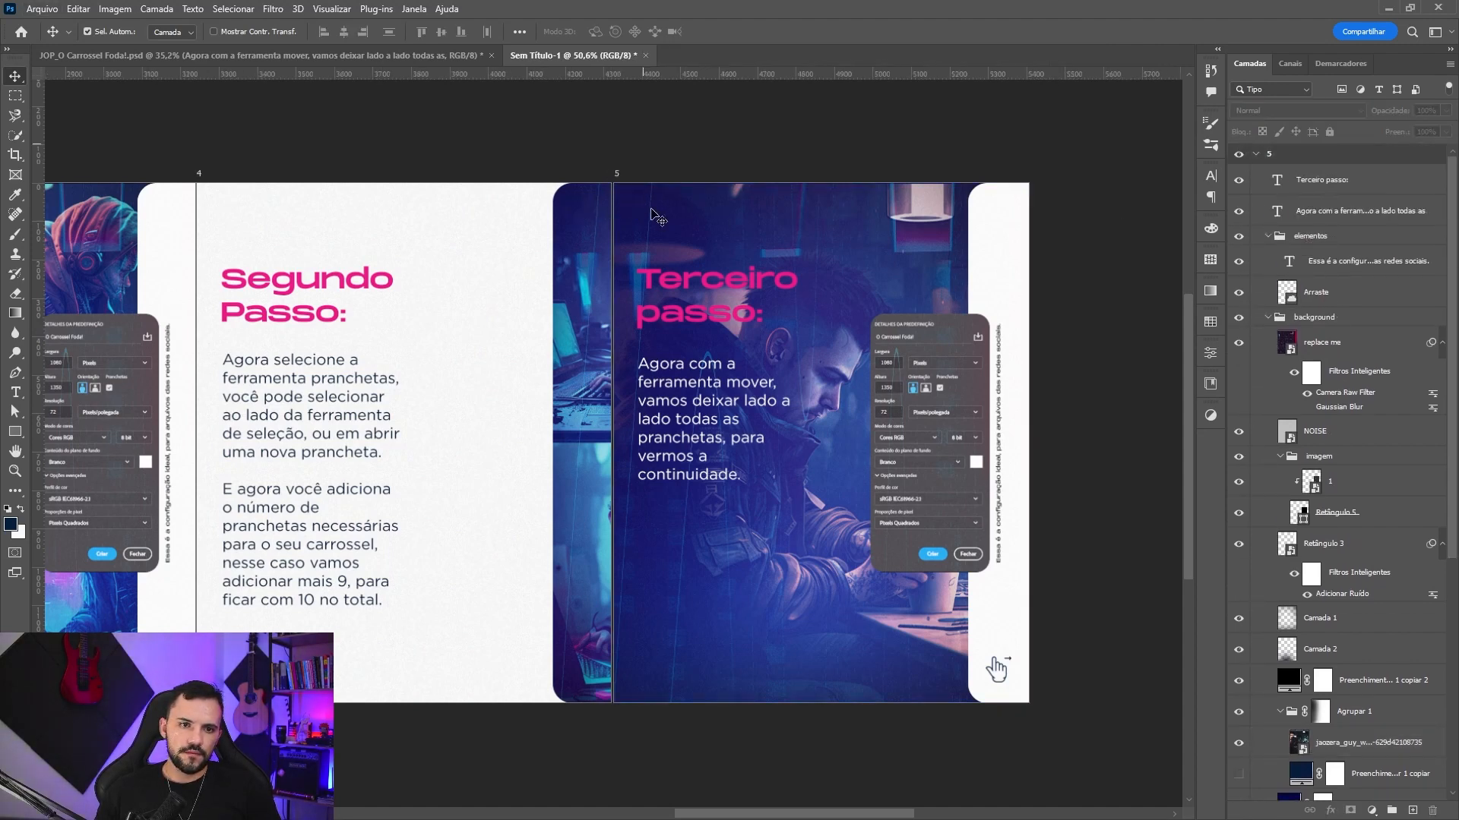
left_click(1282, 154)
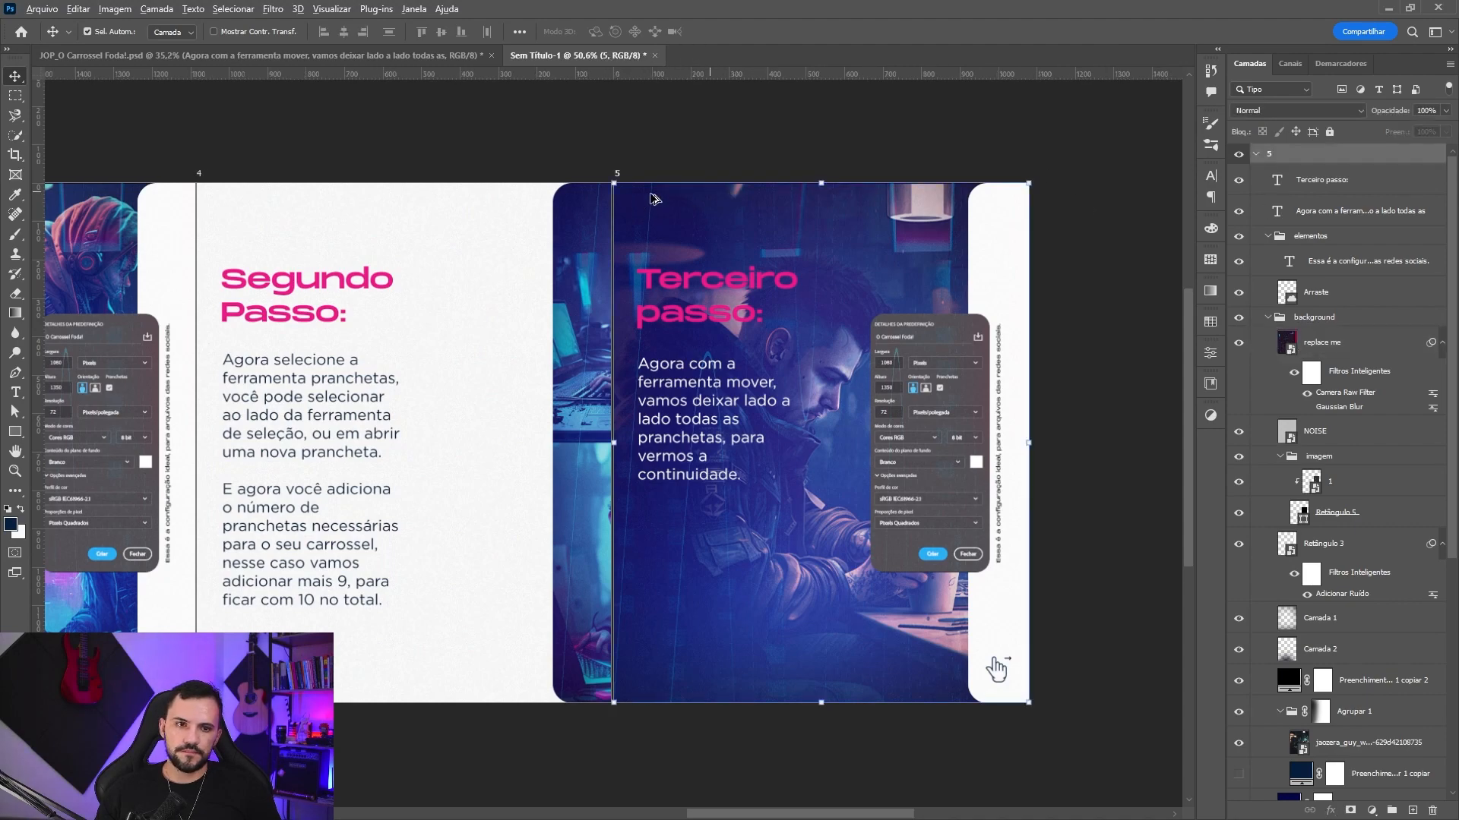
scroll(618, 194, "up", 3)
left_click_drag(713, 205, 708, 209)
scroll(661, 286, "down", 4)
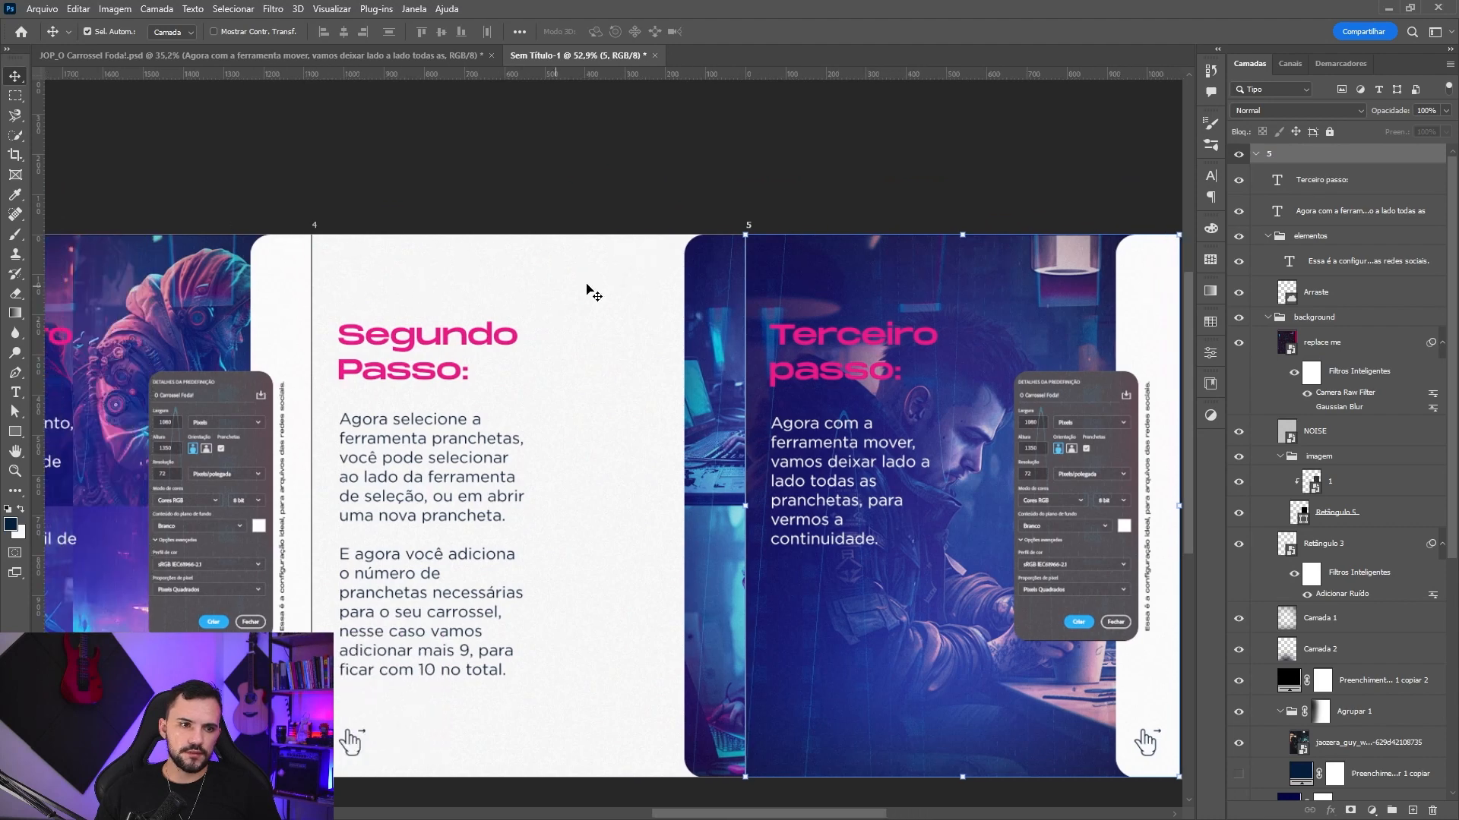
- Collapse artboard 5, select it together with artboard 4, and inspect the seam between artboards 3 and 4
left_click(1256, 155)
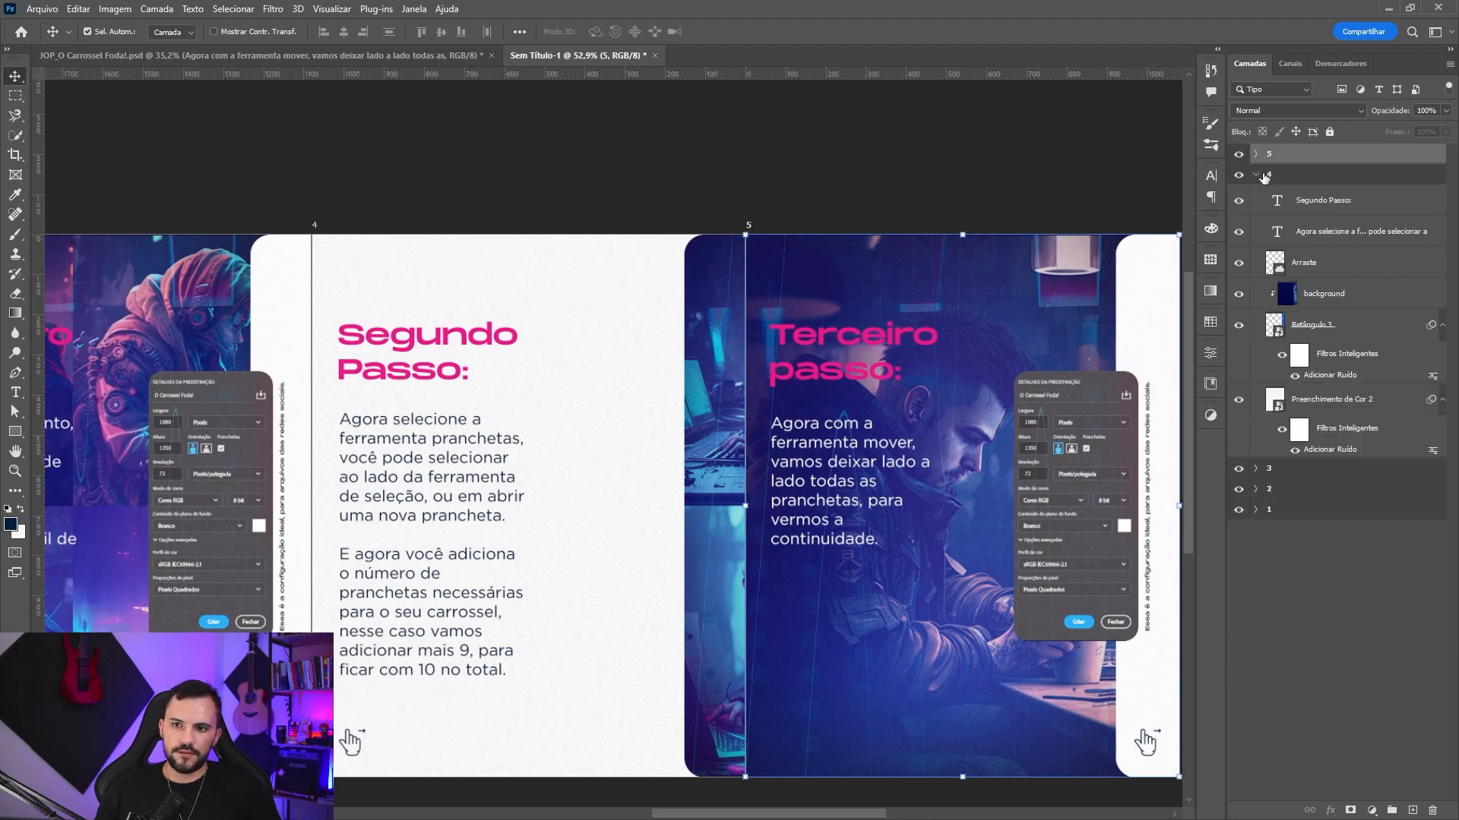
left_click(1262, 176, "shift")
scroll(307, 272, "up", 5)
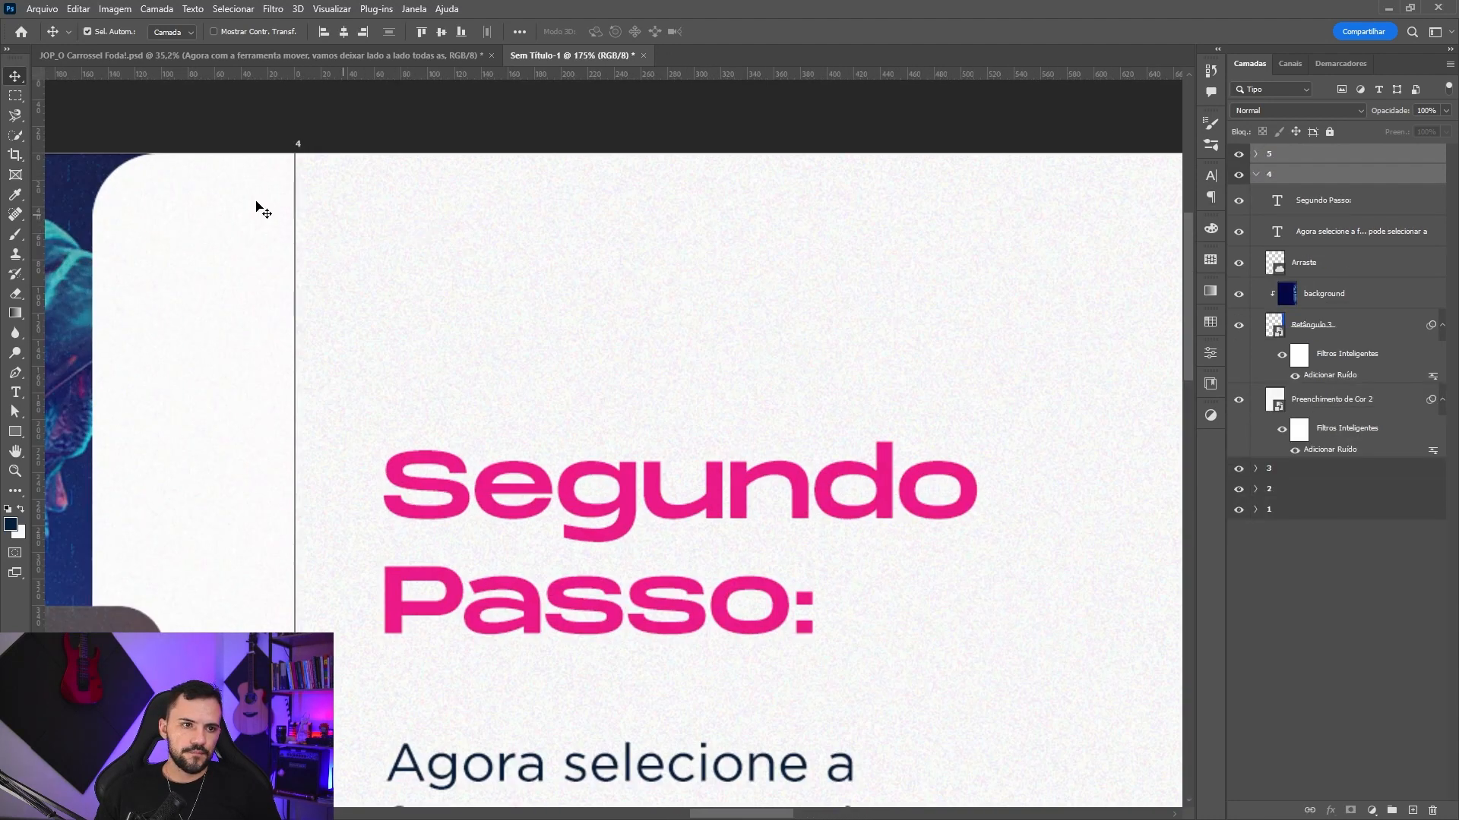
scroll(302, 211, "up", 2)
scroll(456, 247, "down", 8)
left_click_drag(802, 341, 608, 342)
left_click_drag(368, 195, 434, 304)
right_click(15, 75)
left_click(68, 93)
key("v")
left_click_drag(461, 196, 17, 77)
right_click(16, 77)
left_click(51, 78)
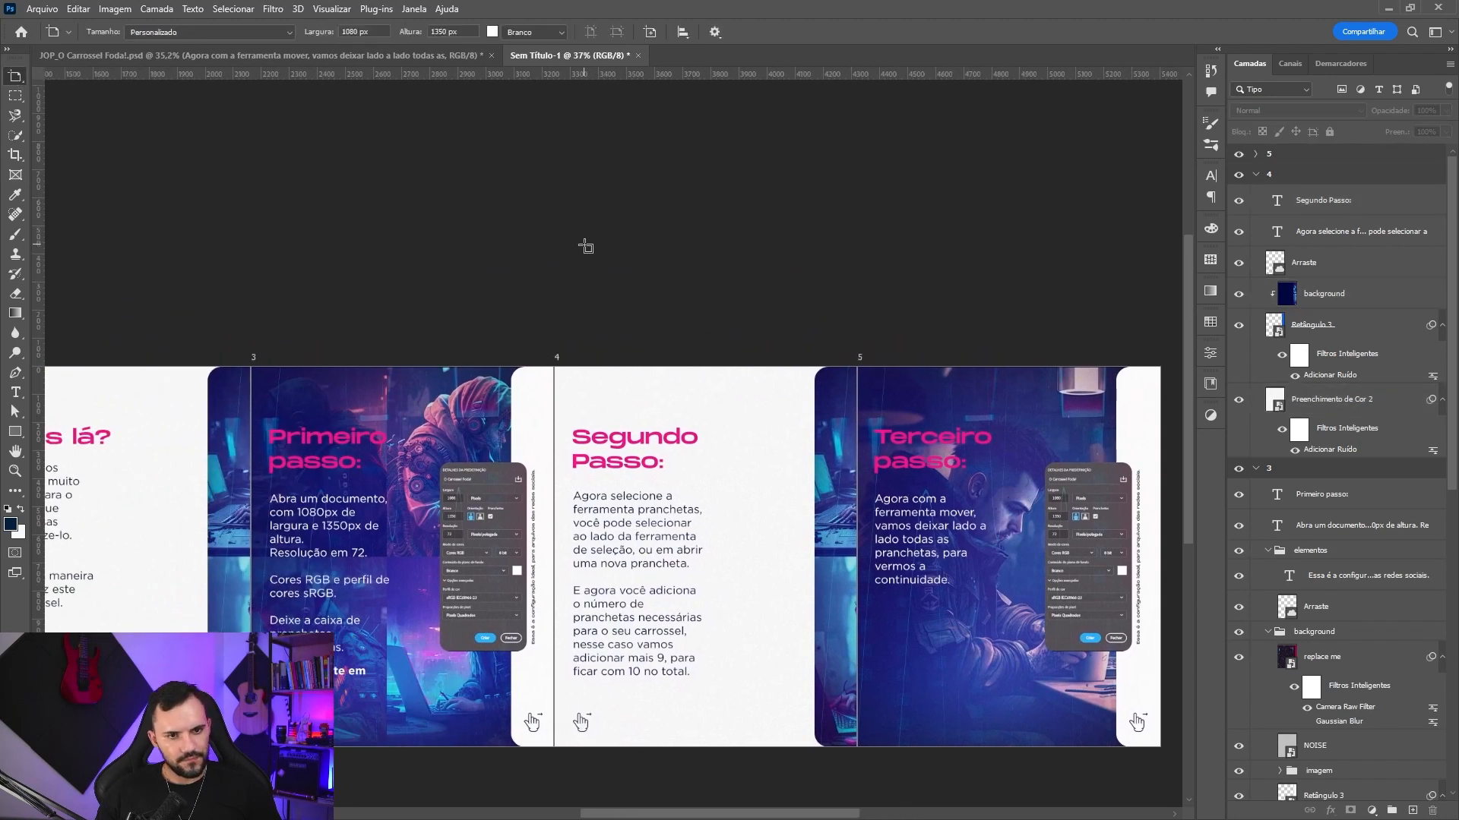
left_click_drag(585, 247, 16, 79)
right_click(15, 79)
left_click(64, 78)
left_click_drag(721, 315, 392, 118)
left_click_drag(805, 349, 674, 334)
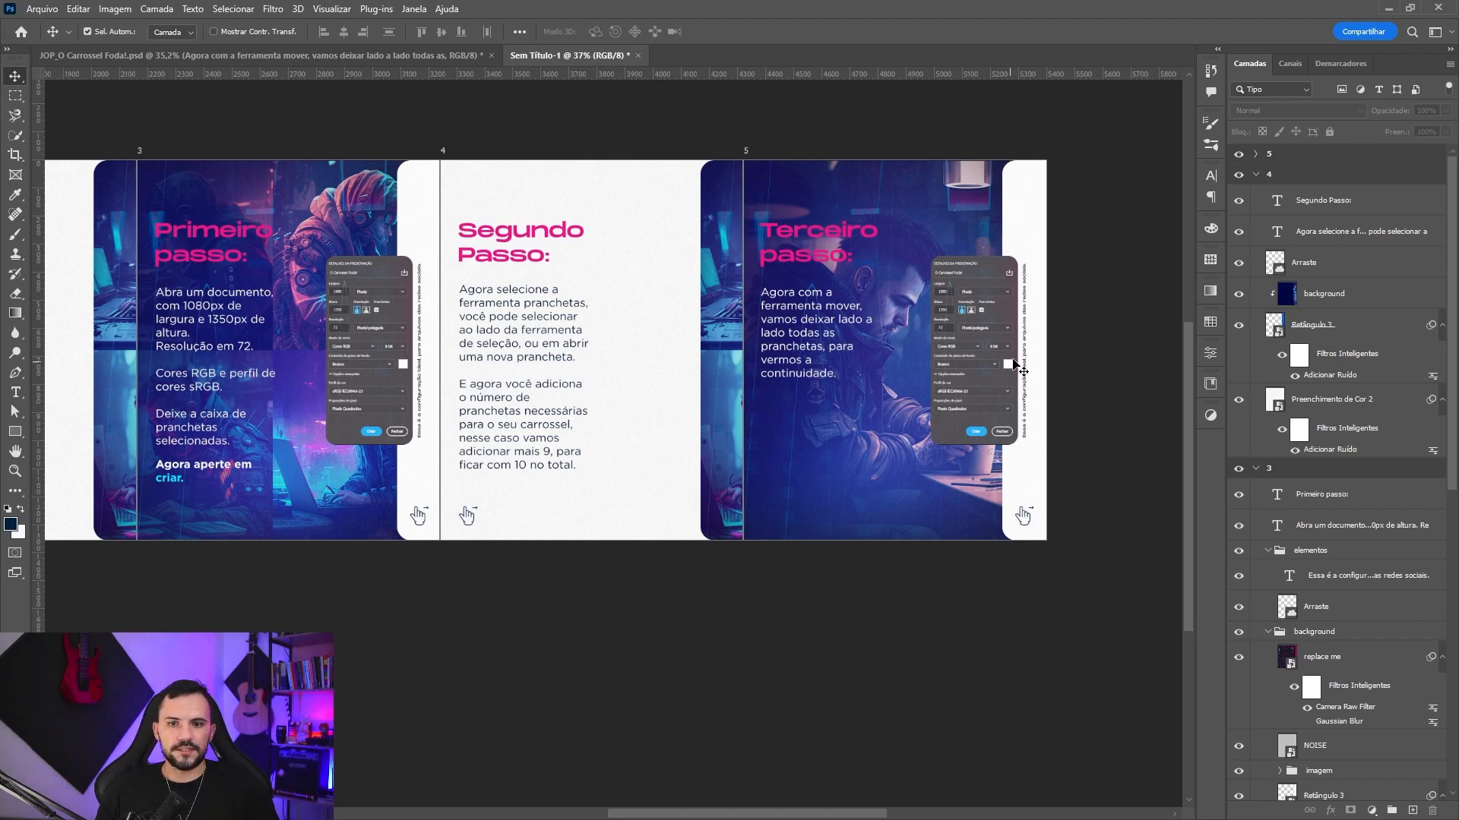
- Copy the imagem group from artboard 3 into artboard 4, placing it just above the background layer
scroll(763, 402, "up", 1)
left_click(308, 399)
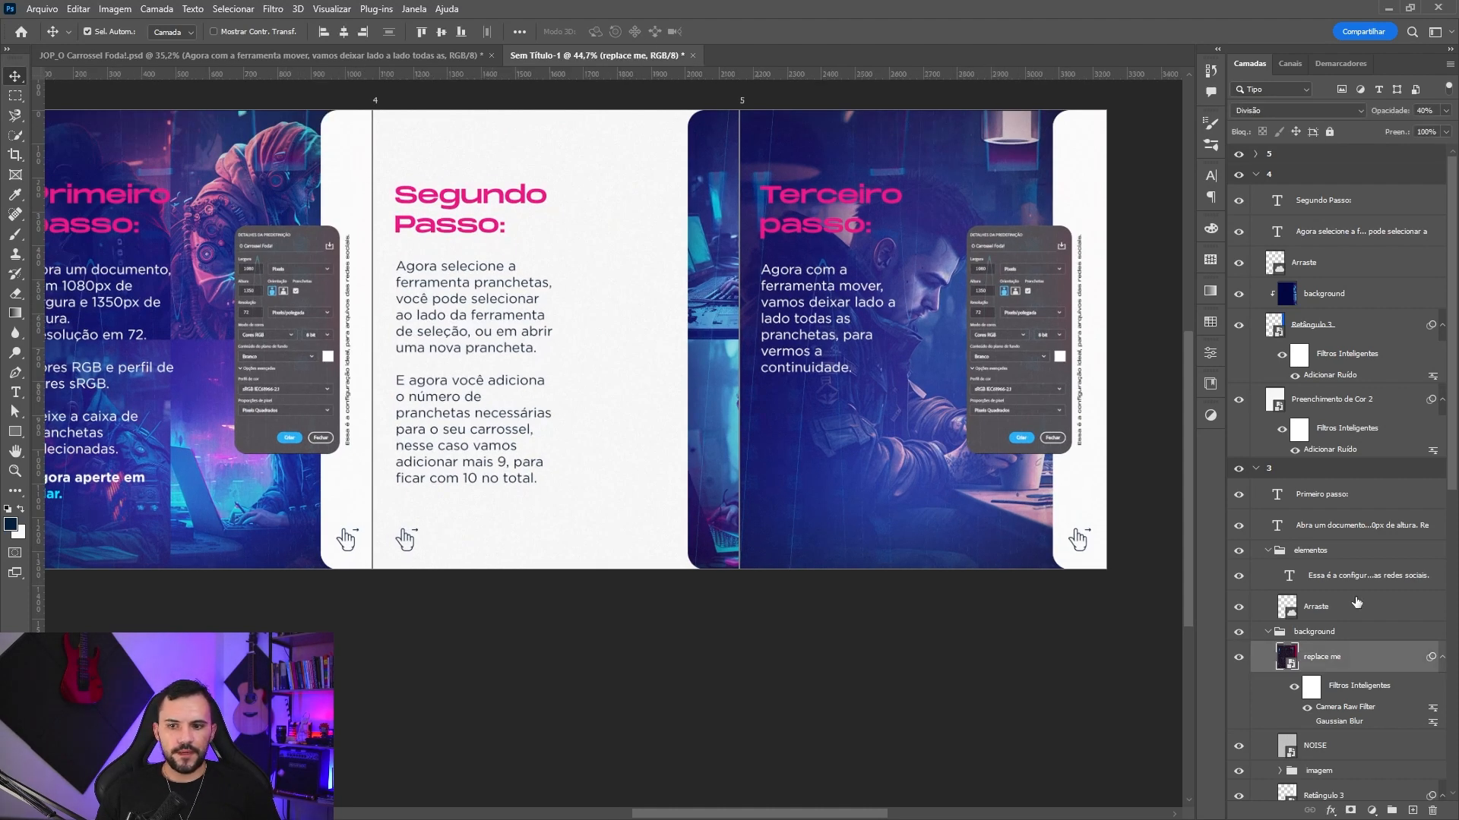
left_click(1270, 632)
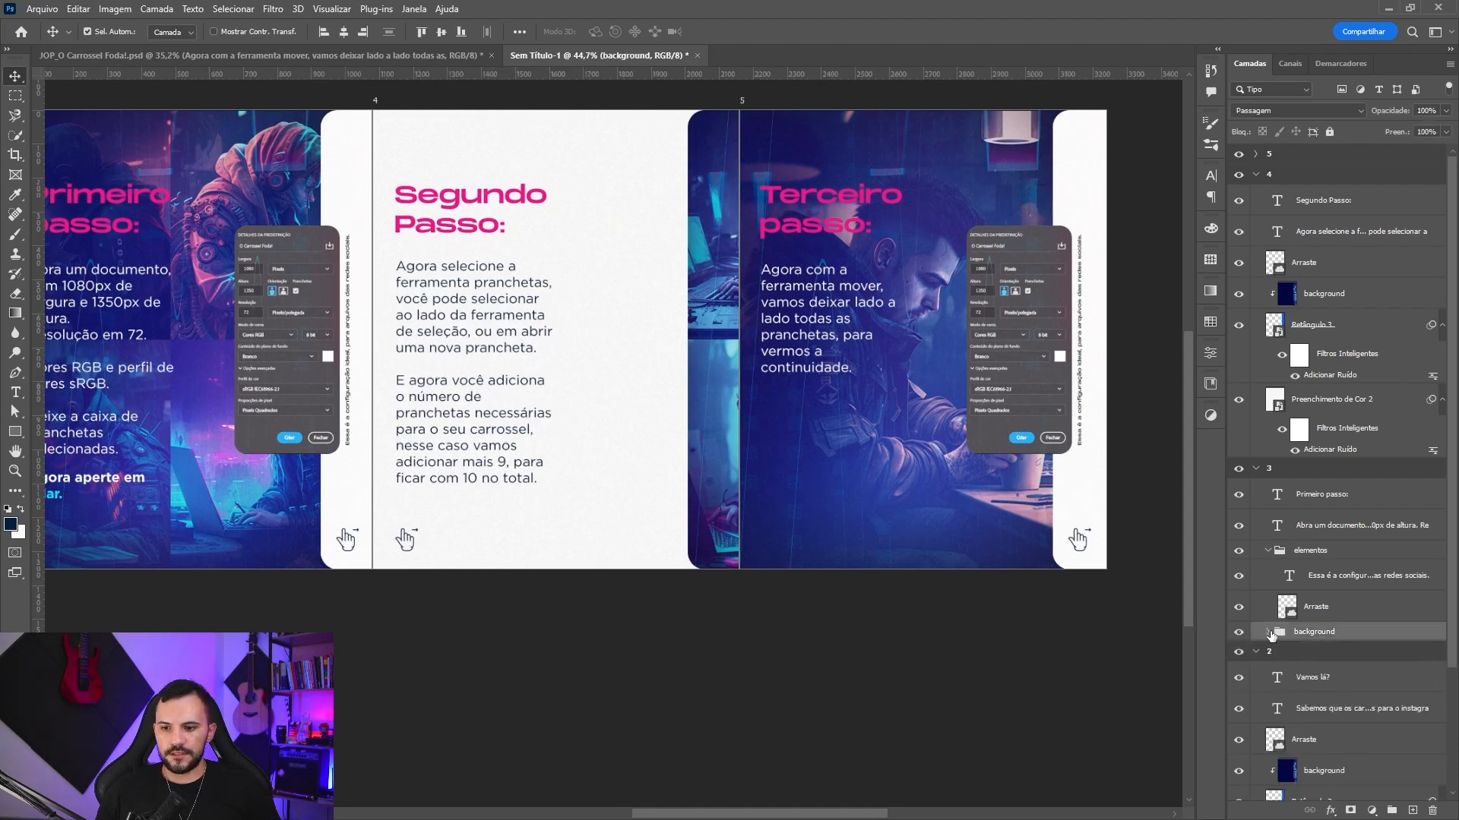
left_click(308, 367)
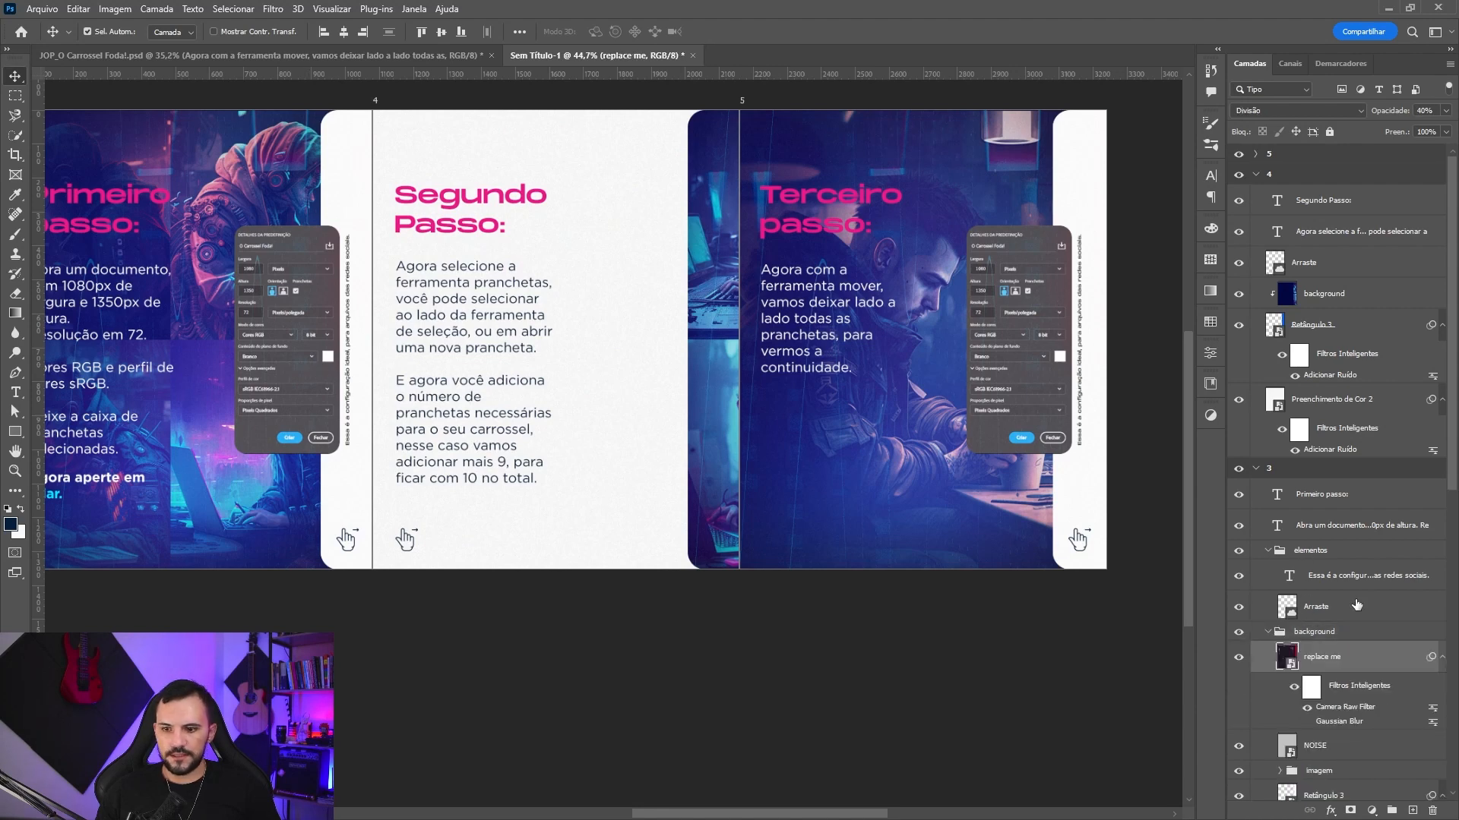
scroll(1318, 678, "down", 3)
left_click(1325, 670)
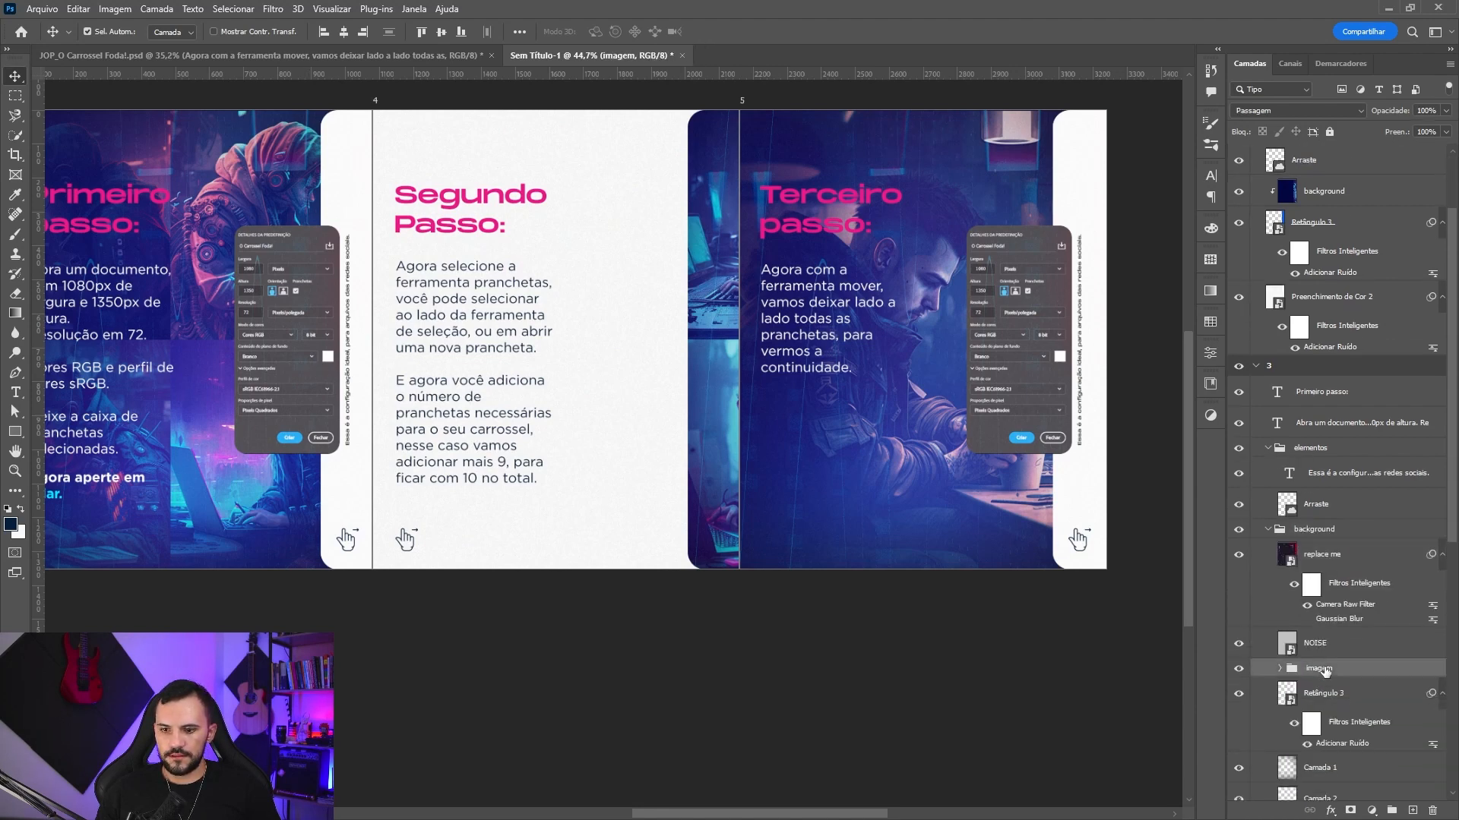
left_click(676, 351)
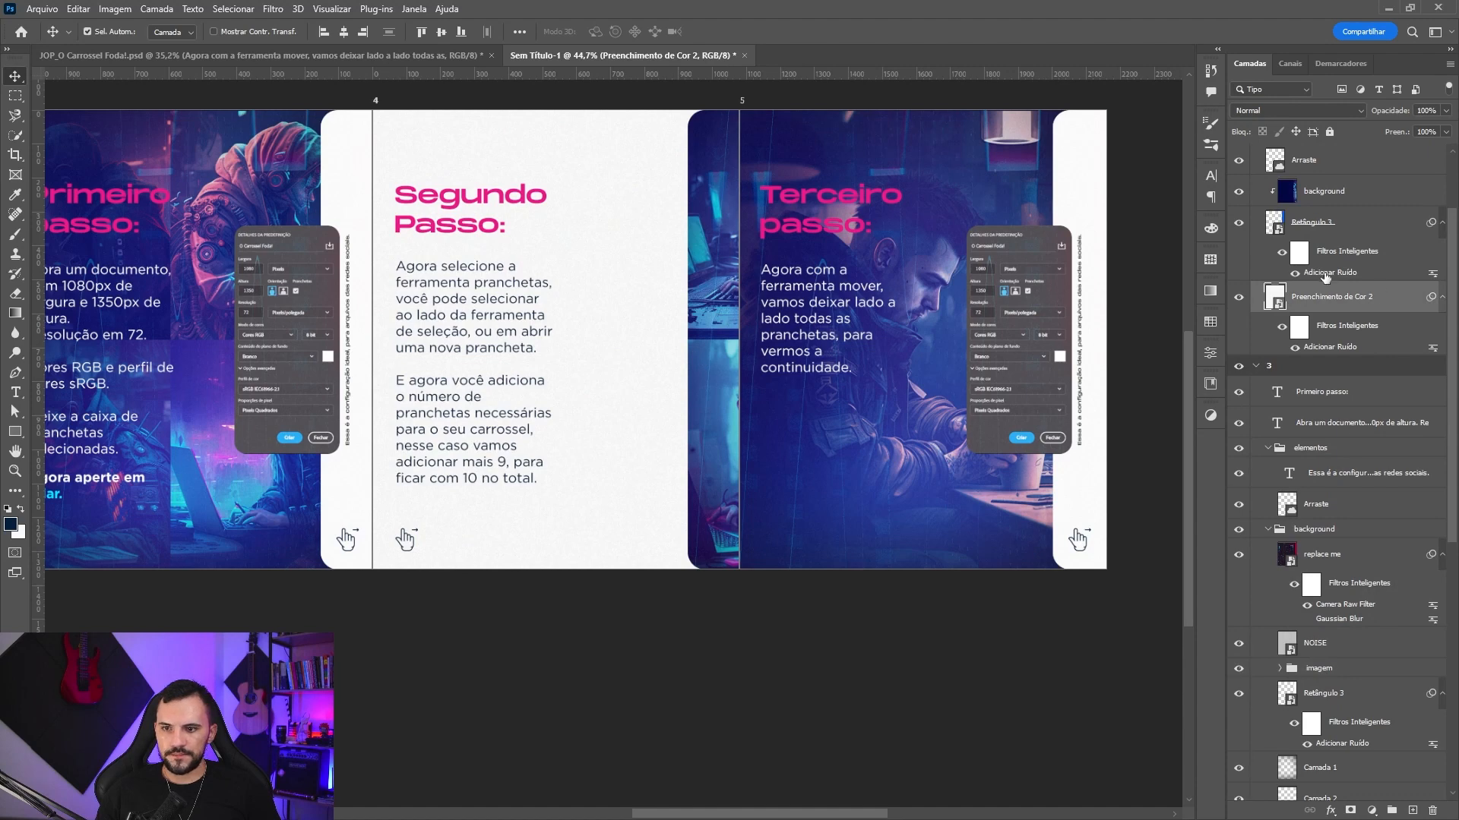
scroll(1325, 277, "up", 3)
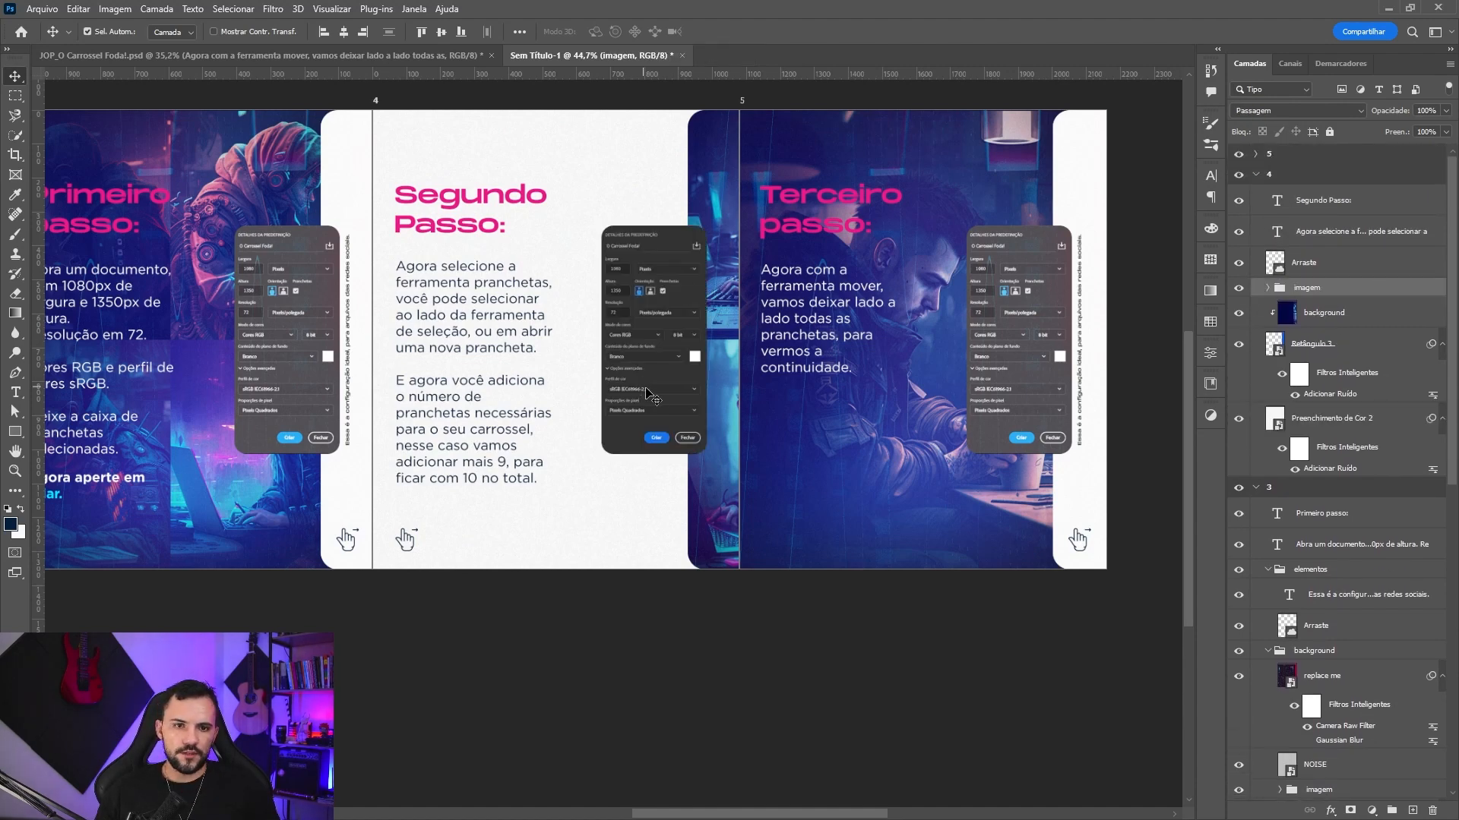
scroll(647, 391, "up", 3)
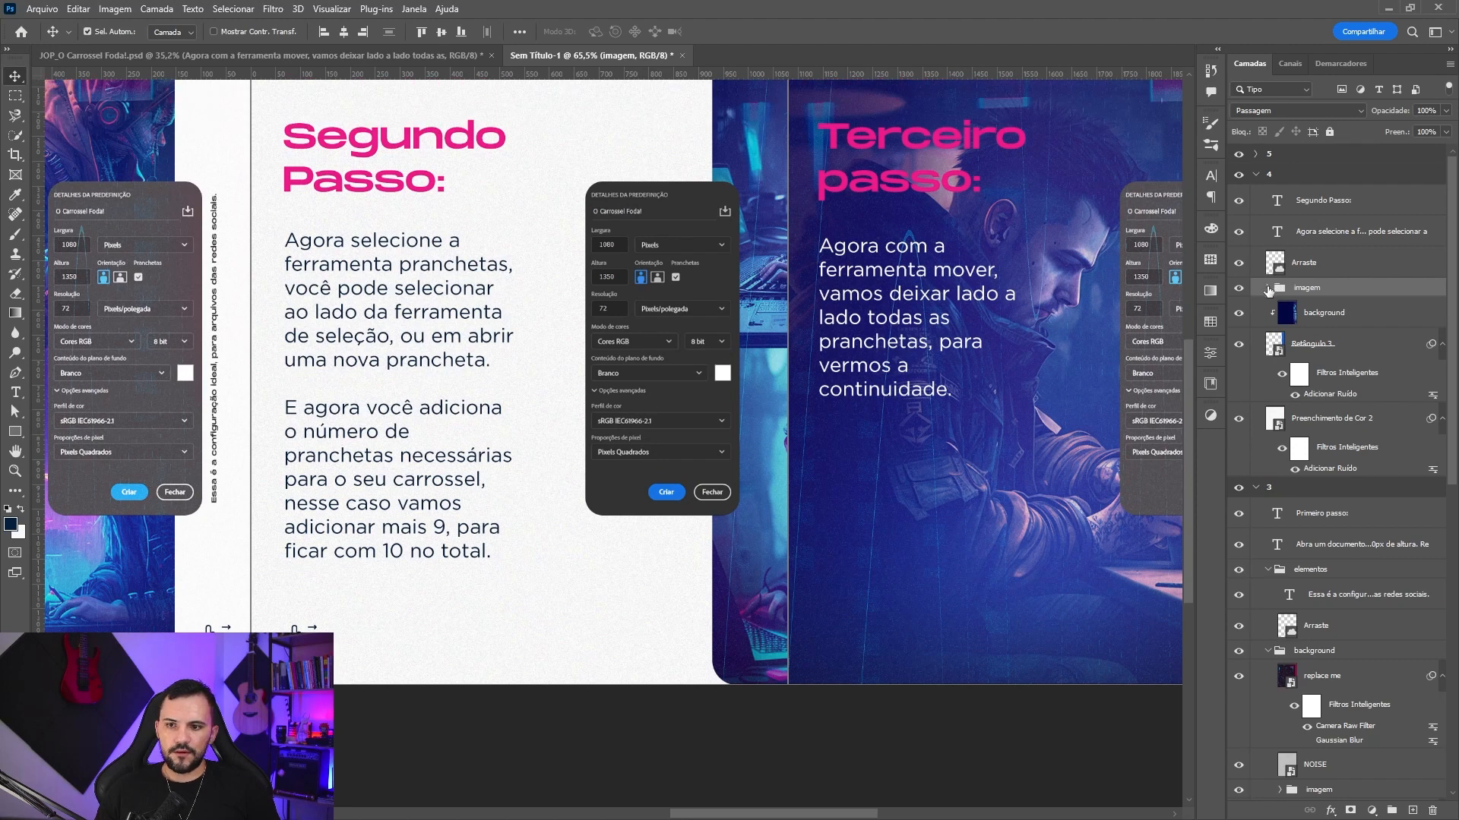
- Duplicate Retângulo 5 in artboard 4's imagem group and reduce the lower rectangle to a shallow box, 310 px wide, below the settings screenshot
left_click(1267, 289)
left_click(1329, 346)
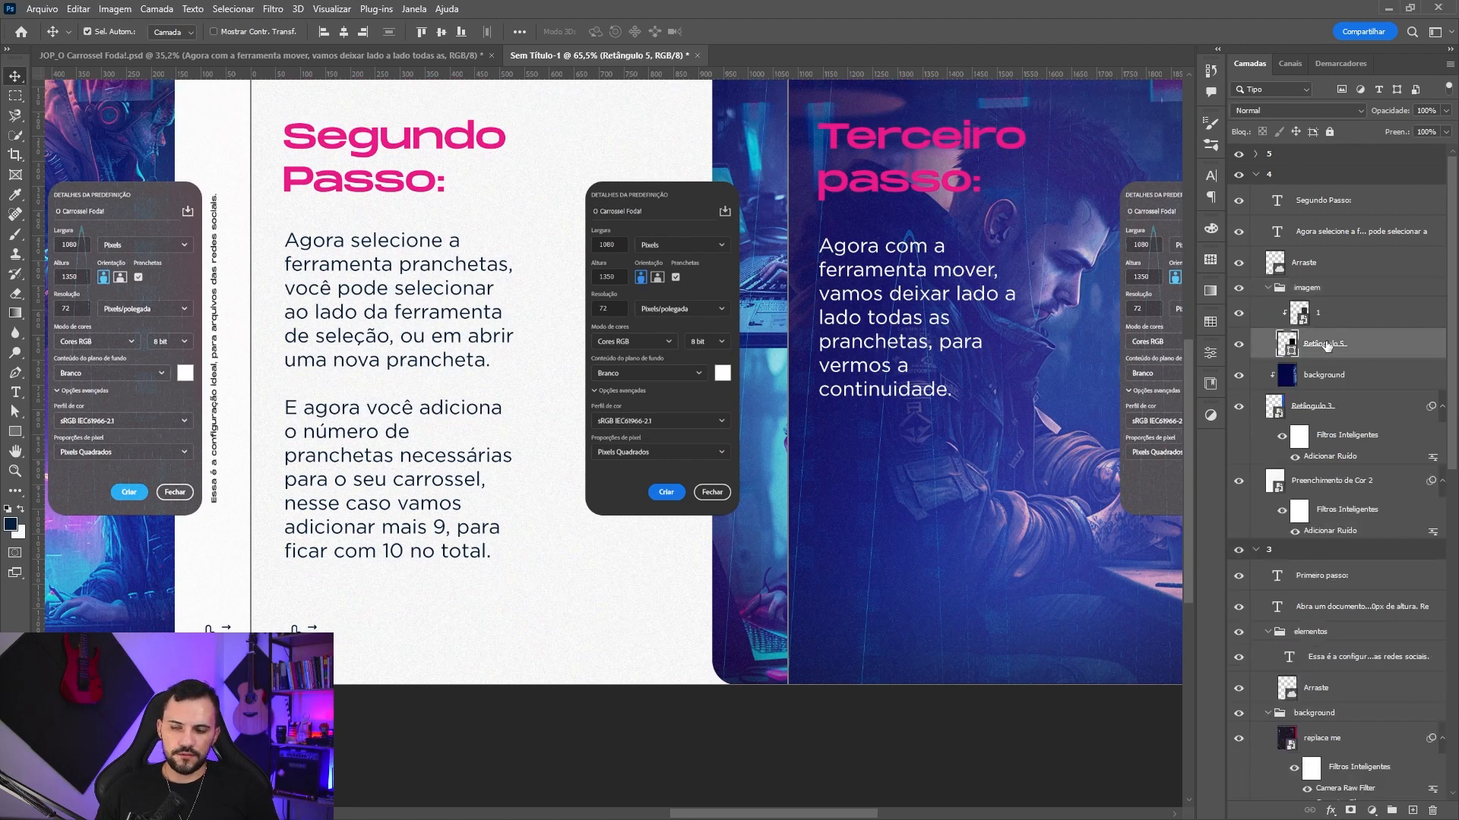
key("ctrl+j")
left_click(1316, 375)
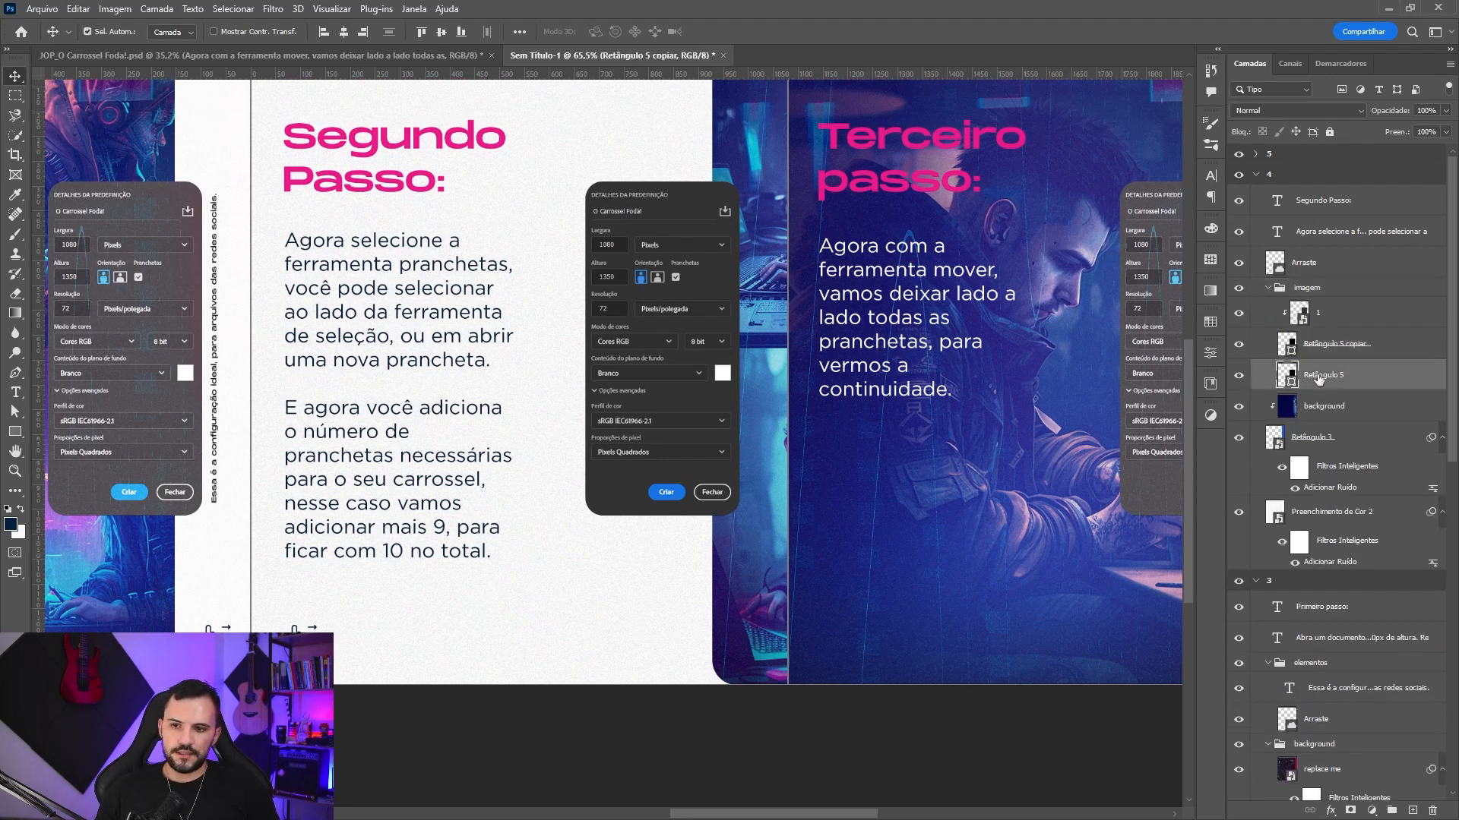
key("ctrl+t")
left_click_drag(688, 271, 685, 327)
left_click_drag(661, 240, 663, 603)
key("Return")
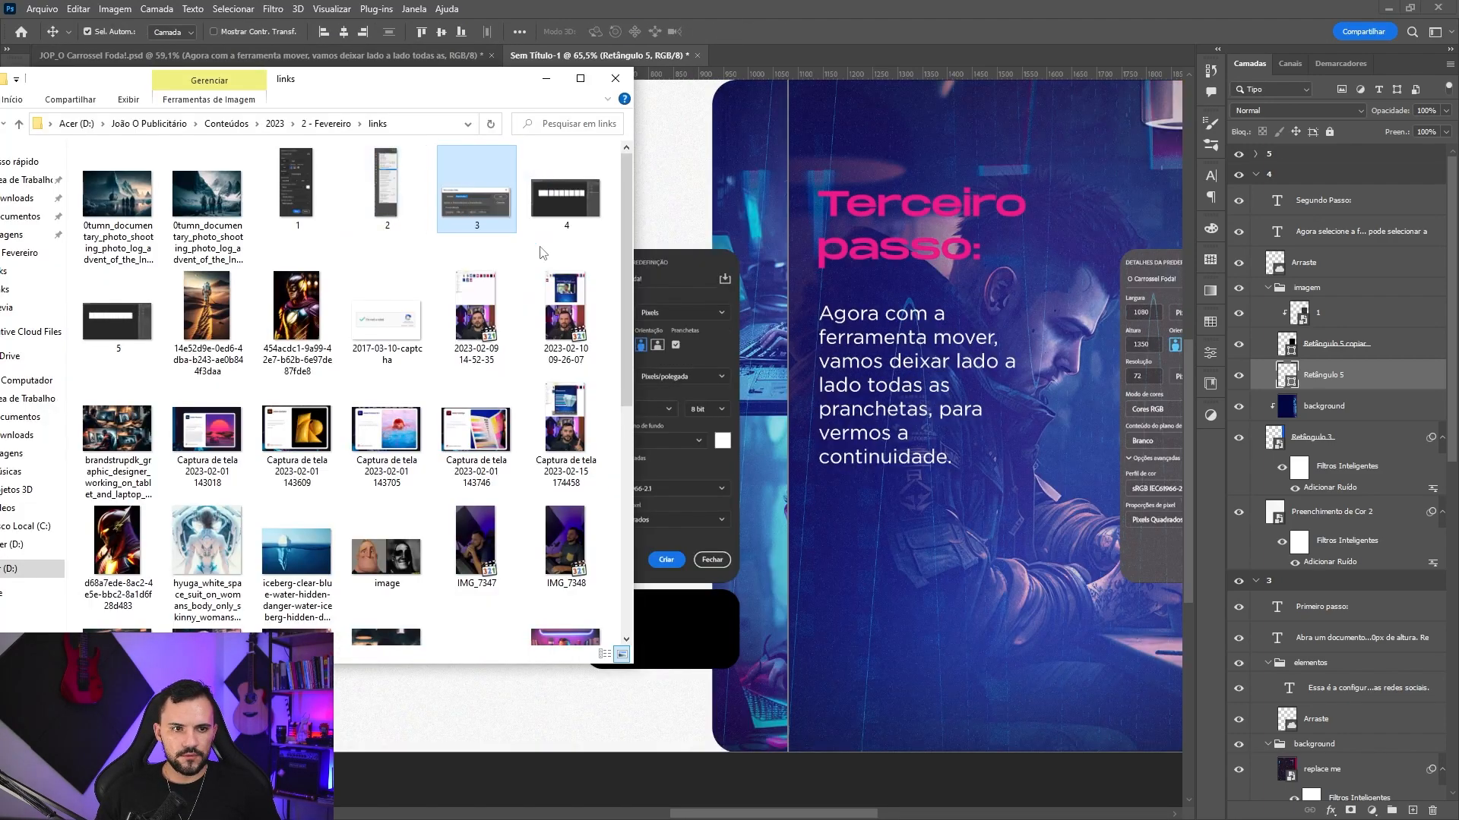
- Place pictures 2 and 3 from the links folder above layer 1, scaling picture 3 to the width of the shallow box
left_click(710, 379)
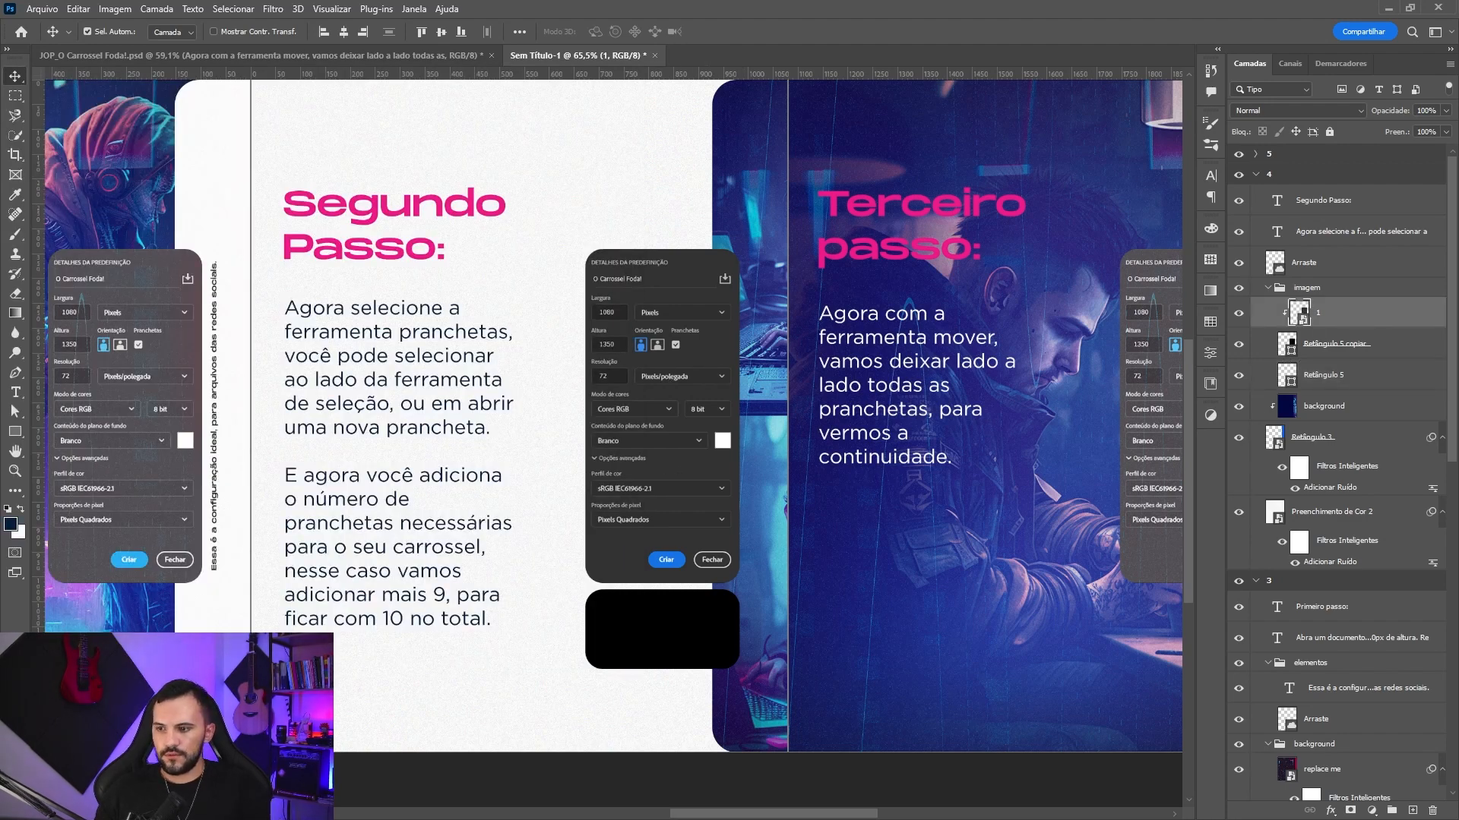
key("alt+Tab")
left_click(385, 194, "ctrl")
left_click_drag(385, 194, 720, 396)
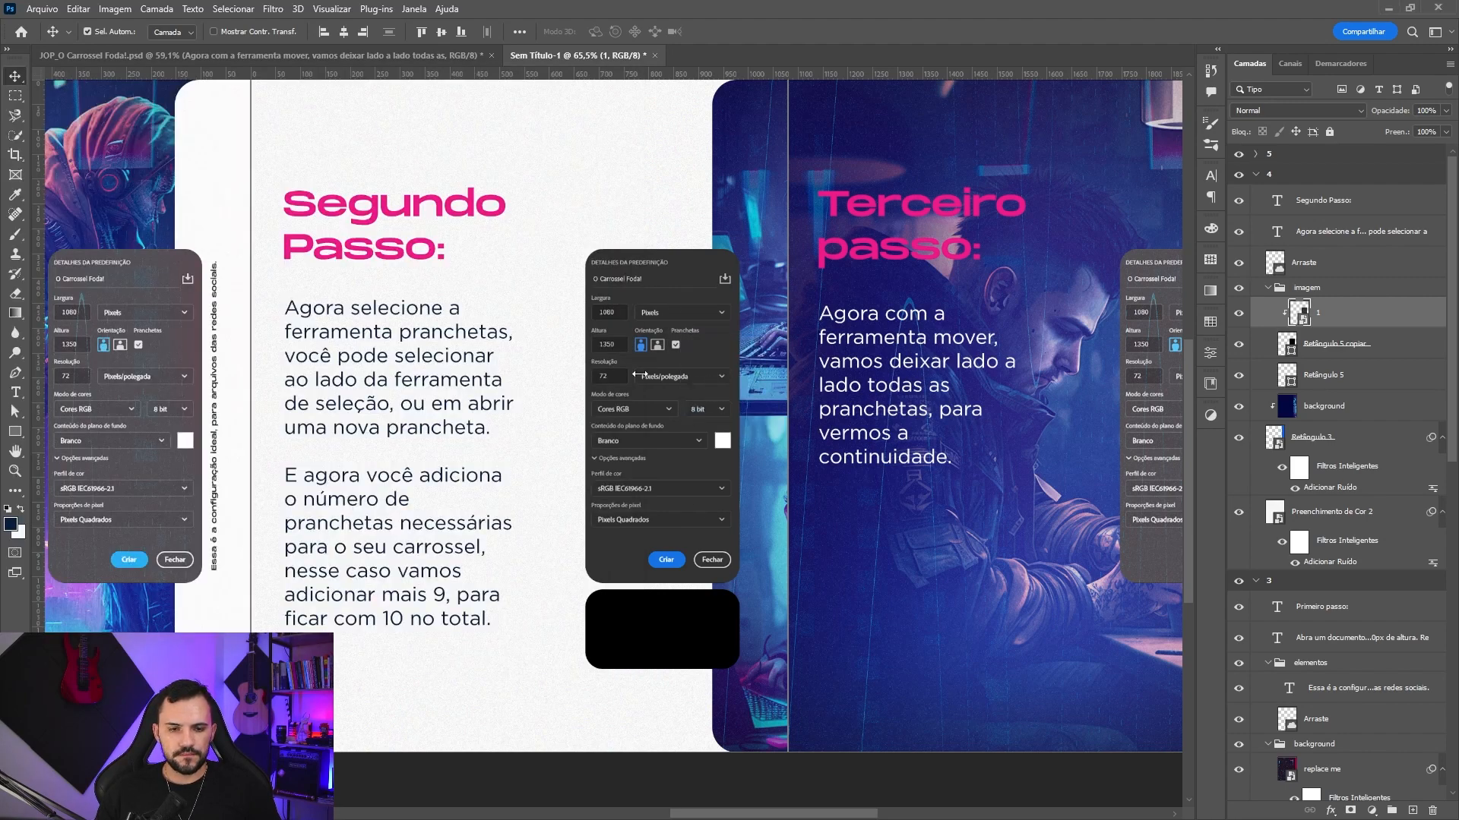
left_click_drag(581, 427, 739, 629)
key("Return")
- Scale and position picture 2 so it covers the tall settings screenshot in artboard 4
left_click_drag(553, 390, 635, 414)
key("ctrl+z")
left_click_drag(538, 393, 739, 413)
left_click_drag(714, 357, 708, 394)
key("Return")
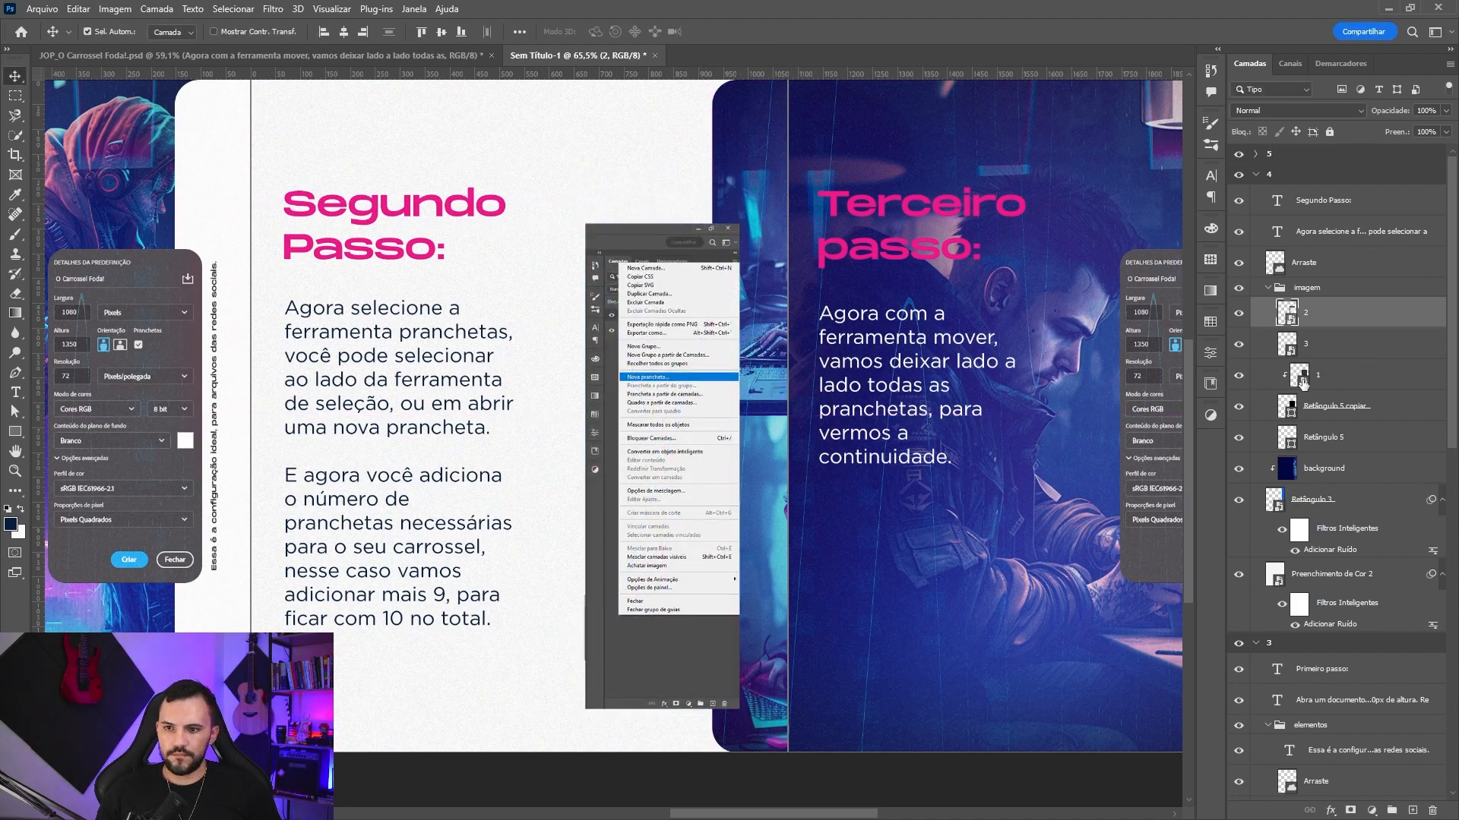
- Move picture 2 into the clipping stack above Retângulo 5 copiar and delete the old picture 1
left_click_drag(1331, 323, 1331, 380)
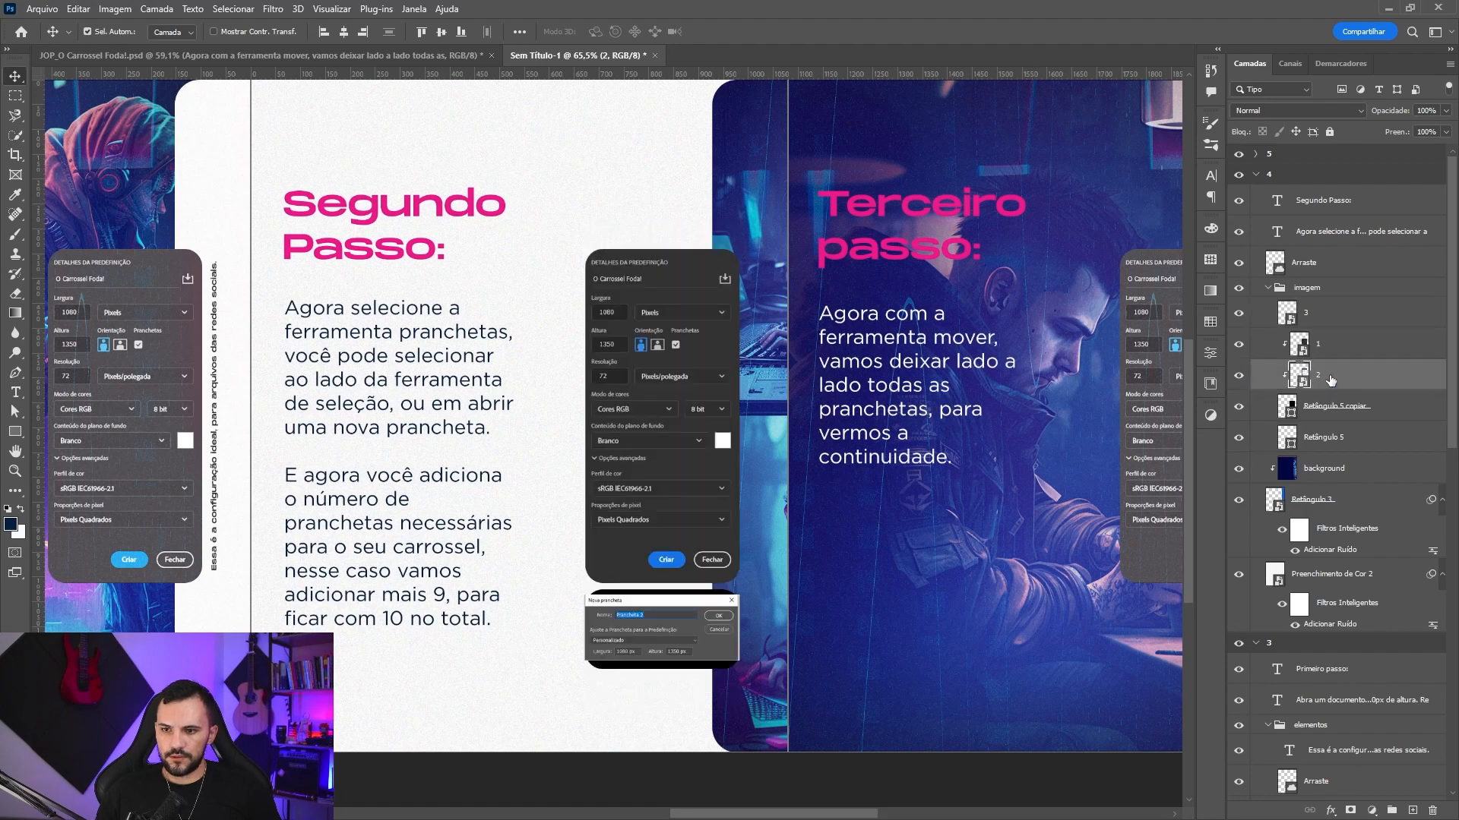
left_click(1328, 359)
key("Delete")
- Move picture 3 directly above Retângulo 5 and clip it to that shallow box
left_click(1326, 325)
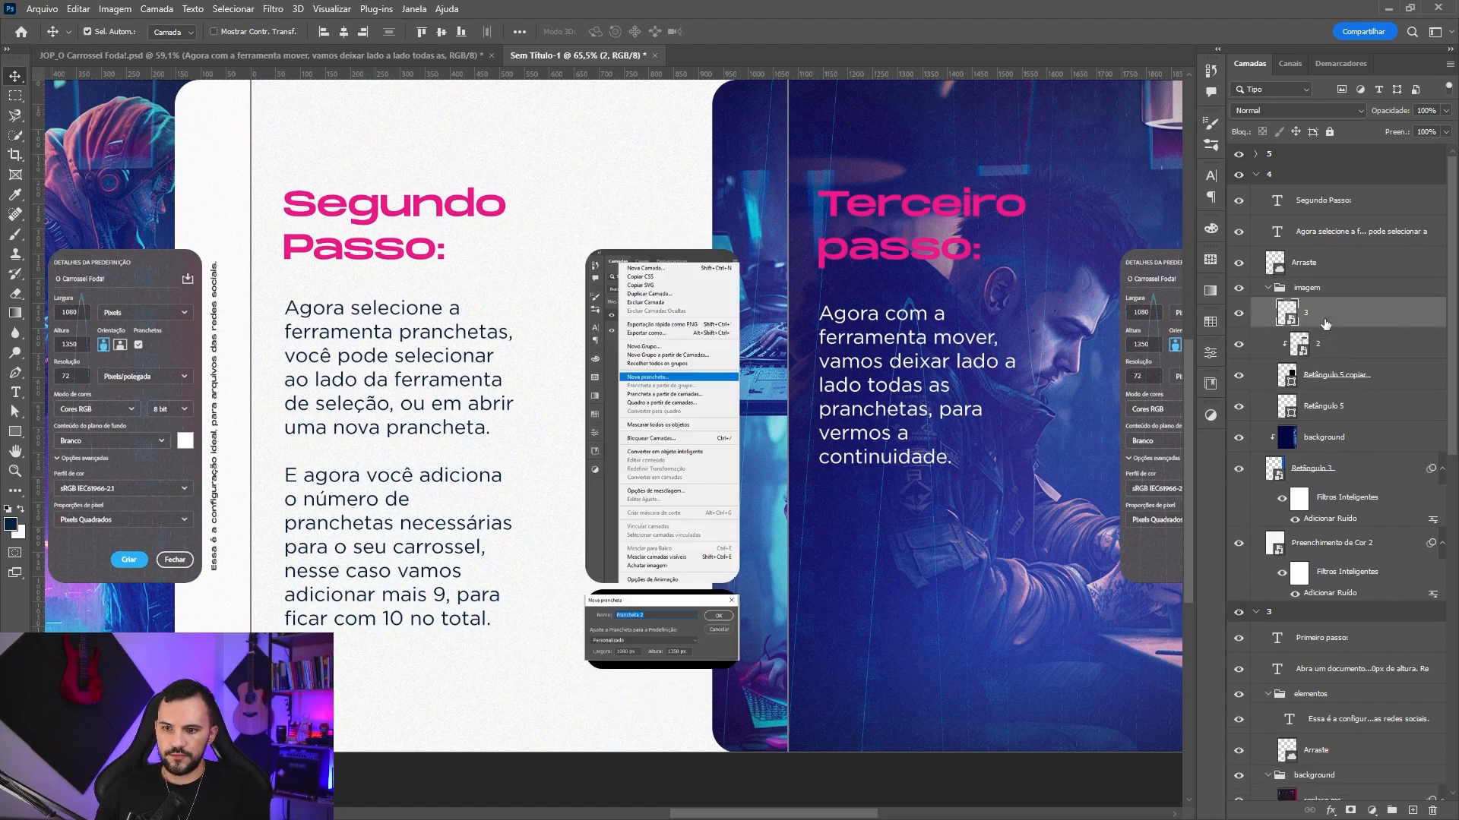
left_click_drag(1326, 319, 1307, 407)
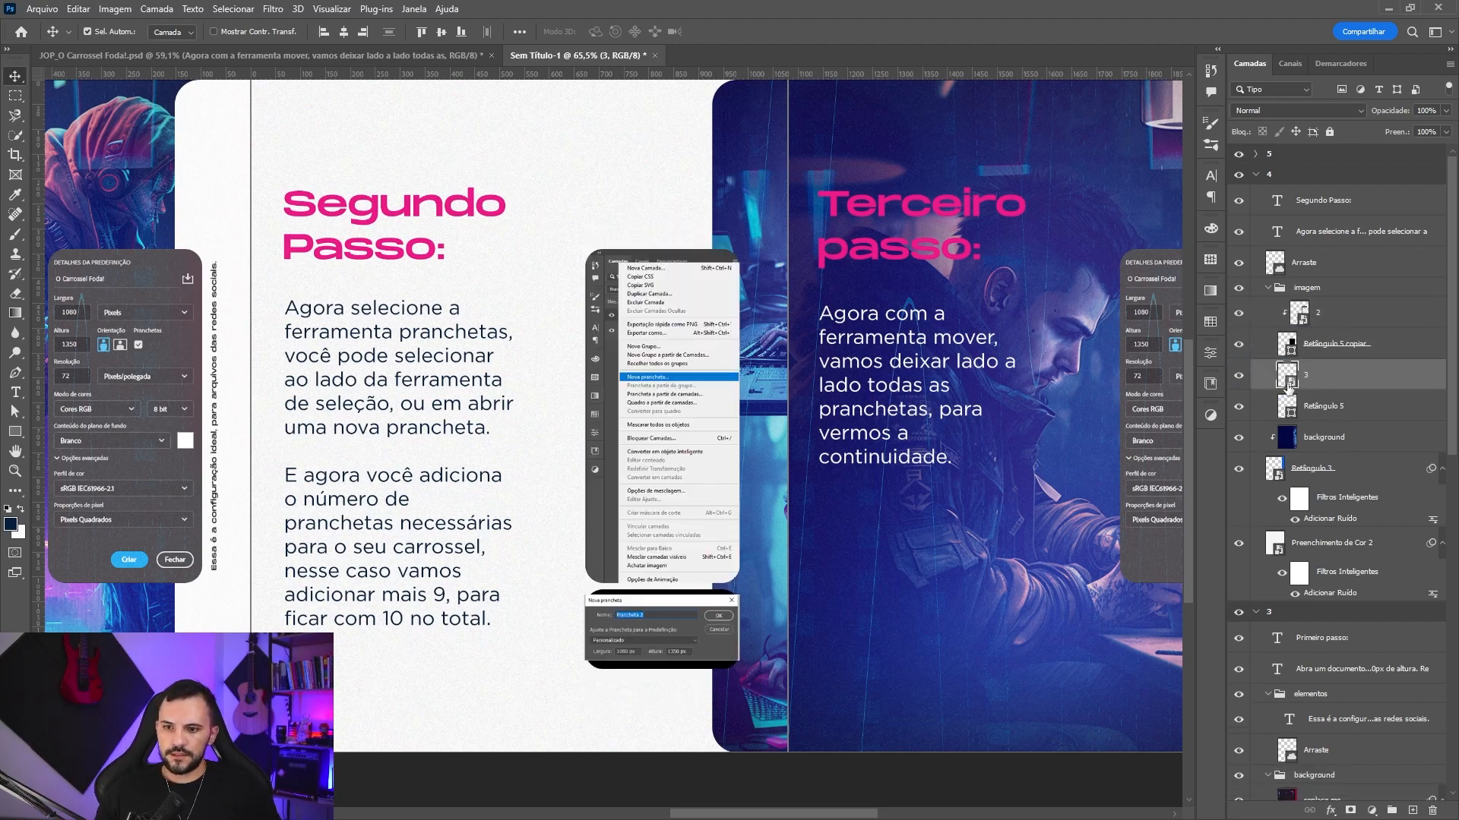
left_click(1288, 385, "alt")
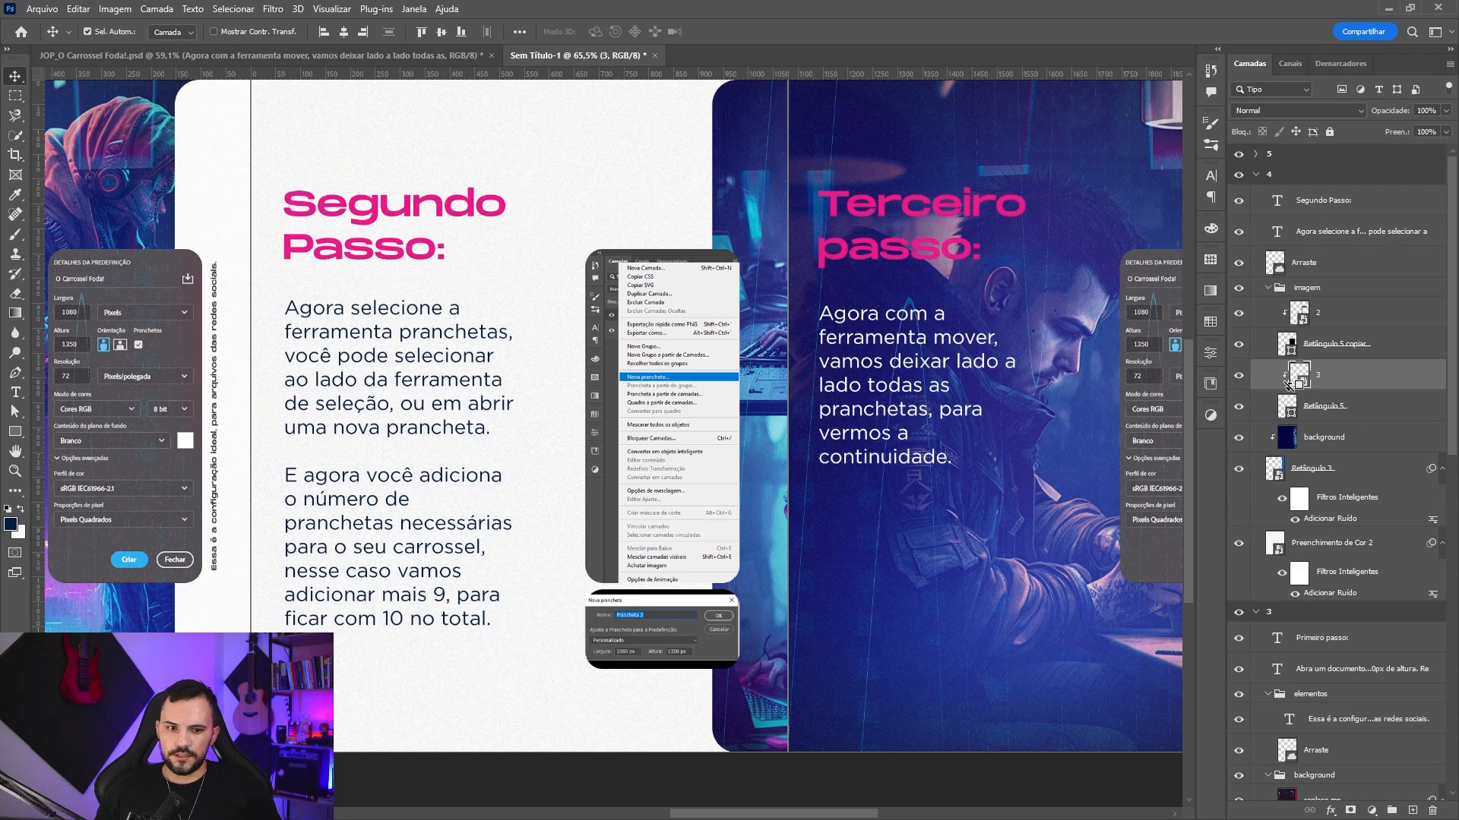
- Reduce Retângulo 5's height to 78.75% so the shallow box fits the Nova prancheta picture without black bands
left_click(1324, 409)
key("ctrl+t")
scroll(654, 608, "up", 5)
scroll(698, 648, "down", 5)
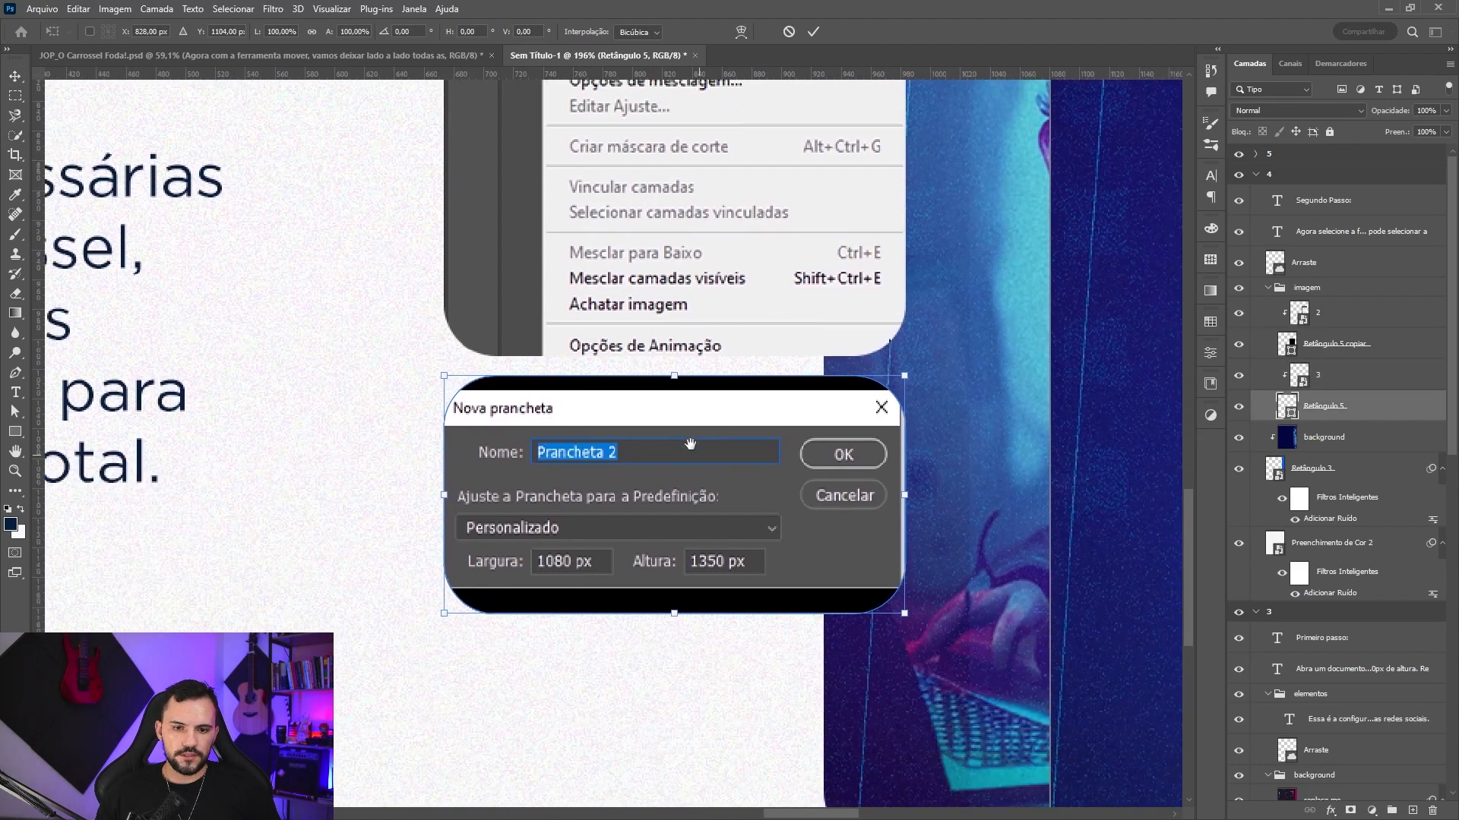
left_click_drag(661, 583, 661, 558)
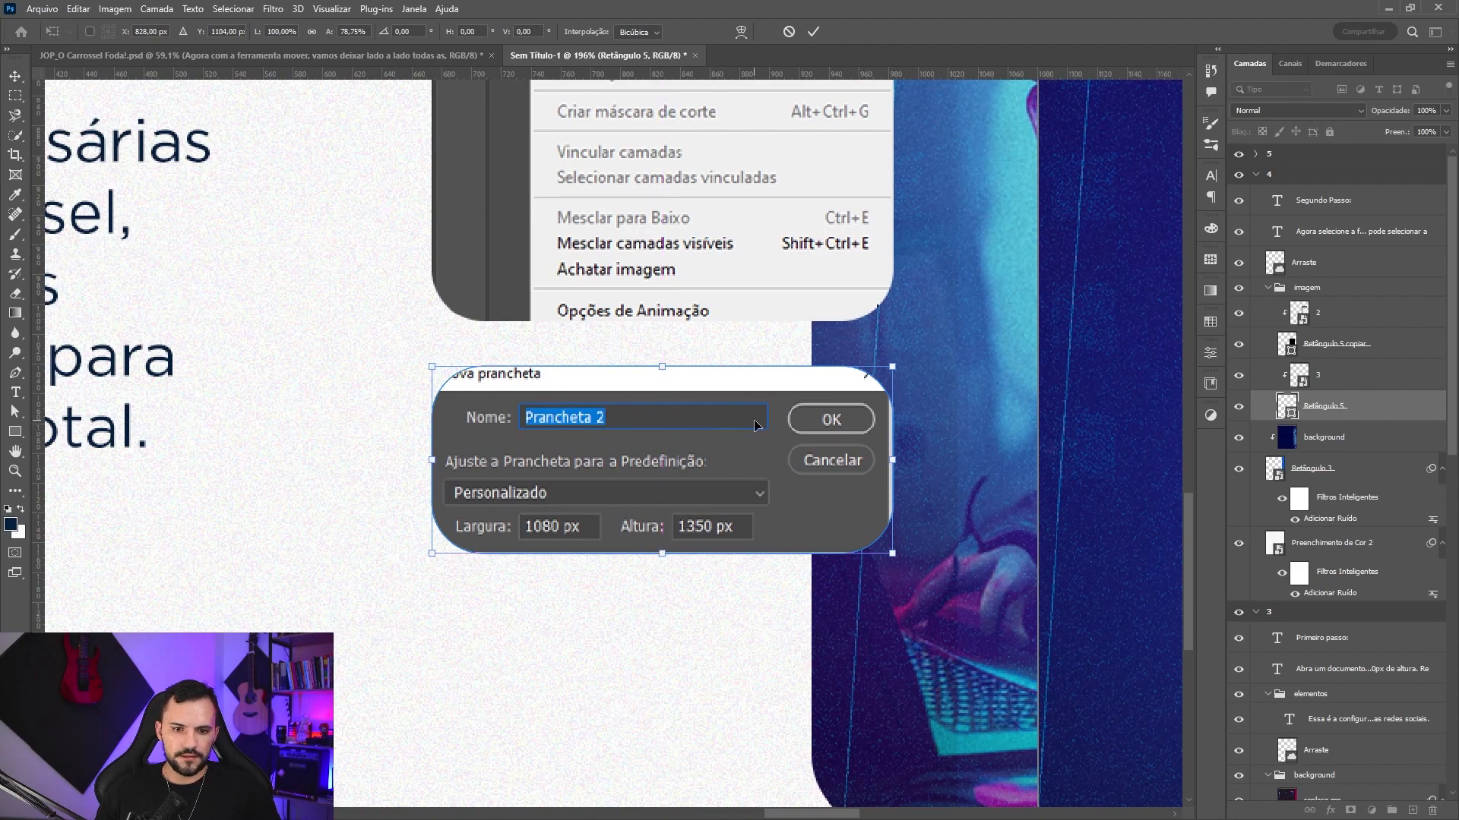
key("Return")
- Try a 15 px corner radius on Retângulo 5, and set all four corners to 10 px
scroll(606, 437, "up", 1)
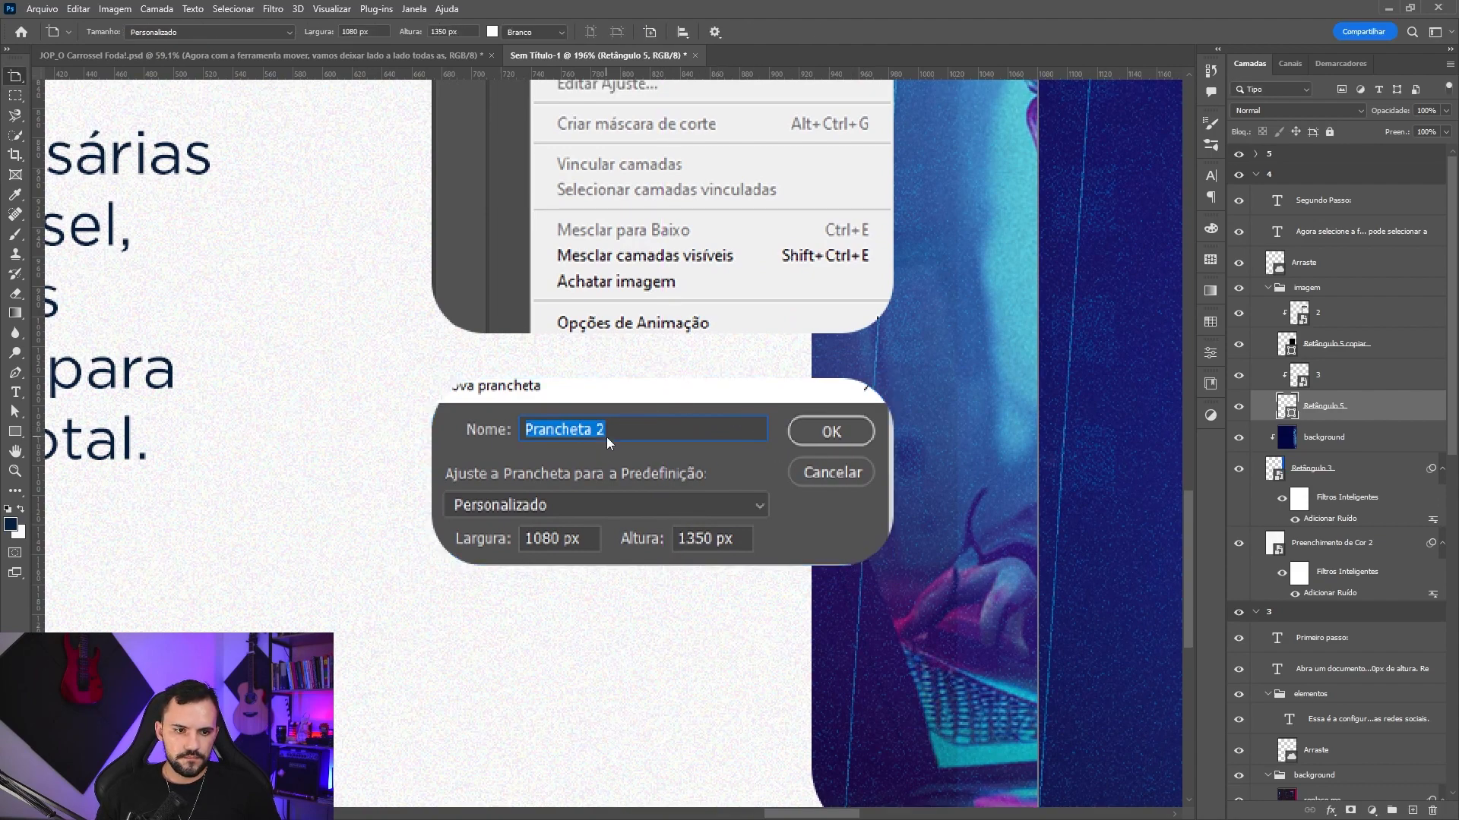
left_click(1213, 354)
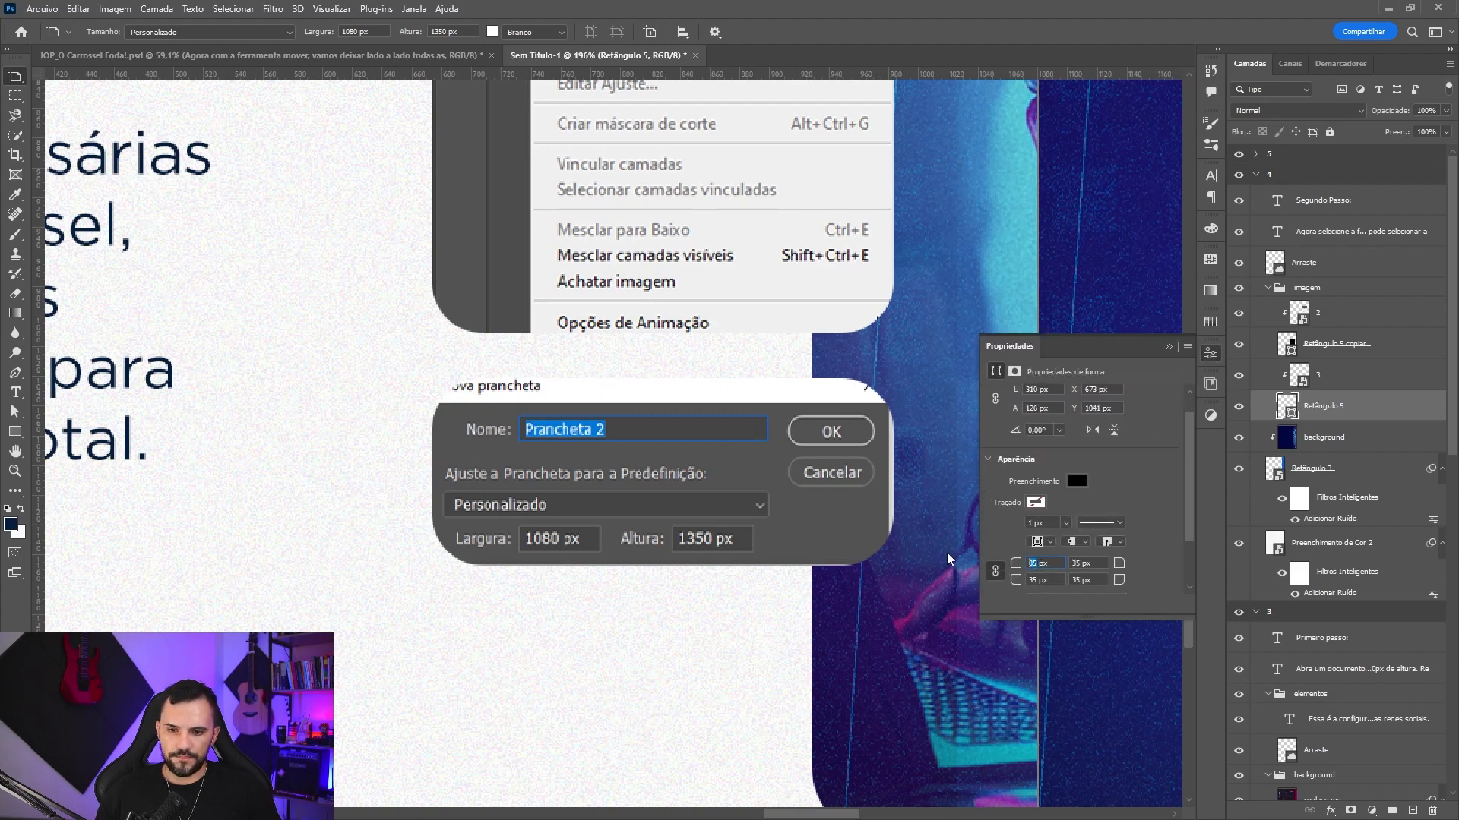
type("15")
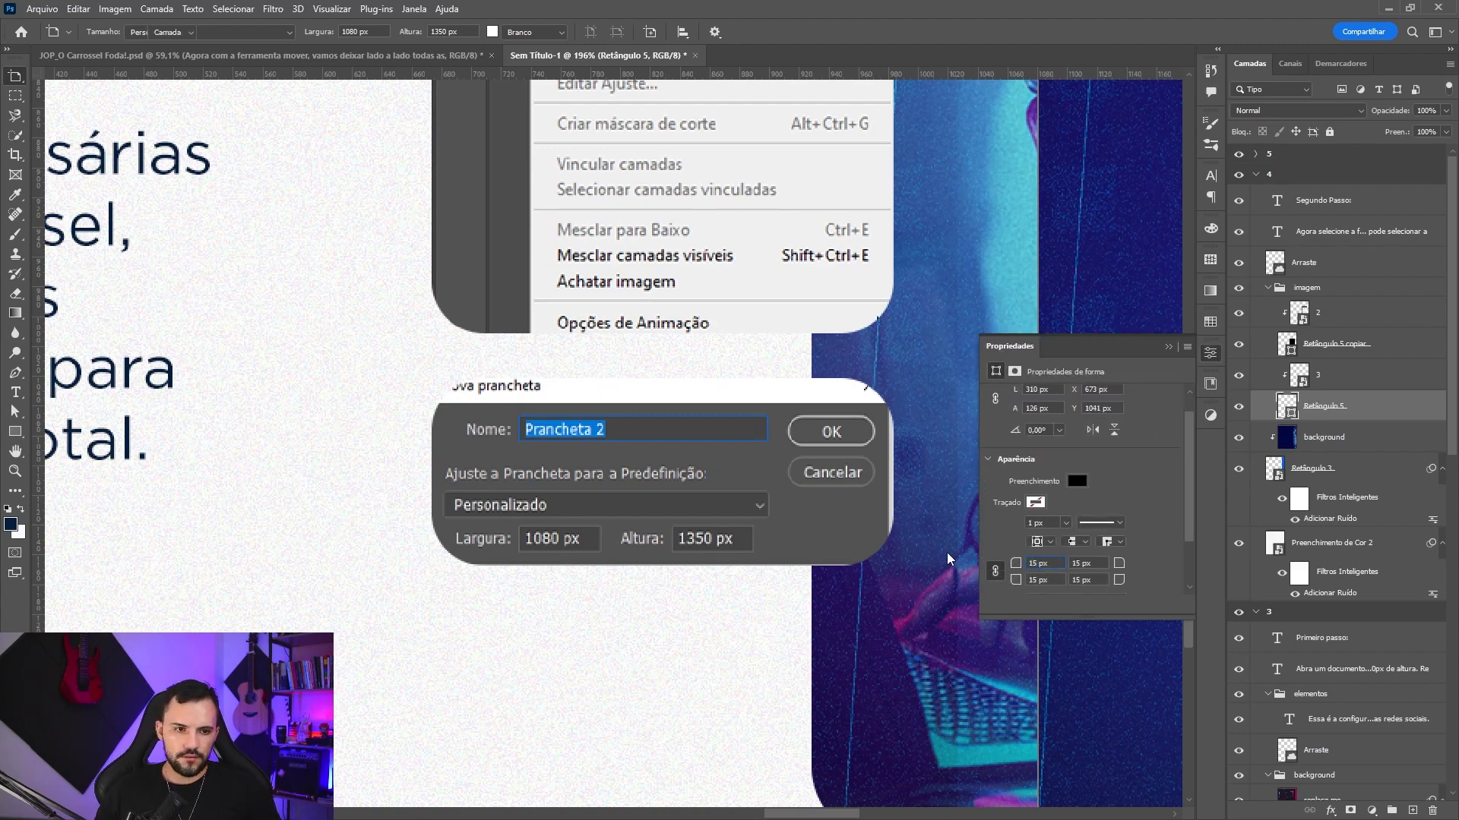
key("Return")
key("v")
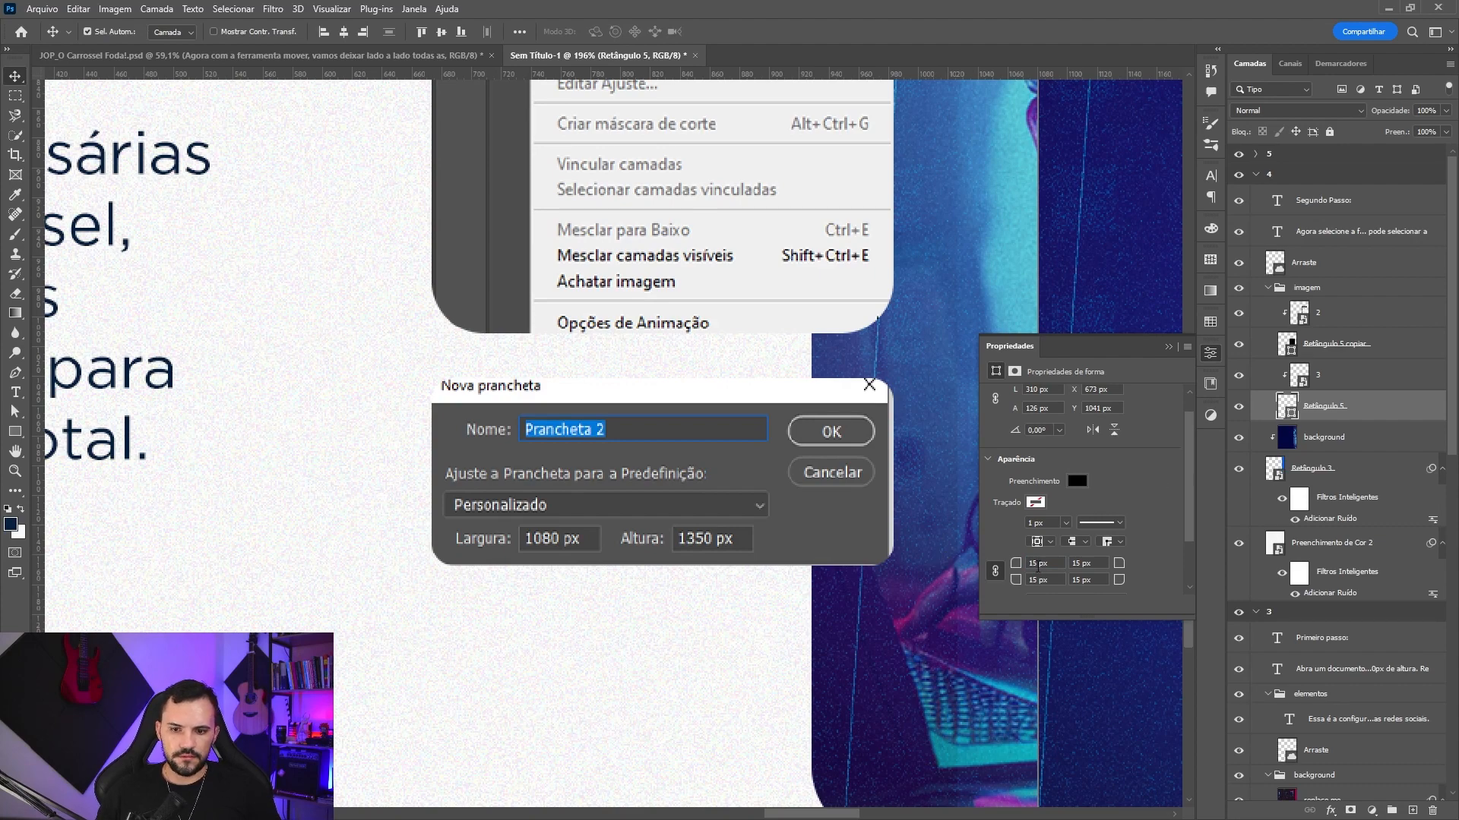
type("10")
key("Return")
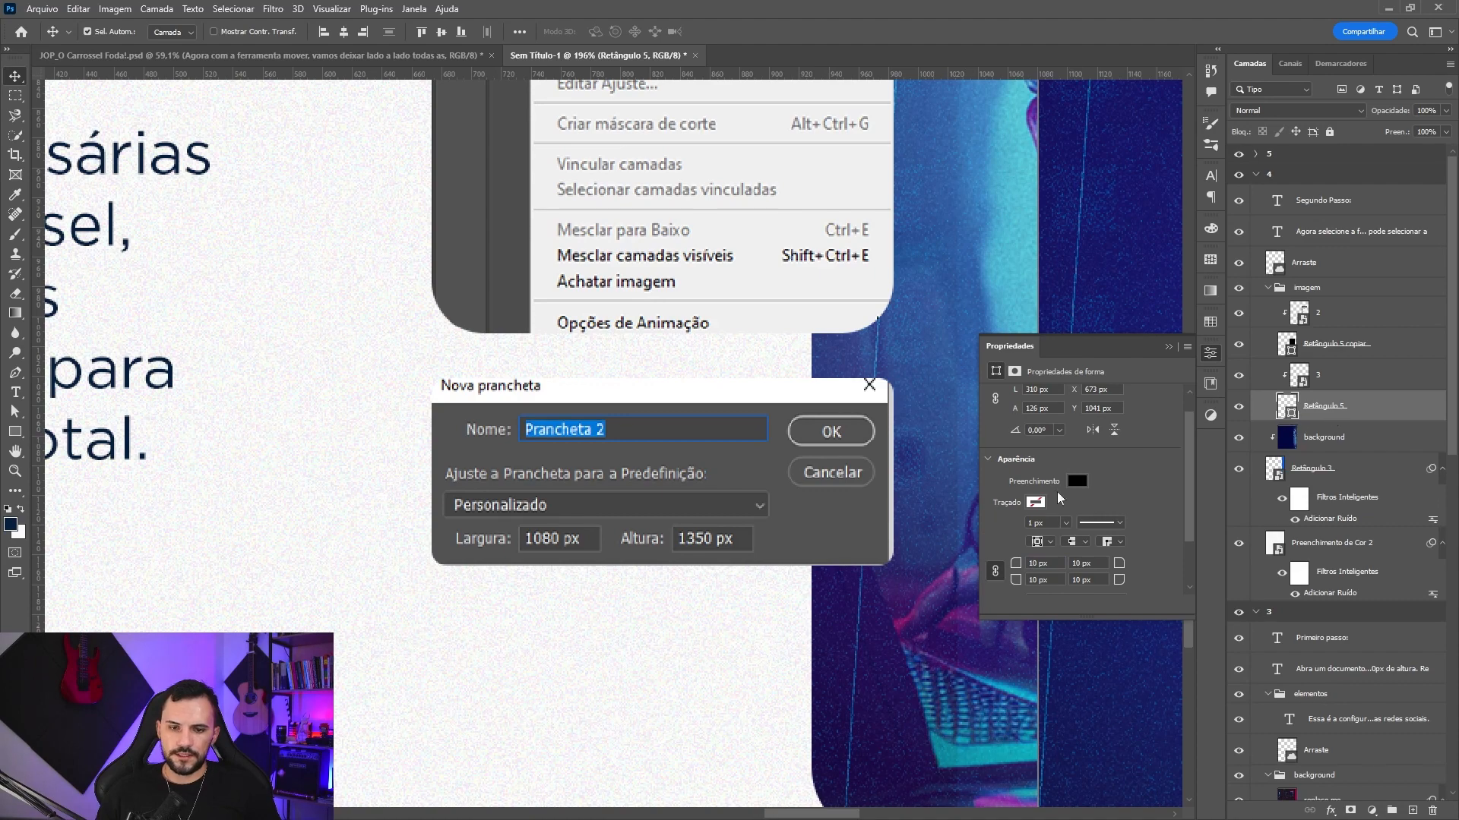
- Scale Retângulo 5 to 101.98% and shift it down to Y 1114 px
key("ctrl+t")
left_click_drag(893, 474, 899, 474)
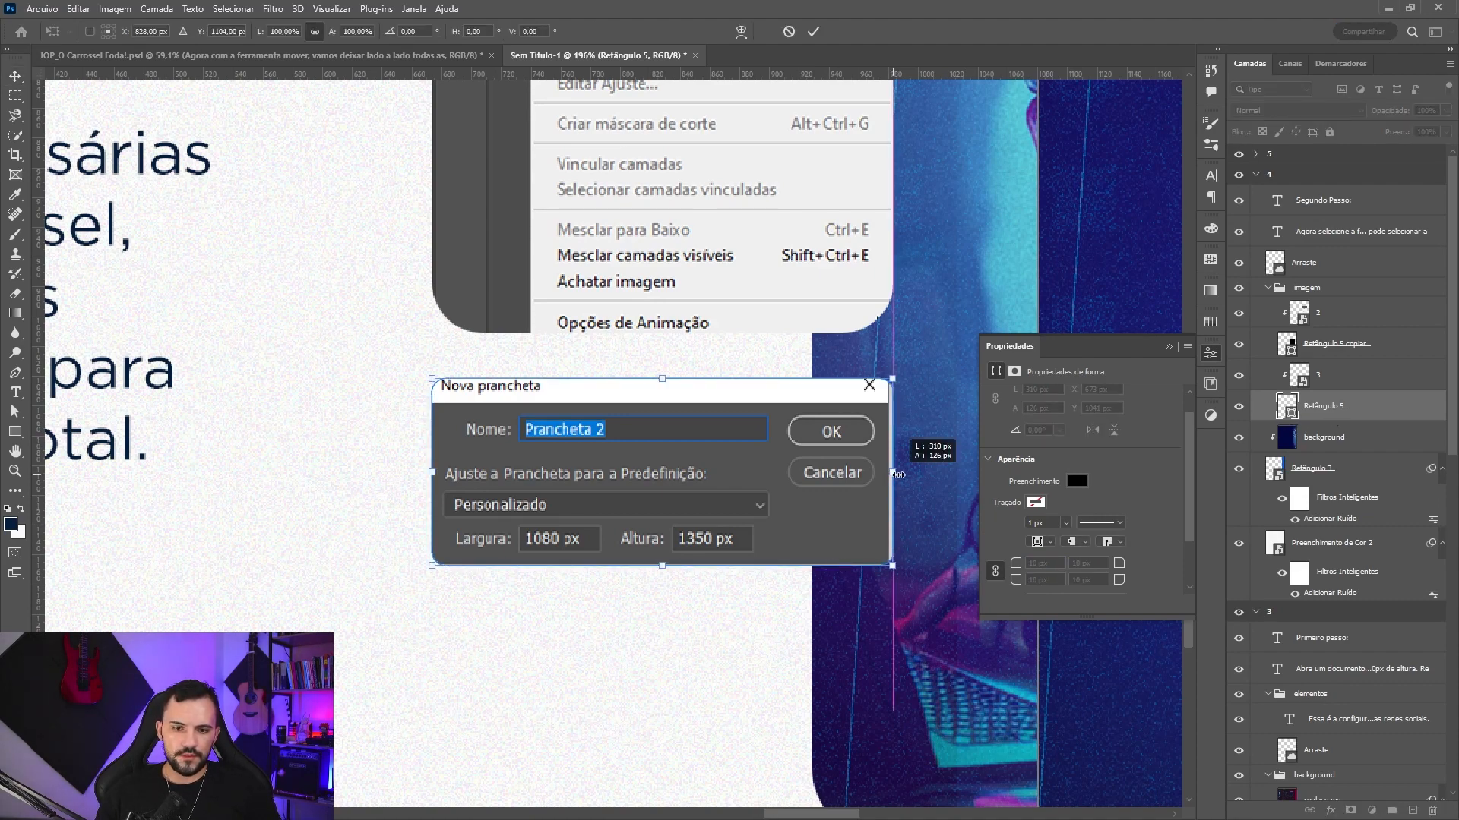
left_click_drag(893, 565, 899, 568)
key("shift+Down")
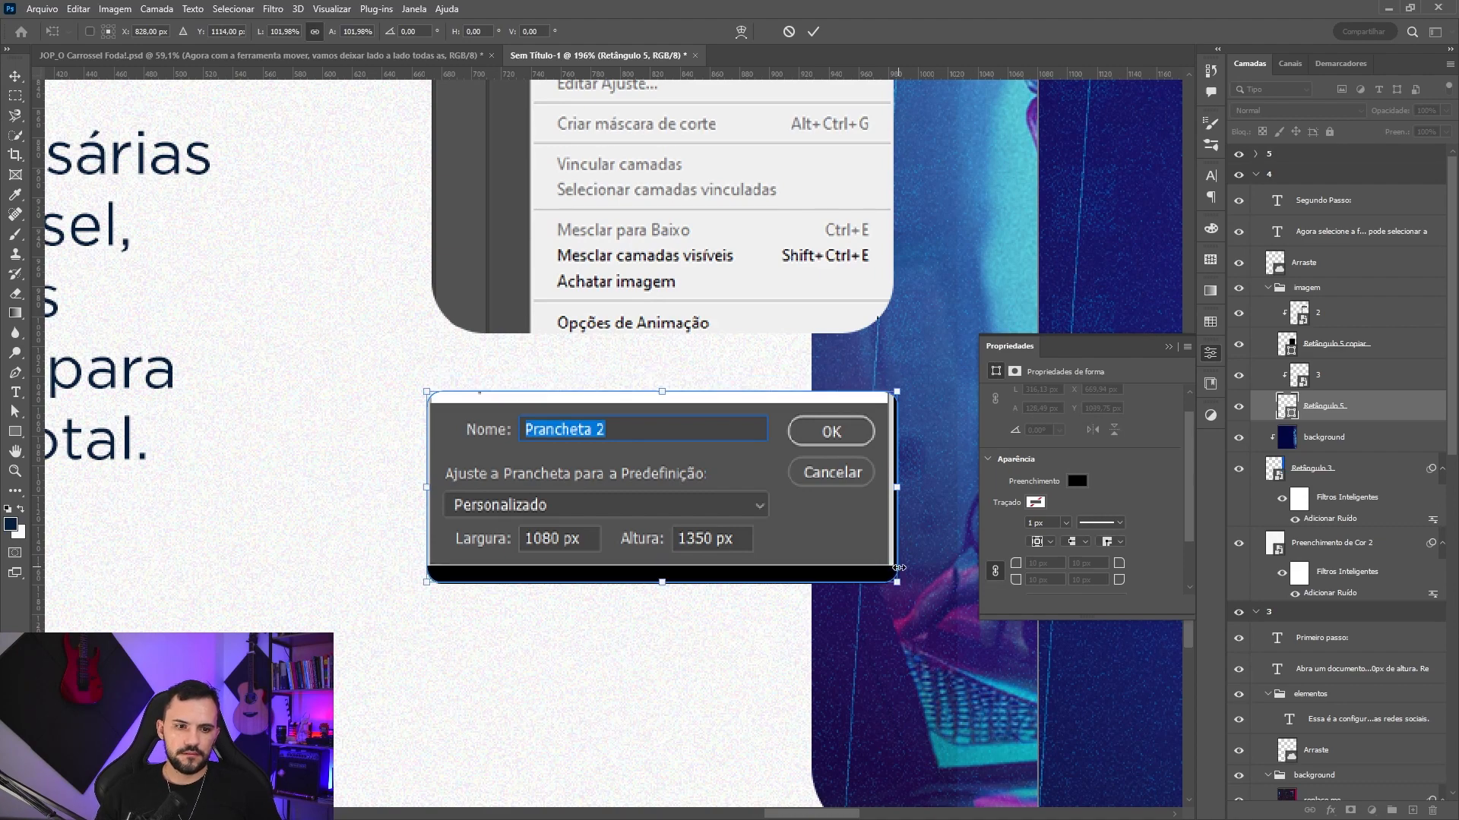
- Apply the Retângulo 5 resize, then enlarge the Nova prancheta dialog image slightly and nudge it down to fill that frame
key("Return")
left_click(1345, 375)
key("ctrl+t")
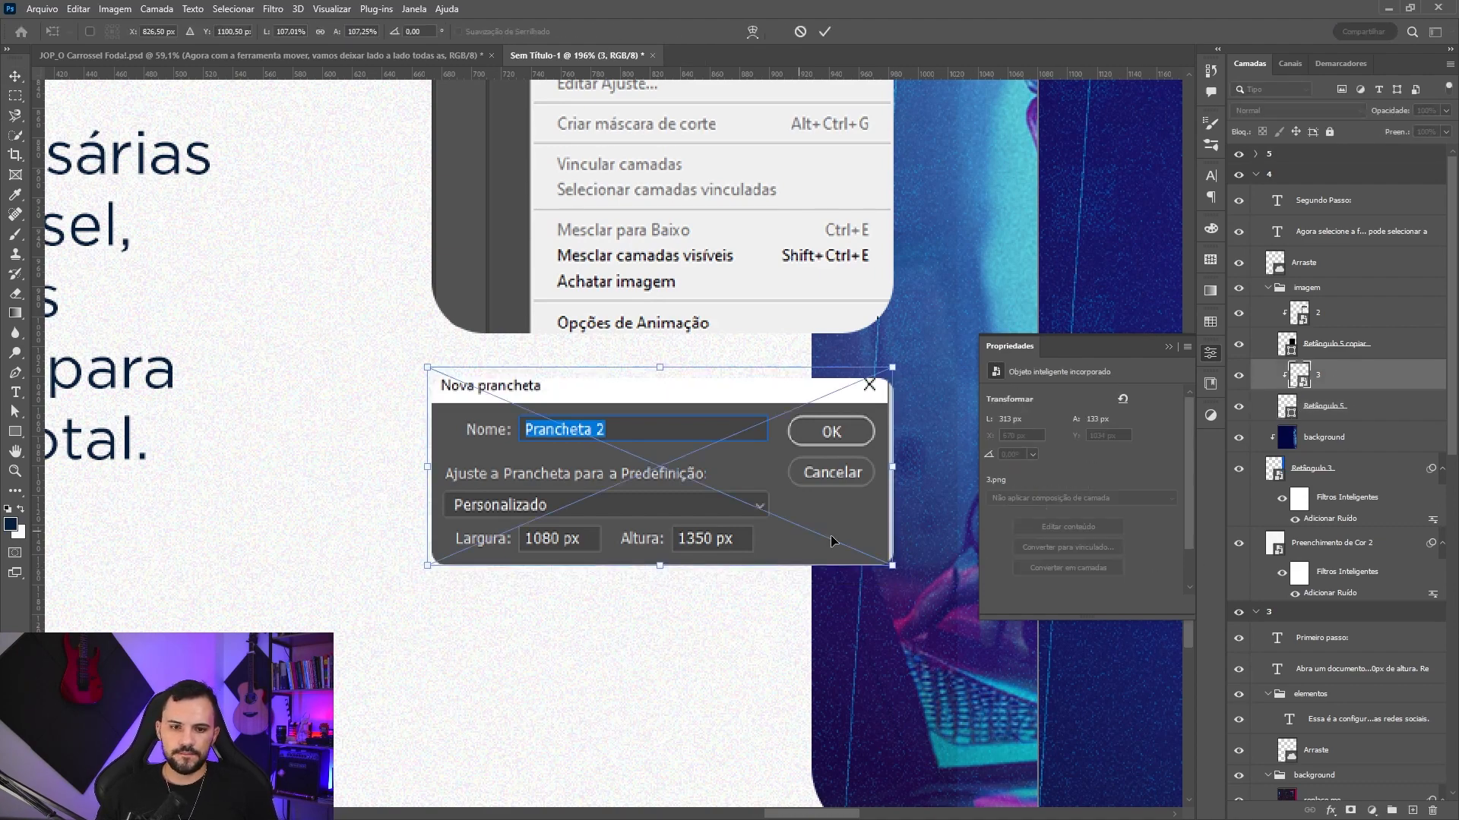
left_click_drag(892, 565, 897, 568)
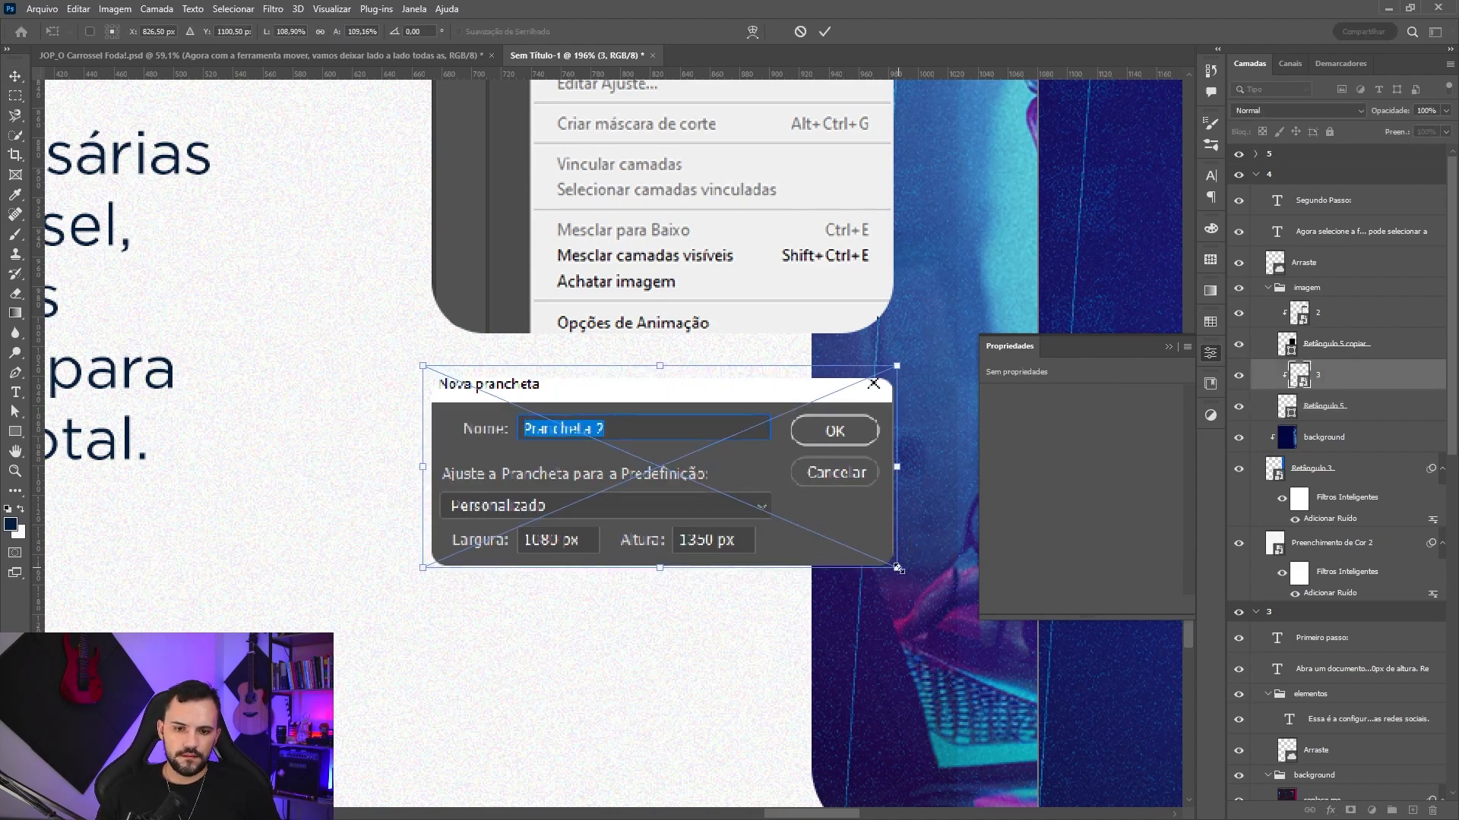
key("shift+Down")
key("Up")
key("Up")
key("Up")
key("Up")
key("Up")
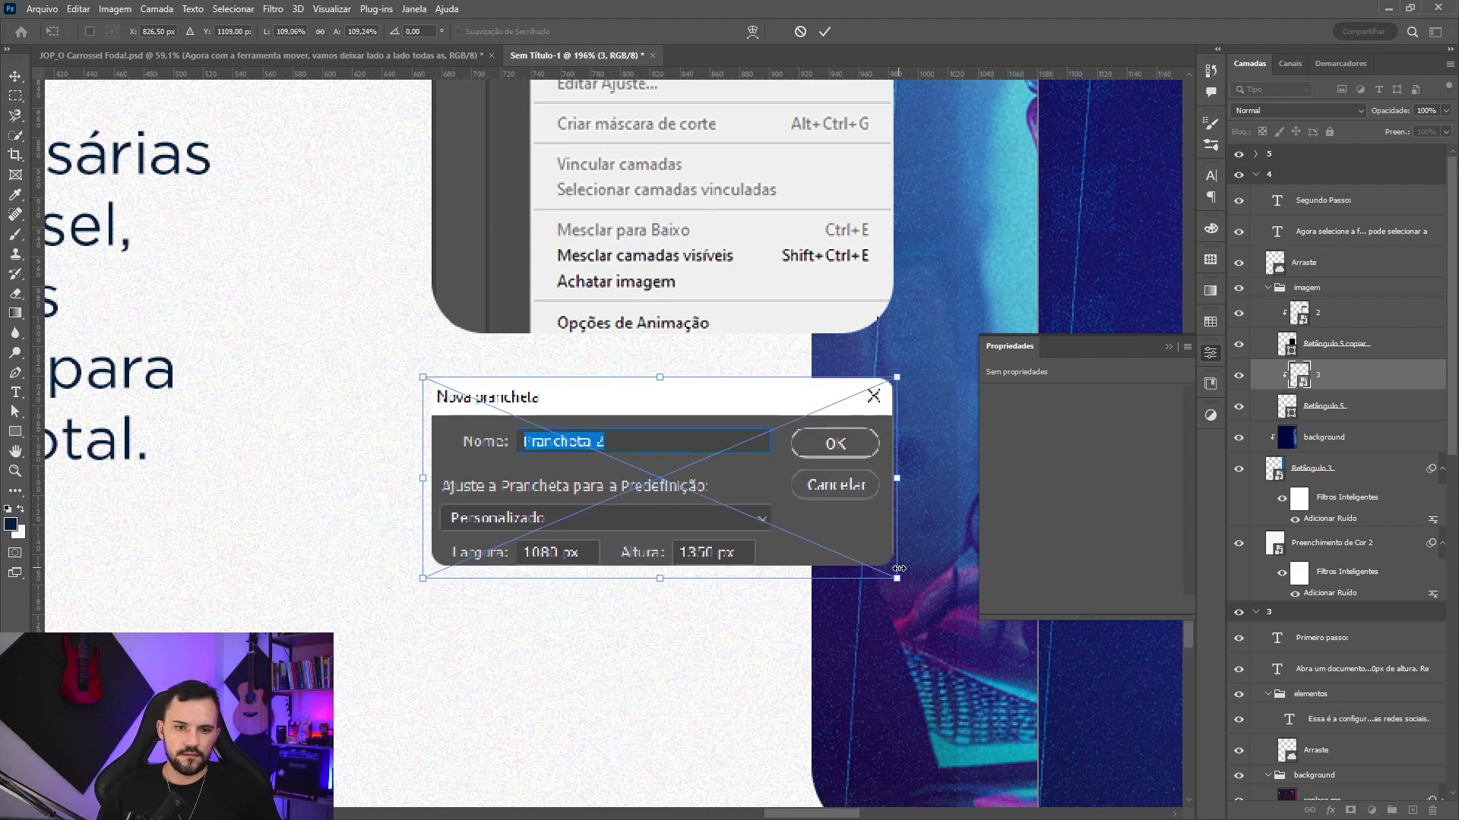
key("Return")
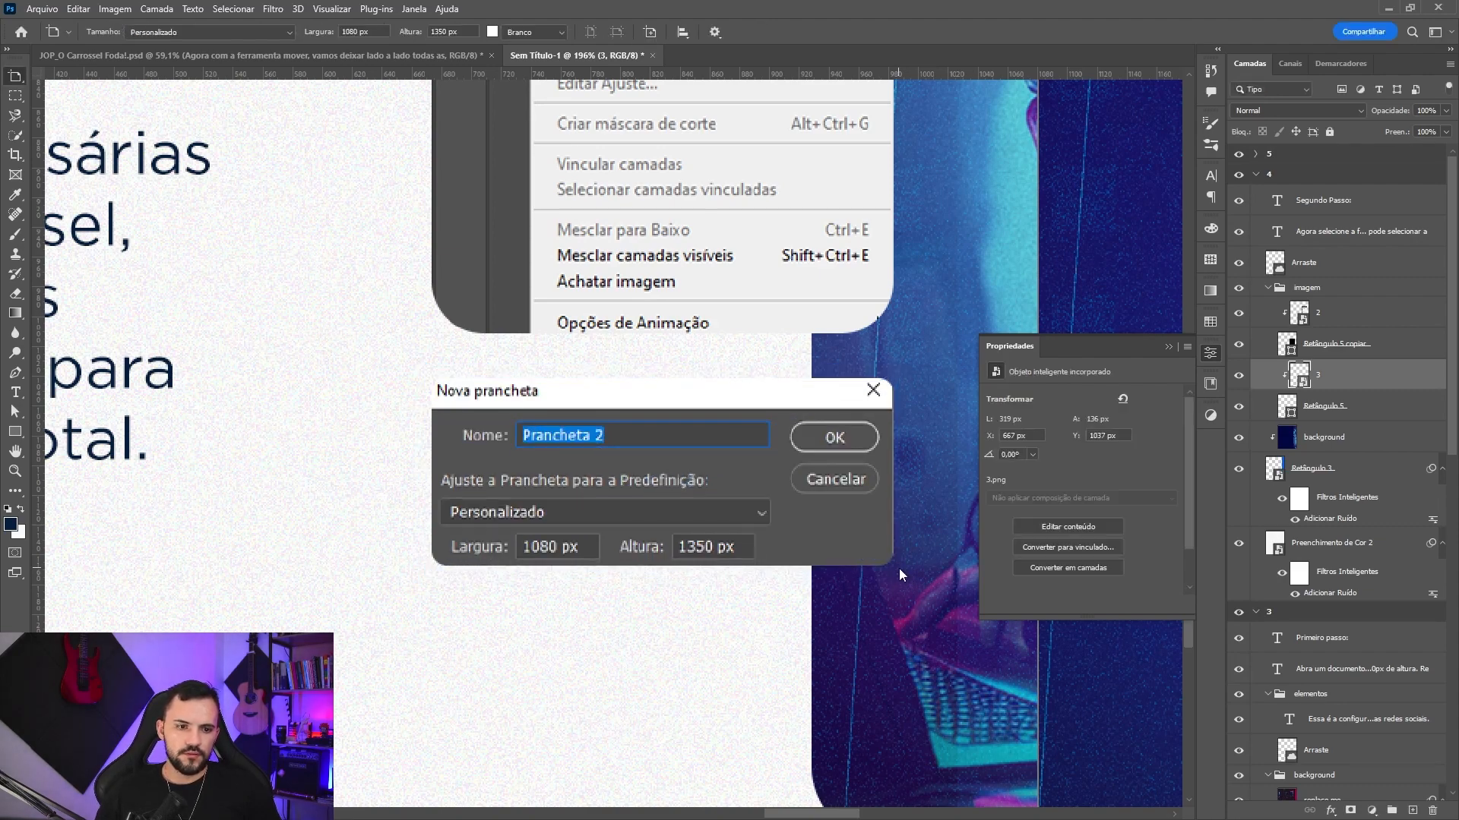
- Shift the context-menu screenshot on layer 2 slightly down inside its rounded frame
scroll(807, 498, "up", 3)
scroll(805, 501, "down", 6)
scroll(798, 490, "up", 4)
left_click(747, 395, "ctrl")
key("v")
left_click_drag(749, 398, 749, 400)
scroll(749, 400, "down", 2)
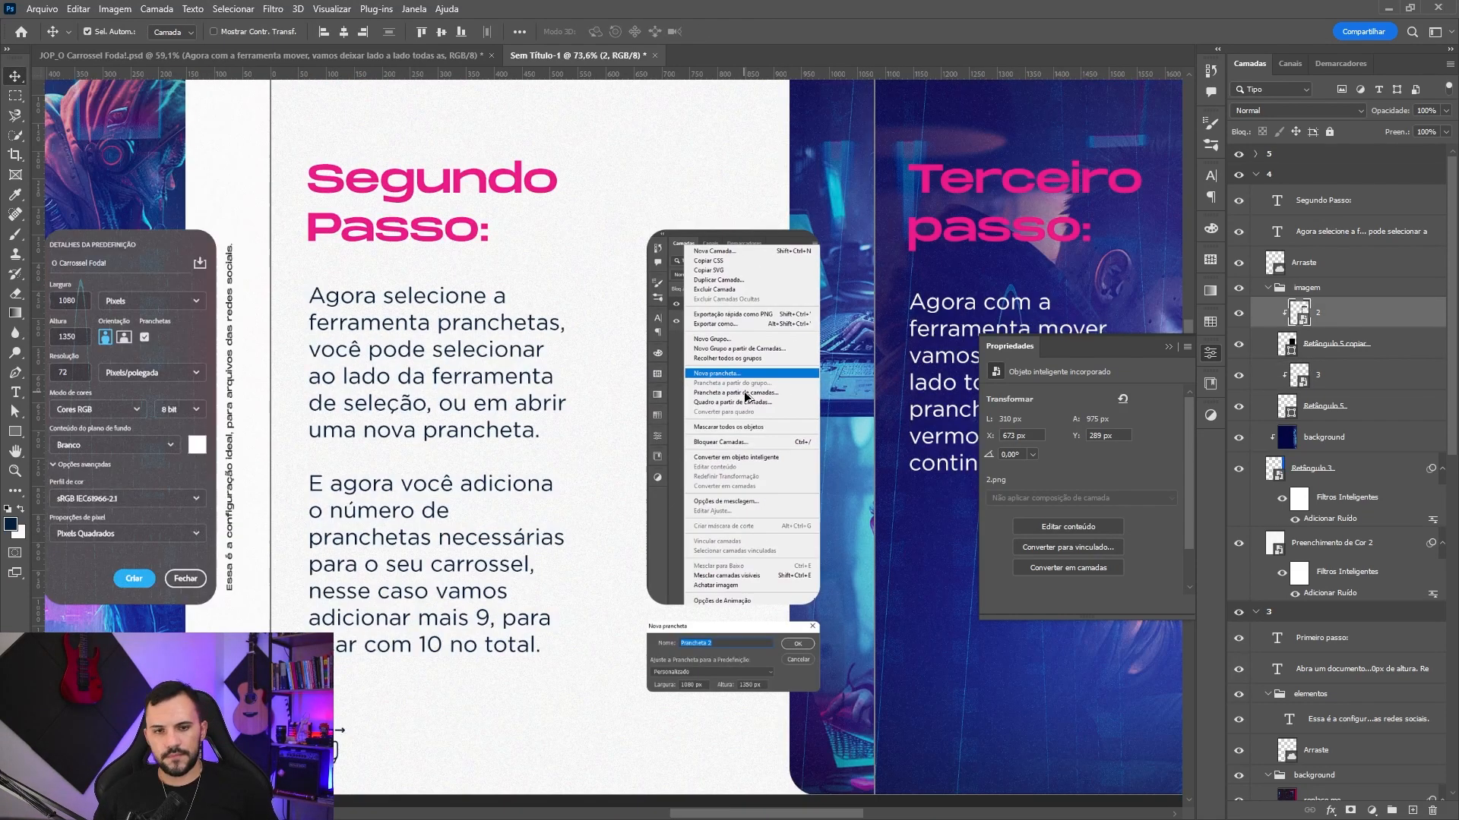
- Centre the imagem group vertically on artboard 4 and put the layer properties away
left_click(1269, 289)
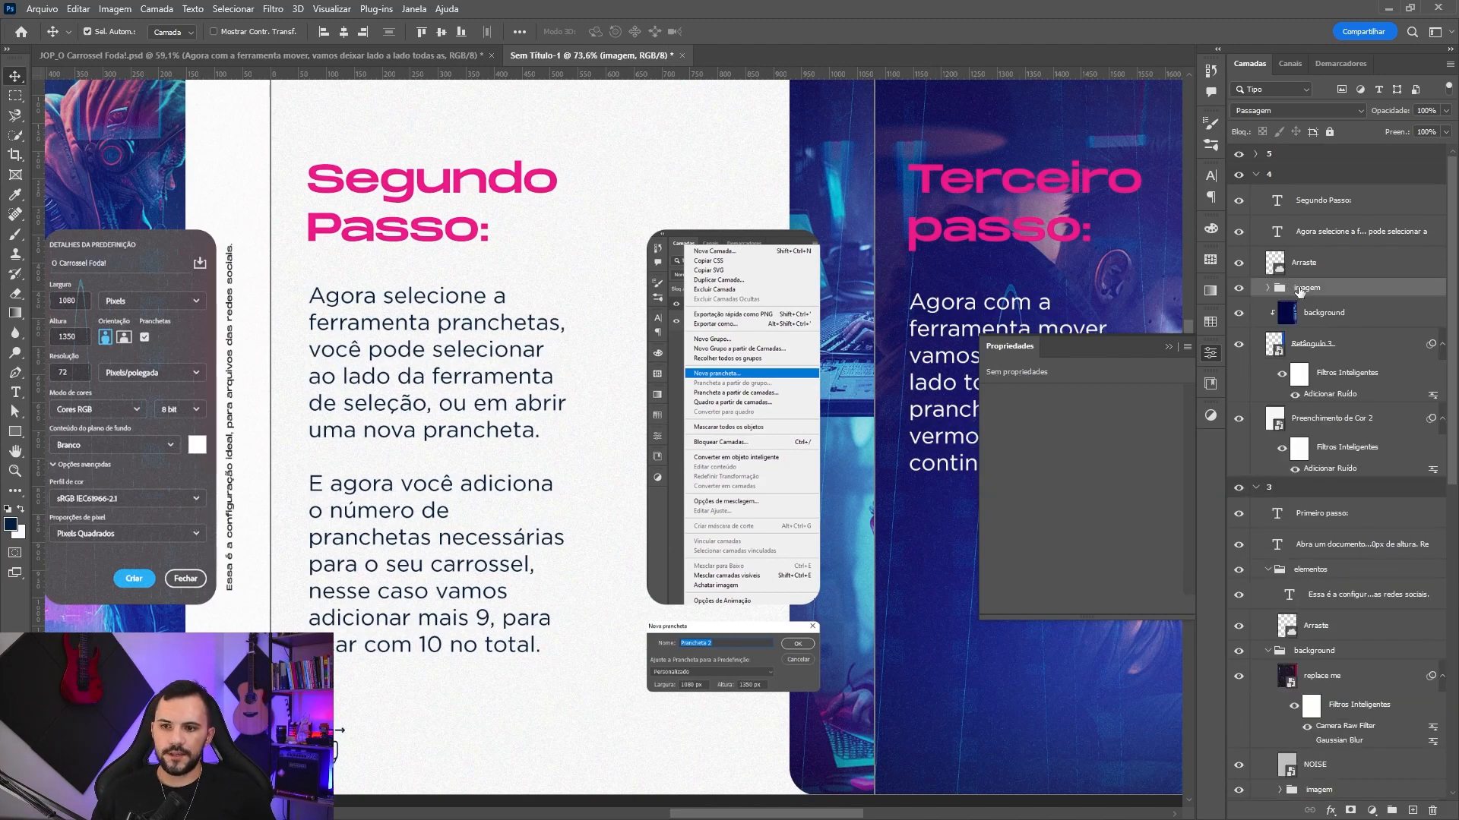
left_click(441, 32)
scroll(788, 495, "down", 2)
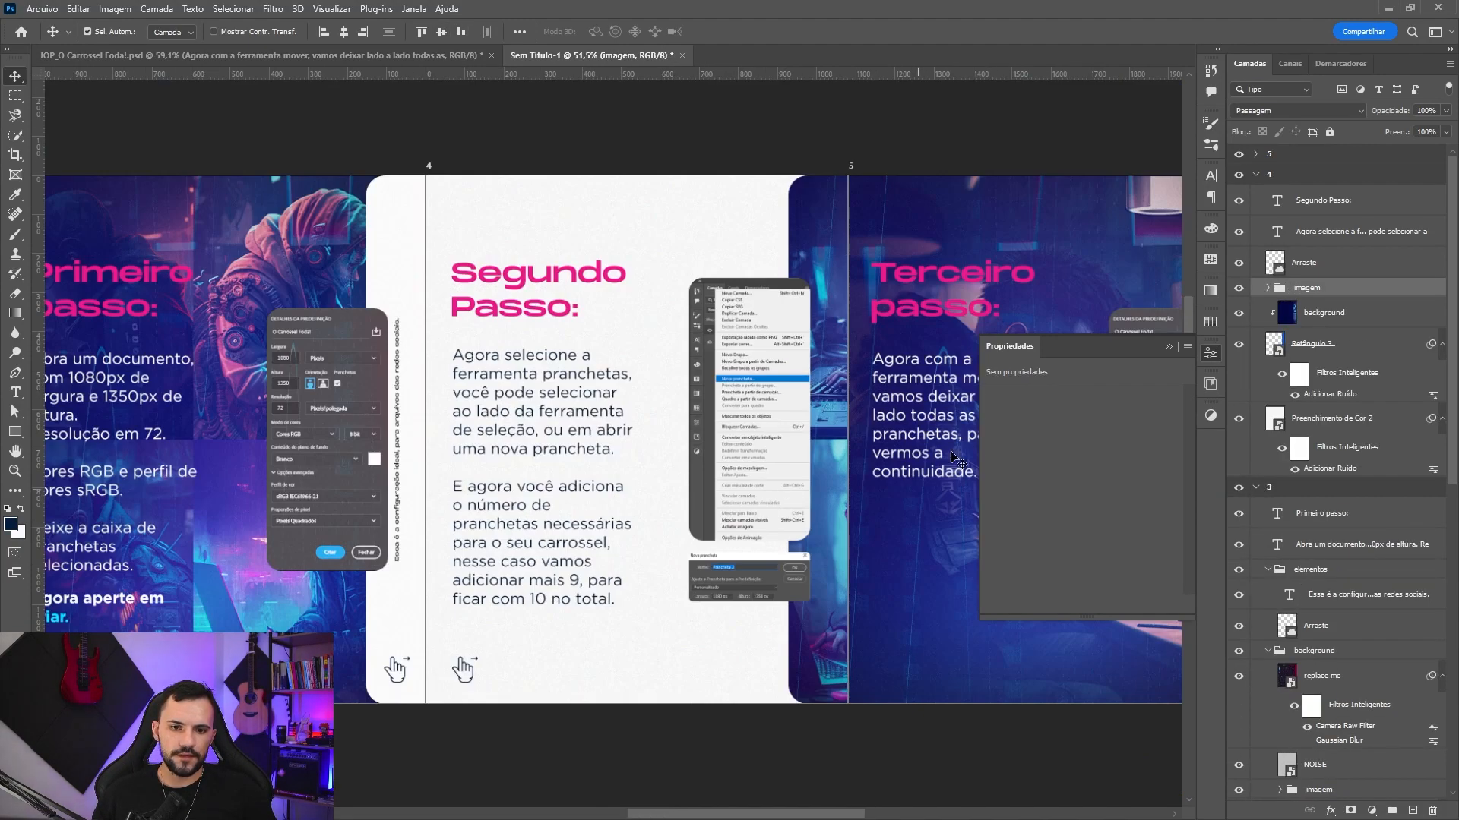
left_click(1172, 346)
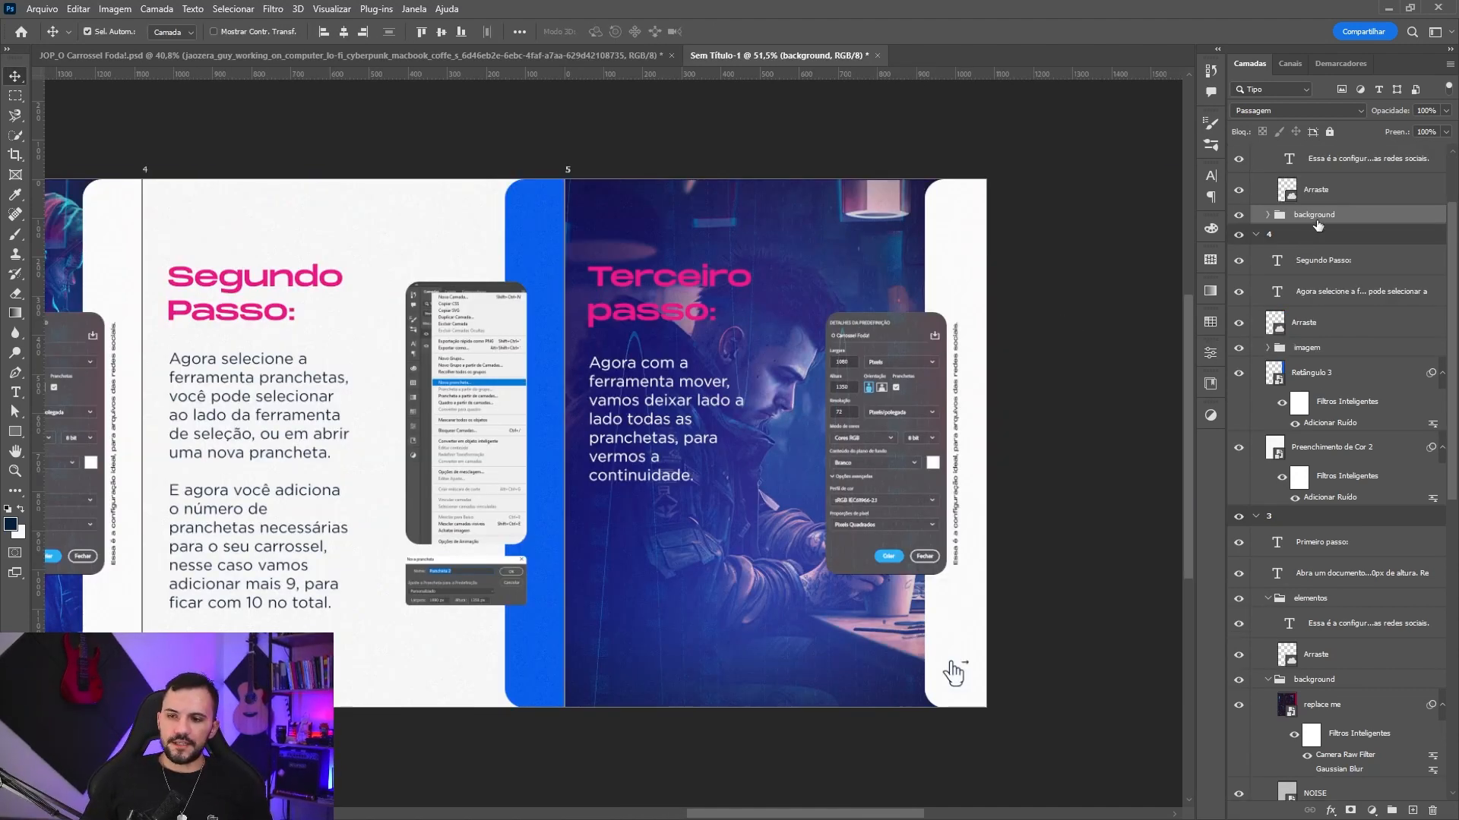
- Duplicate artboard 5's background group and place the copy in artboard 4, directly above Retângulo 3
key("ctrl+j")
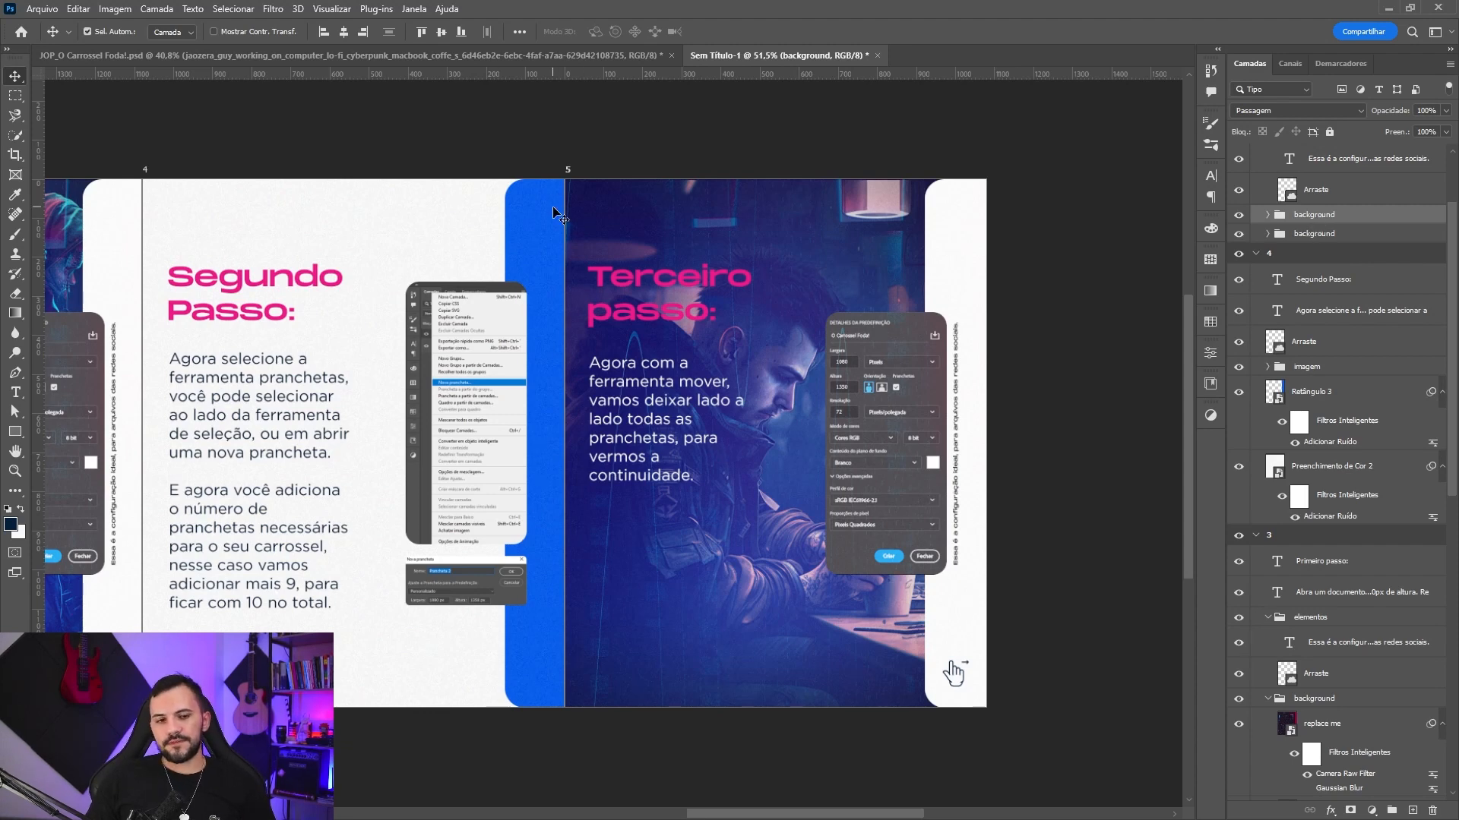
left_click(1267, 215)
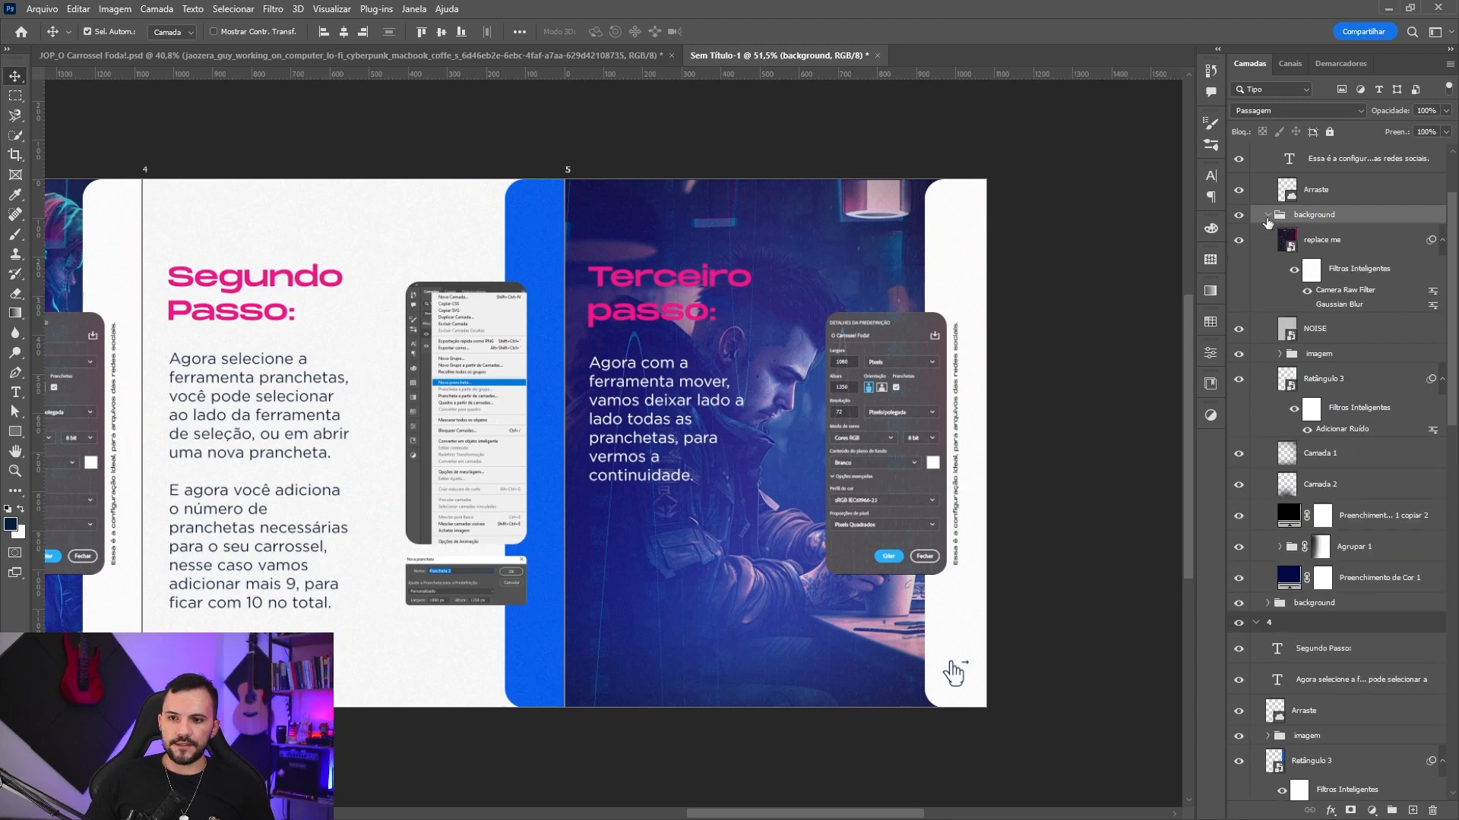
left_click(1322, 548)
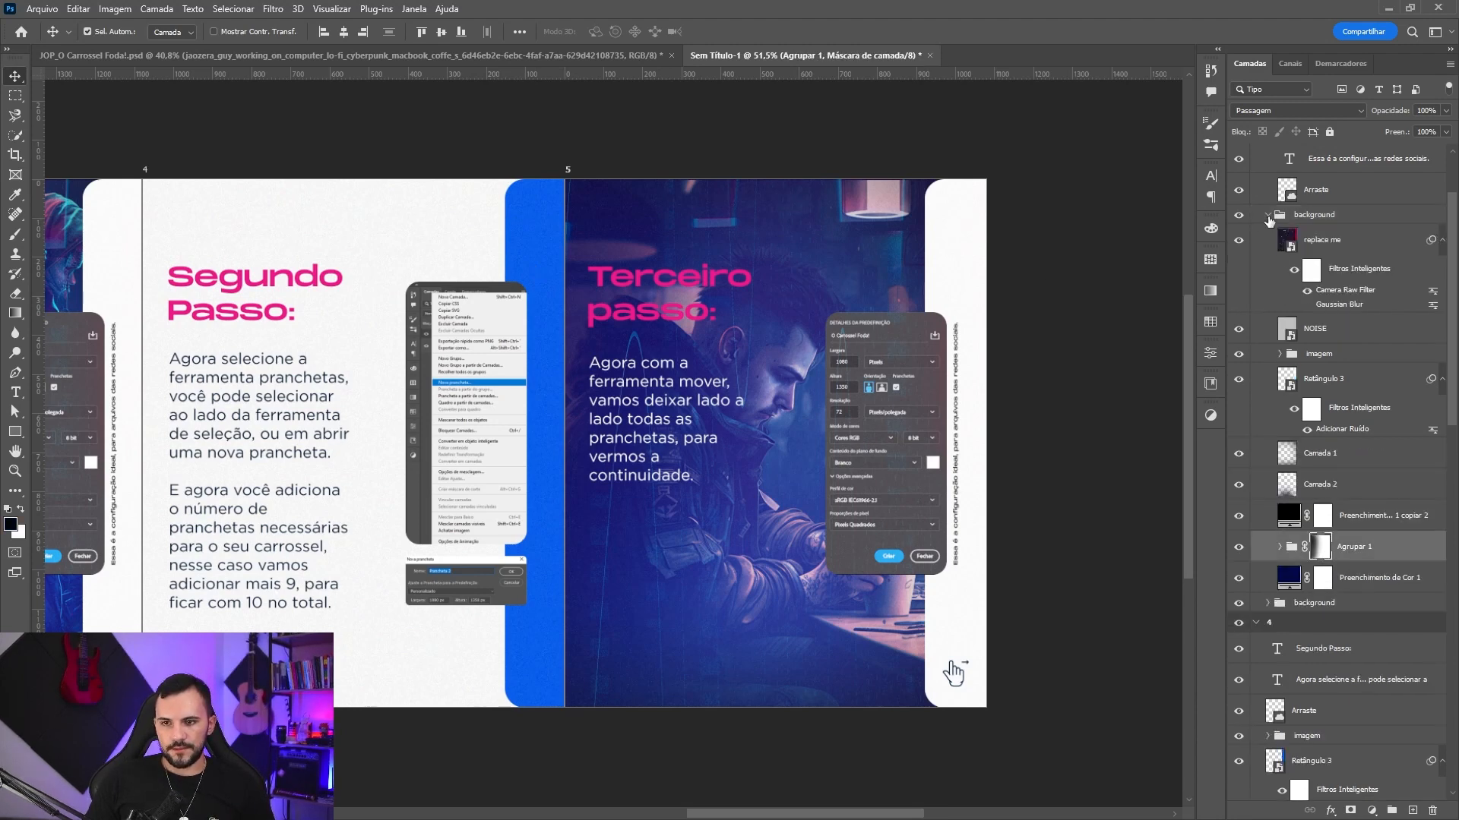
left_click(1268, 217)
left_click(1279, 219)
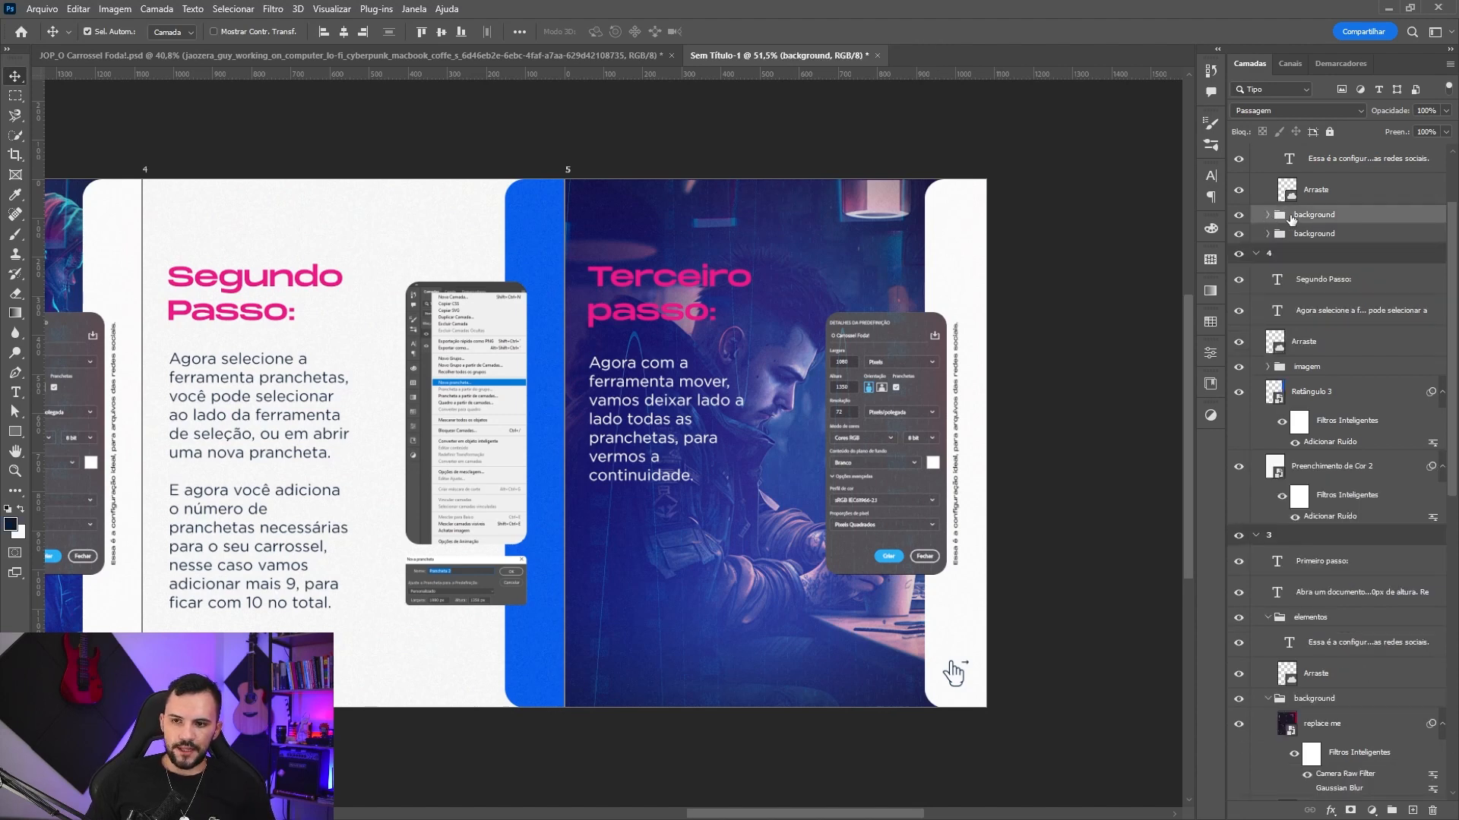
left_click_drag(1312, 222, 1300, 380)
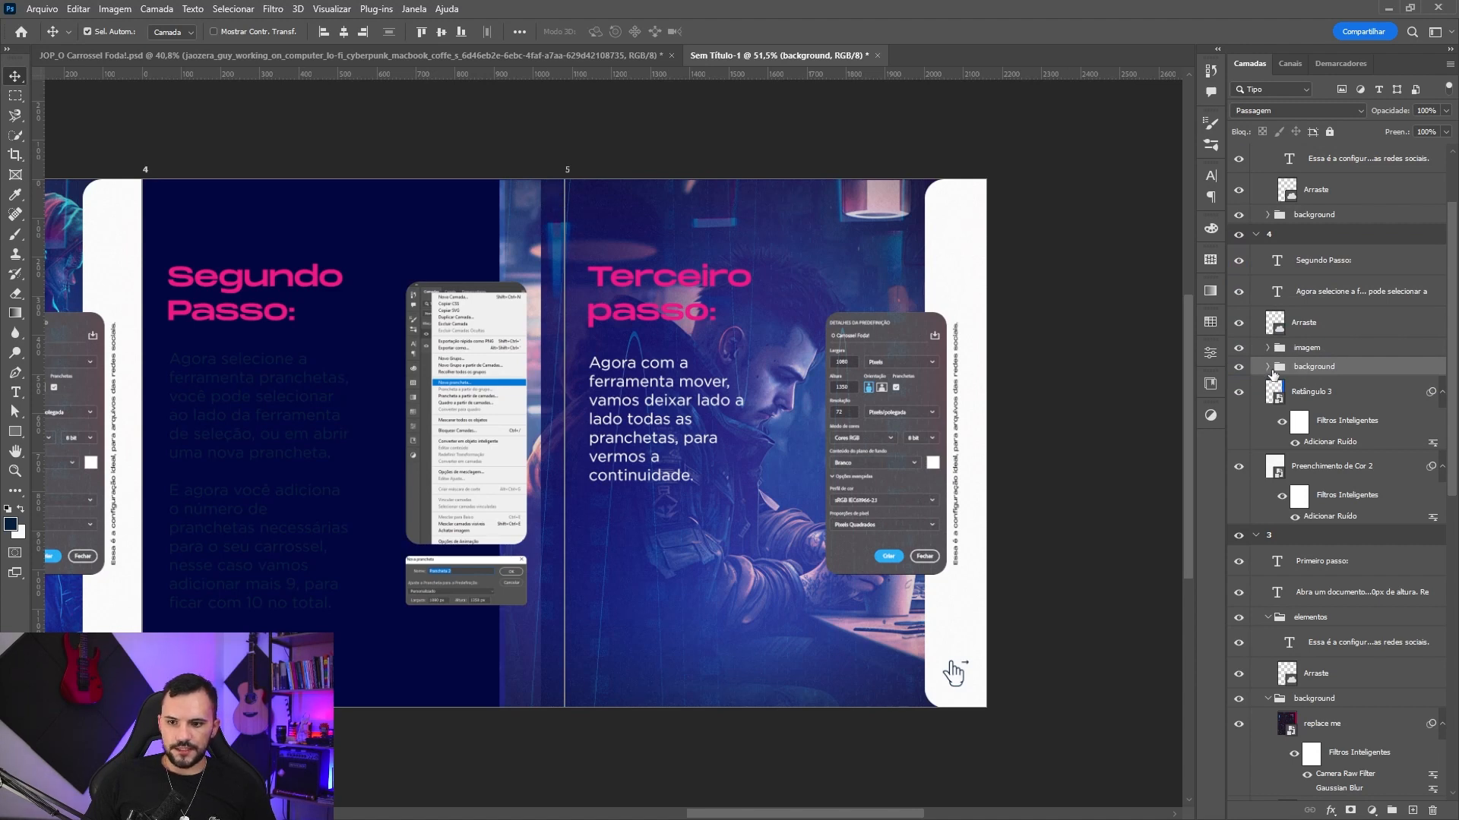
- Paint black and white on the Agrupar 1 mask in artboard 4's background copy to blend the photo across the artboard seam
left_click(1266, 368)
left_click(1322, 703)
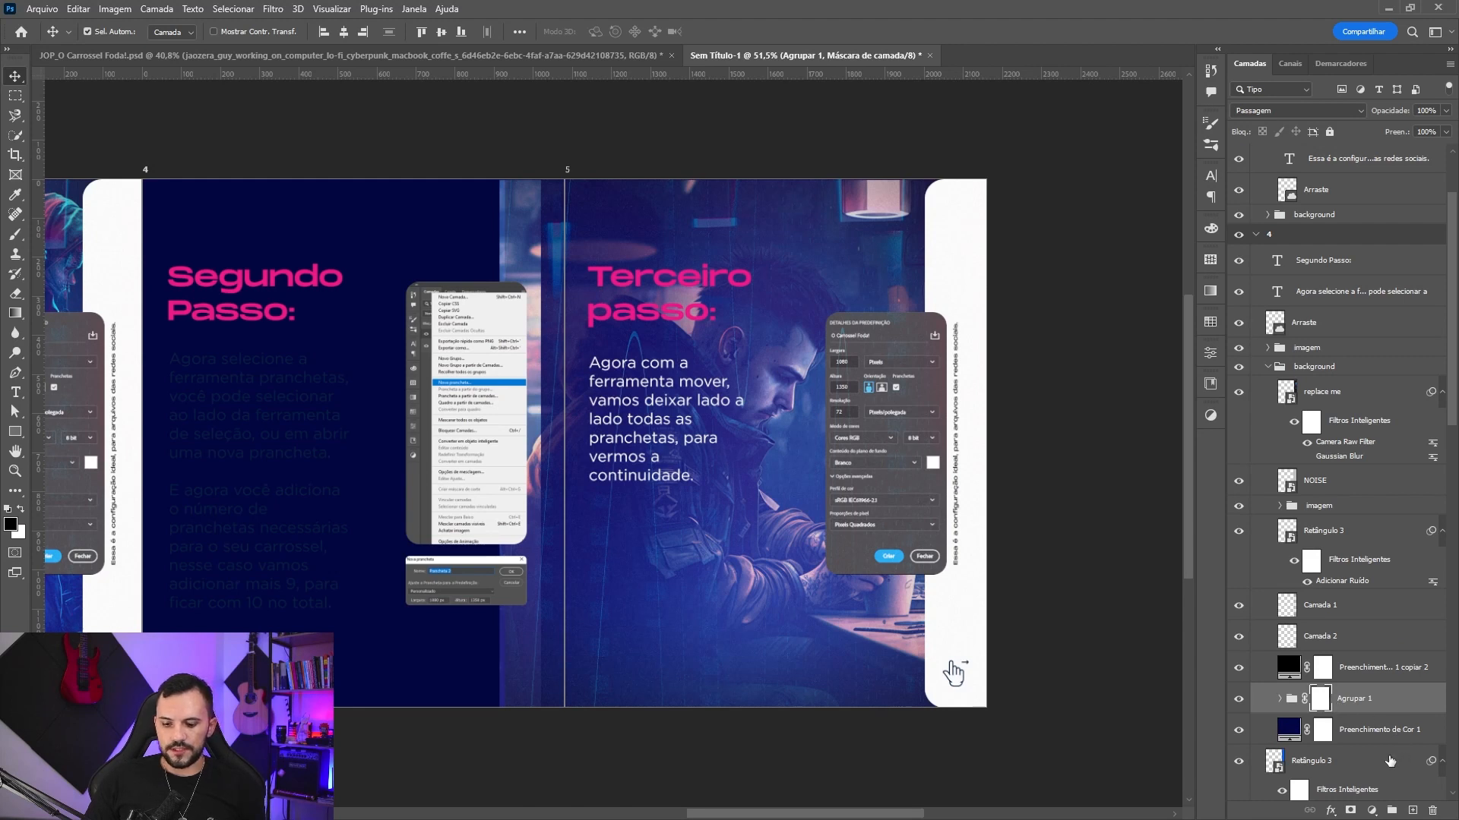
key("b")
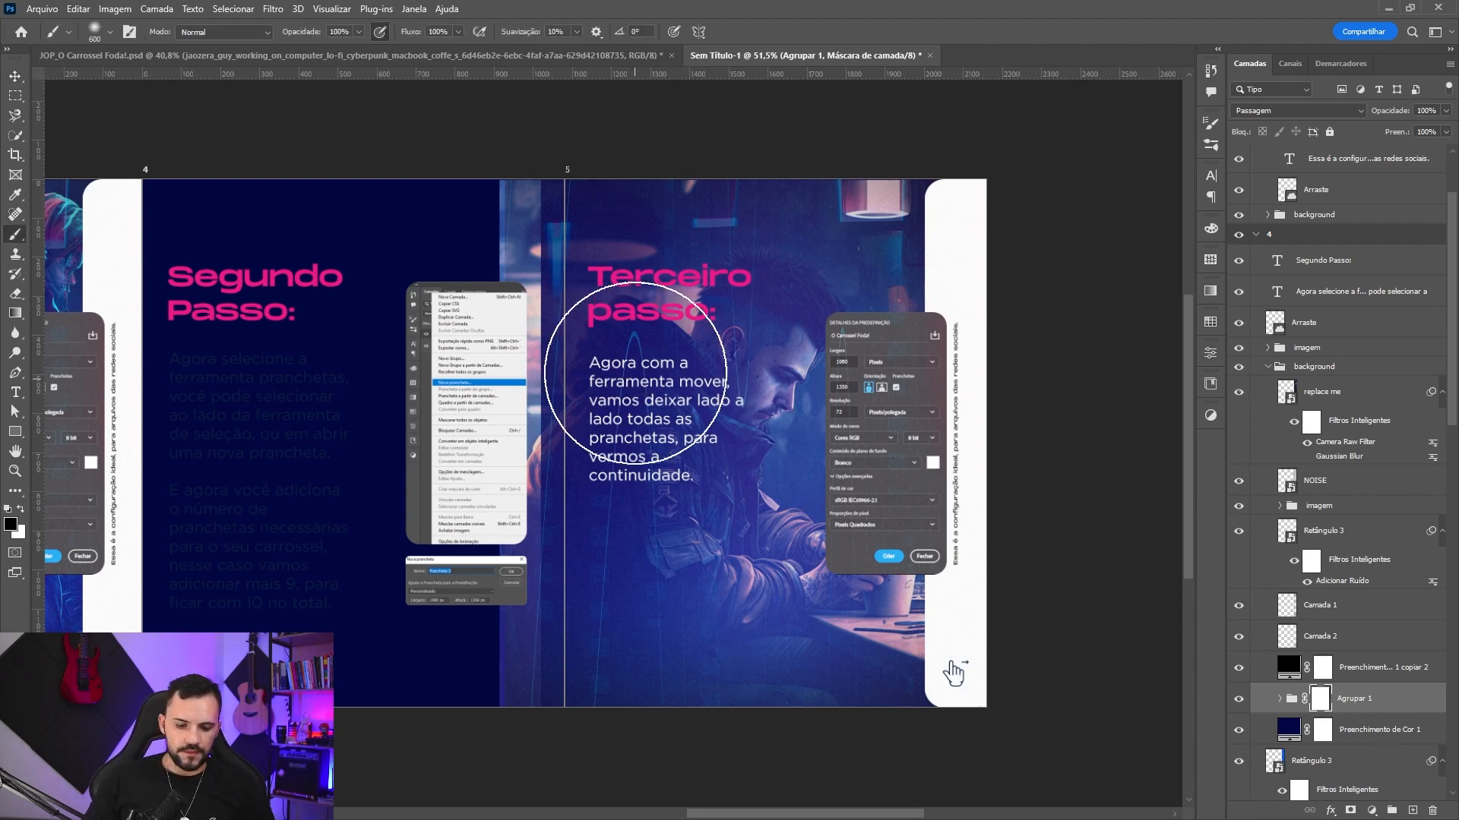
mouse_move(489, 156)
left_mouse_down()
mouse_move(477, 728)
mouse_move(490, 758)
mouse_move(492, 335)
left_mouse_up()
key("x")
left_click_drag(636, 222, 633, 217)
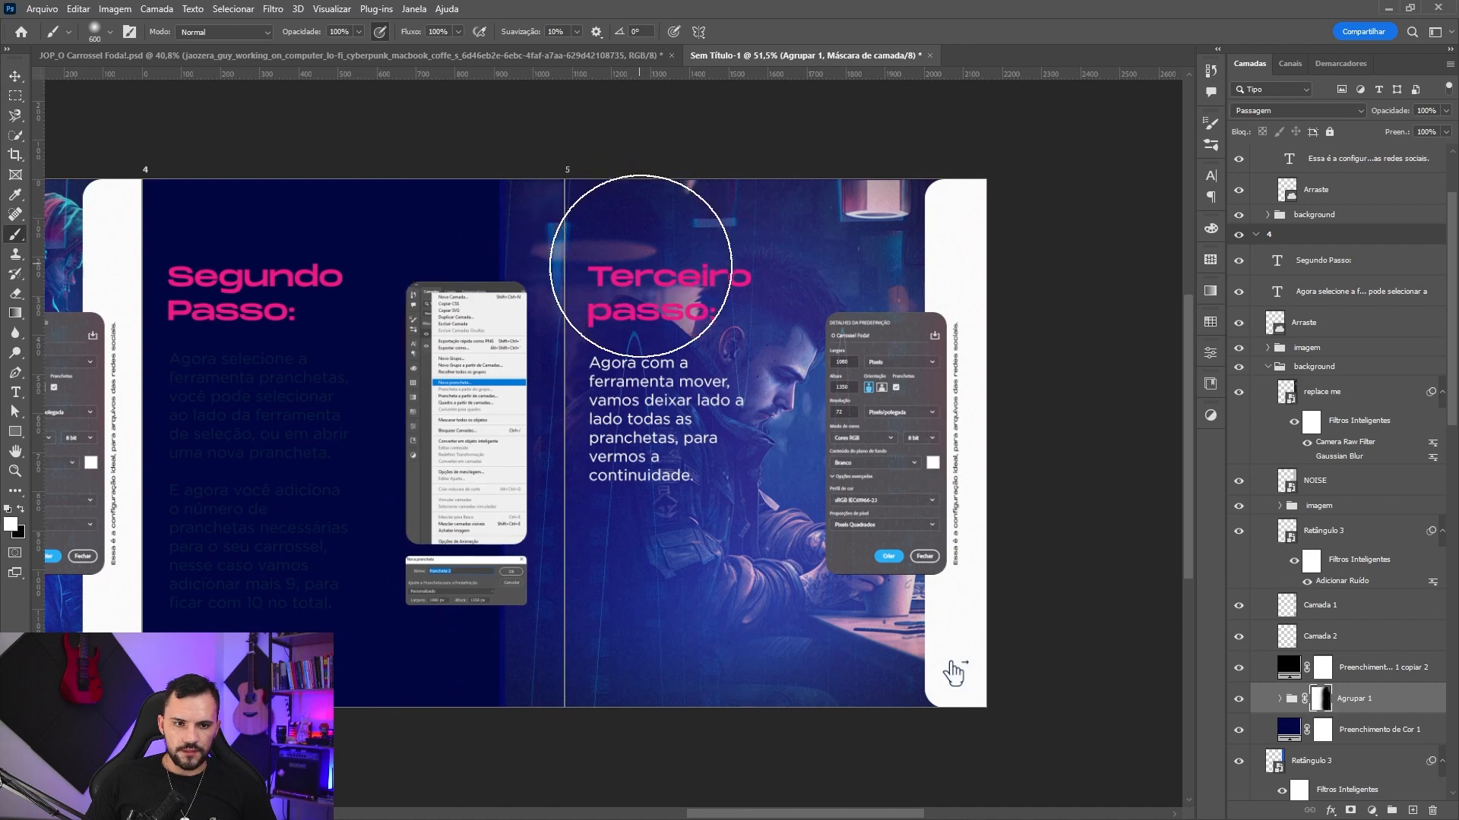
key("x")
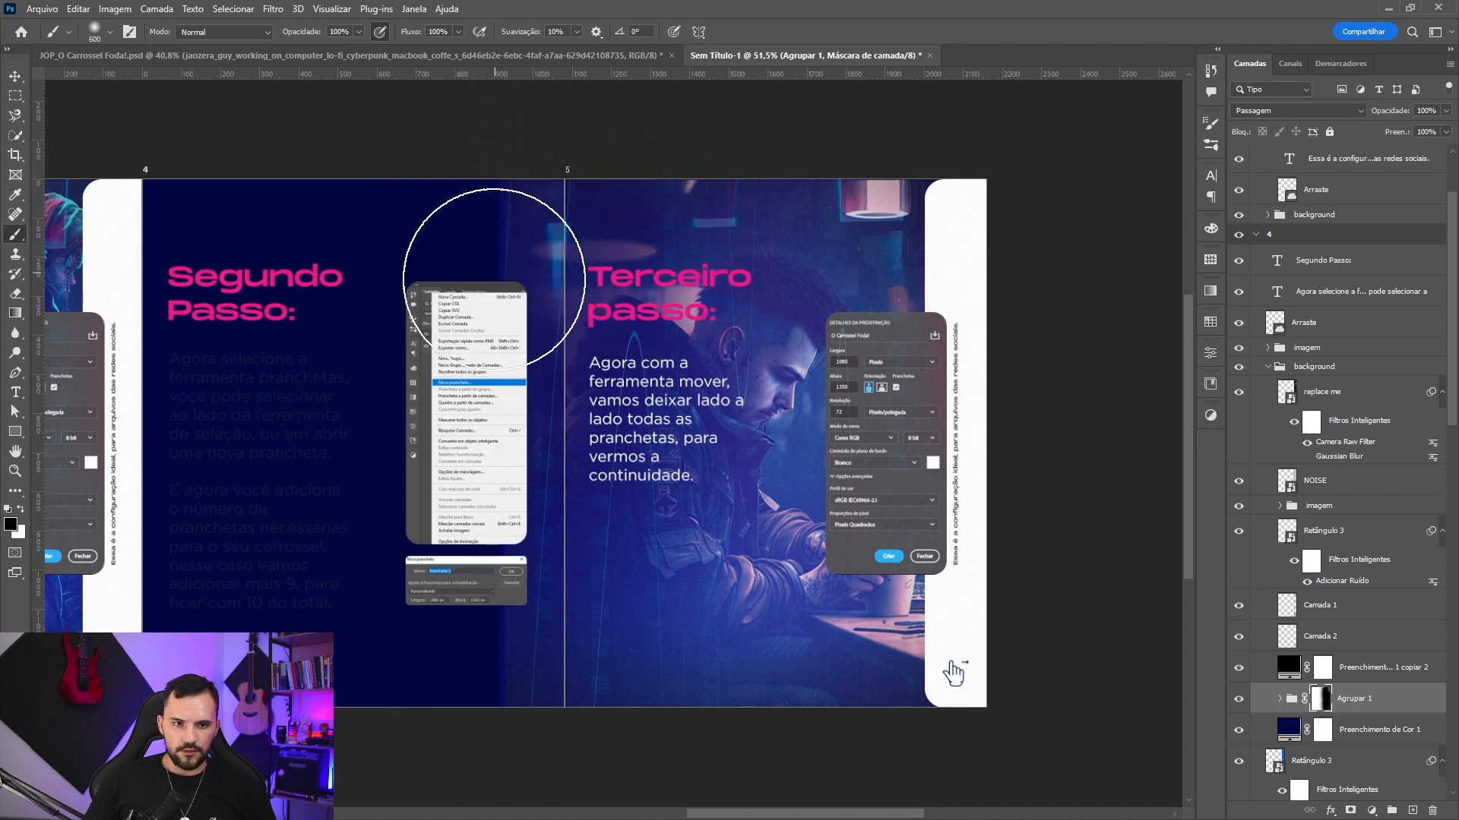
key("x")
mouse_move(650, 238)
left_mouse_down()
mouse_move(661, 455)
mouse_move(642, 684)
mouse_move(673, 287)
left_mouse_up()
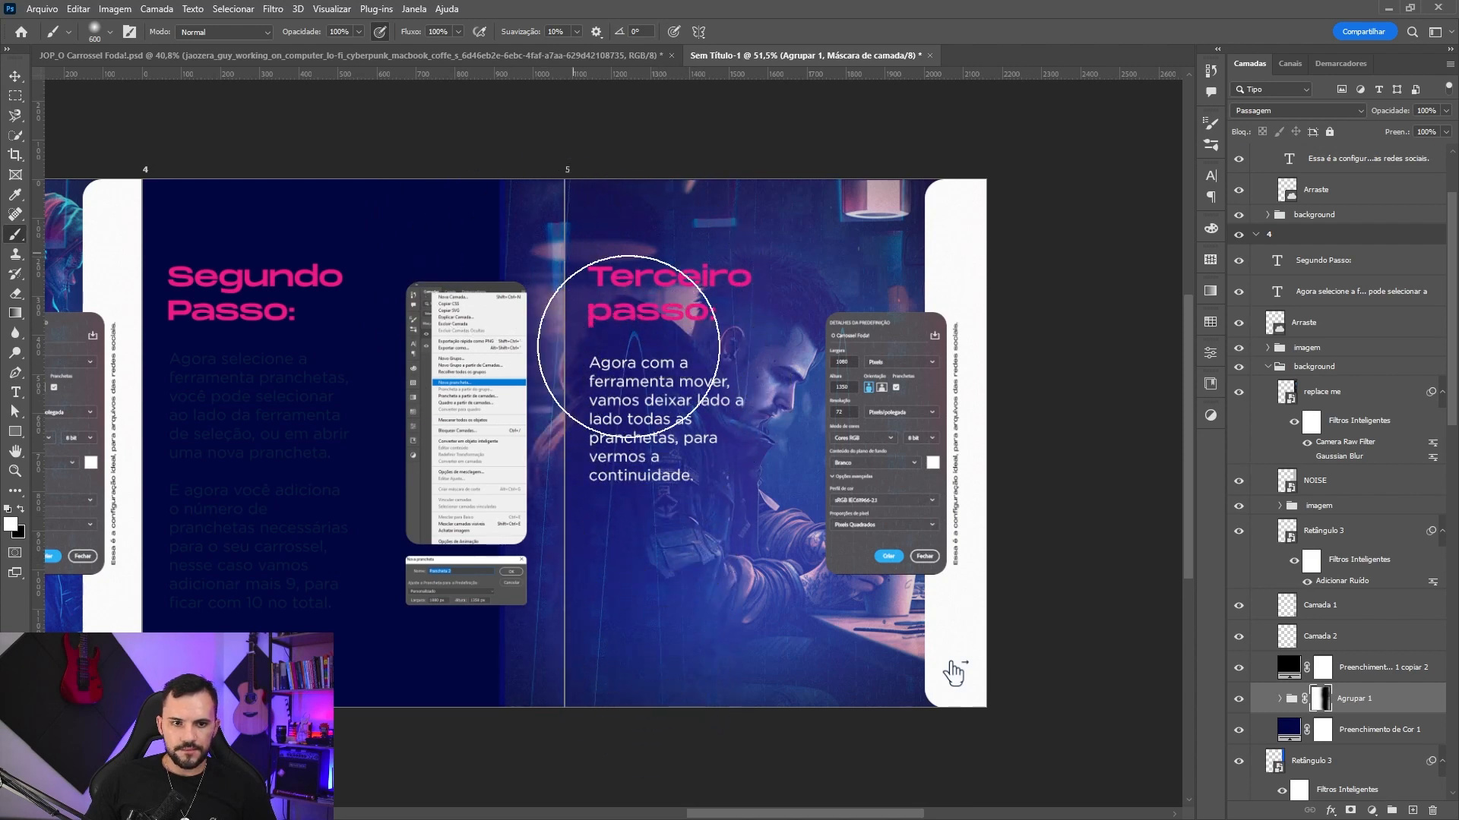
key("v")
- Convert artboard 4's background group into a smart object
left_click(1275, 370)
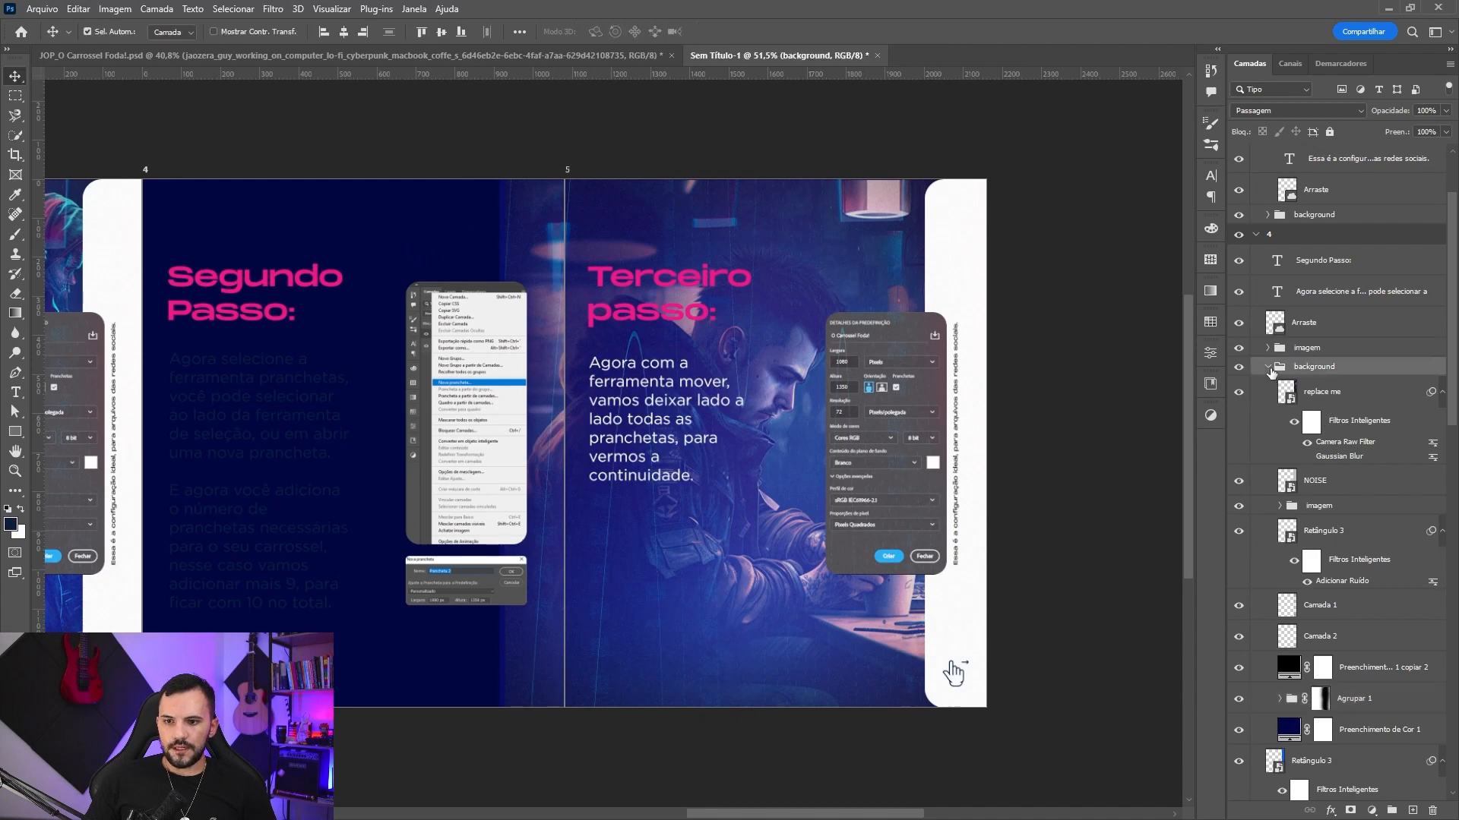
left_click(1269, 368)
right_click(1292, 372)
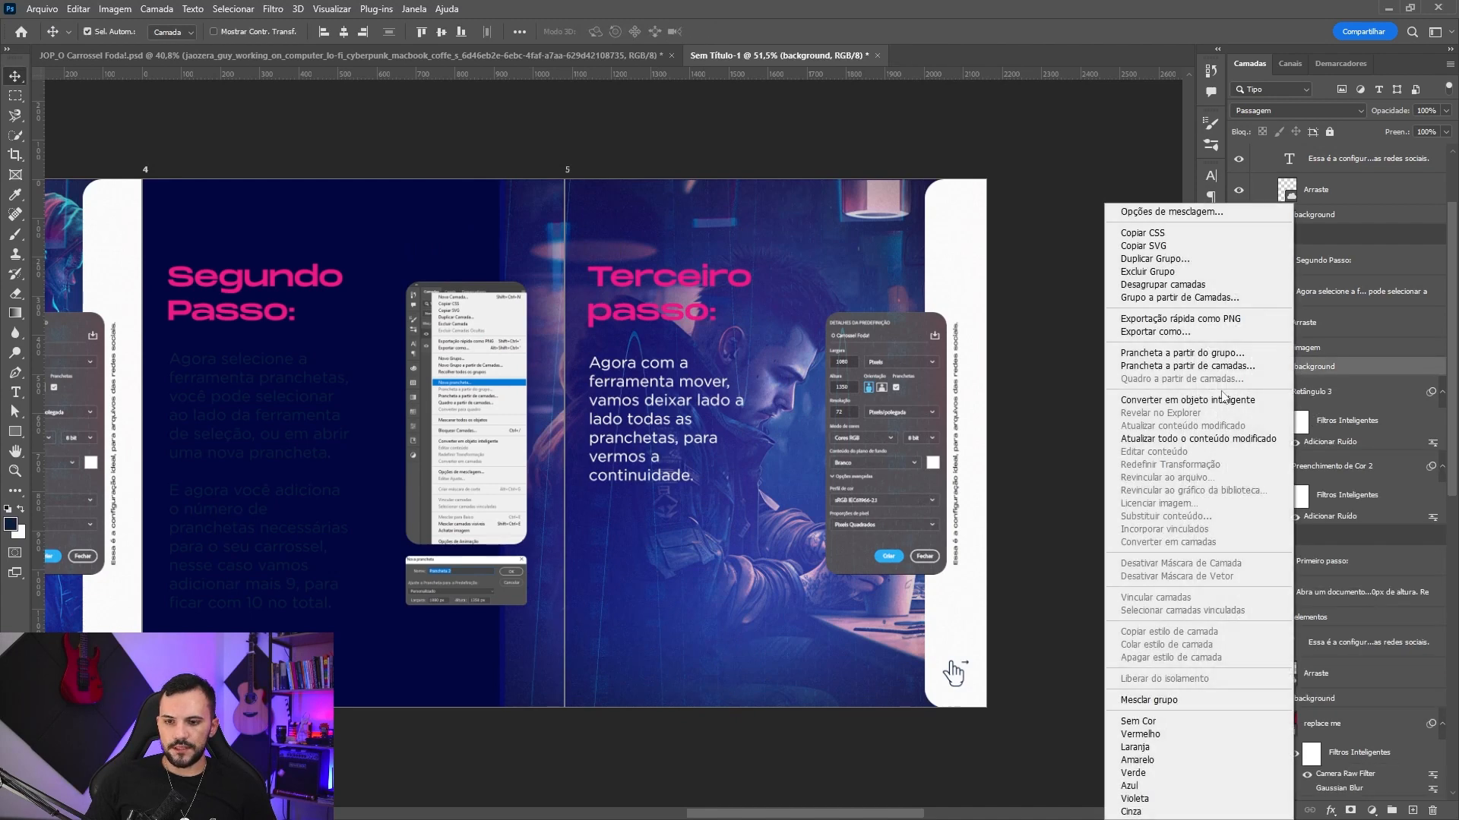
left_click(1219, 401)
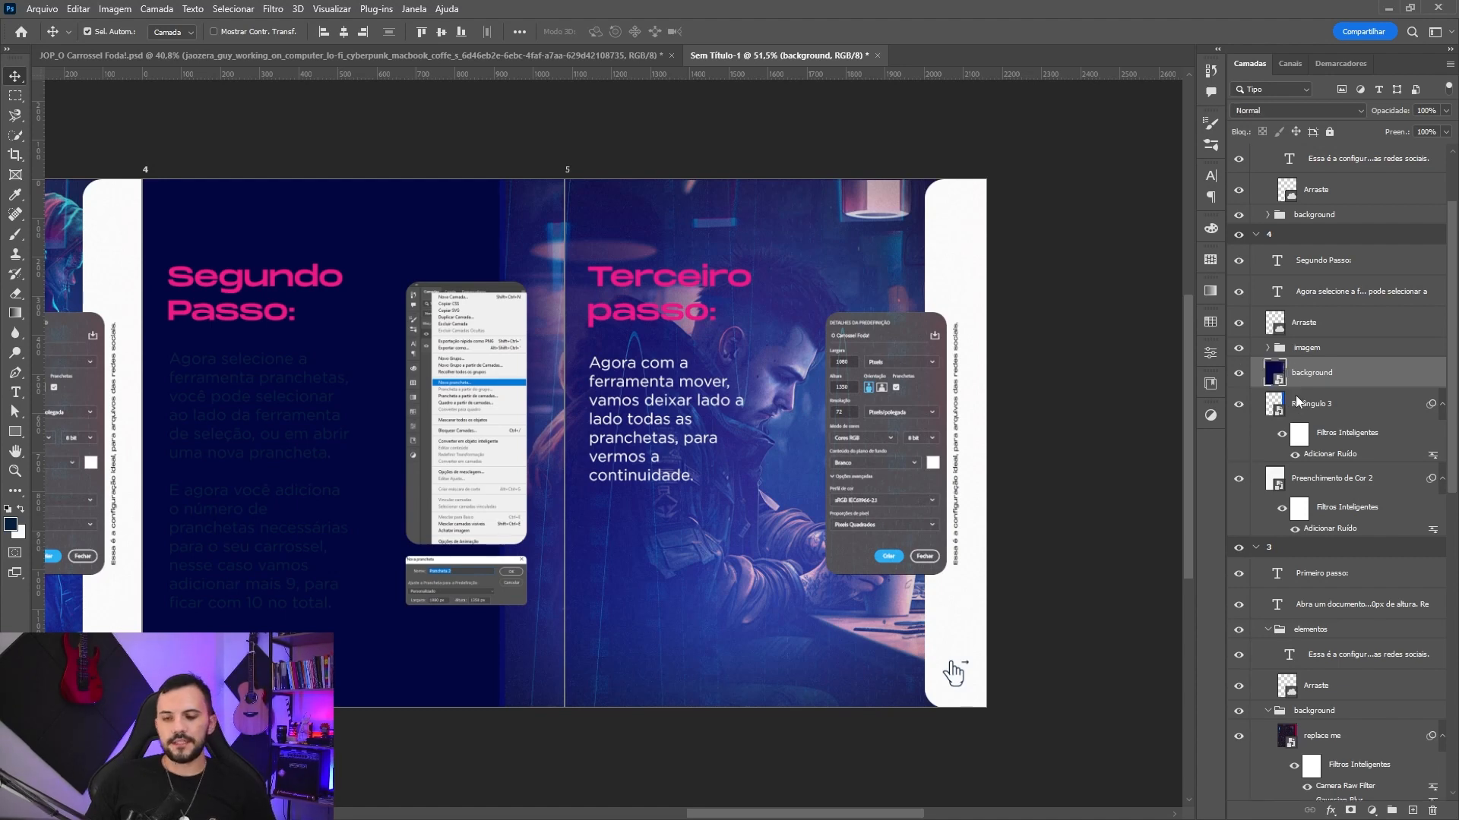
- Examine the contents of artboard 4's background smart object and return to the carousel document
right_click(1335, 372)
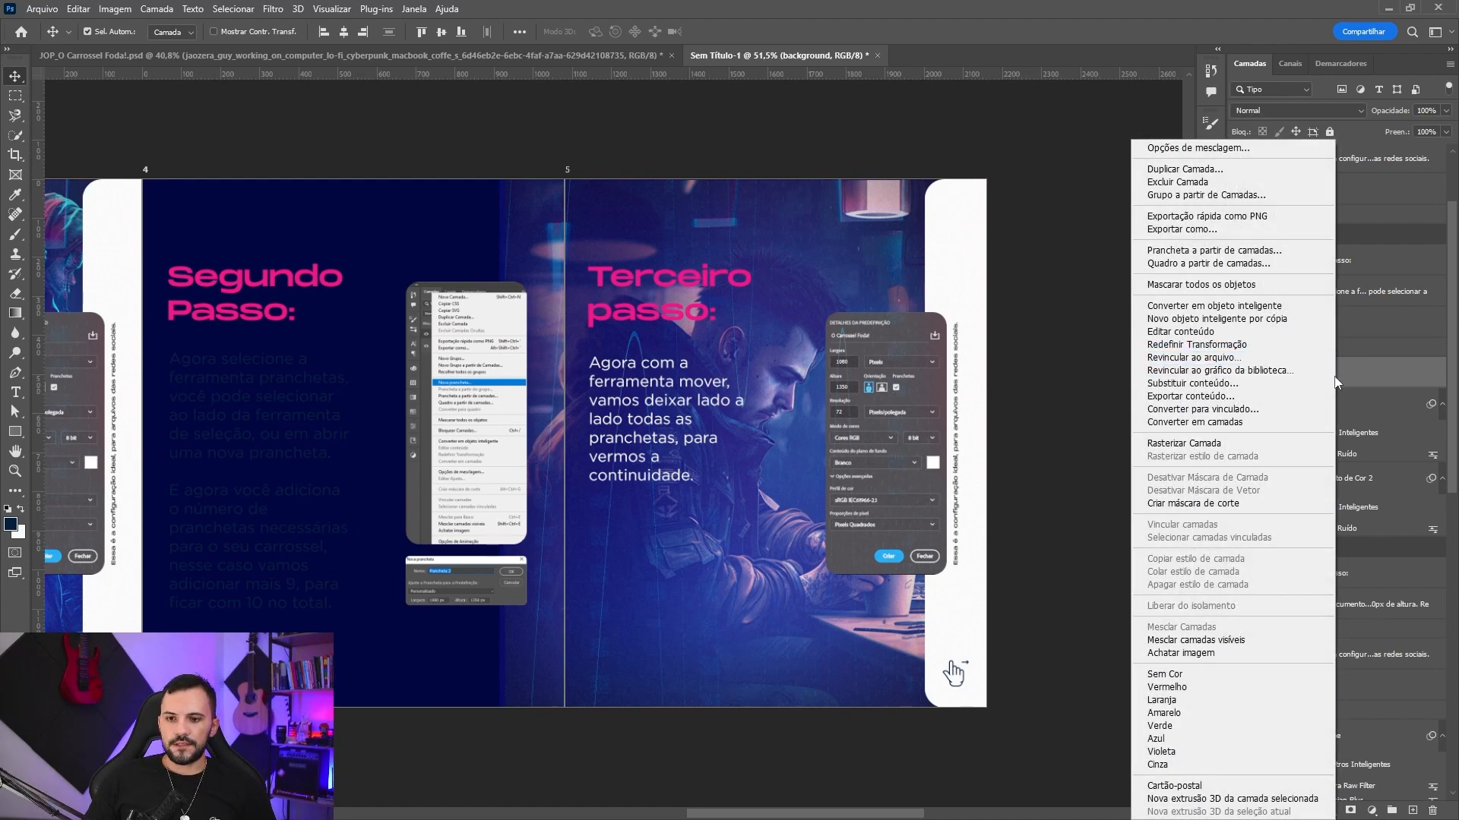
left_click(1359, 378)
double_click(1276, 376)
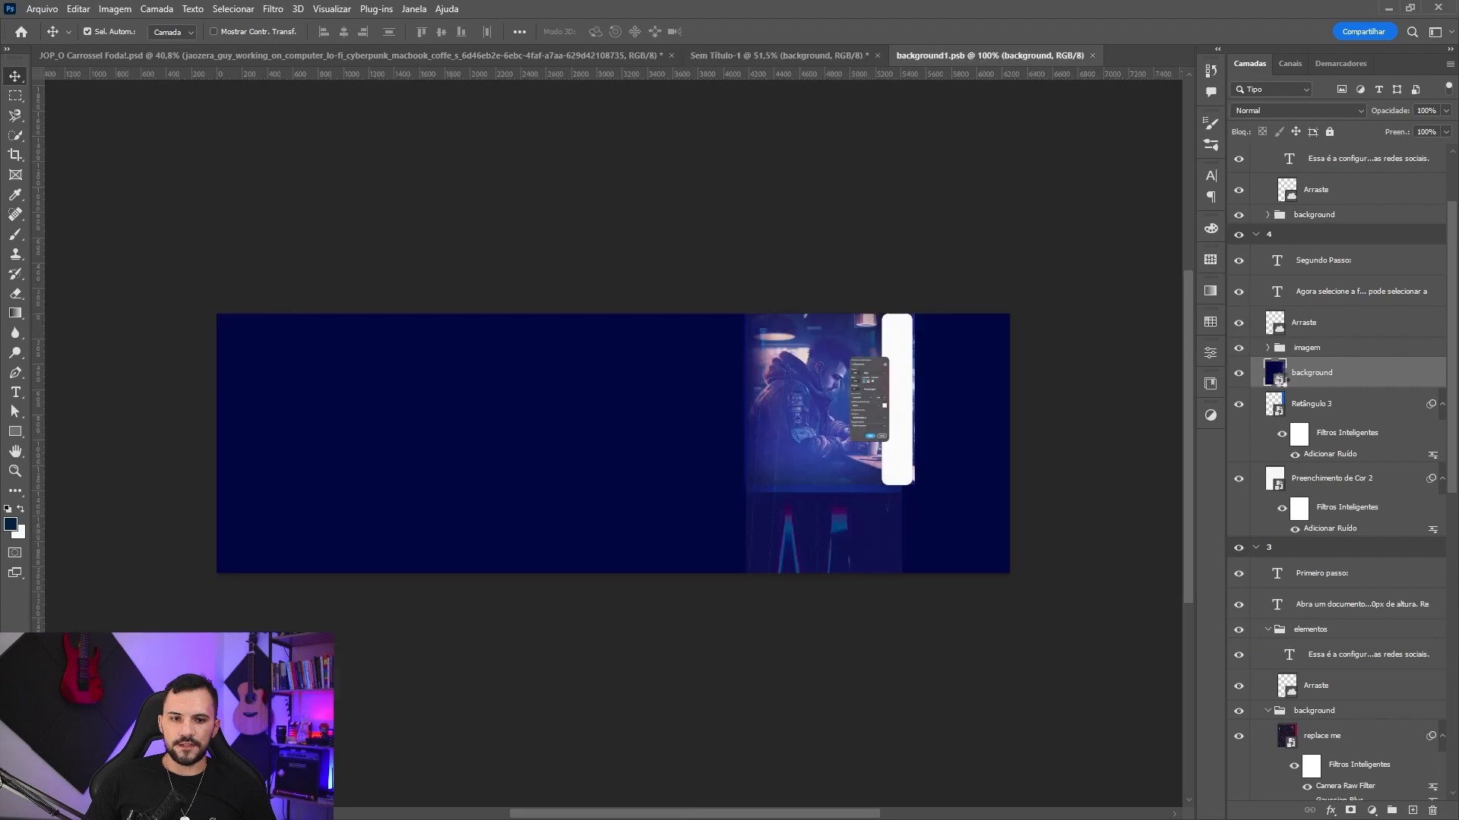
left_click(1096, 55)
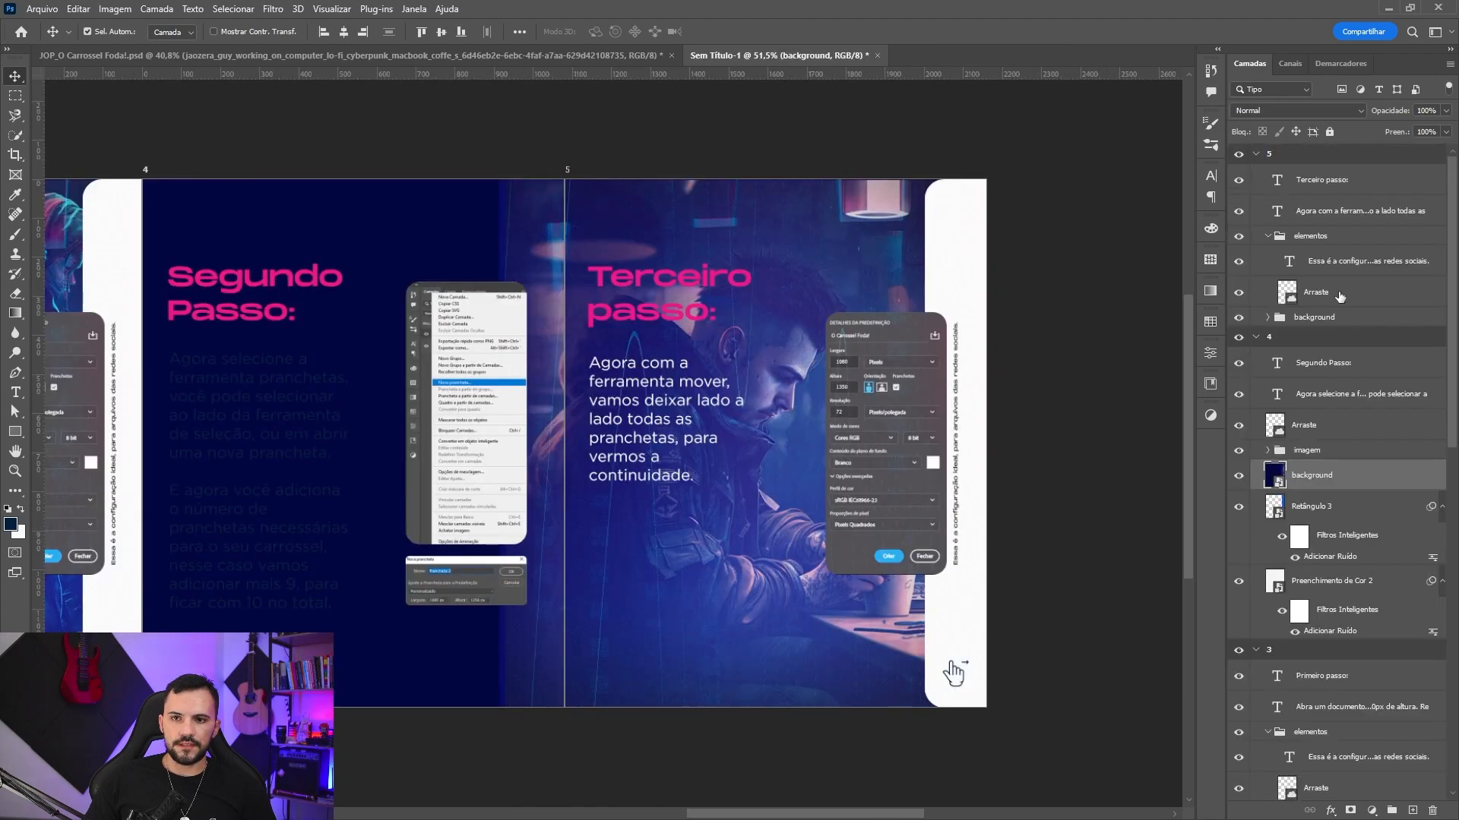
- Rasterize artboard 4's background layer and clip it to Retângulo 3
right_click(1351, 469)
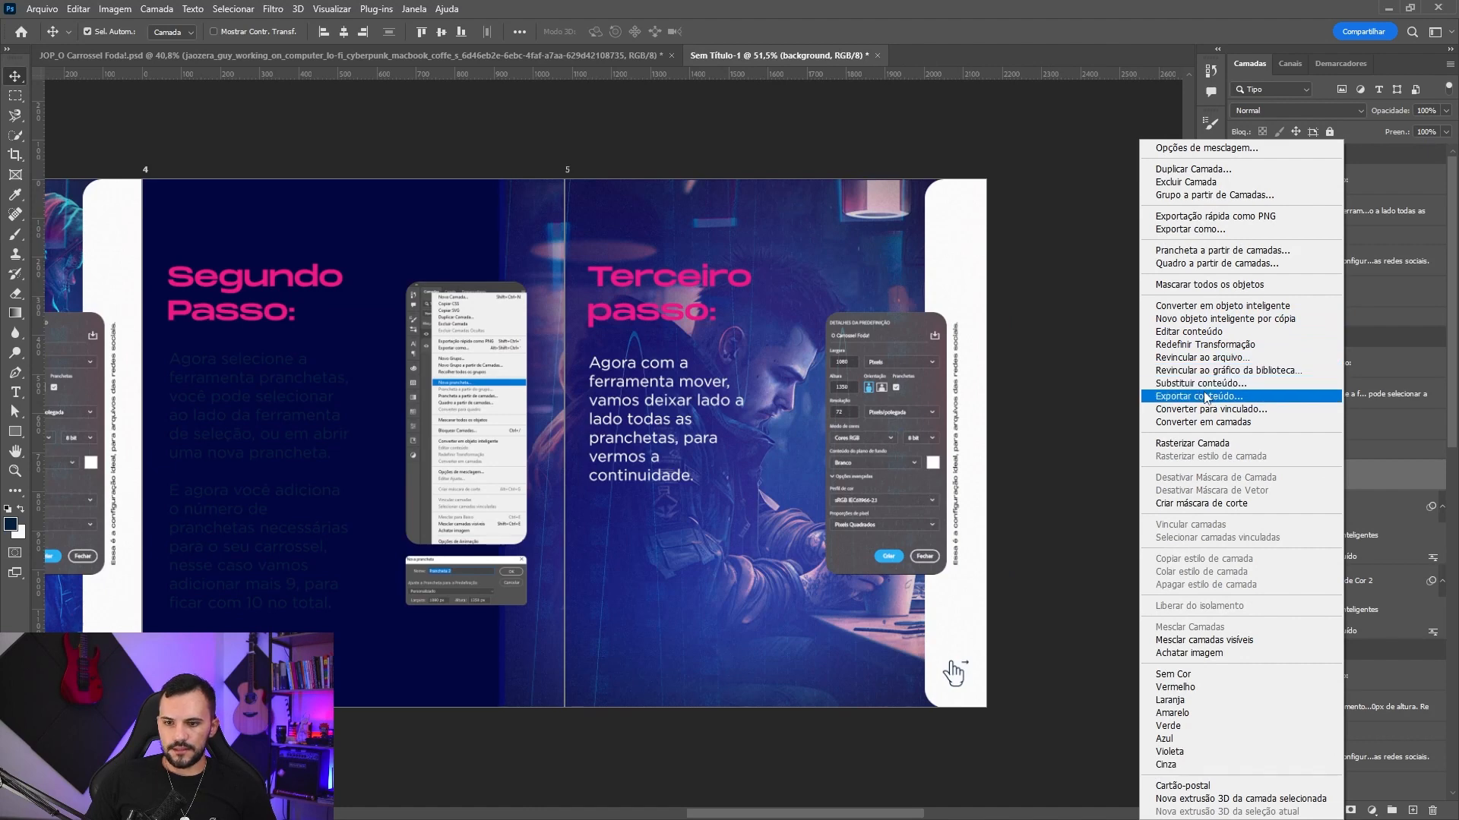
left_click(1267, 444)
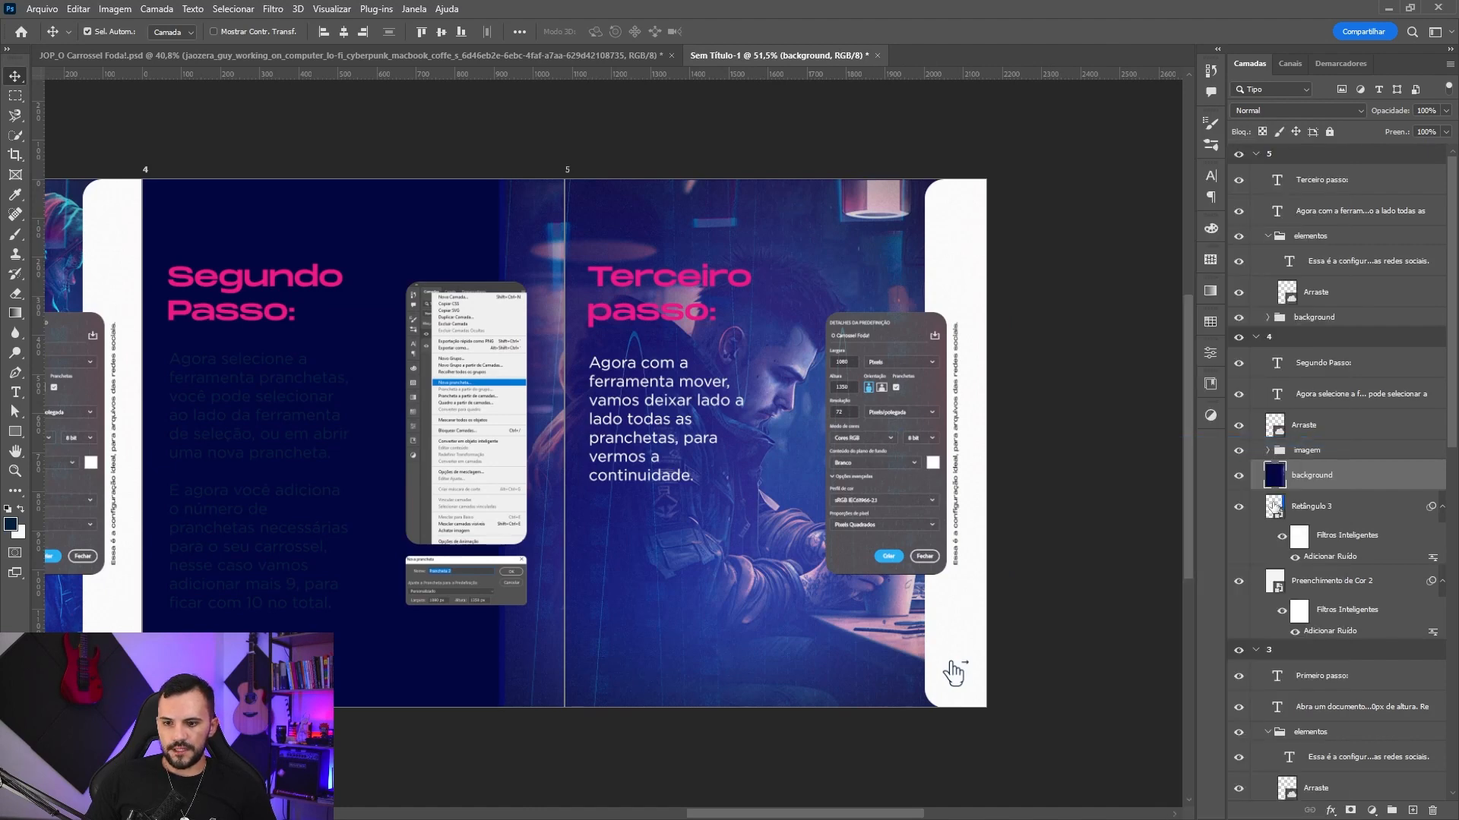
left_click(1283, 484, "alt")
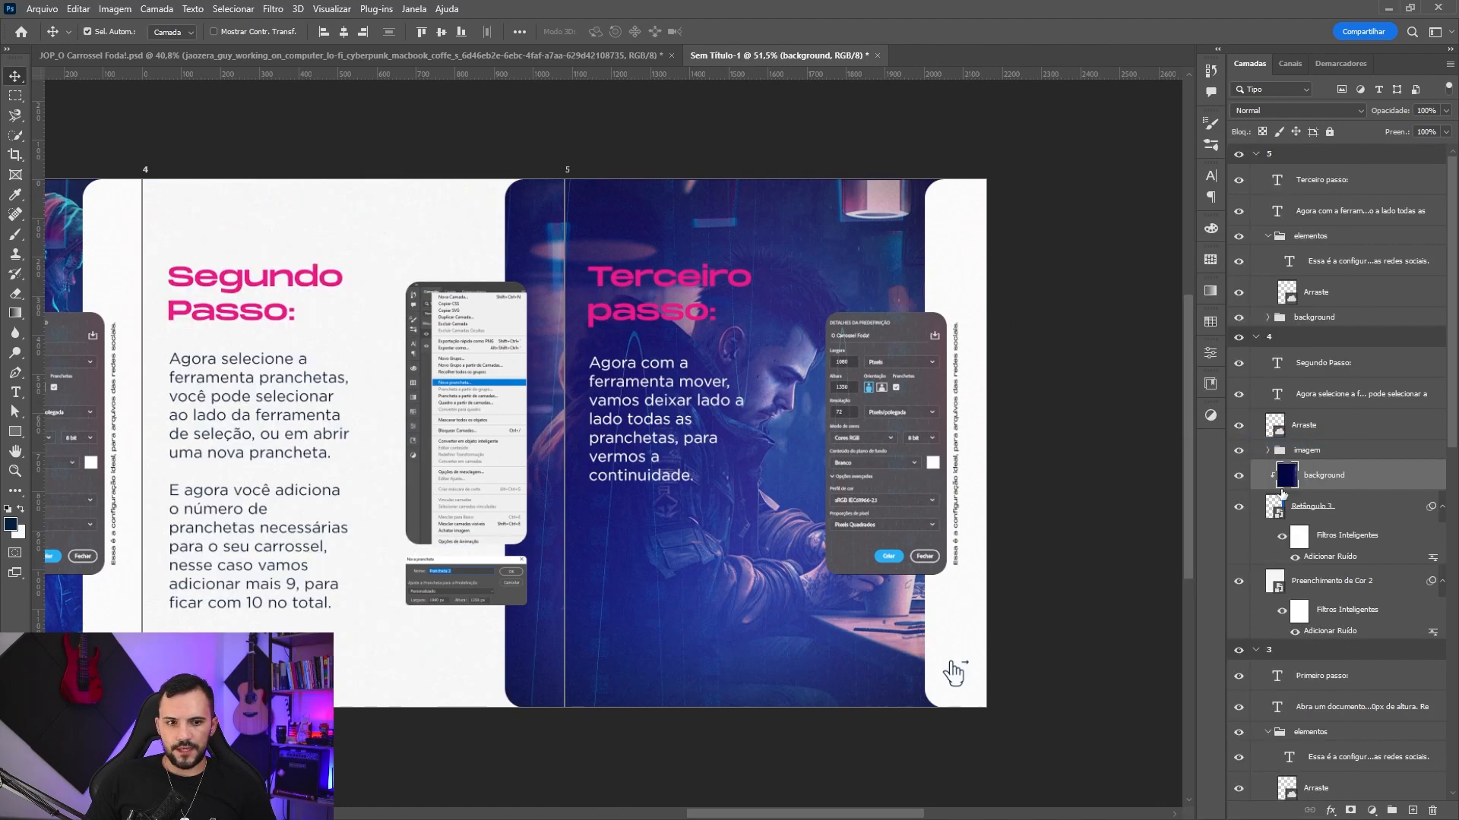
key("shift+v")
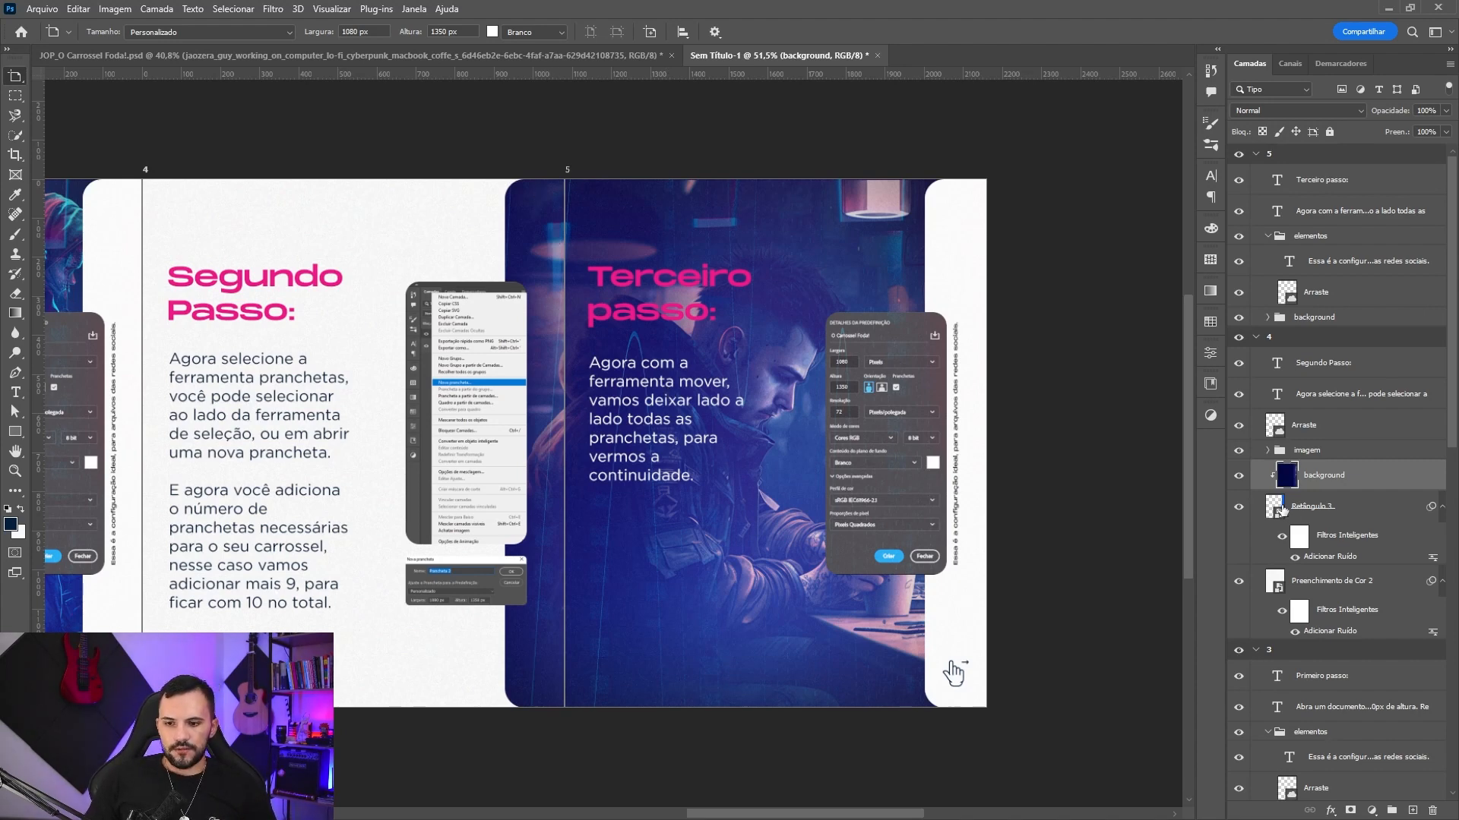
left_click(1282, 510)
key("v")
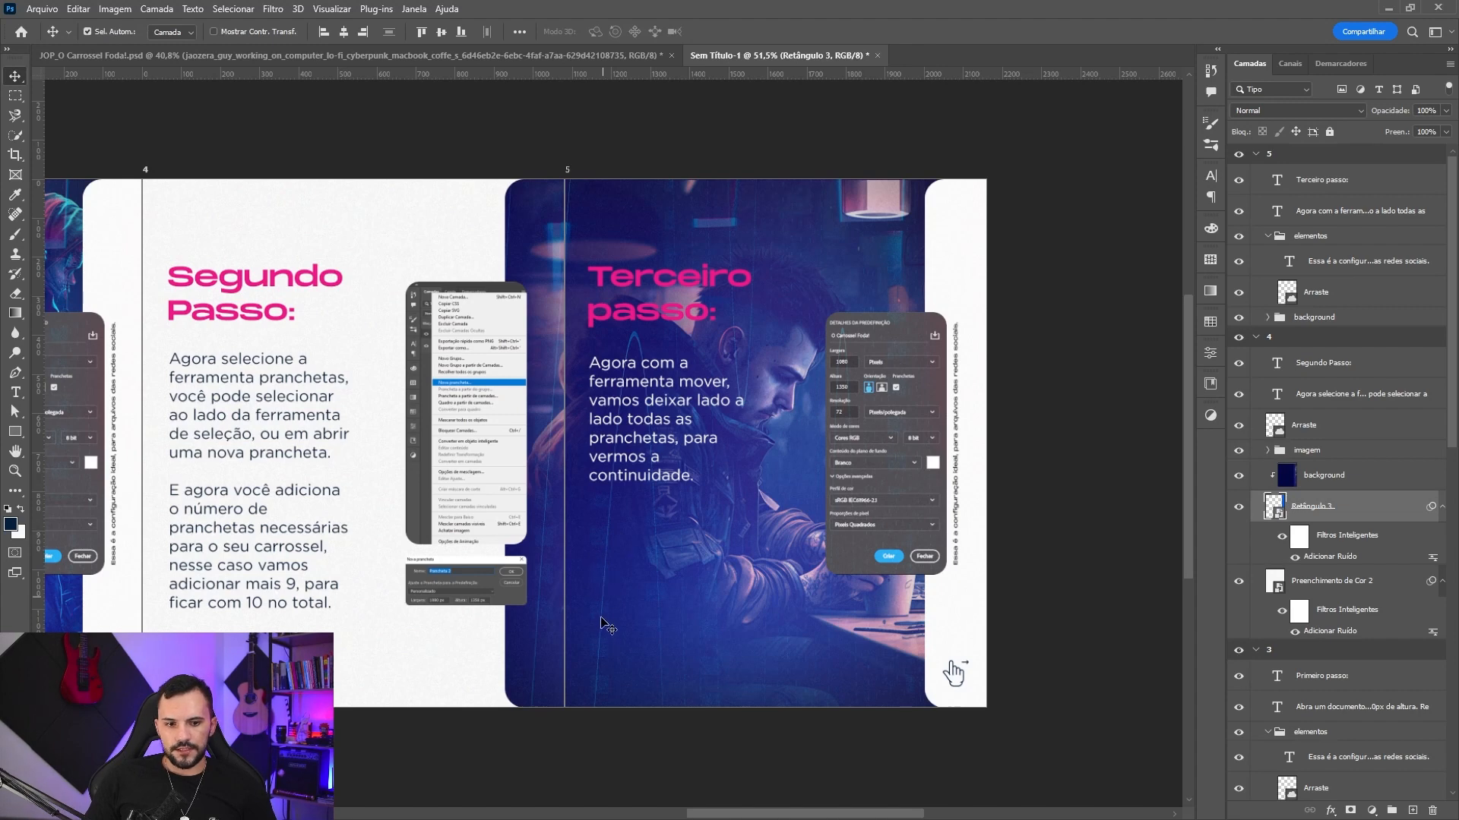
key("shift+v")
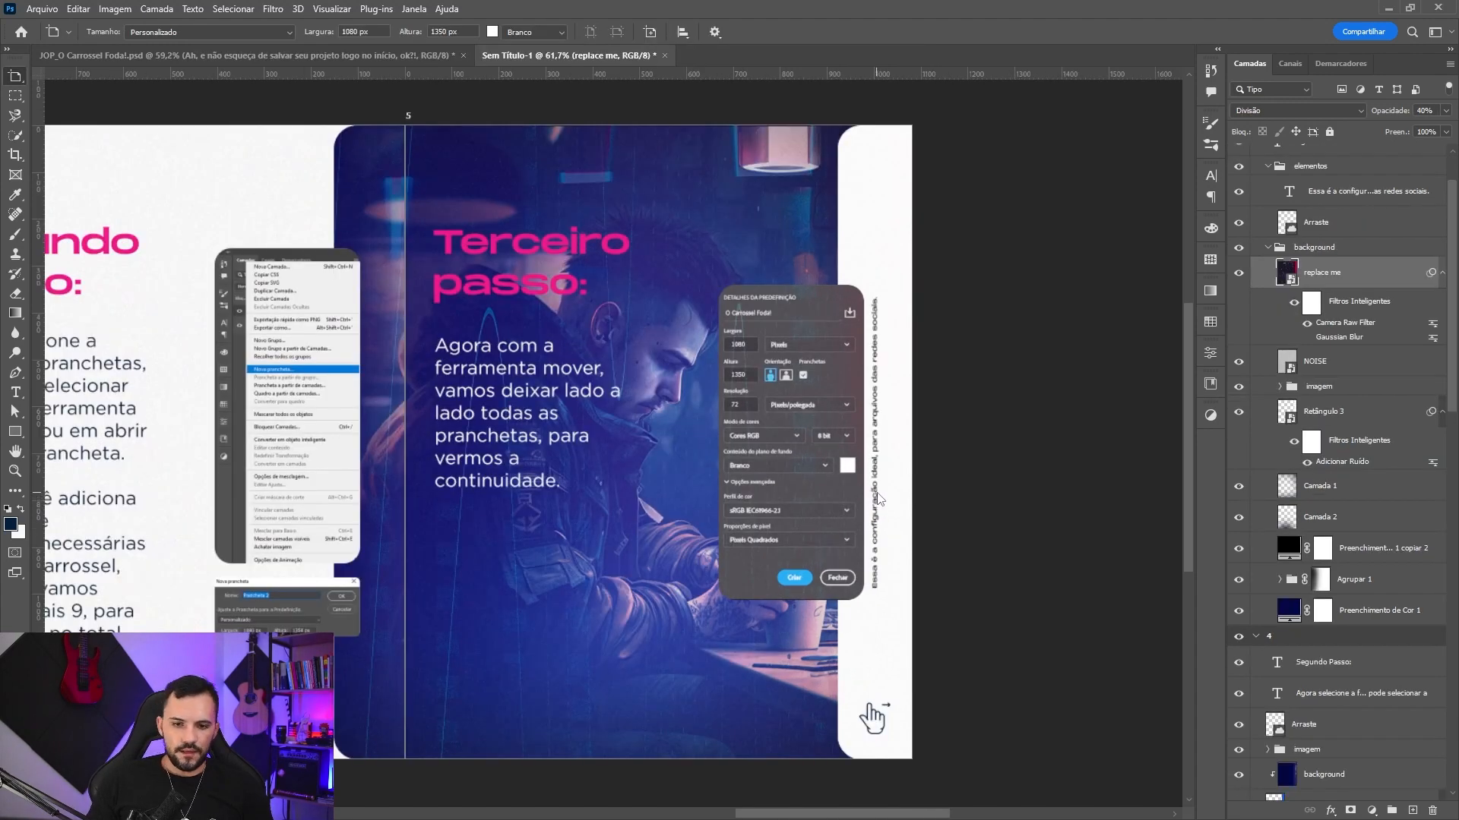
- Replace the vertical side text on artboard 5 with "Ah, e não esqueça de salvar seu projeto logo no início, ok?!"
key("t")
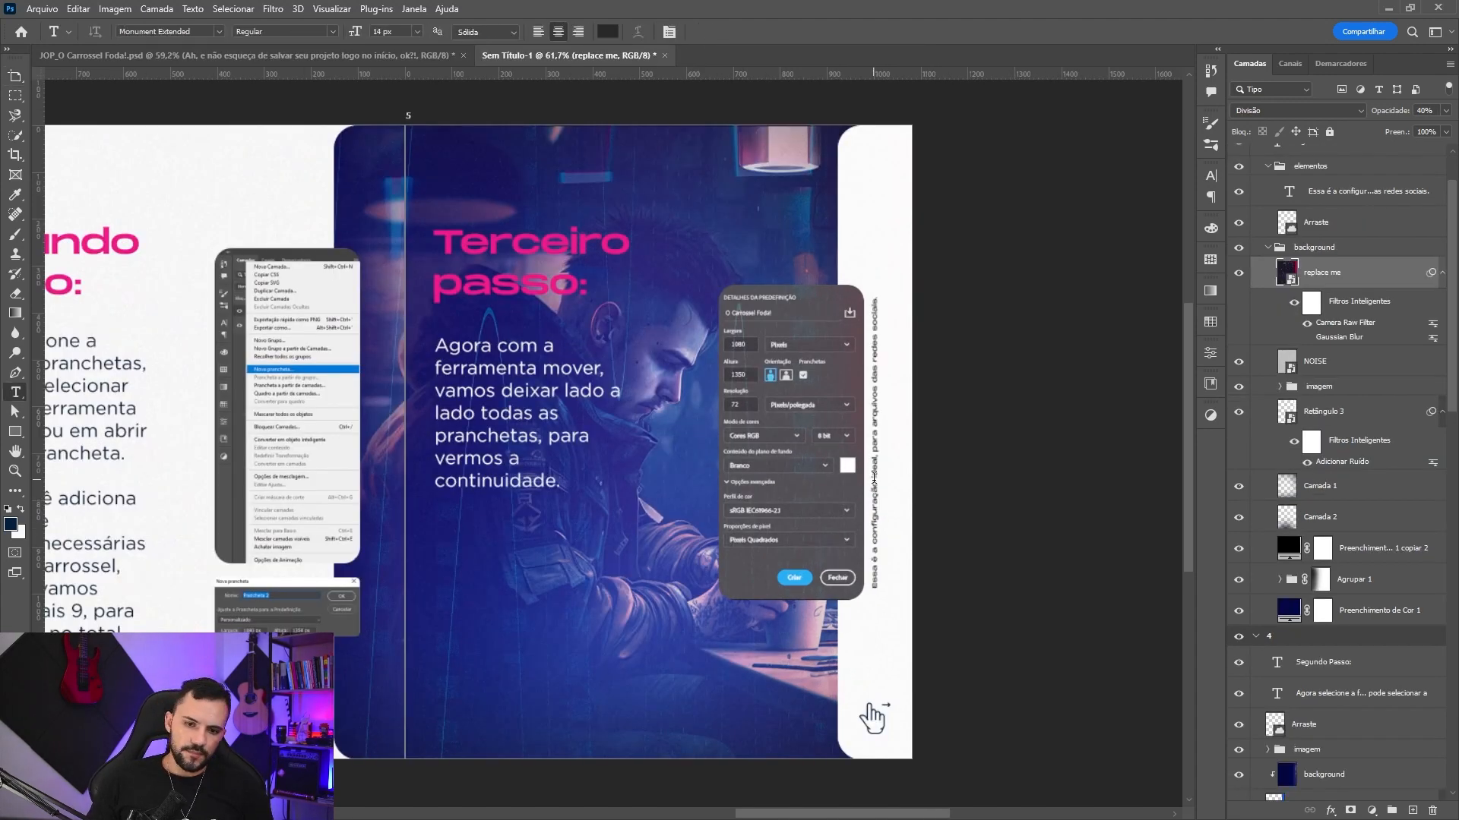
left_click(875, 443)
key("ctrl+a")
type("Ah, e não esqueça de salvar seu projeto logo no início, ok?!")
key("ctrl+Return")
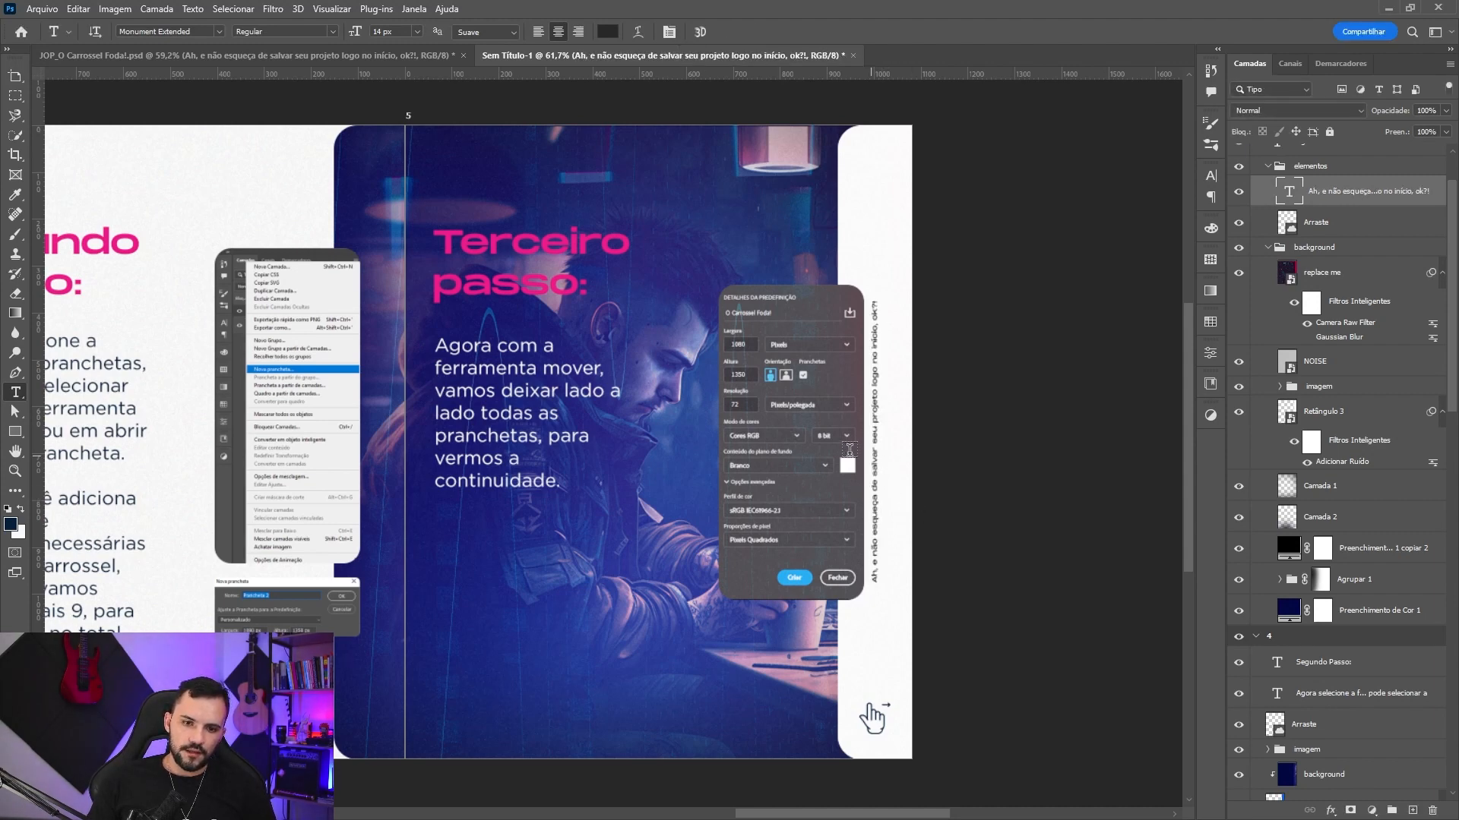
key("v")
key("shift+v")
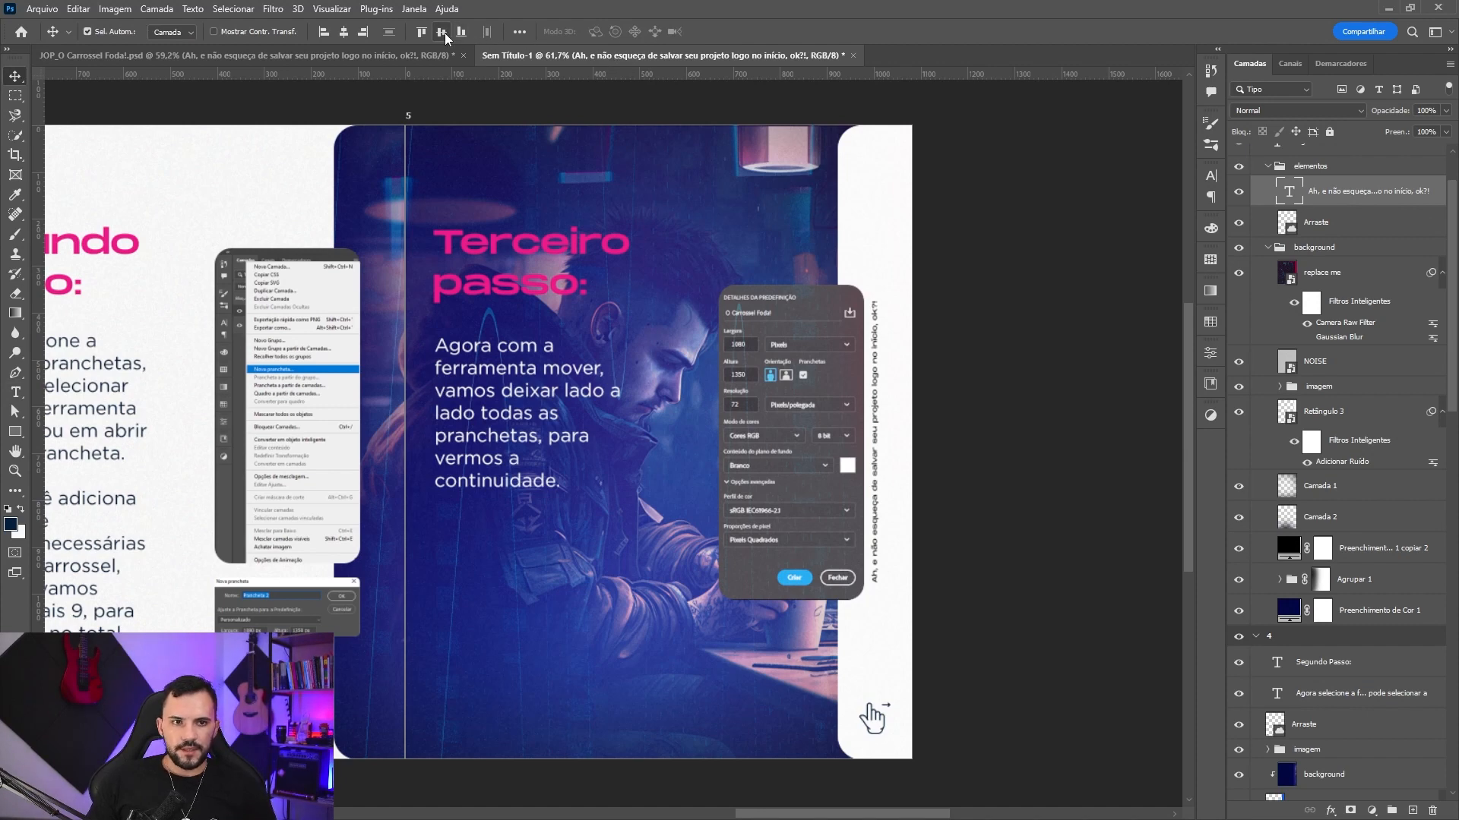
scroll(806, 498, "down", 1)
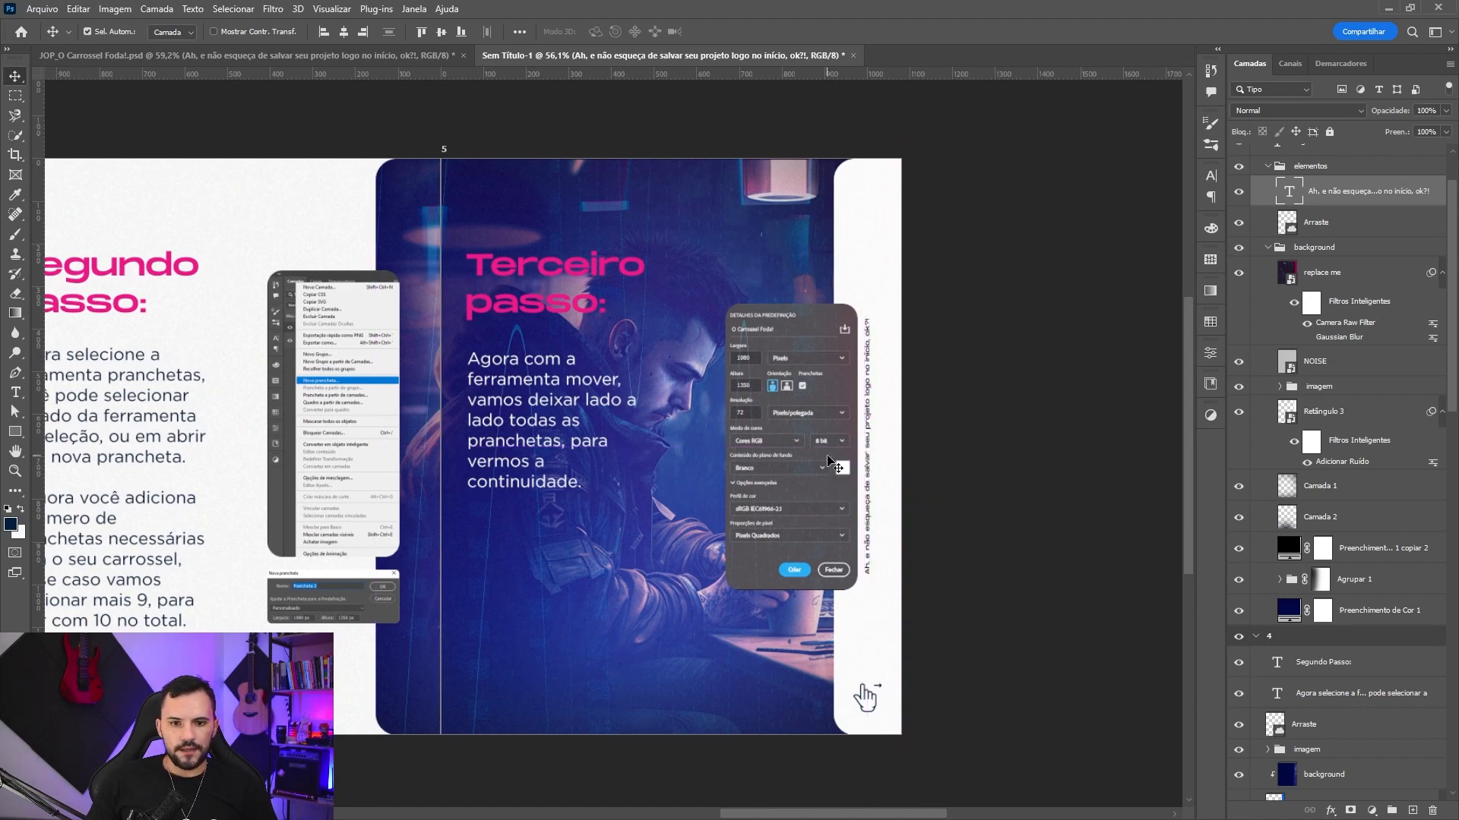
scroll(1248, 684, "down", 3)
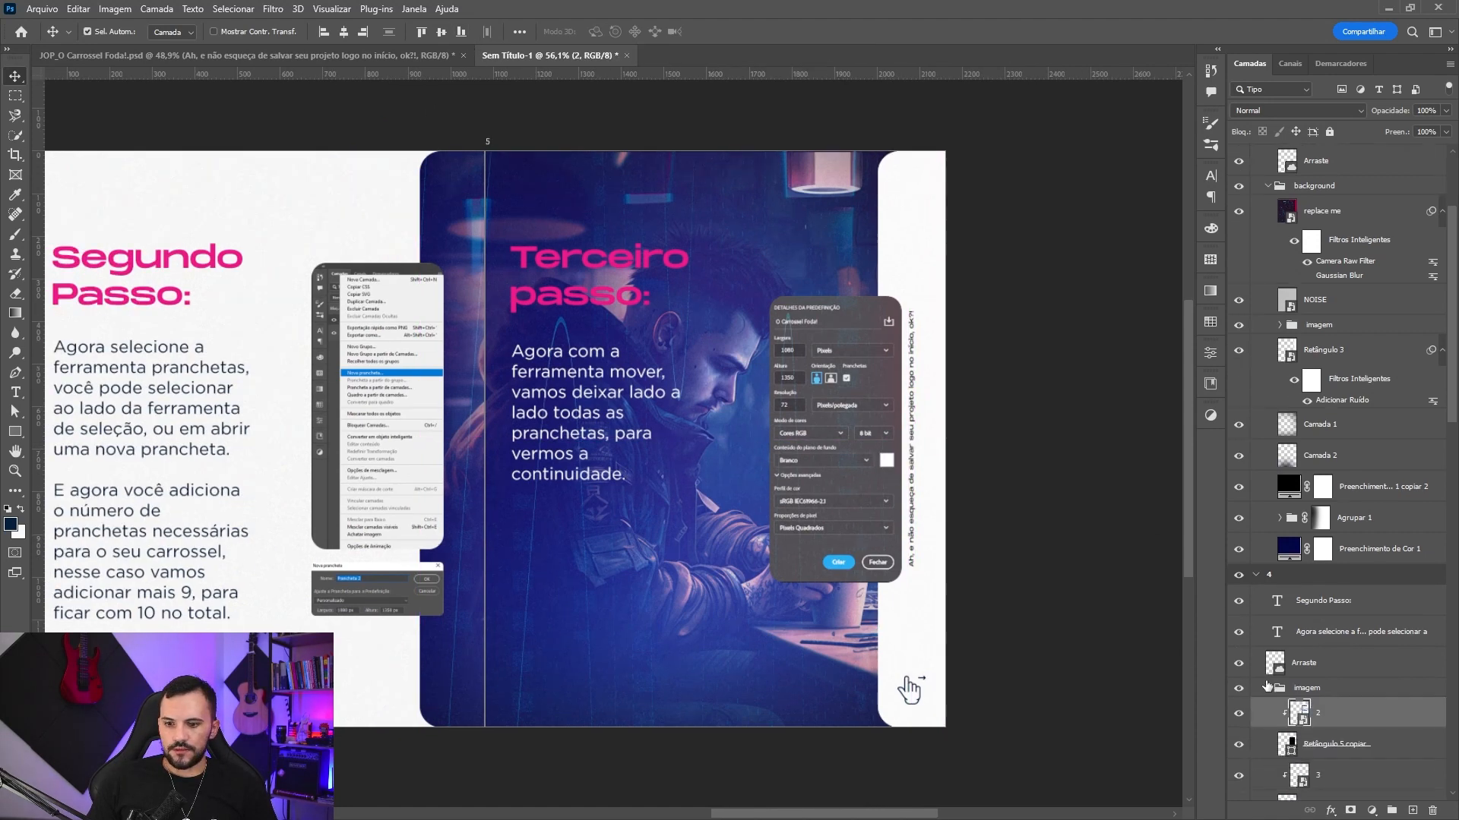
- Replace artboard 5's imagem group with a copy of artboard 4's imagem group, placed above the replace me layer
left_click(1283, 652)
left_click(1267, 647)
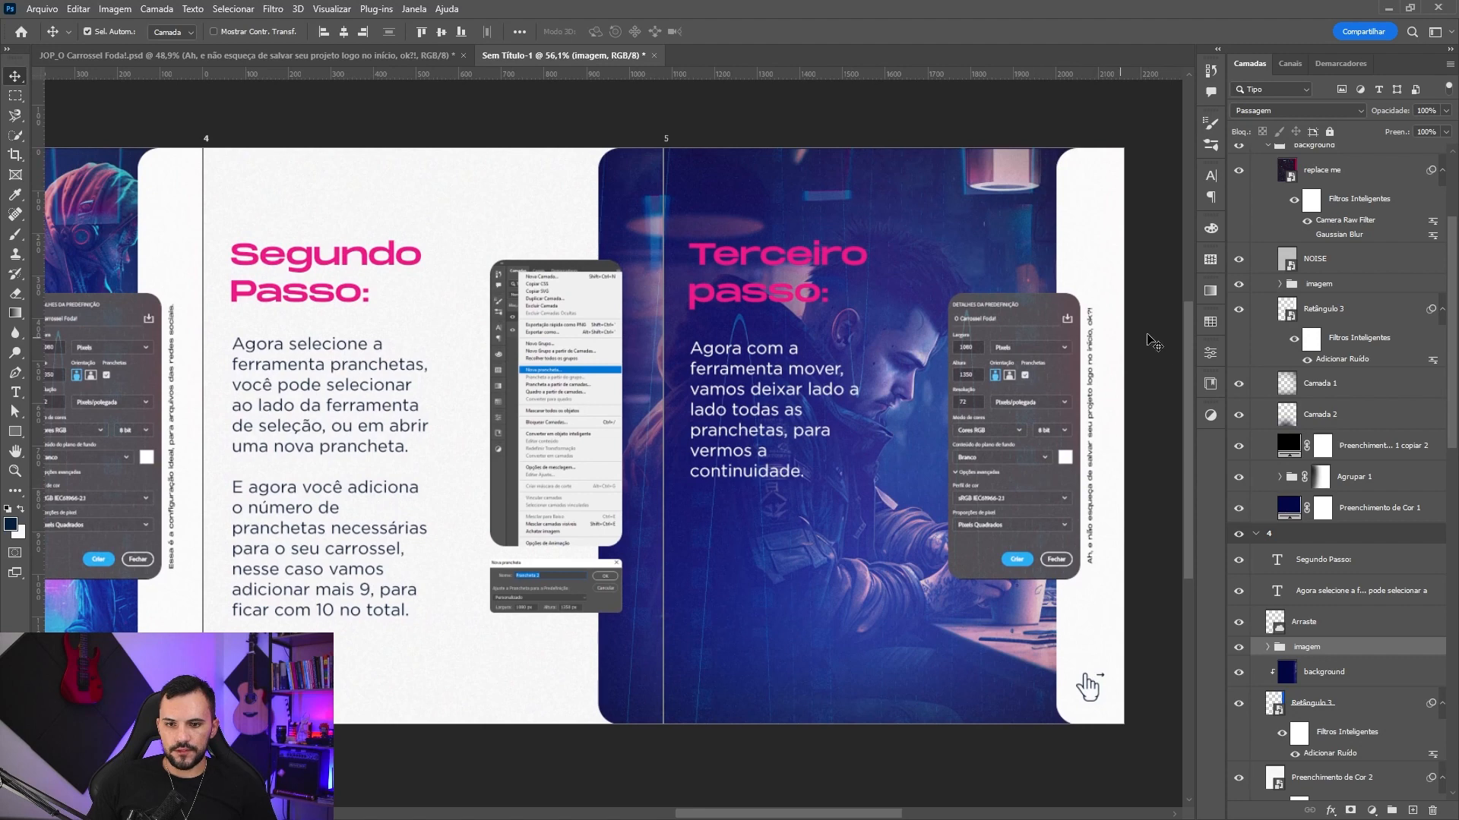
scroll(1344, 320, "up", 5)
scroll(1308, 279, "up", 1)
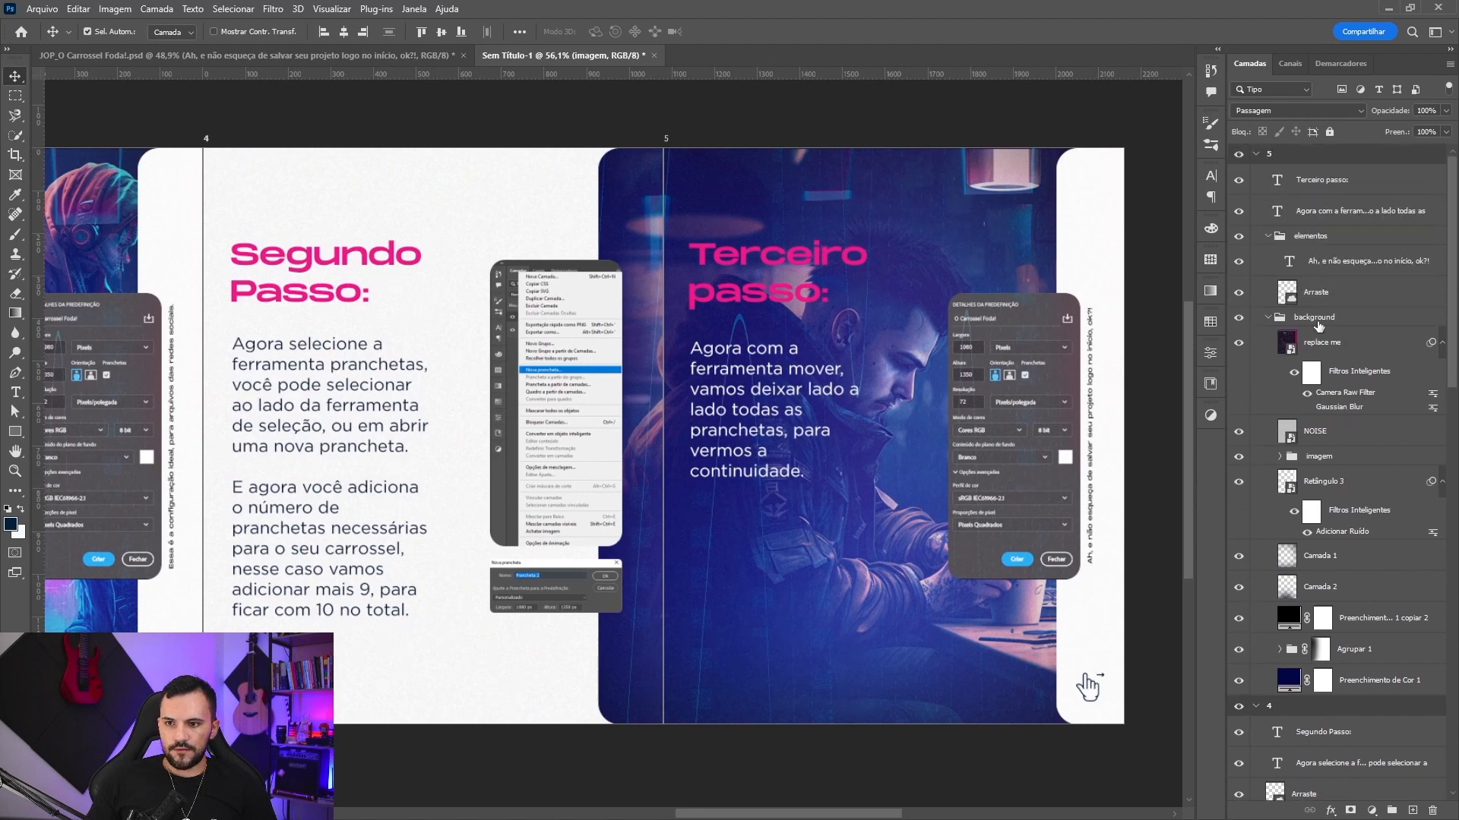
left_click(1320, 458)
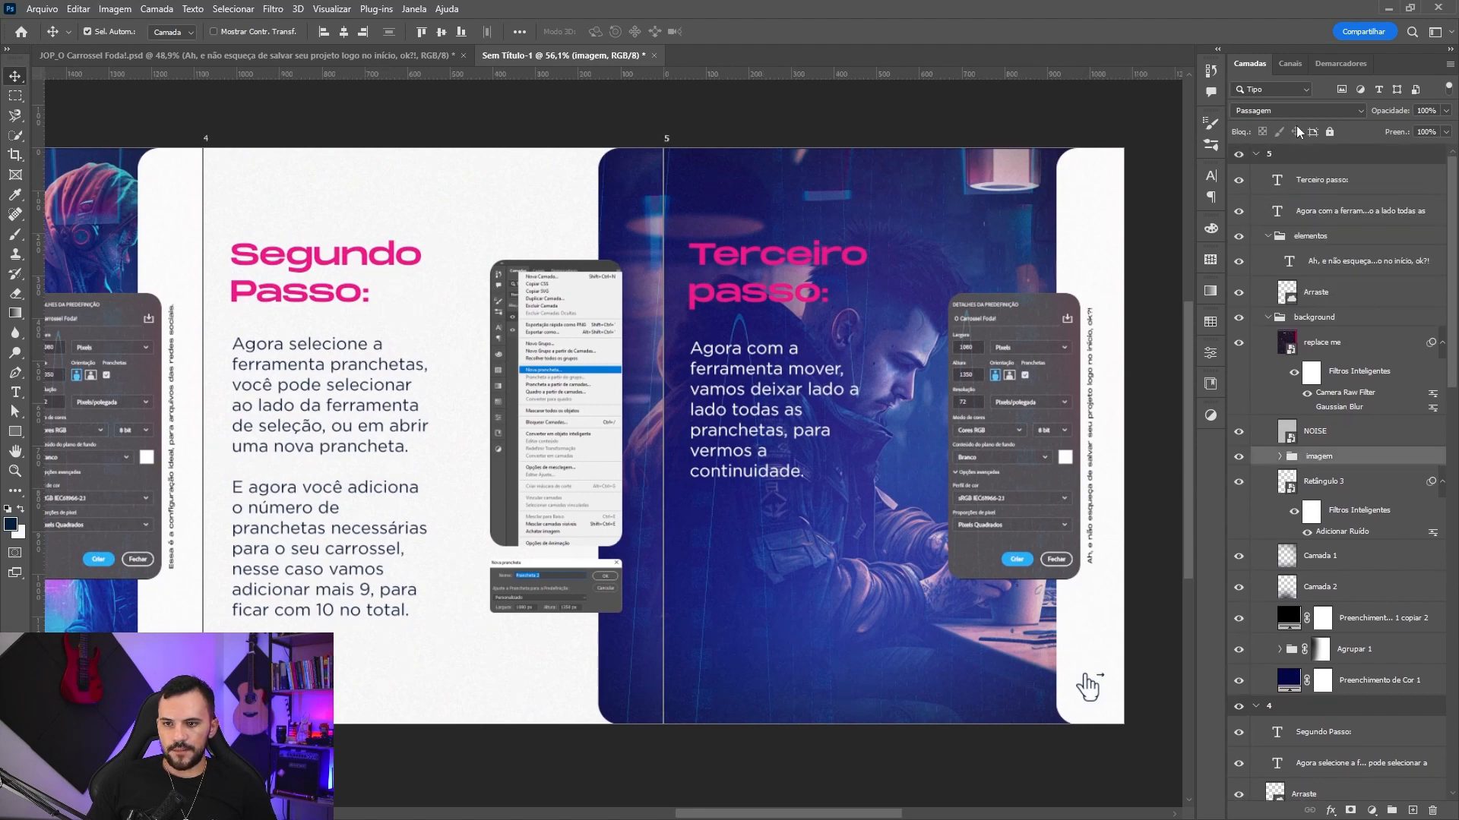
key("Delete")
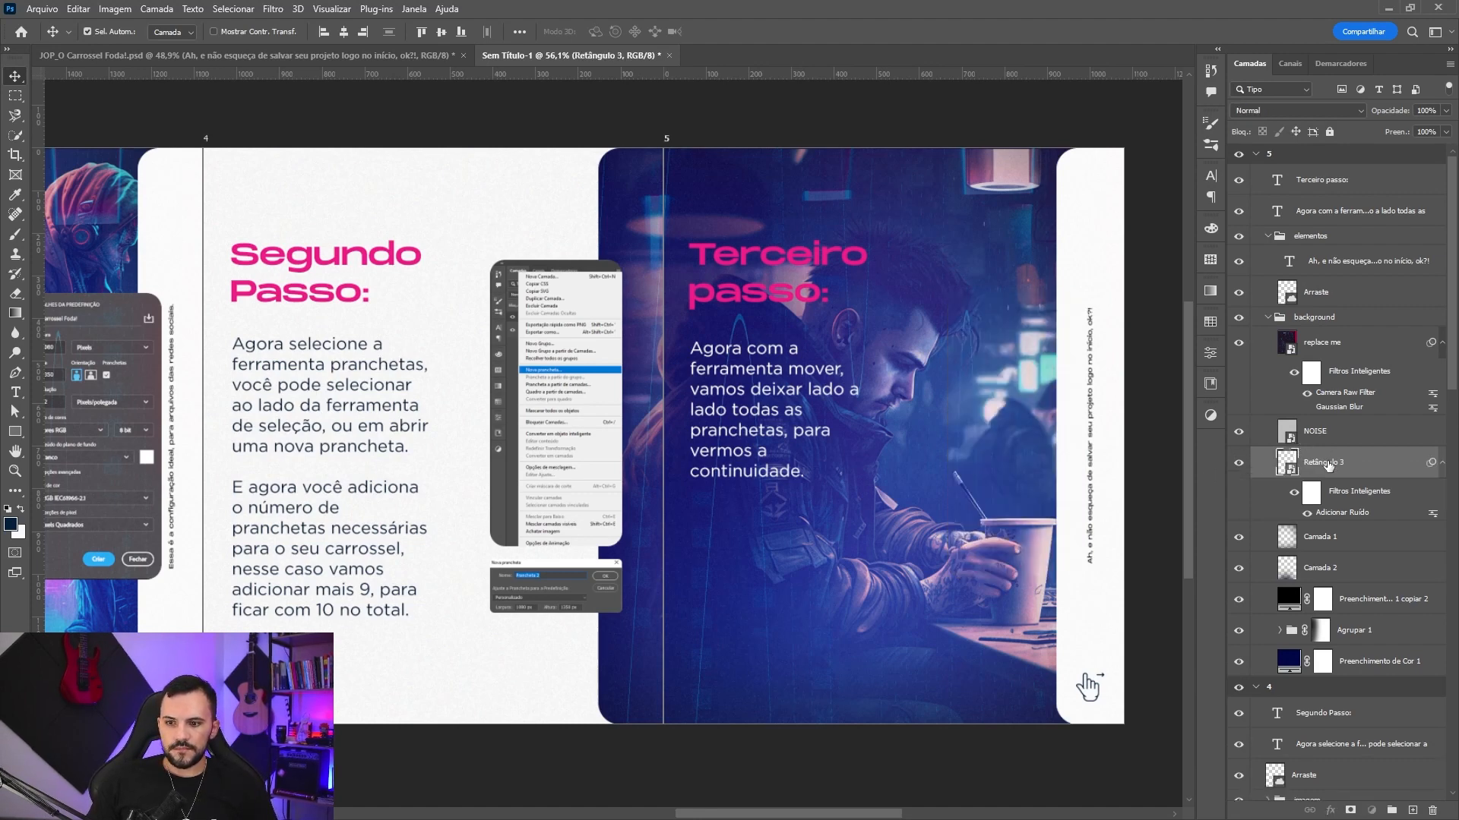
key("ctrl+z")
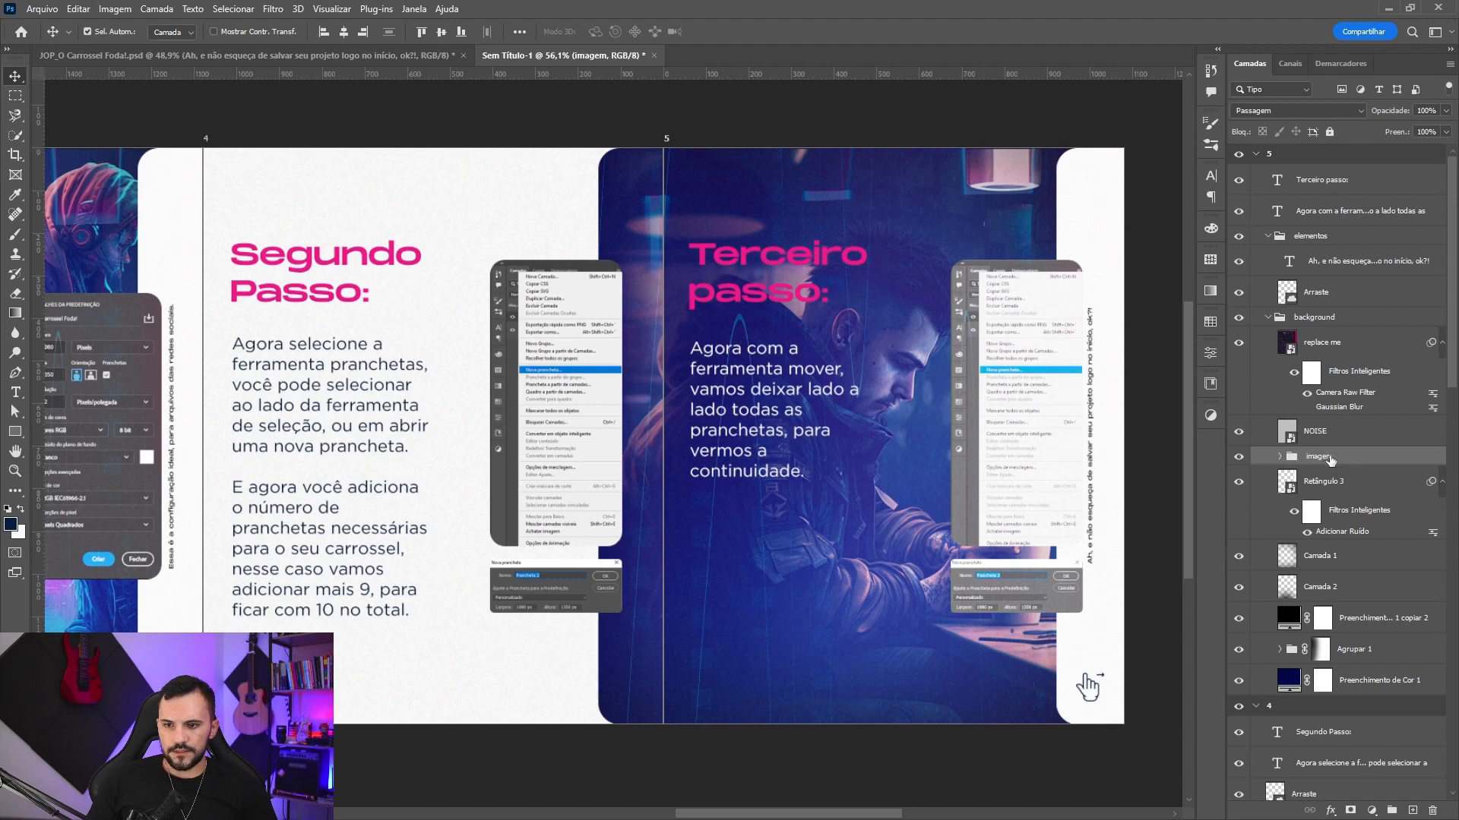
key("ctrl+shift+bracketright")
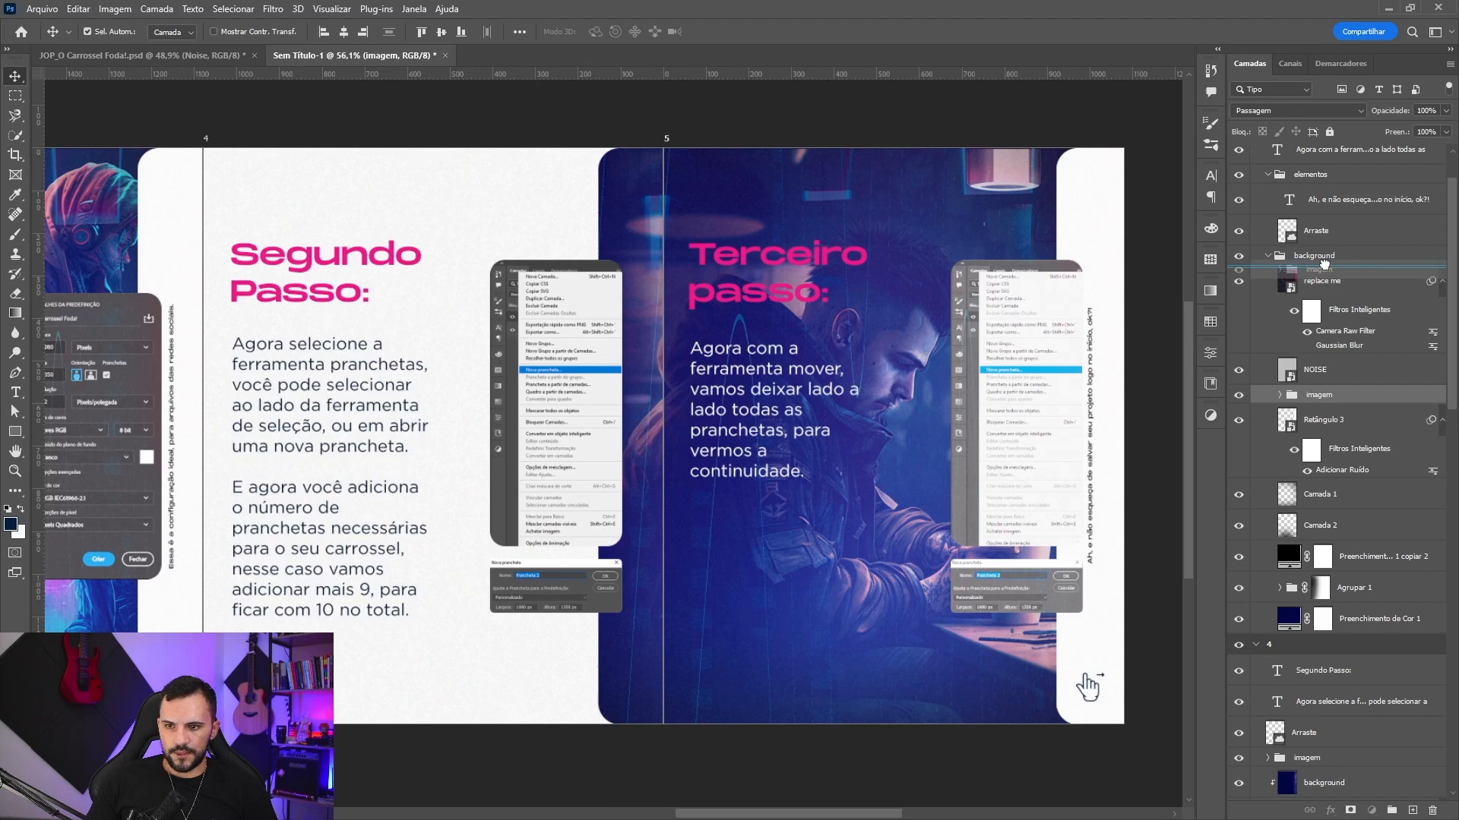
- Place image 4 from the links folder above layer 2 in artboard 5's imagem group, scaled to 87.50%
left_click_drag(936, 378, 907, 376)
left_click(907, 377)
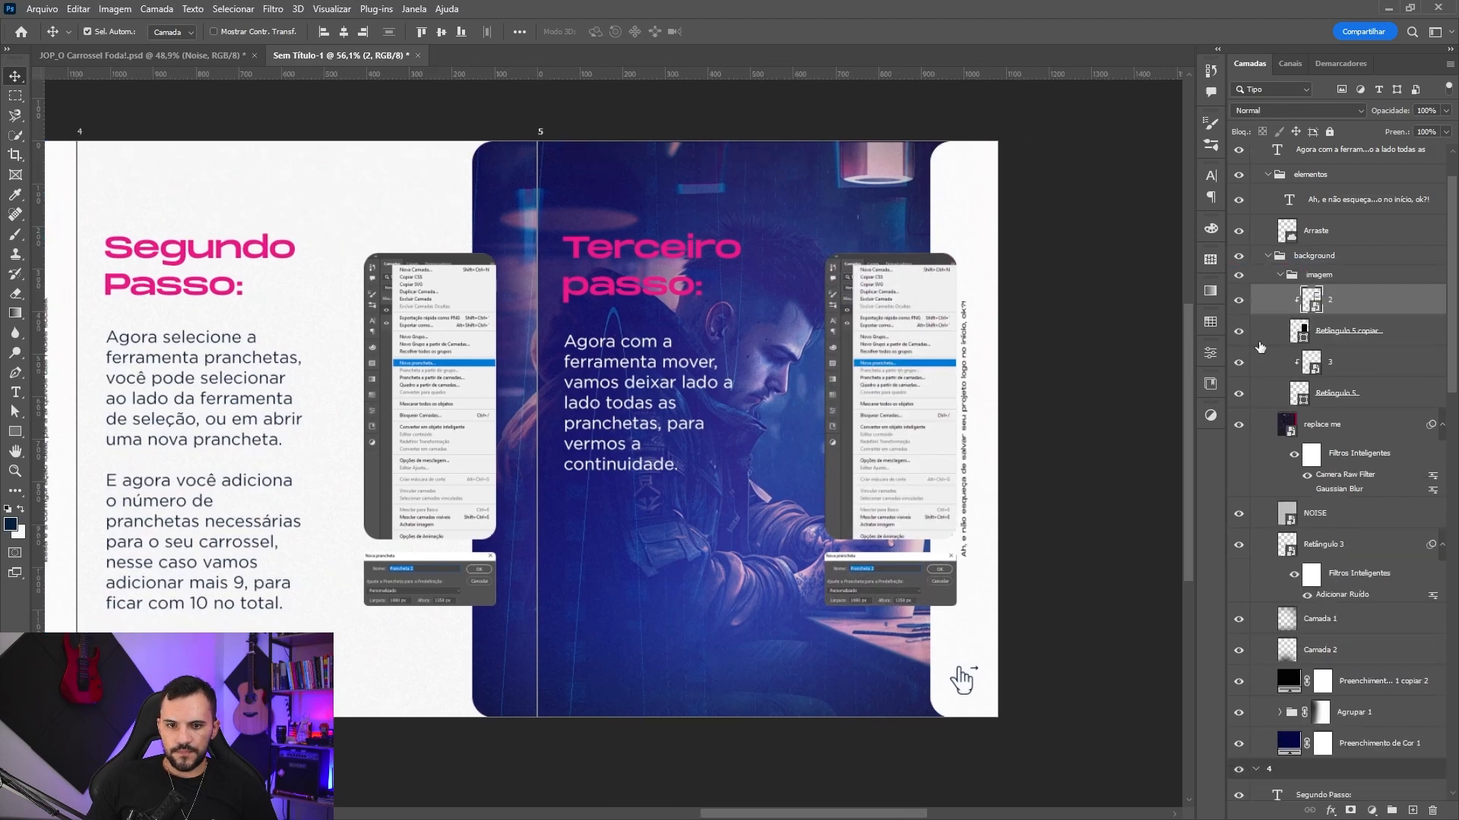
right_click(1331, 305)
left_click(1360, 306)
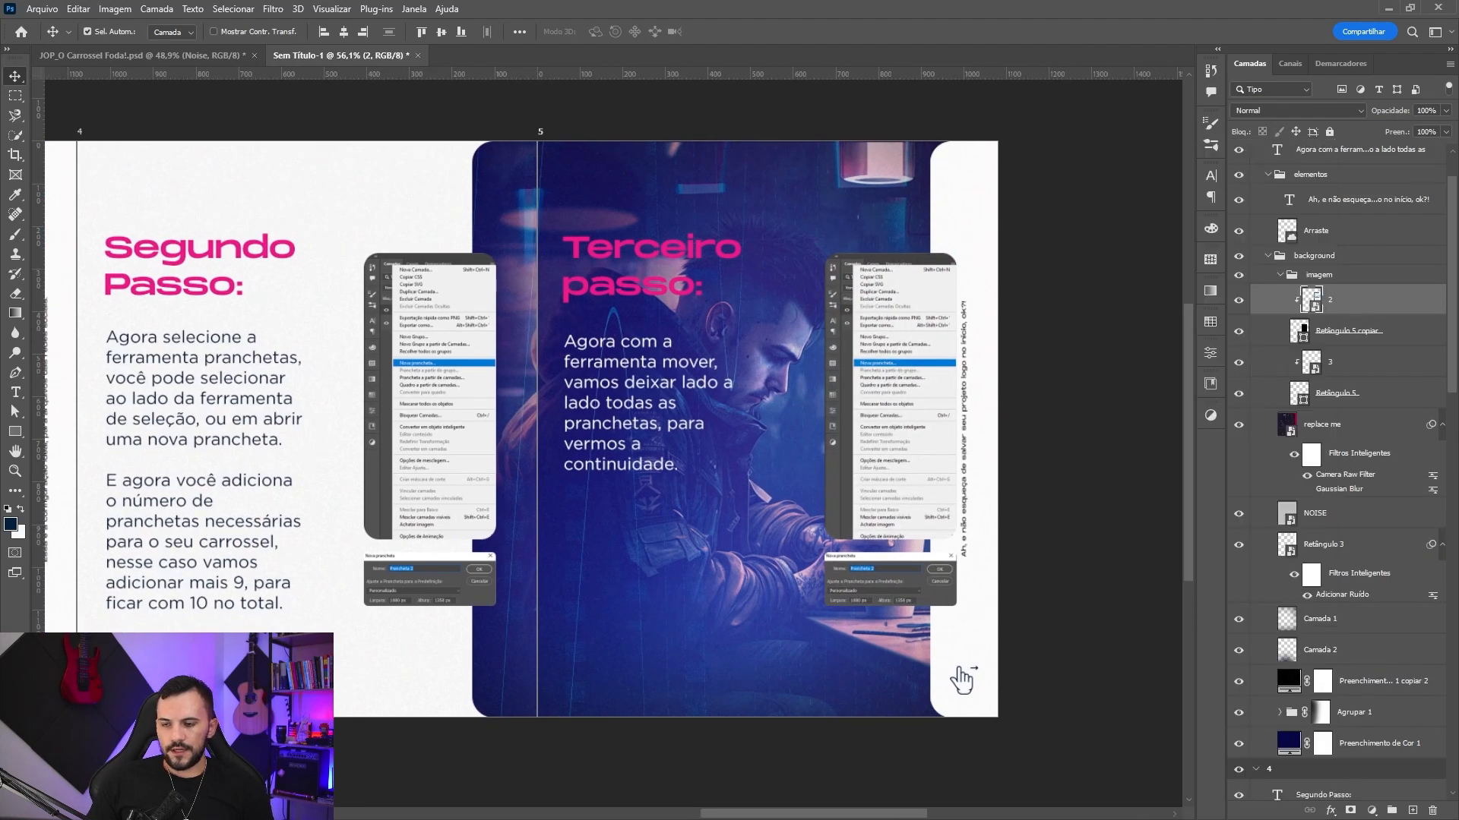
key("alt+Tab")
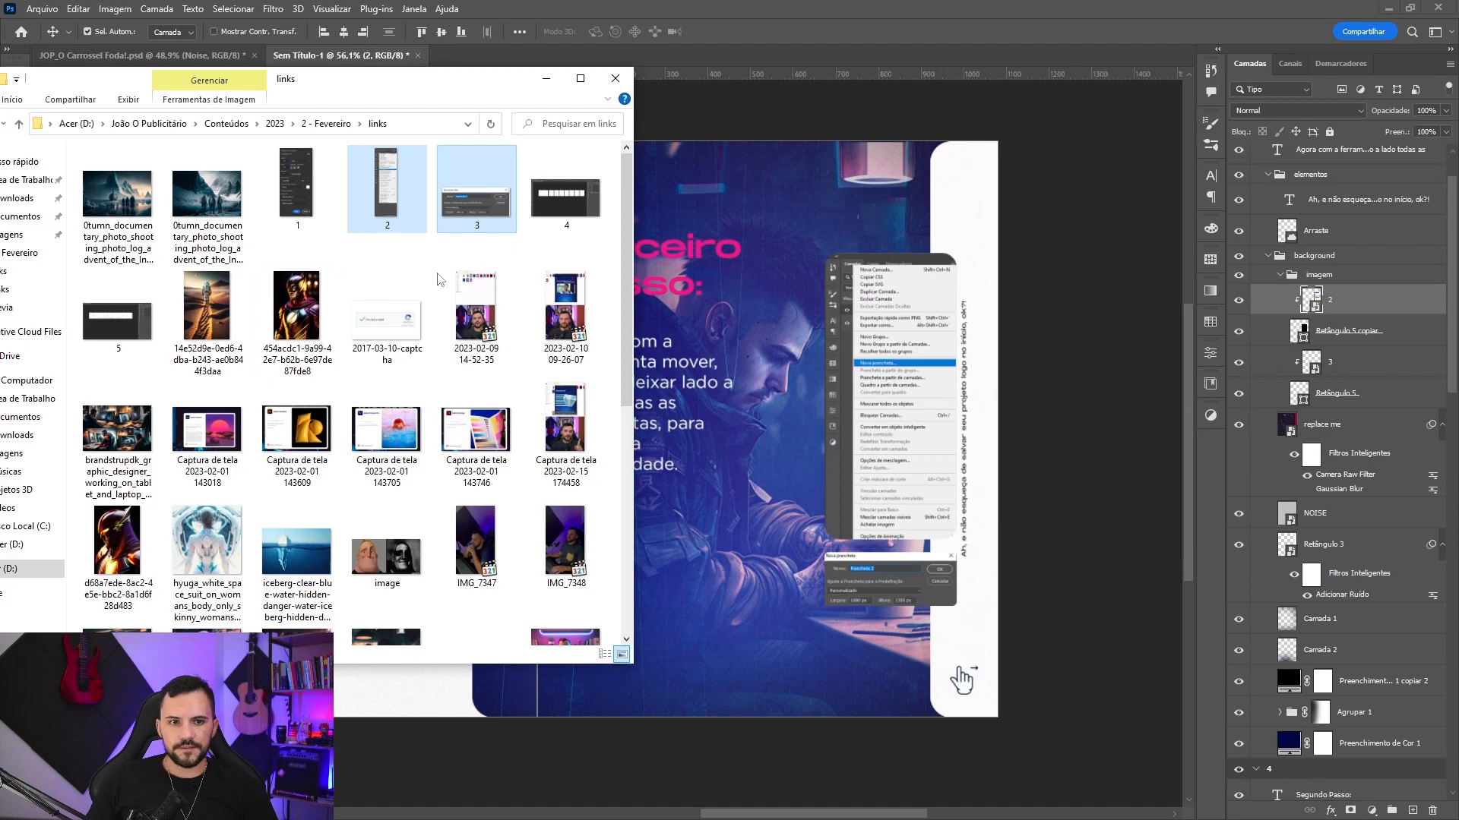
left_click(594, 192)
left_click_drag(583, 203, 917, 362)
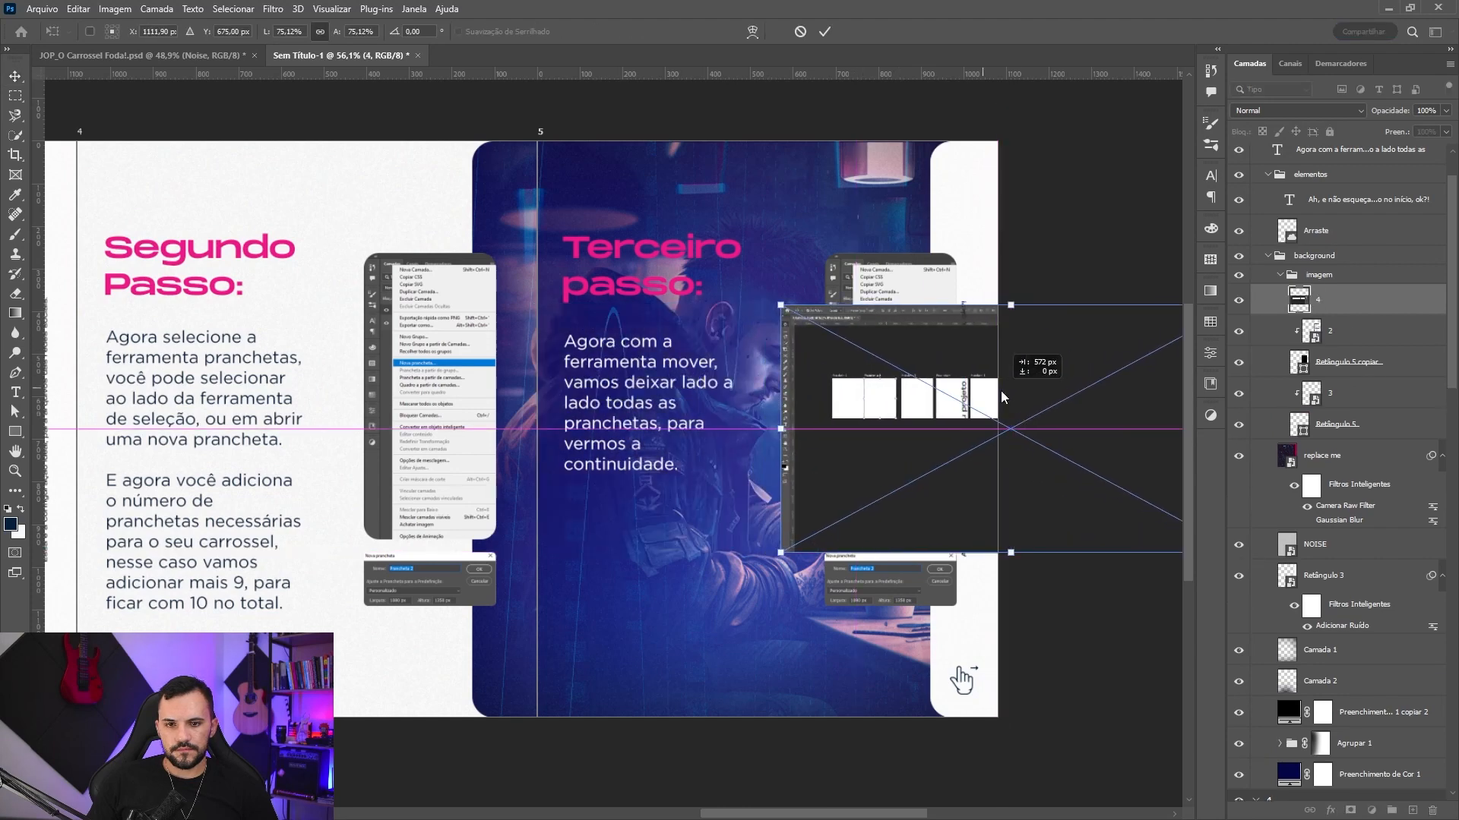
left_click_drag(930, 423, 933, 370)
left_click_drag(1011, 499, 1012, 540)
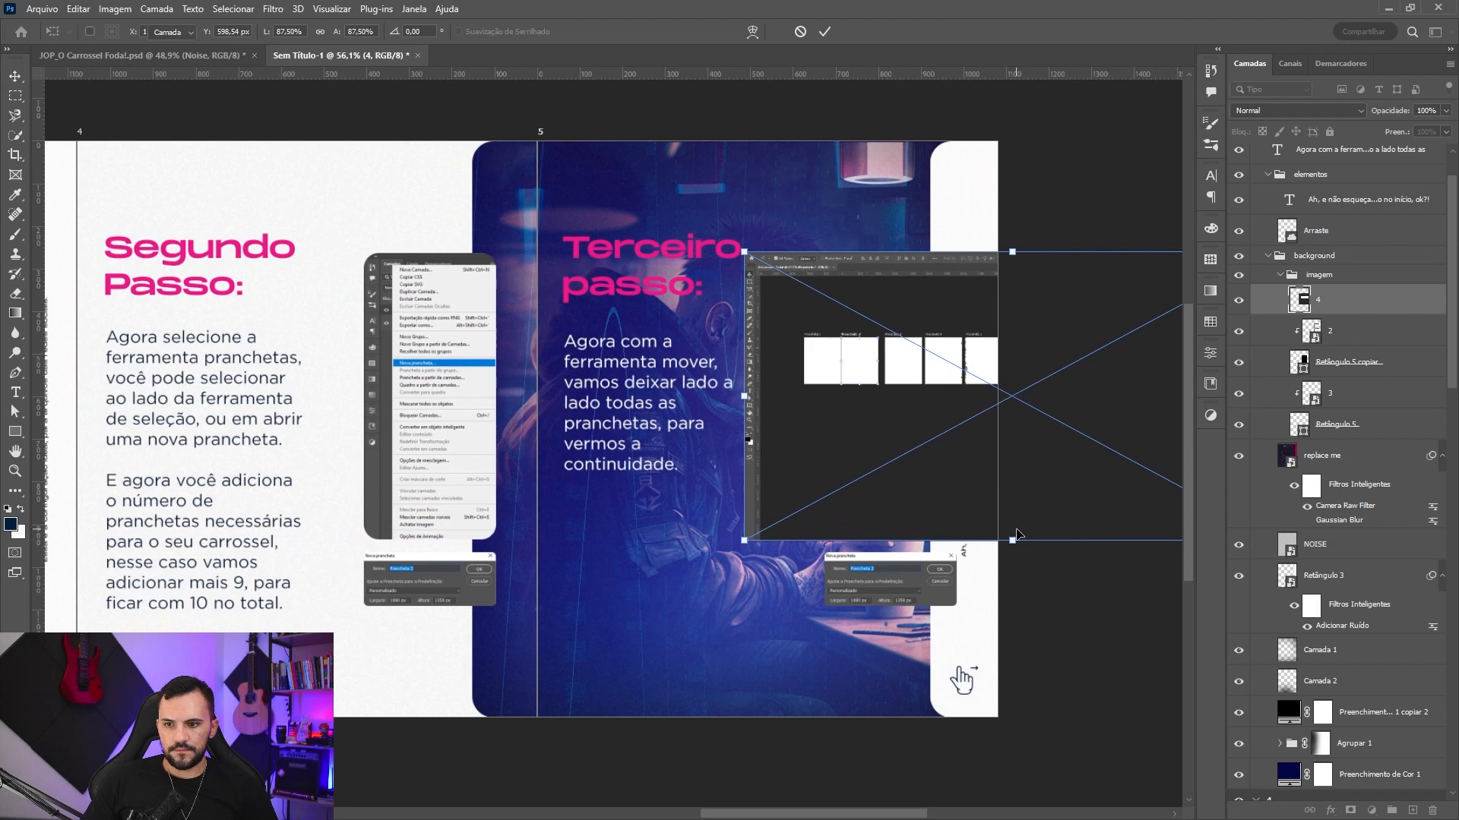
key("Return")
- Clip image 4 to the tall rounded frame in place of layer 2, aligning its left edge with the frame
left_click_drag(1337, 339, 1334, 305)
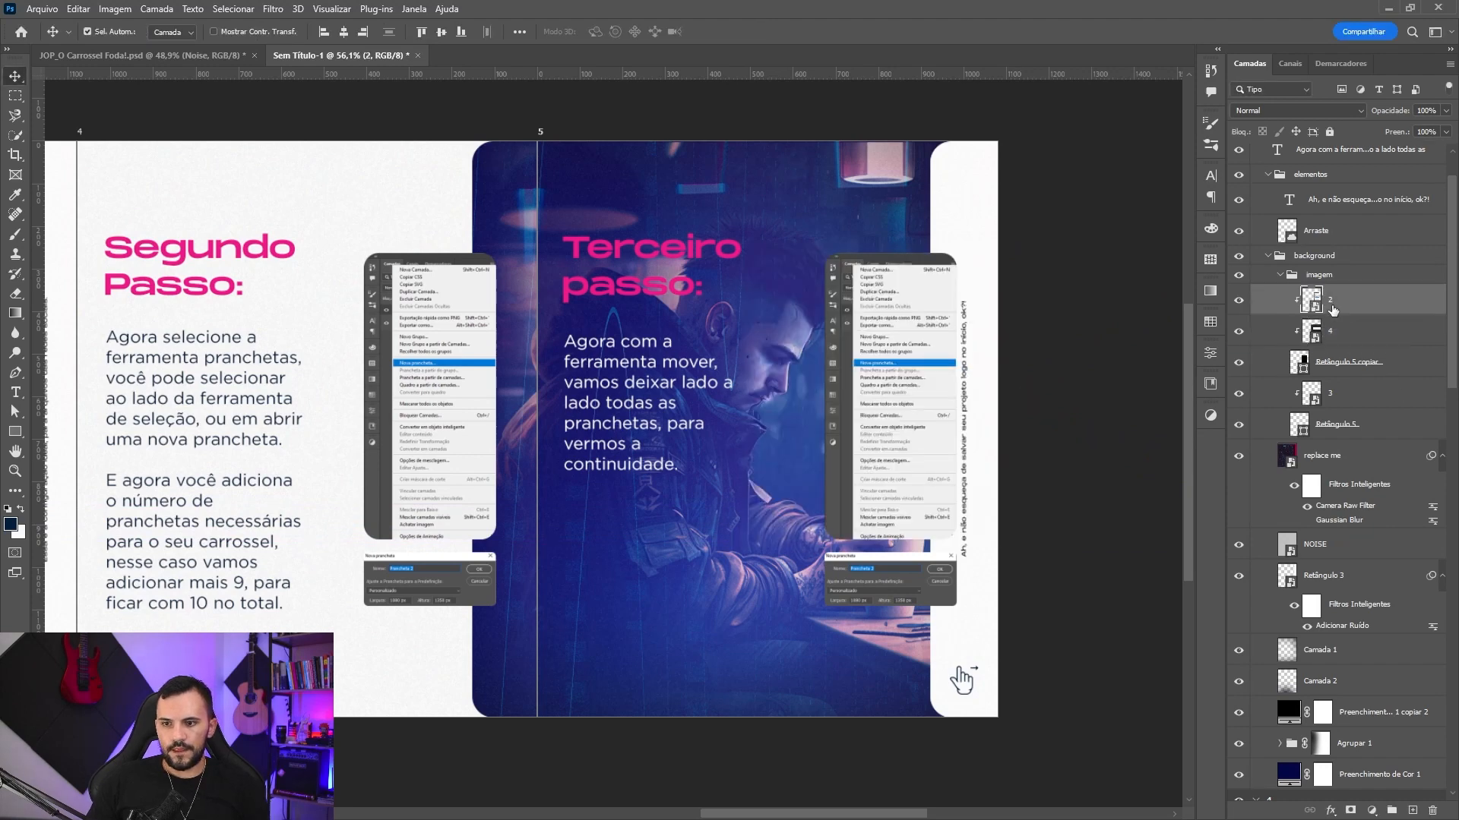
key("Delete")
key("ctrl+t")
left_click_drag(900, 369, 970, 371)
key("shift+Right")
key("Right")
key("Right")
key("Right")
key("Right")
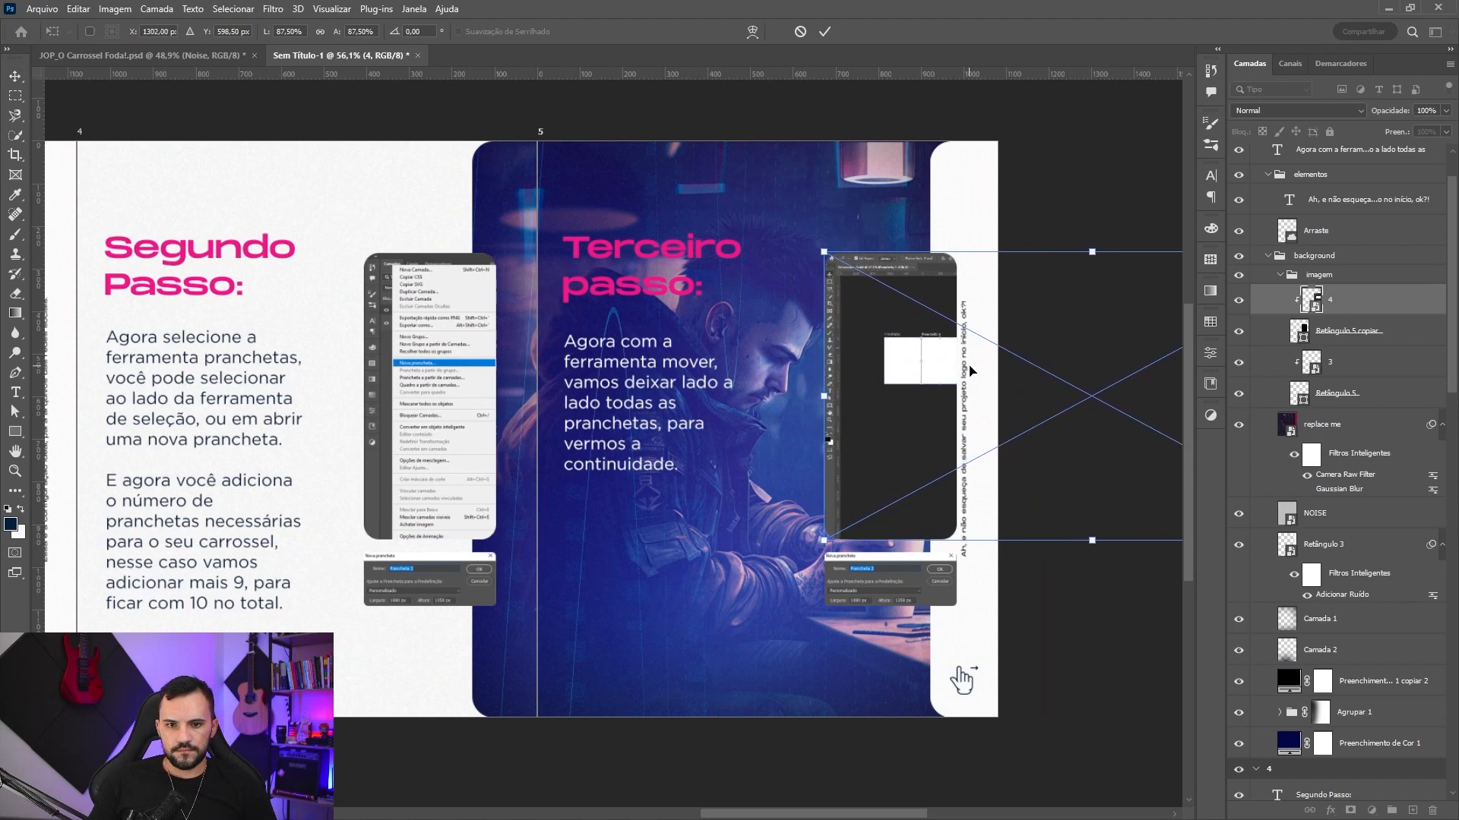
key("Return")
- Place image 5 from the links folder at 22.38% and clip it to artboard 5's small lower frame in place of layer 3
key("alt+Tab")
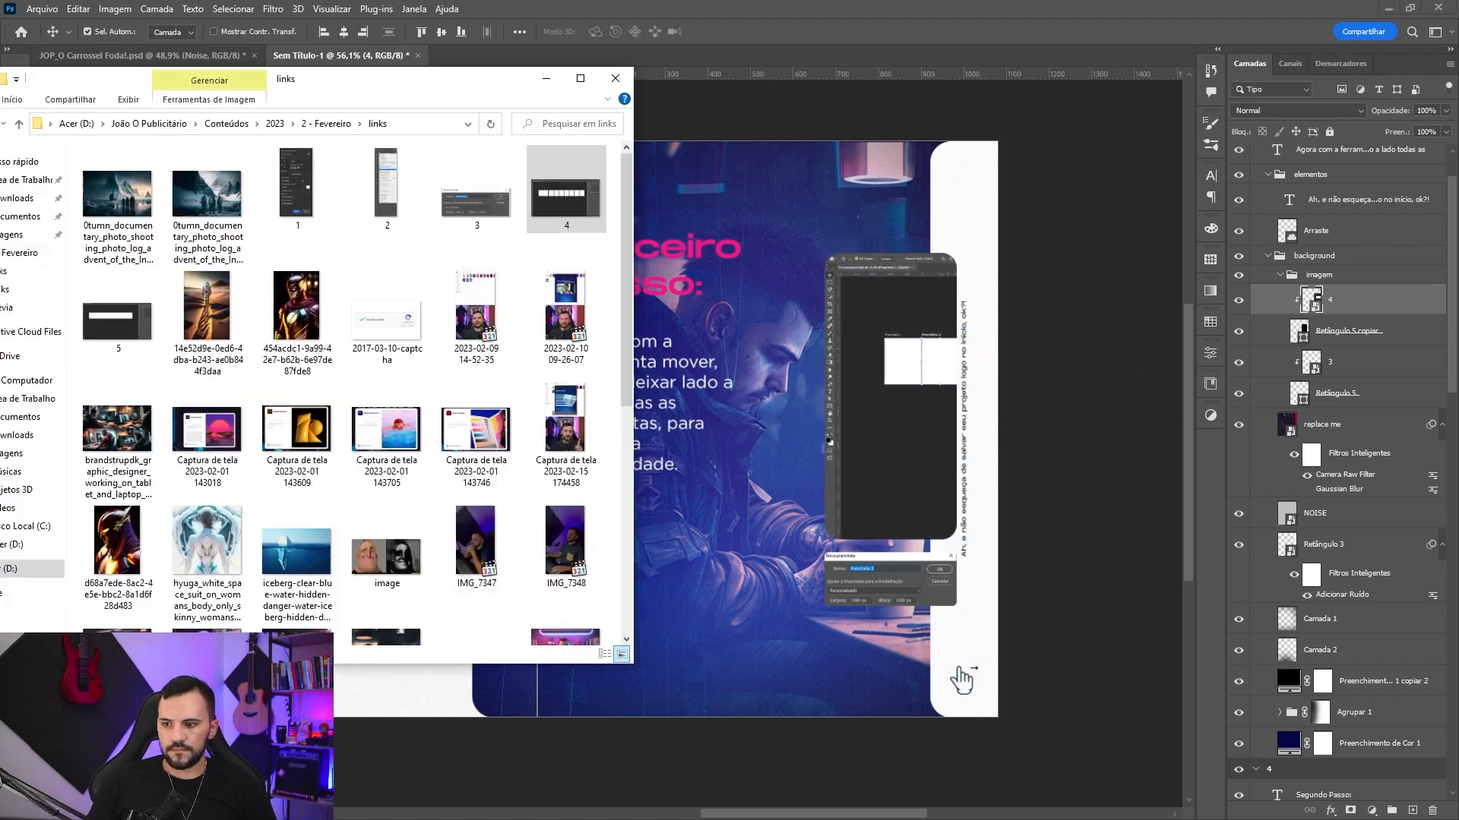
left_click(103, 334)
left_click_drag(107, 327, 882, 559)
left_click_drag(818, 483, 895, 532)
left_click_drag(839, 362, 883, 529)
left_click_drag(815, 569, 961, 572)
key("Return")
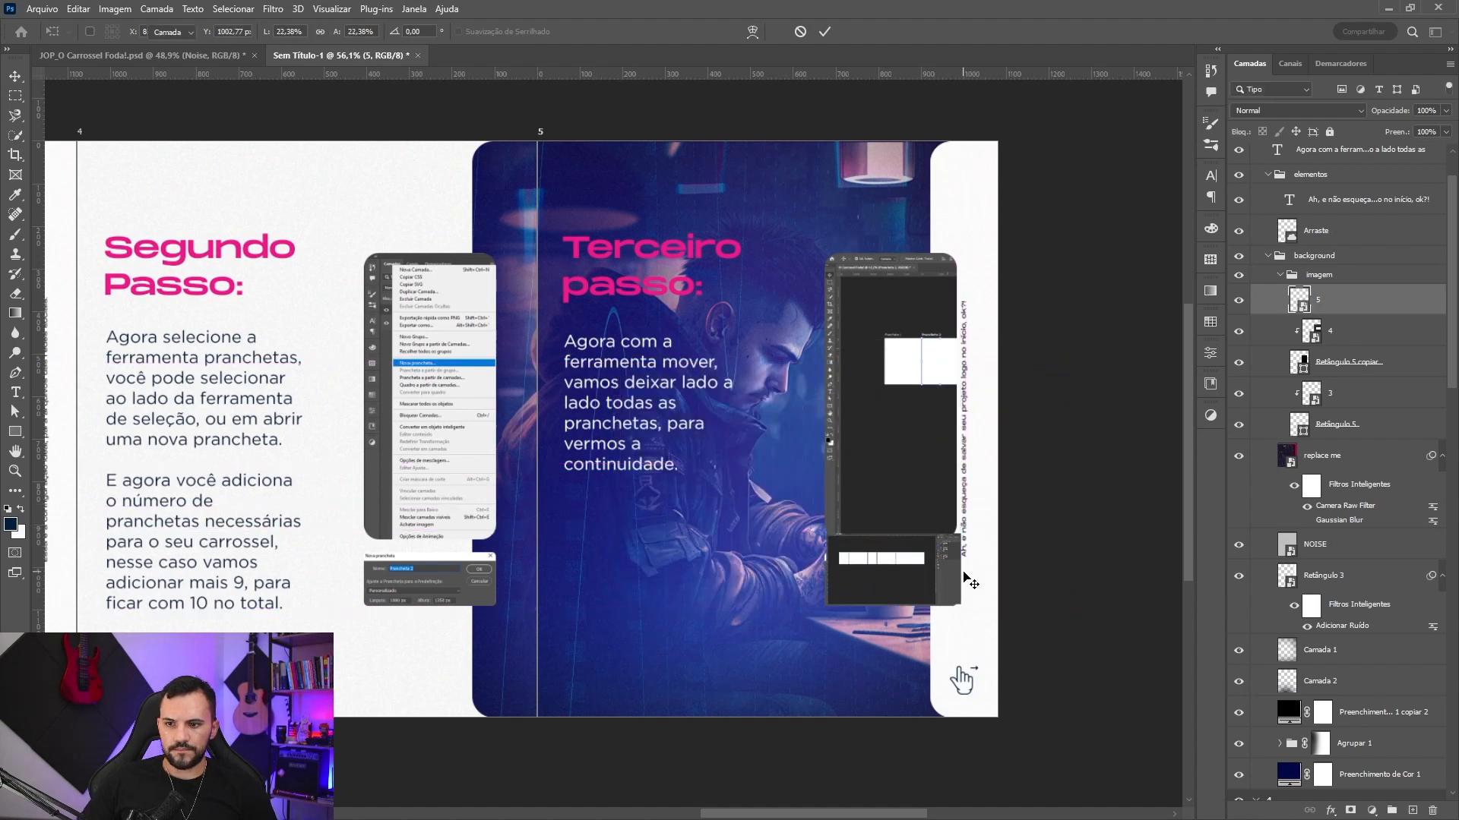
left_click_drag(1341, 313, 1343, 407)
key("Delete")
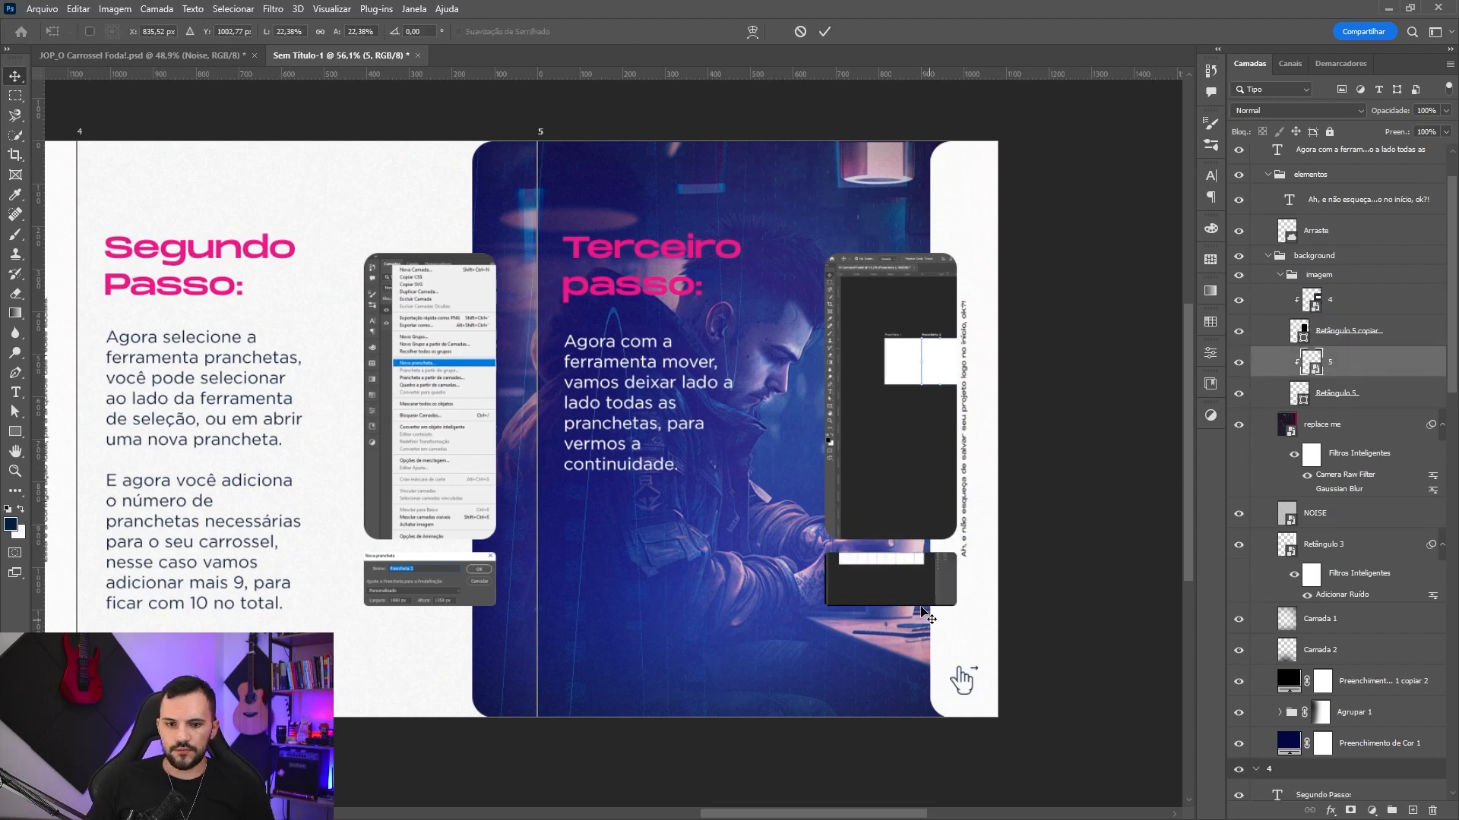
- Shift image 5 down and slightly left so its row of artboards sits centred within the small frame
key("ctrl+t")
scroll(924, 608, "up", 5)
key("alt+space")
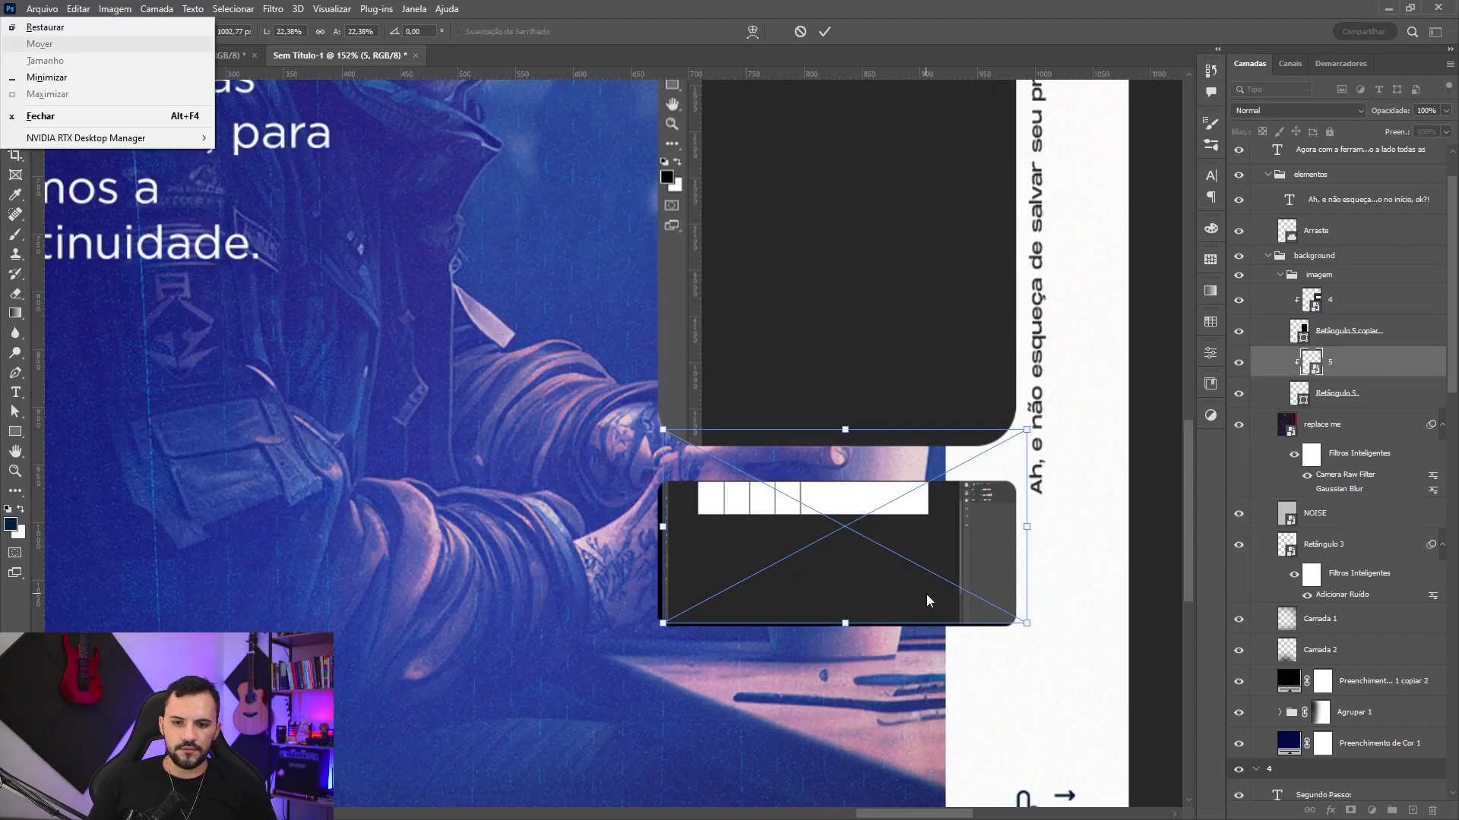
key("Escape")
key("shift+Down")
key("shift+Down")
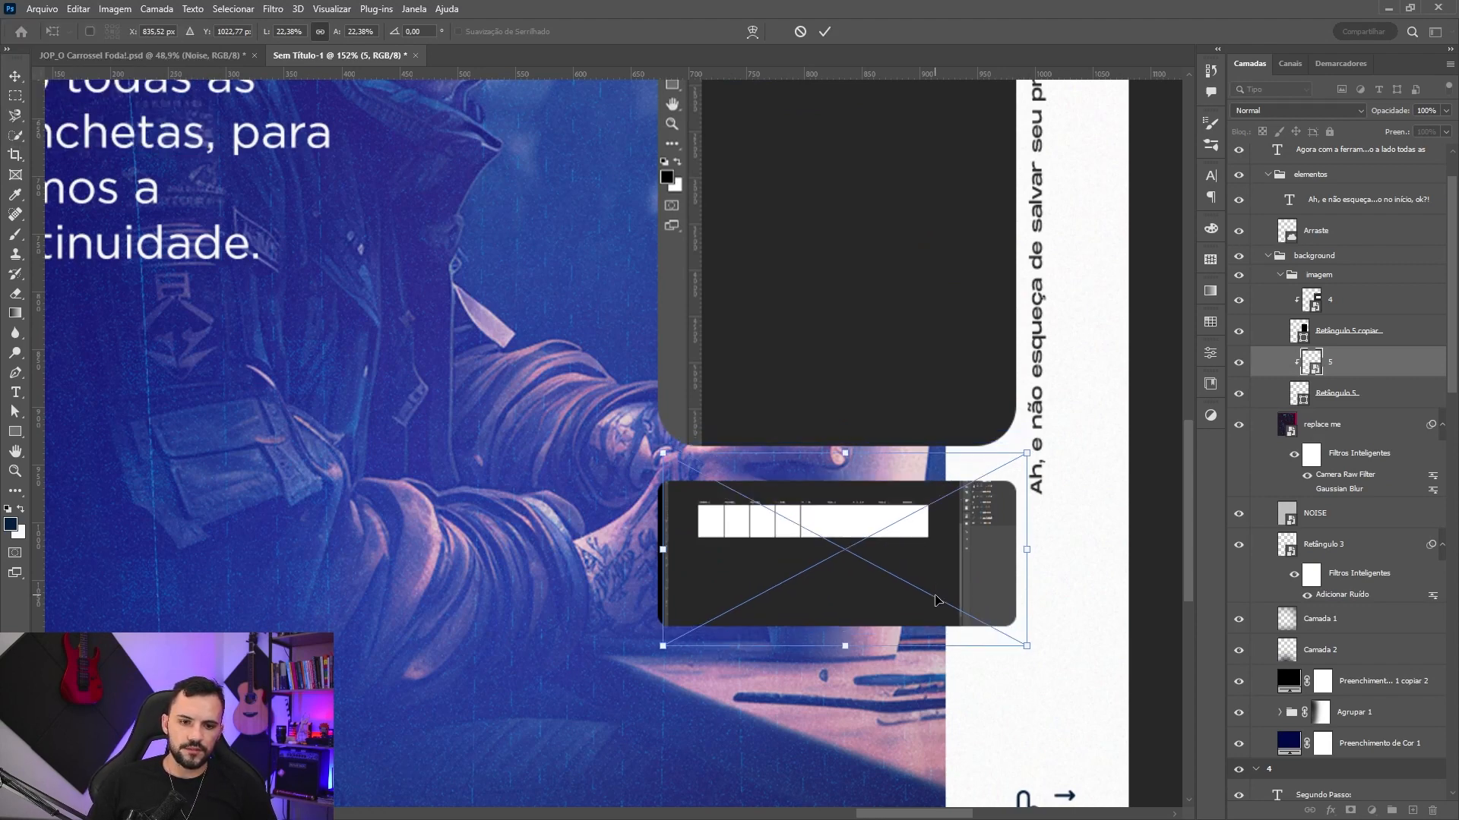
key("shift+Left")
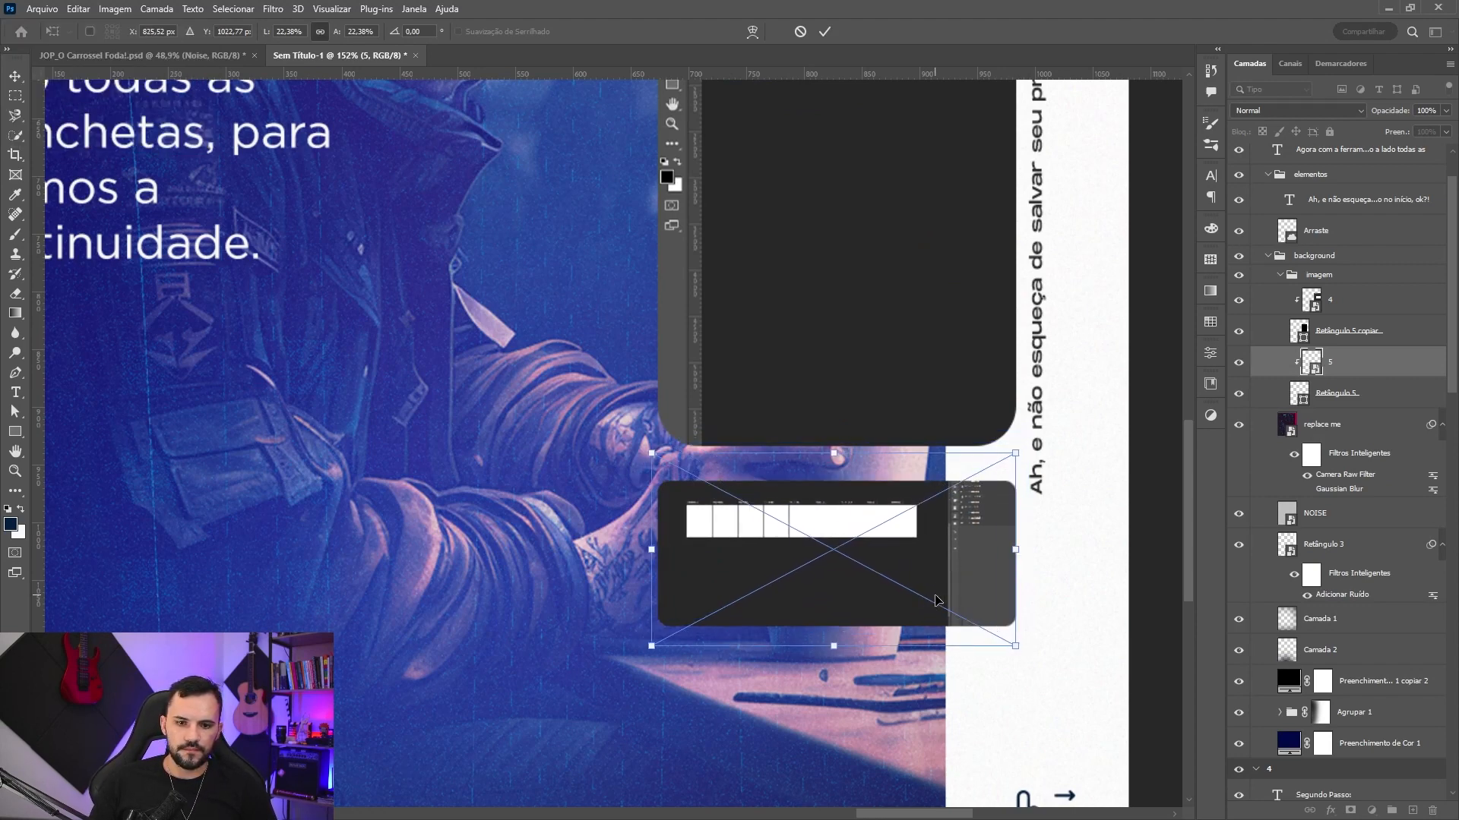
key("shift+Down")
key("Down")
key("Down")
key("Down")
key("Down")
key("Down")
key("Down")
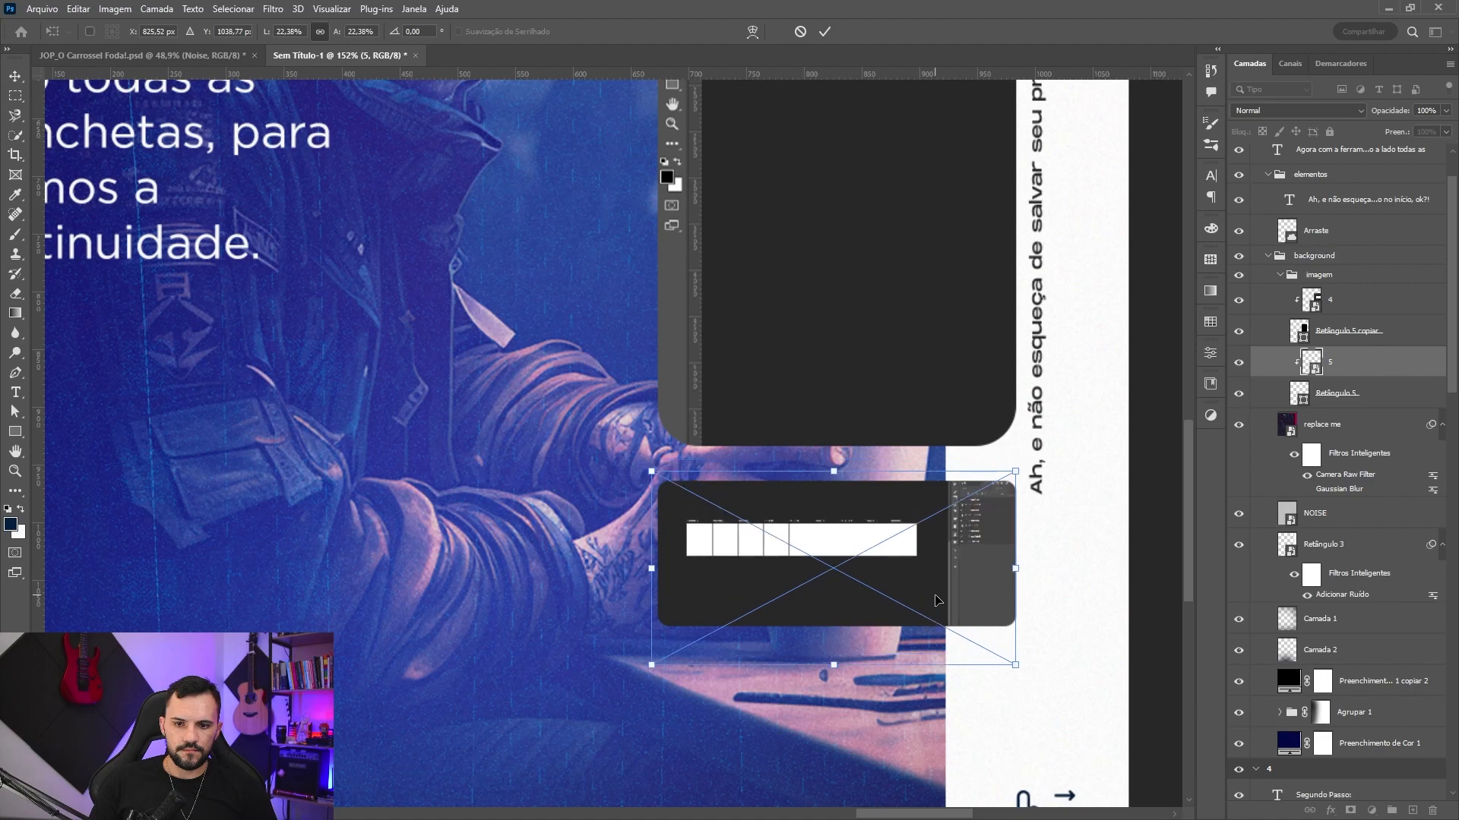
key("Down")
key("Right")
key("Right")
key("Down")
key("Down")
key("Down")
key("Down")
key("Down")
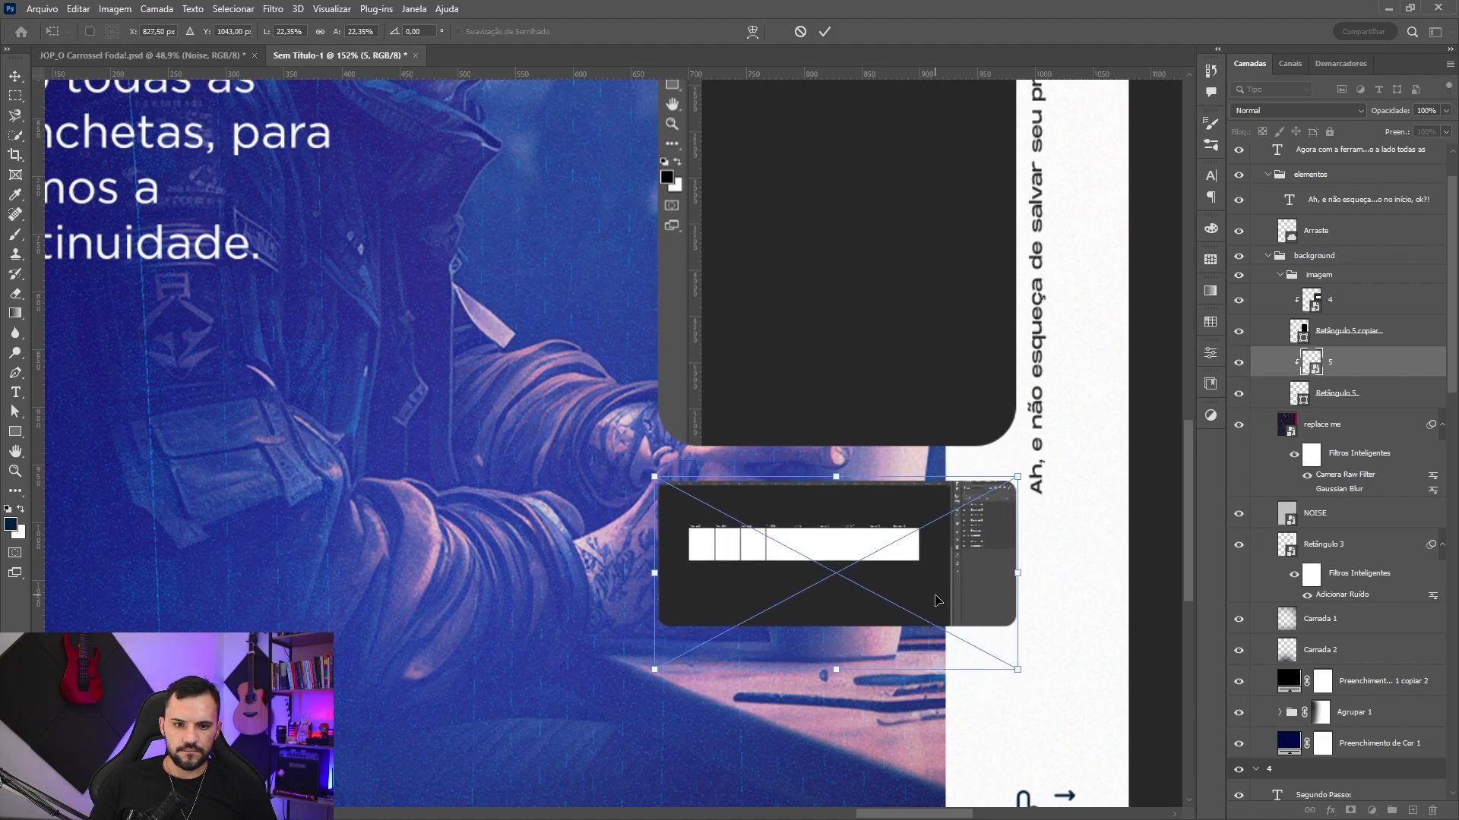
key("Down")
key("Return")
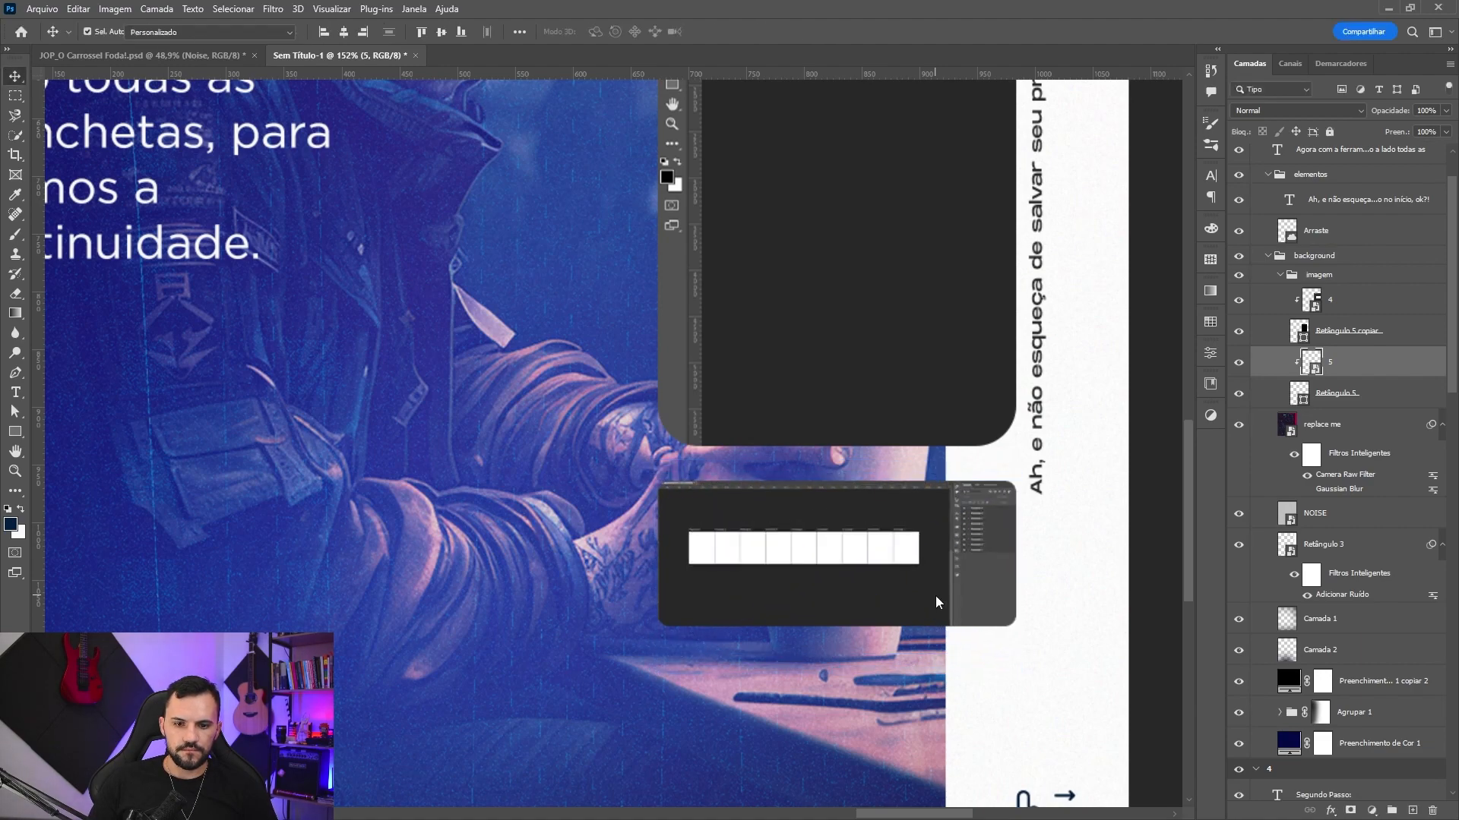
- Save the document on the computer as carrossel-fod.PSD
scroll(934, 600, "up", 2)
scroll(838, 553, "down", 5)
scroll(838, 552, "down", 4)
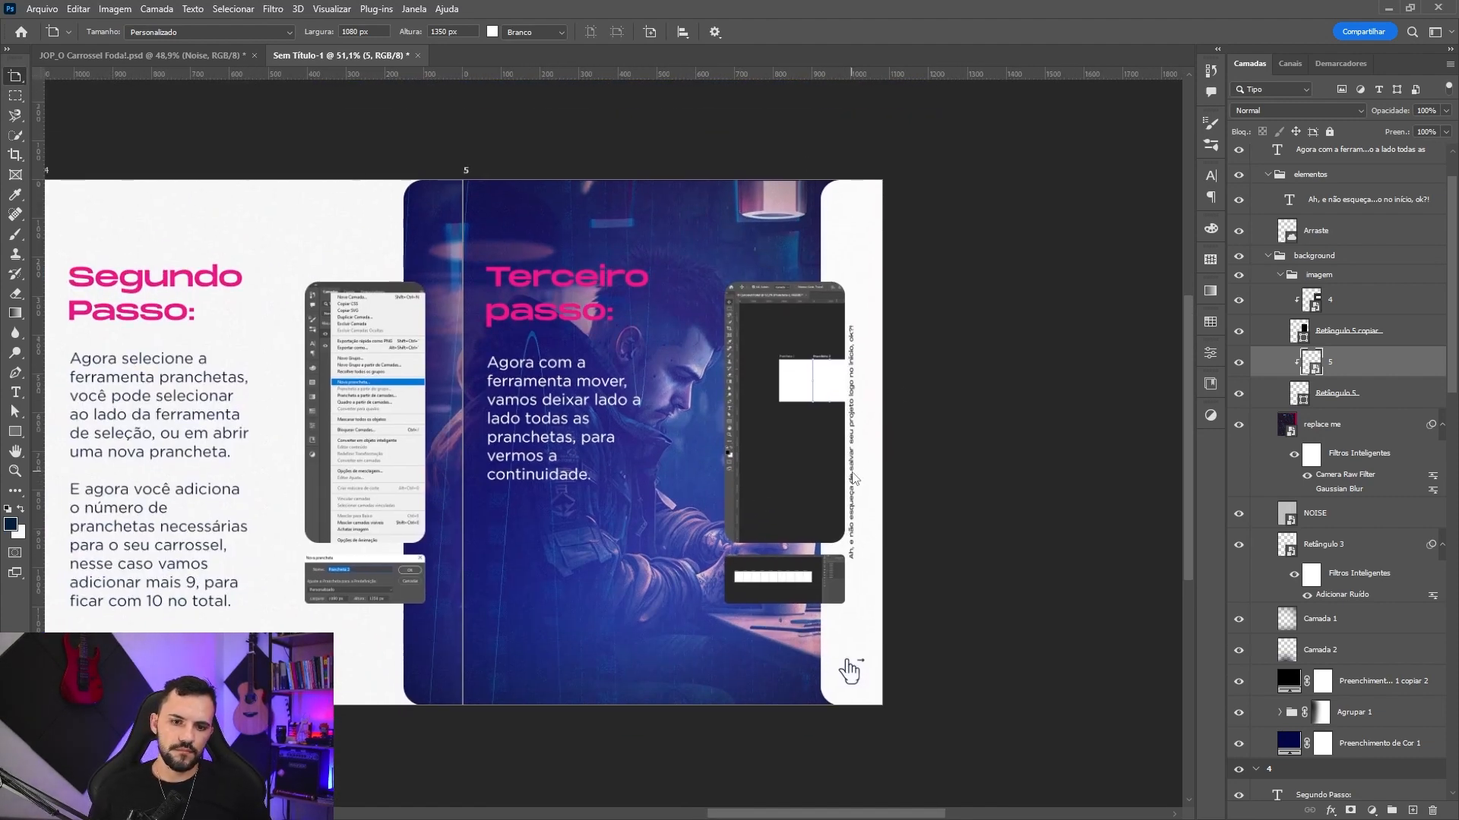
scroll(863, 567, "up", 10)
scroll(859, 460, "down", 8)
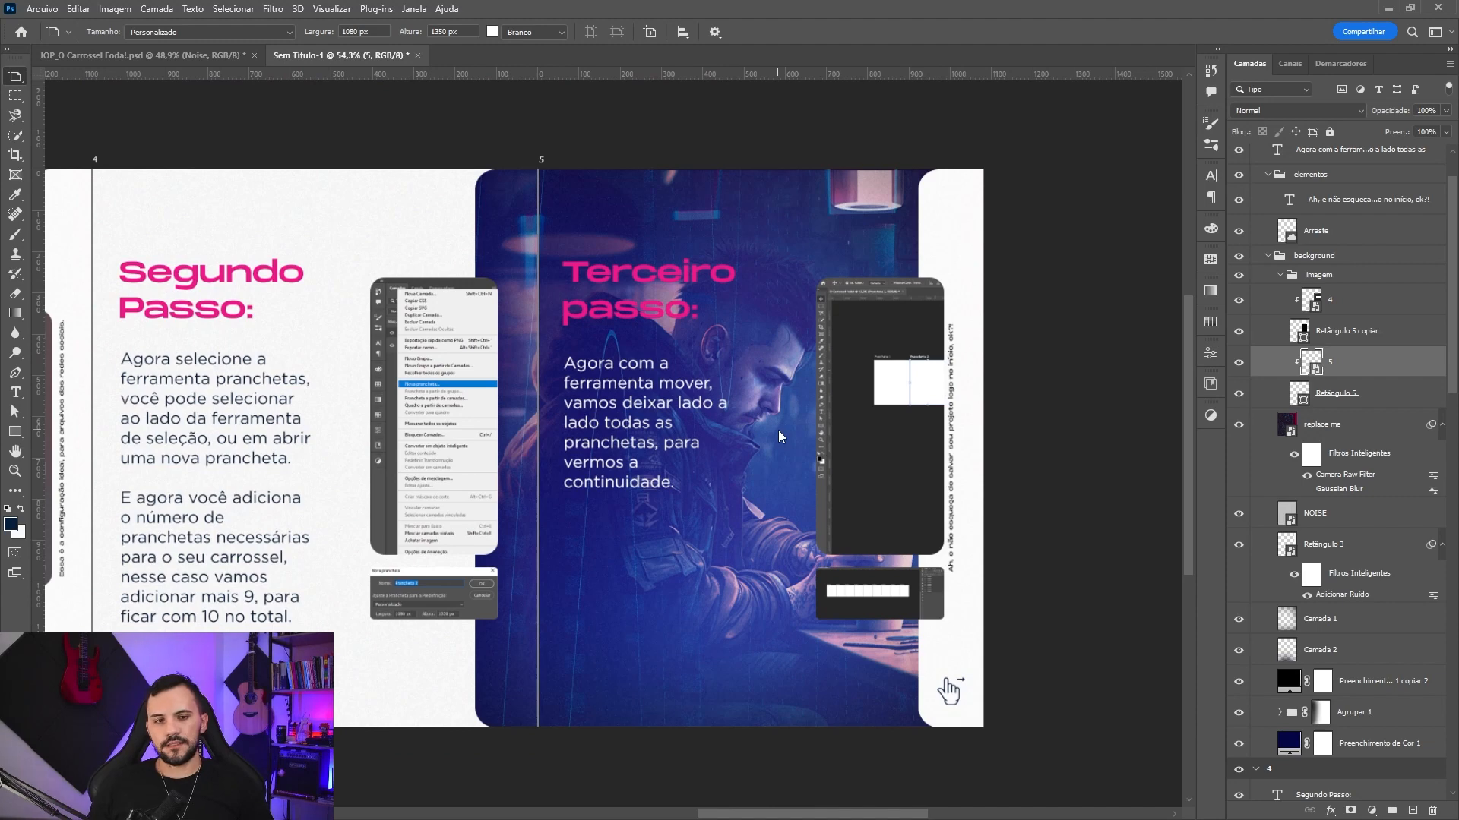
key("ctrl+s")
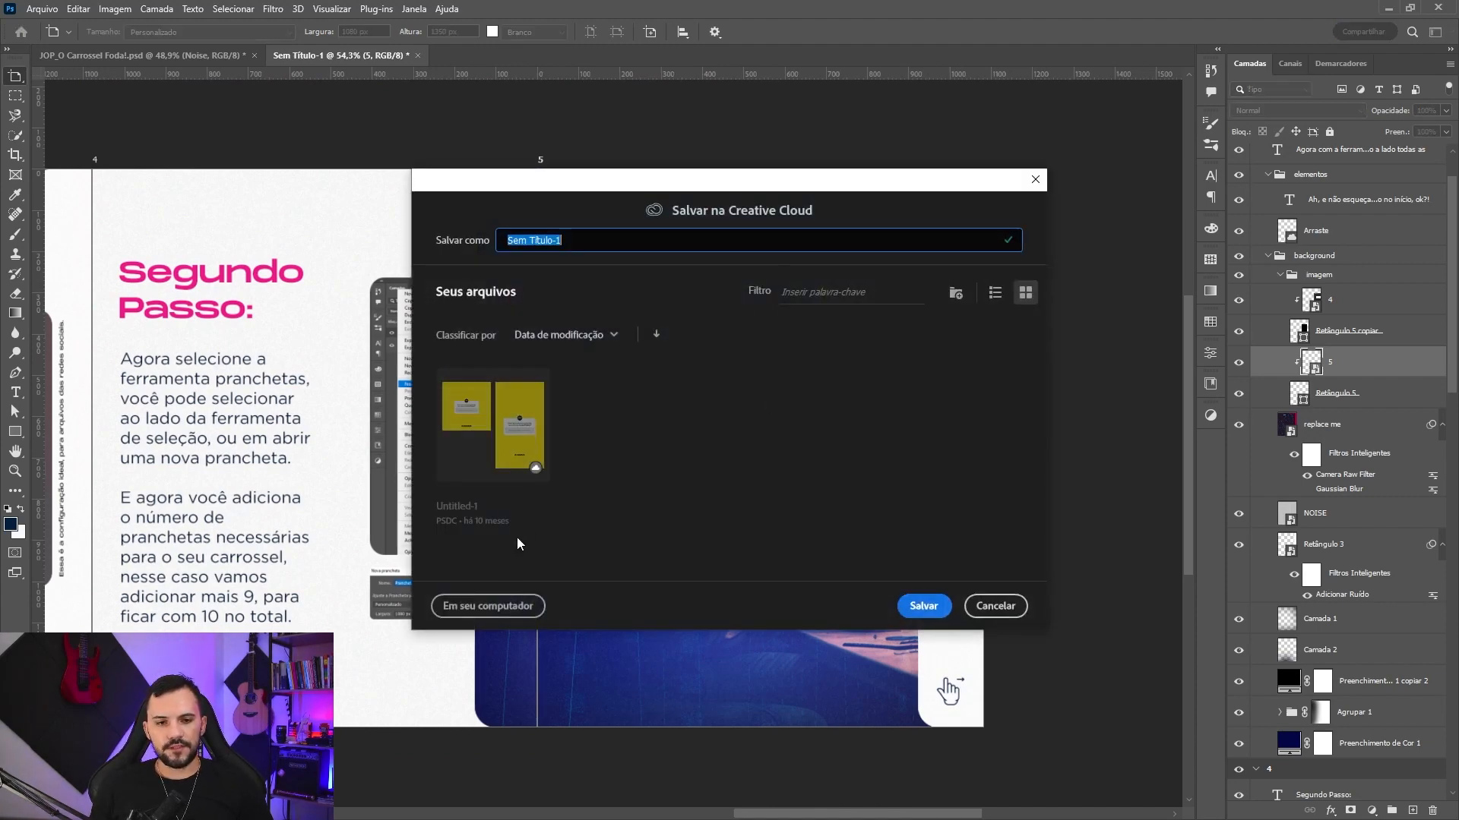
left_click(494, 604)
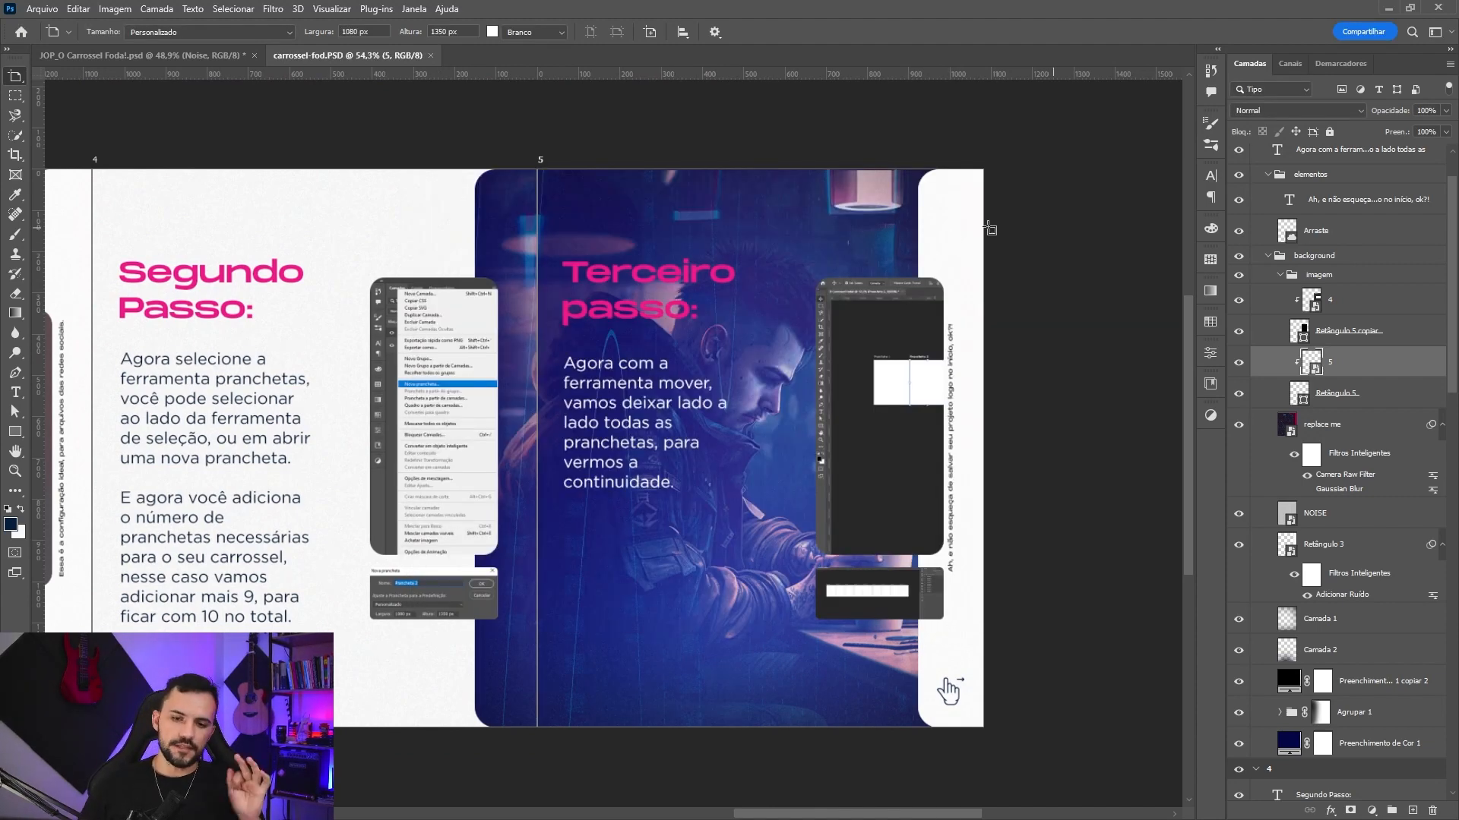
- Collapse artboards 5, 4, 3 and 2 in the layer list
key("v")
left_click(948, 222)
scroll(950, 222, "up", 1)
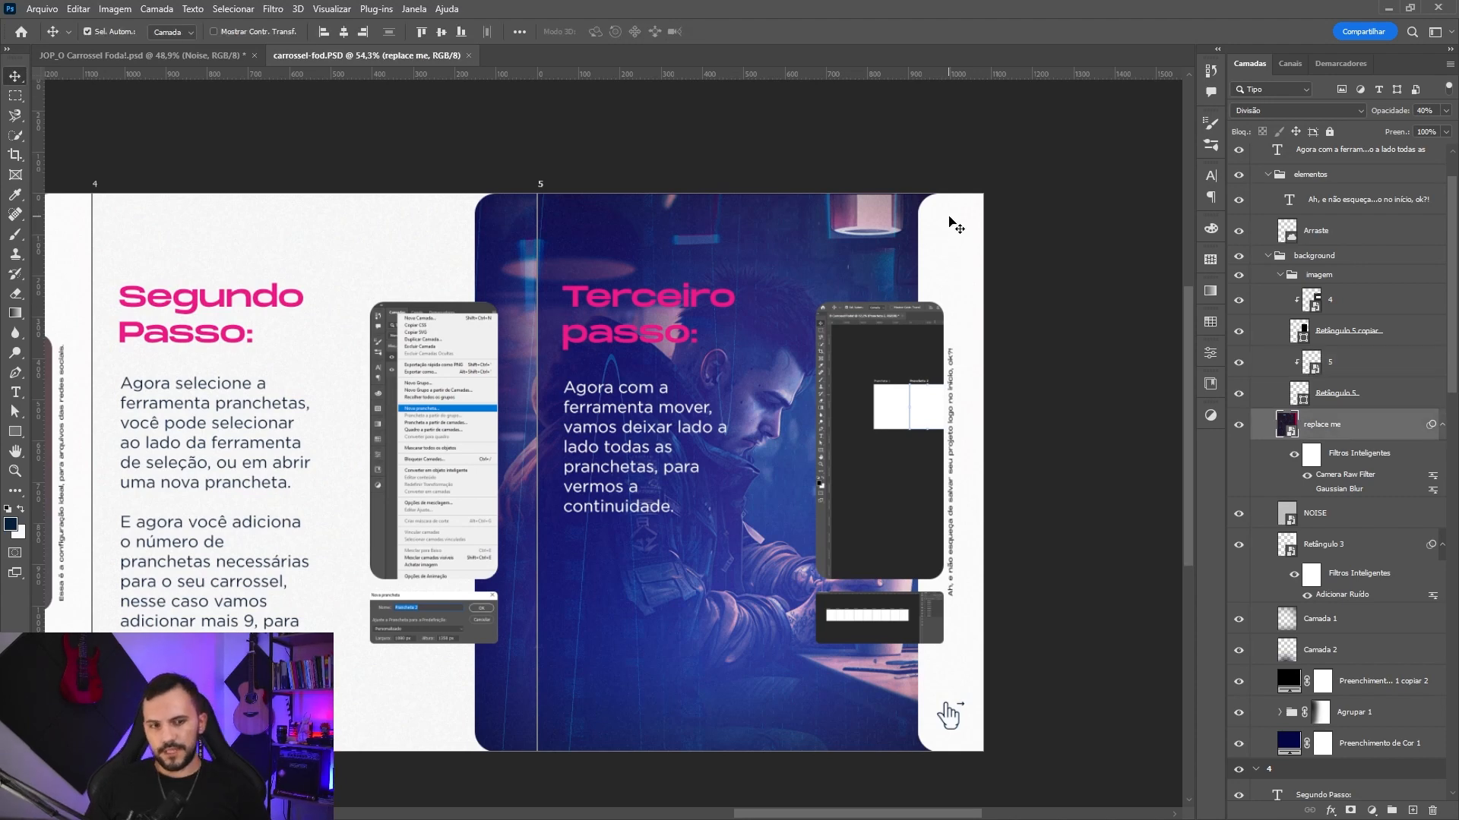
scroll(950, 223, "down", 3)
left_click_drag(913, 247, 641, 262)
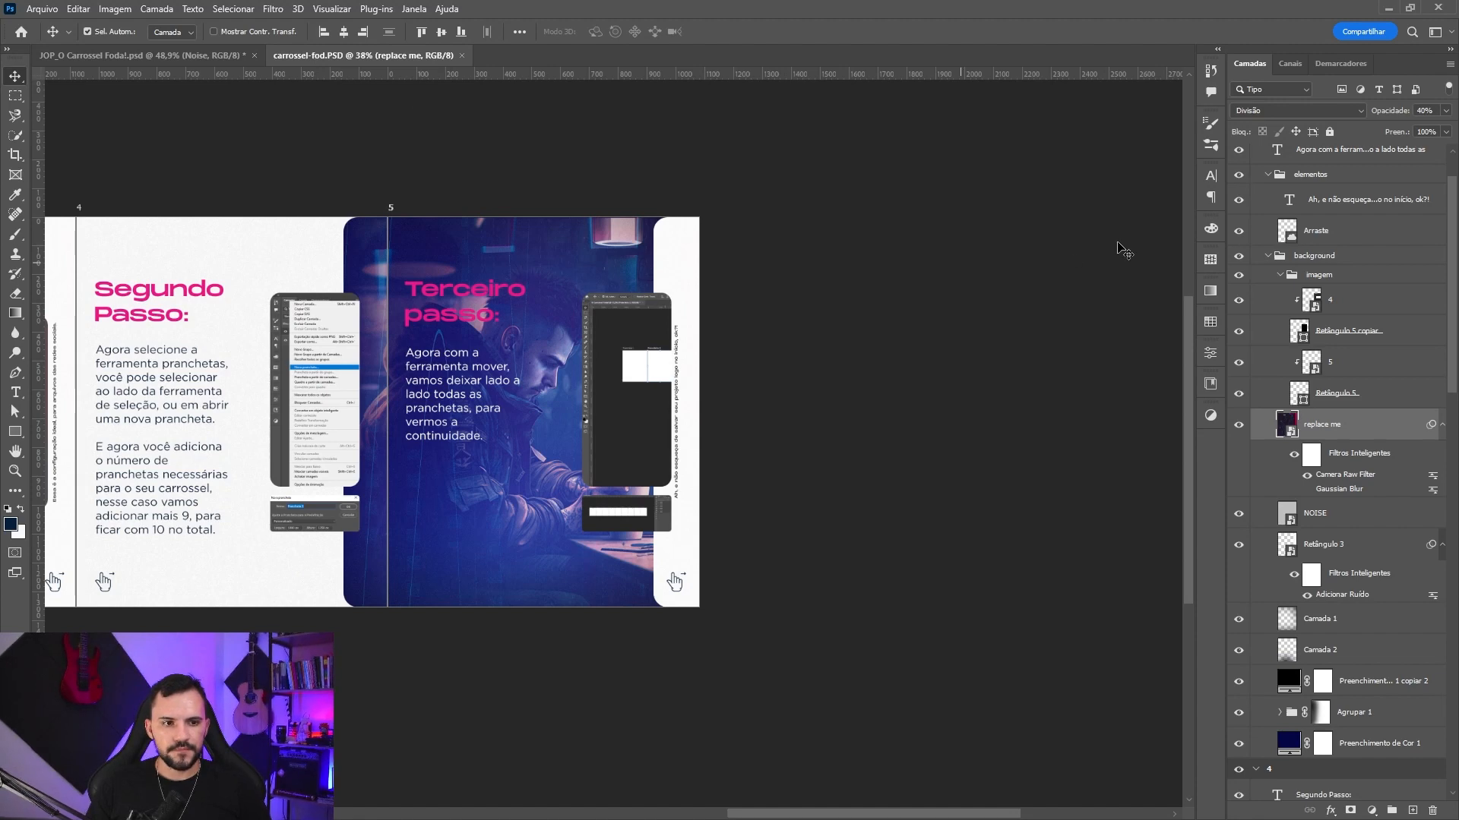
scroll(1293, 205, "up", 2)
left_click(1256, 154)
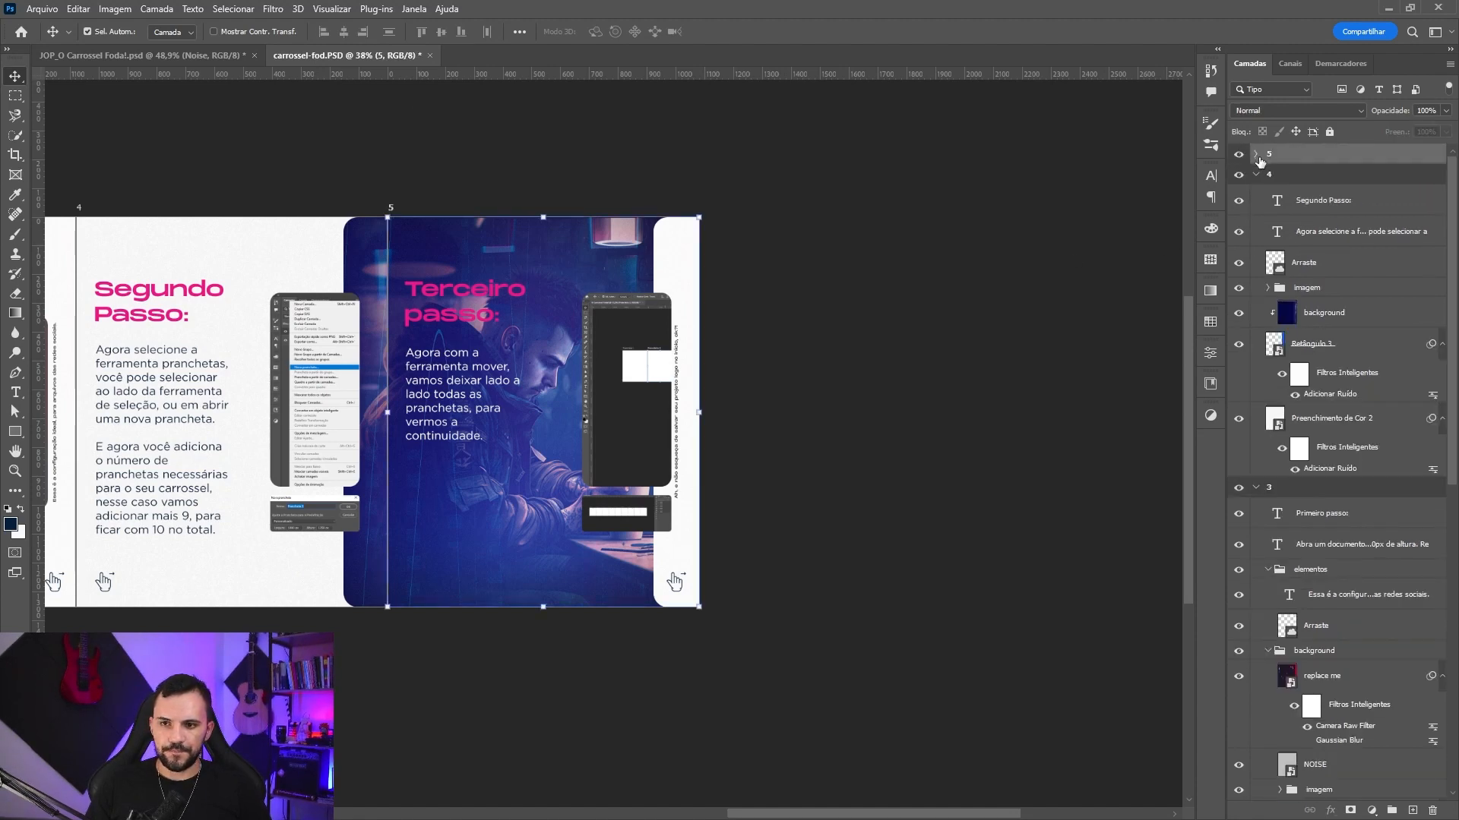
left_click(1261, 176)
left_click(1256, 176)
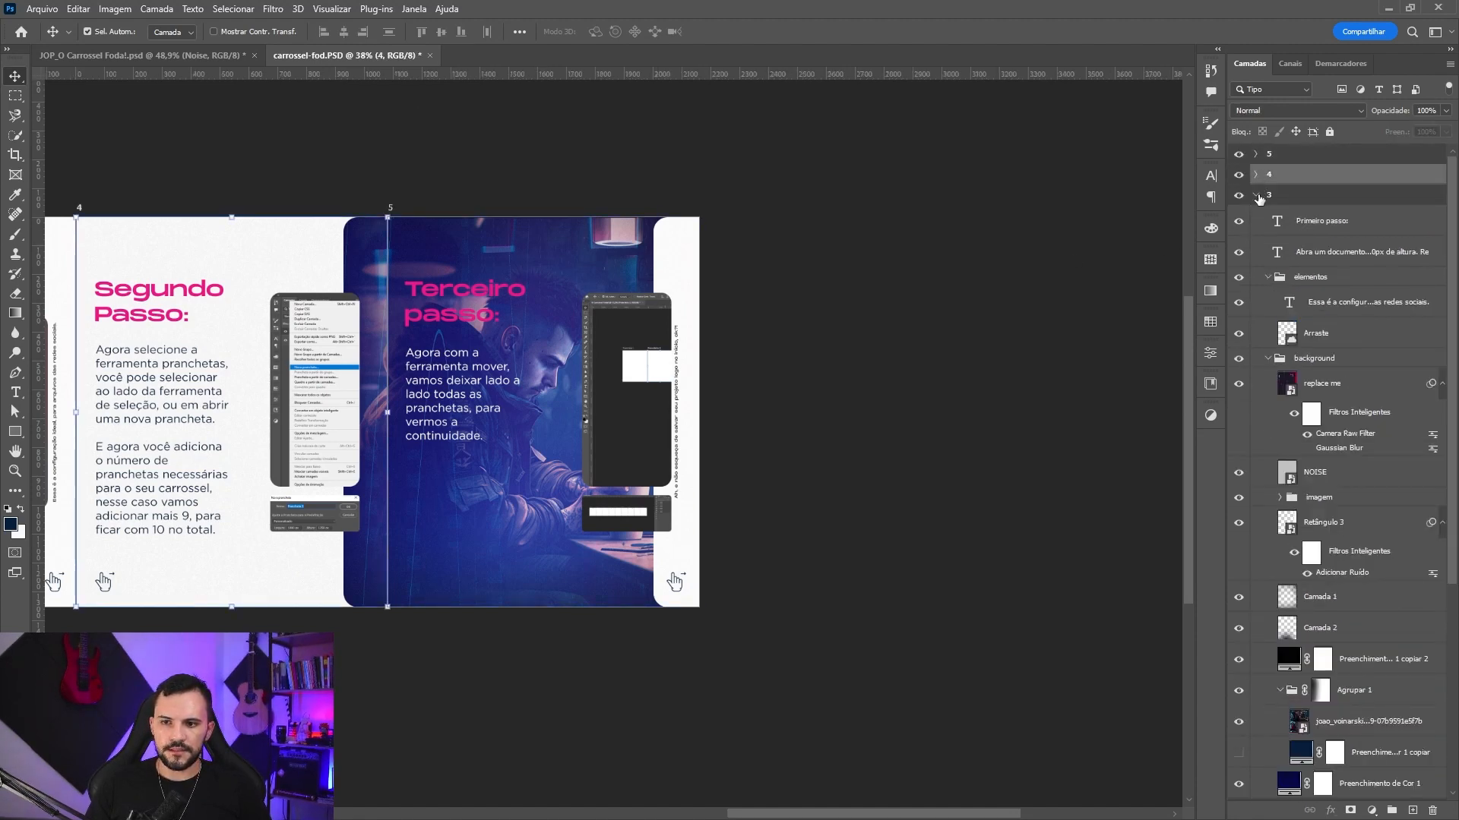
left_click(1257, 195)
scroll(841, 335, "down", 2)
left_click_drag(312, 479, 700, 352)
scroll(699, 352, "down", 2)
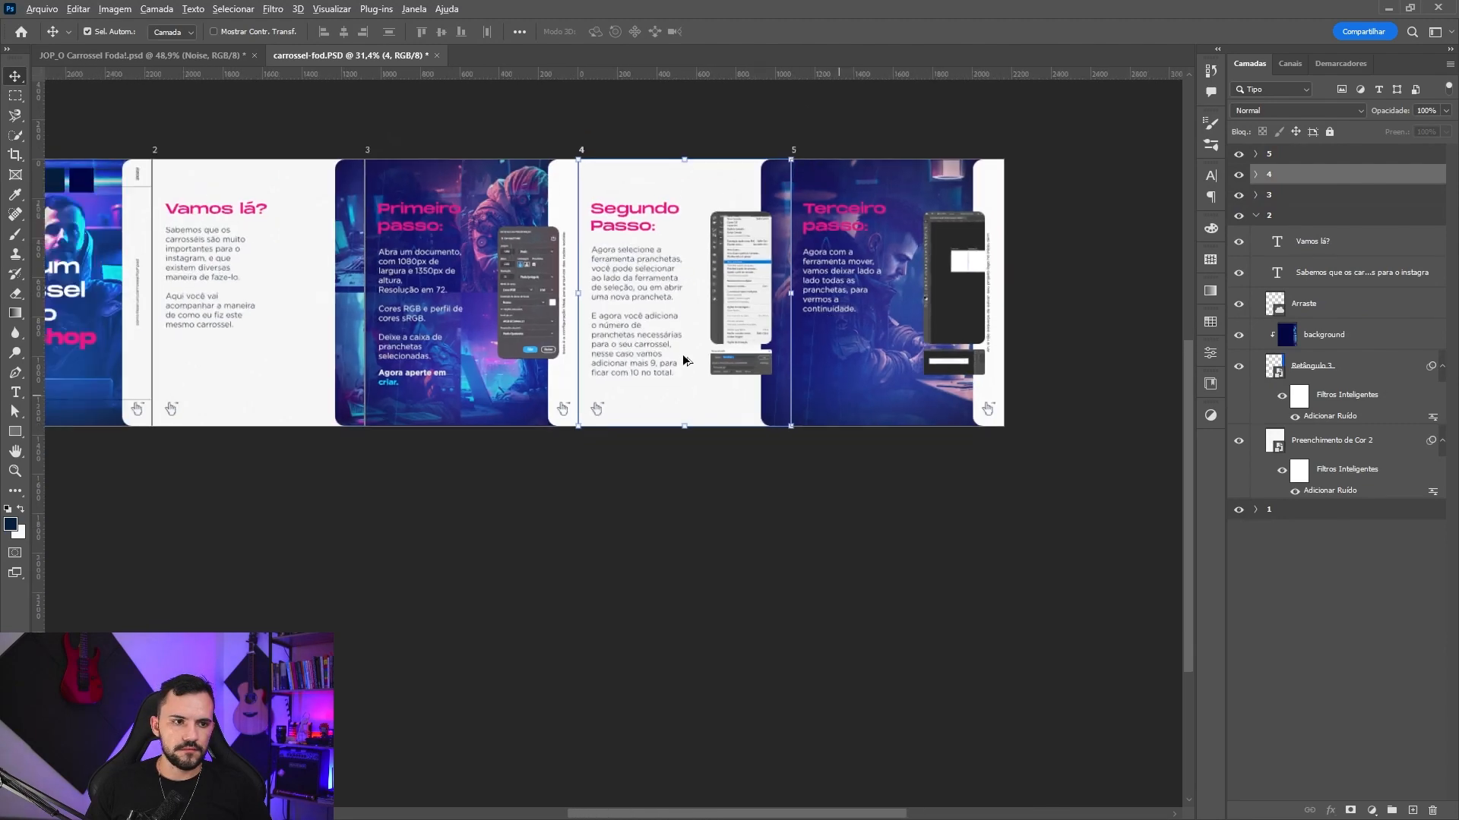
left_click(1257, 216)
left_click(1256, 237)
left_click(1257, 237)
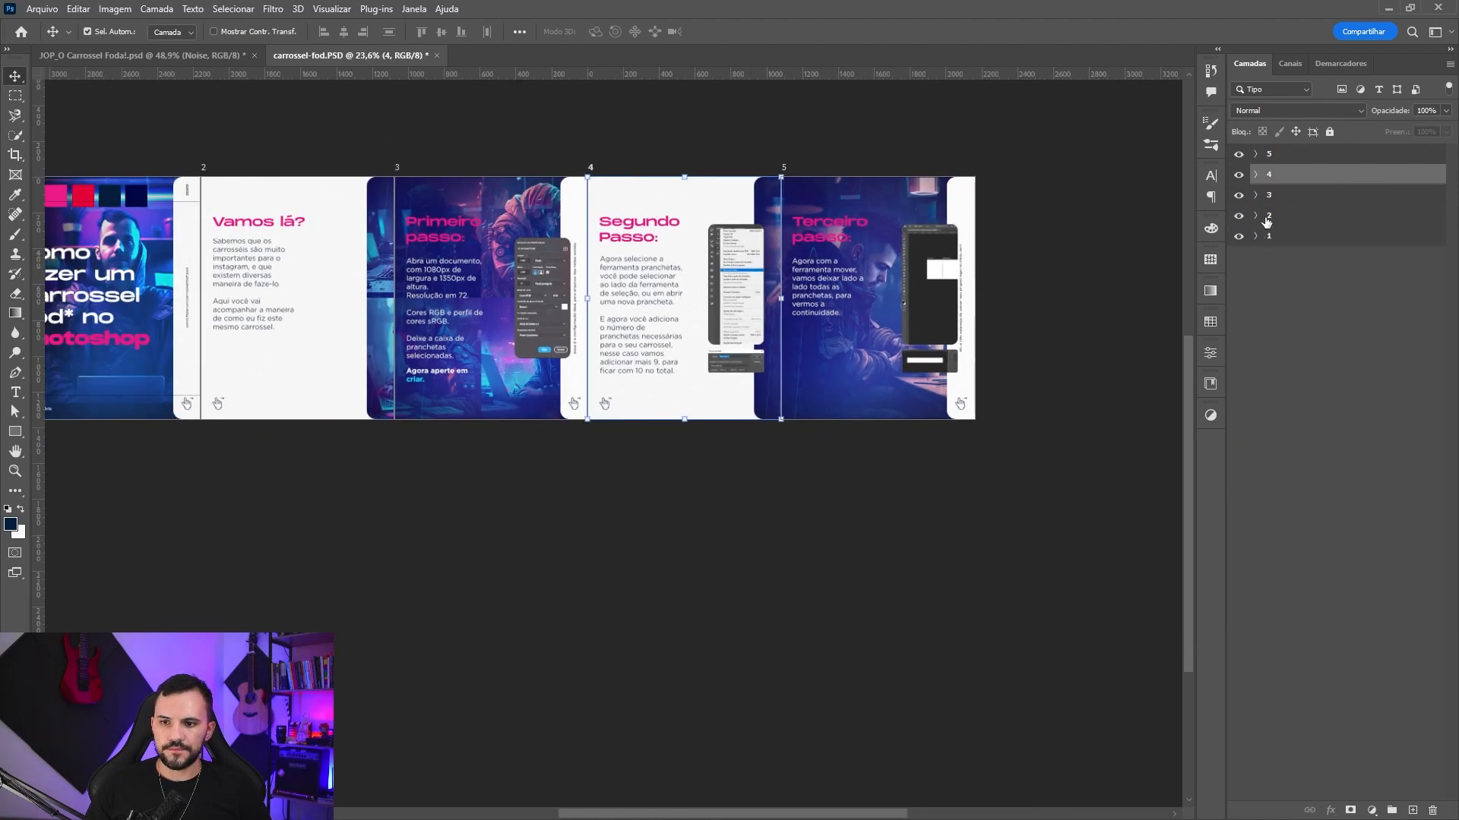
- Duplicate artboard 2 directly after artboard 5, naming the copy 6 and placing it first in the layer order
left_click(1272, 220)
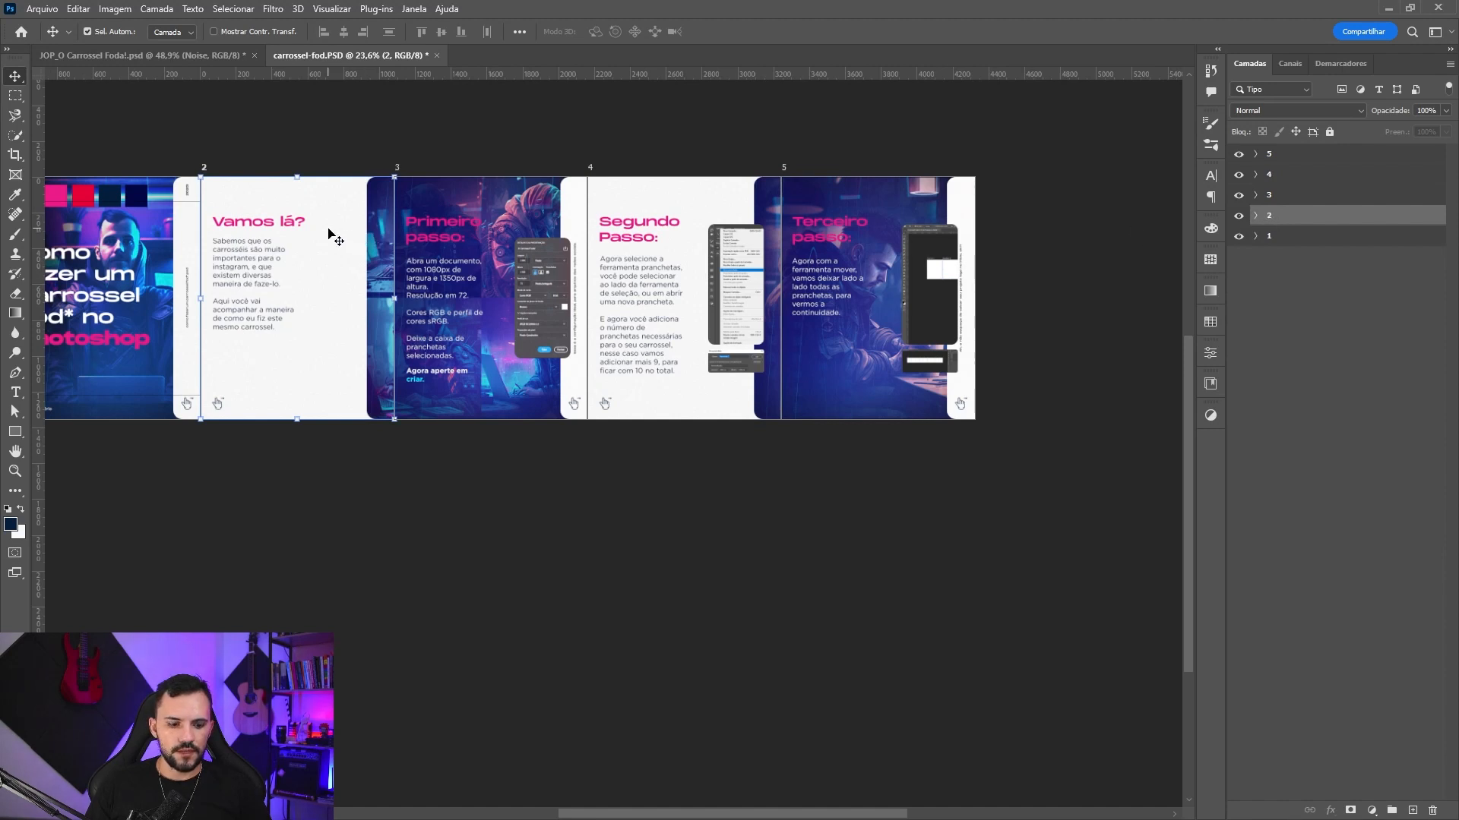
left_click_drag(329, 232, 759, 273)
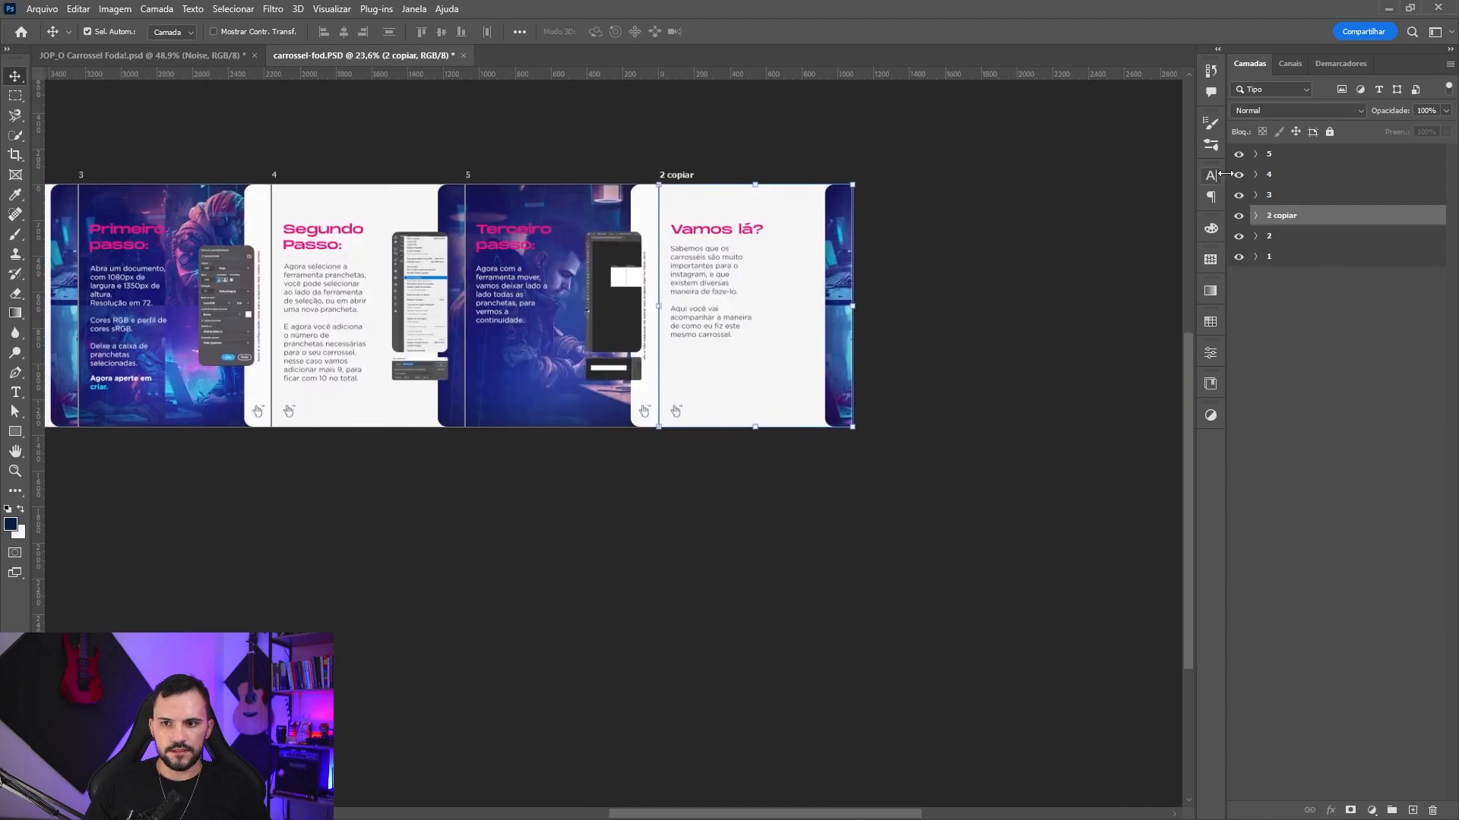
left_click_drag(1293, 219, 1276, 152)
double_click(1275, 154)
type("6")
key("Return")
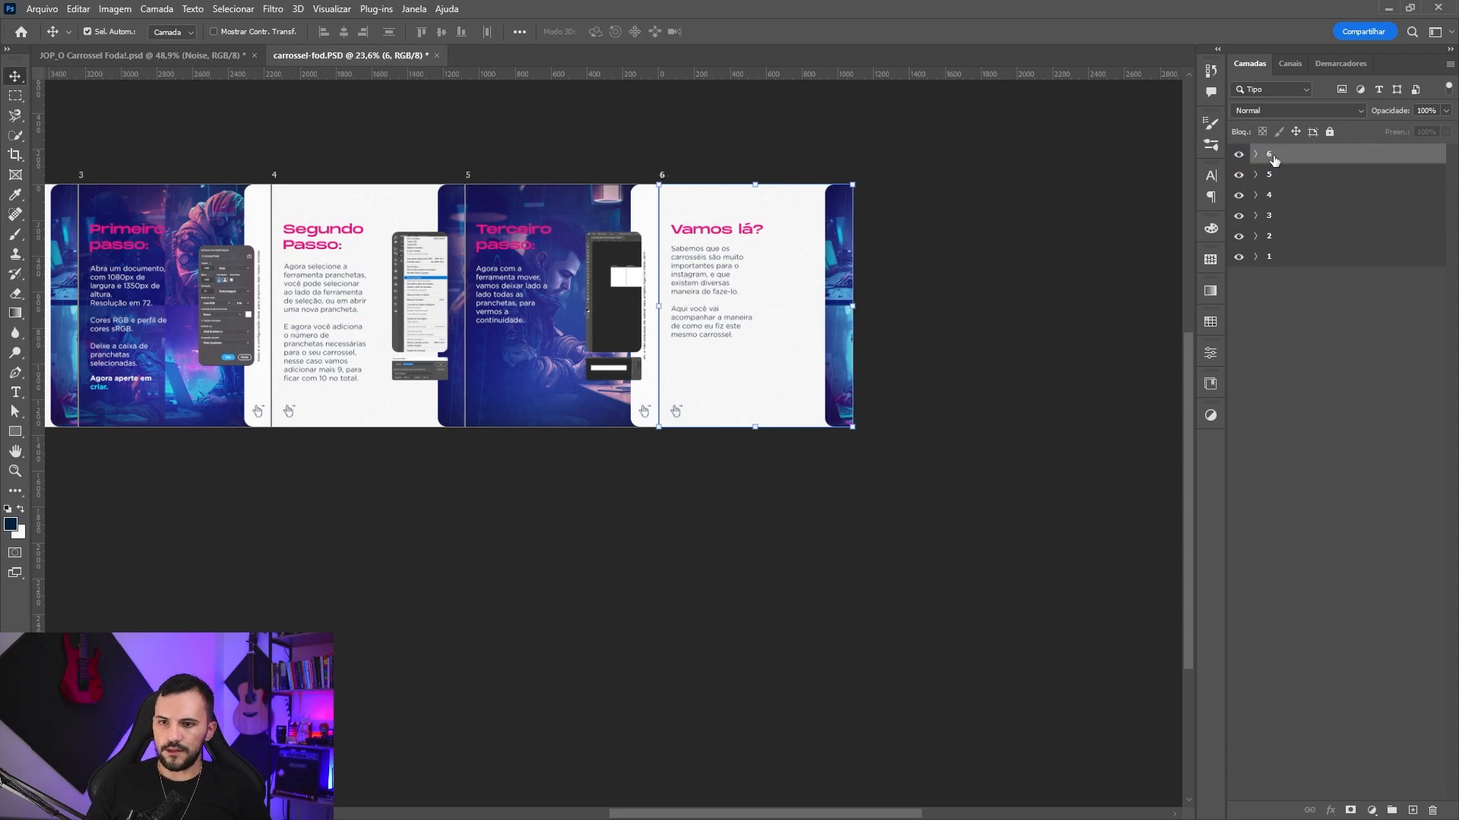
- Delete the background image and the rounded rectangle frame from artboard 6, leaving only its plain textured fill
scroll(774, 296, "up", 3)
left_click(904, 281)
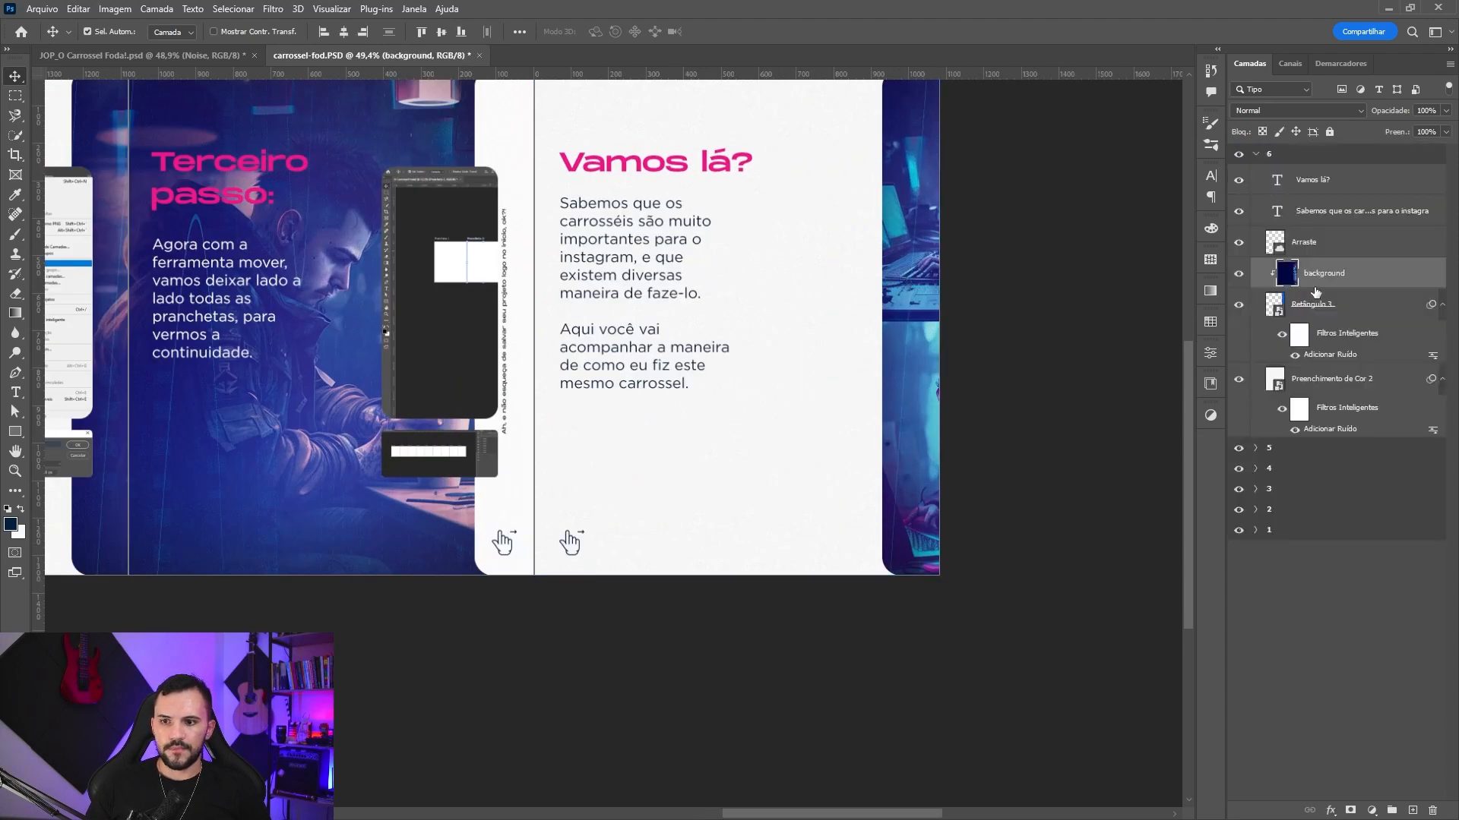
left_click(1345, 318)
key("Delete")
left_click(1320, 277)
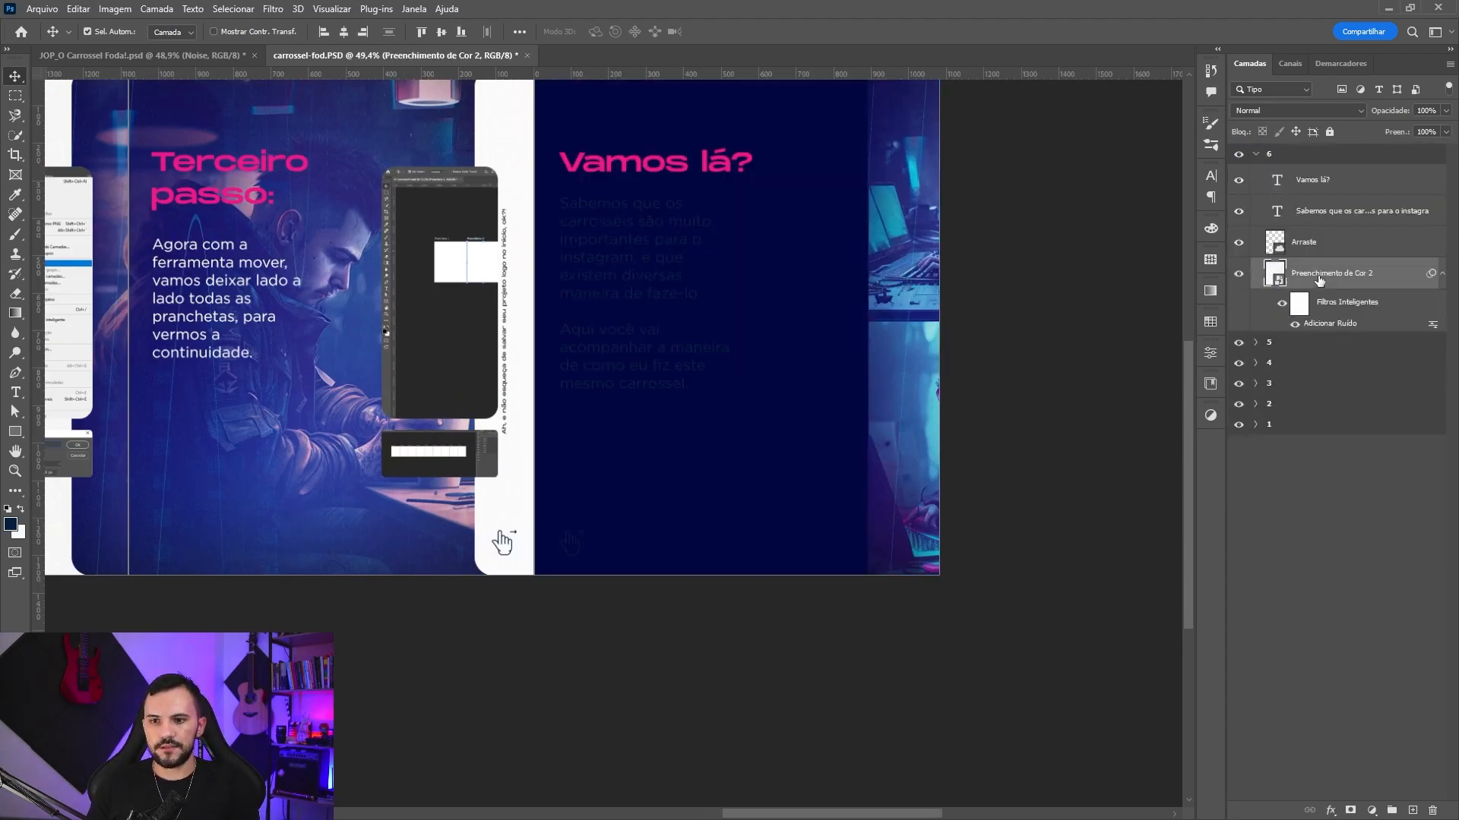
key("Delete")
scroll(724, 326, "up", 2)
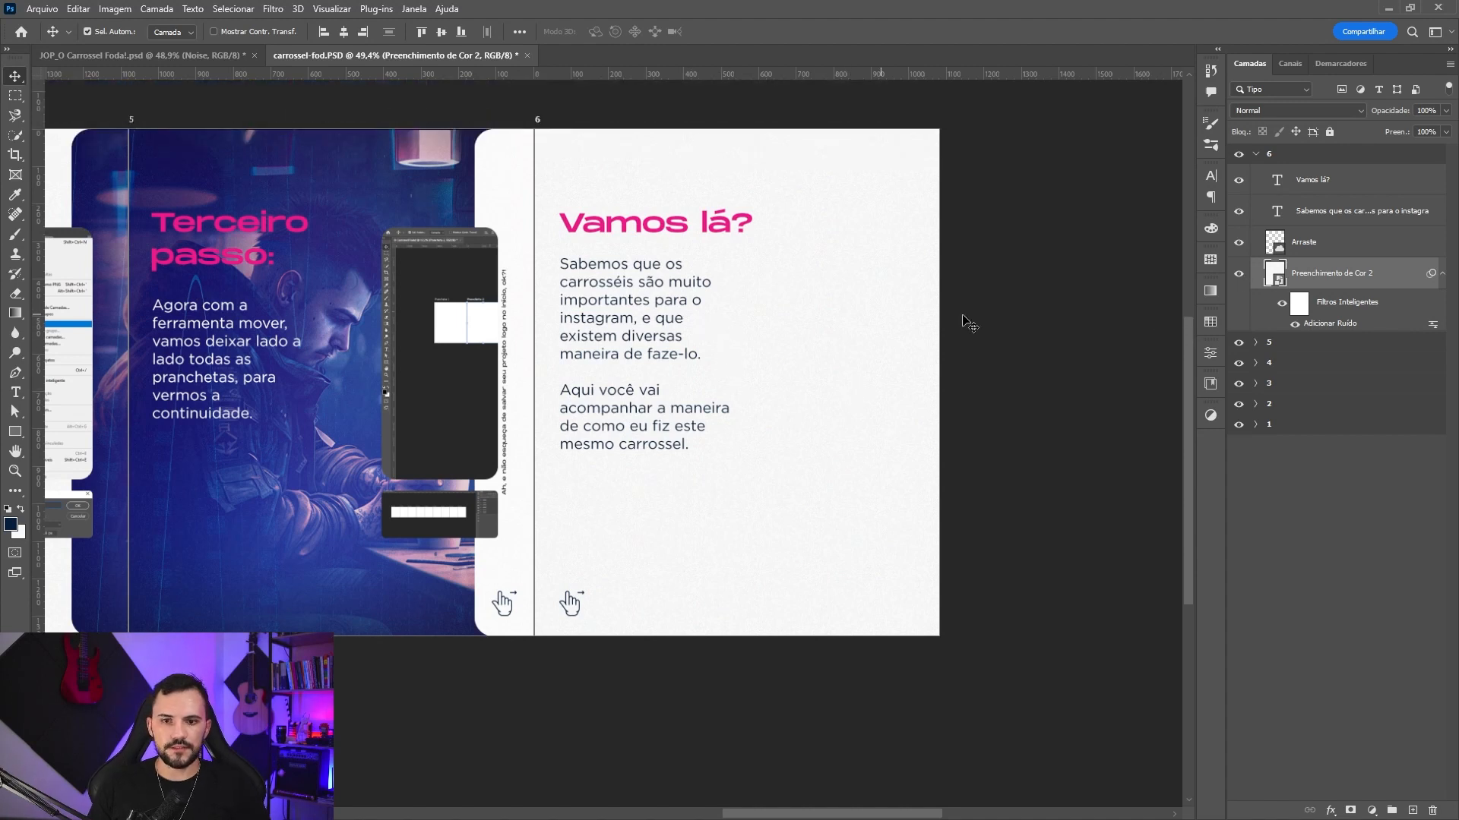
- Centre the Arraste hand icon horizontally on artboard 6 and delete the body text layer
left_click(1322, 243)
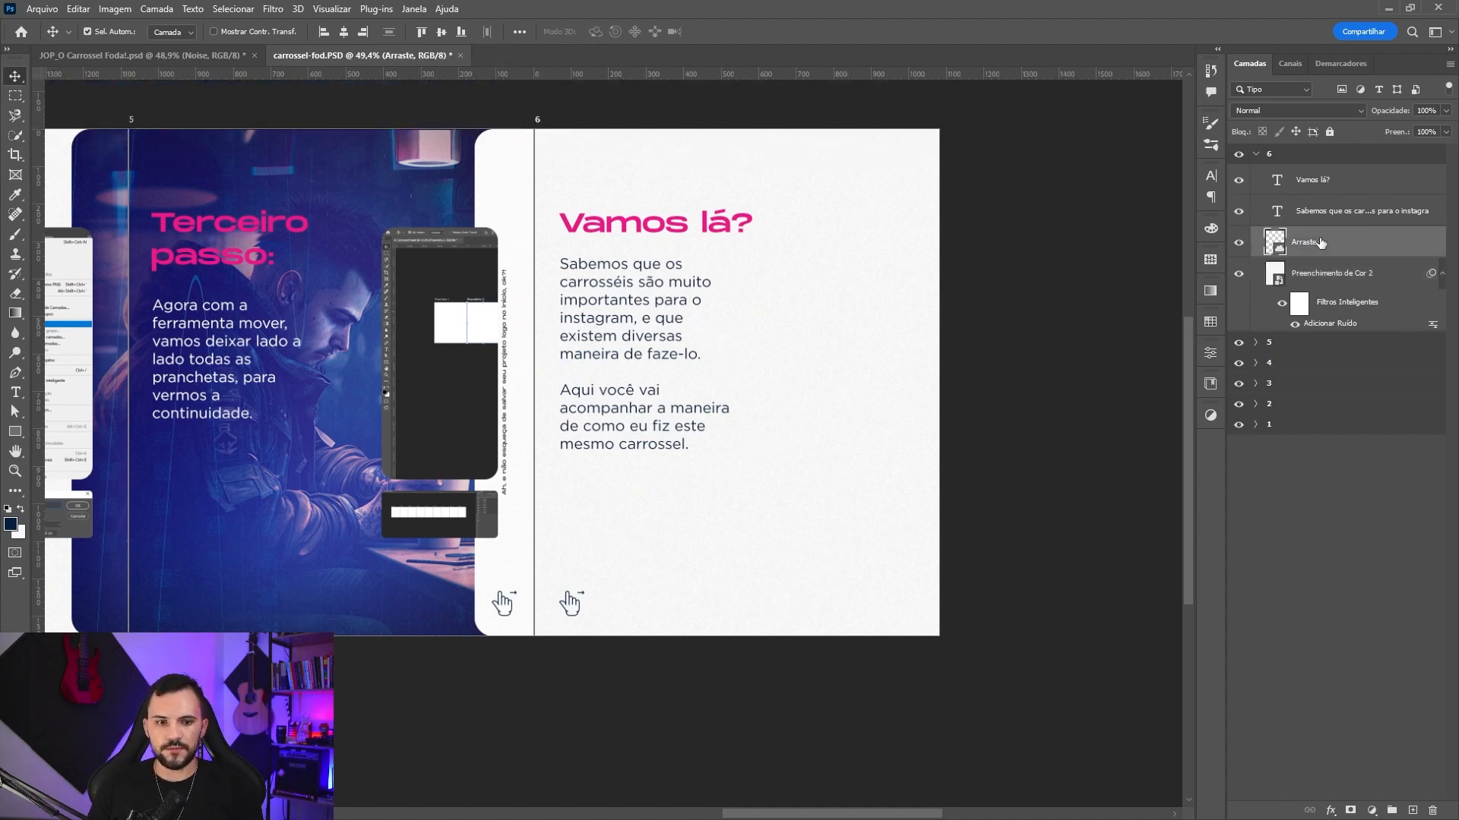
left_click(343, 32)
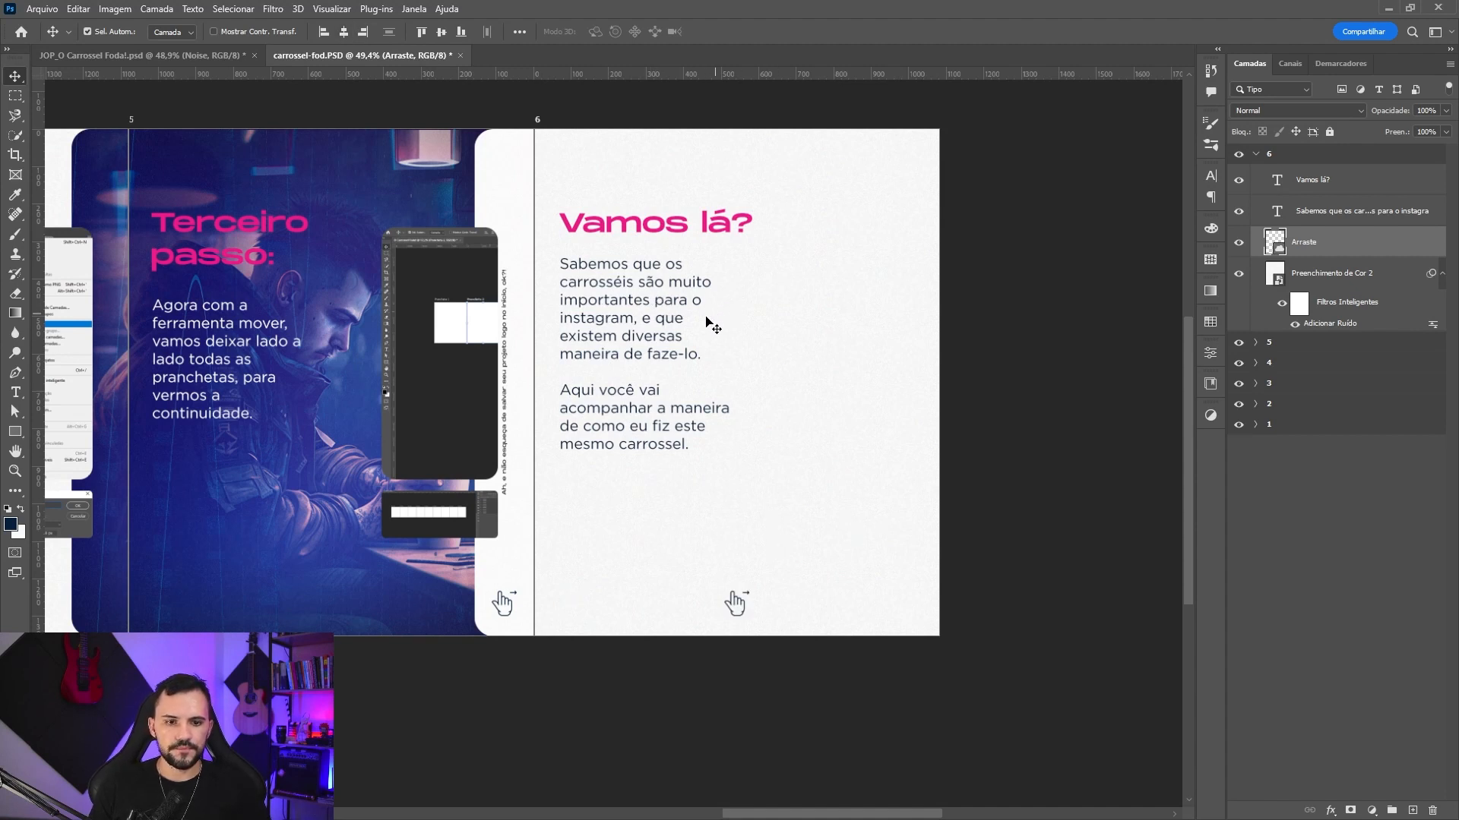
left_click(1329, 211)
key("Delete")
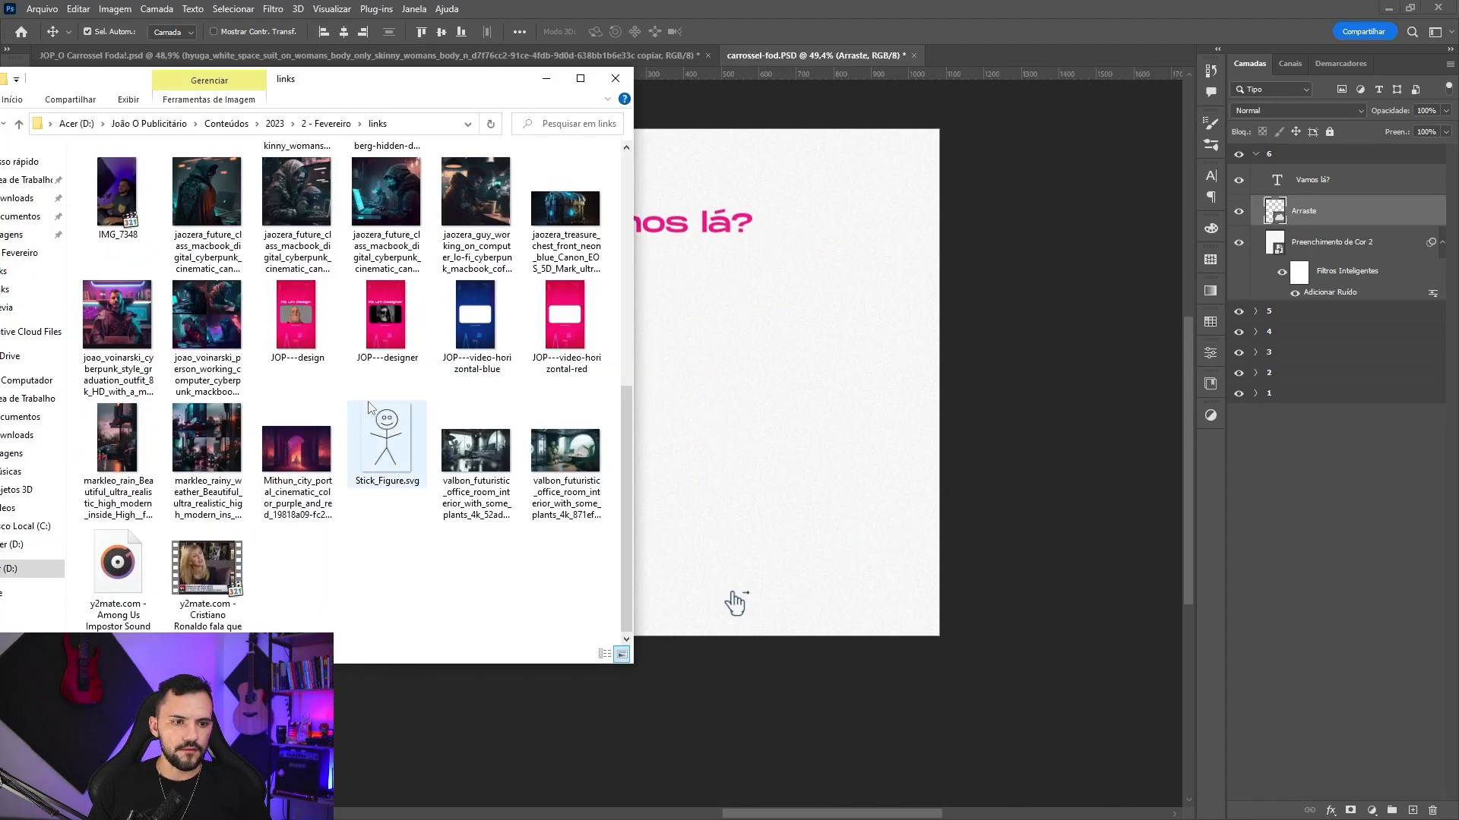
- Place the hyuga_white_space_suit image from the links folder on artboard 6 and scale it to about 131.64% to fill the artboard's height
scroll(304, 395, "up", 5)
left_click_drag(308, 418, 784, 407)
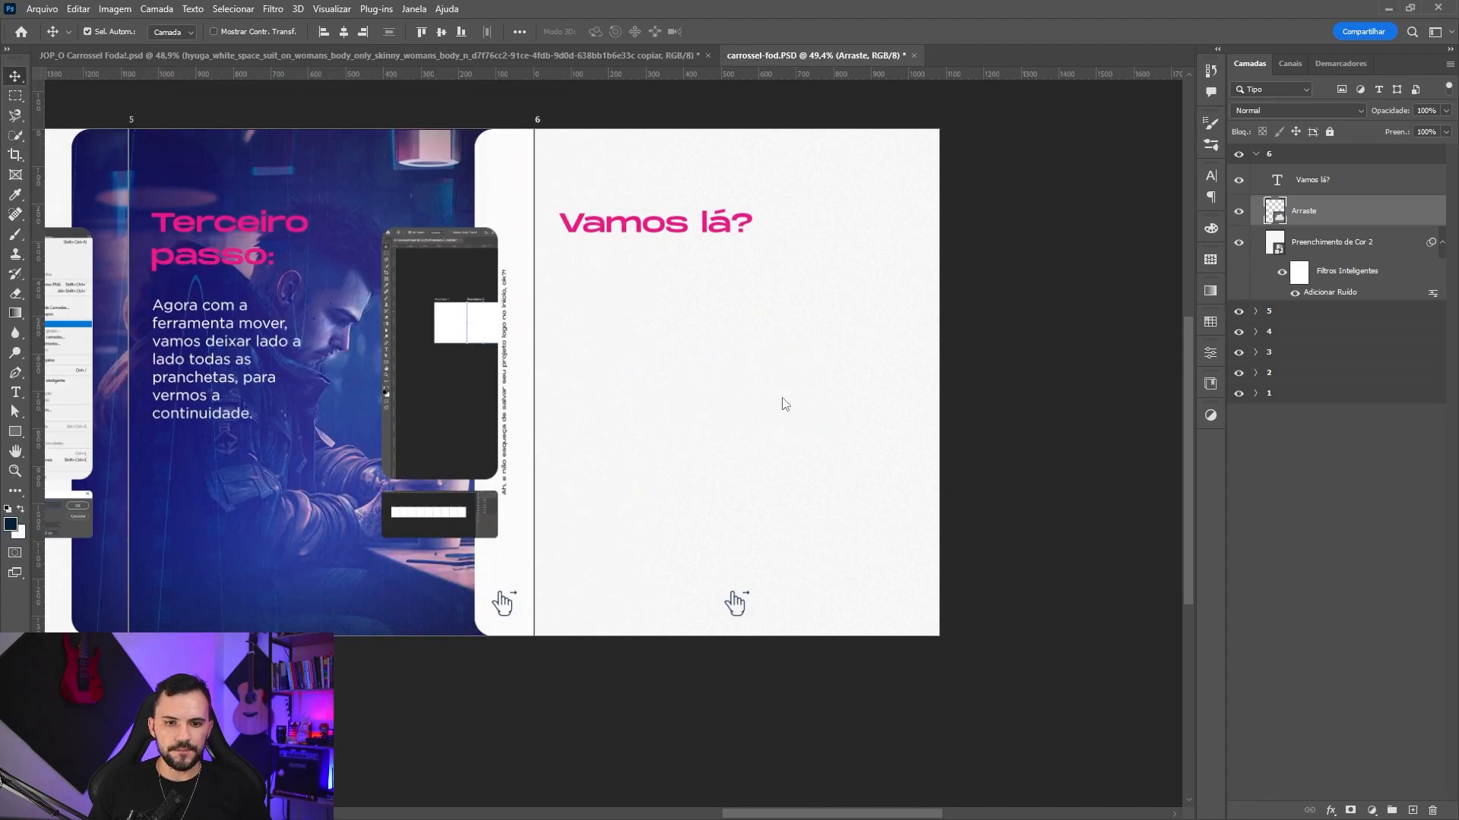
left_click_drag(738, 184, 735, 131)
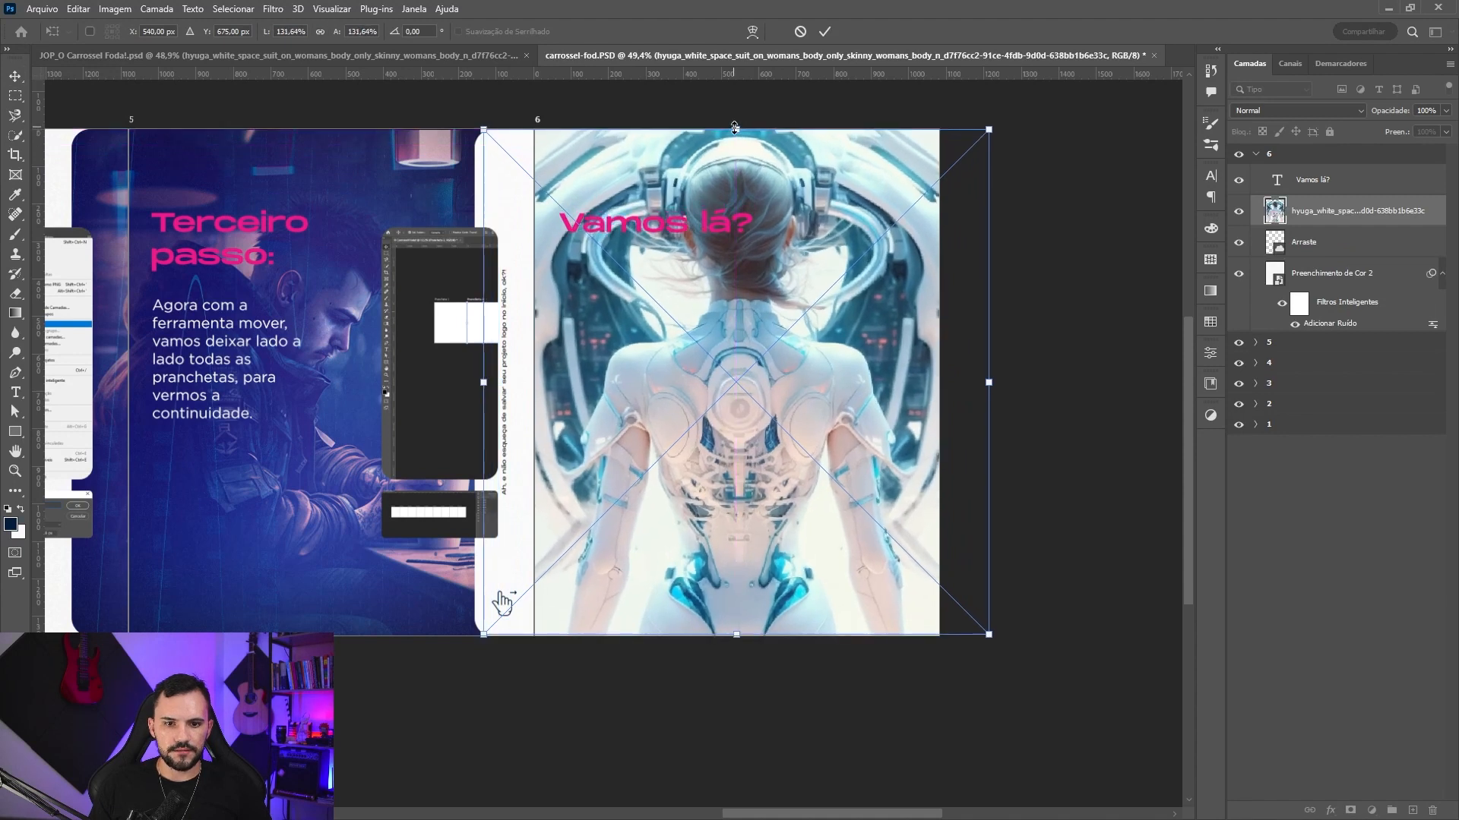
key("Return")
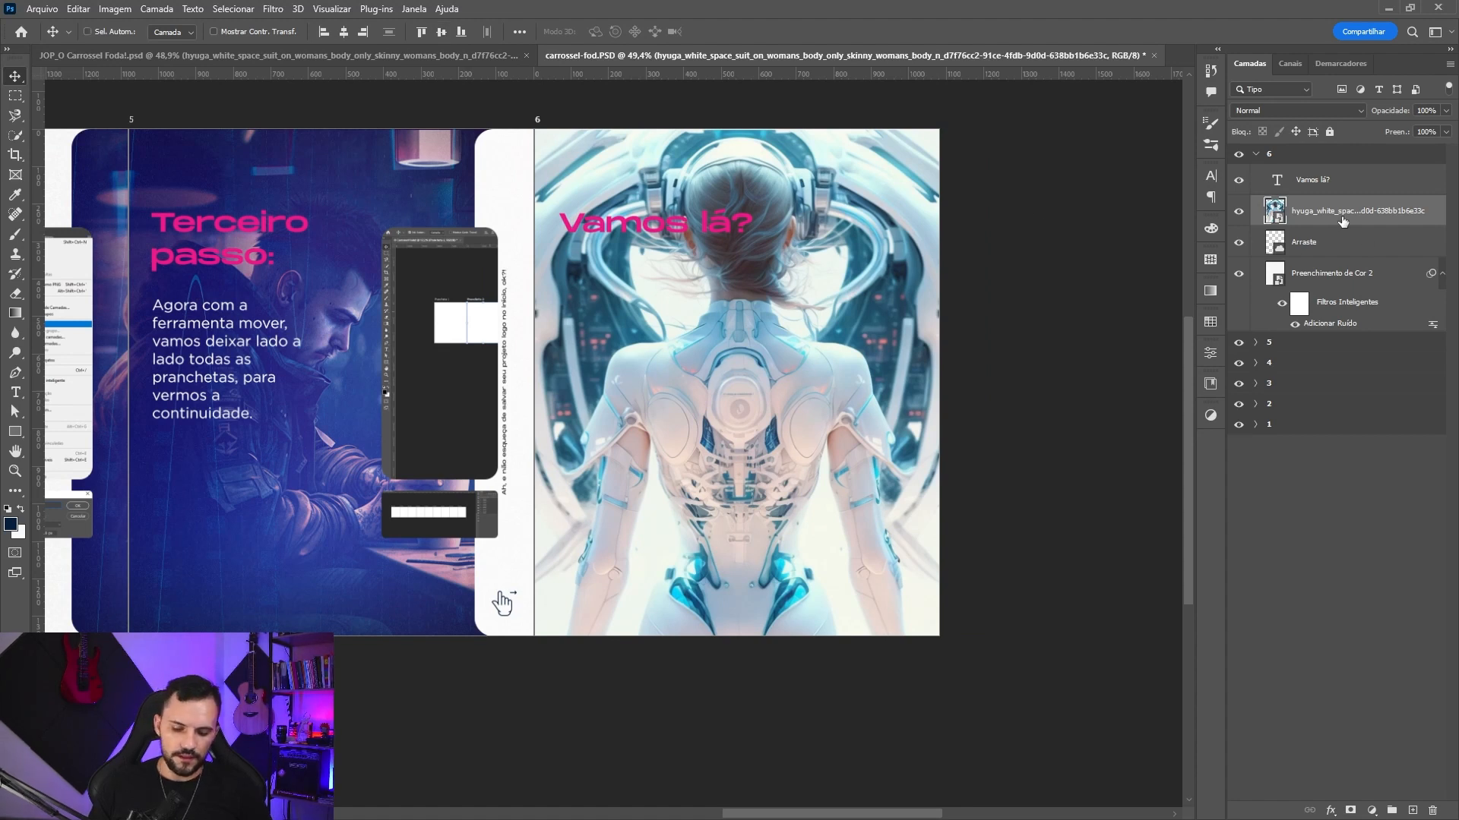
- Duplicate the space suit image and set the copy to the Luz Indireta blend mode at 40% opacity
left_click(1298, 114)
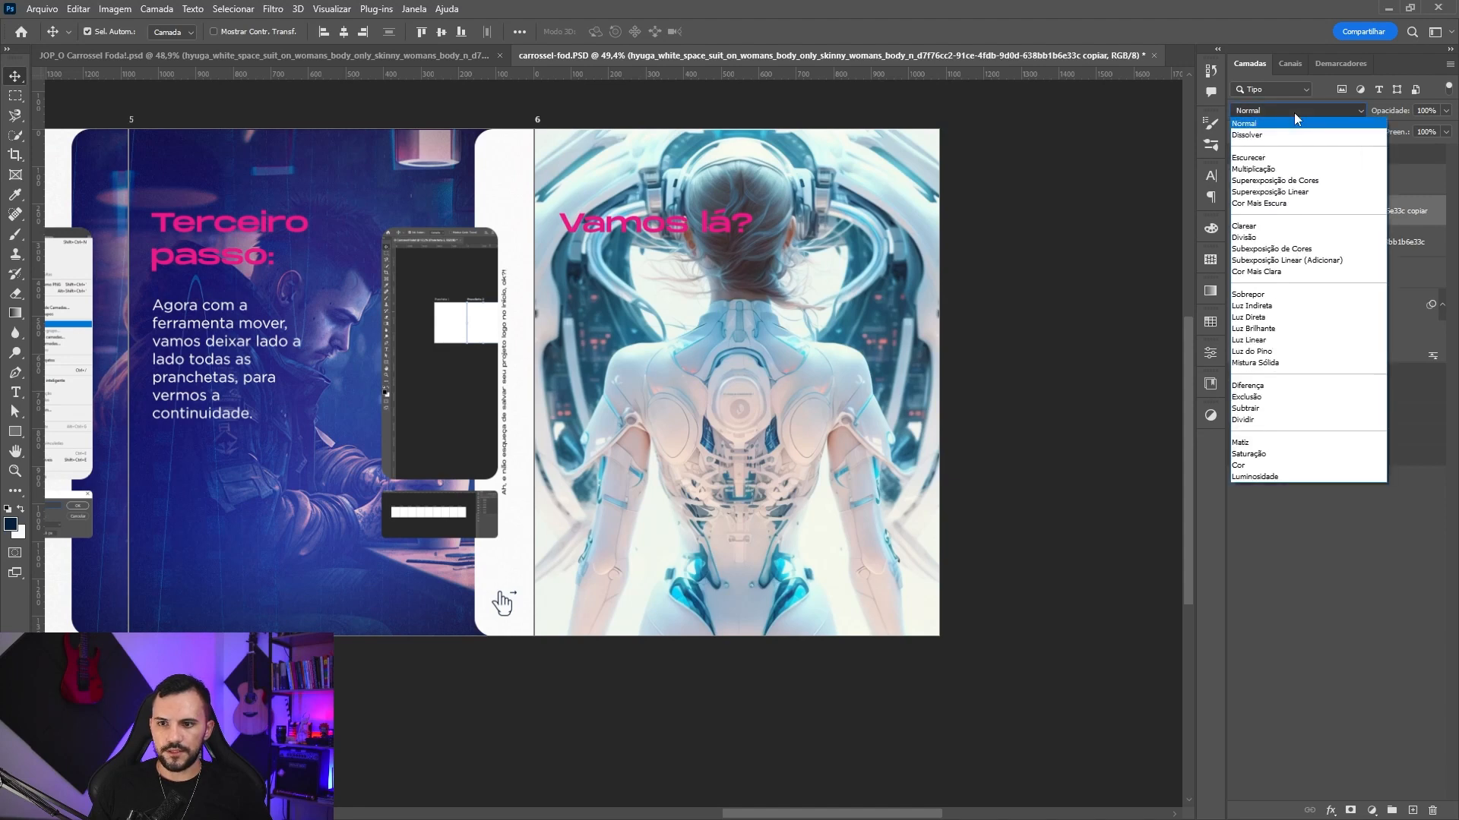
left_click(1273, 307)
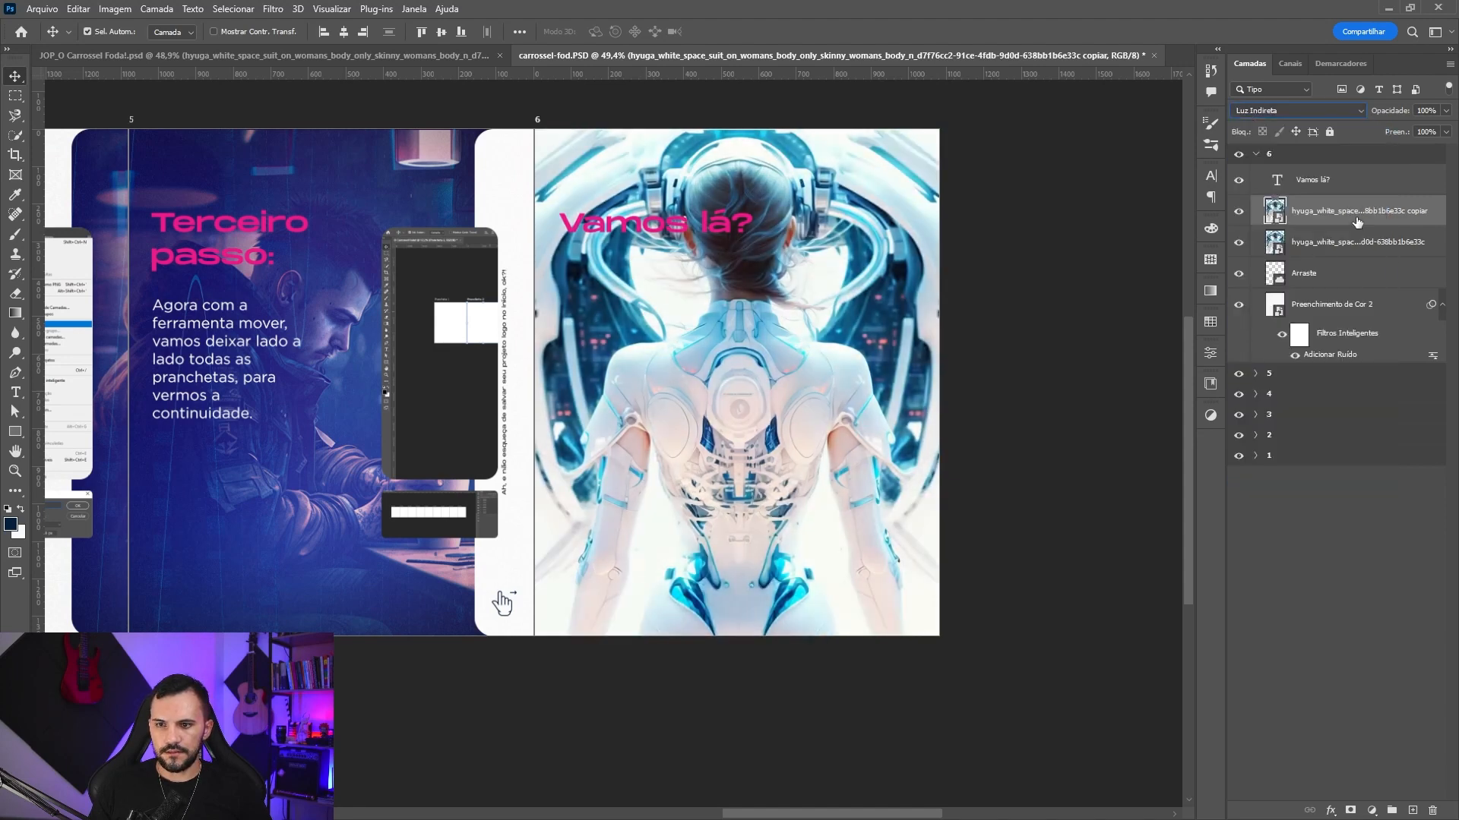
type("40")
key("Return")
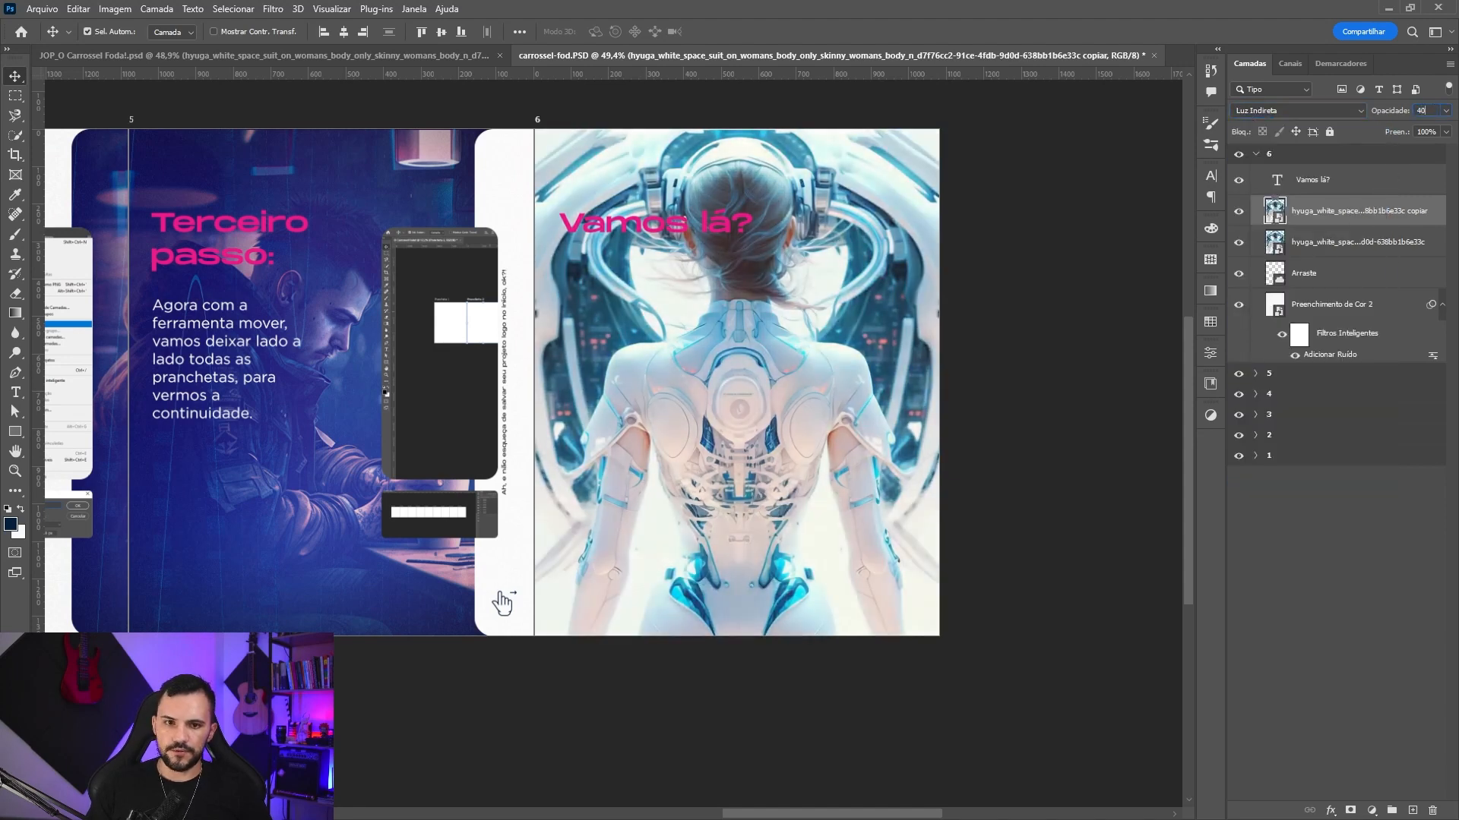
left_click(1239, 242)
left_click(1239, 242)
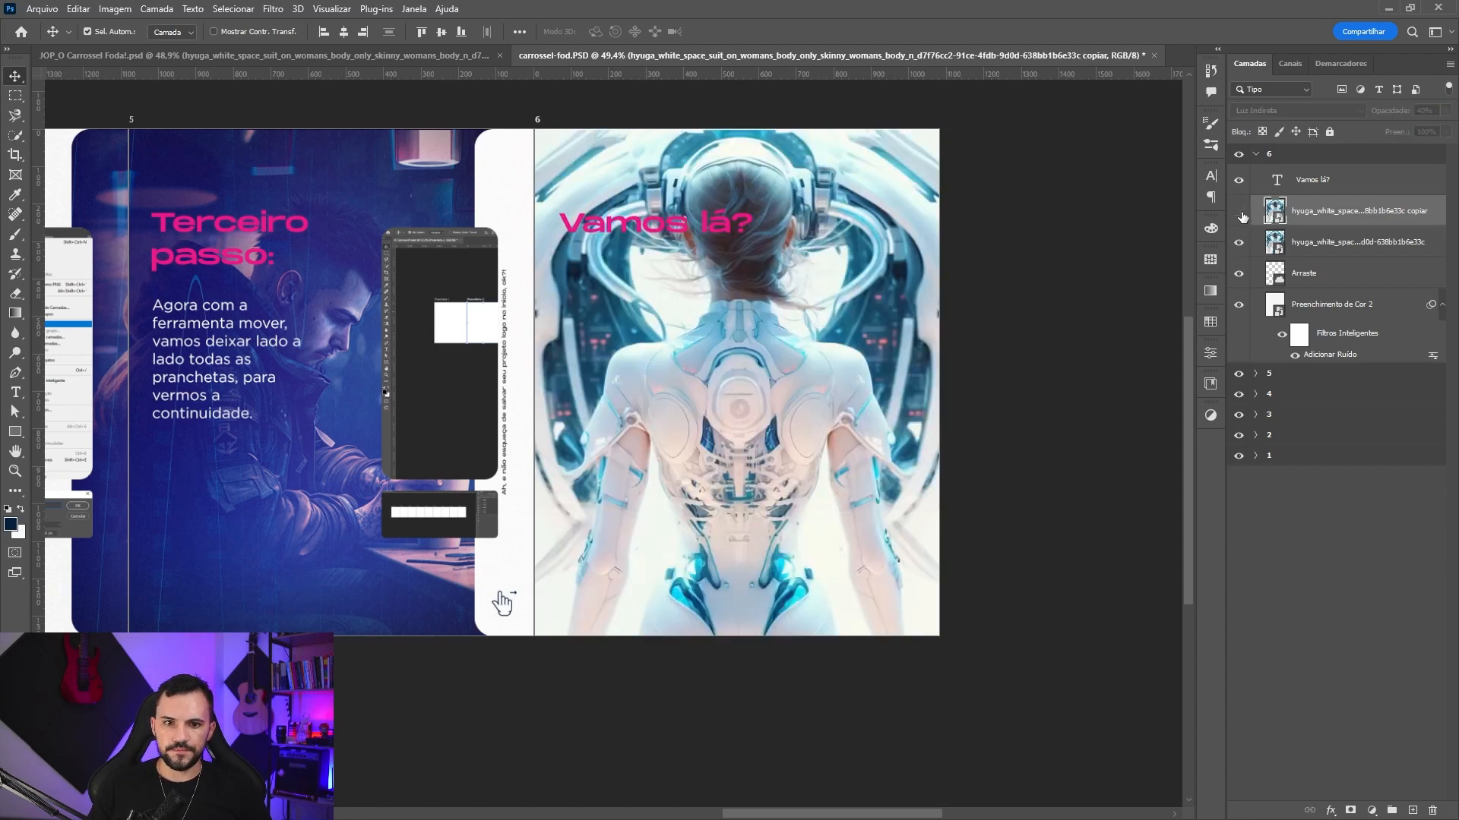
- Move the Arraste layer above the space suit images and copy artboard 5's "replace me" texture into artboard 6 just below it
left_click(1315, 280)
left_click_drag(1316, 281, 1307, 205)
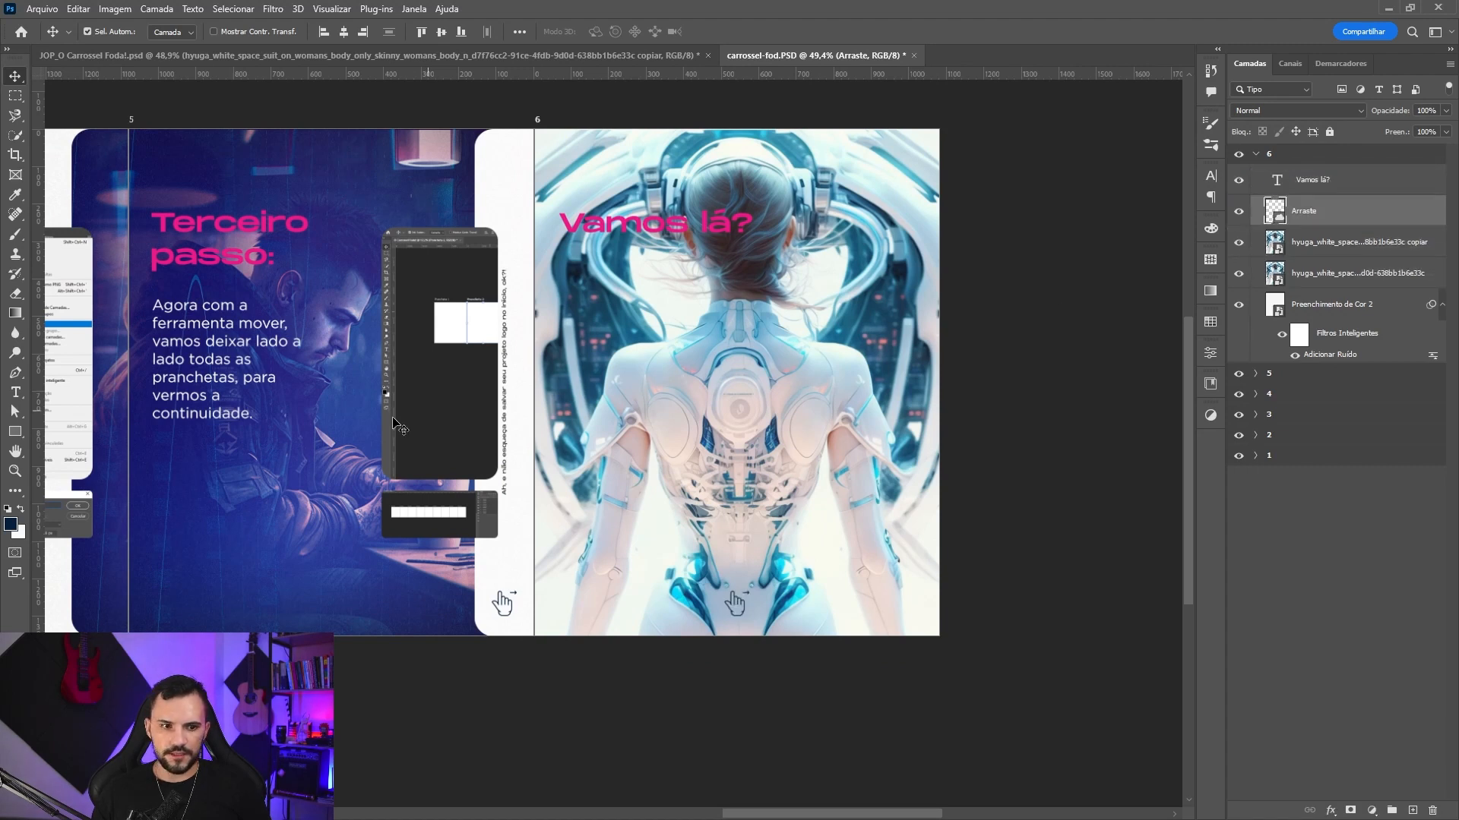
left_click(342, 429)
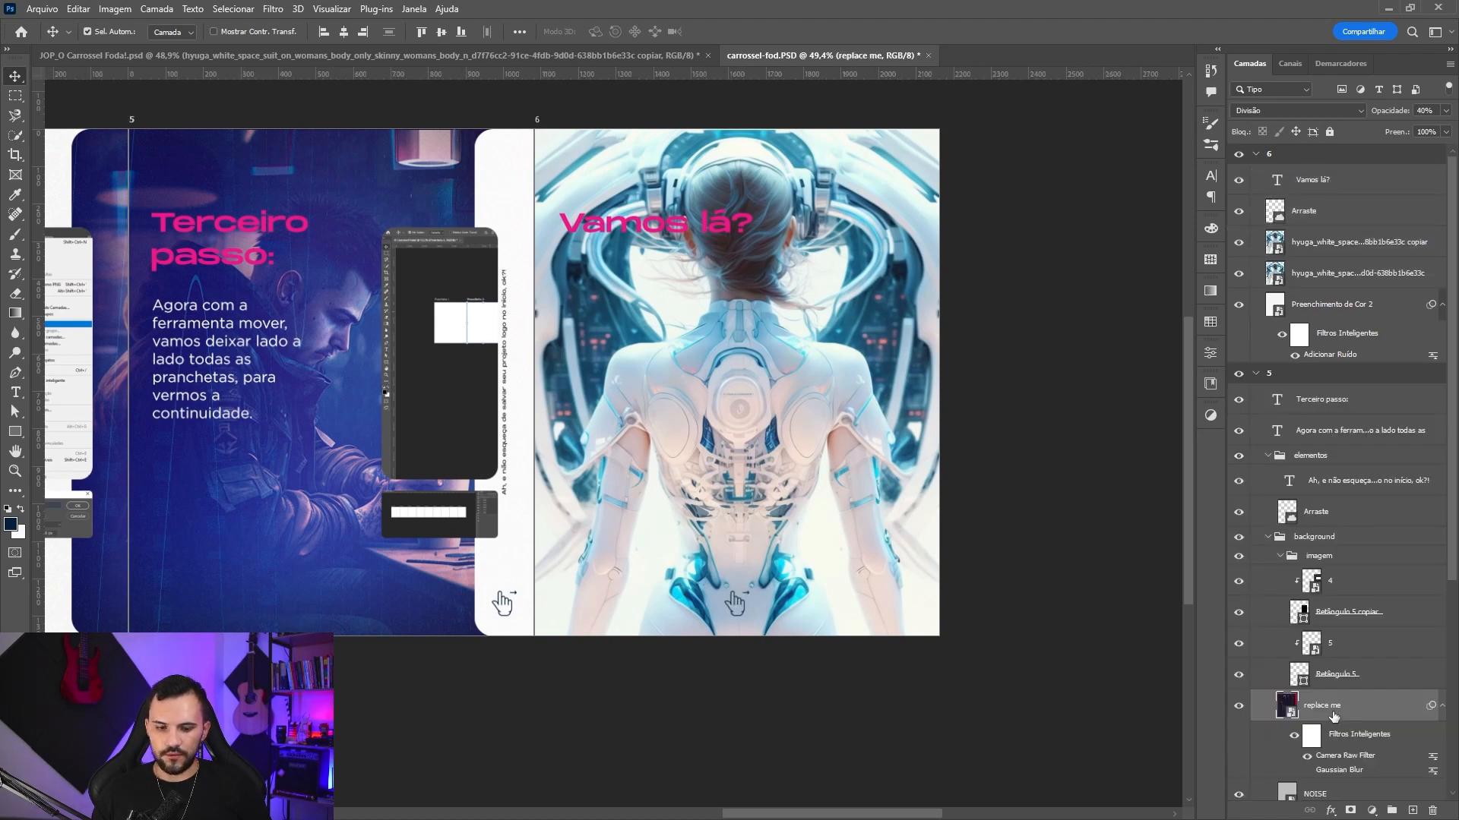
left_click_drag(1323, 253, 1317, 242)
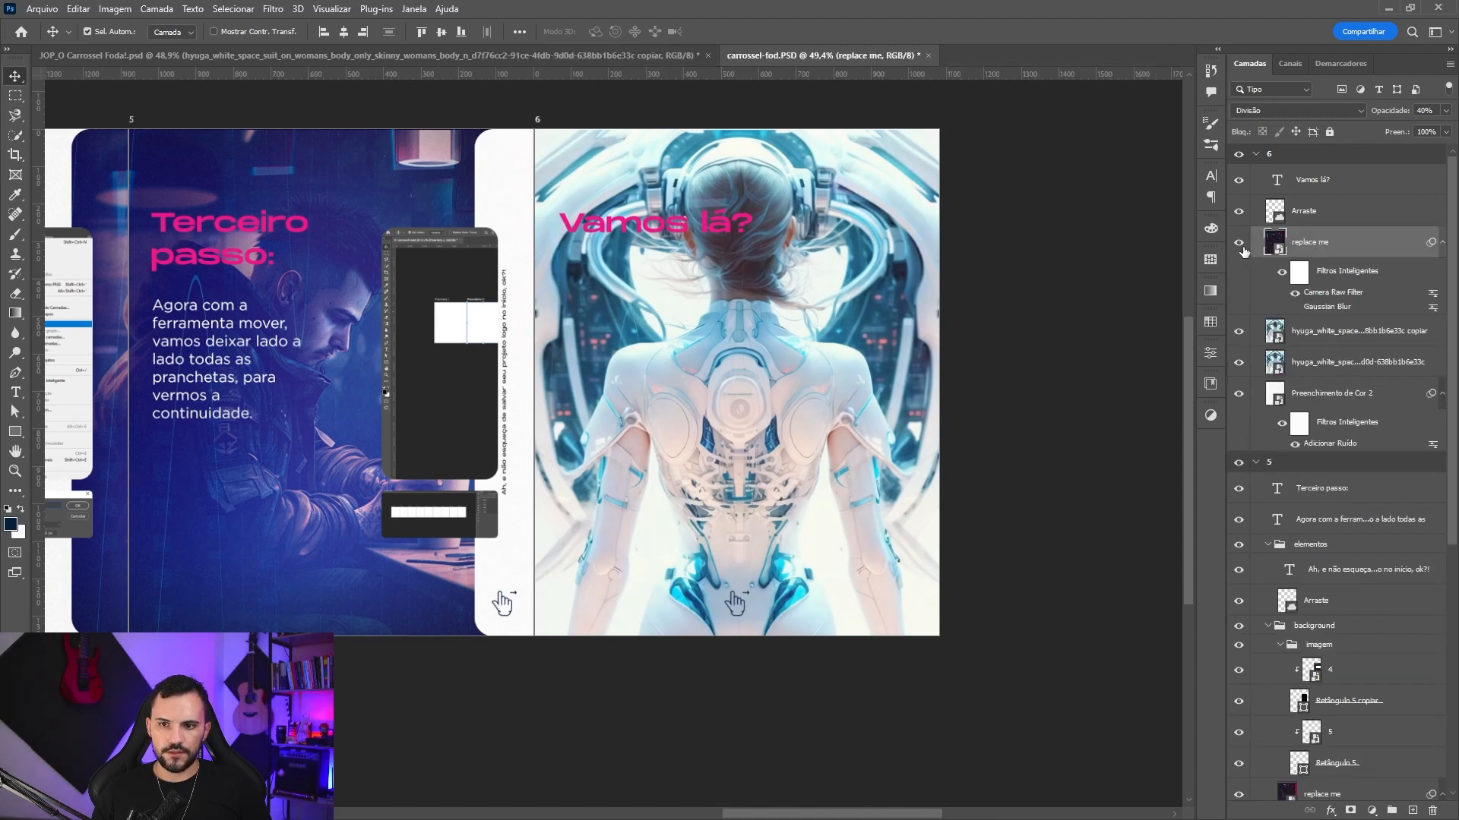
- Group the two space suit image layers and add a layer mask to the group
left_click(1332, 343)
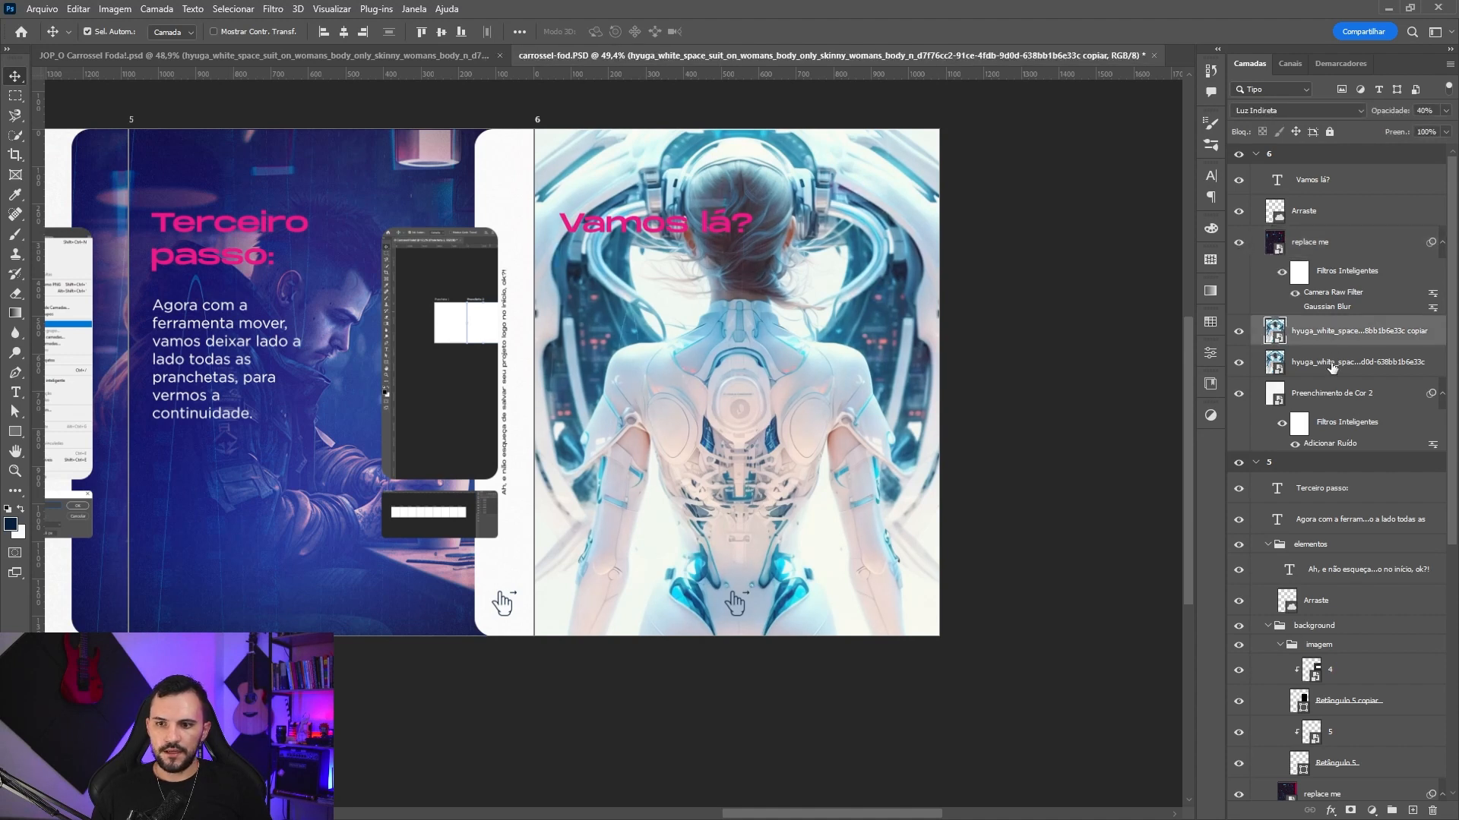
left_click(1331, 364, "shift")
key("ctrl+g")
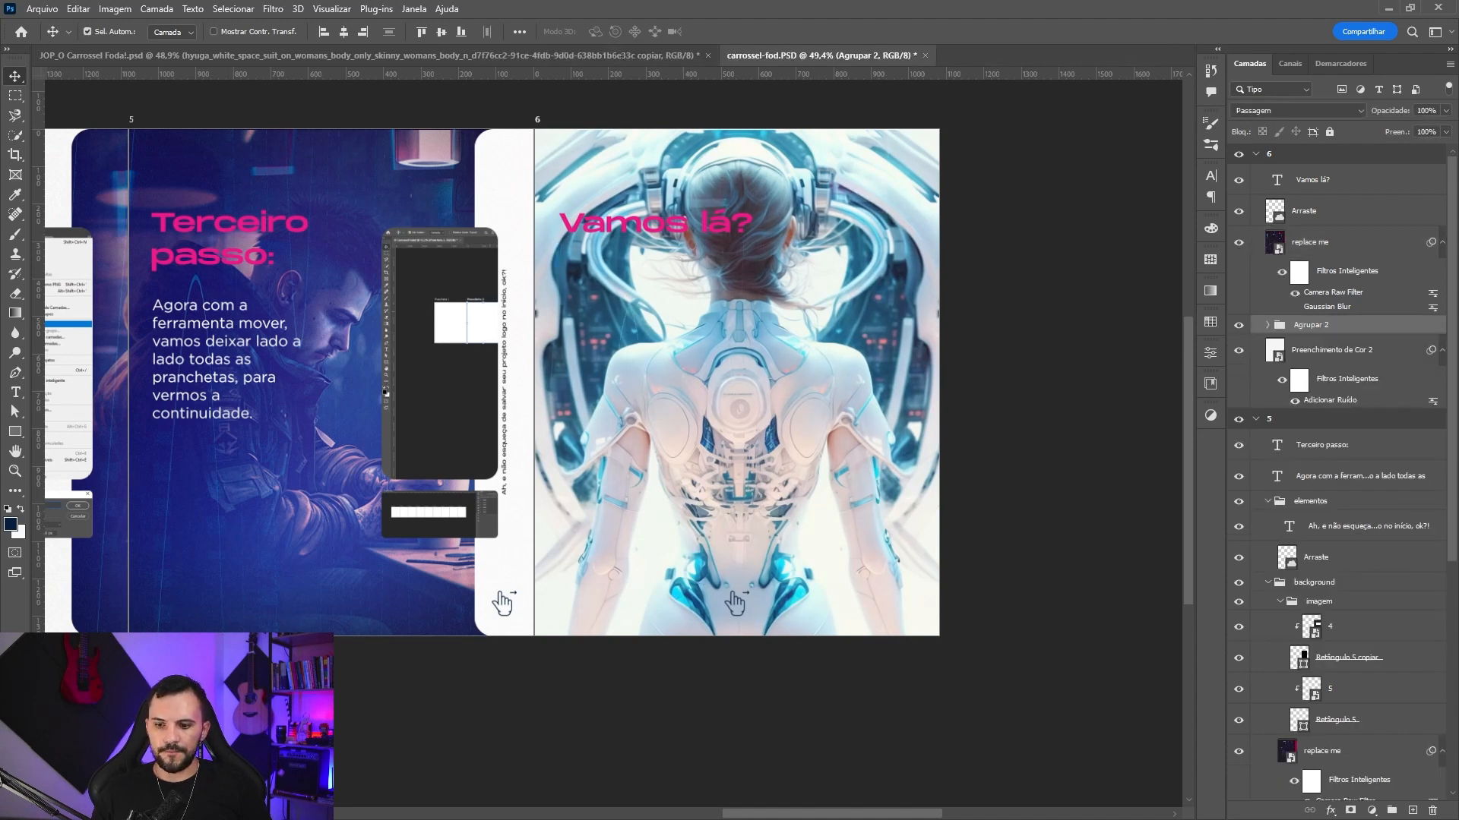
left_click(1349, 811)
- Paint black on the group's mask with an 800 px soft brush along the artboard's edges to fade the image into the white background
key("b")
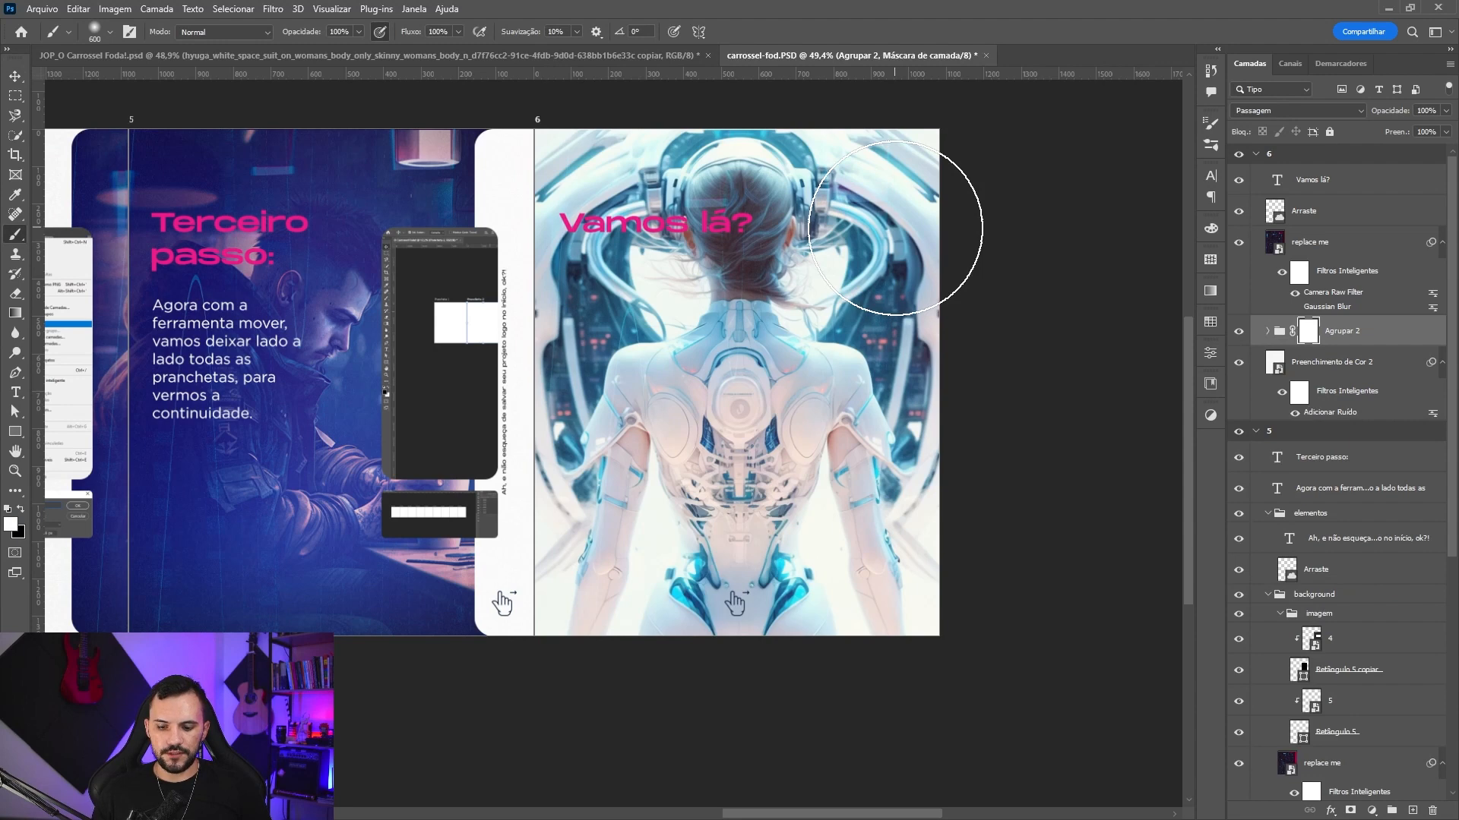
key("bracketright")
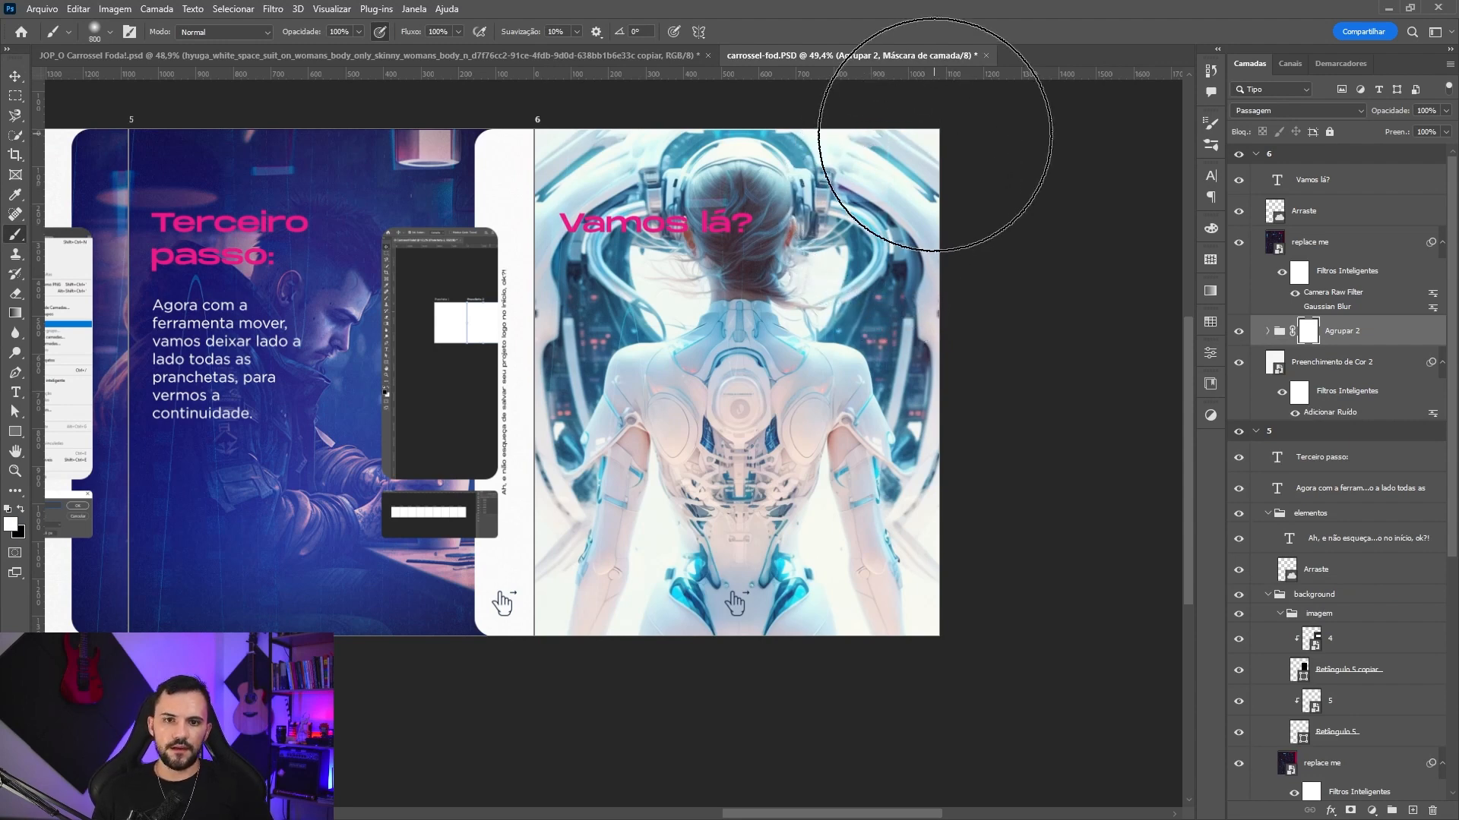
key("x")
left_click(942, 138)
scroll(782, 89, "up", 3)
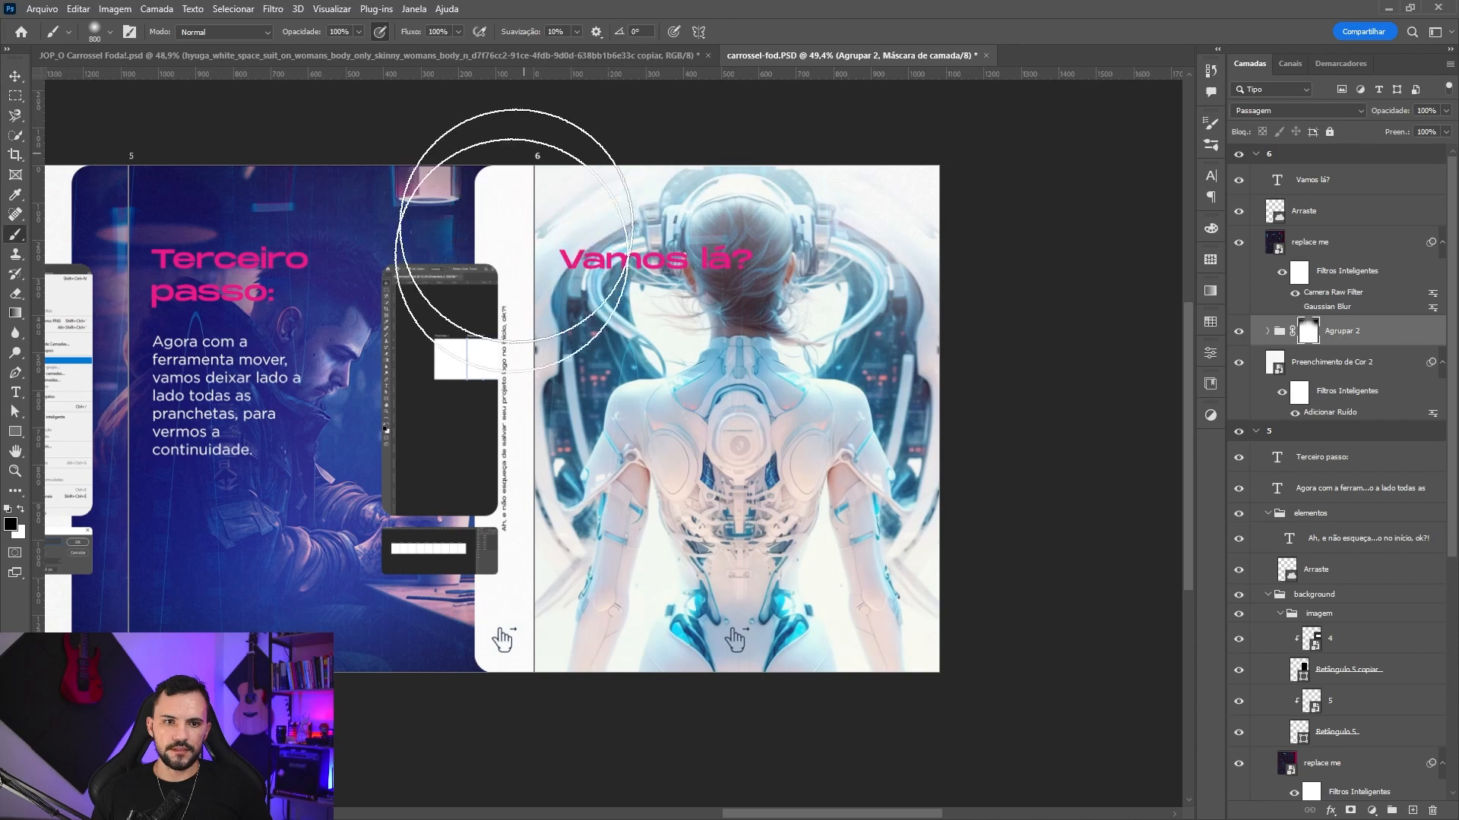
mouse_move(522, 705)
left_mouse_down()
mouse_move(575, 701)
mouse_move(667, 752)
mouse_move(805, 751)
mouse_move(702, 737)
mouse_move(885, 723)
left_mouse_up()
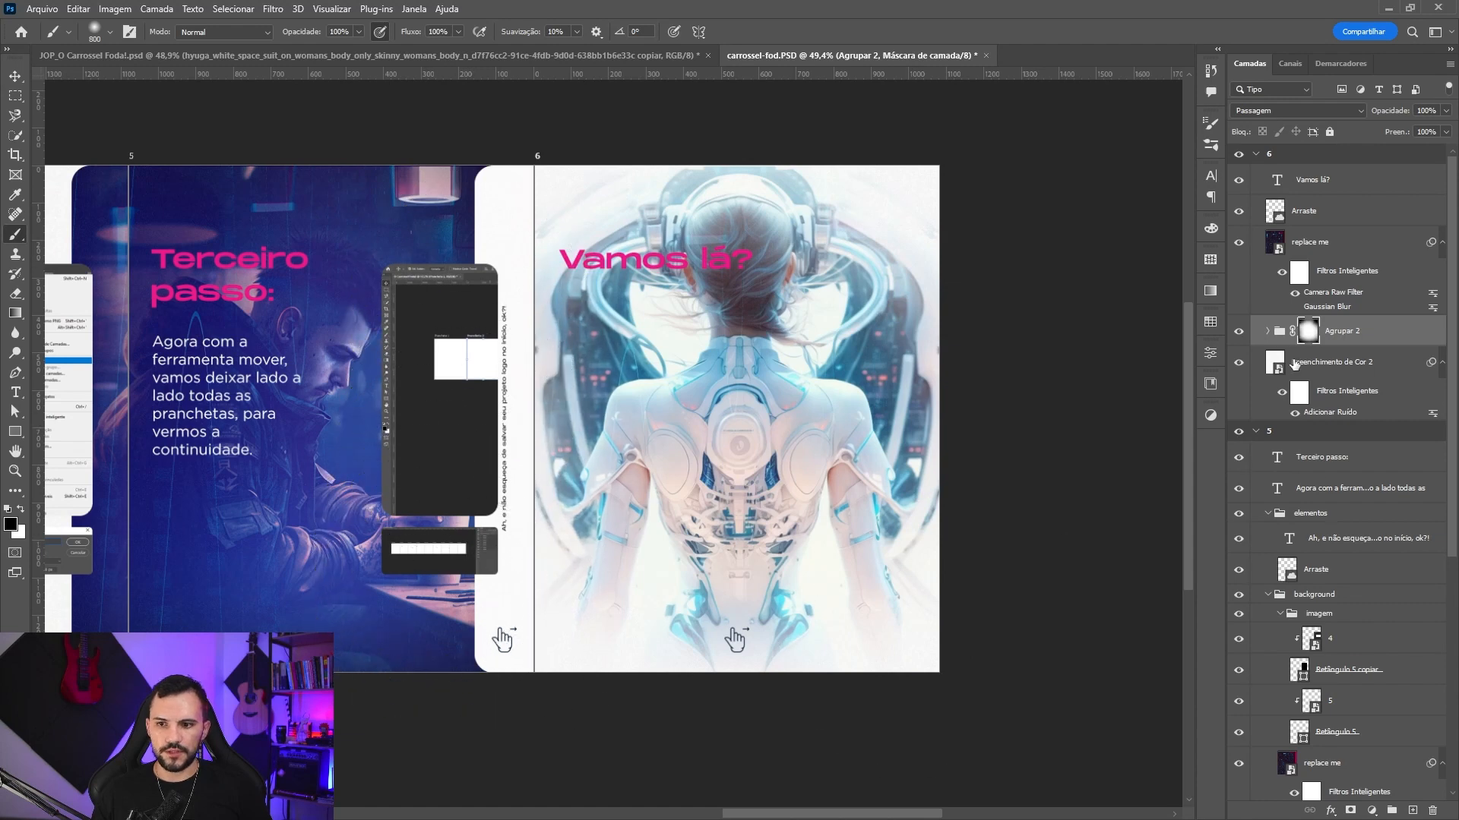
- Centre the "Vamos lá?" title horizontally on artboard 6 and replace its text with "Antes de avançar, deixe seu like!" in black at 36 pt
key("v")
key("v")
left_click(663, 270)
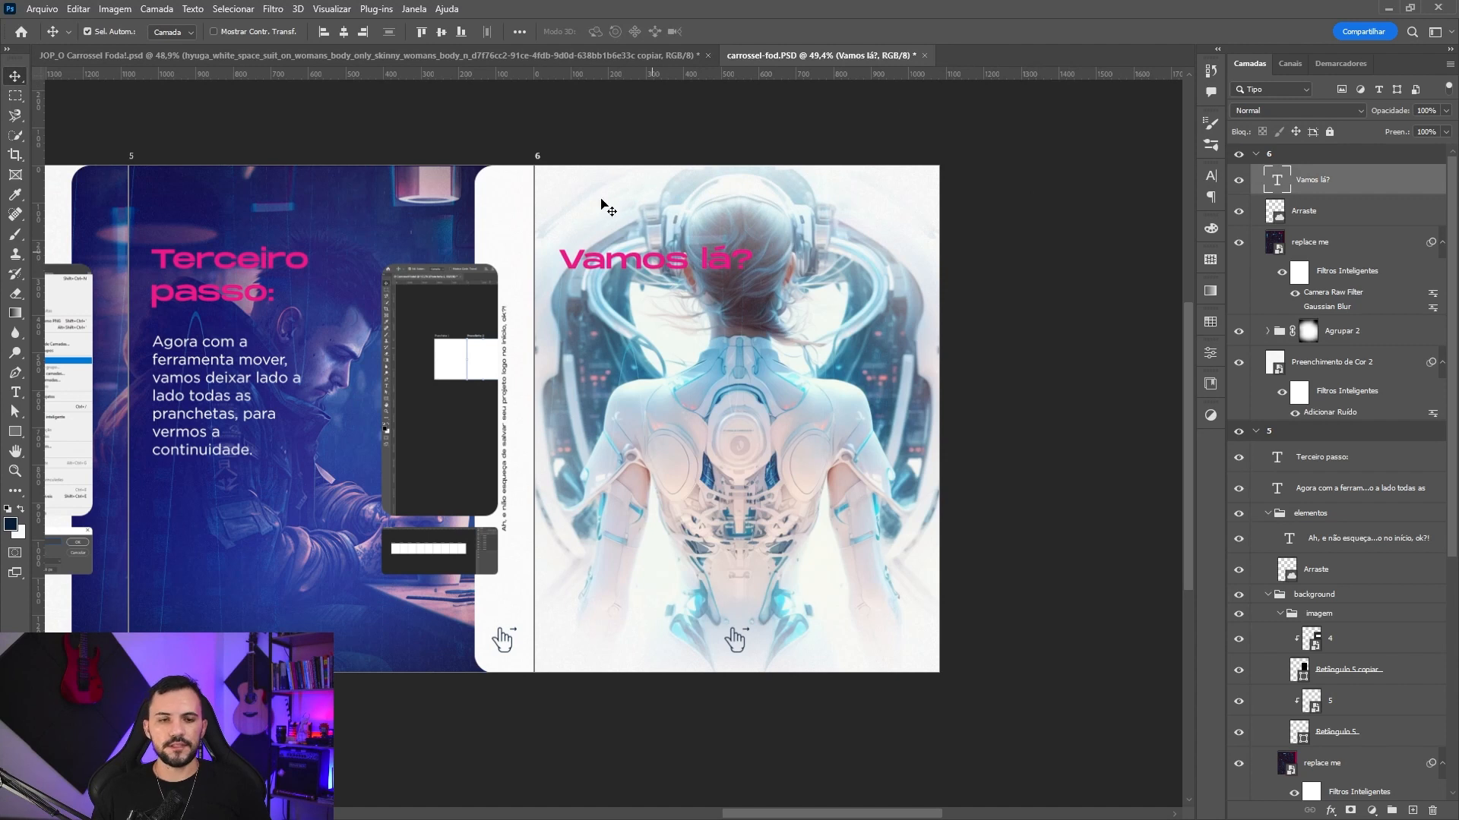
left_click(343, 32)
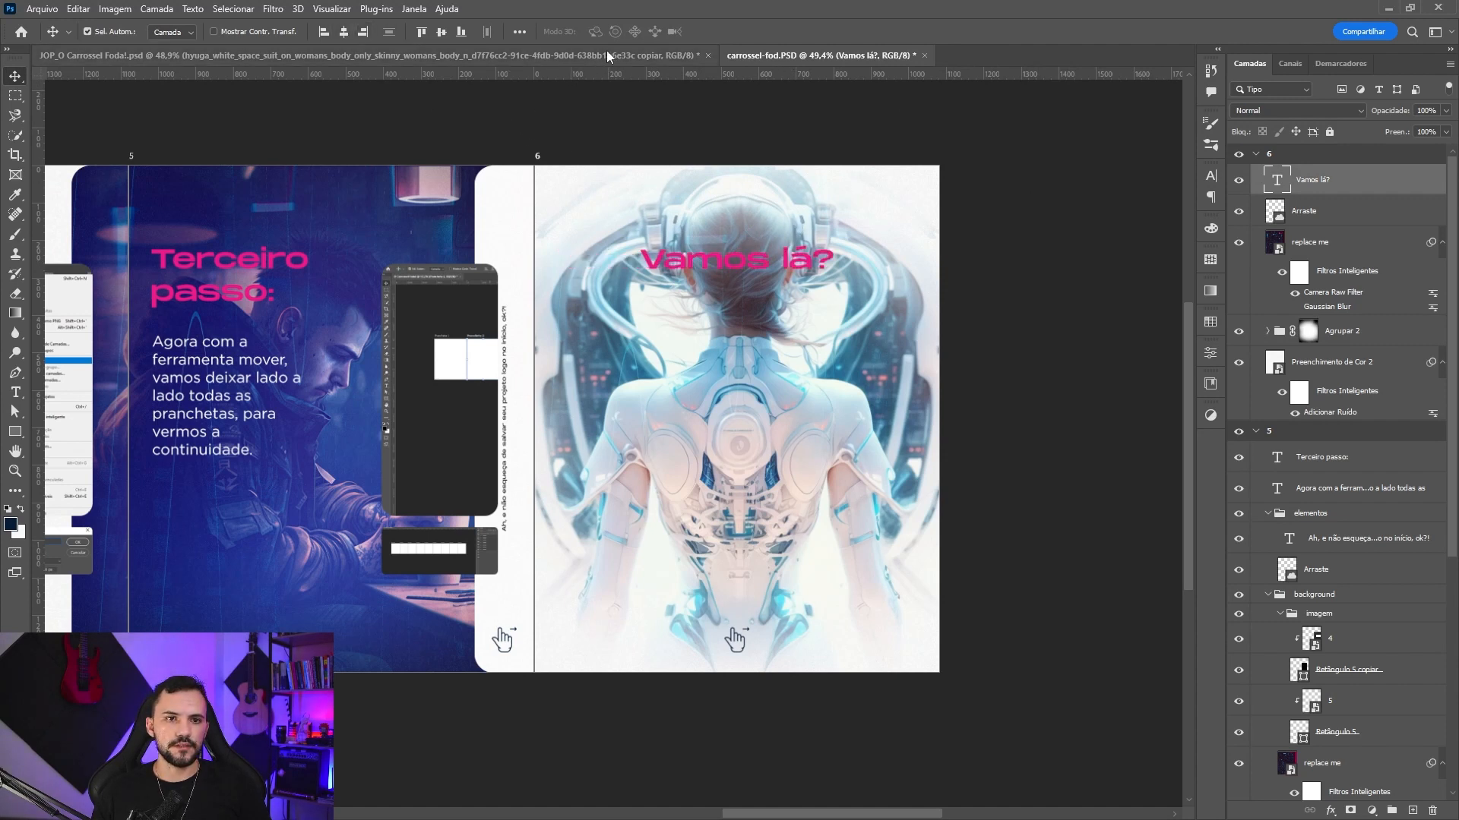
key("t")
left_click(752, 259)
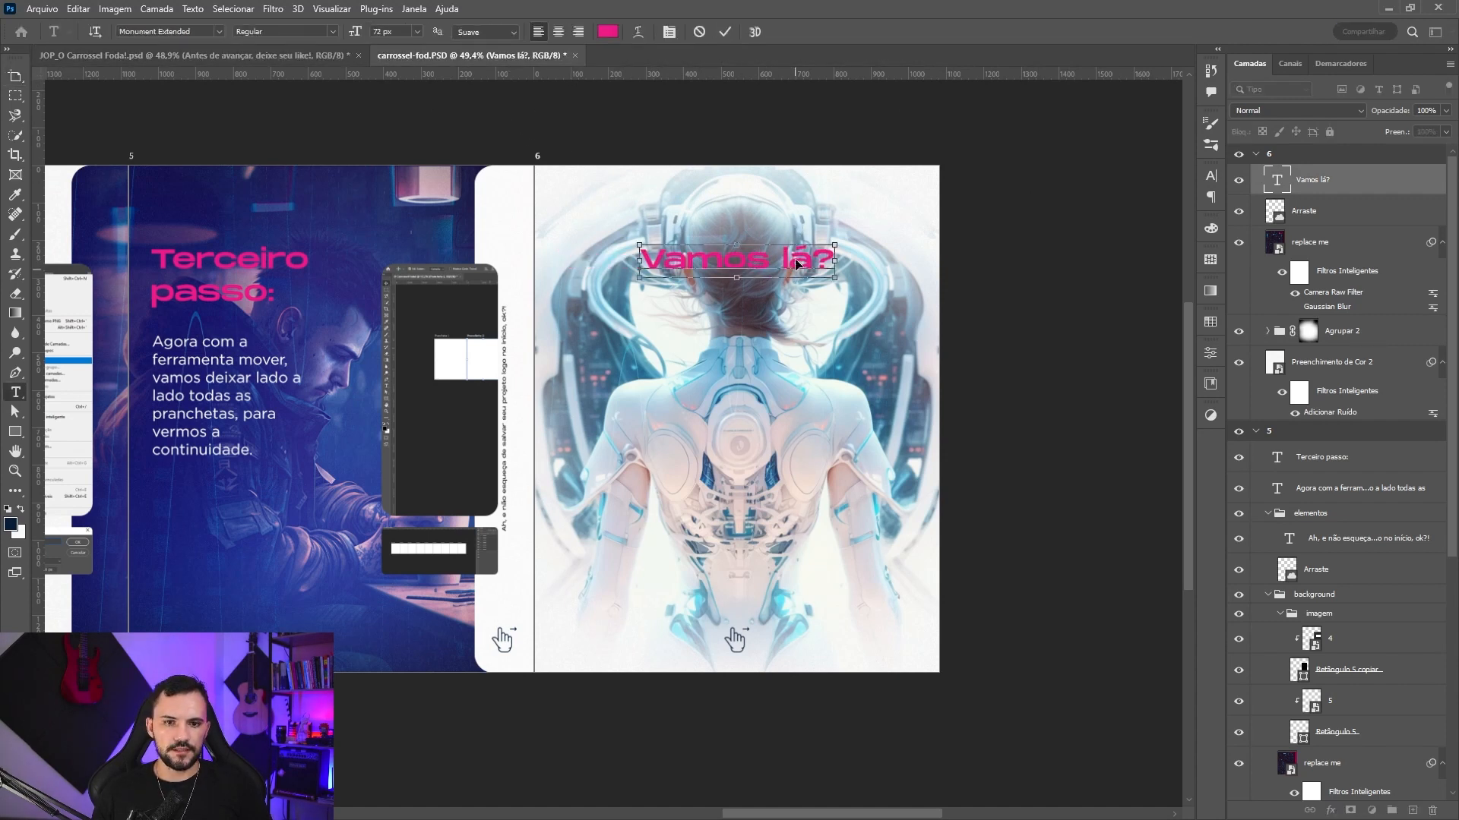
key("ctrl+a")
type("Antes de avançar, deixe seu like!")
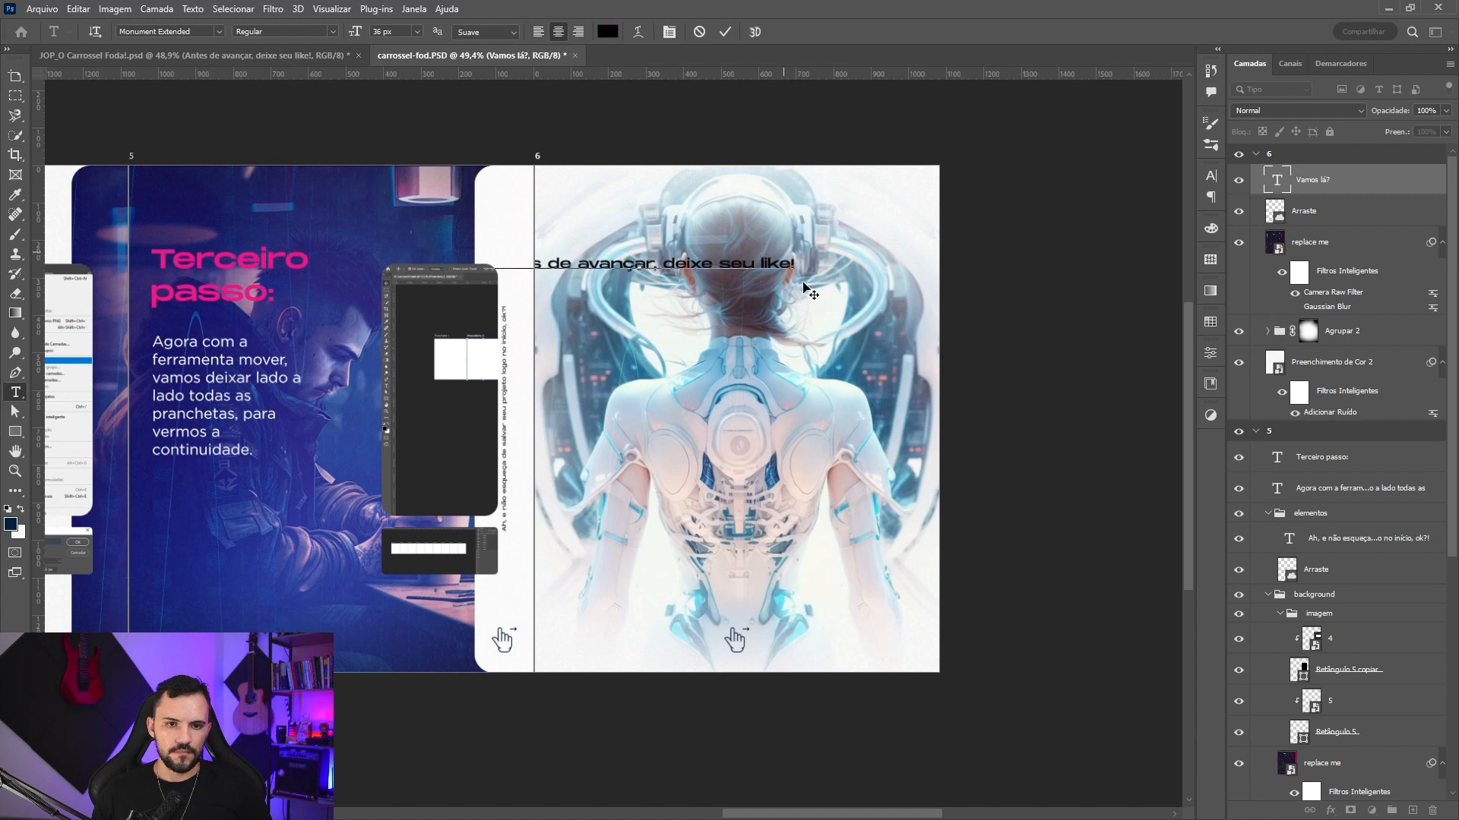
left_click(724, 32)
- Centre the new heading near the top of artboard 6 and paste the tic-tac-toe graphic with hearts and speech bubbles below it
key("v")
key("shift+v")
left_click(344, 32)
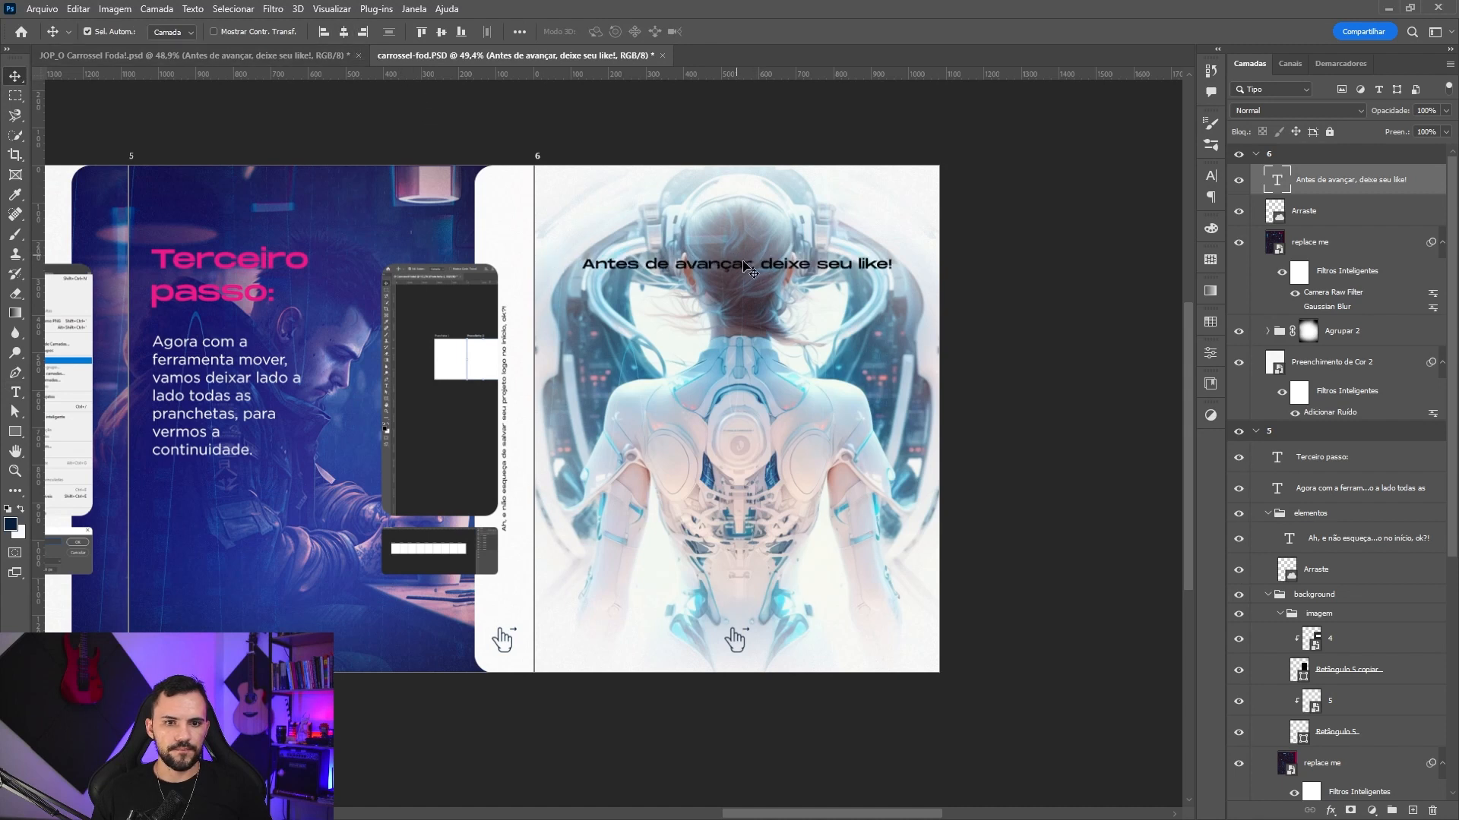
left_click_drag(792, 269, 793, 226)
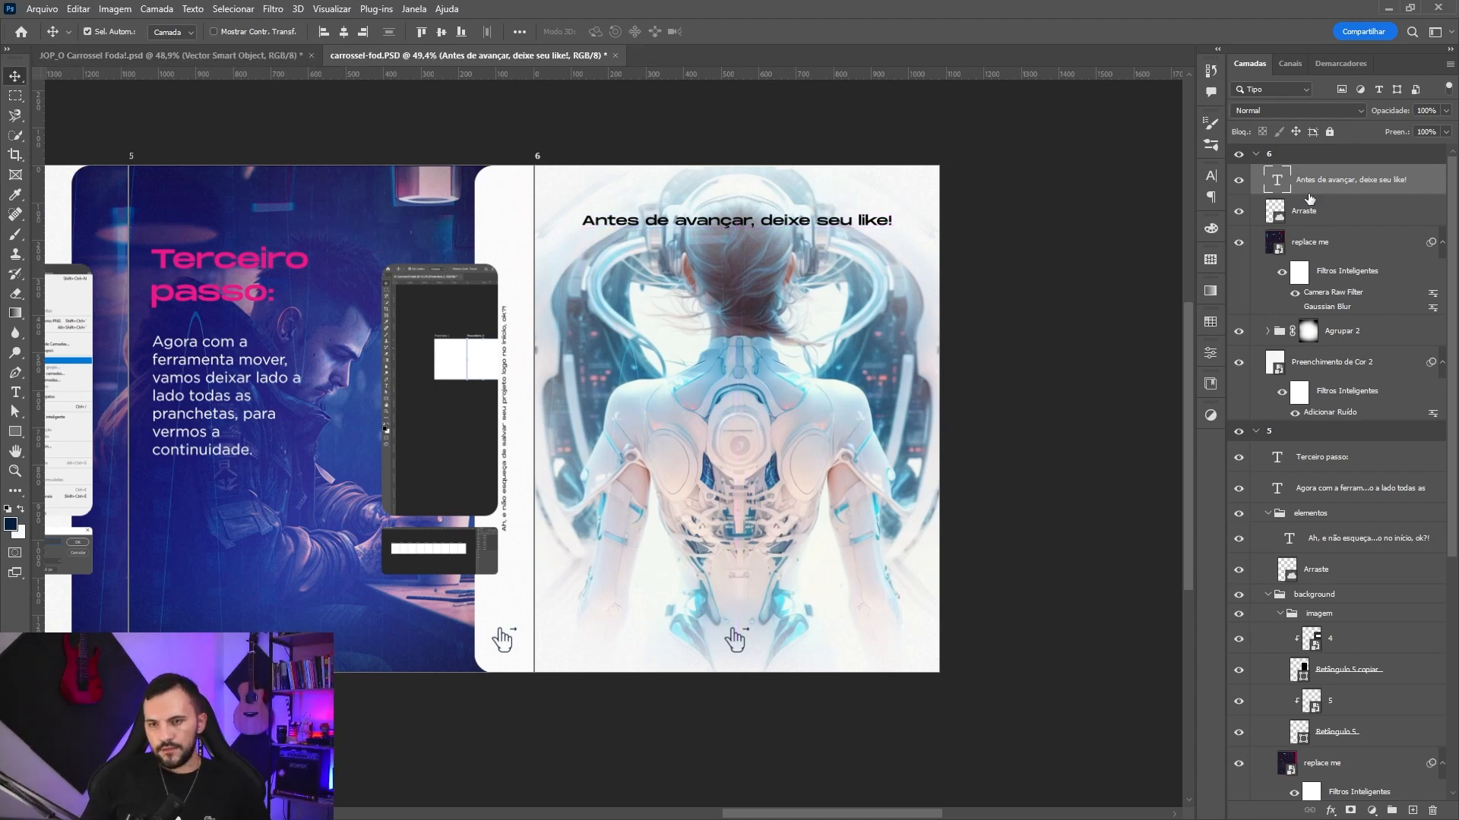
key("ctrl+v")
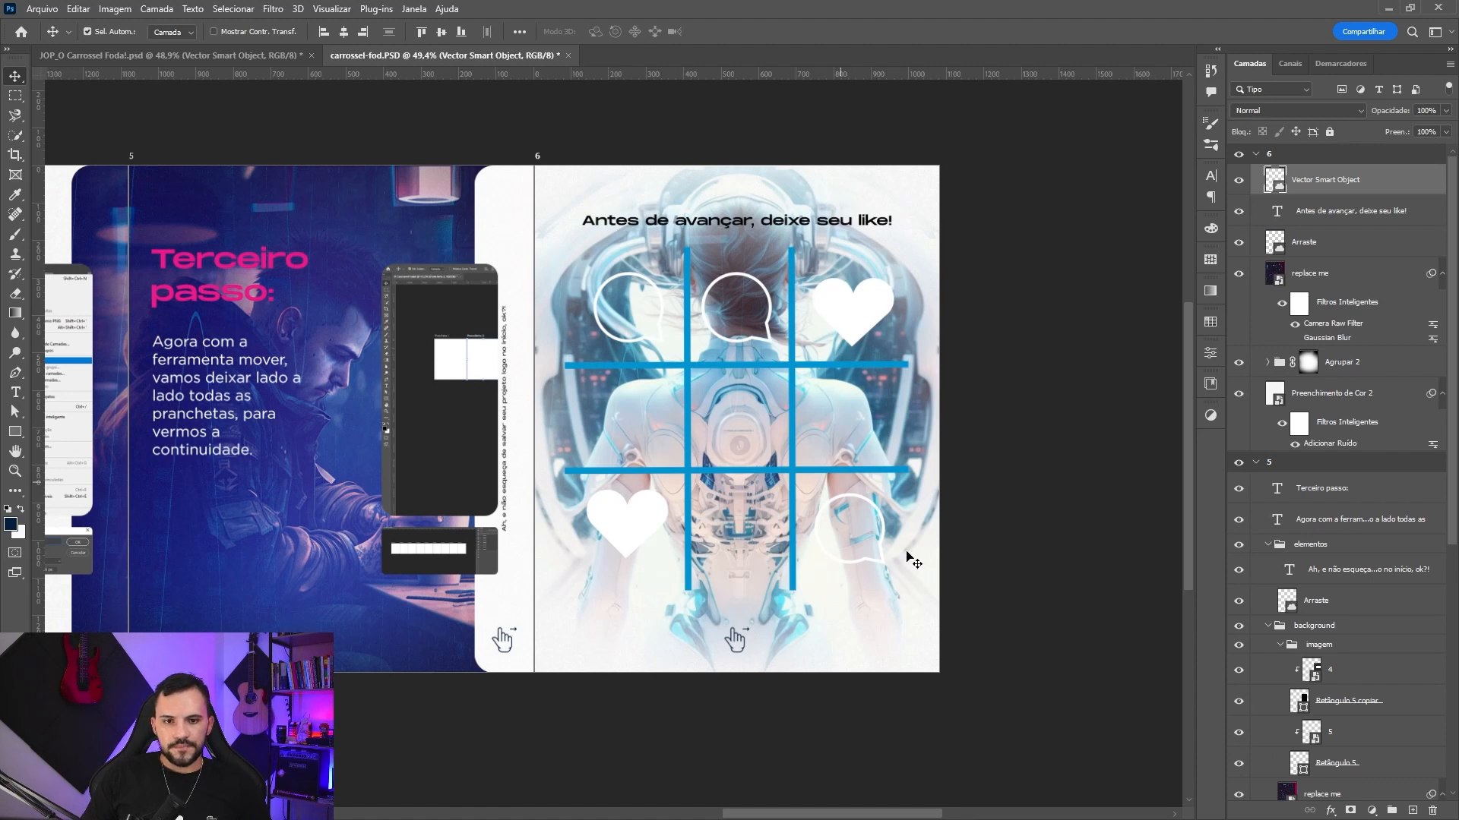
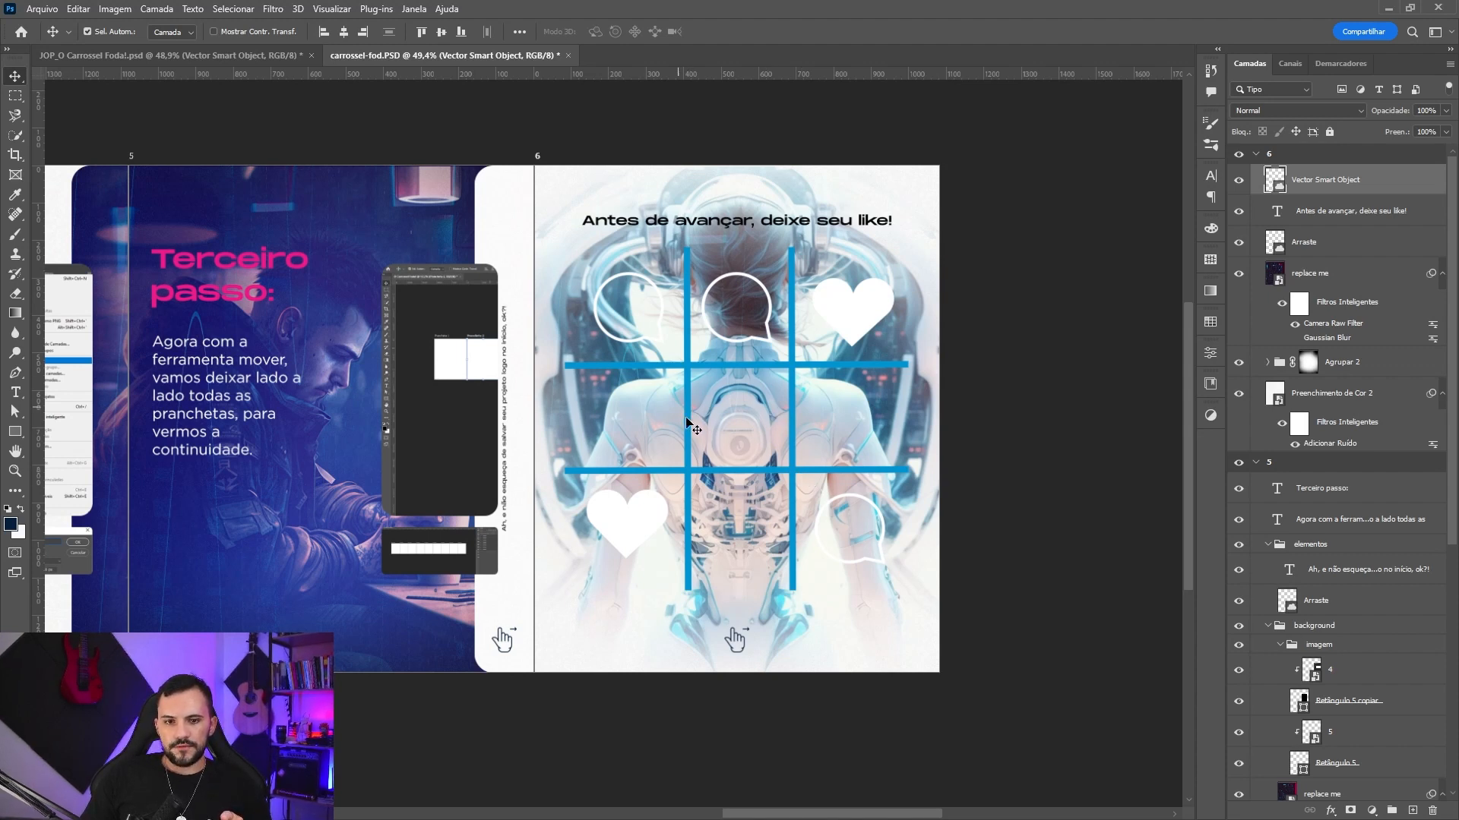
- Copy the pink colour code eb1986 from the "Terceiro passo:" title, leaving the title unchanged
double_click(232, 292)
left_click(611, 34)
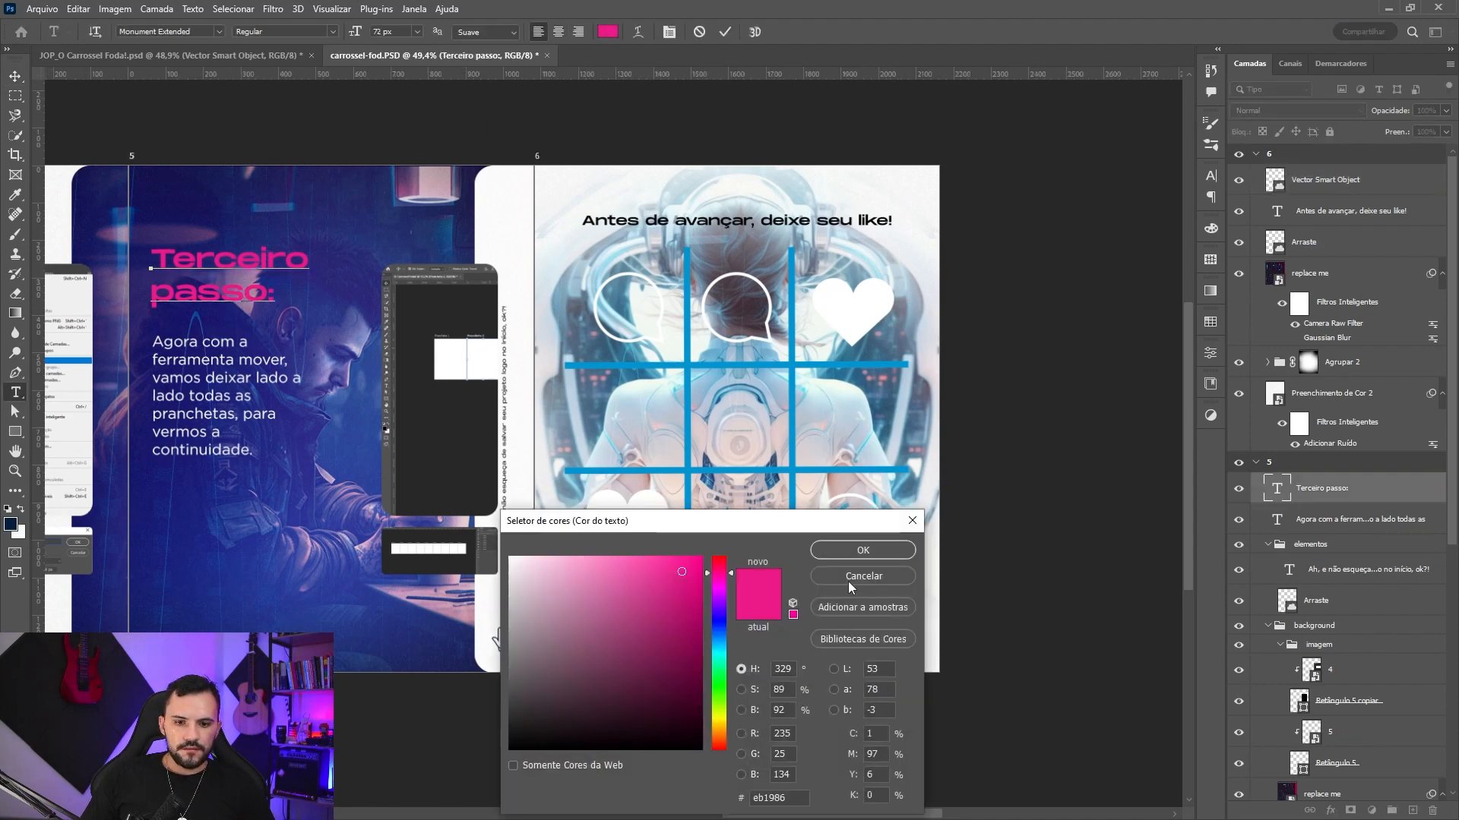
left_click(771, 798)
key("ctrl+c")
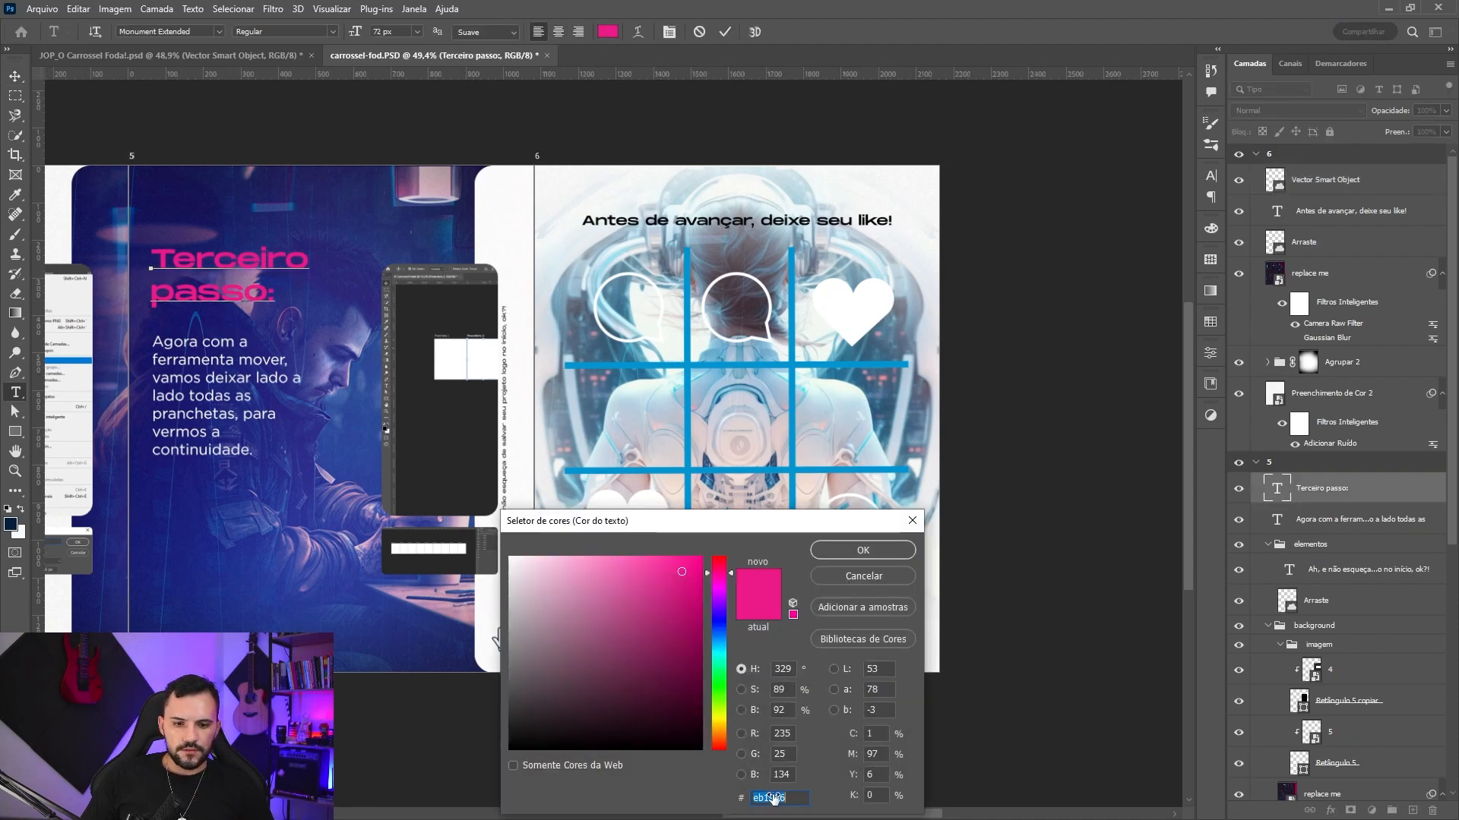
left_click(854, 581)
key("ctrl+Return")
key("v")
- Recolour the tic-tac-toe graphic on artboard 6 with a solid colour fill of eb1986 clipped to its layer
left_click(839, 326)
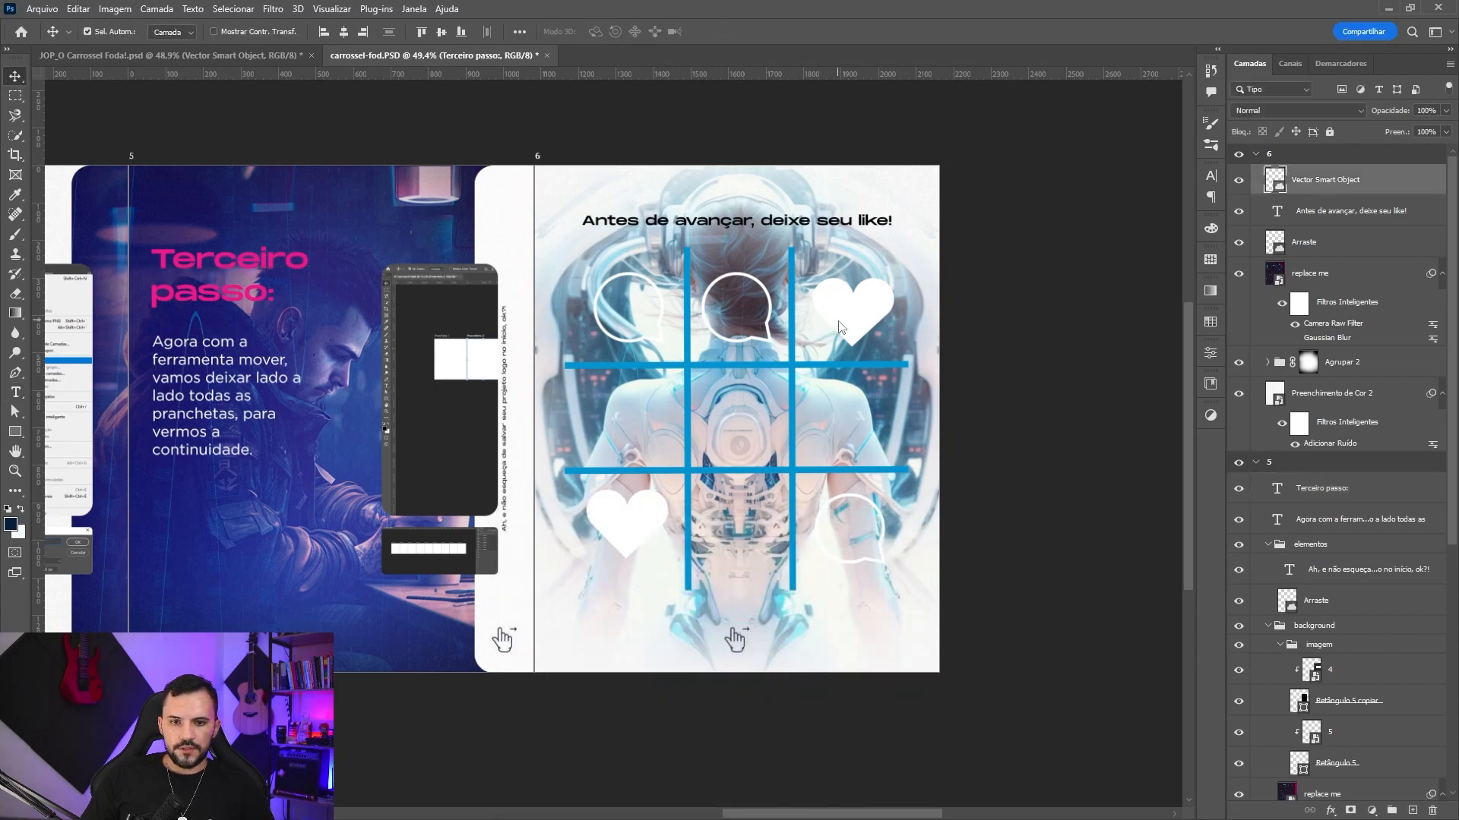
left_click(1372, 811)
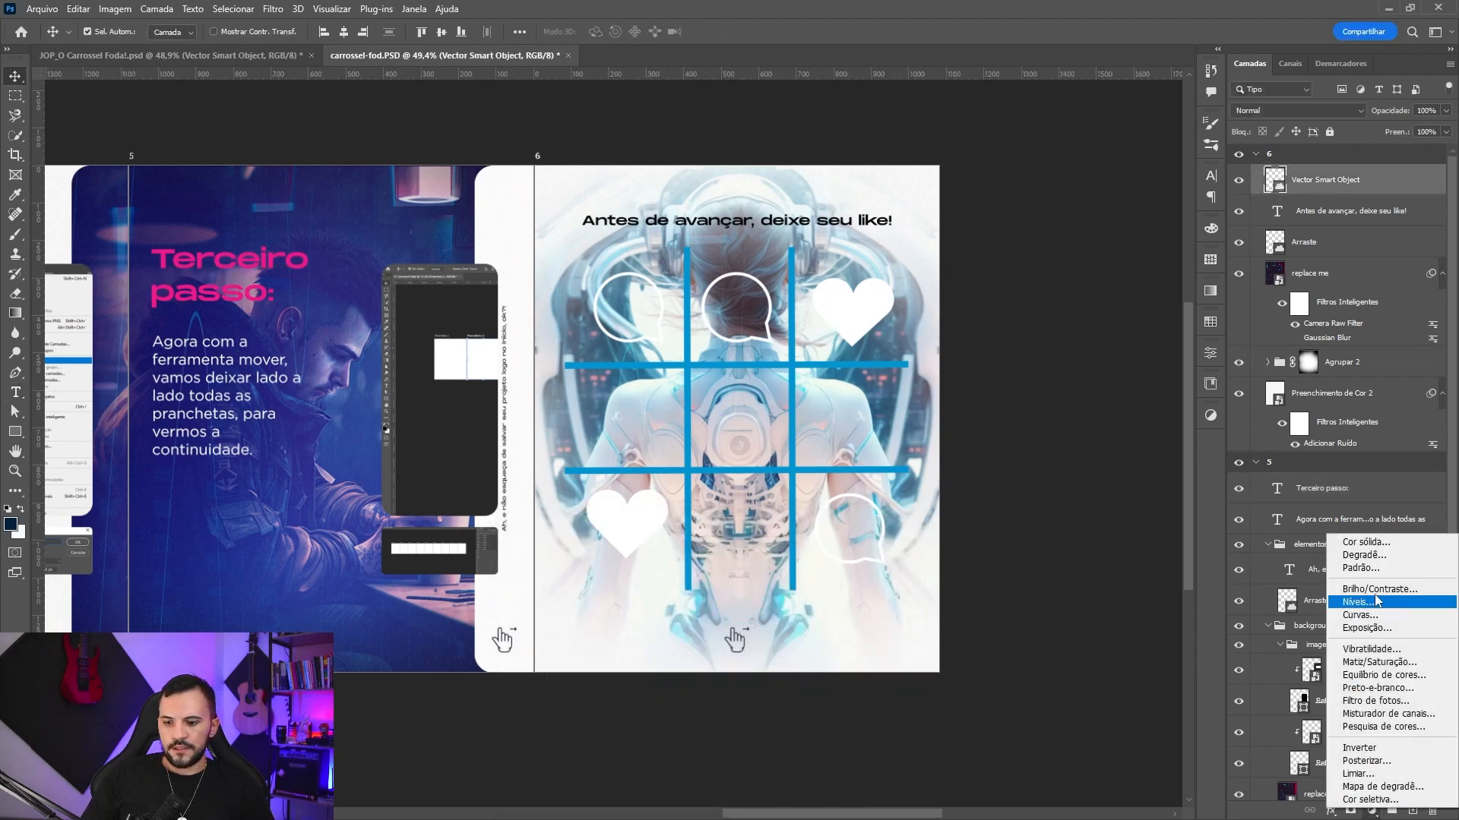
left_click(1378, 545)
key("ctrl+v")
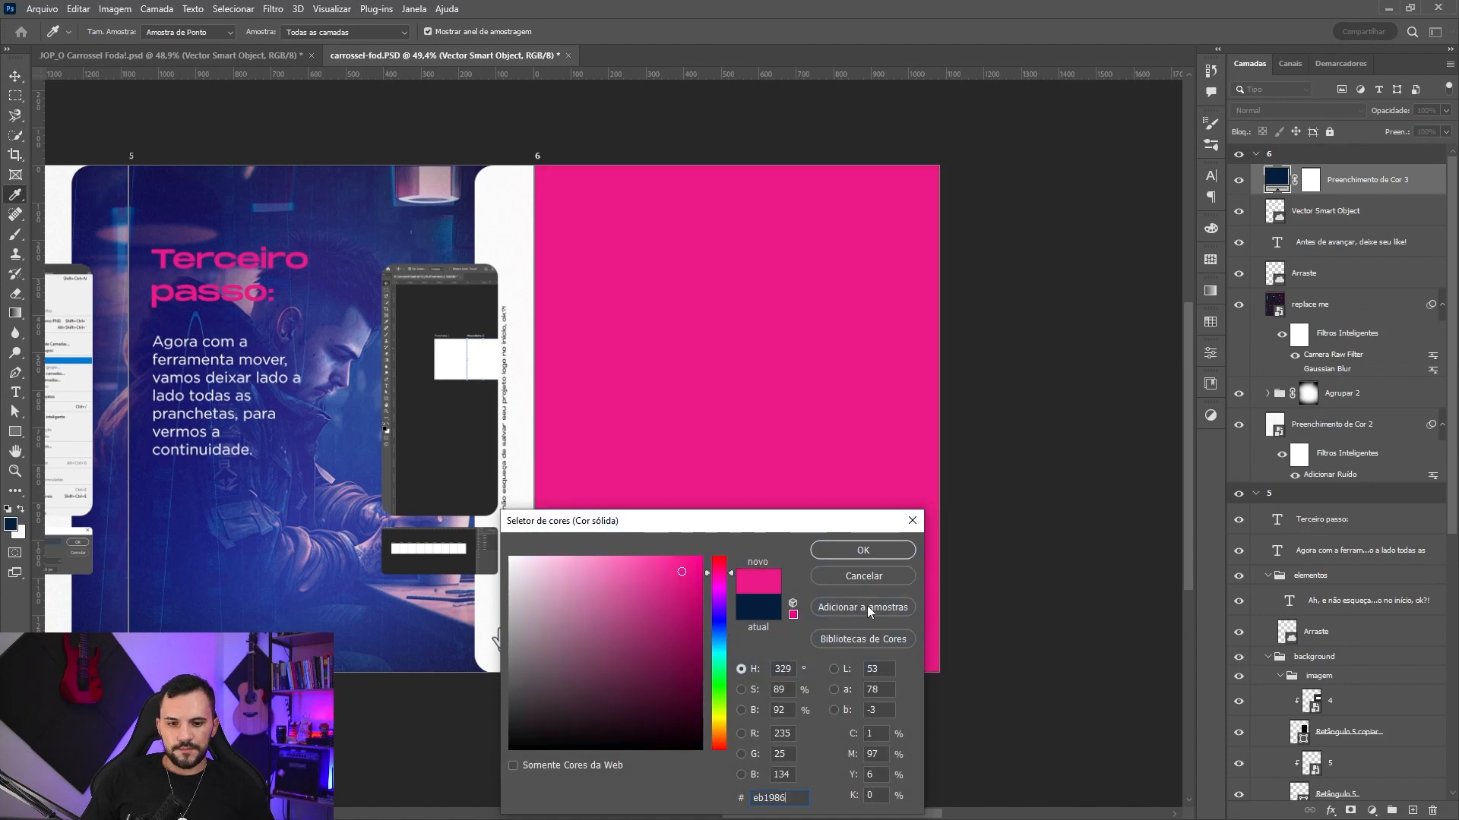
left_click(863, 551)
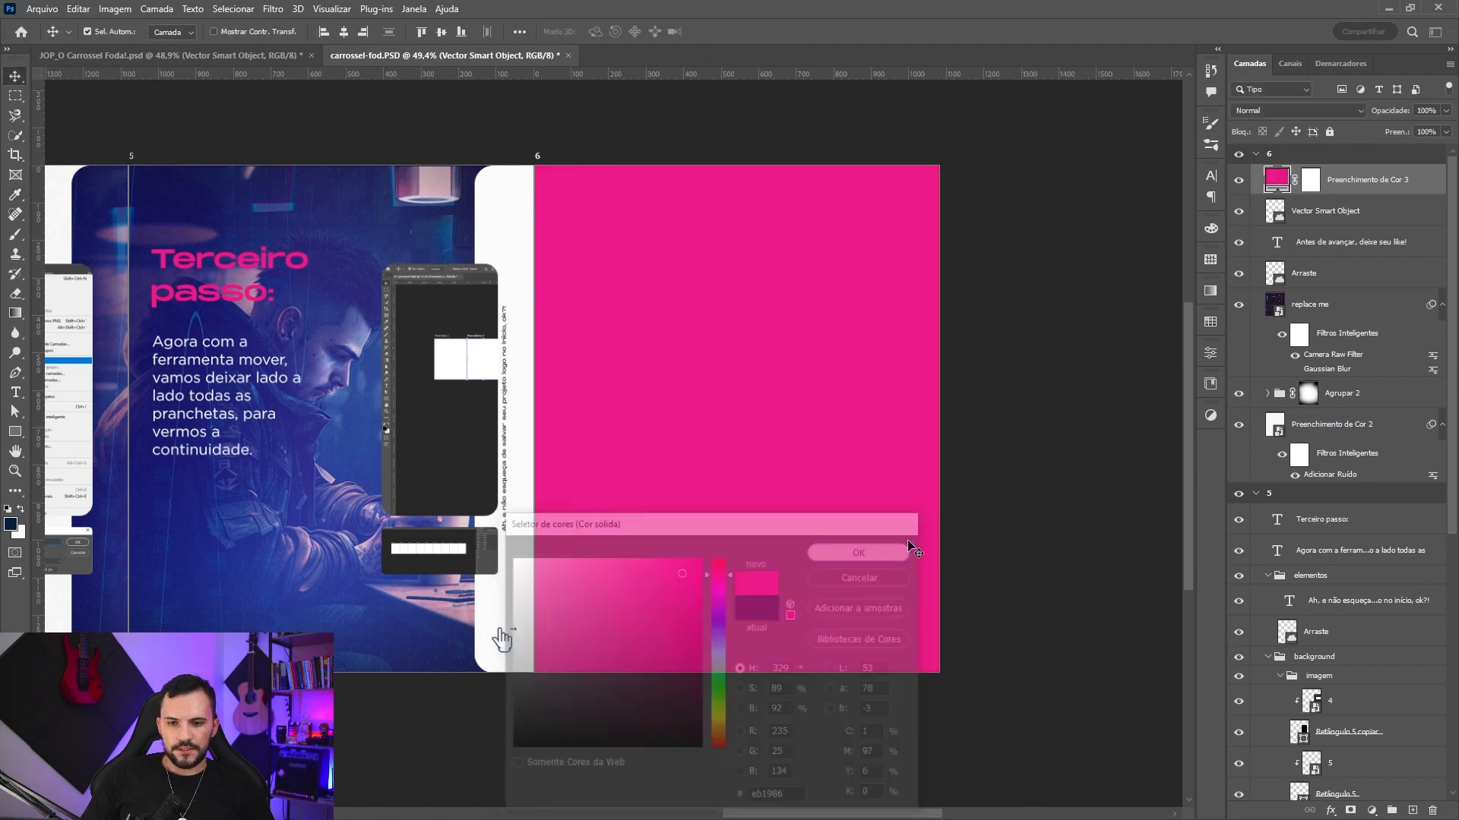
left_click(1278, 191, "alt")
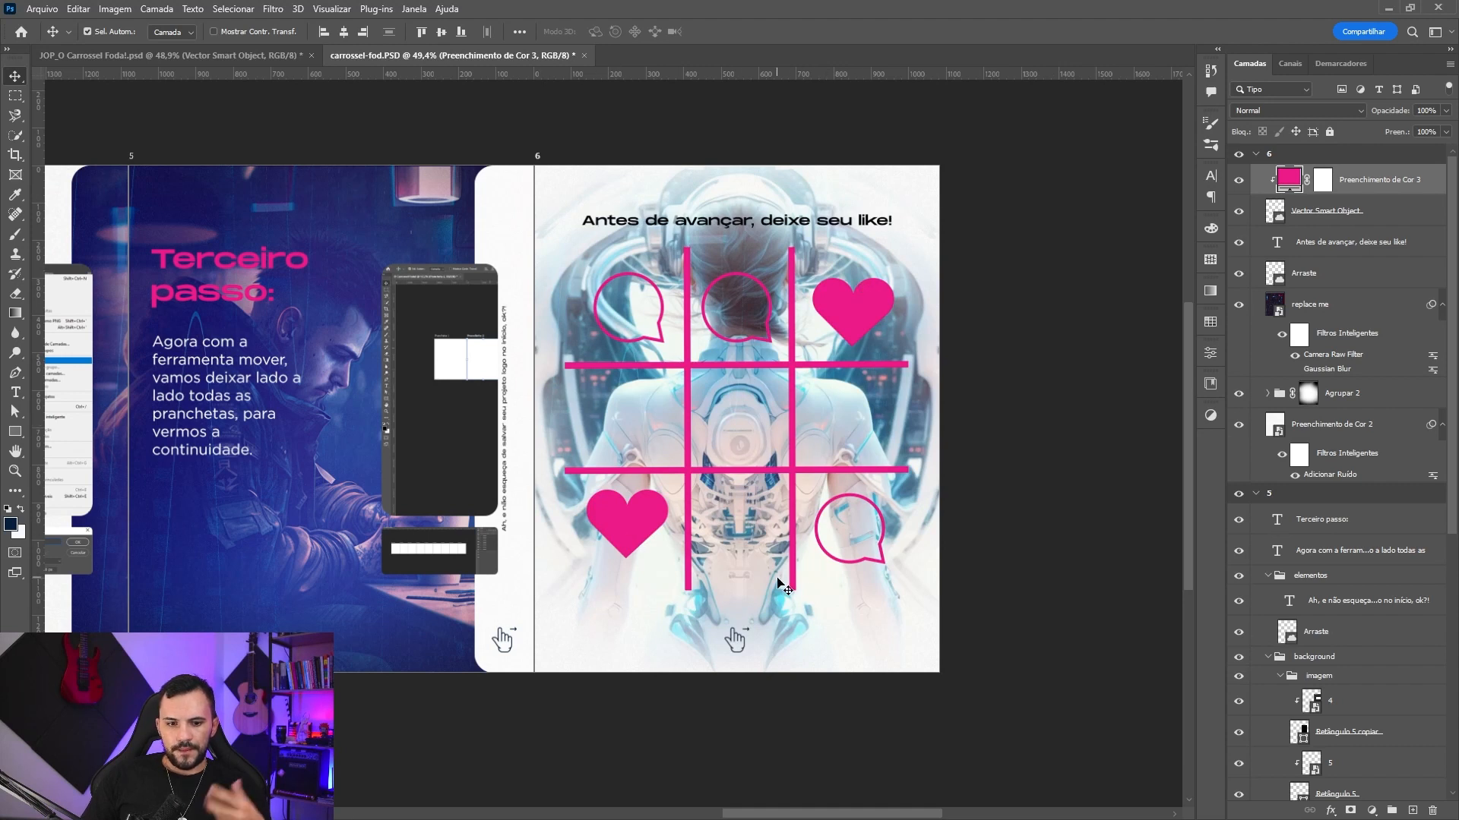
- Paint black on the cyborg image group's mask with the 800 px soft brush to fade the top of artboard 6 further
left_click(825, 196)
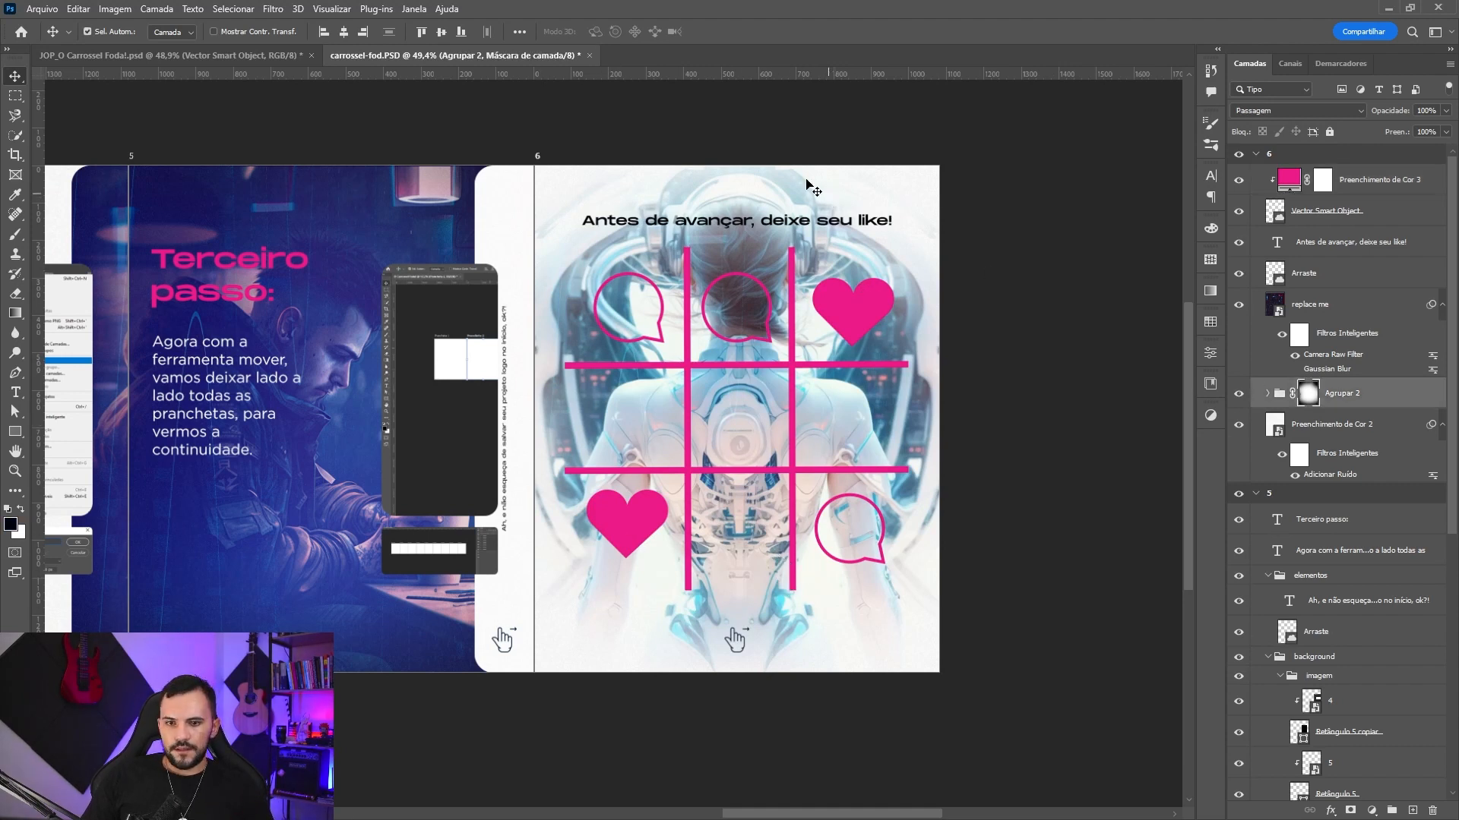
key("b")
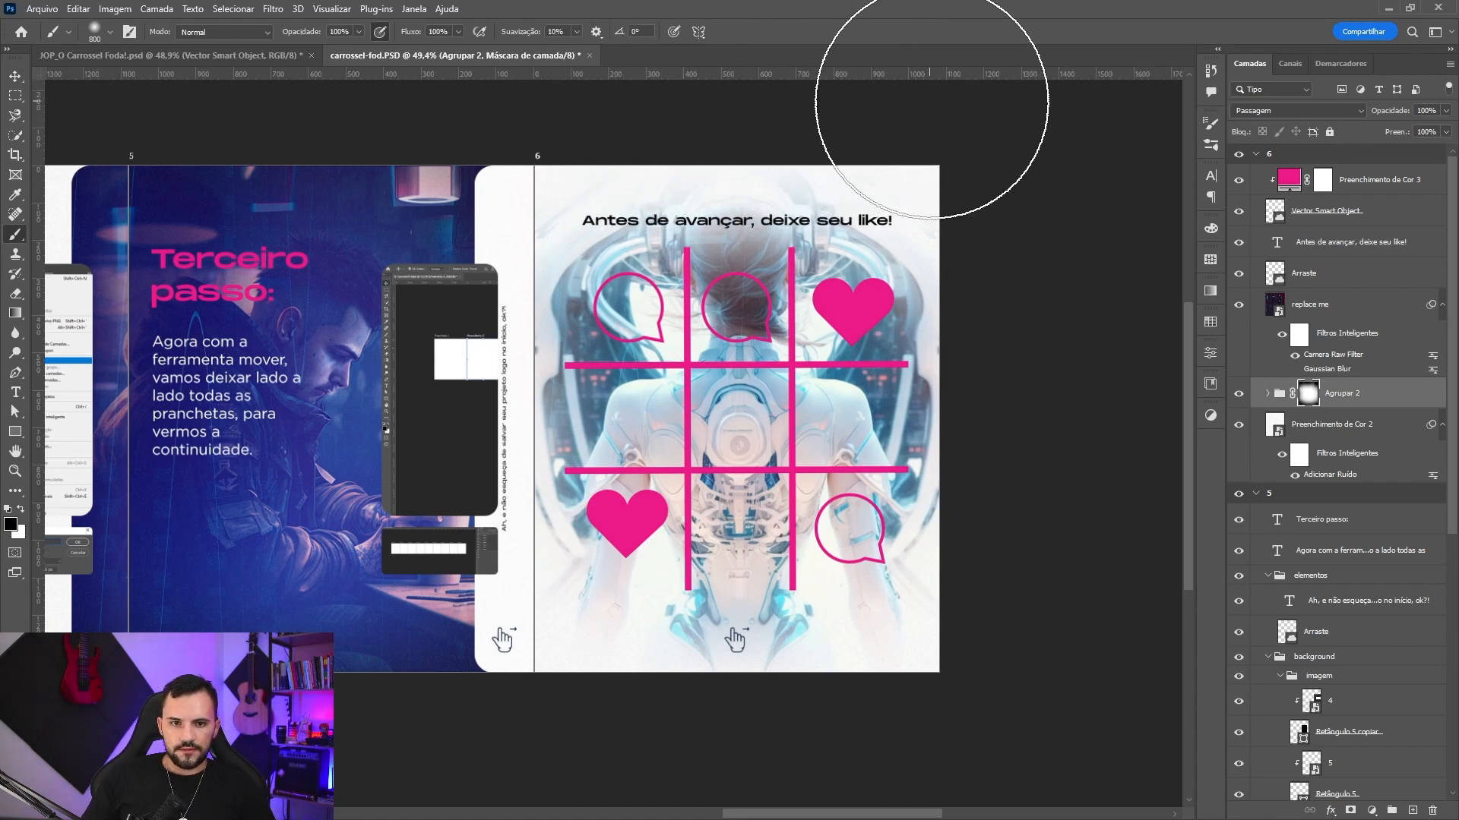
key("v")
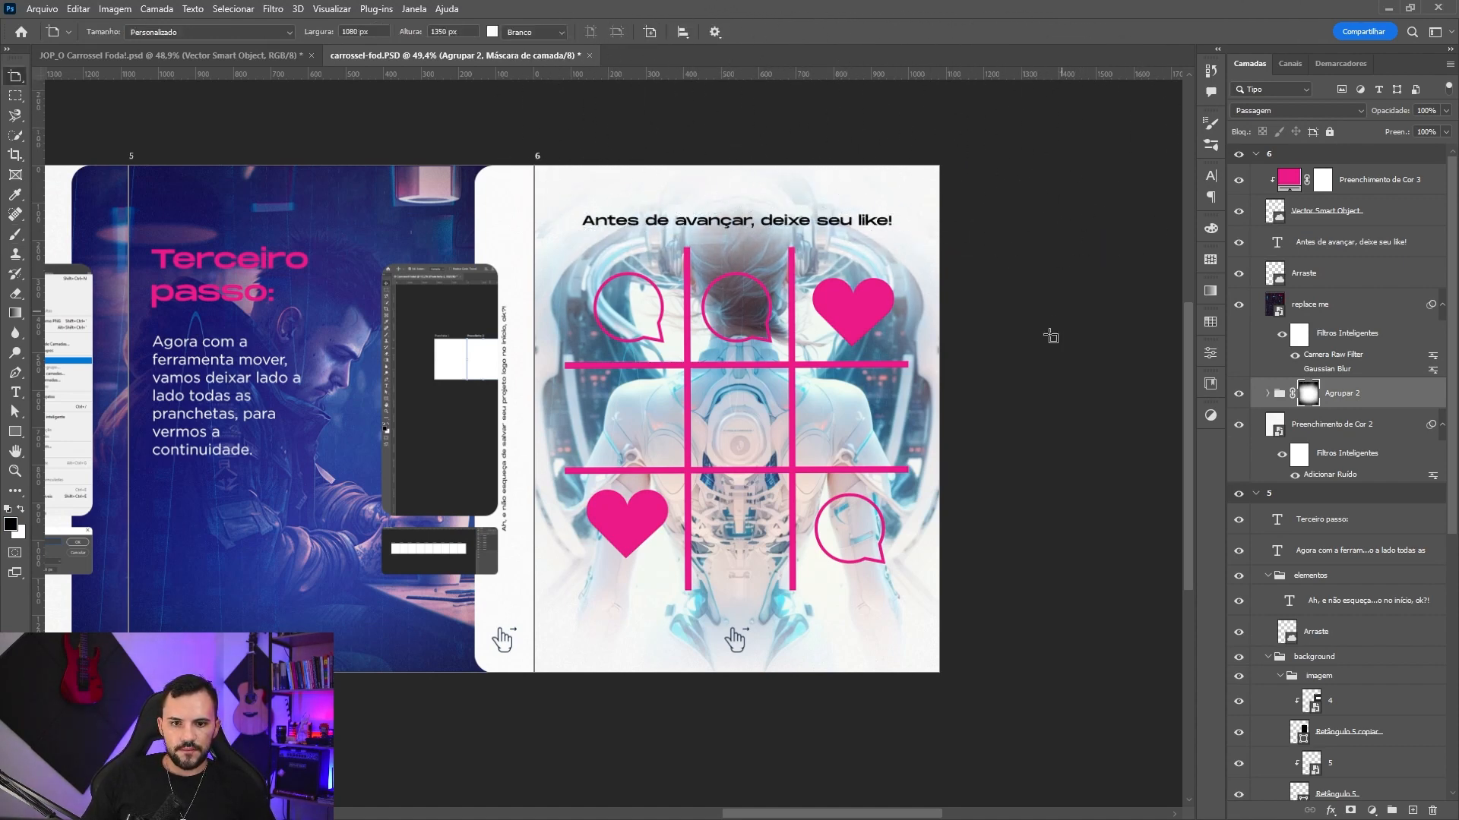
scroll(942, 435, "down", 2)
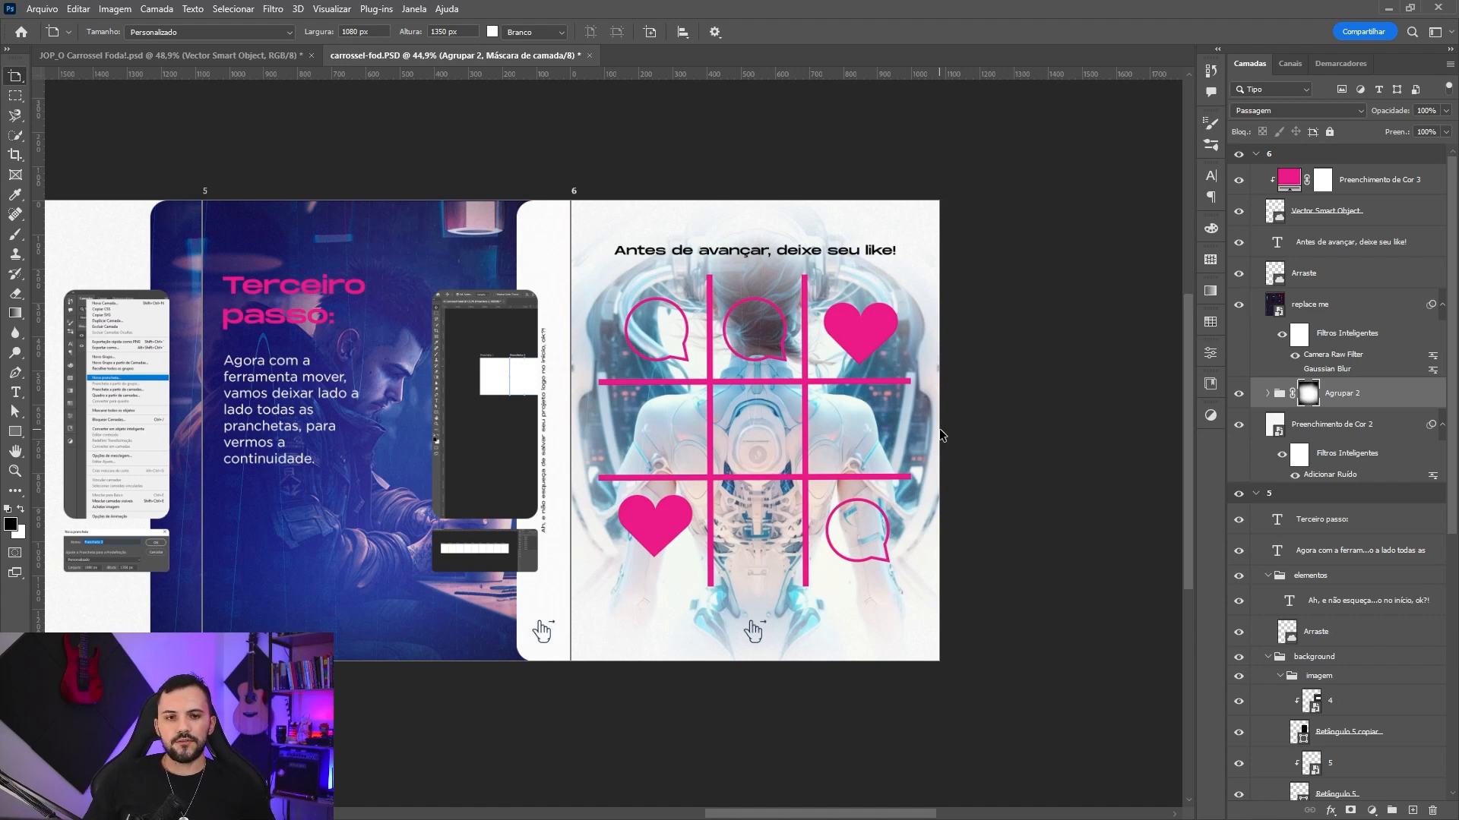
key("v")
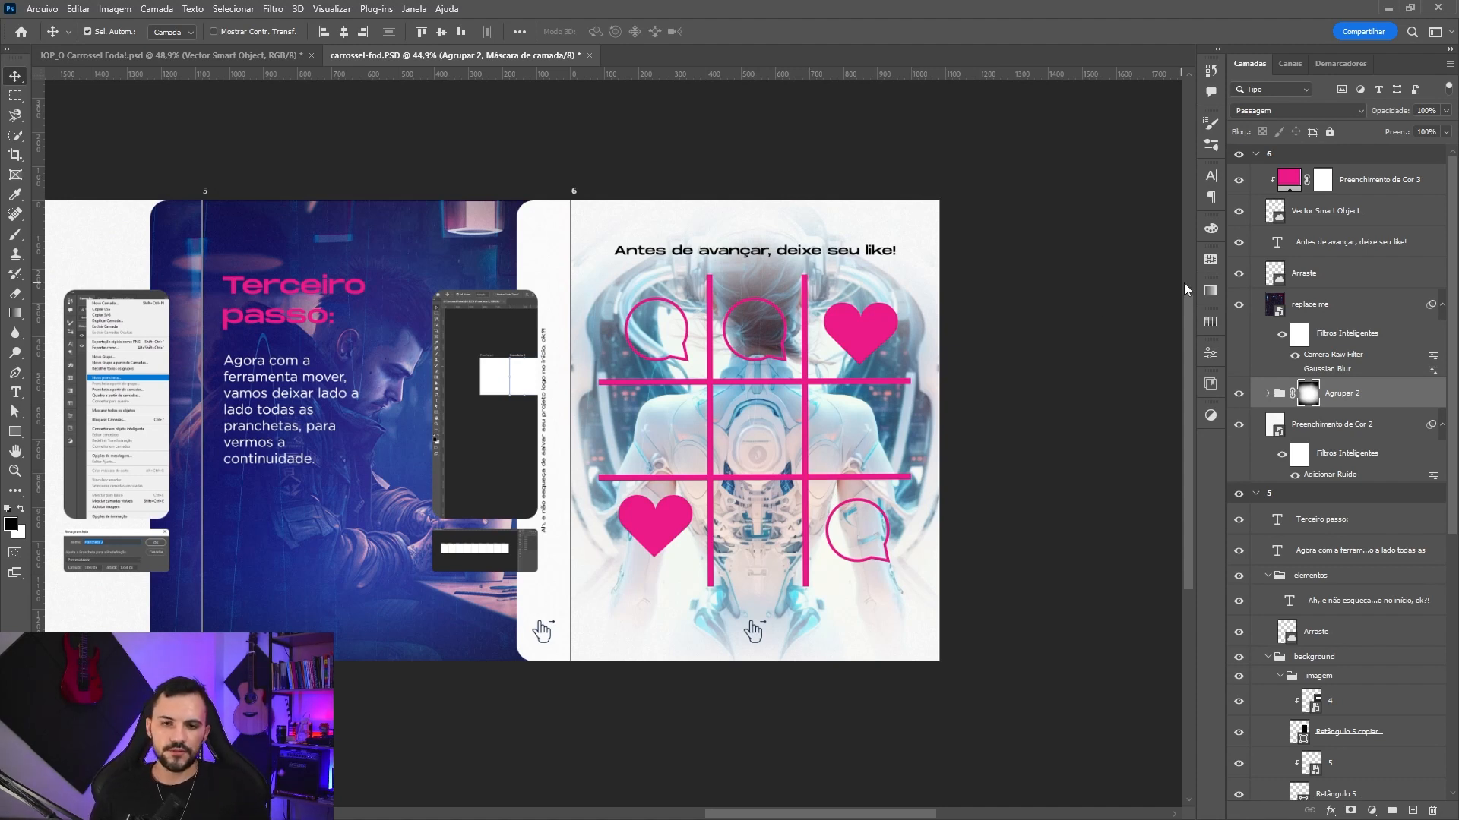
- Set the tic-tac-toe graphic's opacity to 90%, compare artboard 6 with it hidden and shown, and deselect it
left_click(1361, 217)
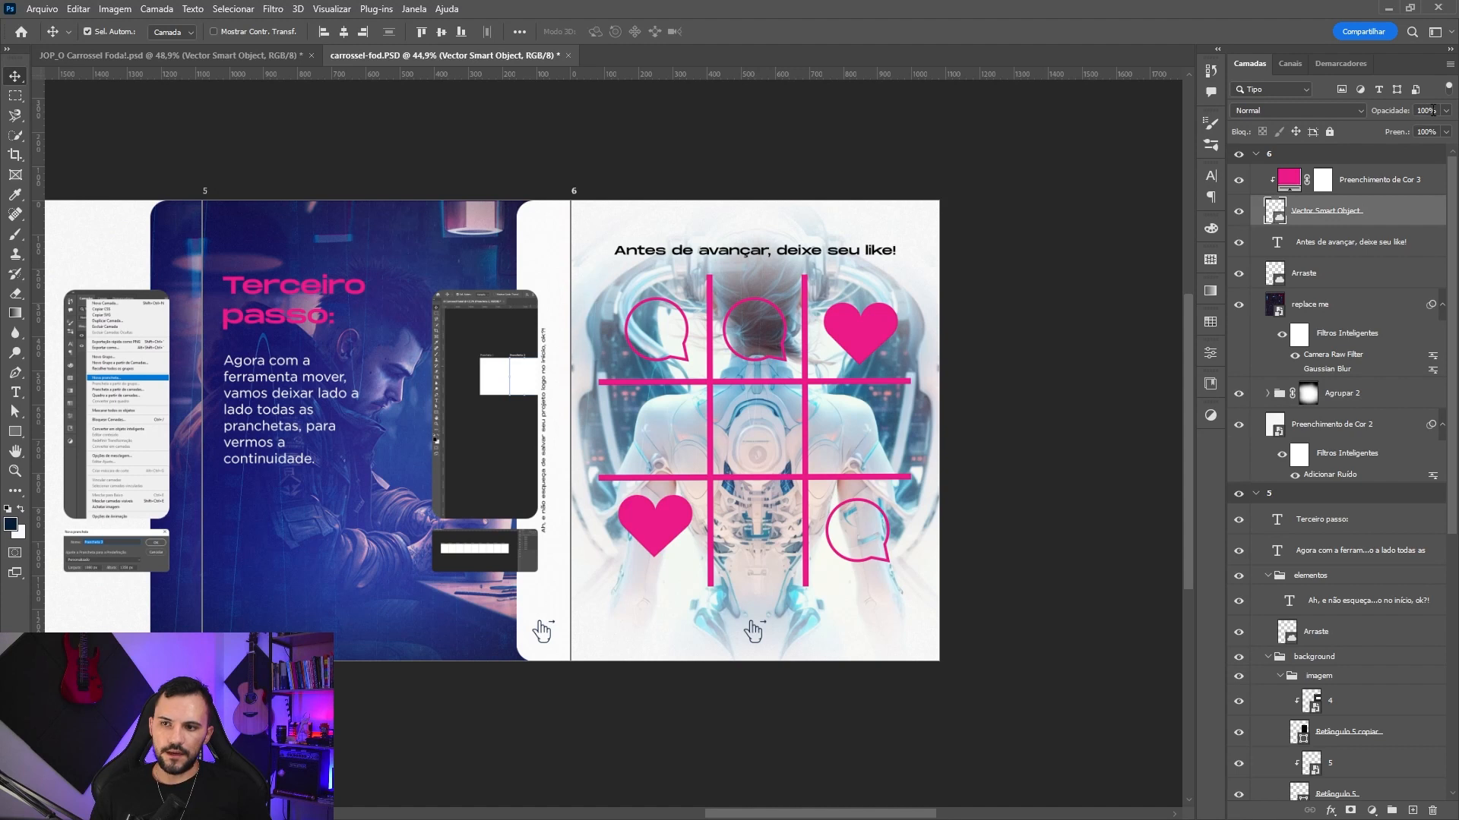
type("90")
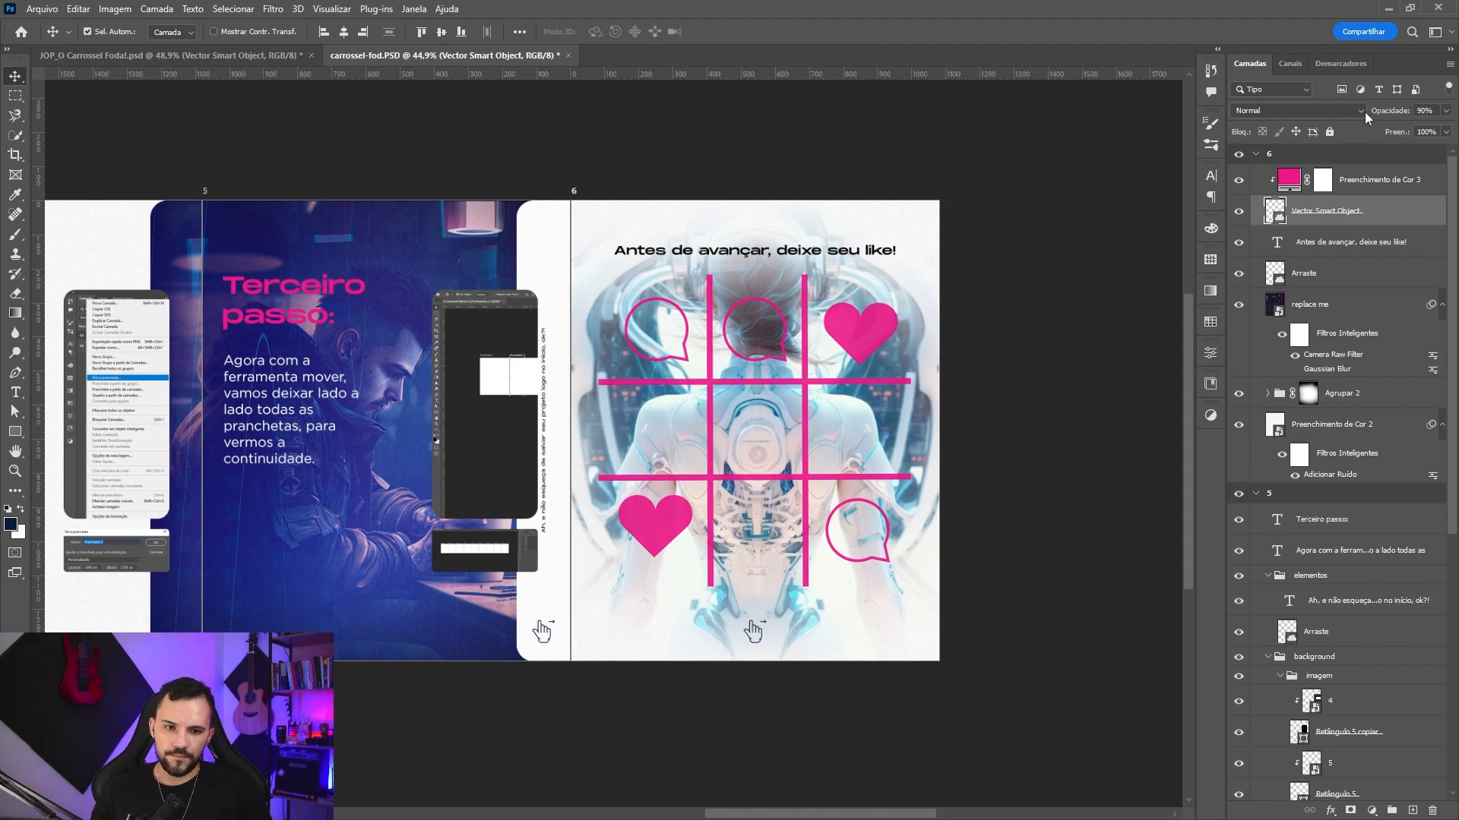
left_click(1239, 213)
left_click(1239, 212)
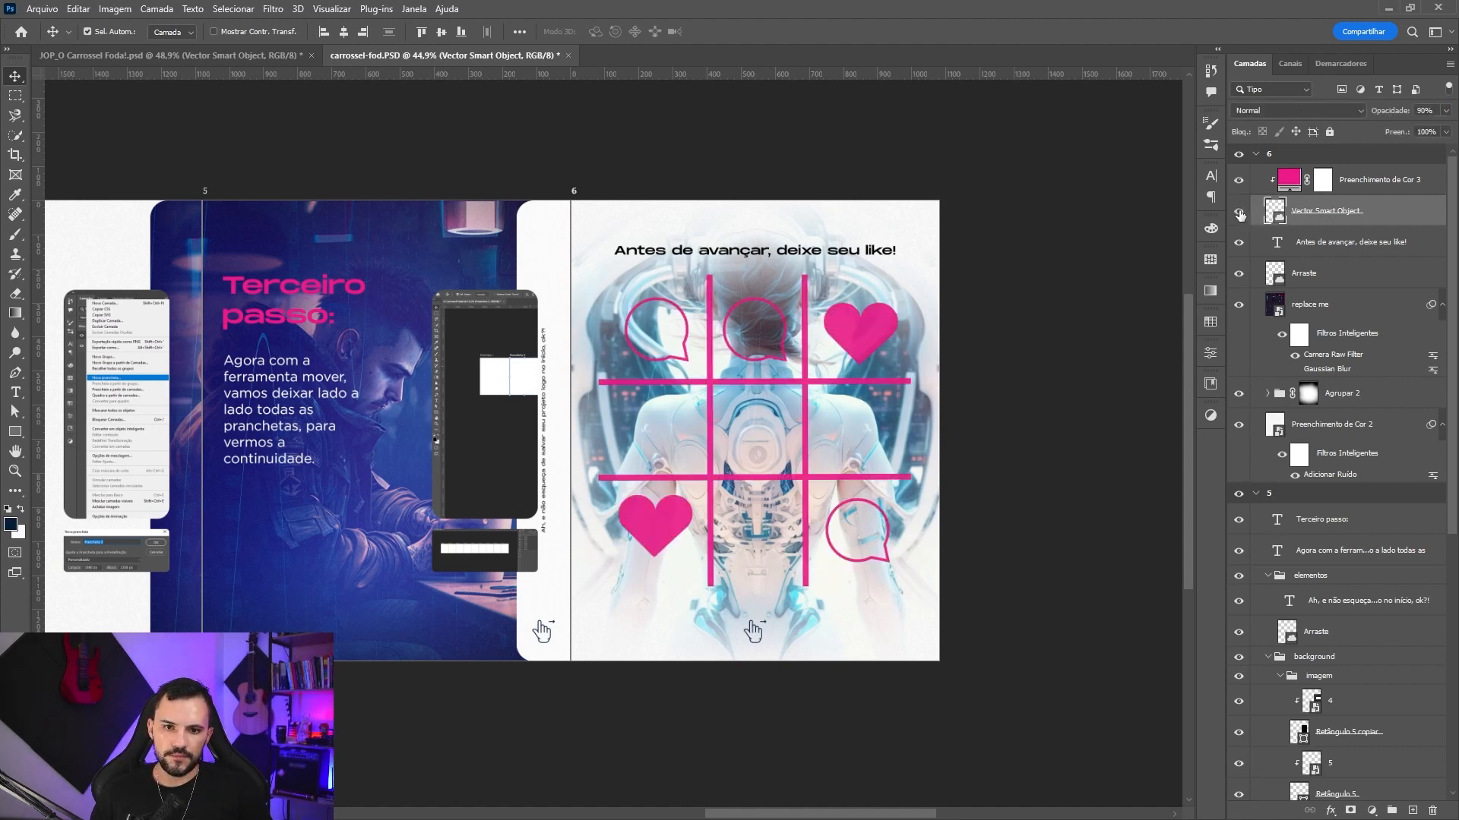
left_click(842, 150)
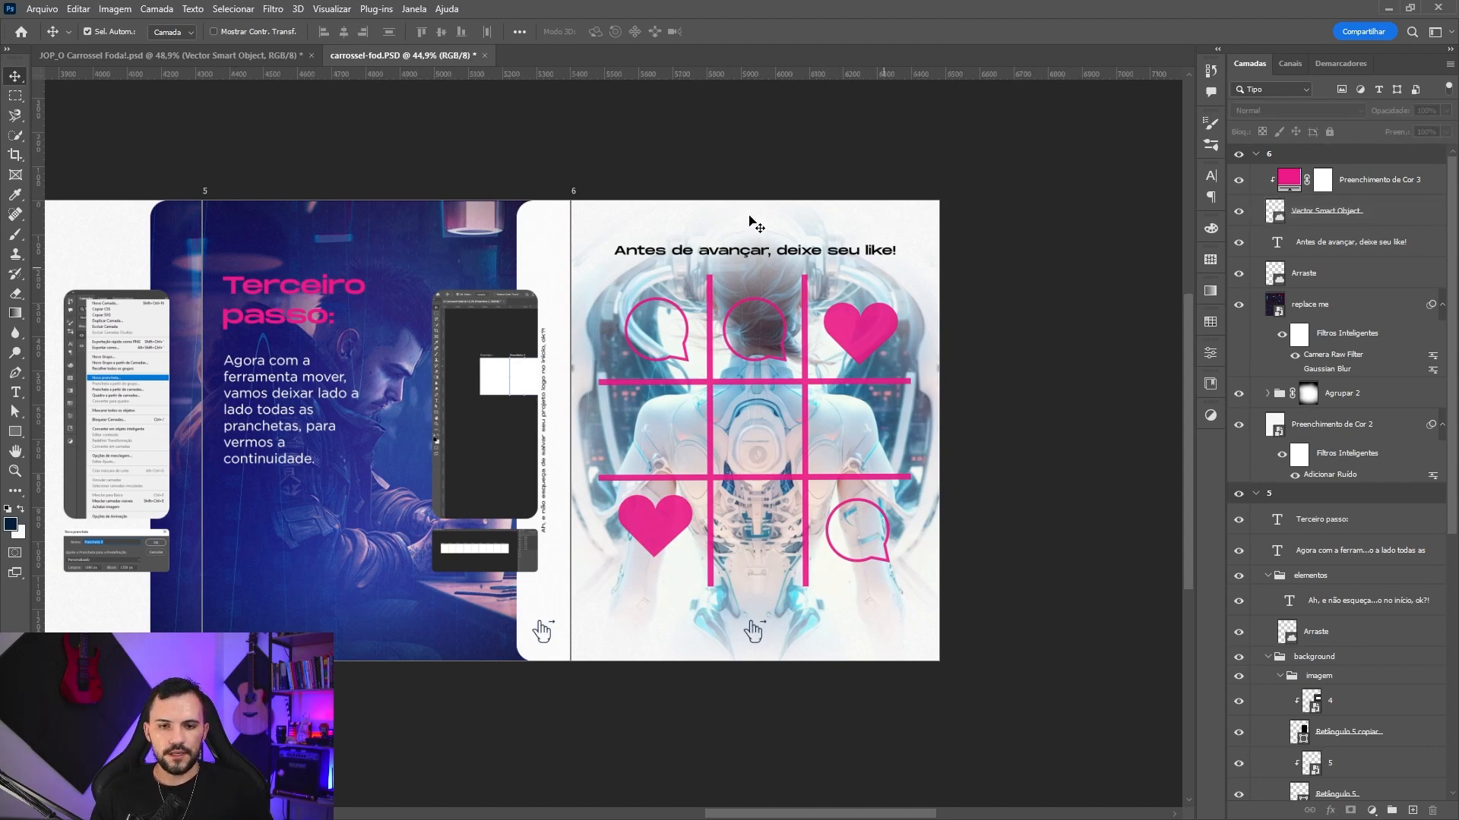
- Duplicate artboards 3 and 4 together, placing the copies directly after artboard 6 and at the top of the layer order
left_click(1256, 154)
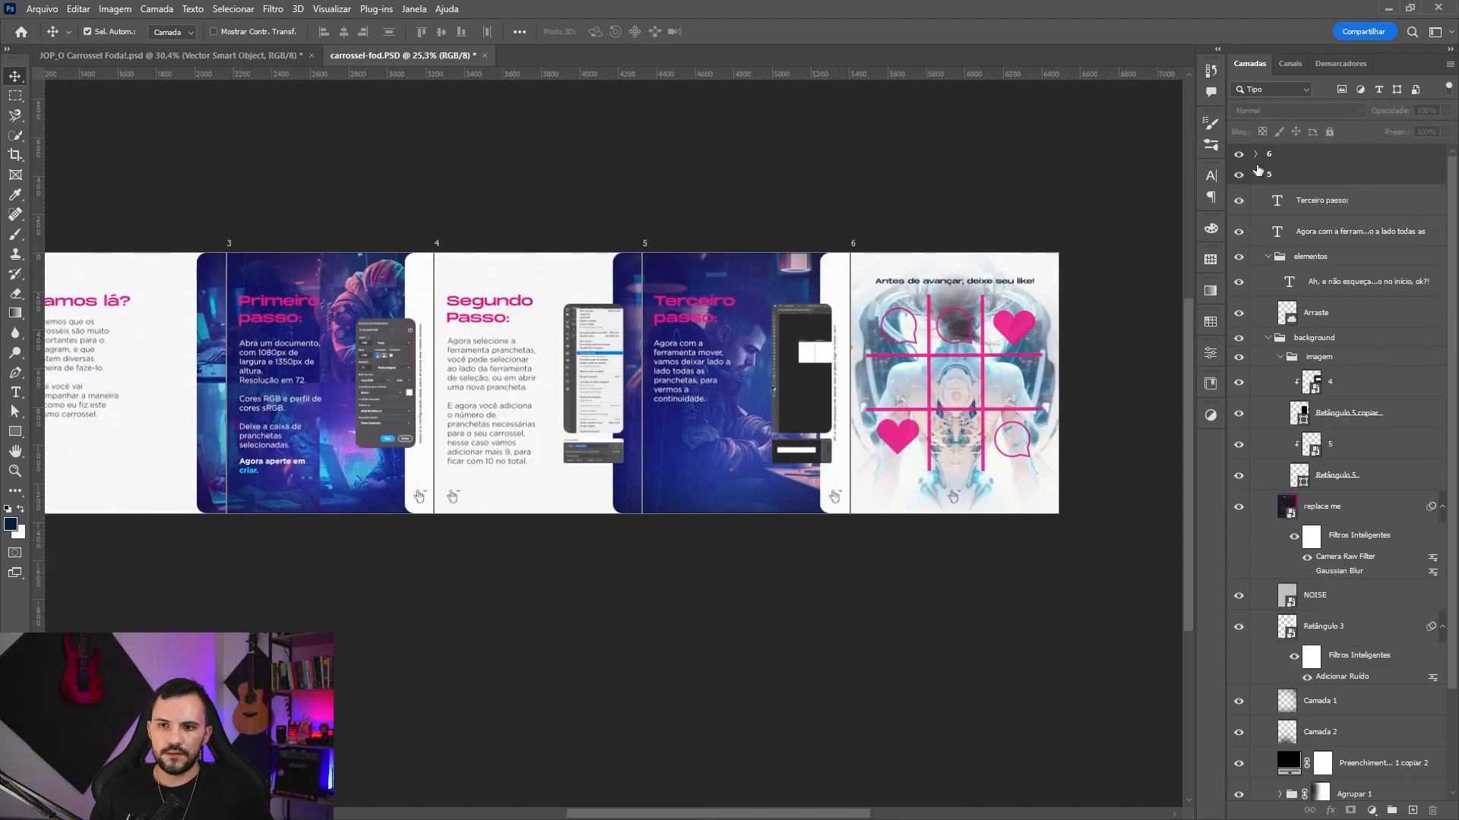
left_click(1256, 175)
left_click(1282, 217)
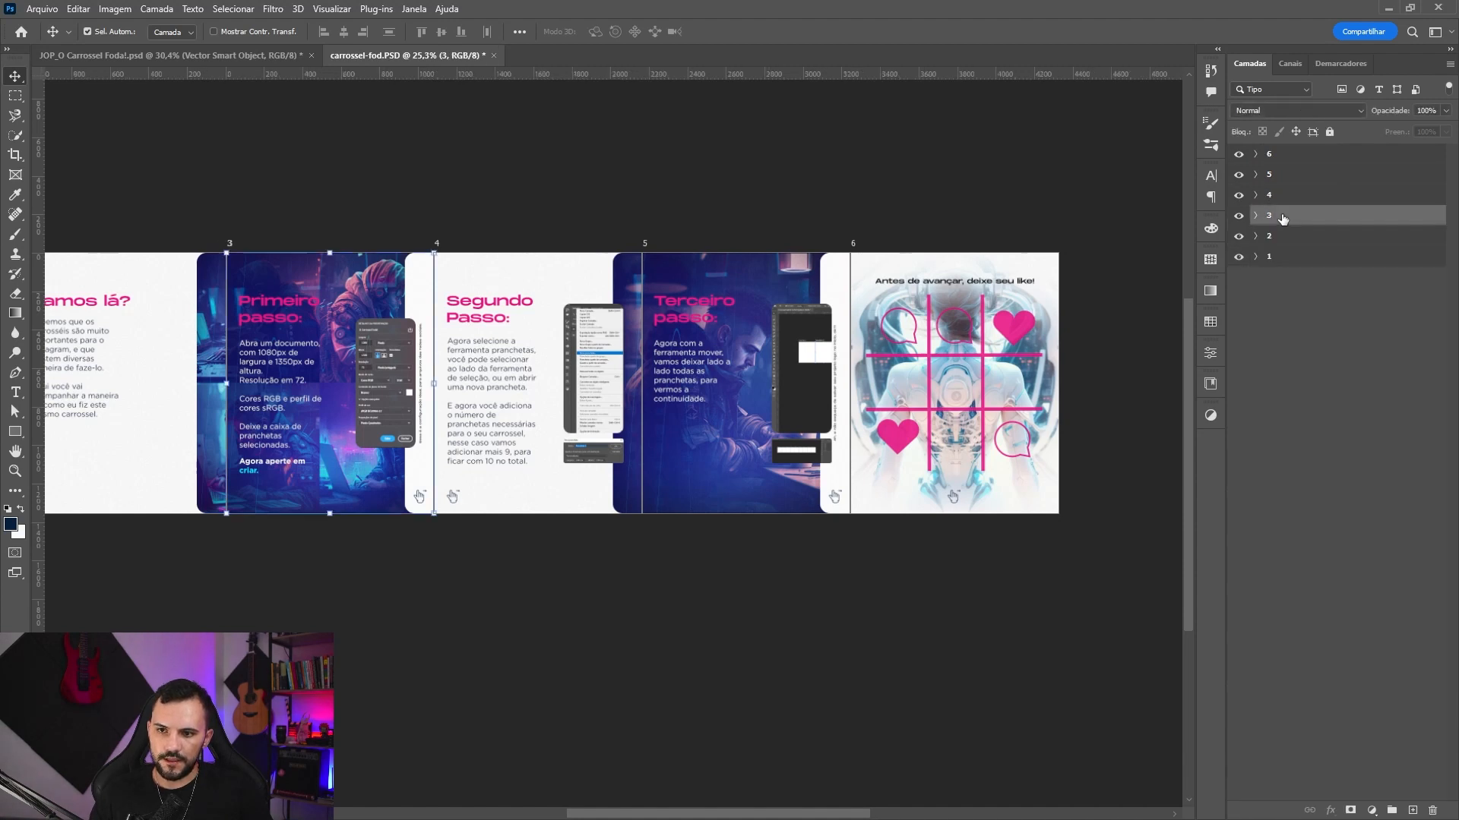
left_click(1280, 199, "ctrl")
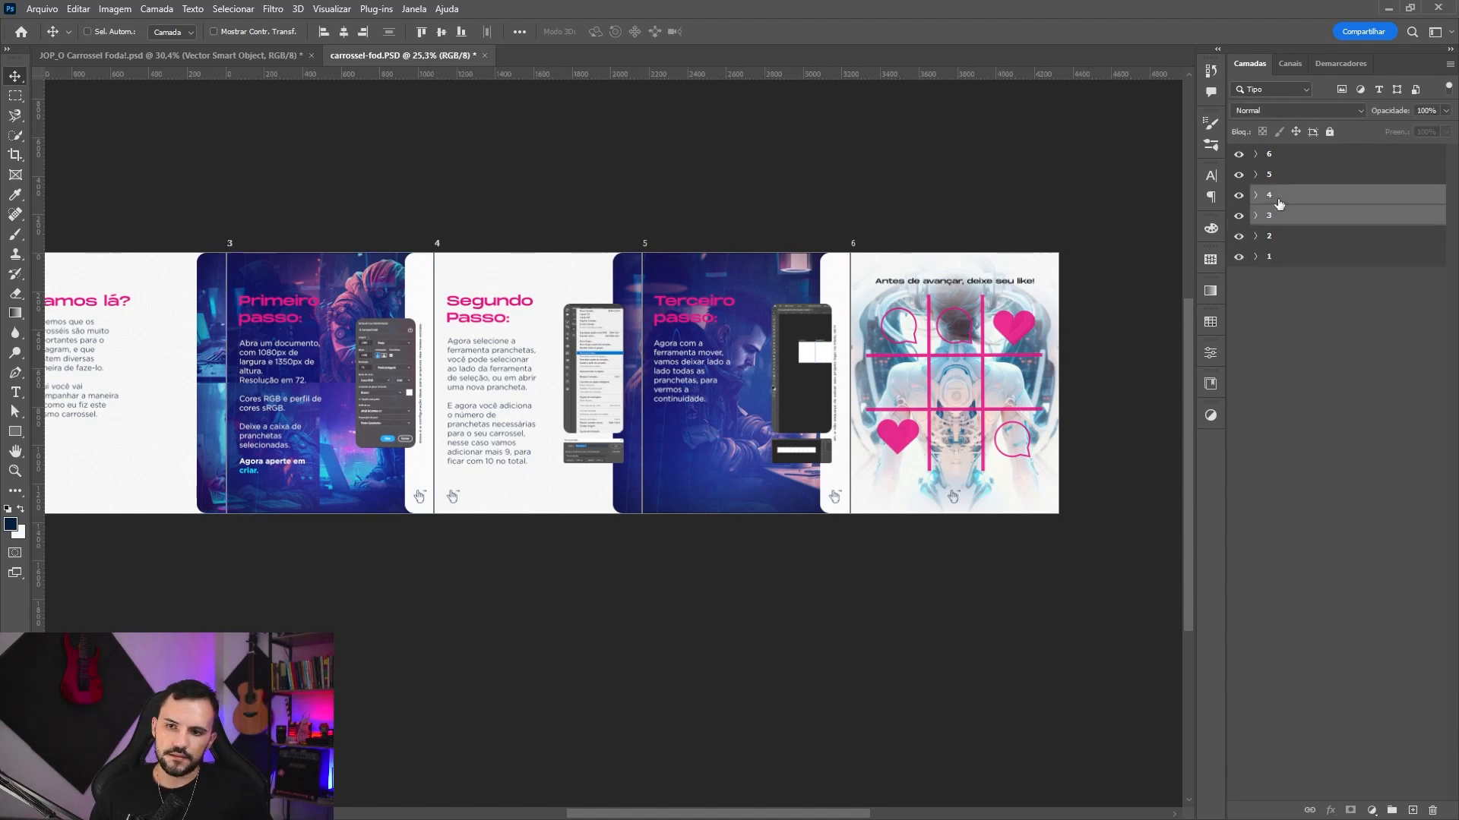
scroll(388, 306, "down", 2)
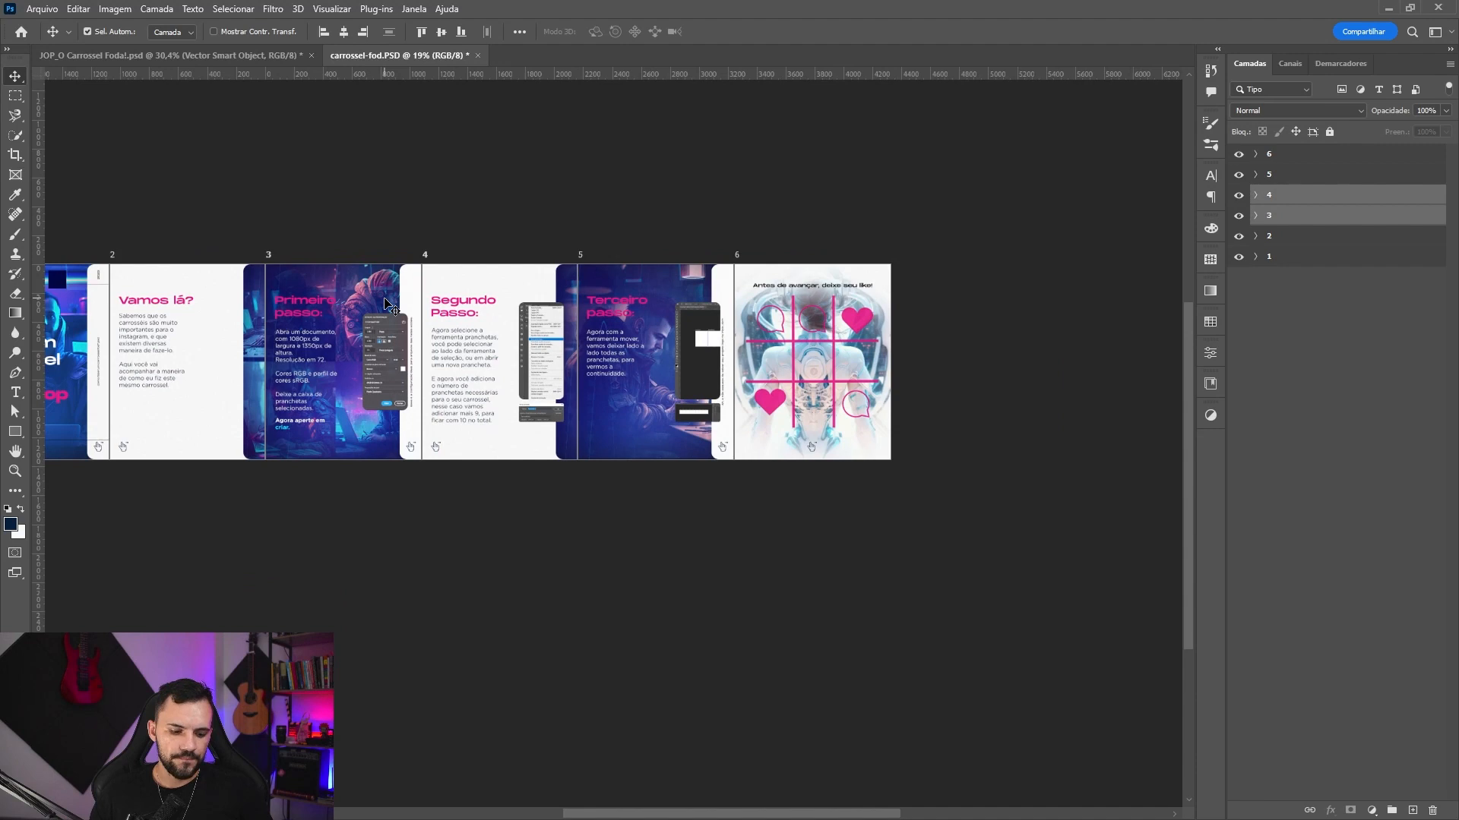
left_click_drag(361, 297, 828, 293)
left_click_drag(1299, 199, 1299, 151)
- Rename the copy of artboard 3 as 7 and the copy of artboard 4 as 8
left_click(1282, 175)
double_click(1283, 175)
type("7")
key("Return")
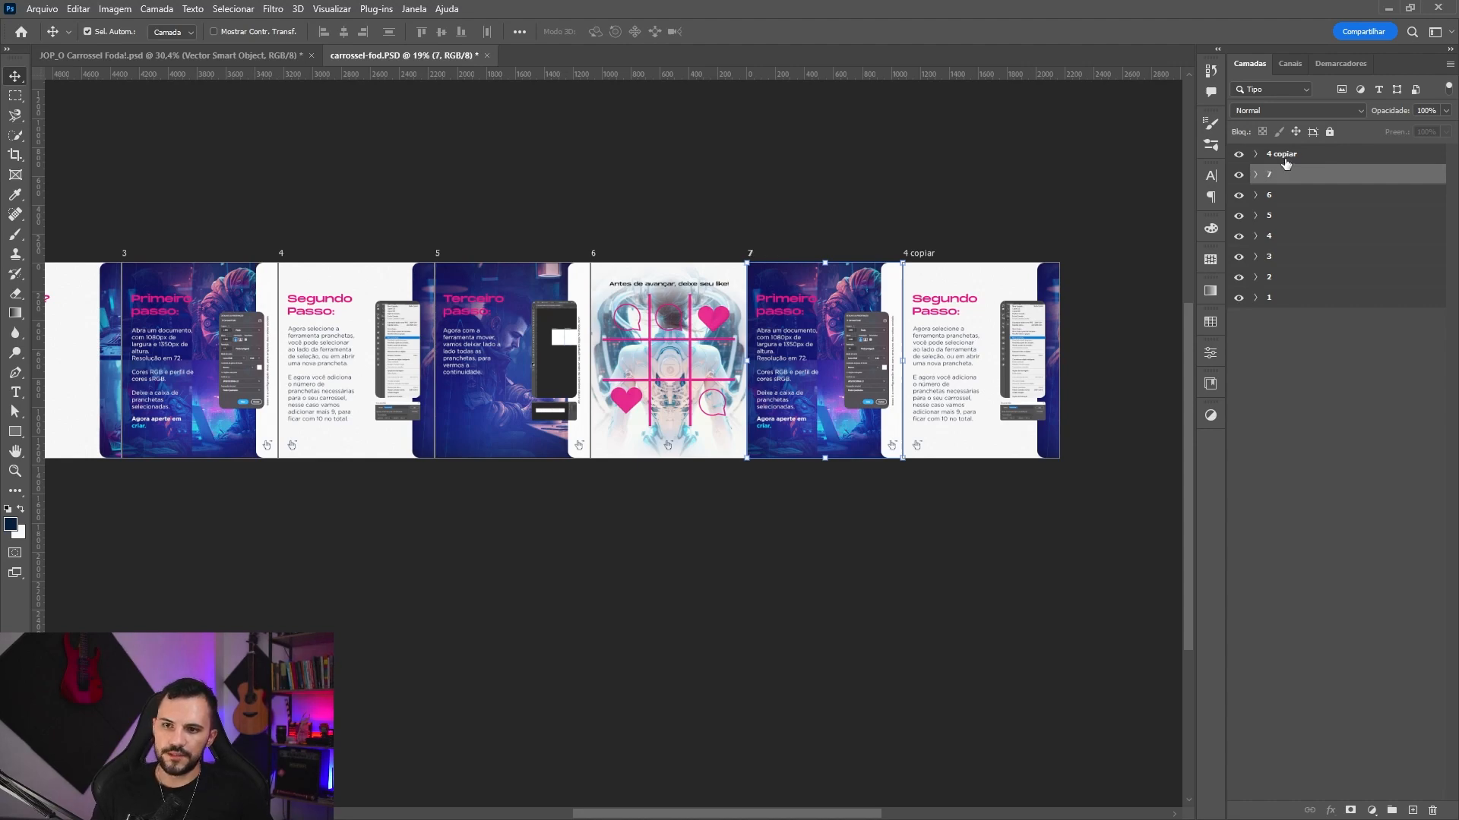
double_click(1283, 154)
type("8")
key("Return")
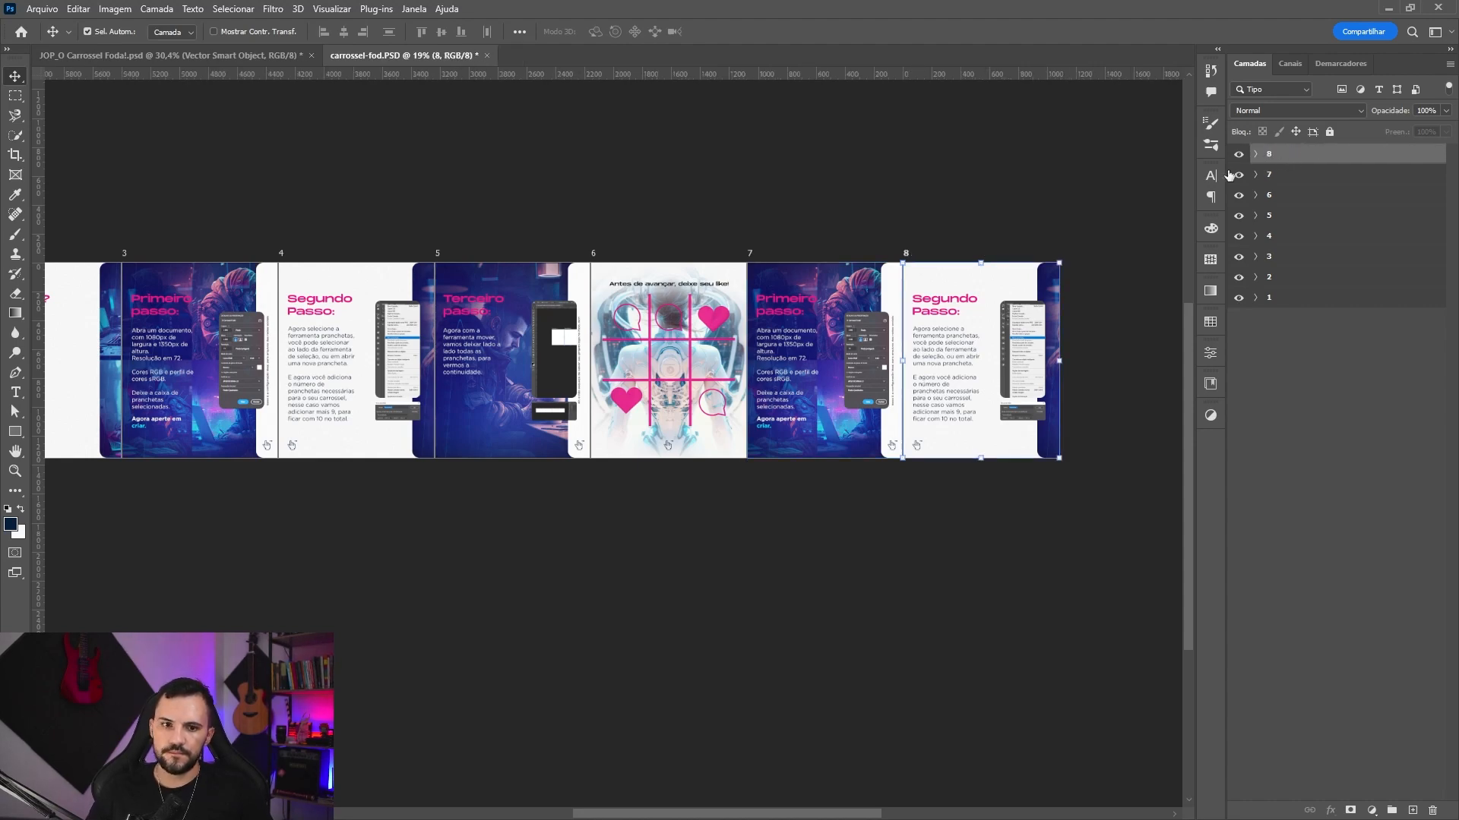
- Change the heading on artboard 7 to "Quarto passo:"
scroll(806, 365, "up", 1)
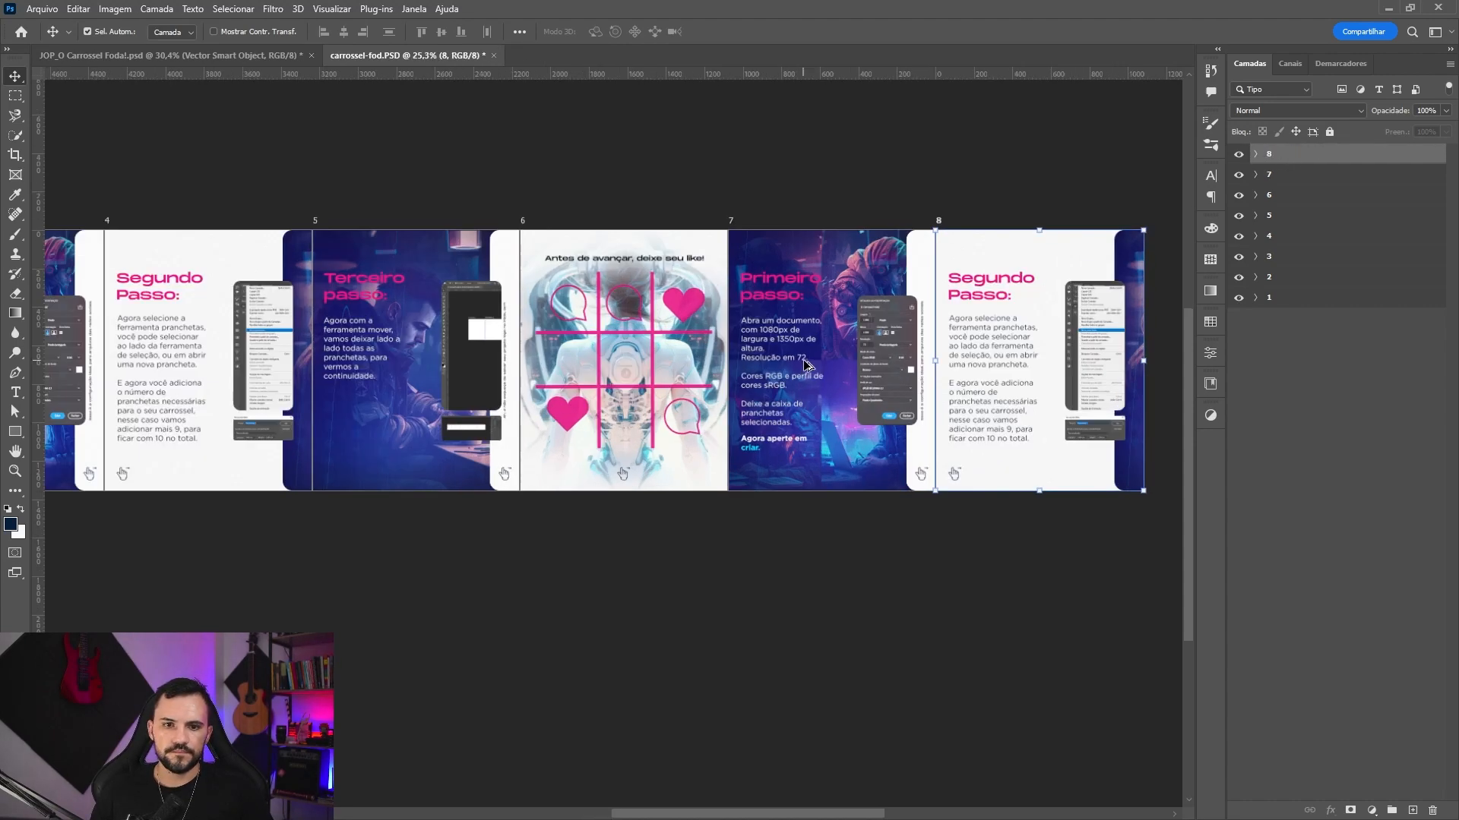
double_click(790, 279)
double_click(791, 280)
type("P")
key("ctrl+Return")
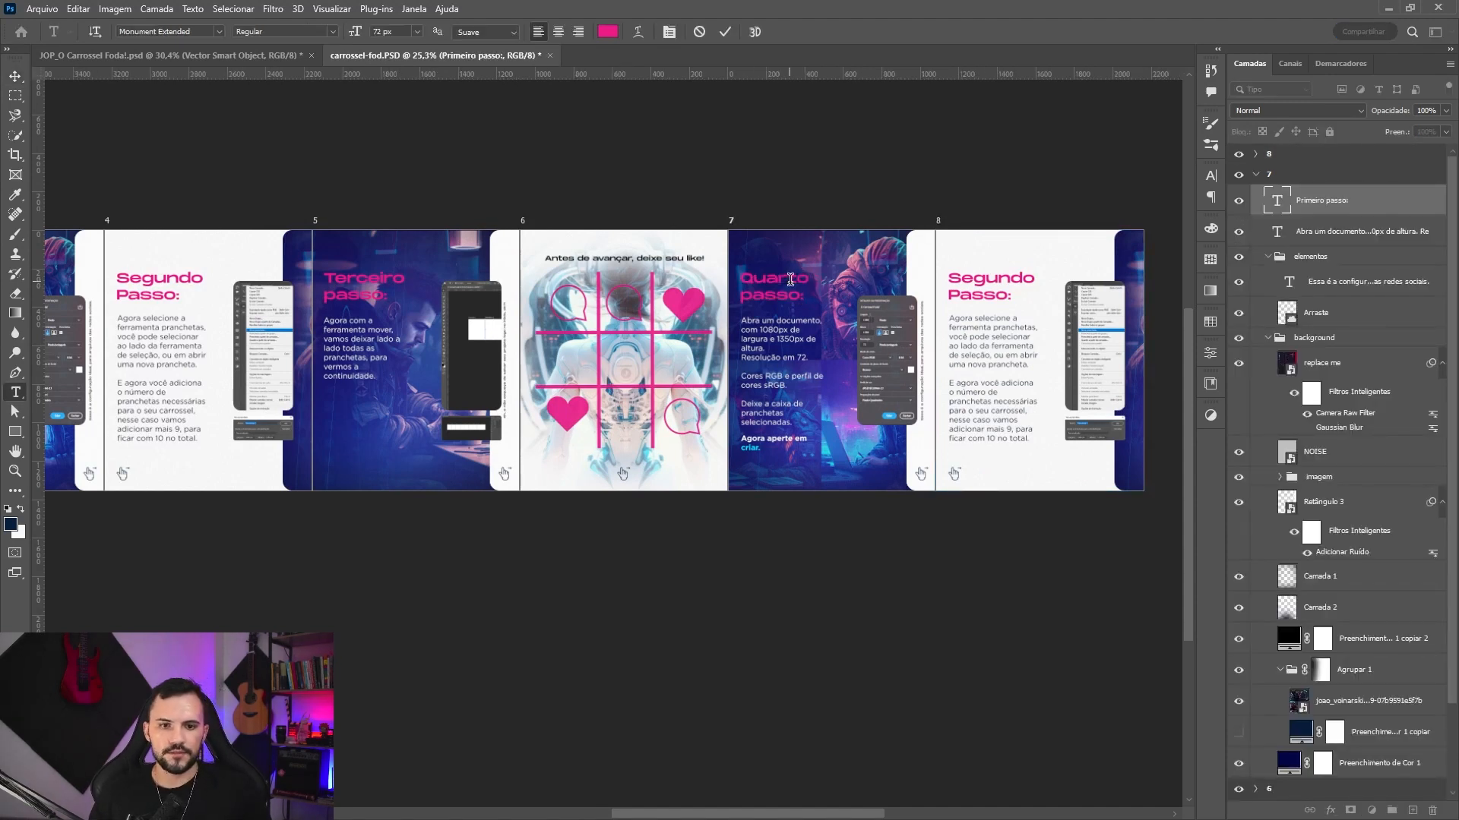
key("v")
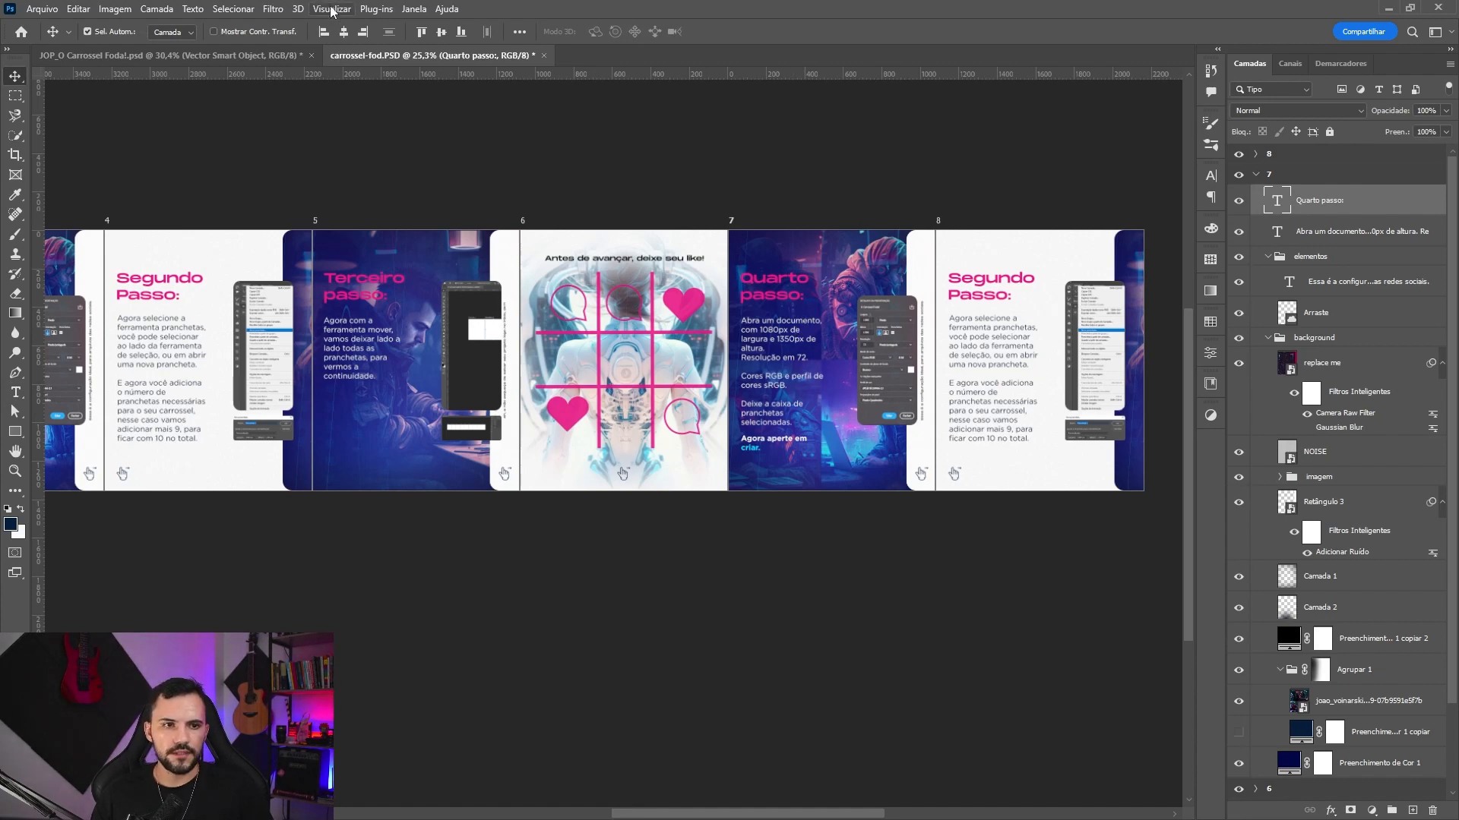
- Replace artboard 7's body text with the JOP_O Carrossel Foda! document's paragraphs from "Vamos adicionar nosso texto primeiro" to "arraste para o lado, etc."
double_click(798, 317)
key("ctrl+a")
type("Vamos adicionar nosso texto primeiro e colocar a palavra-chave em destaque. Então adicionamos a nossa imagem. E nossos elementos visuais, texturas, elementos, logo, arraste para o lado, etc.")
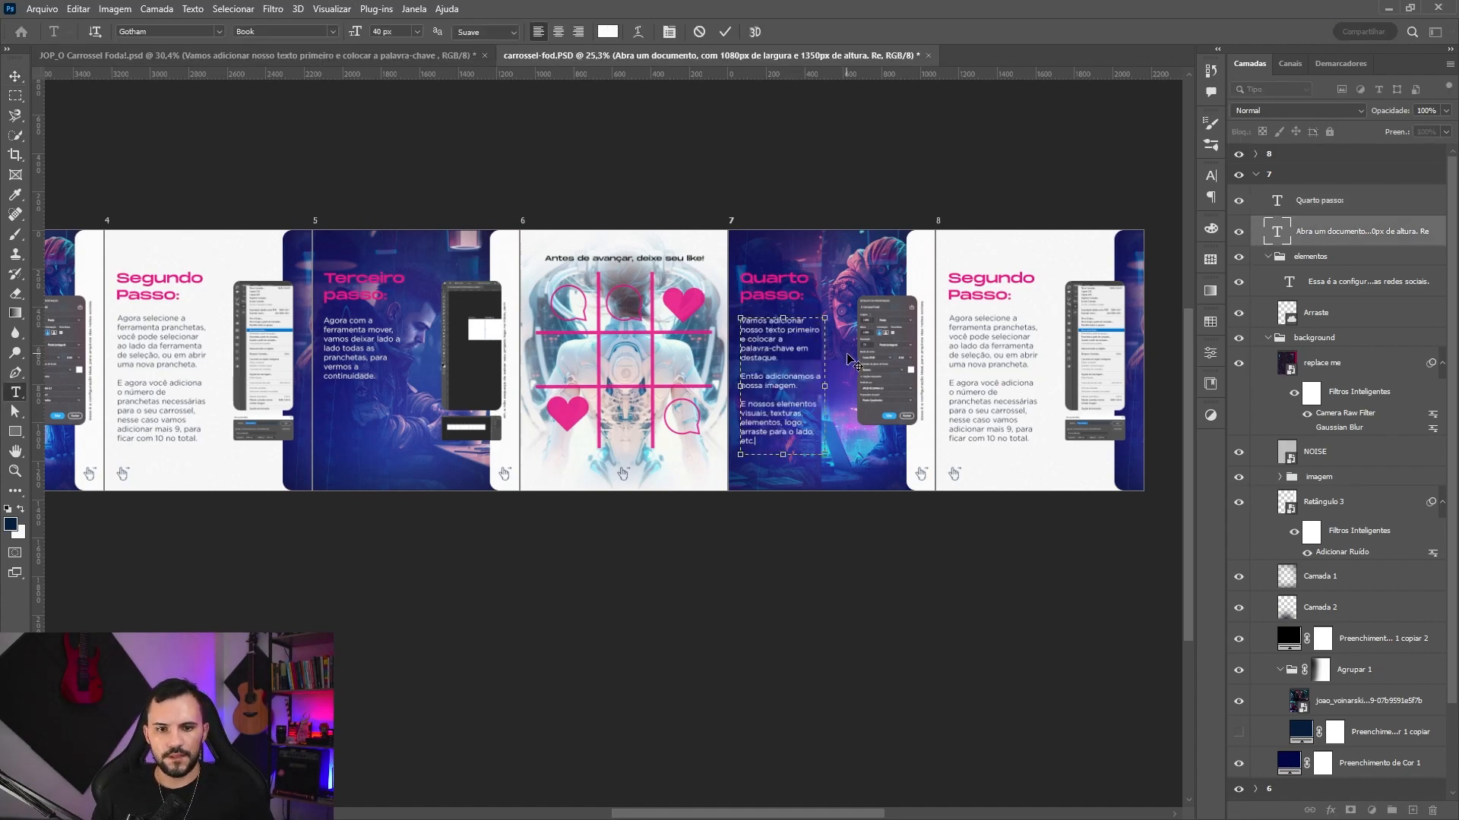
key("ctrl+Return")
key("v")
- Delete the clipped document-settings screenshot from artboard 7's "imagem" group, keeping its black base rectangle
scroll(848, 360, "right", 2)
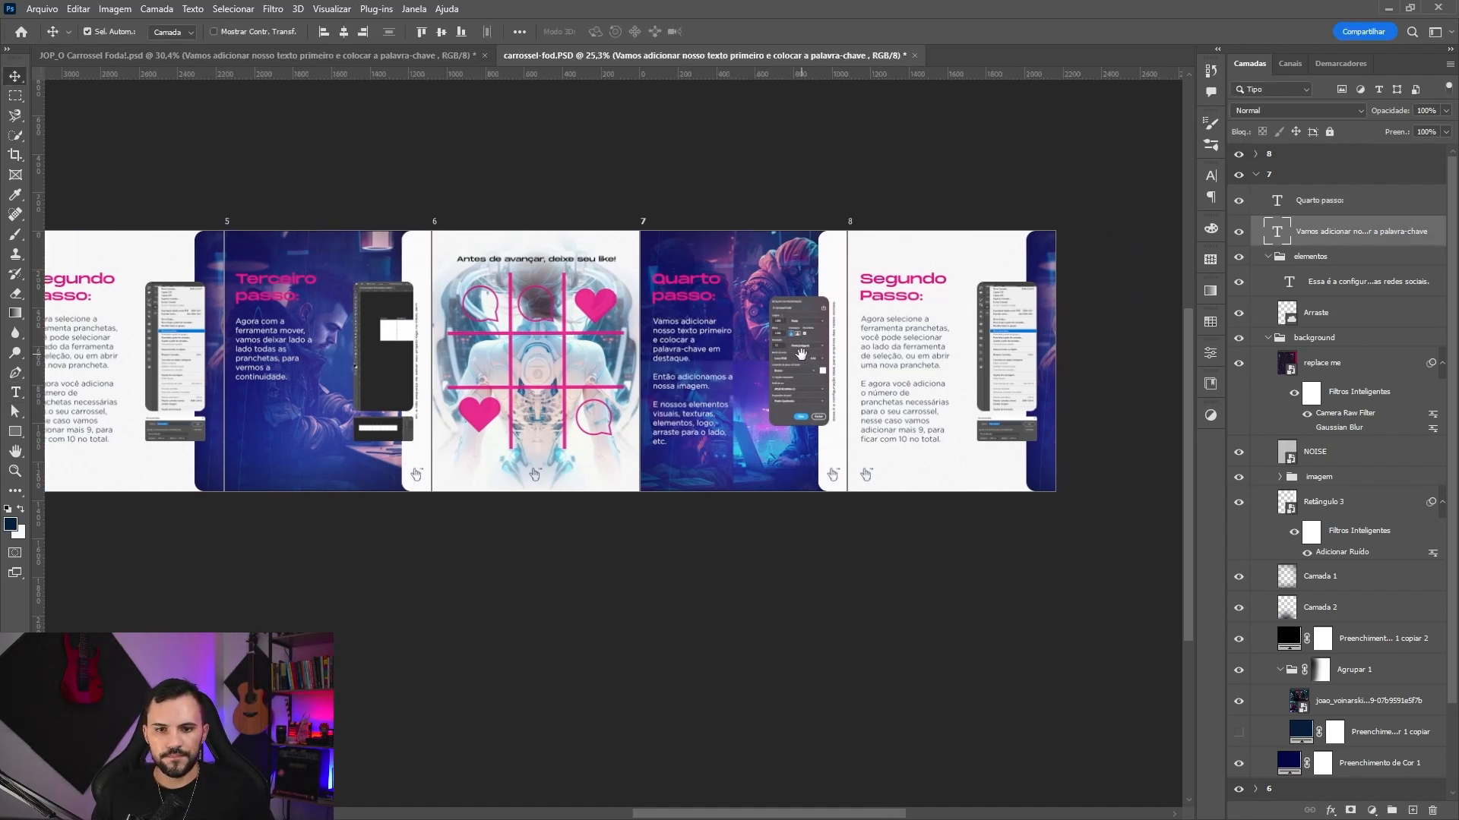
scroll(848, 365, "up", 3)
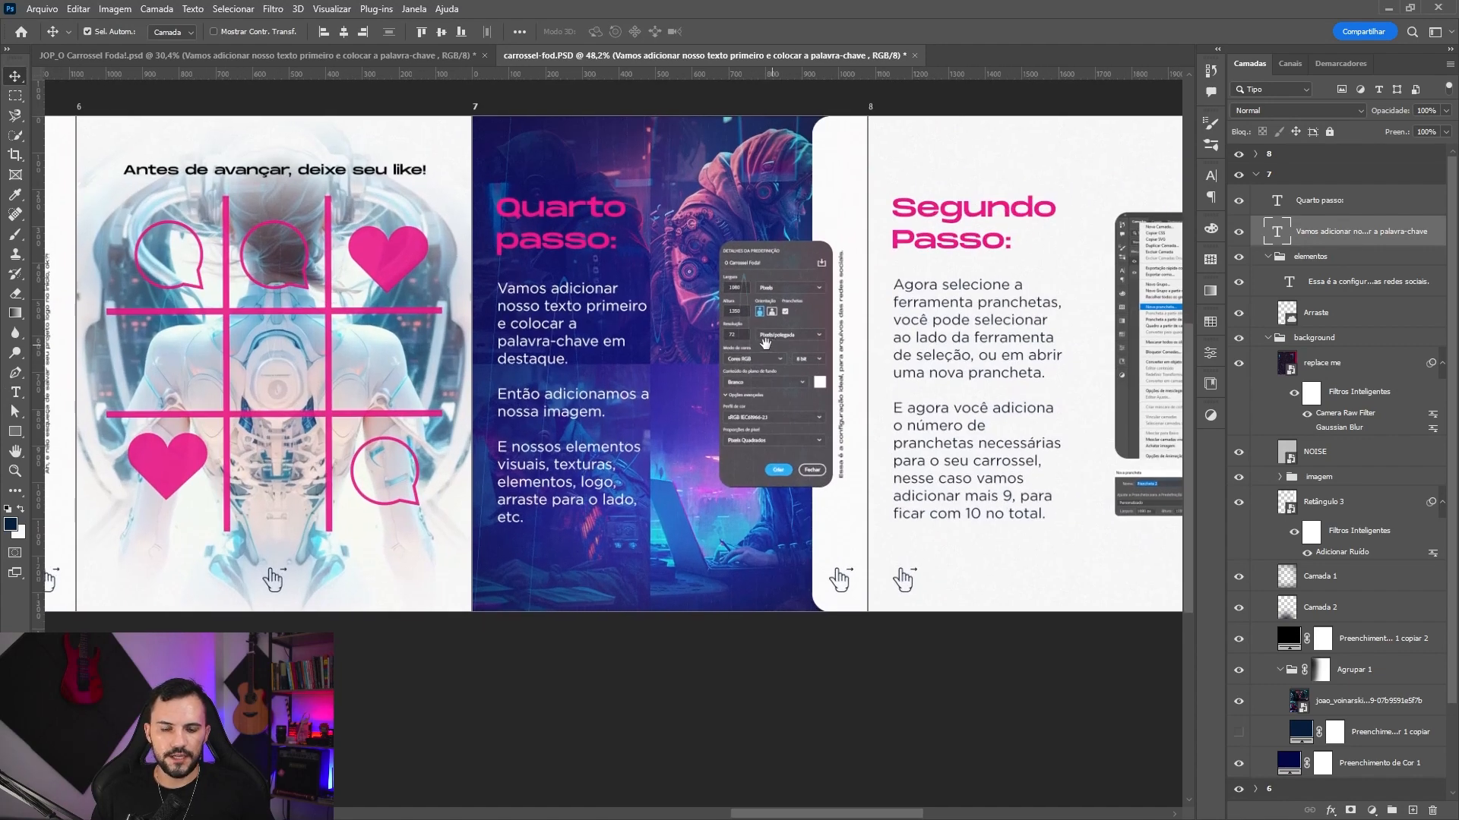
left_click(765, 350)
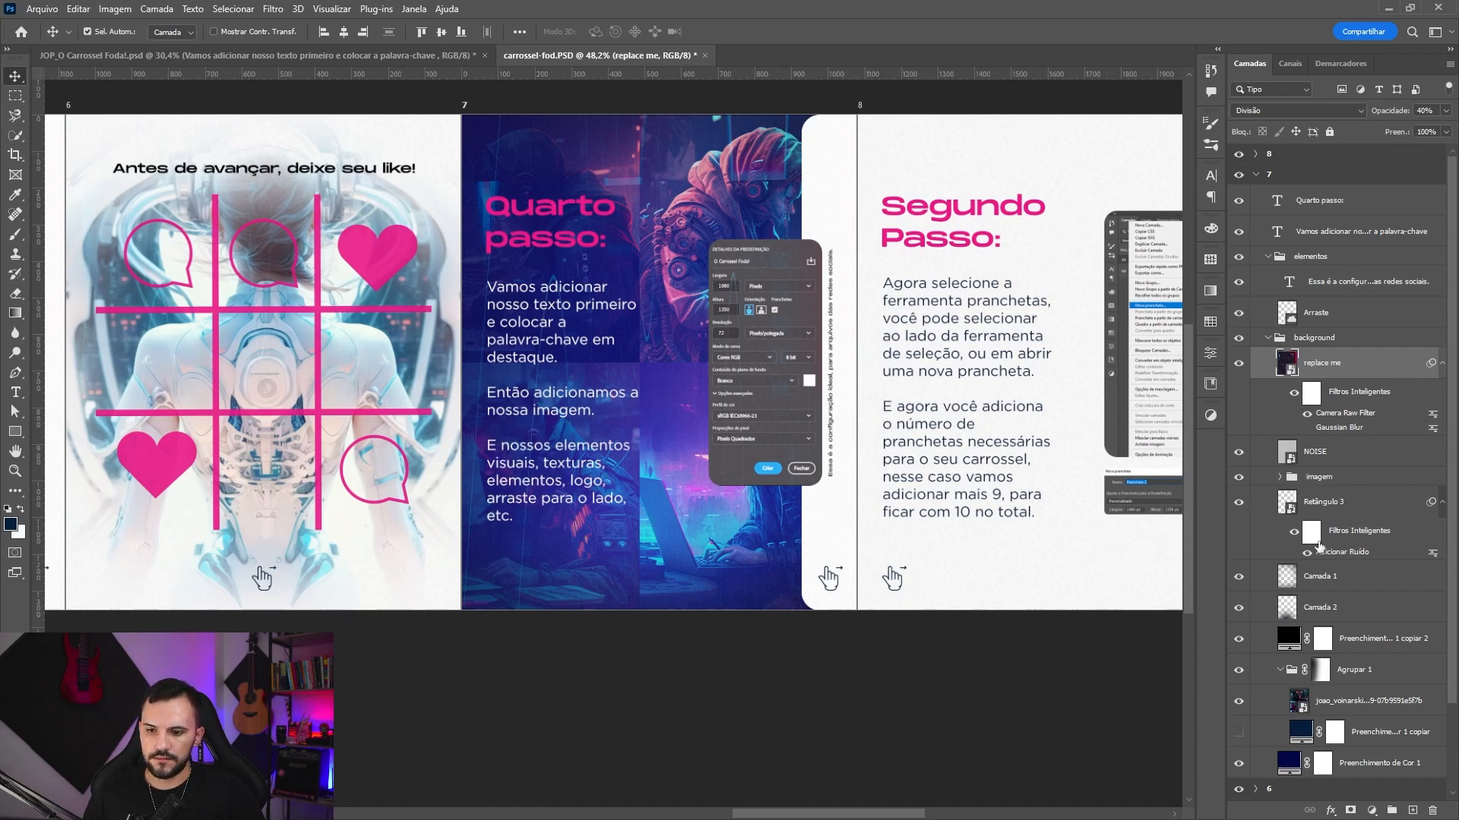
left_click(1281, 477)
left_click(1353, 503)
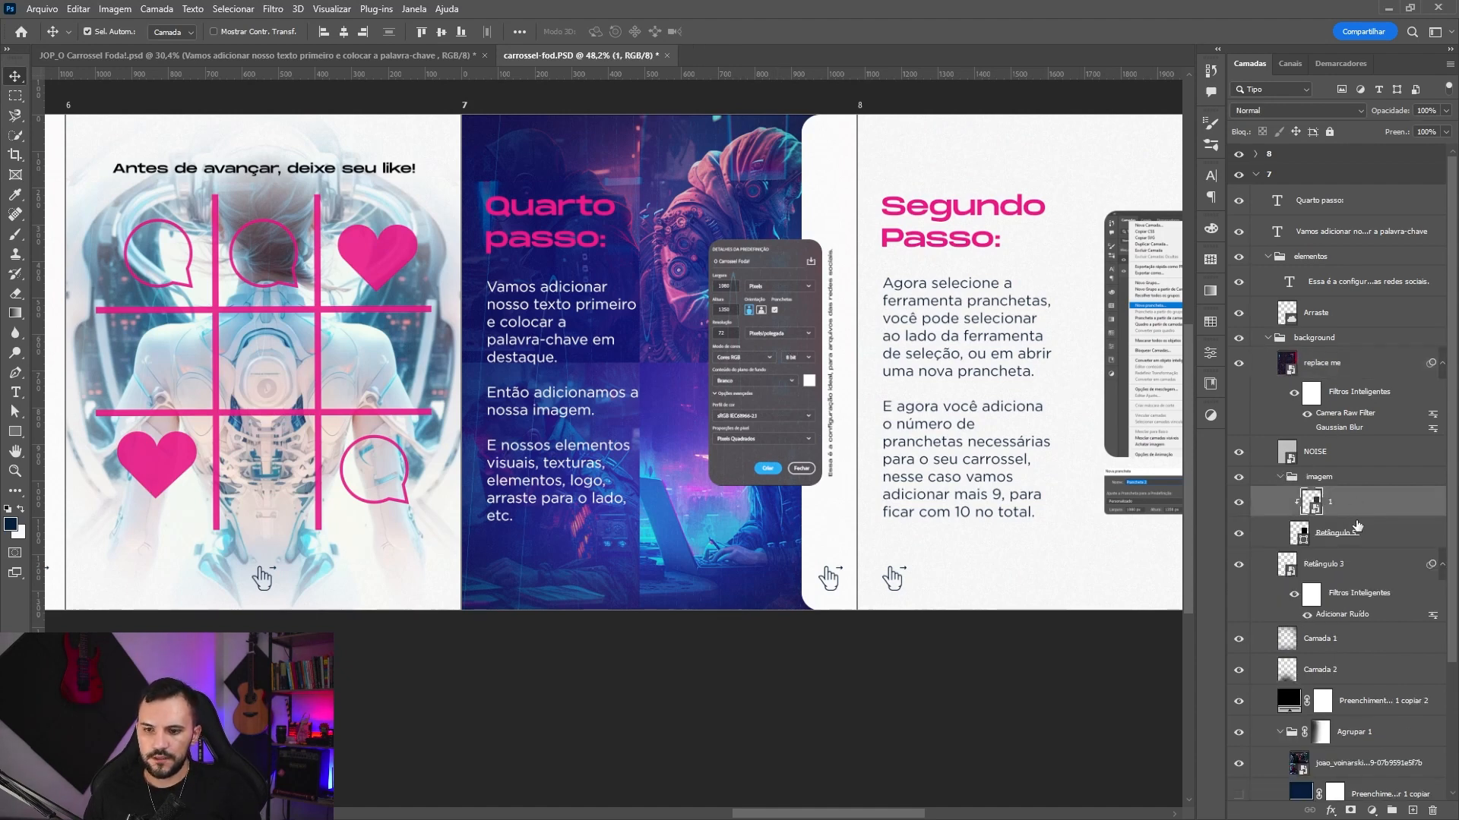
key("Delete")
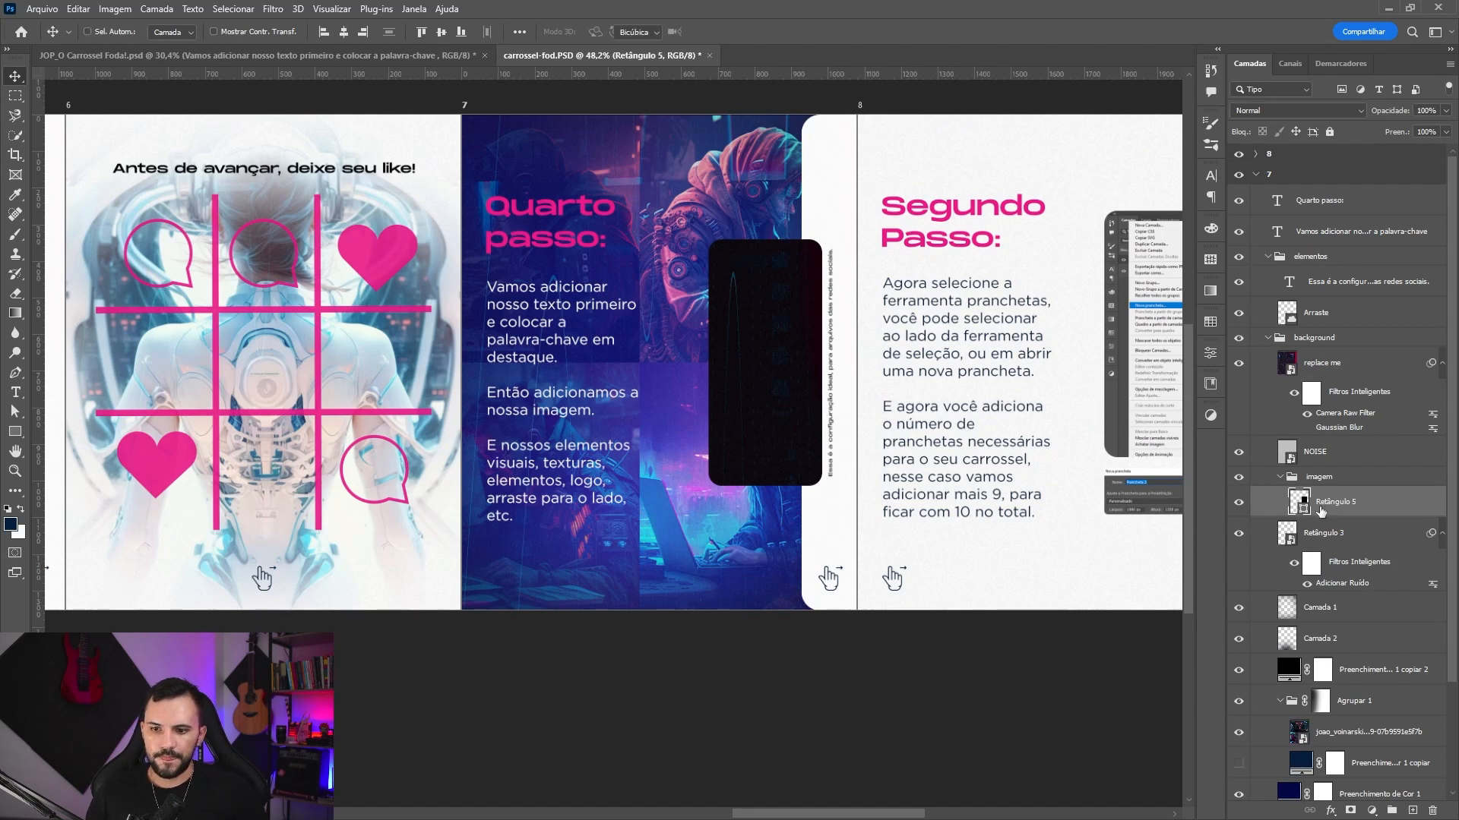
- Stretch the black rounded rectangle to cover the whole of artboard 7
key("ctrl+t")
left_click_drag(716, 364, 462, 363)
left_click_drag(837, 370, 873, 365)
left_click_drag(661, 177, 655, 115)
key("Return")
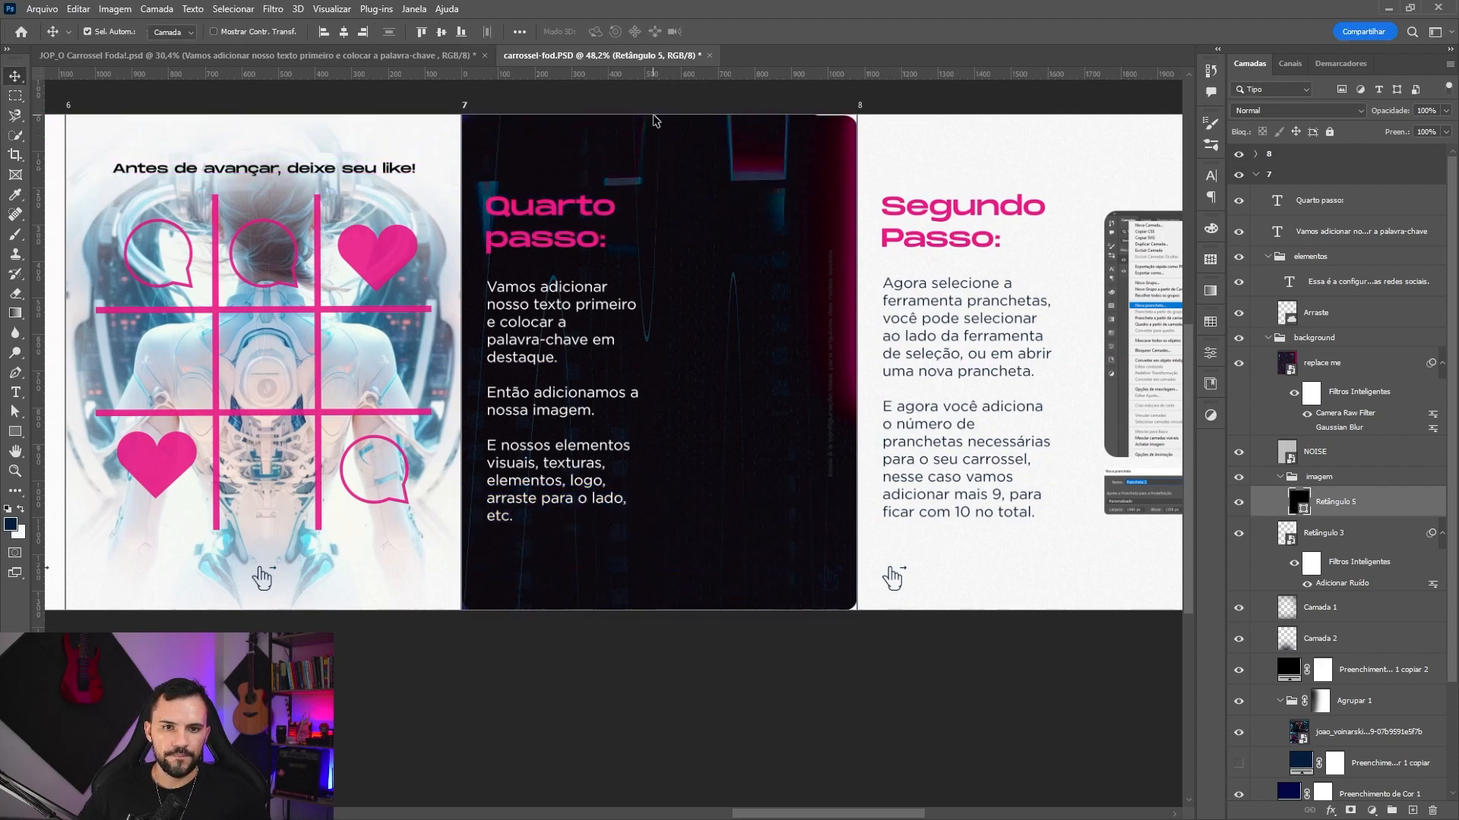
- Scale the rectangle proportionally to about 25% and place it at mid-height beside artboard 7's vertical side text
key("ctrl+t")
left_click_drag(856, 363, 778, 331)
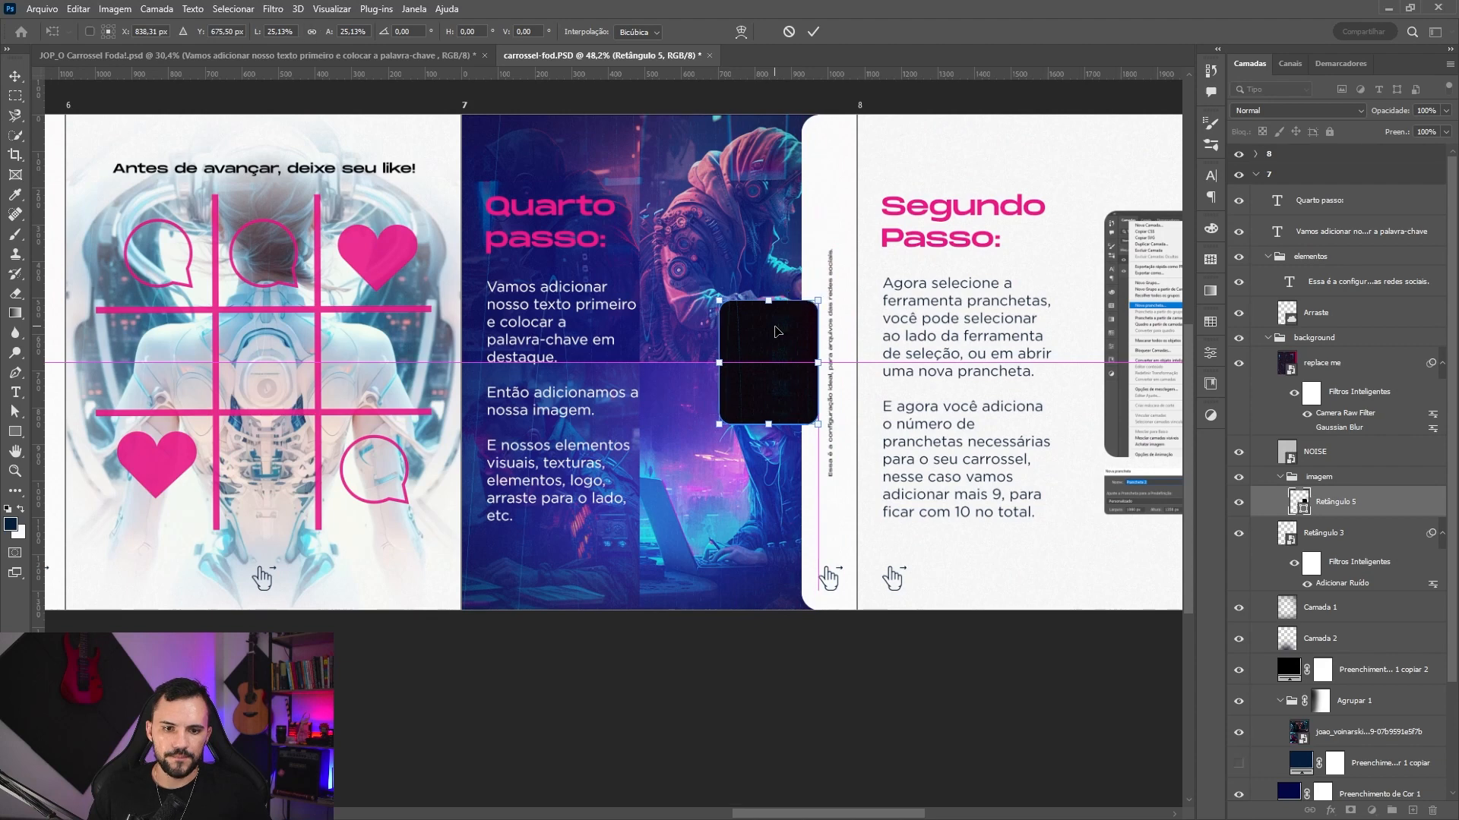
key("Return")
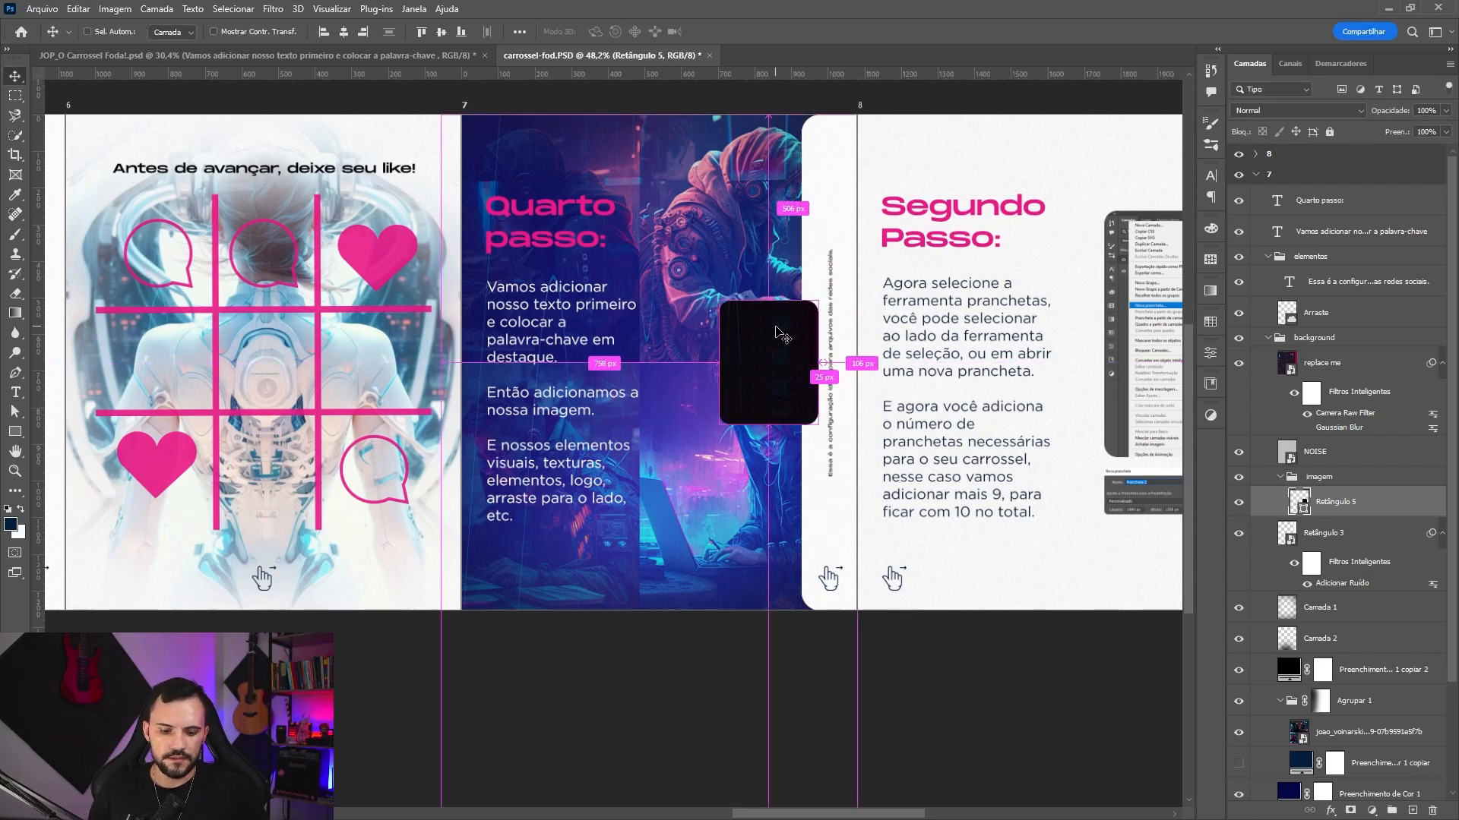
- Duplicate artboard 7's black rounded rectangle twice and move the topmost copy directly above the middle one
key("ctrl+j")
key("ctrl+j")
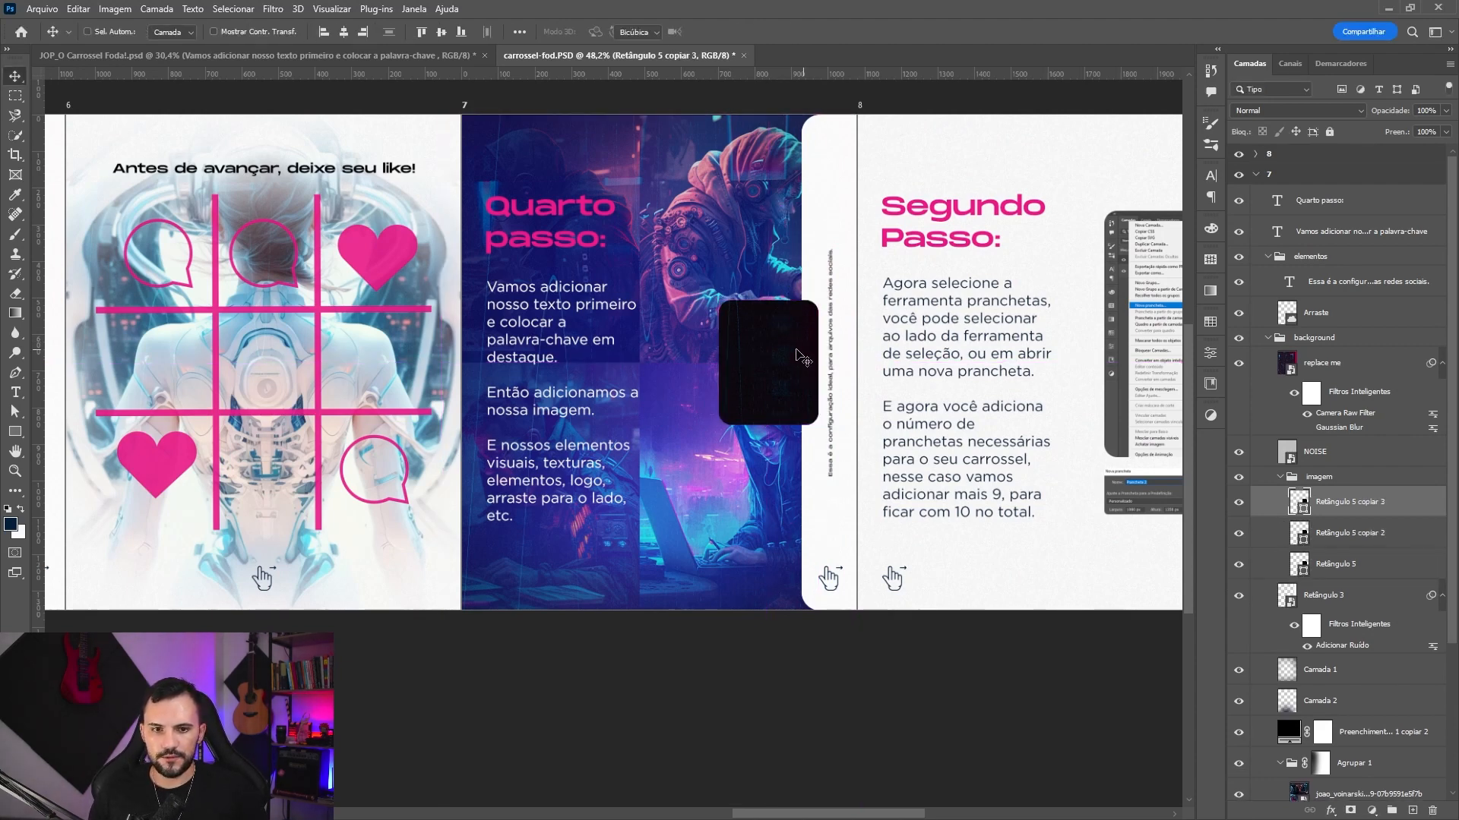
key("ctrl+t")
left_click_drag(804, 355, 780, 224)
key("Return")
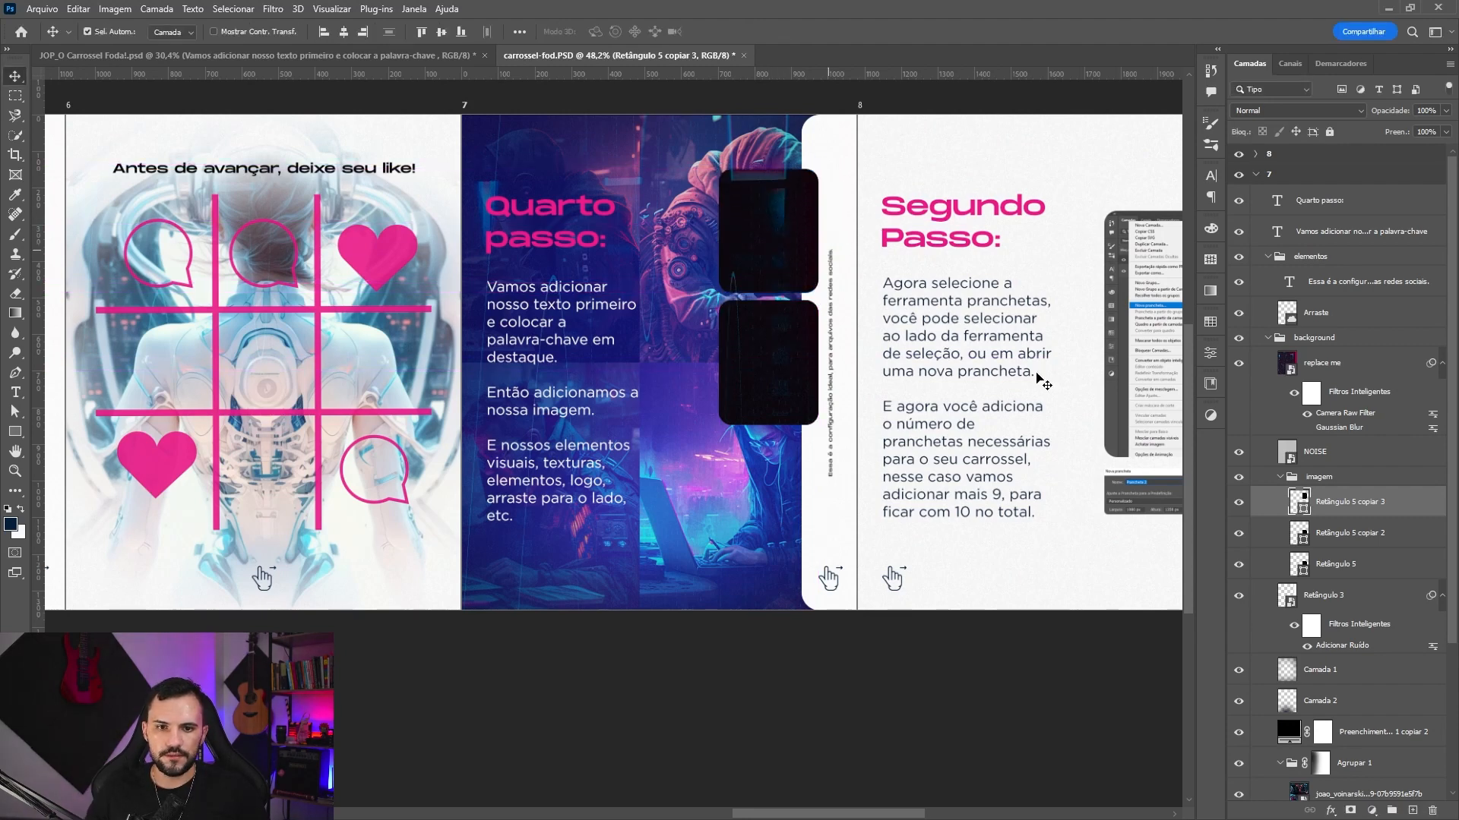
- Move the original rectangle below the middle one with a matching gap, and centre the "imagem" group vertically on artboard 7
left_click(1331, 560)
key("ctrl+t")
left_click_drag(794, 364, 790, 499)
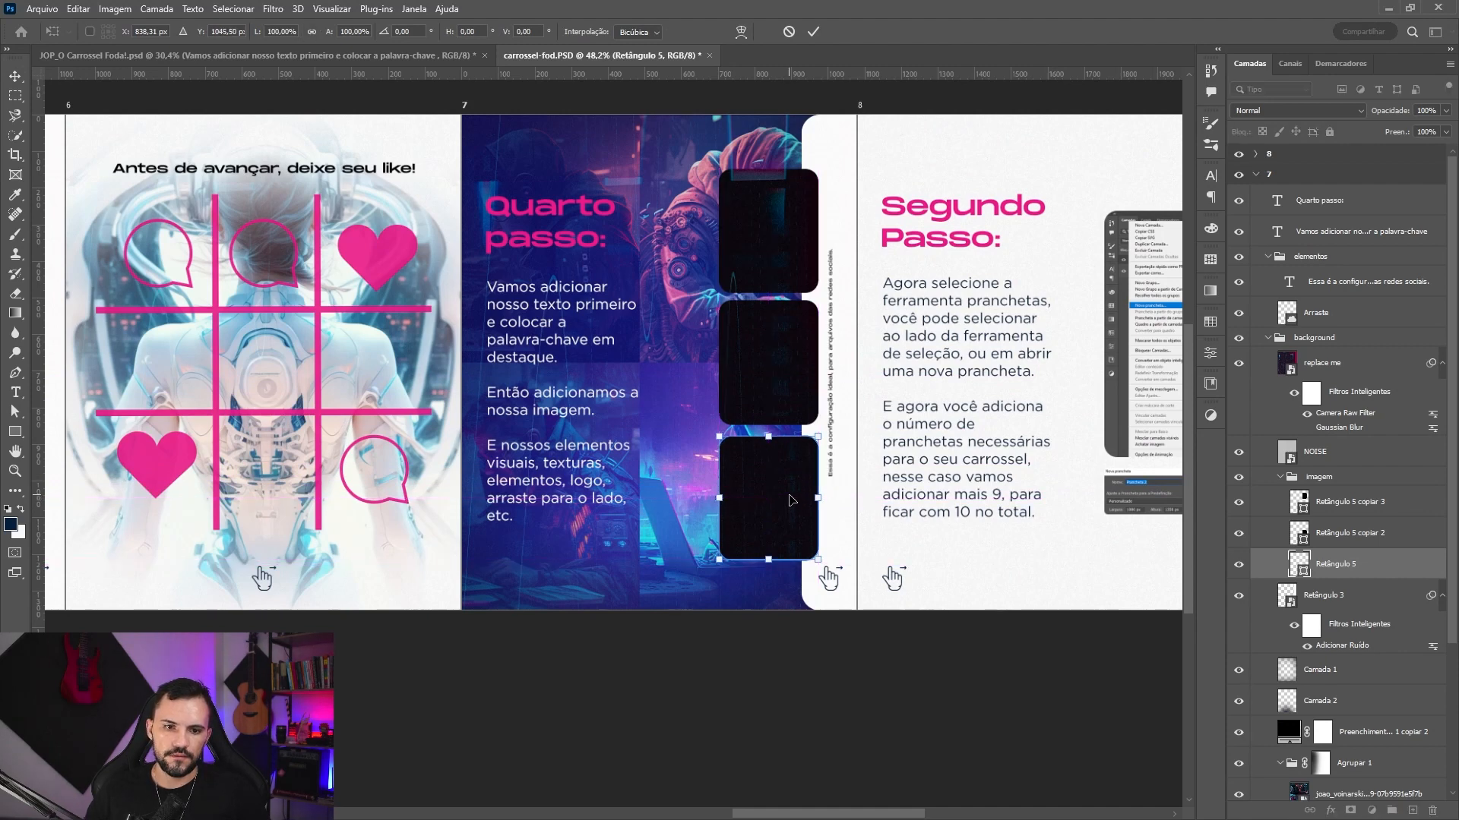
key("Return")
scroll(790, 473, "up", 2)
left_click(785, 481)
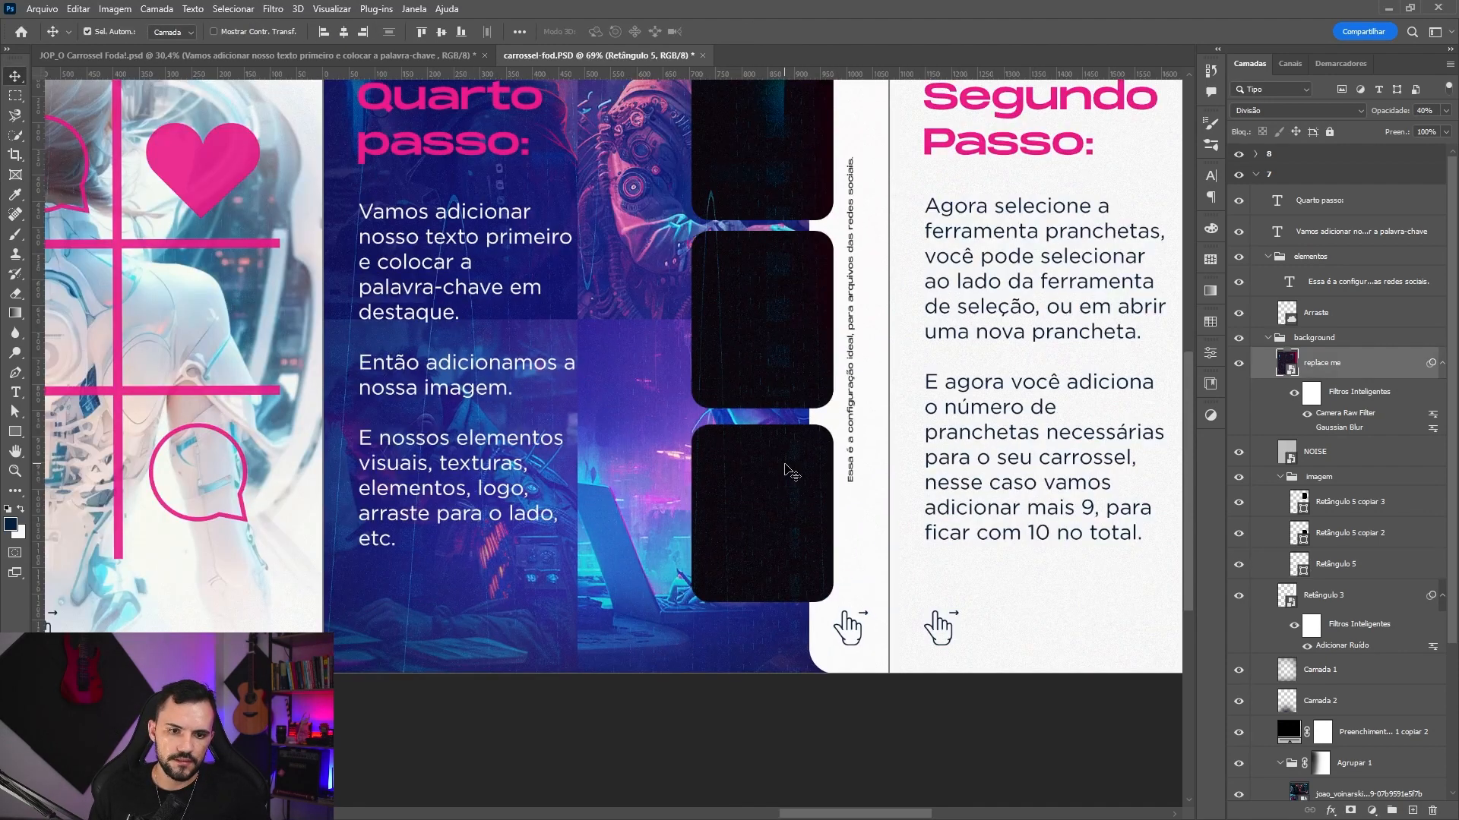
left_click(1335, 568)
key("shift+Up")
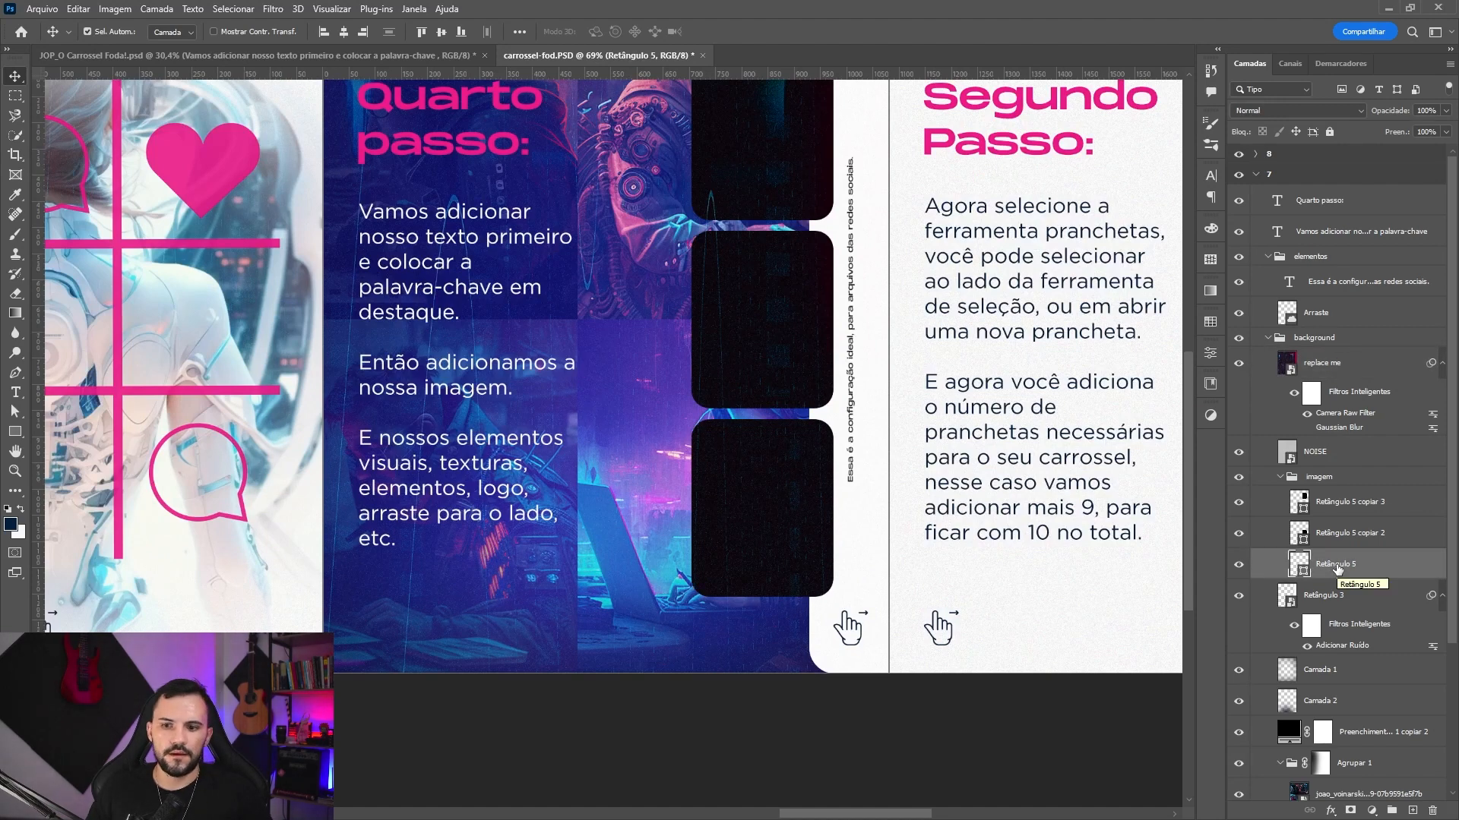
left_click(1319, 479)
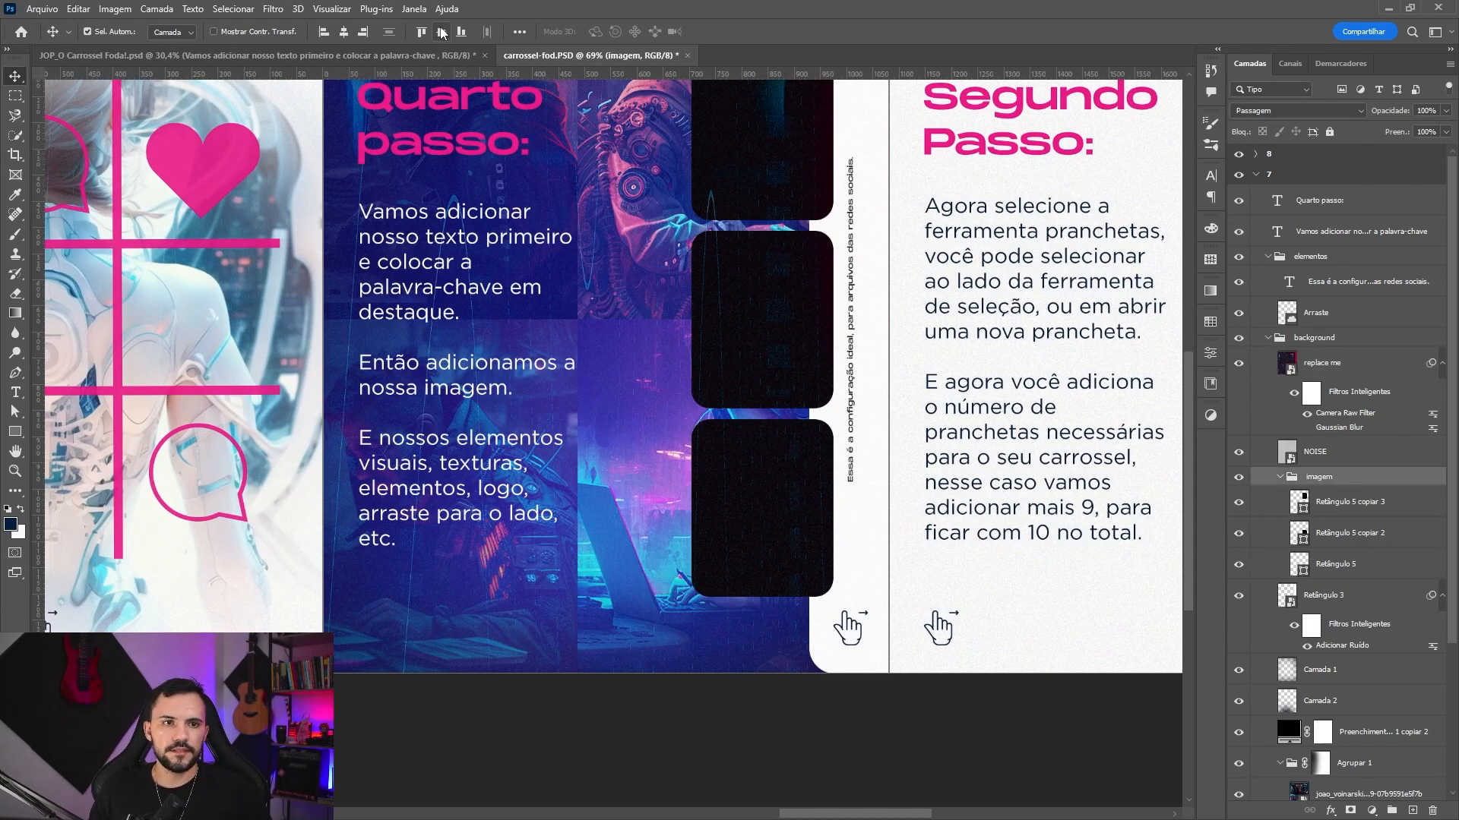
scroll(922, 289, "down", 2)
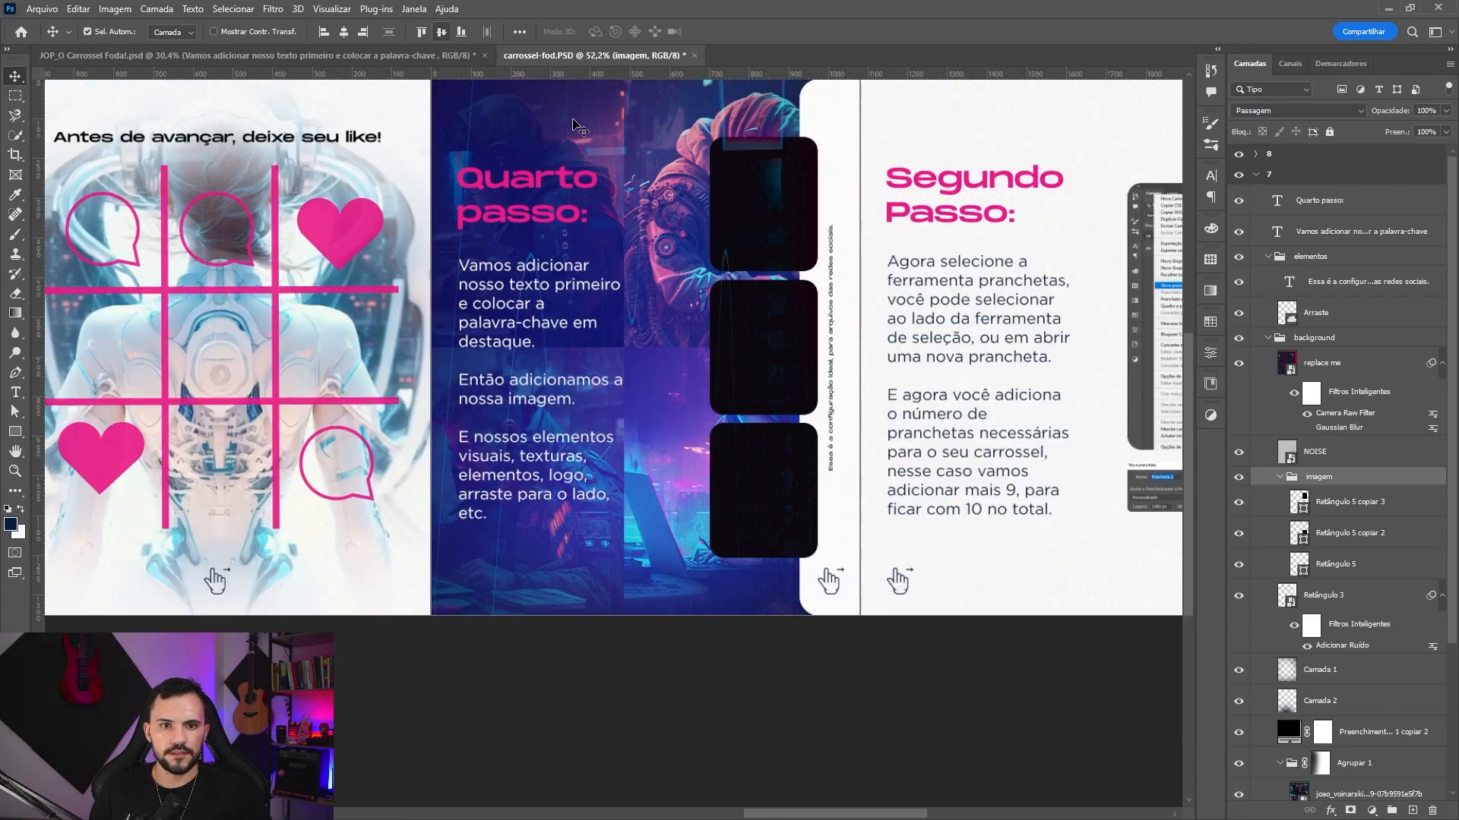
scroll(845, 303, "up", 1)
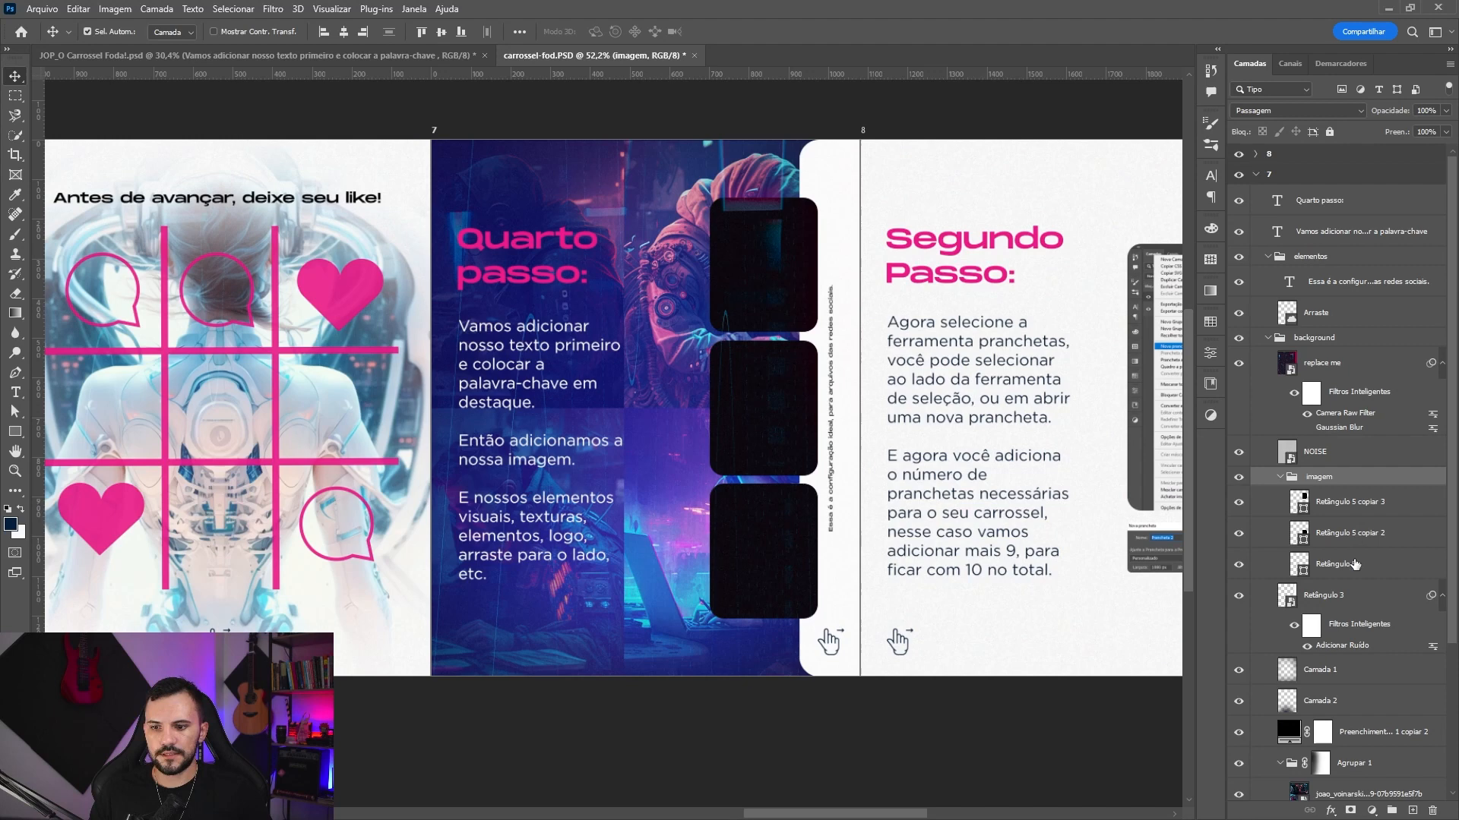
- Rename the three rectangle layers 1, 2 and 3, counting from the bottom frame up to the top frame
double_click(1353, 566)
key("Return")
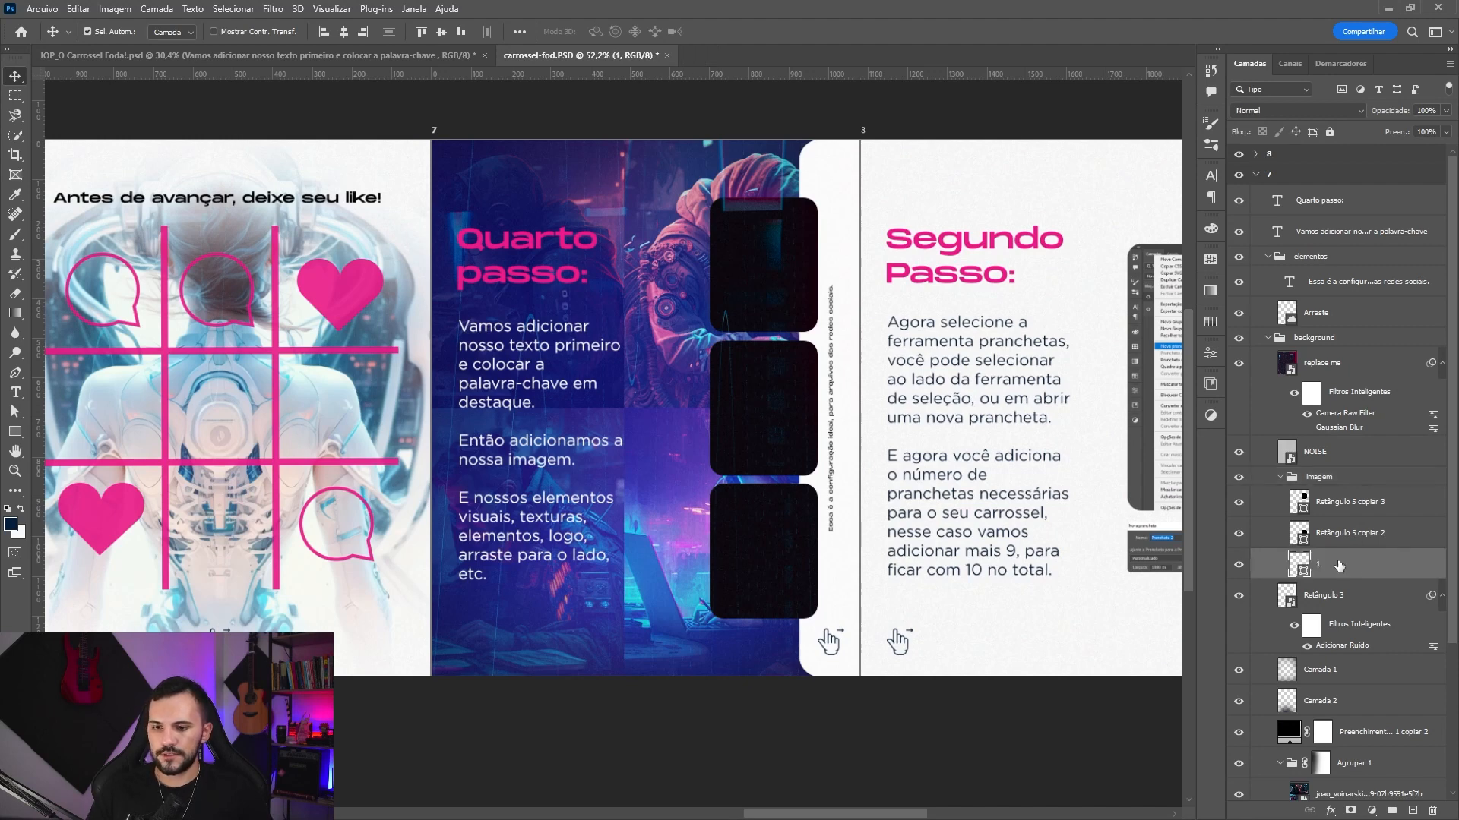
double_click(1362, 534)
type("2")
key("Return")
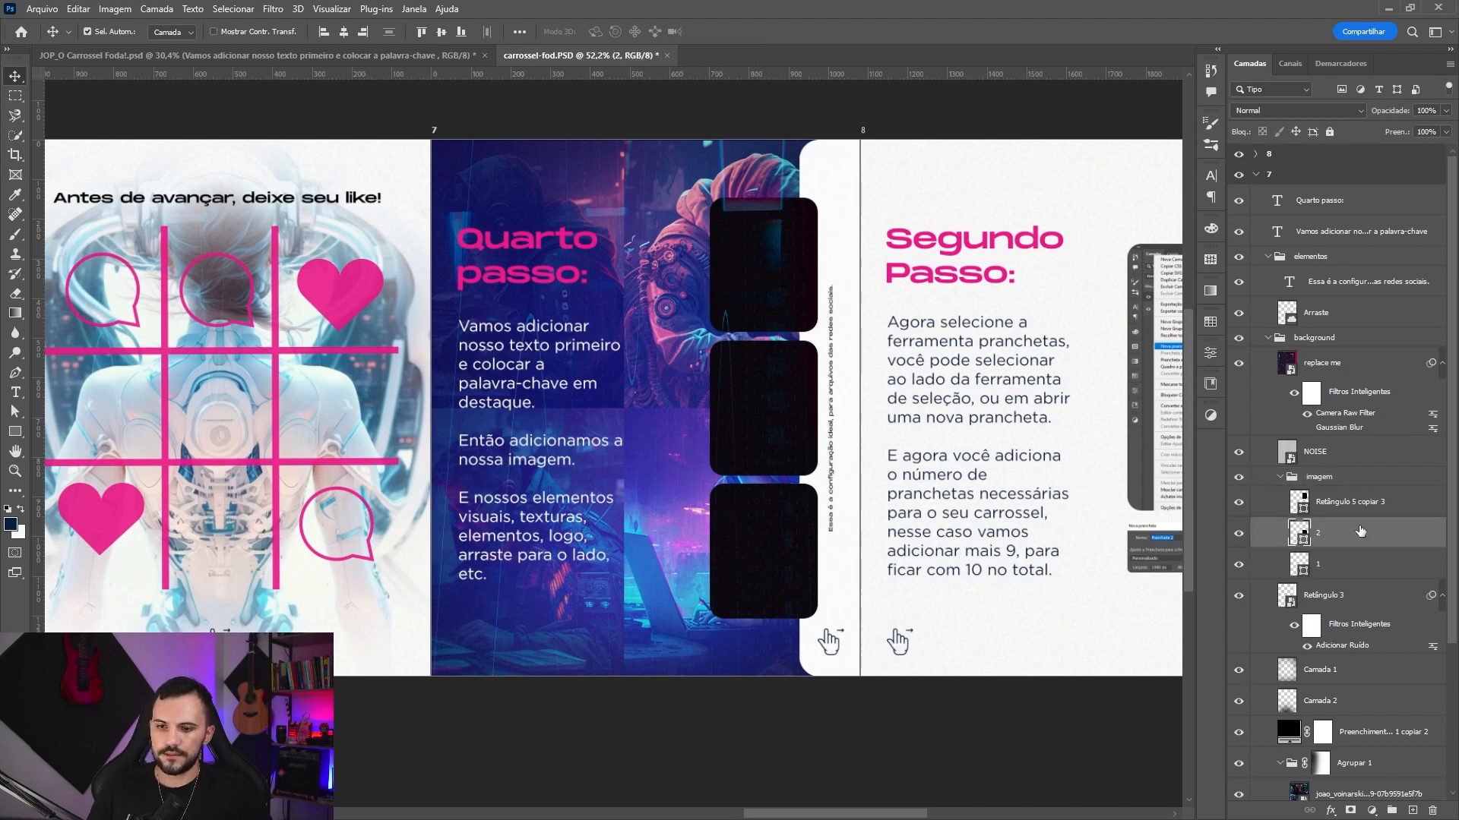
double_click(1354, 503)
type("3")
key("Return")
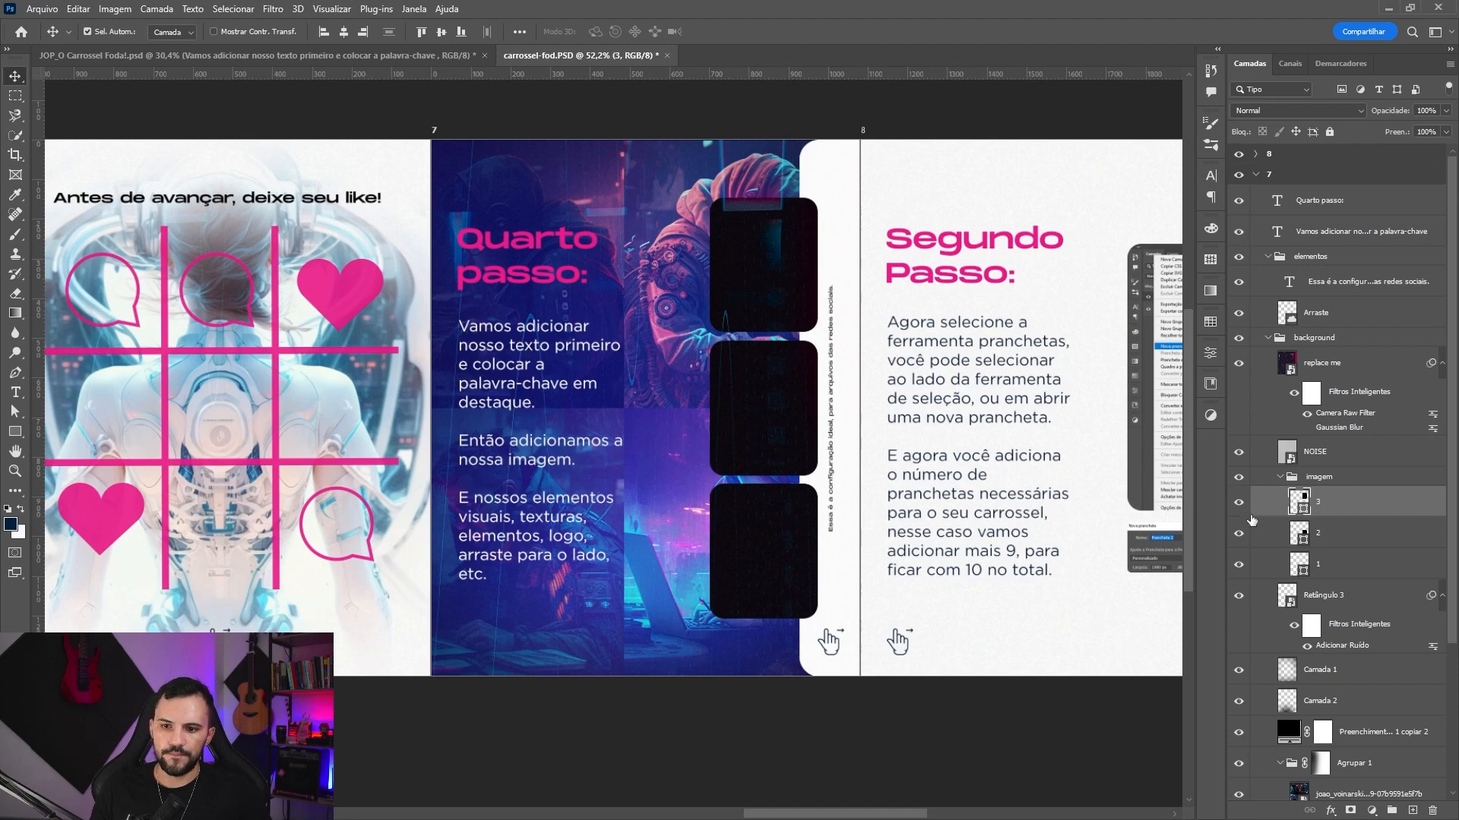
- Reverse the frame numbering by renaming the top frame's layer to 1 and the bottom frame's layer to 3, leaving layer 1 selected
left_click(1239, 506)
double_click(1319, 504)
type("1")
key("Tab")
key("Tab")
type("3")
key("Return")
left_click(1319, 504)
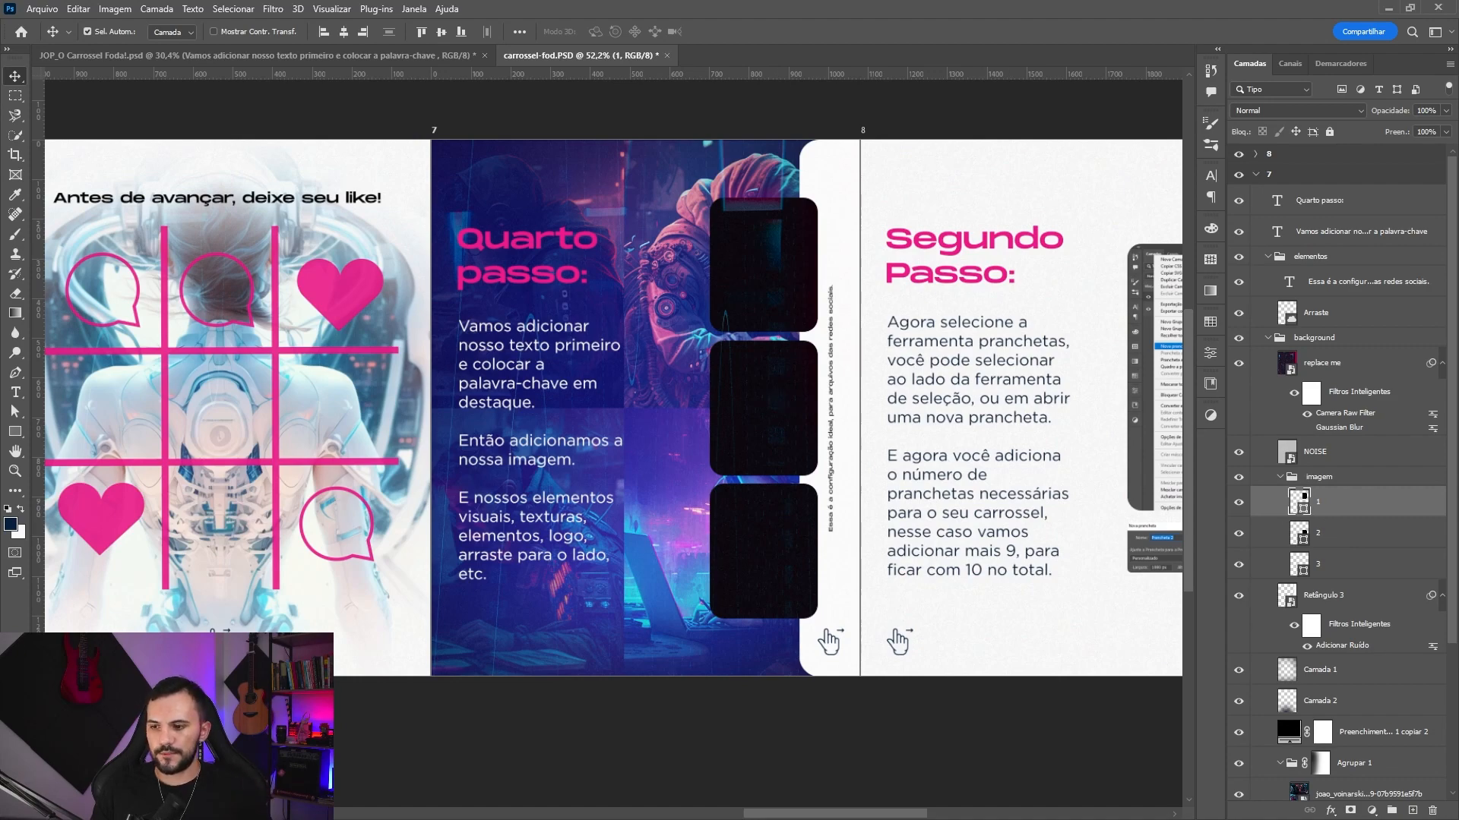
- Place the images print1, print2 and print3 from the "links" folder above layer 1 in the "imagem" group
key("alt+Tab")
left_click_drag(380, 79, 486, 1)
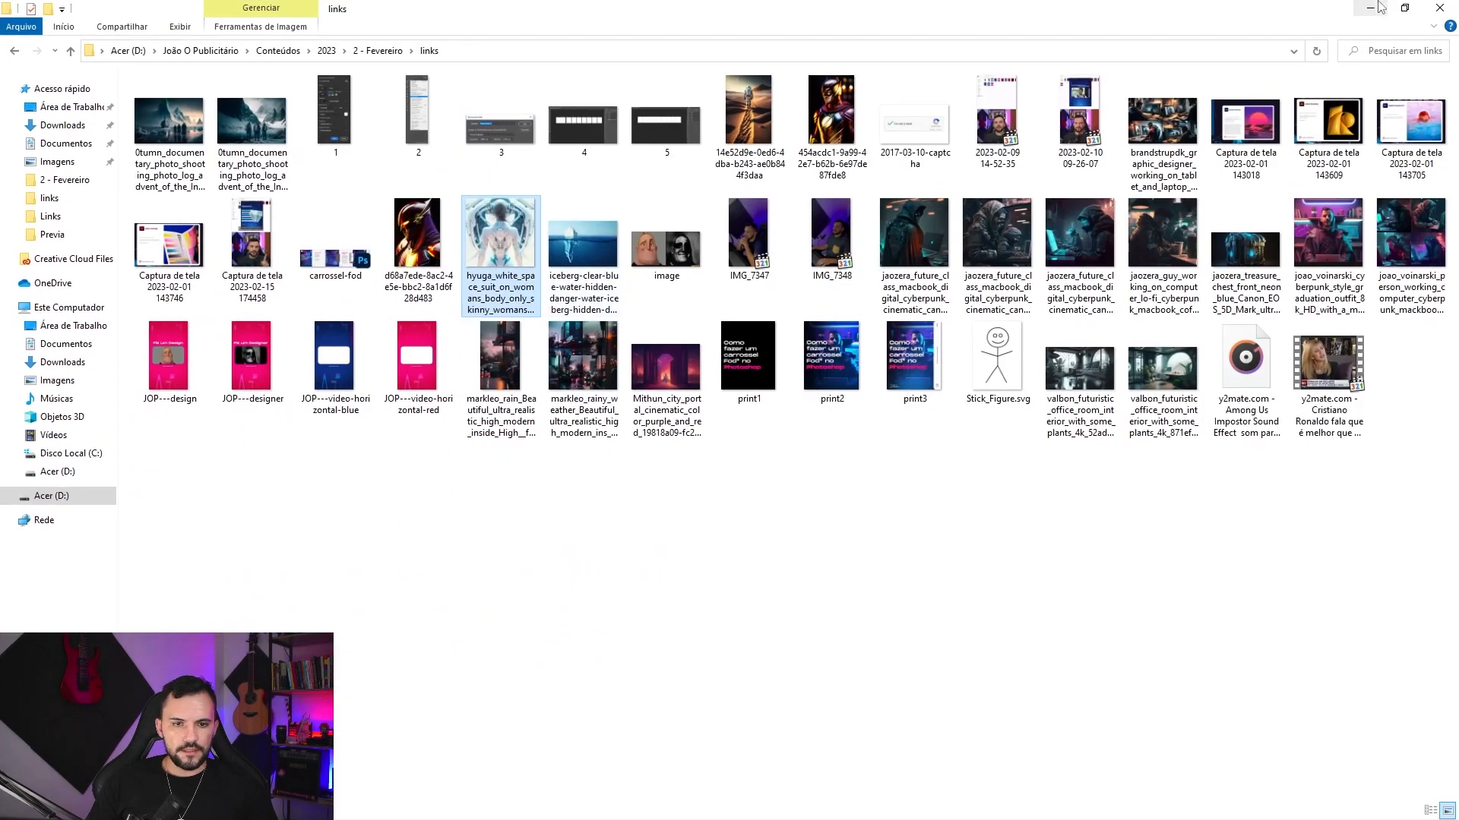
left_click(1404, 7)
scroll(417, 456, "down", 5)
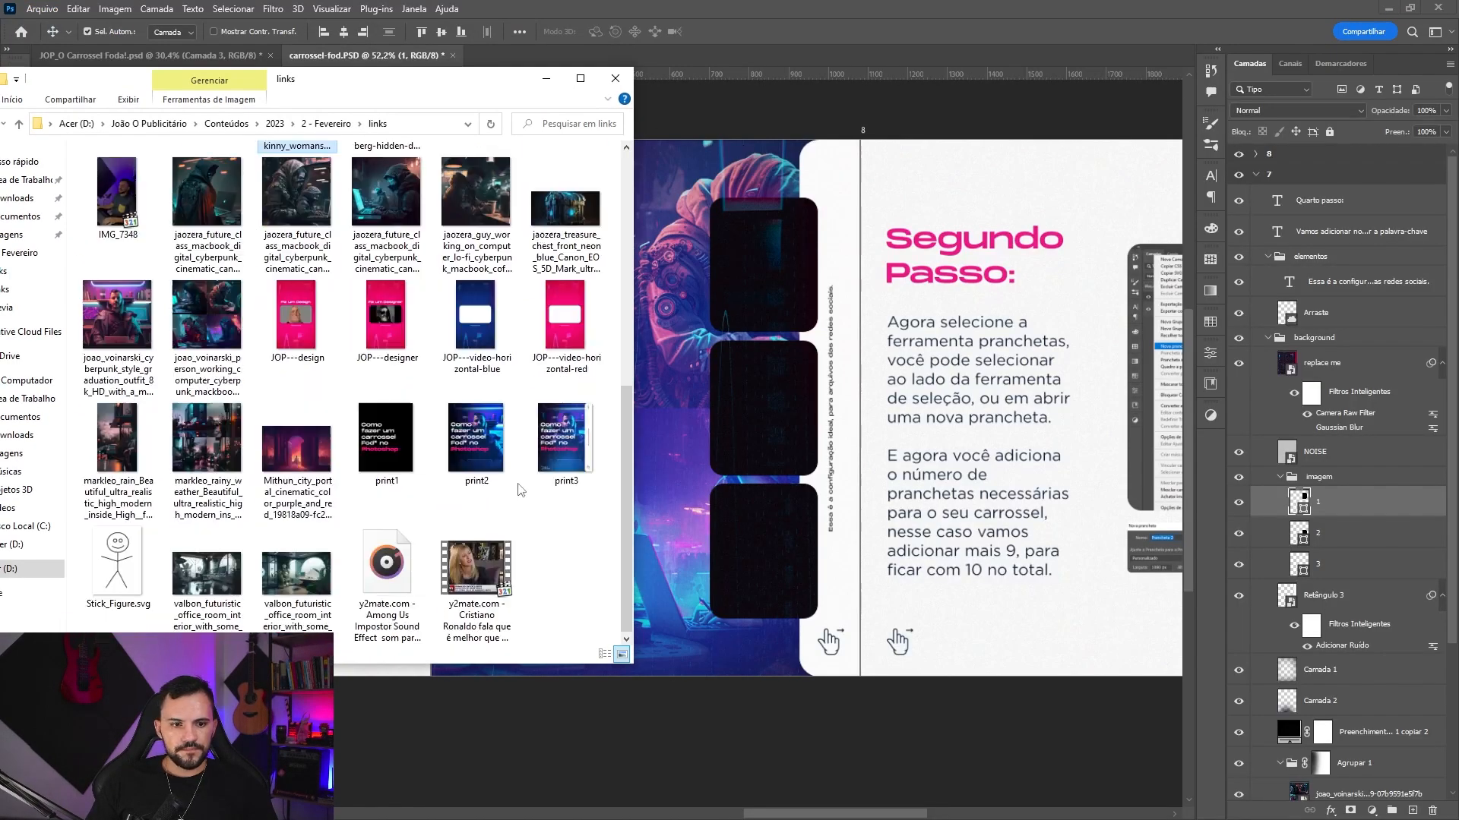
left_click(417, 468)
left_click(562, 452, "shift")
left_click_drag(573, 448, 778, 390)
left_click_drag(675, 401, 746, 390)
key("ctrl+z")
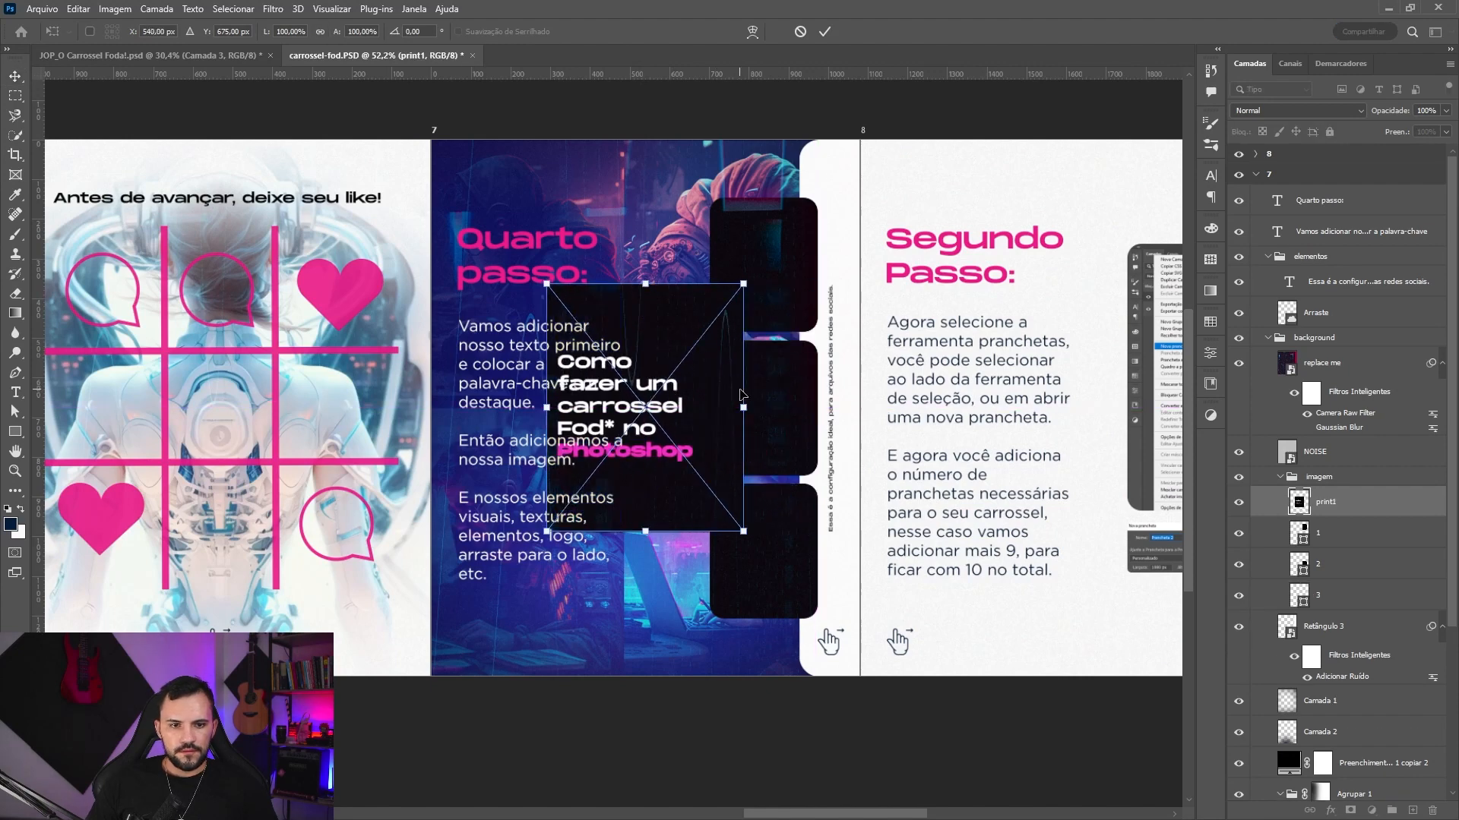
key("Return")
key("Return")
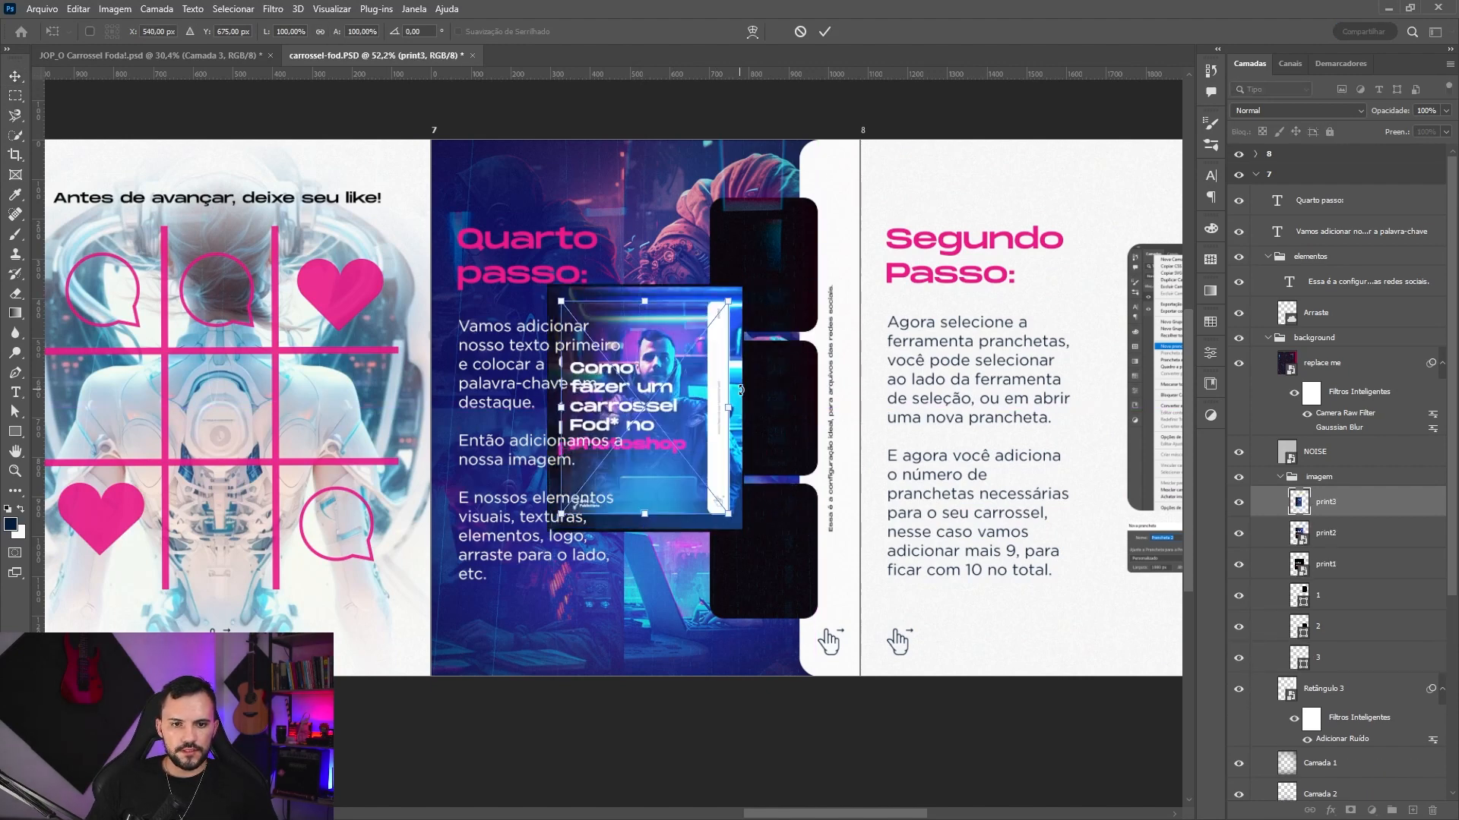
key("Return")
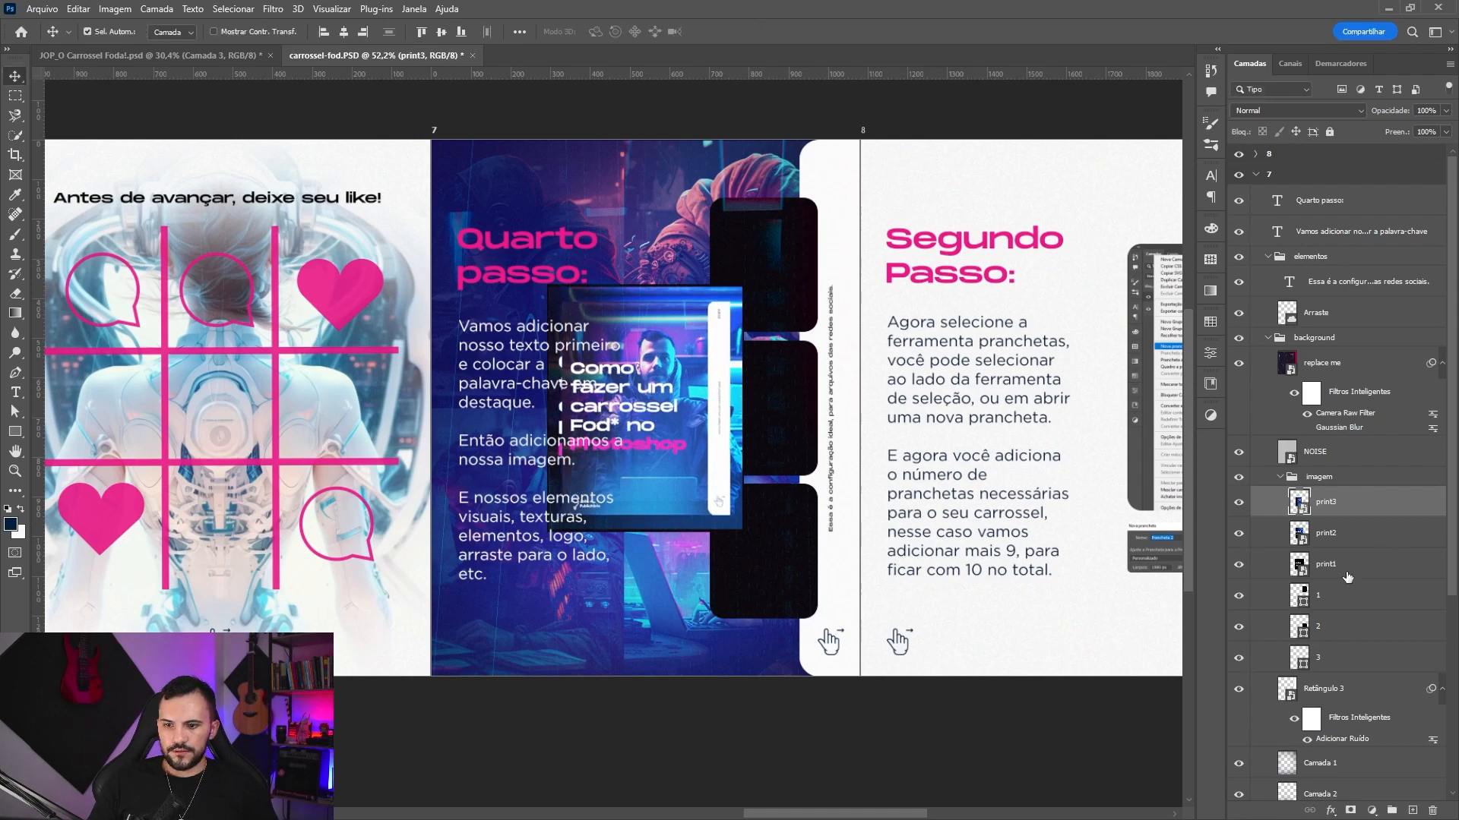
- Clip print1 to rectangle 1 and scale it proportionally to about 55% so it fills the top frame
left_click(1328, 567)
key("ctrl+alt+g")
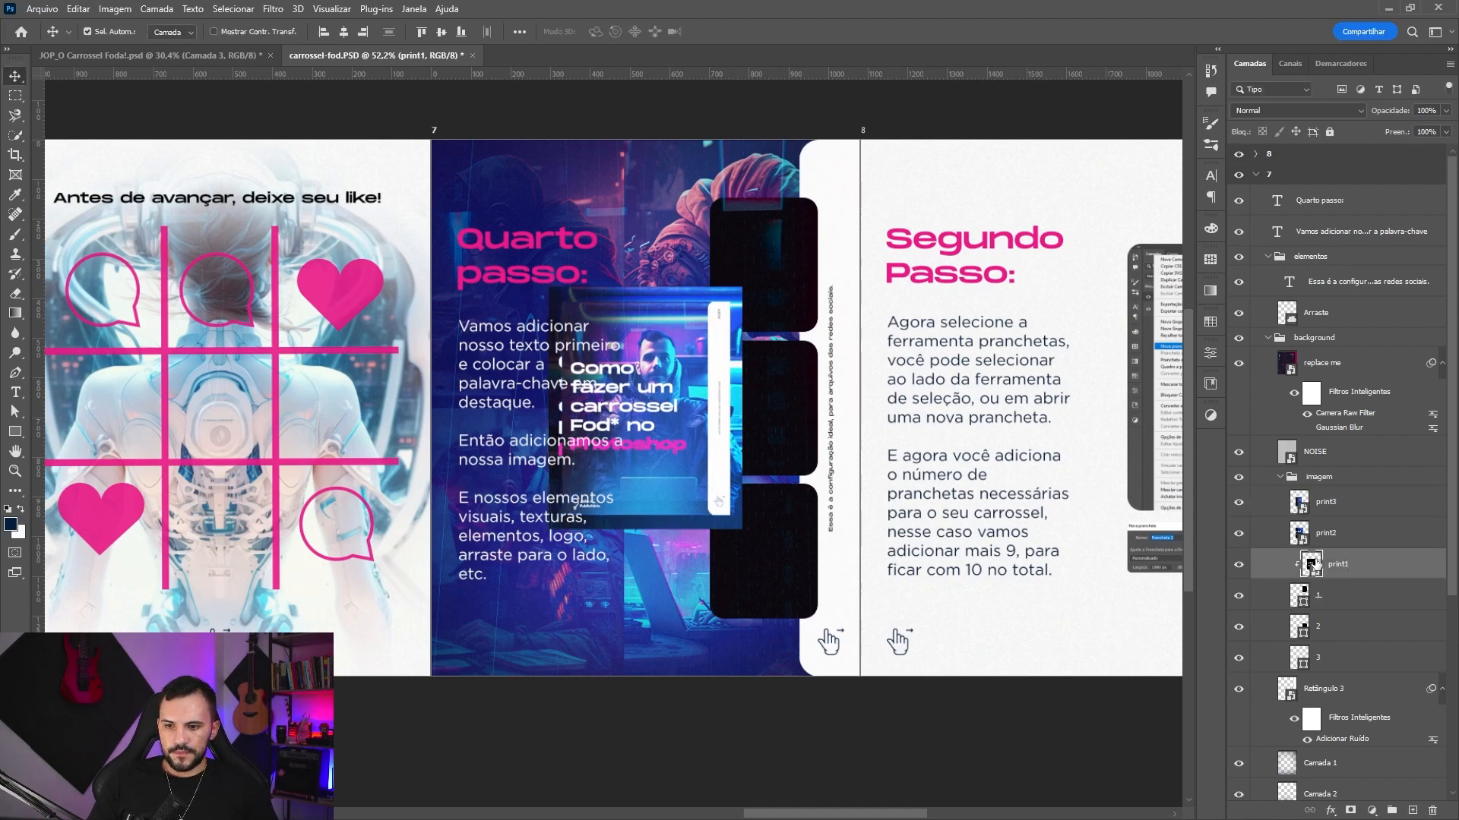
key("ctrl+t")
left_click_drag(610, 405, 754, 261)
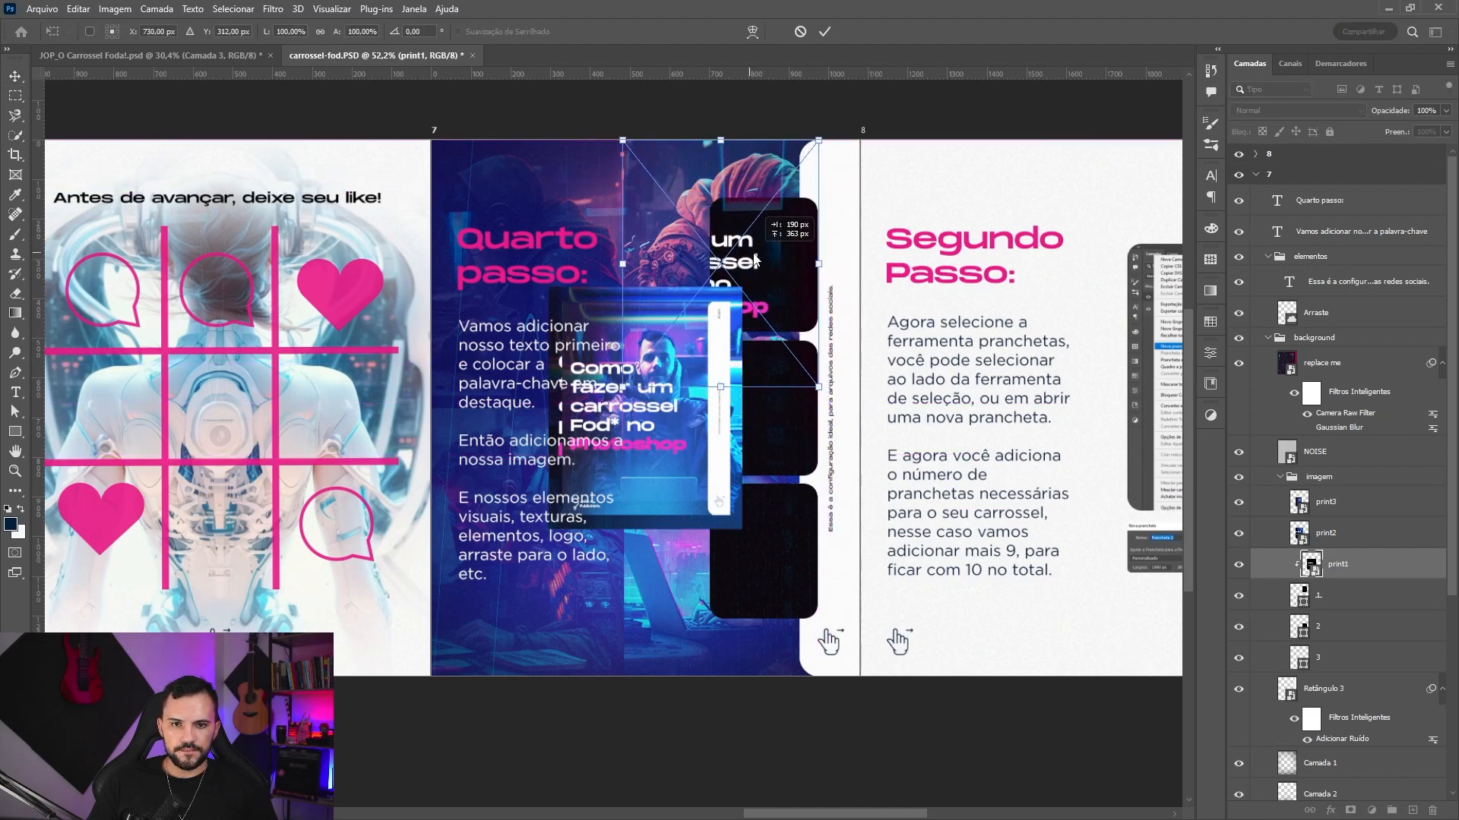
left_click_drag(625, 265, 715, 257)
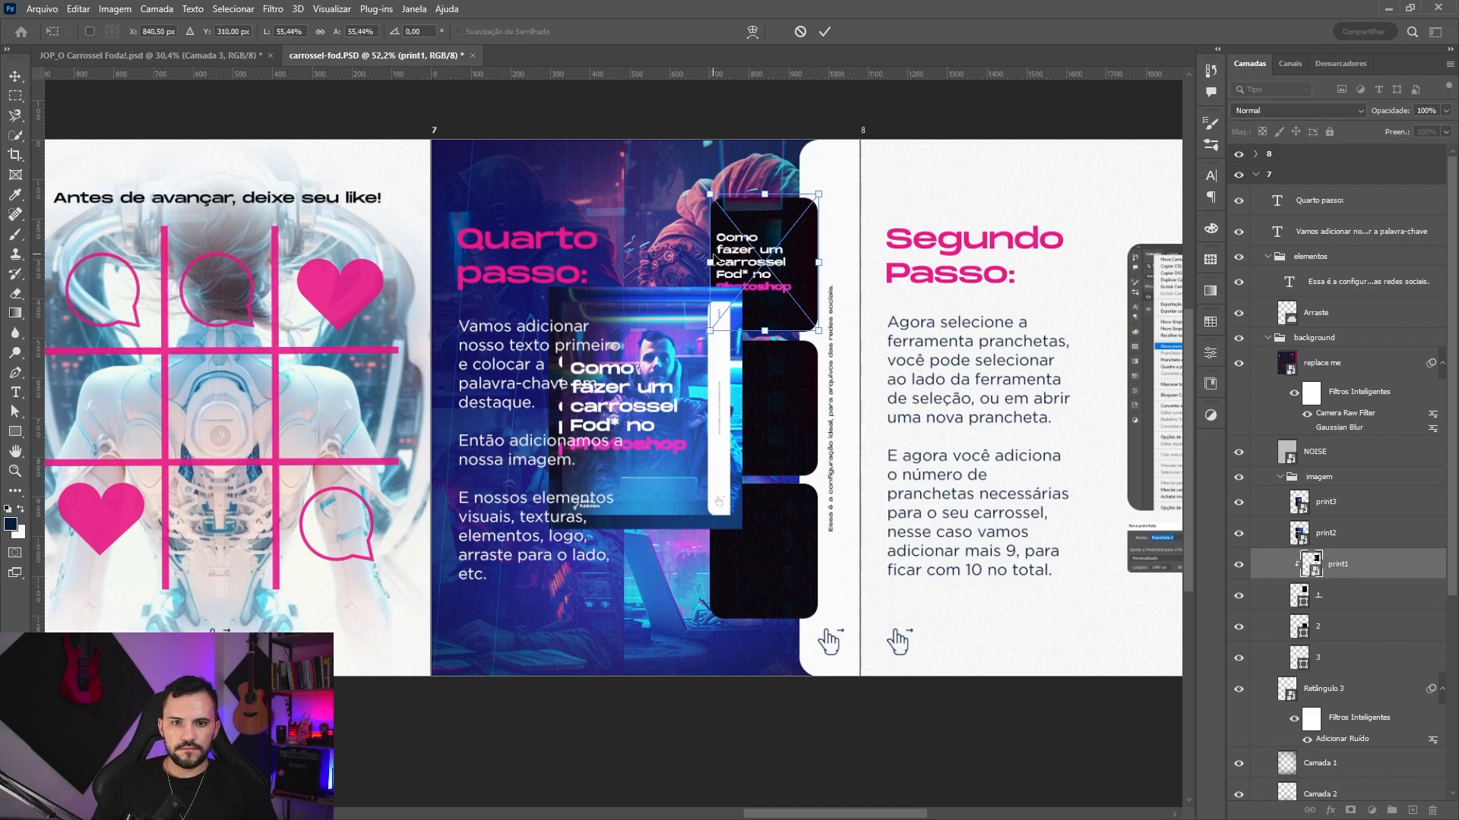
key("Return")
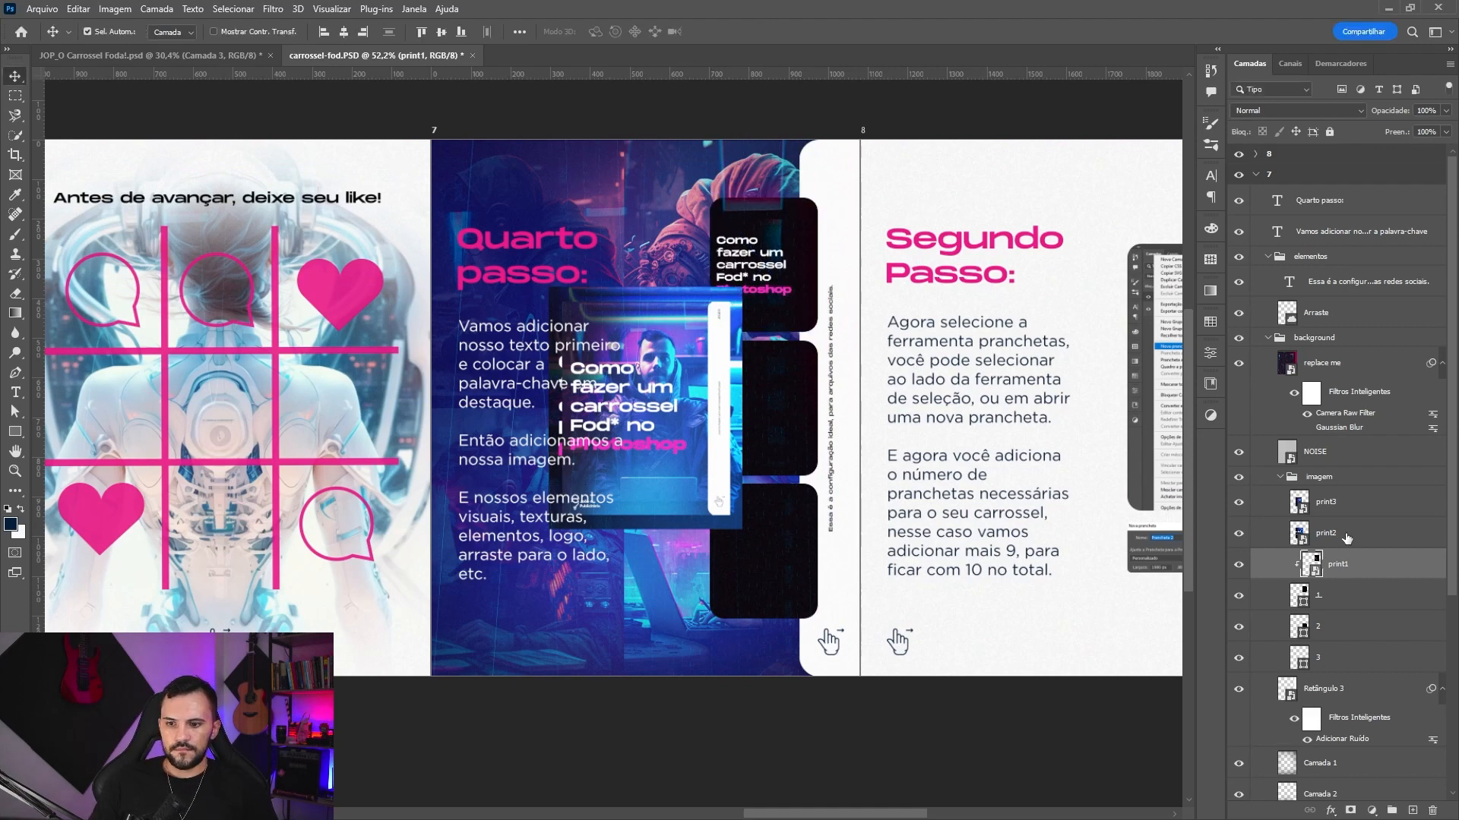
- Move print2 over the middle frame and scale it down proportionally to match the frame's width
left_click(1347, 537)
key("ctrl+t")
left_click_drag(676, 376, 757, 378)
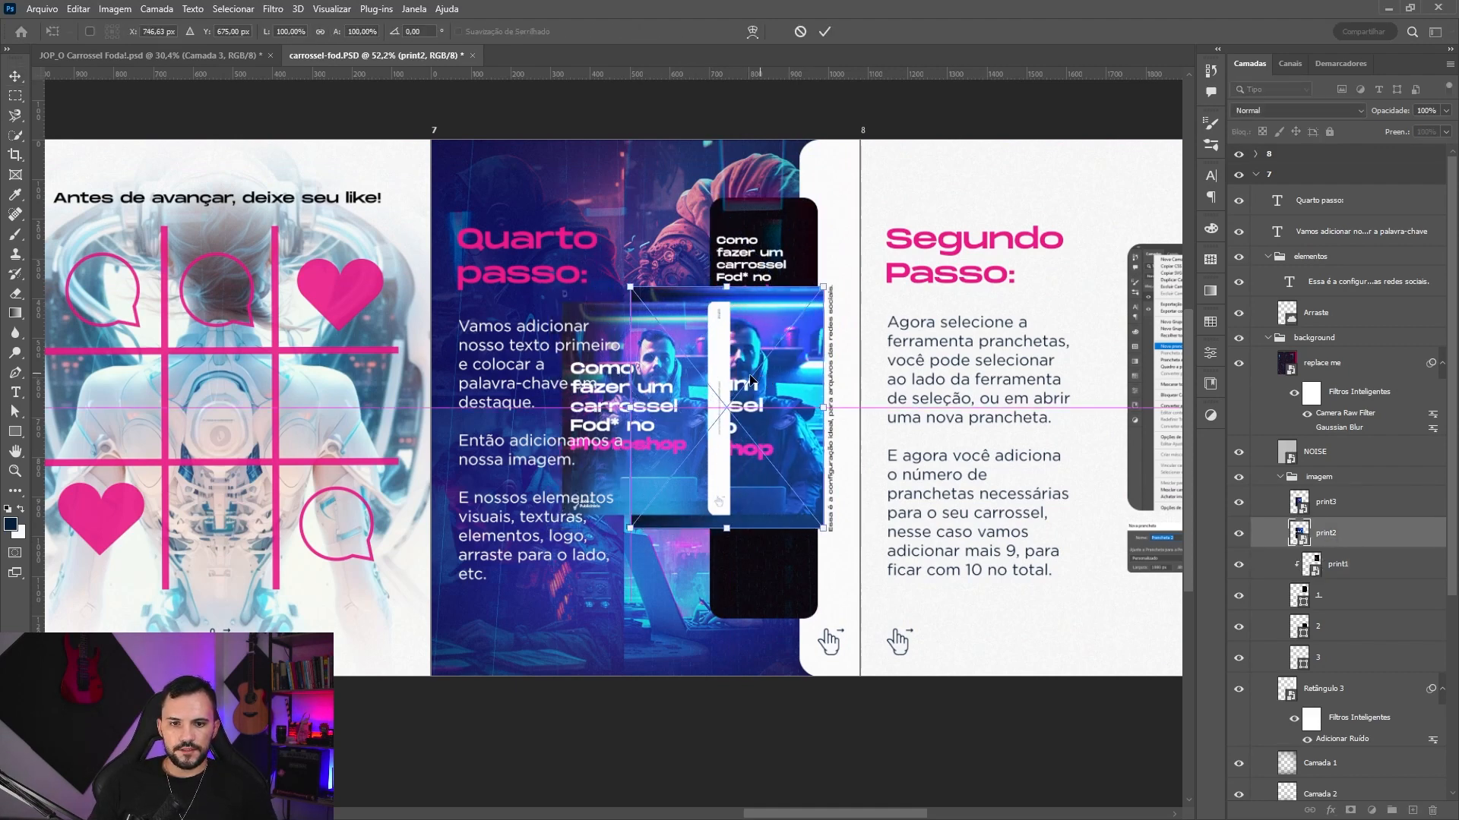
left_click_drag(630, 408, 712, 416)
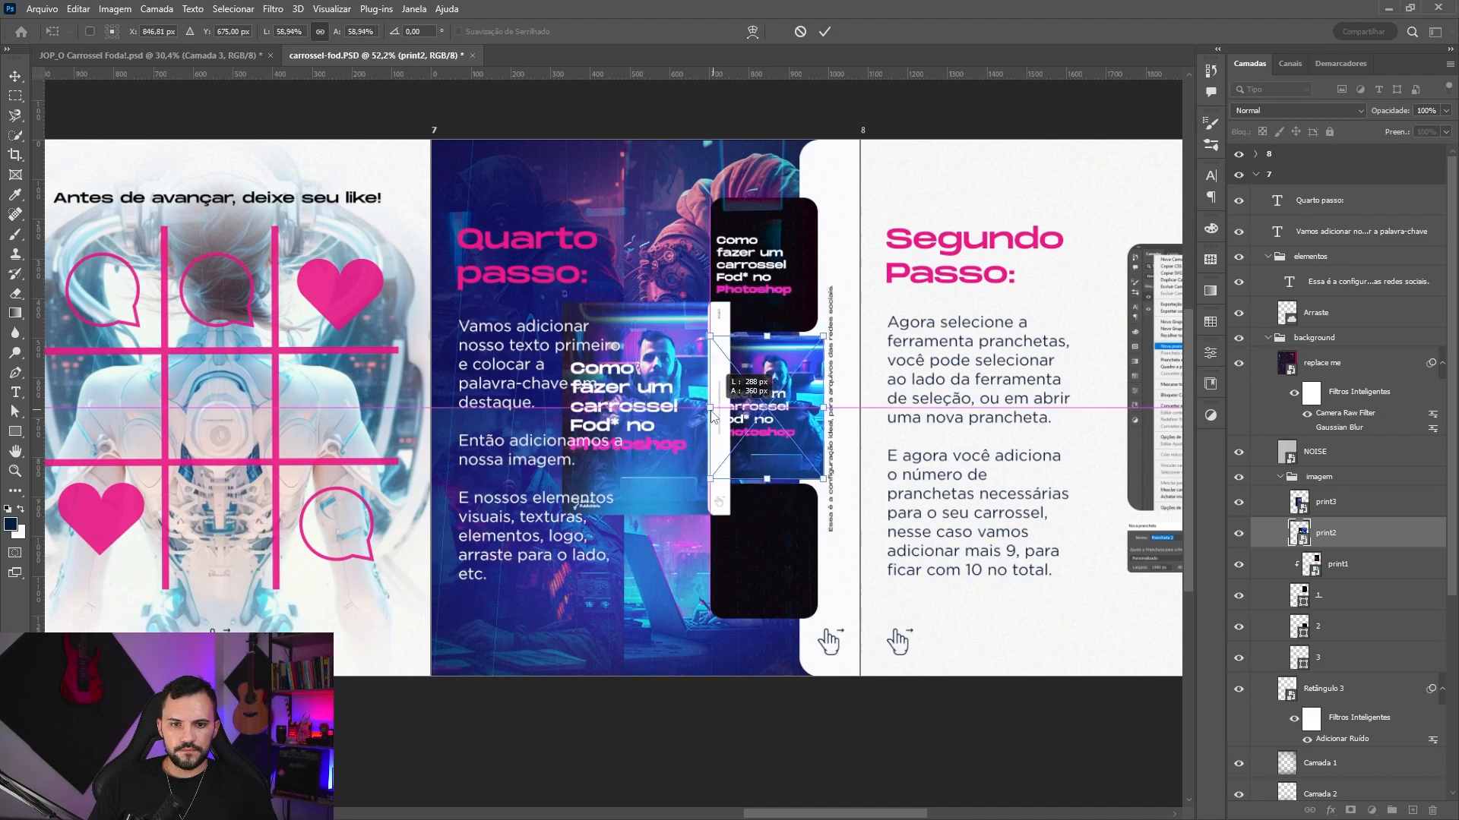
left_click_drag(822, 408, 819, 408)
key("Return")
- Reorder print2 directly above layer 2 and print3 directly above layer 3, clipping each to its rectangle
left_click_drag(1349, 541, 1308, 615)
left_click(1304, 605, "alt")
left_click(1339, 505)
left_click_drag(1339, 514, 1313, 652)
left_click(1301, 634, "alt")
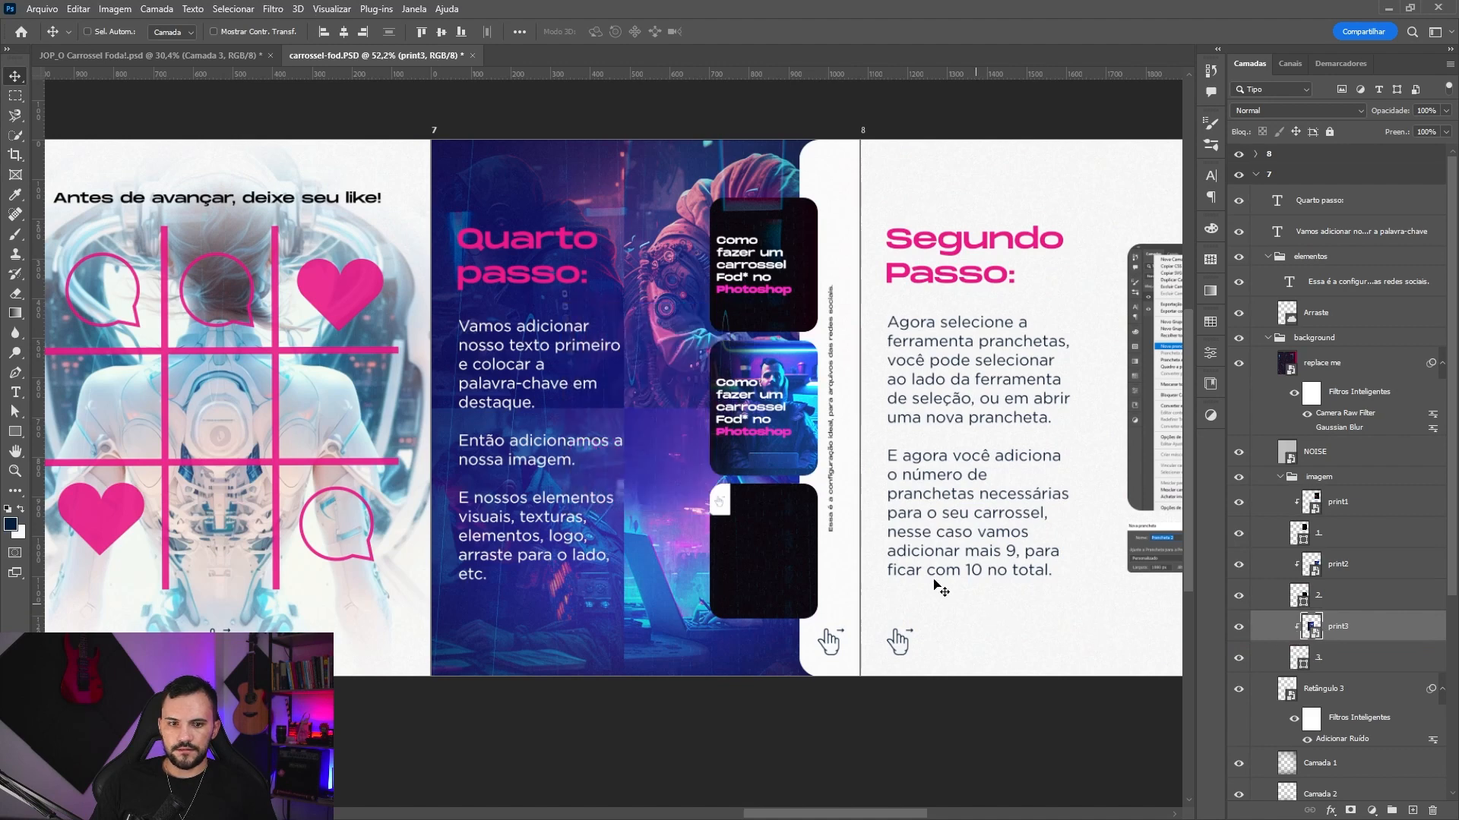
- Scale print3 proportionally to about 64% and position it to cover the whole bottom frame, refining its side edge
key("ctrl+t")
left_click_drag(684, 471, 773, 584)
left_click_drag(670, 534, 714, 531)
left_click_drag(827, 522, 816, 527)
key("ctrl+z")
left_click_drag(706, 524, 794, 551)
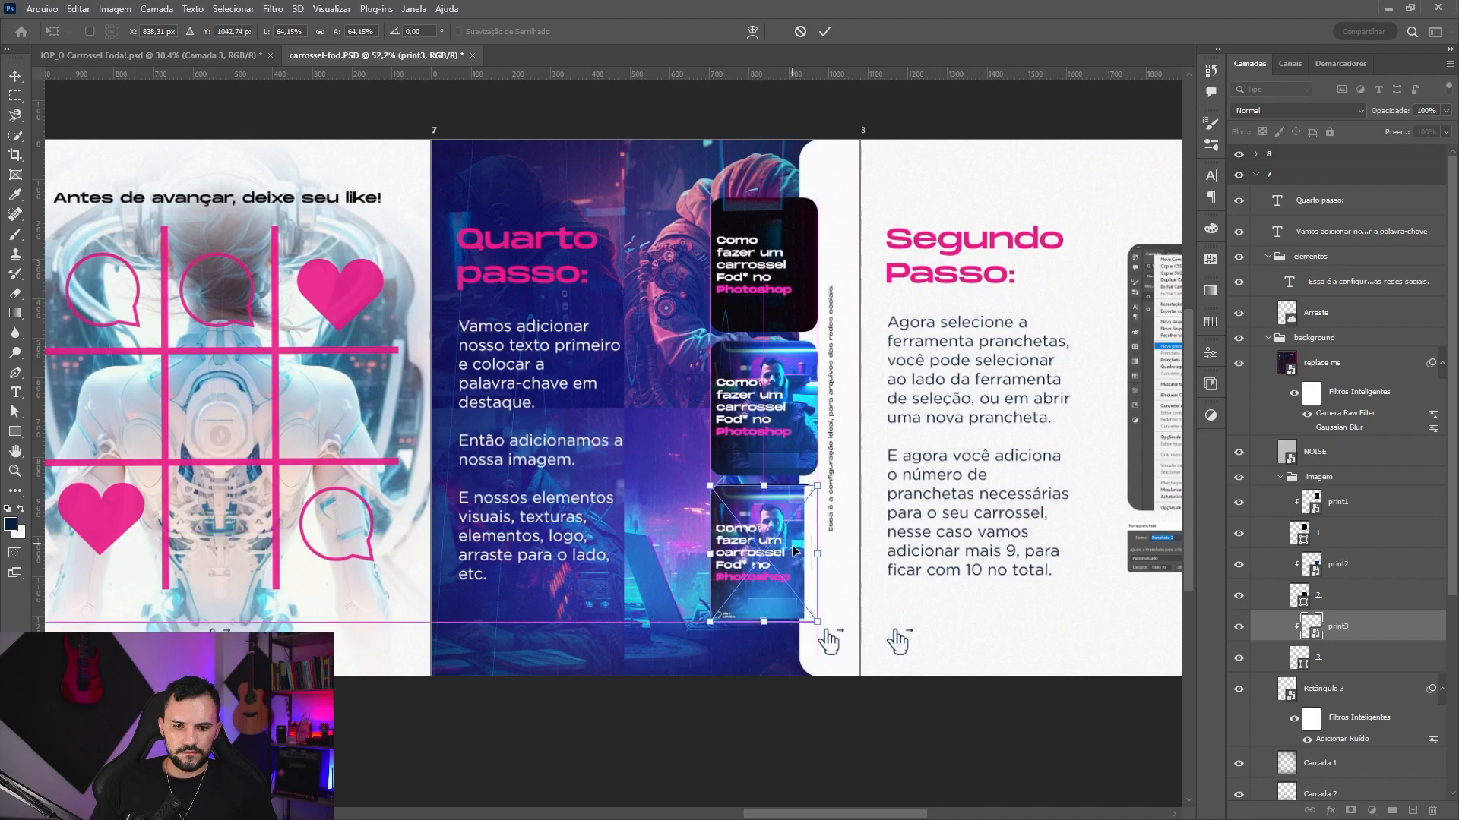
key("Return")
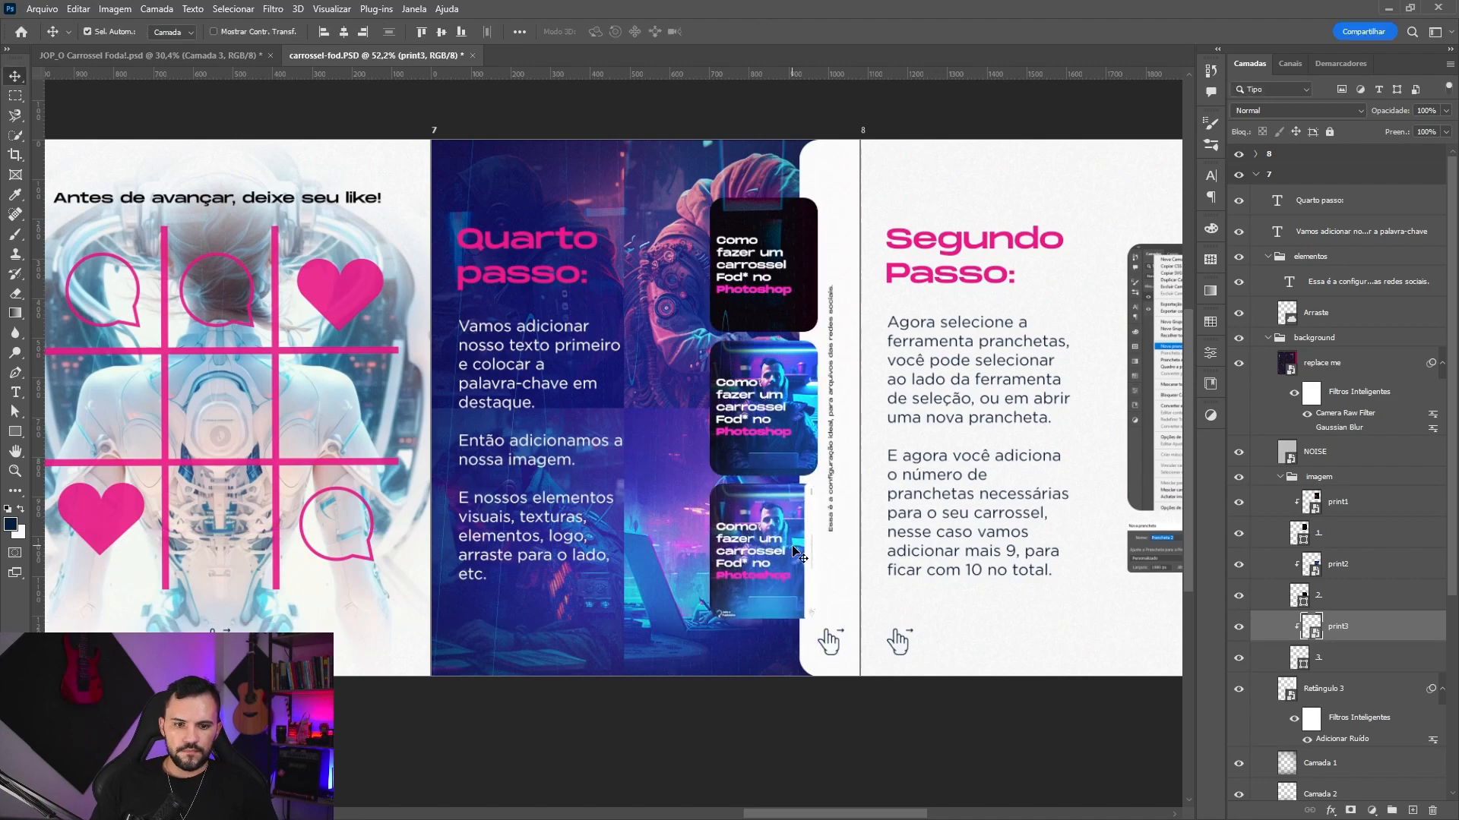
key("ctrl+t")
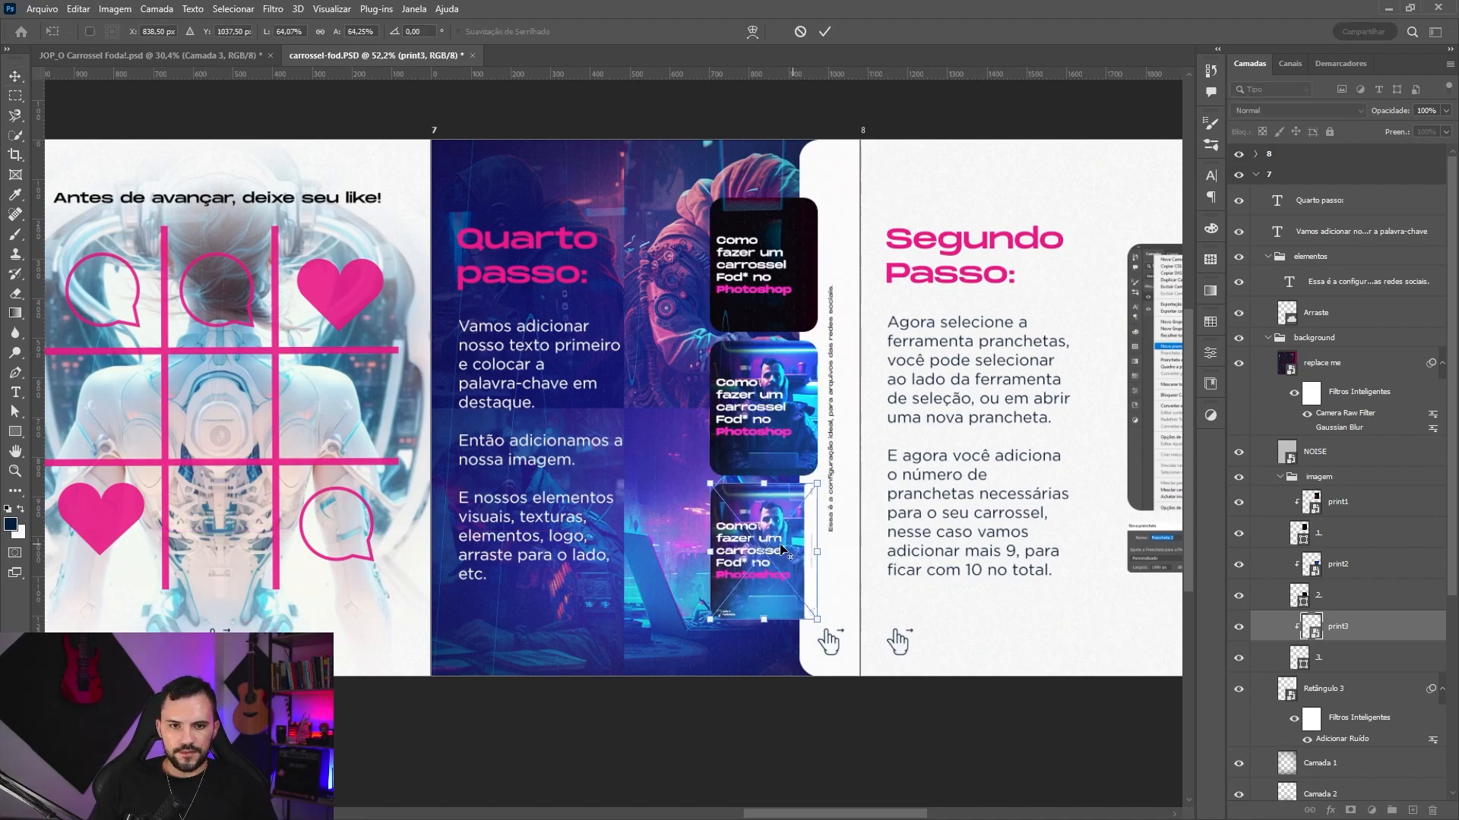
scroll(753, 547, "up", 5)
left_click_drag(668, 558, 665, 558)
key("Return")
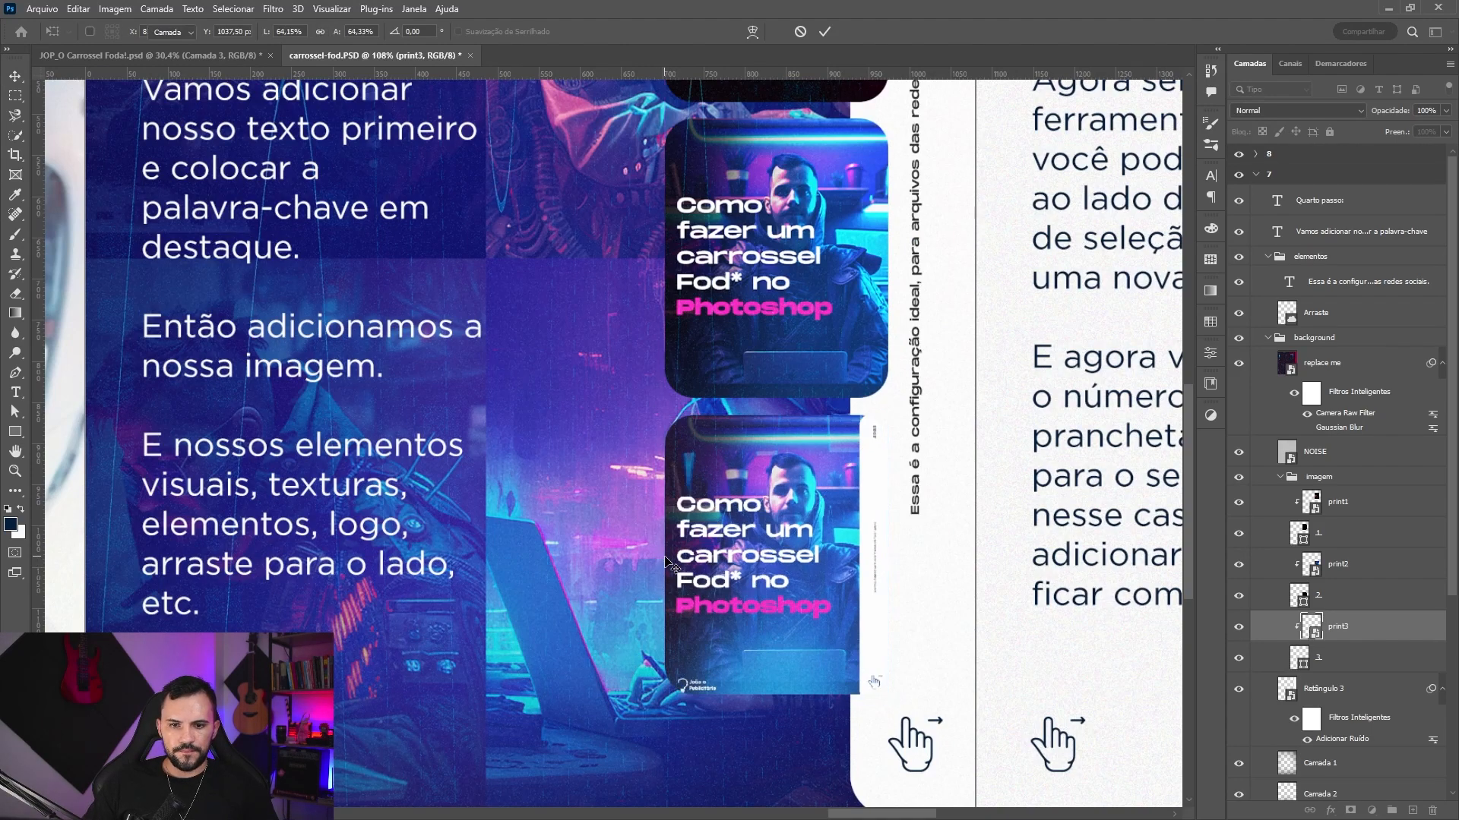
- Move the "imagem" group out of "background" into "elementos" below the Arraste layer, and collapse the "imagem" and "background" groups
scroll(749, 499, "down", 5)
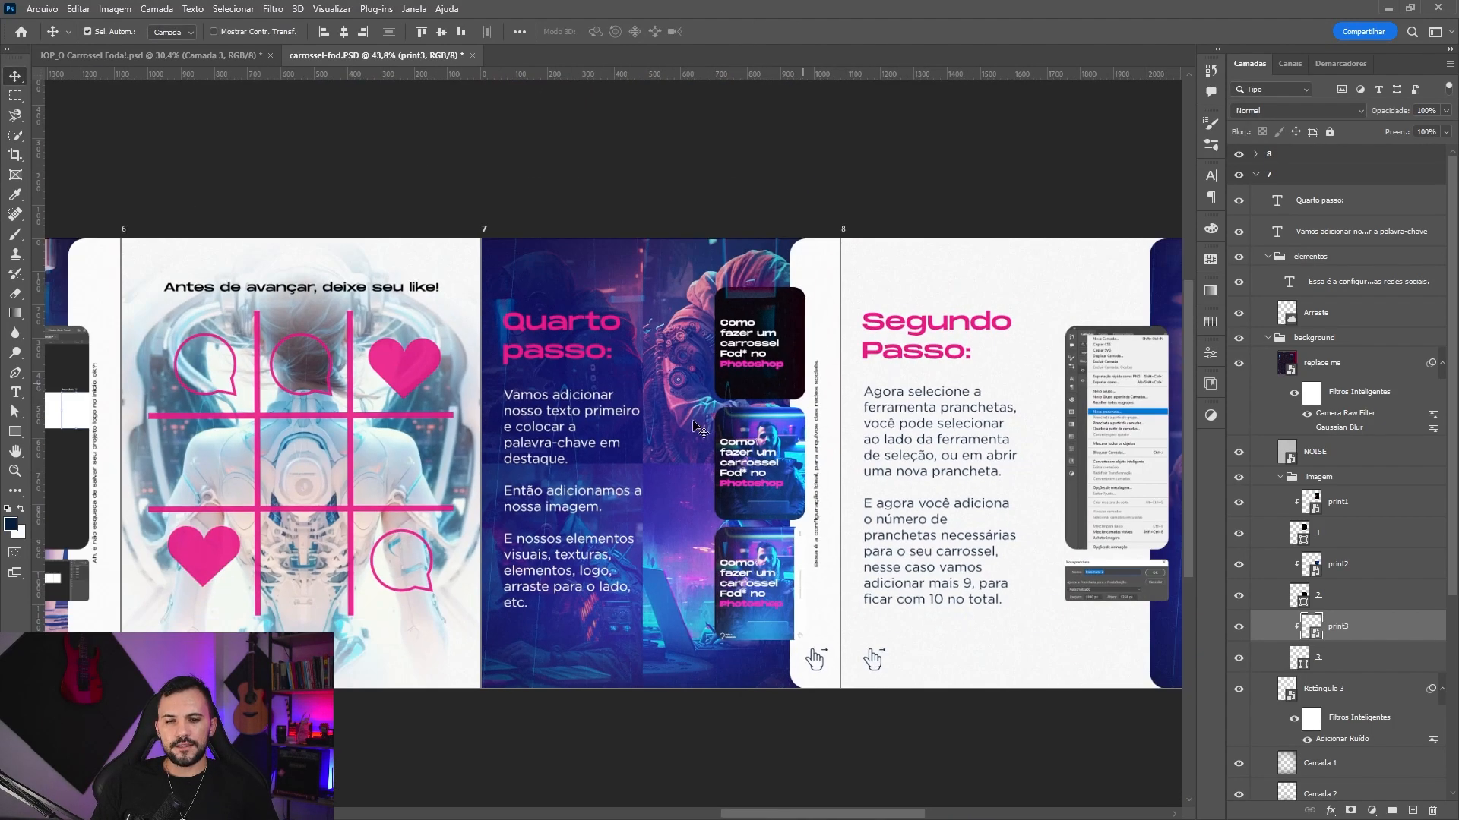
left_click(1285, 479)
left_click(1280, 478)
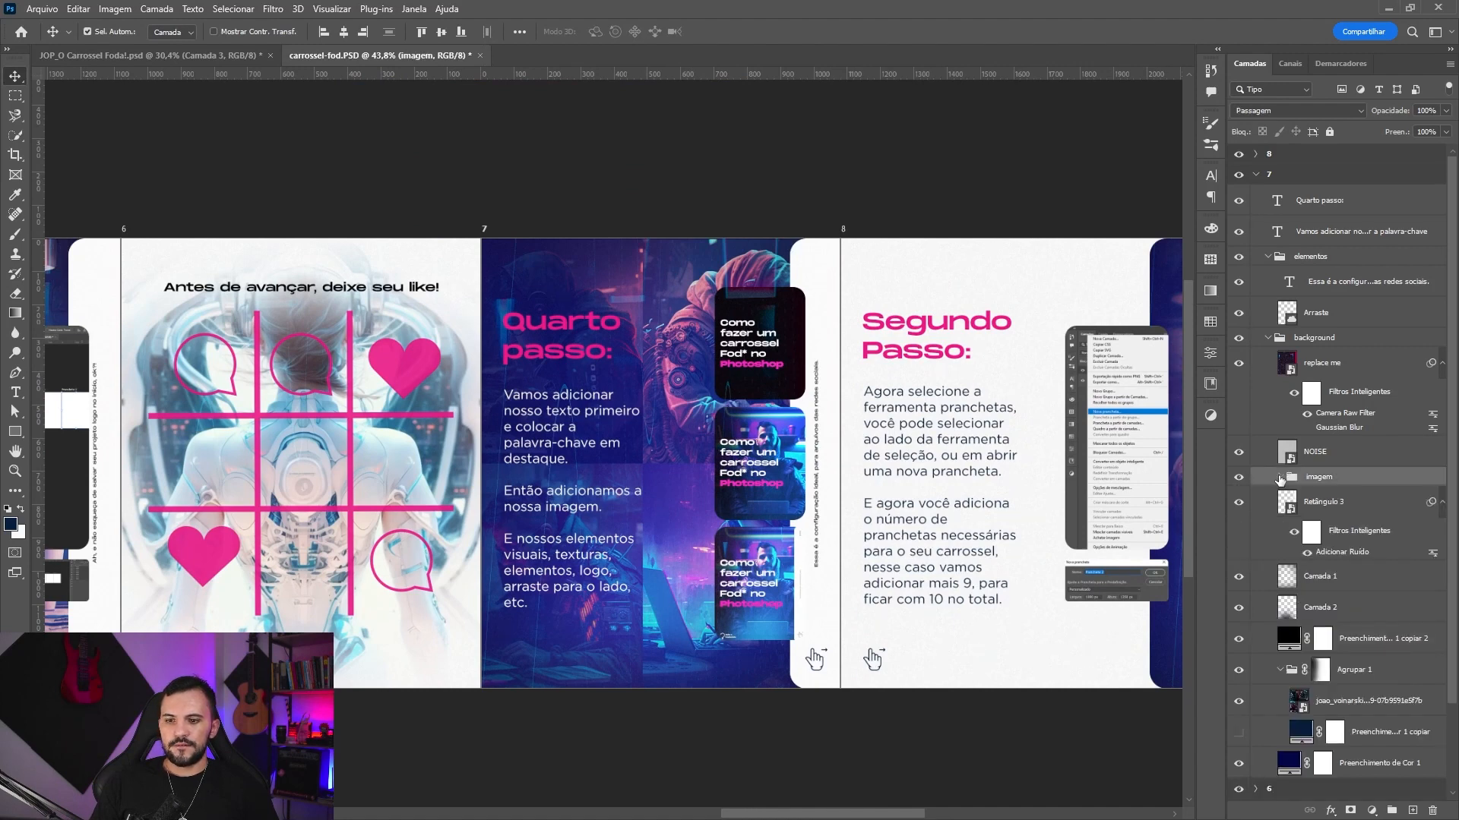
left_click_drag(1324, 478, 1311, 335)
left_click(1267, 357)
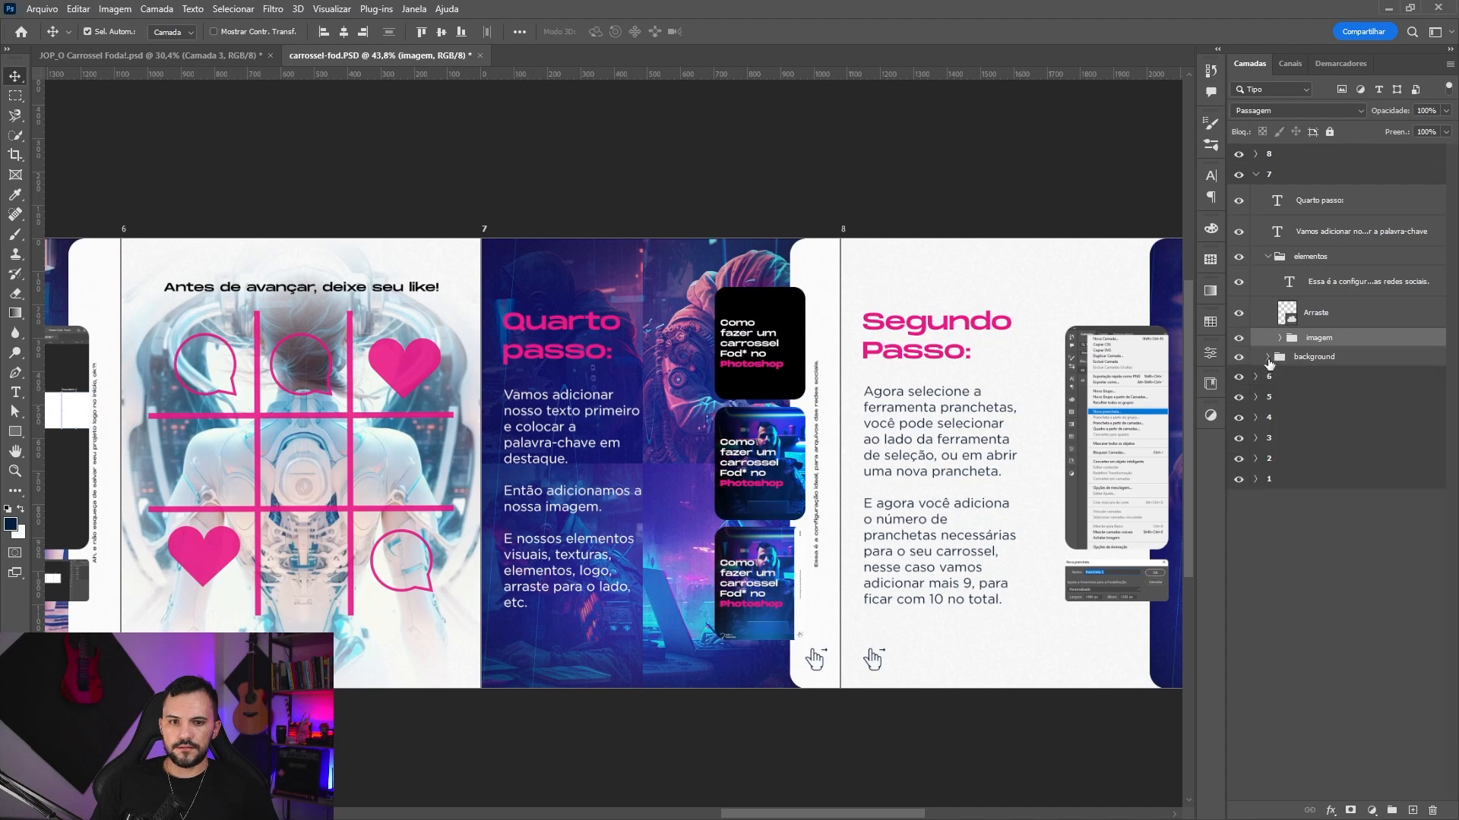
- Replace artboard 7's vertical side text with "Em breve vai ter conteúdo de como eu gerei essas imagens."
scroll(798, 594, "up", 2)
scroll(806, 557, "up", 2)
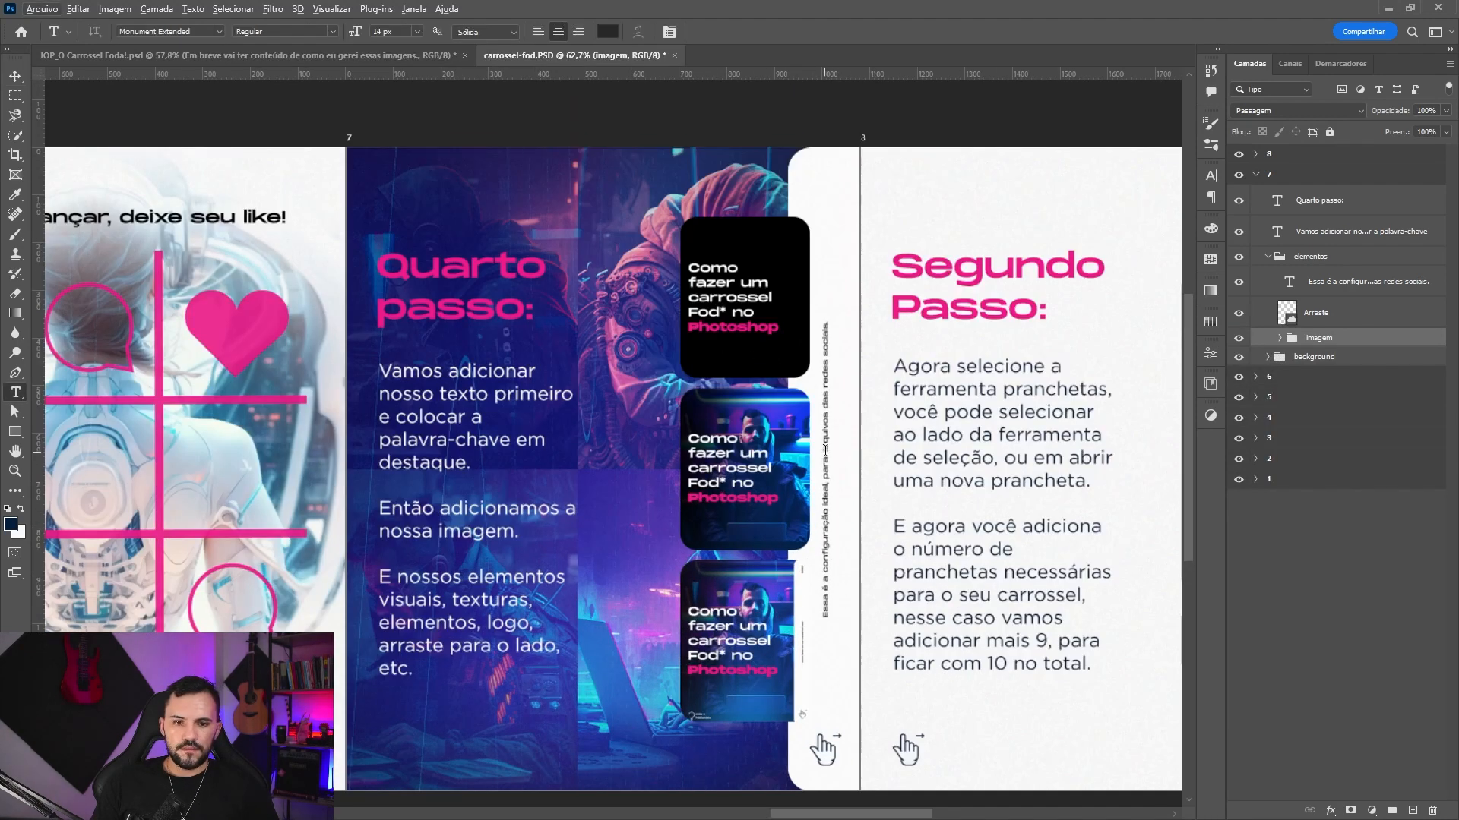
left_click(825, 449)
key("ctrl+a")
type("Em breve vai ter conteúdo de como eu gerei essas imagens.")
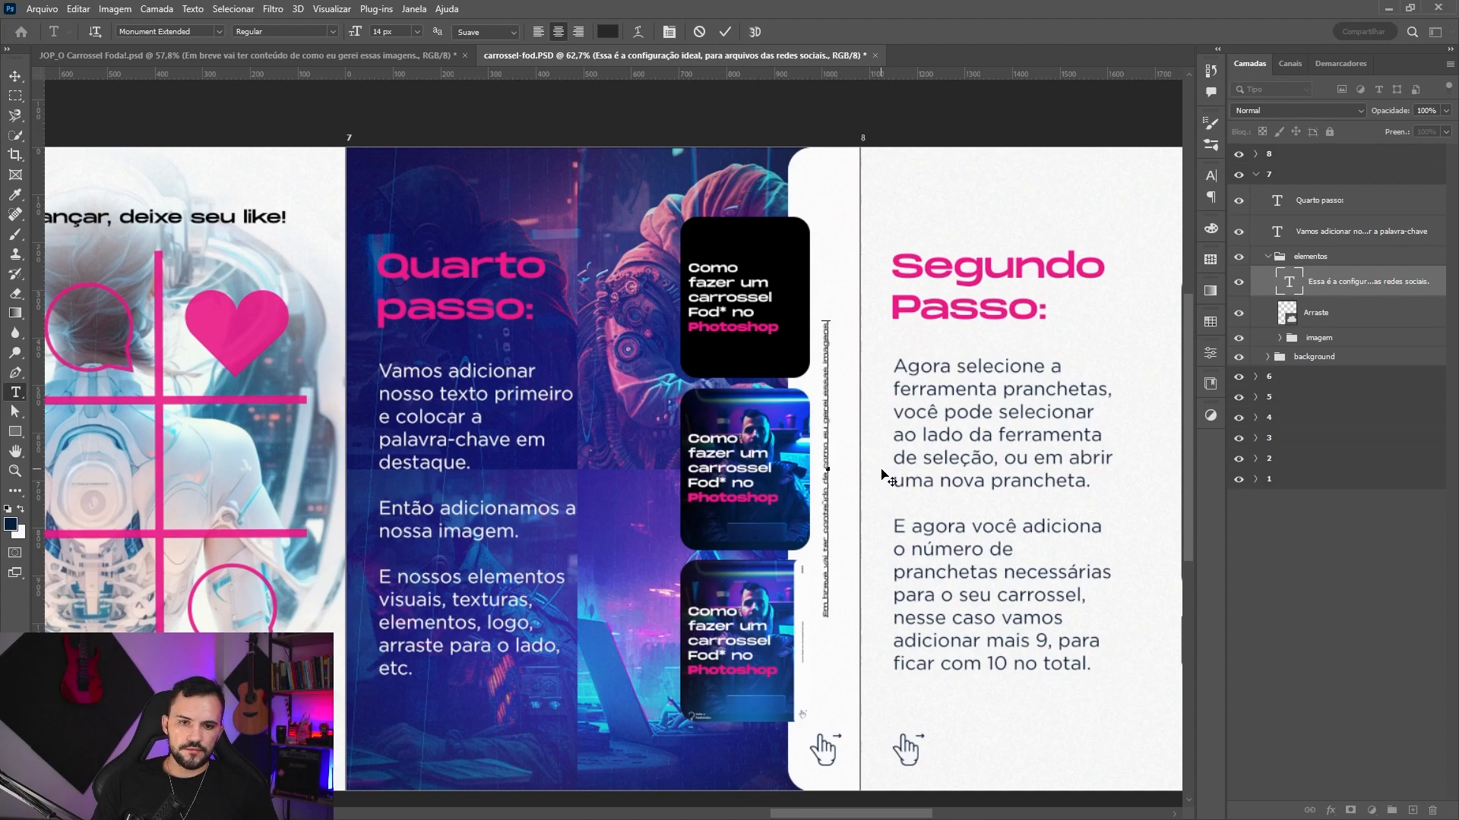
key("ctrl+Return")
key("v")
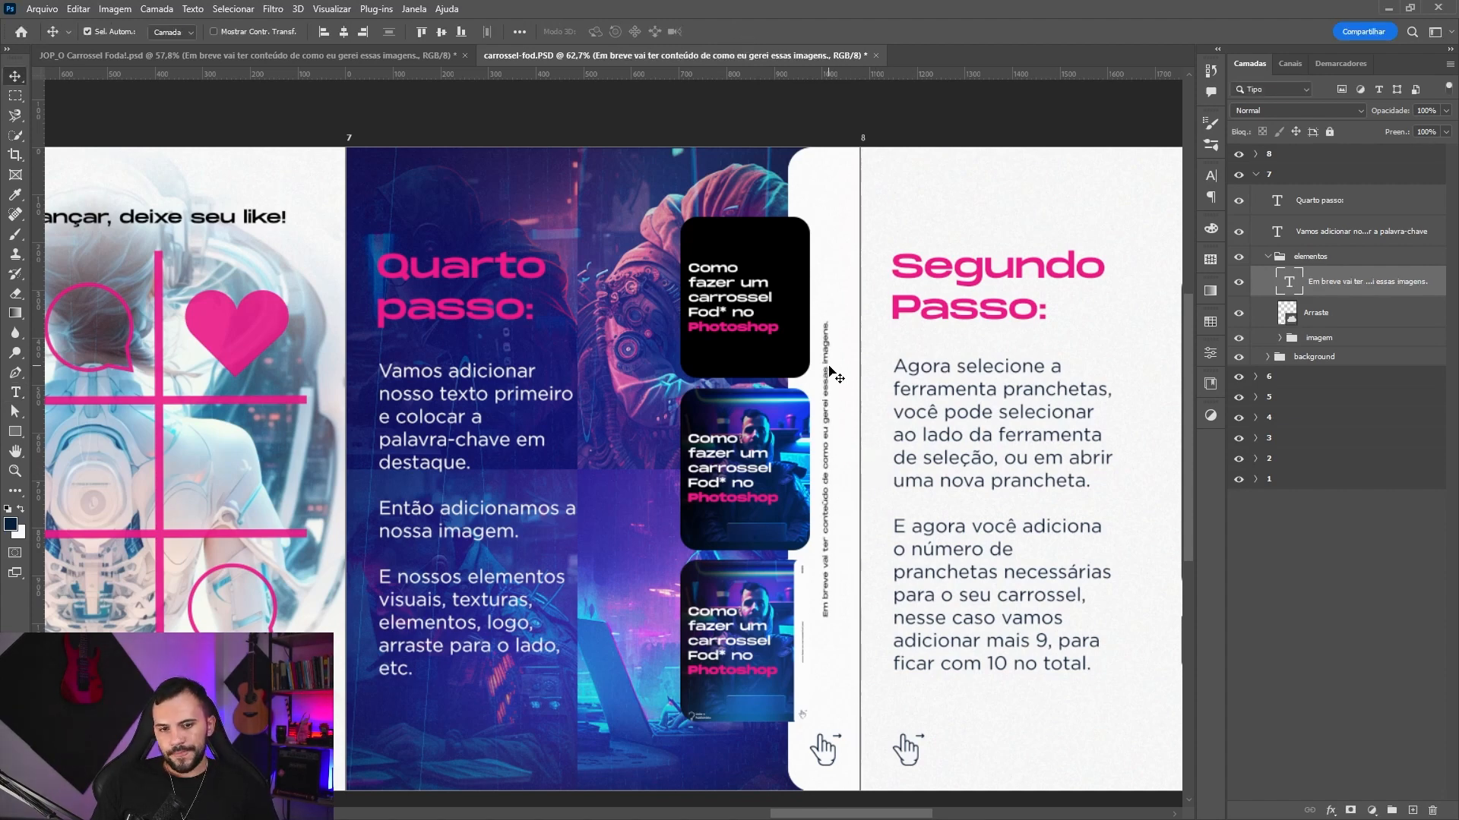
scroll(668, 373, "down", 1)
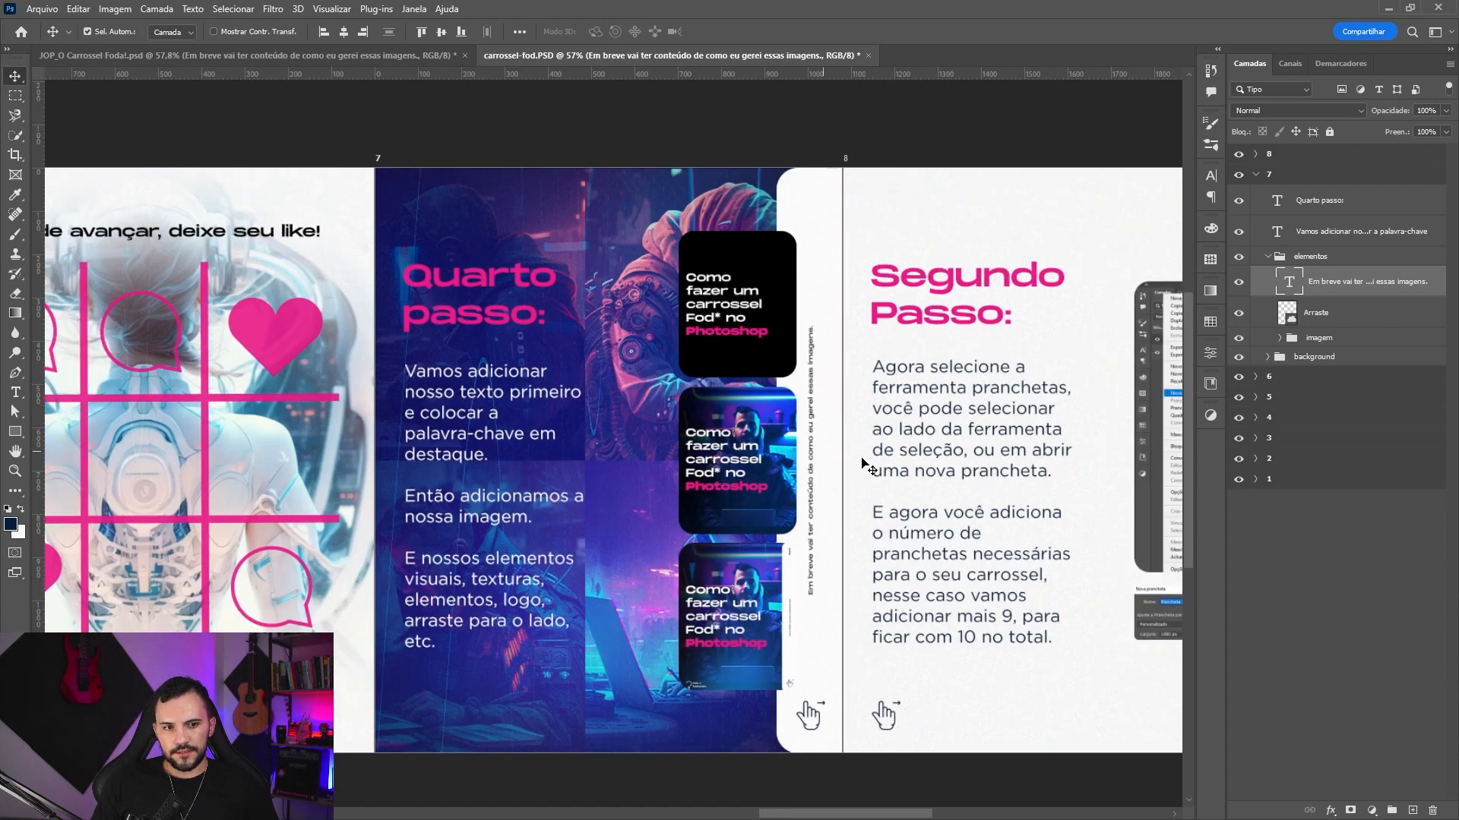
- Change the heading on artboard 8 from "Segundo" to "Quinto" so it reads "Quinto Passo:"
left_click_drag(861, 459, 655, 442)
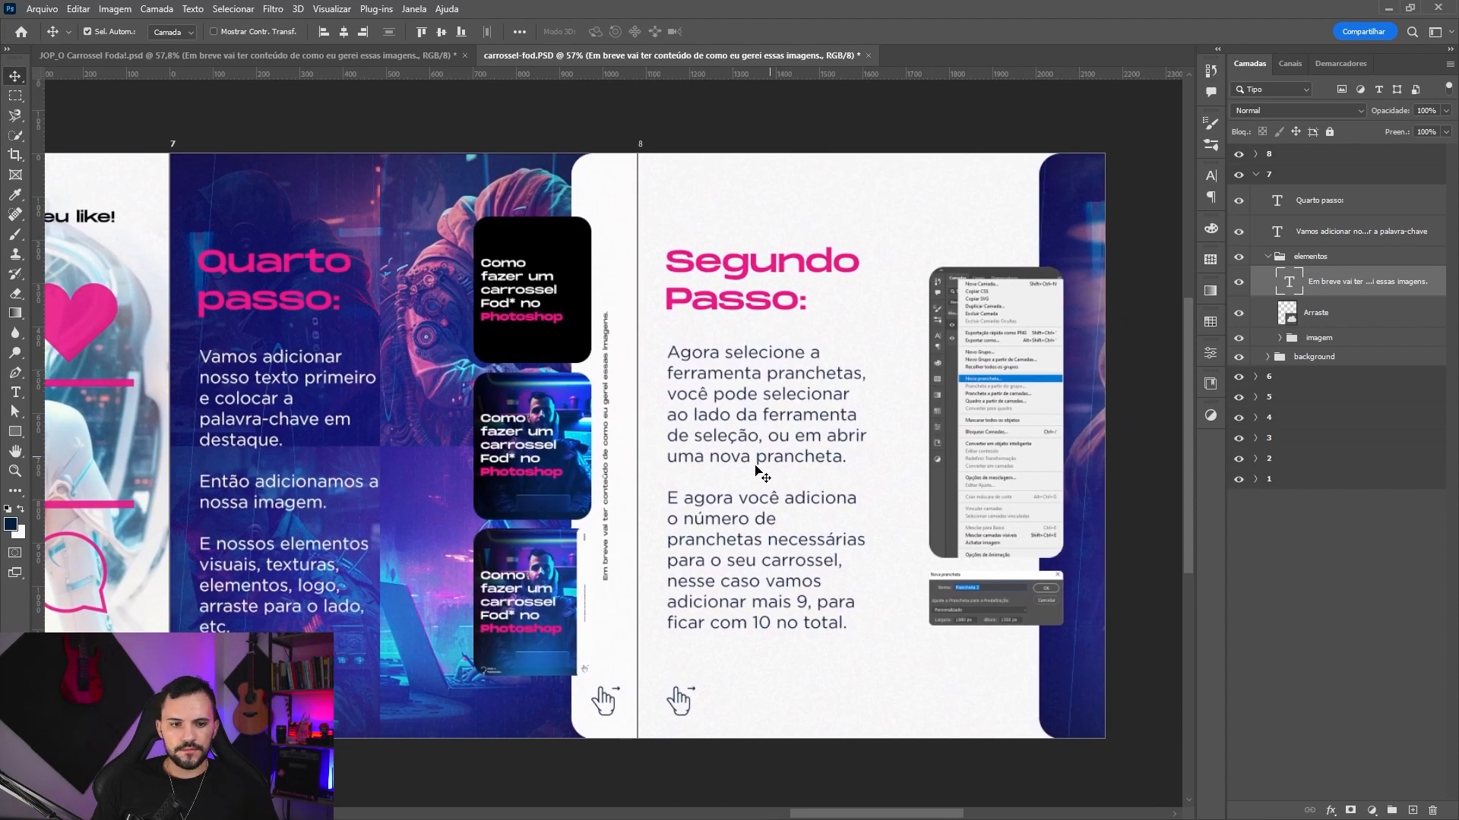
left_click_drag(879, 462, 798, 460)
double_click(705, 261)
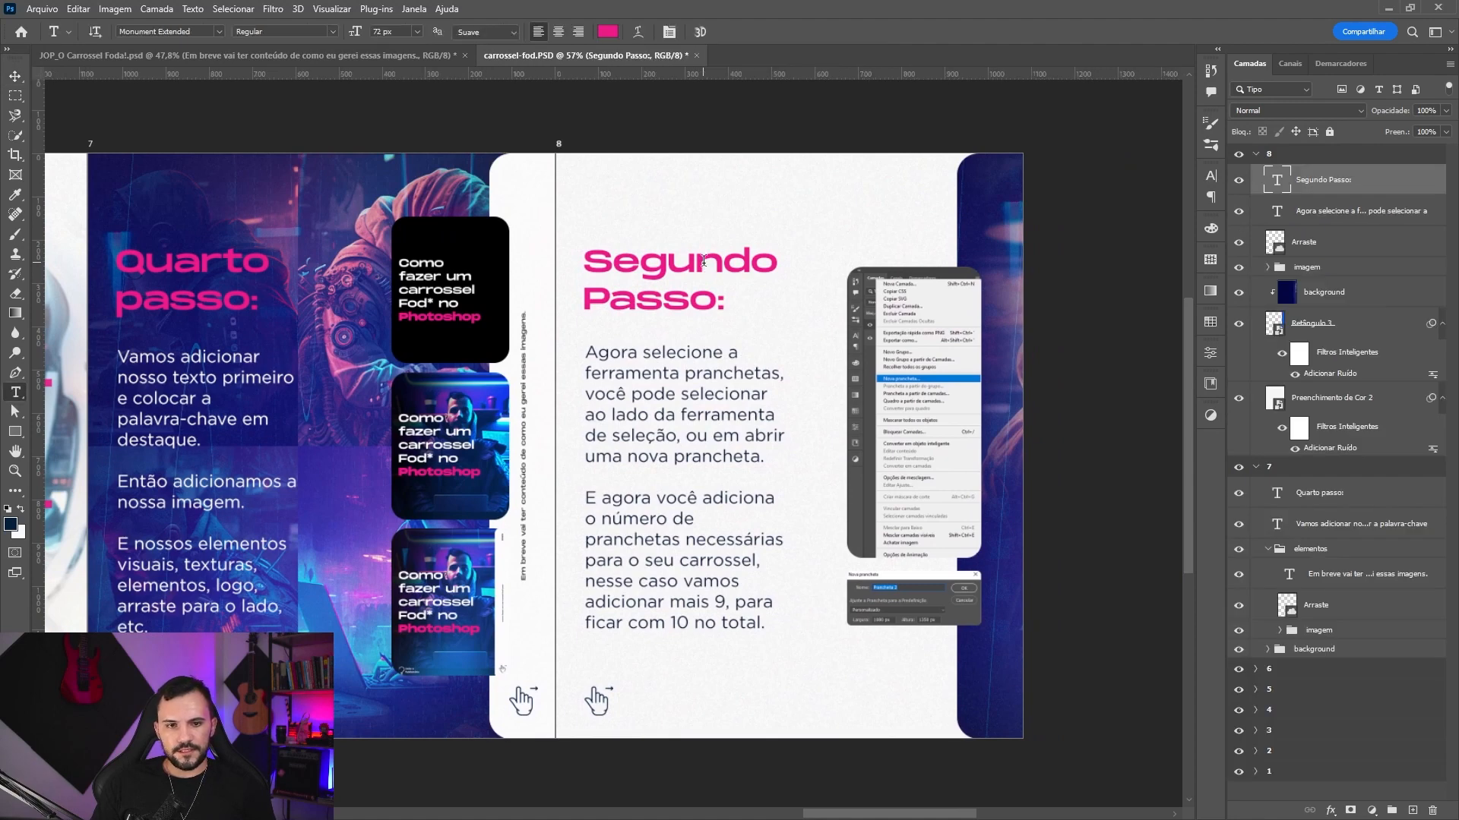
double_click(704, 262)
key("BackSpace")
type("Quinto")
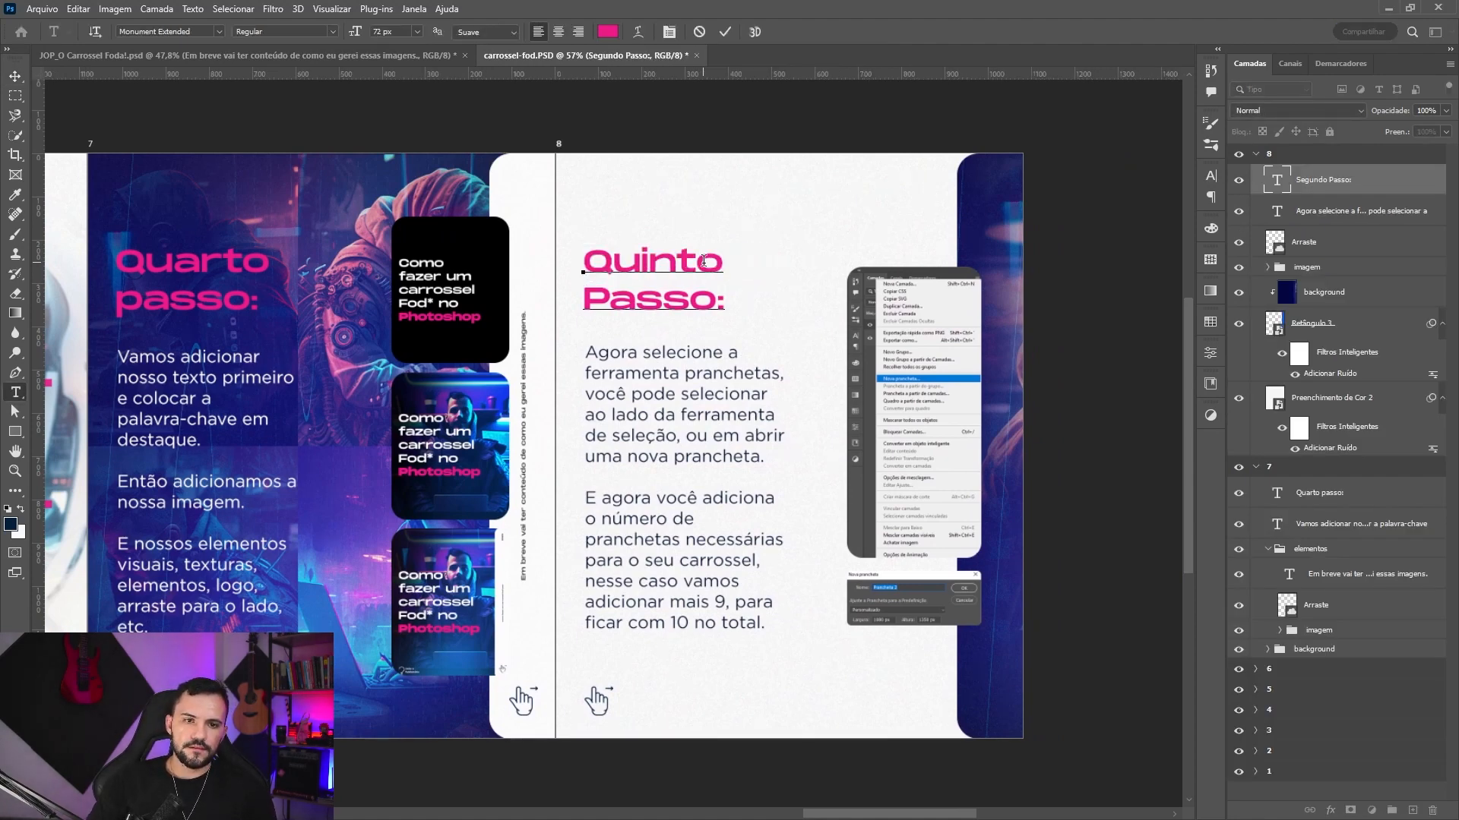
key("ctrl+Return")
key("v")
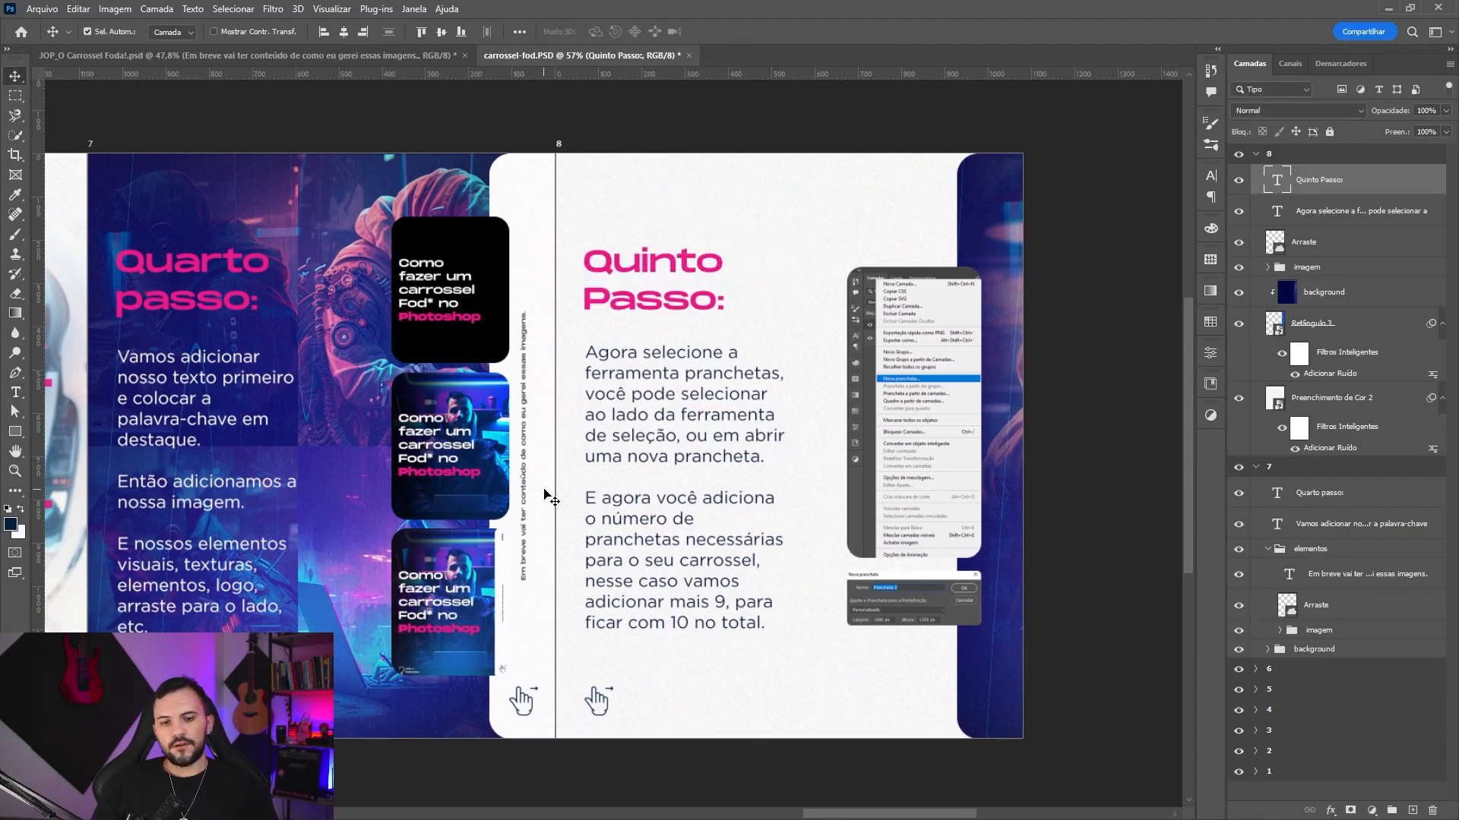
- Replace artboard 8's body text with the "E agora você repete os elementos" paragraph and "Dica bônus:" tip, widening the text box to about 529 px
double_click(688, 384)
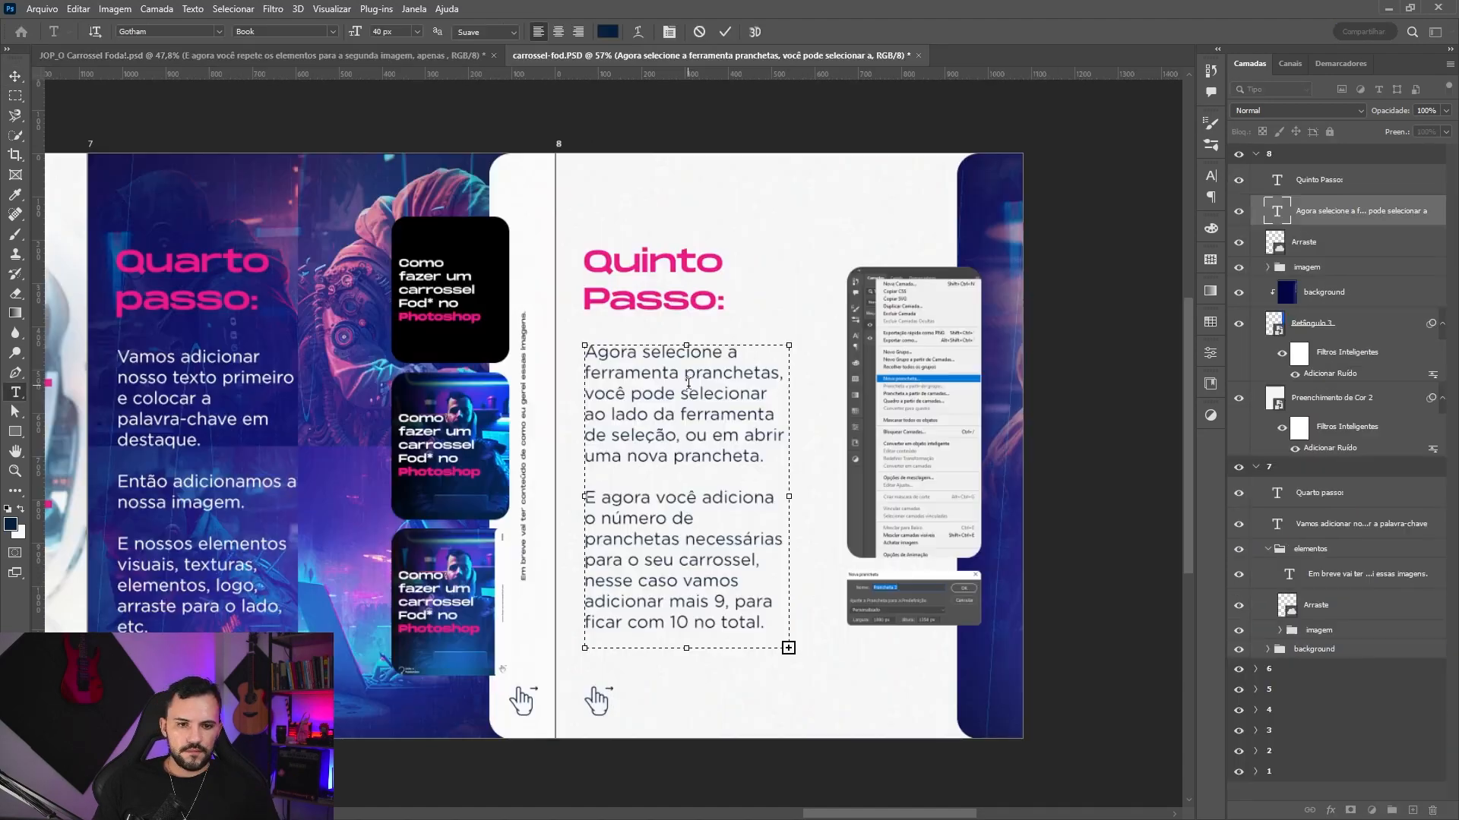
key("ctrl+a")
type("E agora você repete os elementos para a segunda imagem, apenas atualize o texto e a imagem.  Dica bônus: Você pode dar um Ctrl+C na prancheta anterior, e um Ctrl+Shift+V na próxima prancheta, dessa maneira todos os elementos vão colar")
left_click_drag(689, 646, 689, 668)
left_click_drag(788, 523, 817, 517)
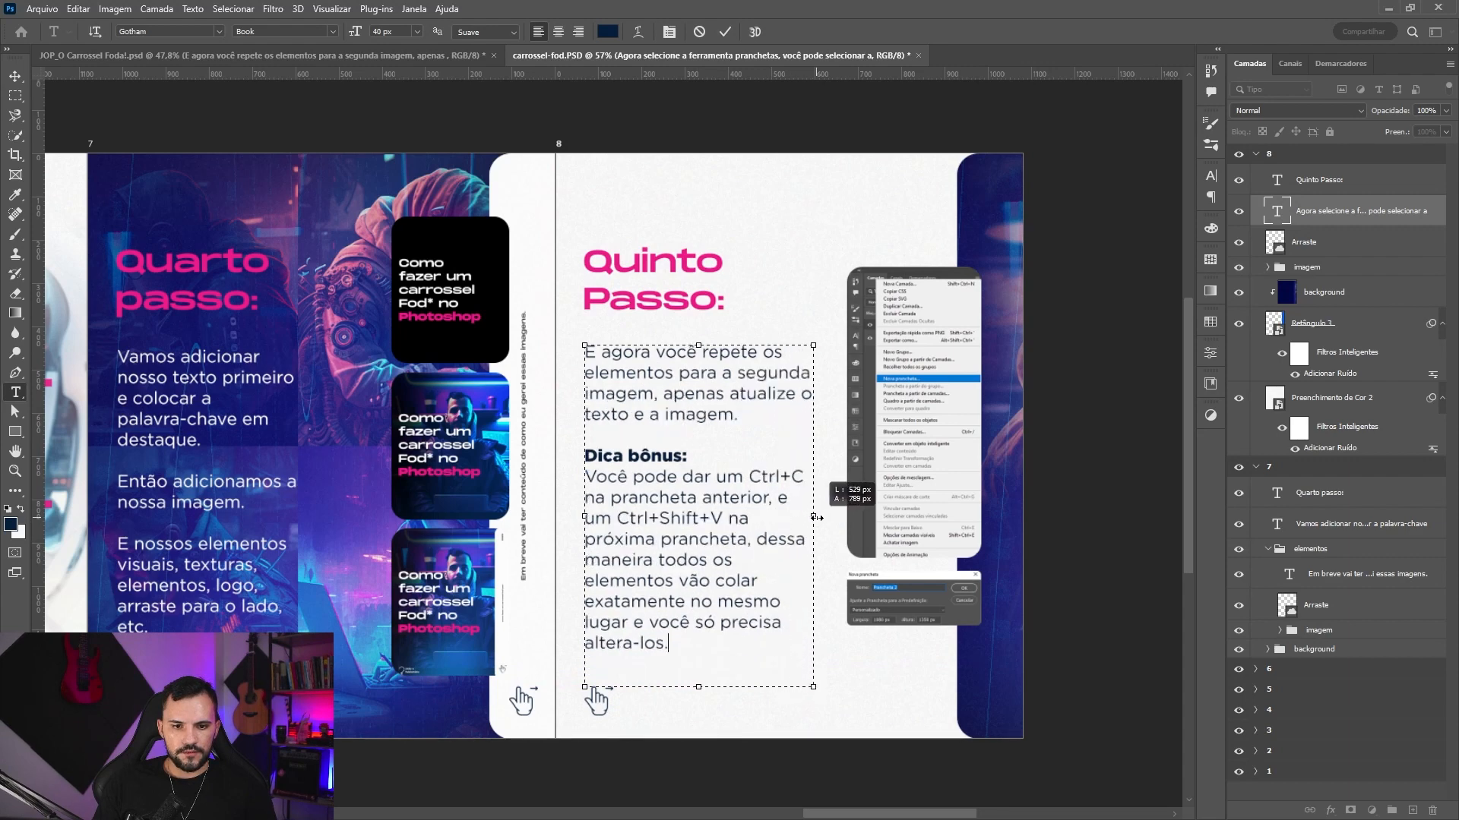
left_click_drag(694, 685, 695, 656)
left_click(724, 33)
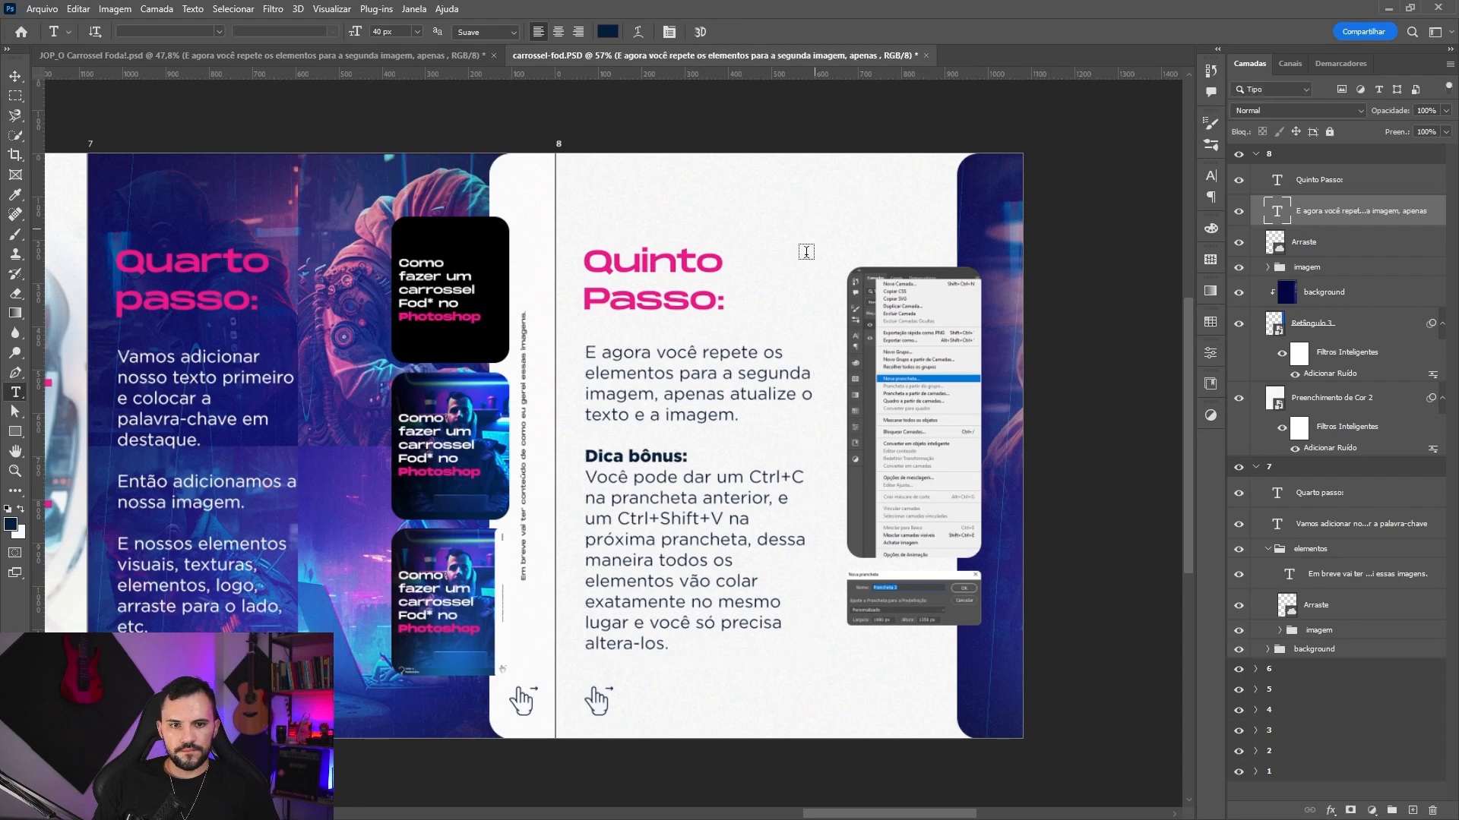
left_click(672, 411)
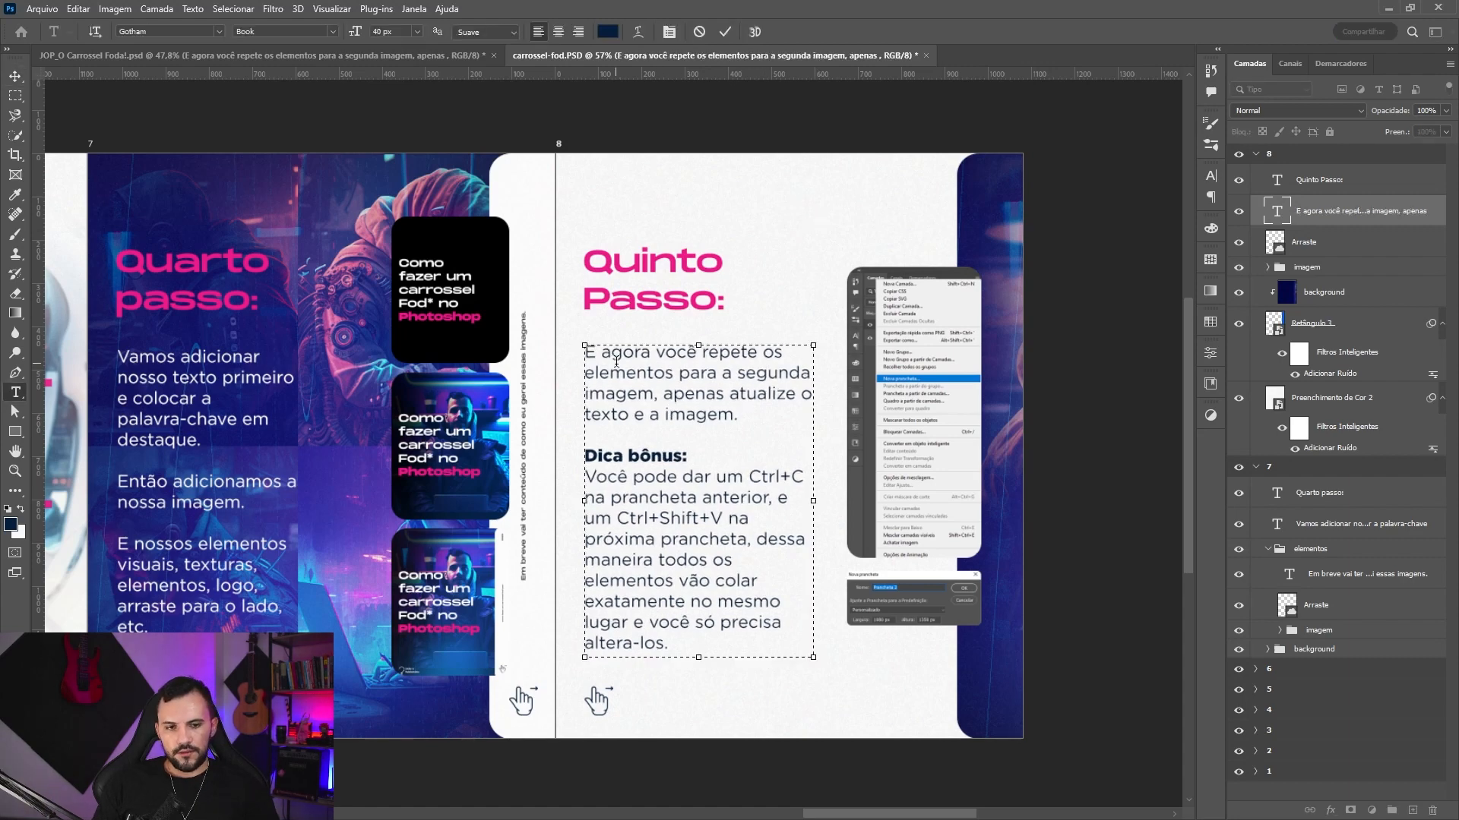
left_click_drag(616, 361, 664, 387)
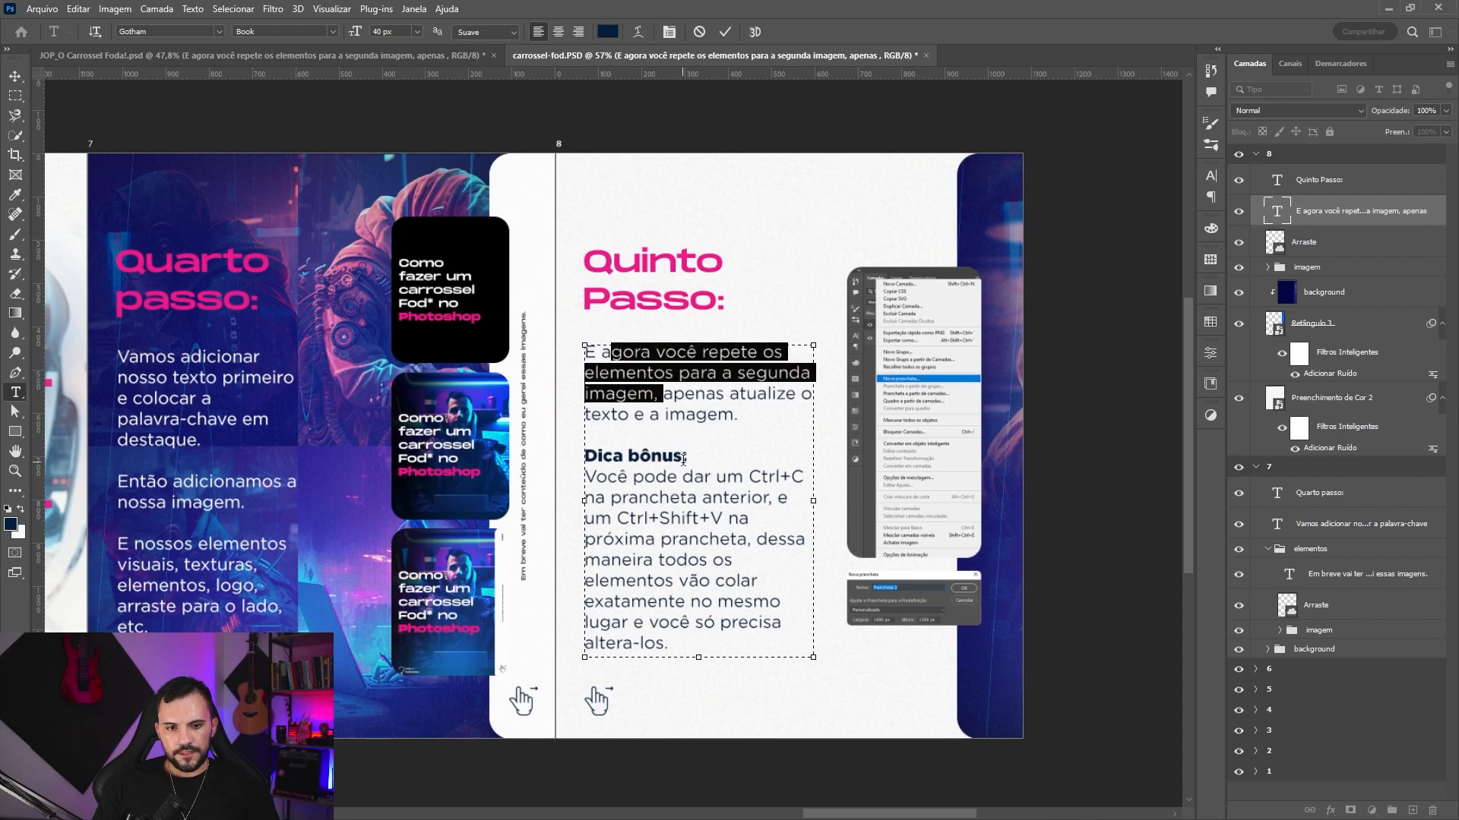
left_click_drag(684, 456, 605, 459)
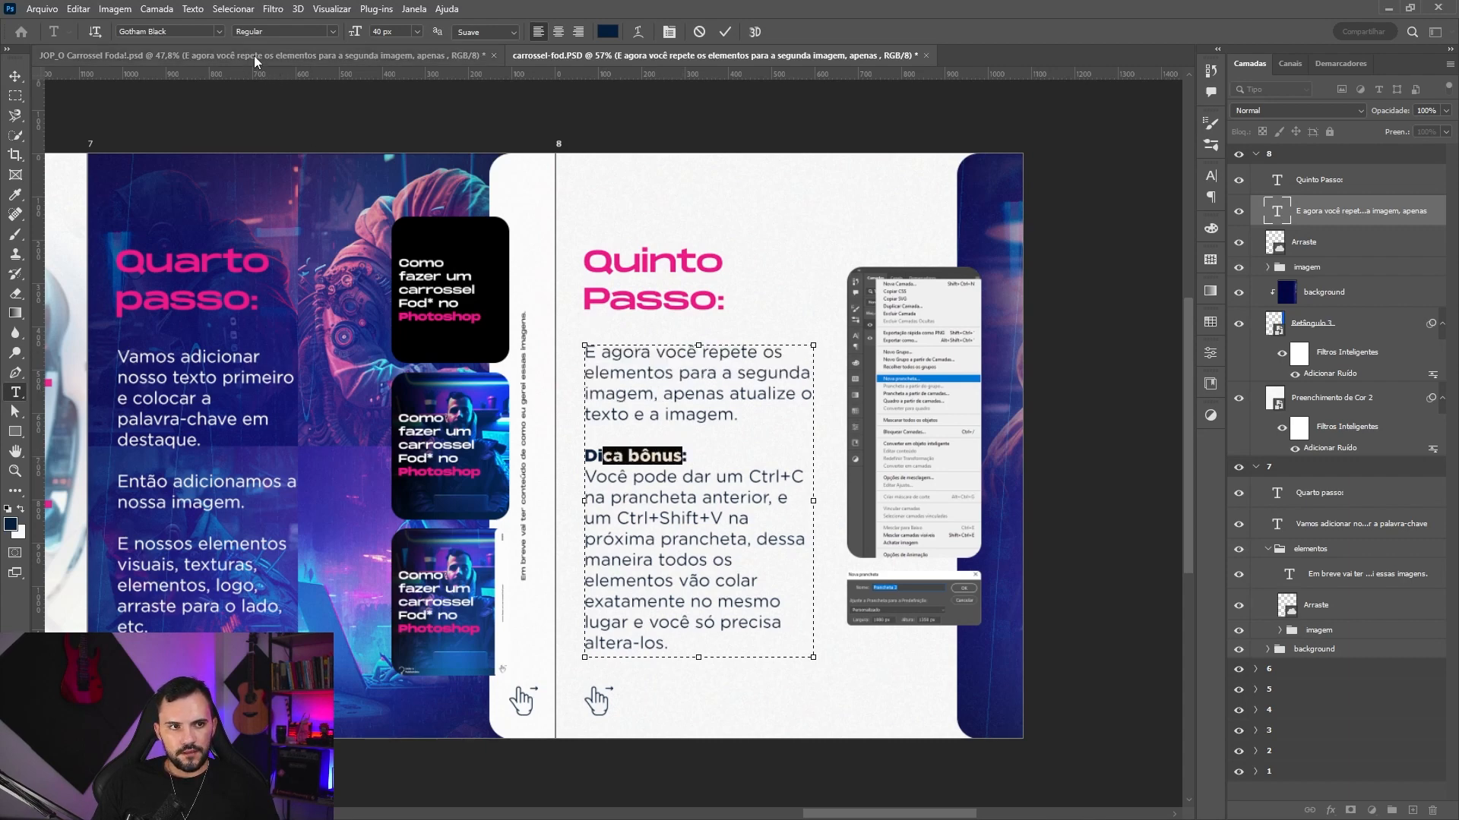
key("ctrl+Return")
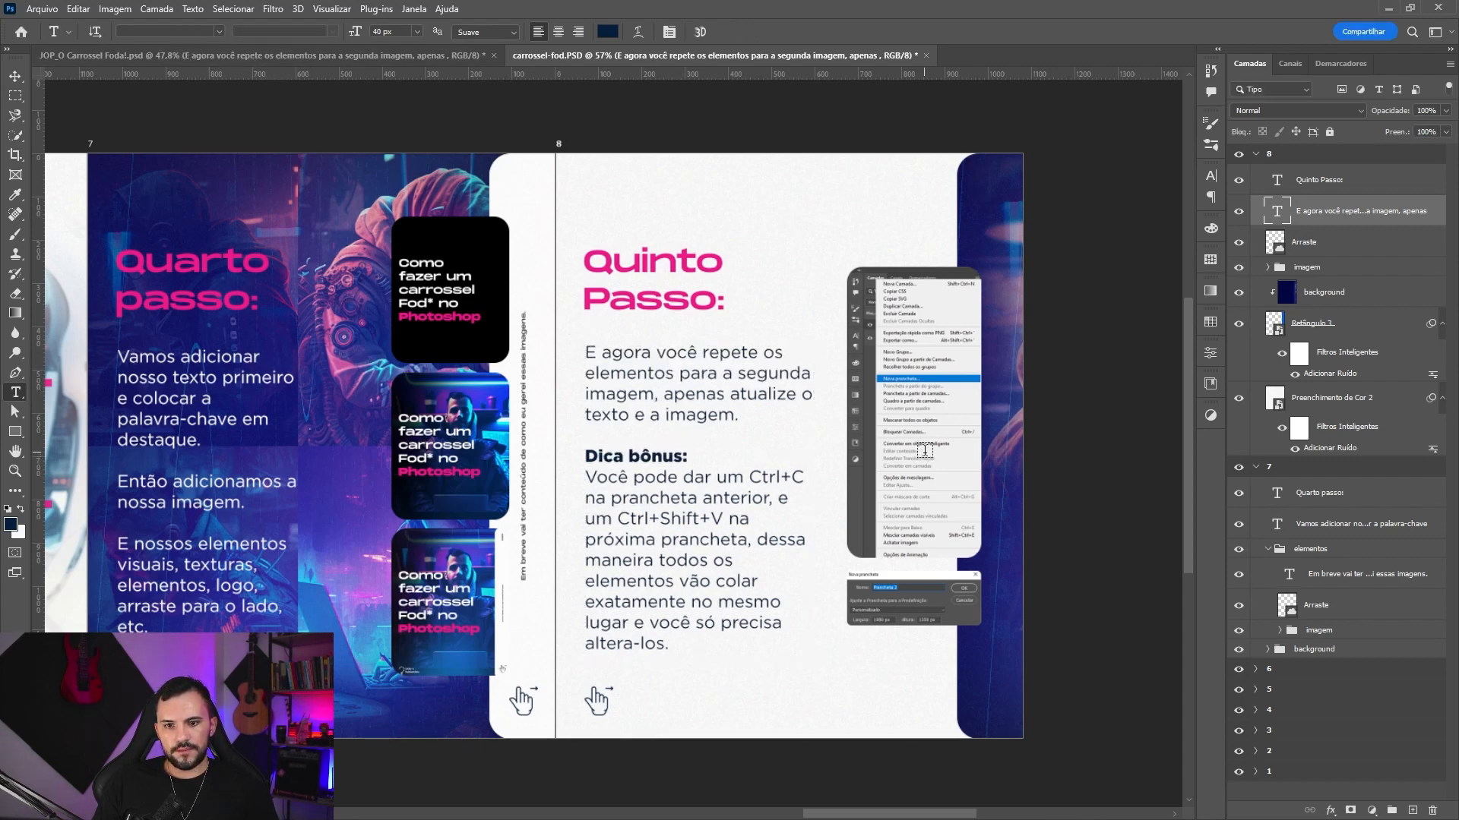
- Delete the "imagem" group with the two clipped screenshots from artboard 8
key("v")
left_click(920, 406)
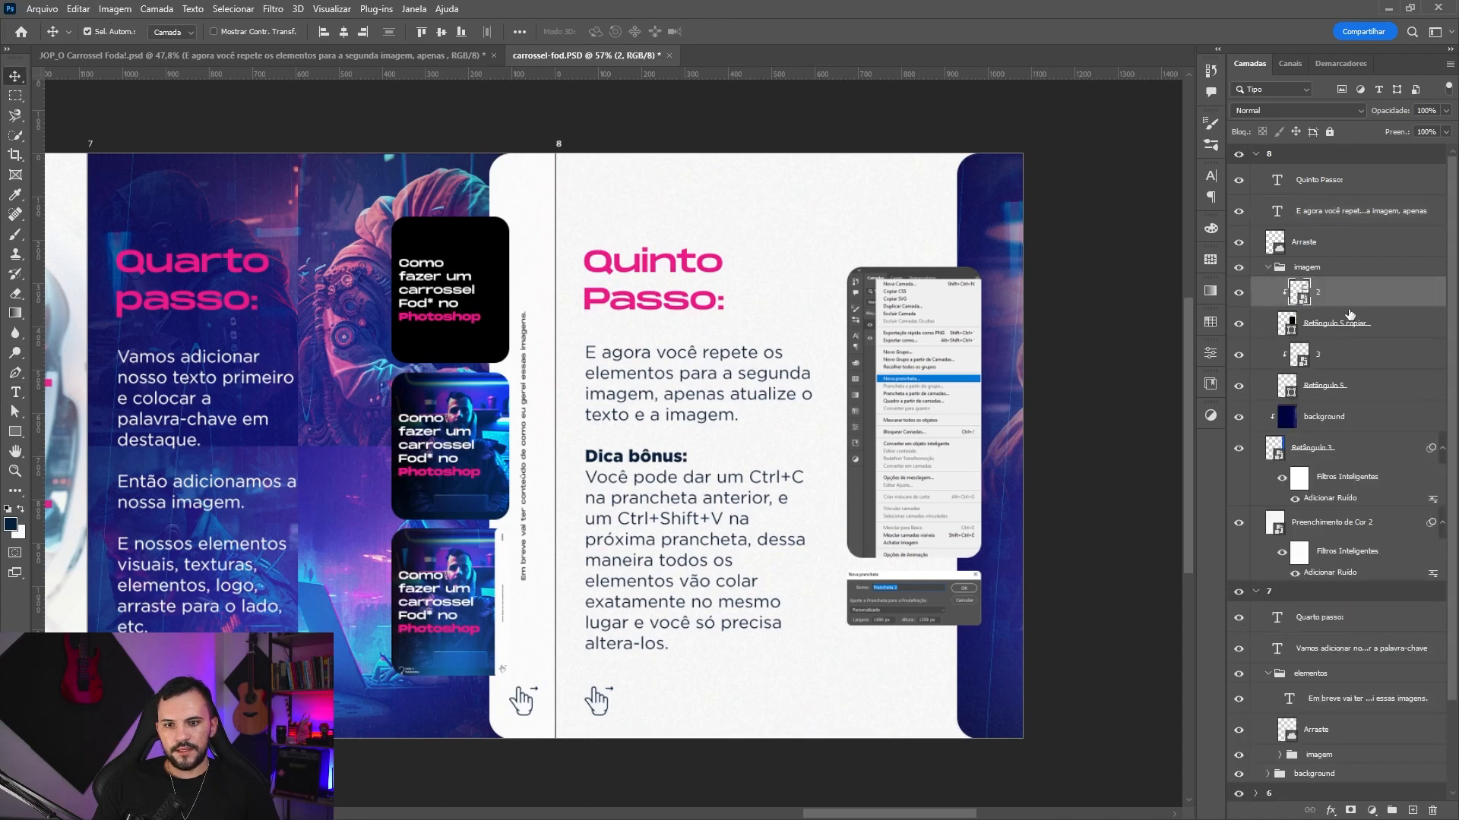
left_click(1322, 272)
key("Delete")
- Place the "robo" image from the links folder above the background photo inside artboard 7's "Agrupar 1" group
scroll(863, 407, "right", 3)
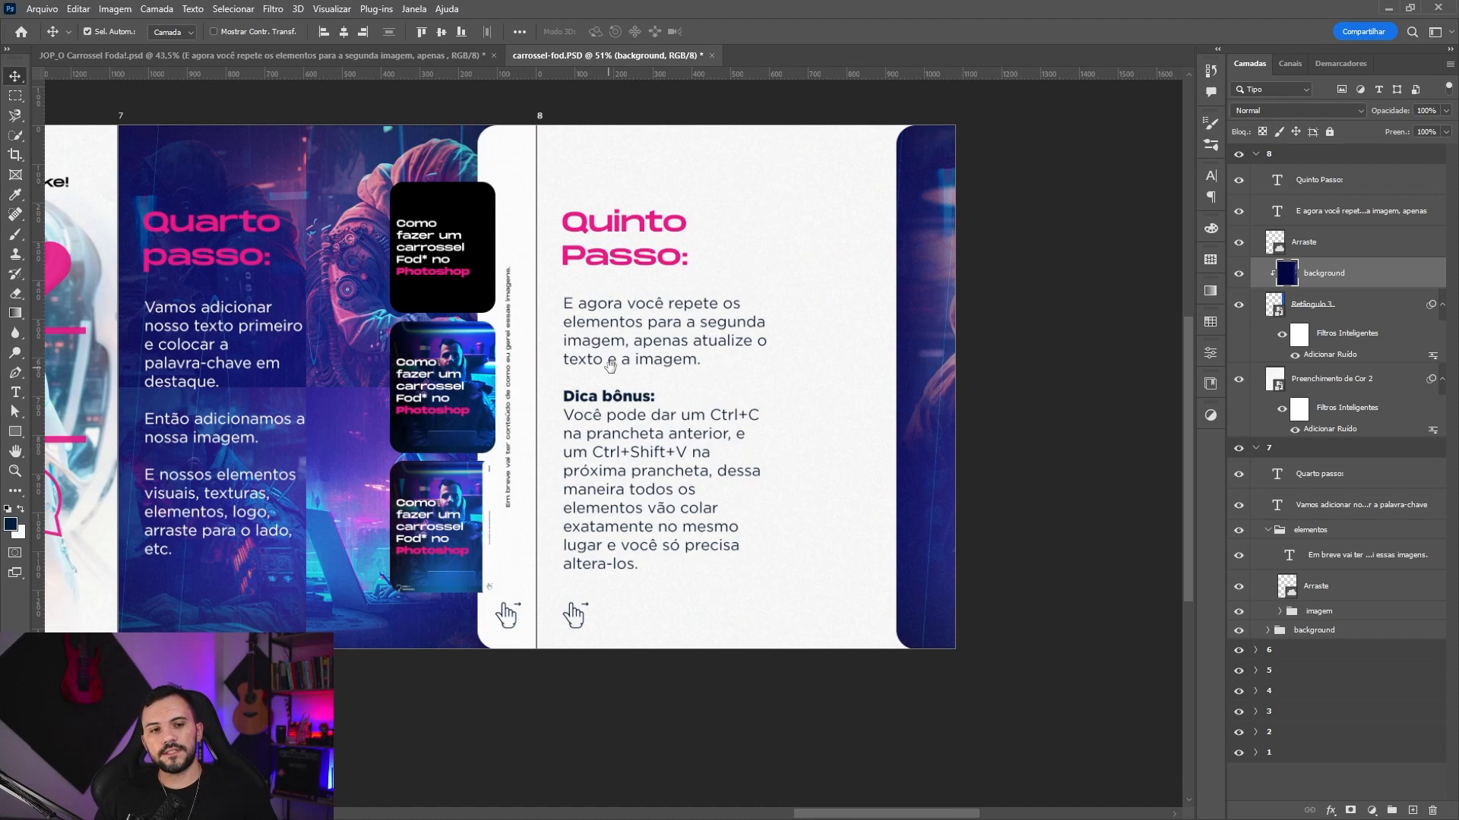
left_click_drag(612, 365, 849, 353)
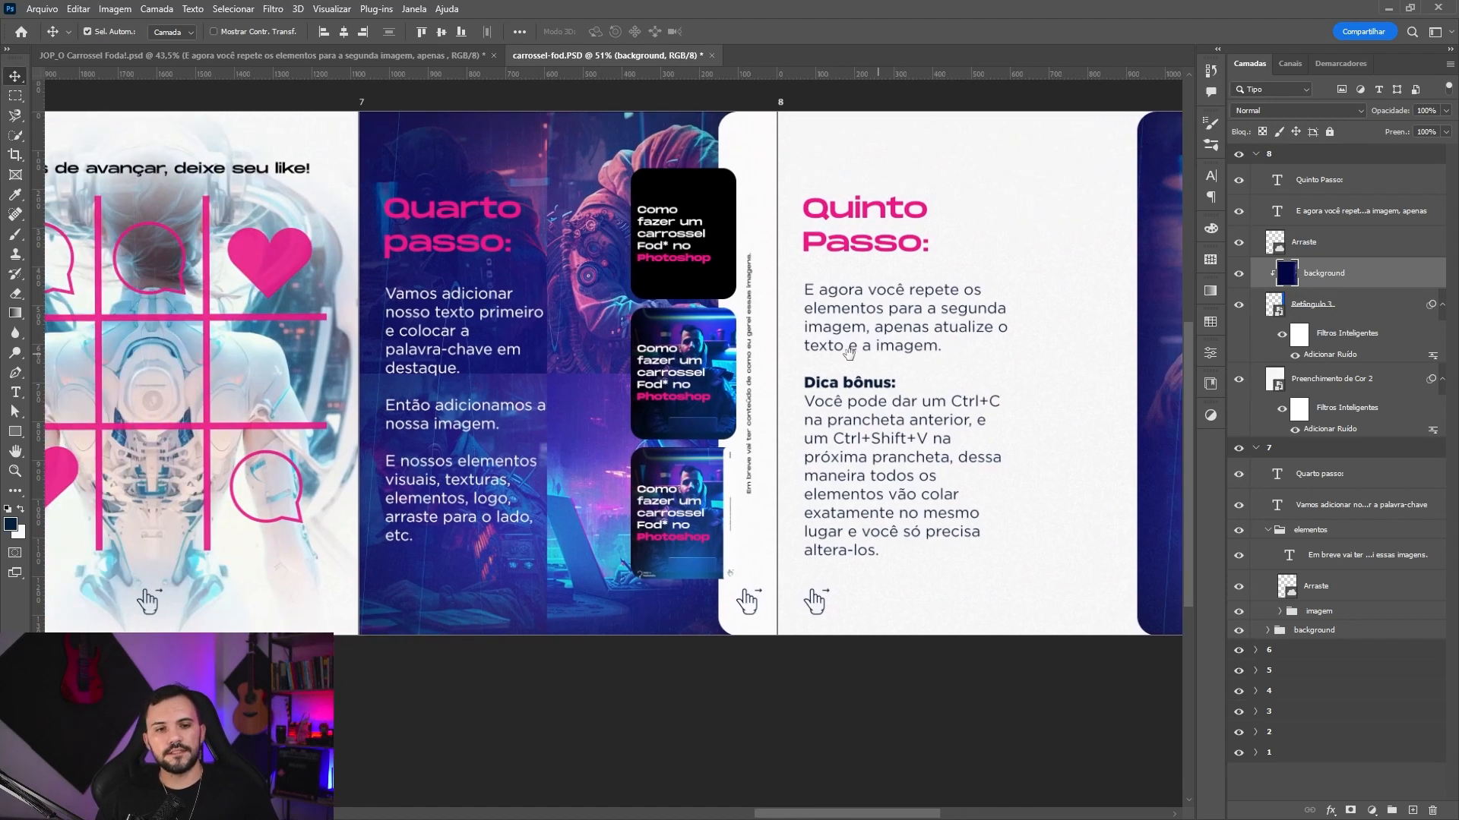
left_click(584, 348)
scroll(1305, 684, "down", 5)
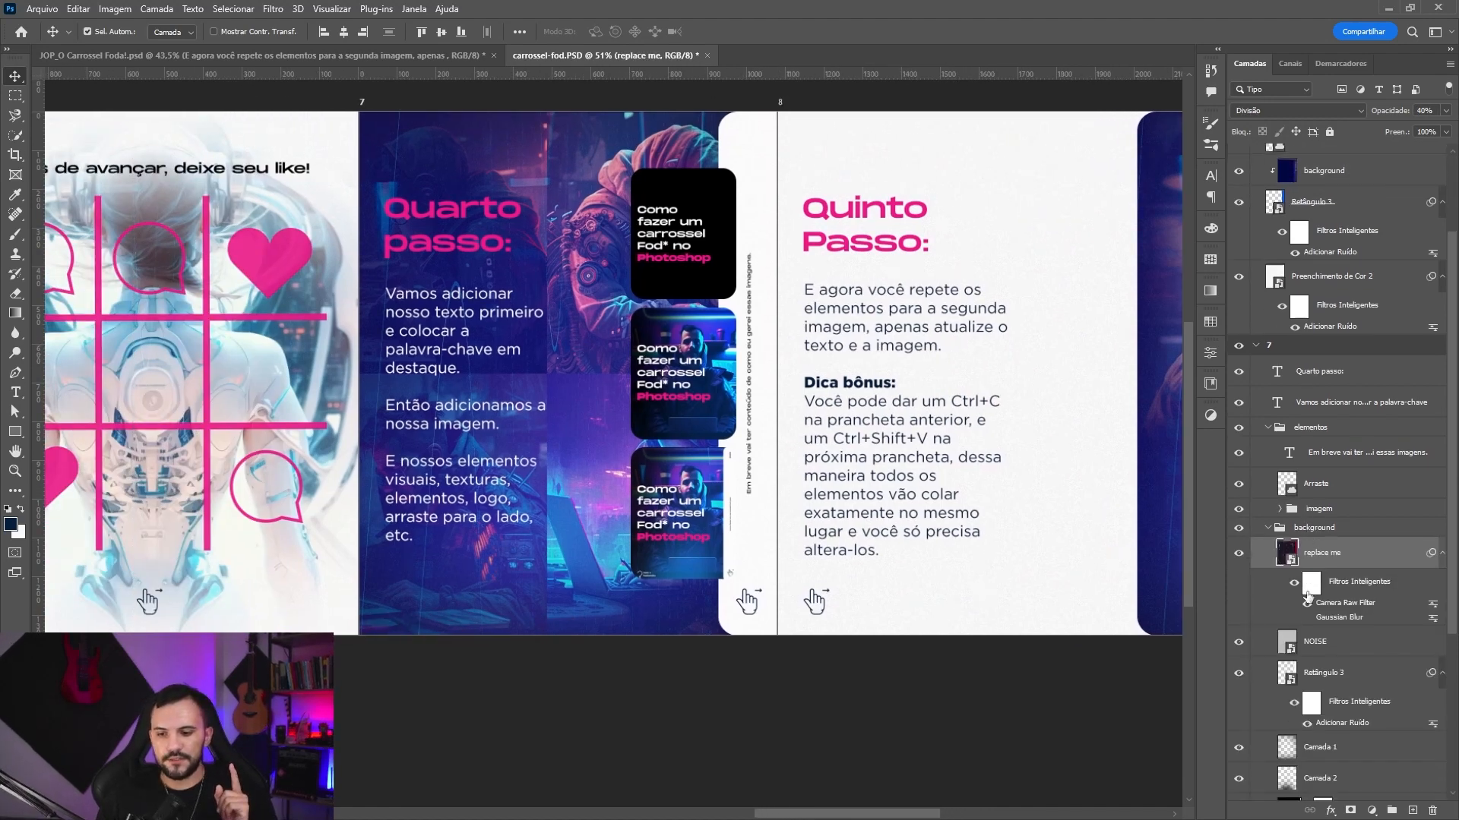
left_click(1330, 736)
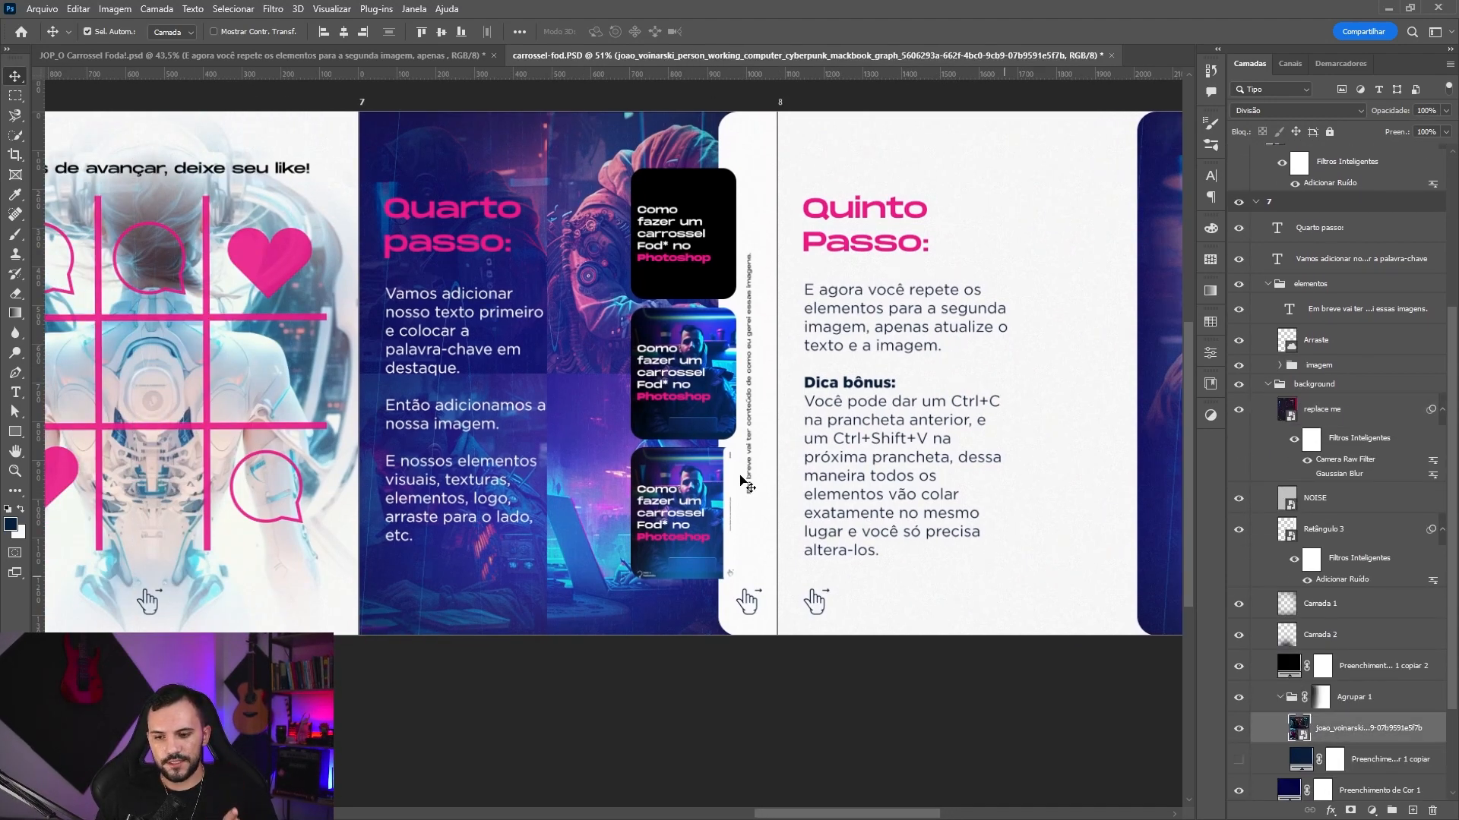
key("alt+Tab")
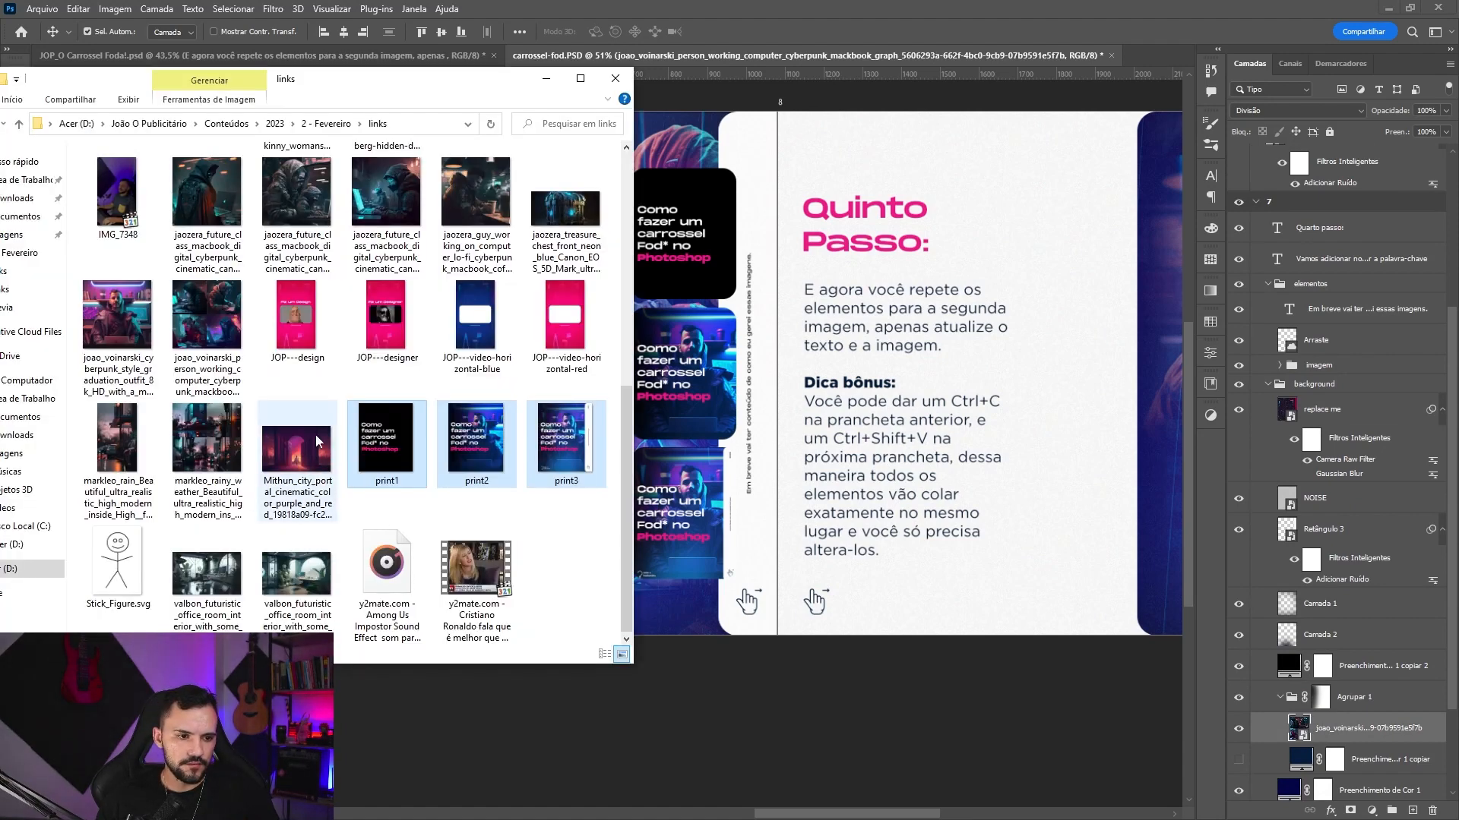
scroll(250, 498, "up", 5)
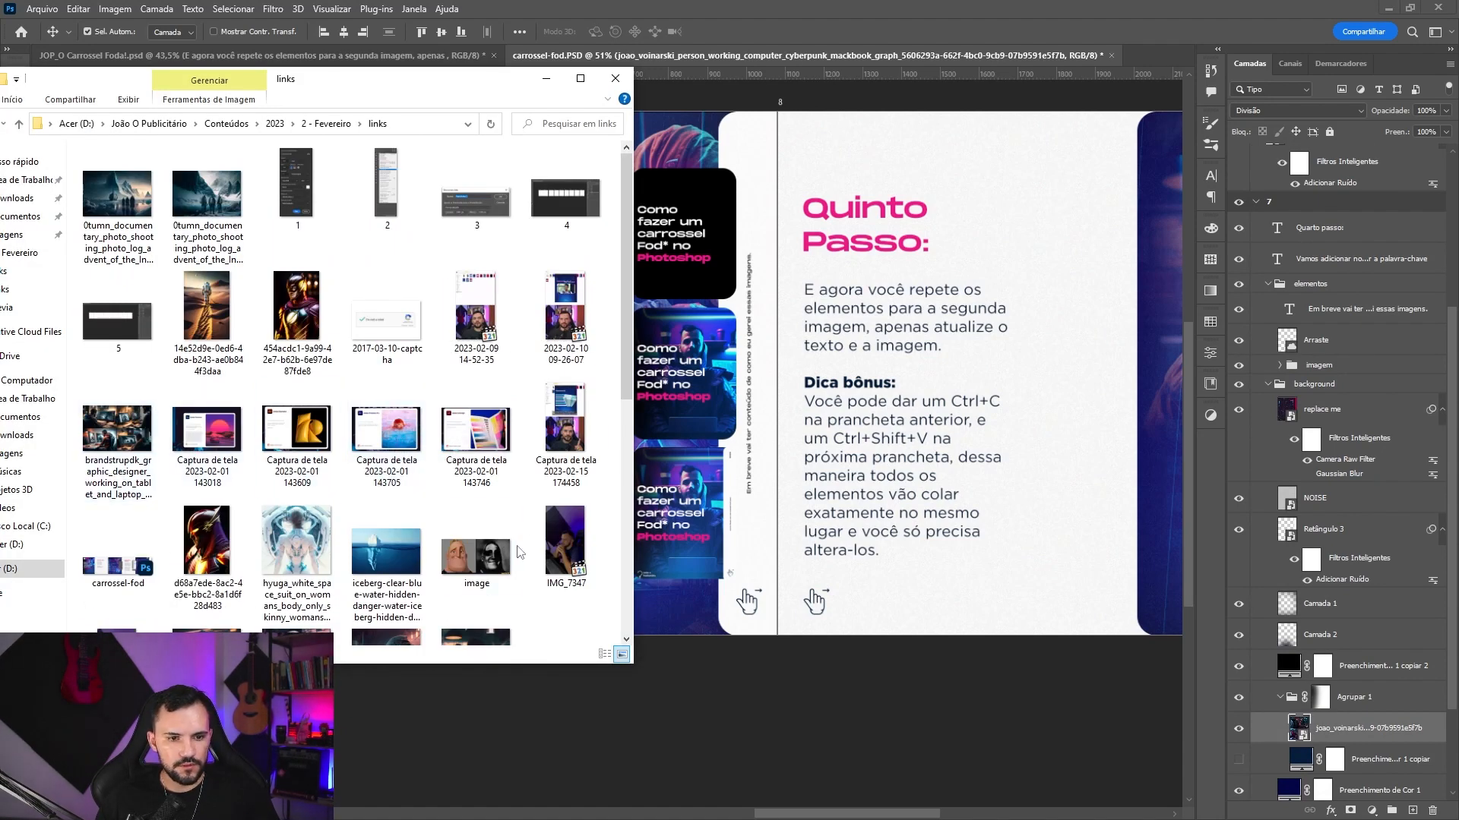
scroll(233, 338, "down", 3)
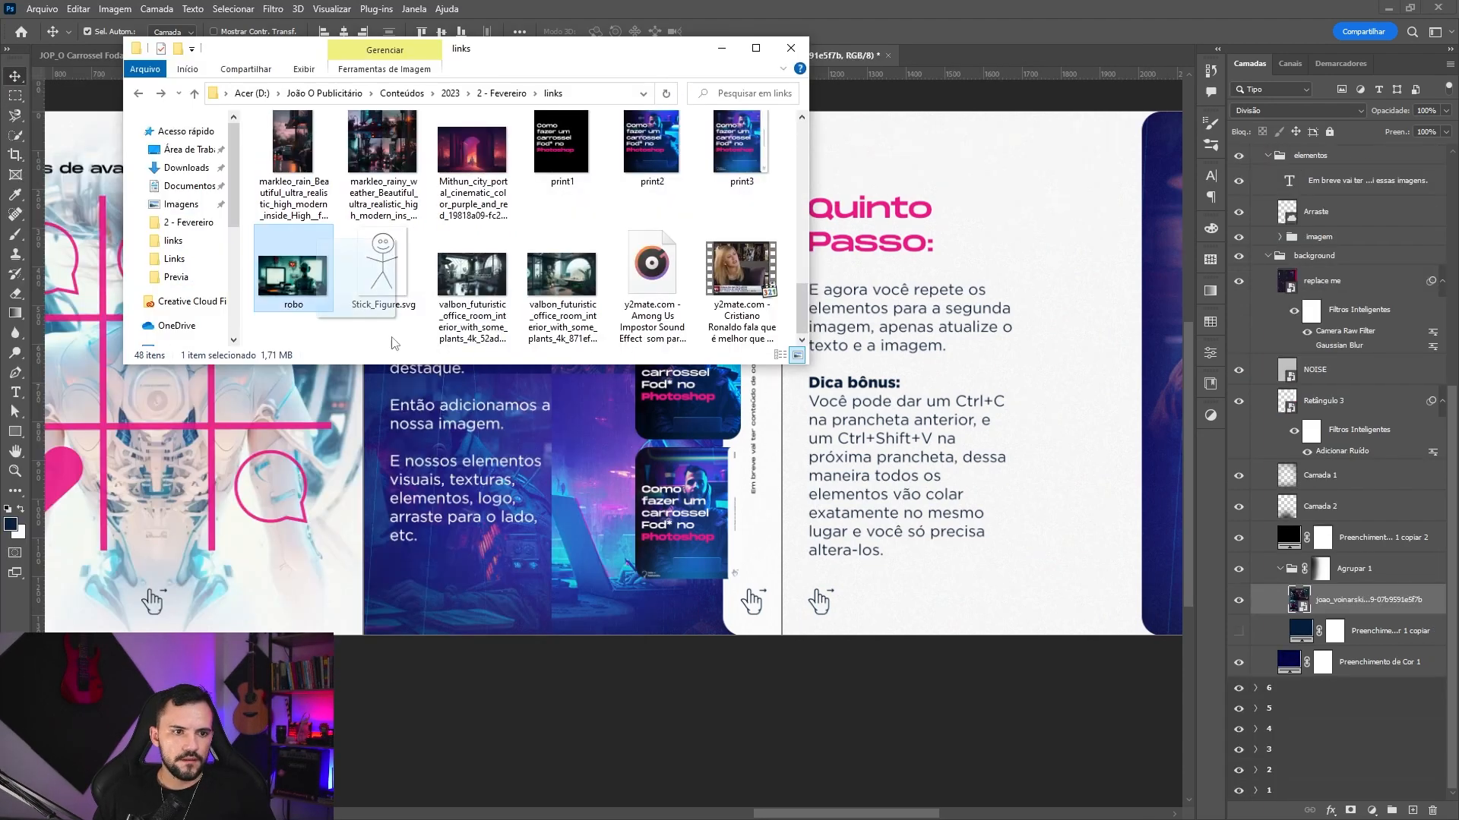
left_click_drag(357, 310, 575, 477)
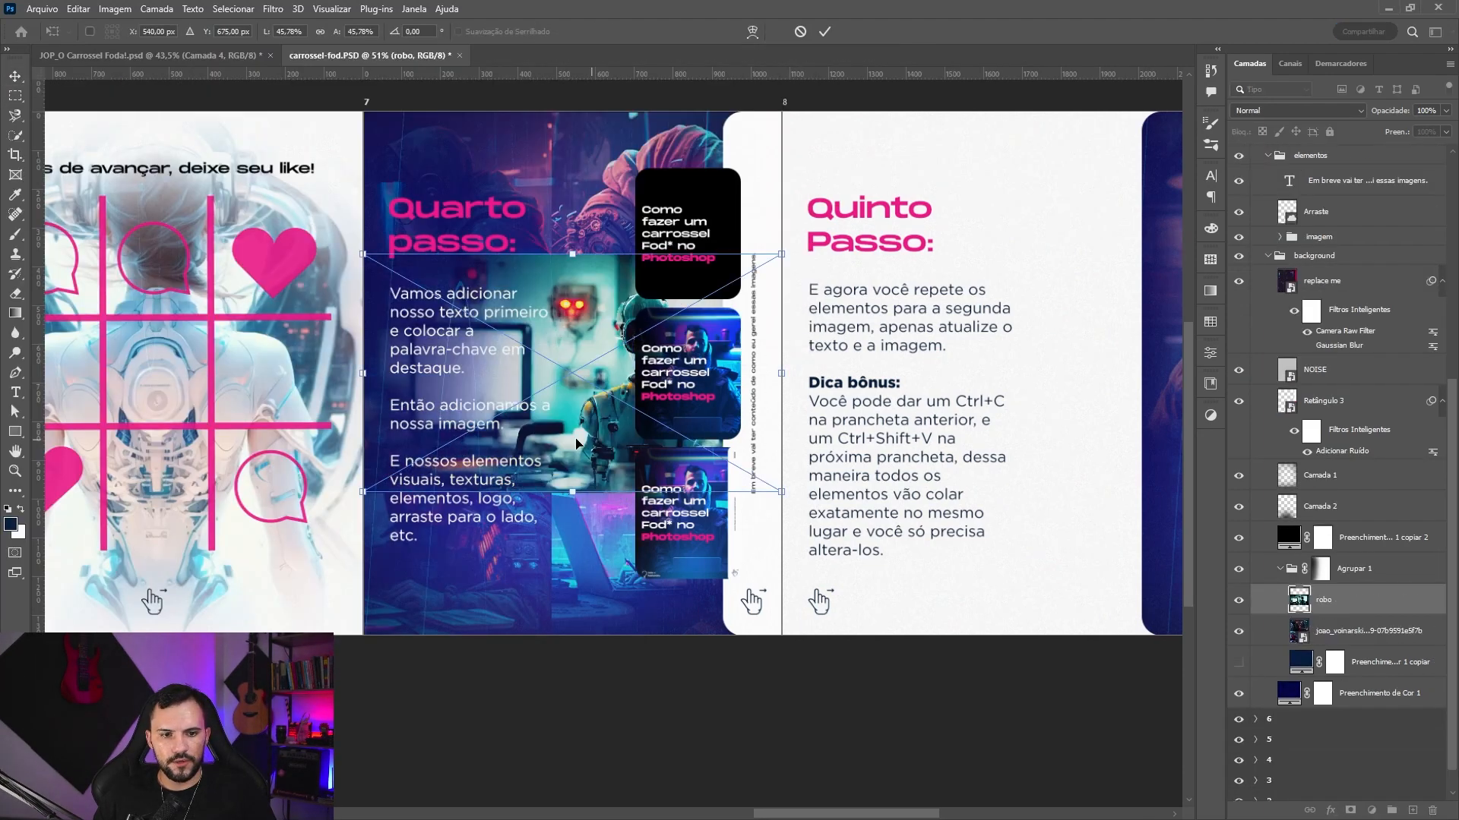
- Scale the robo image to 100%, position it so the robot stands beside the text, and delete the previous background photo layer
left_click_drag(572, 256, 569, 116)
left_click_drag(579, 176, 499, 225)
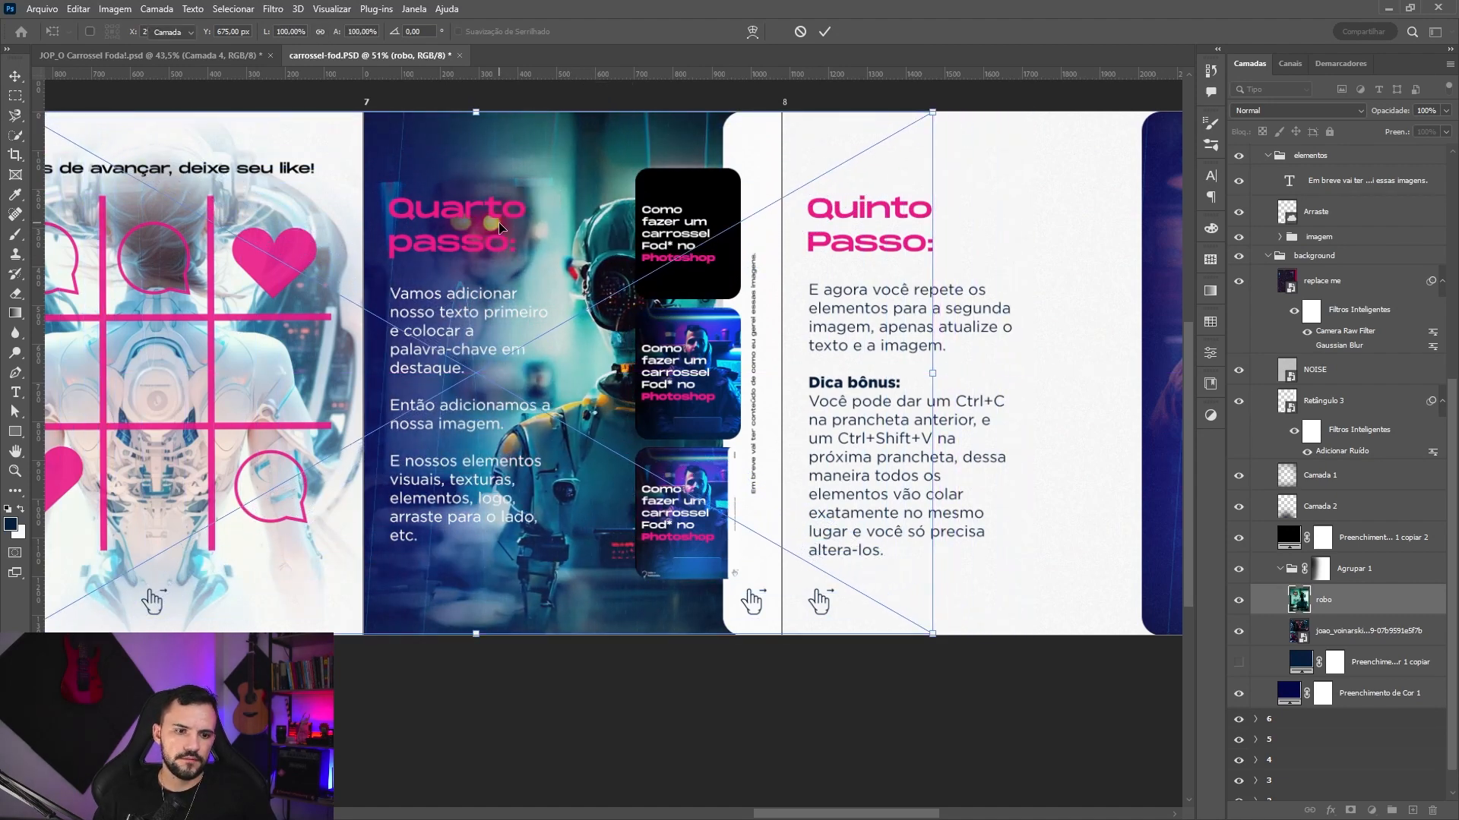
key("Return")
left_click(1362, 632)
key("Delete")
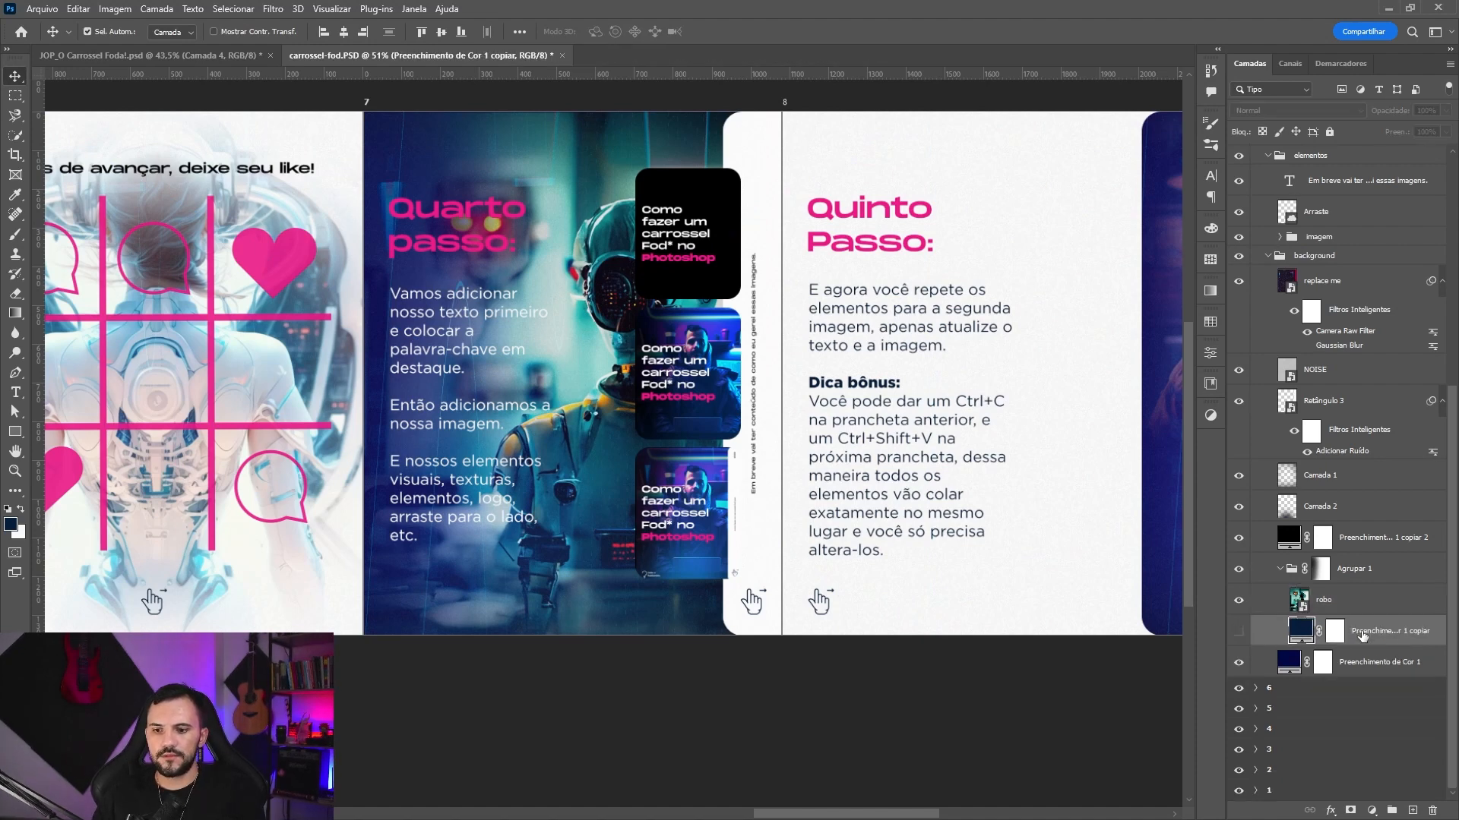
- Set the robo layer's blend mode to Divisão
left_click(1365, 600)
left_click(1305, 111)
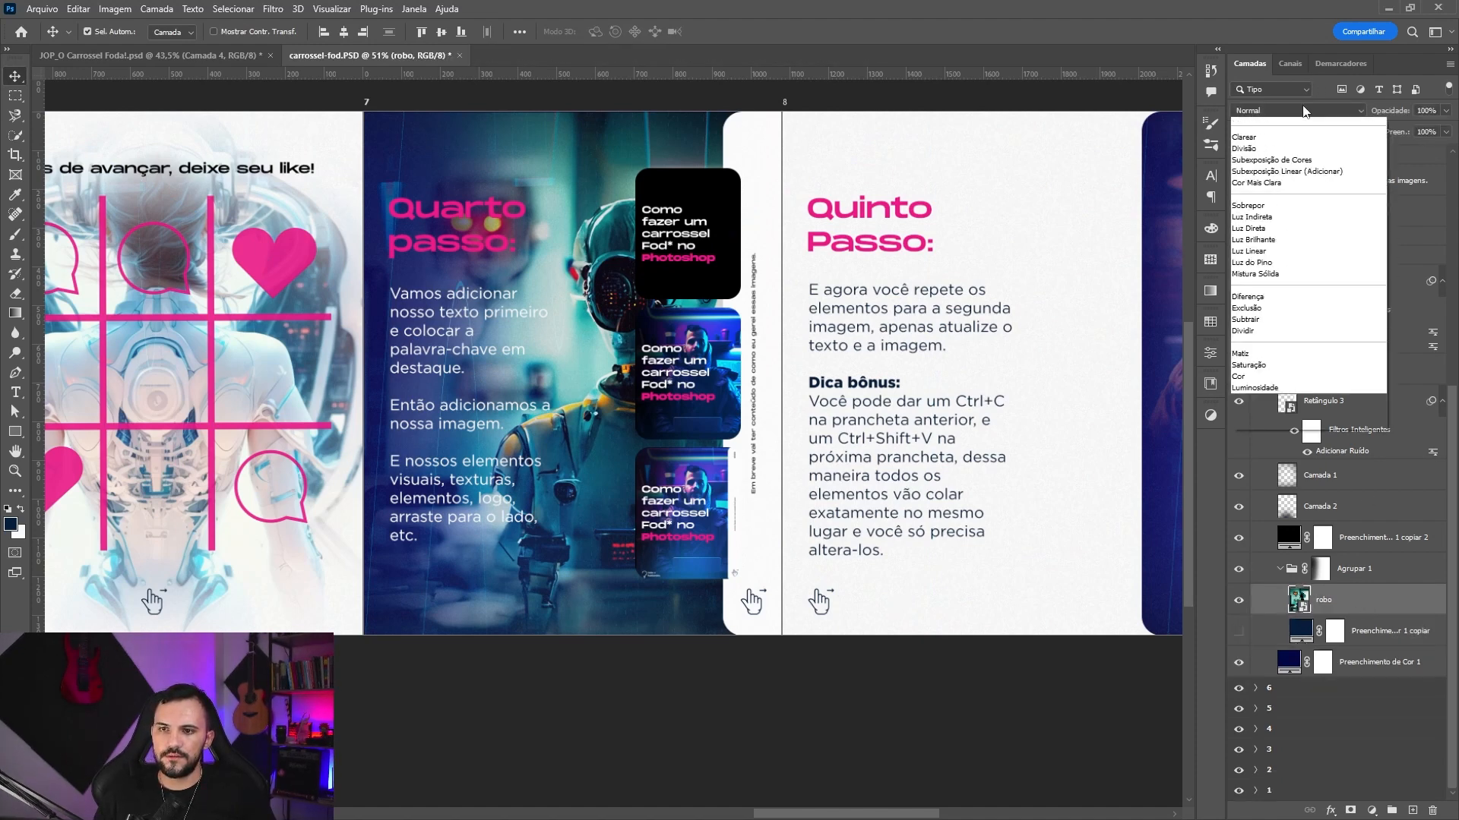
left_click(1252, 238)
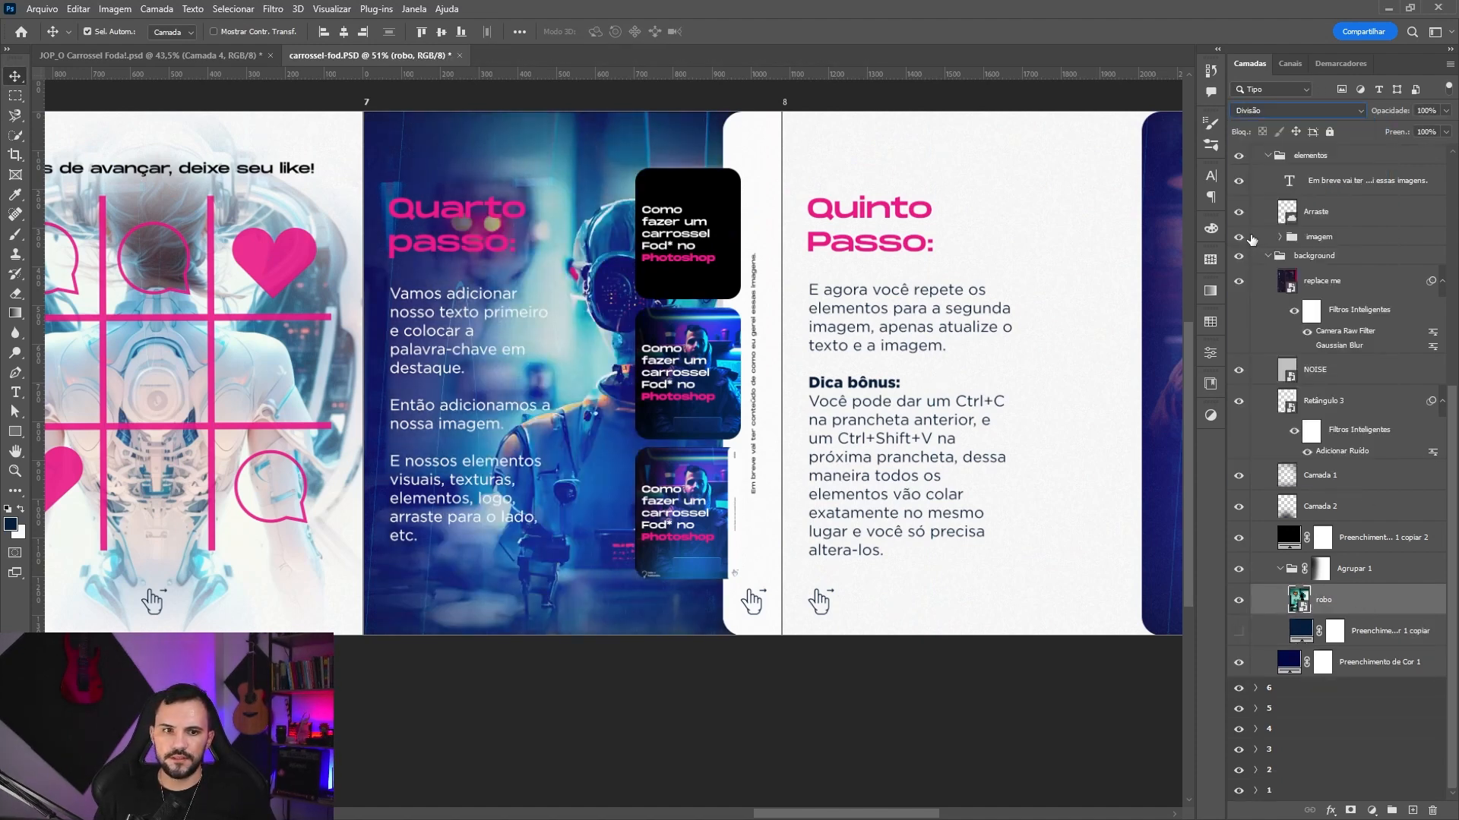
left_click(566, 287)
left_click(1328, 602)
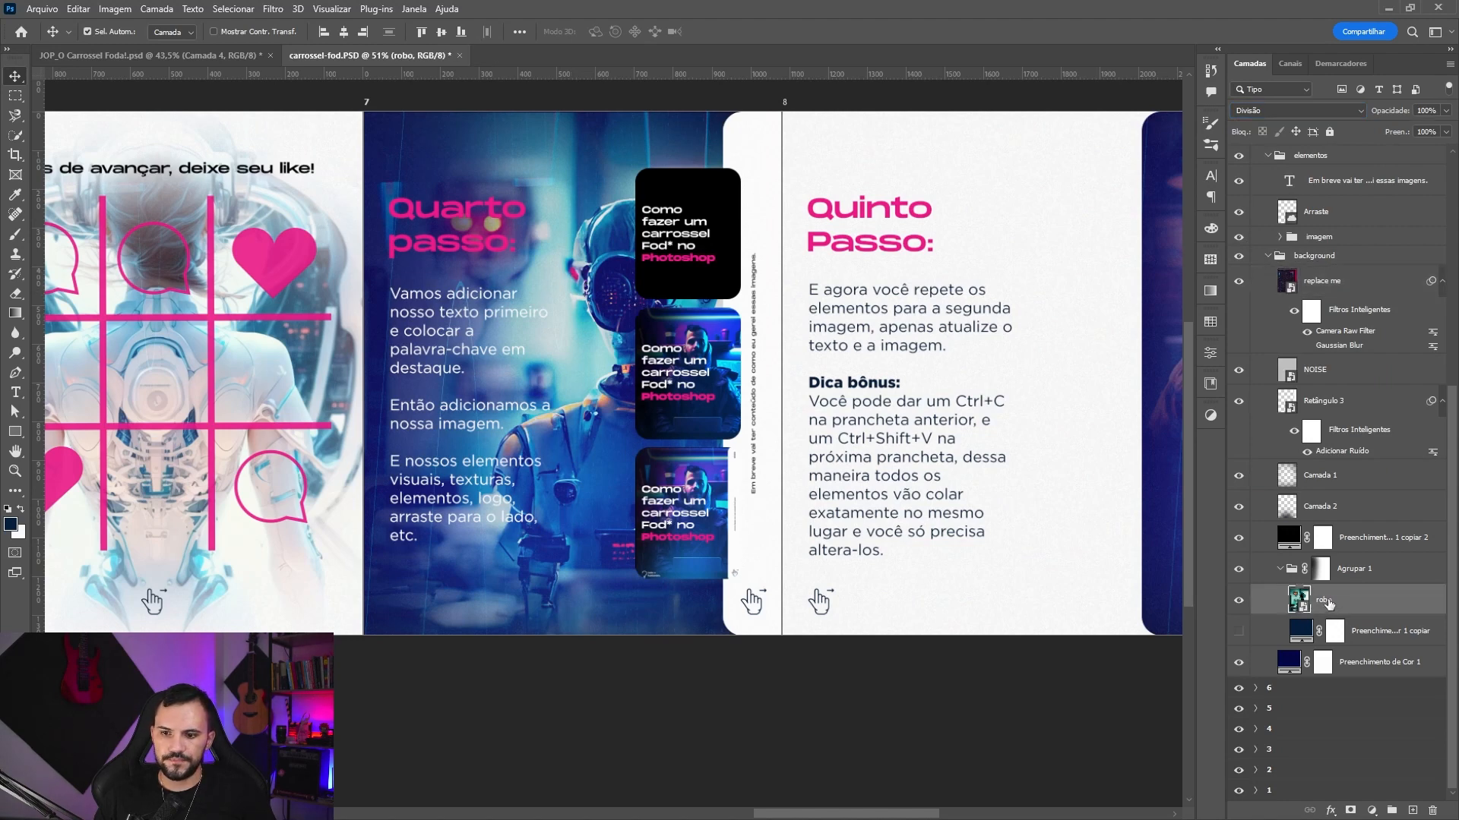
left_click(1239, 569)
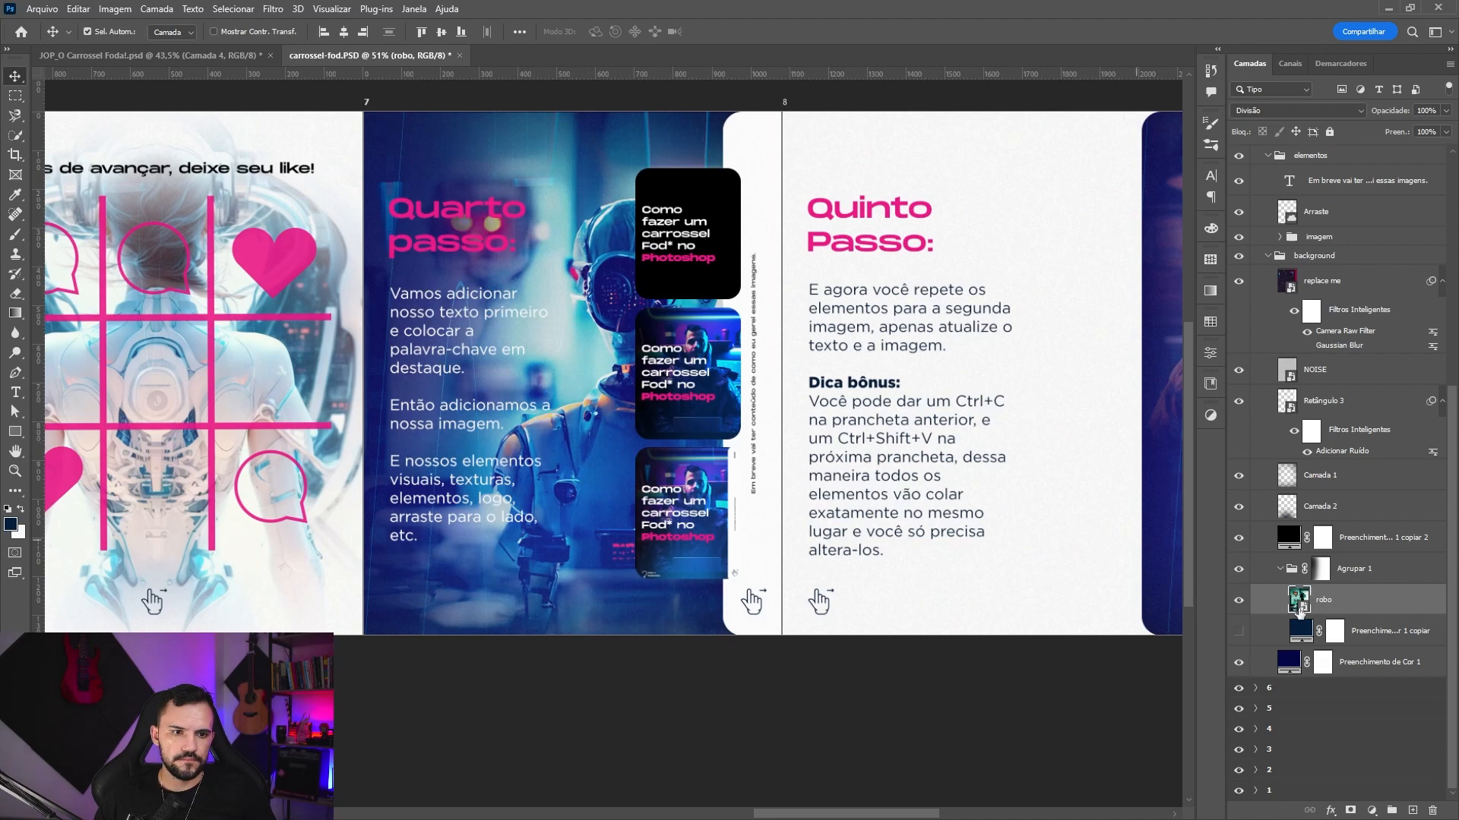
- Paint the "Agrupar 1" mask with a soft black brush at 36% opacity to darken the area behind artboard 7's text
left_click(1319, 579)
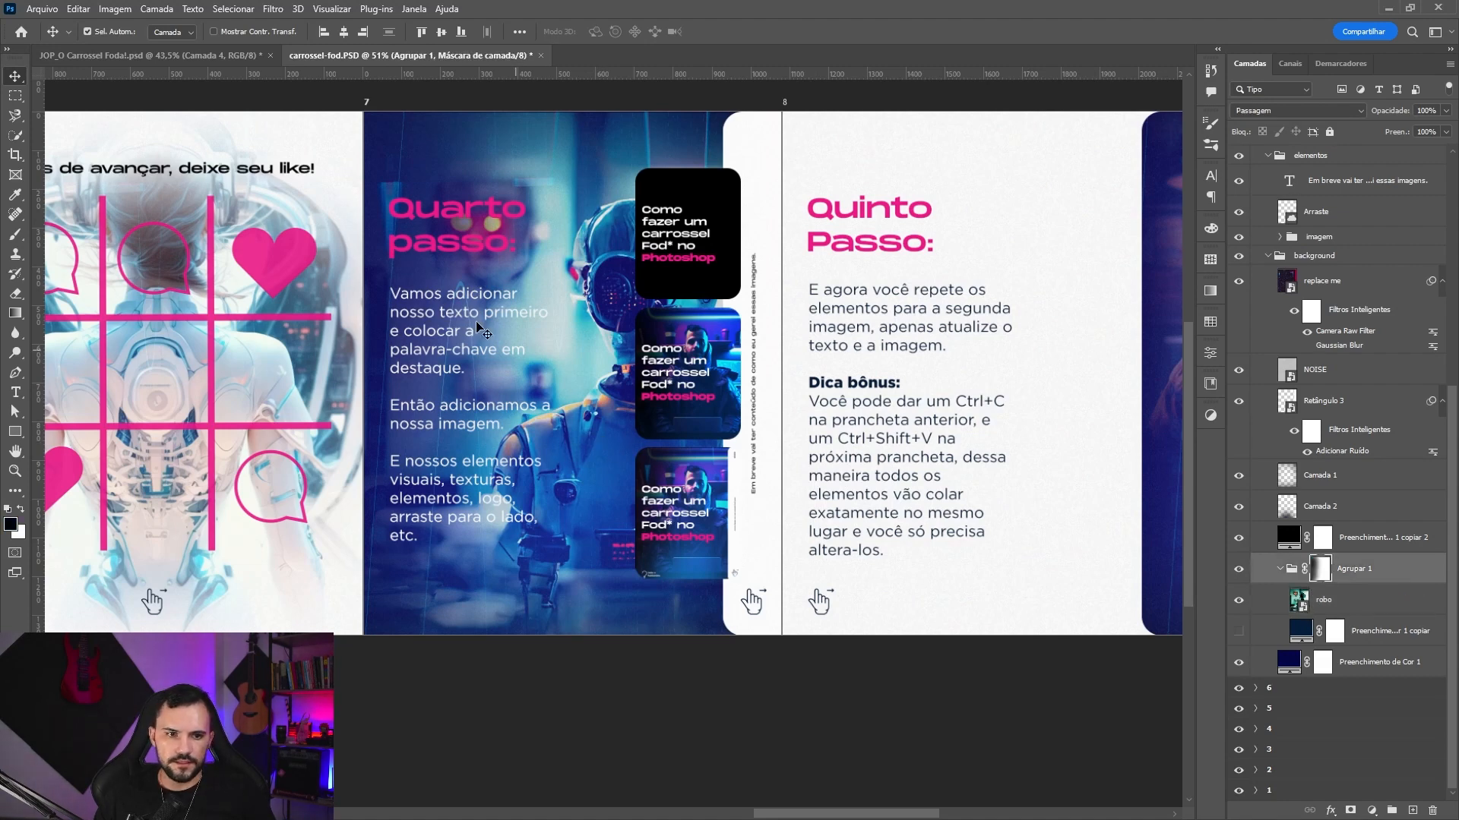
key("b")
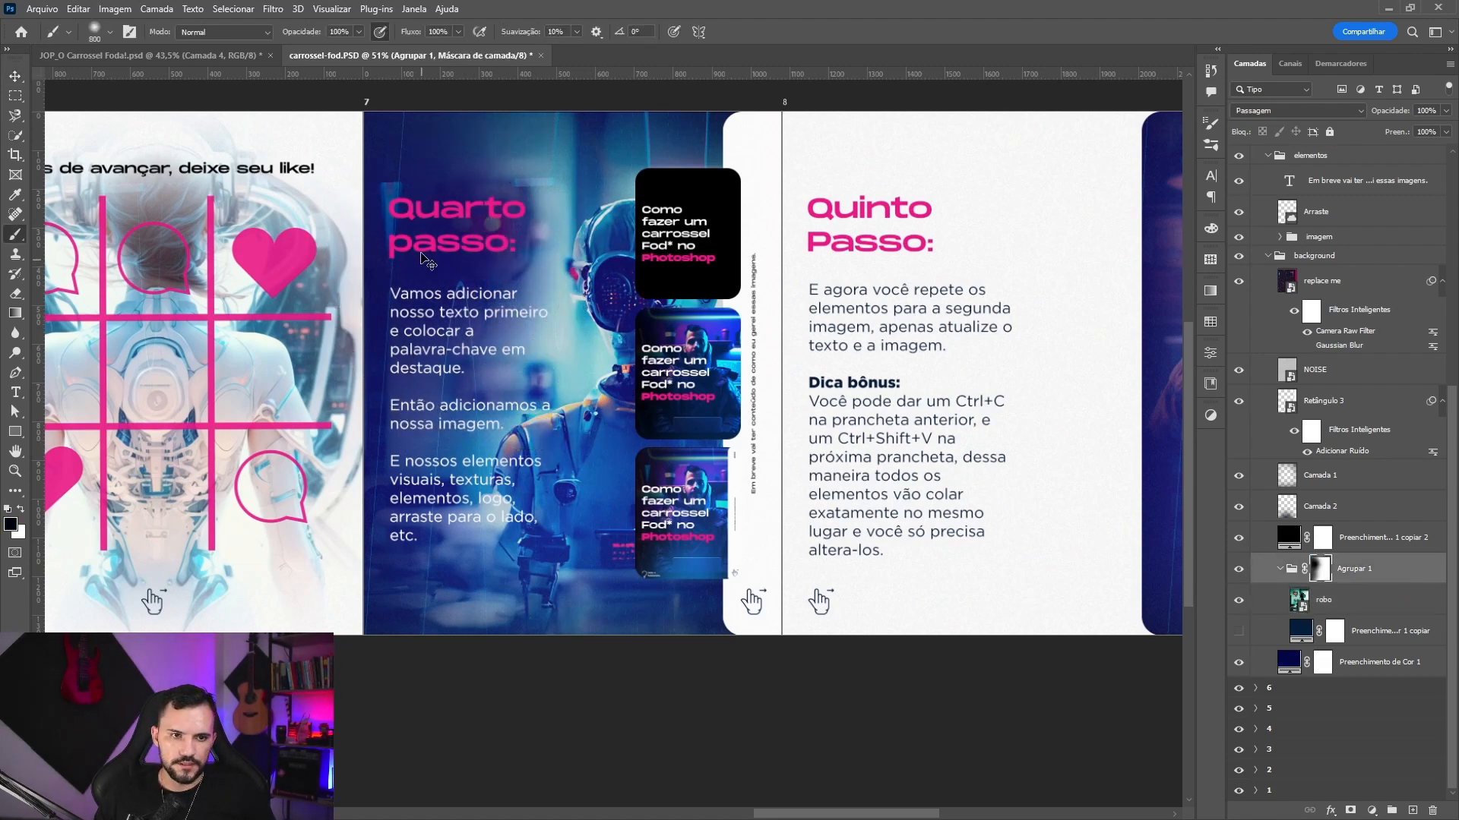
right_click(425, 250)
key("Escape")
key("3")
key("6")
mouse_move(426, 213)
left_mouse_down()
mouse_move(473, 266)
mouse_move(480, 336)
mouse_move(449, 349)
mouse_move(482, 339)
mouse_move(449, 443)
mouse_move(456, 518)
mouse_move(415, 521)
left_mouse_up()
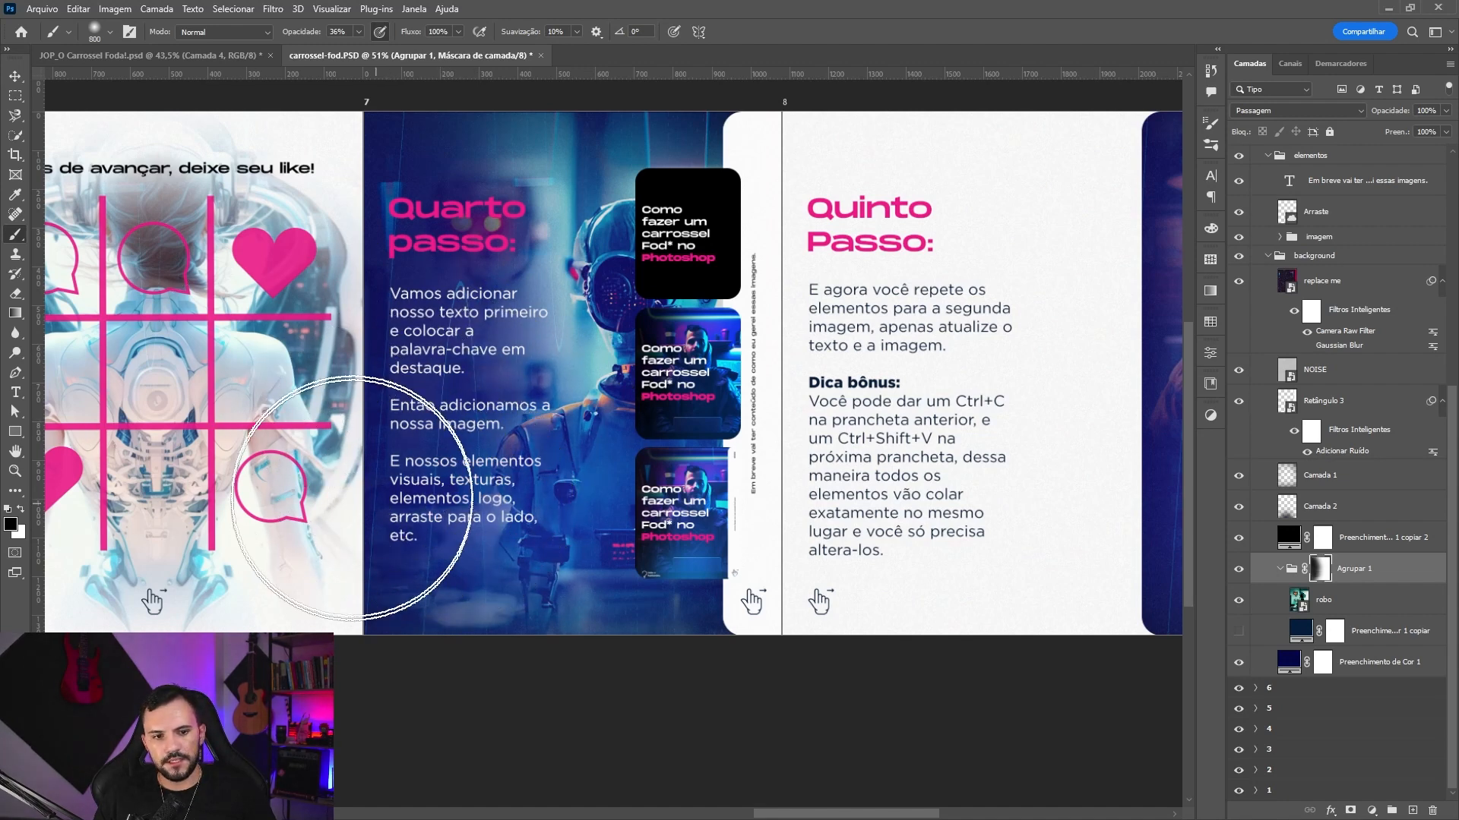
key("v")
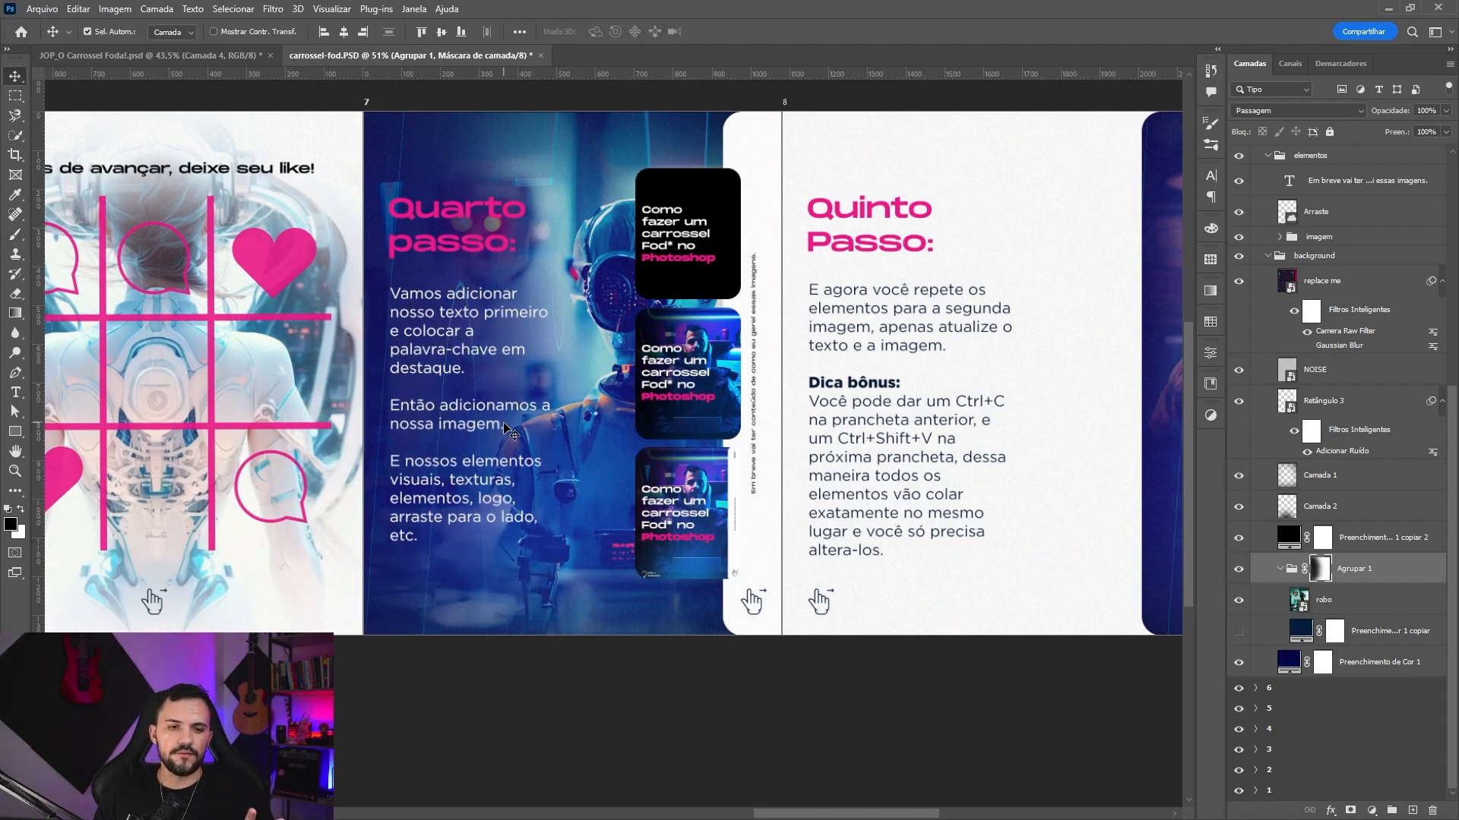
scroll(776, 398, "right", 3)
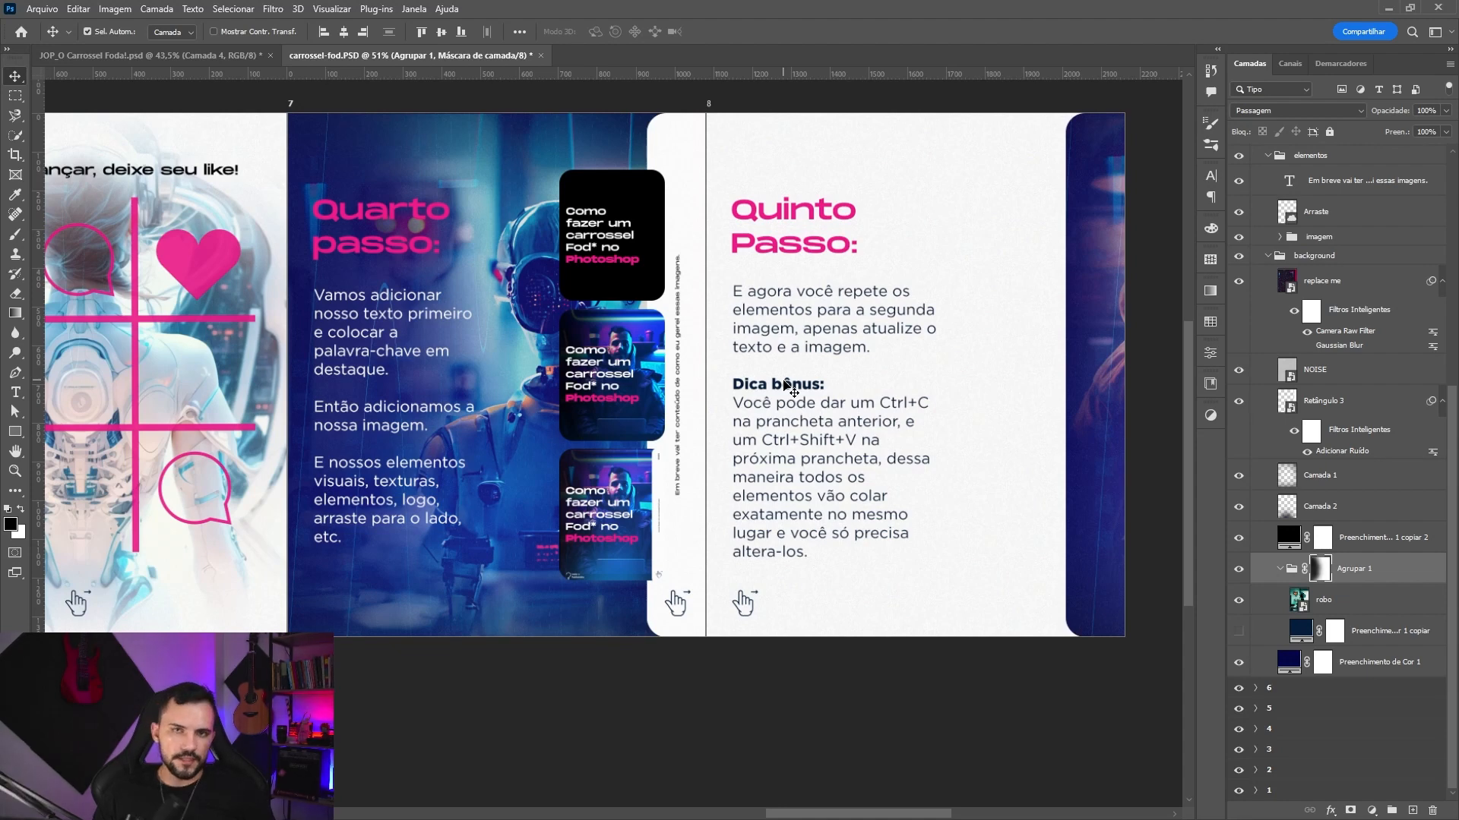
scroll(790, 389, "right", 8)
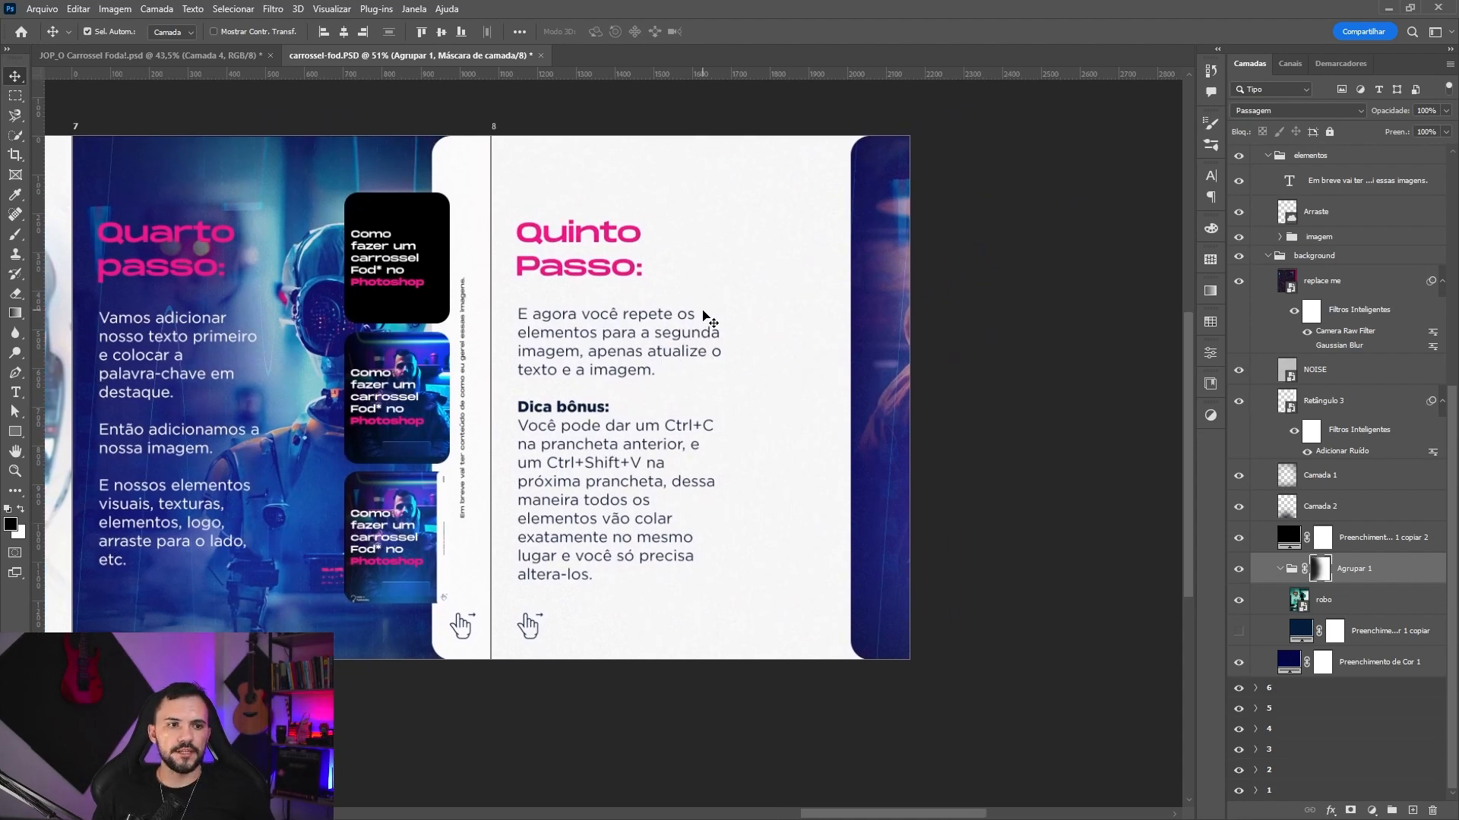
scroll(705, 317, "down", 5)
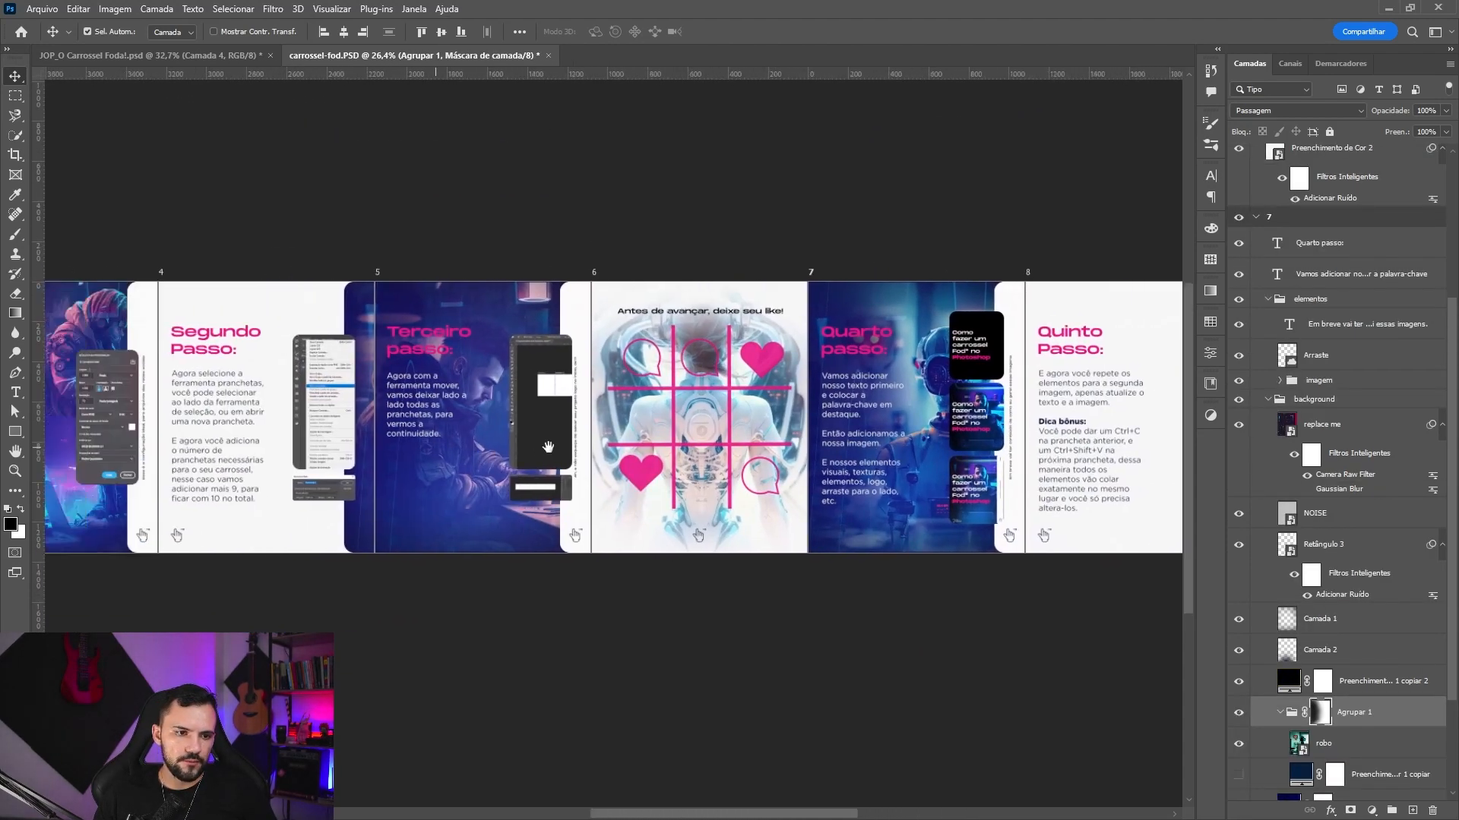
scroll(548, 447, "left", 15)
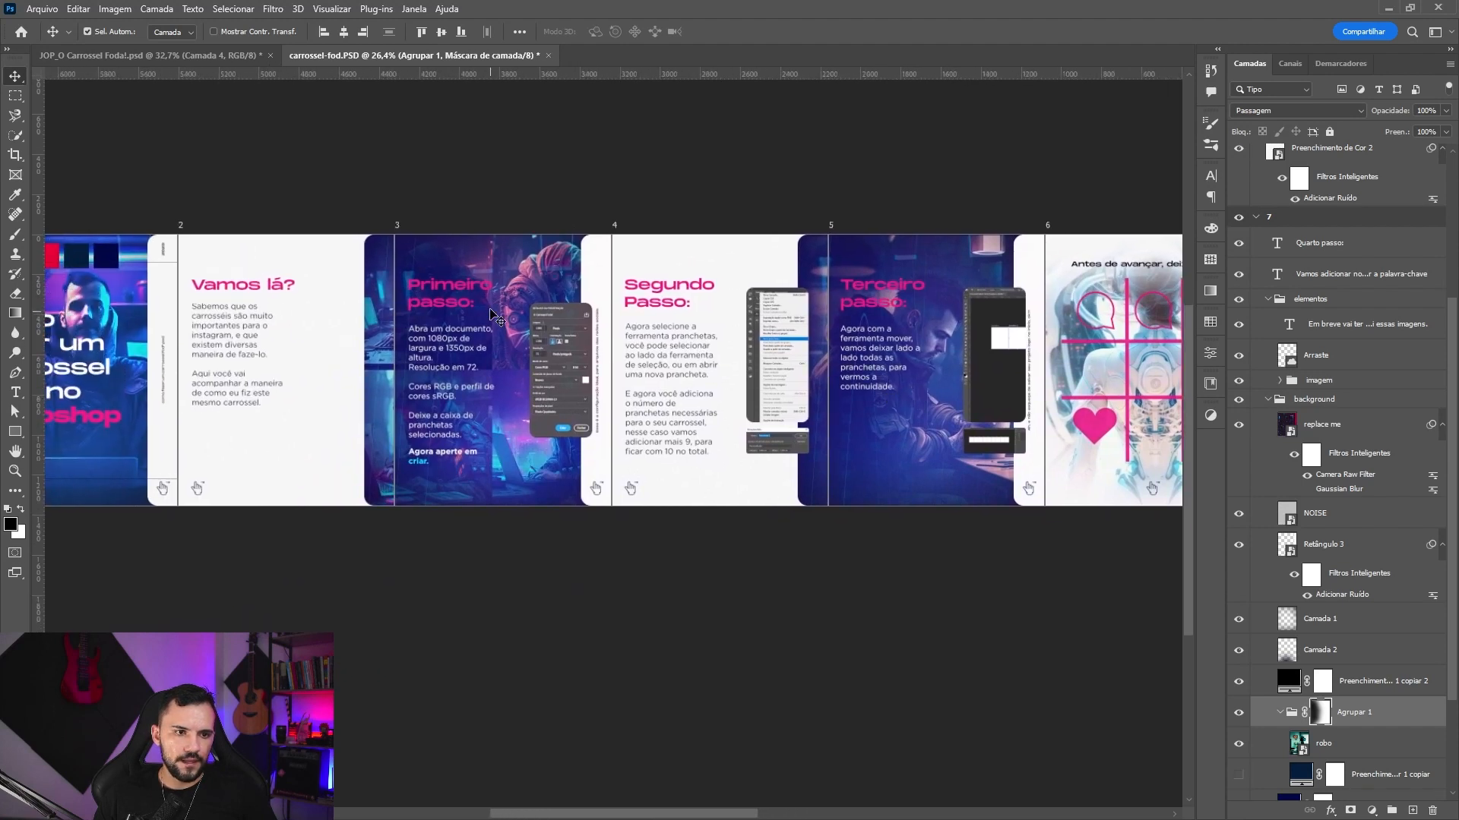
scroll(1261, 213, "up", 3)
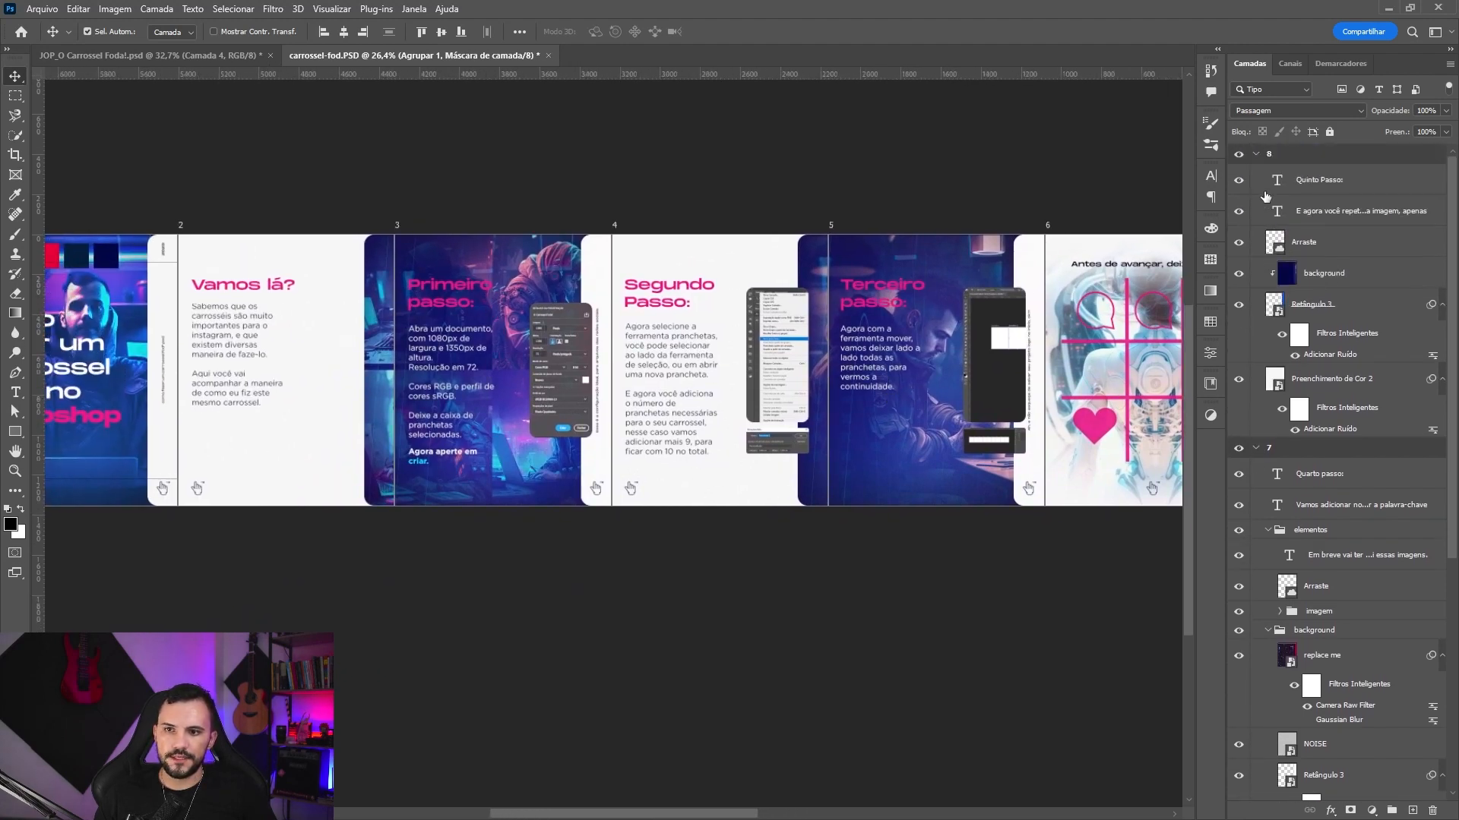
- Collapse all artboards in the layer list and duplicate artboard 3 to the end of the carousel, beside artboard 8
left_click(1258, 157)
left_click(1257, 177, "ctrl")
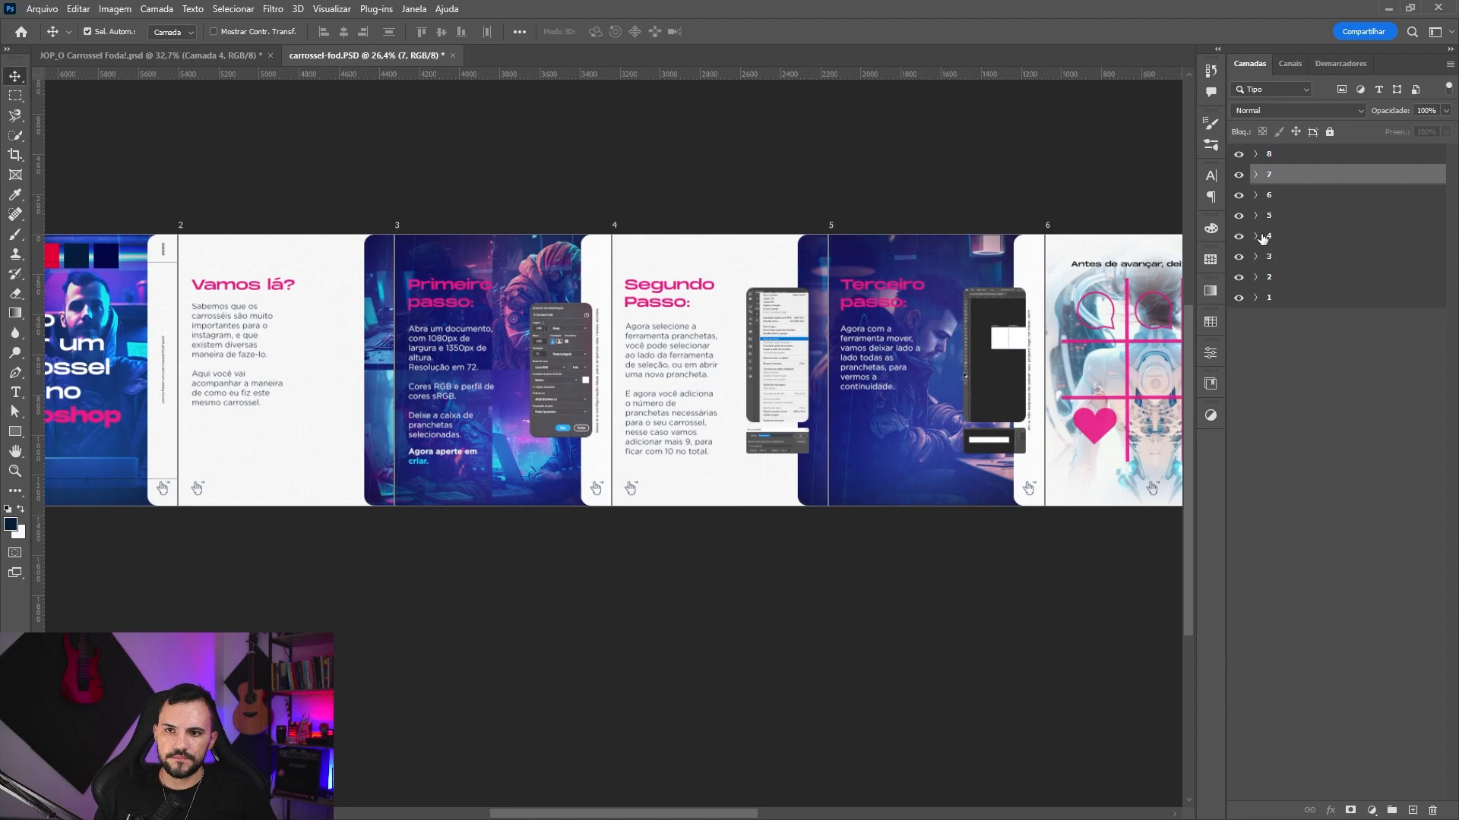
left_click(1282, 263)
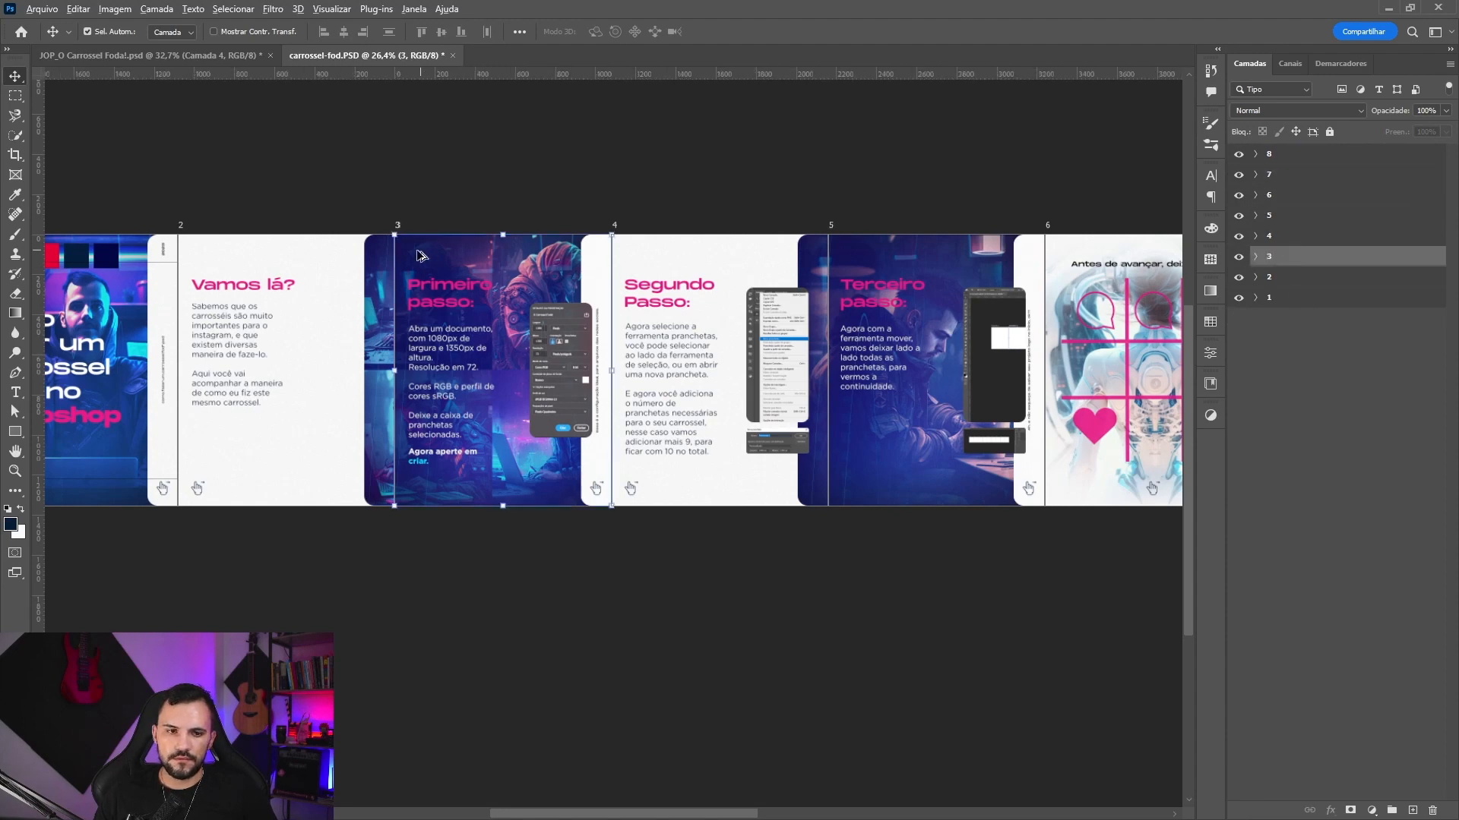
scroll(432, 295, "down", 4)
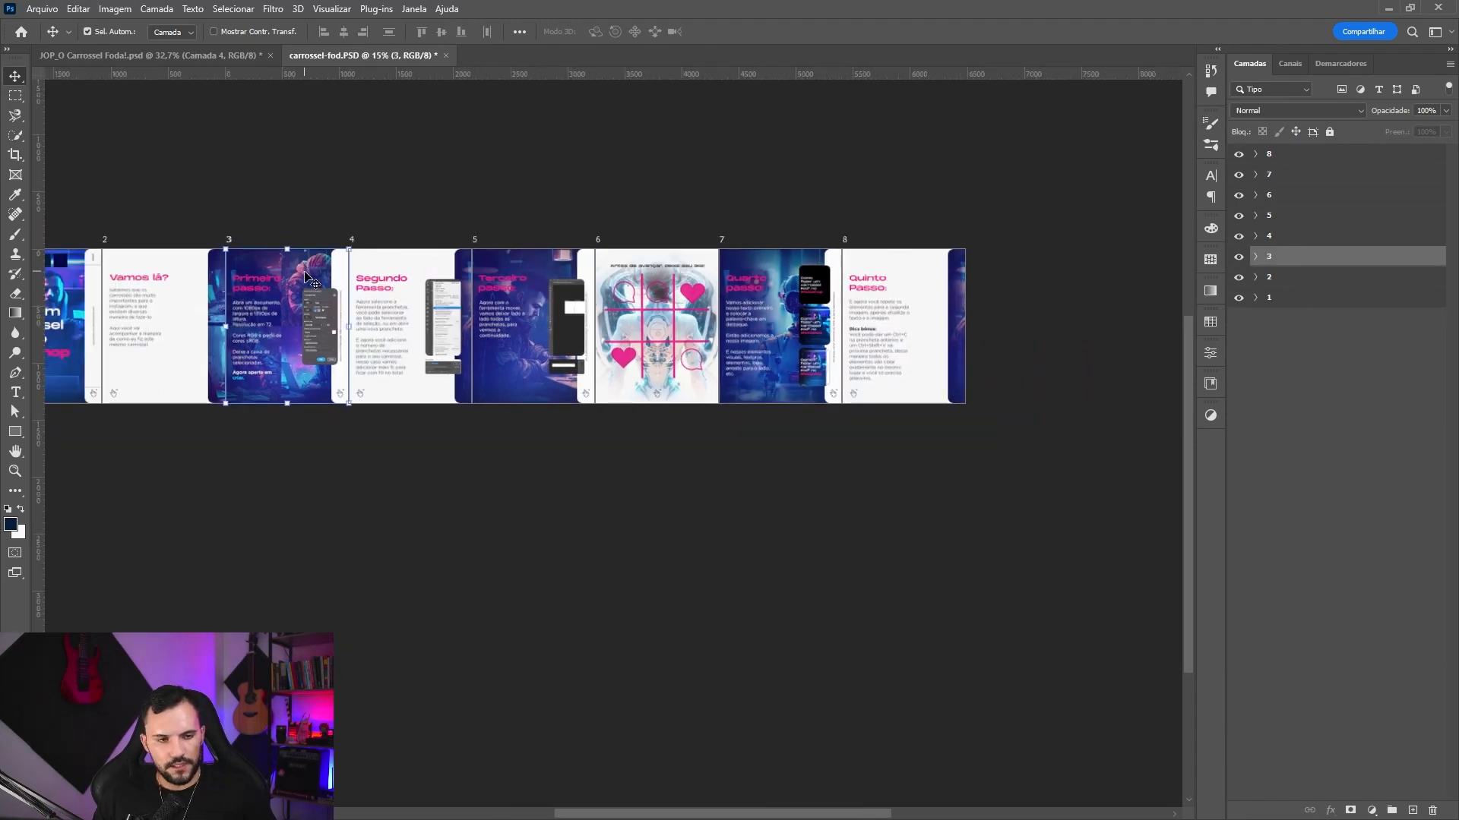
left_click_drag(298, 275, 1035, 276)
scroll(1062, 336, "up", 4)
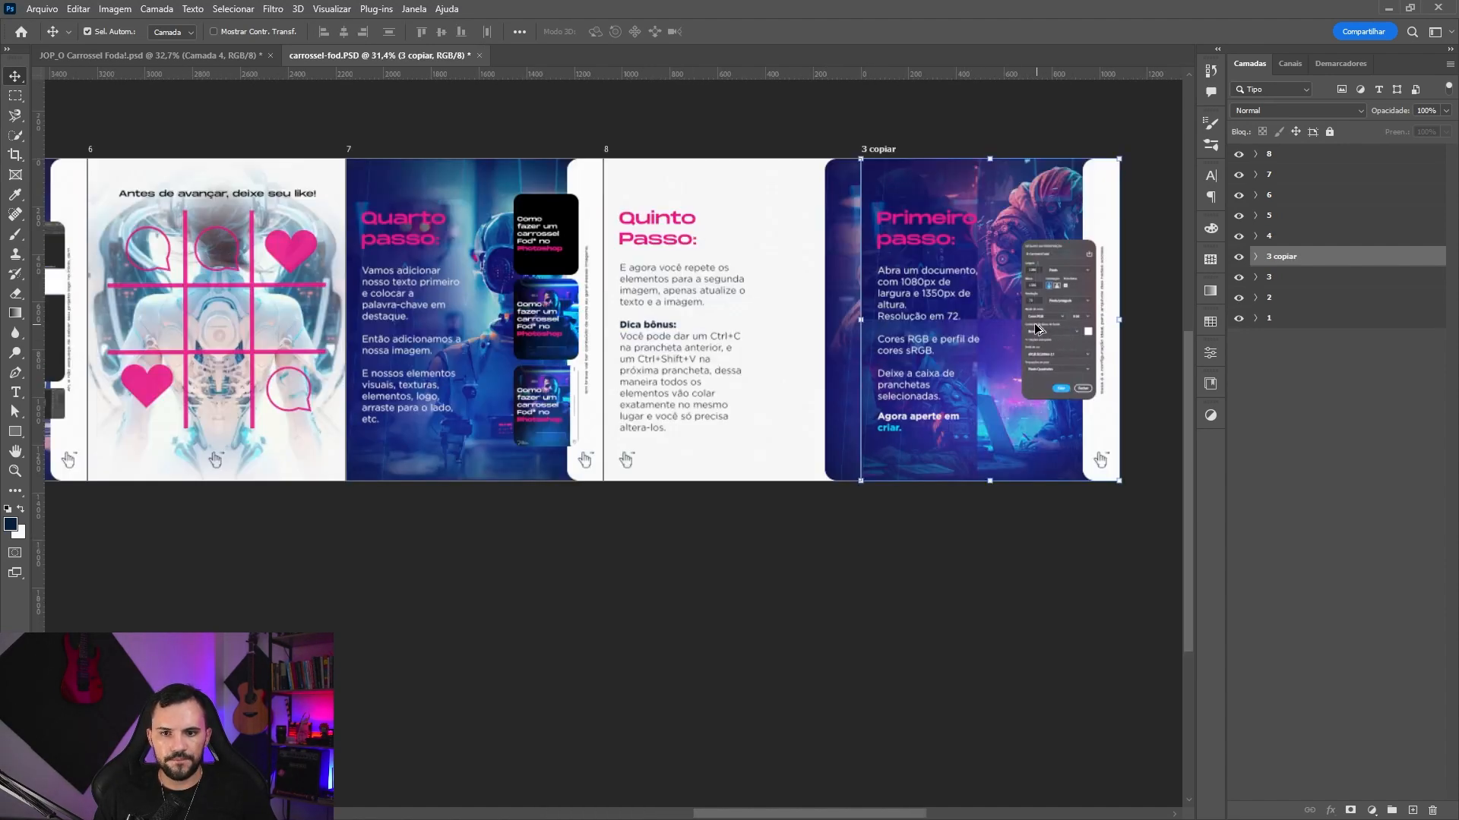
scroll(923, 278, "up", 1)
scroll(923, 279, "right", 4)
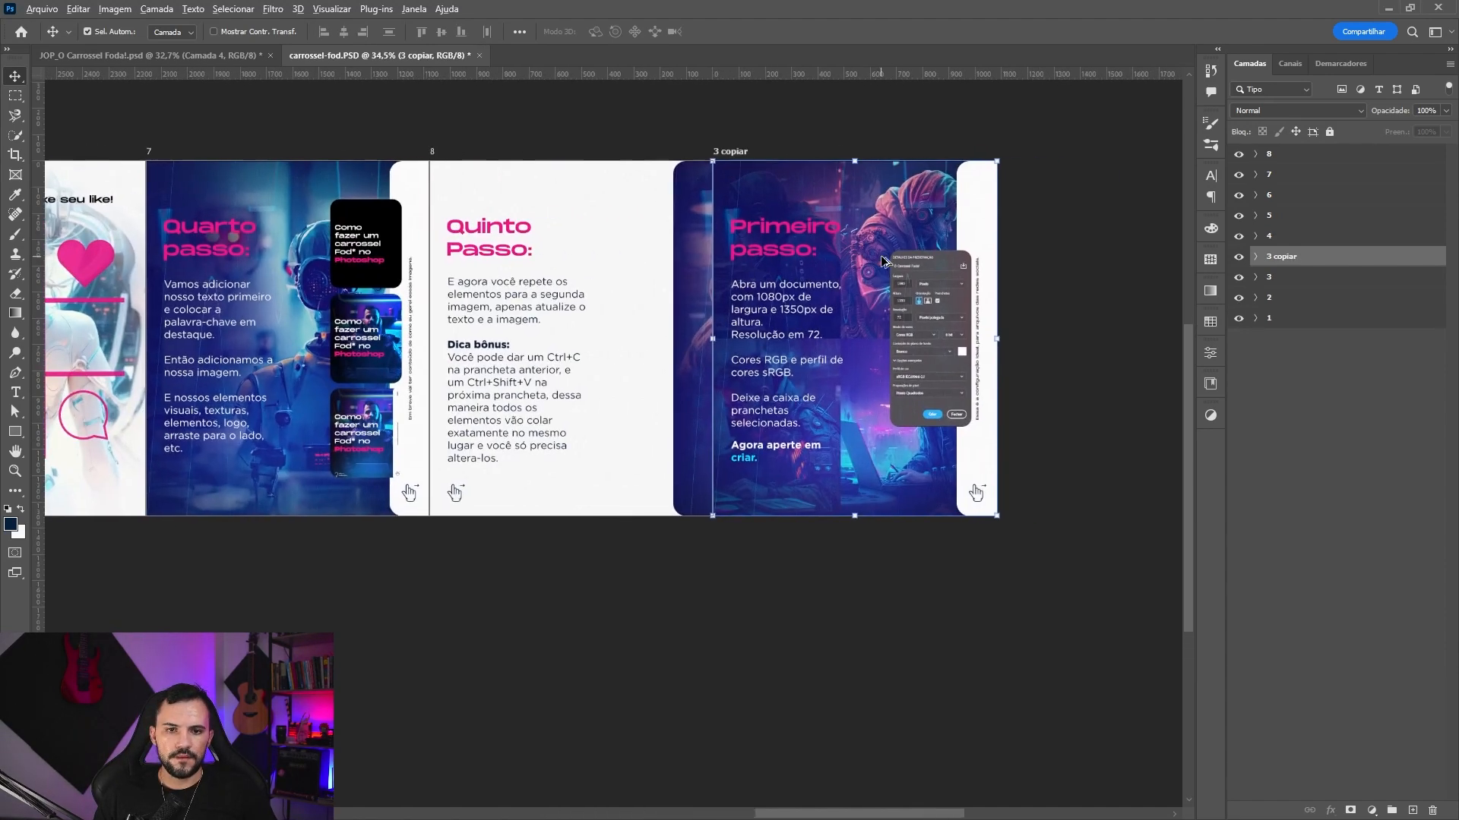
- Change the duplicated slide's title to "Sexto passo:" and its body copy to the export instructions ending with "O melhor está no final!"
scroll(897, 259, "up", 3)
key("t")
left_click(758, 219)
double_click(758, 218)
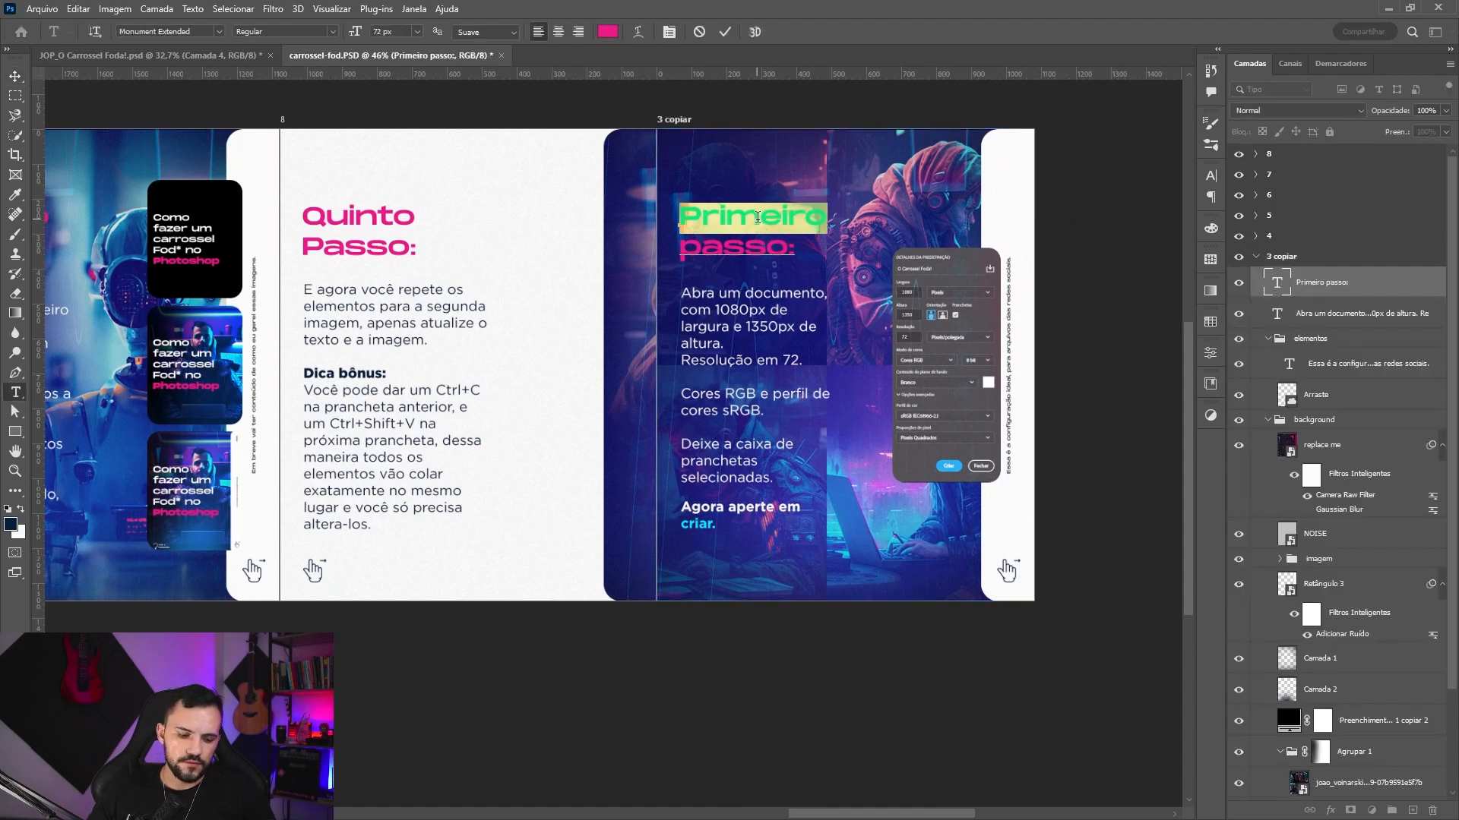
type("Sexto")
key("ctrl+Return")
key("v")
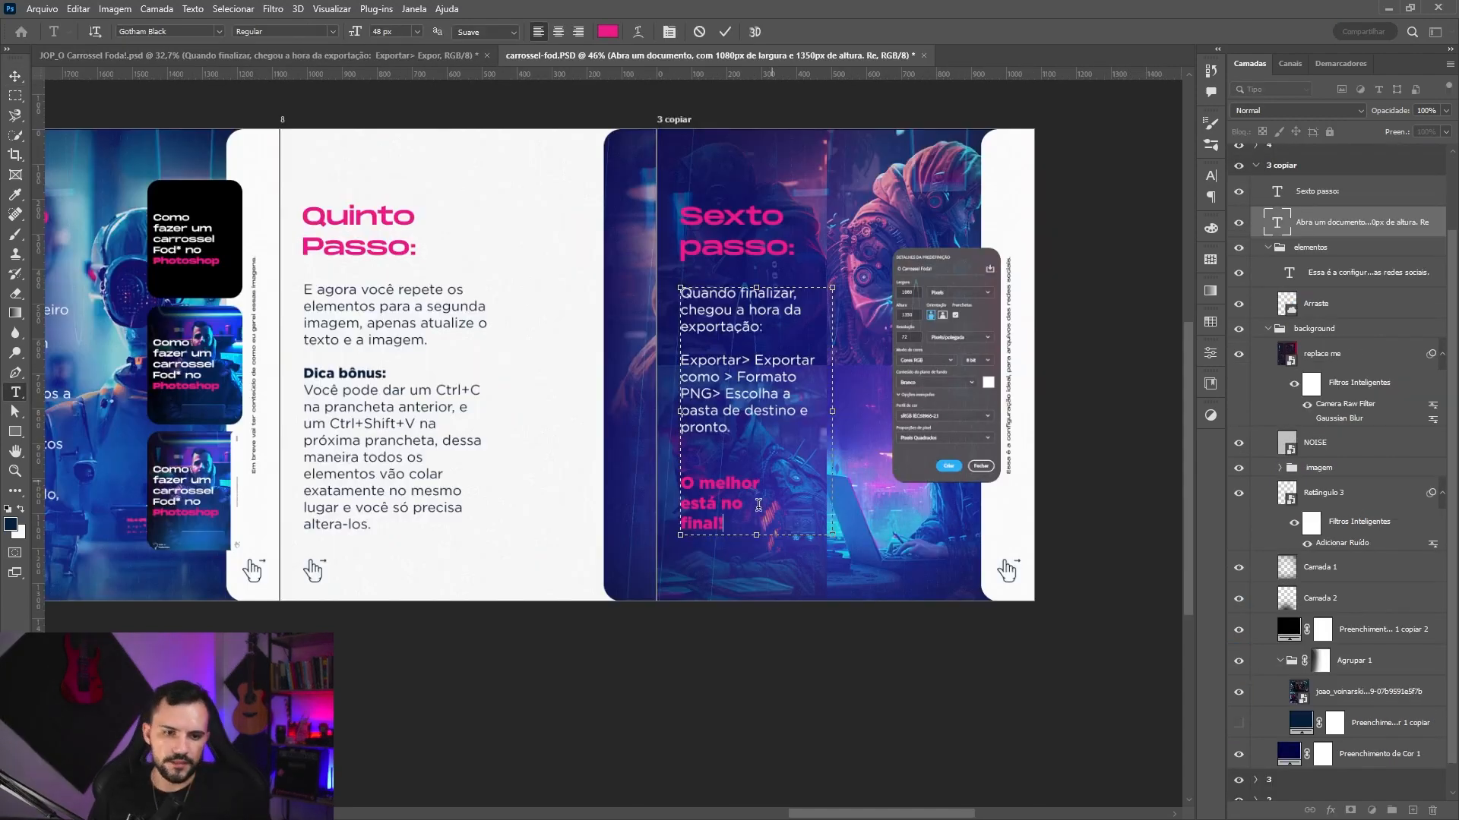
left_click_drag(724, 526, 677, 486)
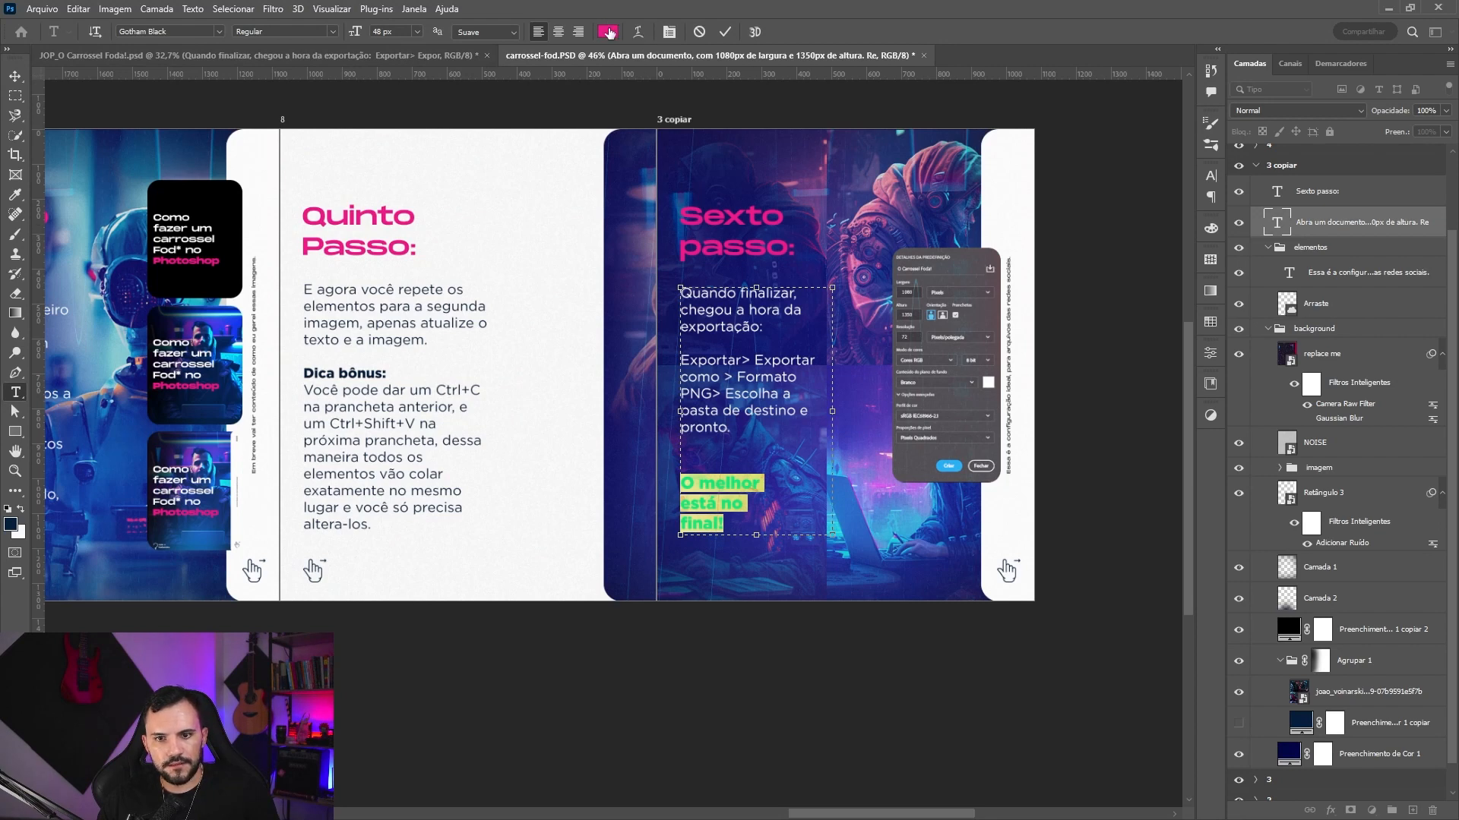
left_click(798, 196)
key("v")
- Place the hooded cyberpunk MacBook image from the links folder above the background photo in the "Sexto passo:" slide's "Agrupar 1" group
left_click(960, 325)
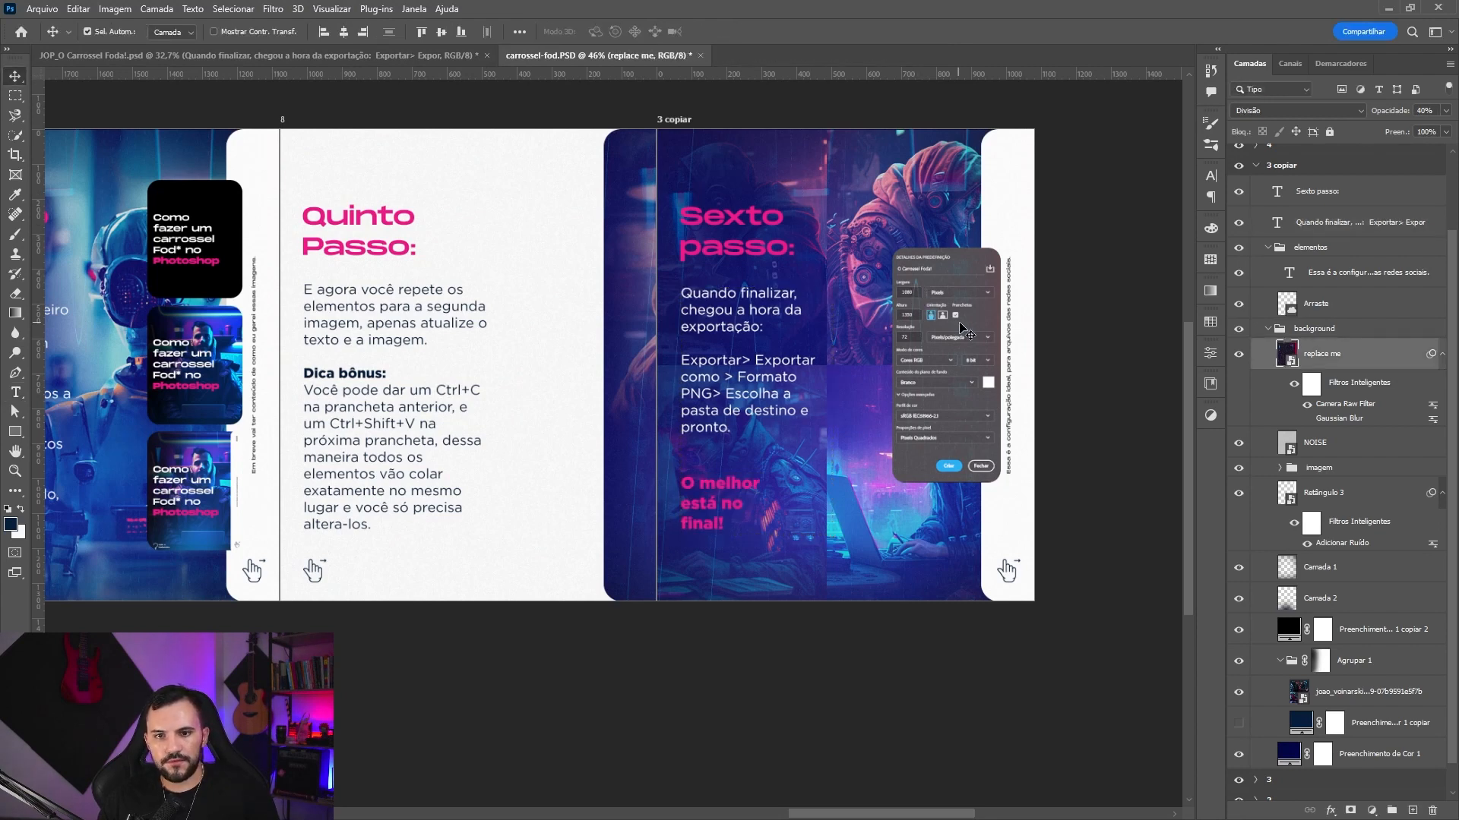
left_click(1320, 708)
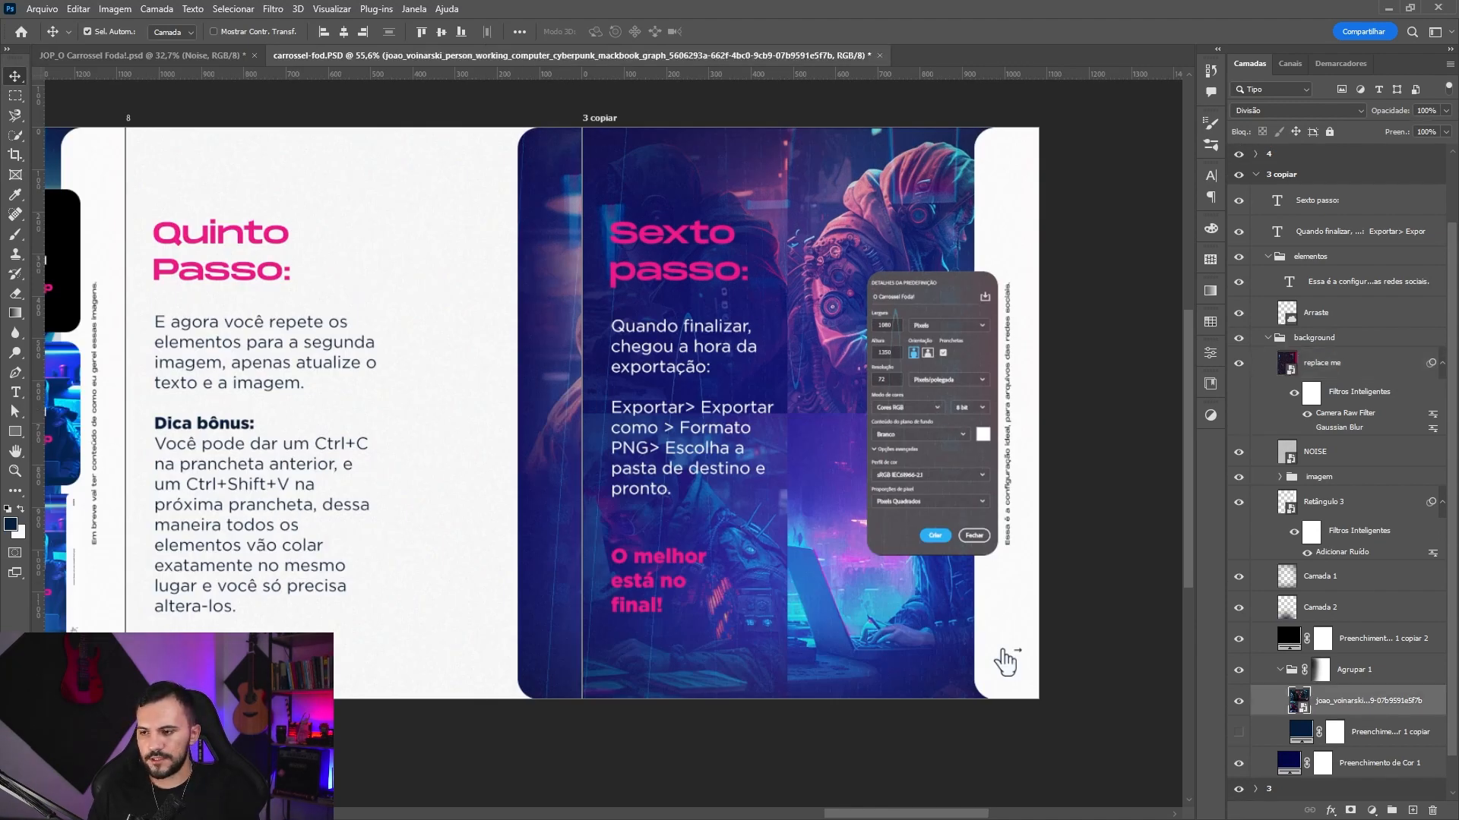
key("alt+Tab")
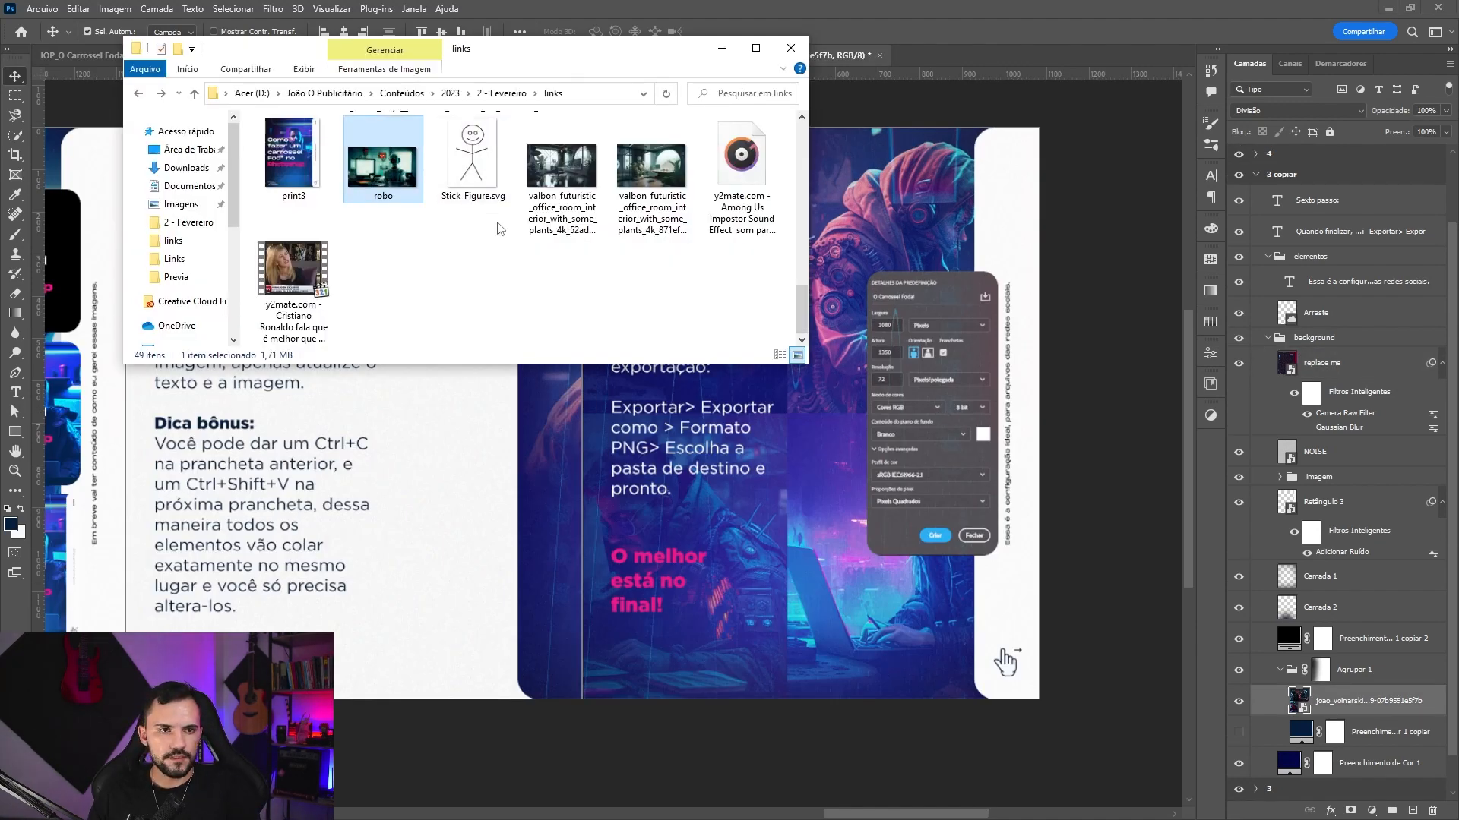
scroll(499, 228, "up", 2)
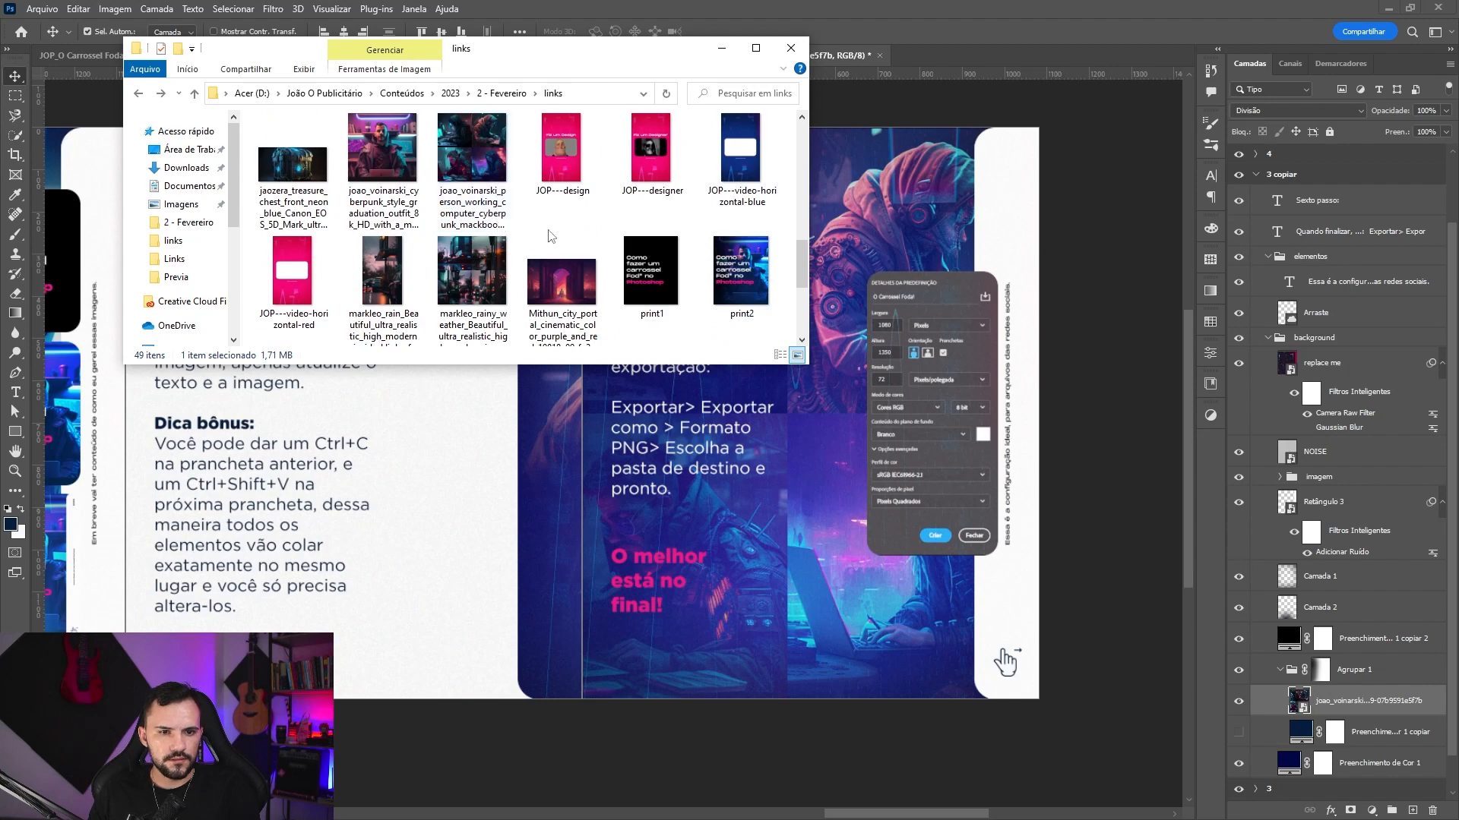
scroll(529, 234, "up", 1)
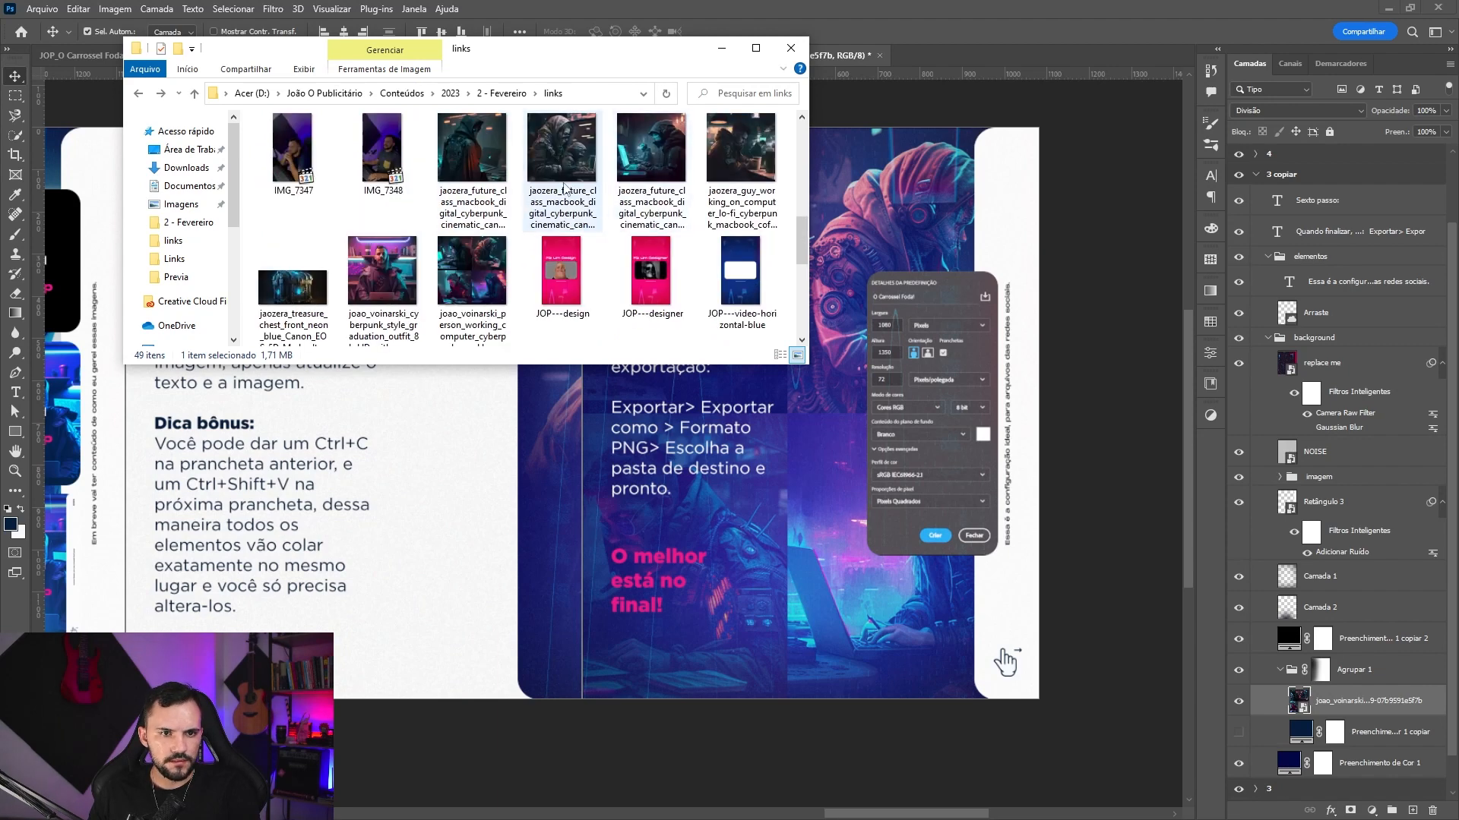
left_click_drag(562, 224, 794, 498)
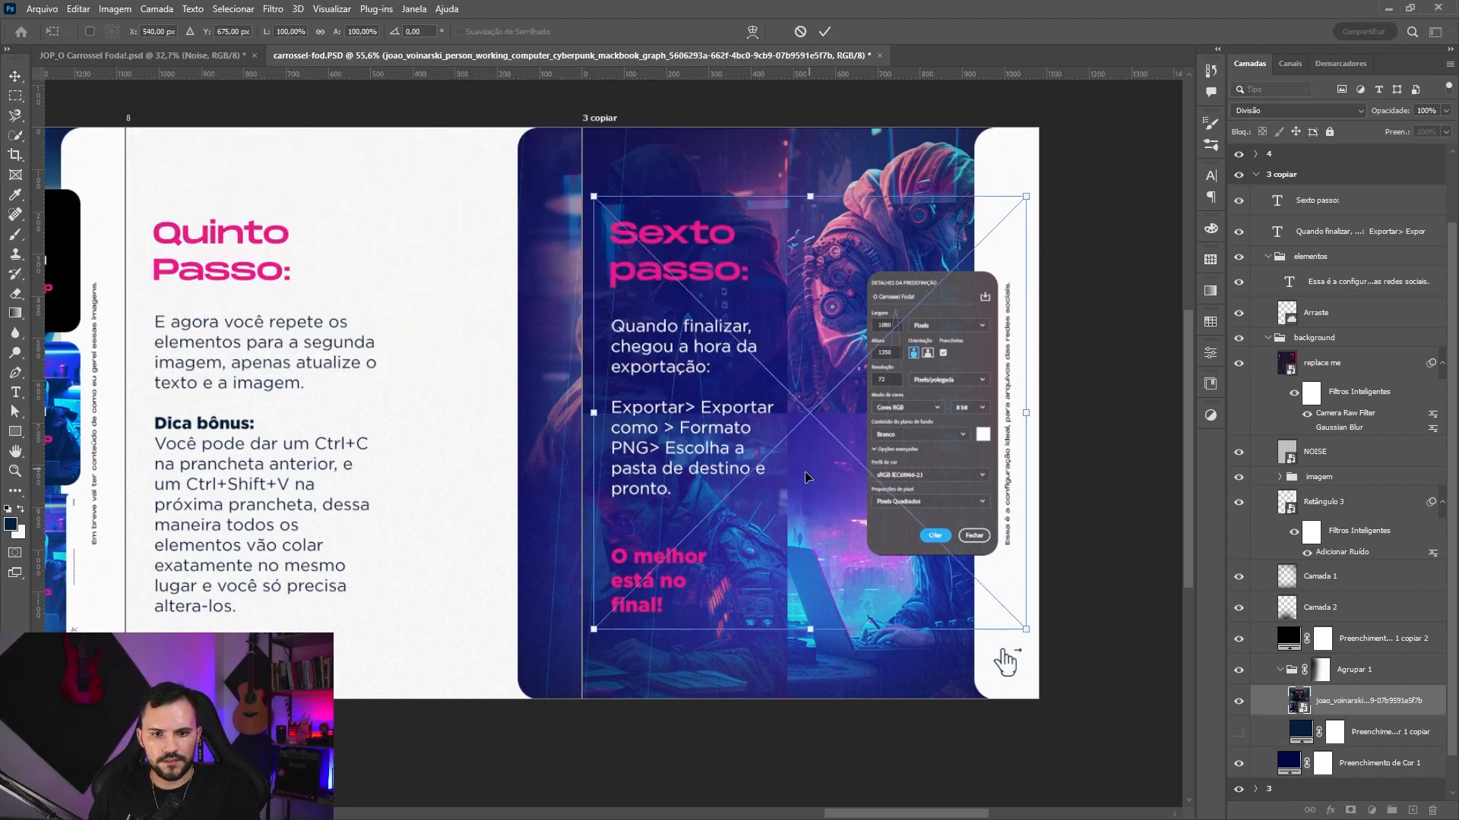
- Scale the placed hooded-figure image to 131,64% and position it to cover the blue background area of the slide
left_click_drag(808, 199, 810, 134)
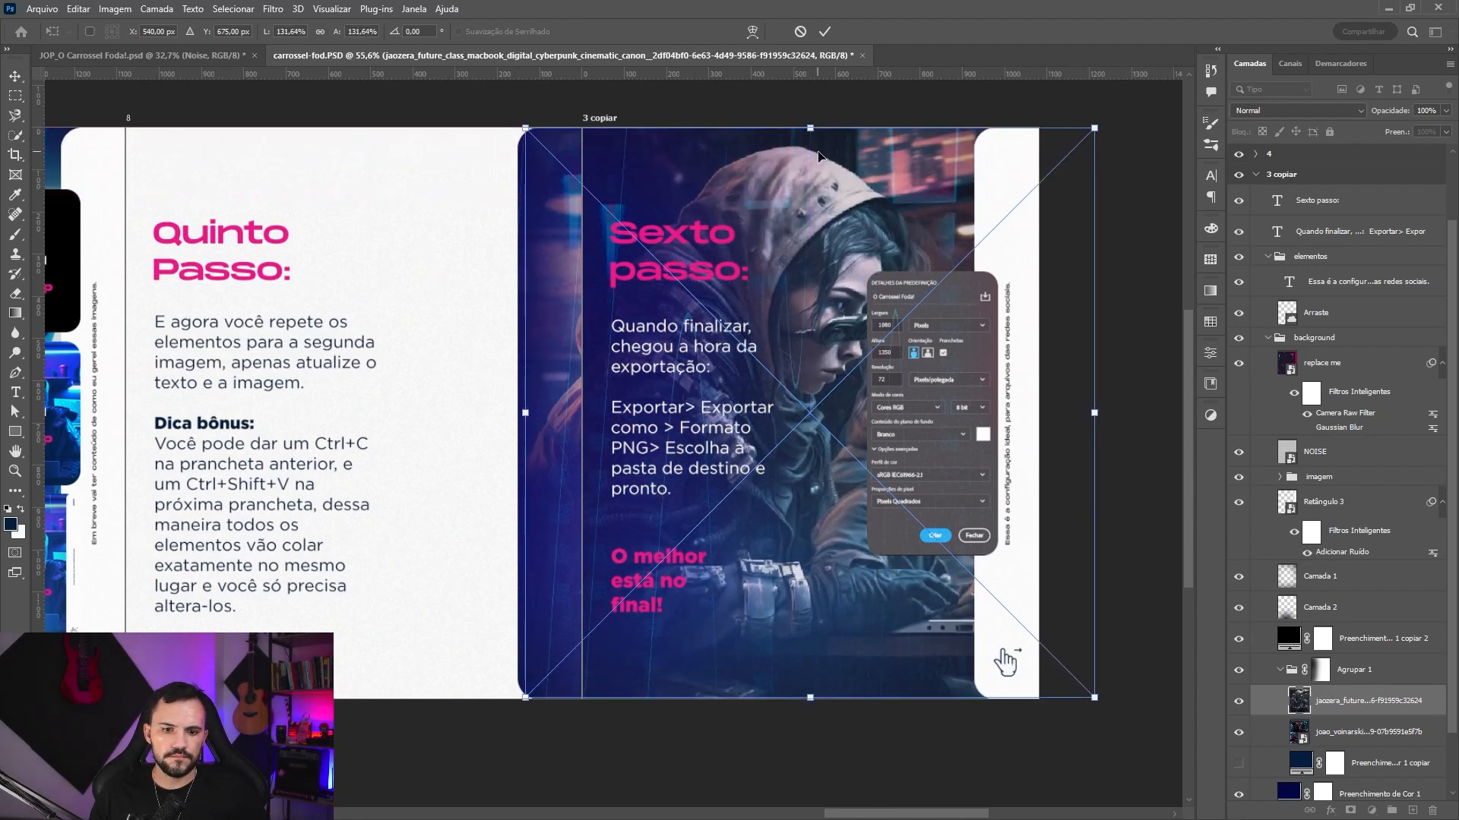
left_click_drag(836, 222, 825, 225)
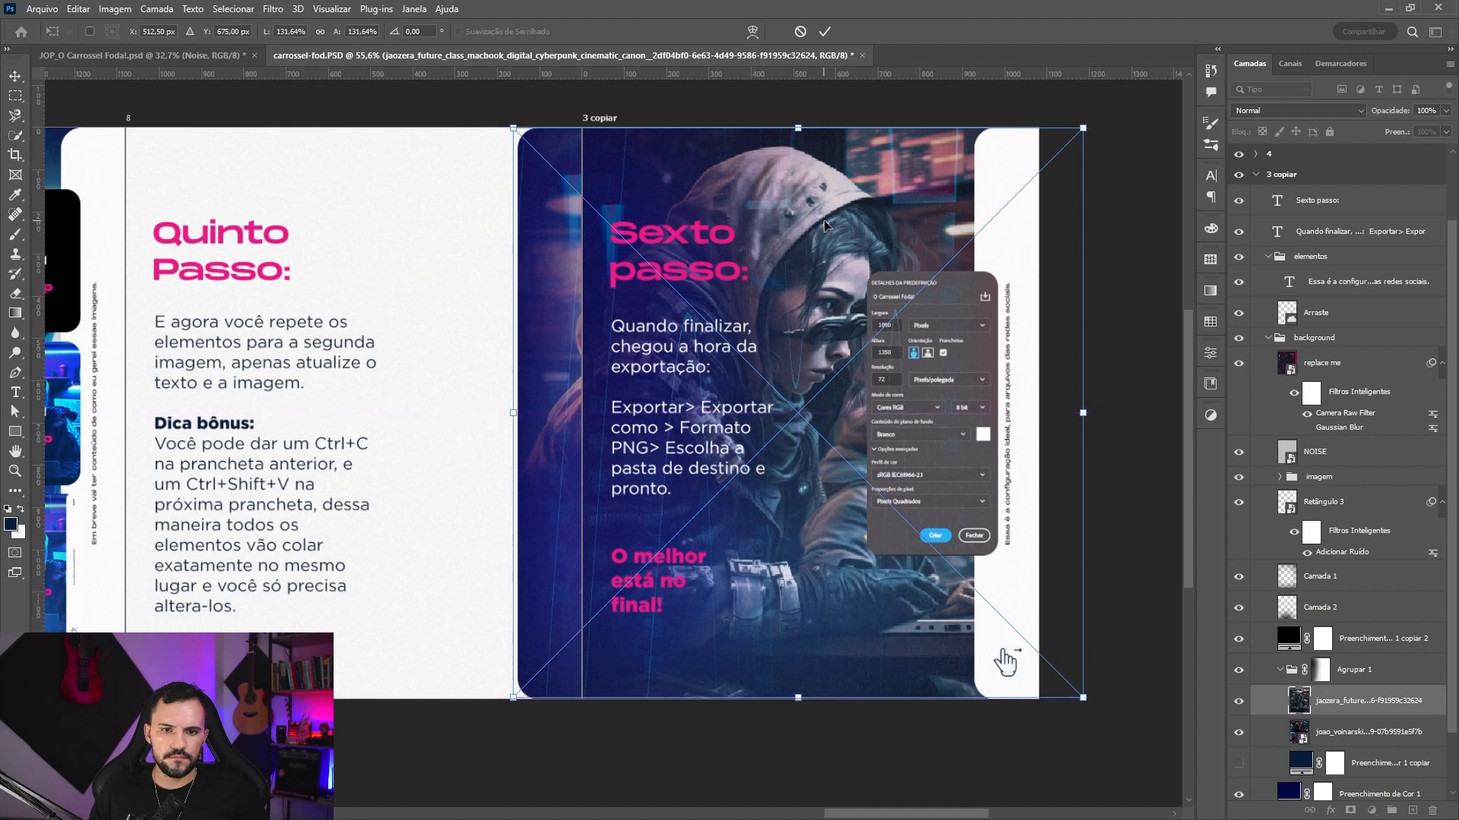
key("shift+Right")
key("shift+Down")
key("shift+Up")
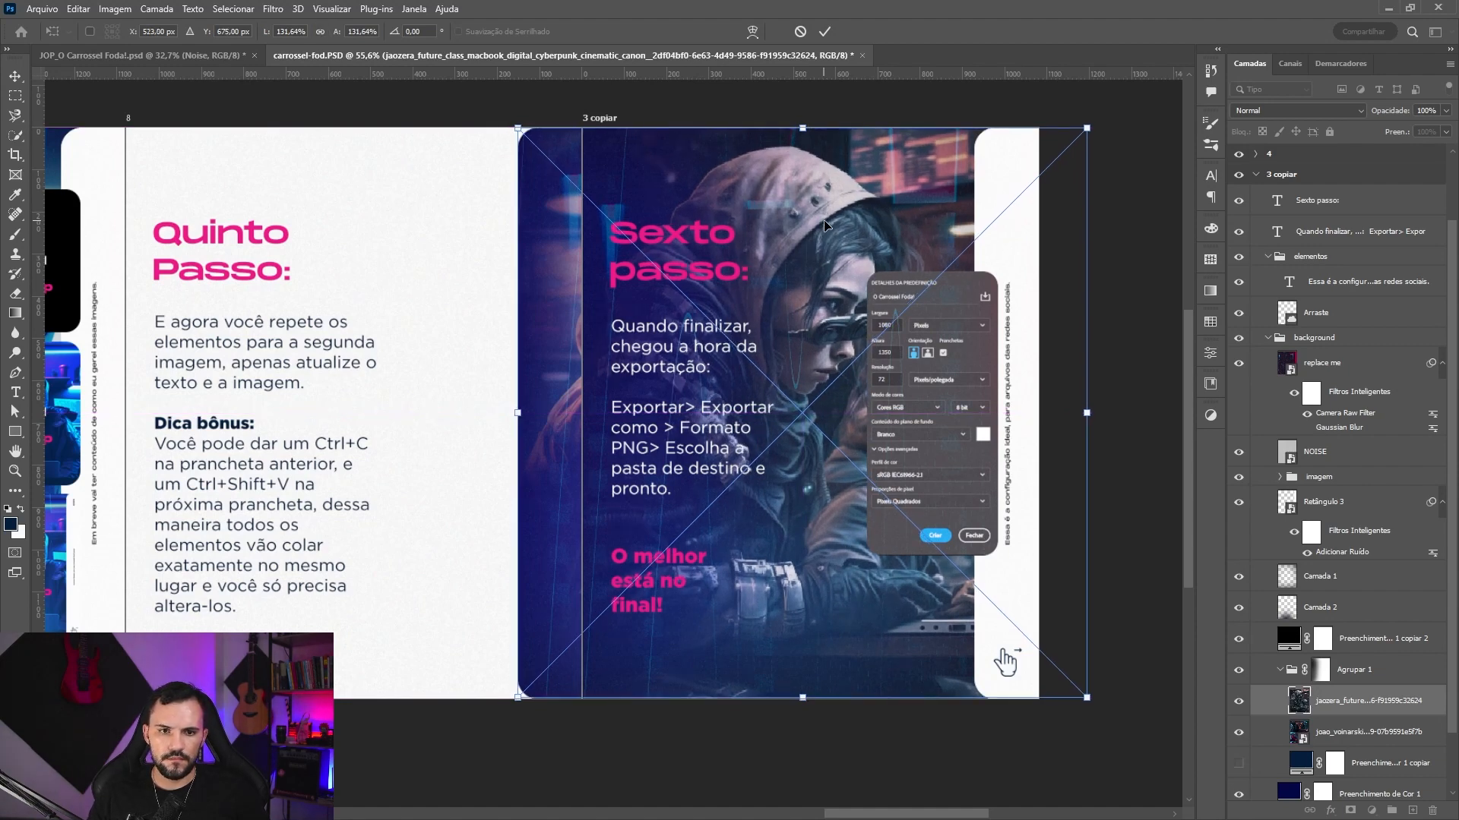
key("Return")
- Delete the previous background photo from "Agrupar 1" and set the hooded-figure image's blend mode to Divisão
left_click(1381, 738)
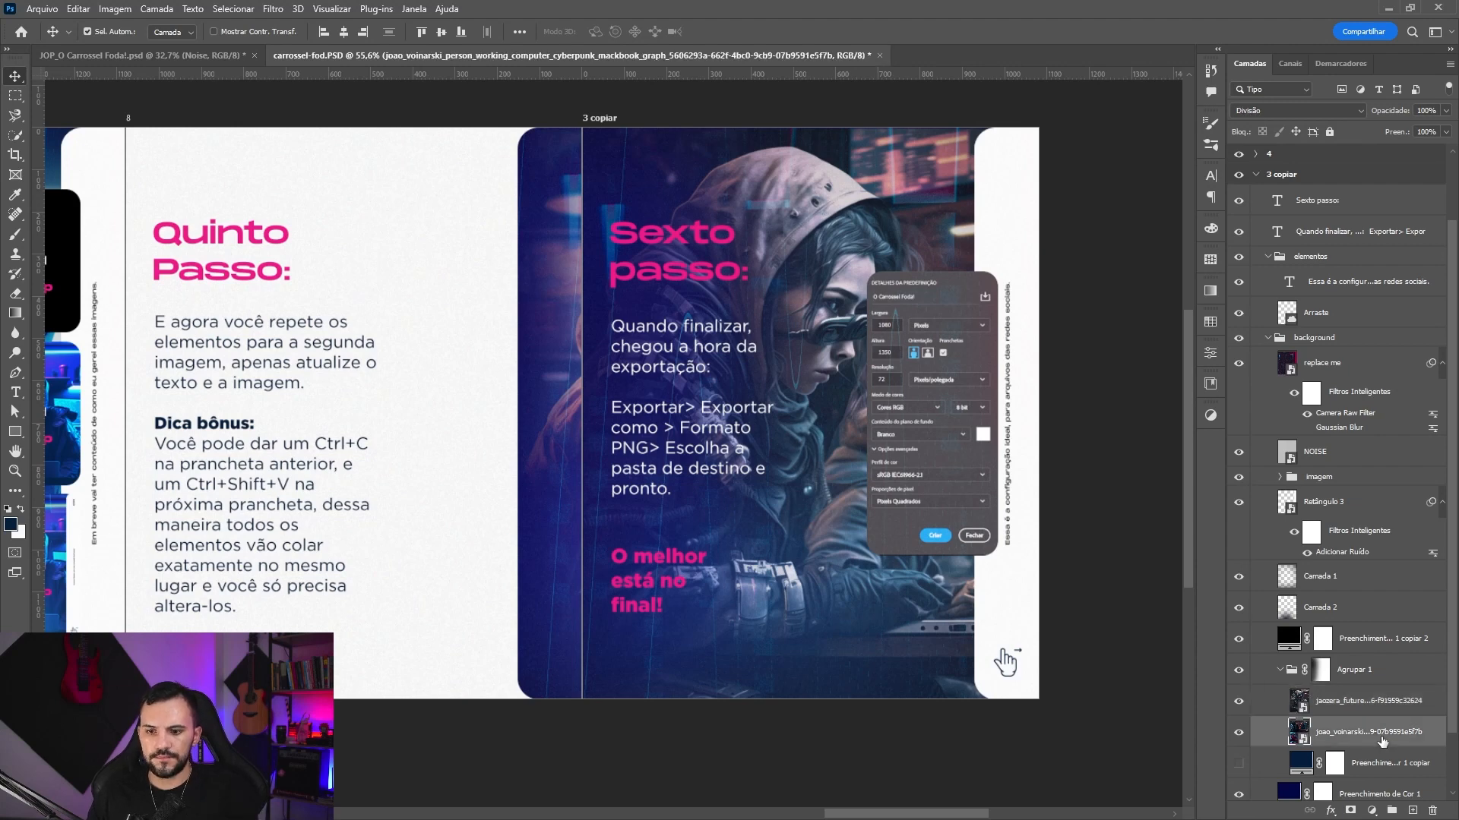
key("Delete")
left_click(1359, 710)
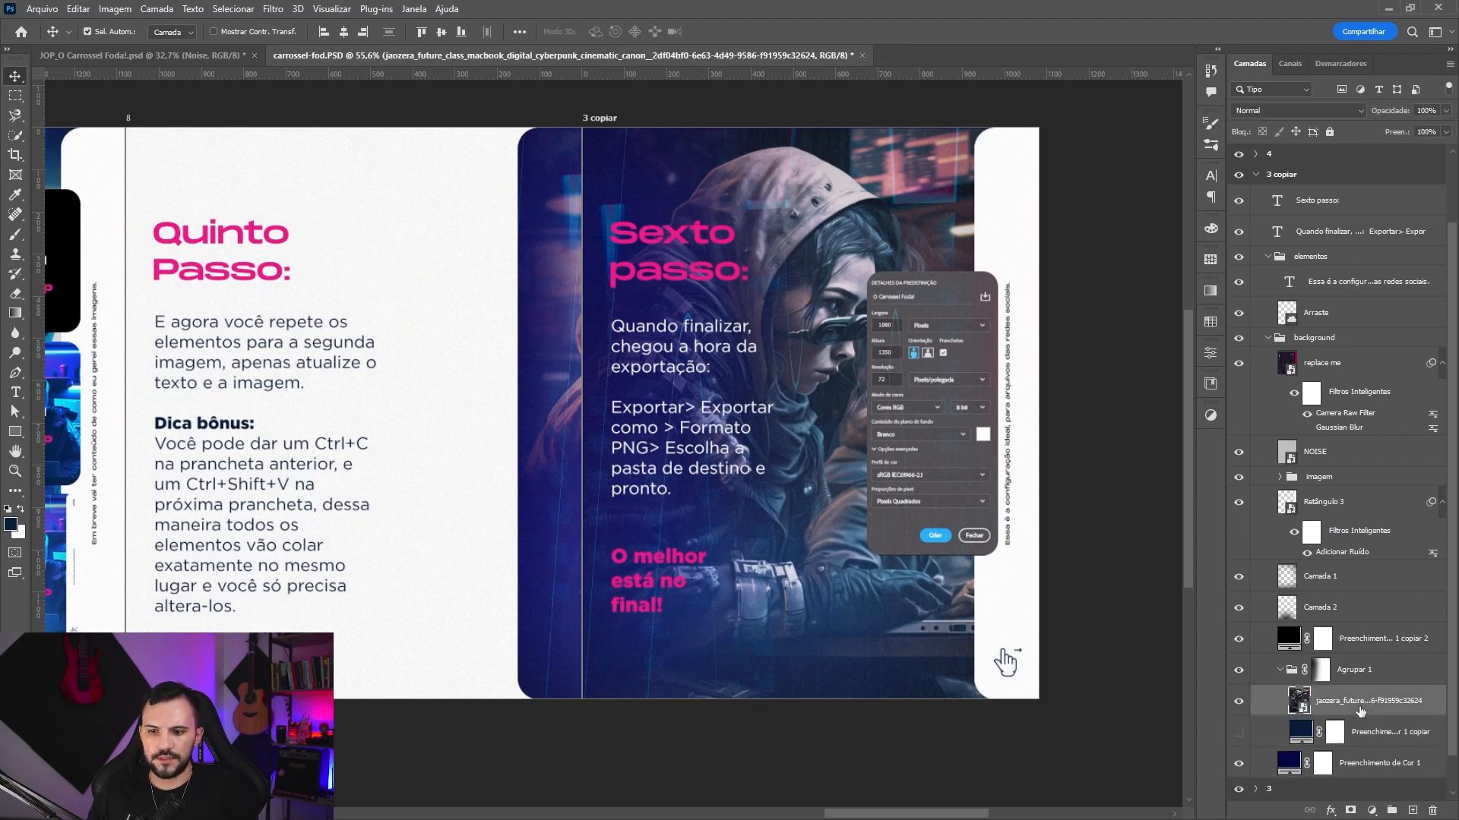
left_click(1283, 111)
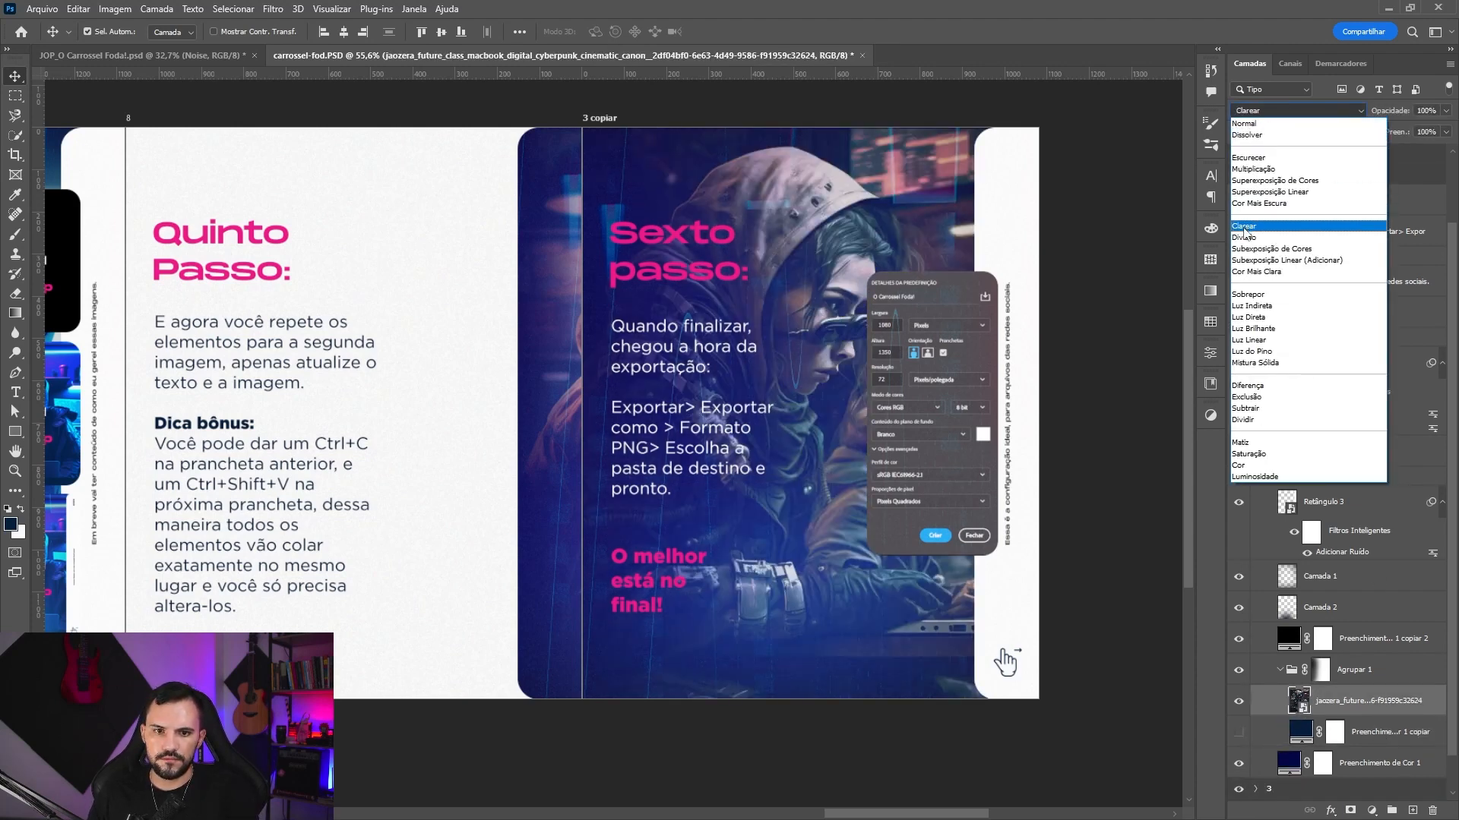
left_click(1249, 237)
- Delete the preset-details screenshot layer "1" clipped to "Retângulo 5" in the new slide's "imagem" group
left_click(939, 480)
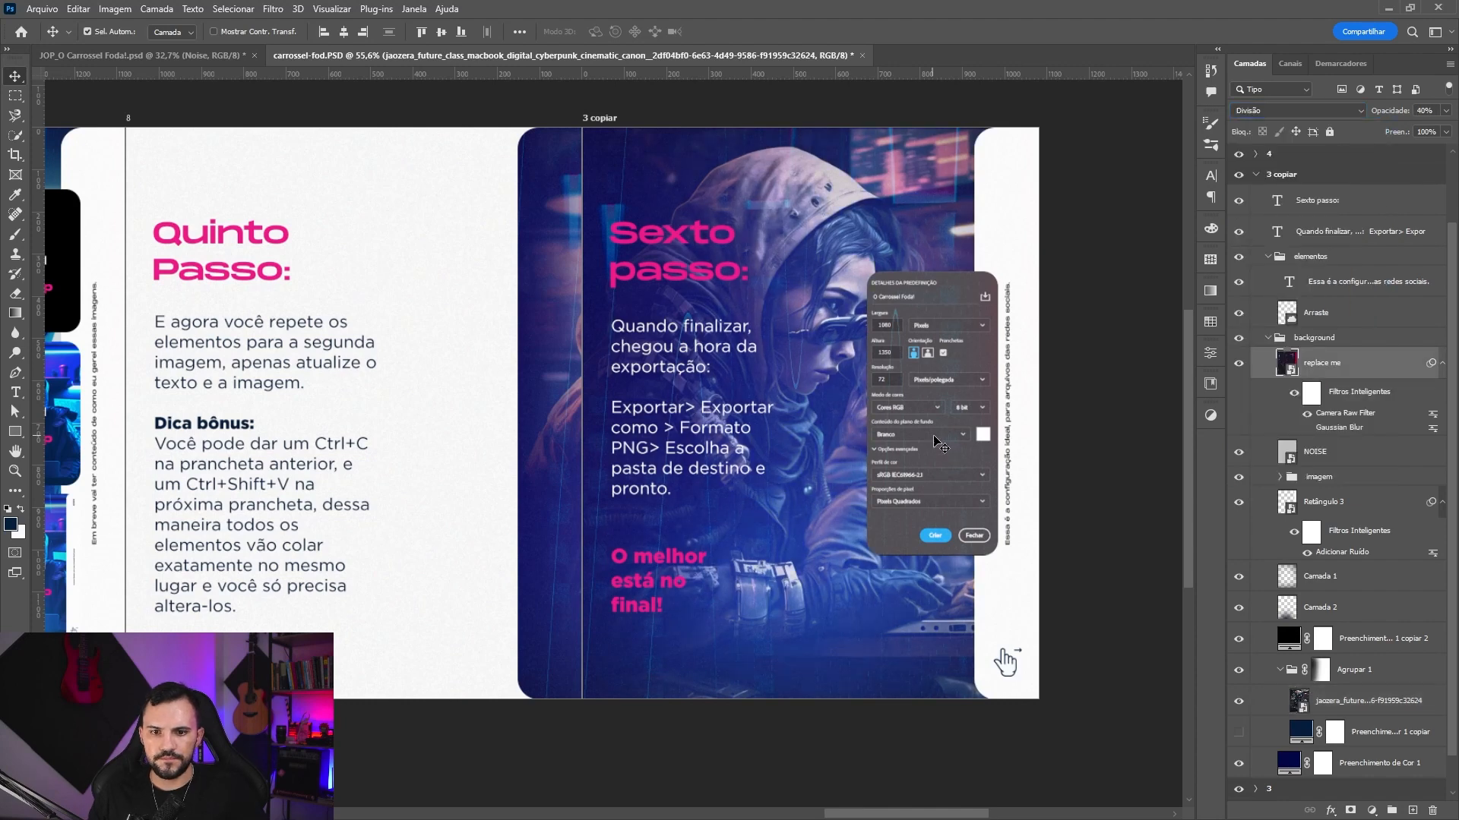
left_click(1280, 478)
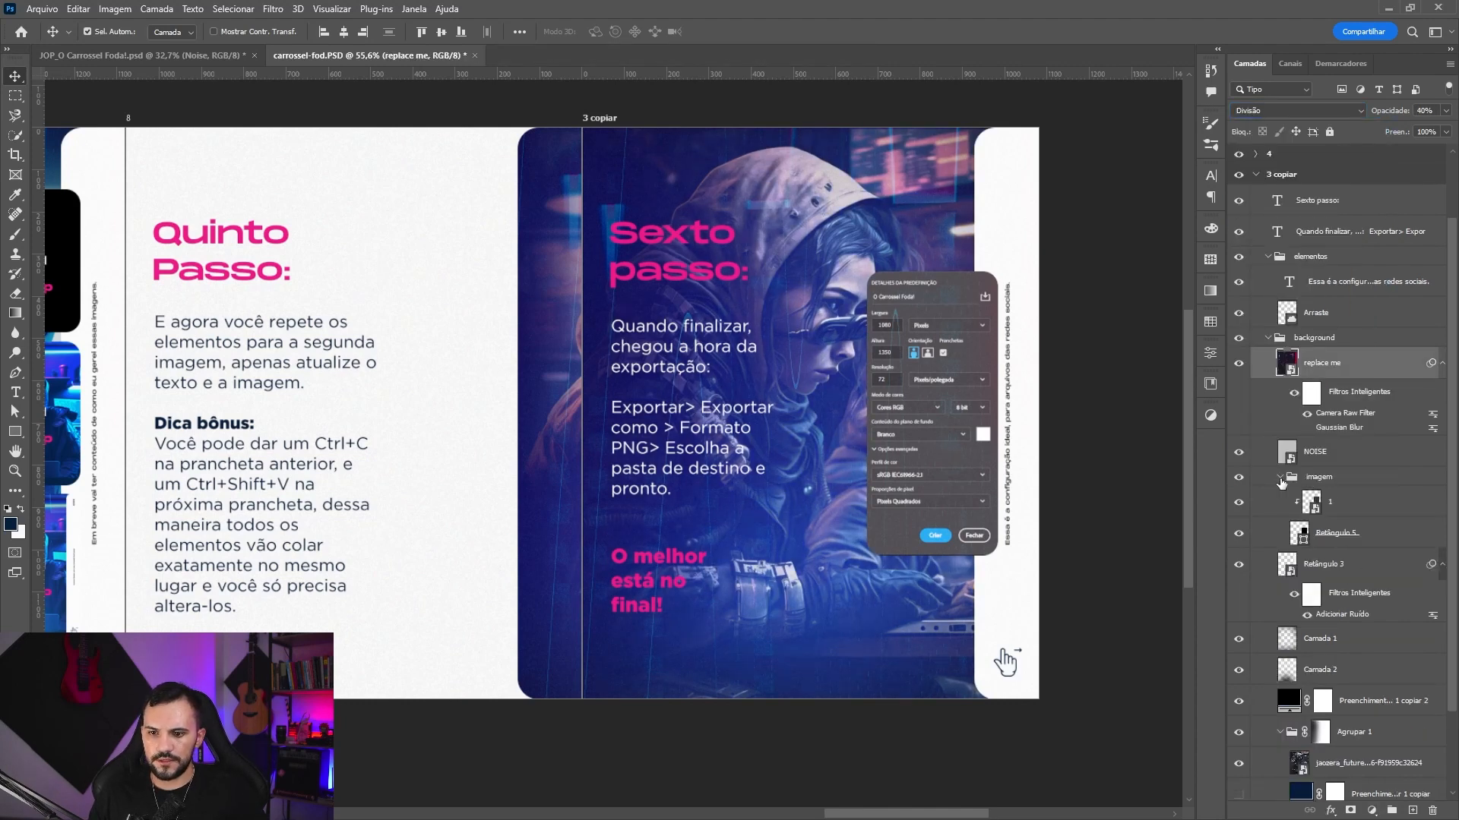
left_click(1339, 512)
key("Delete")
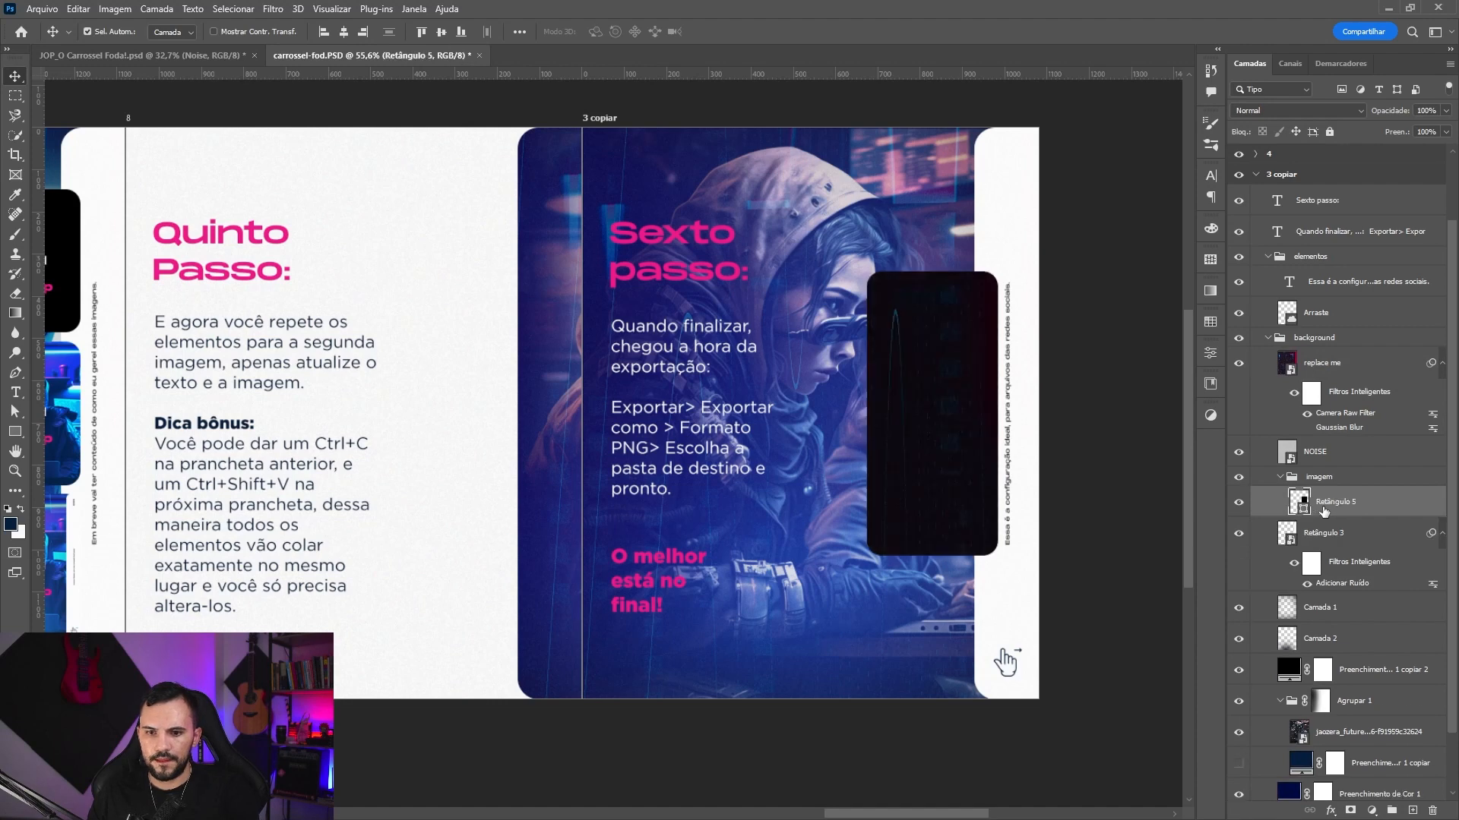
- Place the export-menu screenshot "6" from the links folder, scale it to 62,41% over the rounded rectangle, and clip it to "Retângulo 5"
key("alt+Tab")
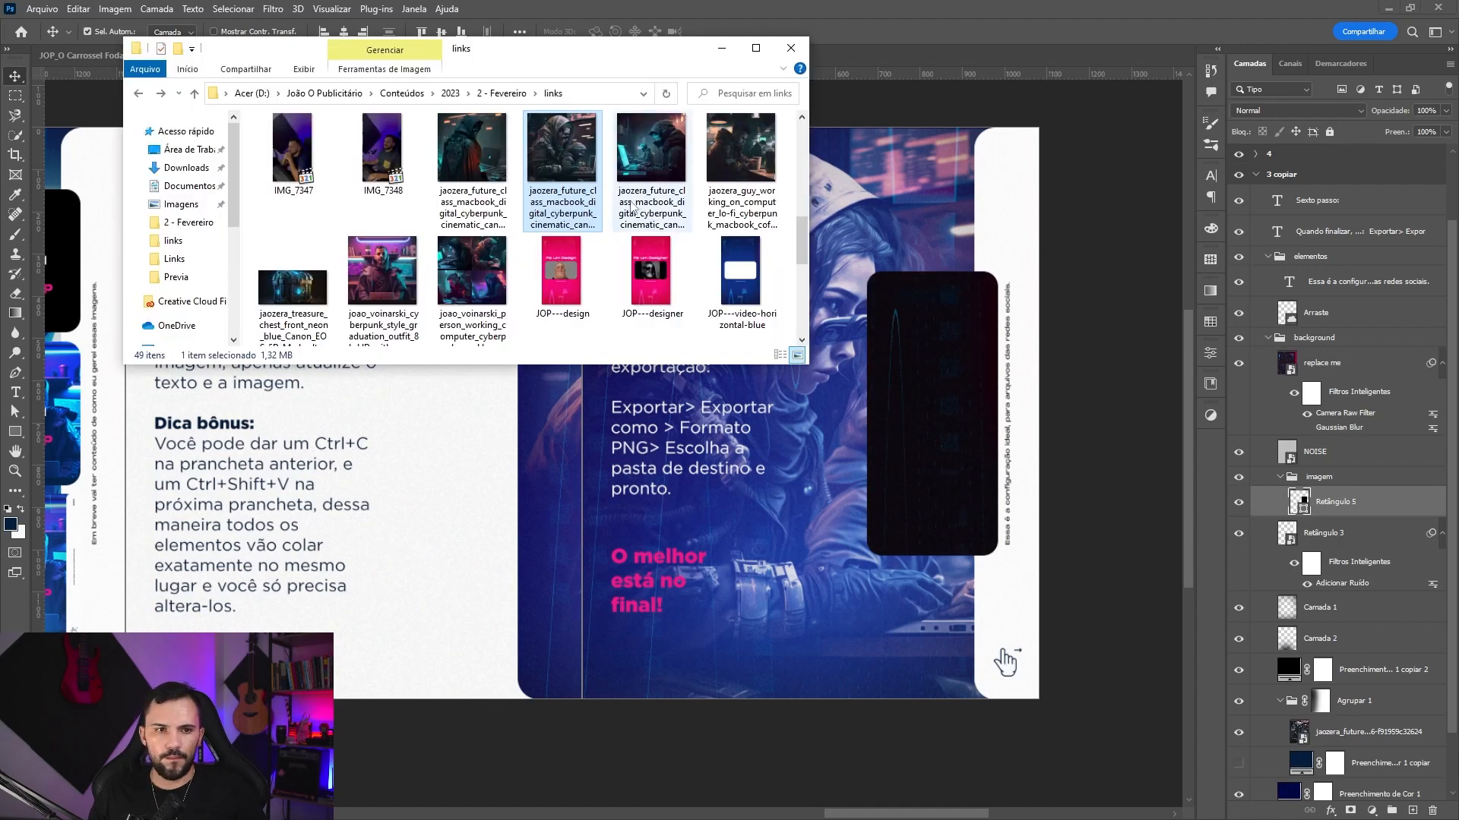
scroll(638, 199, "up", 4)
left_click(364, 287)
left_click_drag(383, 273, 943, 404)
left_click_drag(721, 411, 867, 412)
left_click_drag(935, 304, 935, 276)
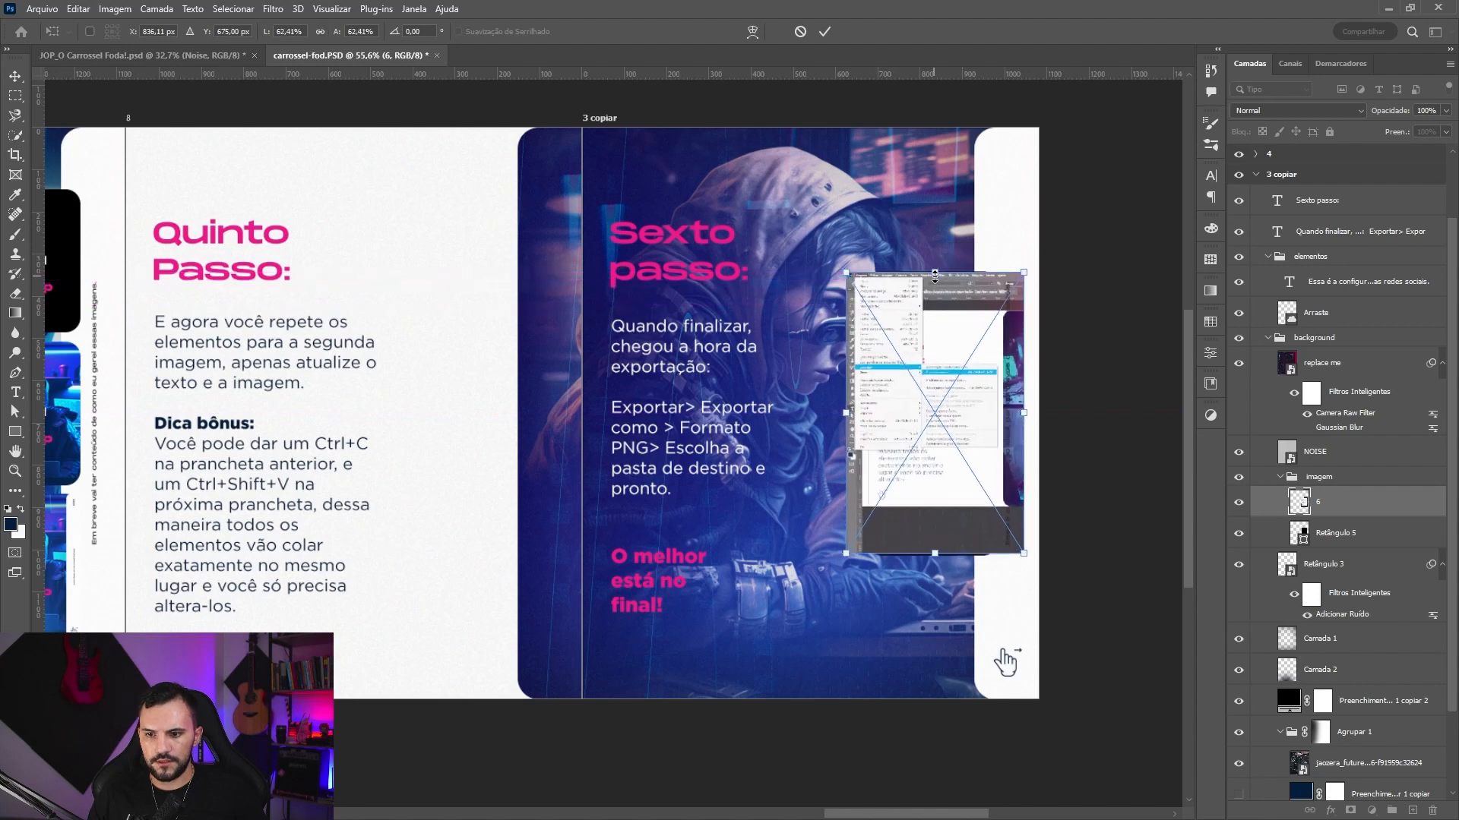
key("Return")
left_click(1301, 517, "alt")
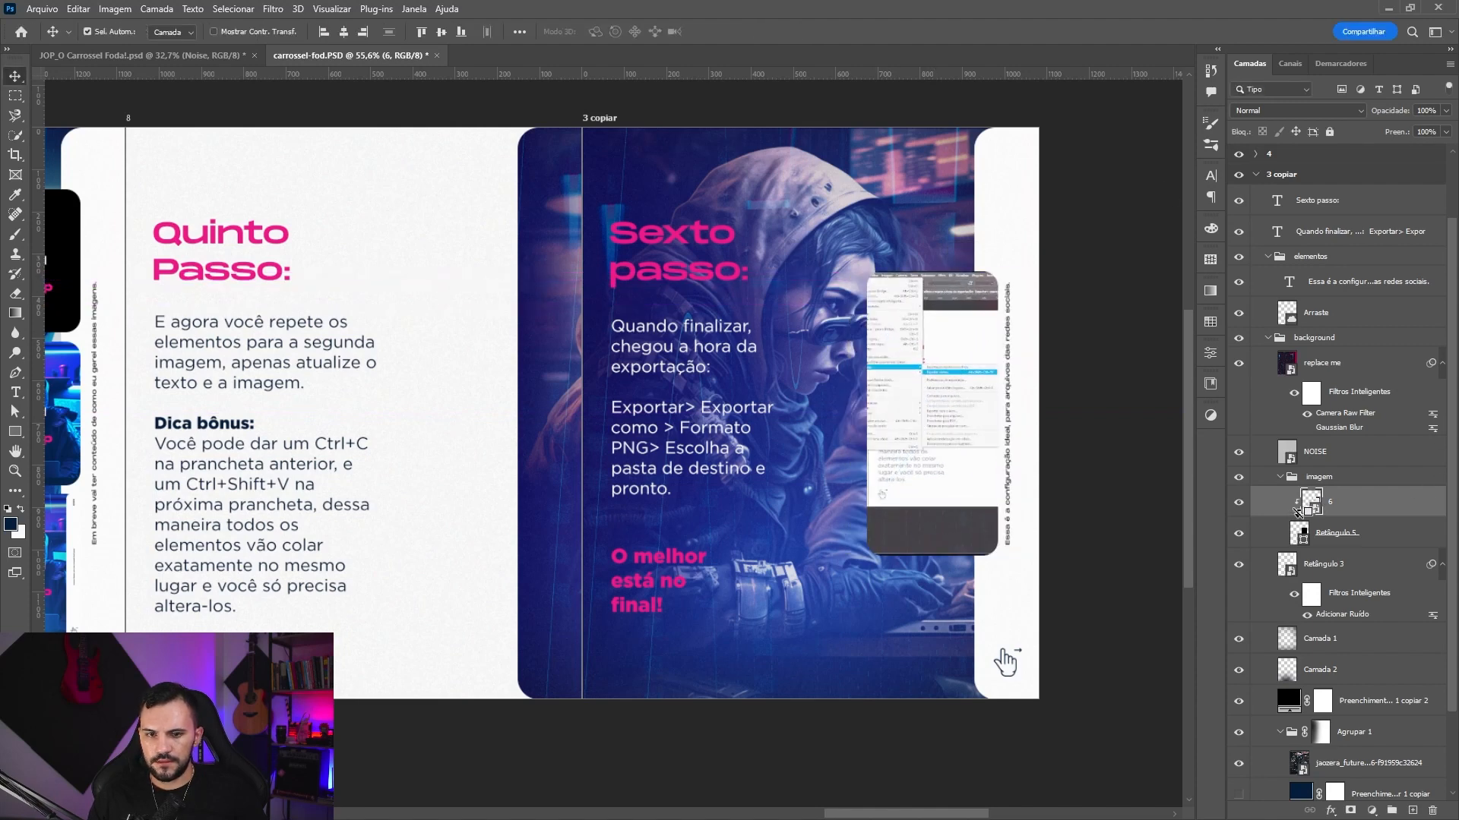
- Scale the clipped screenshot "6" to 62,37% and nudge it within the rounded rectangle to X 883,50 px, Y 673,50 px
key("ctrl+t")
key("shift+Right")
key("shift+Right")
key("shift+Right")
key("shift+Right")
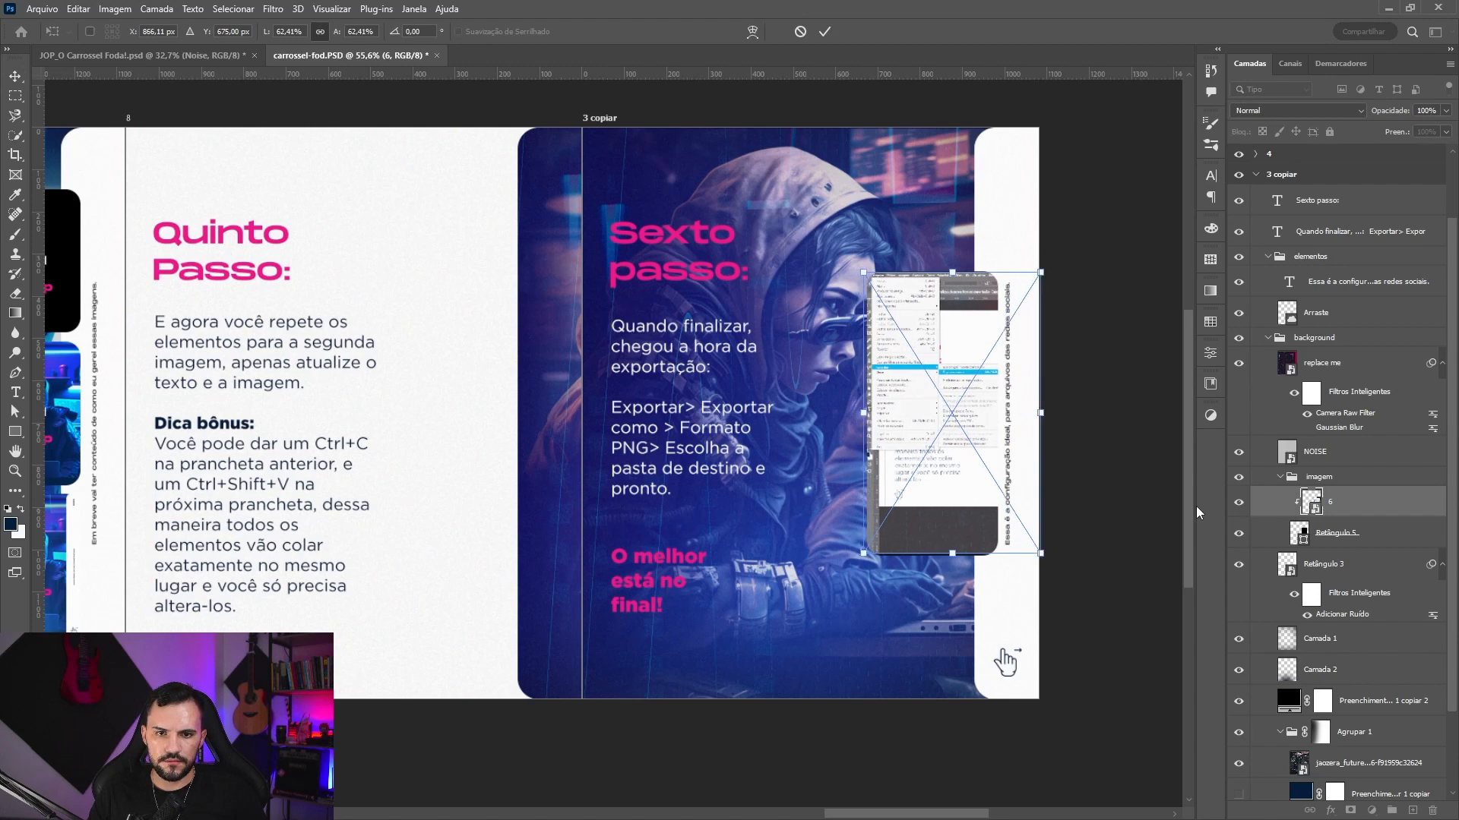
key("Right")
key("Right")
key("Right")
key("Right")
key("Down")
key("Down")
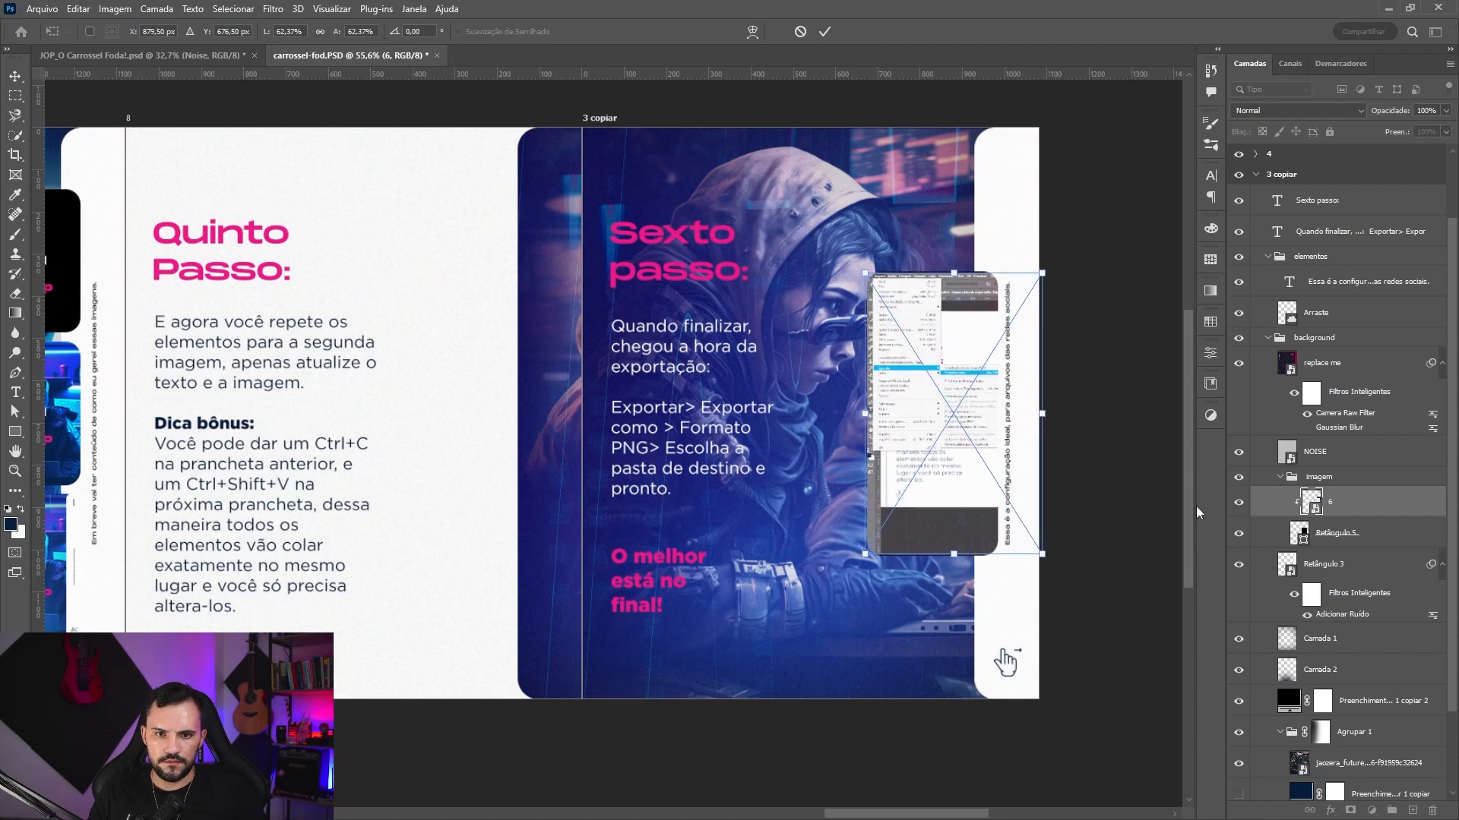
key("Right")
key("Down")
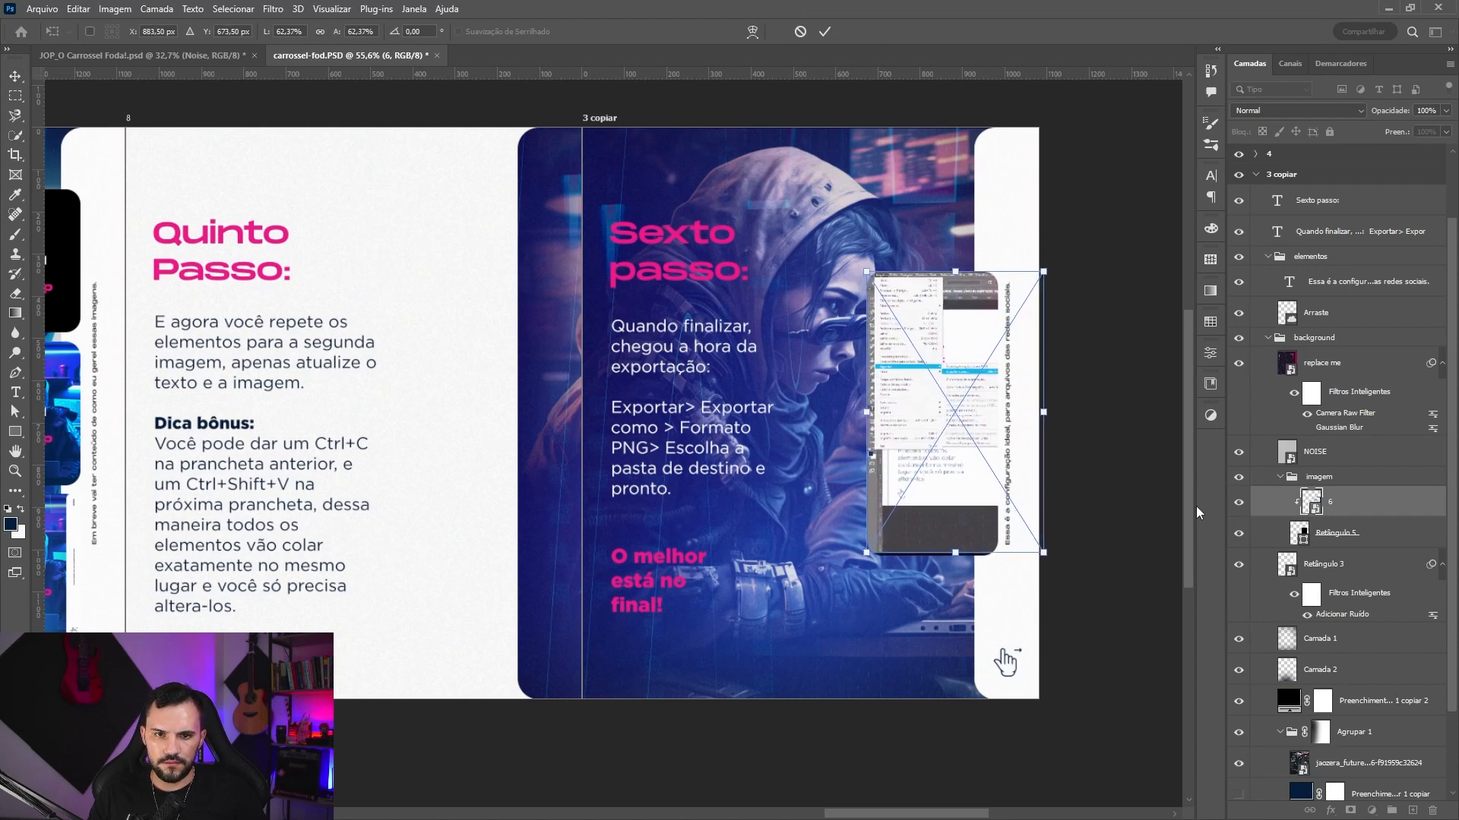
key("Return")
- Move the "imagem" group above the NOISE layer in both the "Sexto passo:" slide and artboard 3
left_click(1280, 477)
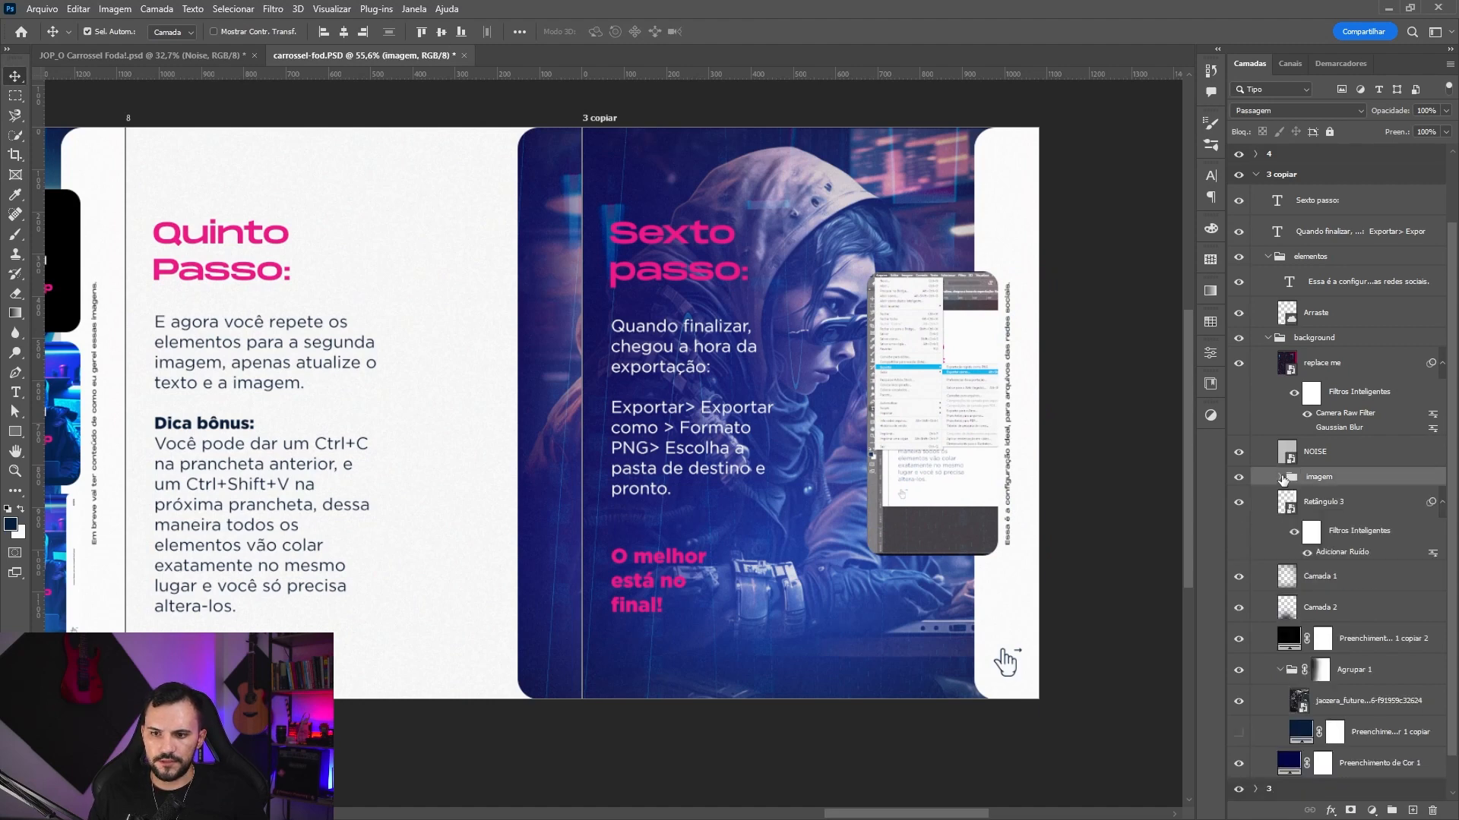
left_click_drag(1306, 477, 1318, 431)
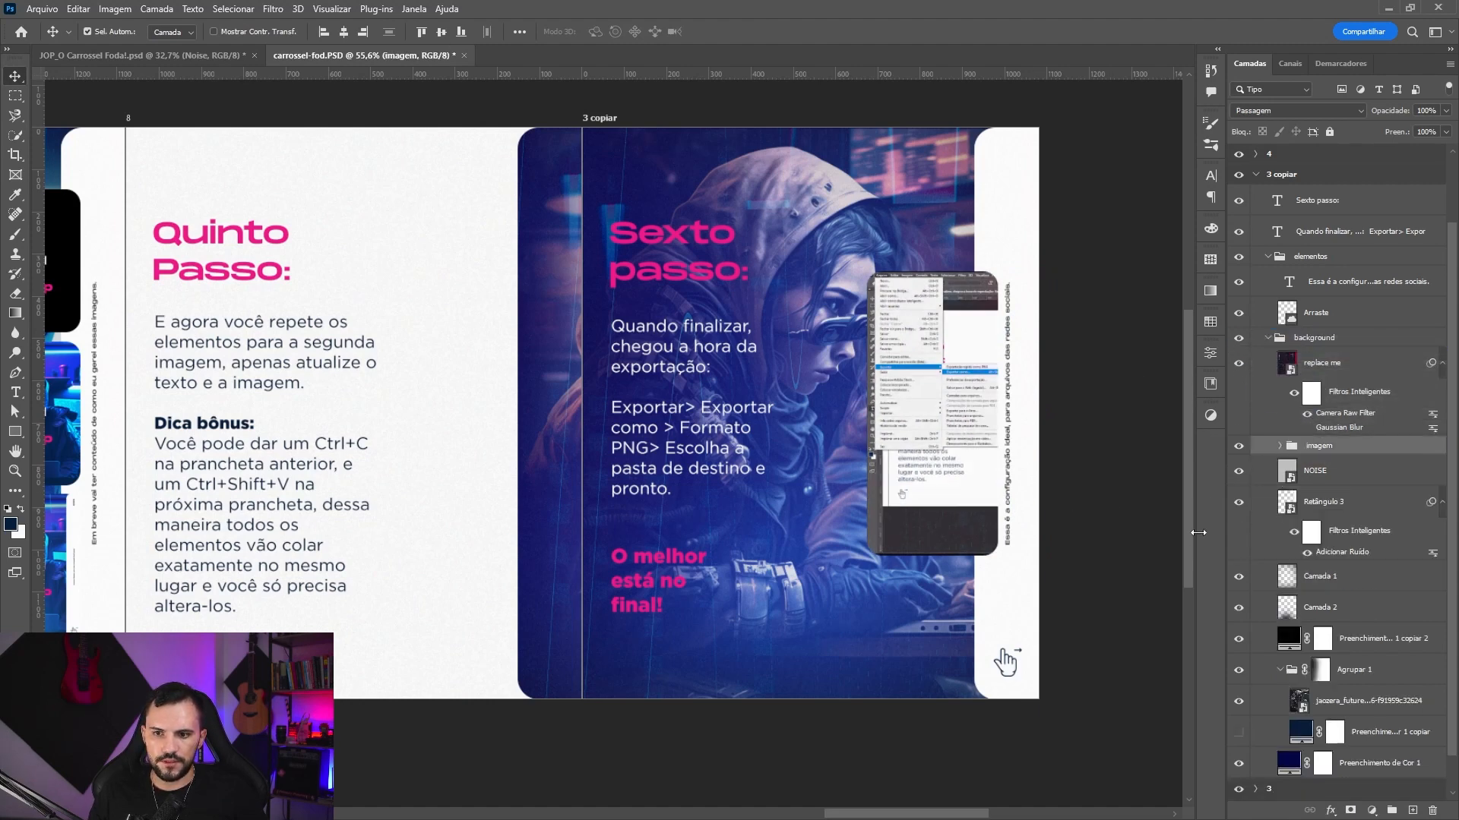
scroll(615, 465, "down", 4)
left_click_drag(277, 443, 786, 461)
left_click_drag(440, 462, 752, 462)
scroll(484, 443, "up", 4)
left_click(523, 410)
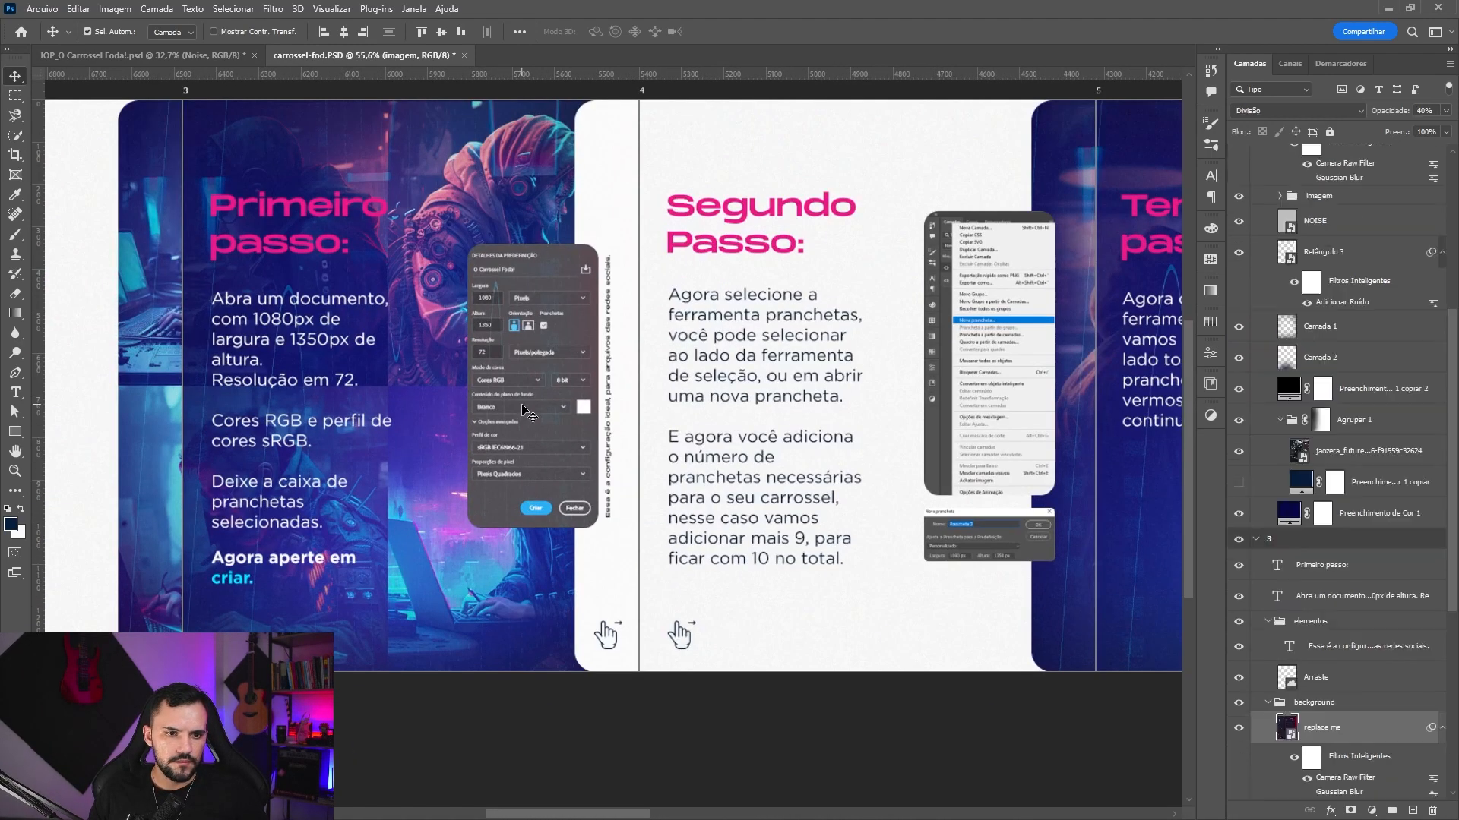
scroll(1305, 679, "down", 3)
scroll(1305, 680, "down", 1)
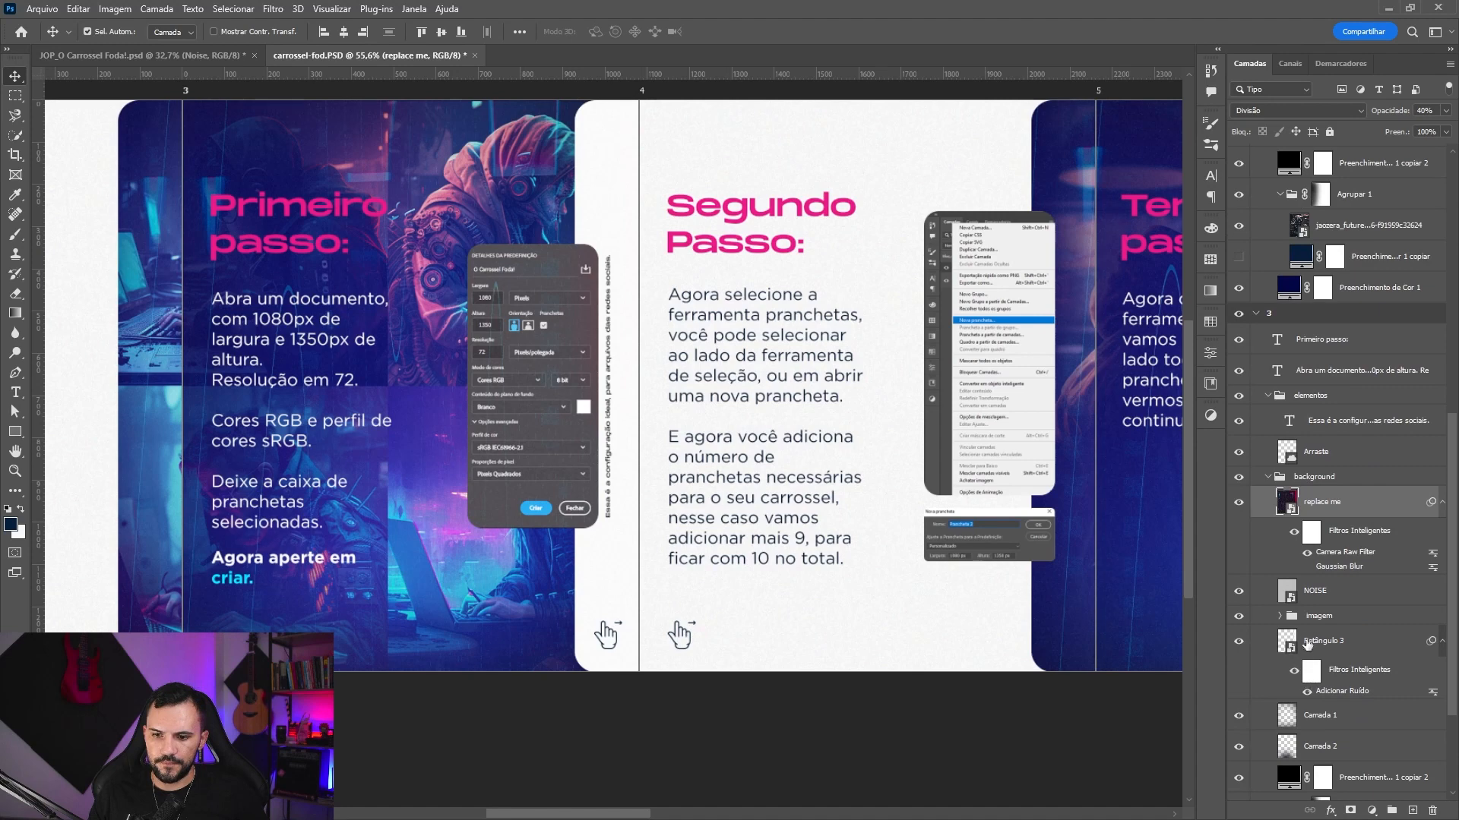
left_click_drag(1309, 615, 1311, 581)
scroll(623, 524, "down", 2)
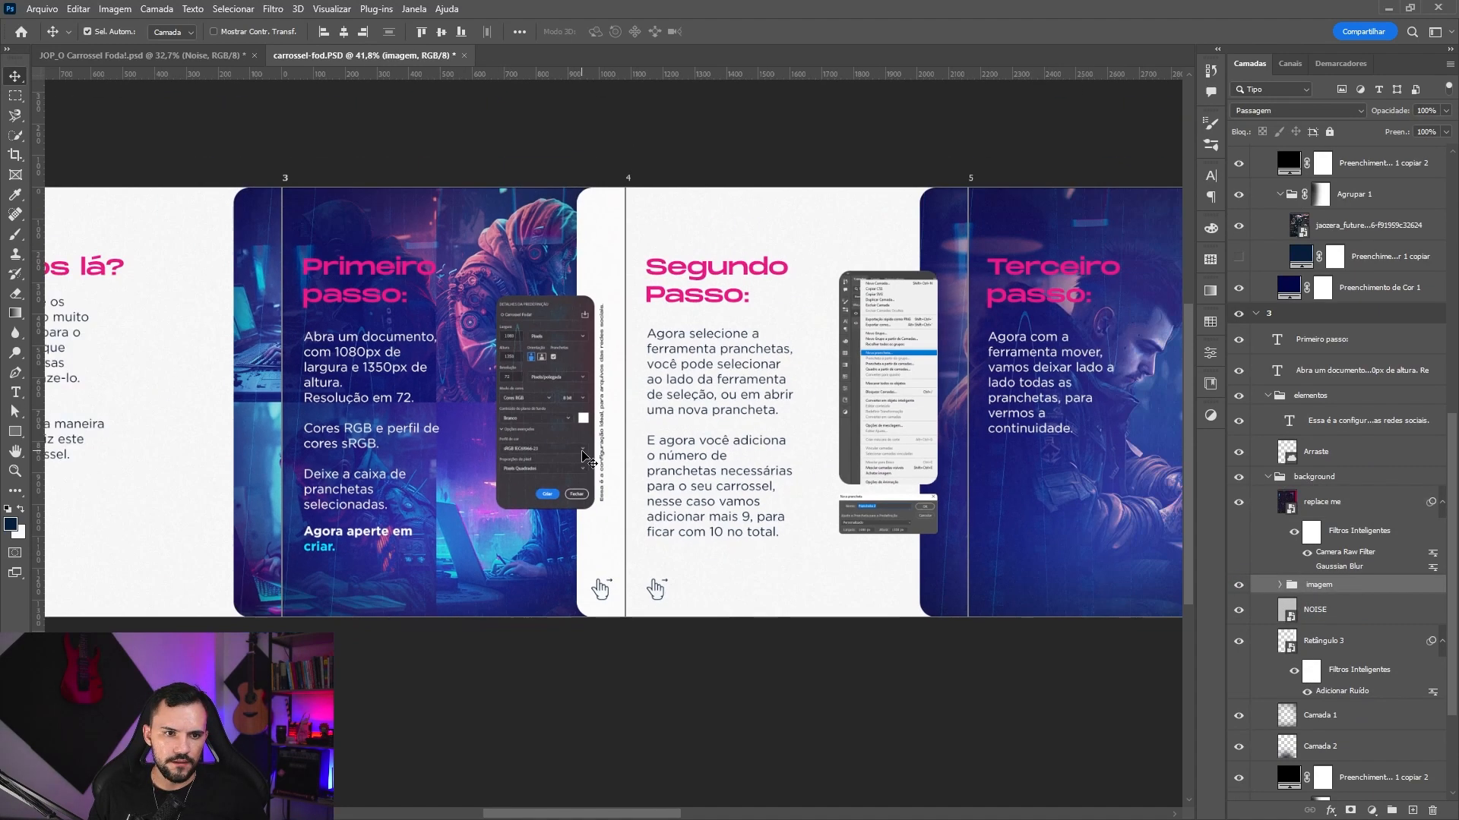
left_click_drag(692, 439, 374, 424)
left_click_drag(850, 411, 598, 398)
left_click_drag(872, 443, 581, 413)
left_click_drag(796, 408, 734, 408)
left_click_drag(926, 392, 553, 392)
scroll(950, 364, "up", 1)
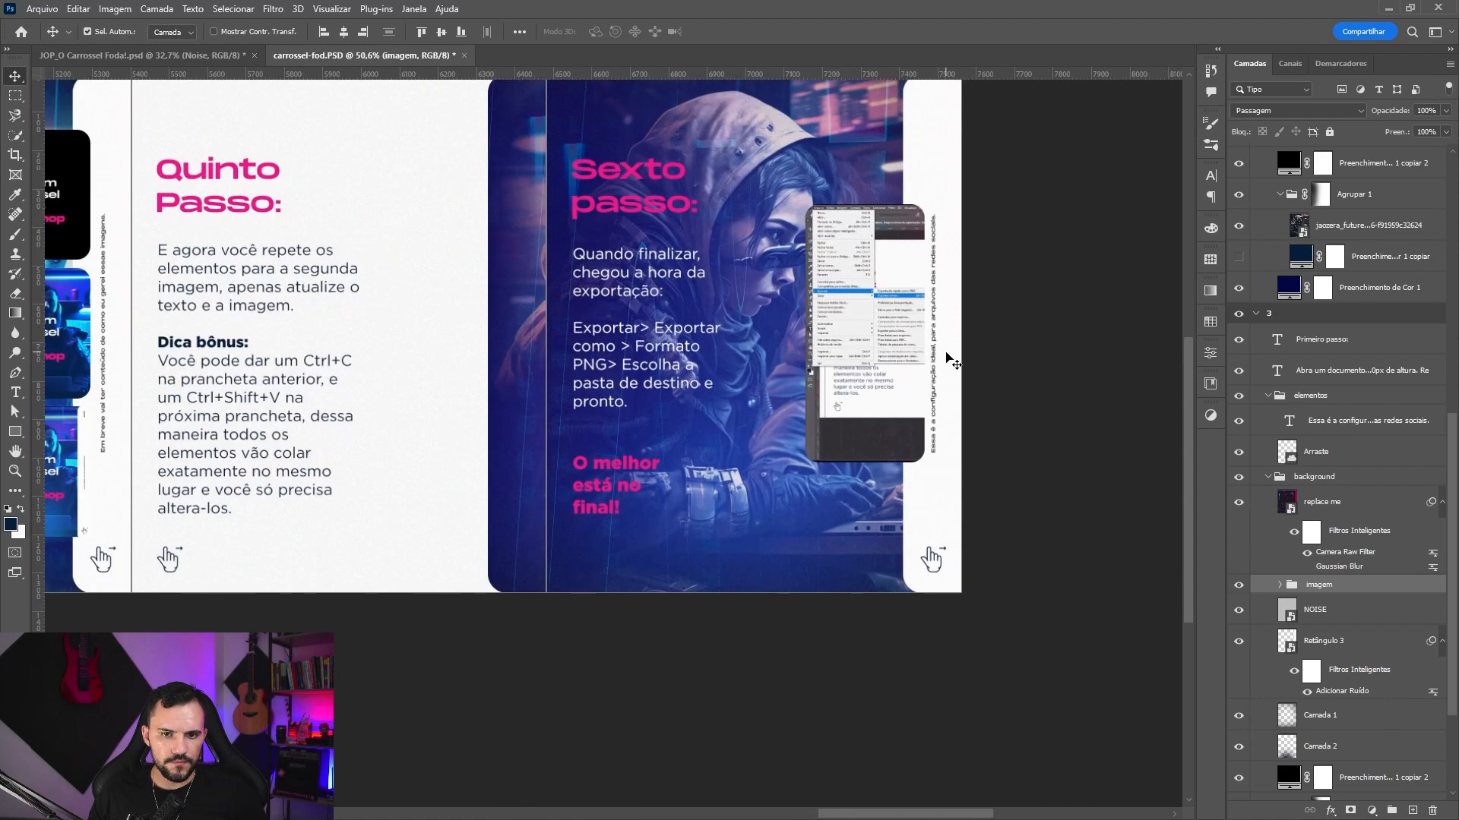
- Check the reference carousel and replace the vertical caption on the "Sexto passo:" slide with "imagine se tivesse uma aula sobre isso!"
key("ctrl+Tab")
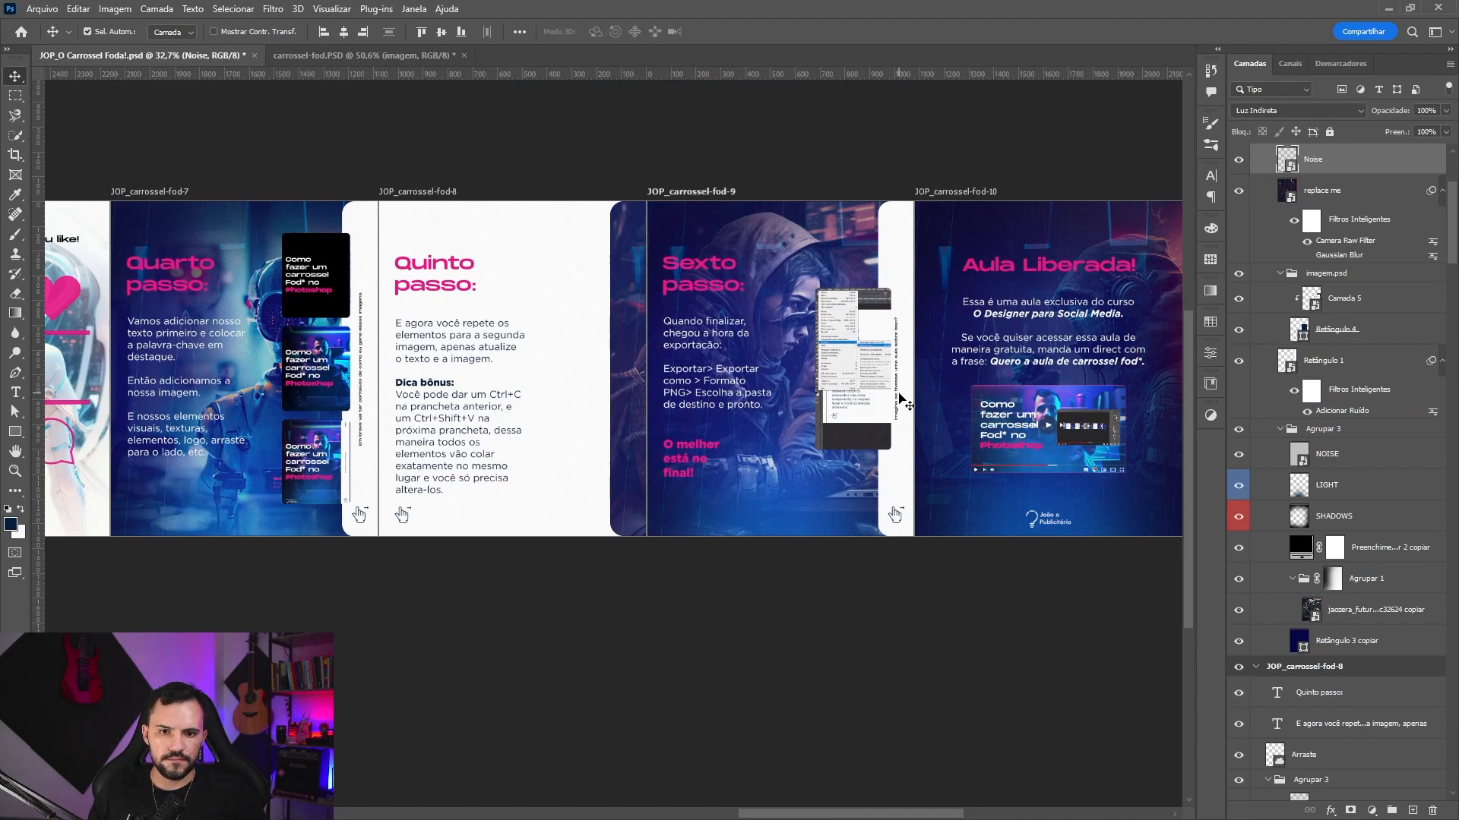
scroll(907, 399, "up", 3)
key("ctrl+Tab")
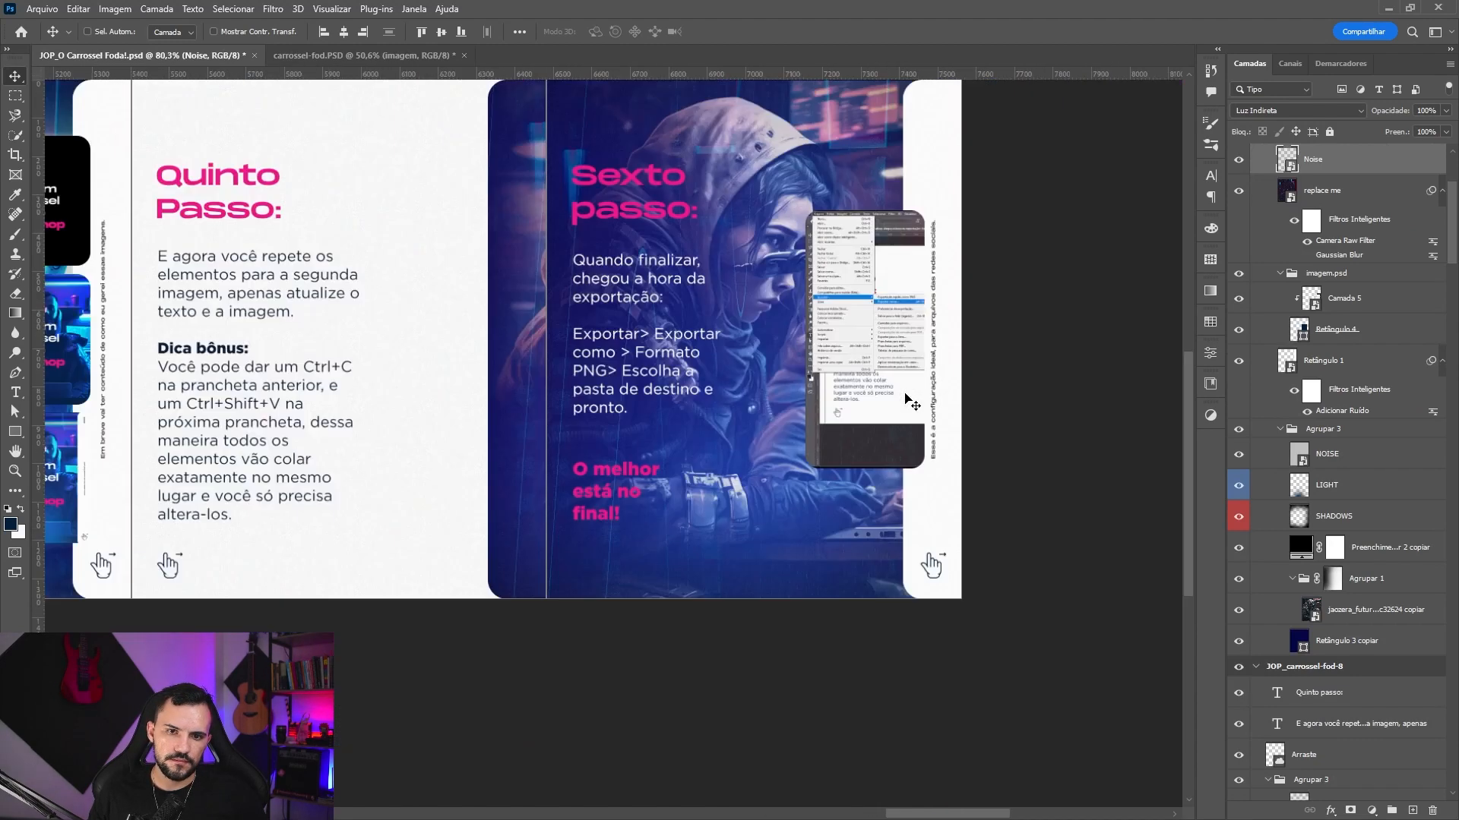
scroll(947, 384, "up", 2)
scroll(954, 386, "down", 1)
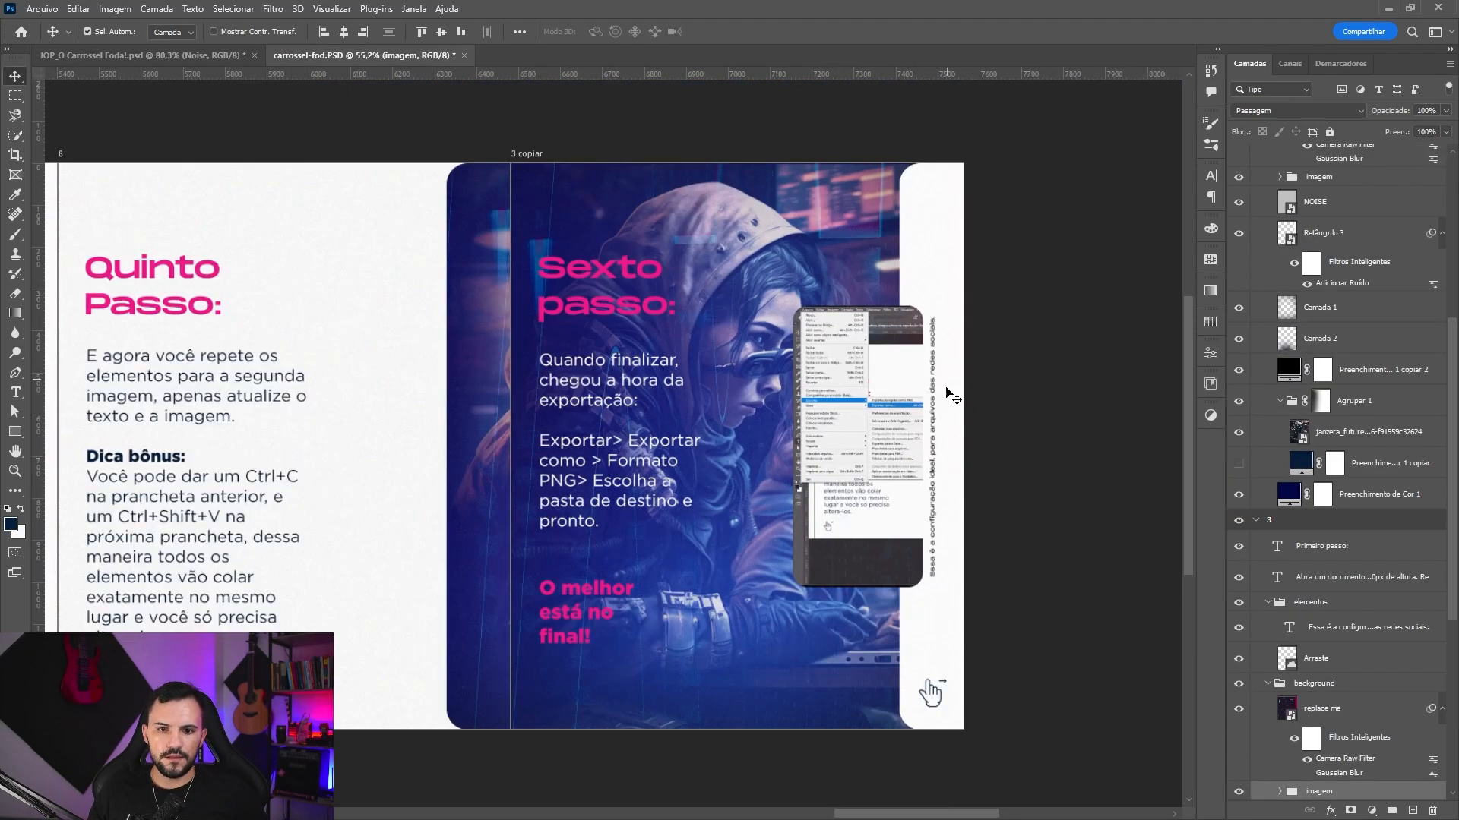
double_click(933, 395)
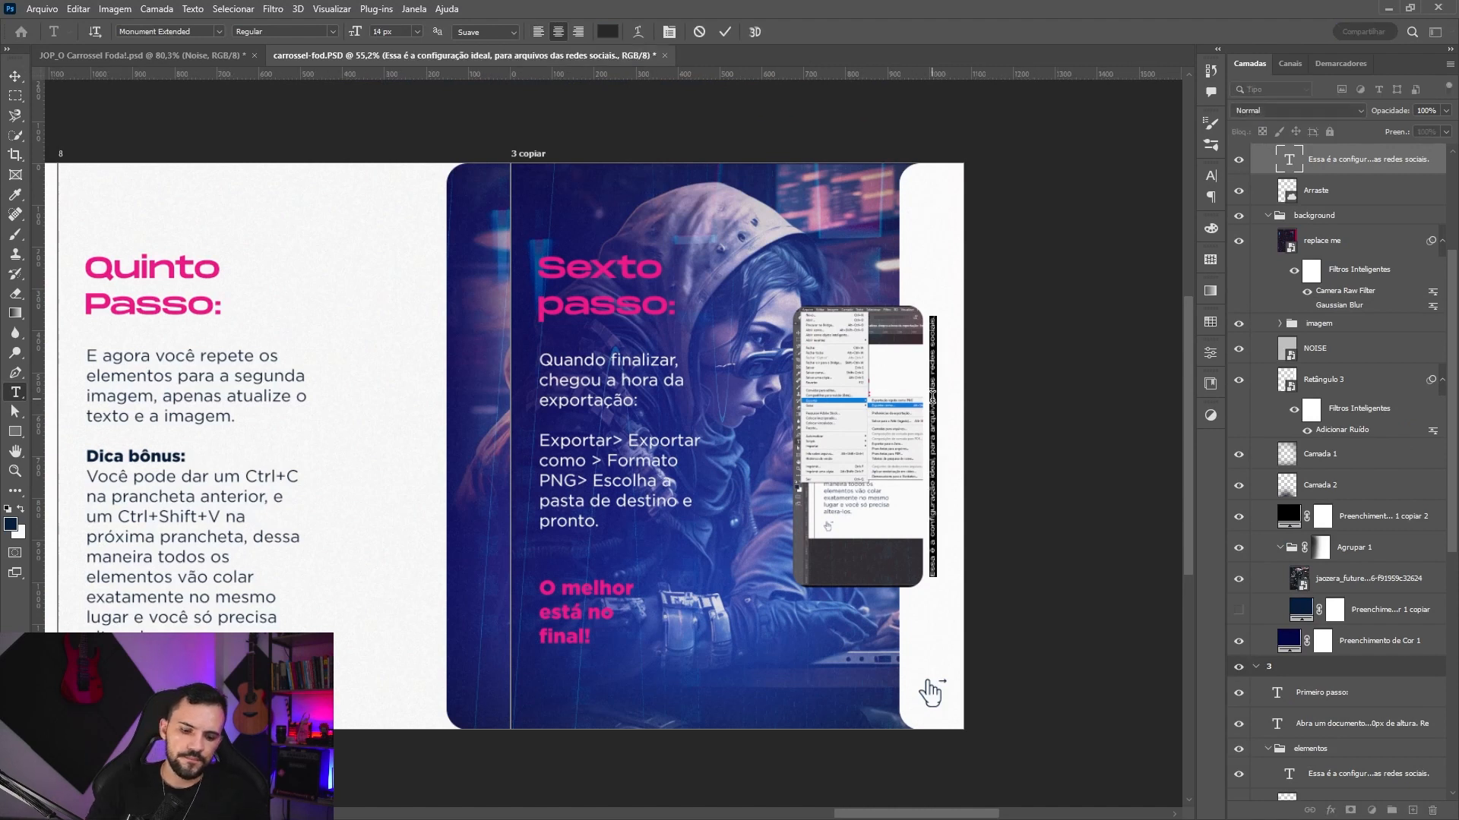
key("BackSpace")
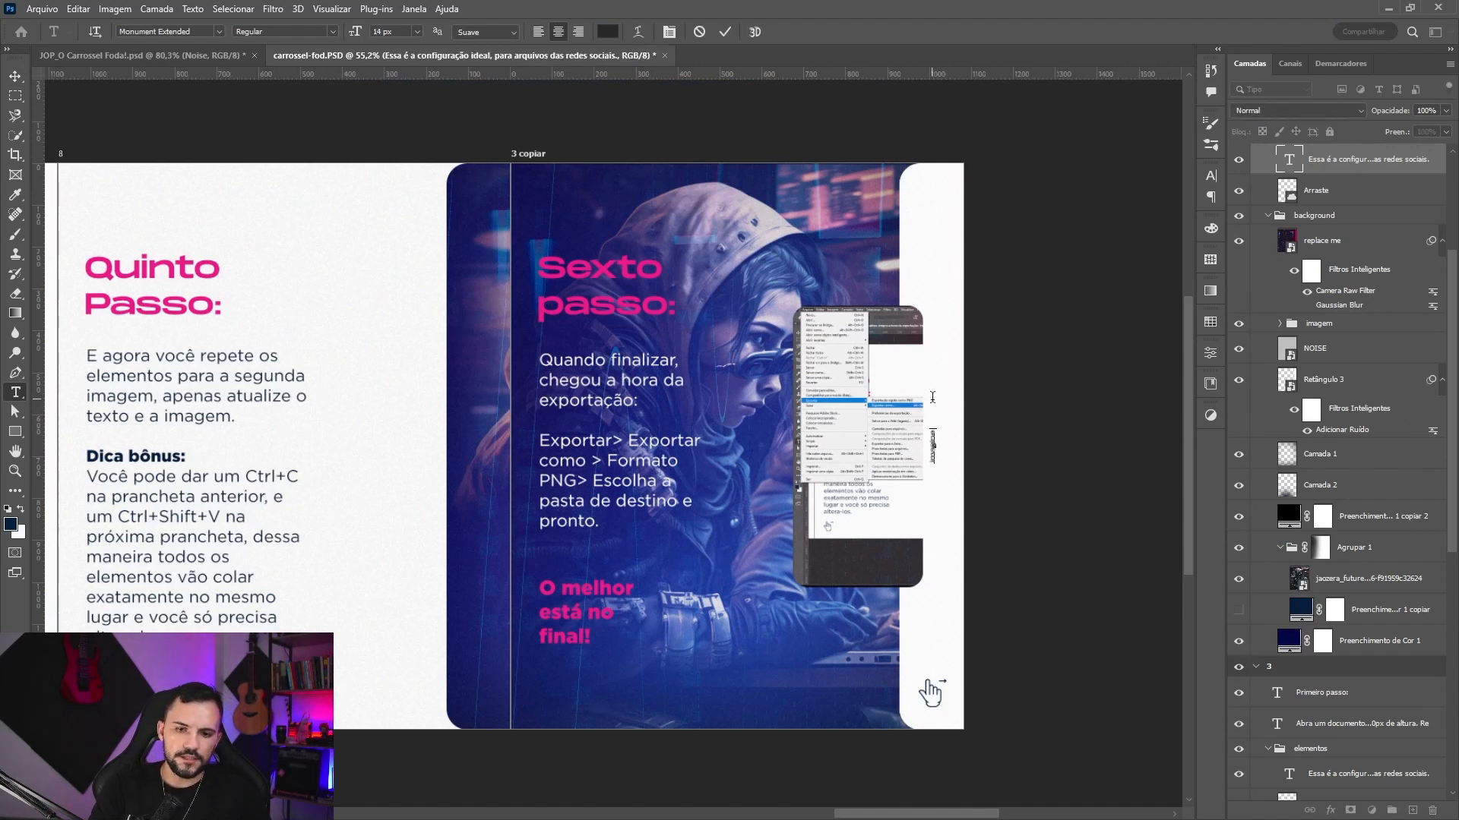
type("imagine se tivesse uma explicação")
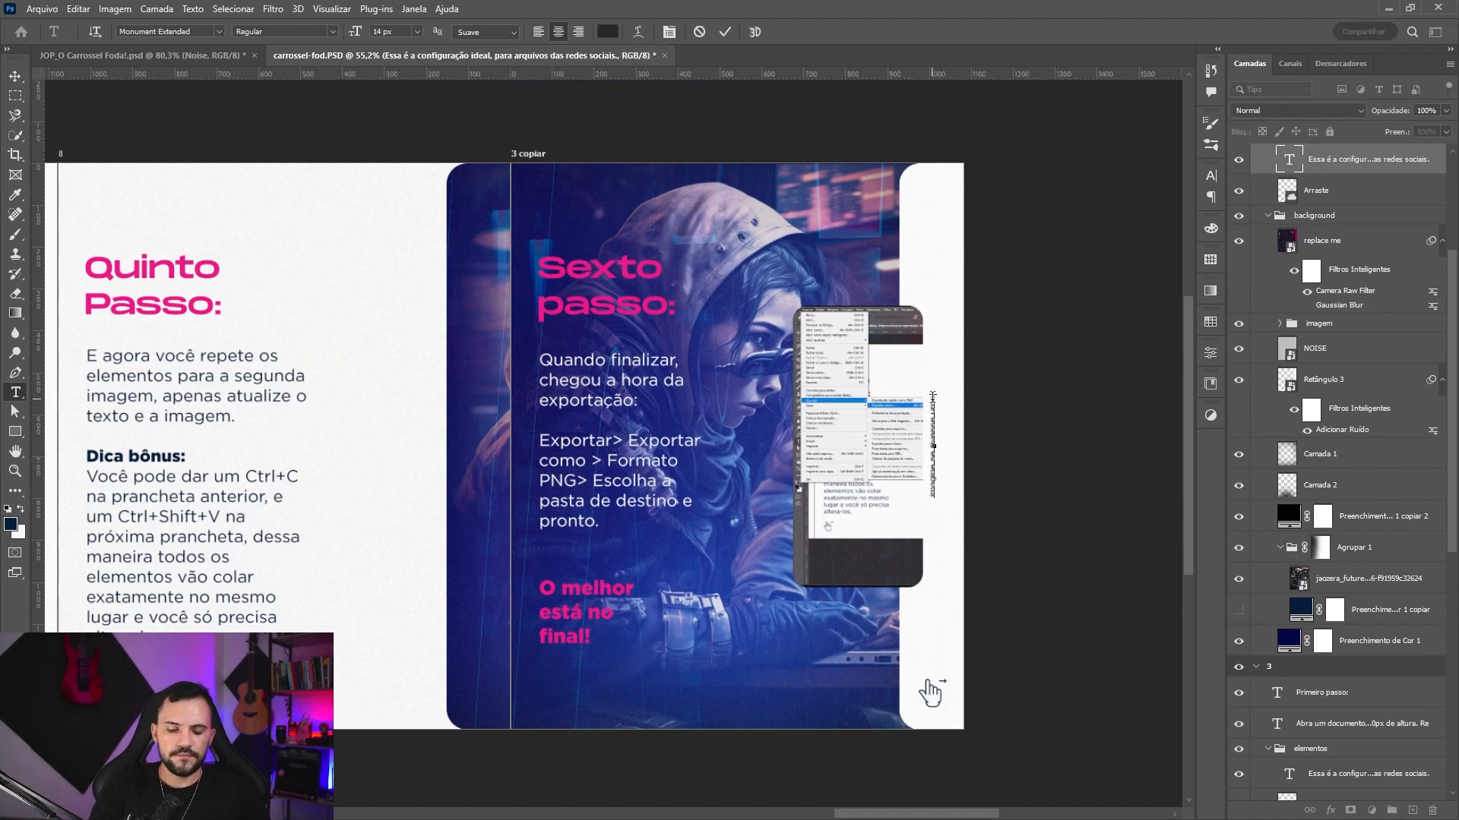
type("ndo isso")
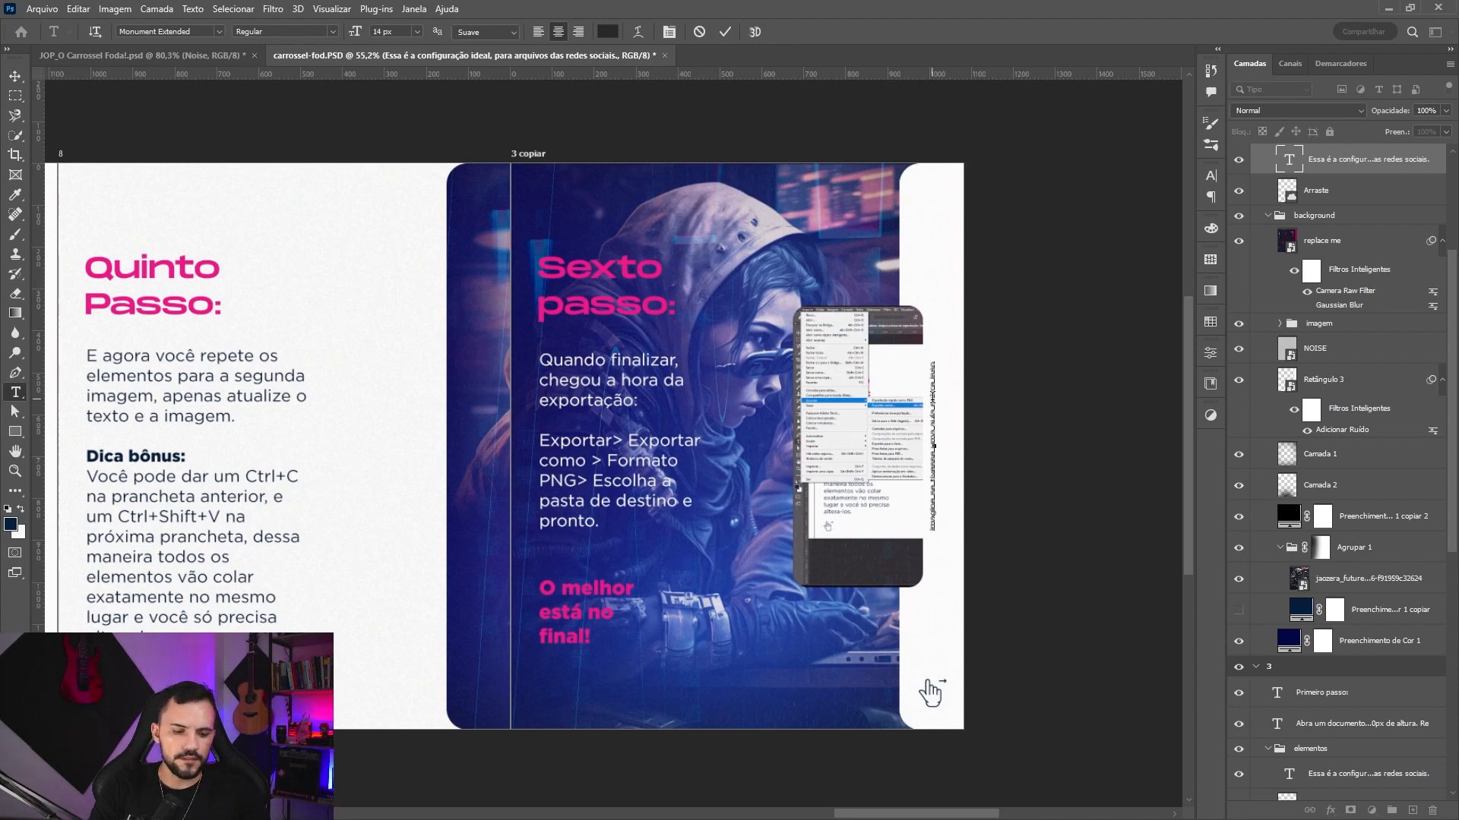
key("ctrl+Return")
key("v")
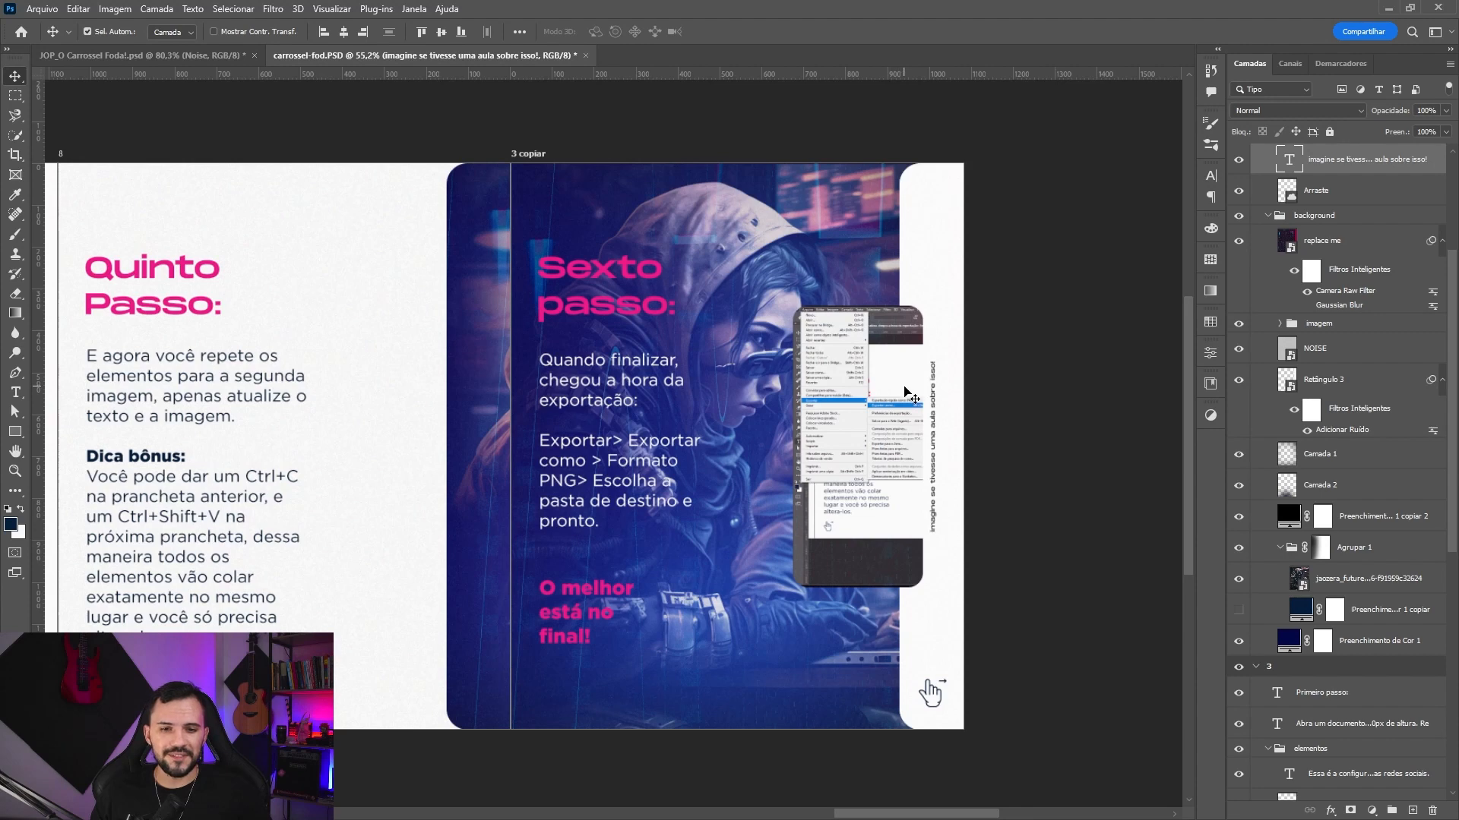
- Move the artboard "3 copiar" above artboard 8 in the layer stack and rename it "9"
scroll(906, 392, "up", 1)
scroll(907, 392, "down", 3)
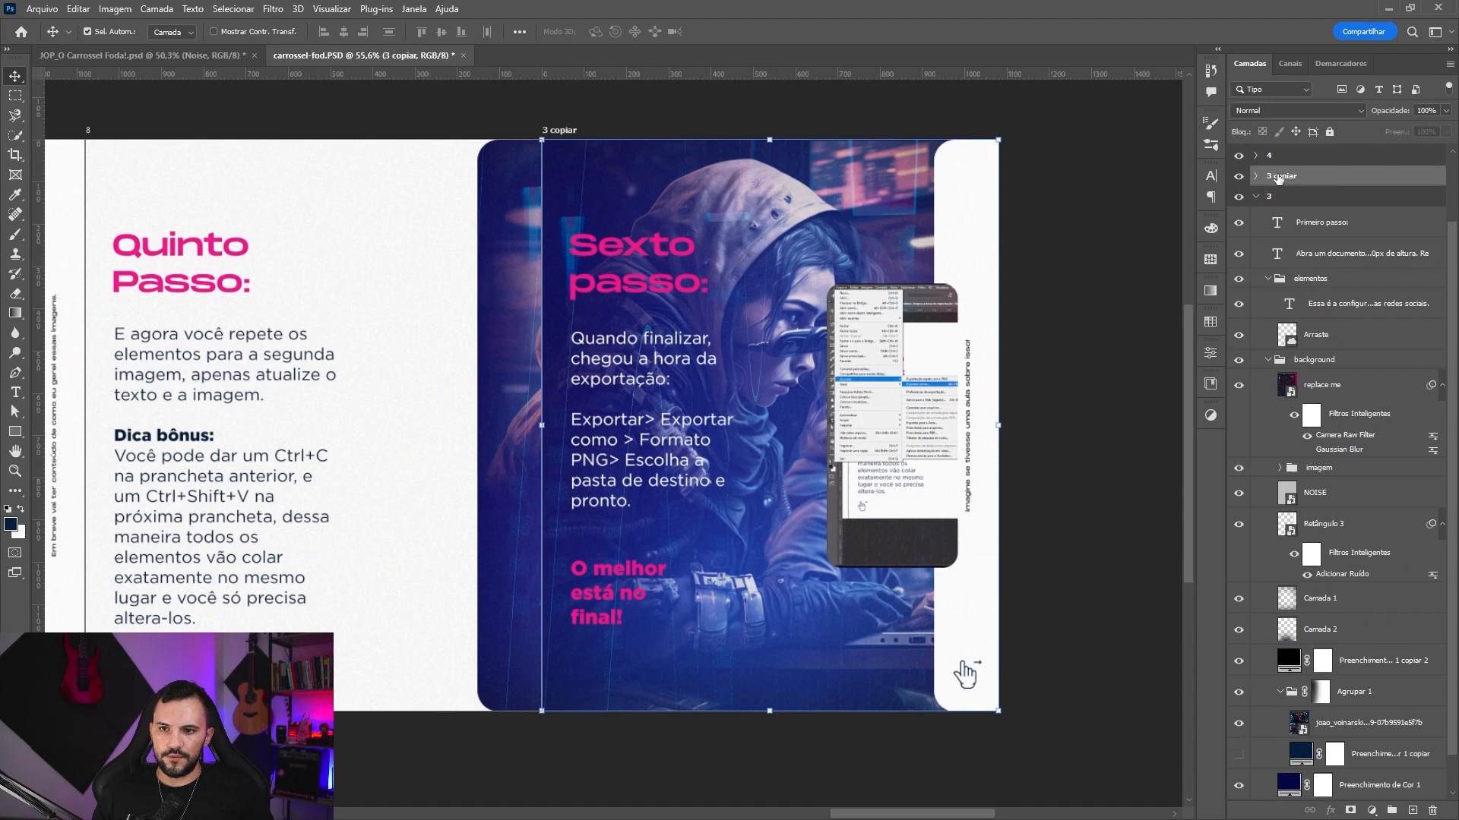
left_click_drag(1277, 176, 1278, 147)
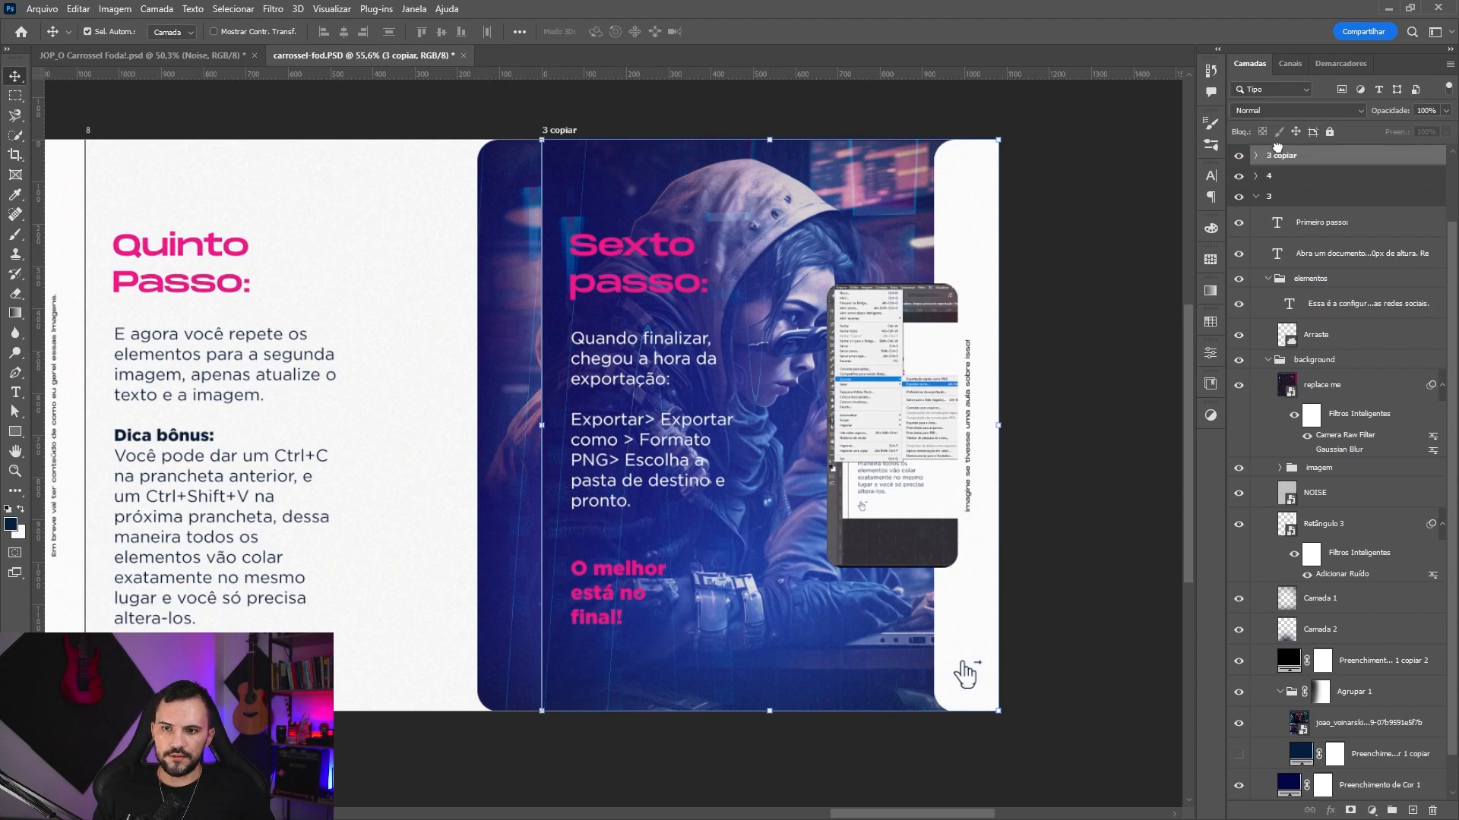
left_click(1256, 196)
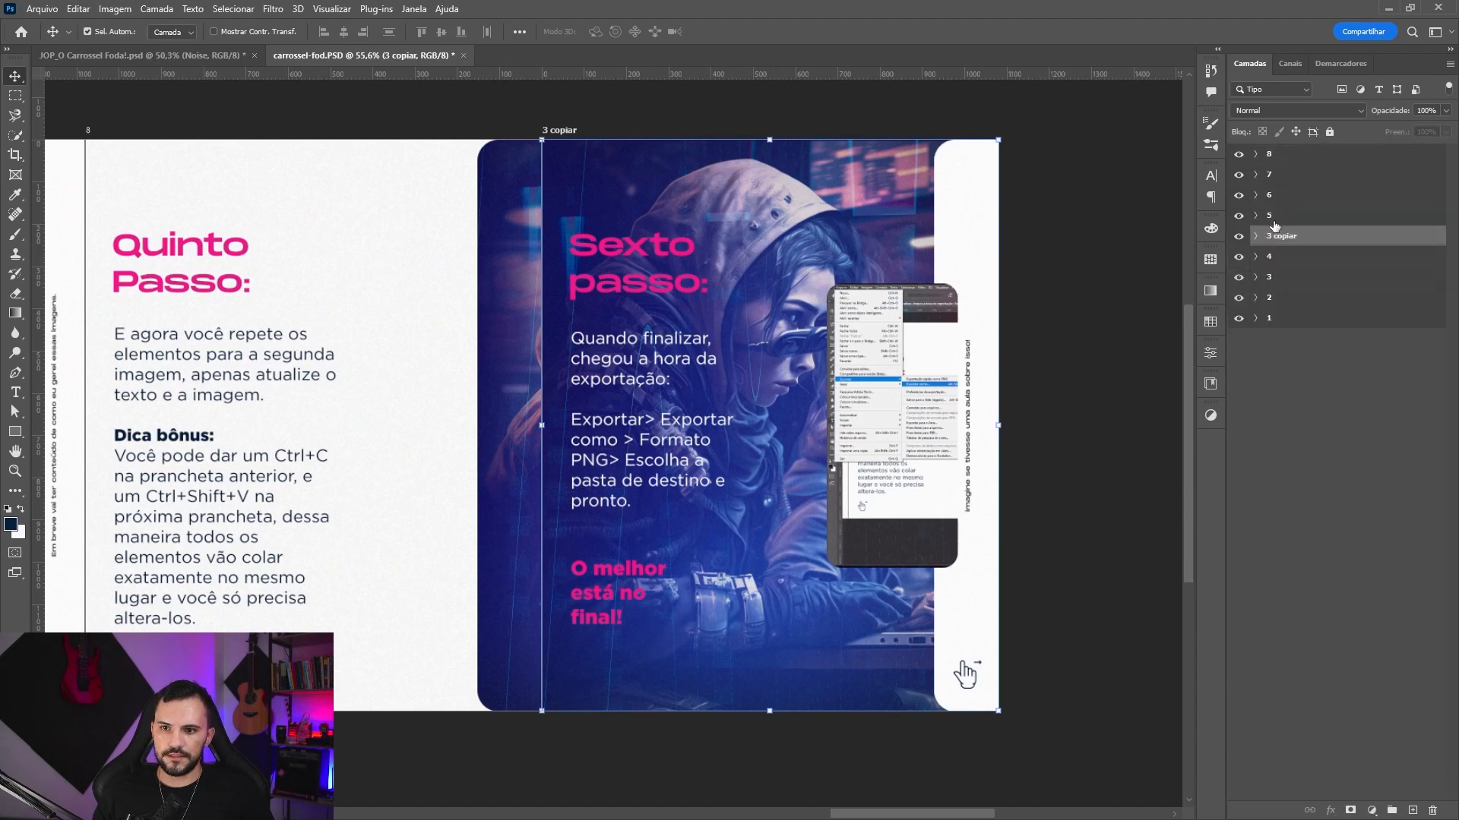
left_click(1240, 237)
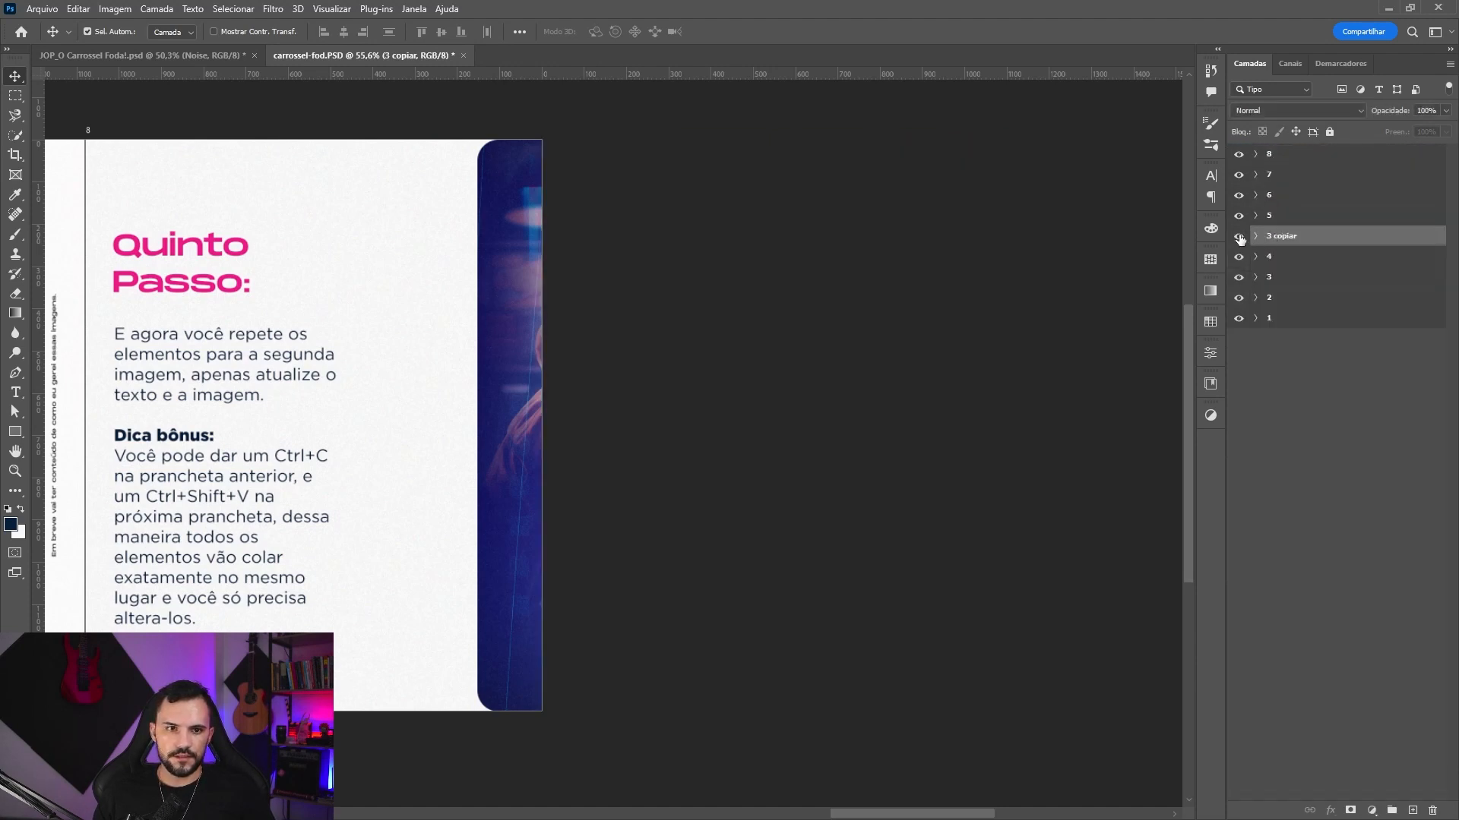
left_click(1239, 237)
left_click_drag(1293, 240, 1284, 156)
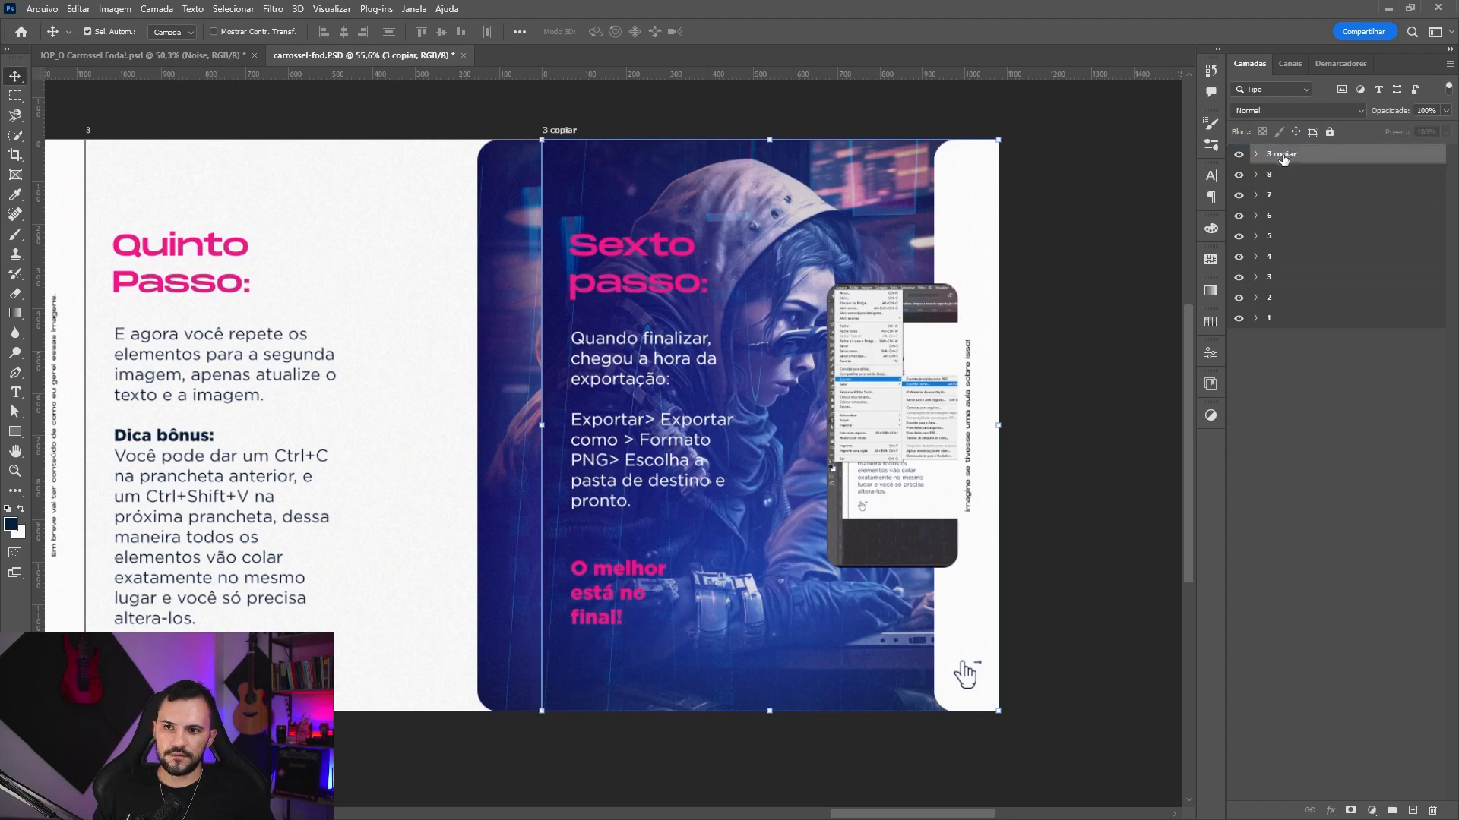
double_click(1280, 154)
type("9")
key("Return")
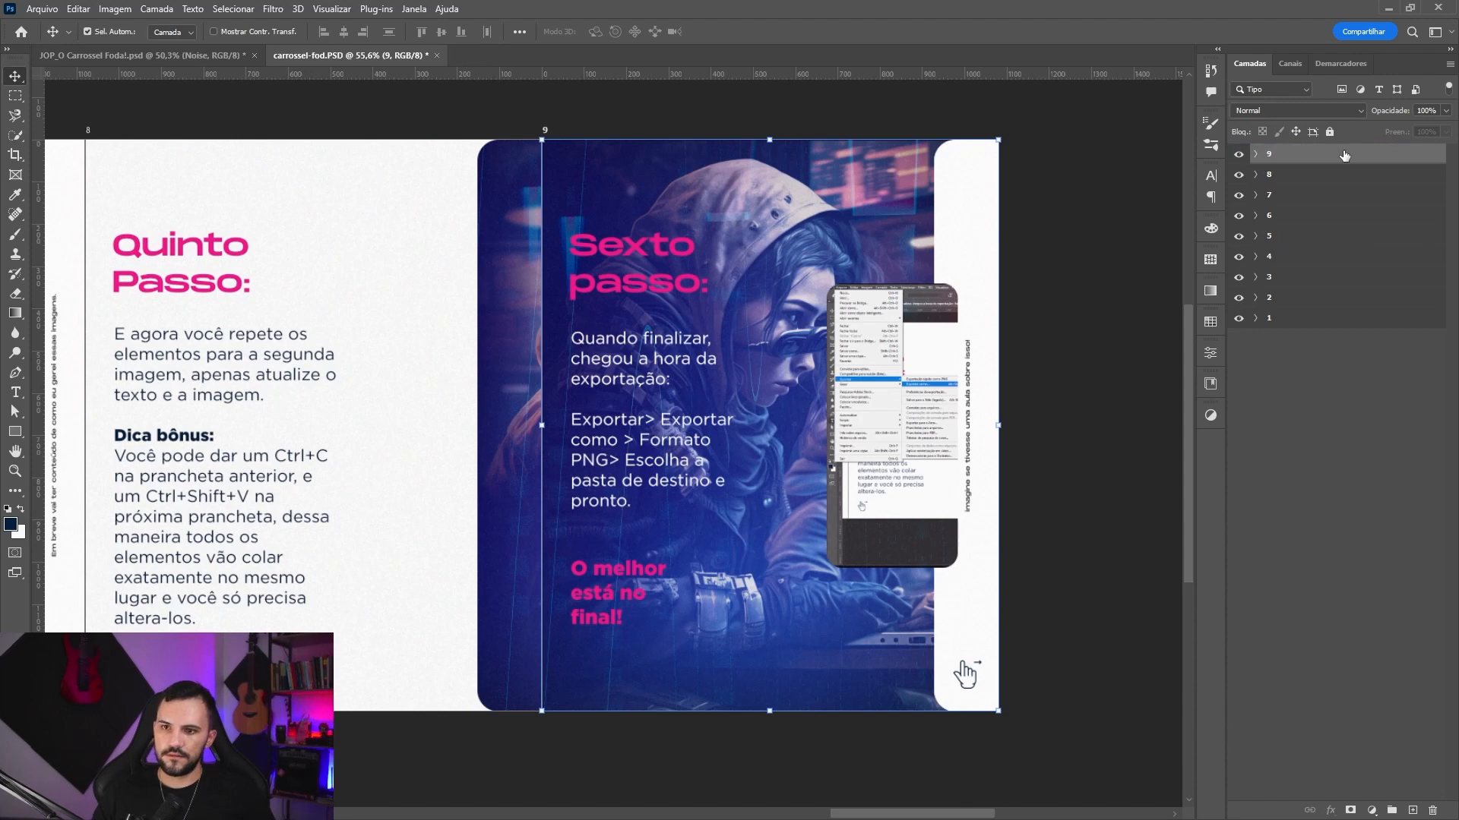
- Duplicate artboard 9 with its contents, place the copy flush against its right edge, and rename it "10"
scroll(944, 254, "down", 3)
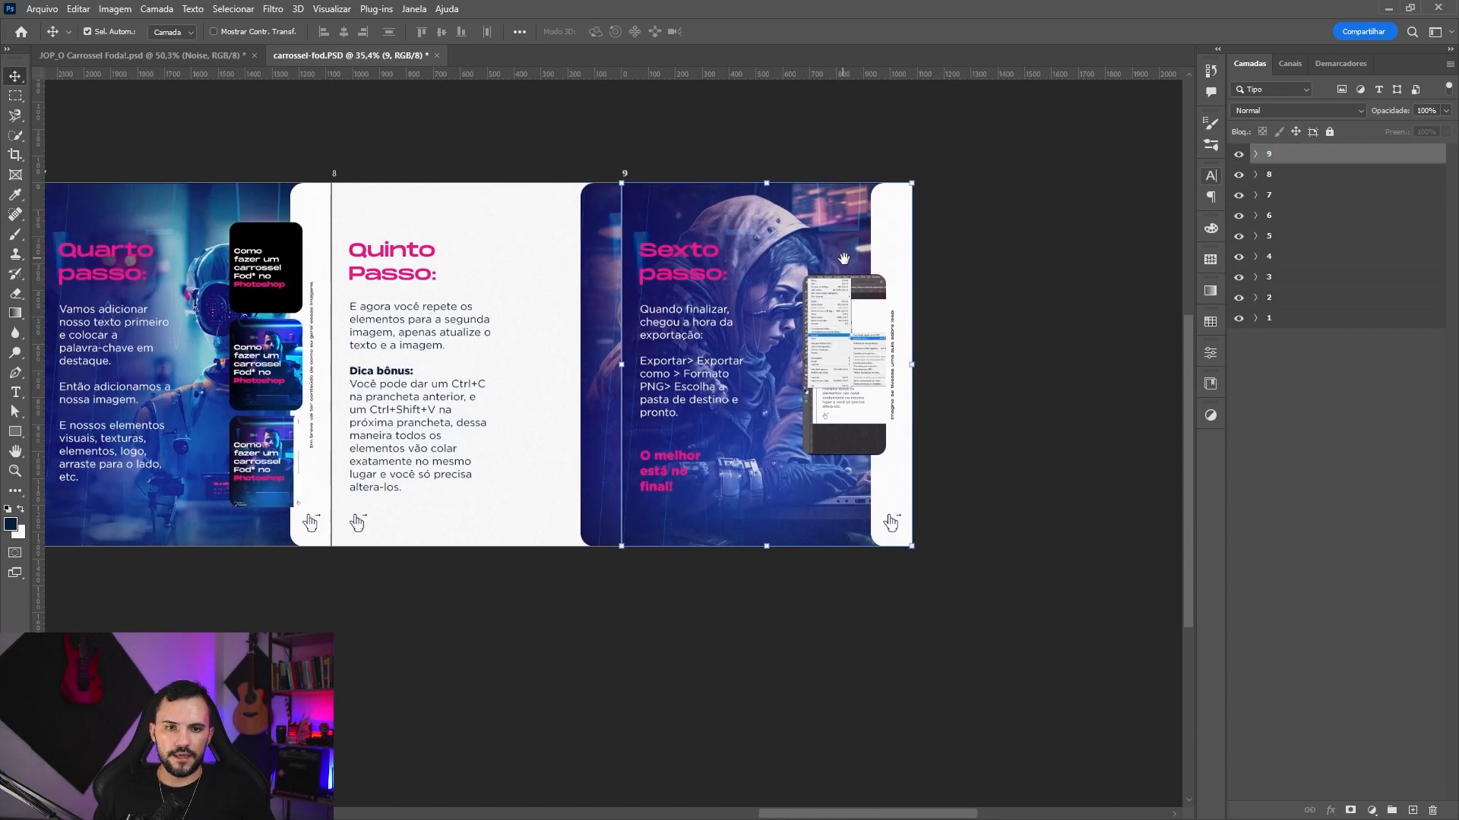
right_click(15, 78)
left_click(84, 94)
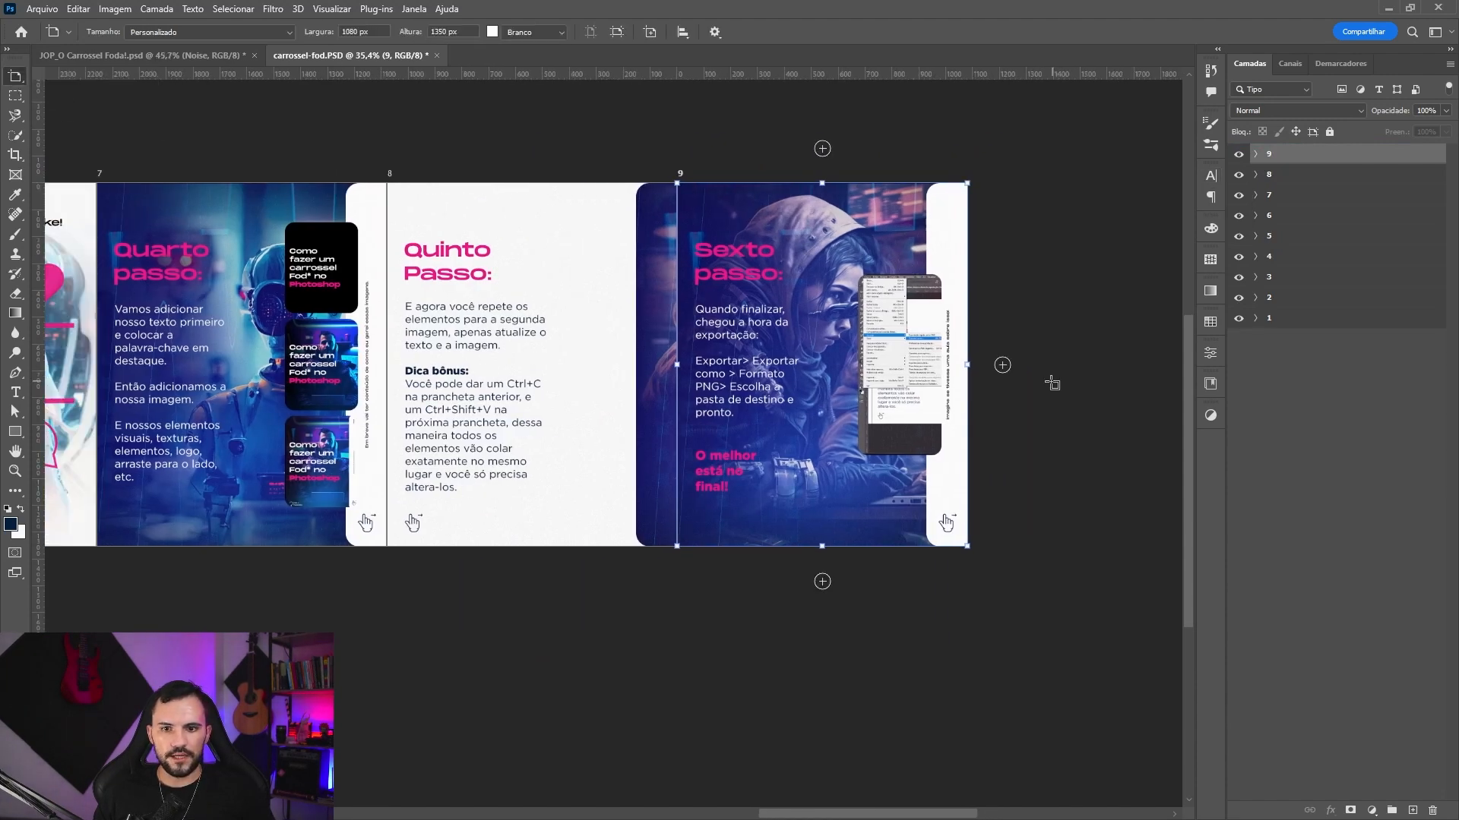
left_click(1002, 366, "alt")
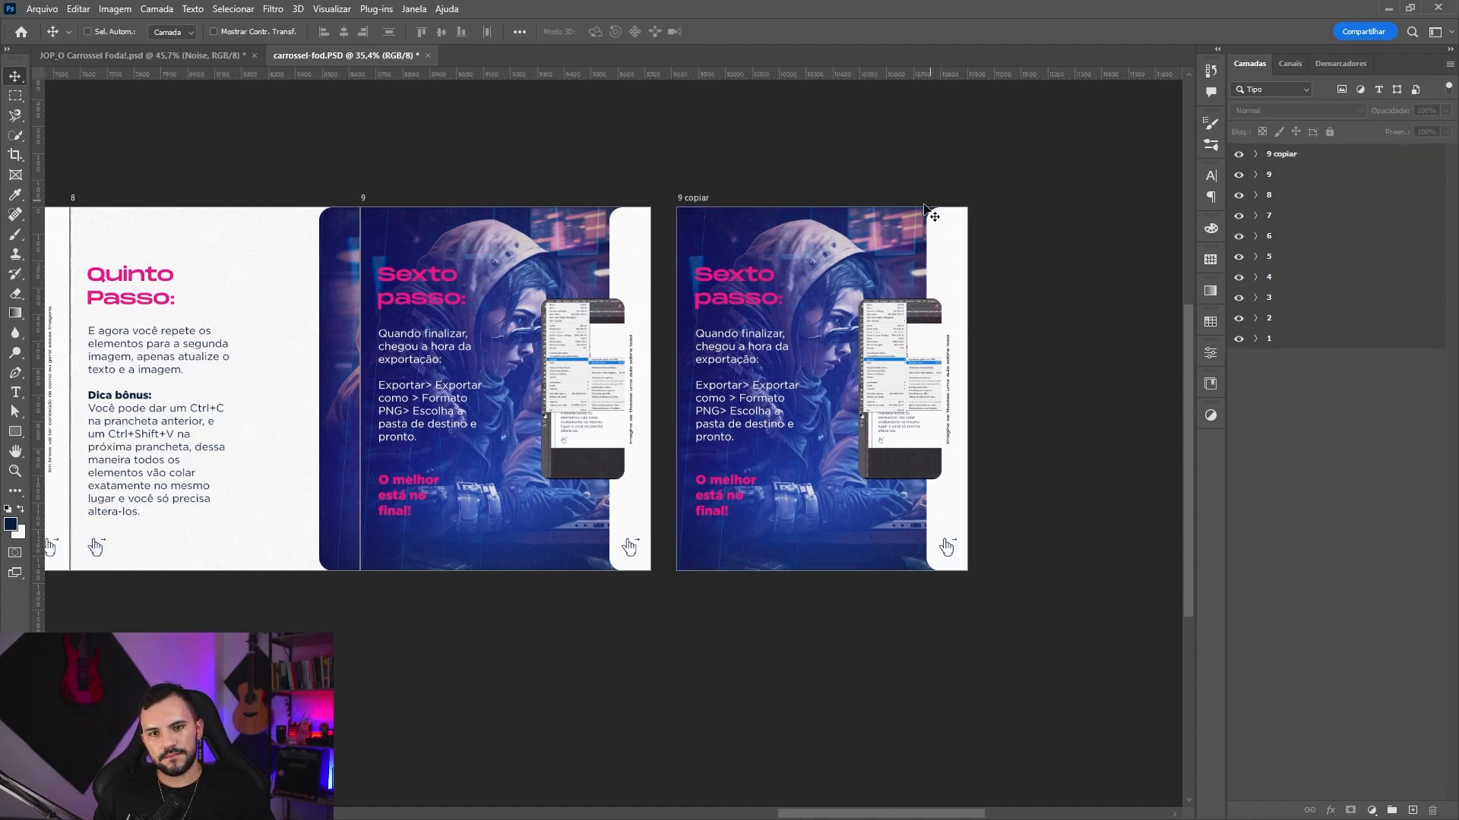
left_click(1289, 157)
mouse_move(879, 243)
left_mouse_down()
mouse_move(814, 244)
mouse_move(874, 245)
left_mouse_up()
double_click(1283, 154)
type("10")
key("Return")
key("shift+v")
scroll(891, 397, "up", 1)
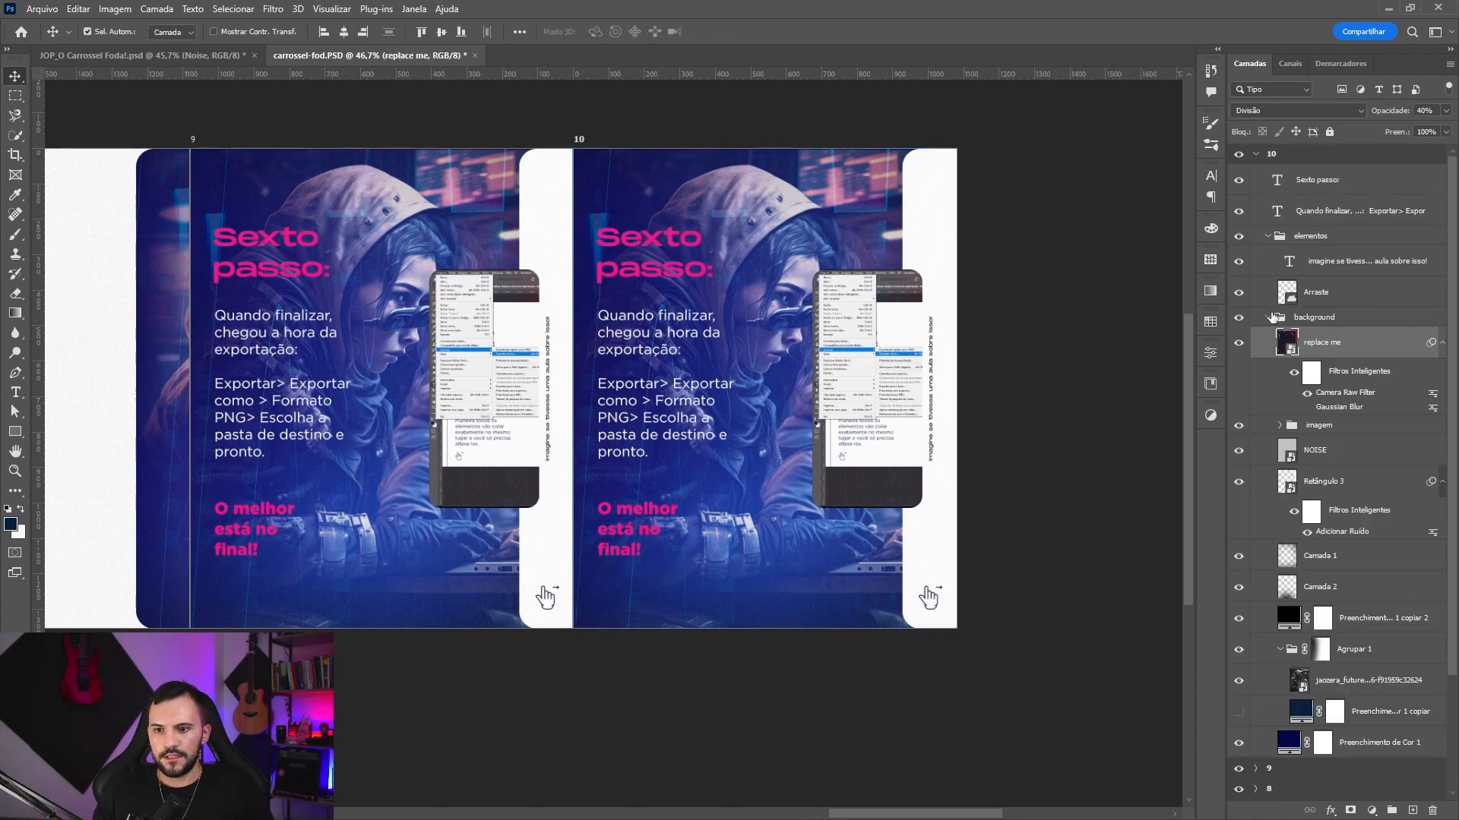
- Delete the "imagem" group, "Retângulo 3", the "Arraste" icon and the vertical caption from artboard 10
left_click(1318, 427)
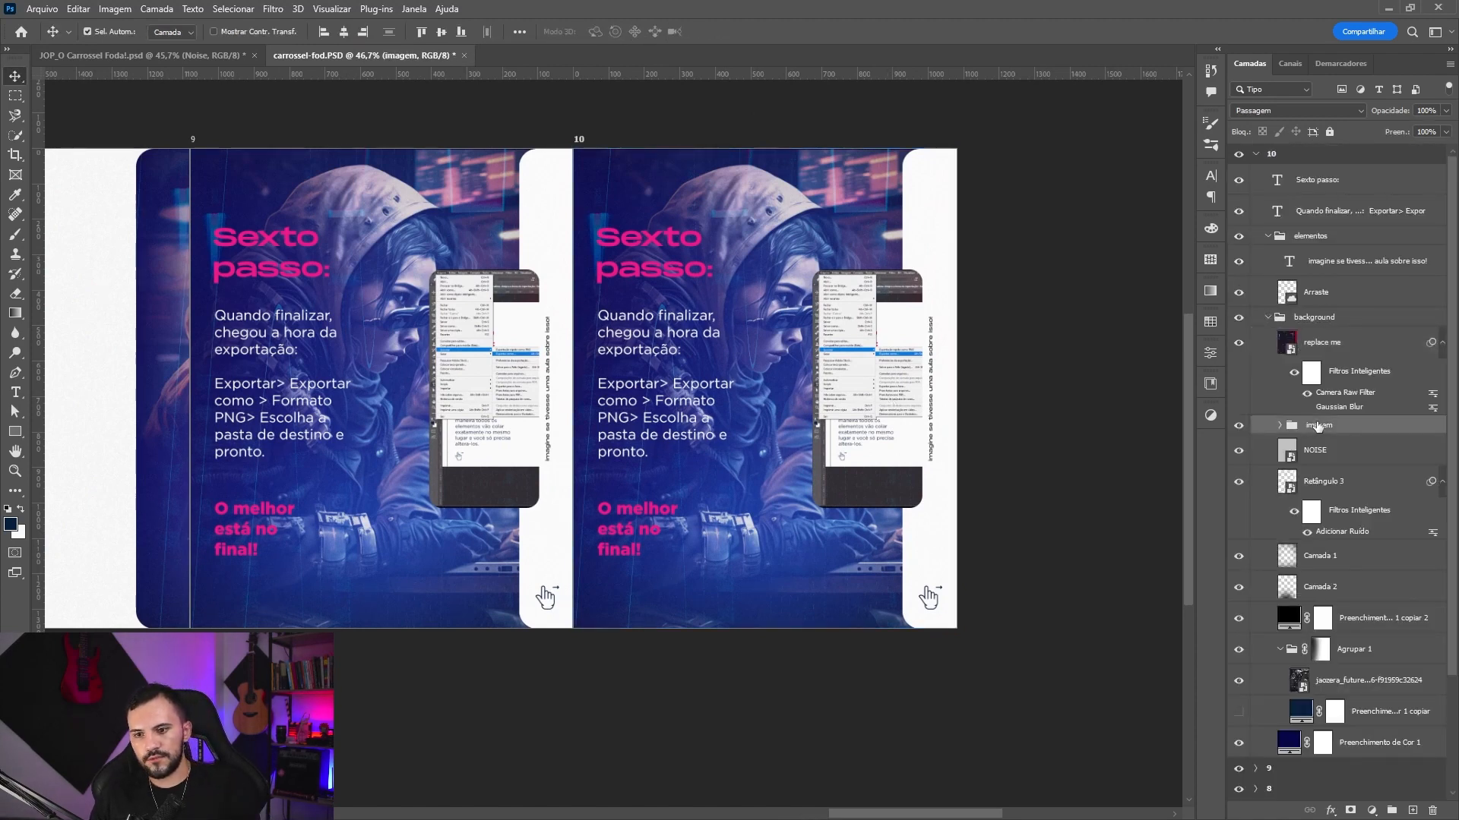
key("Delete")
left_click(1323, 465)
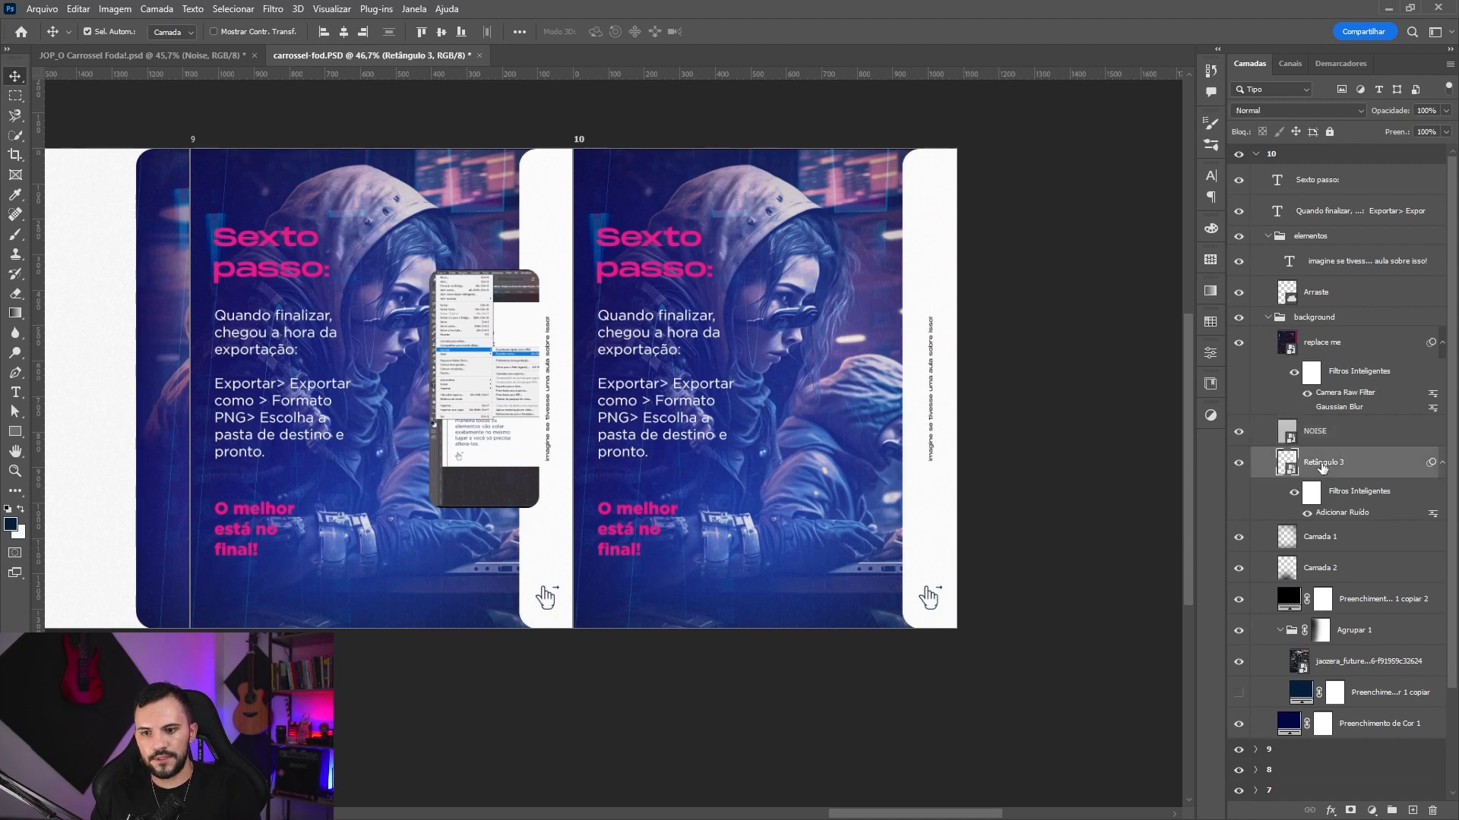
key("Delete")
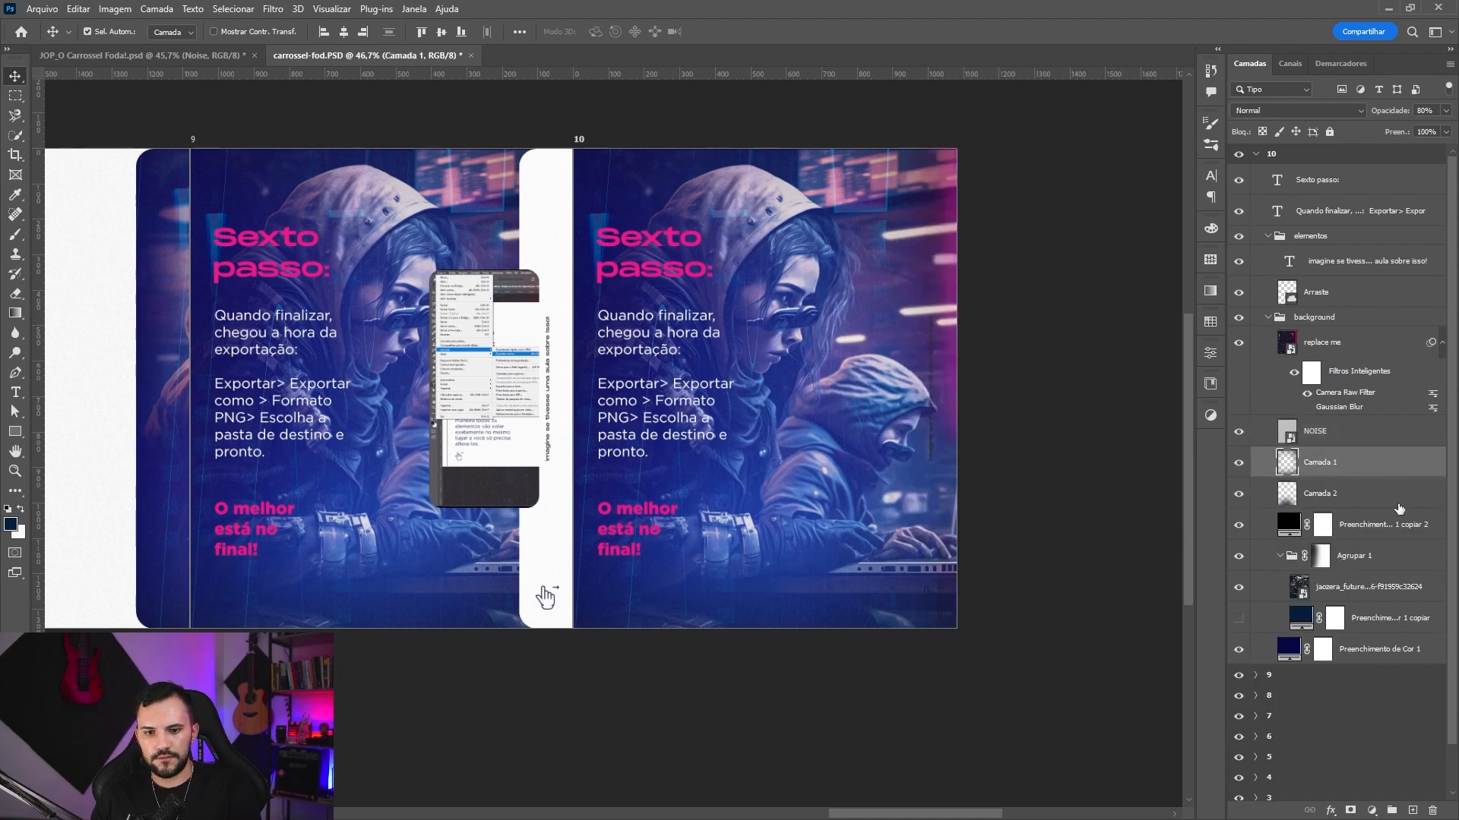
left_click(1315, 293)
key("Delete")
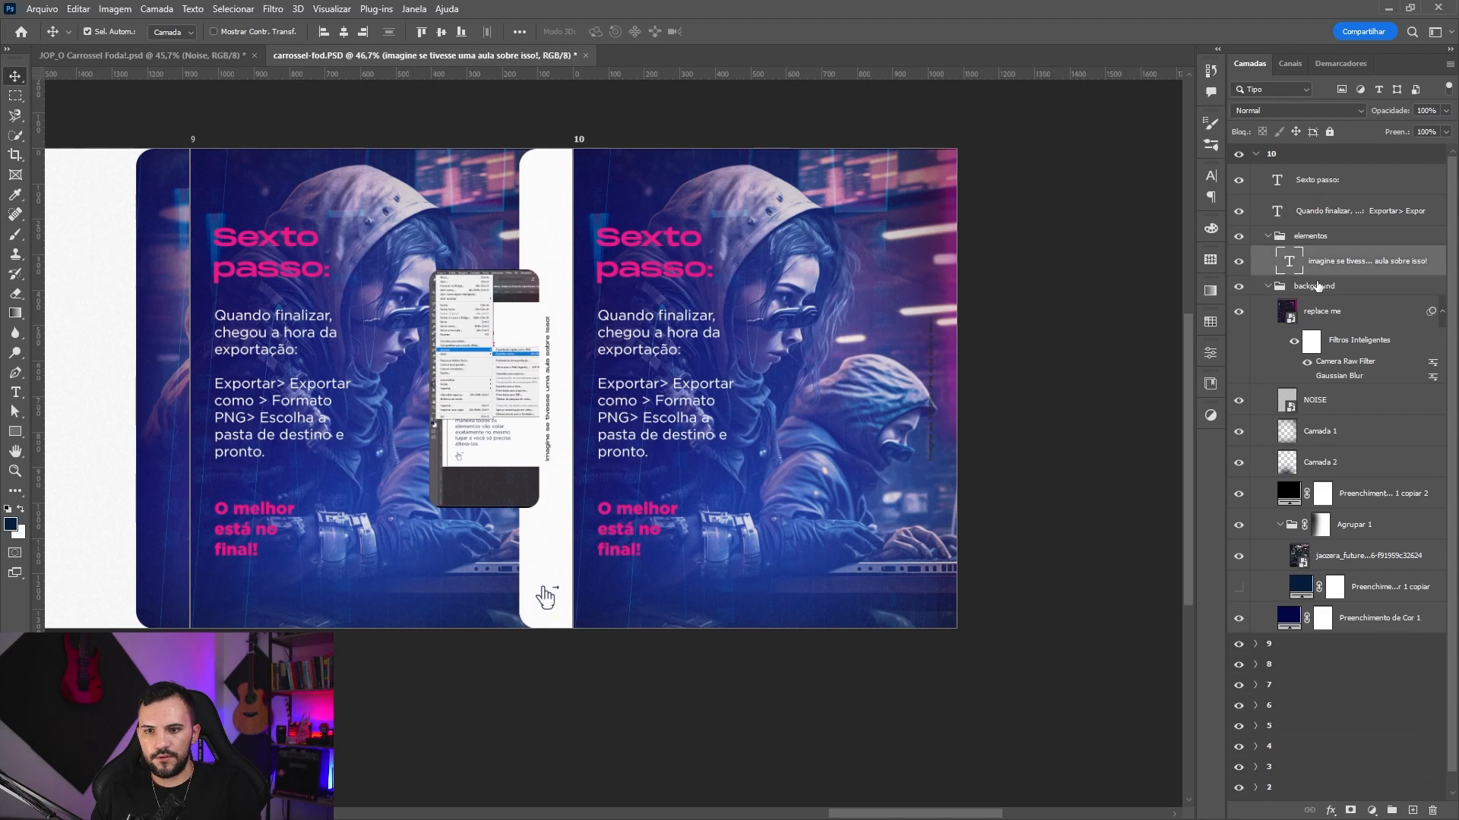
key("Delete")
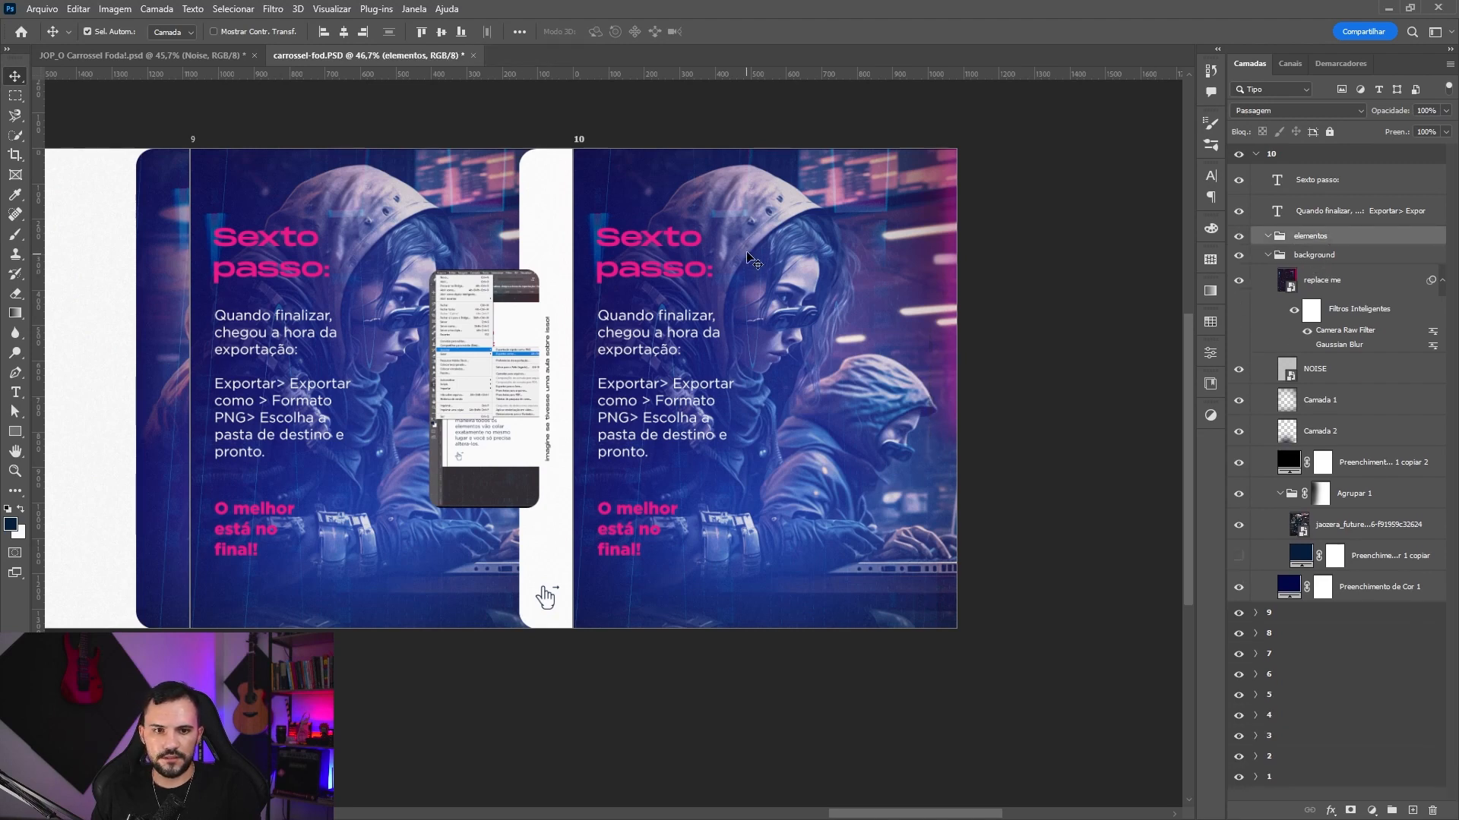
- Replace the background photo in artboard 10's "Agrupar 1" with the masked hooded figure from the links folder, scaled and positioned to fill the slide
left_click(916, 362)
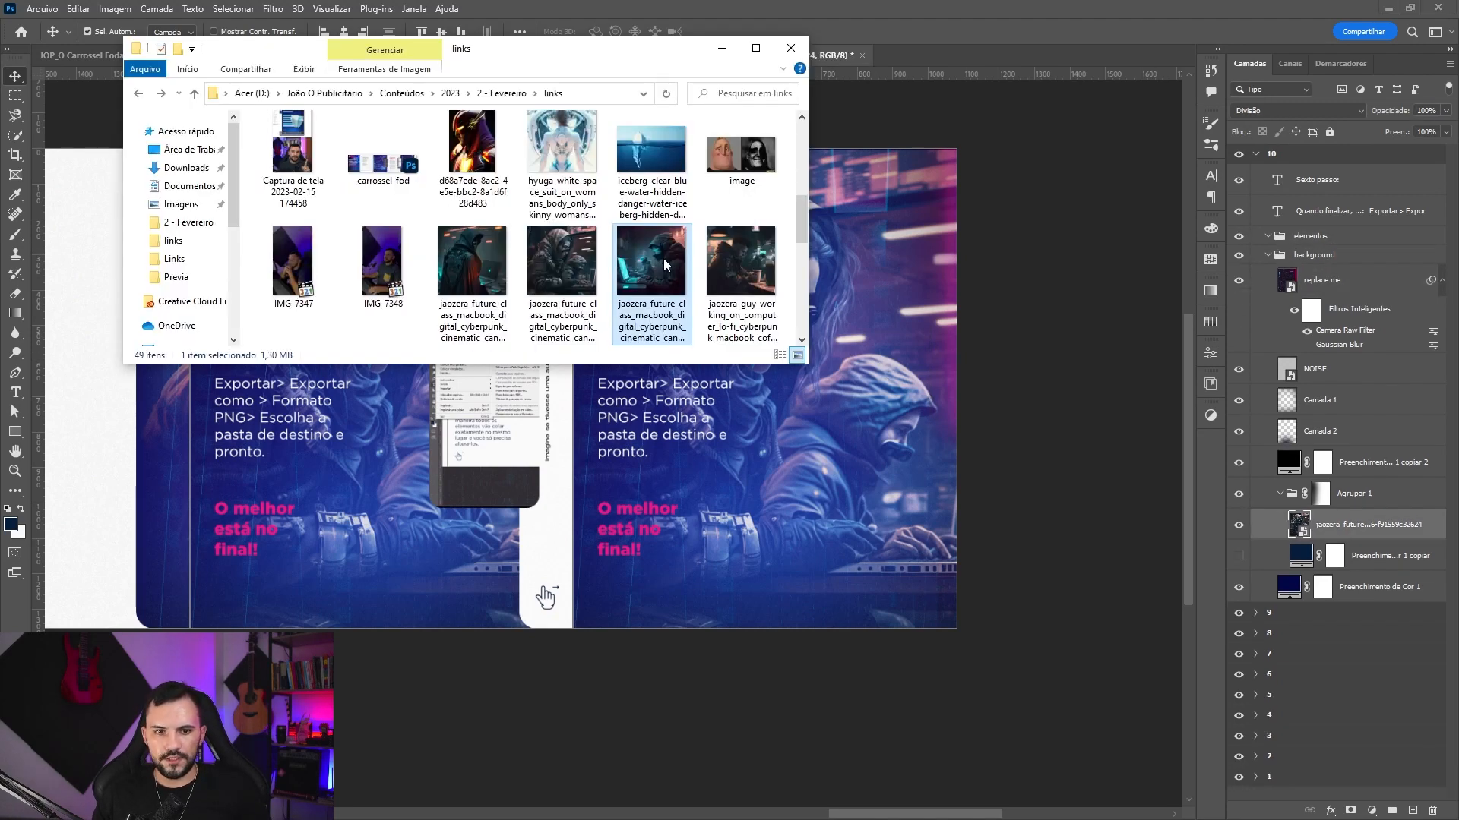
left_click_drag(651, 285, 846, 474)
left_click_drag(765, 208, 765, 149)
left_click_drag(834, 299, 875, 348)
key("Return")
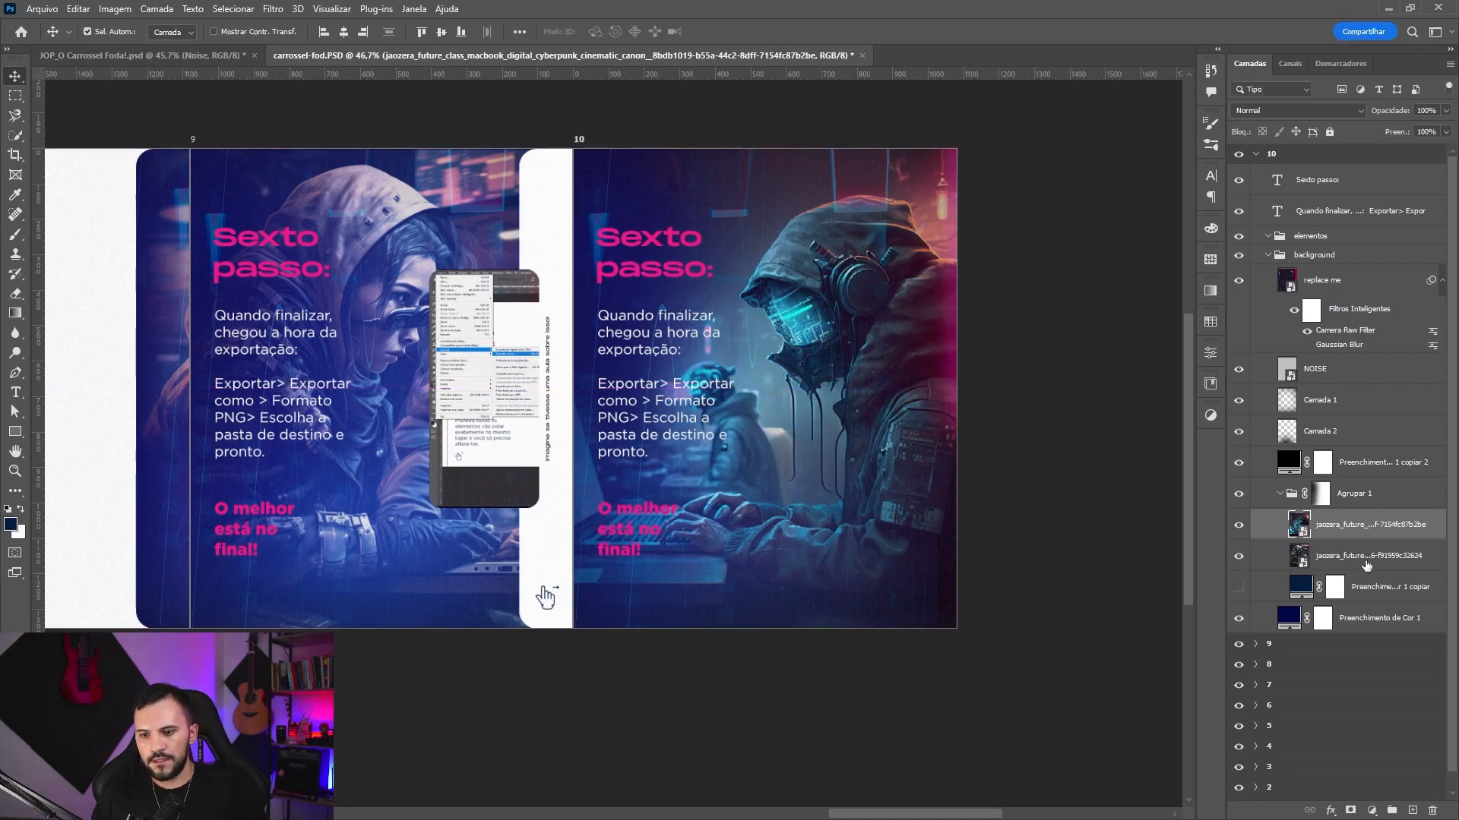
left_click(1366, 559)
key("Delete")
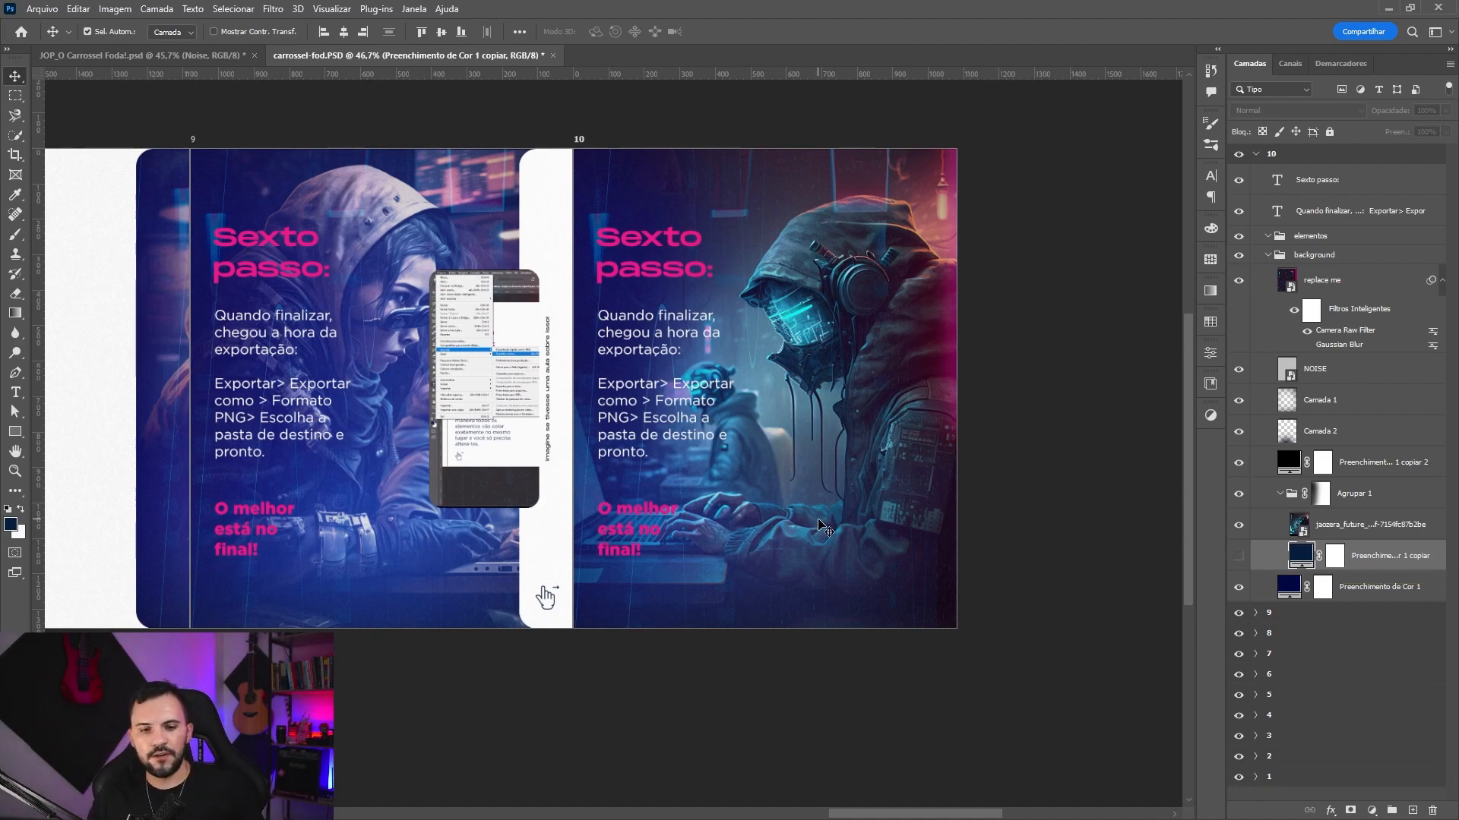
- Add a layer mask to the hooded figure image and fade its lower and outer edges with a large soft black brush at 36% opacity
scroll(762, 513, "up", 5)
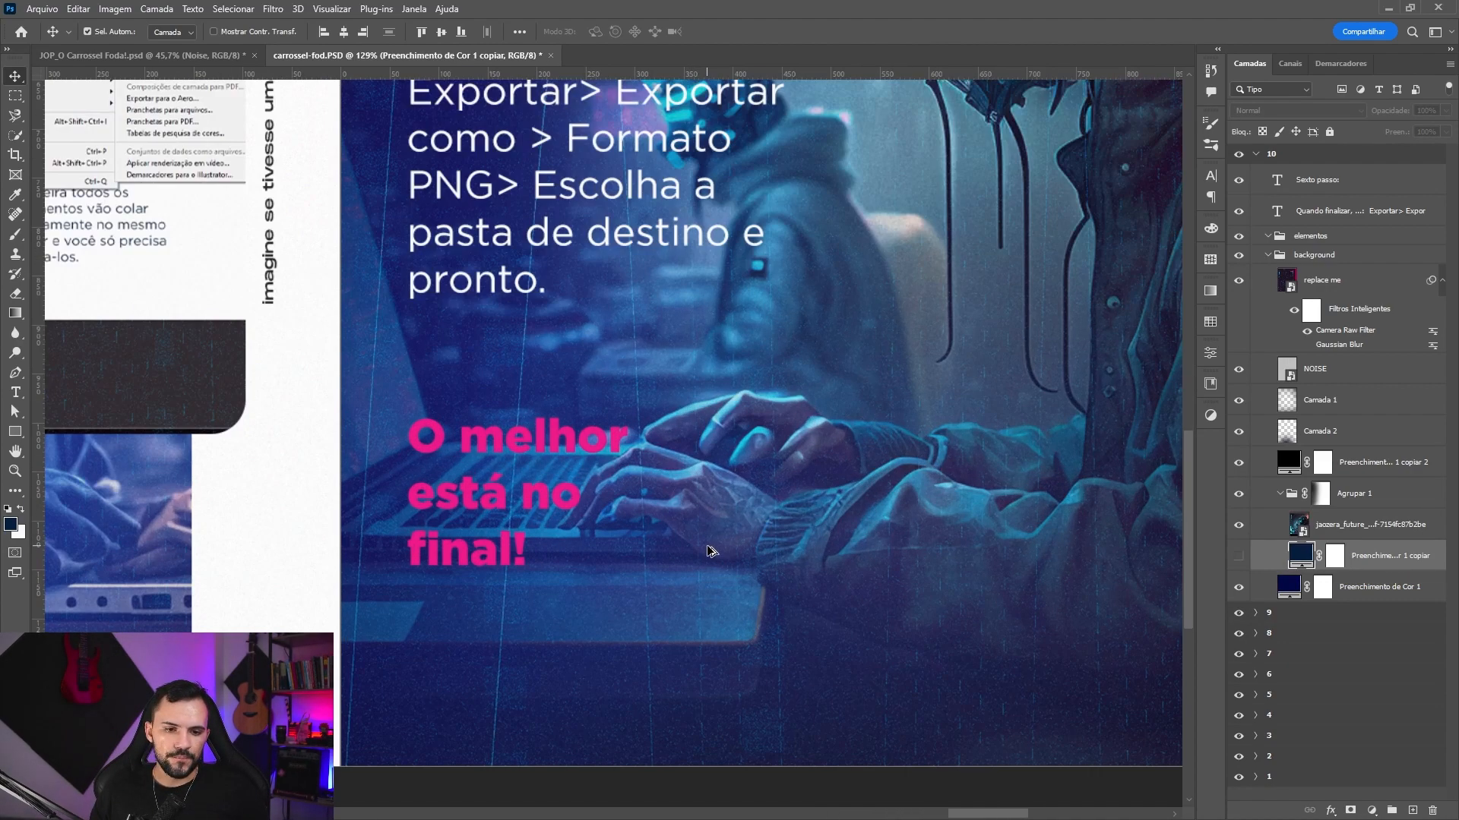
scroll(698, 524, "up", 5)
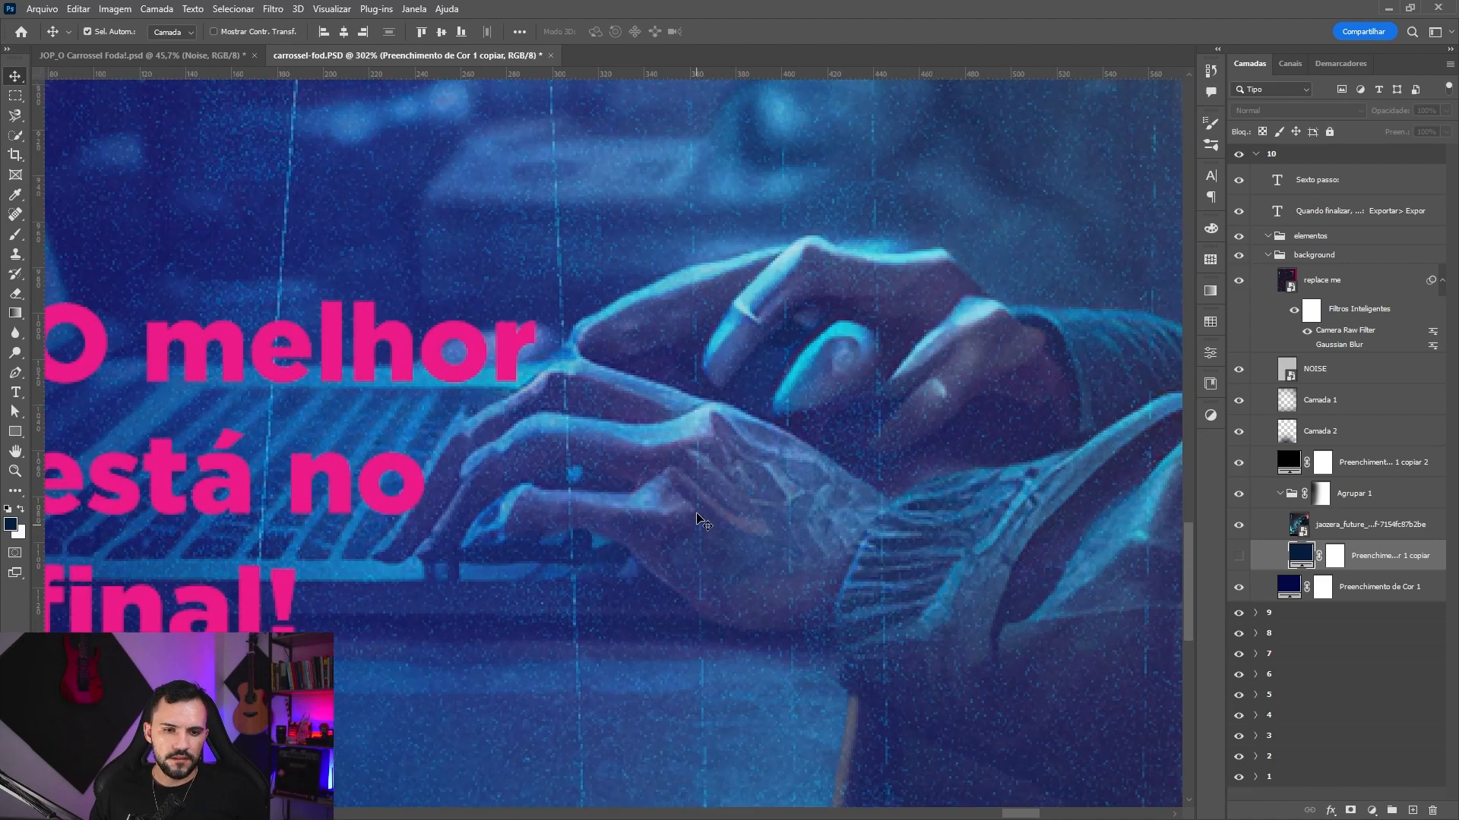
scroll(750, 524, "down", 8)
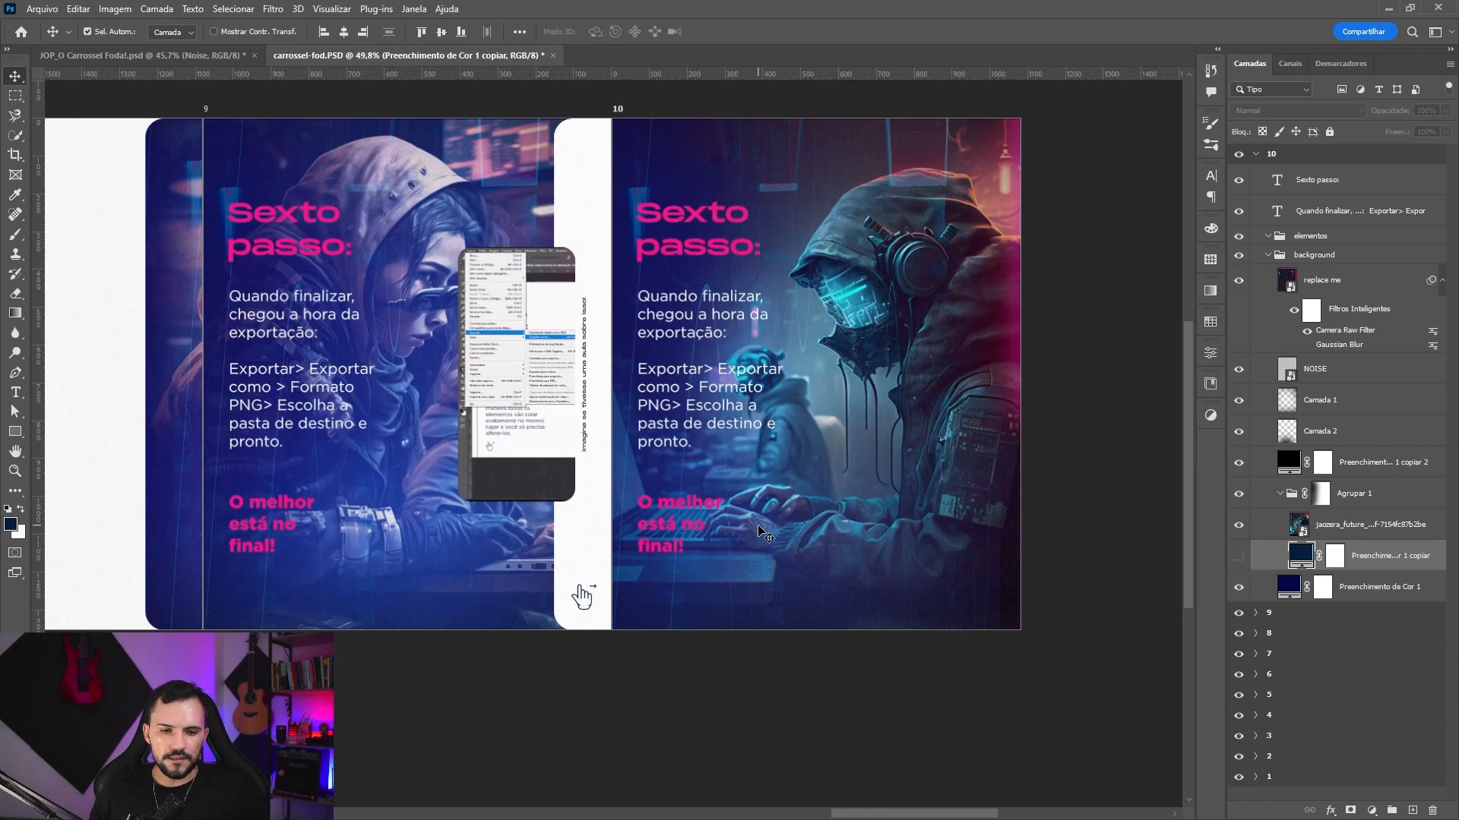
left_click(1290, 532)
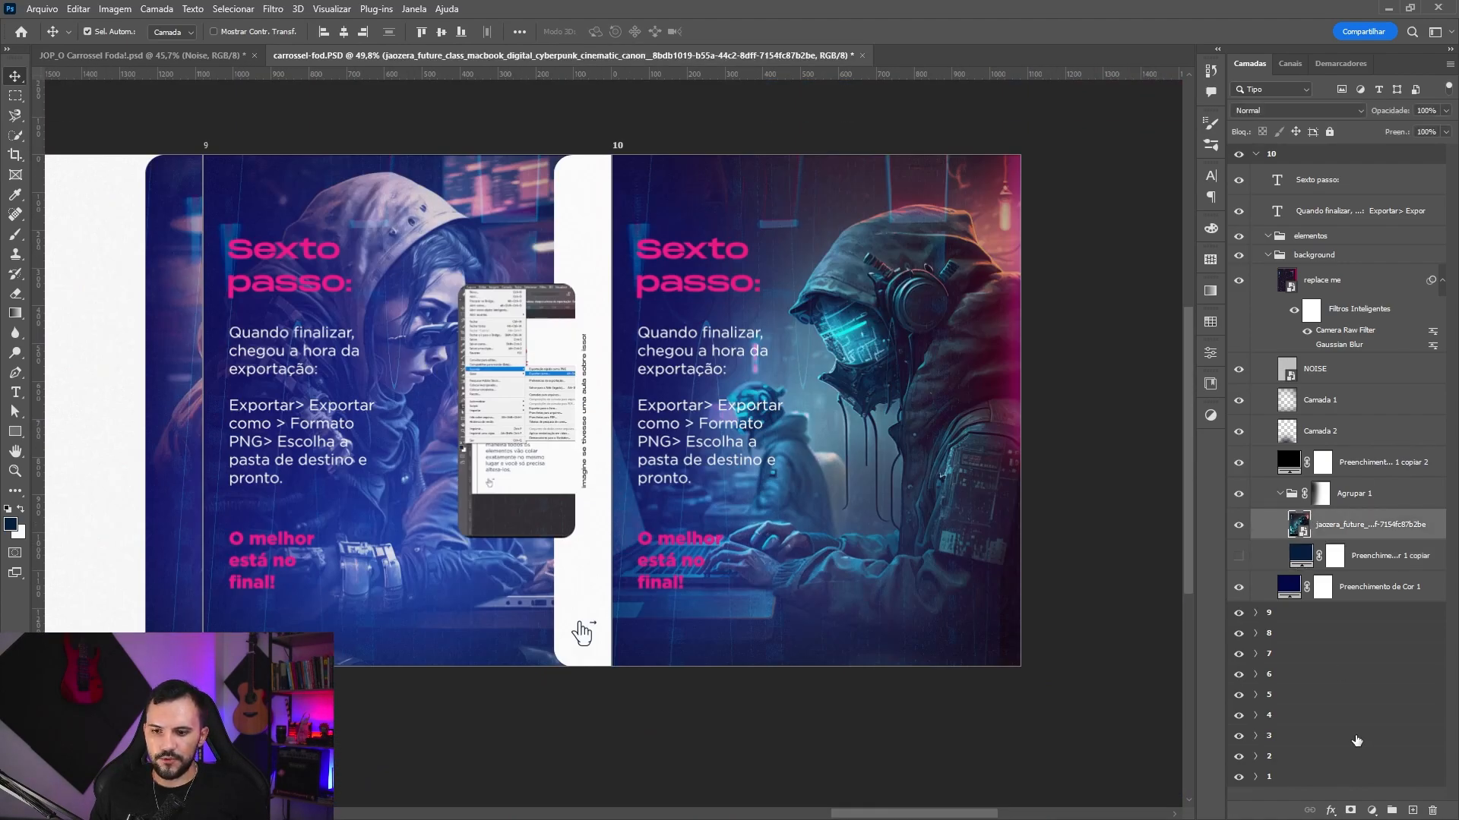
left_click(1350, 810)
key("b")
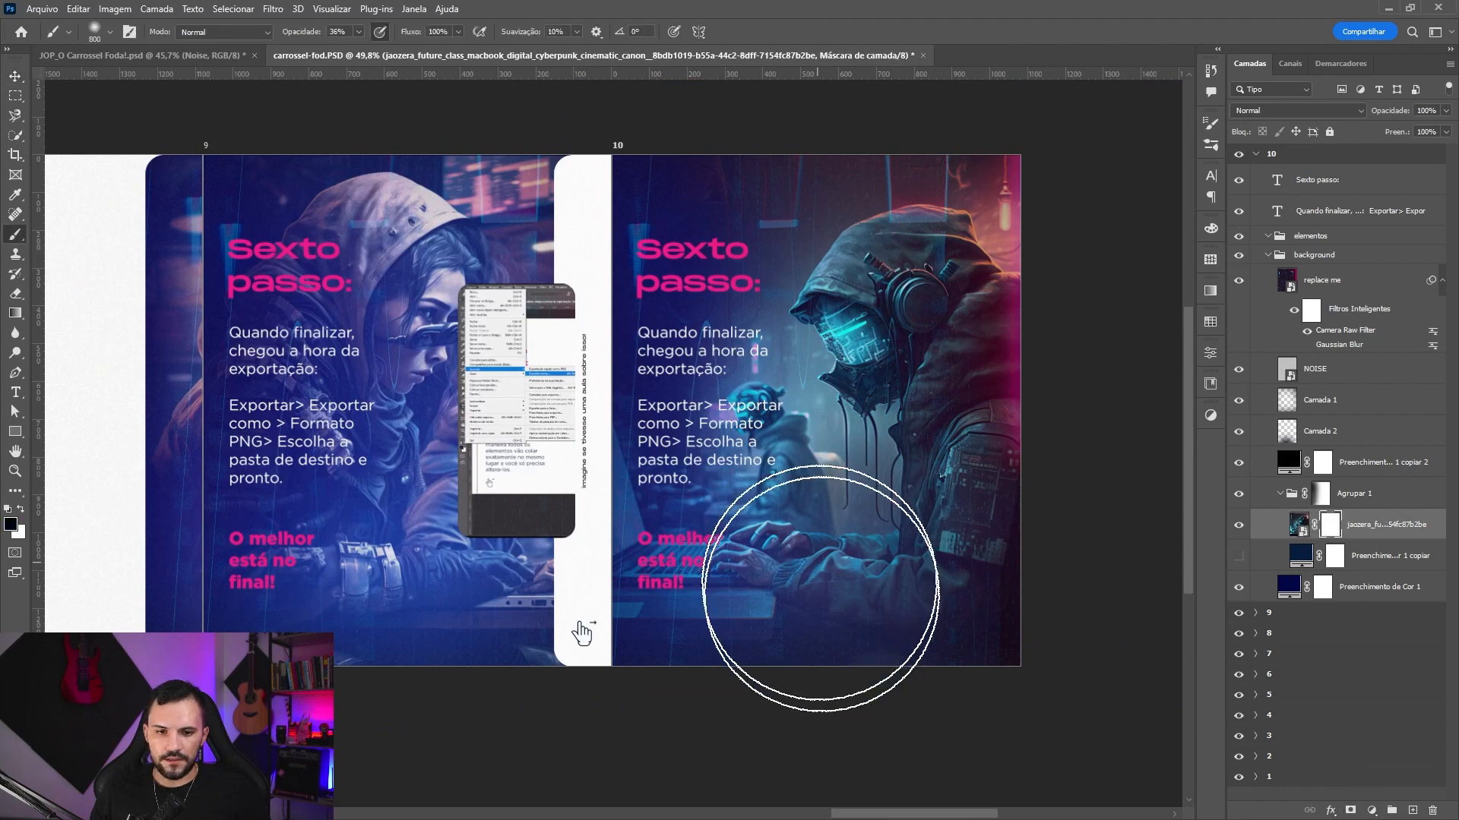
mouse_move(803, 686)
left_mouse_down()
mouse_move(704, 680)
mouse_move(723, 645)
mouse_move(764, 631)
mouse_move(751, 633)
mouse_move(928, 663)
mouse_move(743, 640)
mouse_move(840, 636)
mouse_move(678, 667)
mouse_move(1026, 684)
left_mouse_up()
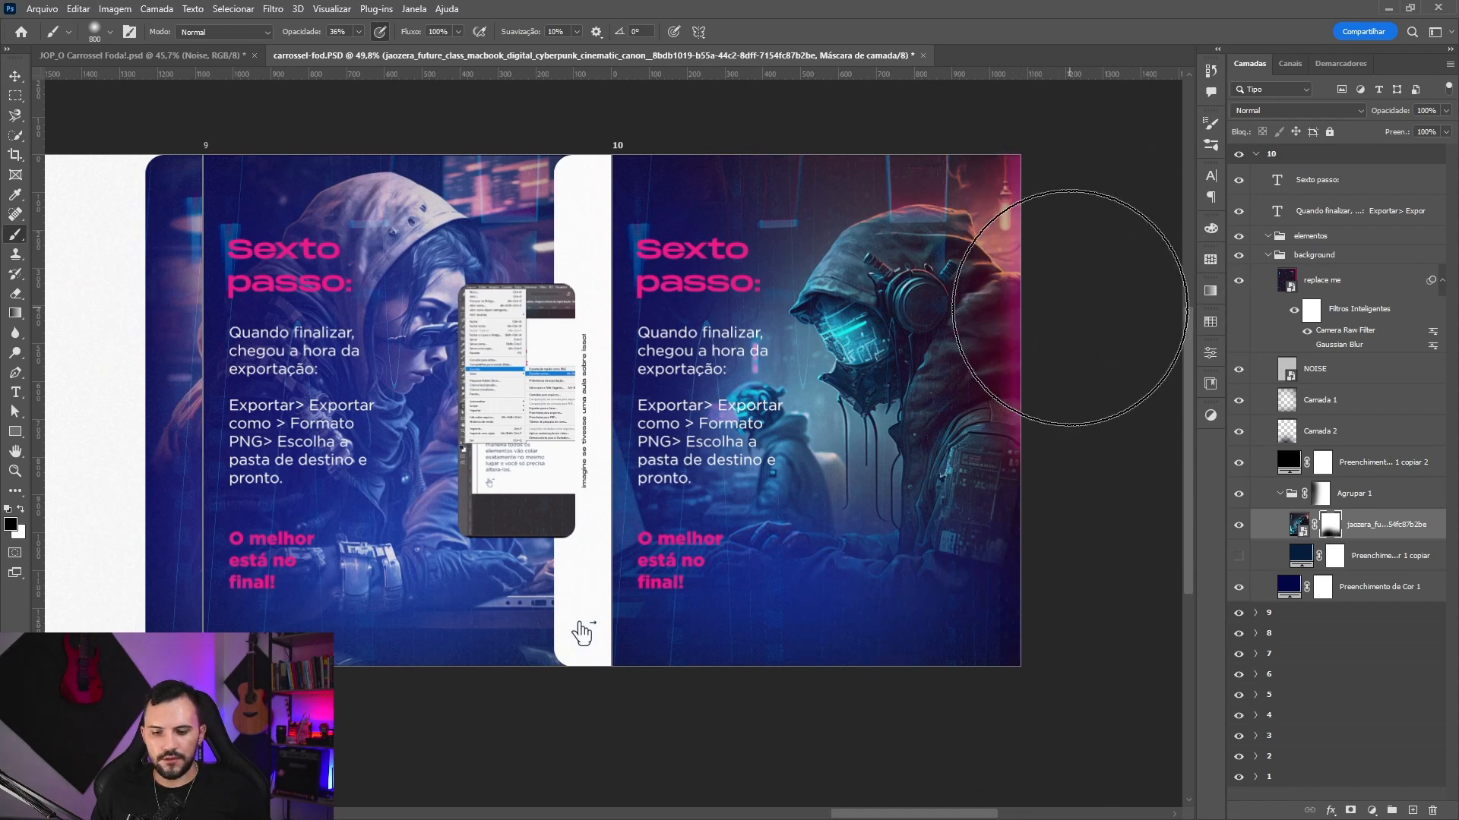
key("bracketright")
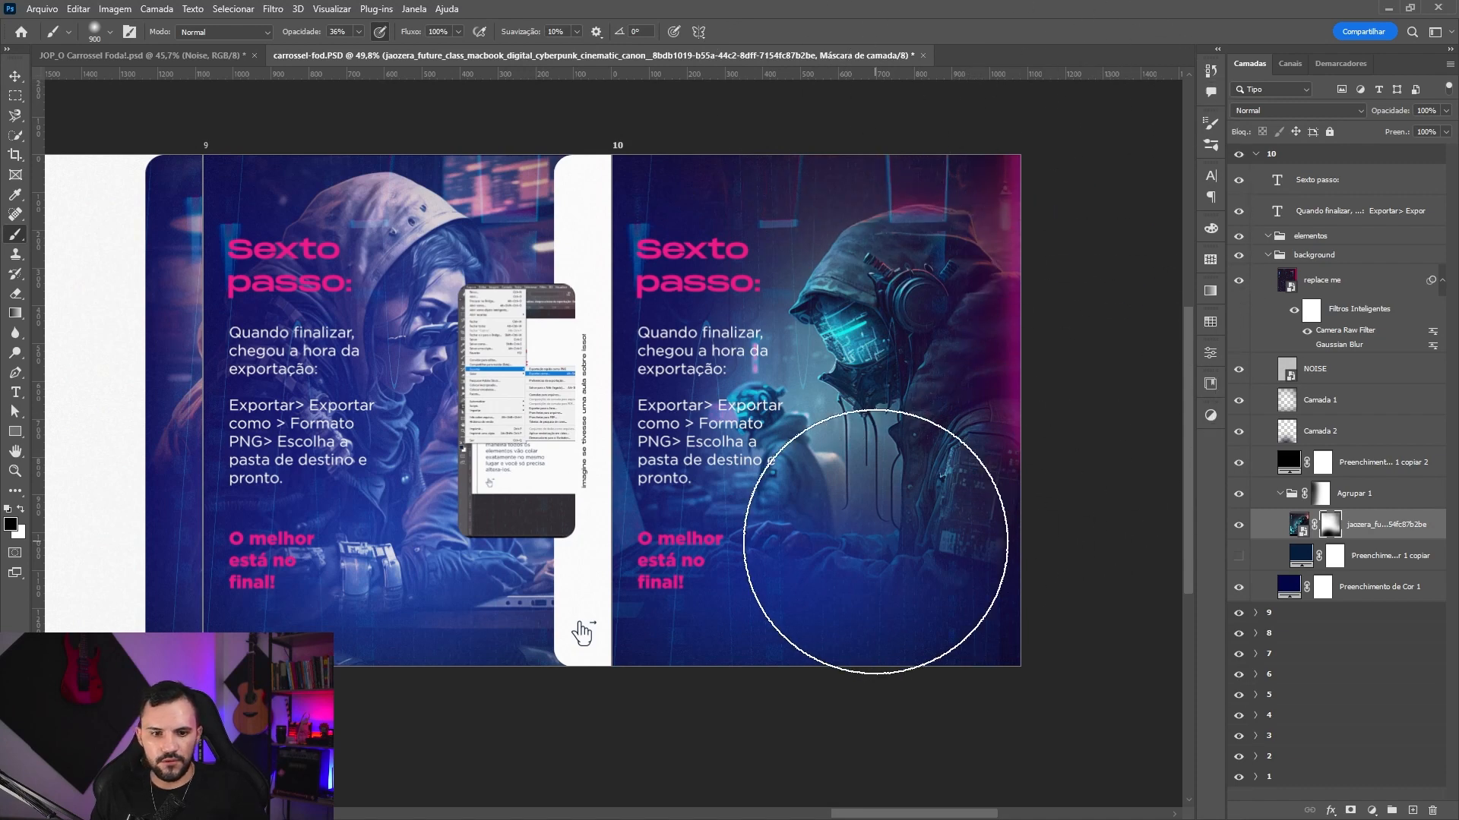
- Replace artboard 10's title text with "Aula liberada!" and center it horizontally on the artboard
key("v")
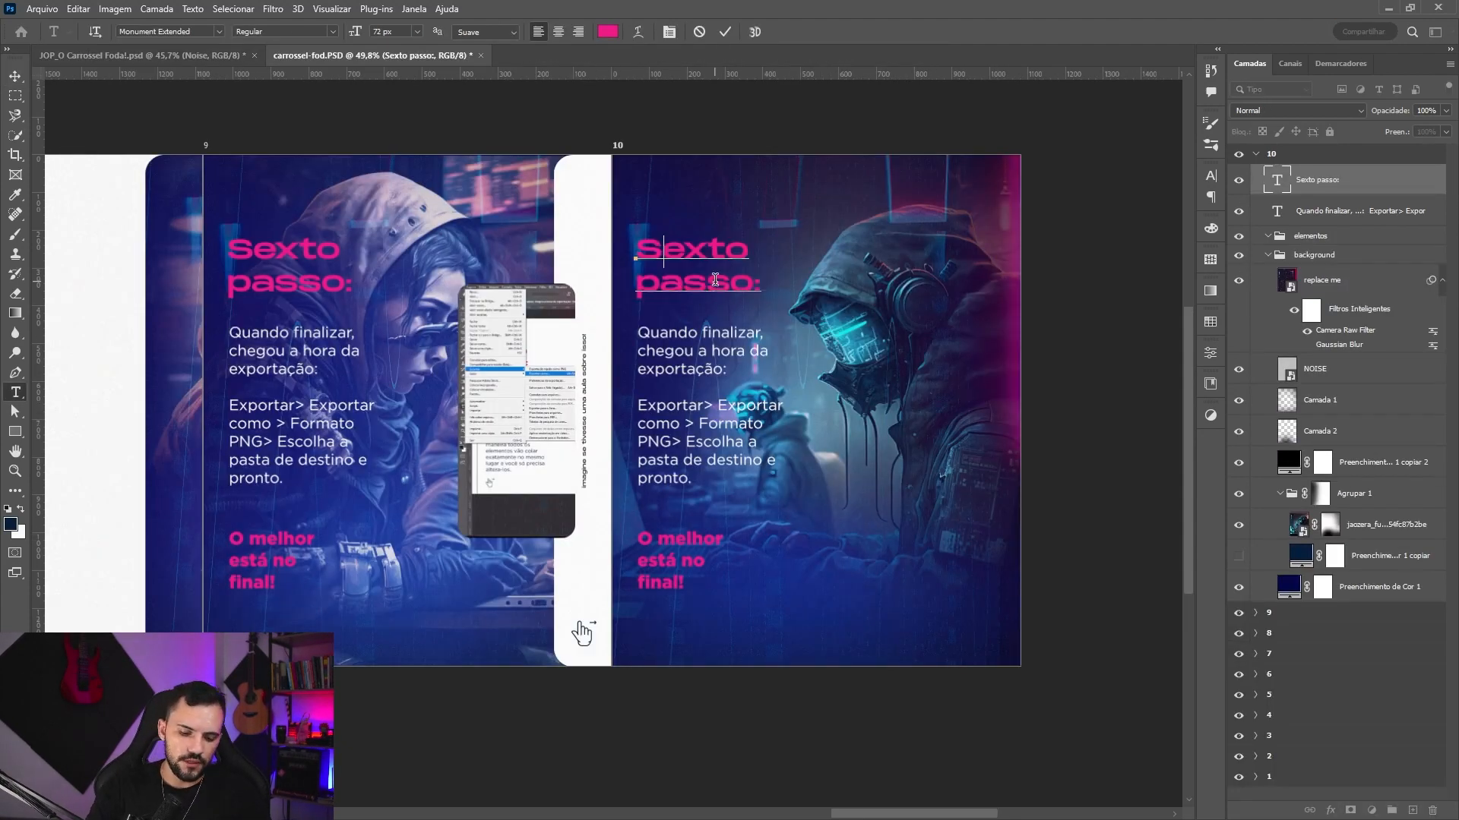
type("Aula liberada")
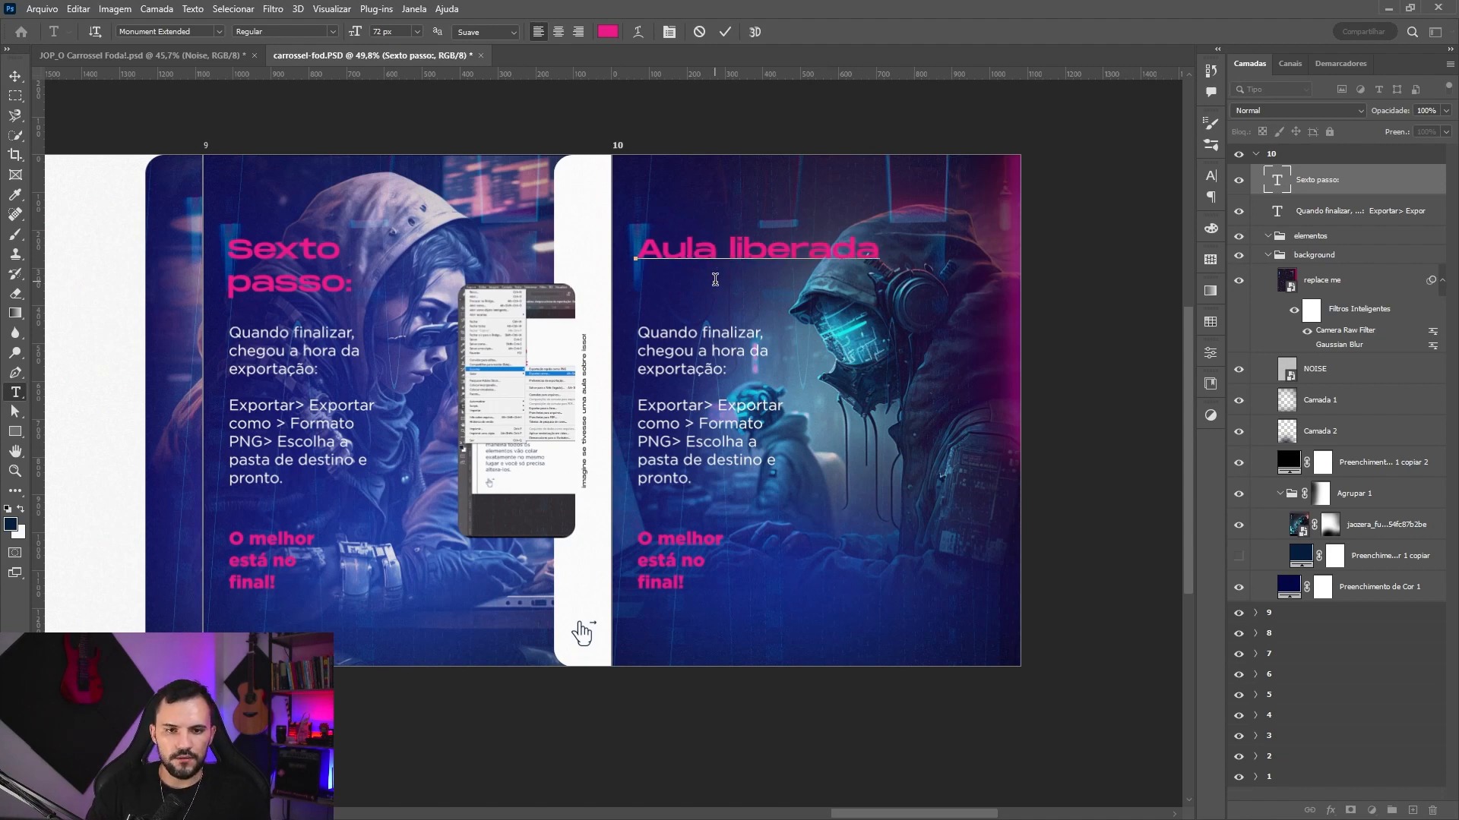
key("ctrl+a")
key("End")
type("!")
key("ctrl+Return")
key("v")
key("shift+v")
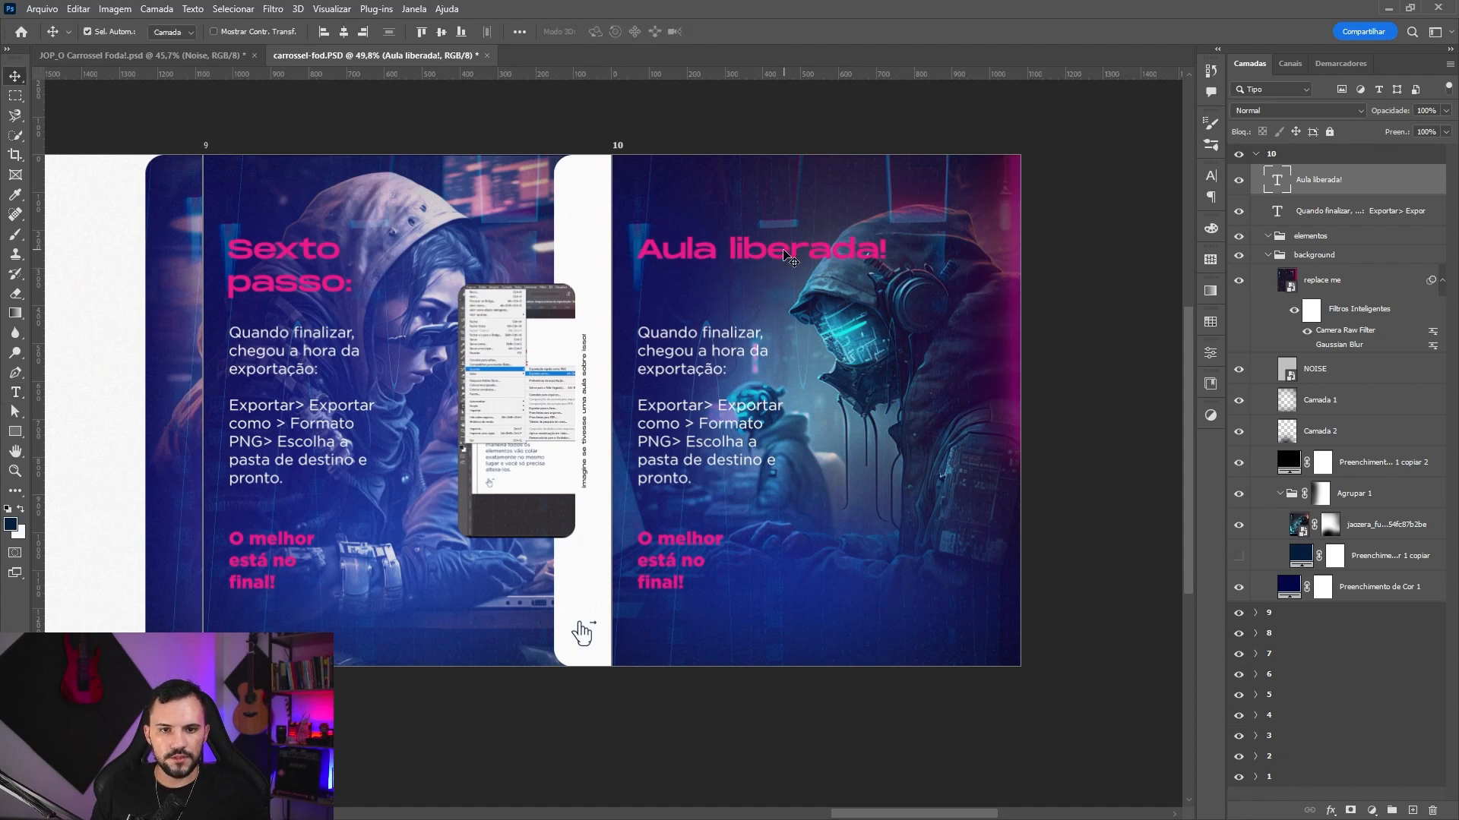
left_click(343, 32)
key("shift+v")
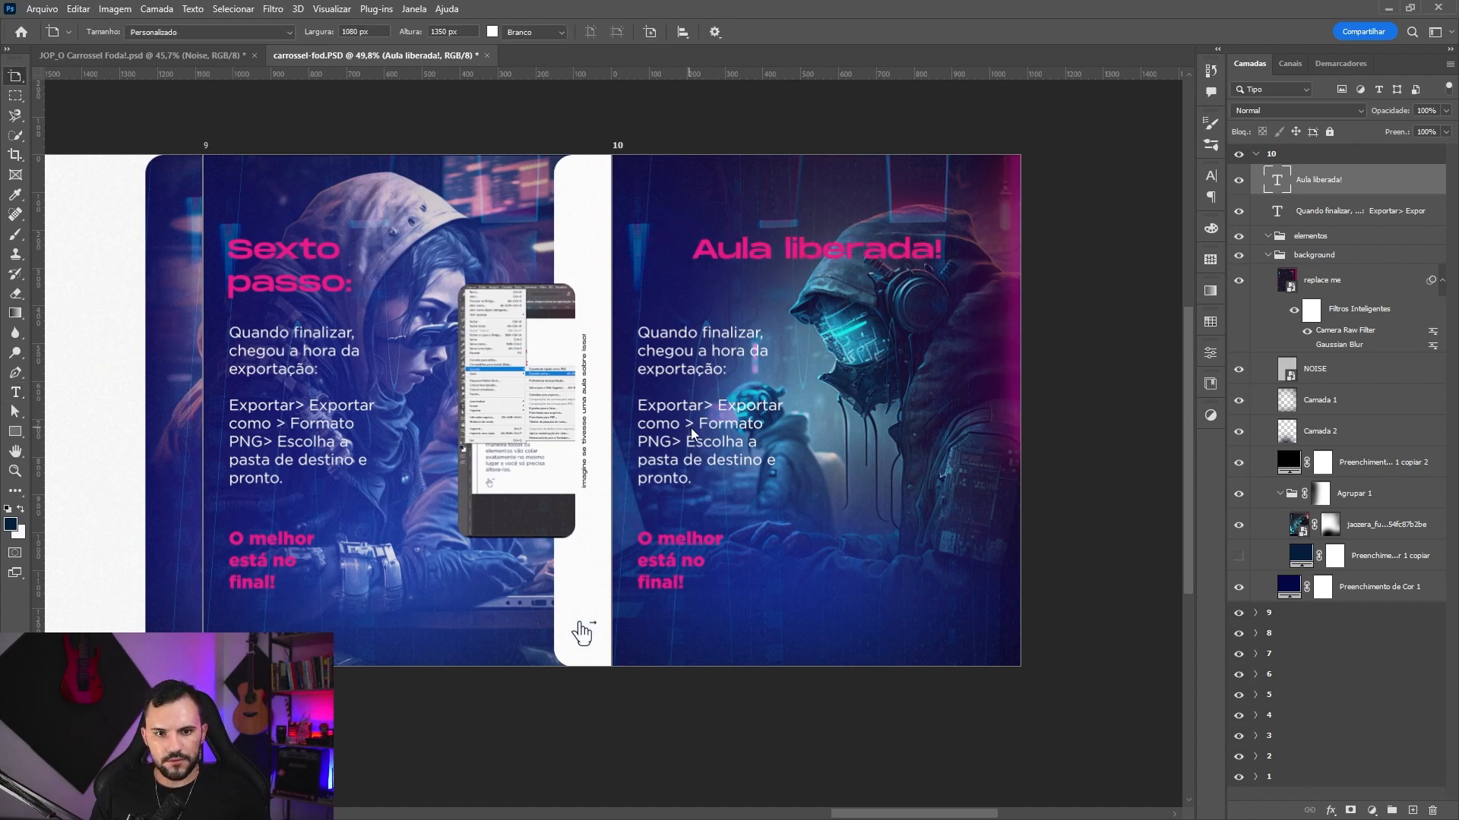
- Replace artboard 10's body text with the centered "Essa é uma aula exclusiva do curso..." message ending "Quero a aula de carrossel fod*." and center it horizontally
double_click(737, 405)
type("Essa é uma aula exclusiva do curso O Designer para Social Media.  Se você quiser acessar essa aula de maneira gratuita, manda um direct com a frase: Quero a aula de carrossel fod*.")
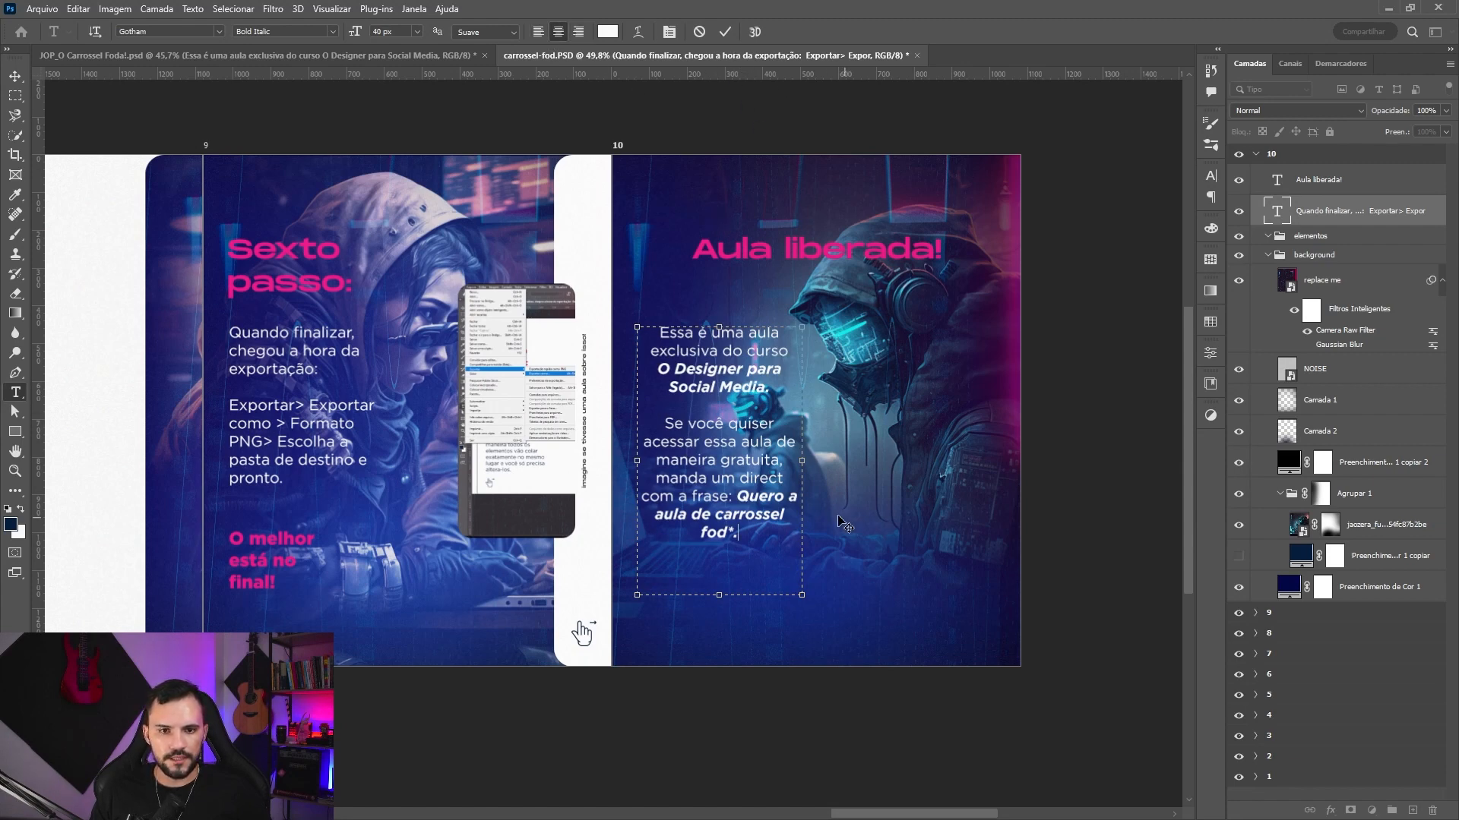
left_click(724, 31)
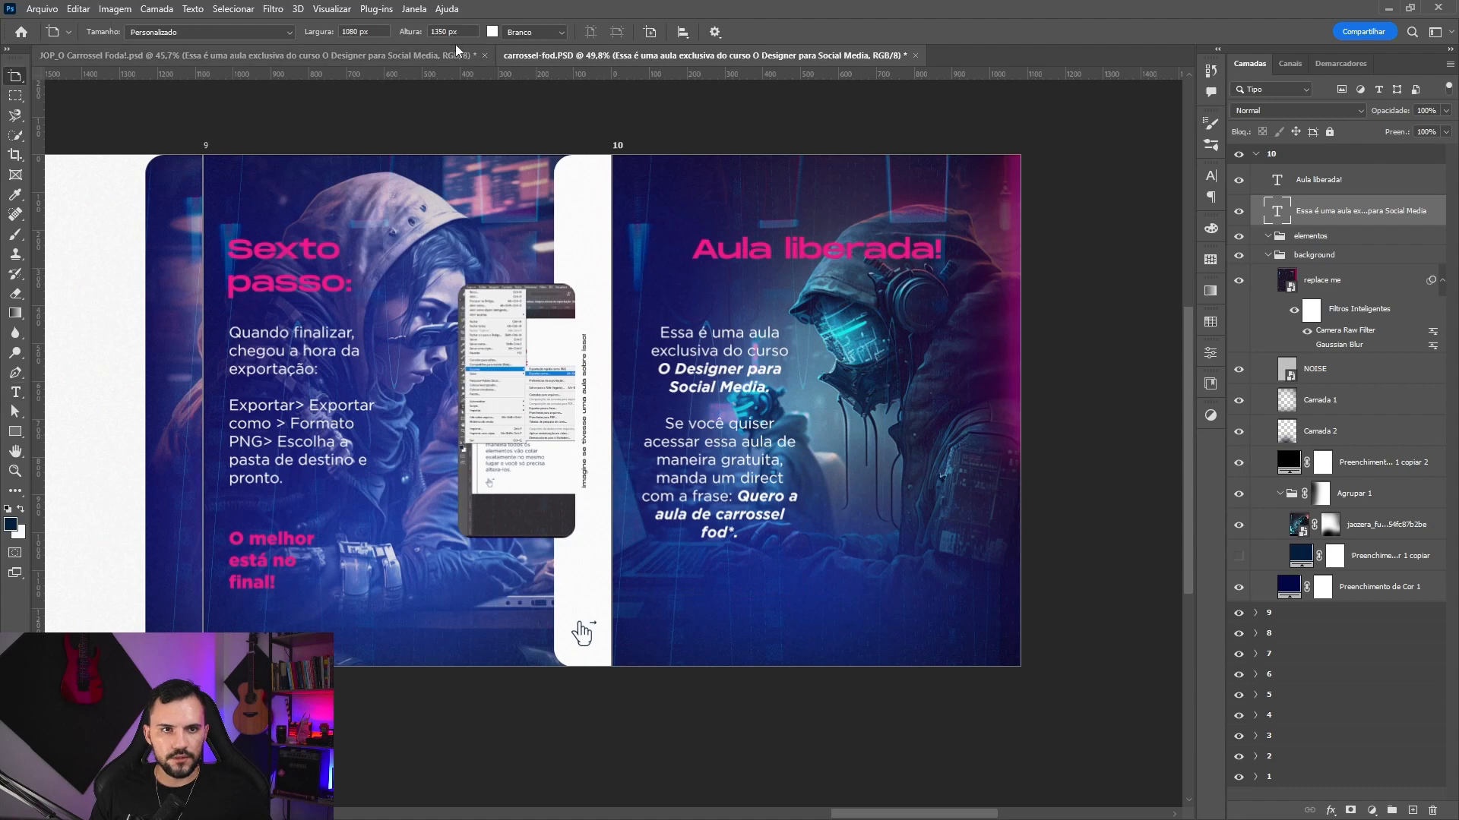
key("v")
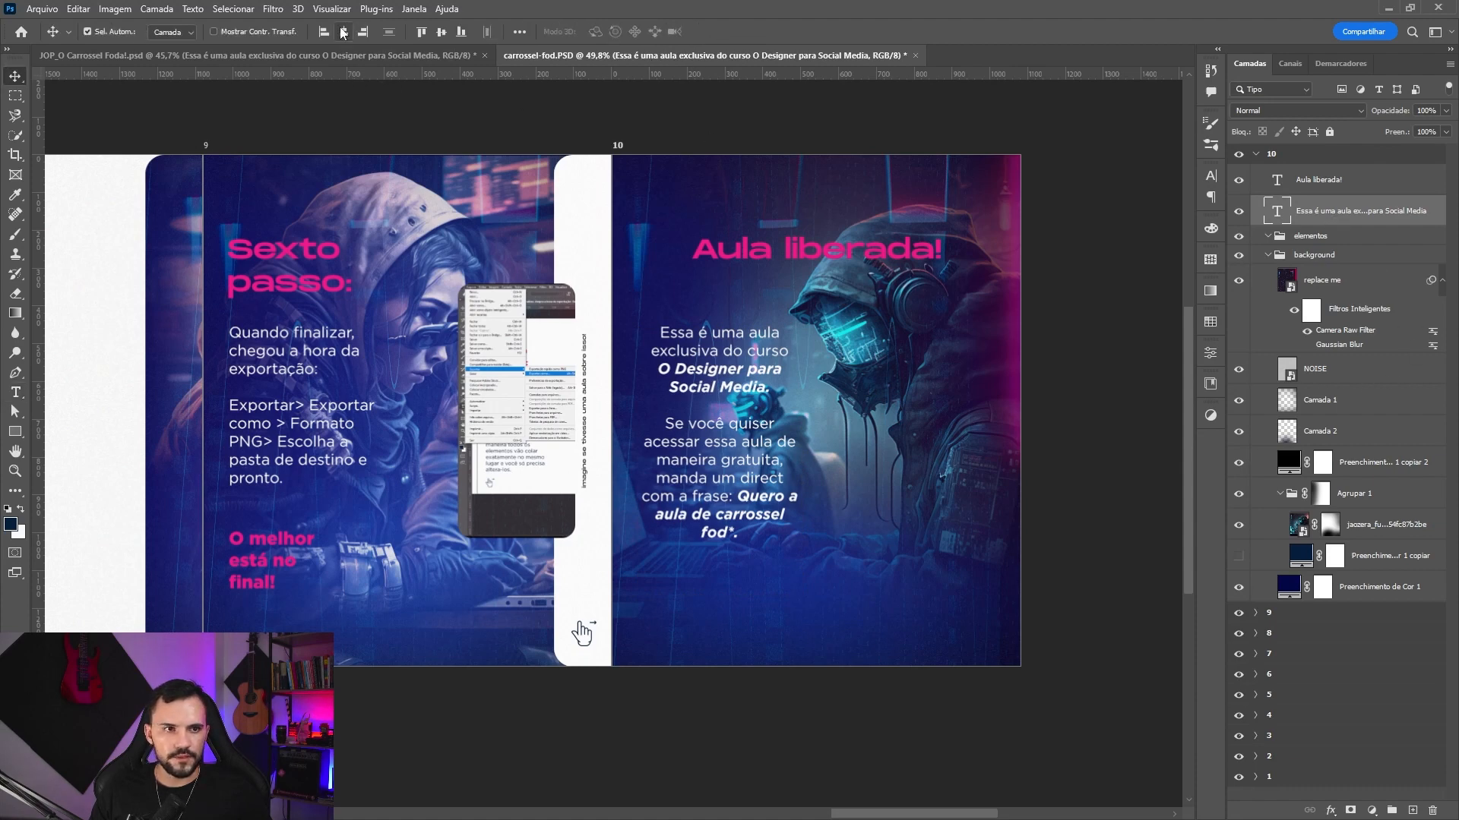
left_click(344, 31)
- Widen artboard 10's body text box evenly on both sides and shorten its height to fit the two paragraphs
double_click(849, 363)
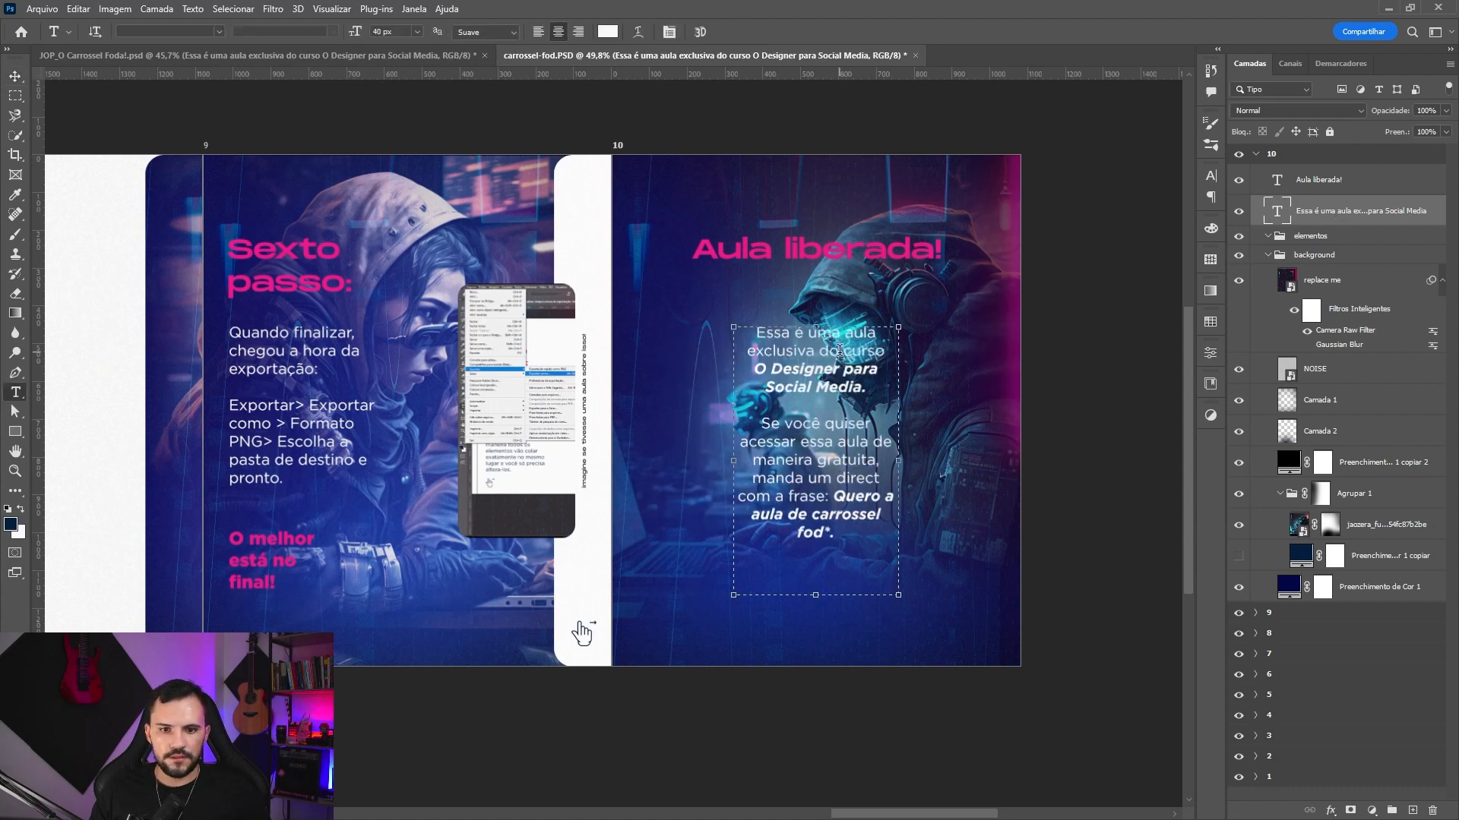
left_click_drag(899, 464, 970, 461)
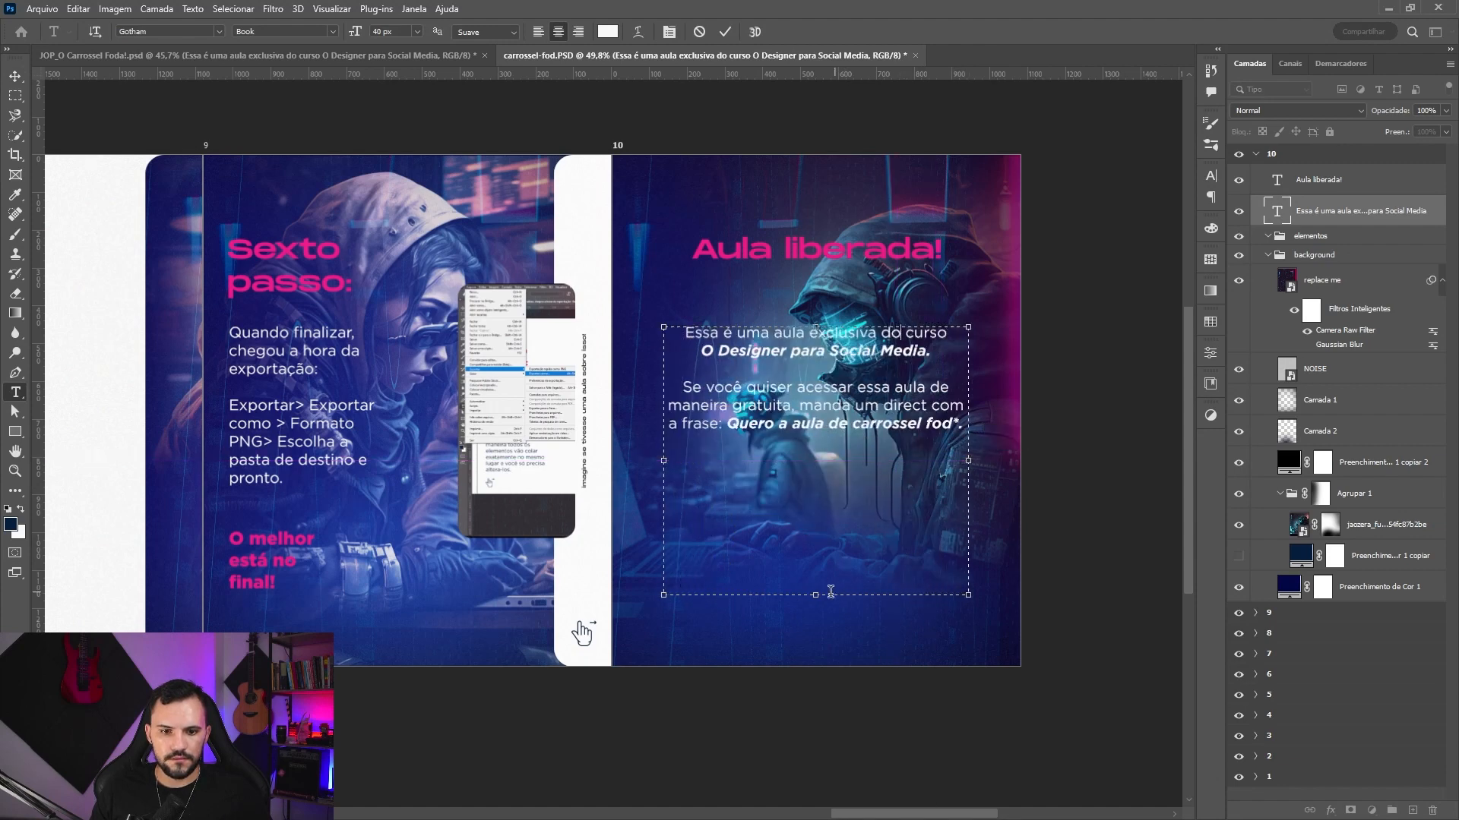
left_click_drag(817, 597, 816, 457)
left_click(1099, 346)
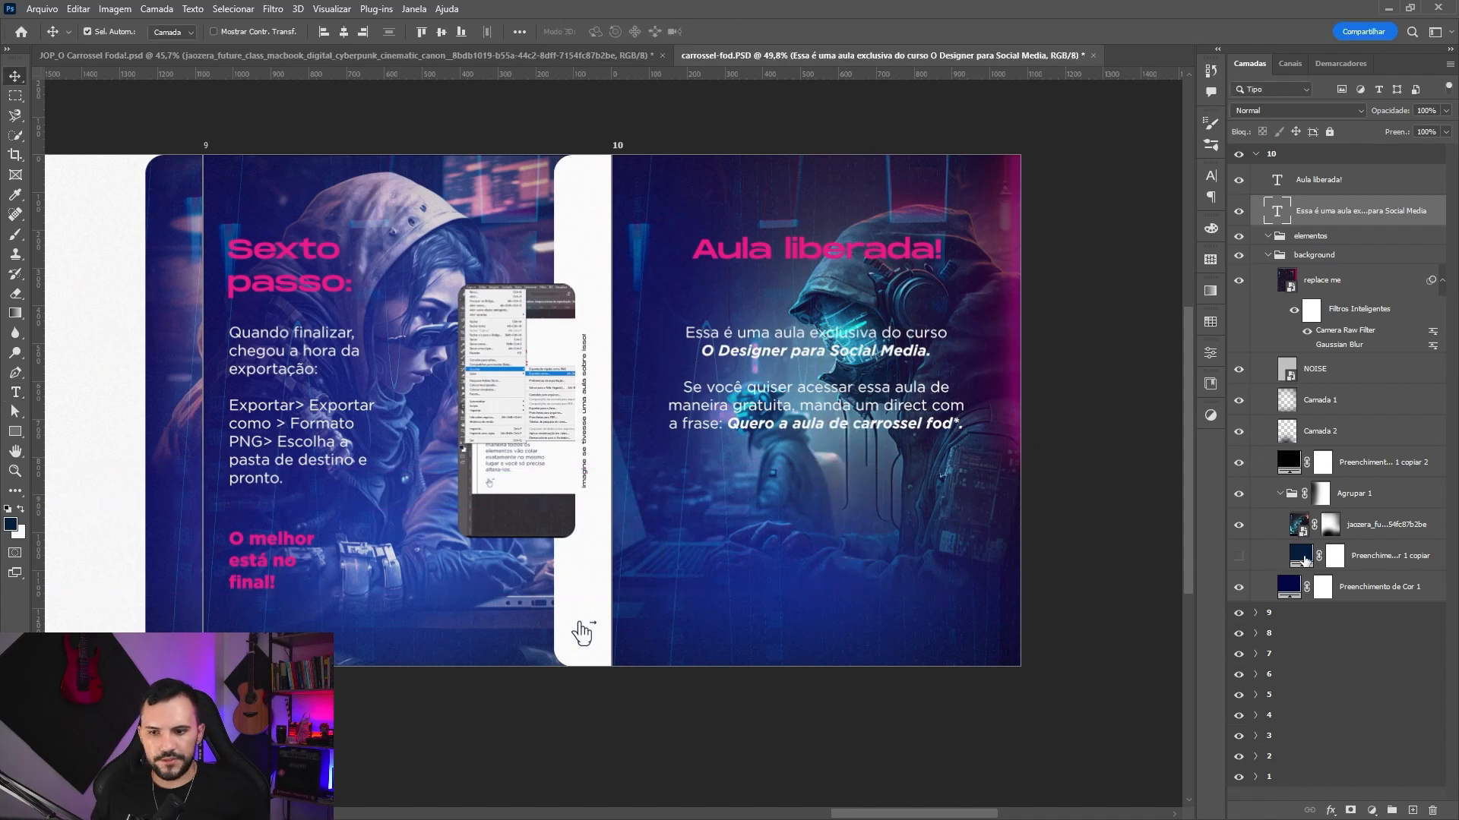
- Set the hooded figure image layer on artboard 10 to the Divisão blend mode at 90% opacity
left_click(1389, 531)
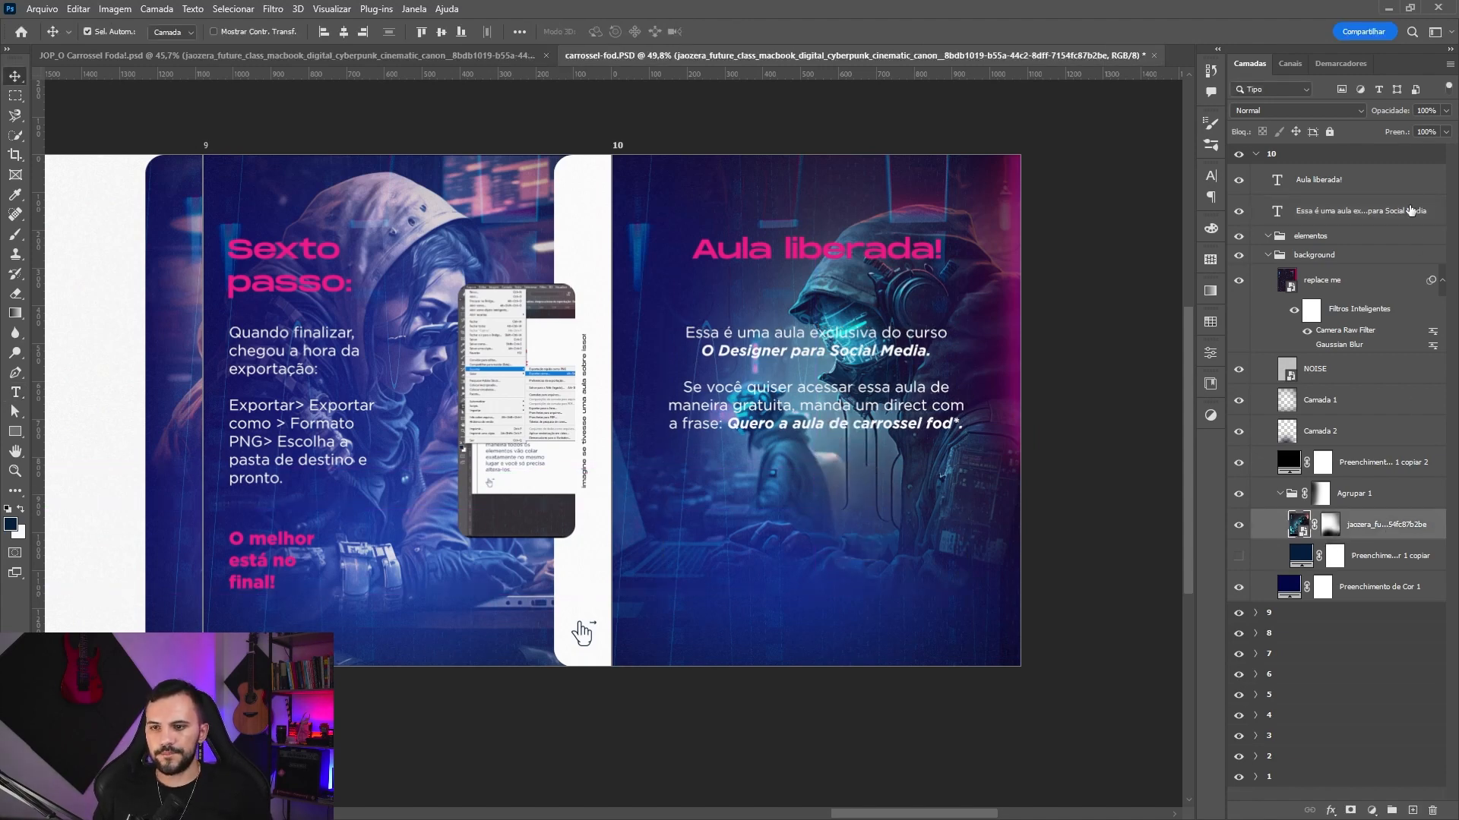
key("Return")
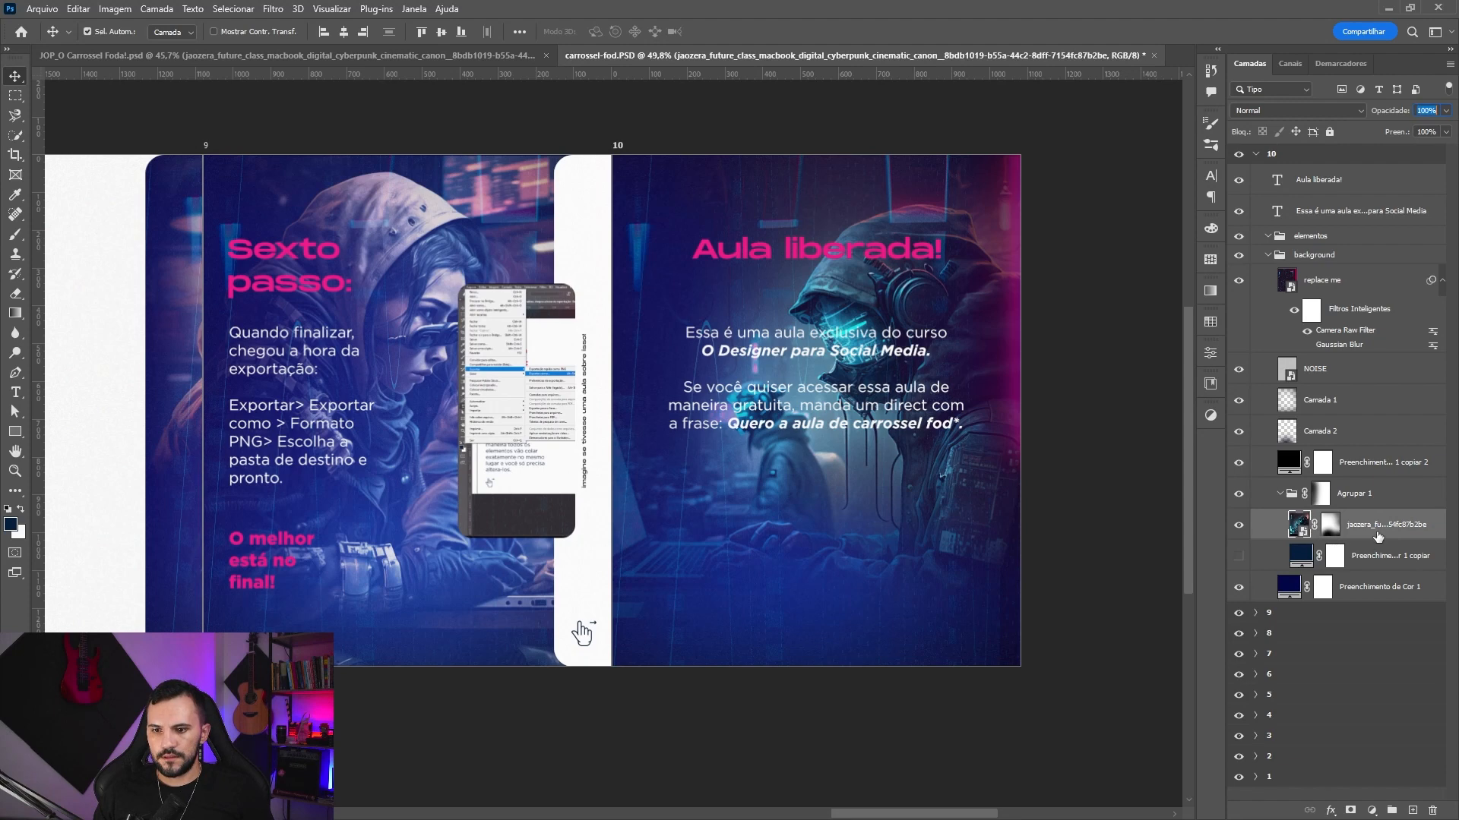
left_click(1264, 112)
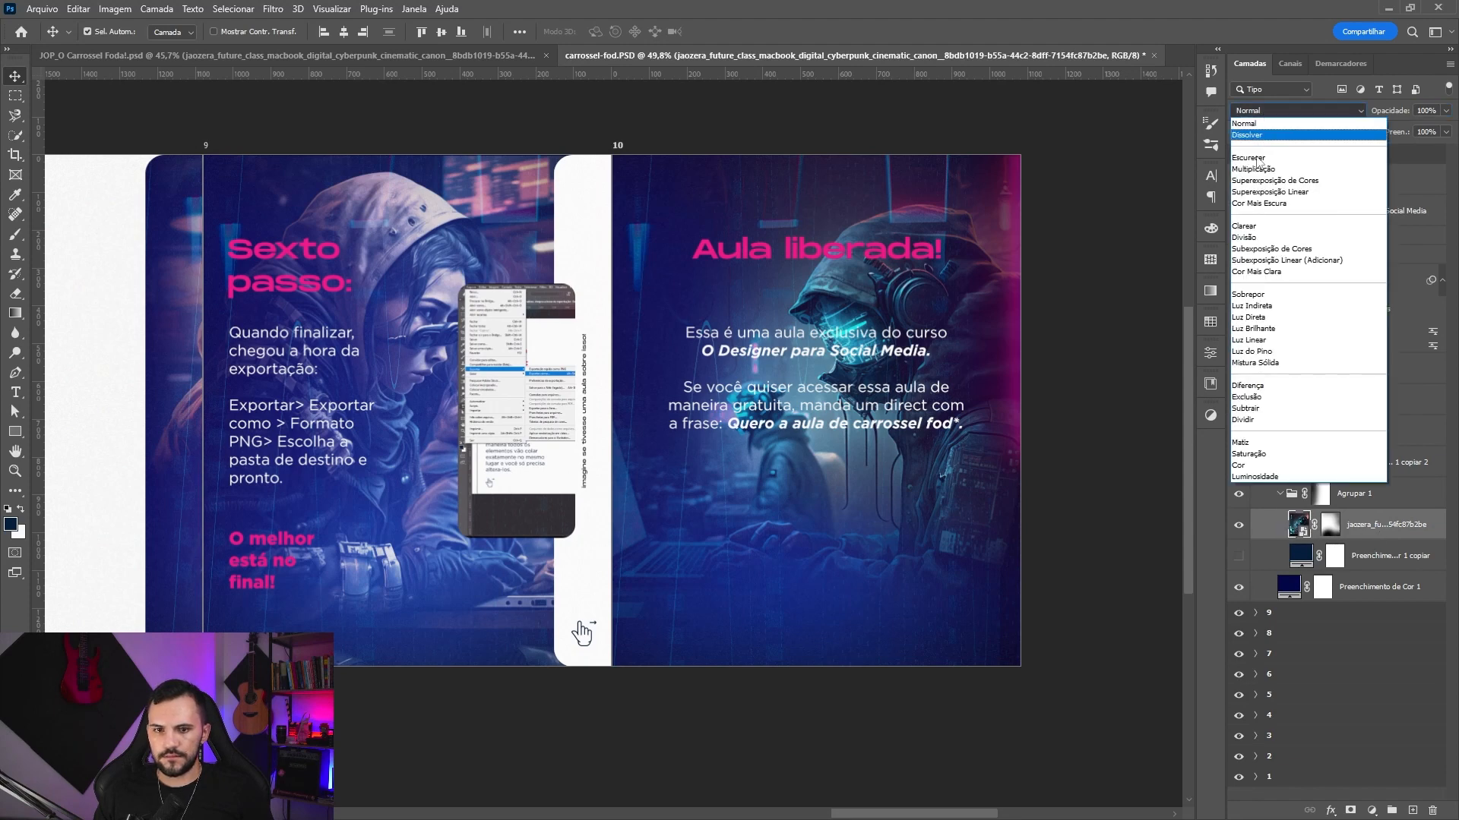
left_click(1254, 240)
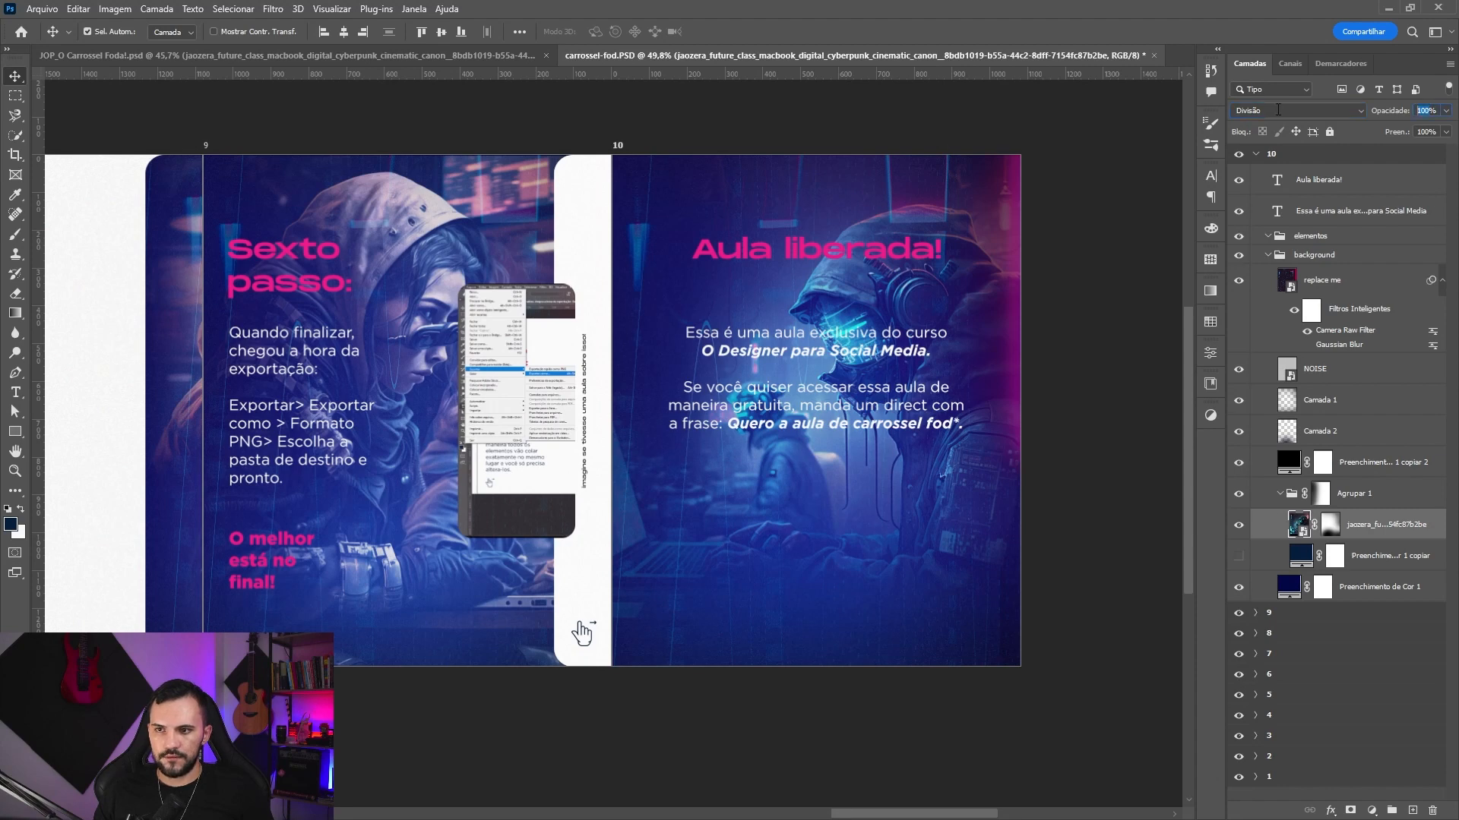
type("90")
key("Return")
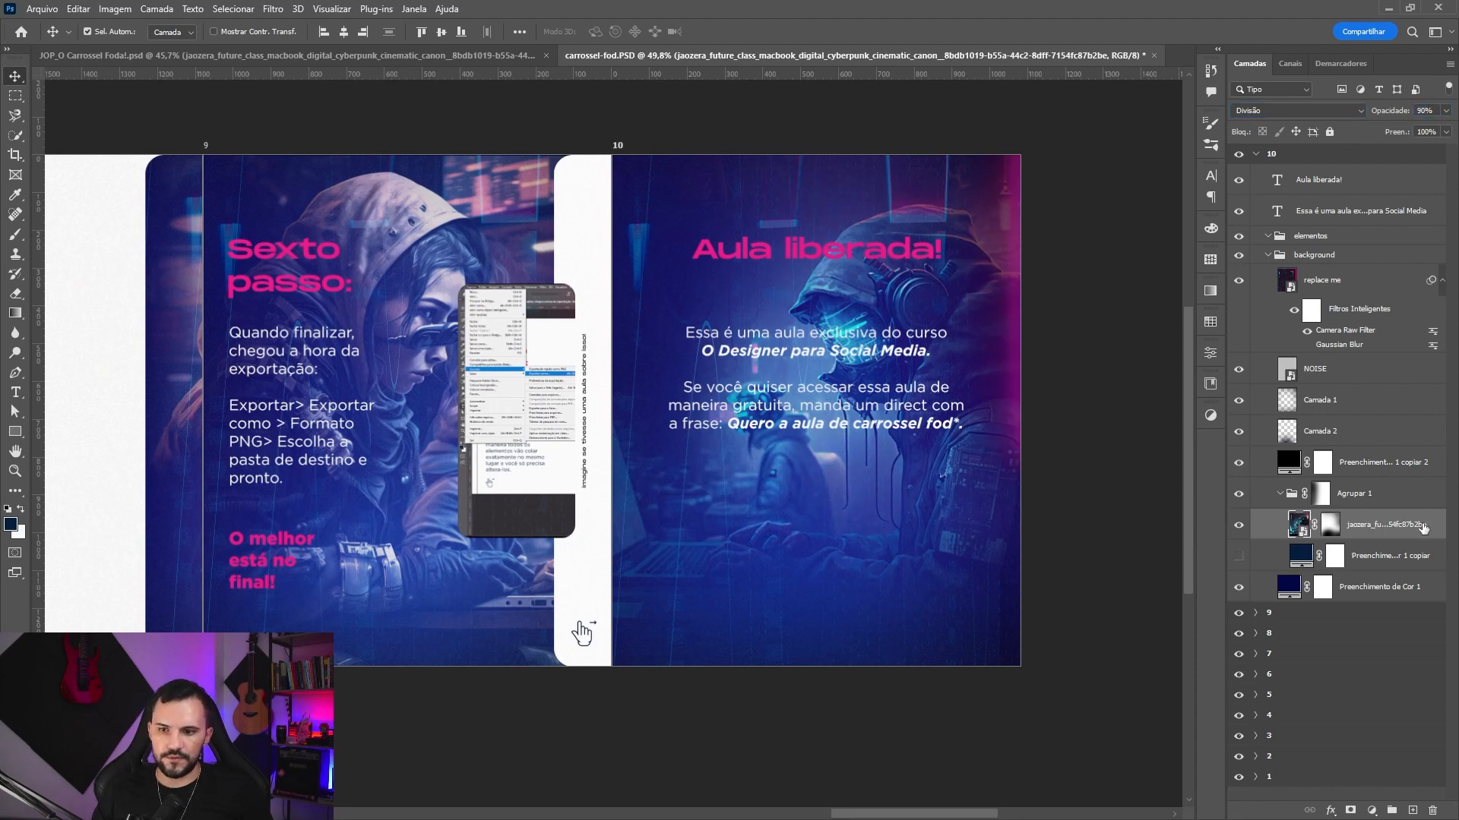
- Paint the hooded figure's layer mask with a 300 px soft black brush at 36% opacity to fade the image behind the text
left_click(1323, 524)
key("b")
key("bracketleft")
key("bracketleft")
key("bracketleft")
key("bracketleft")
key("bracketleft")
key("bracketleft")
key("bracketleft")
key("bracketleft")
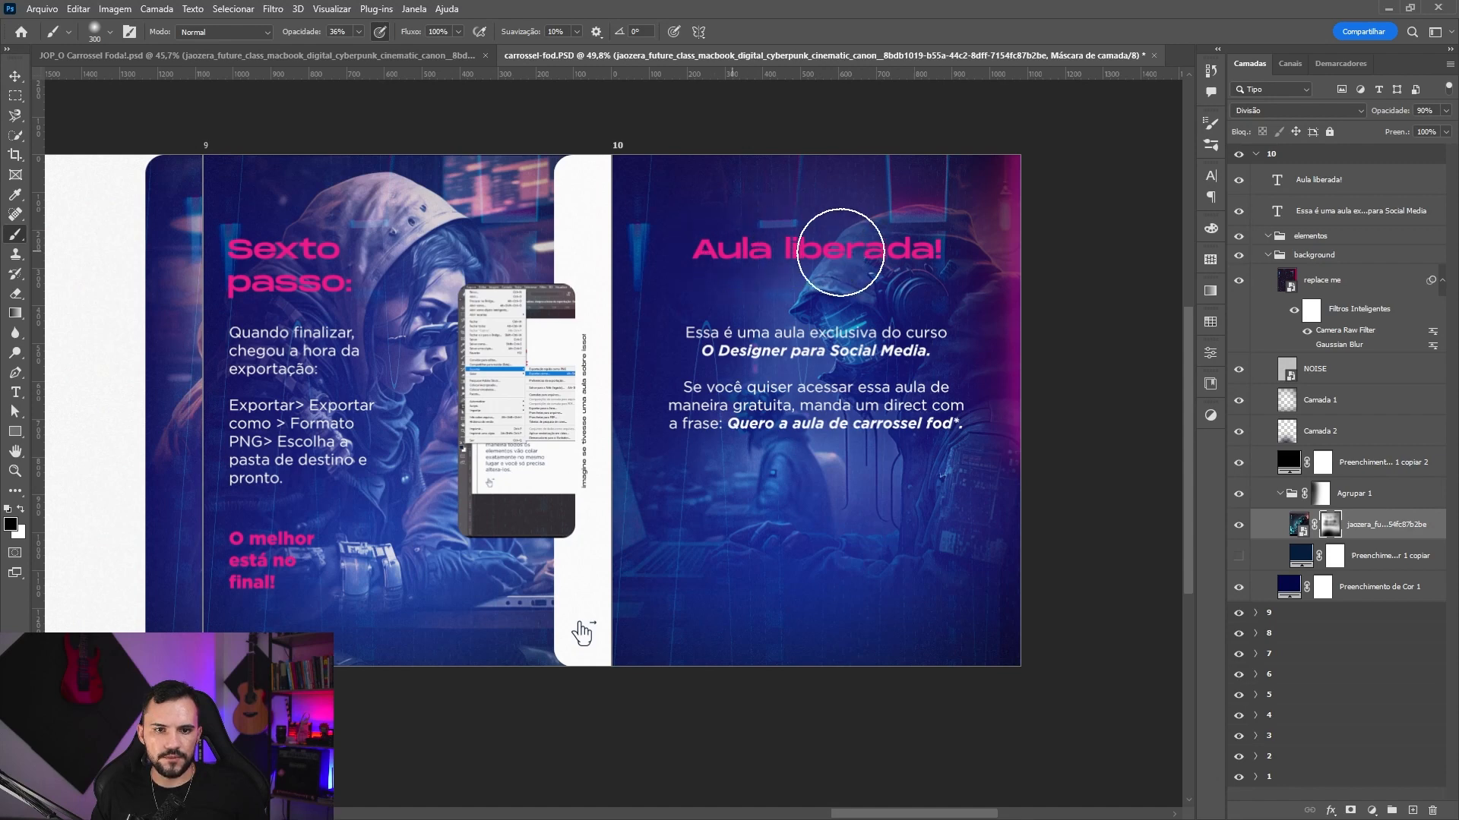
key("v")
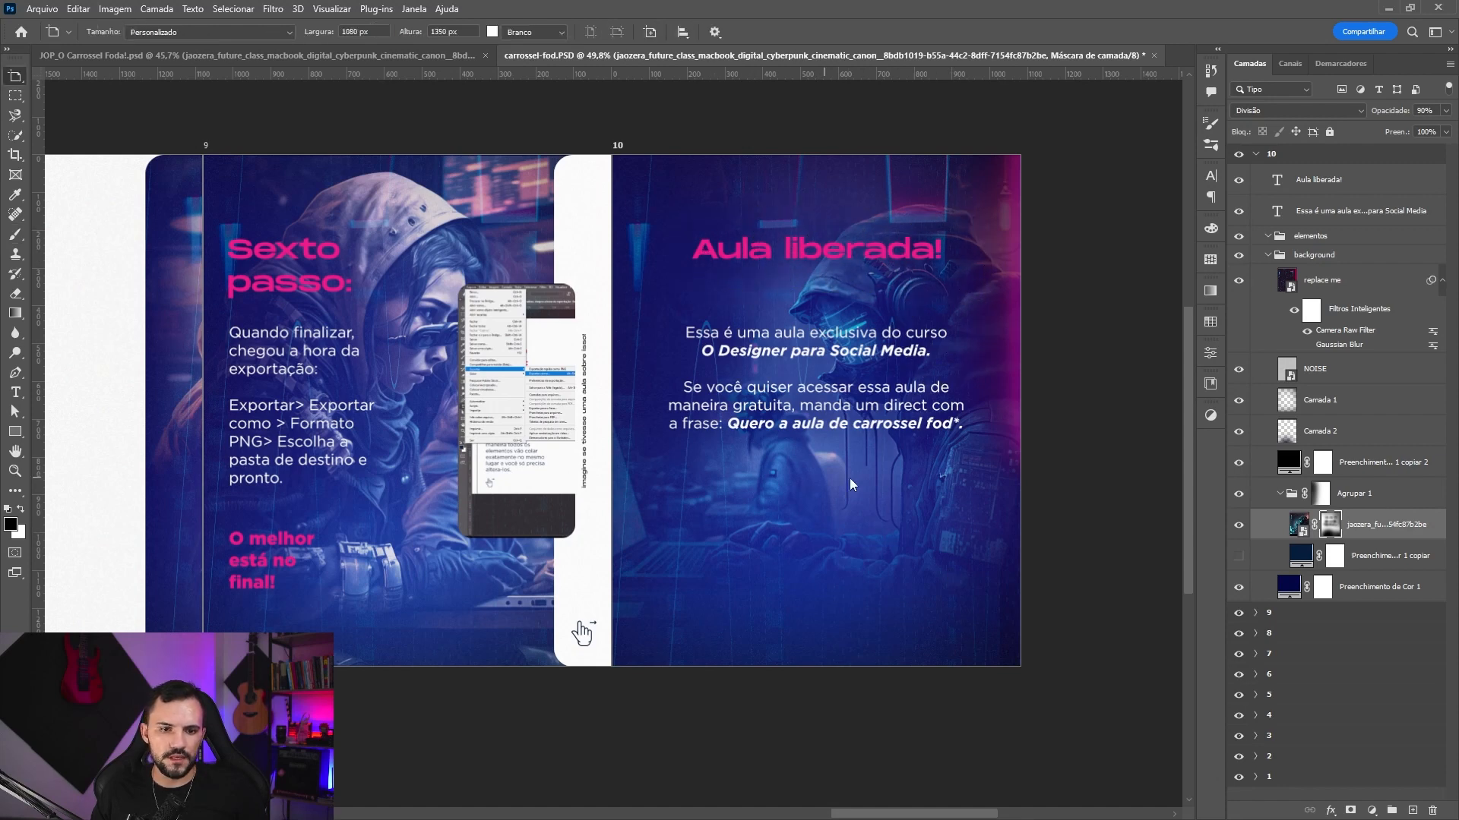
- Find the "logo" layer on artboard 1 and copy it
scroll(867, 523, "down", 5)
left_click_drag(504, 517, 973, 493)
left_click_drag(741, 495, 969, 485)
left_click_drag(365, 471, 973, 484)
left_click_drag(686, 481, 1063, 458)
scroll(743, 551, "up", 10)
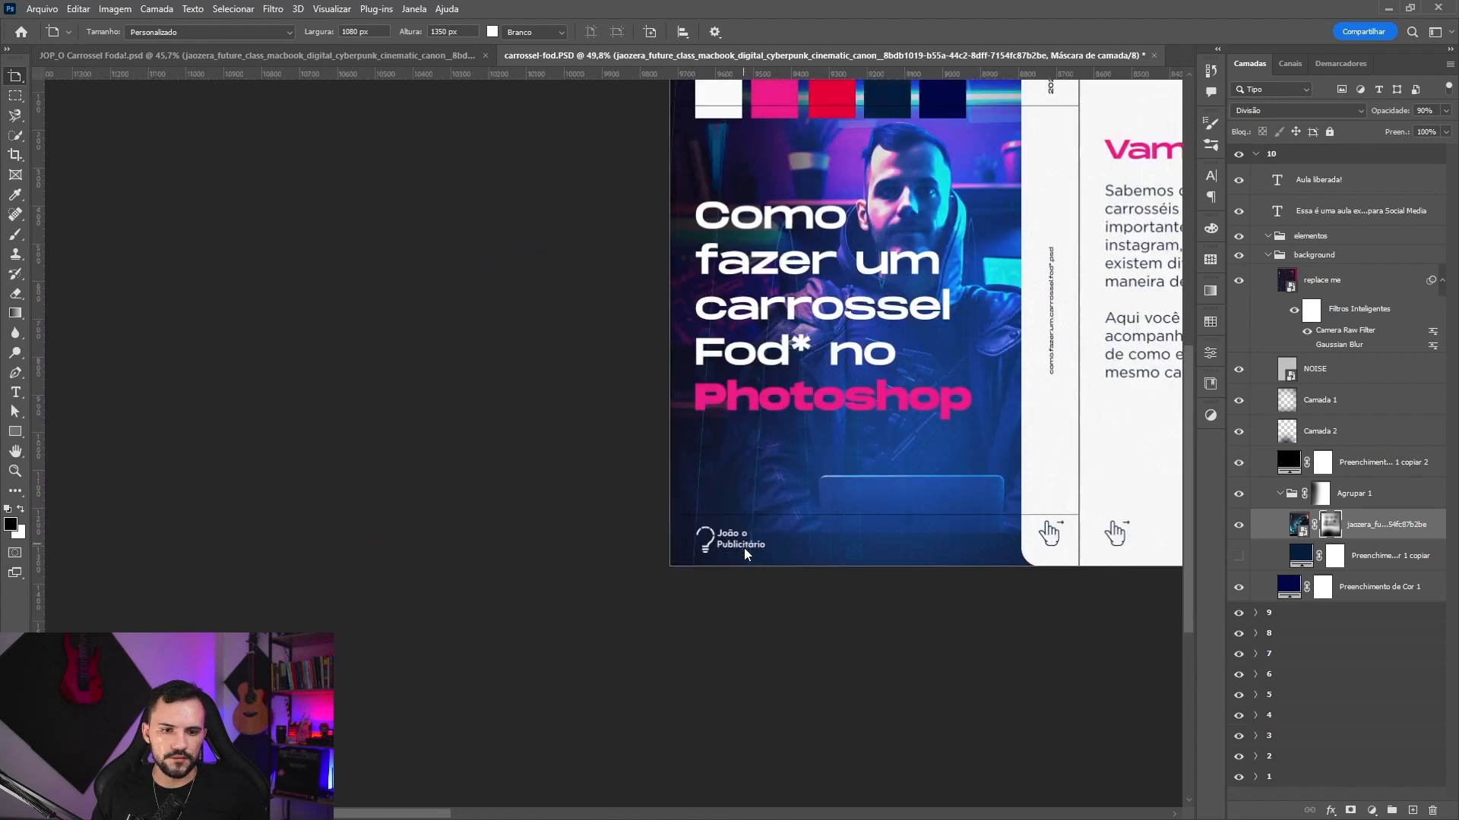
left_click(735, 550, "ctrl")
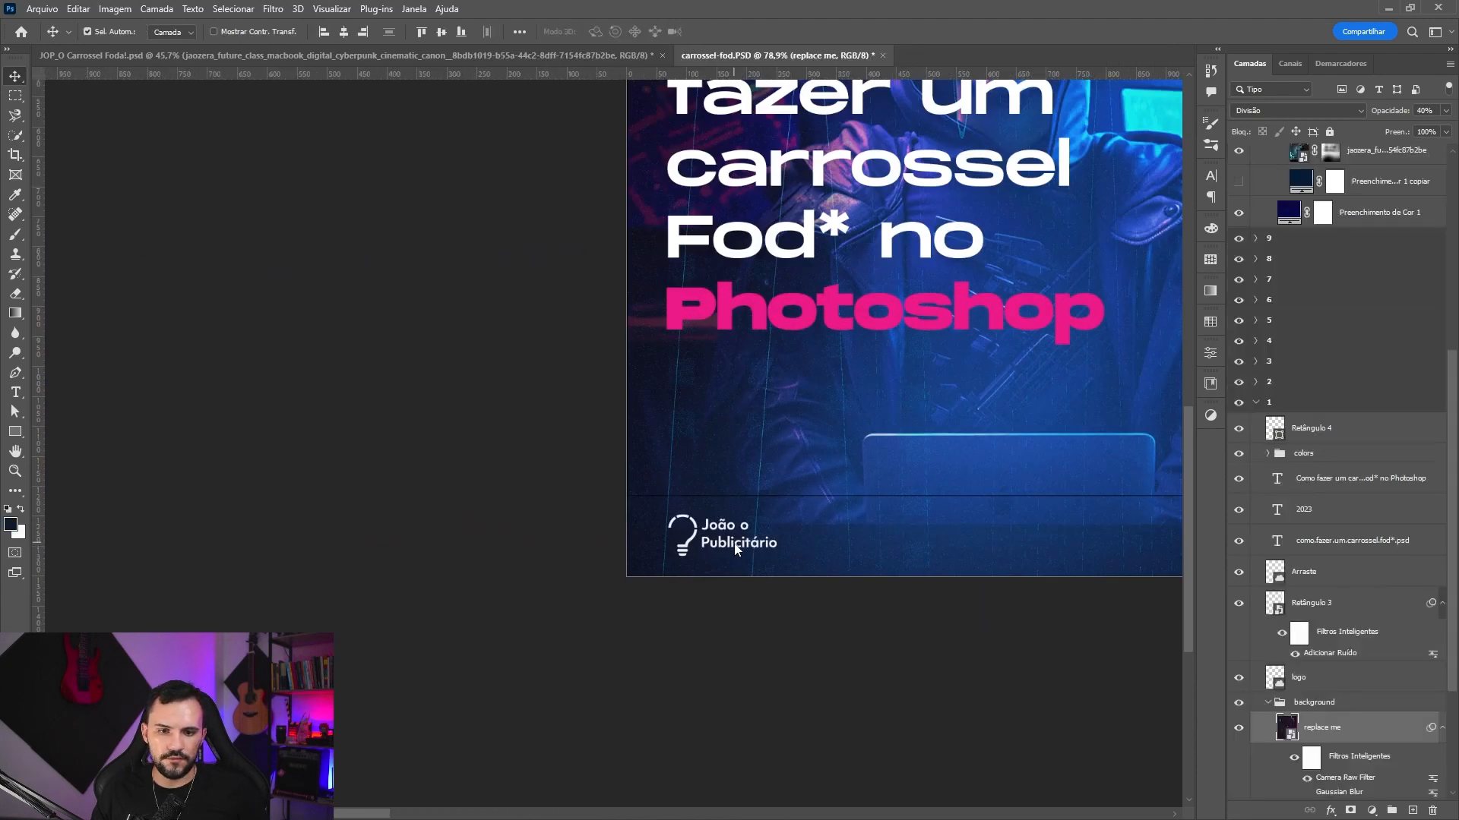
left_click(1308, 682)
left_click(1239, 679)
left_click(1239, 678)
scroll(782, 517, "down", 10)
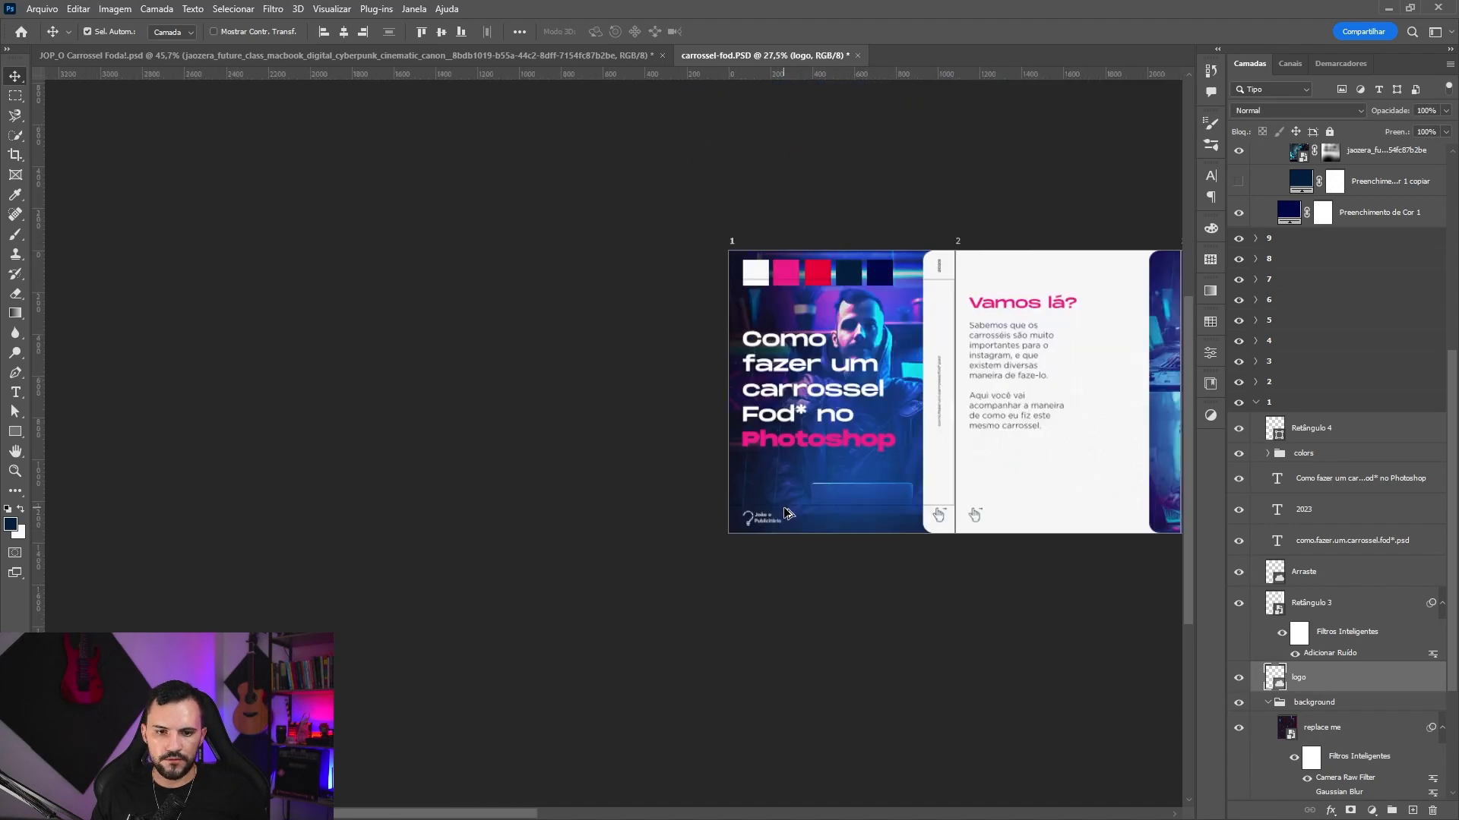
- Paste the logo in place near the lower edge of artboard 10 and center it horizontally
left_click_drag(991, 490, 532, 452)
left_click_drag(950, 475, 511, 459)
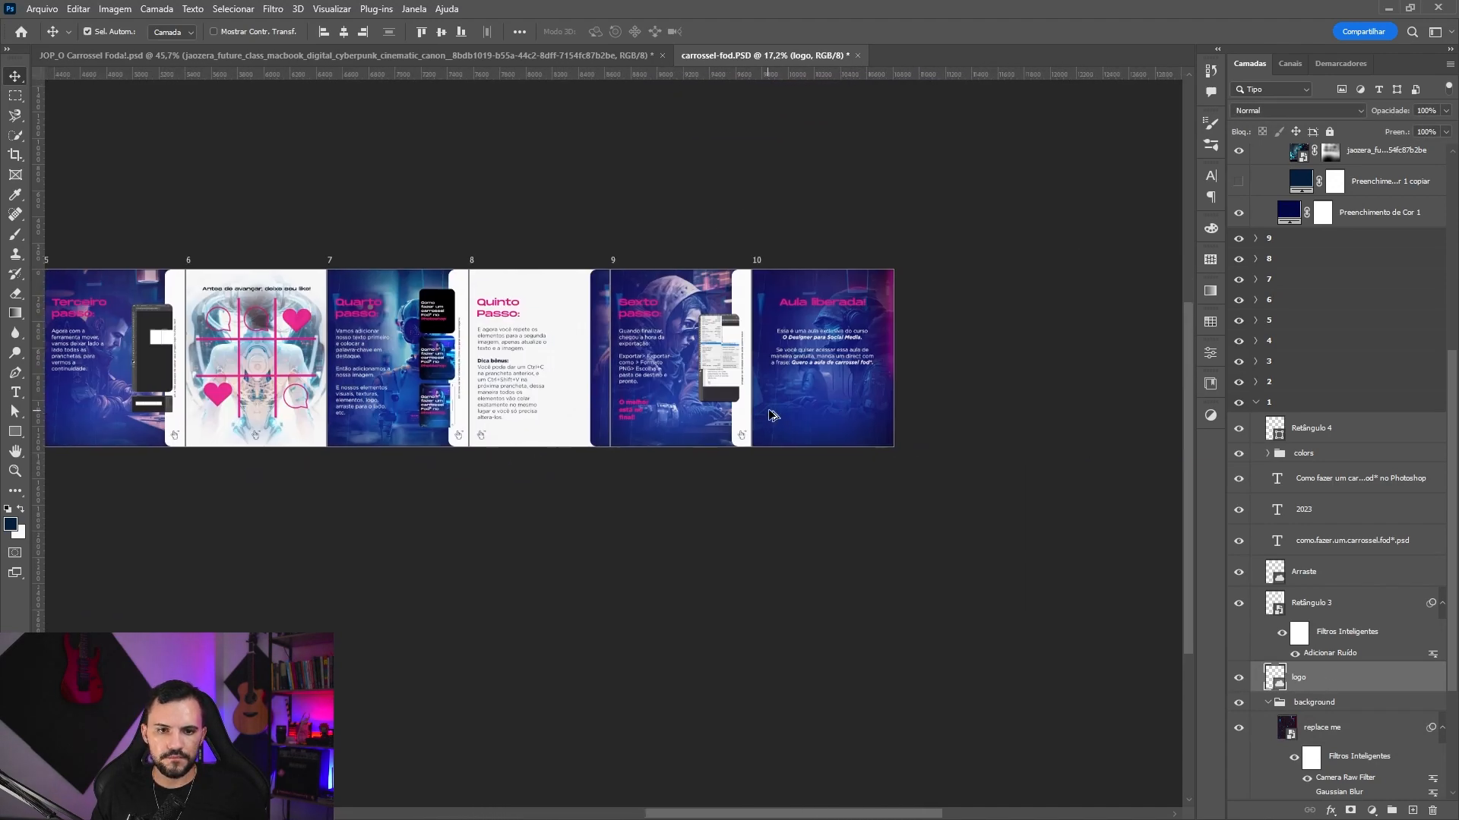
scroll(771, 410, "up", 3)
left_click_drag(846, 386, 806, 432)
left_click(825, 464)
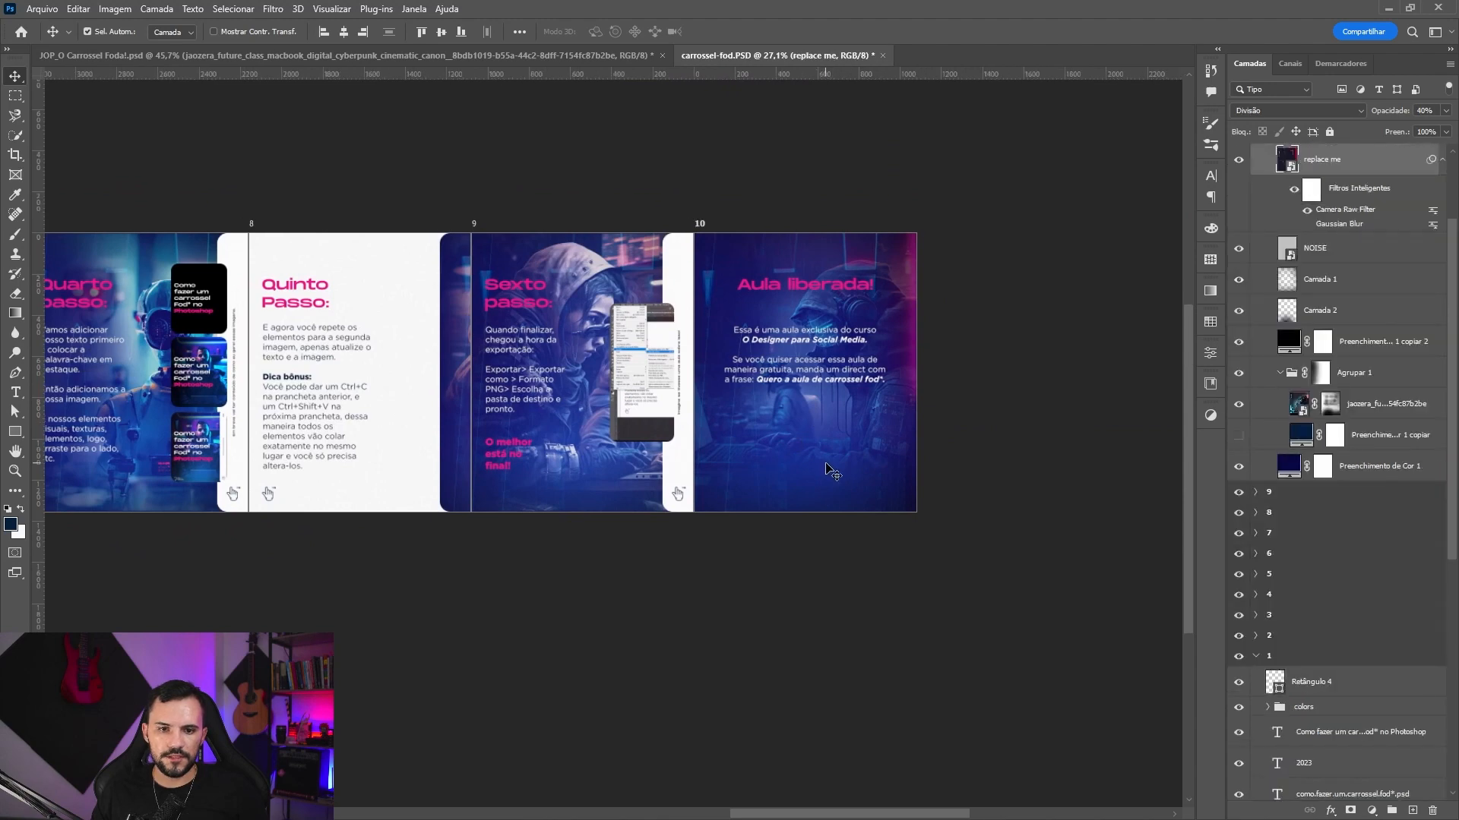
key("ctrl+shift+v")
left_click(343, 33)
scroll(840, 410, "up", 3)
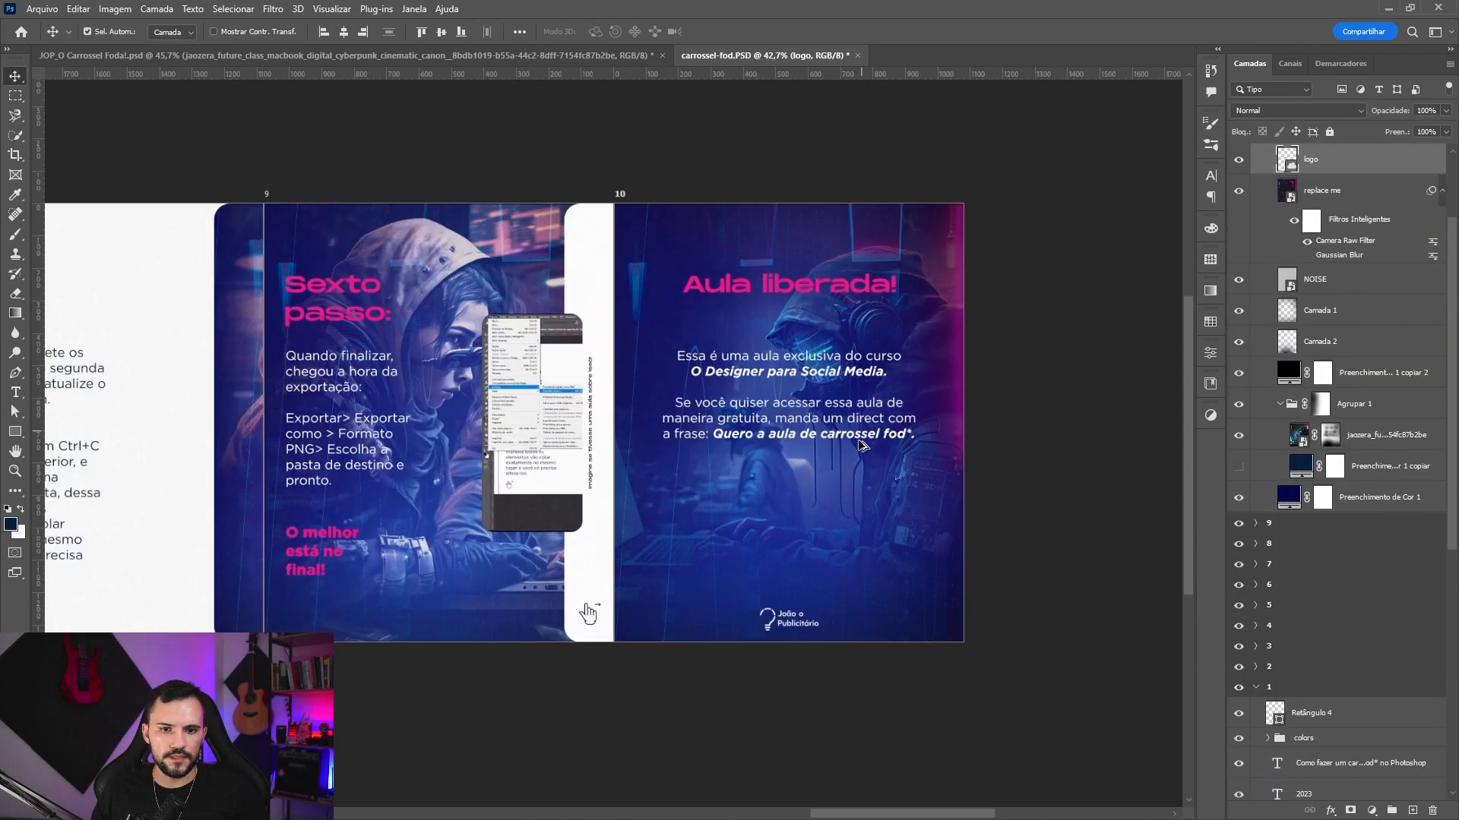
scroll(862, 444, "up", 2)
- Create a black-filled rectangle of 1920 × 1080 px on artboard 10
key("u")
left_click(644, 452)
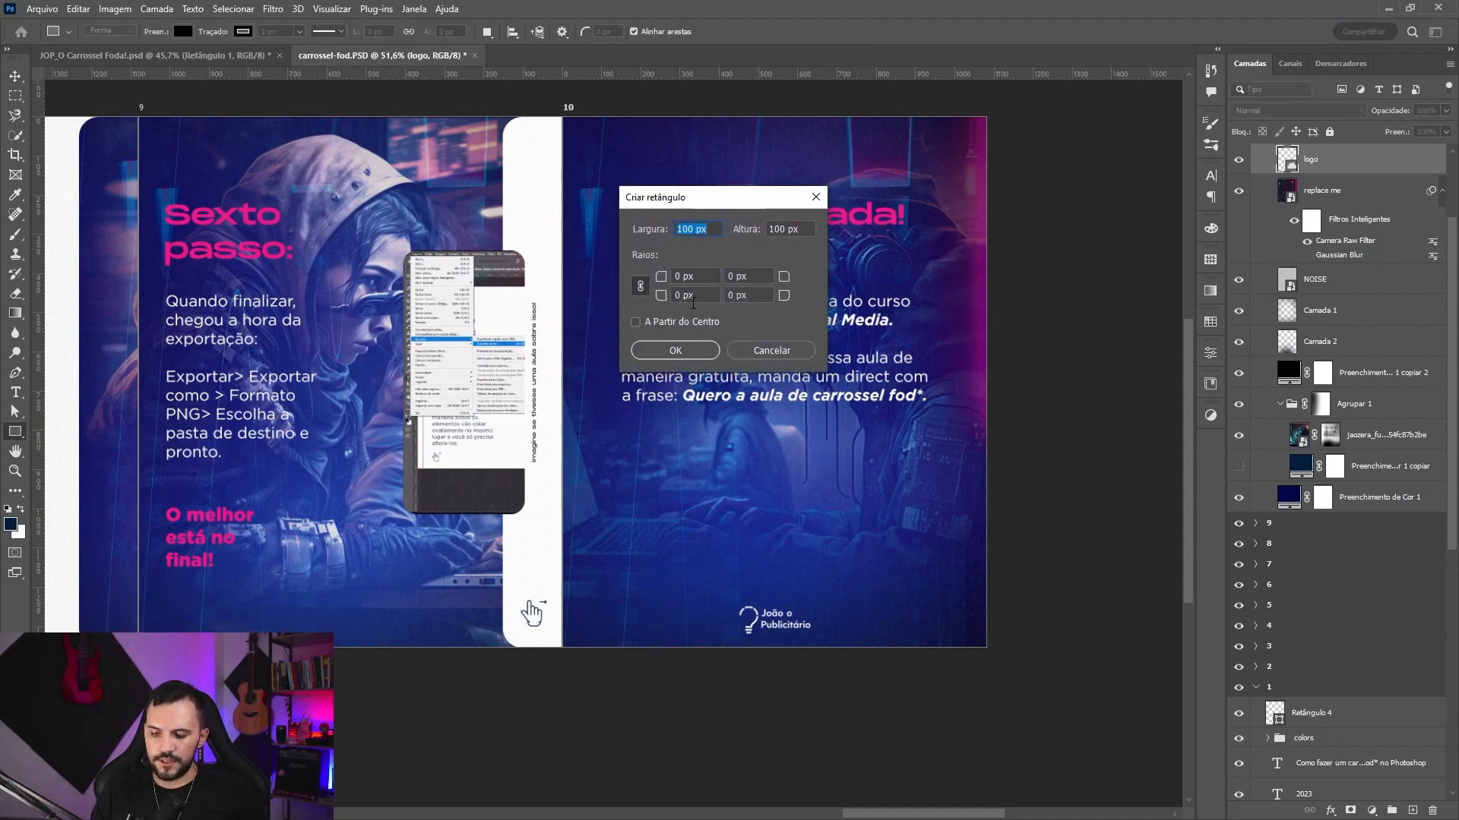
type("108")
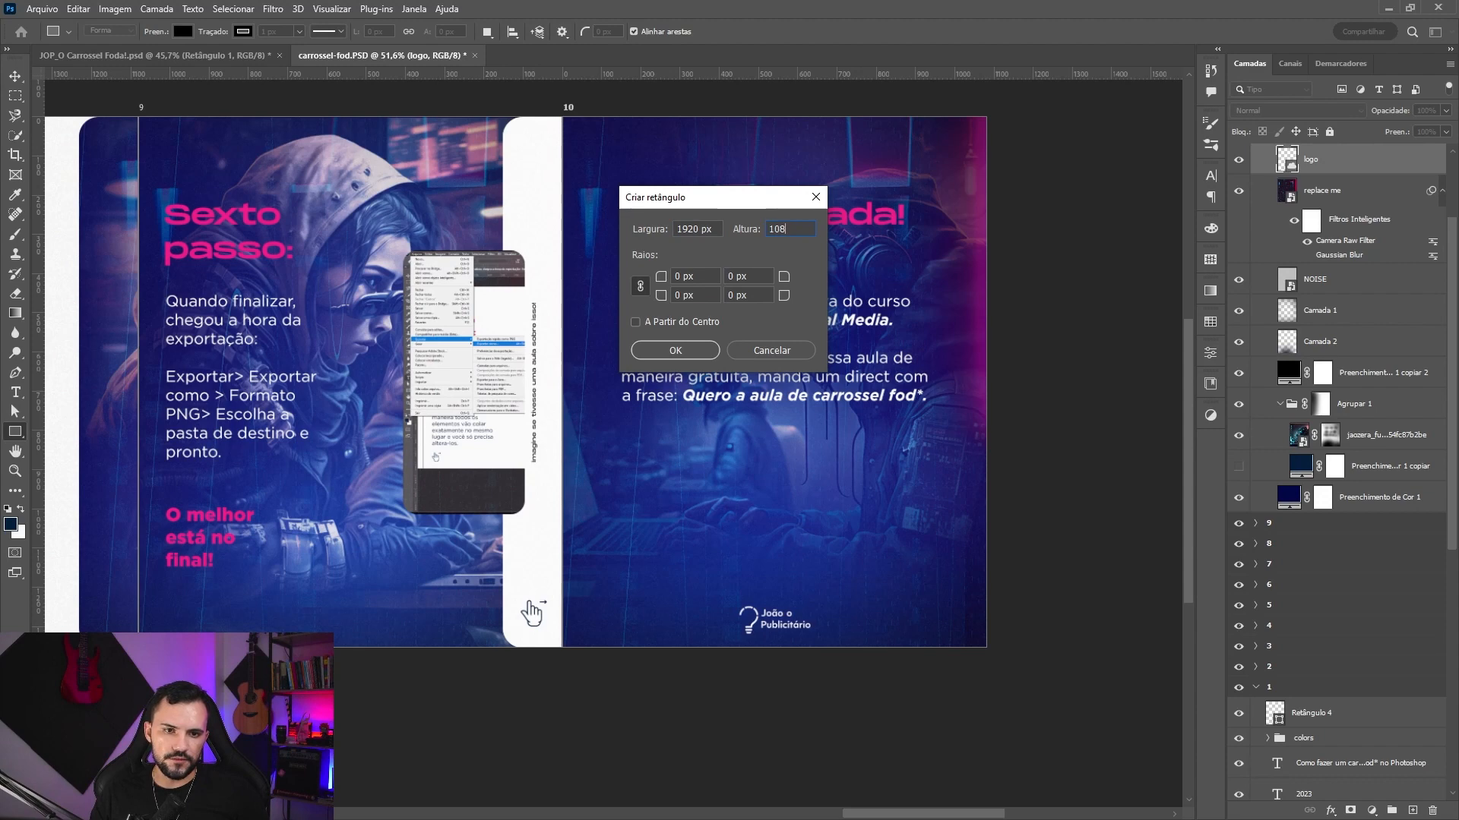
key("Return")
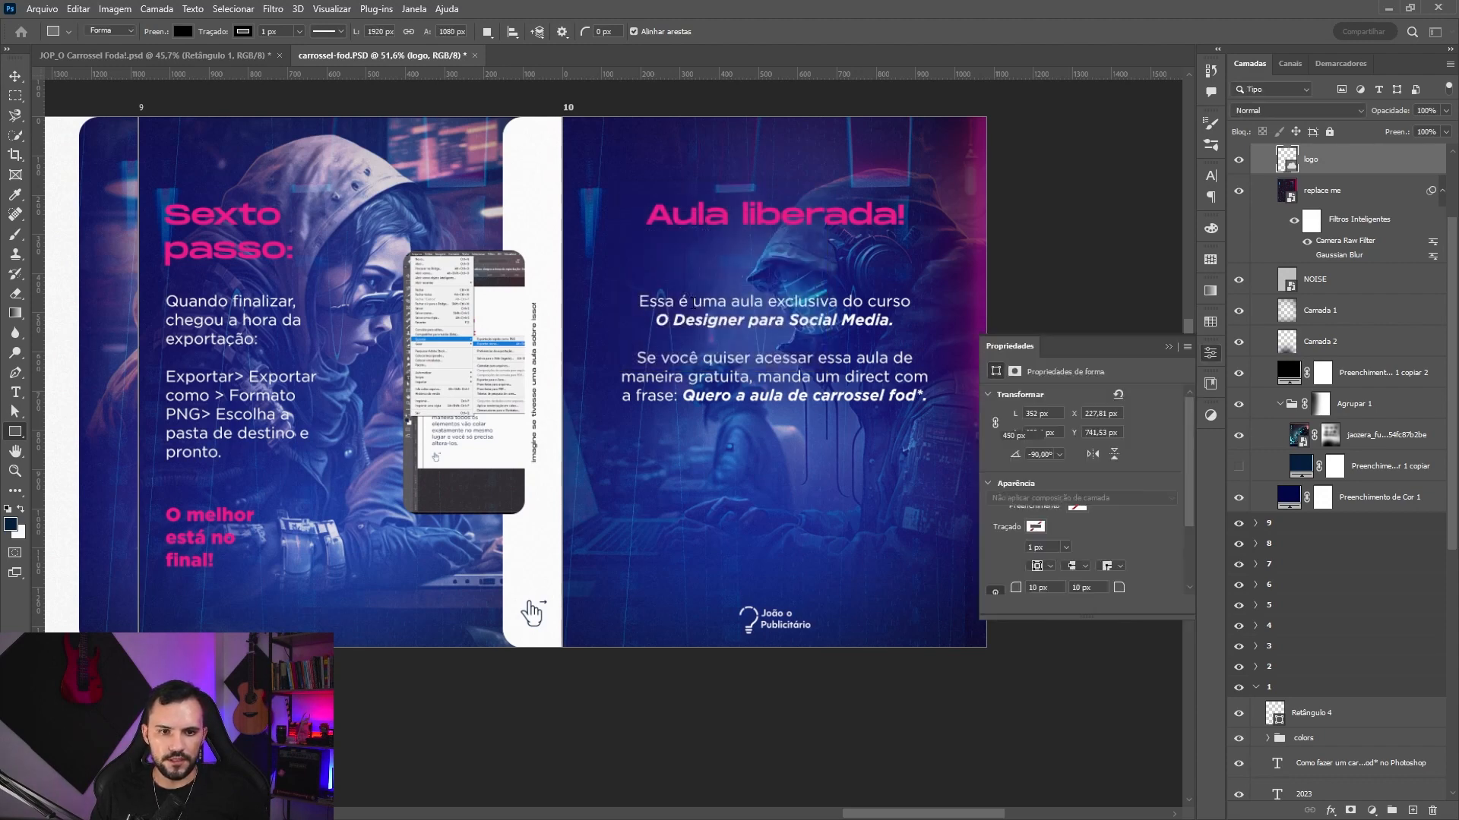
- Set the new rectangle's stroke to the carousel's recently used pink
left_click(1035, 527)
left_click(1010, 556)
left_click(1038, 532)
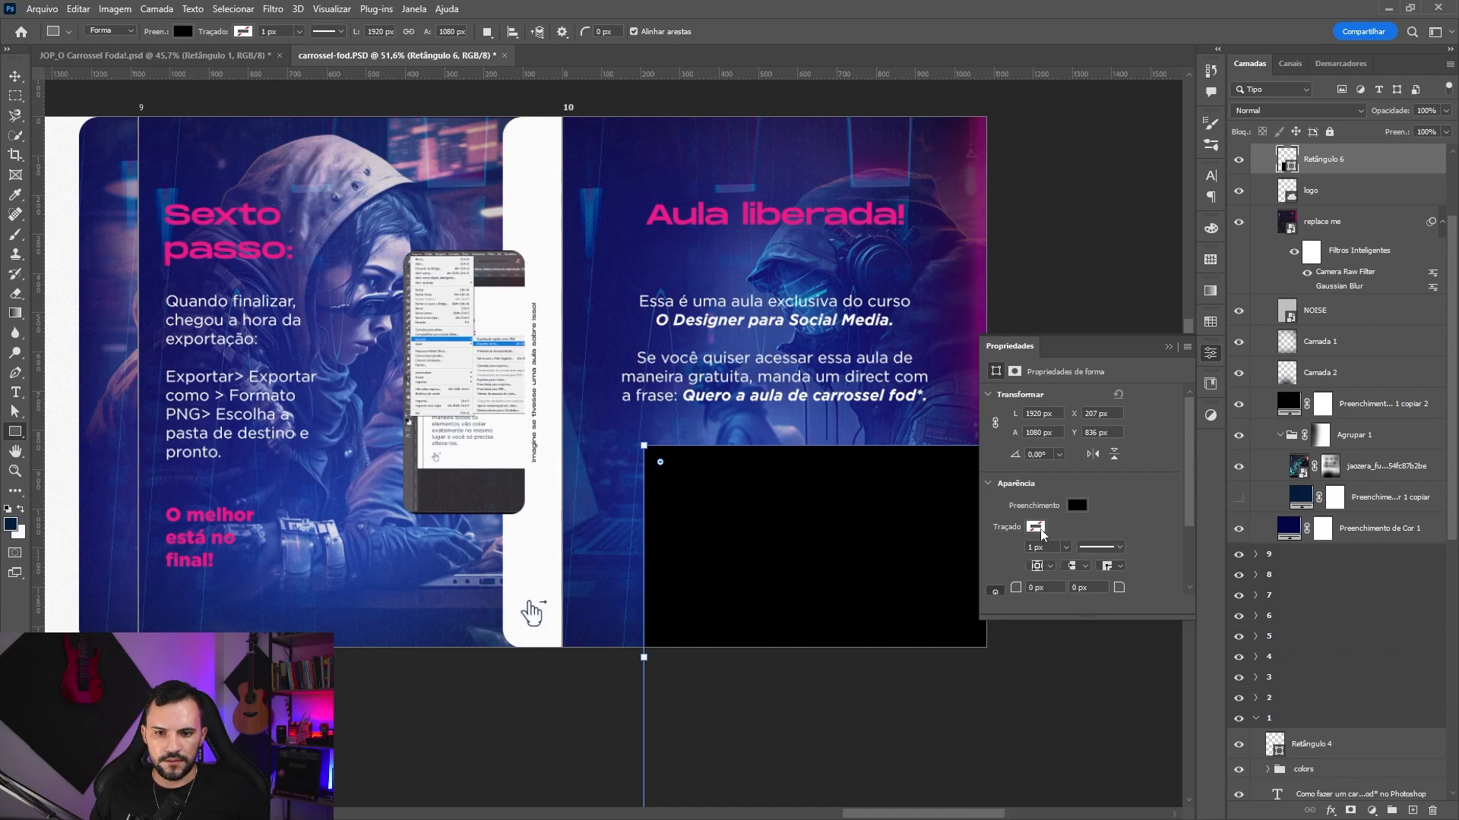
left_click(1038, 529)
left_click(999, 607)
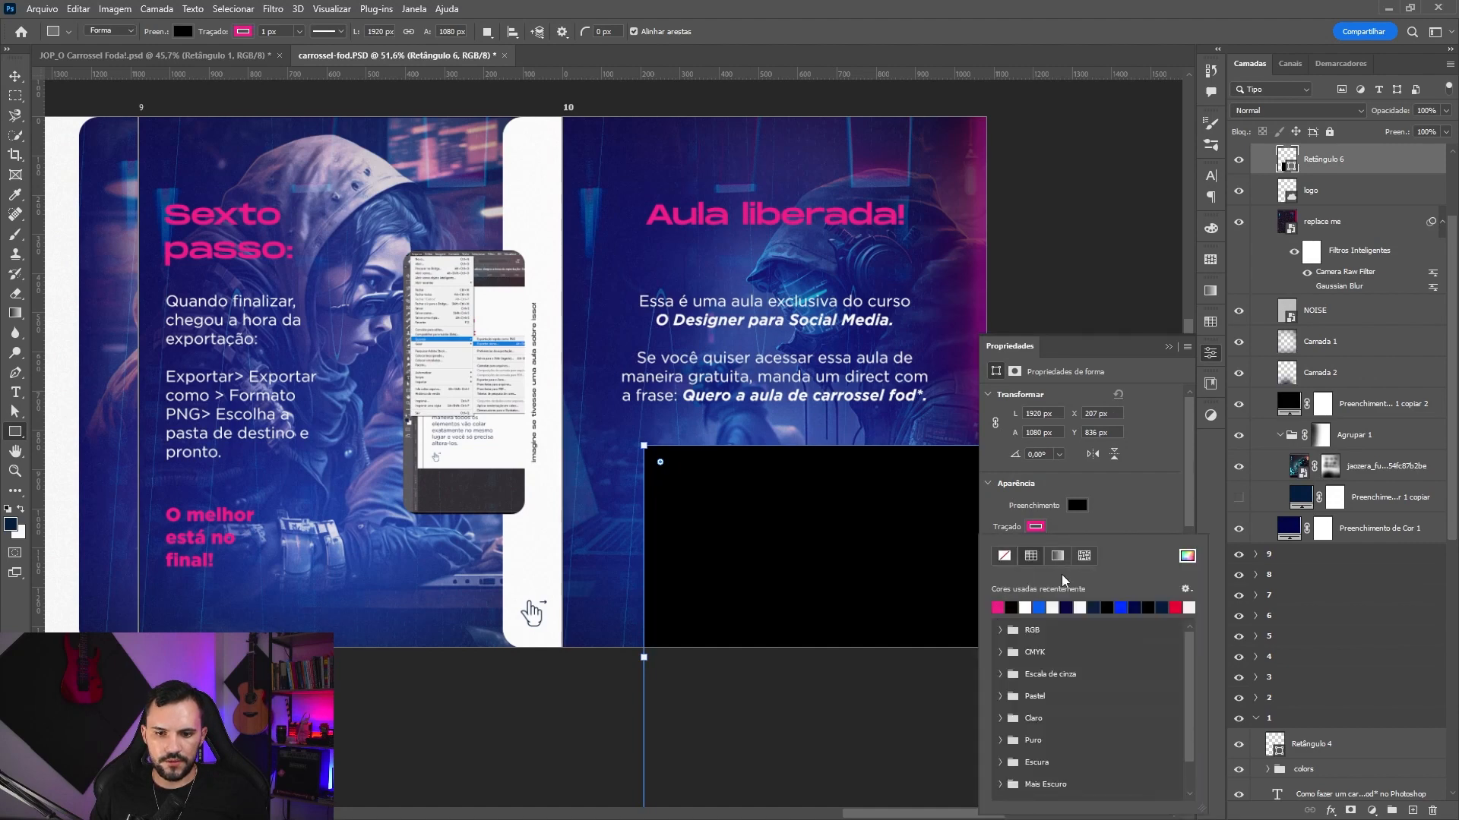
left_click(1110, 497)
left_click(1169, 346)
- Scale the black rectangle down to about 637 × 358 px and center it between artboard 10's body text and logo
key("ctrl+t")
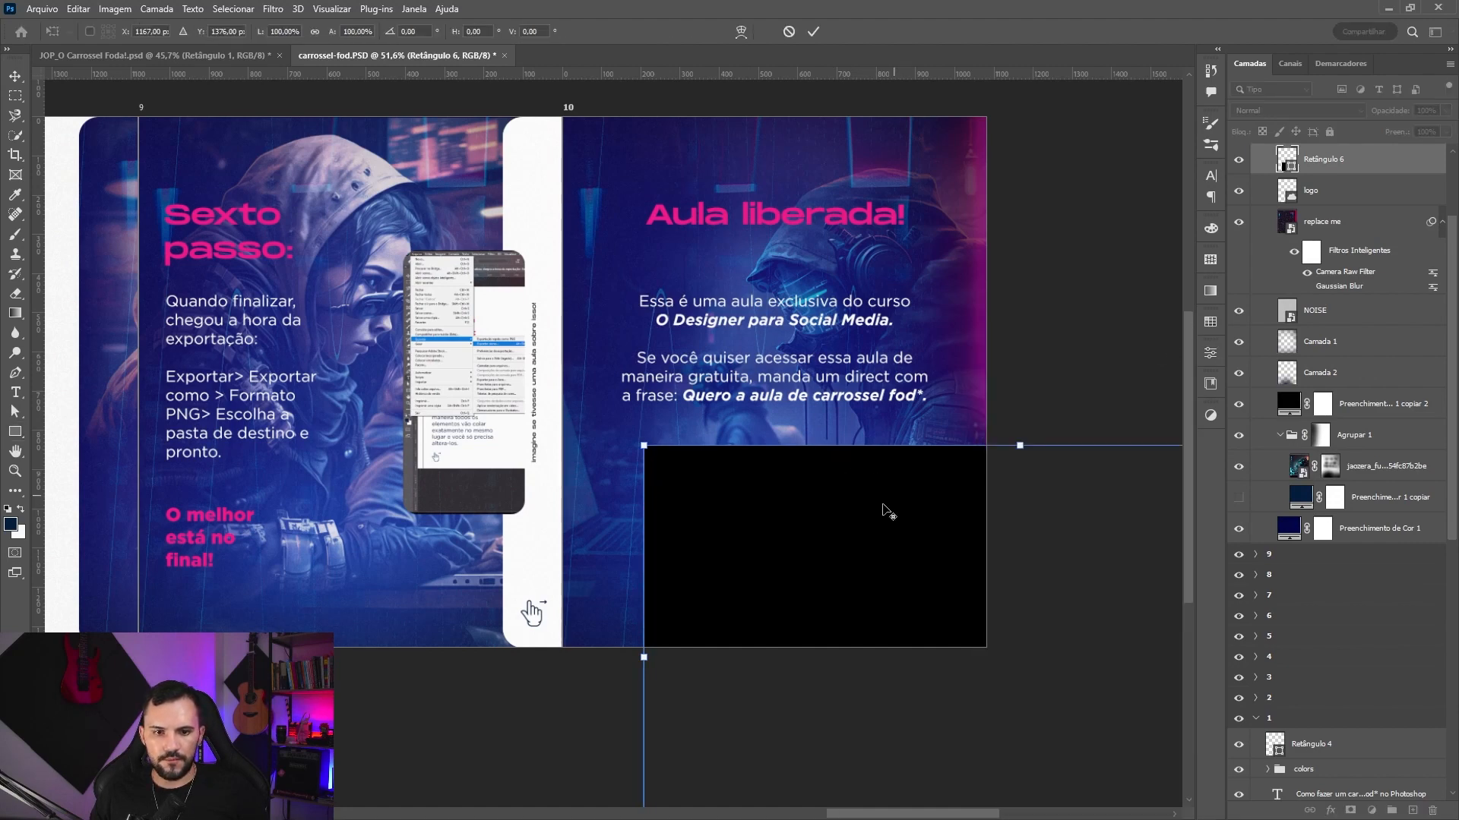
scroll(885, 503, "down", 5)
left_click_drag(1074, 560, 887, 544)
key("Return")
scroll(887, 542, "up", 2)
scroll(882, 542, "up", 2)
key("shift+v")
key("ctrl+t")
key("Return")
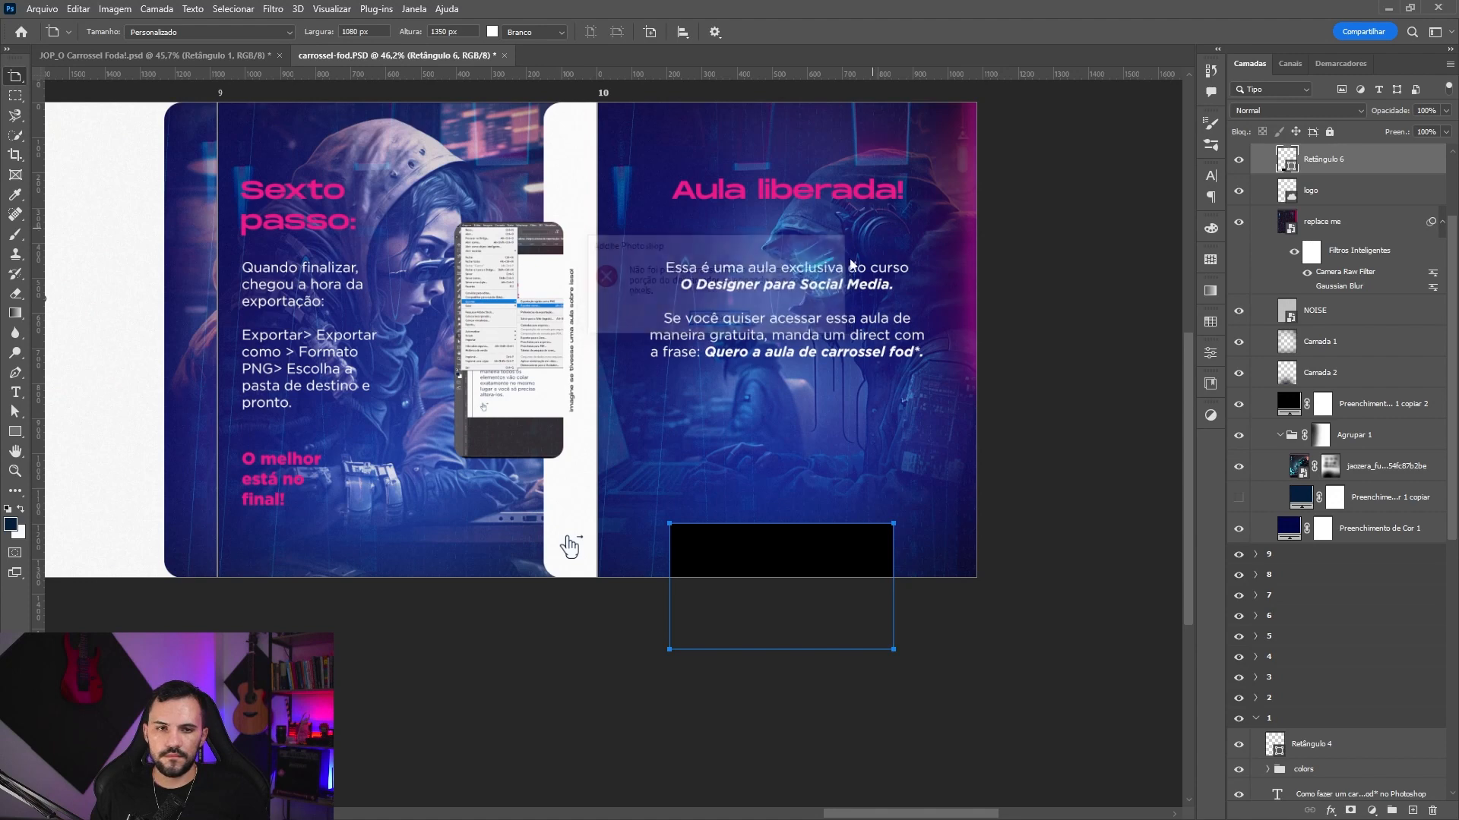
key("v")
key("ctrl+t")
left_click_drag(797, 547, 828, 403)
key("Return")
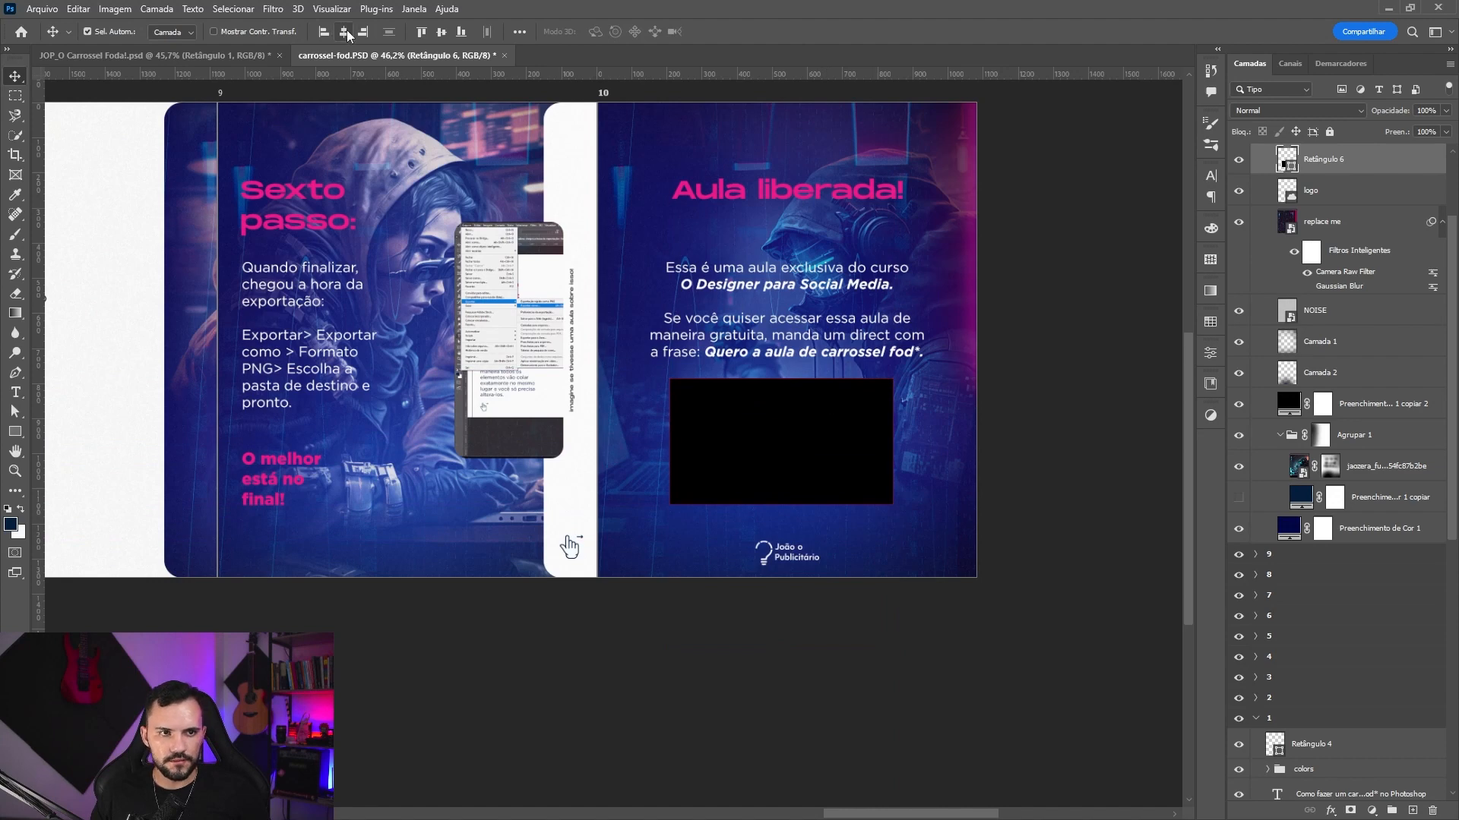
scroll(863, 458, "up", 2)
scroll(858, 486, "up", 1)
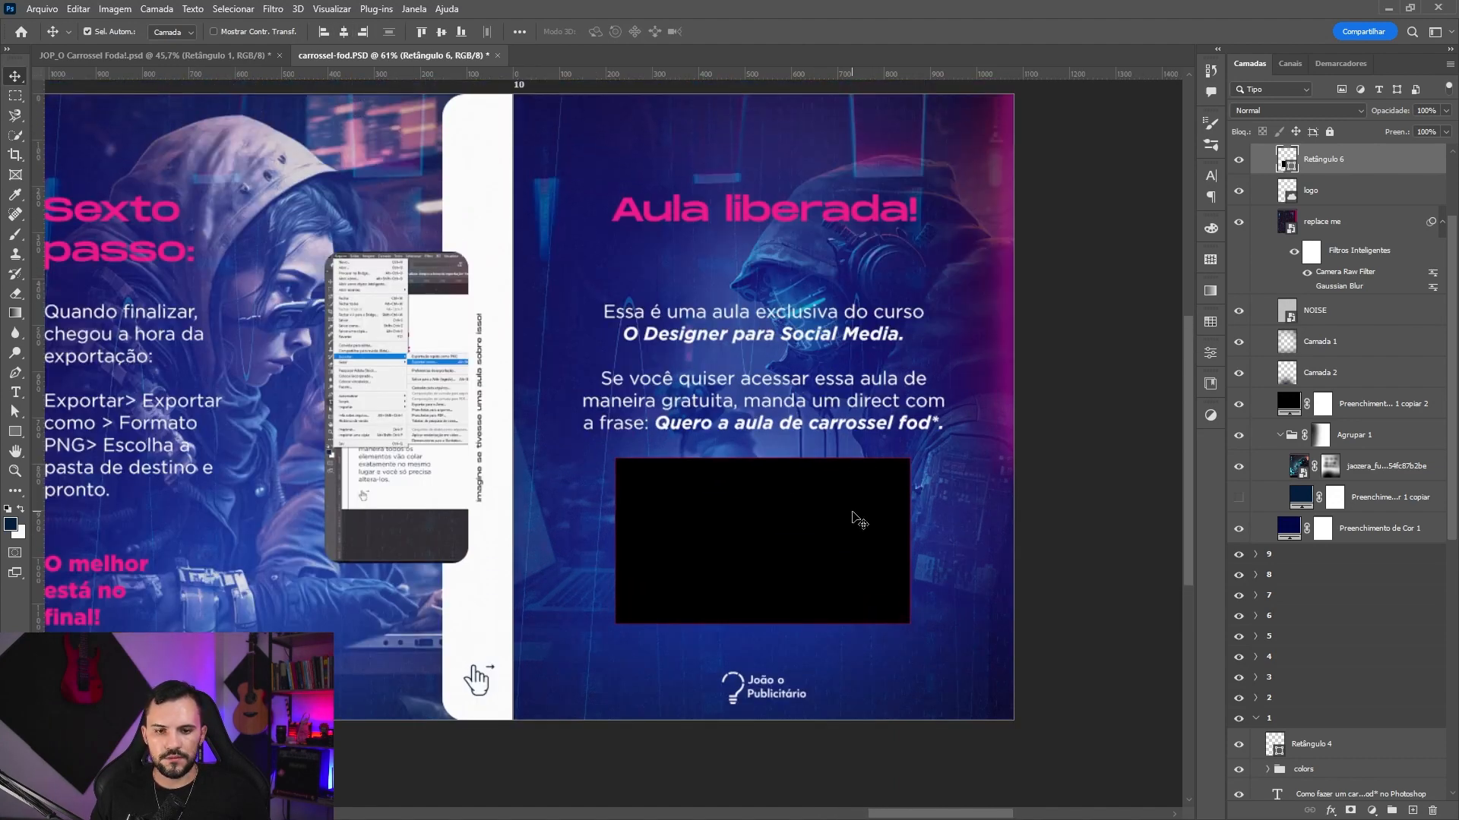
- Round the black rectangle's corners to a 20 px radius
left_click(1212, 353)
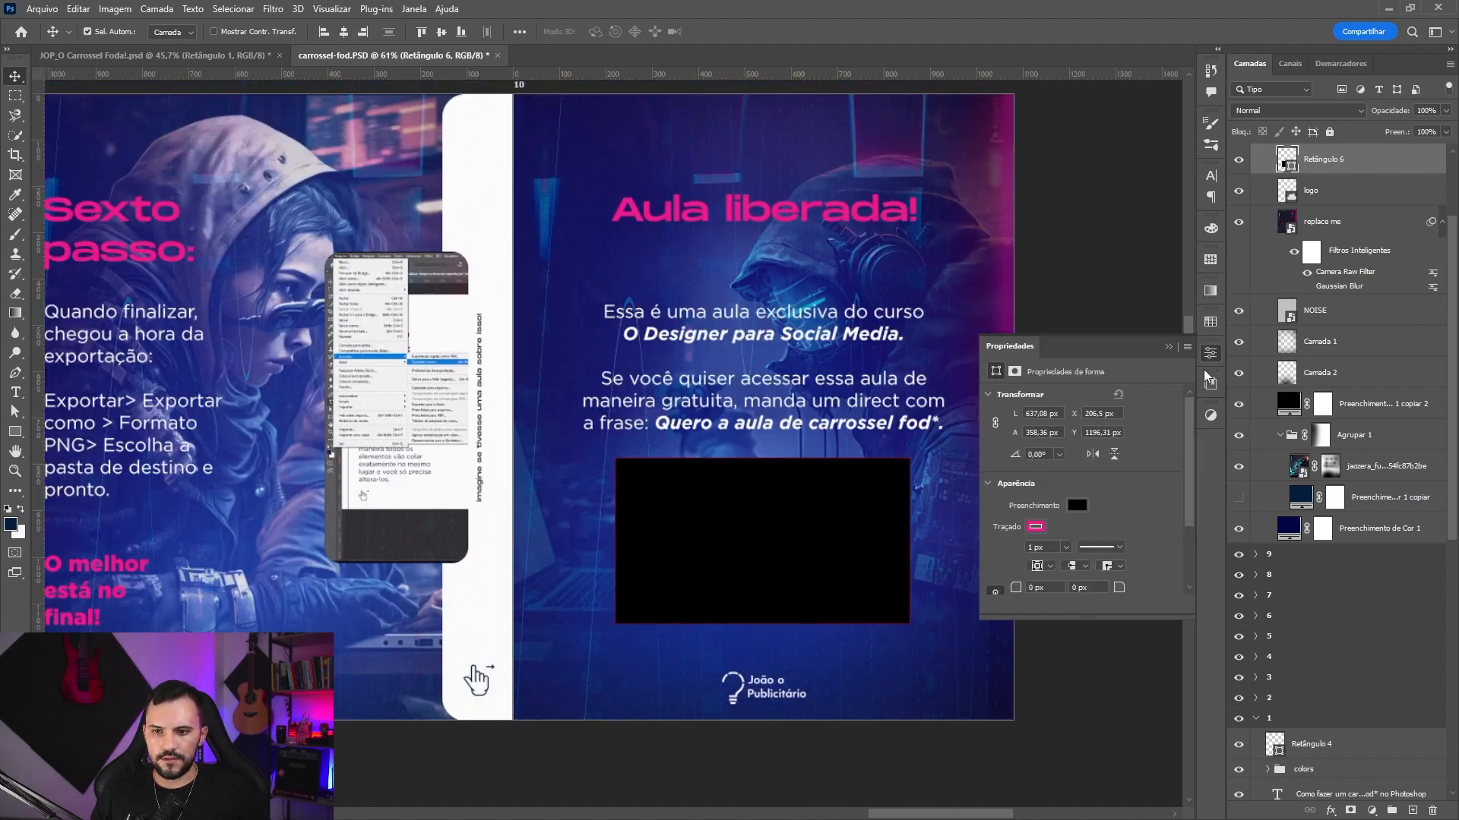
type("20")
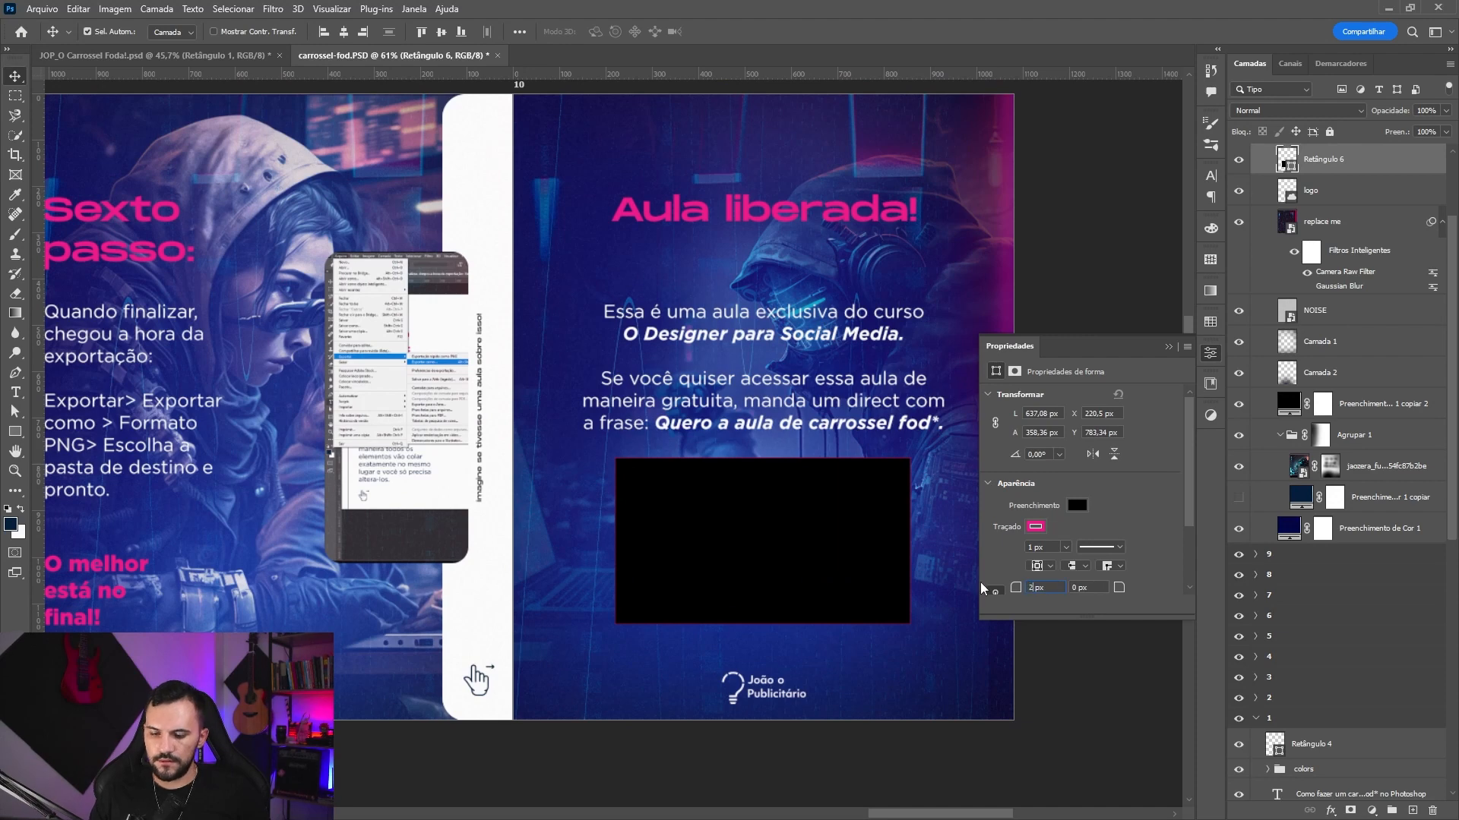
key("Return")
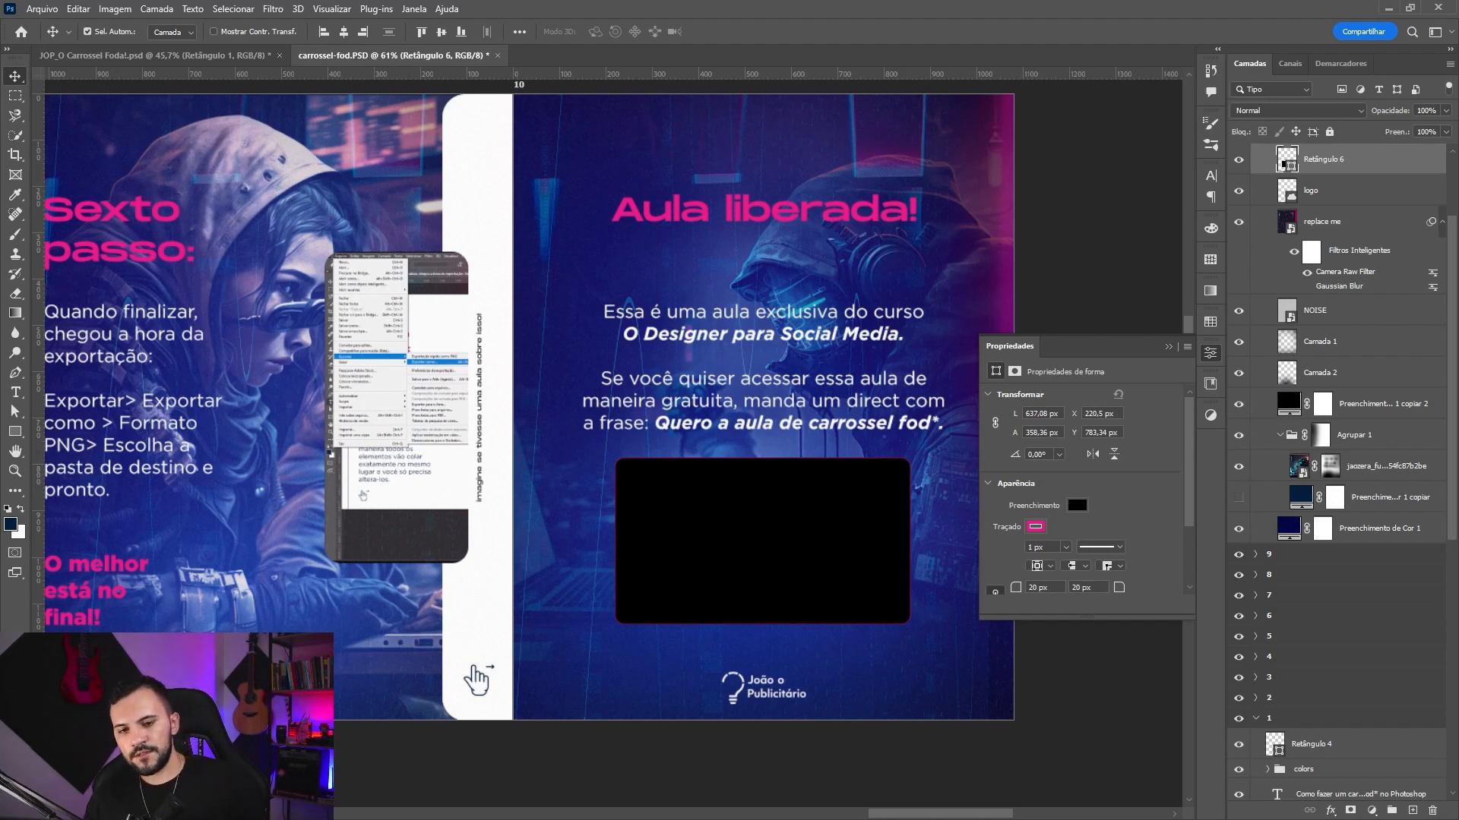
- Place the Carrossel-fod image from the links folder on artboard 10, scale it to cover the black rectangle, and clip it to that rectangle
key("alt+Tab")
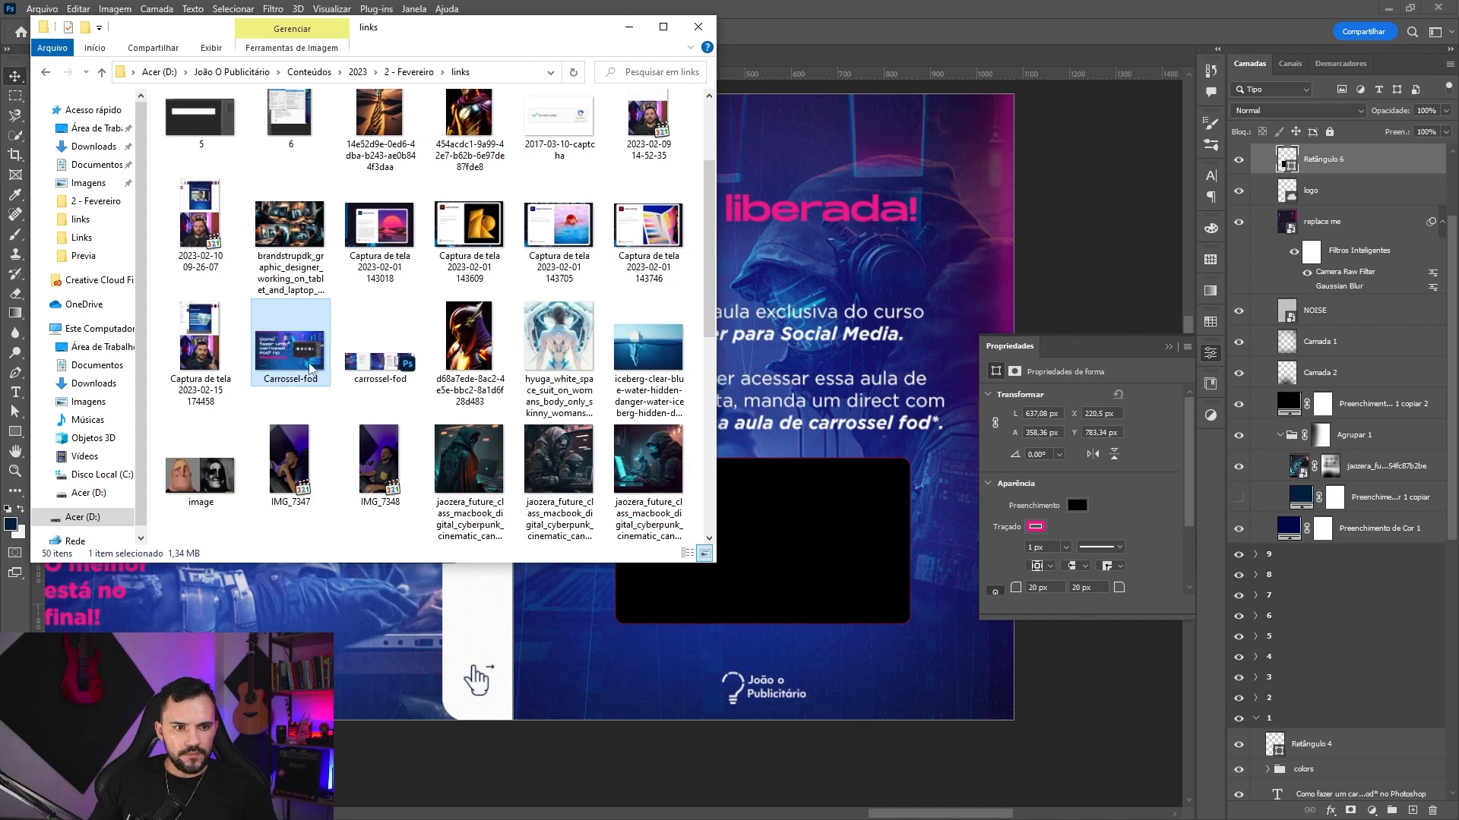
left_click_drag(311, 370, 824, 520)
left_click(1168, 348)
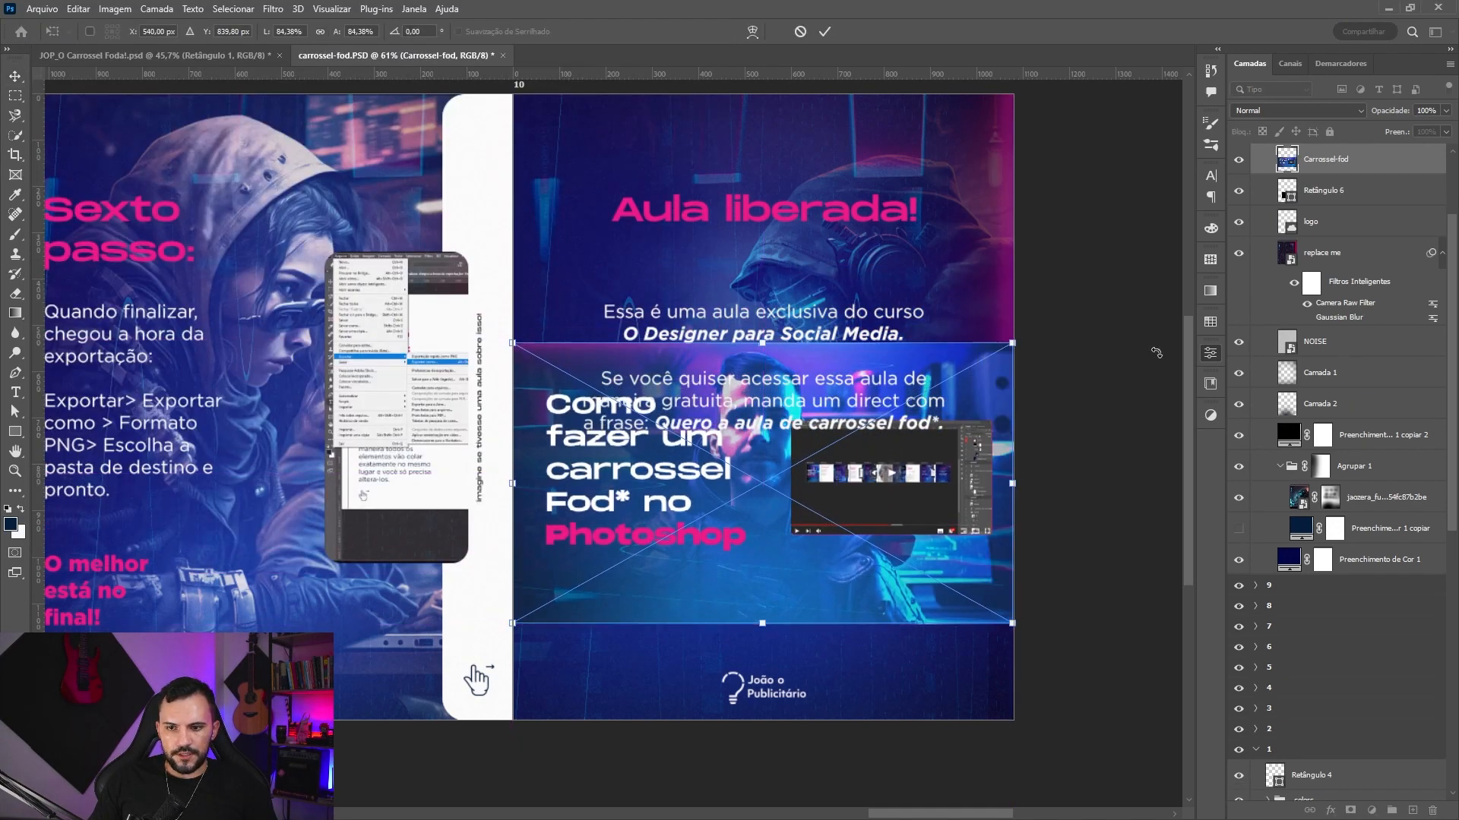
left_click_drag(766, 346, 759, 466)
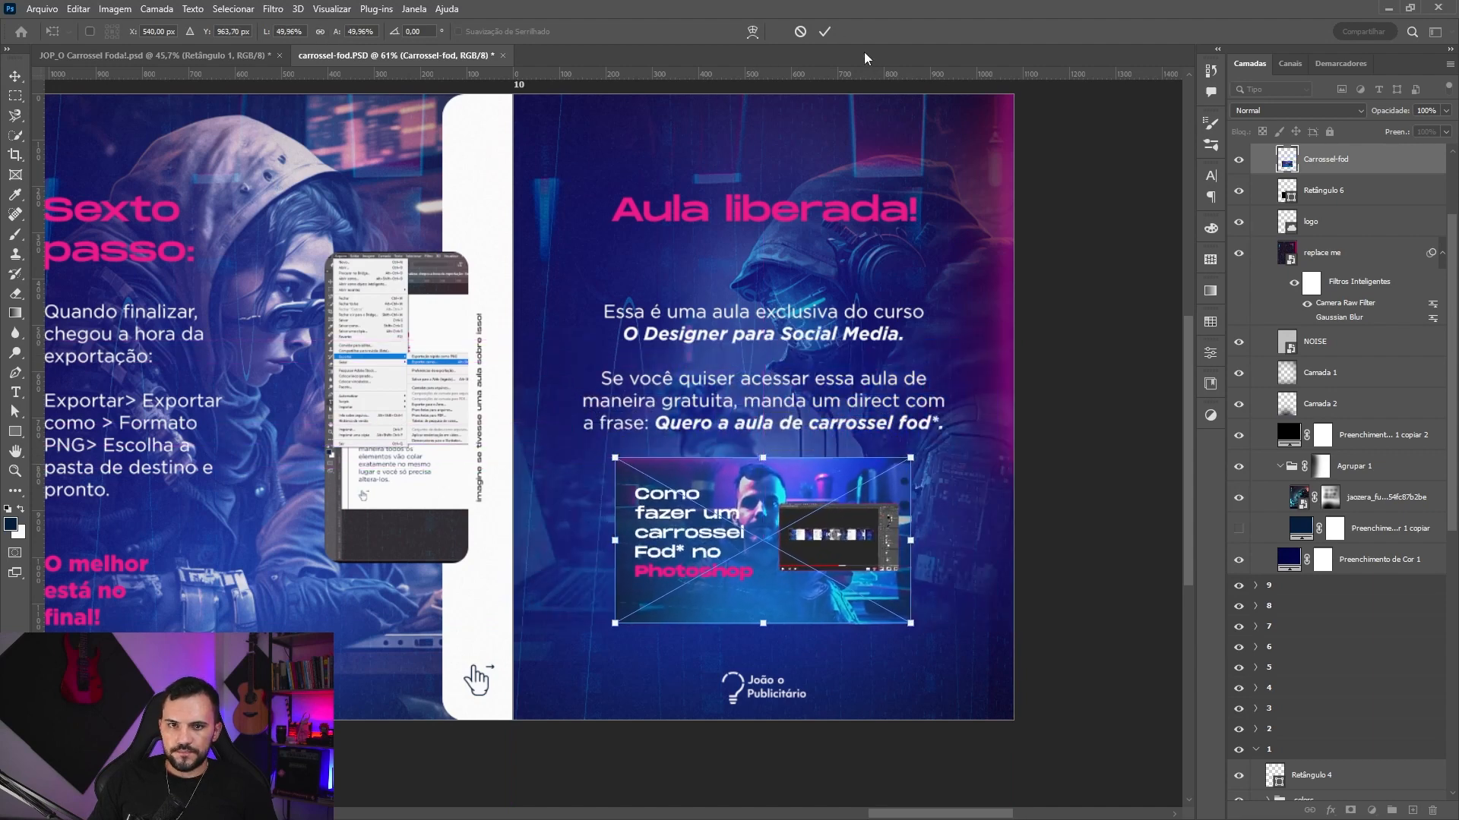
key("Return")
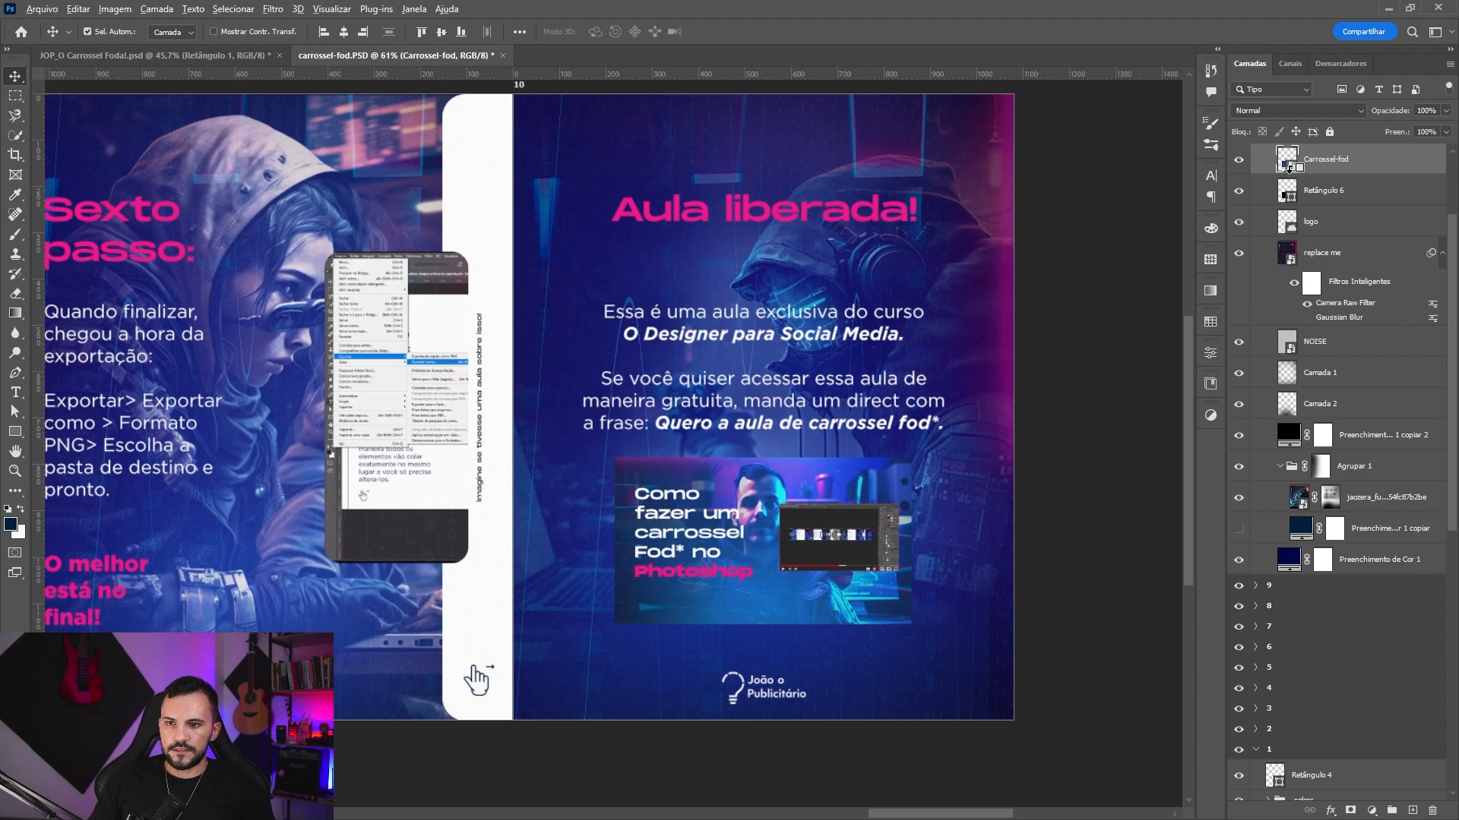
left_click(1289, 172, "alt")
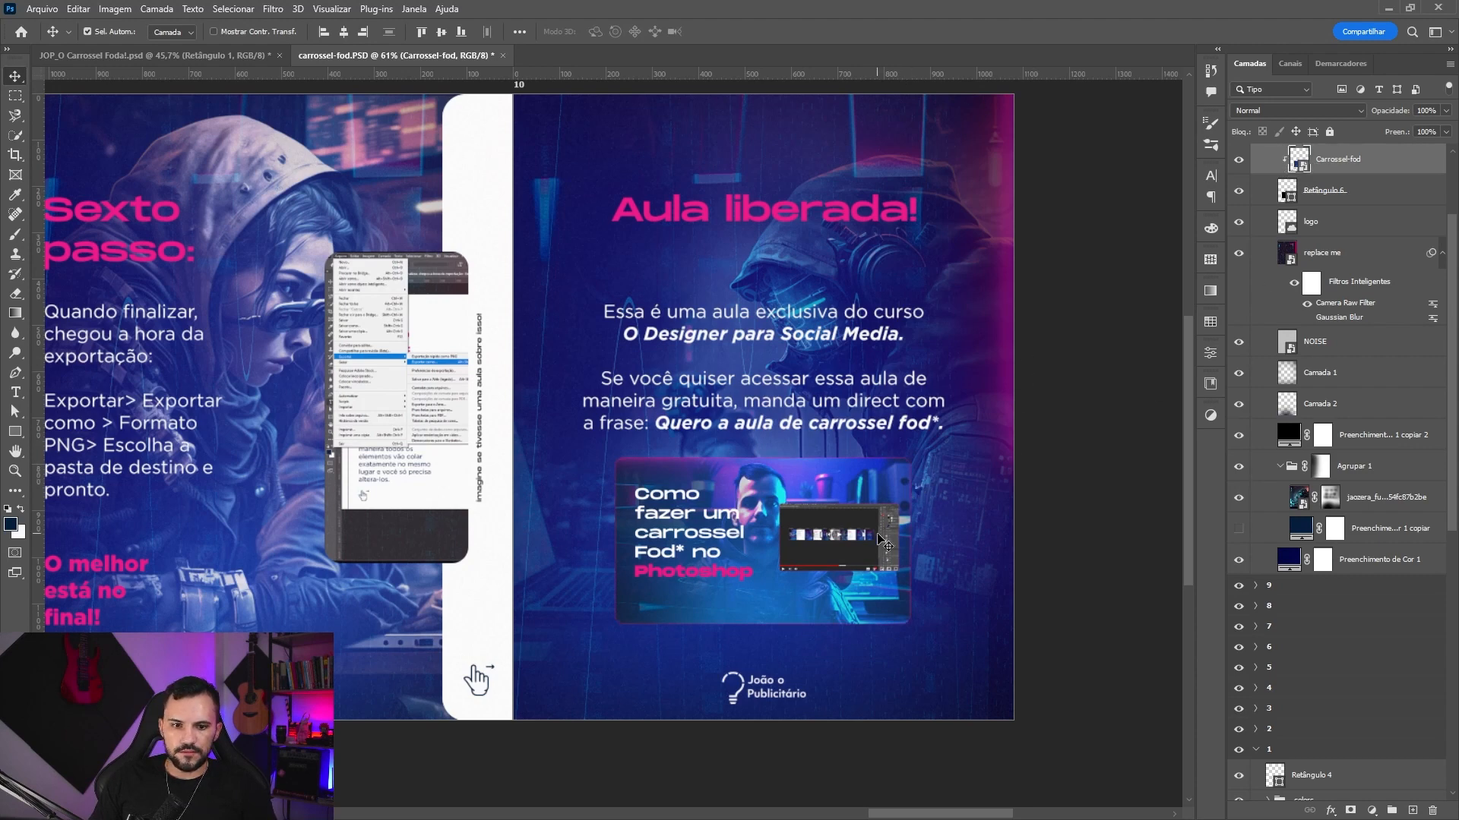
- Group the clipped Carrossel-fod image with its rectangle and move the group out of background to just above the elementos folder
left_click(797, 372)
mouse_move(790, 372)
left_mouse_down()
mouse_move(794, 336)
mouse_move(795, 350)
left_mouse_up()
left_click(1339, 240)
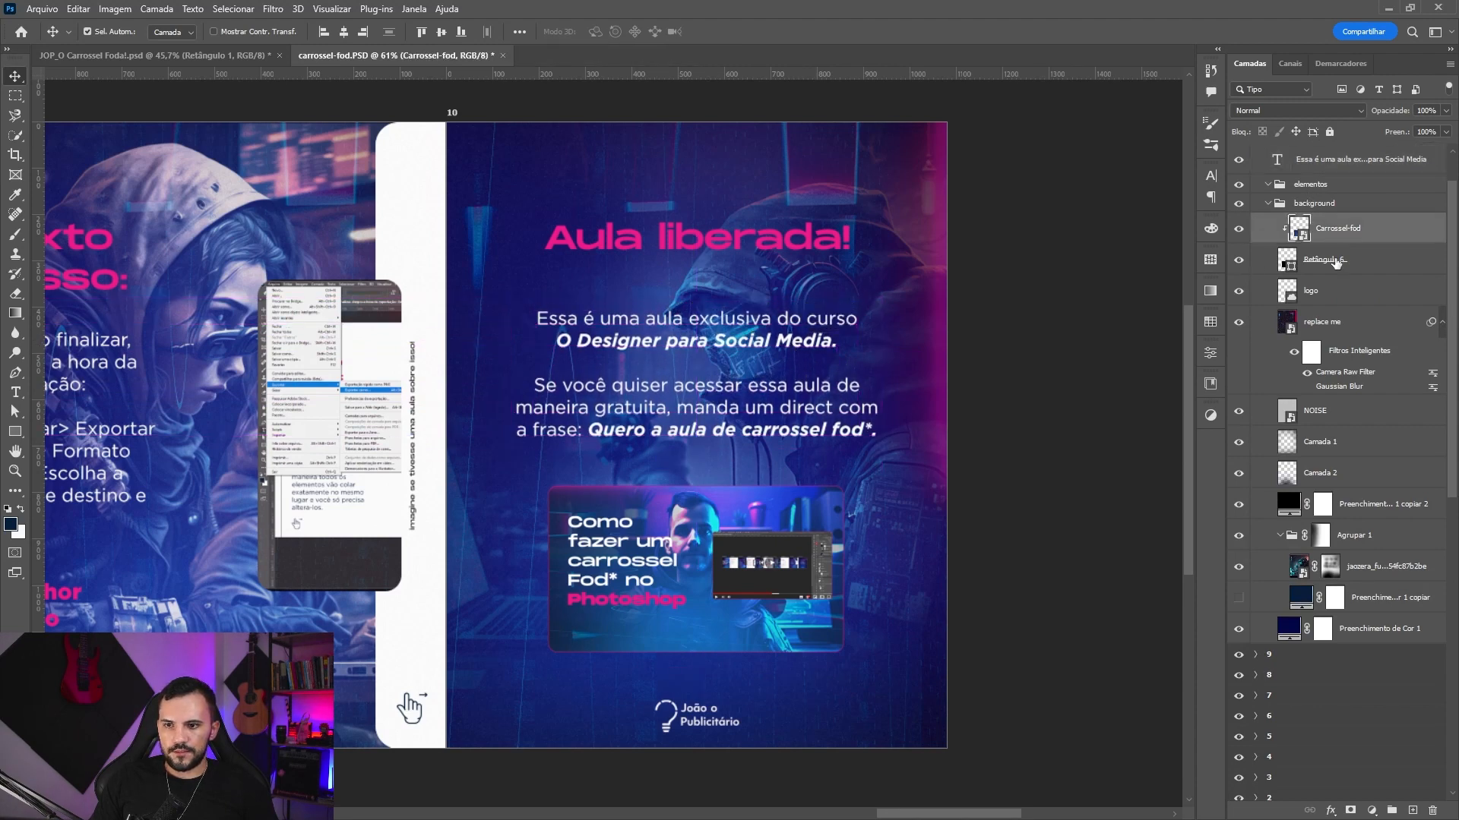
left_click(1335, 262, "shift")
key("ctrl+g")
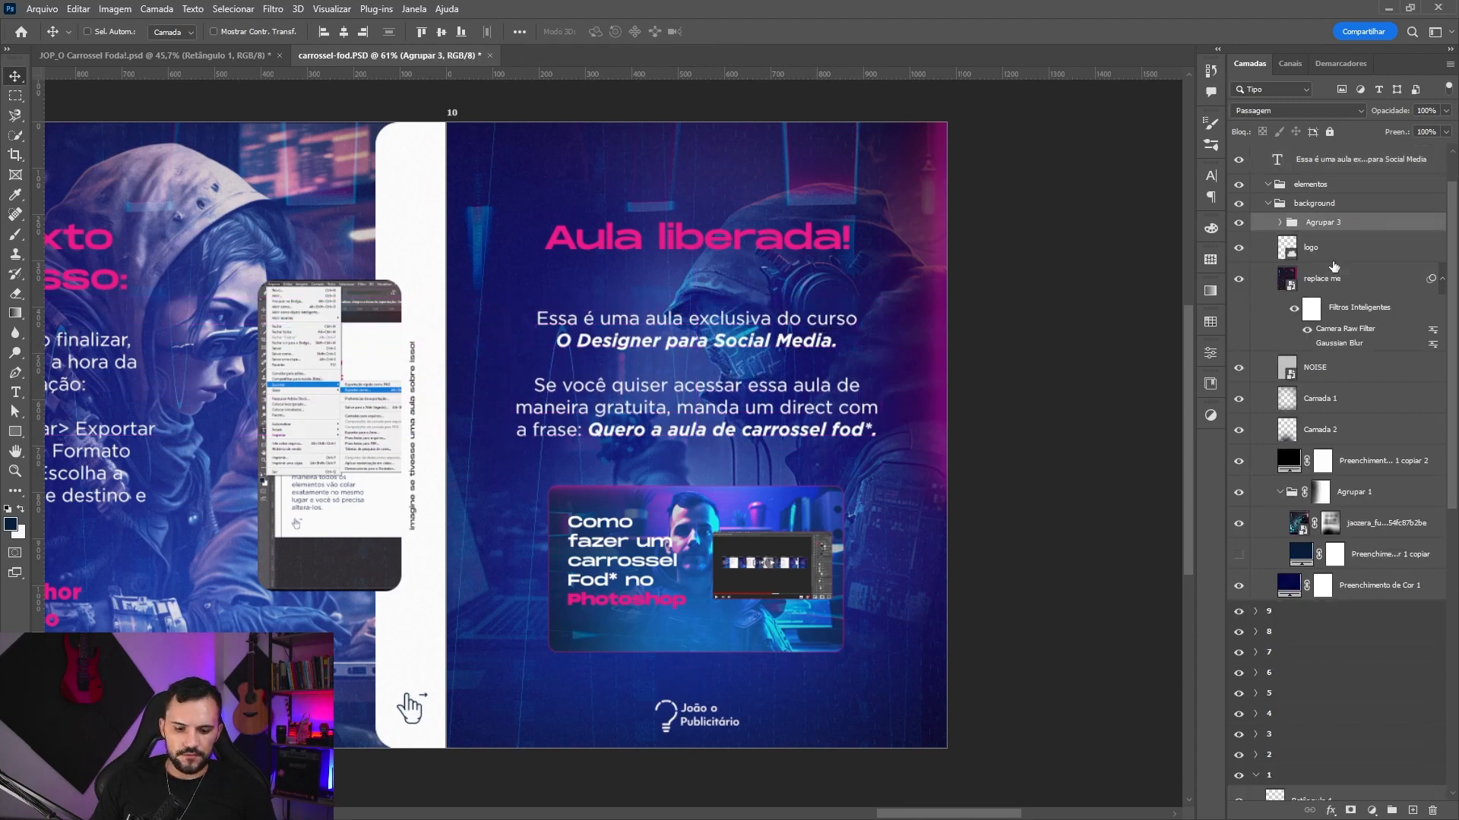
left_click_drag(1331, 229, 1326, 173)
left_click_drag(1326, 173, 1322, 179)
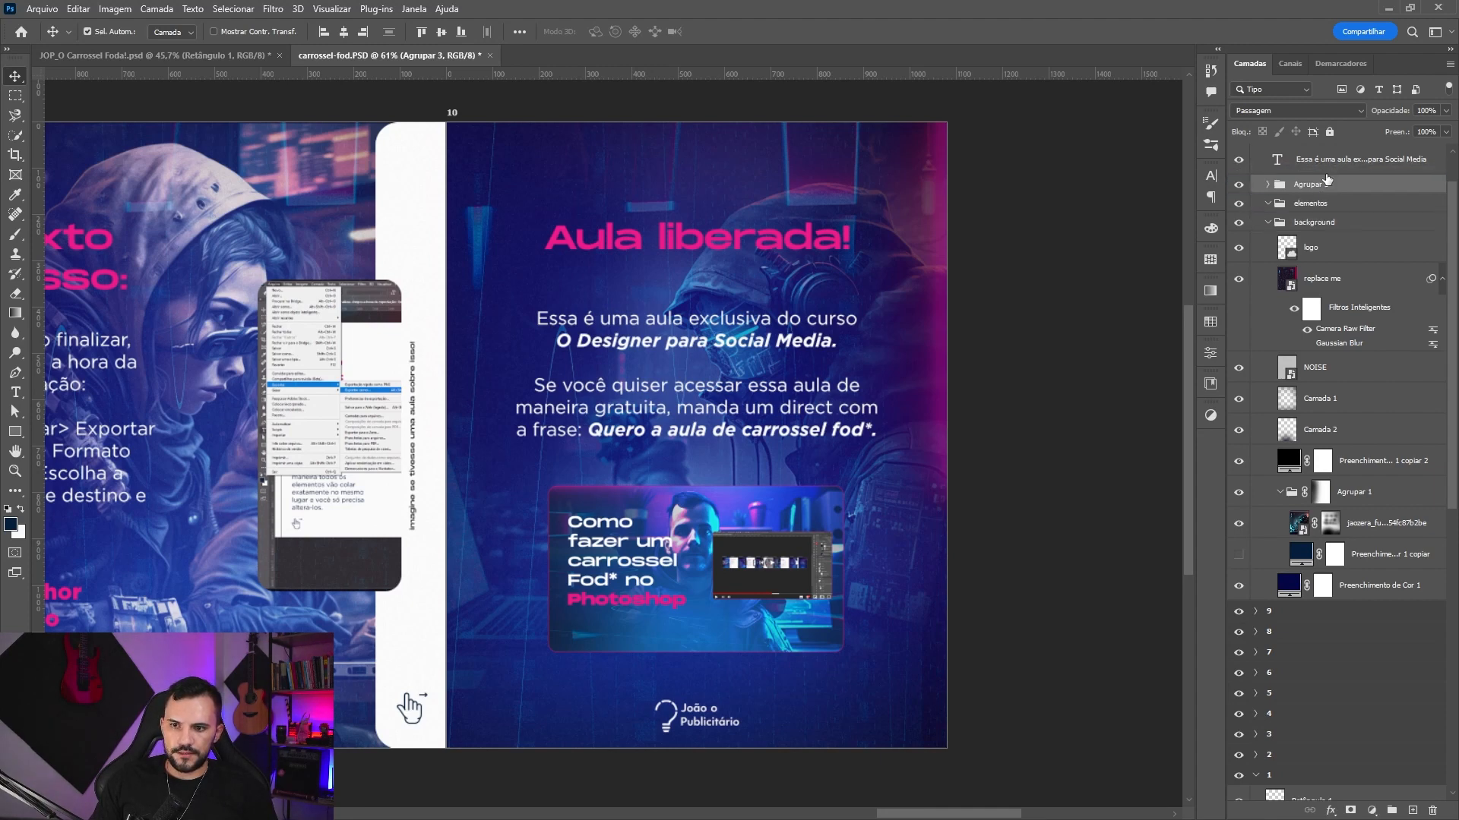
- Rename the new group on artboard 10 as imagem
scroll(1318, 193, "up", 1)
double_click(1307, 236)
type("imagem")
key("Return")
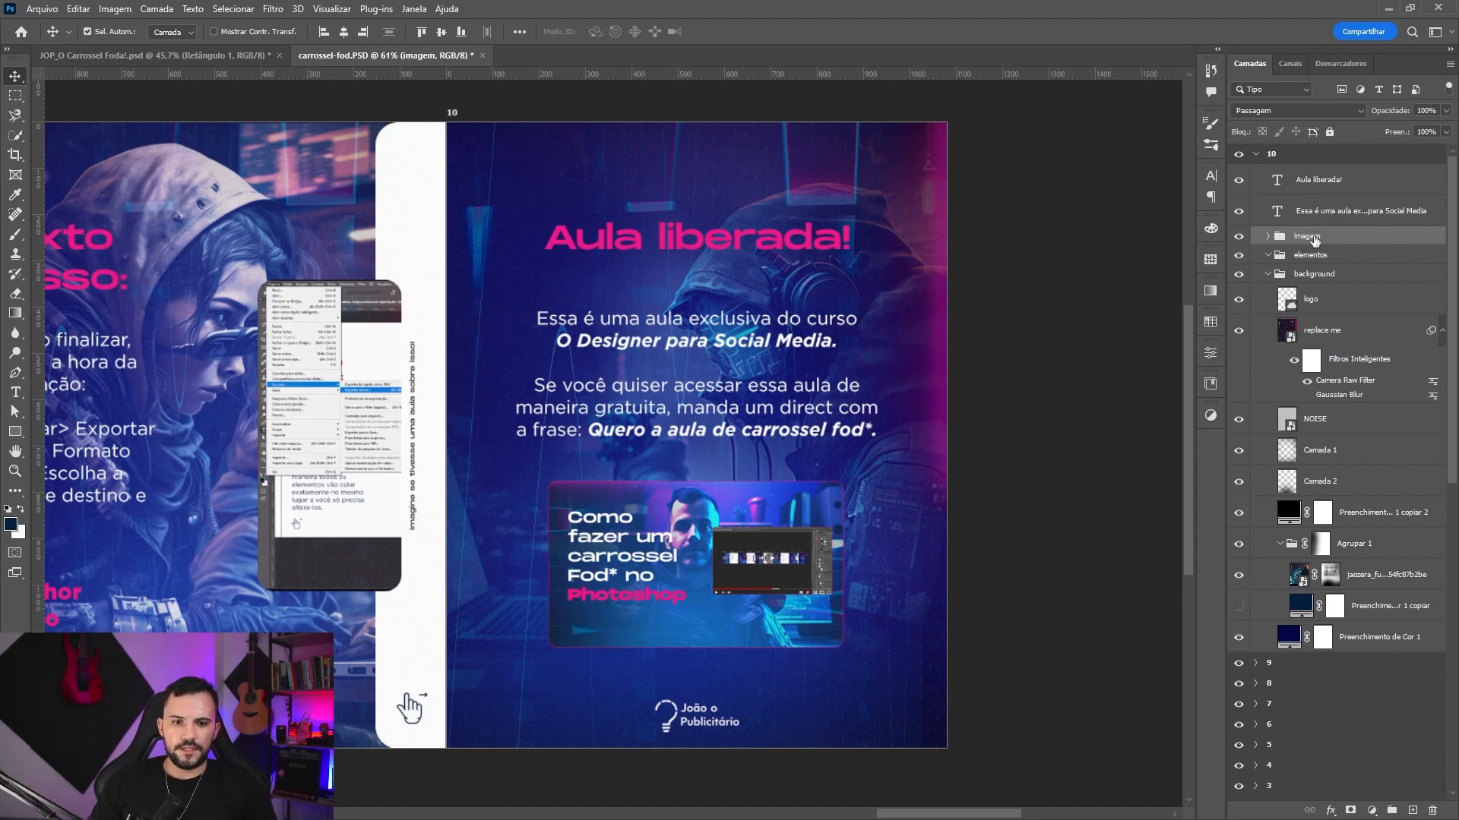
- Nudge the imagem group upward so it sits closer to the body text and leaves more space above the logo
key("shift+Up")
key("shift+Up")
key("shift+Up")
key("shift+Up")
key("shift+Up")
key("shift+Up")
key("shift+Down")
key("shift+Down")
key("shift+Down")
key("Up")
key("Up")
key("Up")
key("Up")
key("Up")
key("Up")
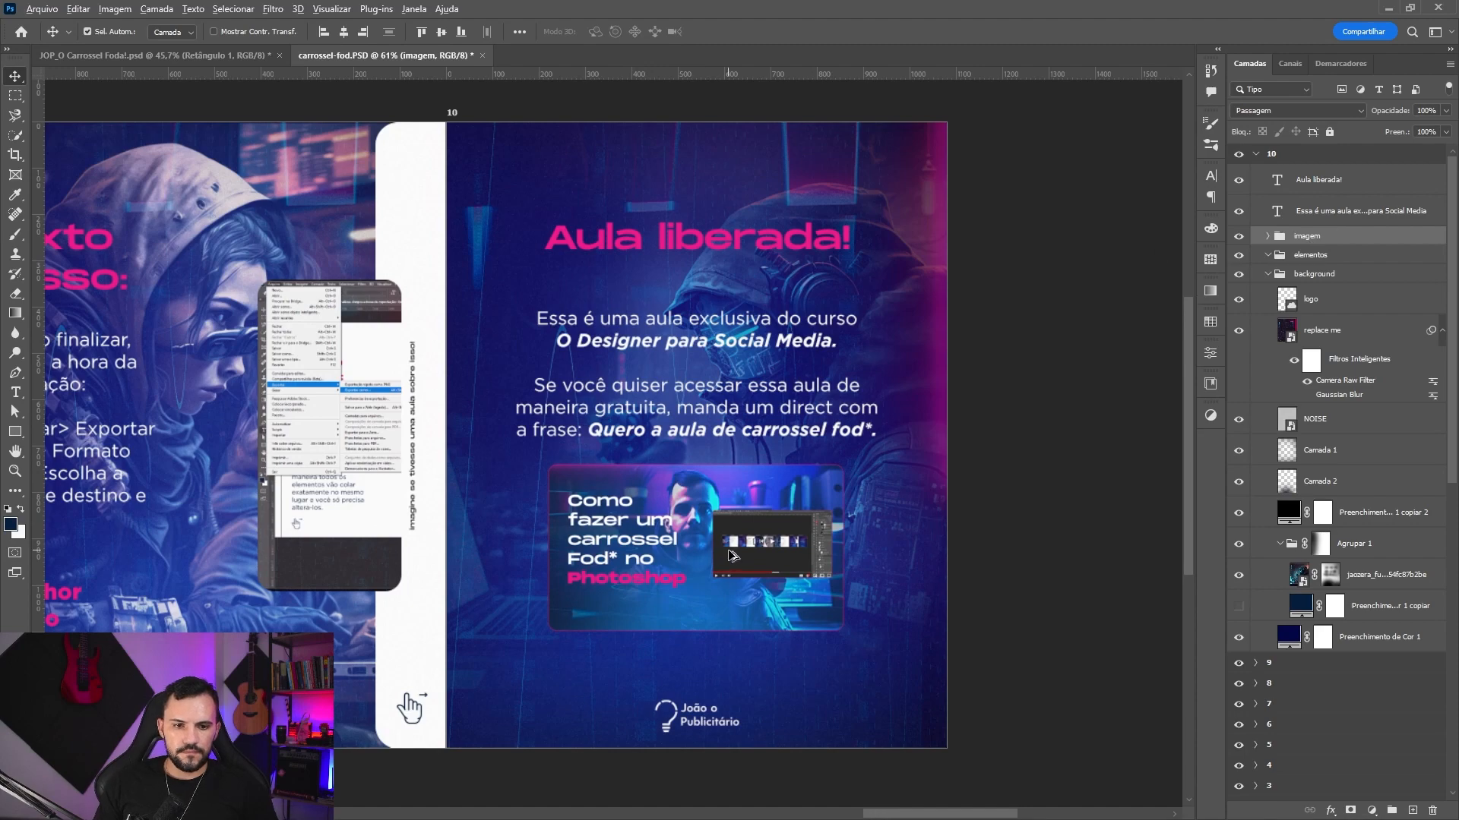
- Examine the Camada 2 glow layer in artboard 1's background by toggling its visibility, and compare it with the other slides
scroll(739, 554, "down", 5)
left_click_drag(544, 553, 1043, 458)
left_click_drag(273, 516, 1008, 449)
left_click_drag(213, 518, 941, 475)
left_click_drag(547, 448, 617, 451)
left_click(394, 412)
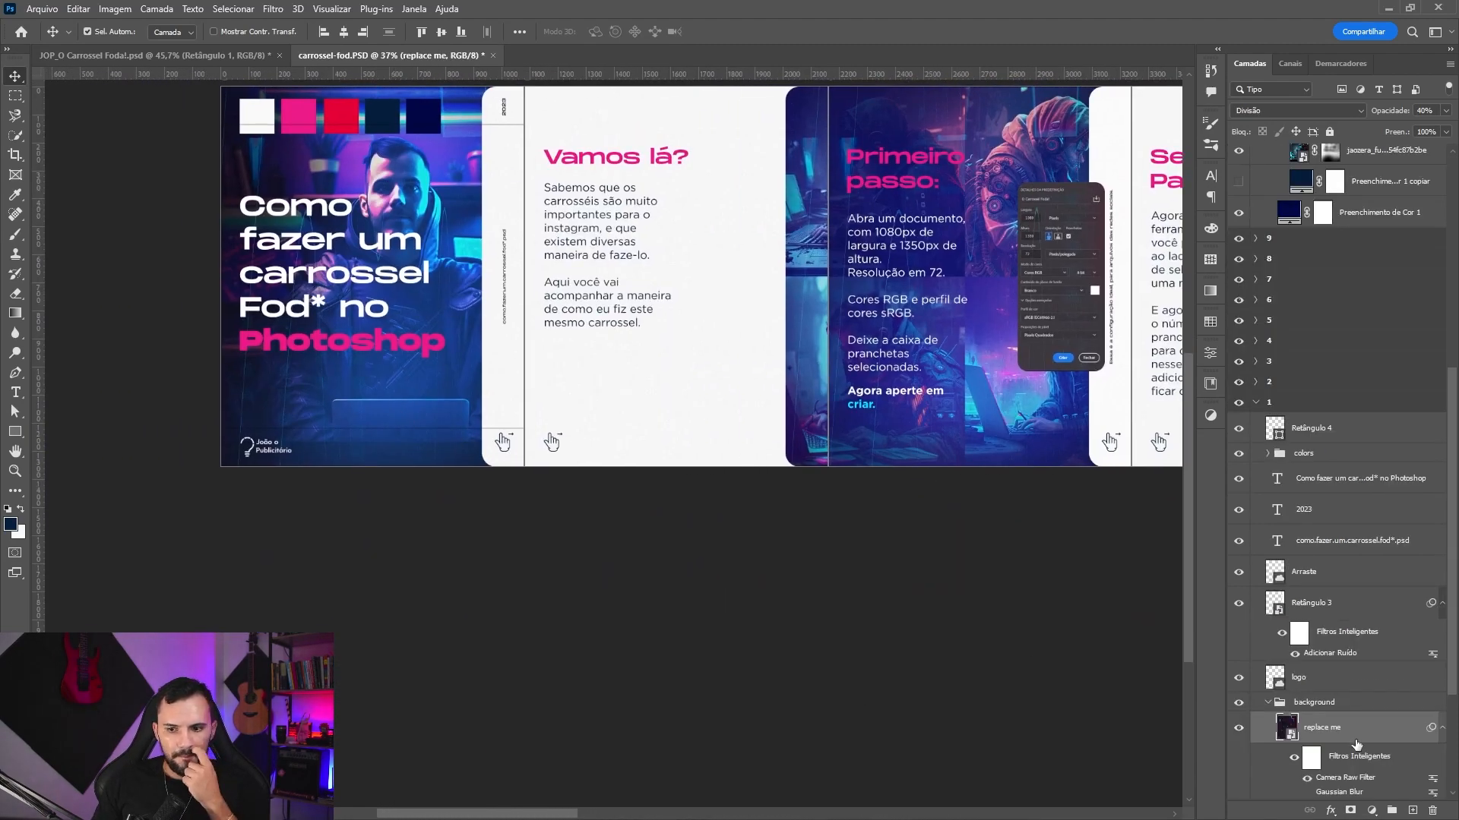
scroll(1329, 651, "down", 5)
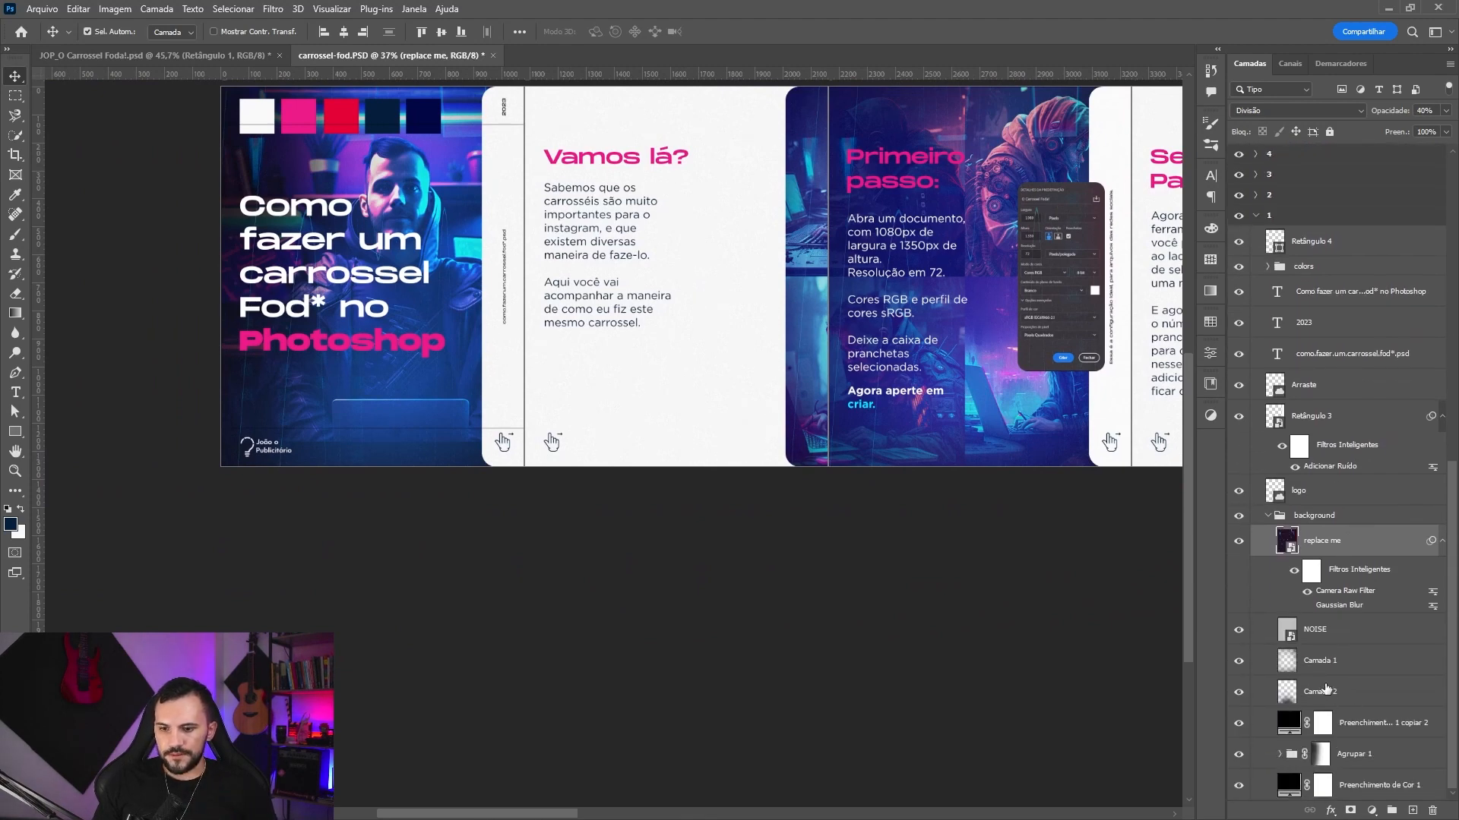
left_click(1261, 693)
left_click(1239, 693)
left_click(1240, 694)
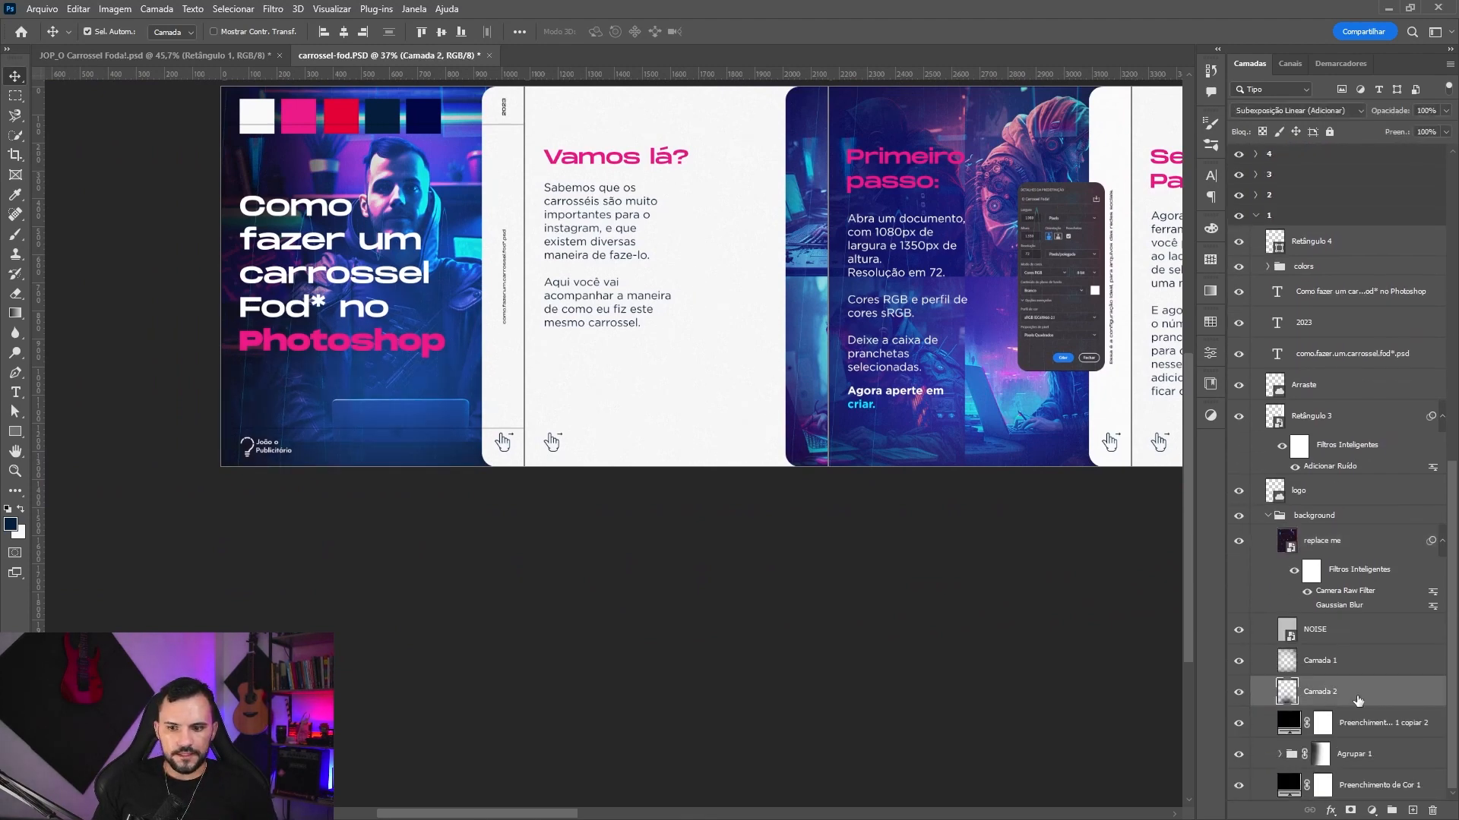
scroll(471, 498, "right", 10)
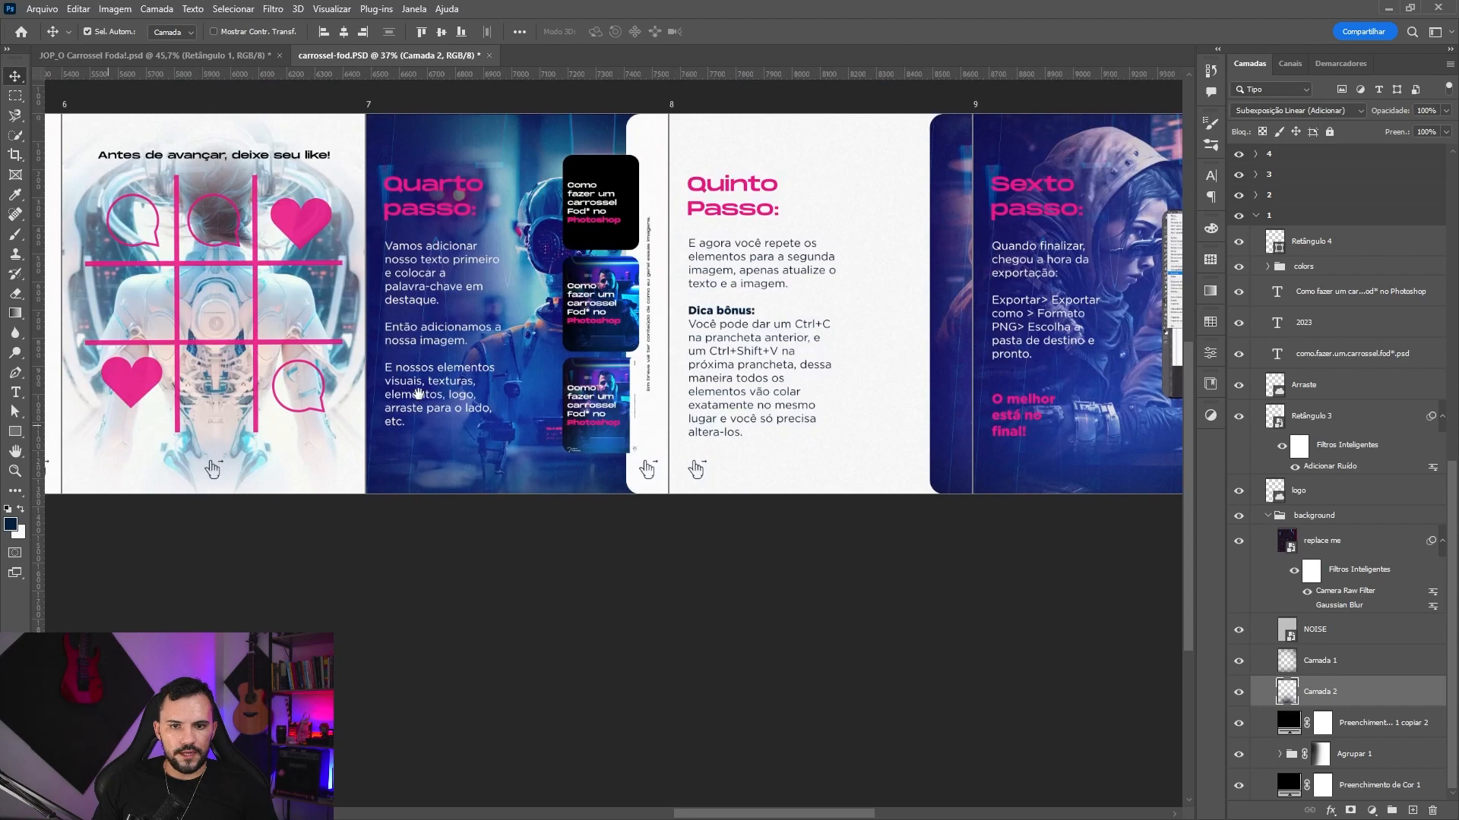
scroll(419, 392, "right", 8)
- Add a duplicate glow layer directly above Camada 1 in artboard 10's background to brighten the blue along the slide's lower edge
left_click(886, 495)
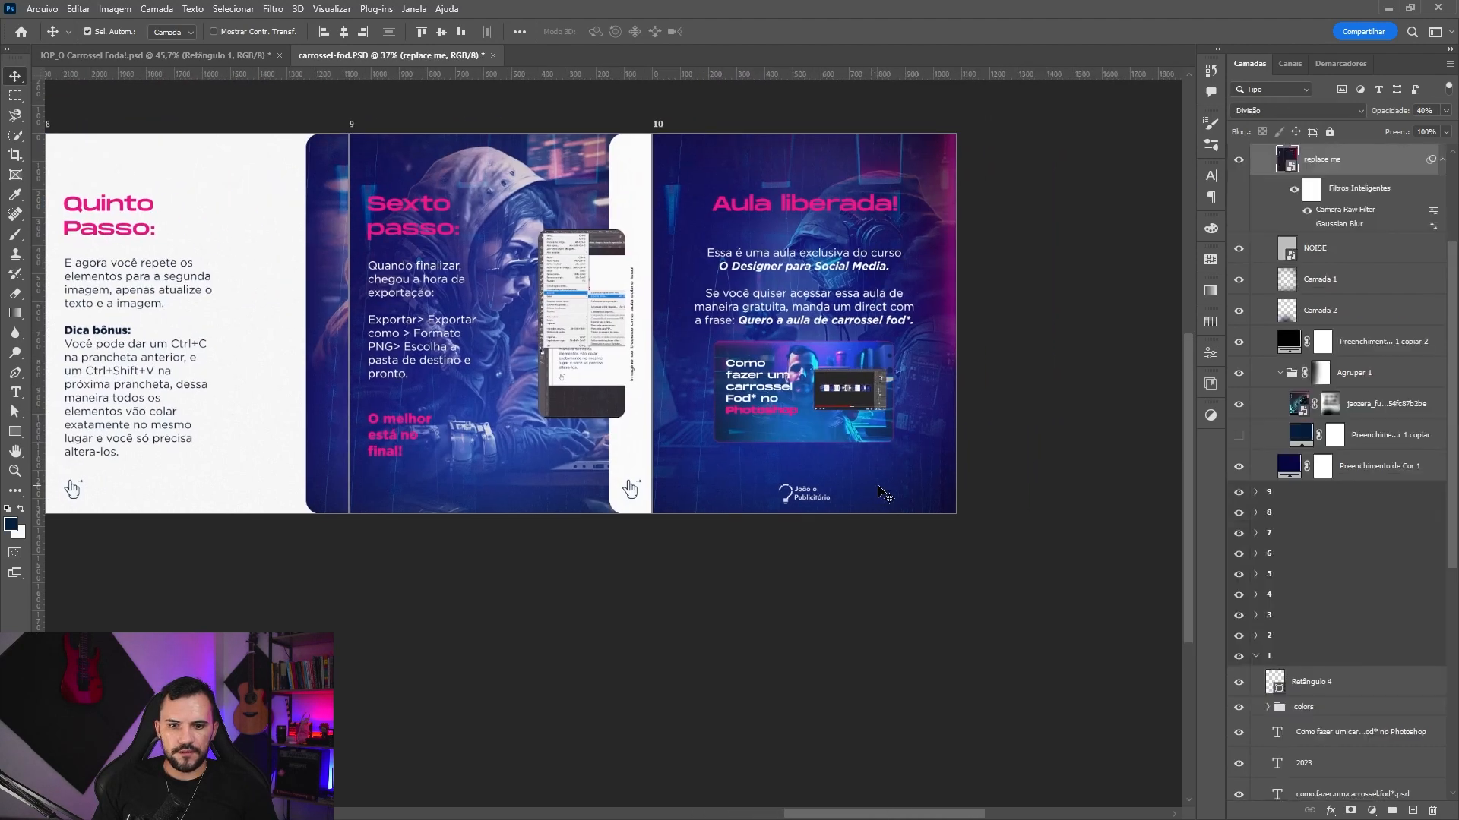
scroll(1360, 430, "up", 2)
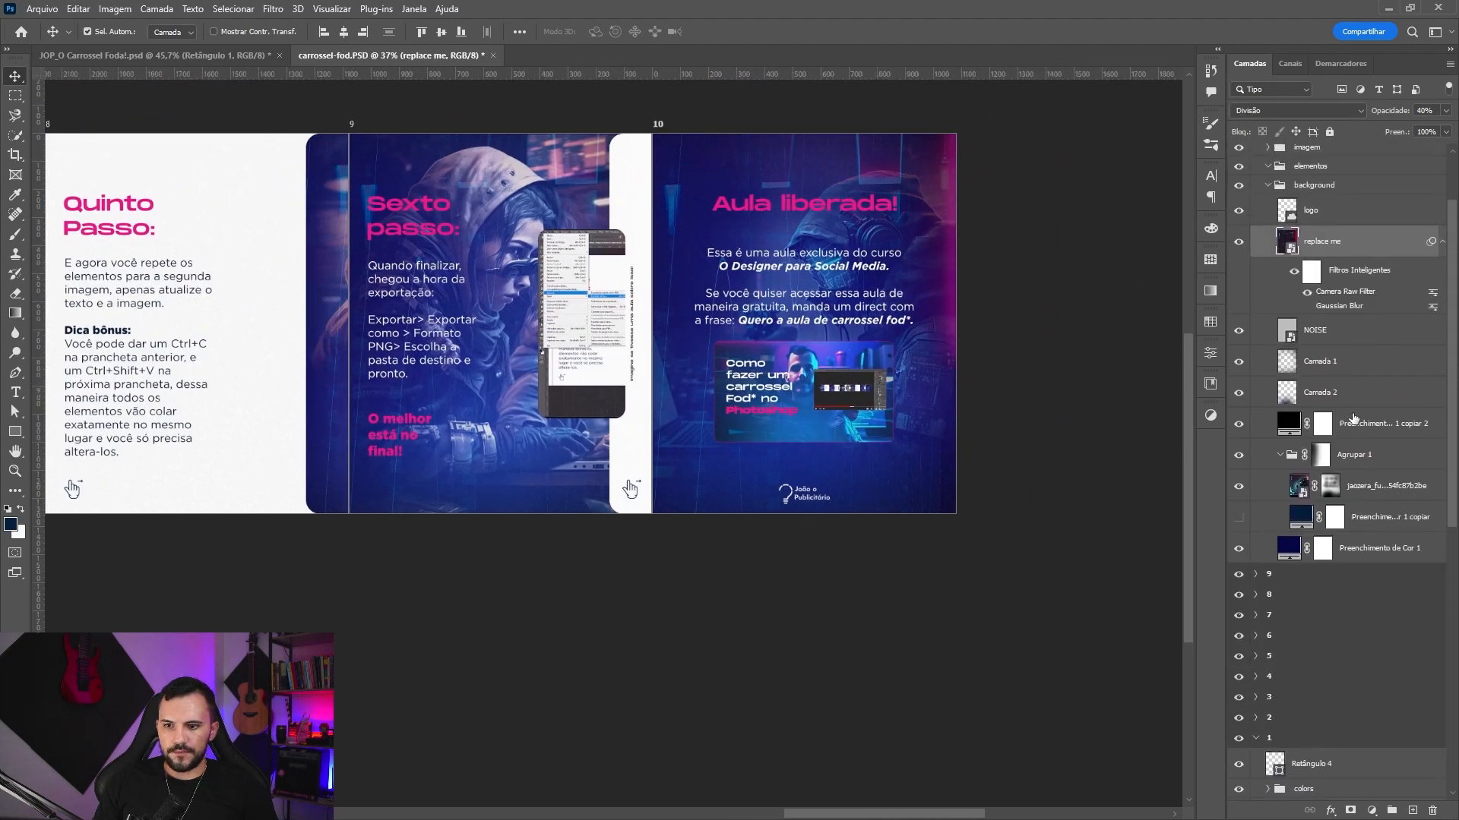
left_click(1331, 362)
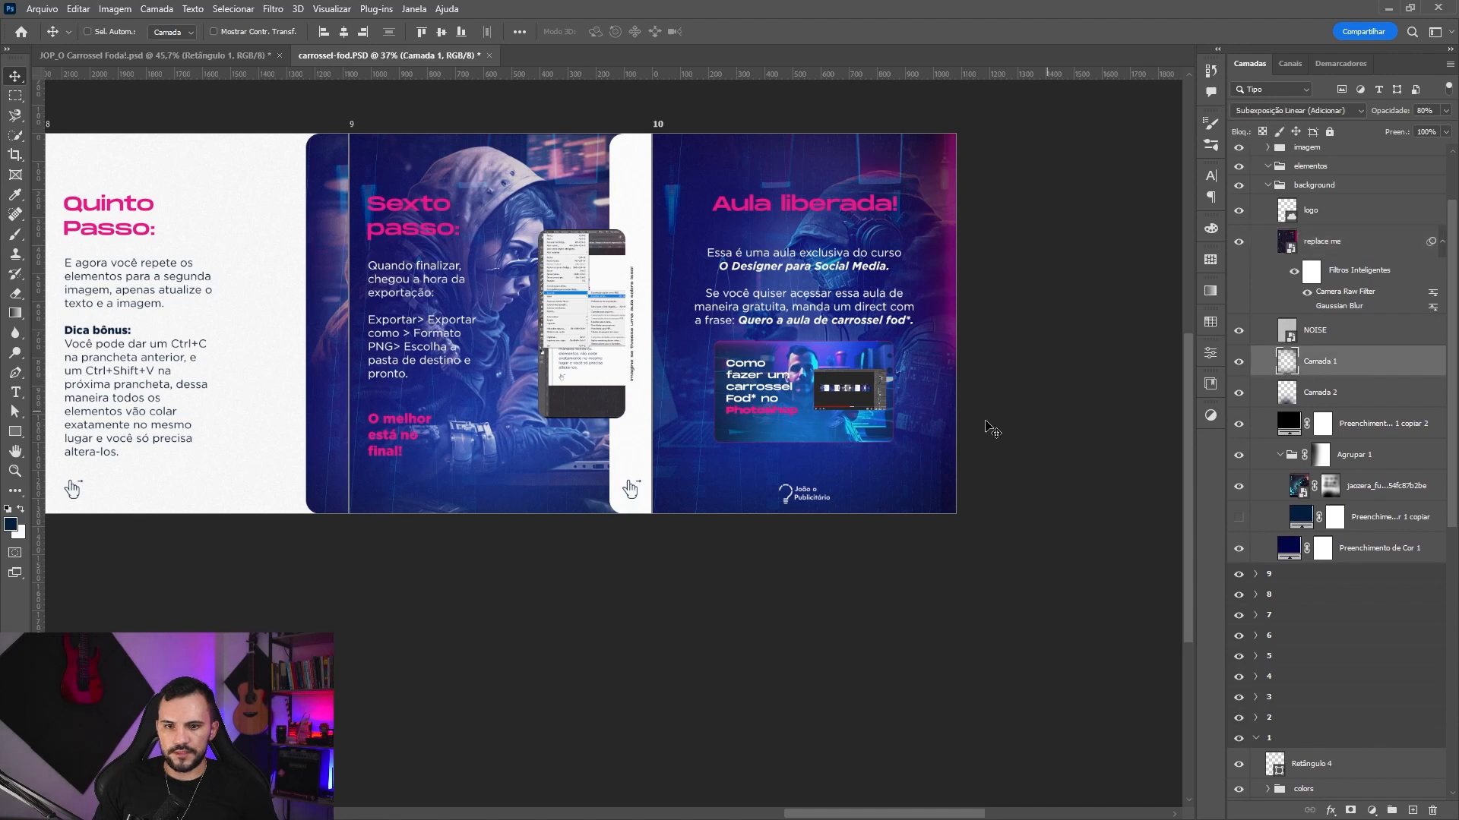
key("ctrl+j")
scroll(895, 503, "up", 1)
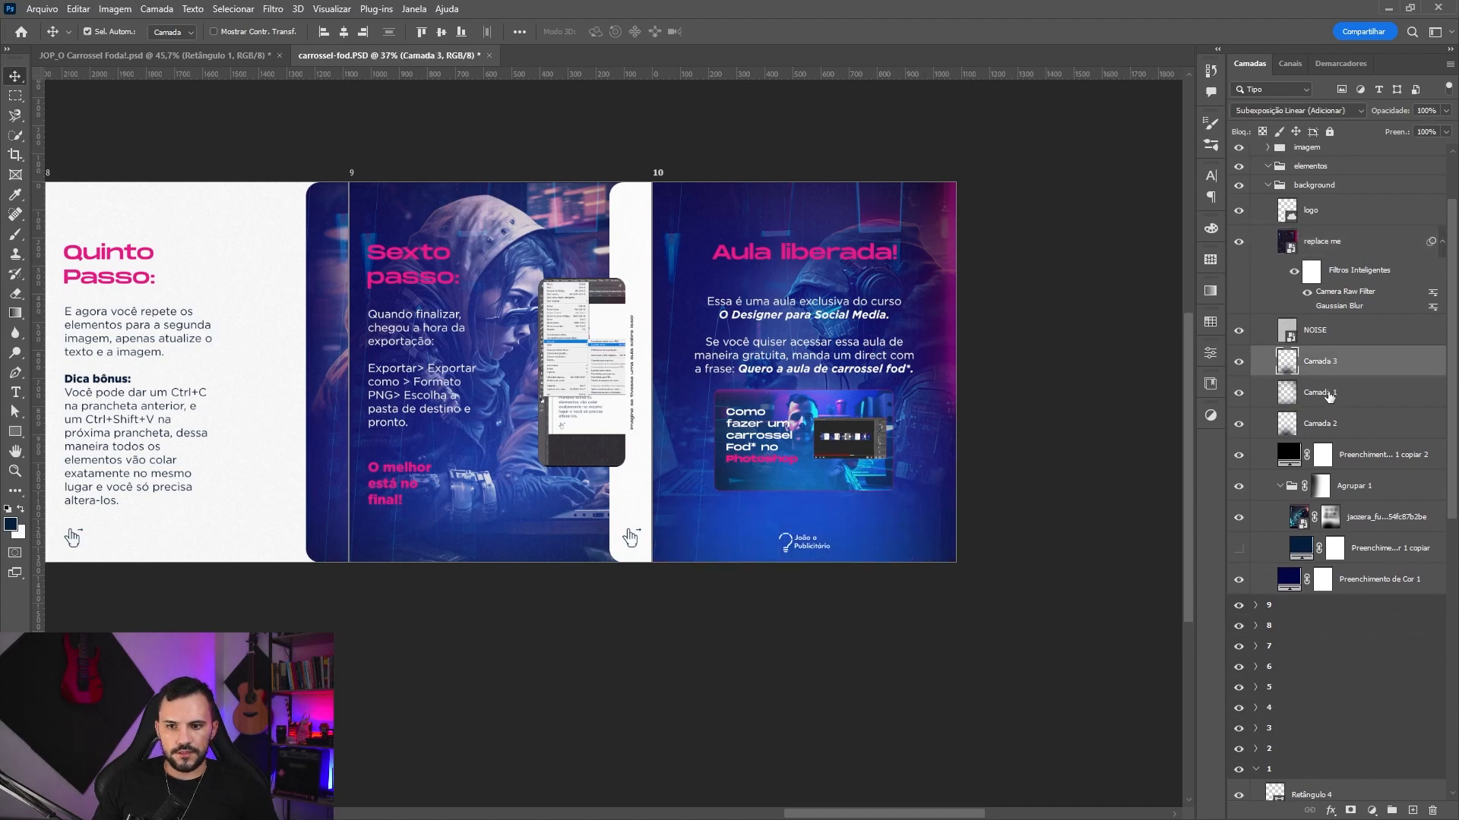
- Review the carousel slides from artboard 1 to artboard 10 and collapse artboard 10's layers
scroll(825, 528, "down", 2)
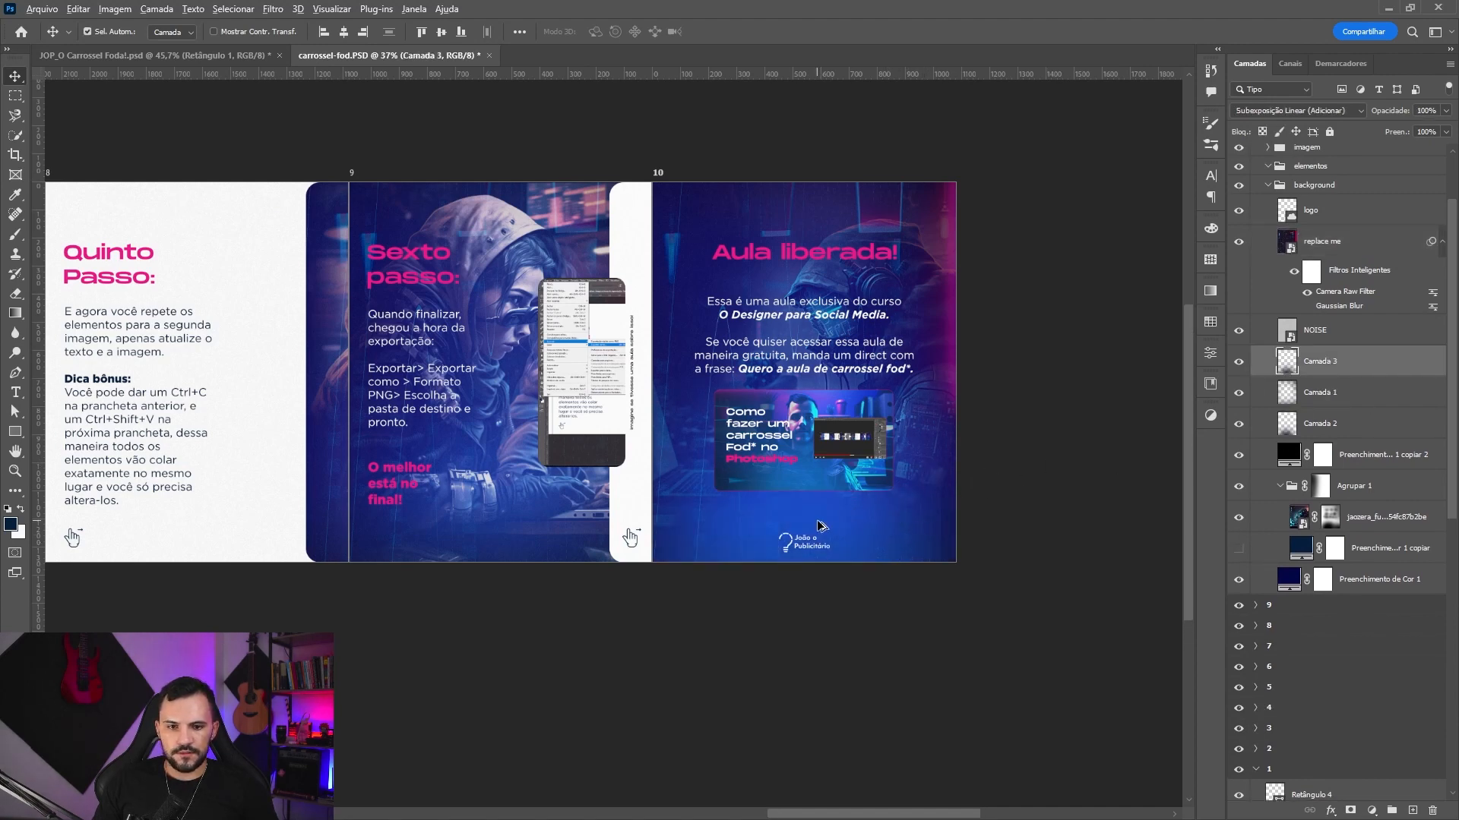
left_click_drag(752, 514, 1048, 471)
scroll(686, 465, "left", 10)
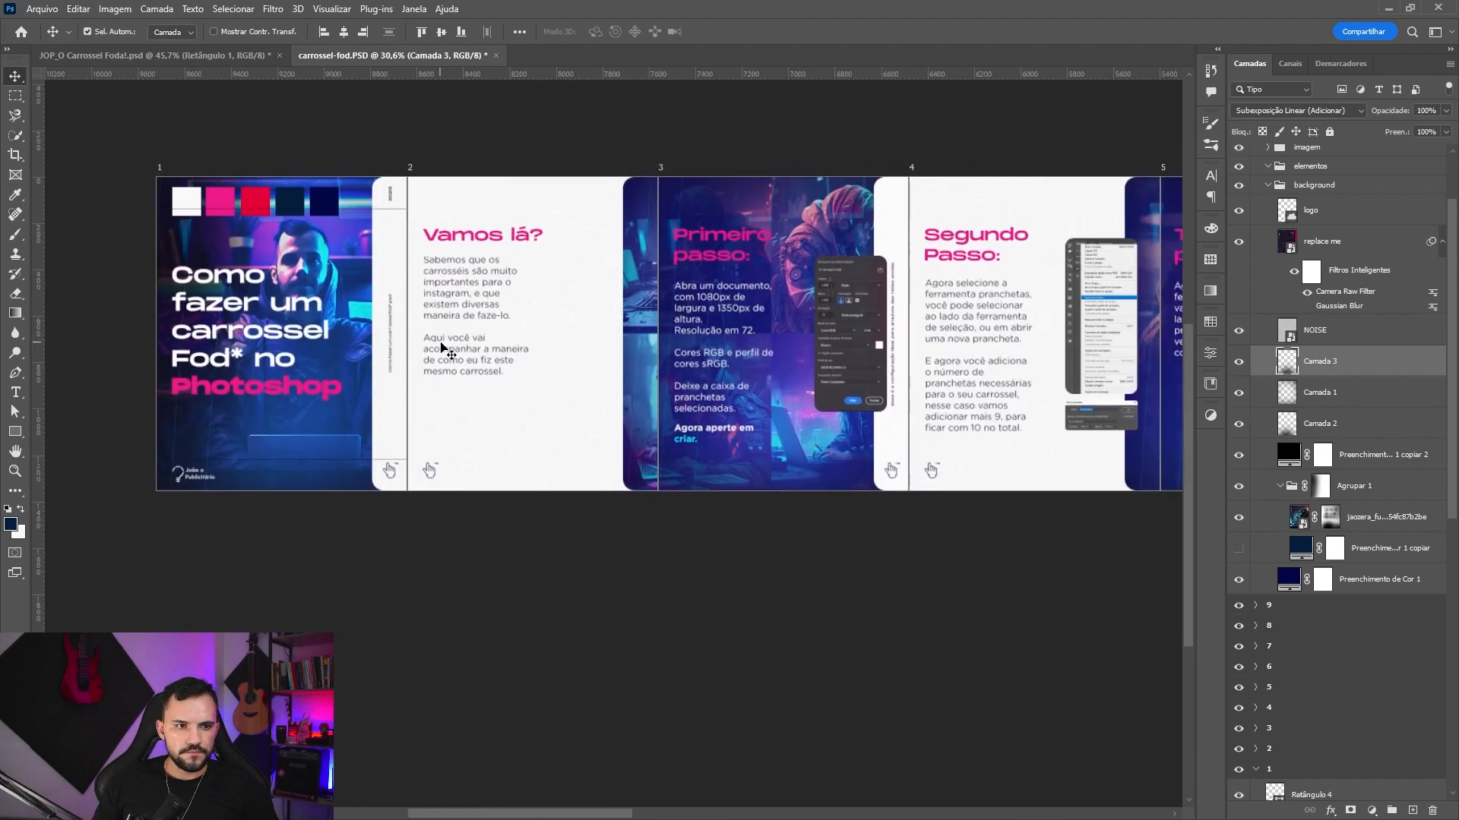
scroll(627, 359, "right", 10)
scroll(626, 359, "right", 6)
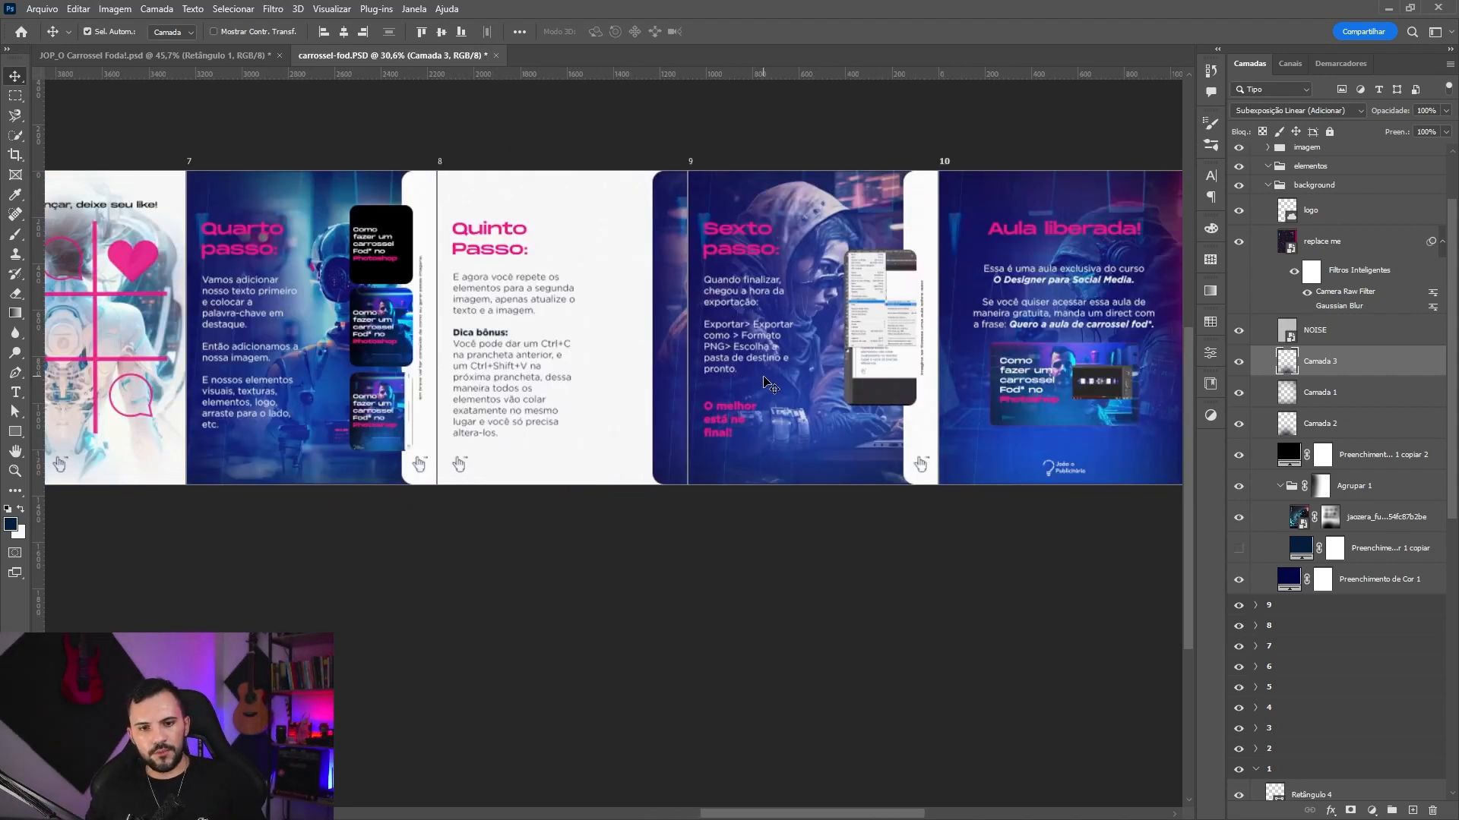
scroll(1267, 183, "up", 2)
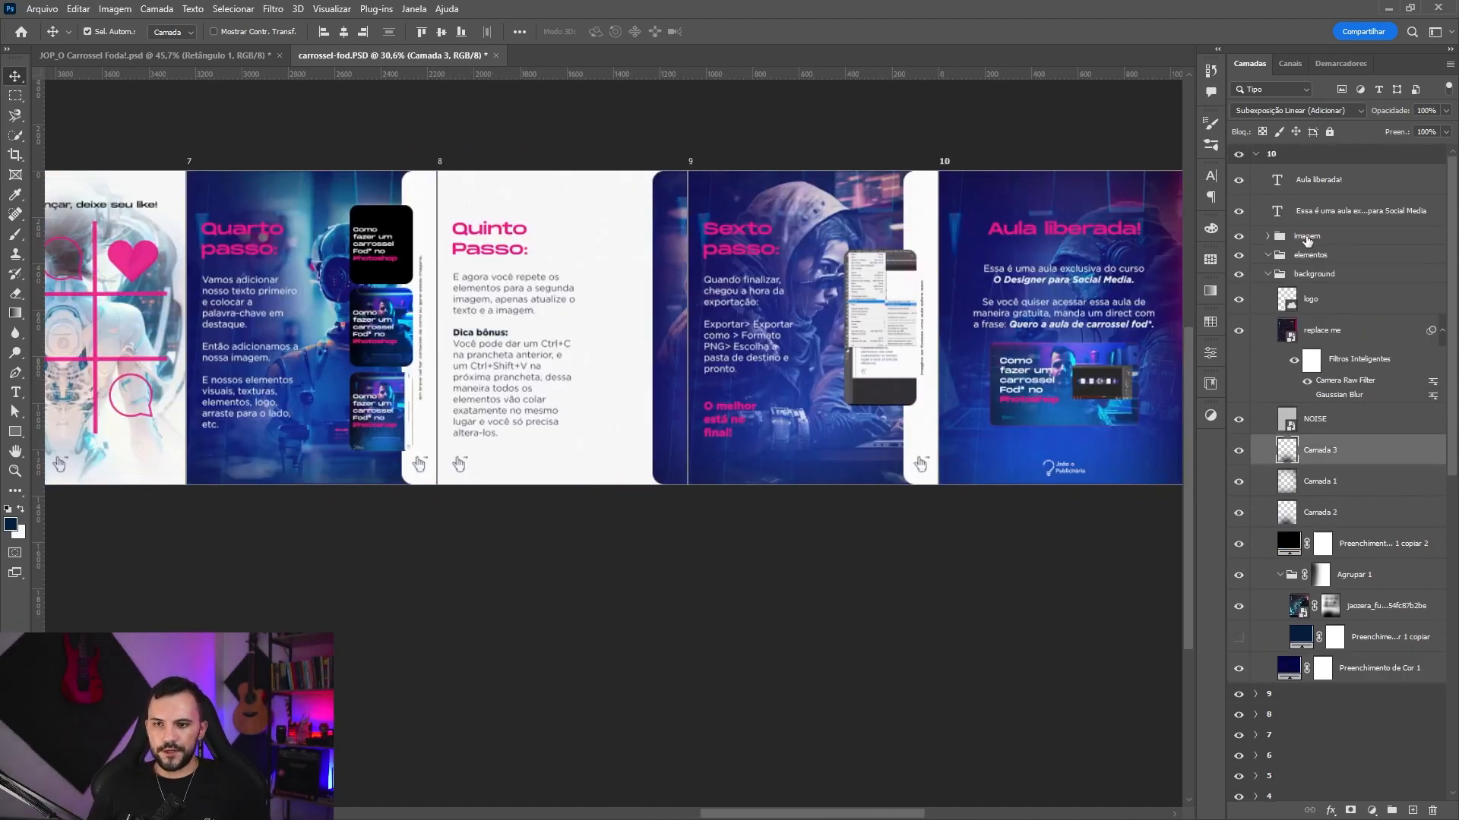
left_click(1256, 156)
left_click(1045, 549)
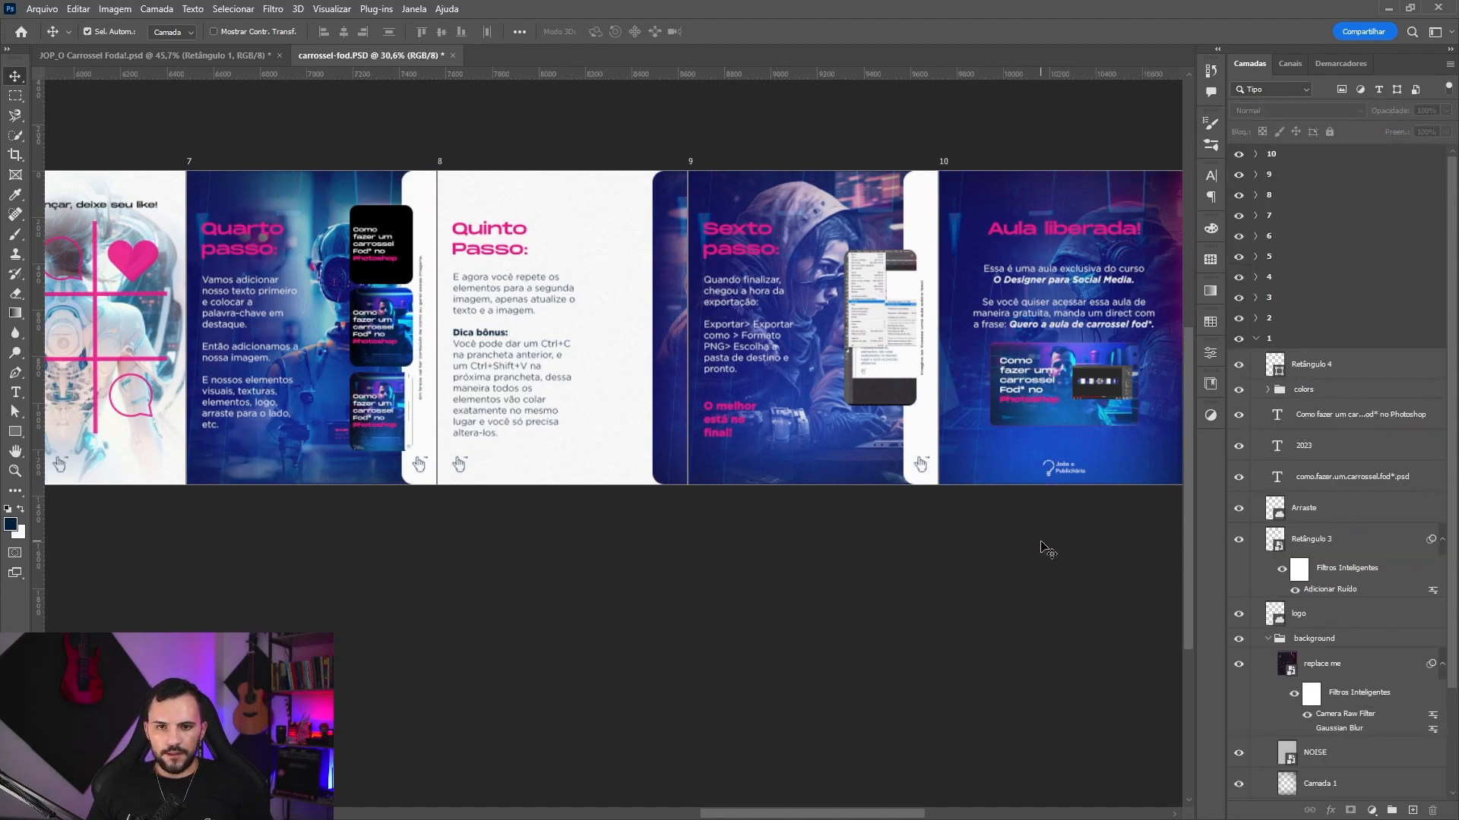
left_click_drag(752, 560, 869, 531)
left_click_drag(345, 524, 882, 527)
left_click_drag(412, 526, 543, 551)
left_click_drag(342, 550, 755, 550)
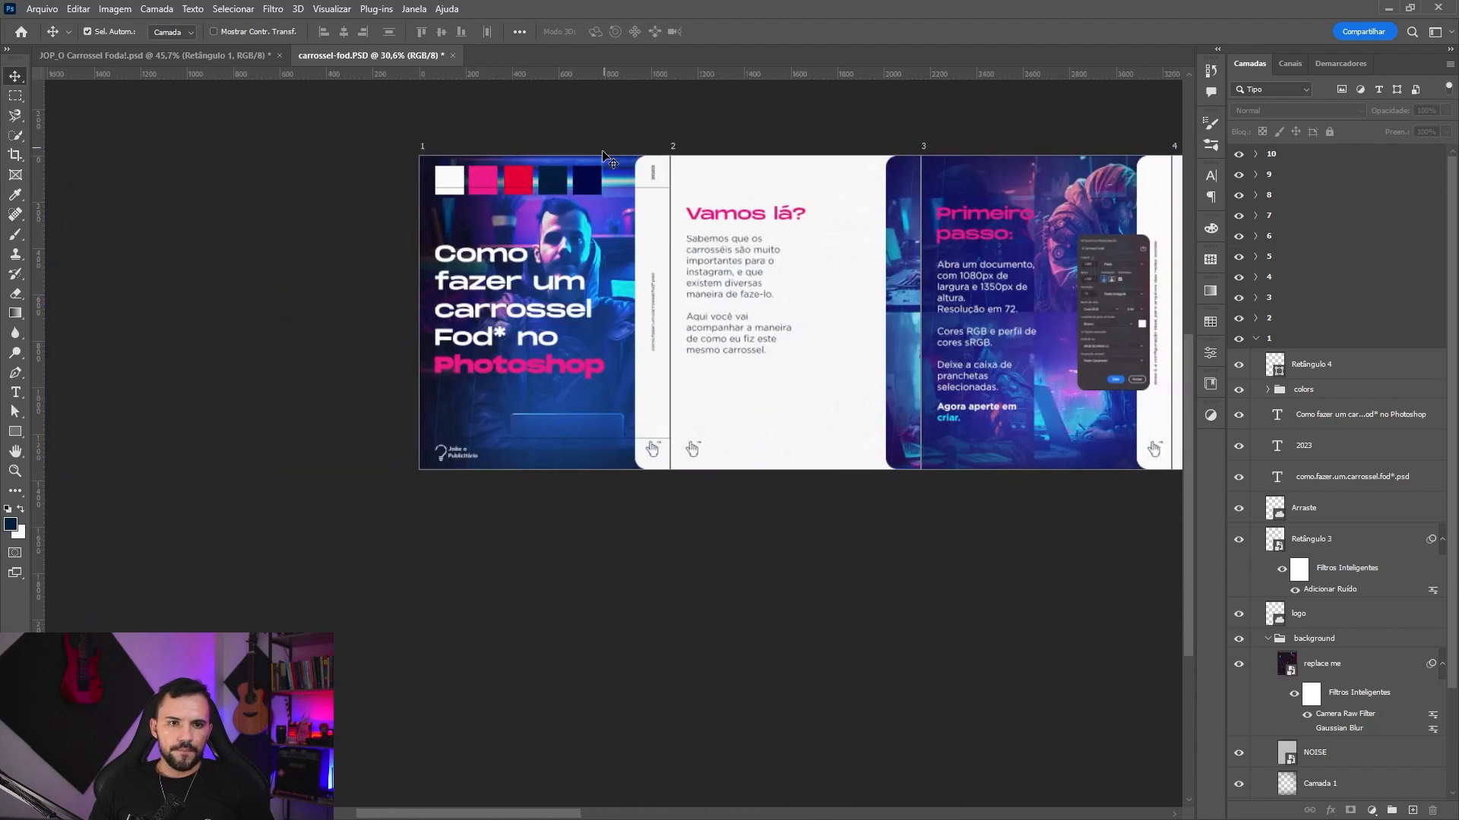
- Collapse and hide the colors swatch group on artboard 1
left_click(596, 188)
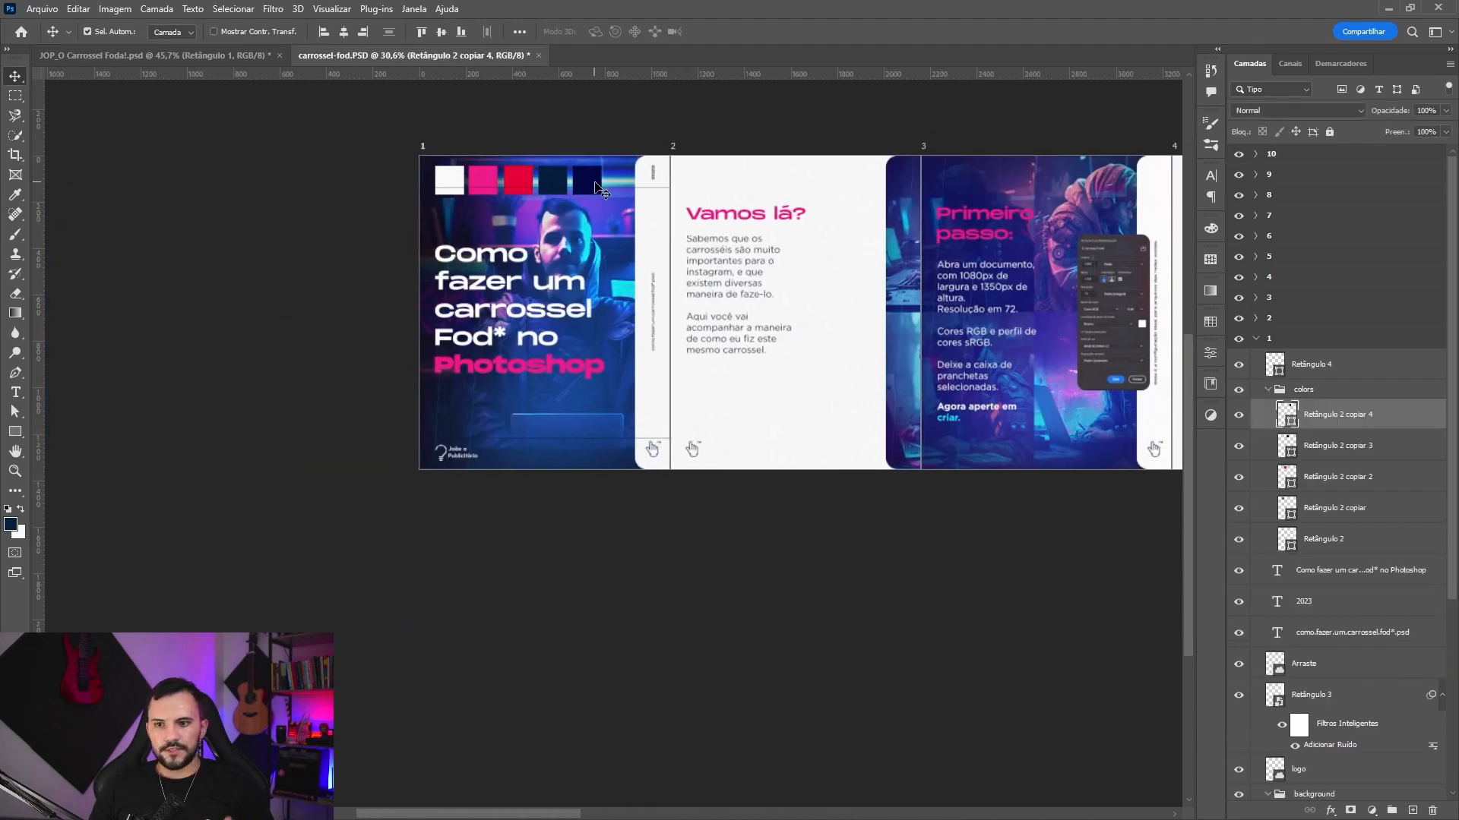
left_click(1268, 390)
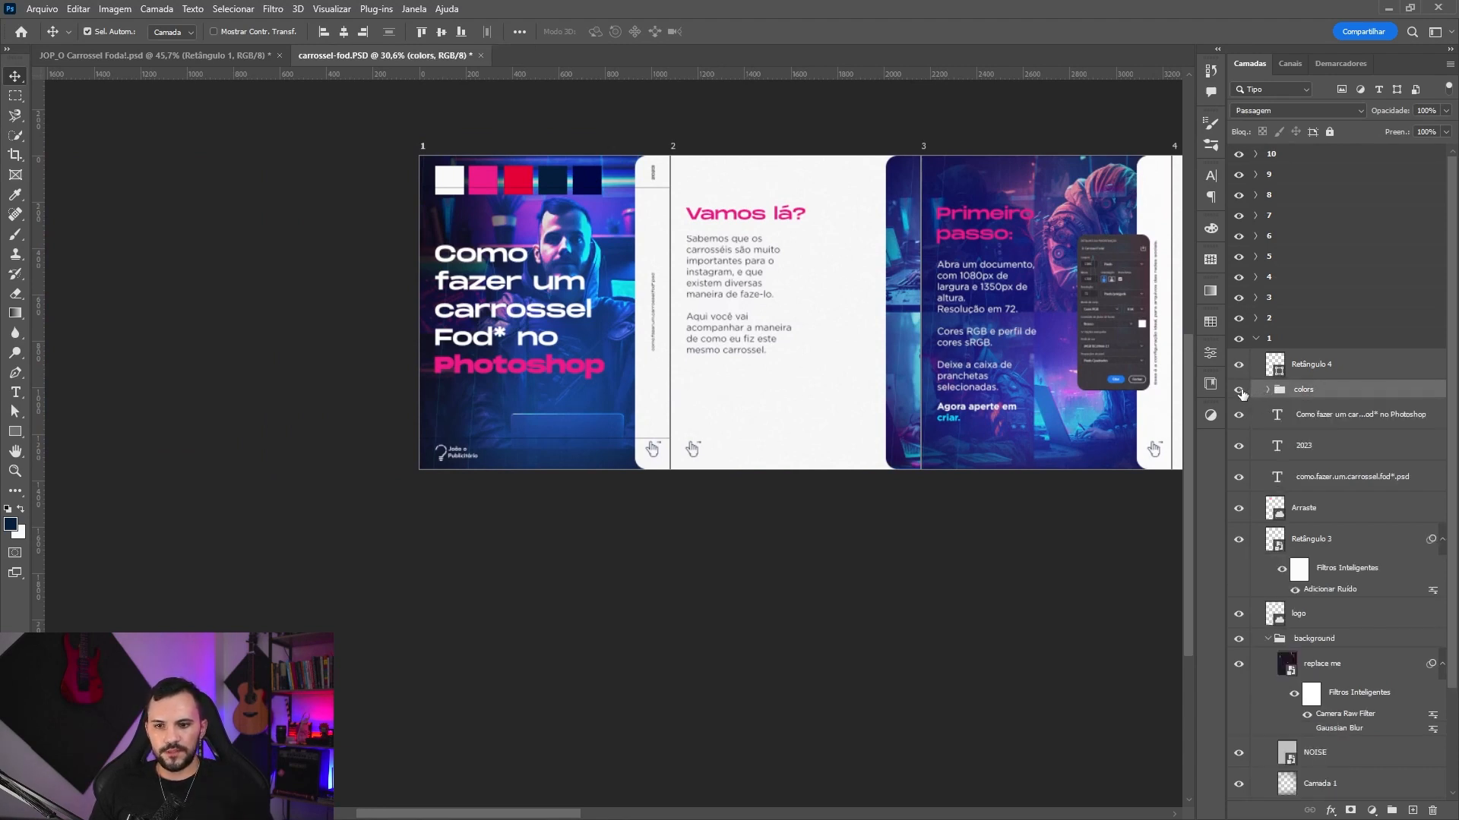
left_click(1239, 390)
scroll(540, 372, "up", 3)
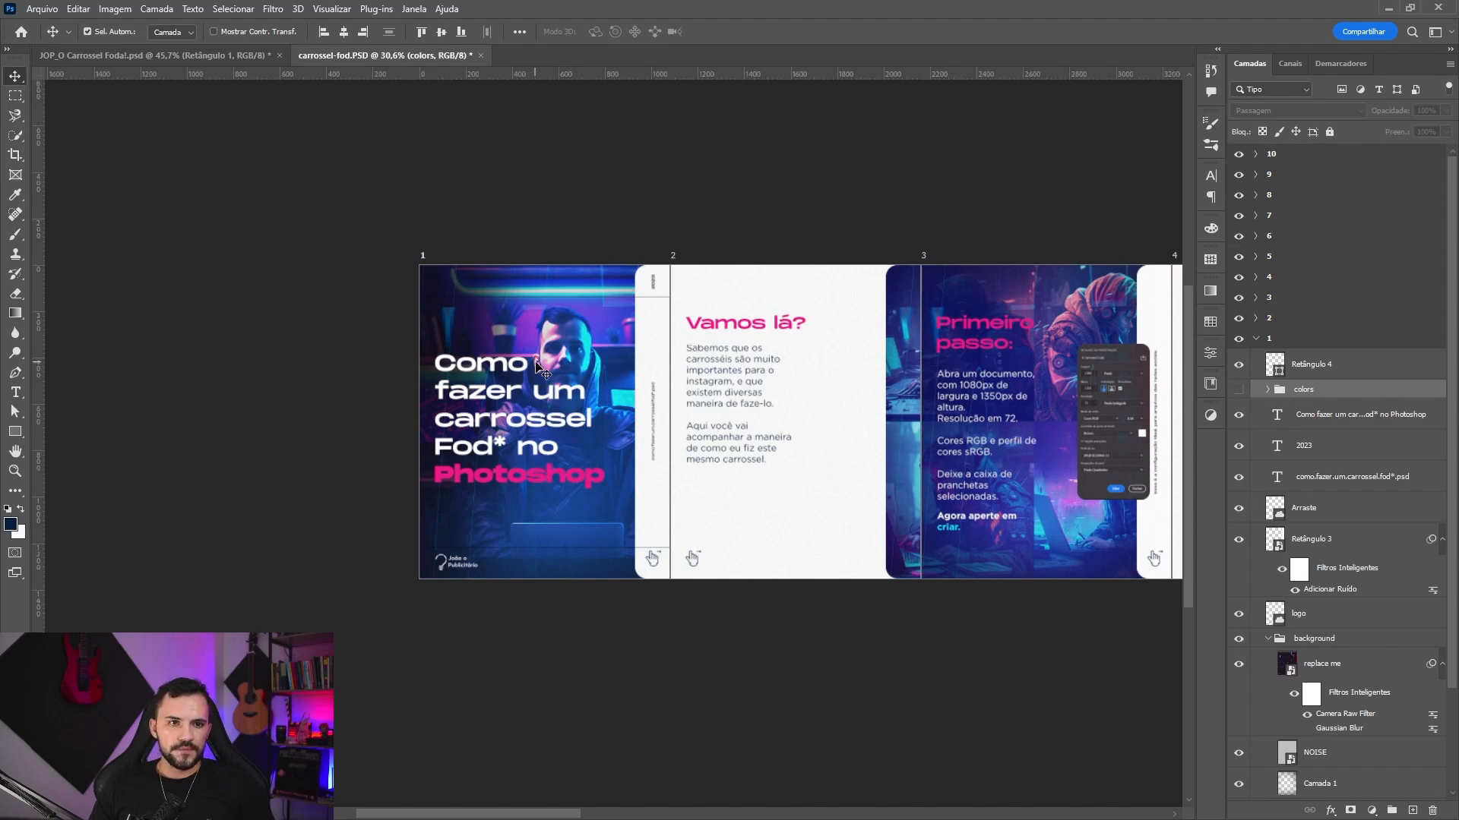
left_click(521, 224)
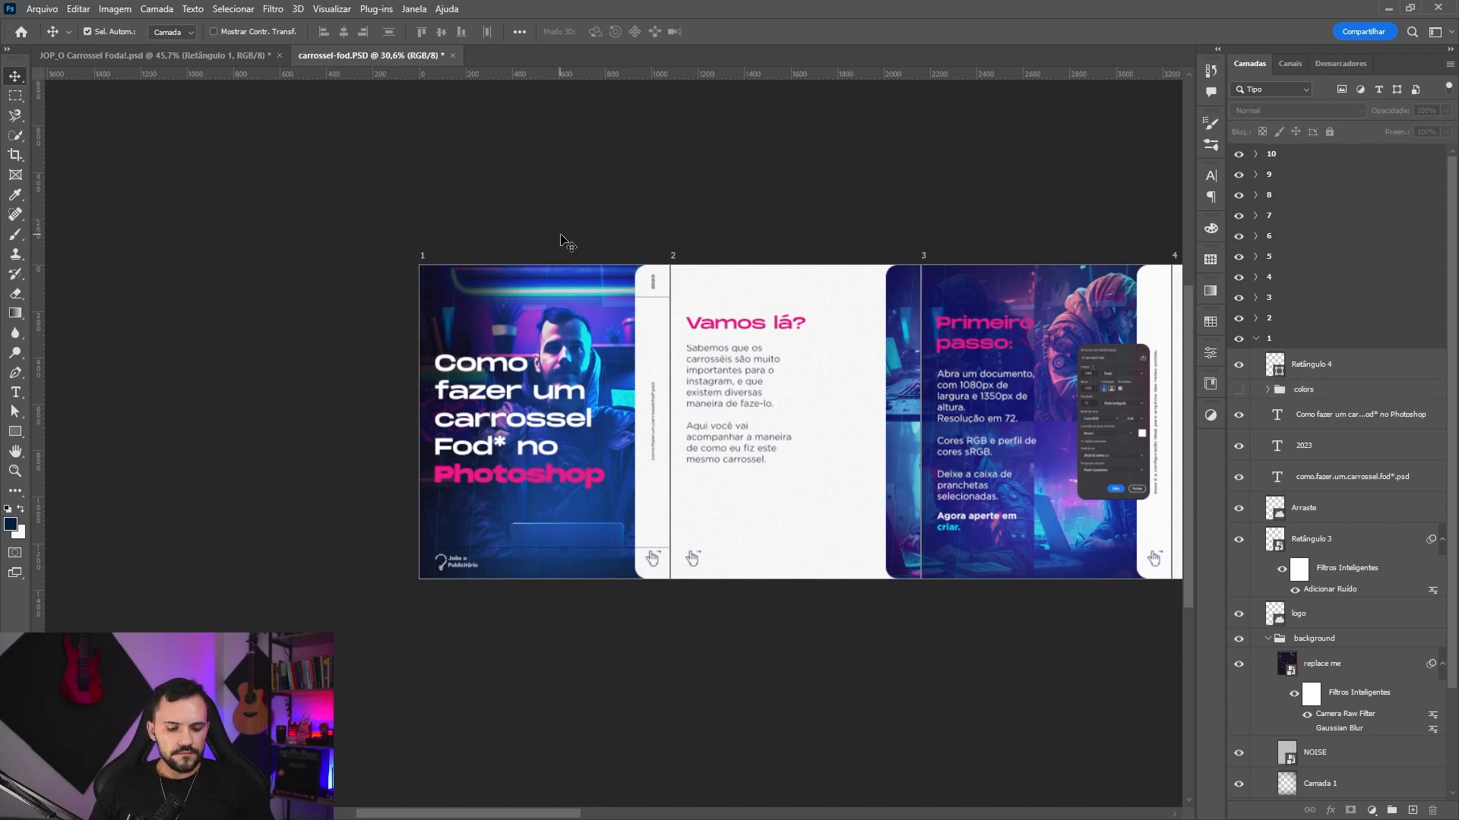
key("ctrl+shift+s")
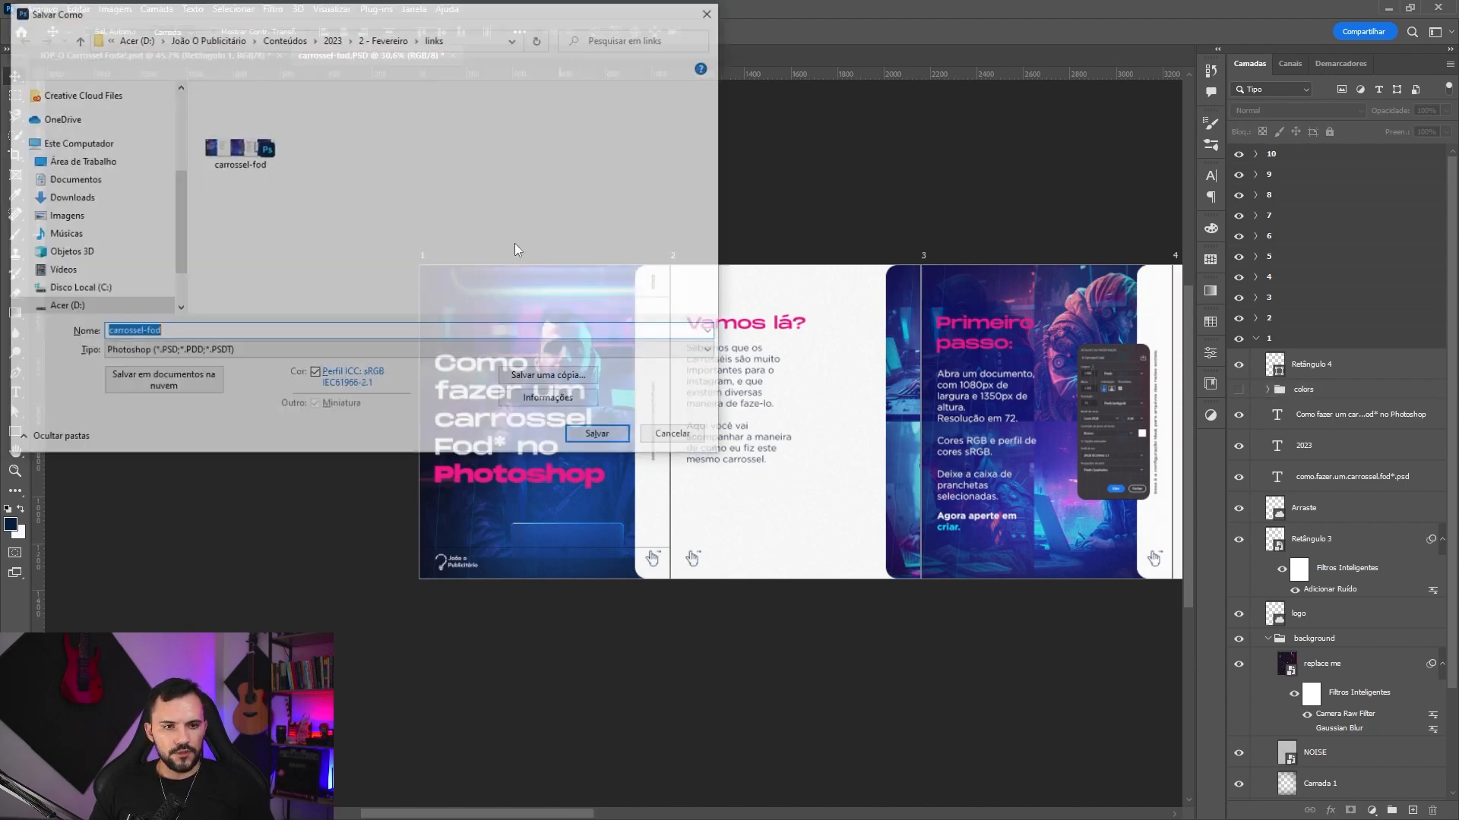
left_click(676, 436)
- Collapse artboard 1's layers and rename artboard 10 as JOP-carrossel-fod-10, copying the JOP-carrossel-fod- prefix for reuse
left_click(1255, 340)
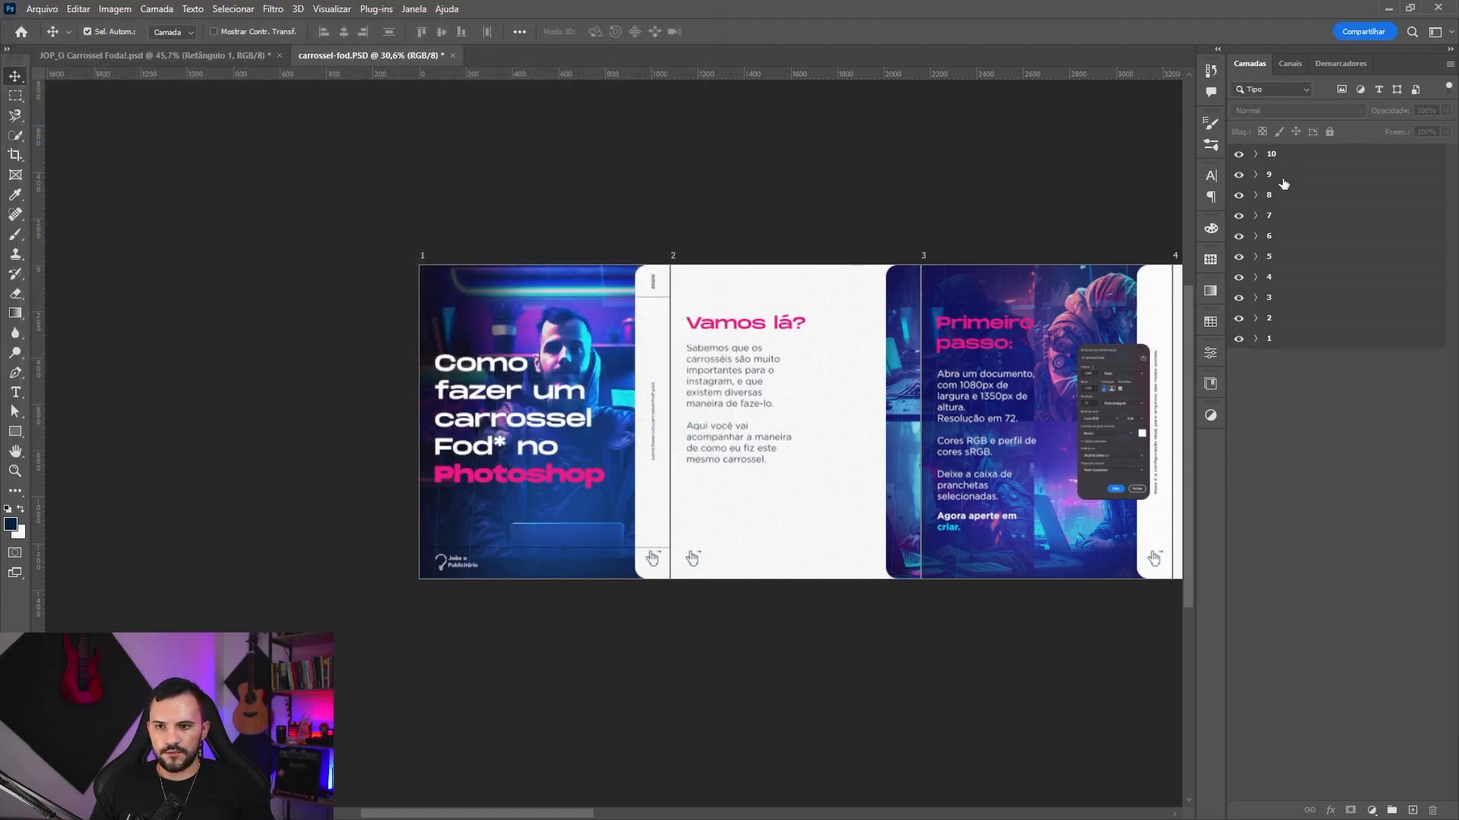
double_click(1272, 154)
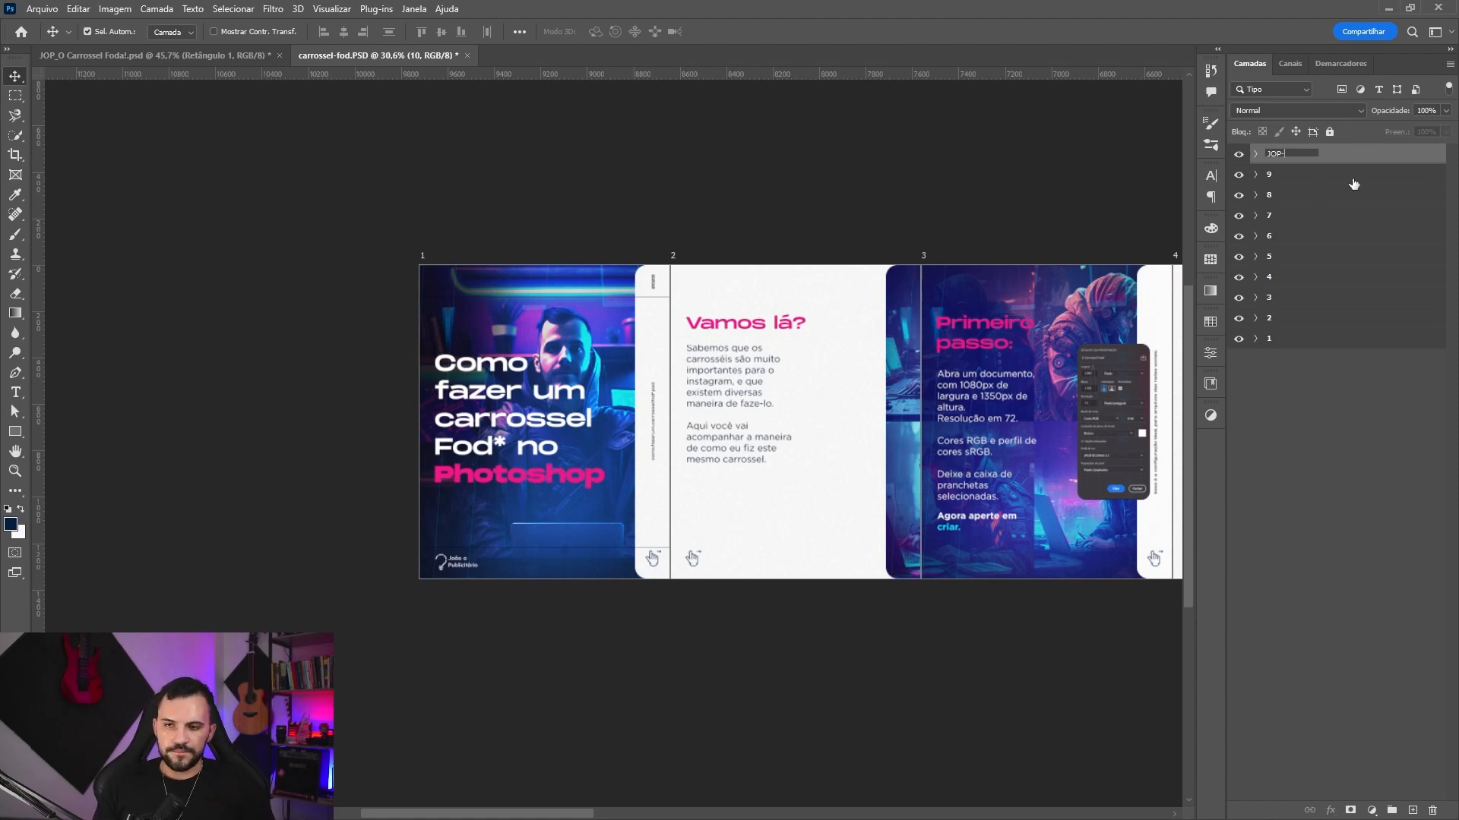
type("carrossel-fod-")
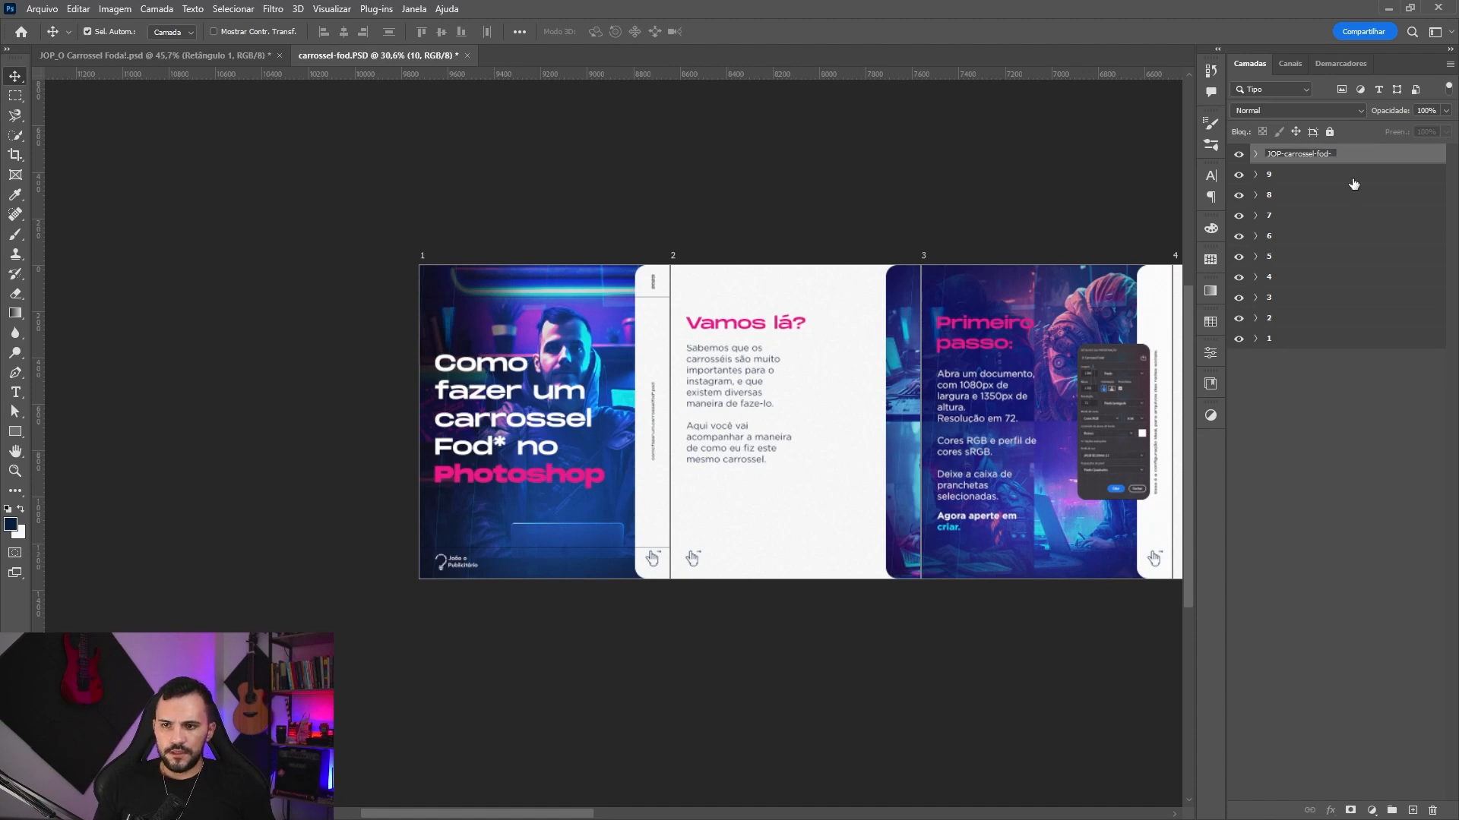
key("ctrl+a")
key("ctrl+c")
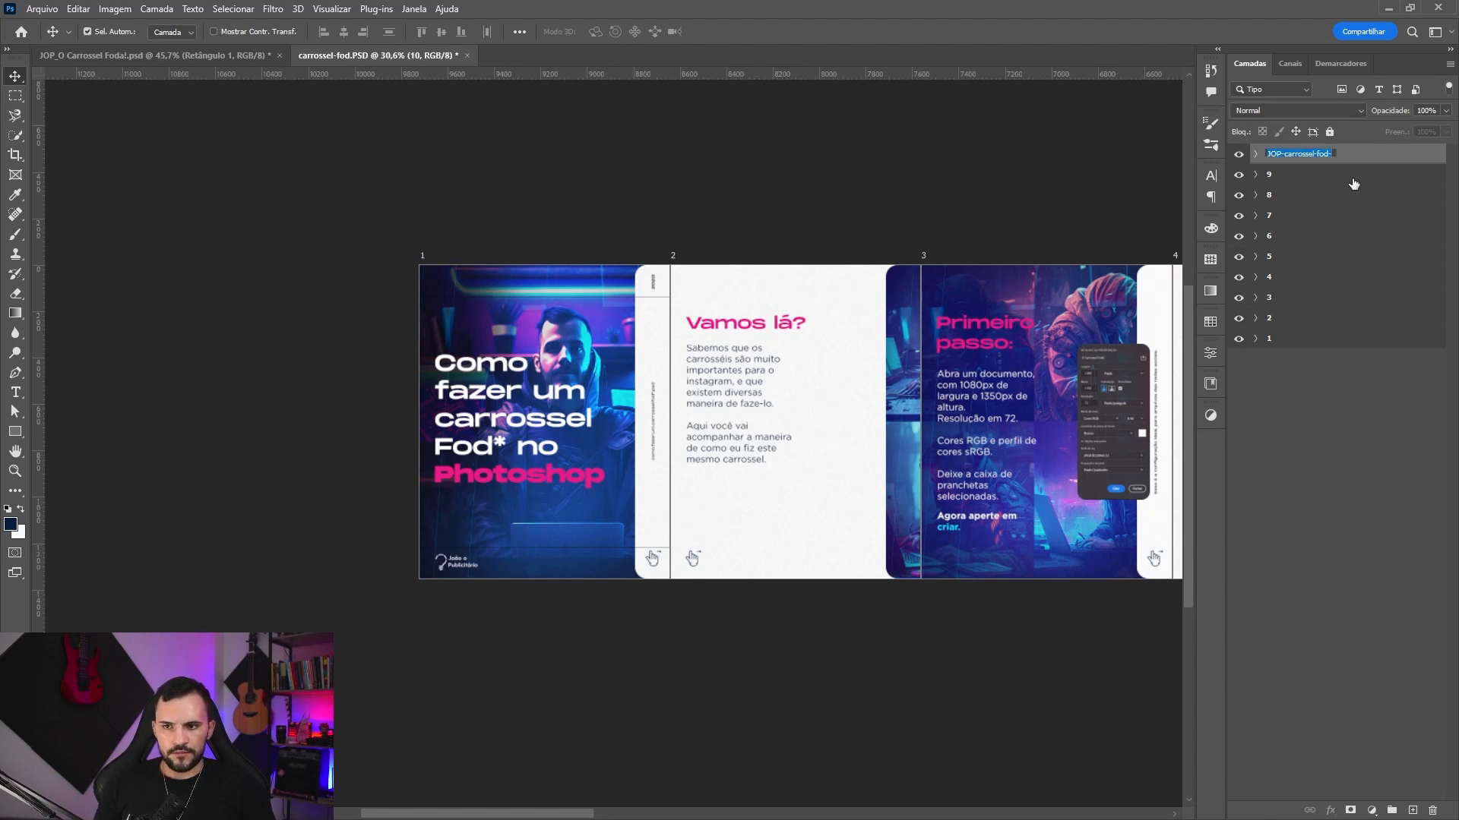
key("Right")
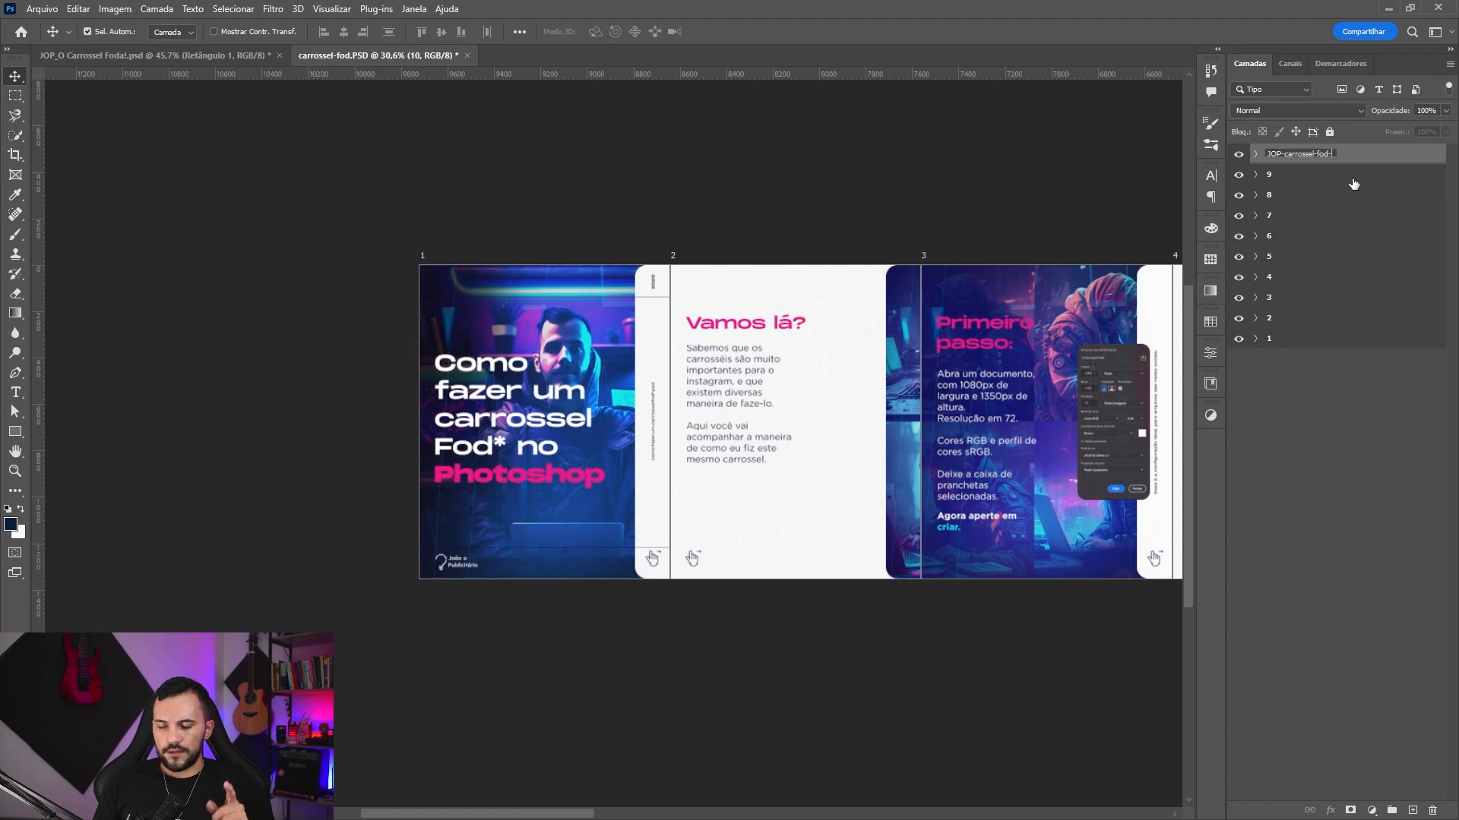
type("10")
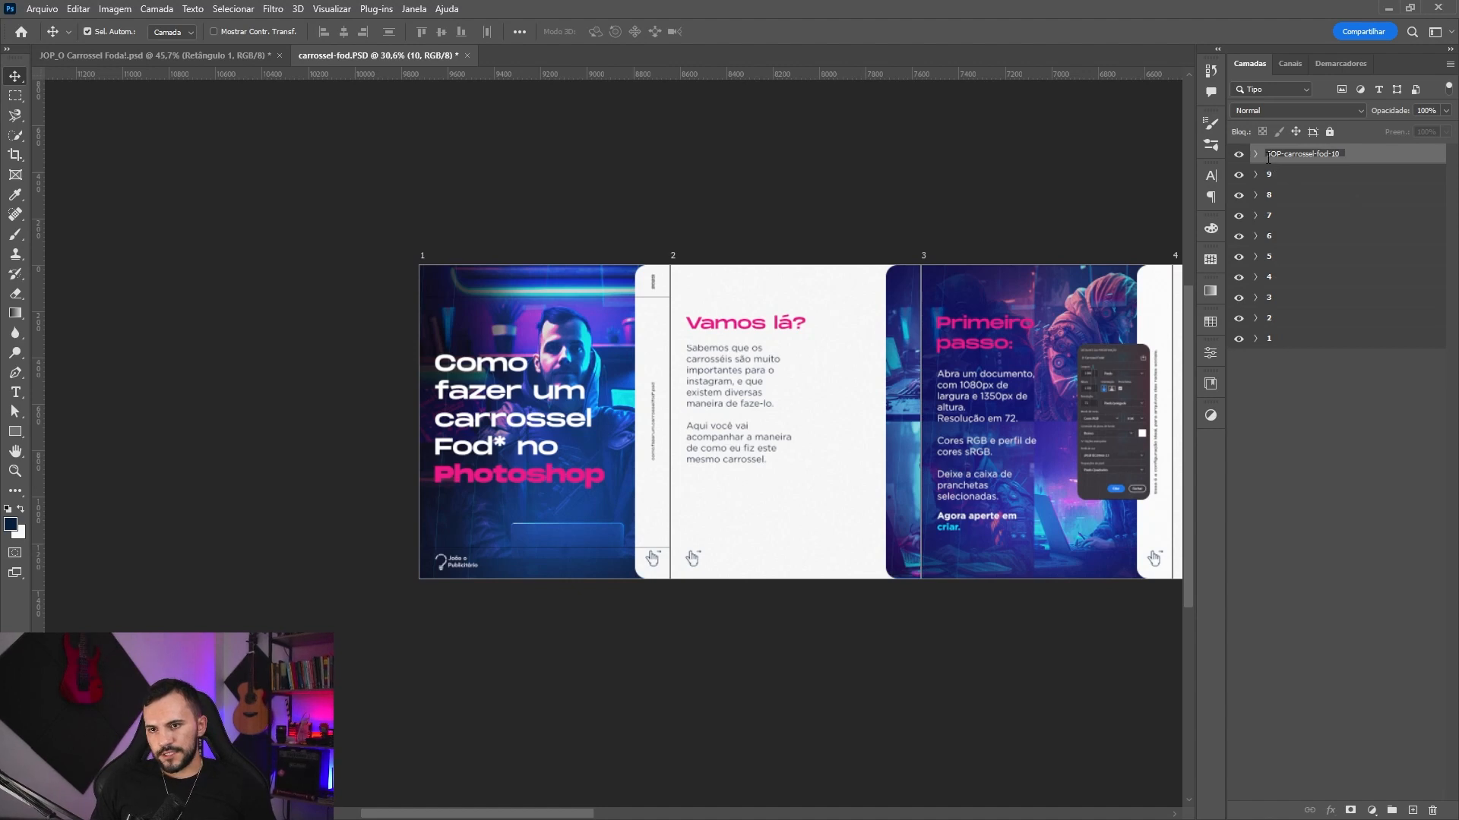
- Rename artboard 9 as JOP-carrossel-fod-9, reusing the copied prefix
left_click(1256, 176)
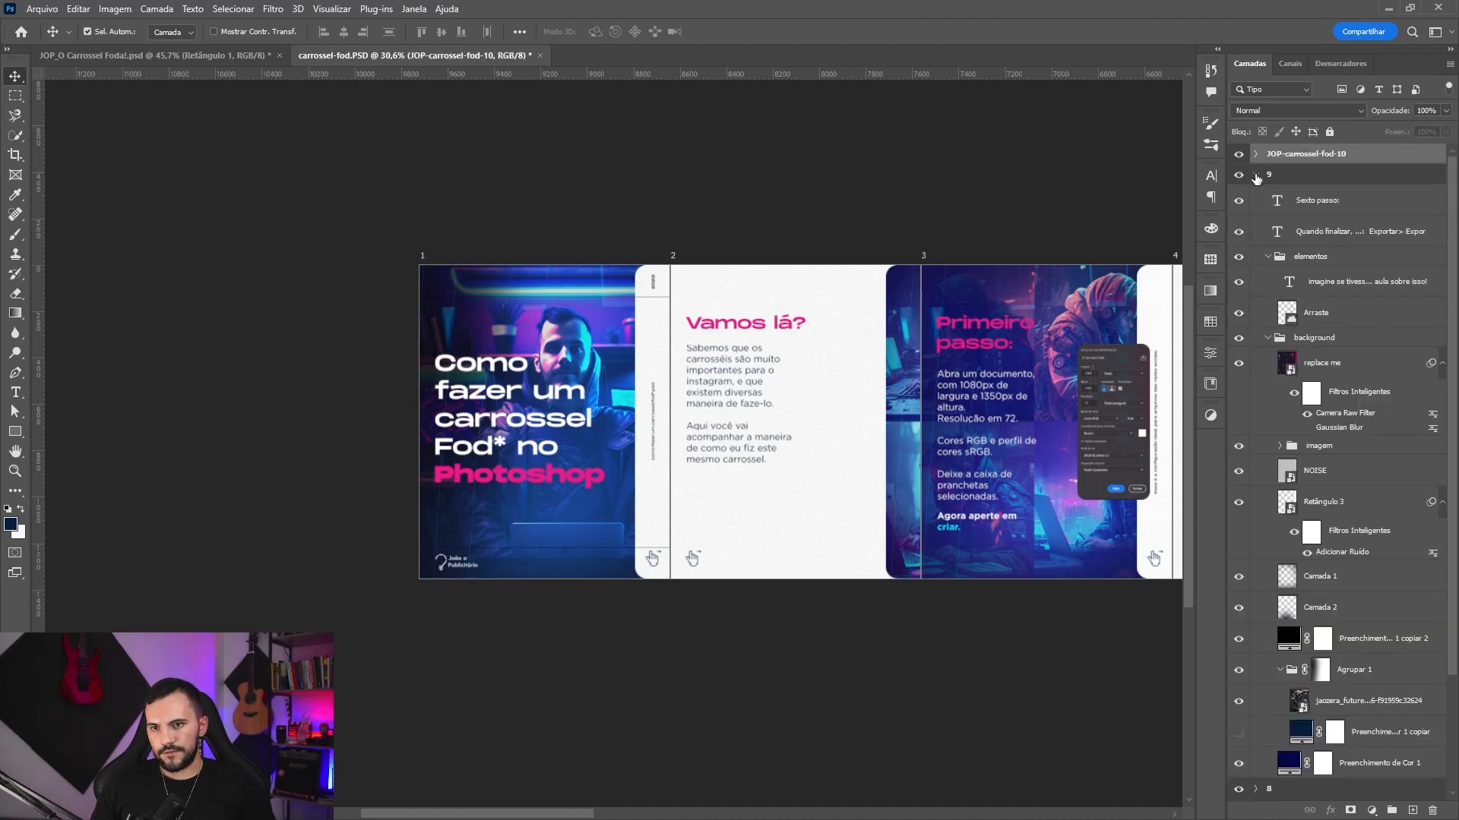
left_click(1256, 175)
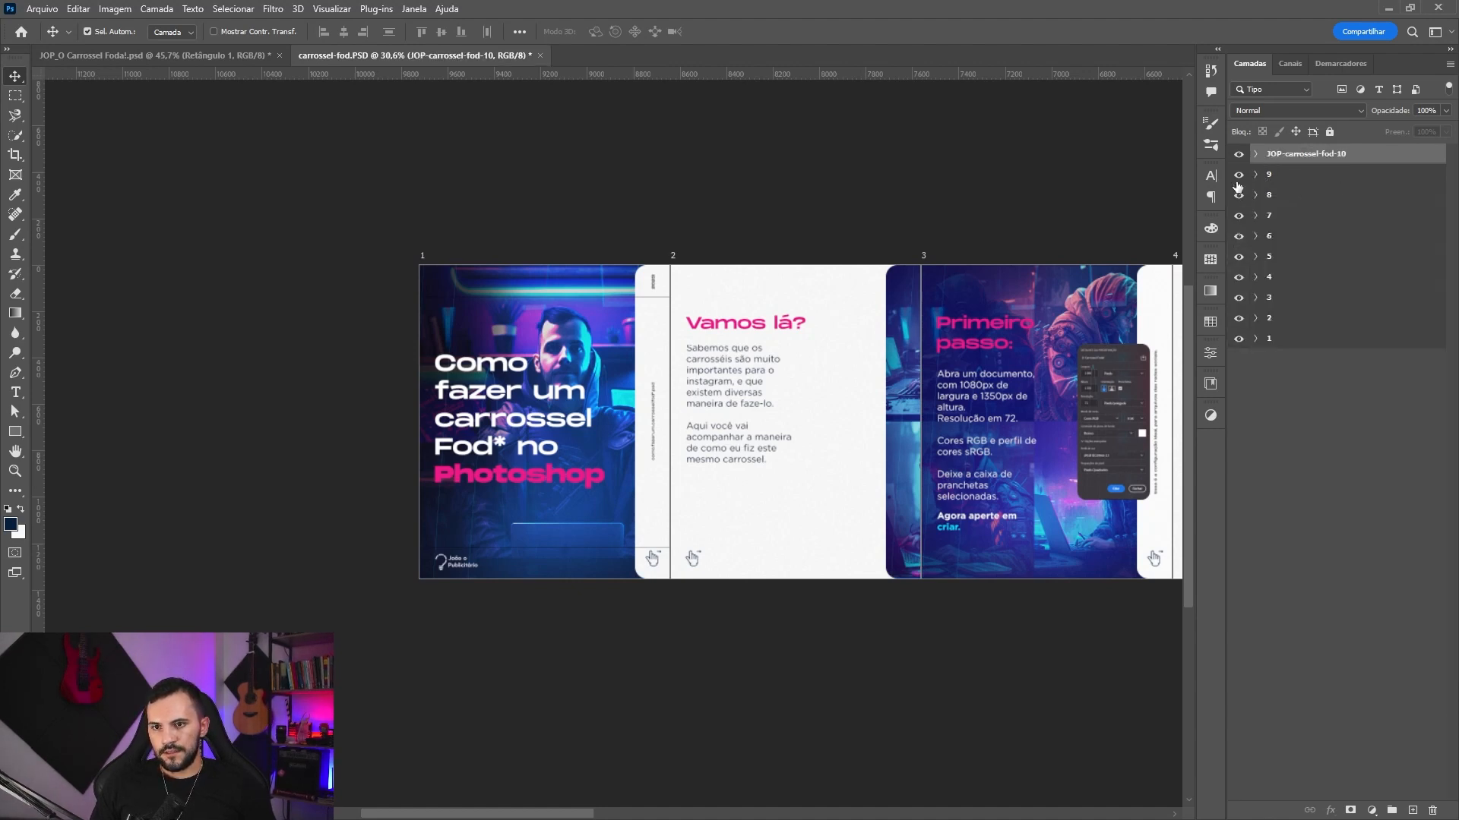
double_click(1270, 175)
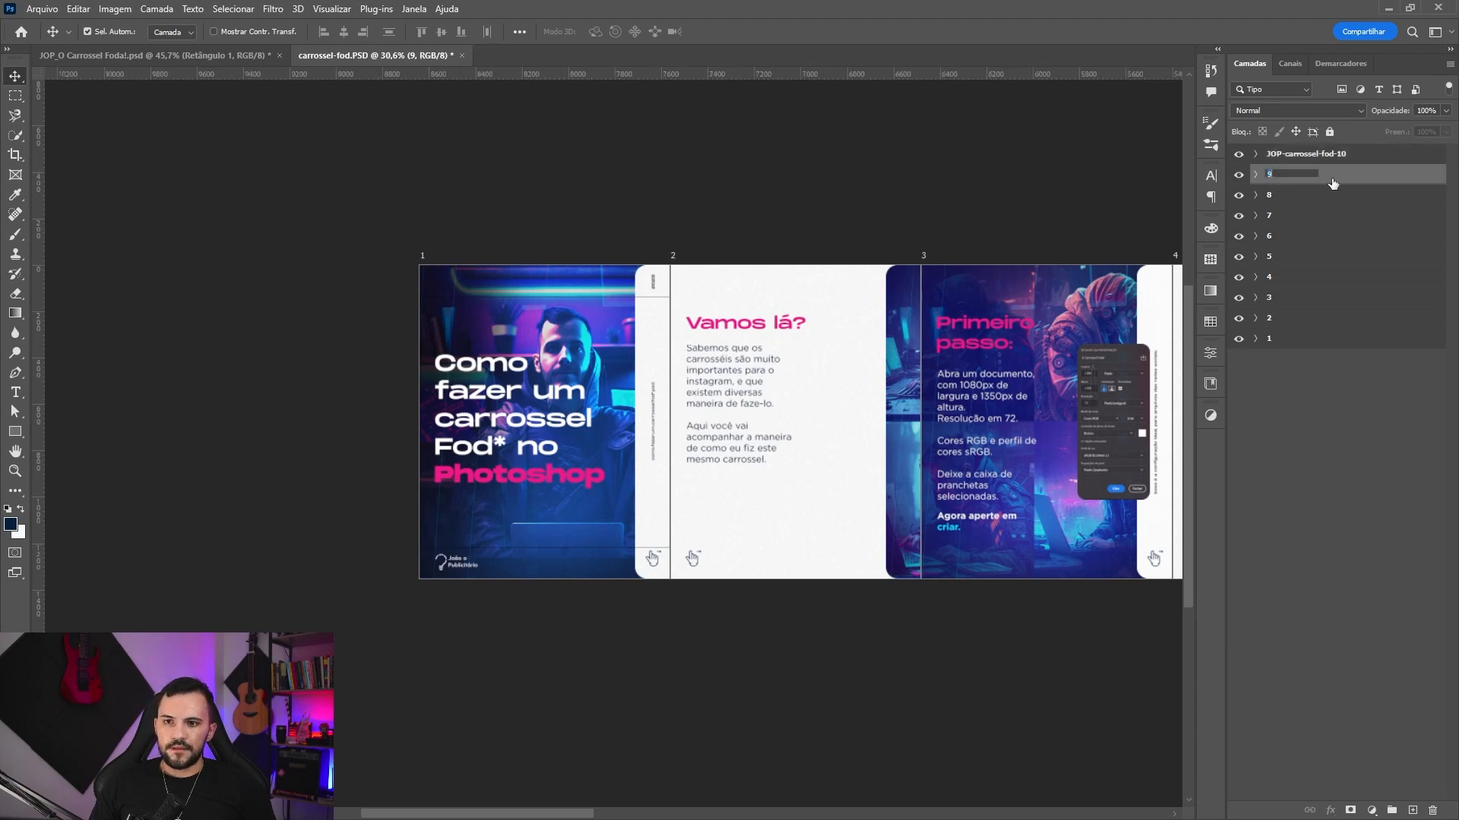
key("ctrl+v")
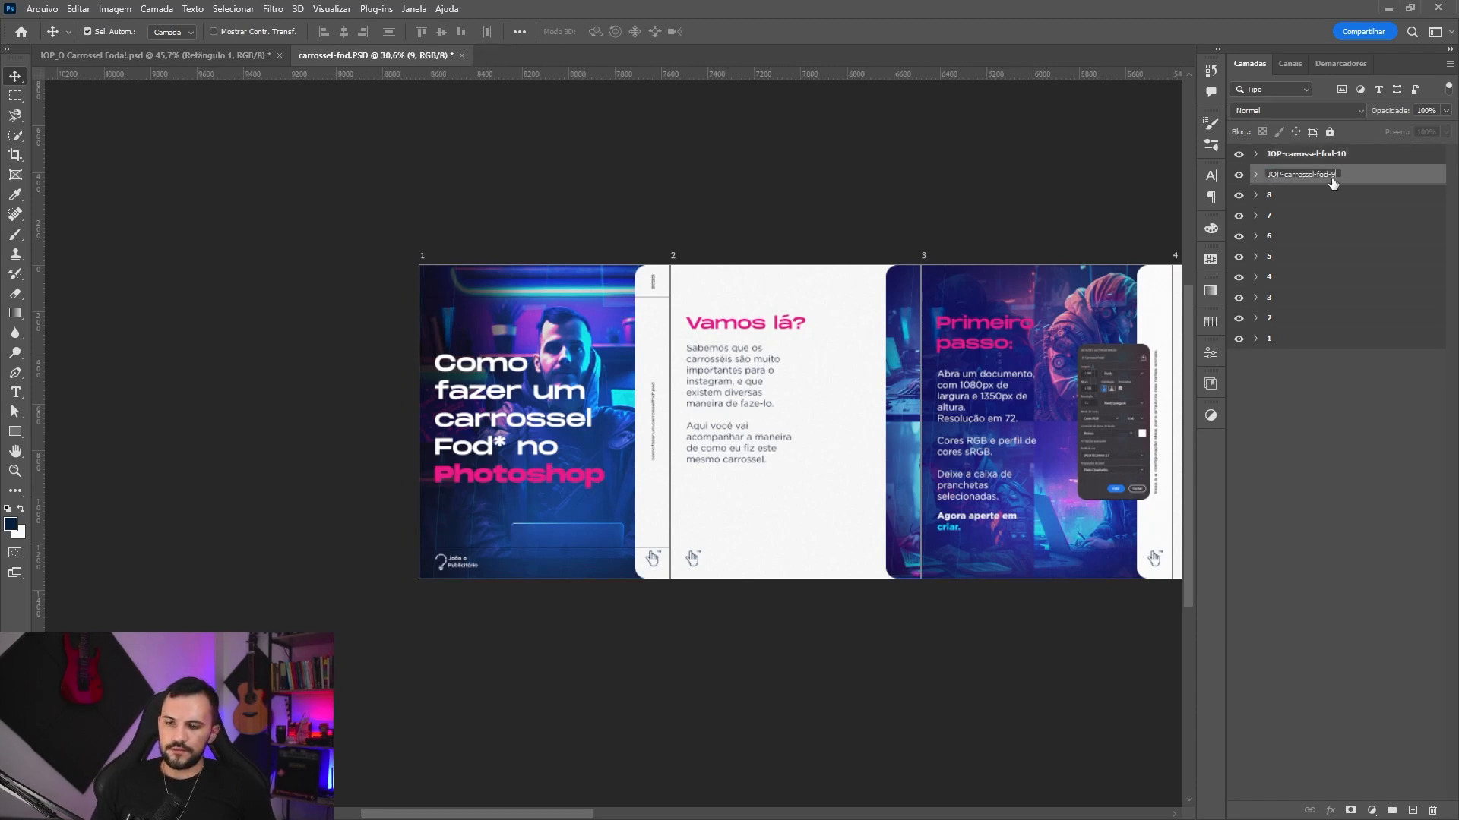
type("9")
key("Tab")
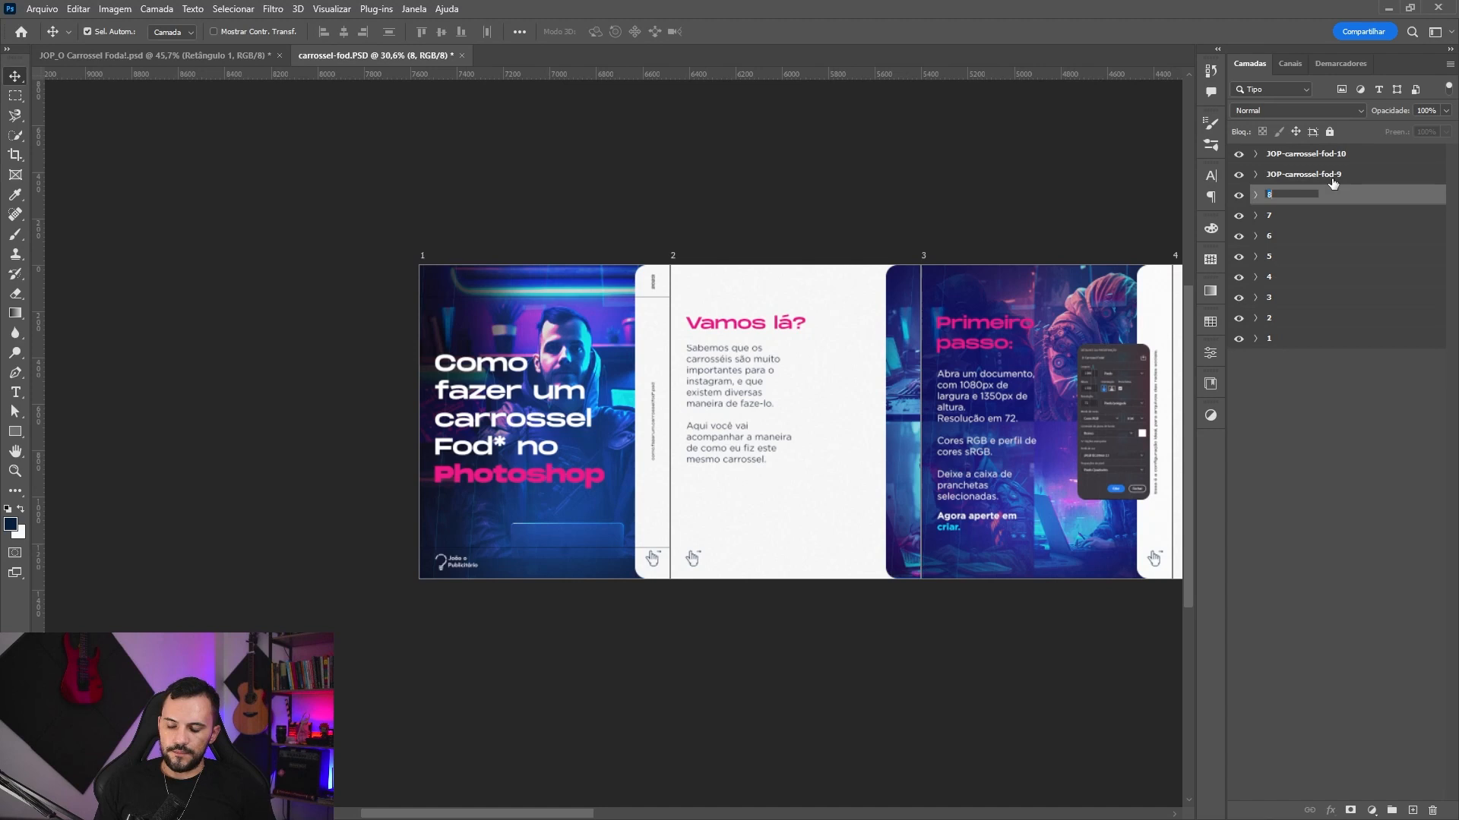
- Rename artboards 8 and 7 as JOP-carrossel-fod-8 and JOP-carrossel-fod-7
key("ctrl+v")
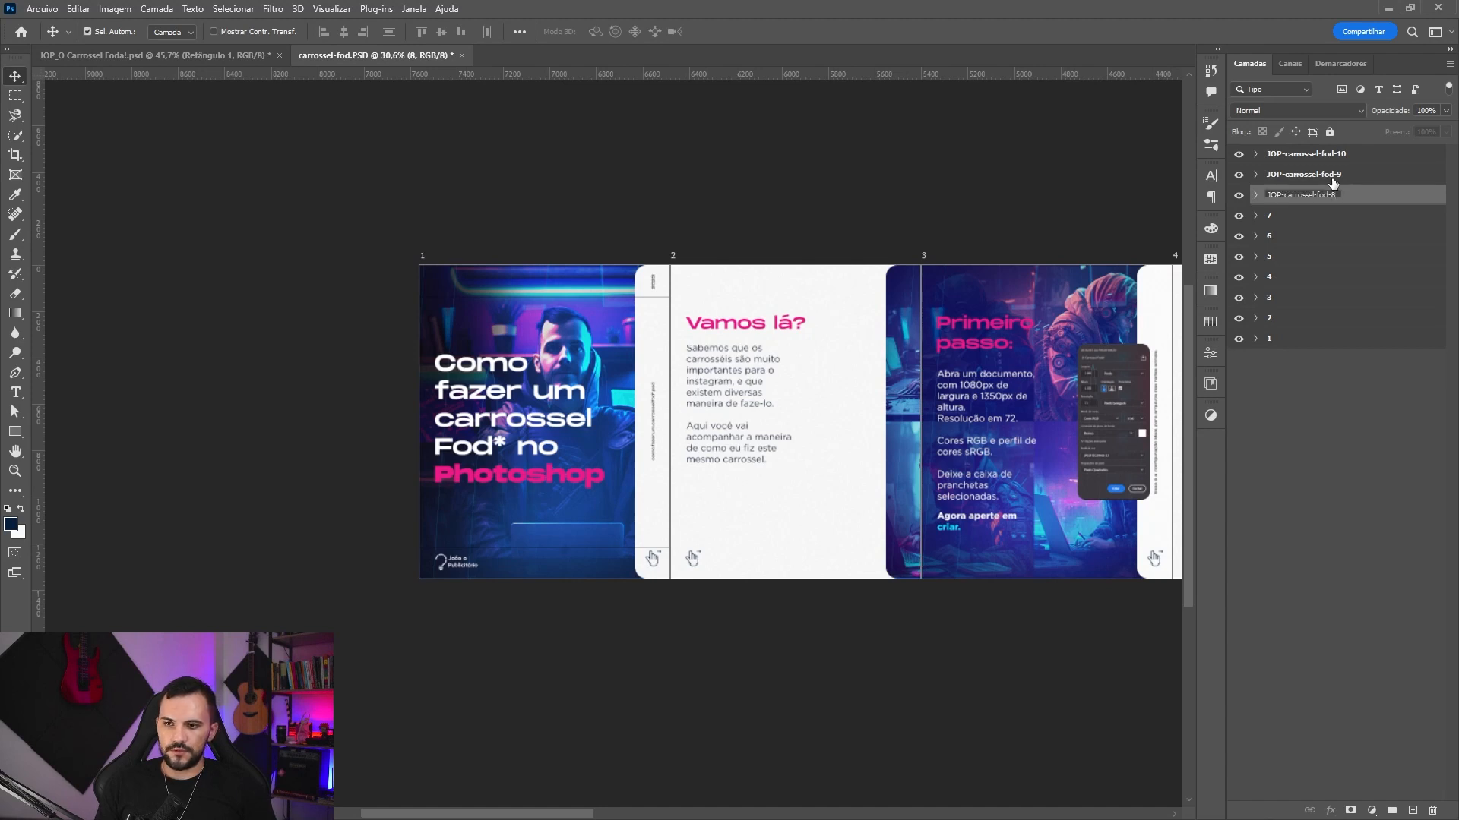
type("8")
key("Tab")
key("ctrl+v")
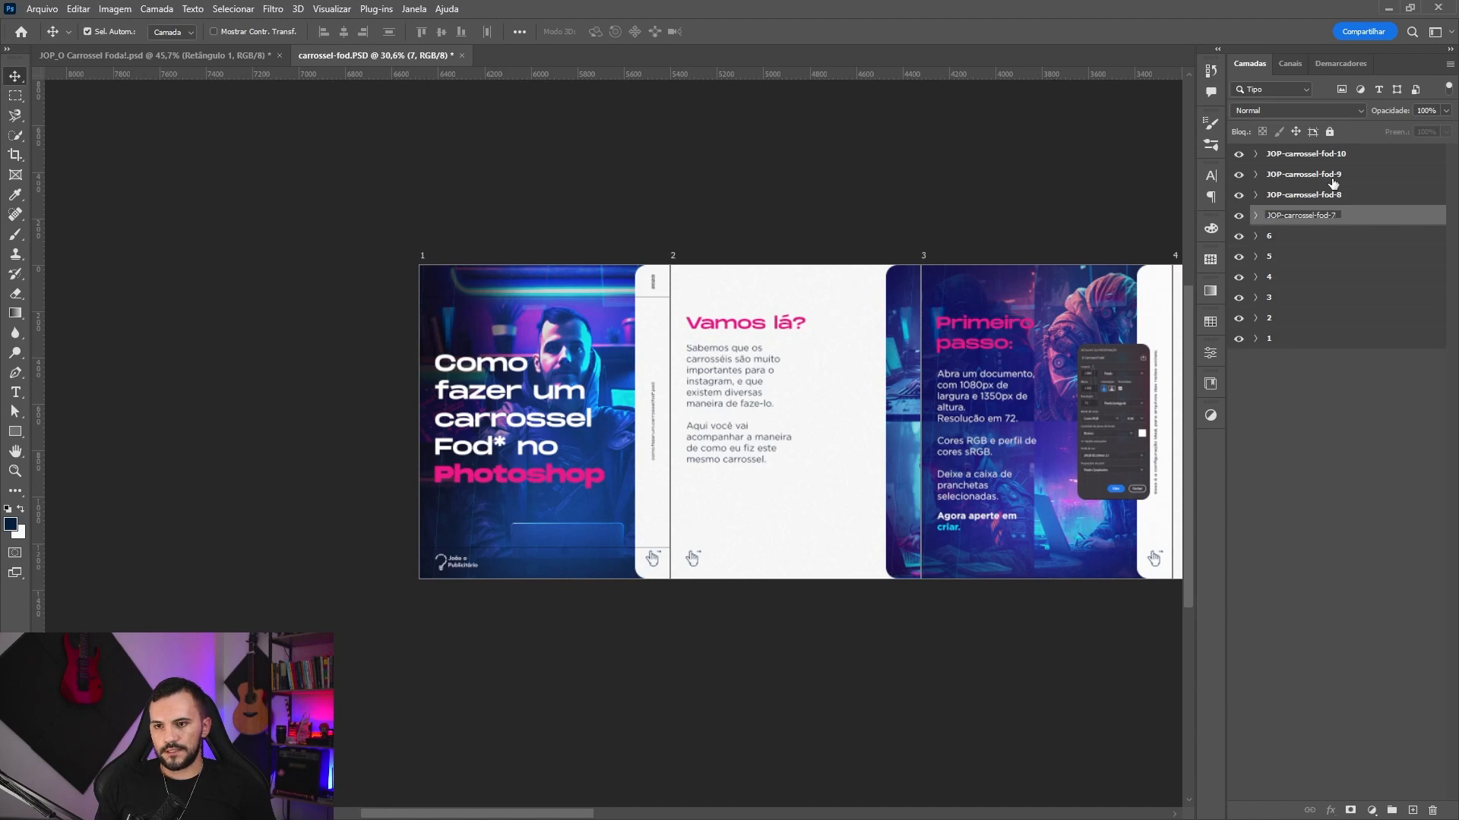
type("7")
key("Tab")
- Rename artboards 6, 5 and 4 with the copied prefix as JOP-carrossel-fod-6, JOP-carrossel-fod-5 and JOP-carrossel-fod-4
key("ctrl+v")
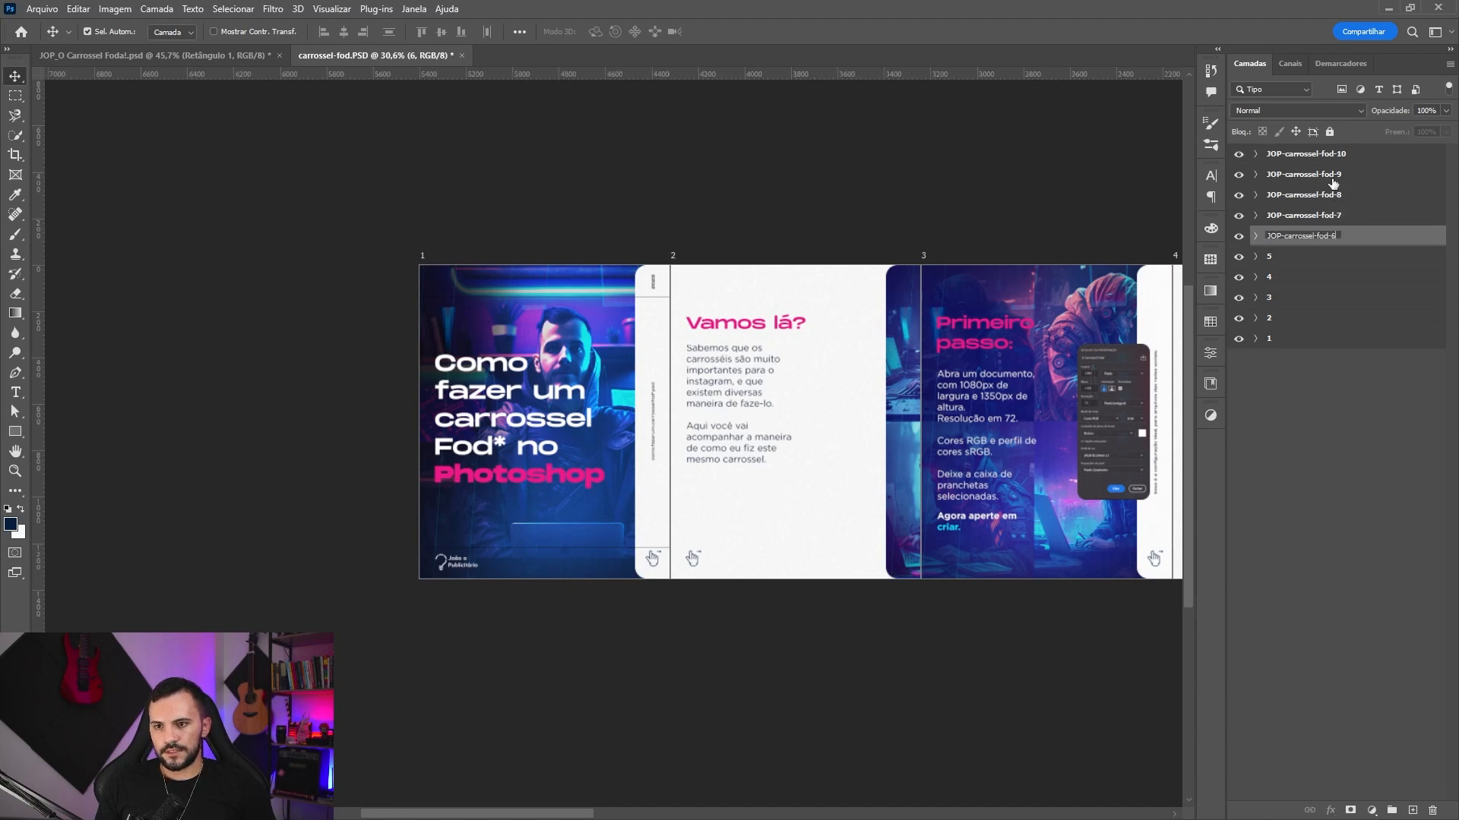
type("6")
key("Tab")
key("ctrl+v")
type("5")
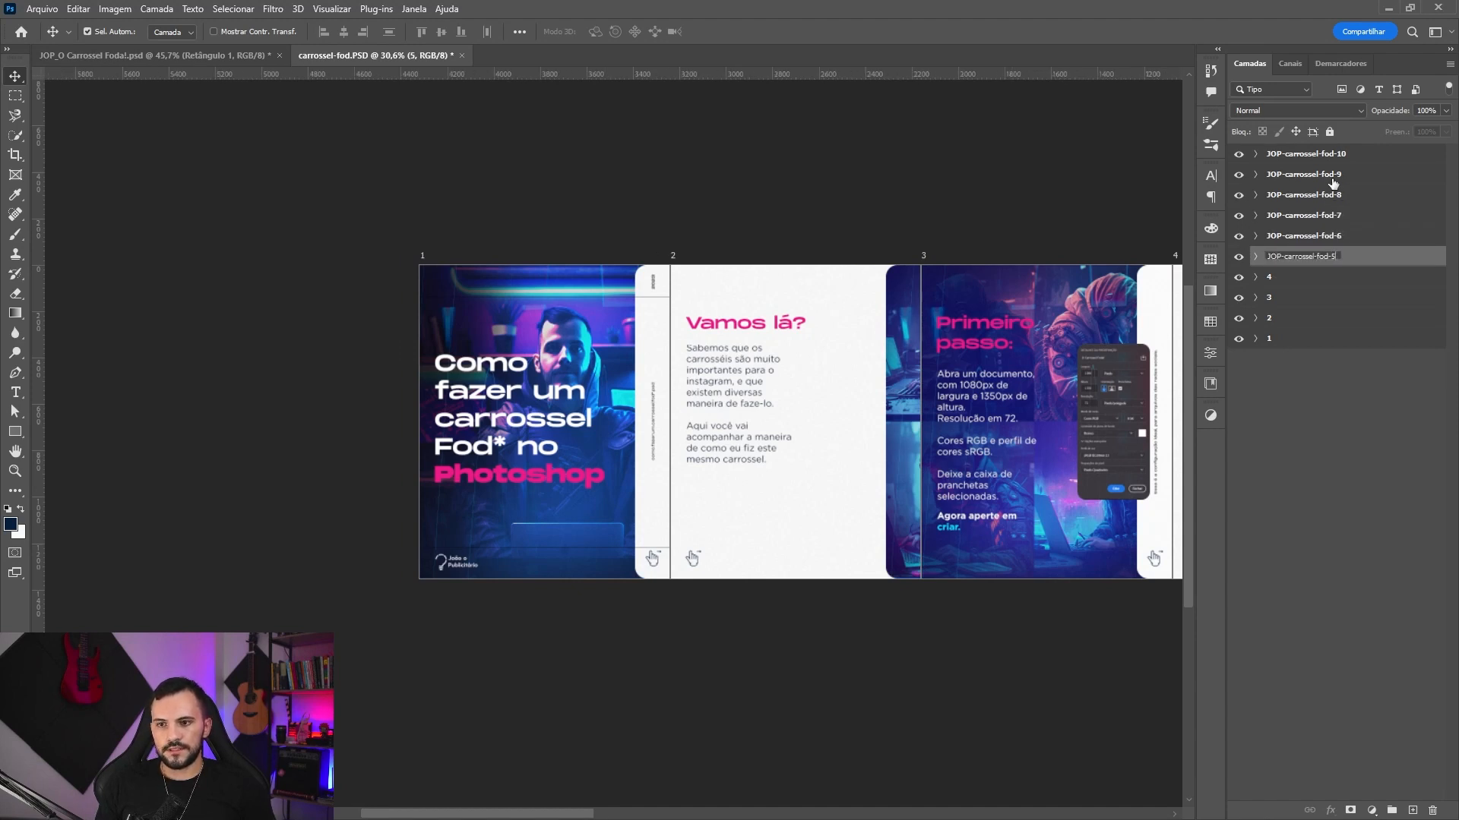
key("Tab")
key("ctrl+v")
type("4")
key("Tab")
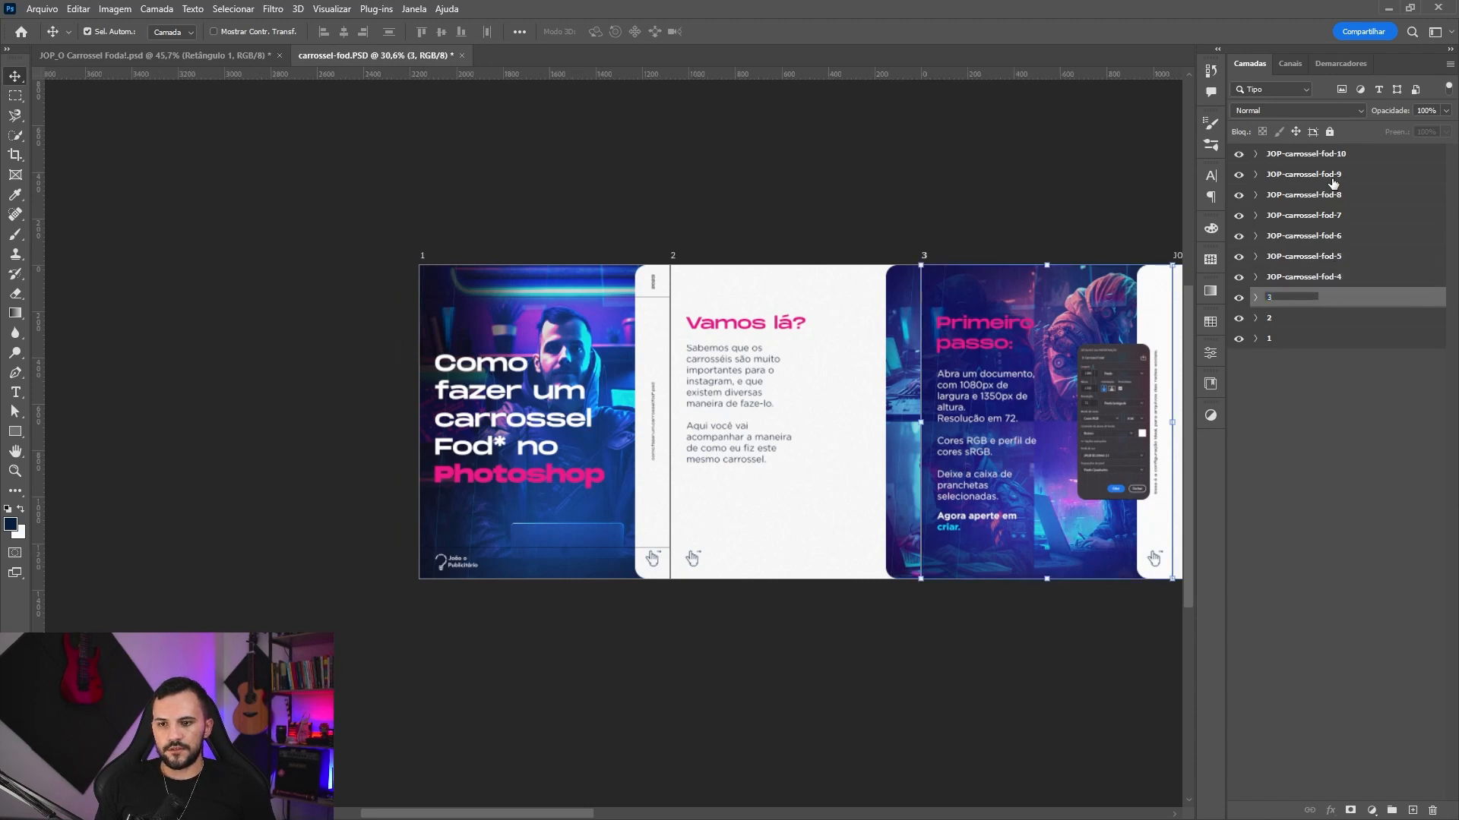
- Rename artboards 3, 2 and 1 as JOP-carrossel-fod-3, JOP-carrossel-fod-2 and JOP-carrossel-fod-1, then deselect everything
key("ctrl+v")
type("3")
key("Tab")
key("ctrl+v")
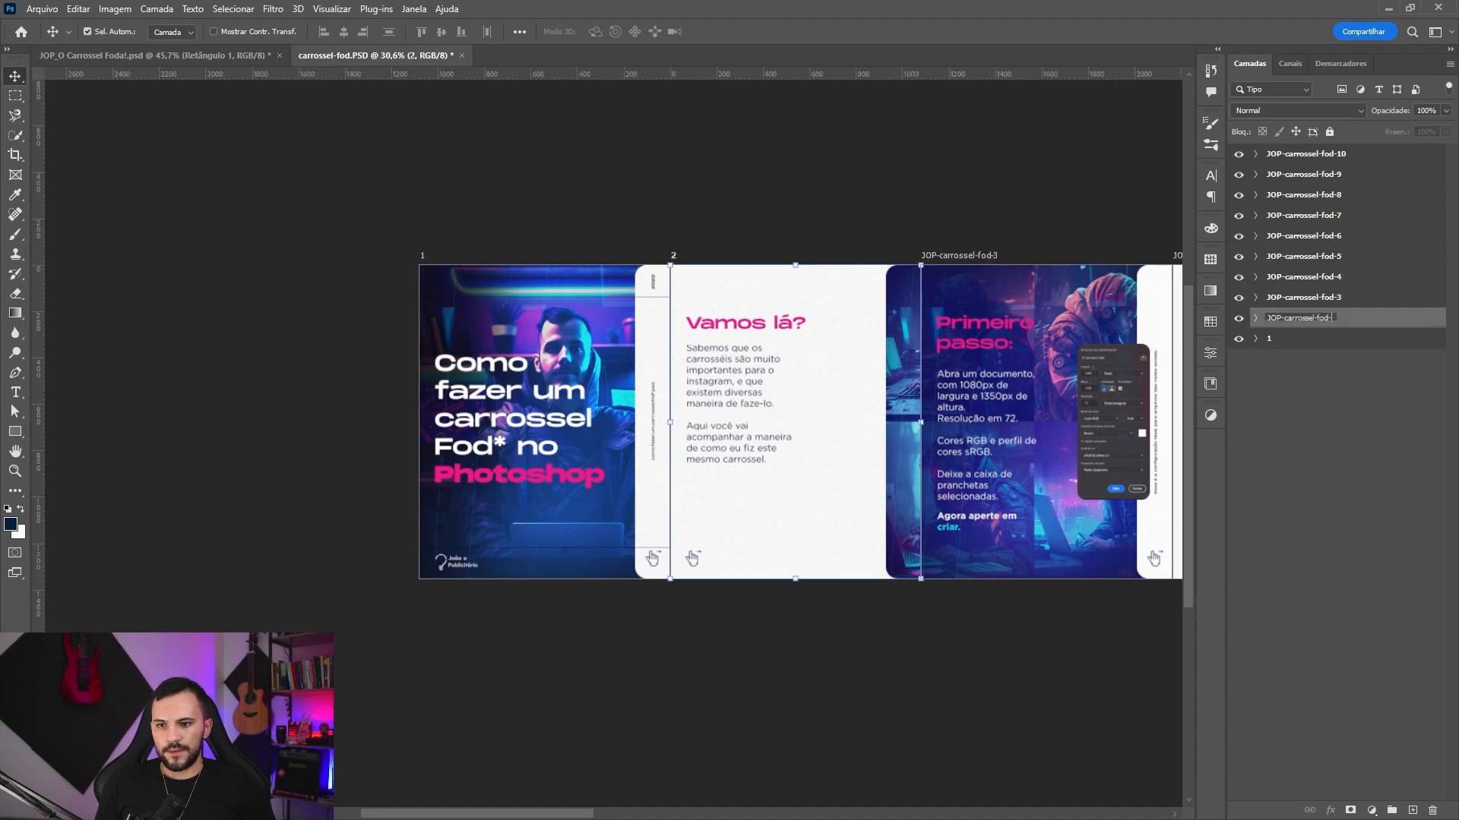
type("2")
key("Tab")
key("ctrl+v")
type("1")
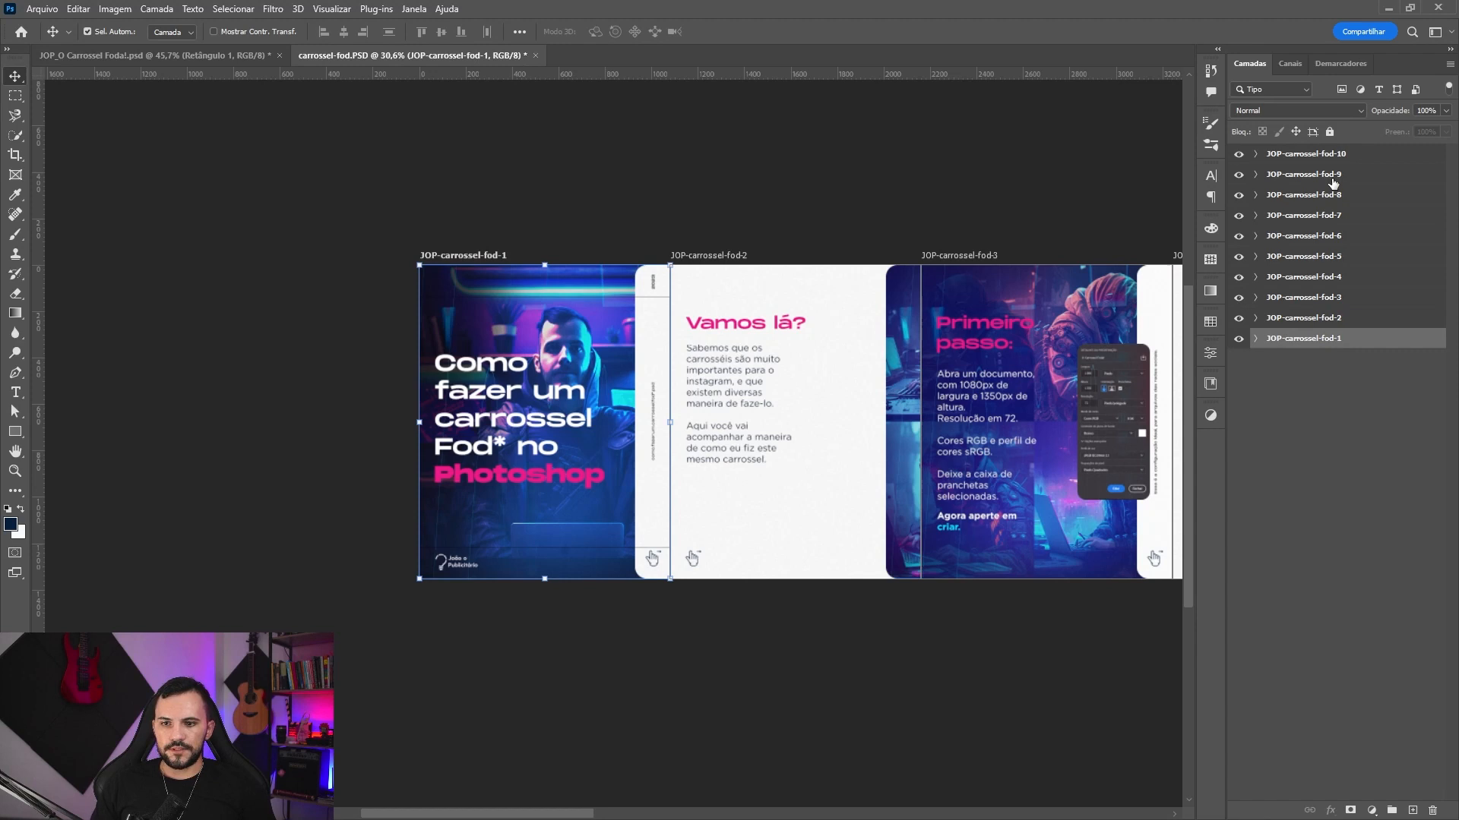
left_click(834, 225)
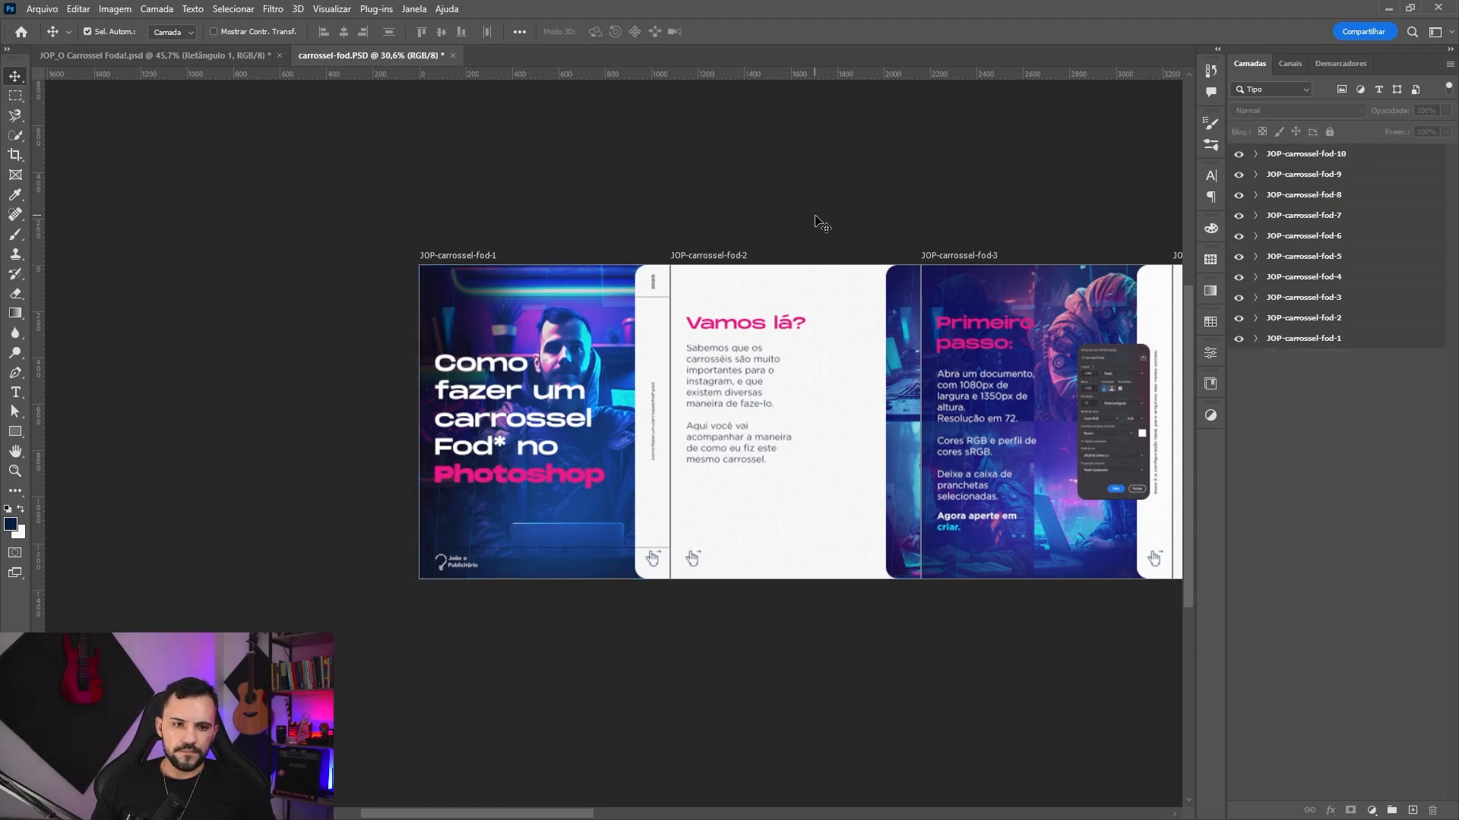
- Hide the layout lines at the top of JOP-carrossel-fod-1's layer stack and save the document
left_click(1255, 339)
left_click(1239, 365)
left_click(1257, 339)
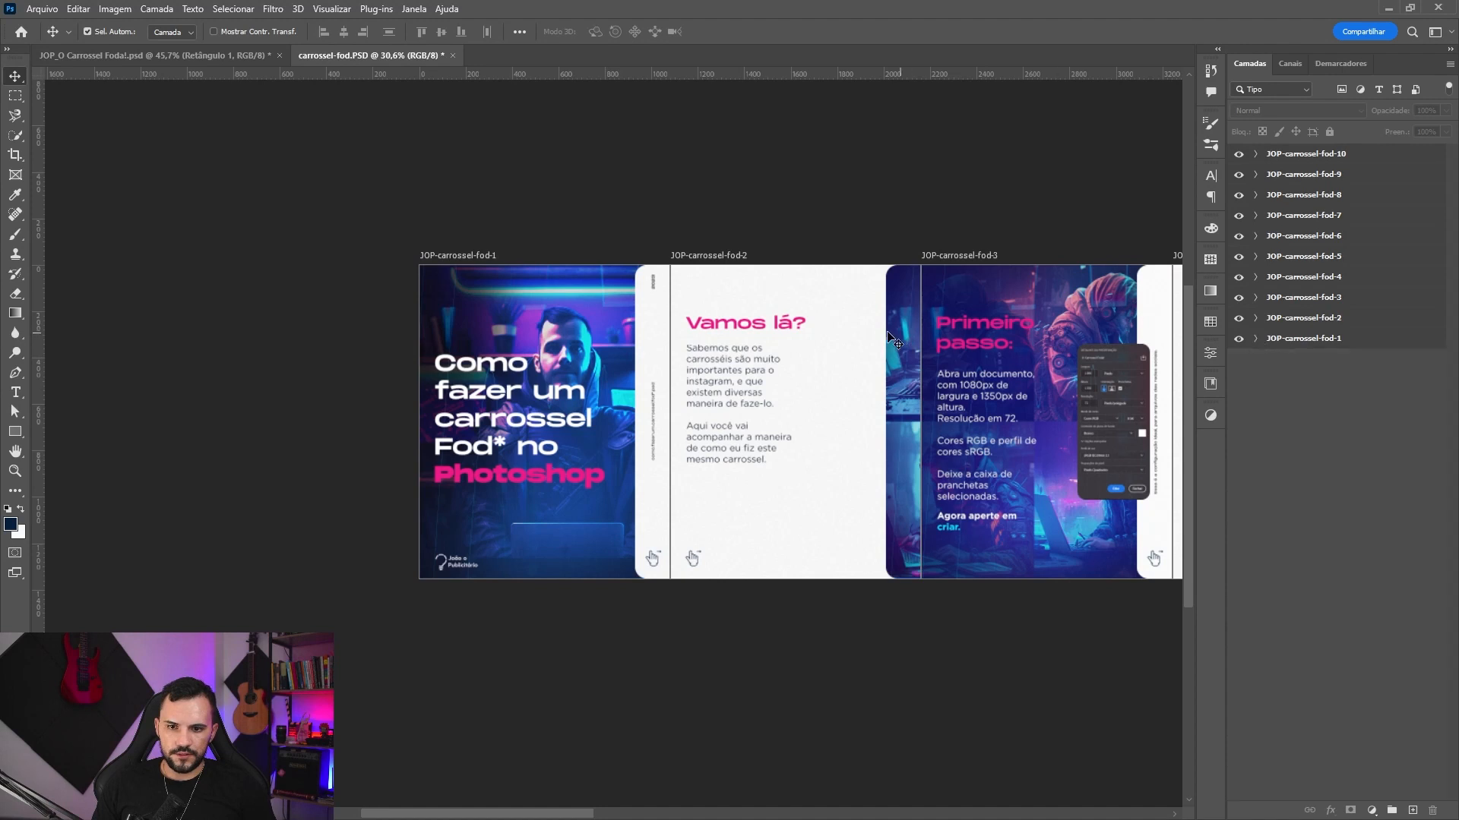
scroll(854, 304, "up", 1)
key("ctrl+s")
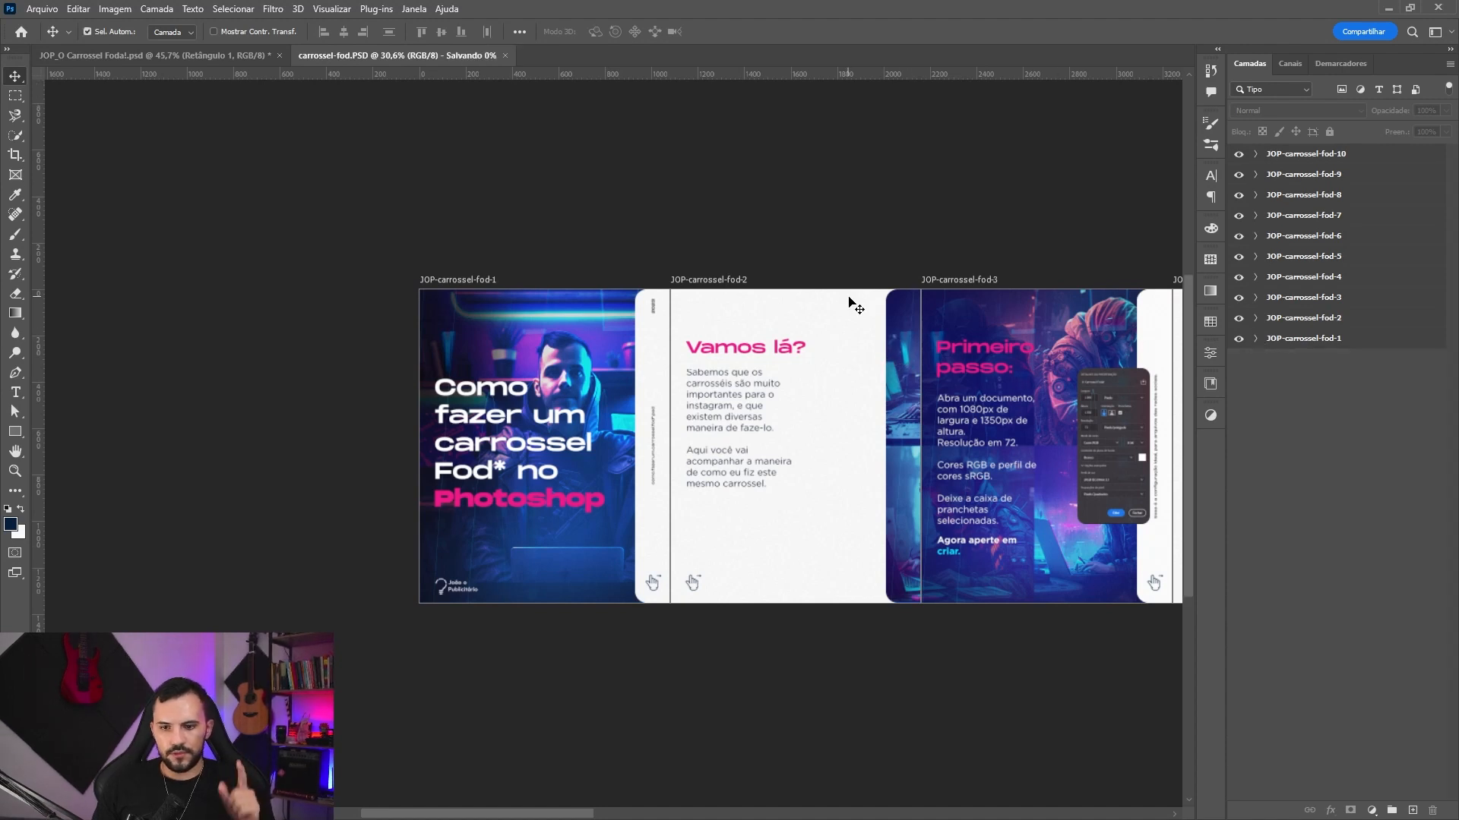
- Export all ten artboards as PNG files at 1x scale, 1080 x 1350 px, converted to sRGB, into the Carrossel folder
scroll(840, 228, "right", 5)
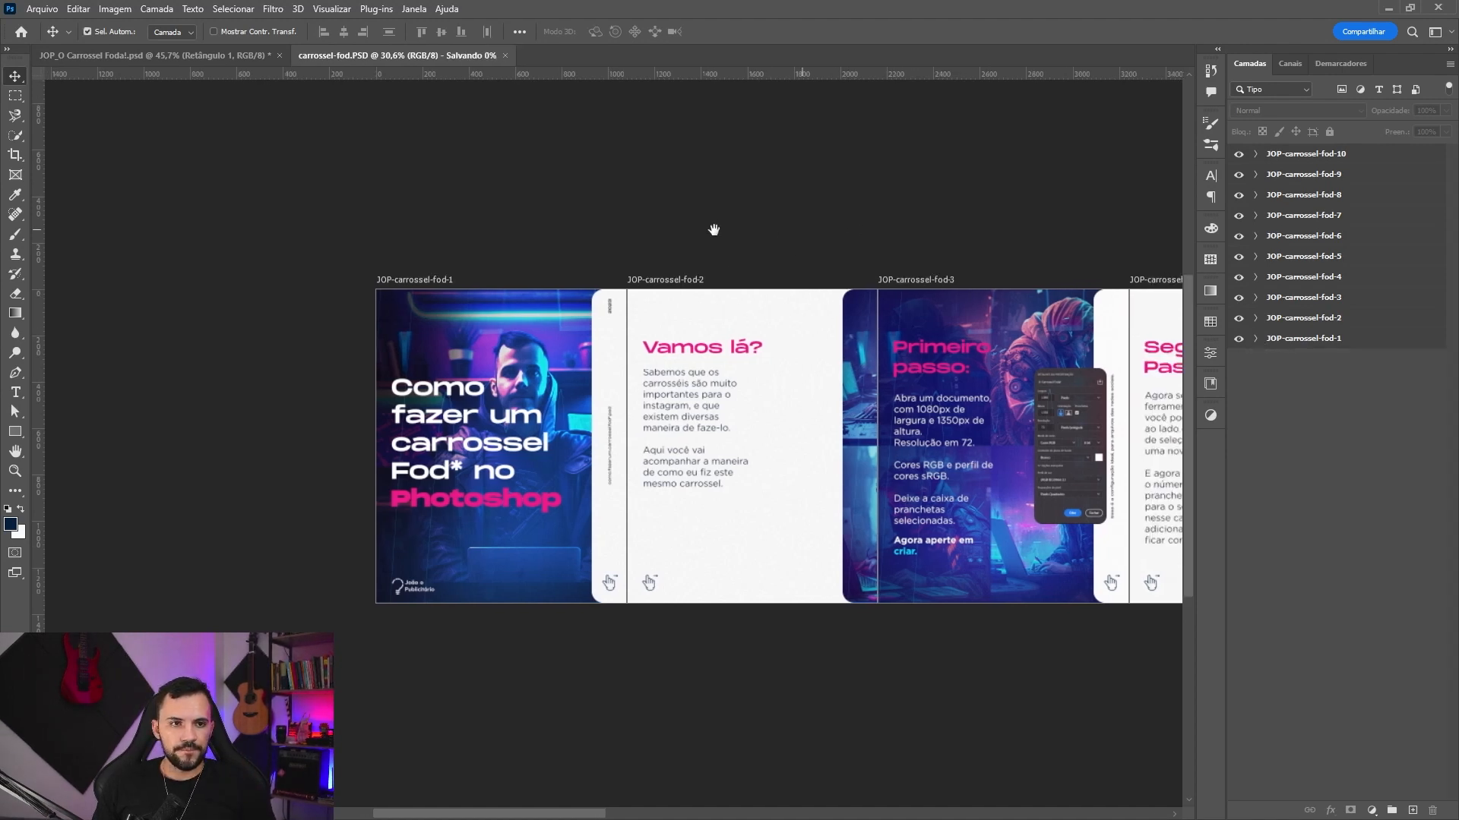
scroll(872, 238, "right", 3)
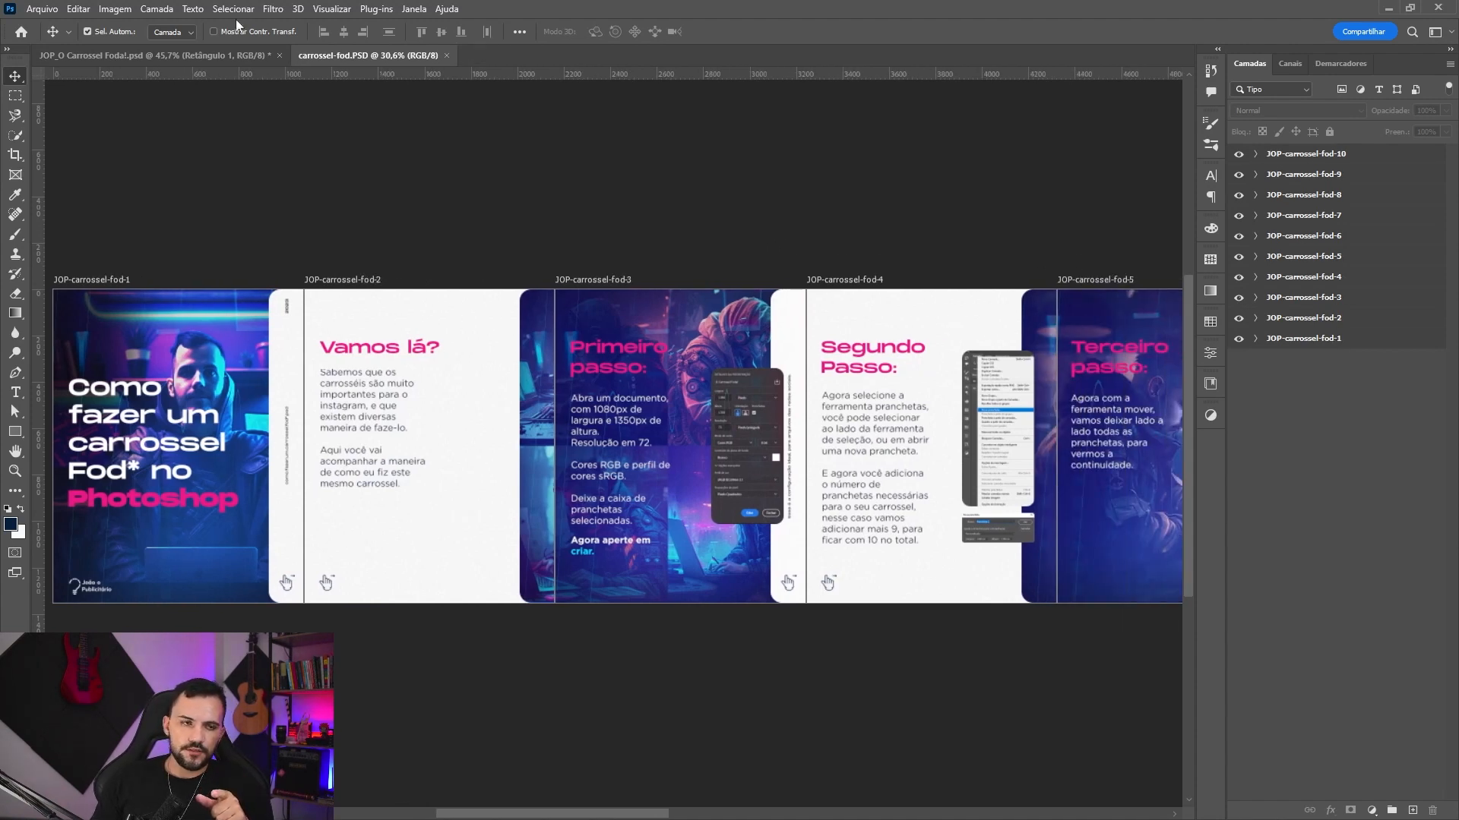
left_click(42, 9)
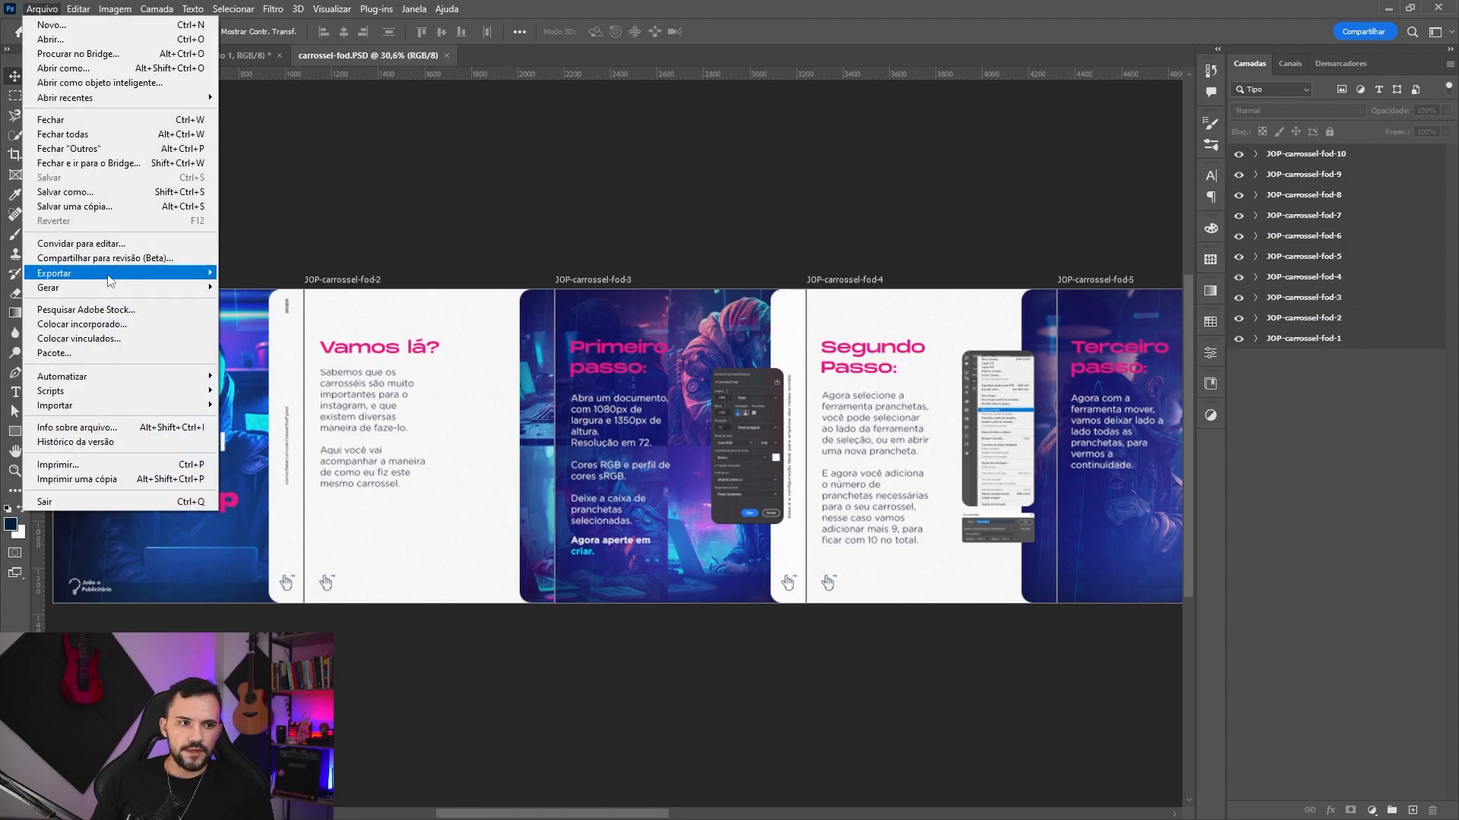
mouse_move(110, 278)
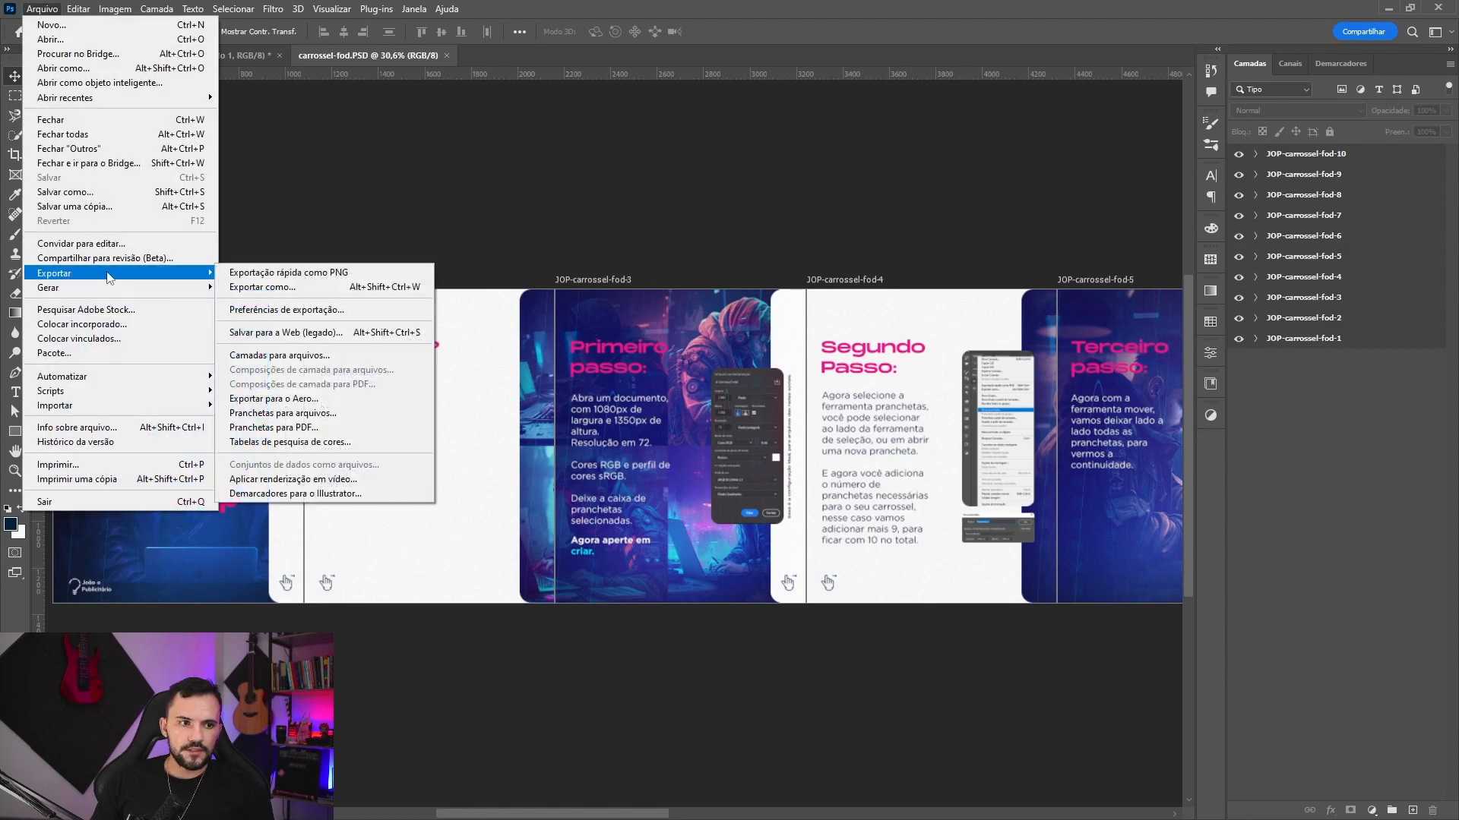
left_click(265, 291)
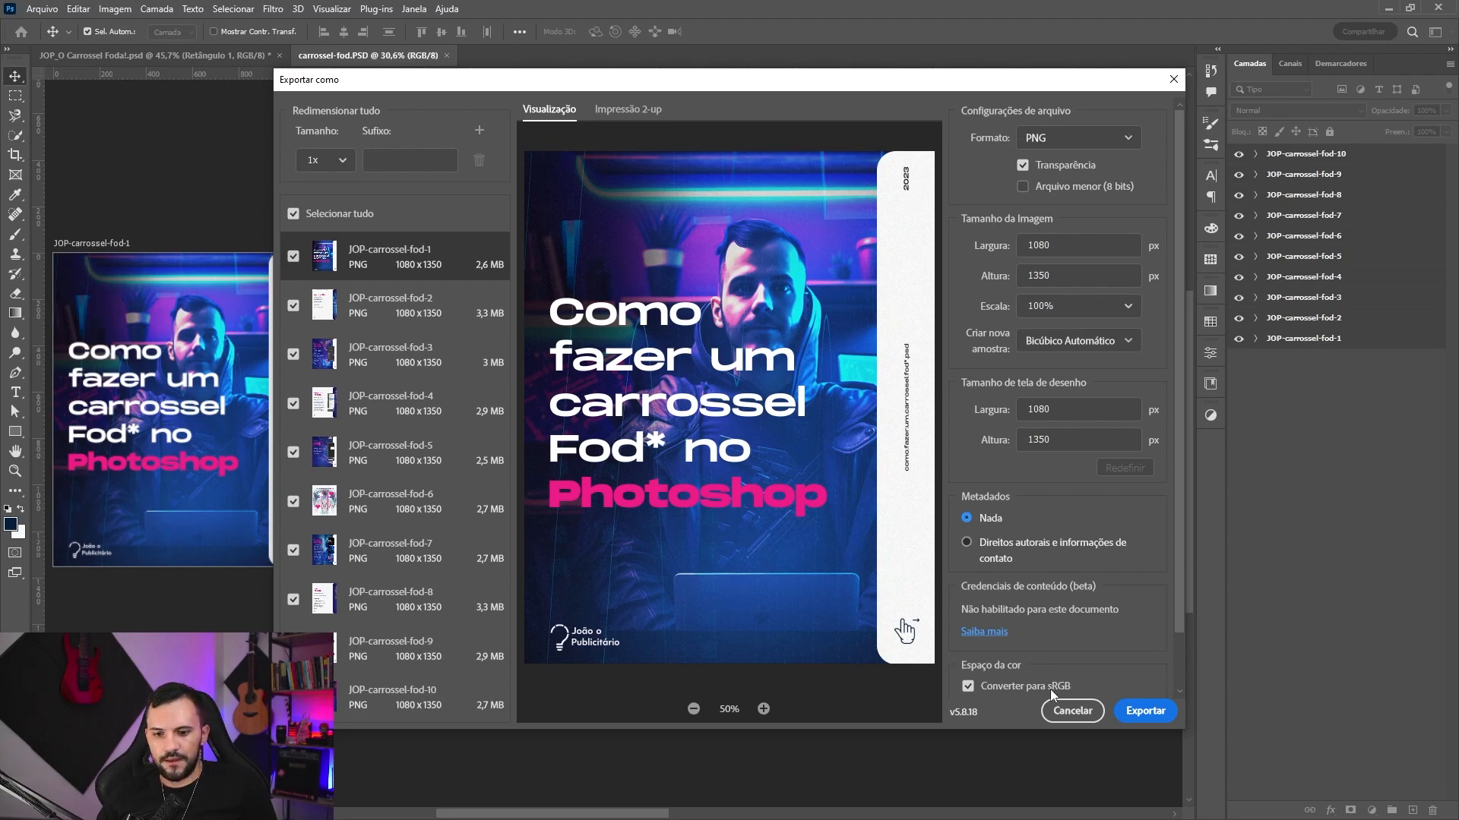
left_click(1149, 713)
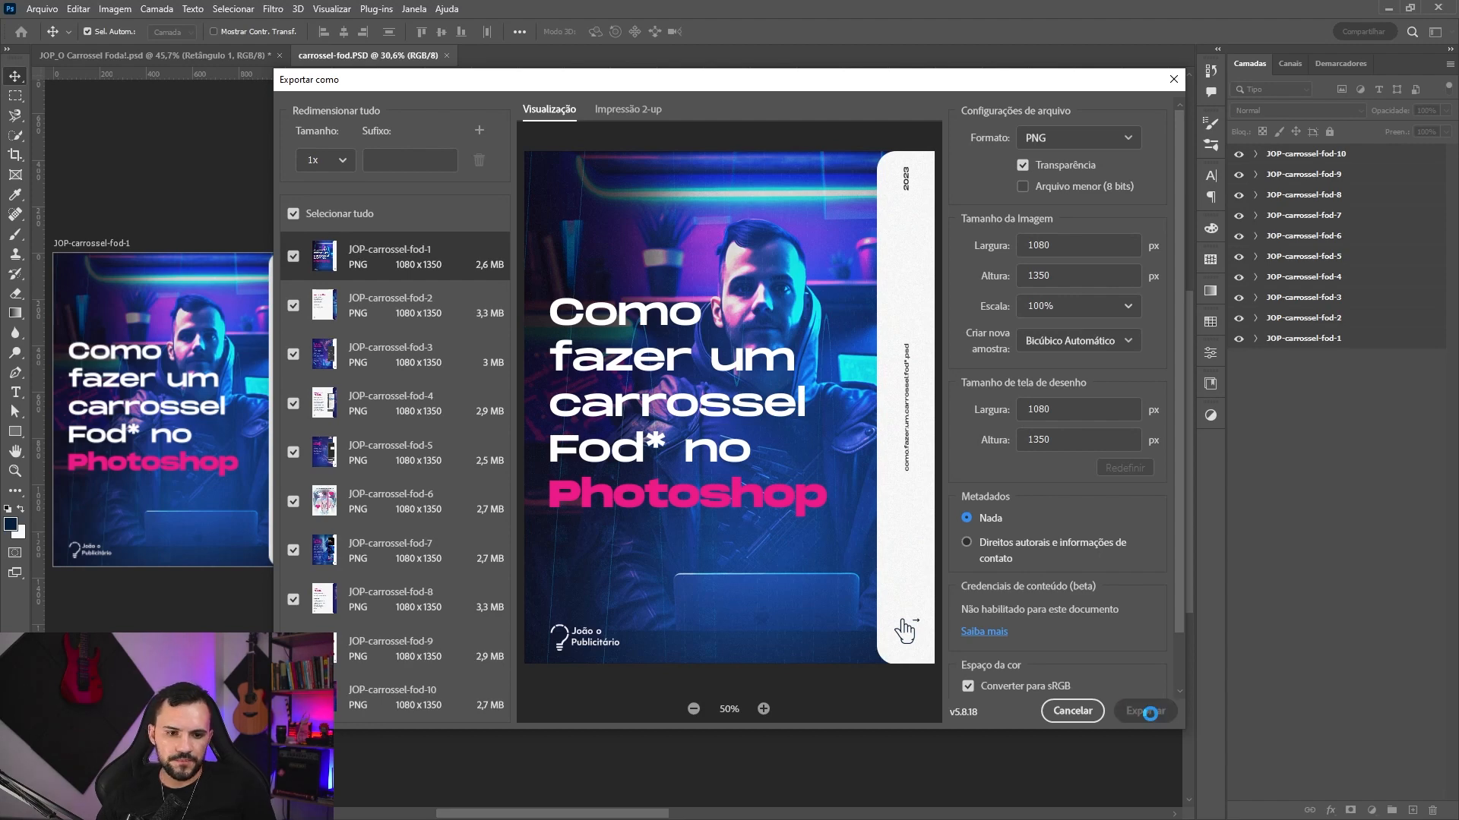
left_click(881, 481)
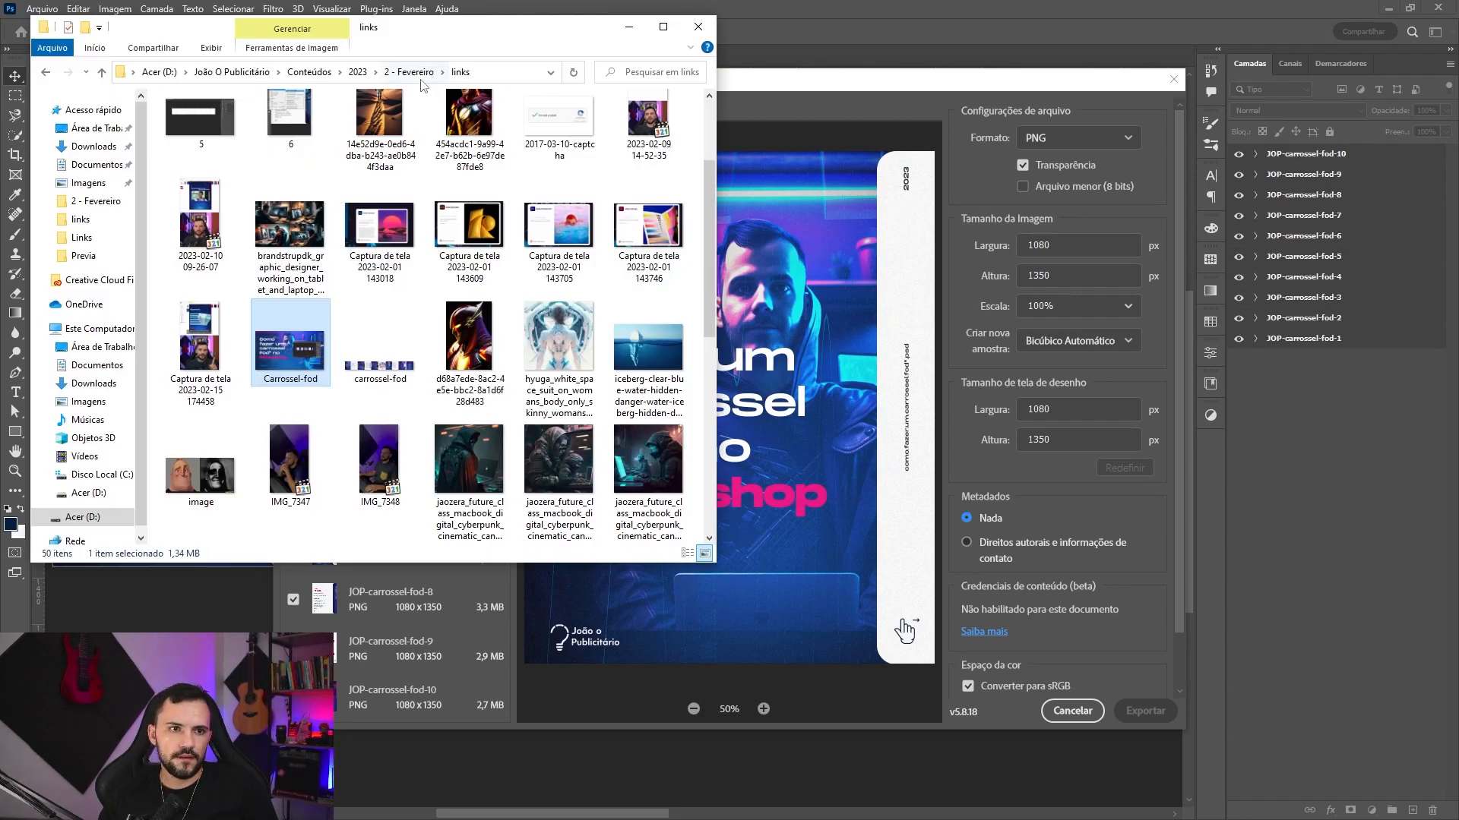
- In File Explorer, open the Carrossel folder inside 2 - Fevereiro > Preview to check the exported files
left_click(388, 125)
double_click(477, 137)
double_click(307, 143)
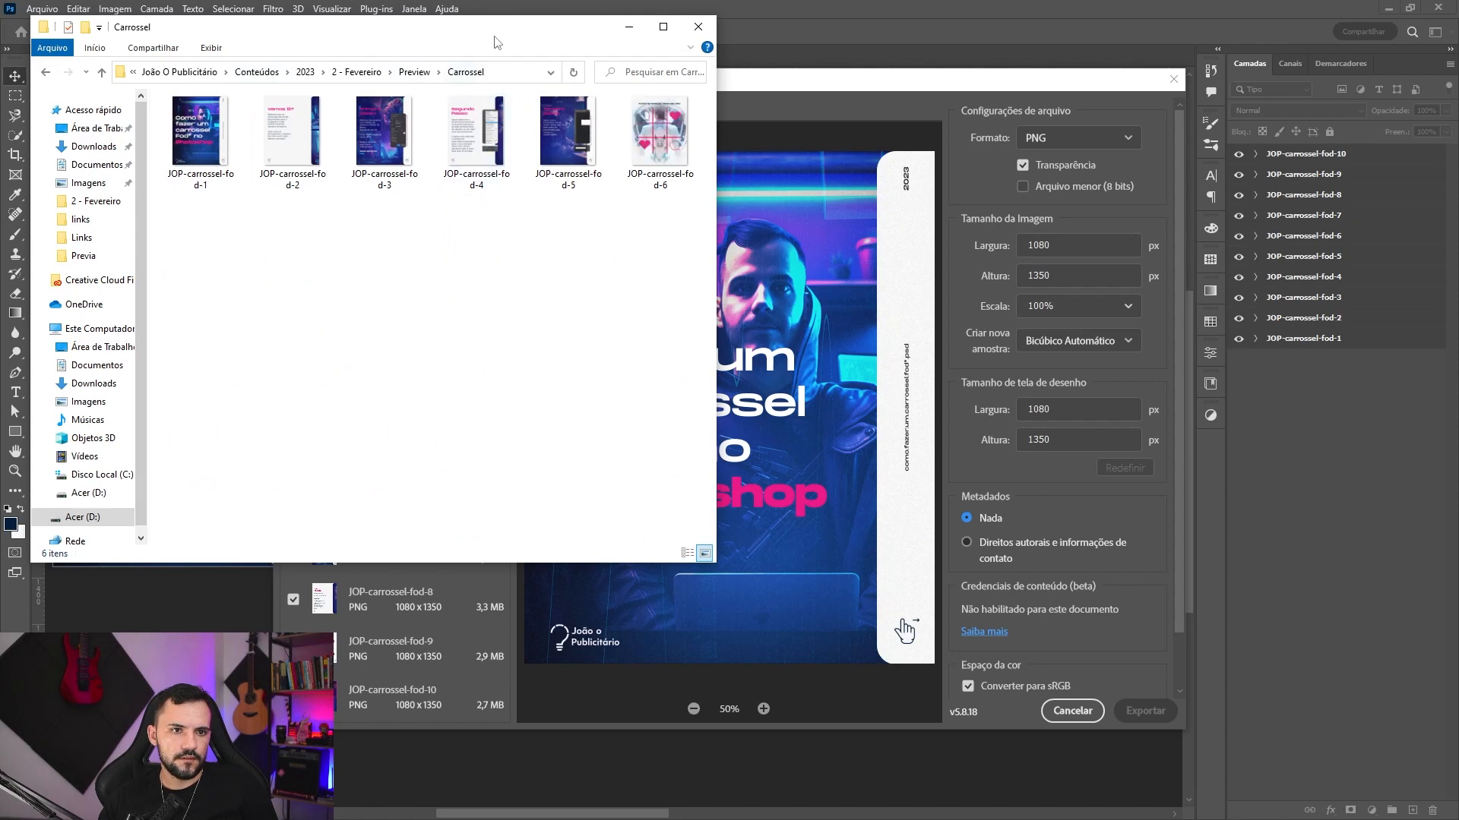
left_click_drag(498, 42, 849, 85)
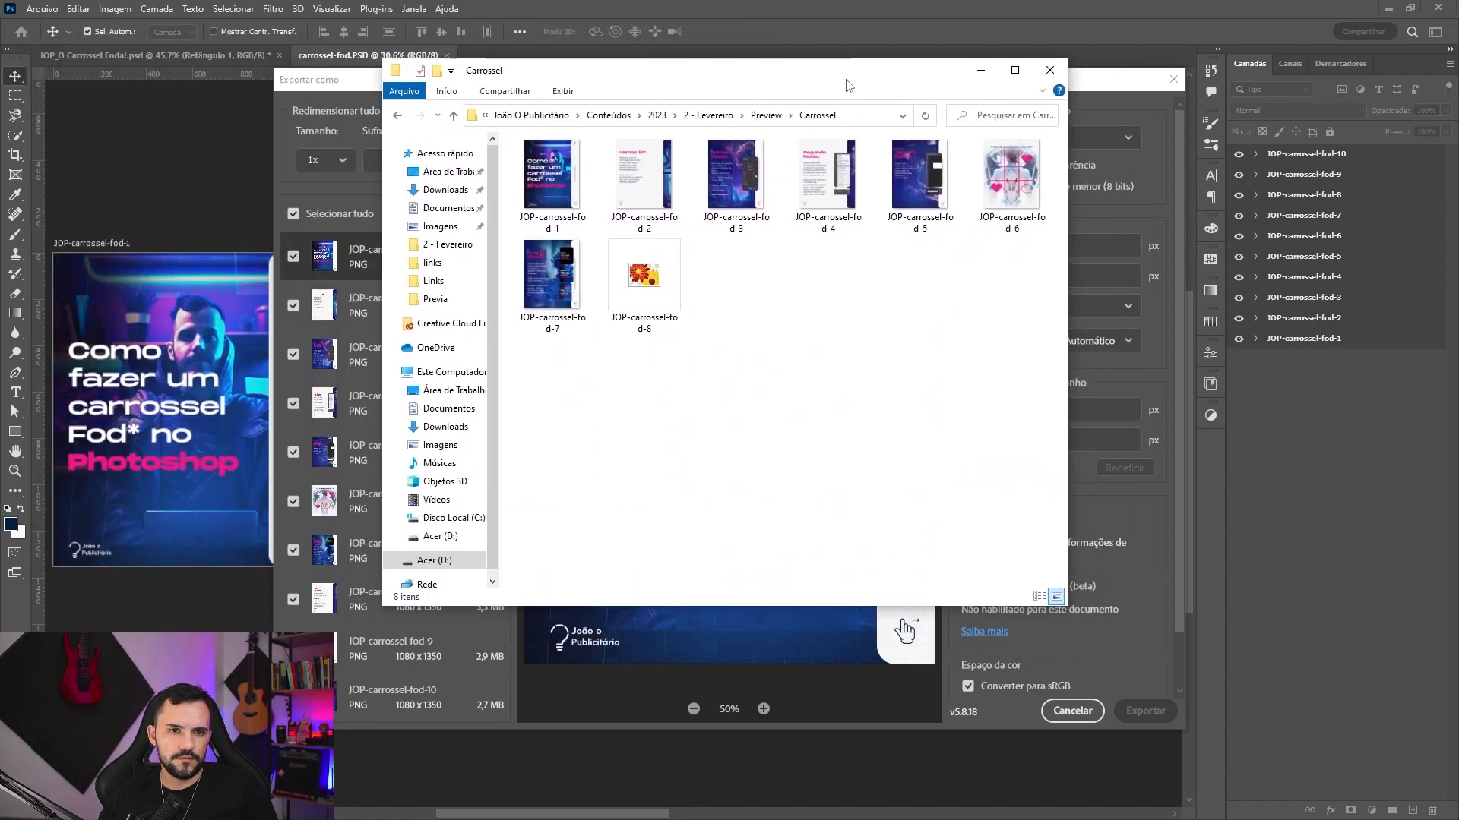
- Open JOP-carrossel-fod-1.png in the image viewer and page through the exported slides in order to check their continuity
left_click(561, 193)
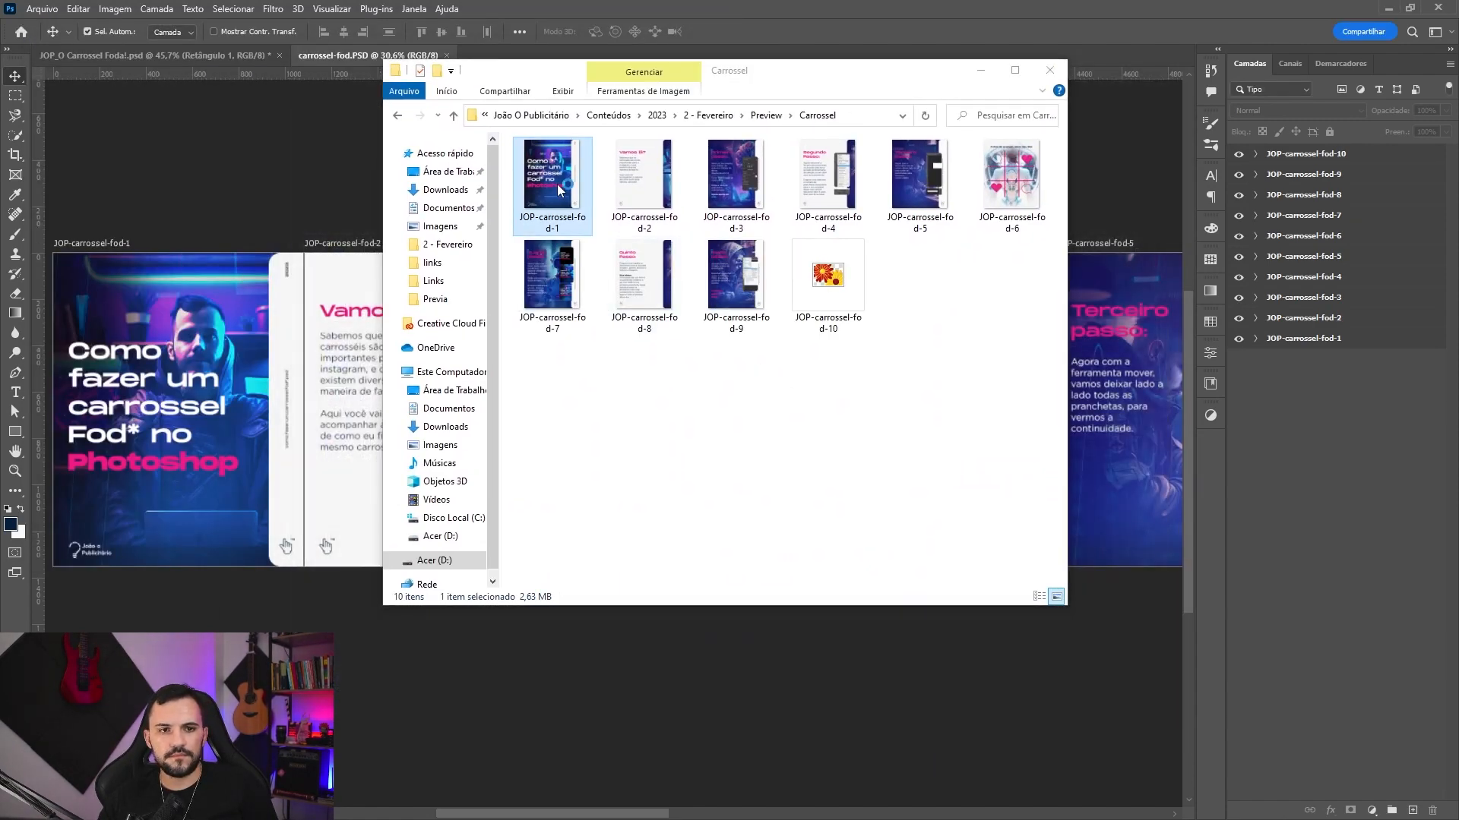
double_click(558, 190)
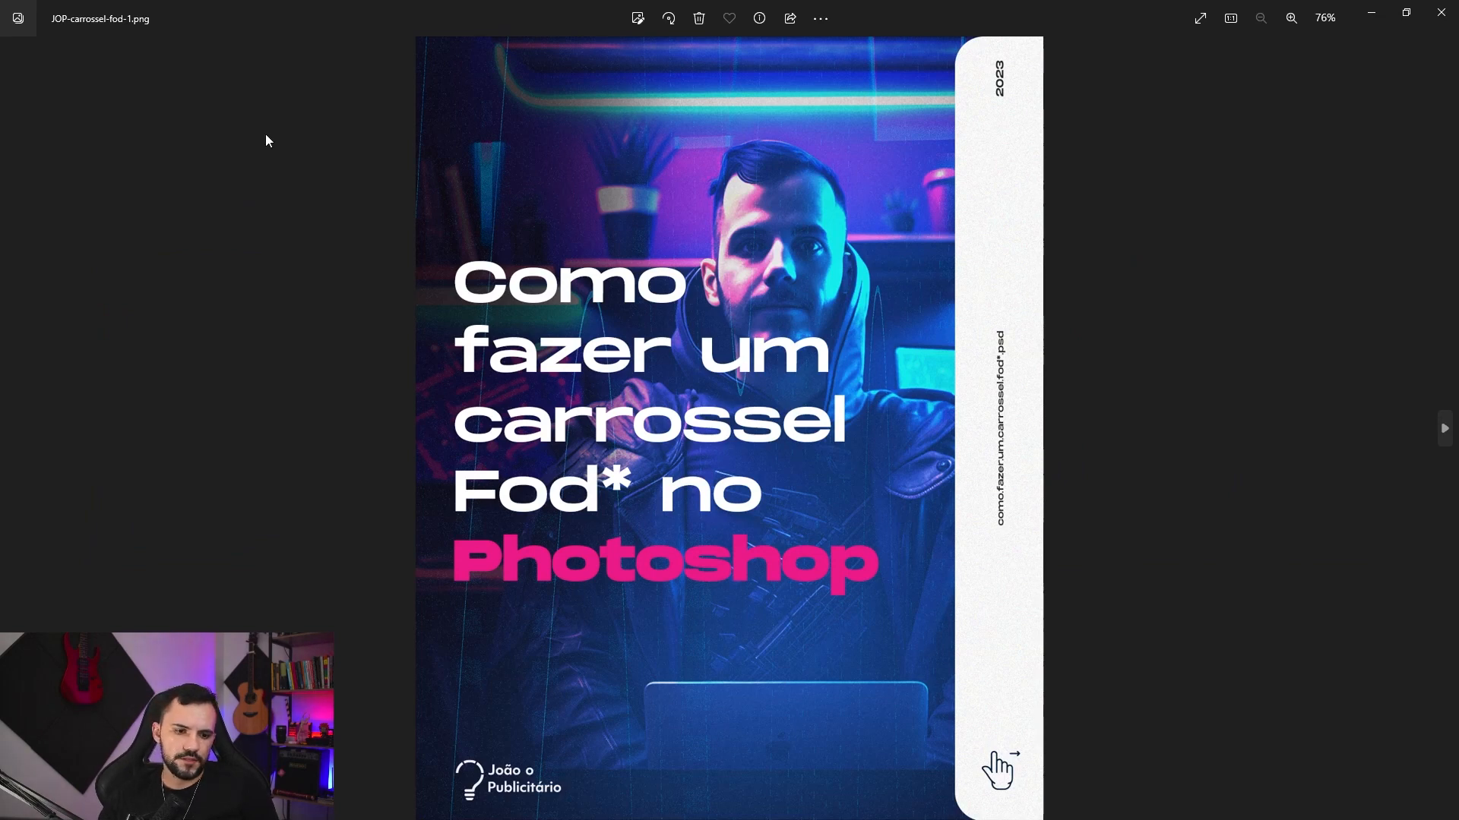
key("Right")
key("Right")
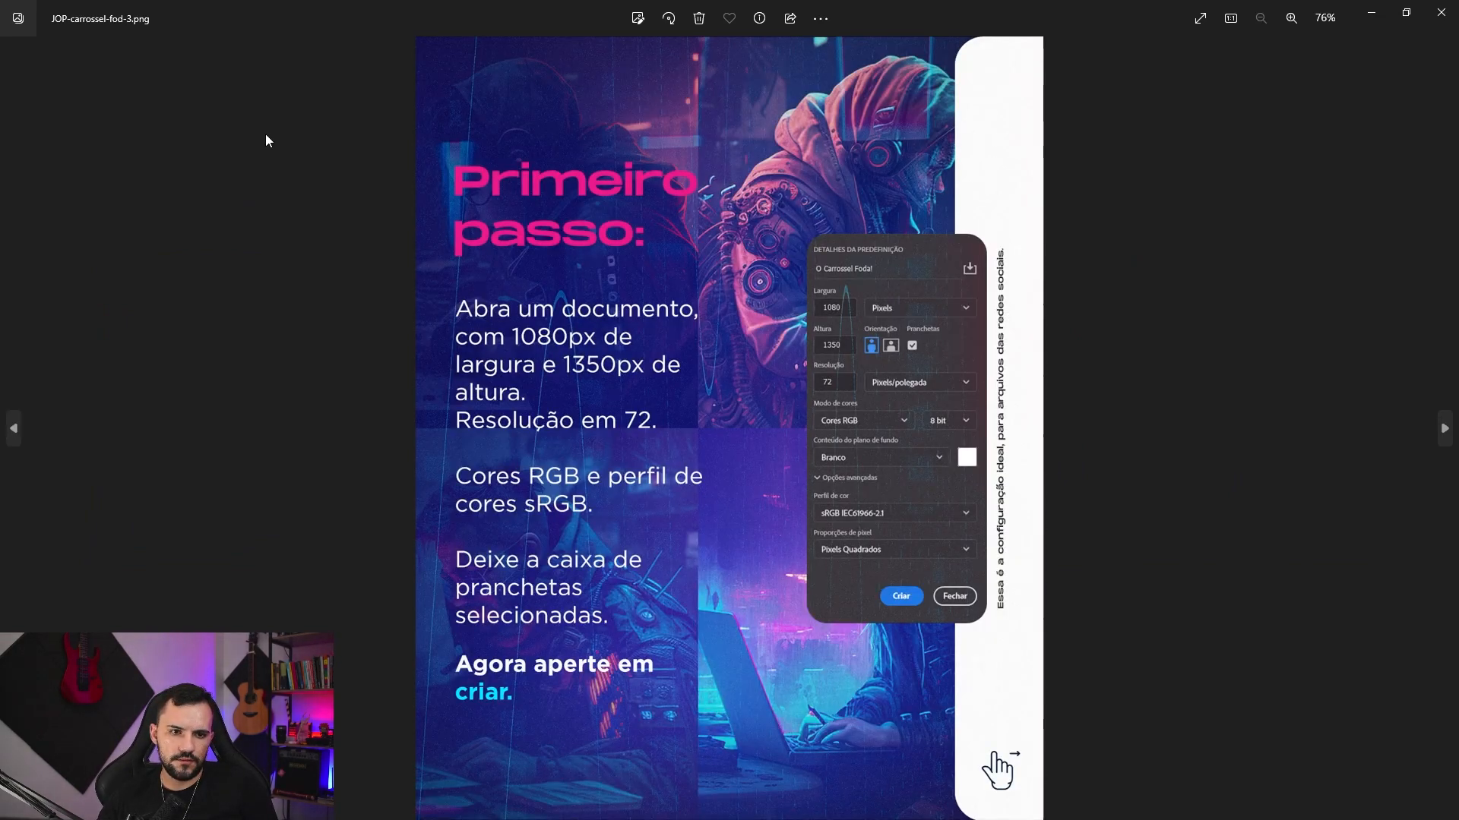
key("Right")
key("Right")
key("Right")
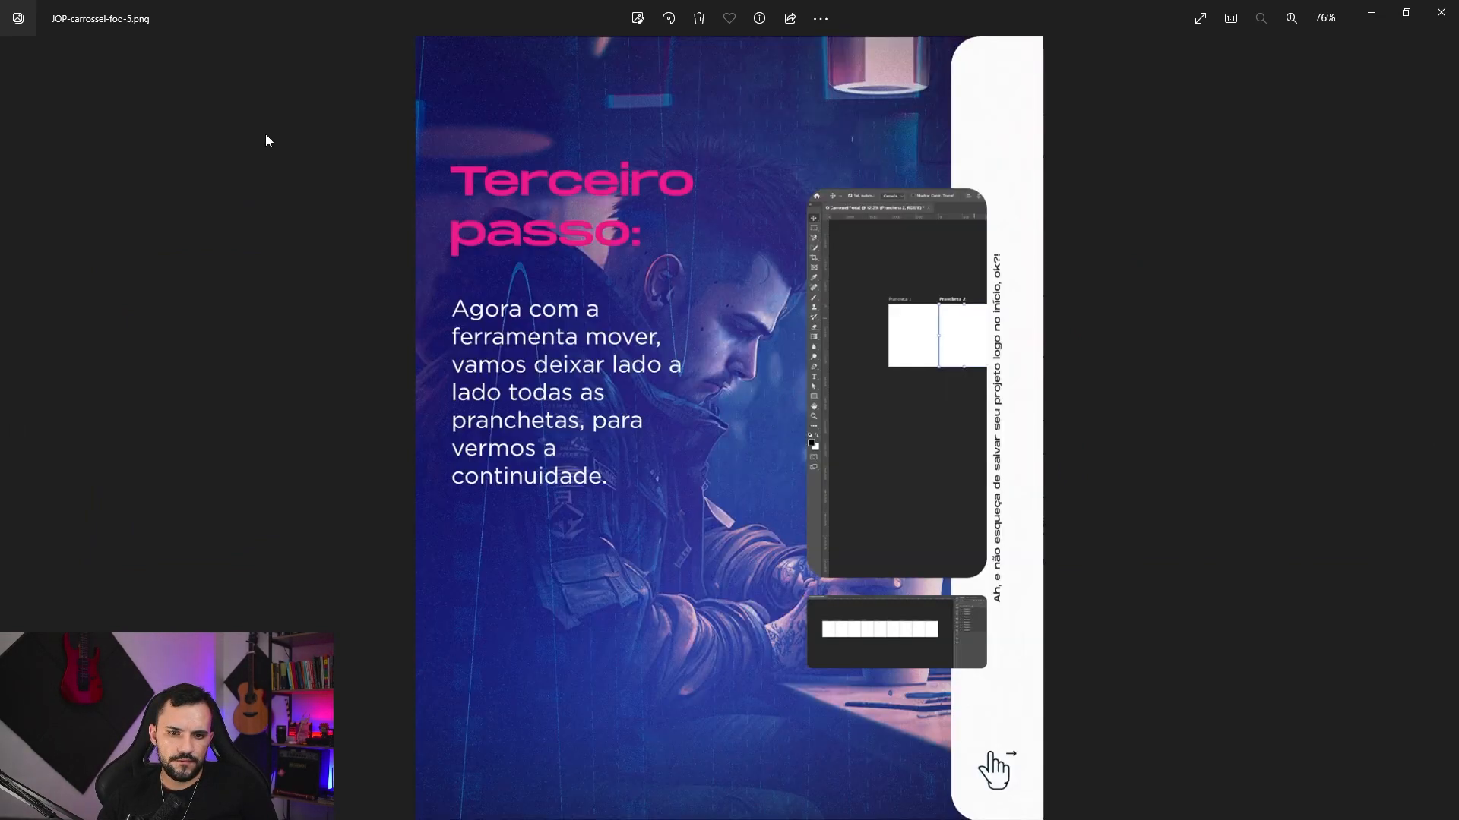
key("Right")
key("Right")
key("Right")
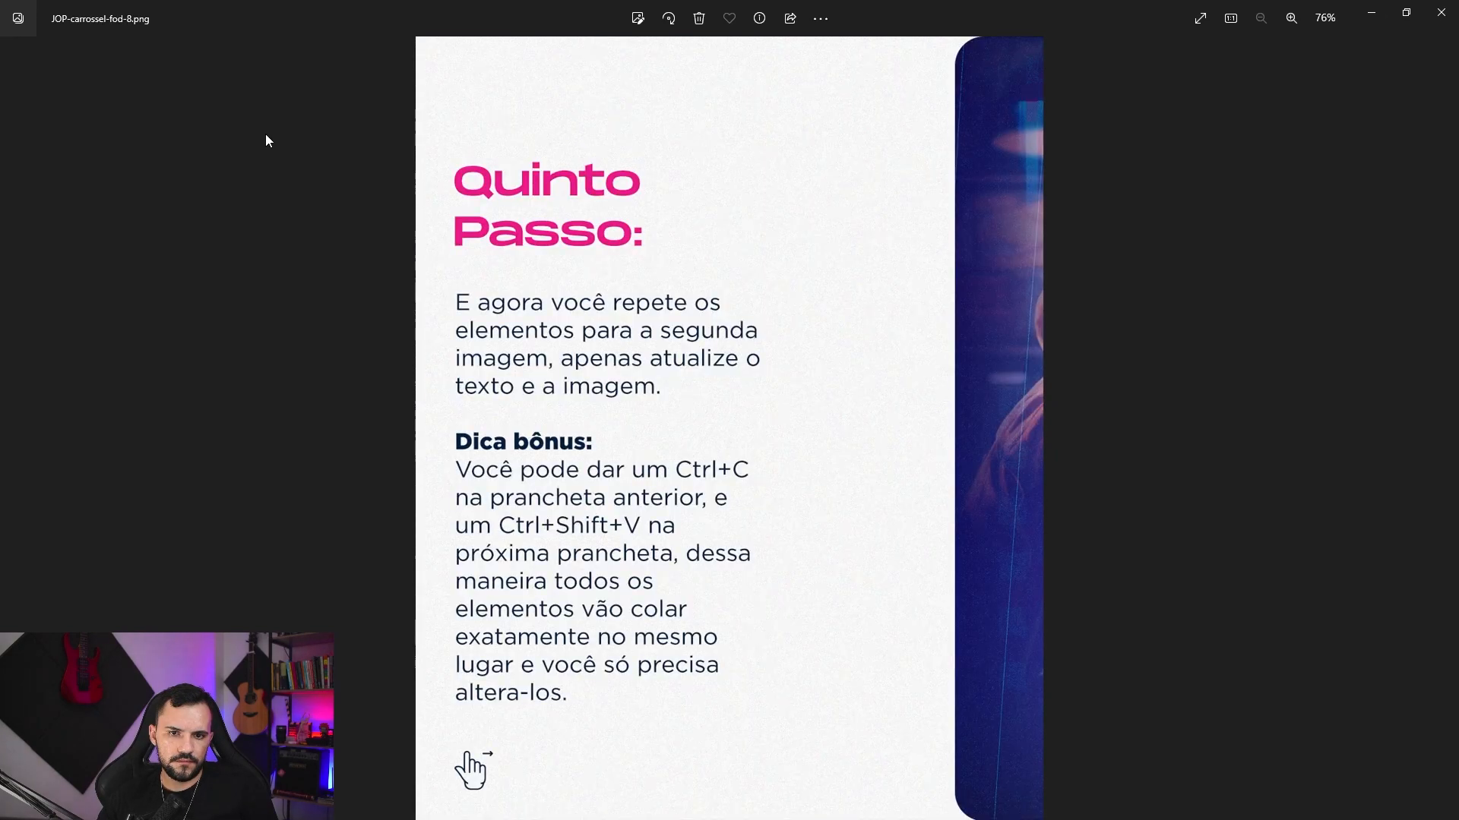
key("Right")
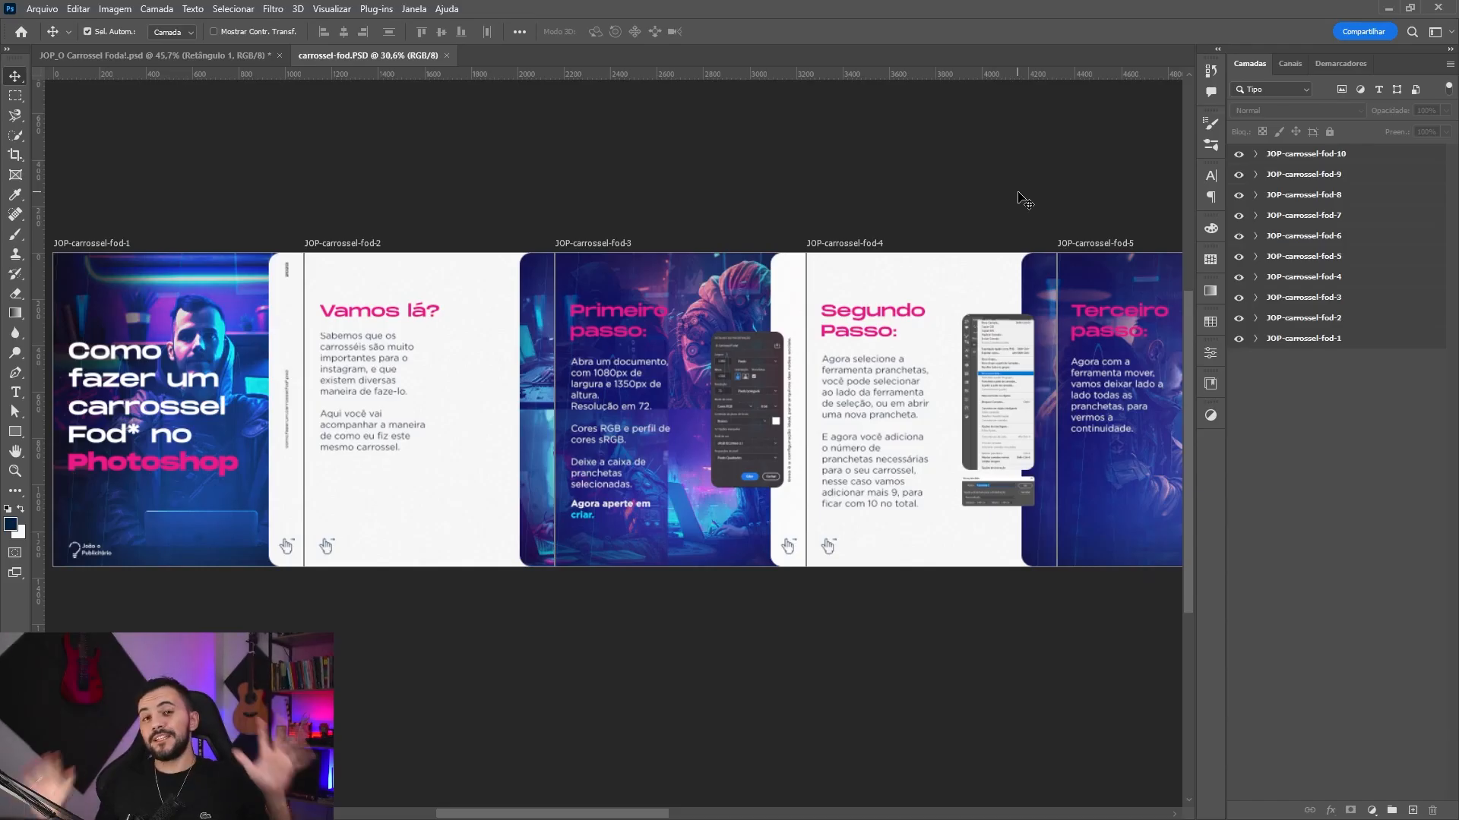